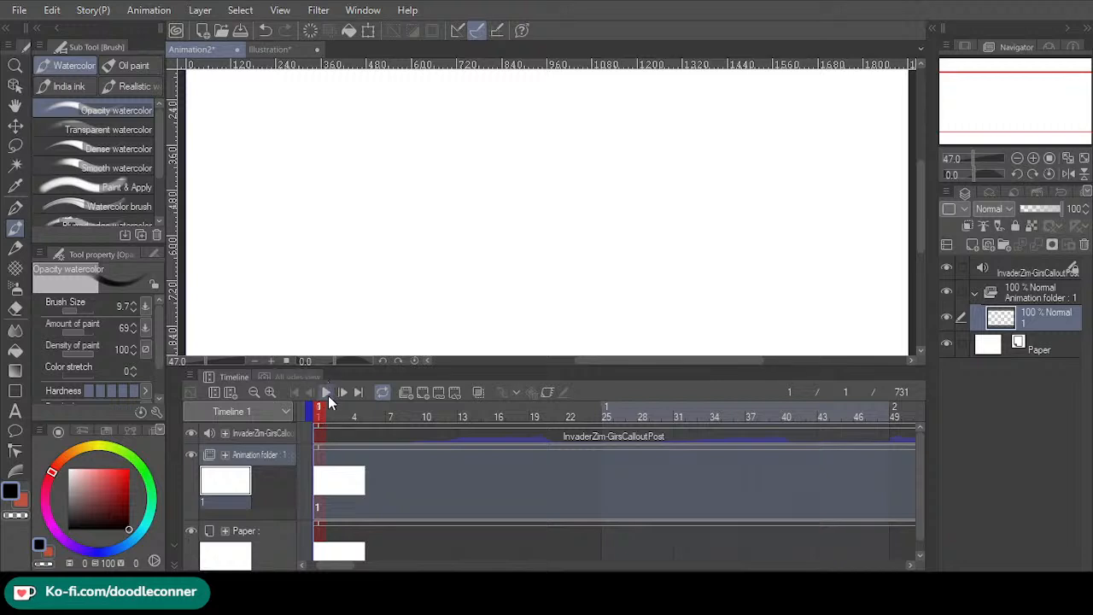
- Play back the InvaderZim-GirsCalloutPost audio clip to listen through it, returning to frame 1
click(328, 393)
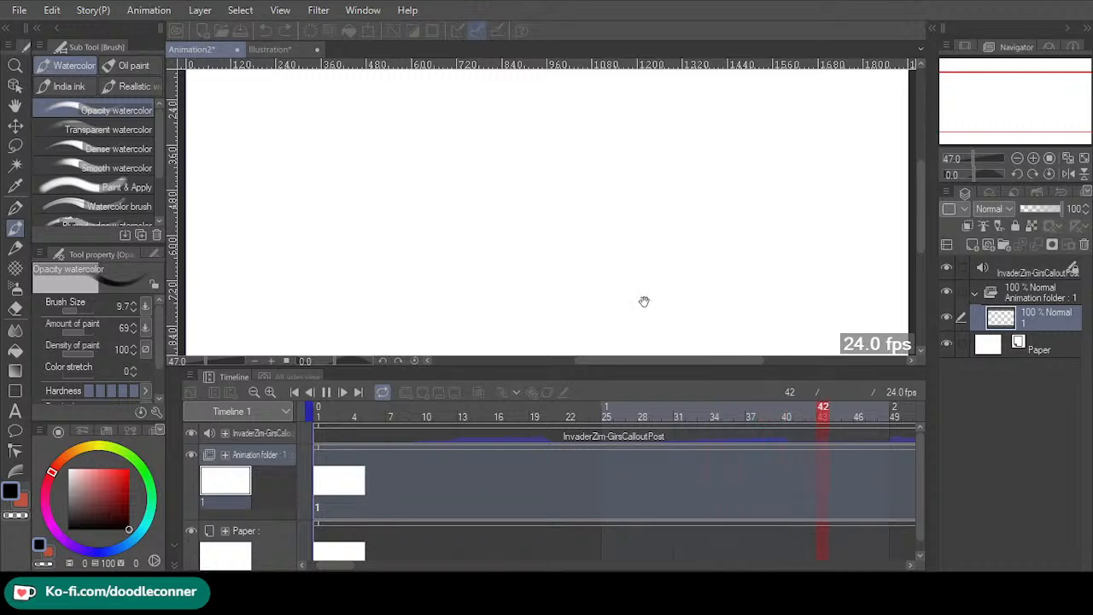
click(1017, 159)
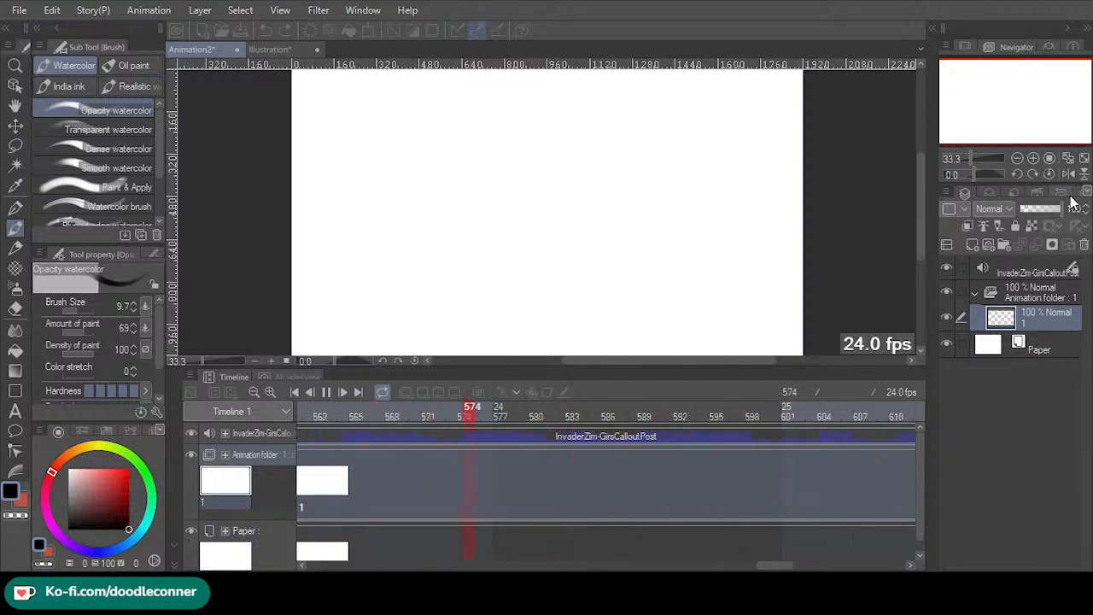
click(324, 391)
click(296, 393)
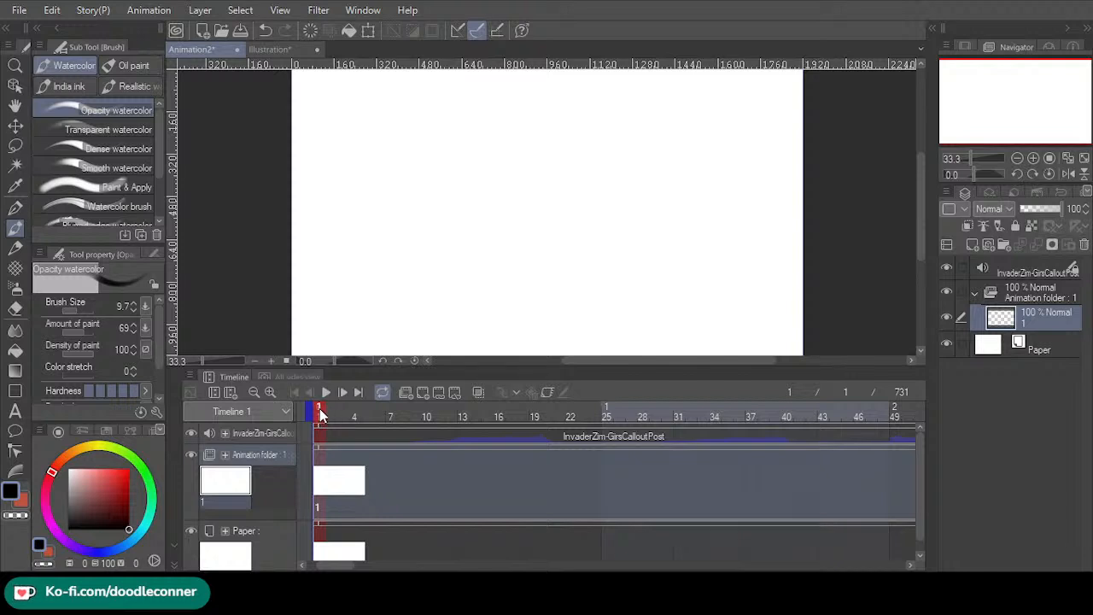
drag(579, 438, 301, 440)
click(325, 390)
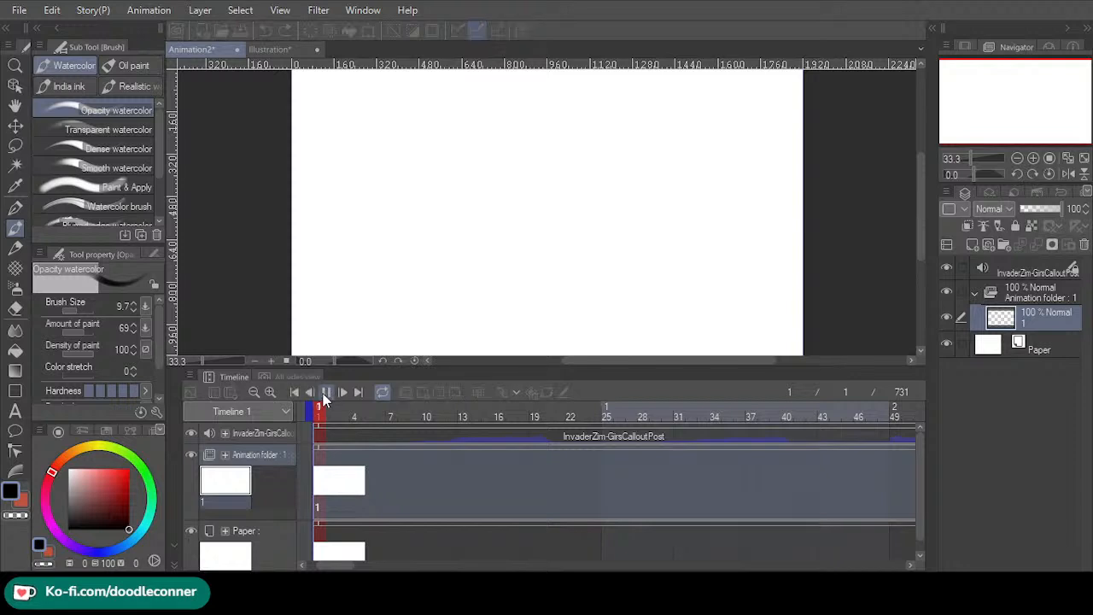
click(328, 391)
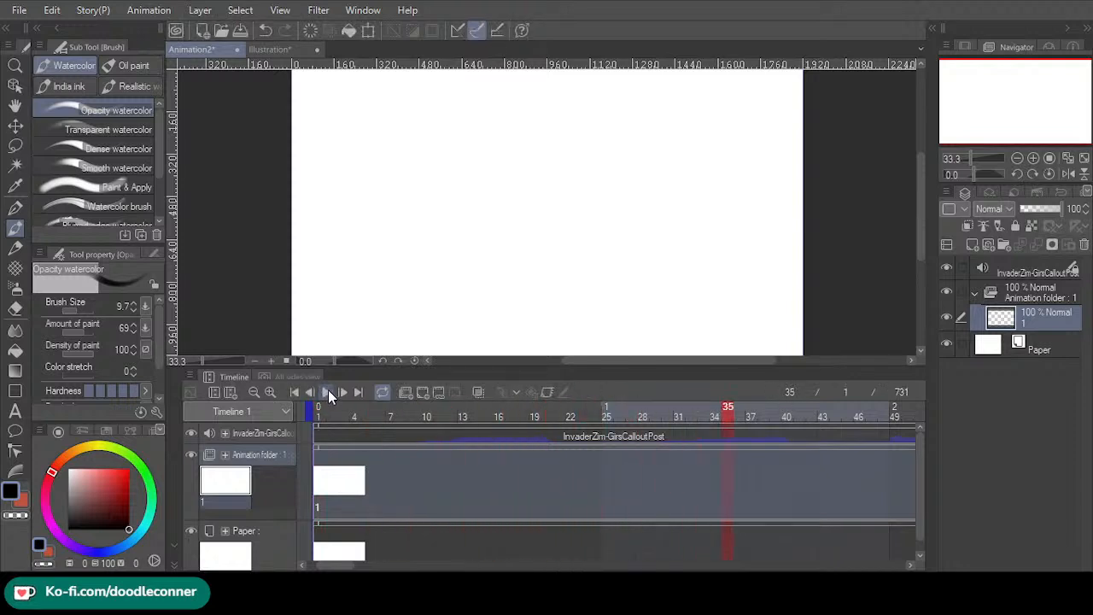
click(330, 391)
click(322, 417)
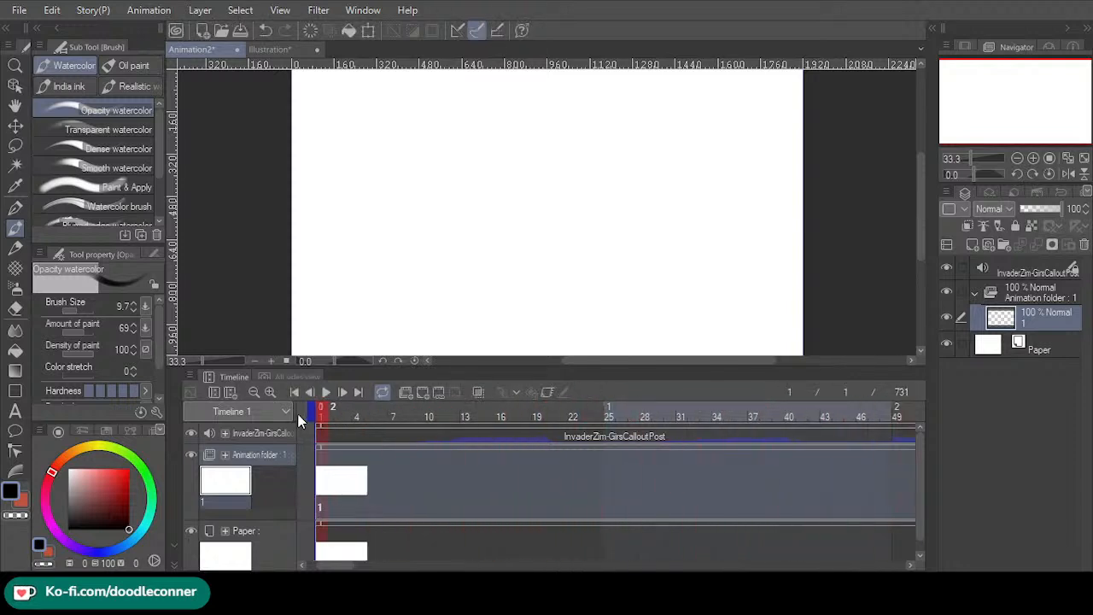
- Set up the Turnip pen with a muted magenta colour and a brush size of 12
click(106, 493)
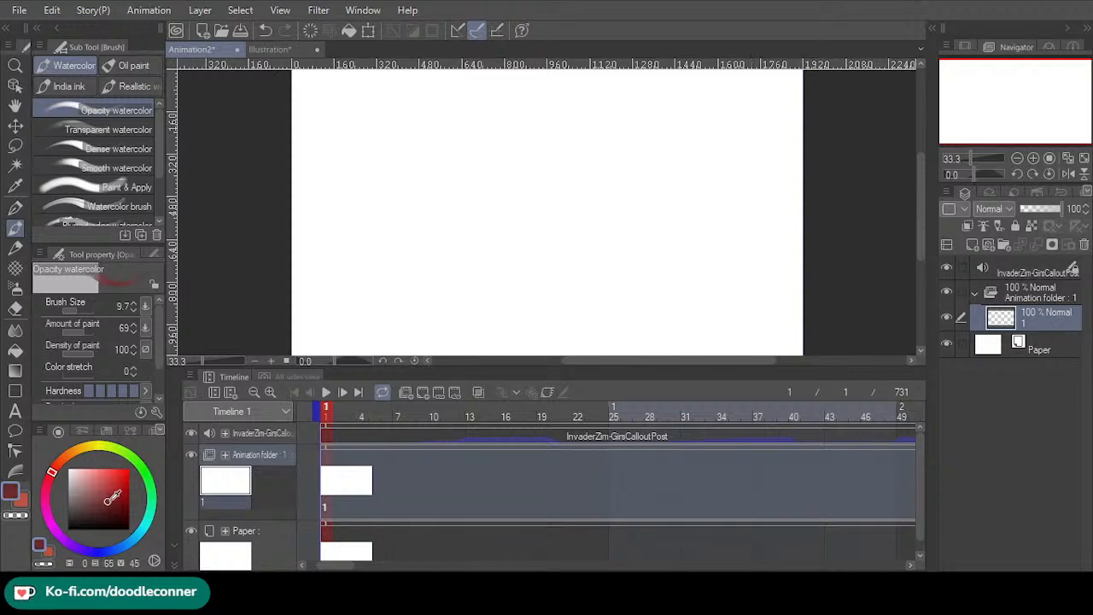
click(14, 208)
mouse_move(116, 312)
mouse_down()
mouse_move(76, 310)
mouse_move(135, 309)
mouse_up()
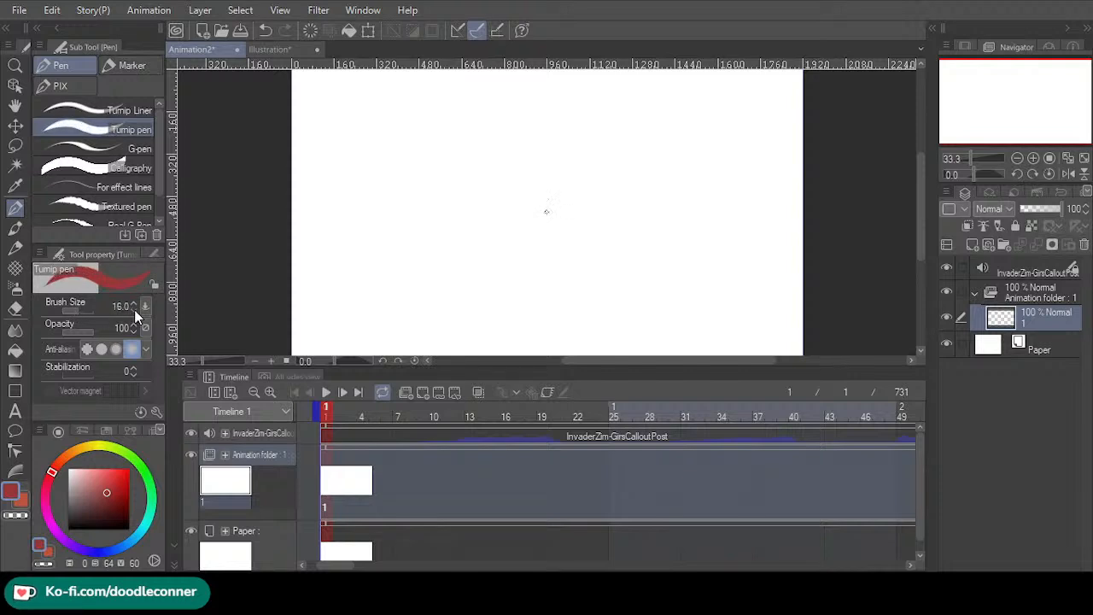
click(134, 309)
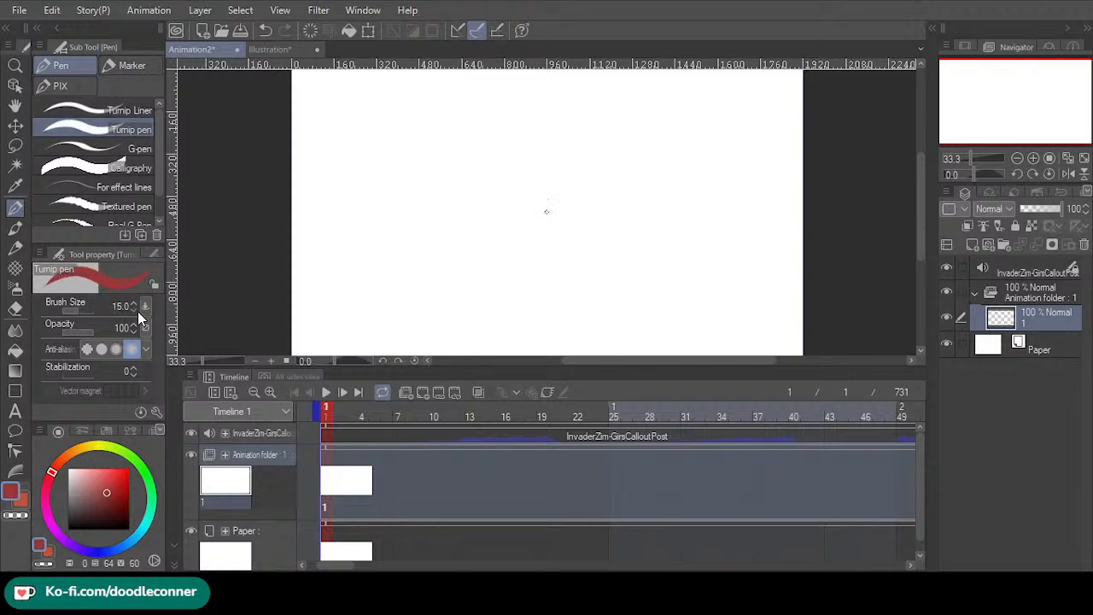
click(47, 507)
drag(110, 487, 99, 488)
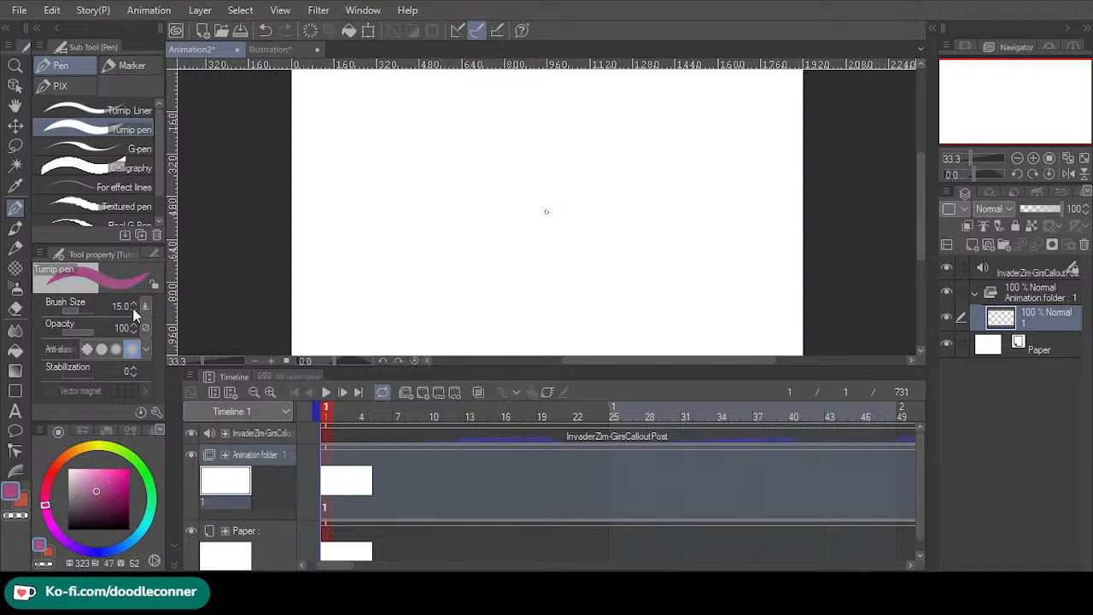
click(134, 309)
click(133, 312)
- Roughly sketch the character's tilted head on frame 1 with a domed skull, angled jaw, cheek curve and neck joint
mouse_move(980, 129)
mouse_down()
mouse_move(1022, 119)
mouse_move(1002, 107)
mouse_move(993, 117)
mouse_up()
mouse_move(530, 220)
mouse_down()
mouse_move(501, 166)
mouse_move(546, 132)
mouse_move(631, 143)
mouse_move(603, 207)
mouse_up()
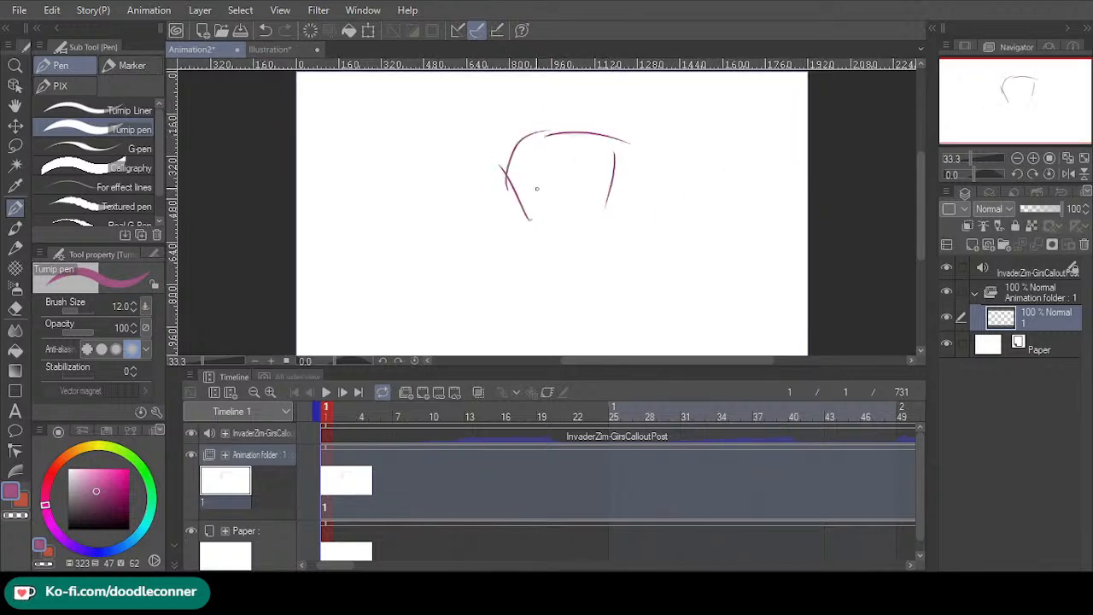
mouse_move(528, 180)
mouse_down()
mouse_move(586, 253)
mouse_move(642, 245)
mouse_up()
mouse_move(605, 138)
mouse_down()
mouse_move(655, 263)
mouse_move(551, 242)
mouse_up()
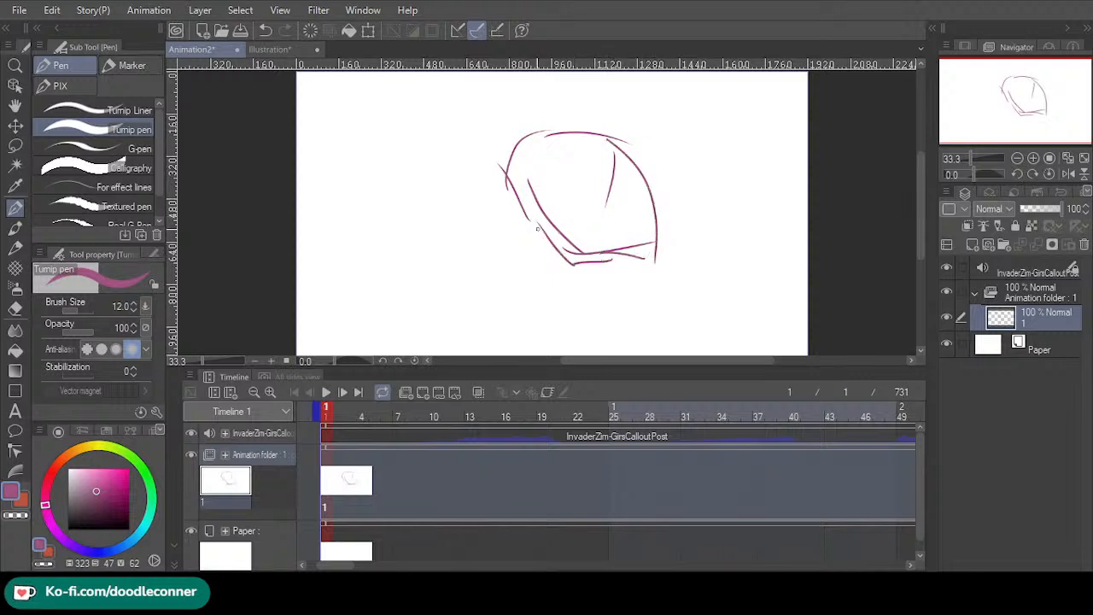
drag(498, 183, 540, 230)
mouse_move(501, 172)
mouse_down()
mouse_move(517, 152)
mouse_move(629, 133)
mouse_move(659, 271)
mouse_up()
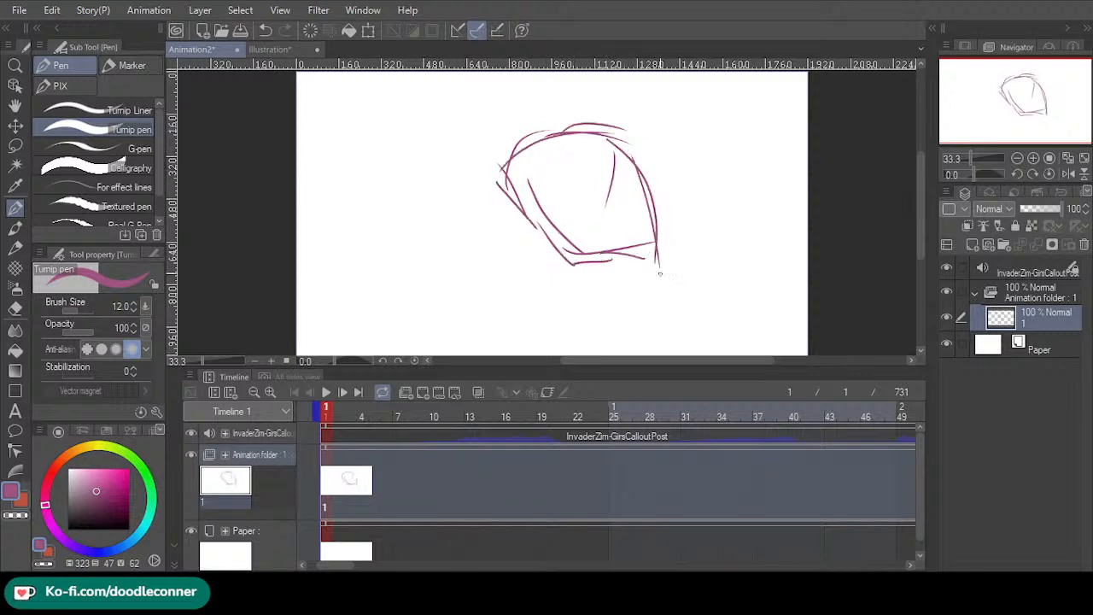
mouse_move(536, 223)
mouse_down()
mouse_move(628, 219)
mouse_move(637, 192)
mouse_up()
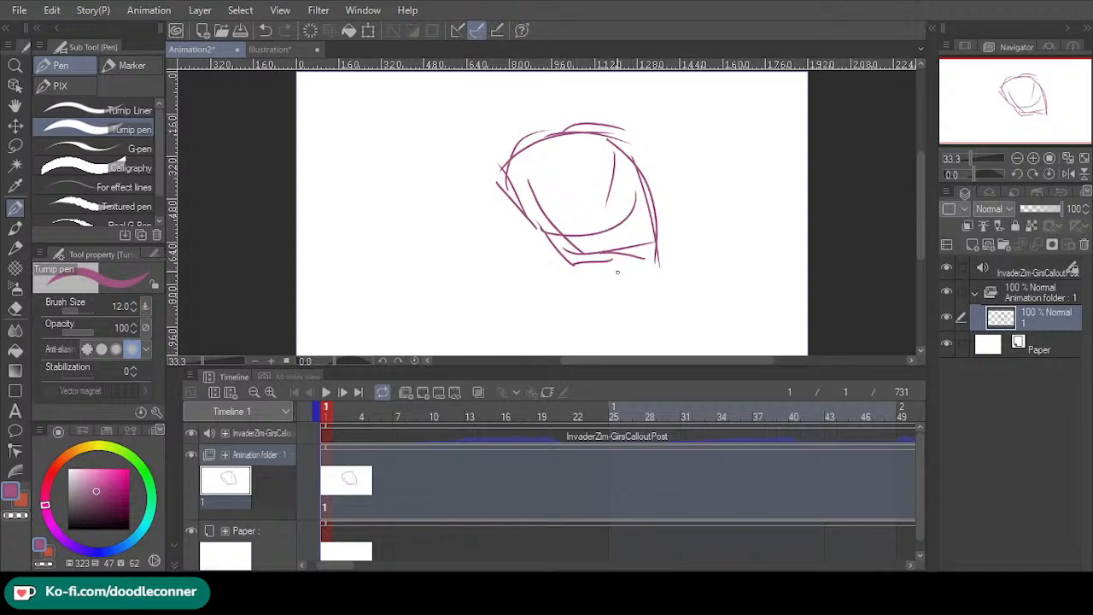
mouse_move(628, 256)
mouse_down()
mouse_move(641, 279)
mouse_move(676, 257)
mouse_move(649, 263)
mouse_up()
- Sketch a tilted rectangular device below the head and add two round eyes to the face
mouse_move(470, 285)
mouse_down()
mouse_move(513, 323)
mouse_move(518, 276)
mouse_move(551, 328)
mouse_move(500, 316)
mouse_up()
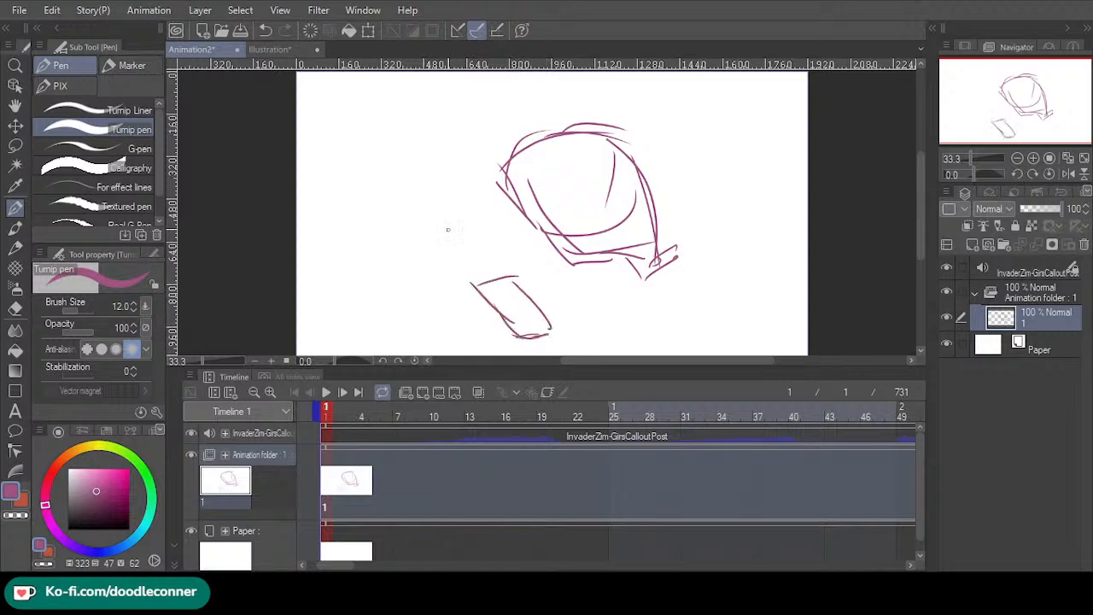
mouse_move(610, 177)
mouse_down()
mouse_move(598, 210)
mouse_move(620, 202)
mouse_move(574, 198)
mouse_move(634, 190)
mouse_move(587, 227)
mouse_move(564, 211)
mouse_move(523, 223)
mouse_move(526, 207)
mouse_move(540, 227)
mouse_move(519, 224)
mouse_move(581, 273)
mouse_move(624, 255)
mouse_move(649, 275)
mouse_move(668, 254)
mouse_move(629, 157)
mouse_up()
key(ctrl+z)
mouse_move(610, 120)
mouse_down()
mouse_move(504, 156)
mouse_move(588, 128)
mouse_move(549, 121)
mouse_move(617, 126)
mouse_up()
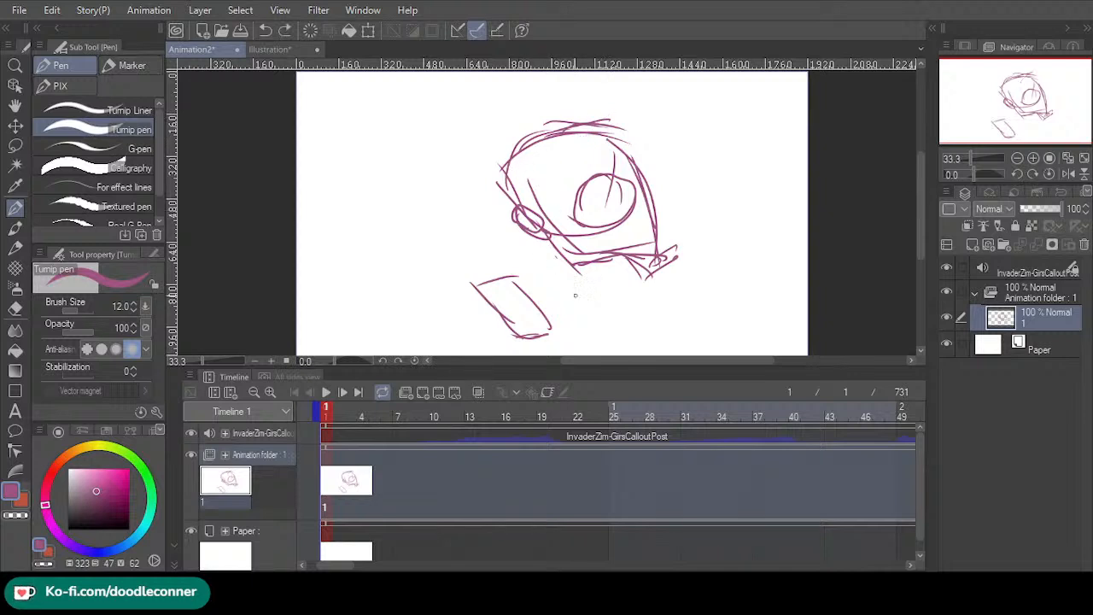
mouse_move(608, 248)
mouse_down()
mouse_move(665, 264)
mouse_move(645, 258)
mouse_up()
mouse_move(518, 272)
mouse_down()
mouse_move(463, 284)
mouse_move(497, 303)
mouse_move(475, 294)
mouse_move(504, 327)
mouse_up()
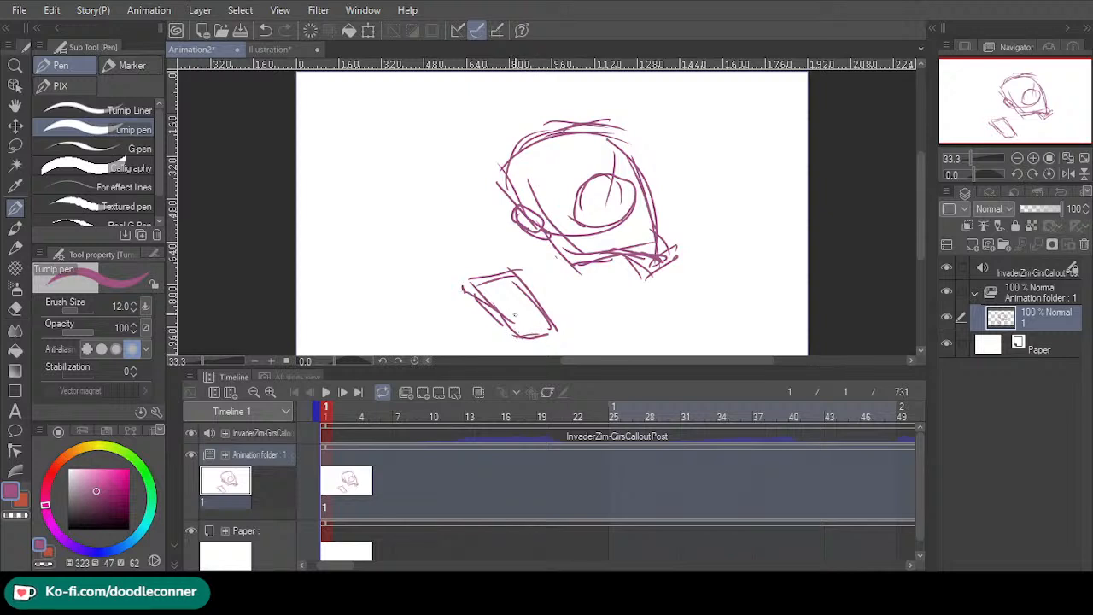
- Reinforce the back contour of the head and the face lines with extra strokes
drag(754, 190, 762, 180)
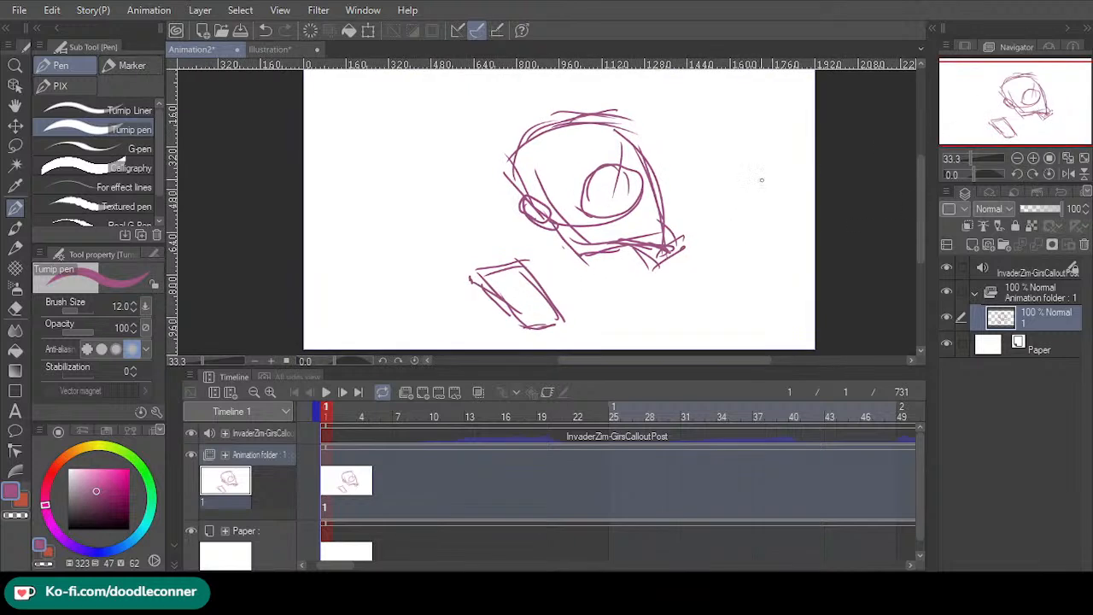
drag(669, 225, 648, 165)
mouse_move(664, 204)
mouse_down()
mouse_move(647, 135)
mouse_move(546, 139)
mouse_up()
mouse_move(555, 207)
mouse_down()
mouse_move(564, 228)
mouse_move(536, 216)
mouse_move(617, 173)
mouse_up()
- Sketch the rounded torso and the bent front arm with fingers gripping the rectangular device
mouse_move(663, 254)
mouse_down()
mouse_move(677, 317)
mouse_move(691, 265)
mouse_move(722, 337)
mouse_up()
drag(651, 327, 737, 329)
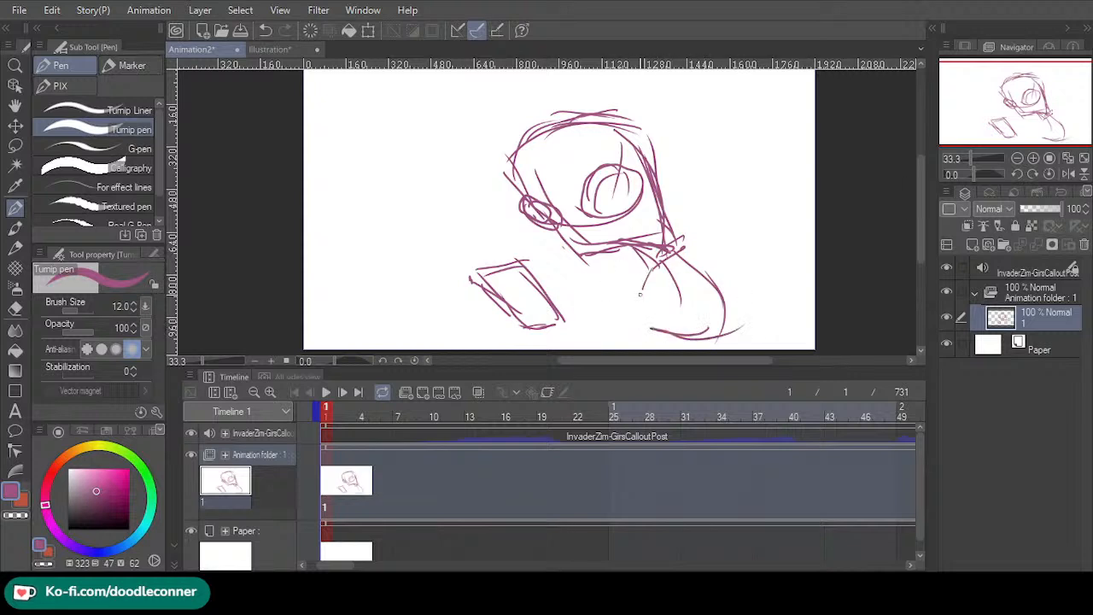
mouse_move(642, 291)
mouse_down()
mouse_move(567, 344)
mouse_move(620, 275)
mouse_move(589, 333)
mouse_up()
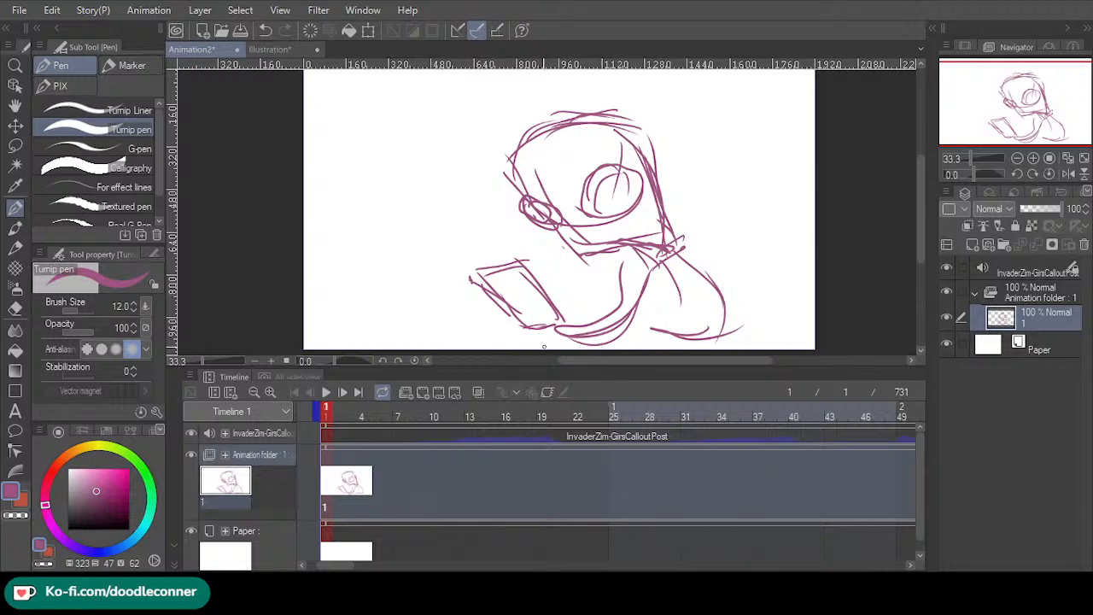
mouse_move(566, 330)
mouse_down()
mouse_move(520, 323)
mouse_move(523, 296)
mouse_move(537, 326)
mouse_move(540, 303)
mouse_move(543, 337)
mouse_up()
mouse_move(546, 298)
mouse_down()
mouse_move(536, 329)
mouse_move(508, 321)
mouse_up()
- Sketch the second arm arching out behind the shoulder, ending in a drooping clawed hand
mouse_move(679, 253)
mouse_down()
mouse_move(637, 309)
mouse_move(659, 334)
mouse_move(642, 349)
mouse_move(726, 245)
mouse_move(783, 220)
mouse_move(757, 208)
mouse_move(796, 234)
mouse_move(739, 210)
mouse_move(808, 244)
mouse_move(779, 254)
mouse_move(767, 278)
mouse_up()
key(ctrl+z)
mouse_move(794, 243)
mouse_down()
mouse_move(787, 279)
mouse_move(803, 275)
mouse_up()
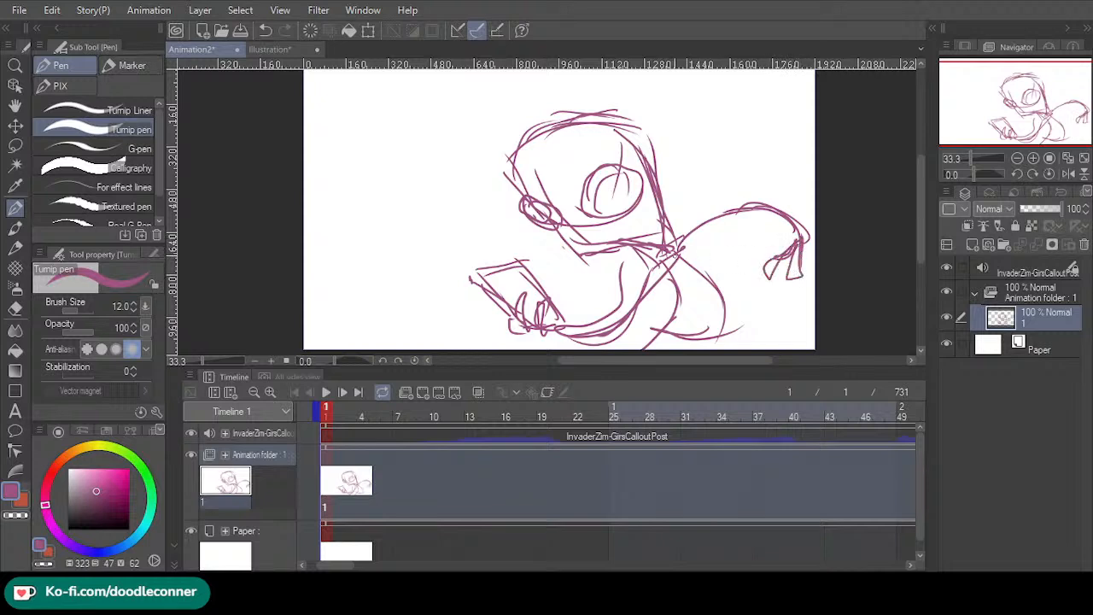
- Add a round backpack with an inner oval behind the shoulder and curved stripes across the torso
mouse_move(688, 250)
mouse_down()
mouse_move(725, 260)
mouse_move(728, 285)
mouse_move(715, 281)
mouse_move(714, 247)
mouse_up()
drag(711, 249, 733, 258)
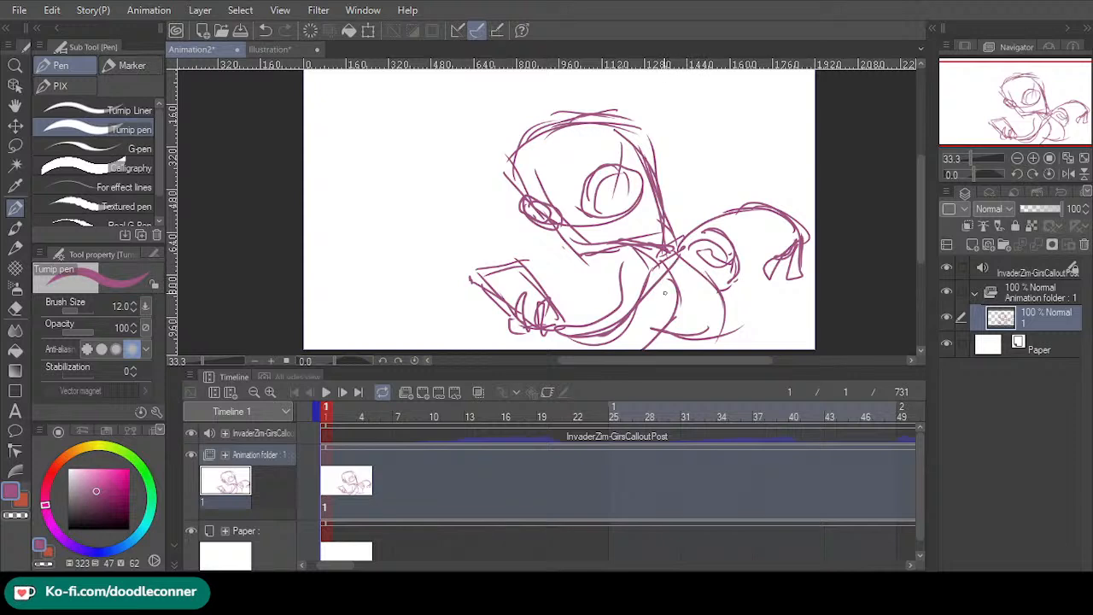
mouse_move(719, 294)
mouse_down()
mouse_move(672, 311)
mouse_move(725, 346)
mouse_up()
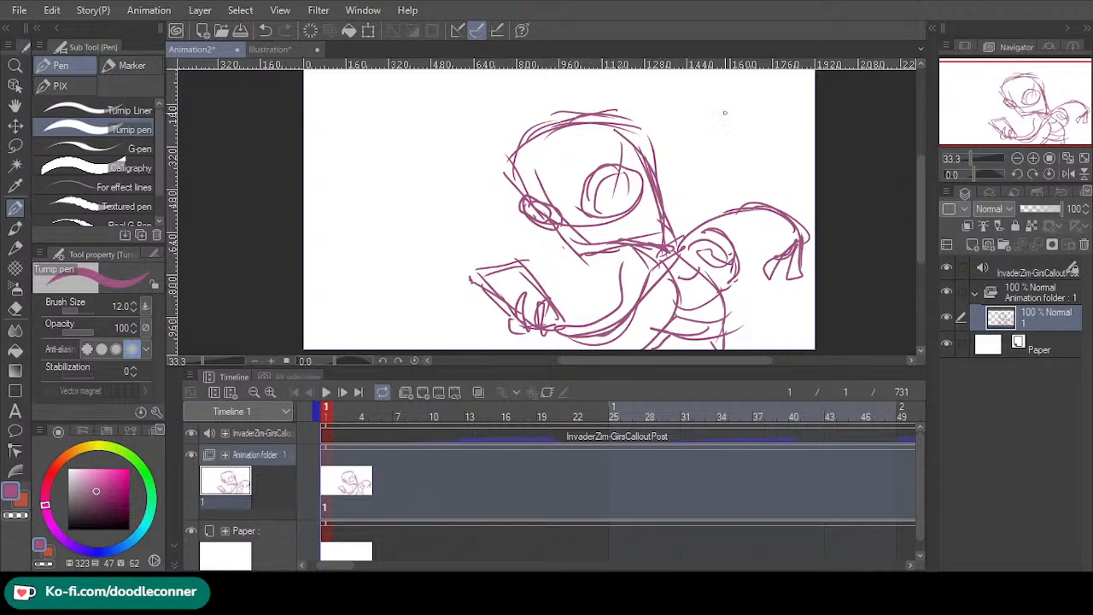
drag(565, 249, 653, 222)
mouse_move(603, 263)
mouse_down()
mouse_move(651, 223)
mouse_move(635, 246)
mouse_move(635, 229)
mouse_up()
key(ctrl+z)
key(ctrl+z)
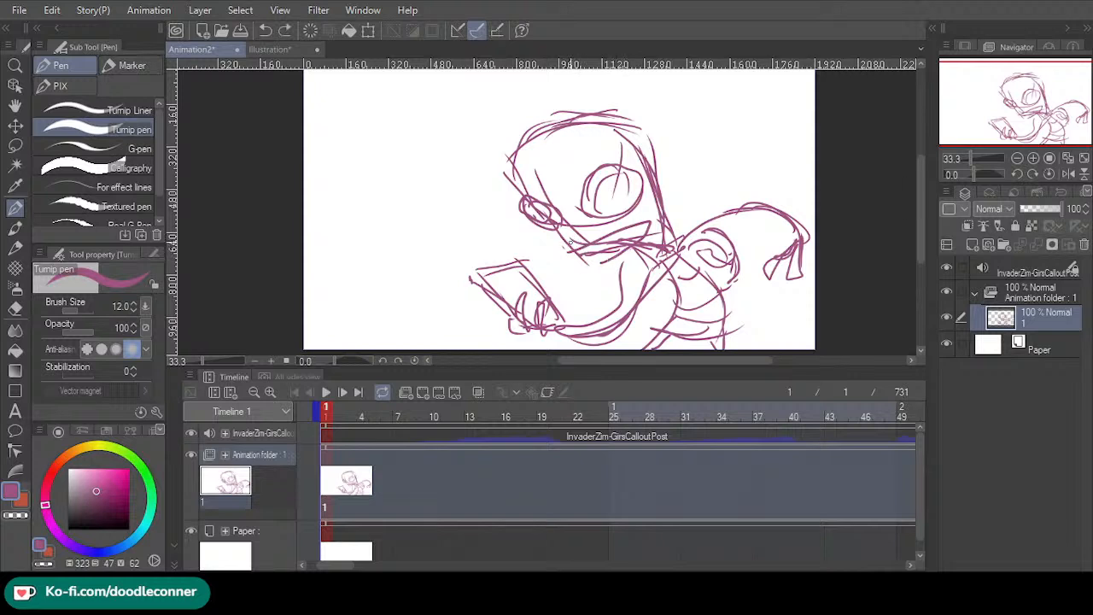
- Lasso the head above the jaw line and move it slightly up and to the left, separating it from the jaw
key(m)
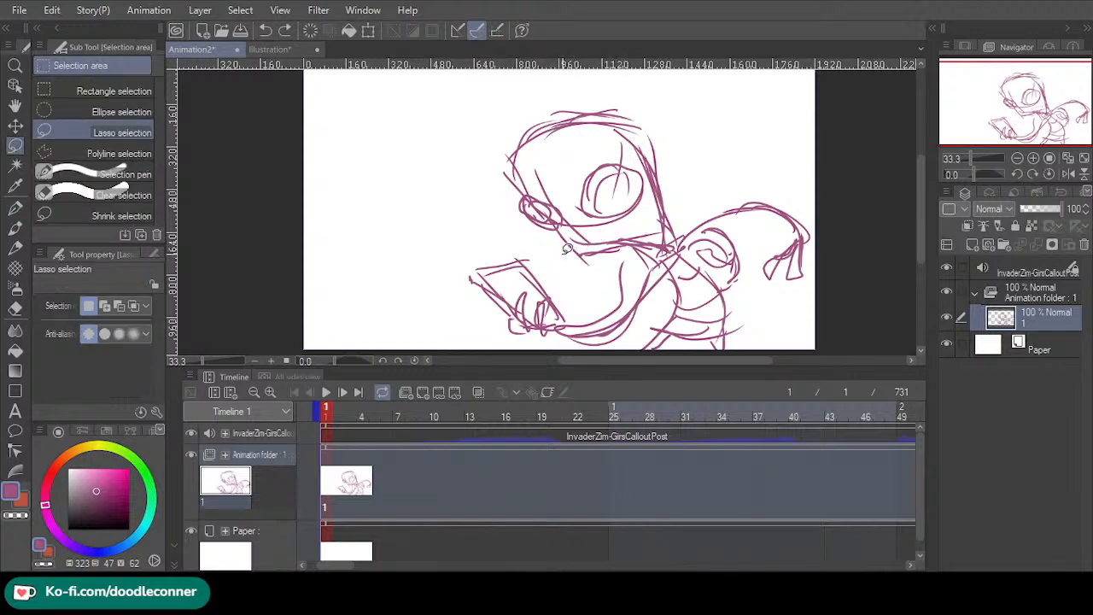
mouse_move(589, 237)
mouse_down()
mouse_move(580, 73)
mouse_move(416, 197)
mouse_move(427, 232)
mouse_up()
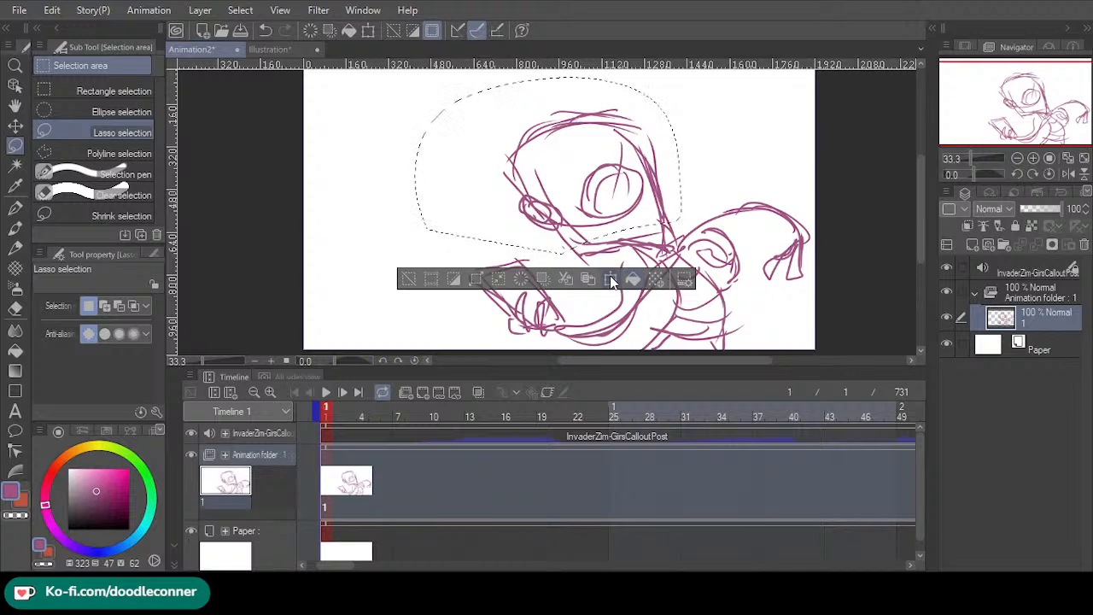
click(611, 282)
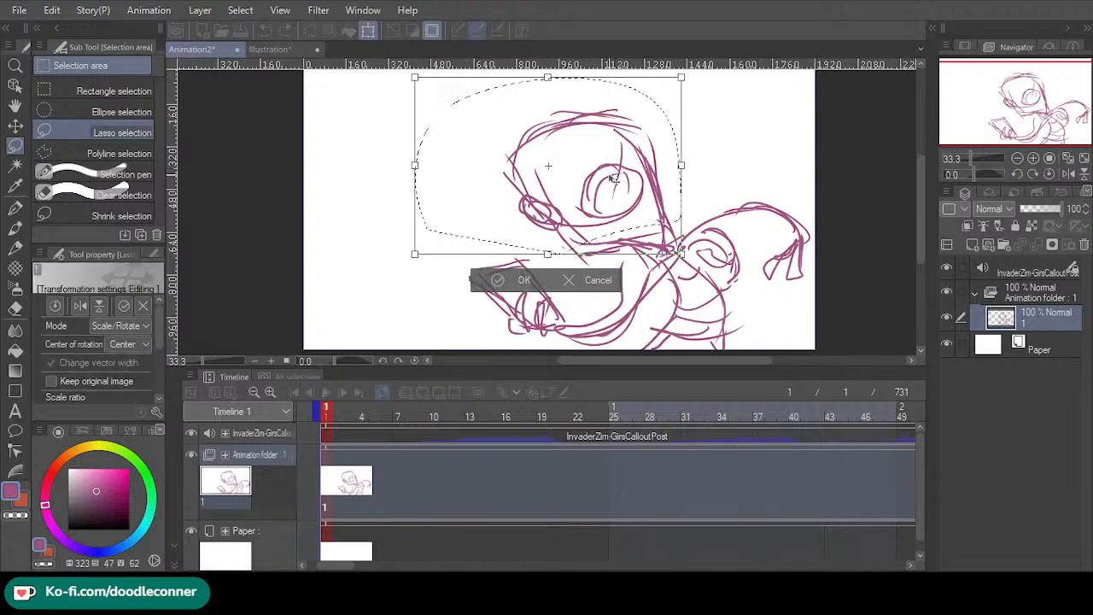
drag(617, 176, 608, 158)
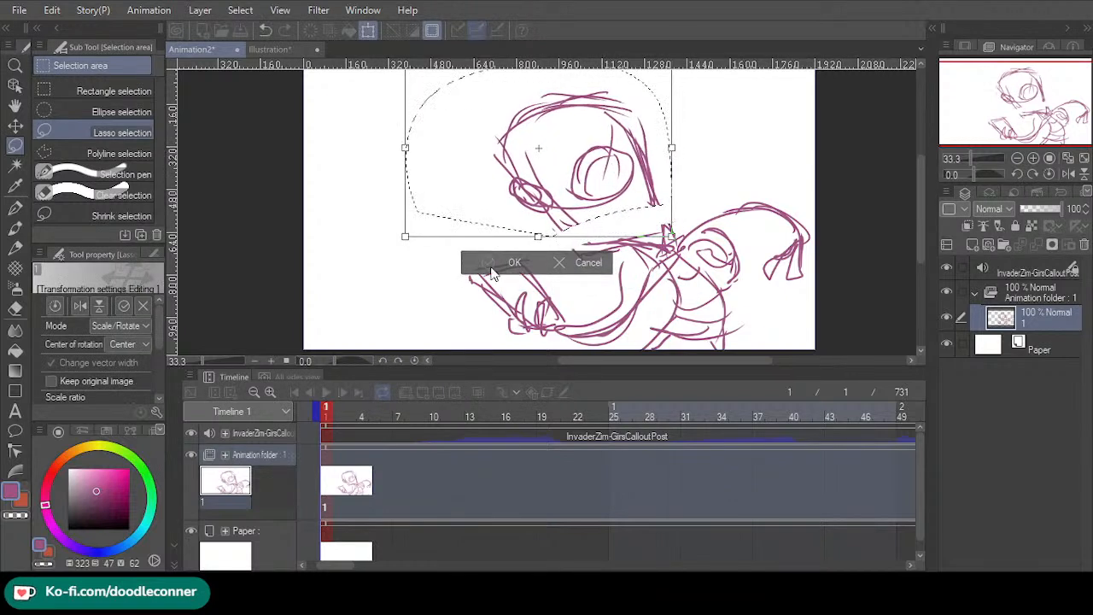
click(500, 263)
click(396, 260)
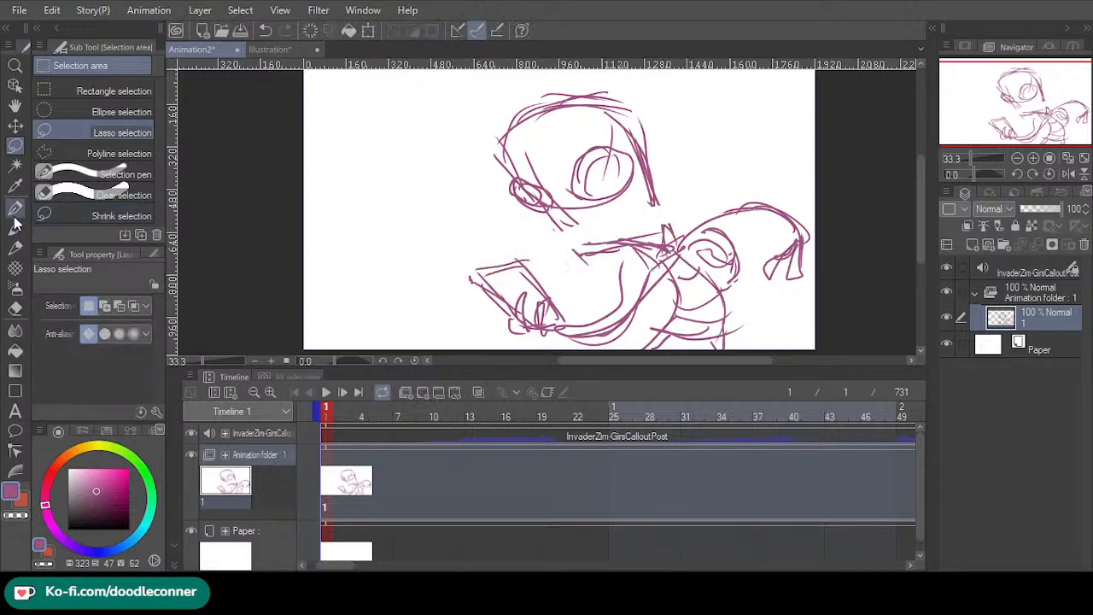
- Redraw the back of the raised head with the Turnip pen and join it to the neck
click(14, 208)
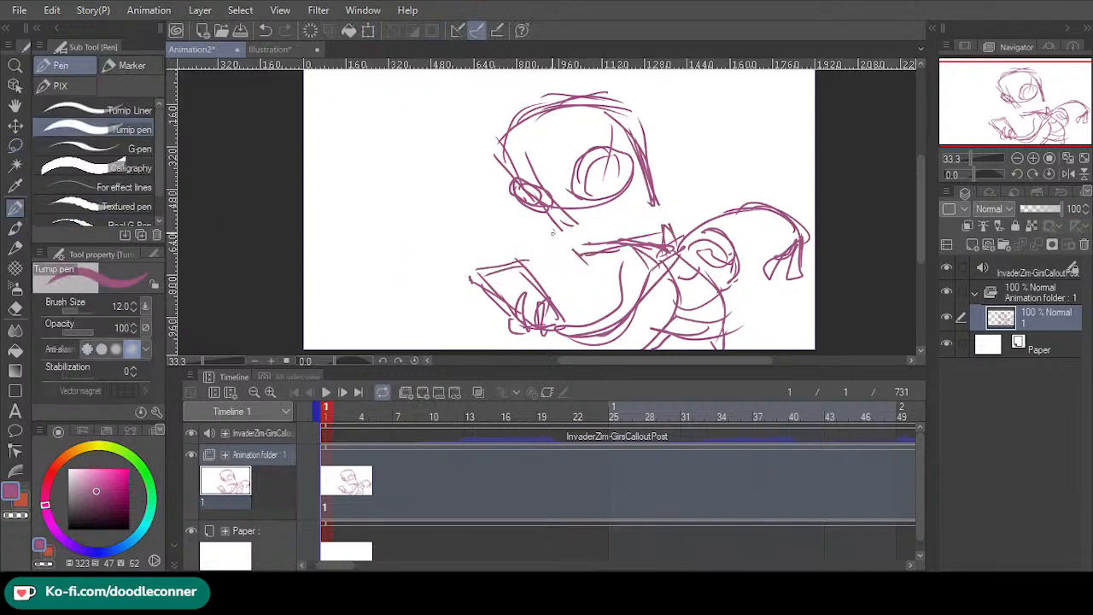
mouse_move(561, 228)
mouse_down()
mouse_move(649, 200)
mouse_move(674, 221)
mouse_move(653, 124)
mouse_move(625, 108)
mouse_up()
key(ctrl+z)
mouse_move(557, 111)
mouse_down()
mouse_move(538, 124)
mouse_move(659, 126)
mouse_up()
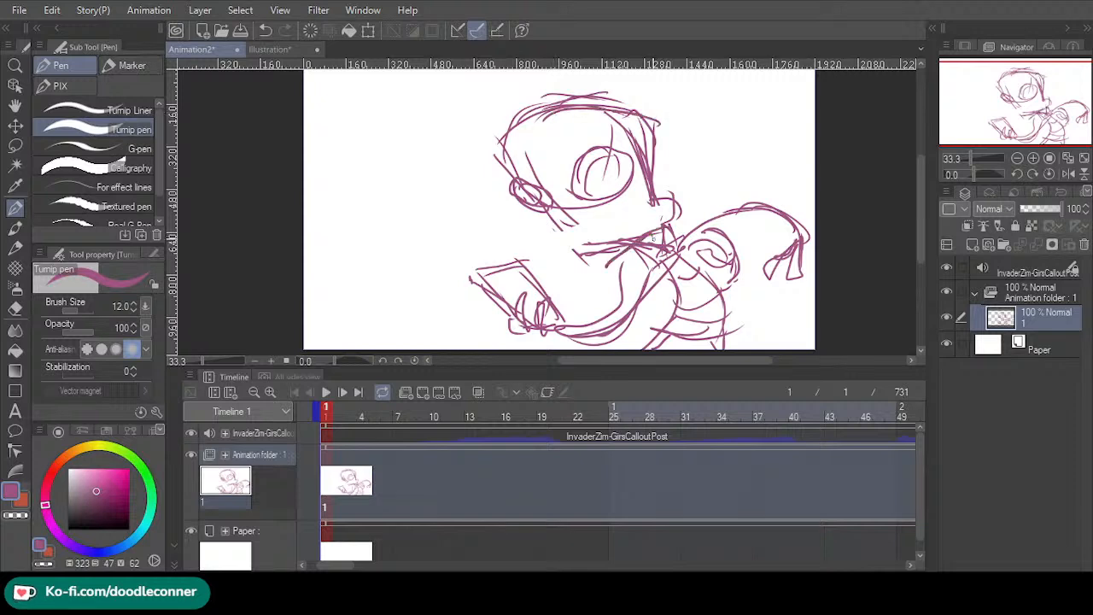
- Draw a wide open mouth with pointed upper teeth and add slanted pupils to both eyes
mouse_move(552, 229)
mouse_down()
mouse_move(658, 205)
mouse_move(620, 236)
mouse_up()
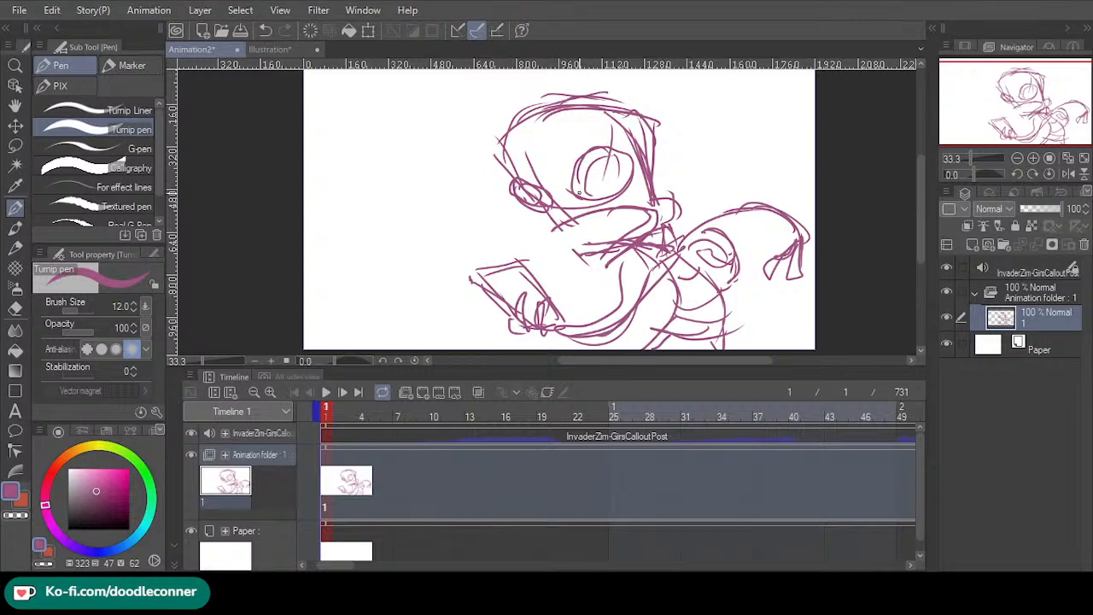
drag(604, 143, 589, 187)
drag(515, 189, 610, 213)
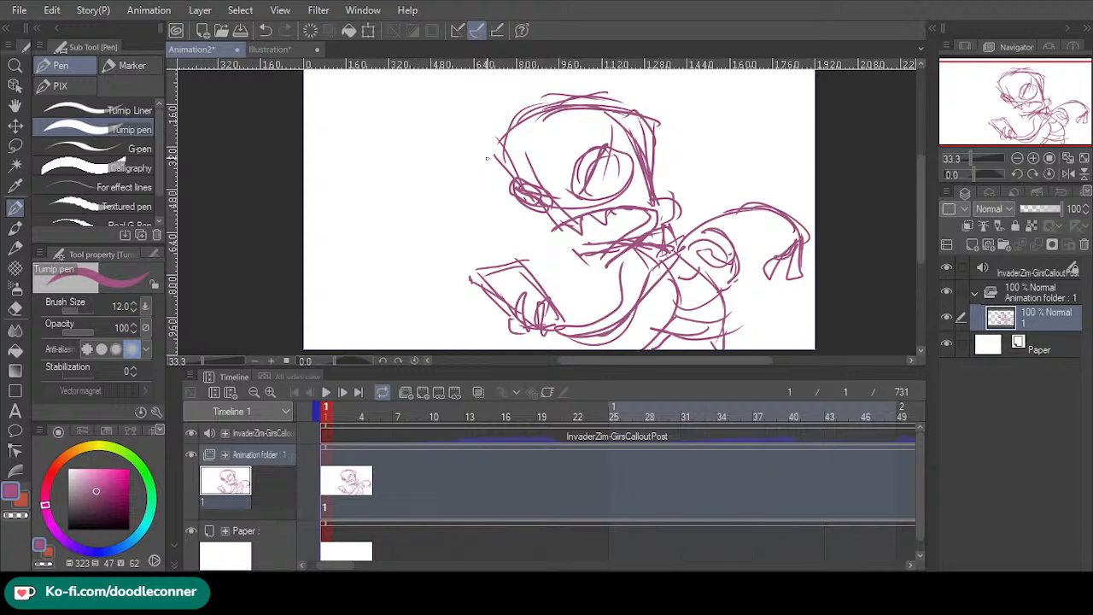
- Add the head's top edge and two antennae, a long one sweeping backward and a short one at the front
mouse_move(493, 157)
mouse_down()
mouse_move(676, 70)
mouse_move(730, 71)
mouse_up()
drag(996, 108, 1001, 81)
mouse_move(741, 89)
mouse_down()
mouse_move(745, 107)
mouse_move(680, 103)
mouse_move(615, 133)
mouse_up()
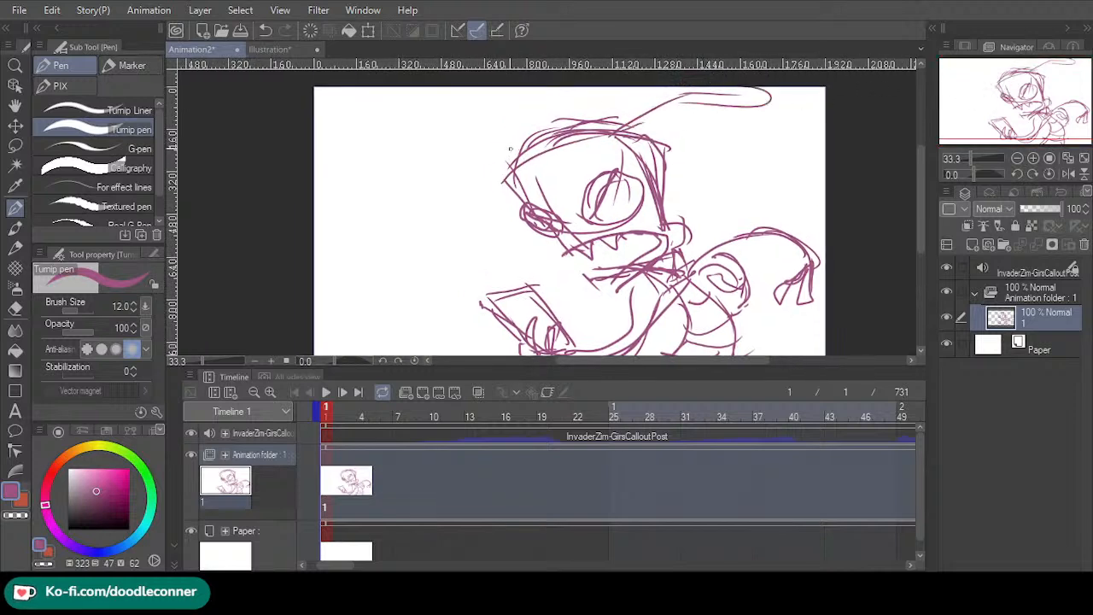
drag(510, 148, 565, 90)
drag(543, 133, 568, 86)
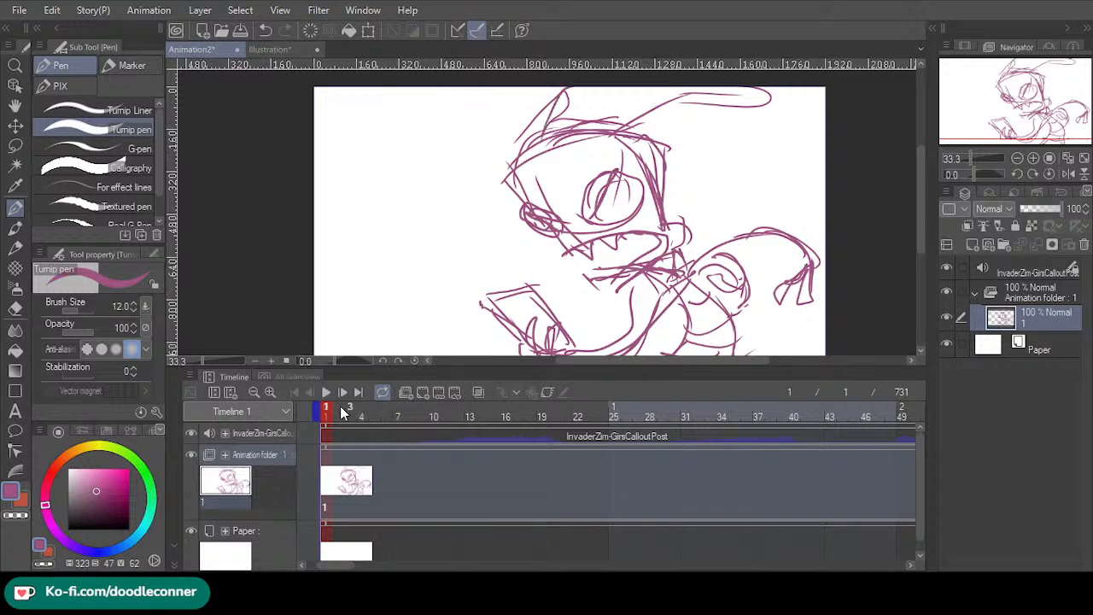
- Play the audio to find the next beat and create a new blank cel at frame 70
click(328, 393)
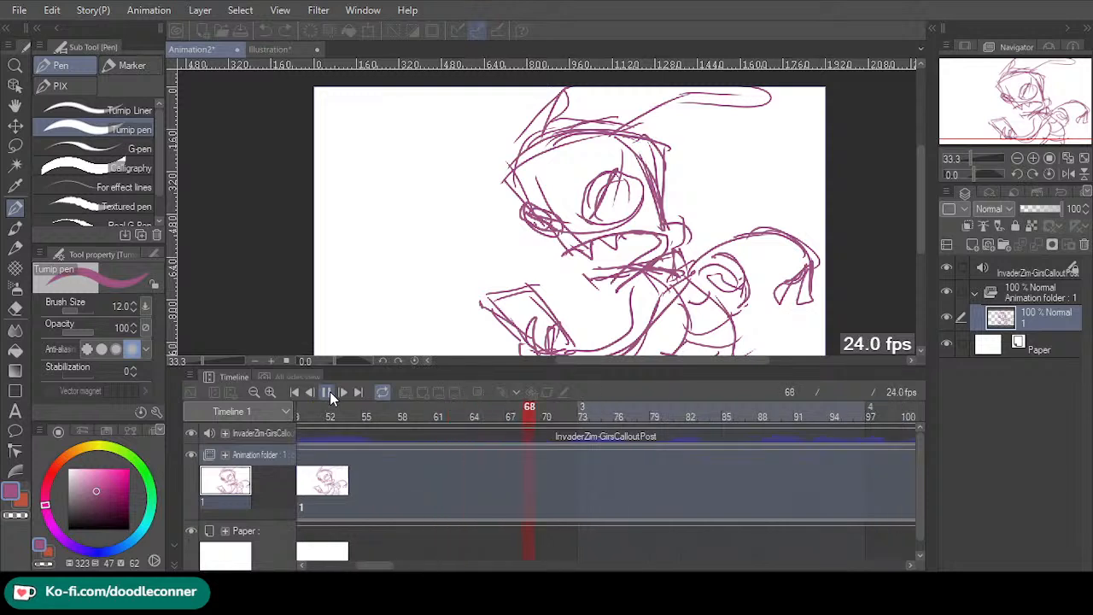
click(596, 410)
drag(596, 412, 547, 412)
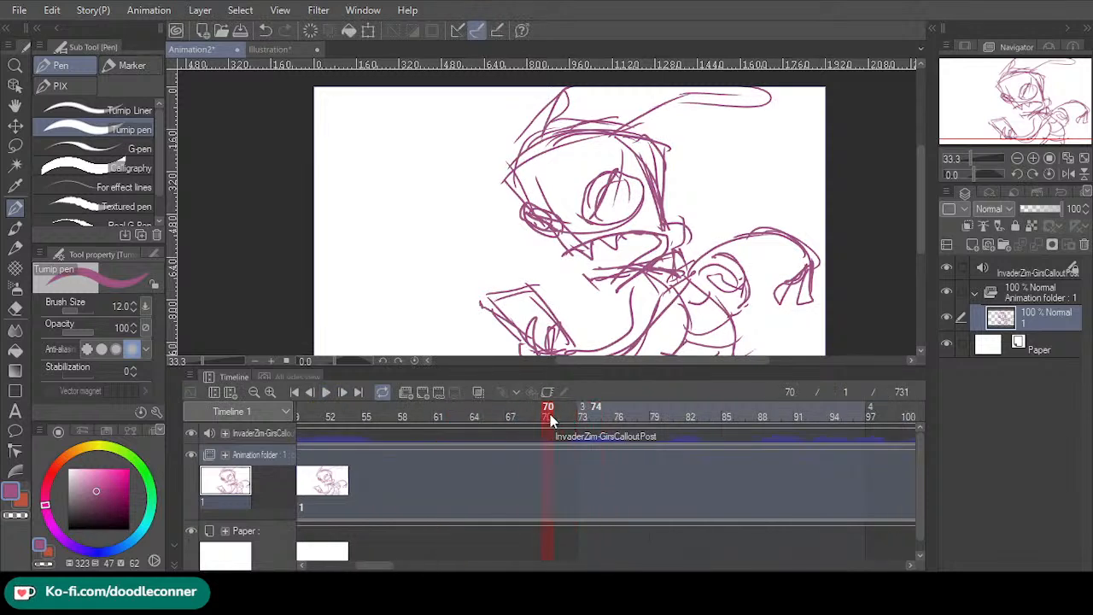
click(423, 394)
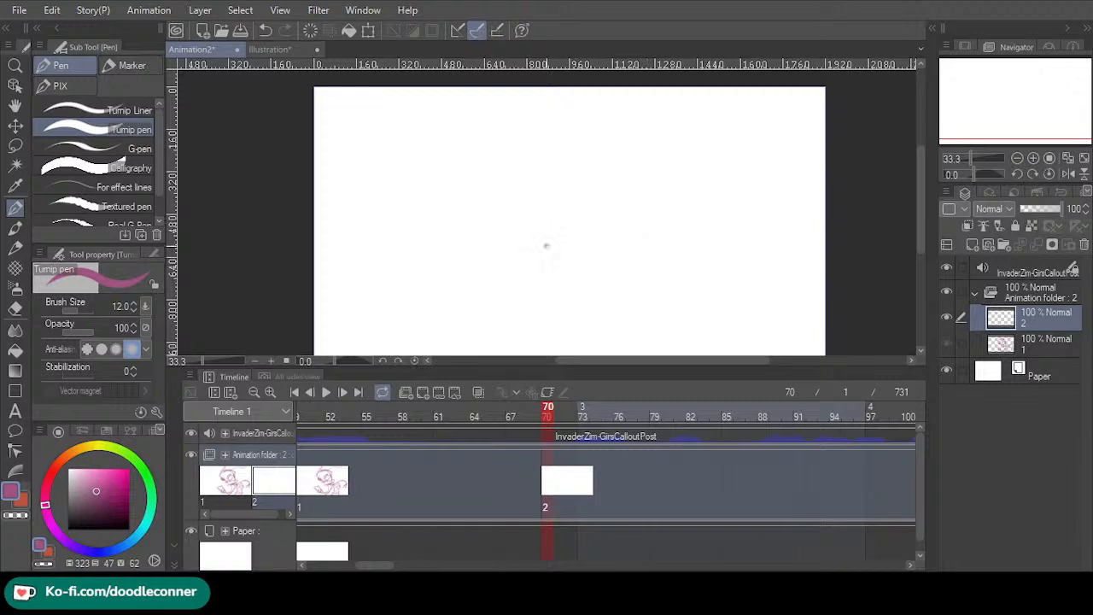
- Sketch a large, slightly tilted phone on the new cel, with a rounded rectangular body and doubled outer edges
drag(487, 159, 516, 275)
drag(495, 141, 642, 125)
drag(637, 122, 656, 338)
drag(519, 267, 538, 340)
mouse_move(544, 346)
mouse_down()
mouse_move(579, 345)
mouse_move(672, 310)
mouse_up()
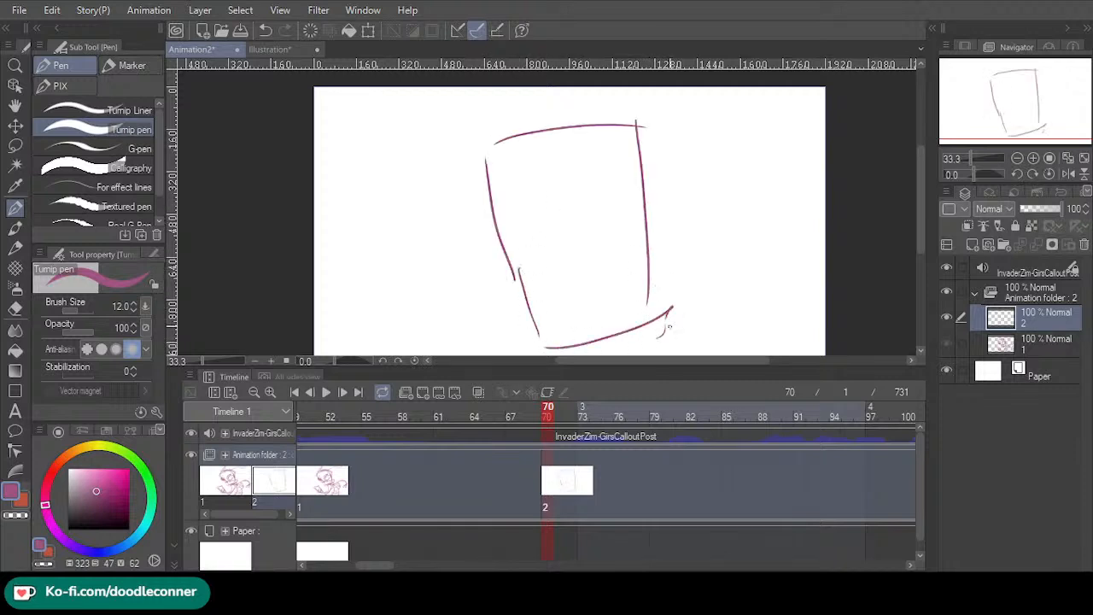
drag(655, 154, 673, 328)
mouse_move(646, 124)
mouse_down()
mouse_move(673, 242)
mouse_move(679, 337)
mouse_move(618, 351)
mouse_move(519, 338)
mouse_move(532, 332)
mouse_move(475, 132)
mouse_move(489, 110)
mouse_move(610, 84)
mouse_move(649, 96)
mouse_move(655, 174)
mouse_up()
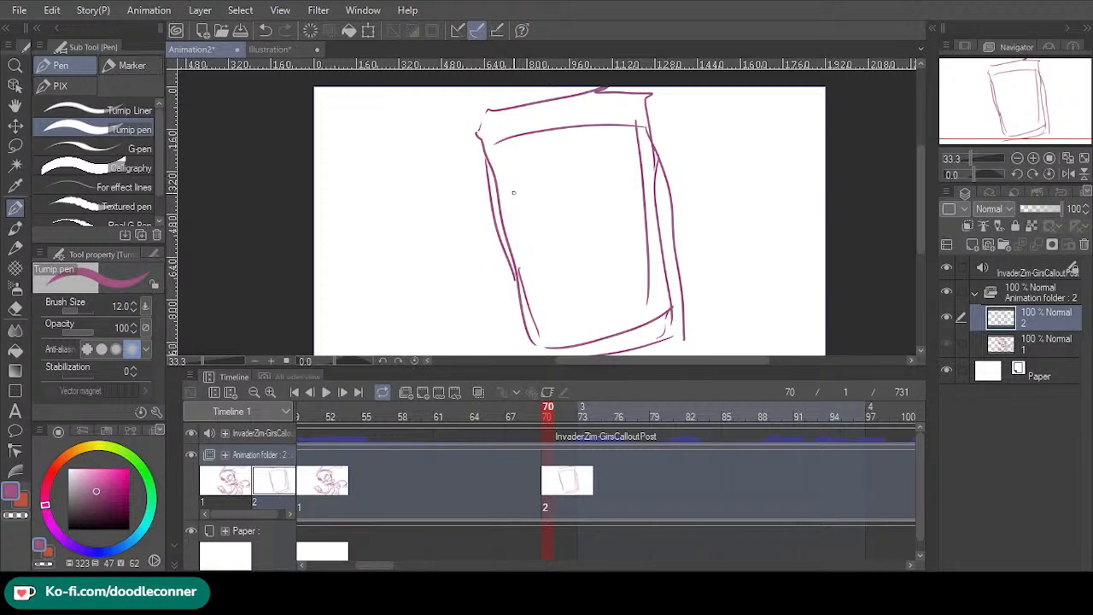
- Draw the phone's screen contents: a corner scribble, a post box with an icon and text lines, and an inner border
drag(504, 150, 534, 130)
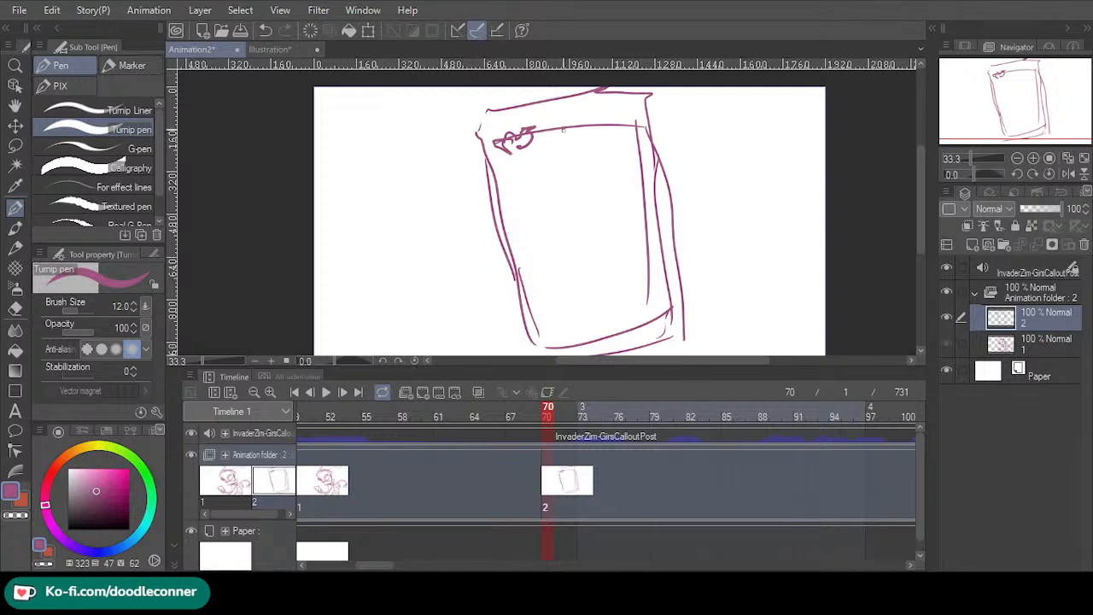
drag(626, 165, 519, 174)
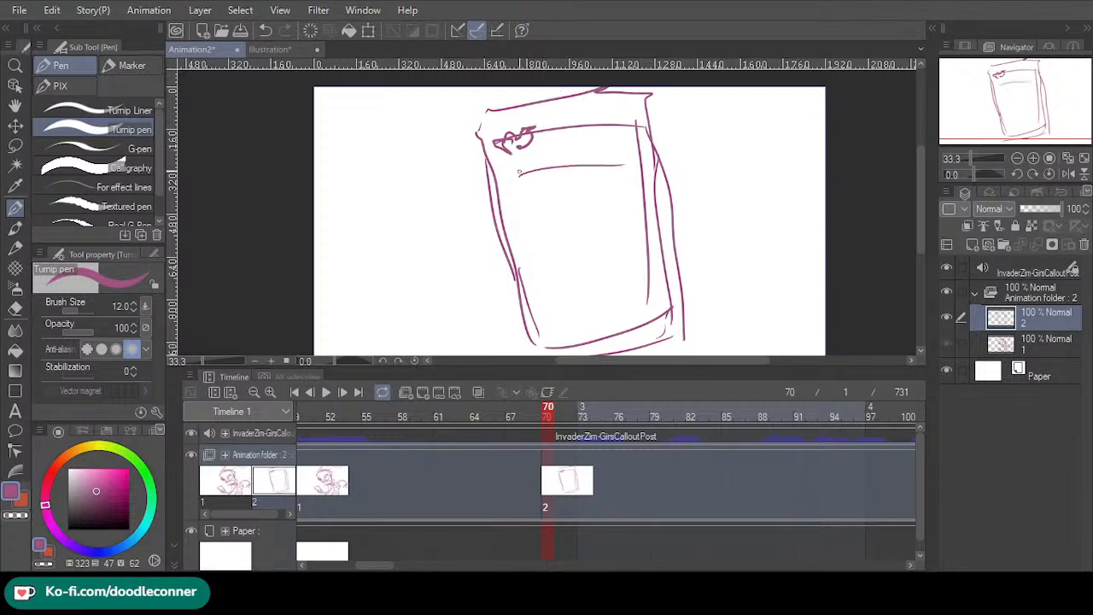
mouse_move(646, 253)
mouse_down()
mouse_move(545, 272)
mouse_move(536, 256)
mouse_move(544, 271)
mouse_up()
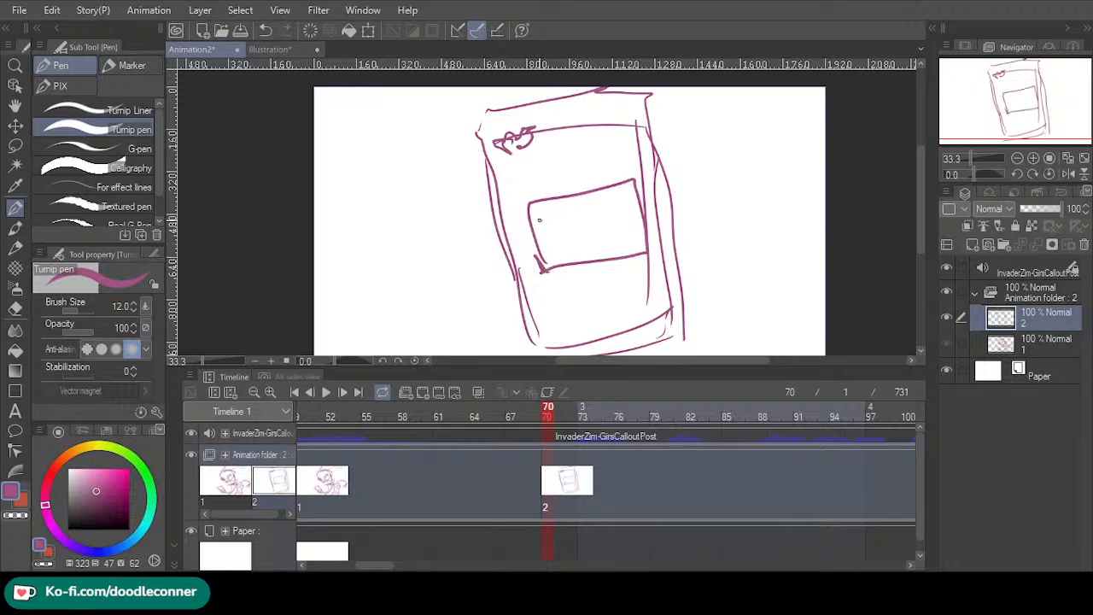
mouse_move(539, 210)
mouse_down()
mouse_move(538, 222)
mouse_move(632, 205)
mouse_up()
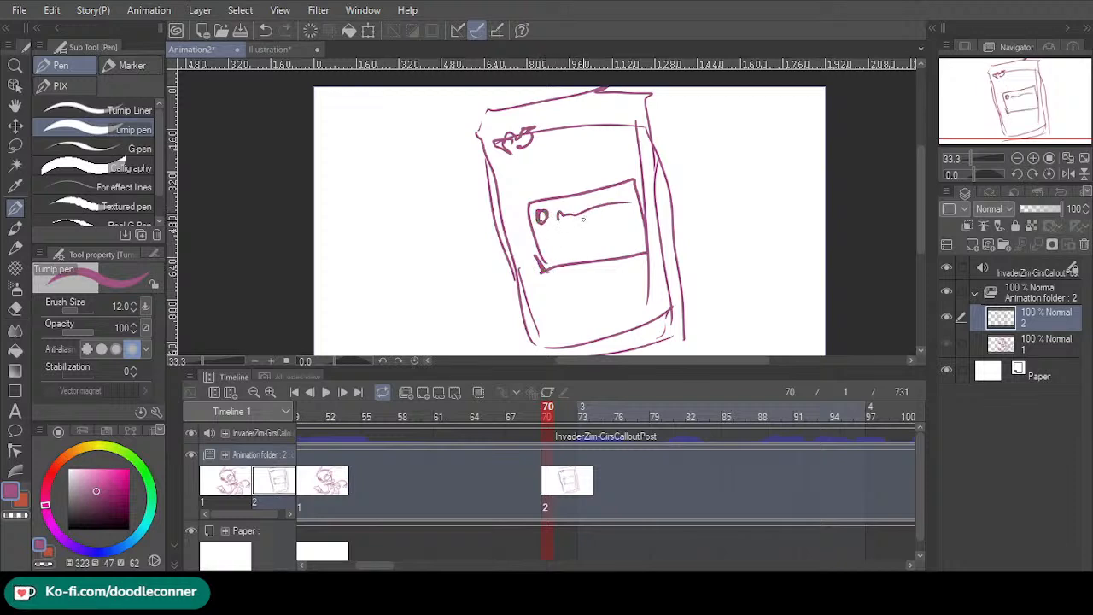
drag(560, 249, 623, 238)
drag(524, 195, 533, 181)
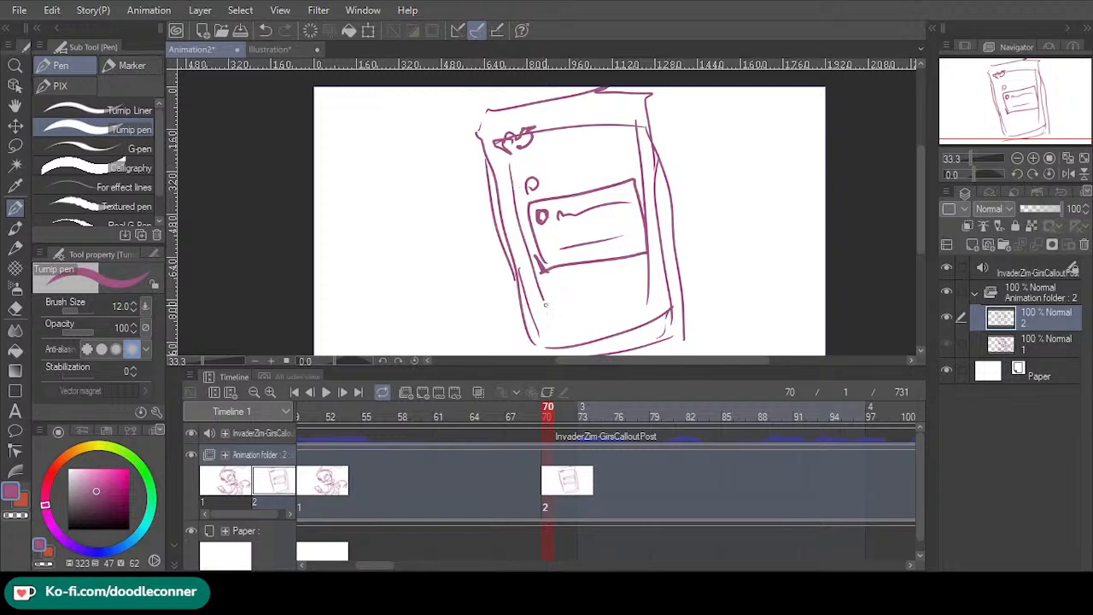
mouse_move(562, 340)
mouse_down()
mouse_move(668, 301)
mouse_move(687, 275)
mouse_move(654, 155)
mouse_up()
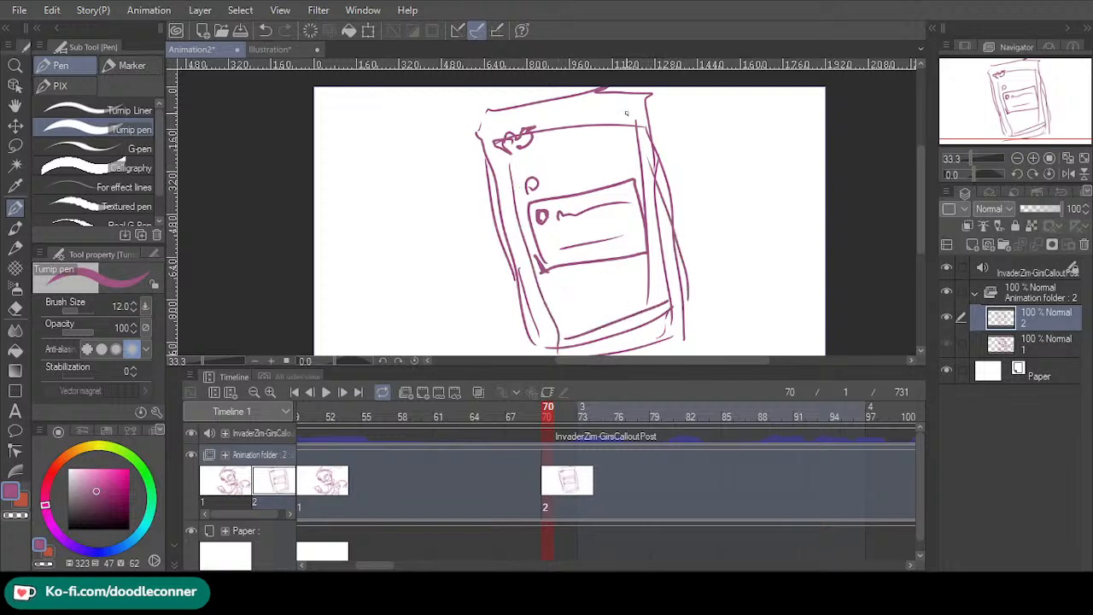
drag(541, 129, 629, 111)
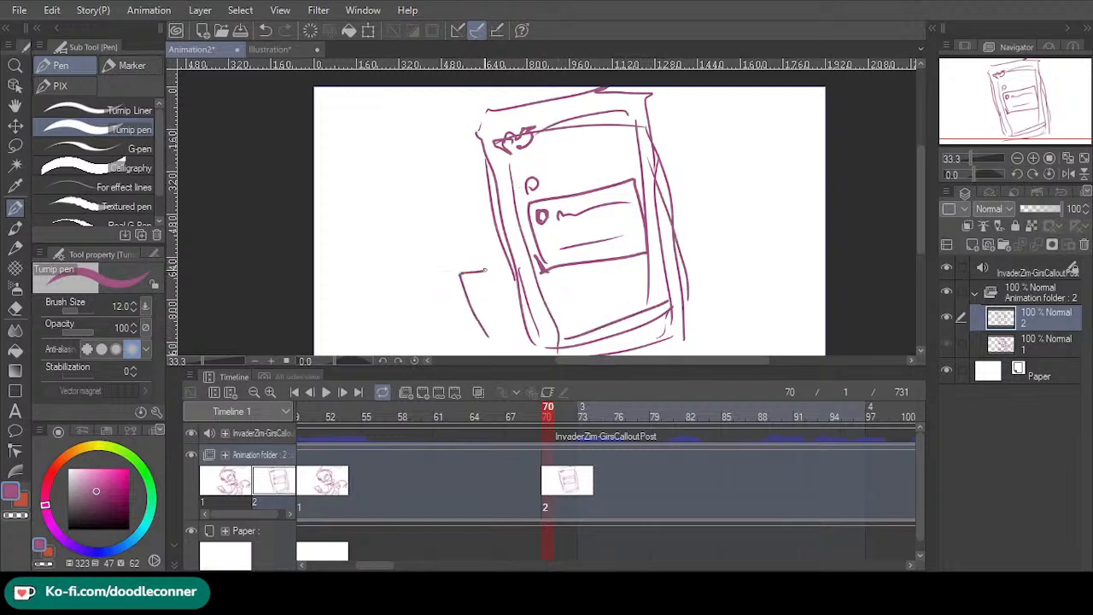
- Compare with the previous cel and sketch a hand with long curved fingers gripping the phone's right side, with its forearm reaching the canvas edge
click(534, 488)
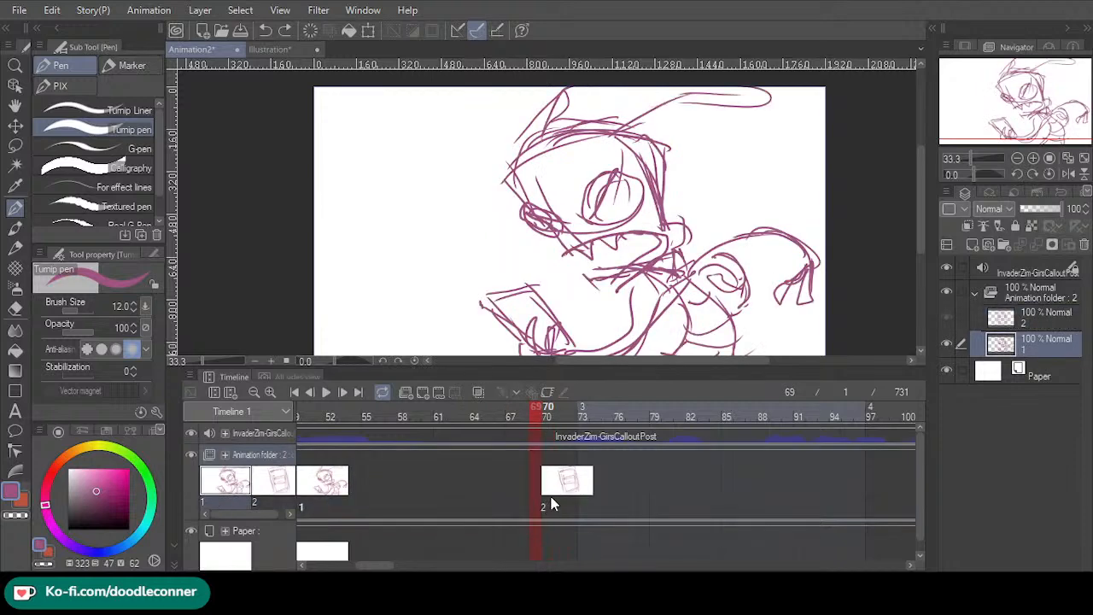
click(550, 504)
drag(732, 247, 710, 316)
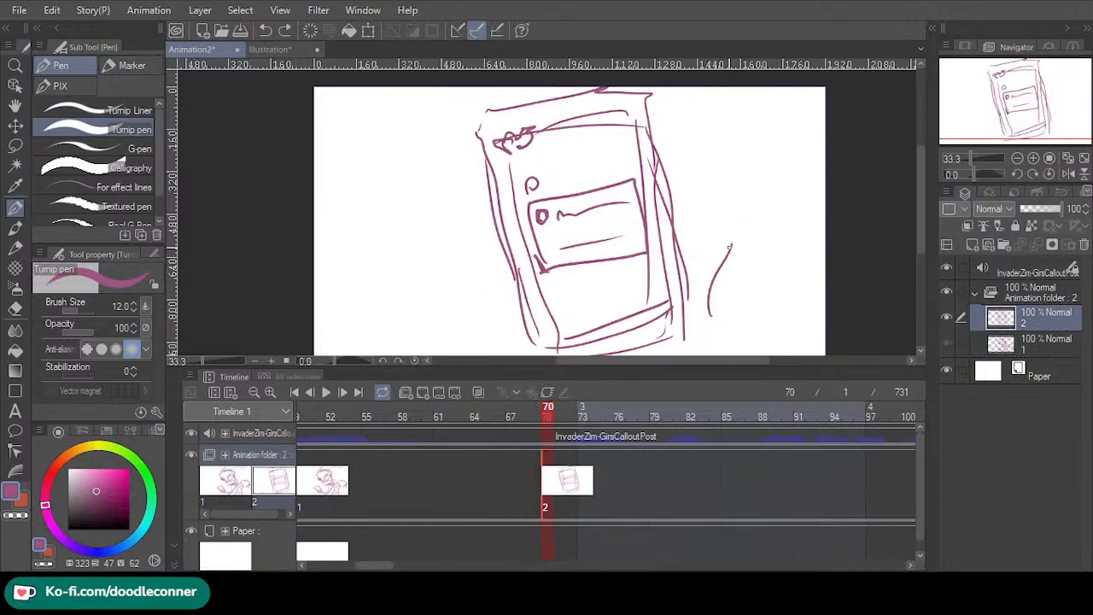
mouse_move(731, 248)
mouse_down()
mouse_move(661, 214)
mouse_move(679, 257)
mouse_move(721, 154)
mouse_move(696, 151)
mouse_move(692, 238)
mouse_move(745, 168)
mouse_move(666, 130)
mouse_move(705, 203)
mouse_move(681, 219)
mouse_up()
drag(497, 226, 531, 255)
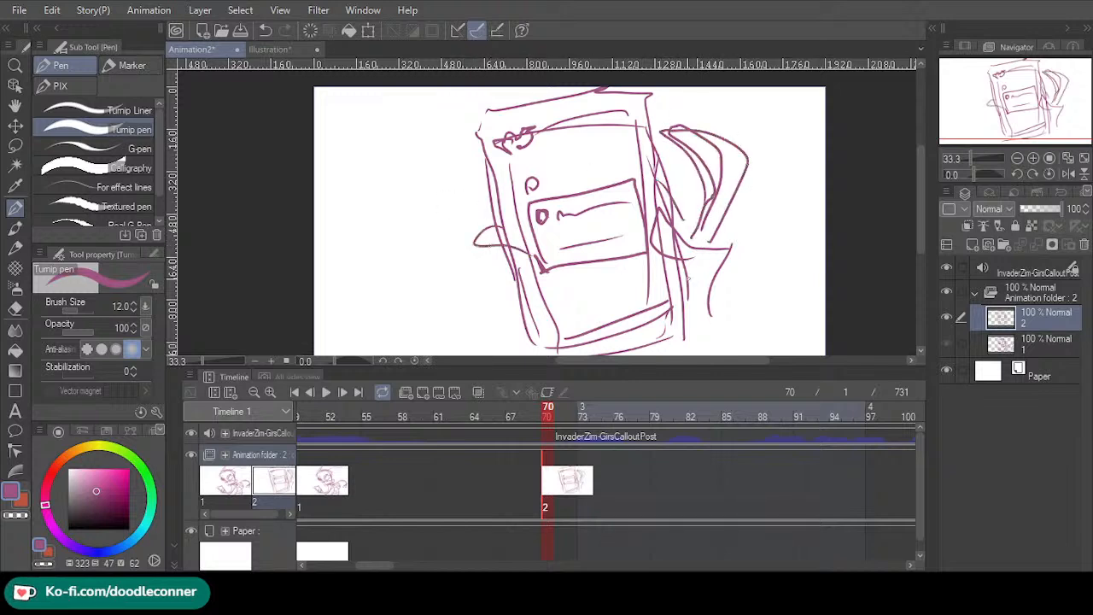
key(ctrl+z)
drag(721, 284, 825, 323)
drag(691, 313, 742, 357)
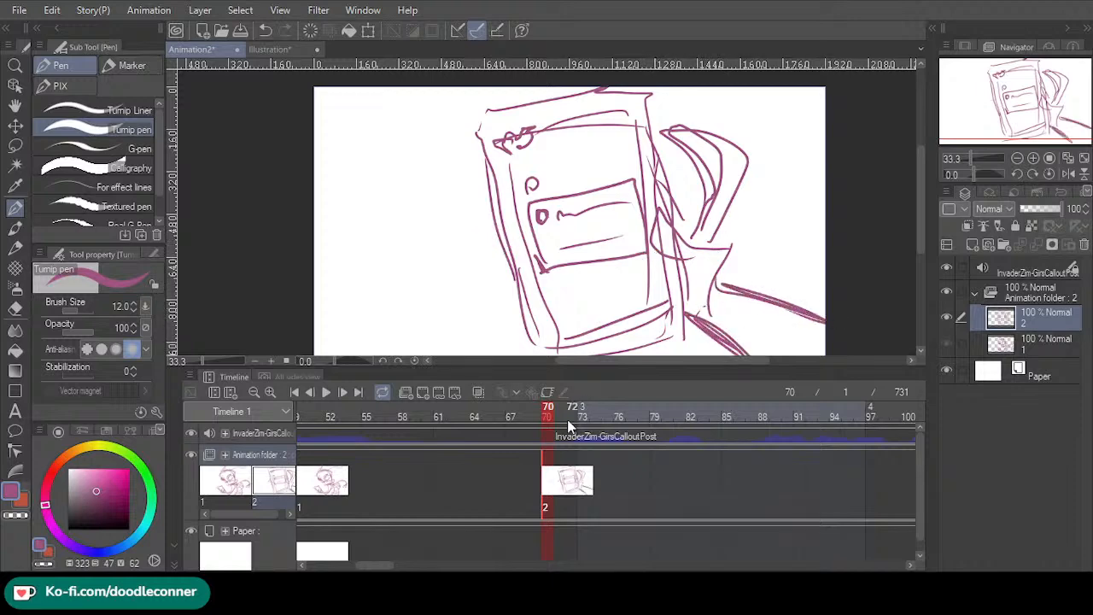
- Play the animation with audio from frame 56 to check the cut to the phone shot
drag(548, 413, 523, 419)
click(380, 410)
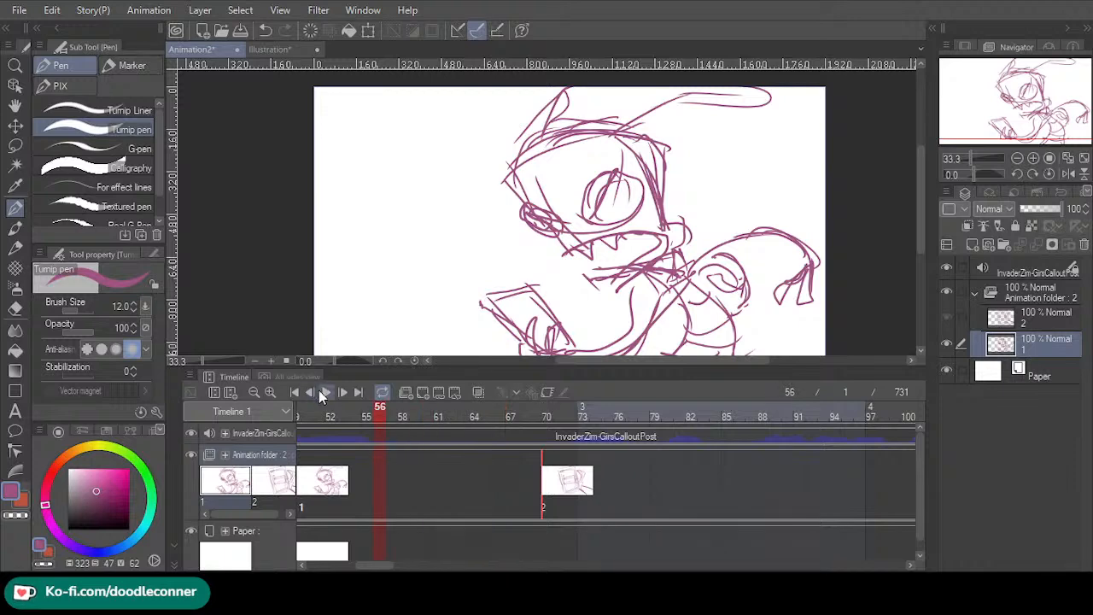
click(328, 396)
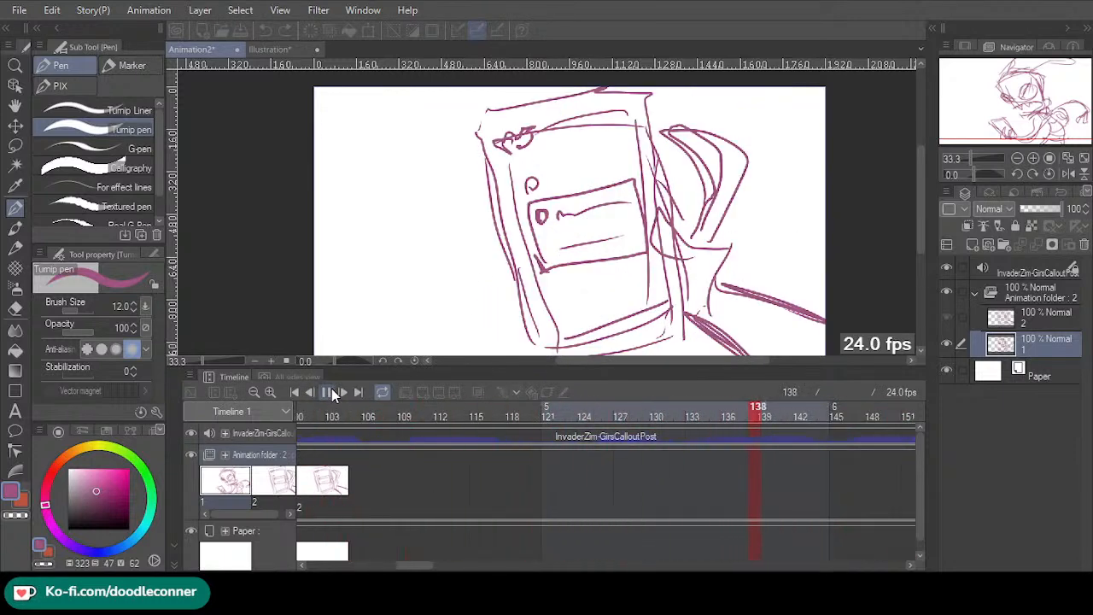
click(332, 389)
- Duplicate the phone drawing as cel 3 and assign it to frame 133
drag(673, 410, 693, 423)
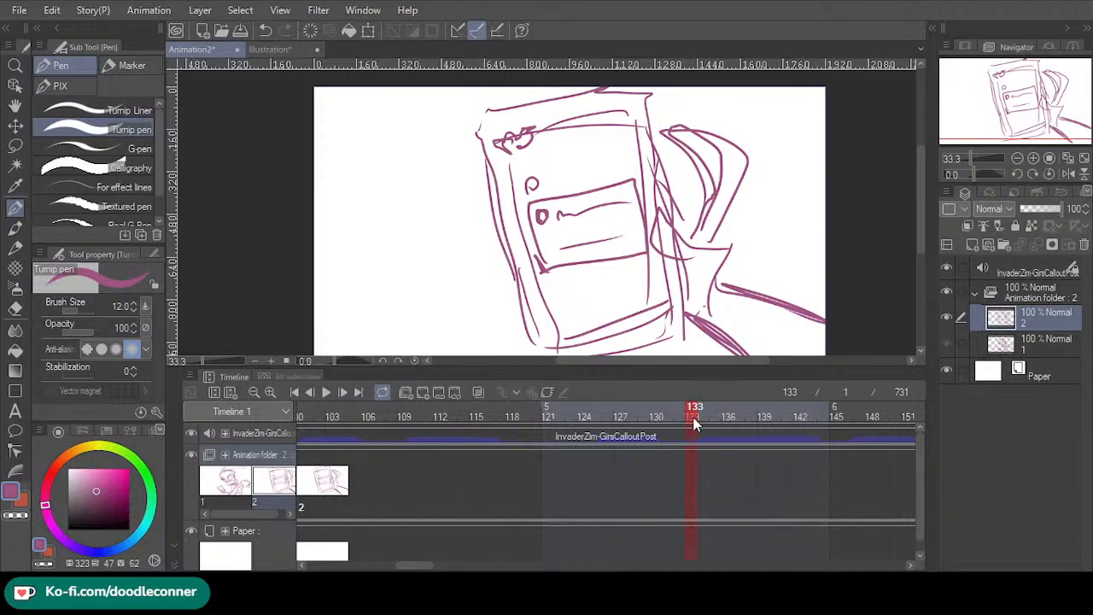
key(ctrl+shift+n)
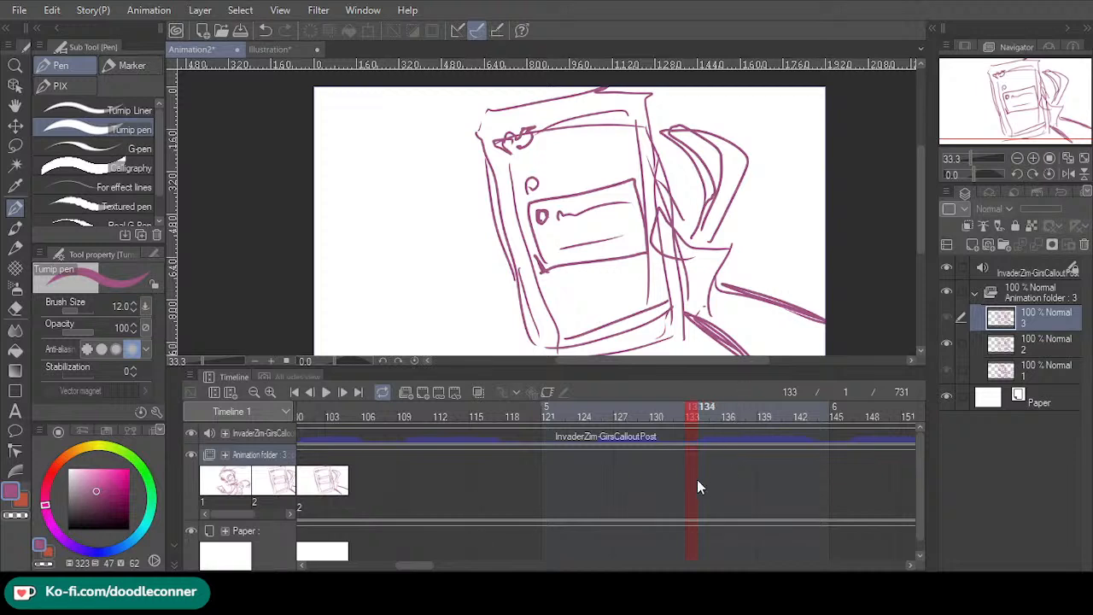
right_click(693, 491)
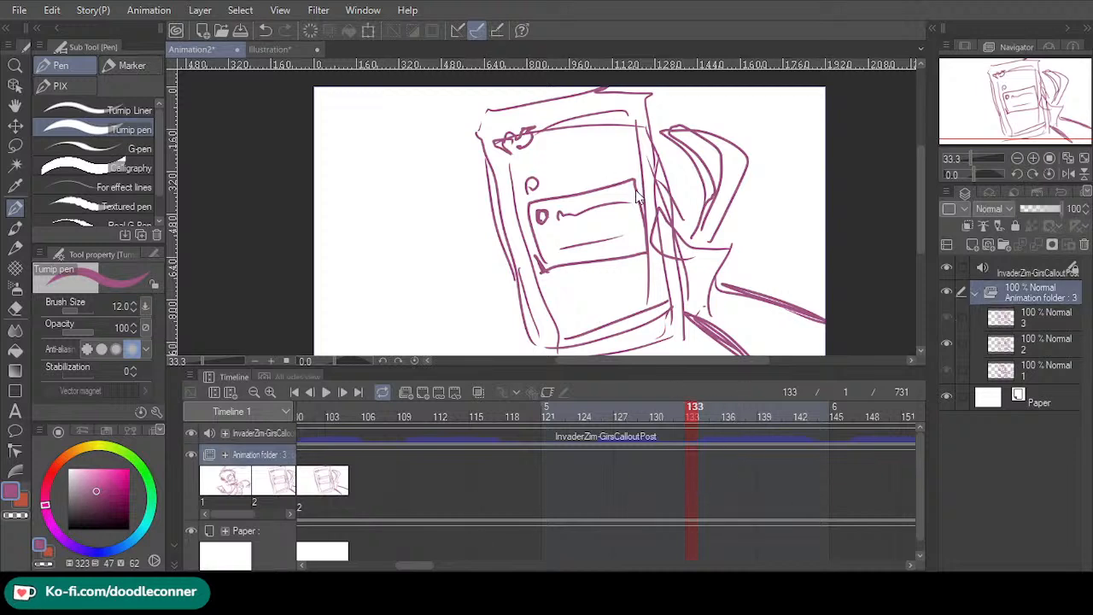
click(637, 191)
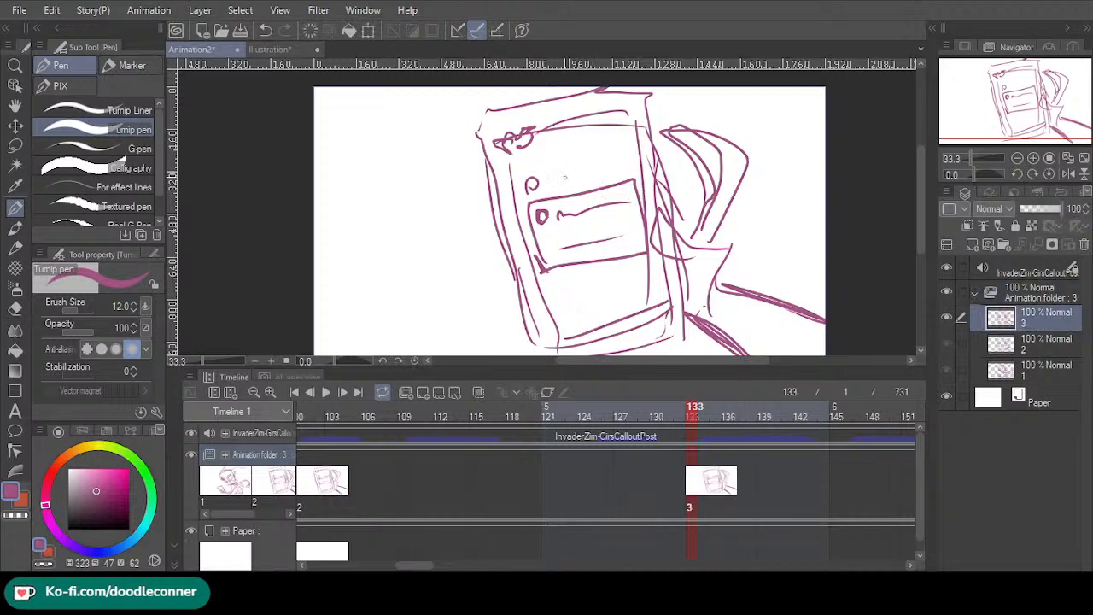
- Enlarge the copied phone drawing beyond the canvas as a close-up and add wavy shake lines along both sides
click(369, 31)
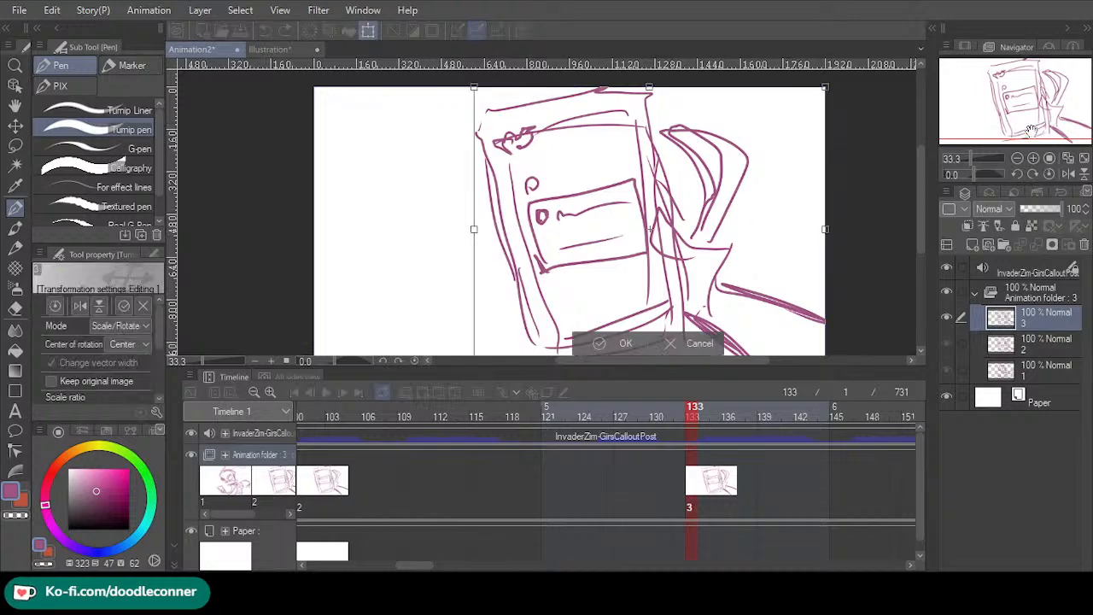
click(1016, 158)
mouse_move(481, 336)
mouse_down()
mouse_move(386, 417)
mouse_move(306, 512)
mouse_up()
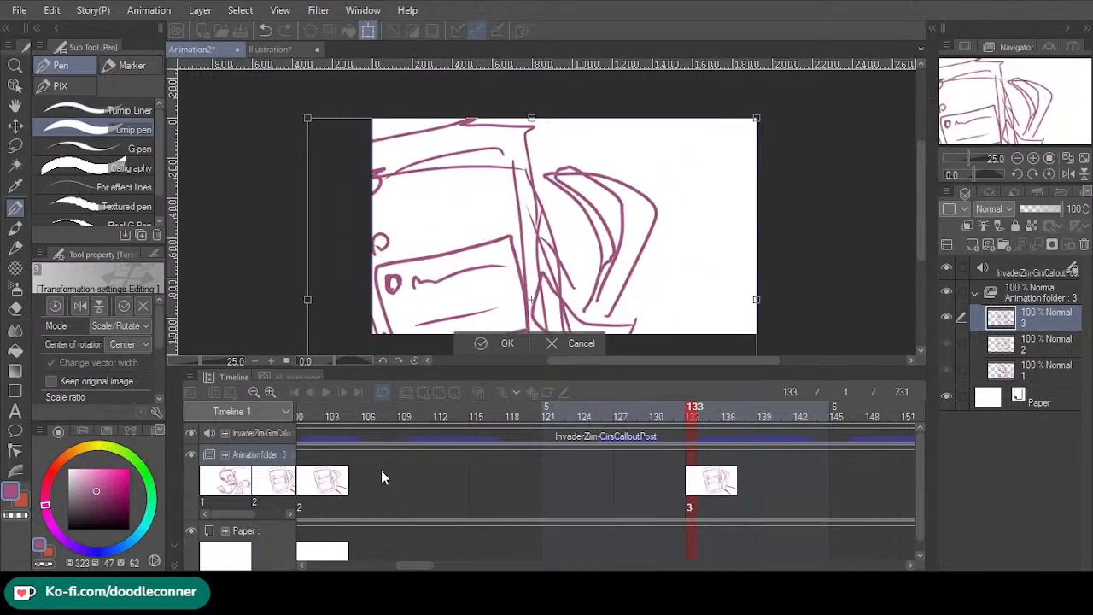
drag(586, 267, 664, 226)
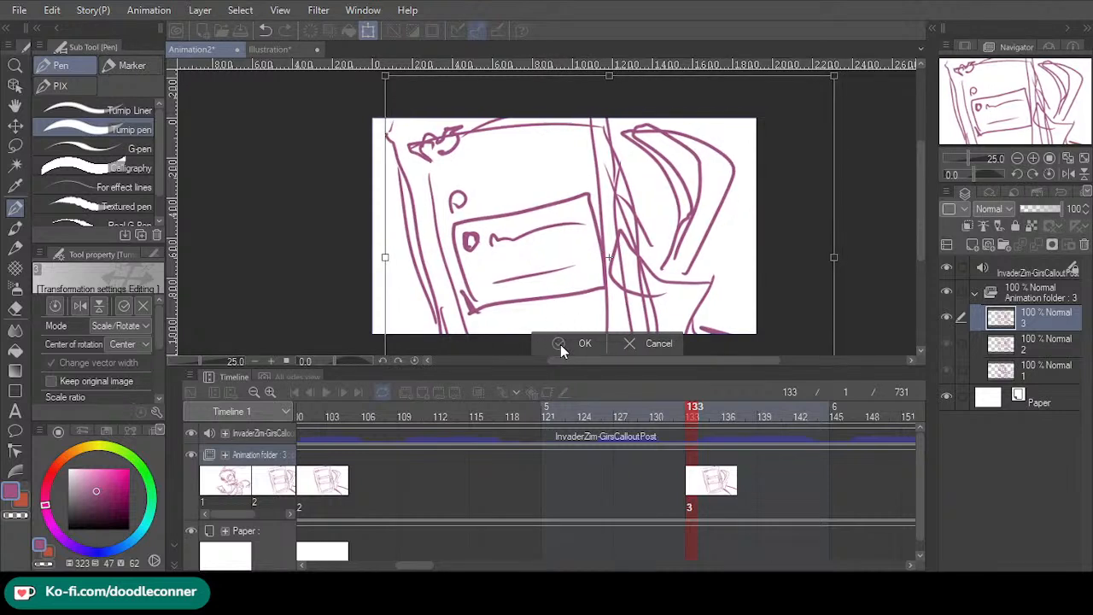
key(Return)
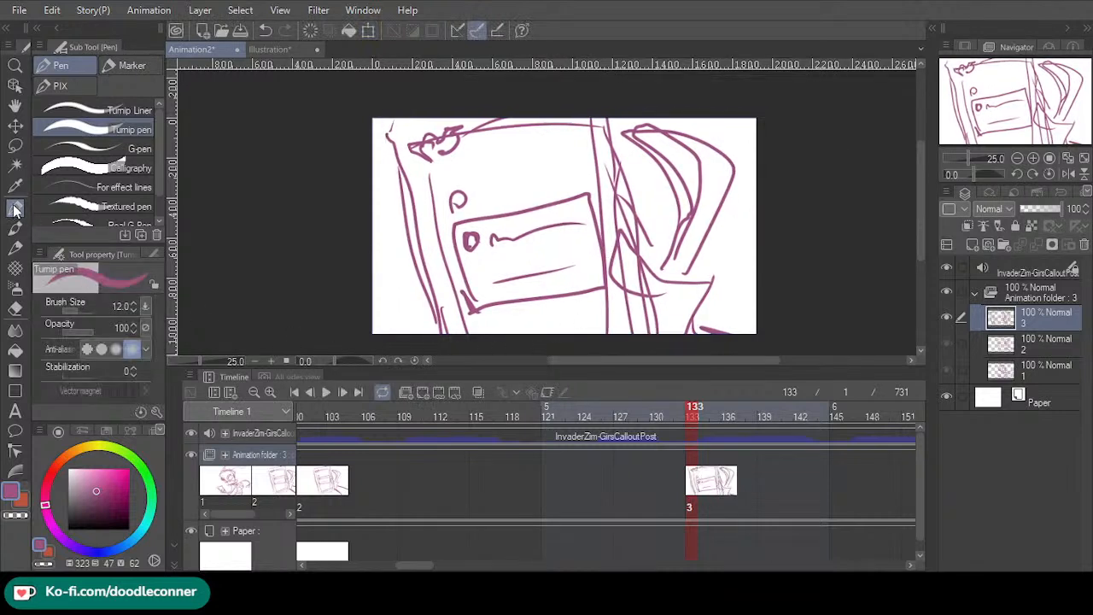
mouse_move(384, 220)
mouse_down()
mouse_move(378, 249)
mouse_move(410, 326)
mouse_up()
mouse_move(714, 129)
mouse_down()
mouse_move(740, 147)
mouse_move(750, 181)
mouse_move(724, 236)
mouse_move(736, 311)
mouse_up()
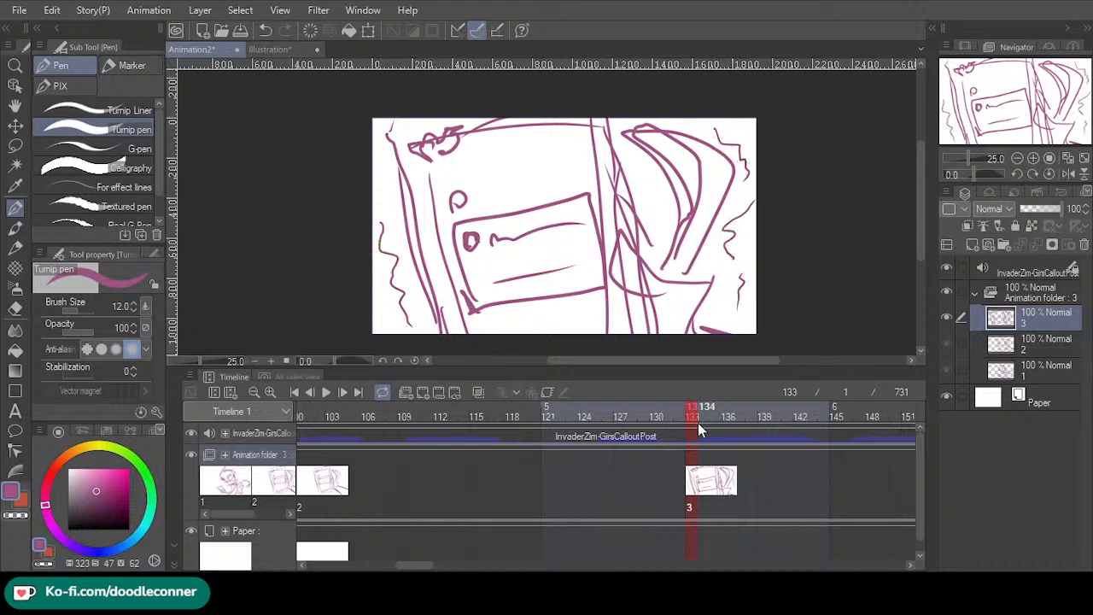
- Play back the phone shots and move the close-up cel's start to frame 124
click(679, 416)
drag(645, 425, 381, 423)
click(327, 393)
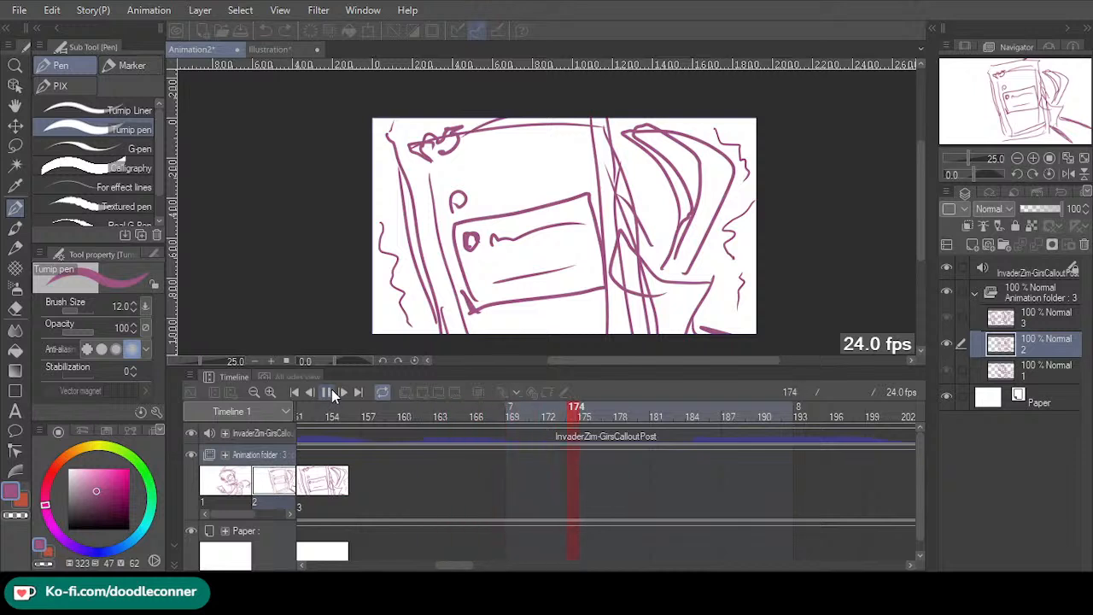
click(330, 392)
drag(439, 565, 418, 565)
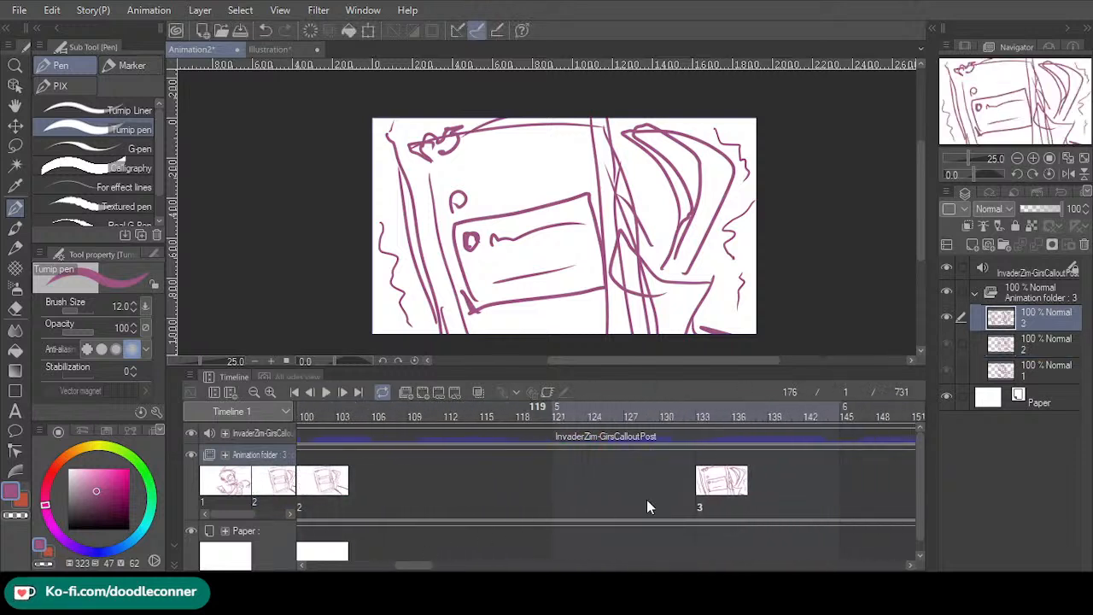
click(701, 503)
drag(595, 508, 593, 507)
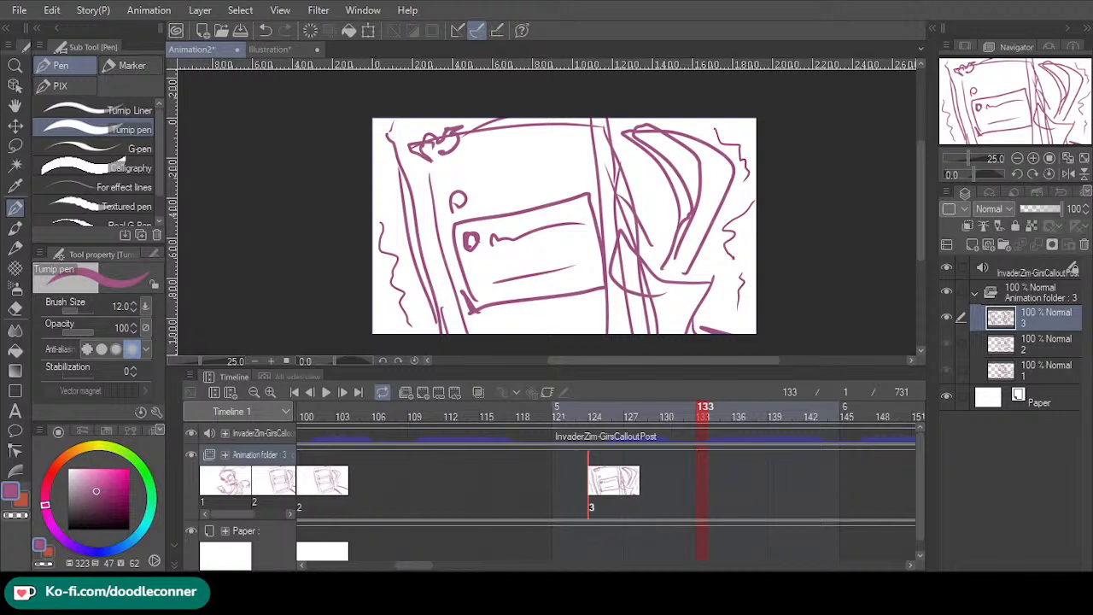
- Play the animation from frame 1, add a blank cel at frame 184 and fit the whole canvas in view
drag(403, 566, 318, 559)
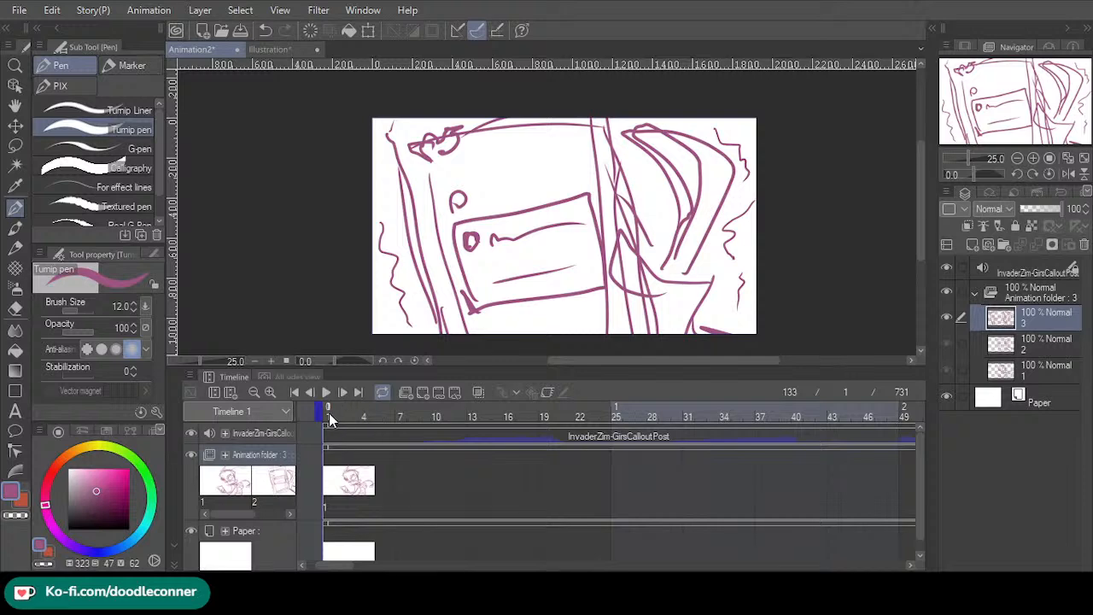
click(329, 415)
click(329, 392)
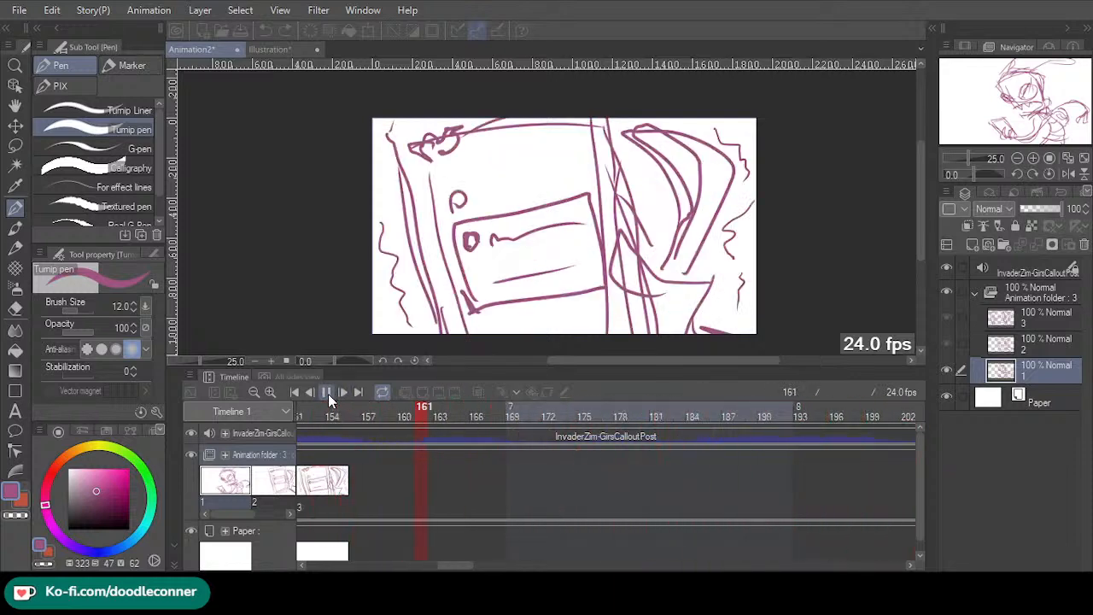
click(334, 395)
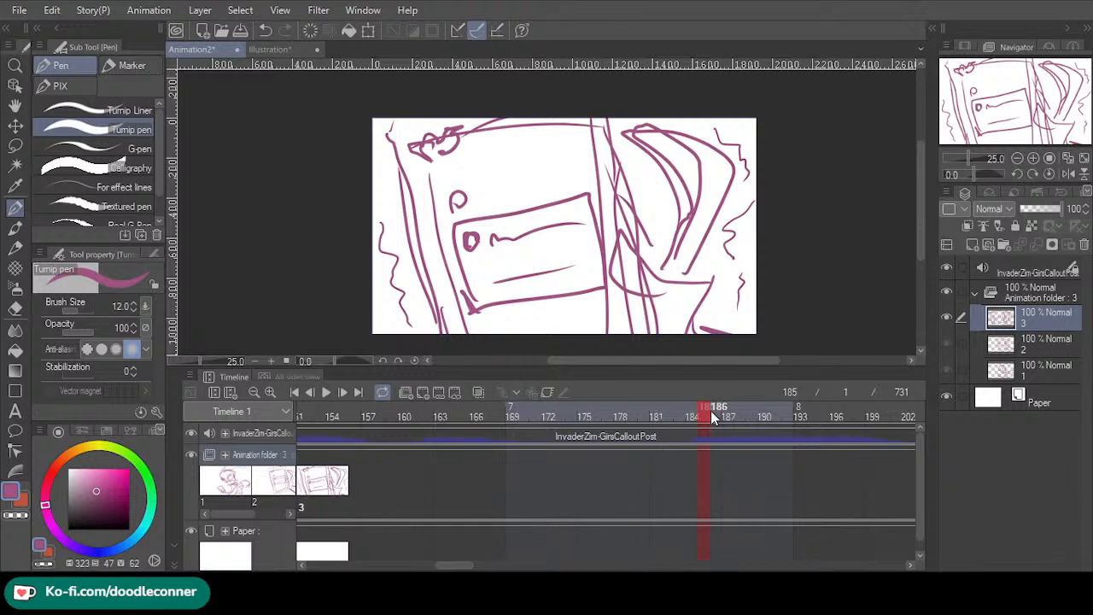
click(423, 392)
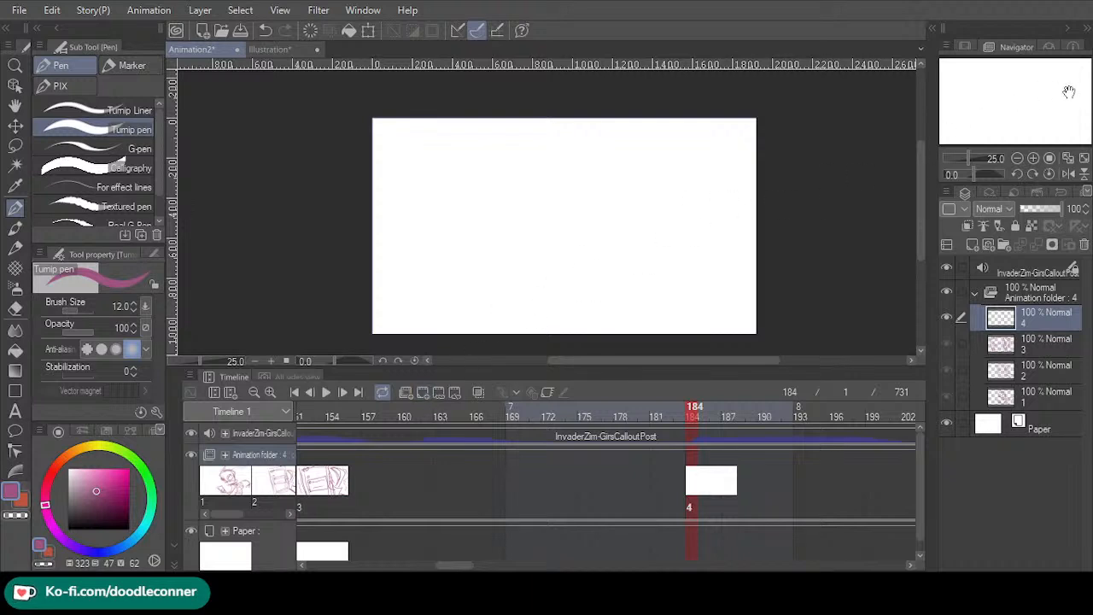
click(1067, 160)
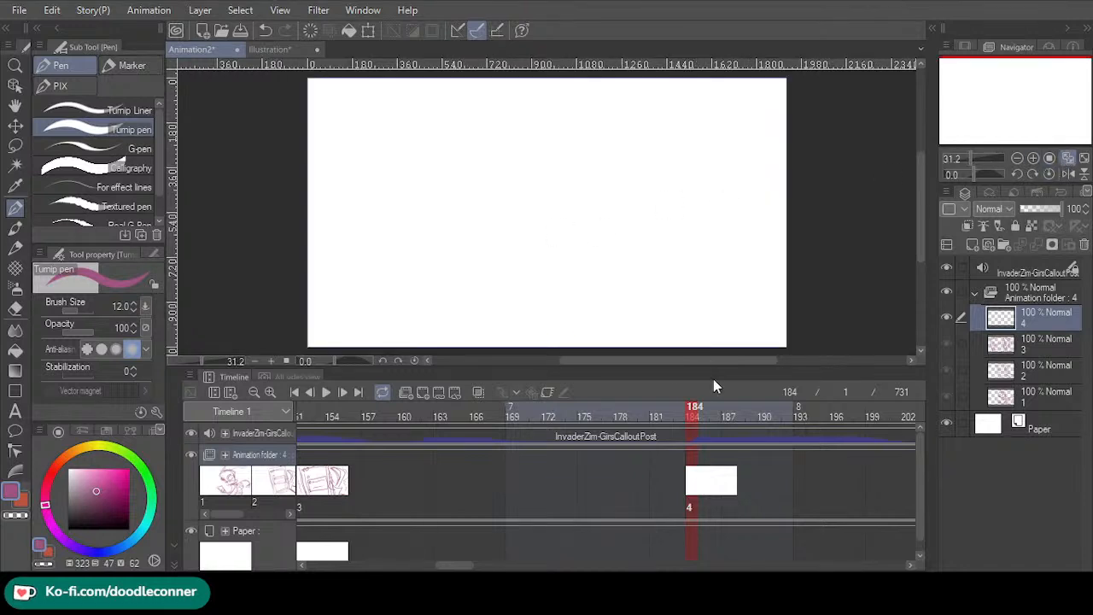
drag(685, 414, 703, 415)
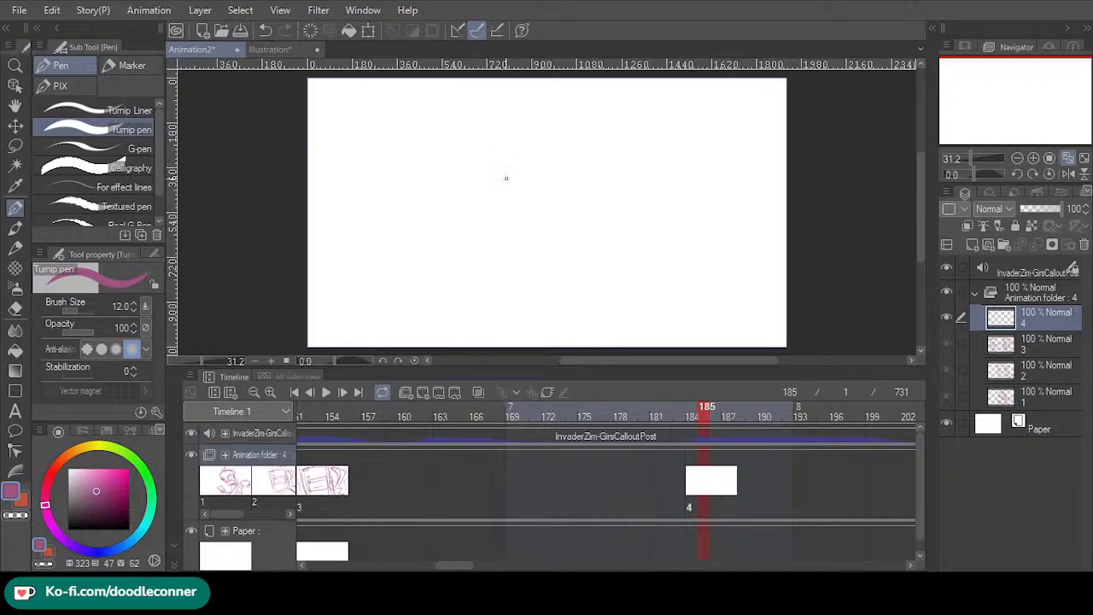
mouse_move(459, 329)
mouse_down()
mouse_move(450, 293)
mouse_move(463, 214)
mouse_up()
key(ctrl+z)
- Assign cel 1 to frame 182 and move its start to frame 179
click(689, 498)
click(669, 509)
click(671, 503)
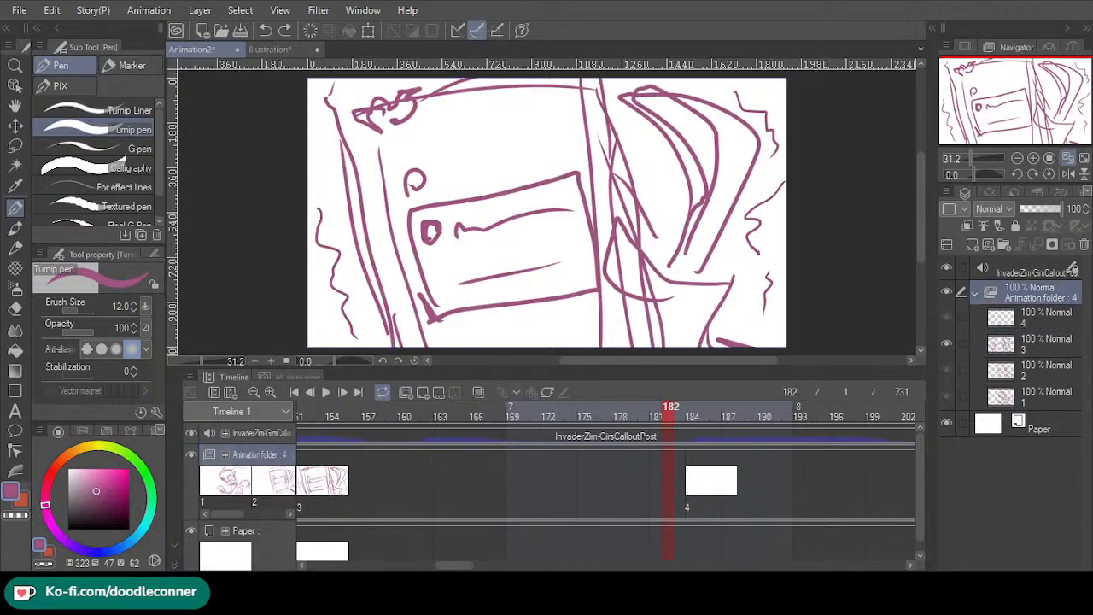
click(669, 513)
click(668, 506)
key(ctrl+v)
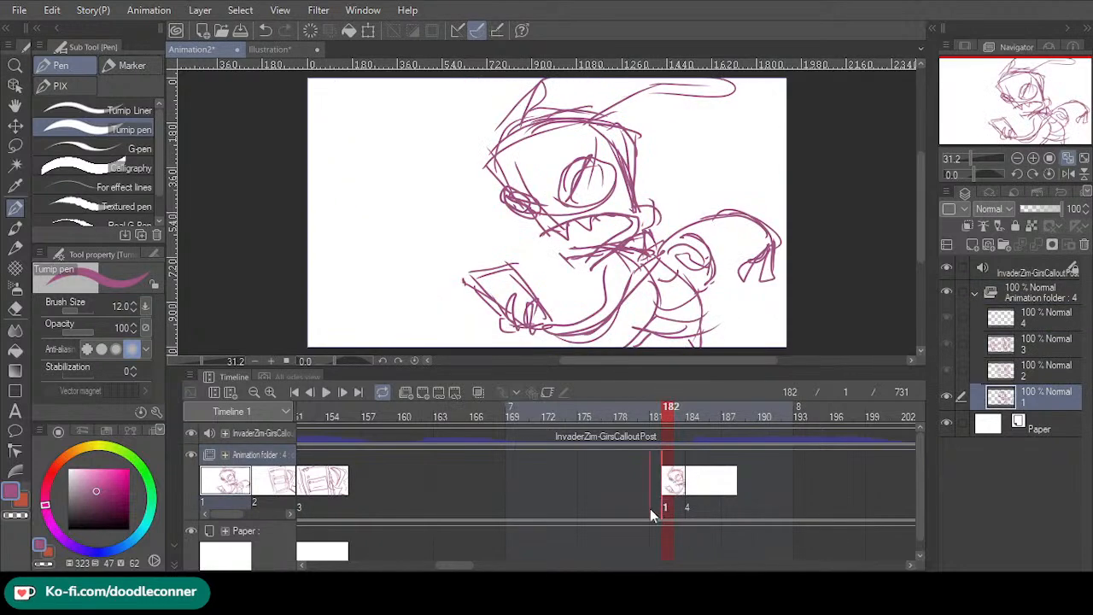
- Turn on onion skin and move the start of the repeated cel 1 to frame 173
click(693, 506)
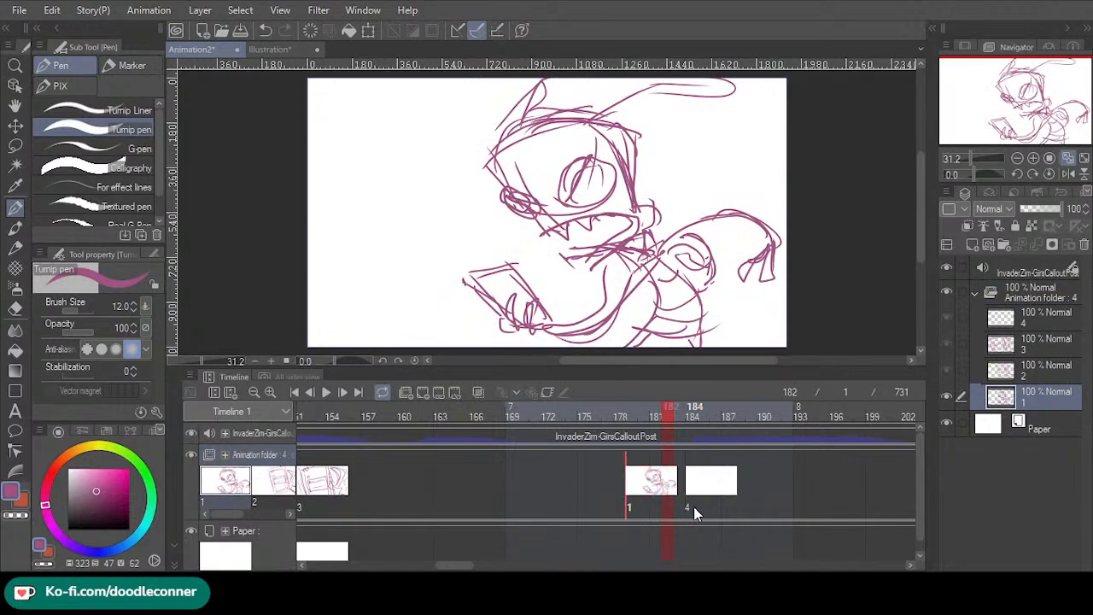
click(478, 394)
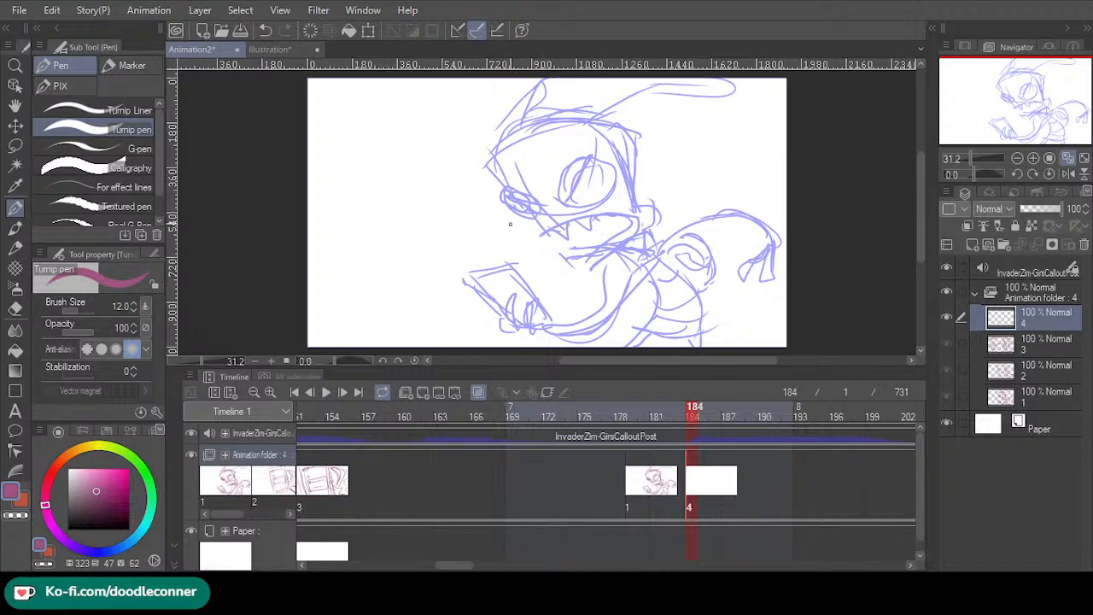
click(632, 489)
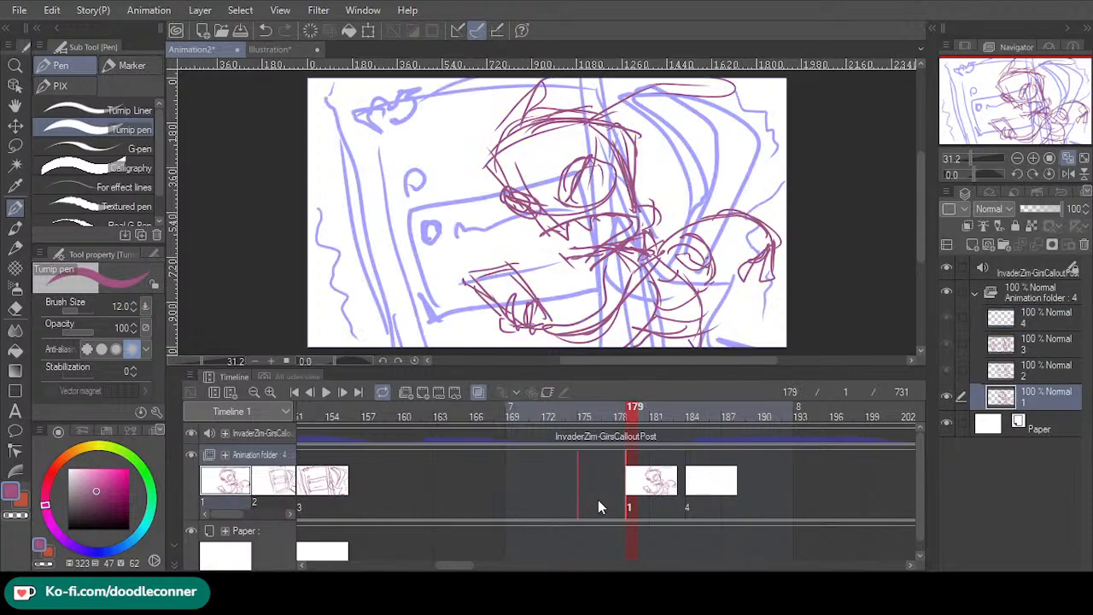
drag(598, 507, 589, 507)
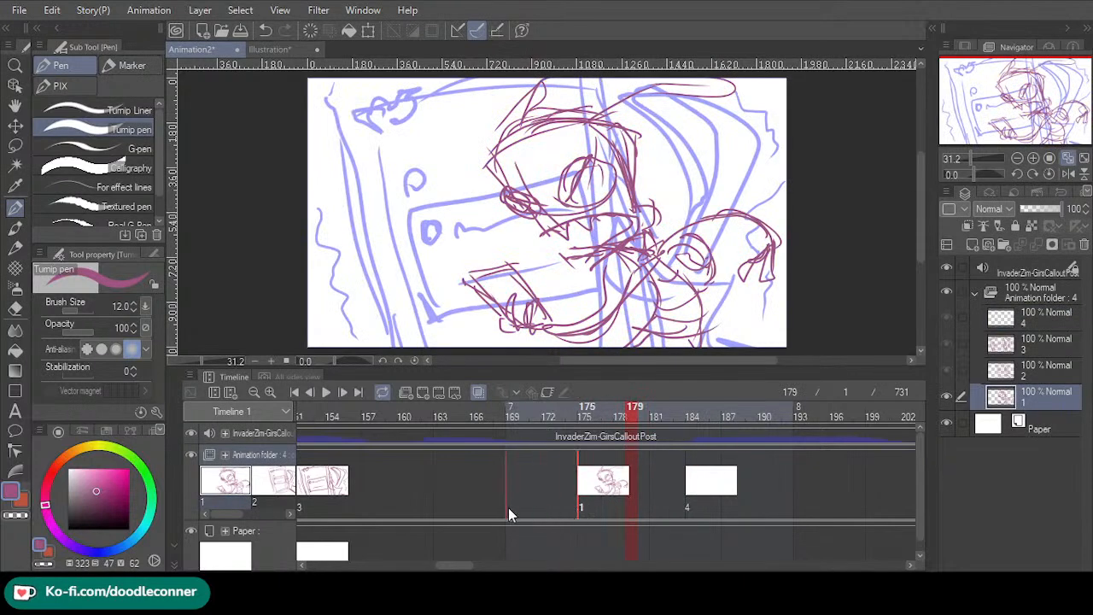
drag(565, 504, 557, 506)
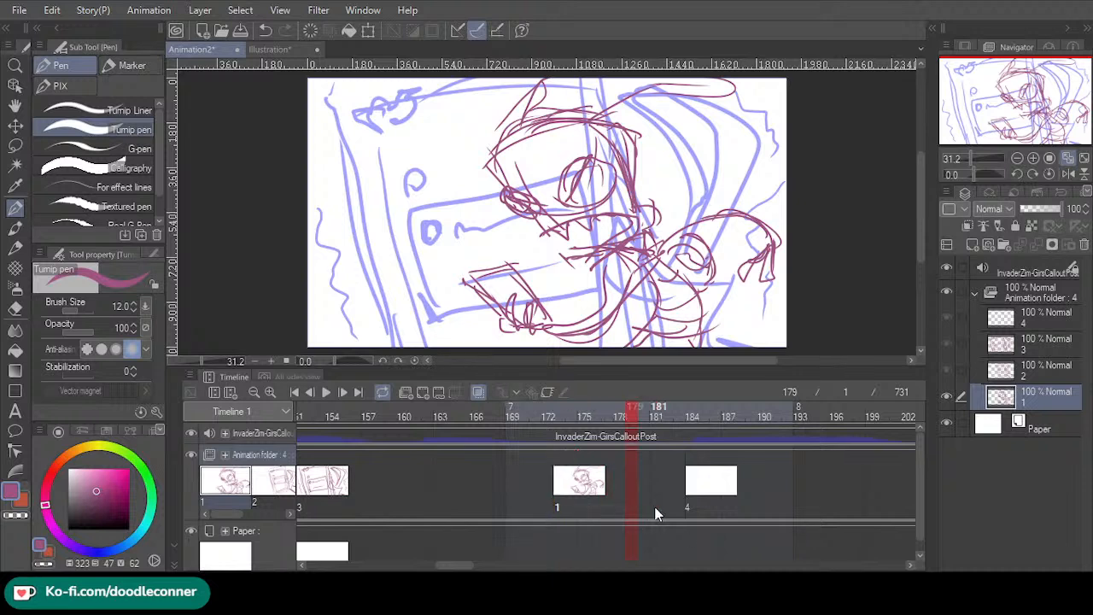
- Duplicate cel 1 as cel 1a at the top of the animation folder and assign it to frame 179
key(ctrl+v)
drag(1042, 389, 1043, 315)
click(626, 453)
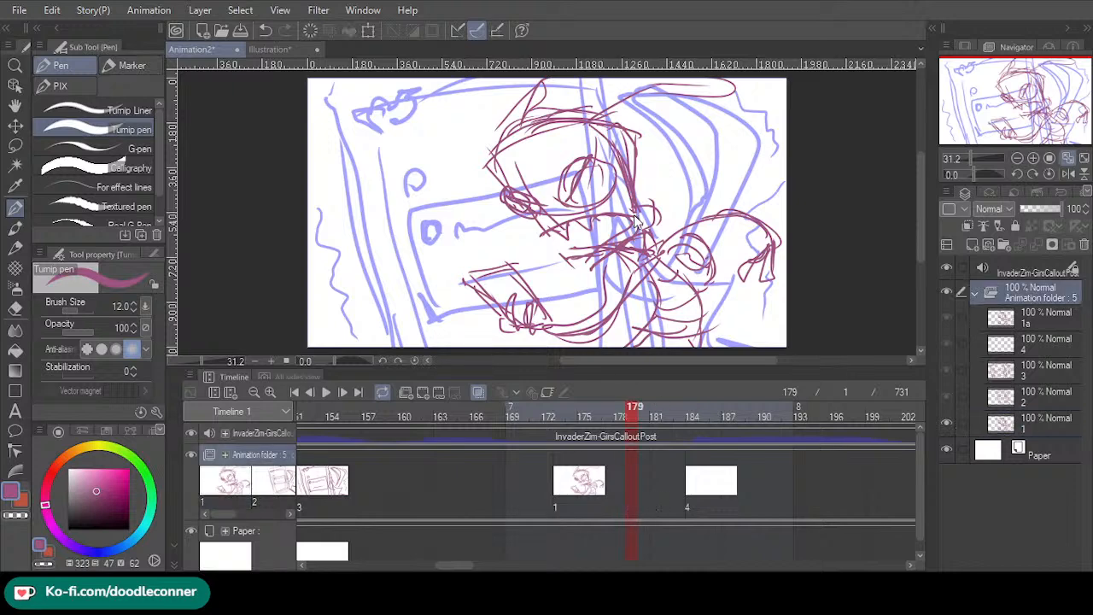
click(656, 510)
- Shift the copied character on cel 1a toward the left side of the canvas, freeing space behind him
click(12, 131)
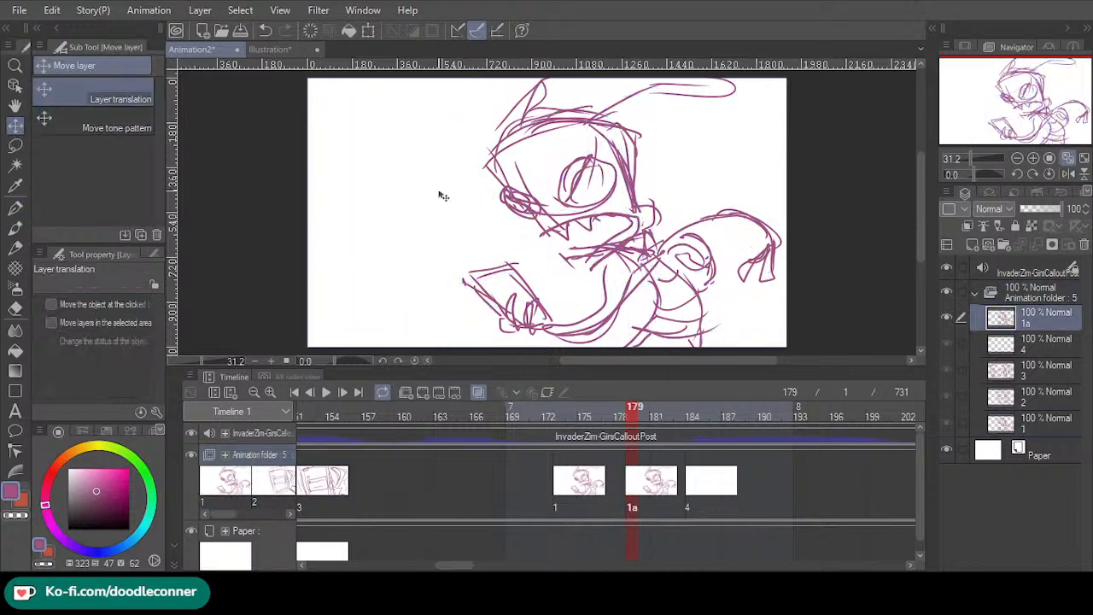
mouse_move(628, 175)
mouse_down()
mouse_move(436, 197)
mouse_move(491, 199)
mouse_up()
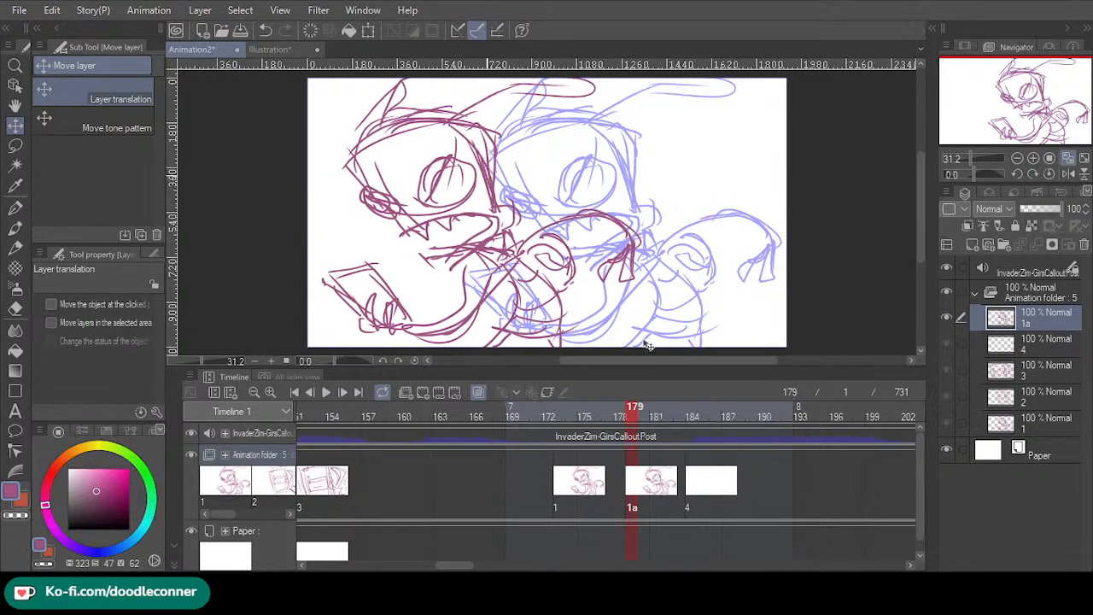
click(690, 506)
- Sketch a small robot behind the character on cel 1a, with a boxy head, round eyes, an antenna and a small body
click(15, 209)
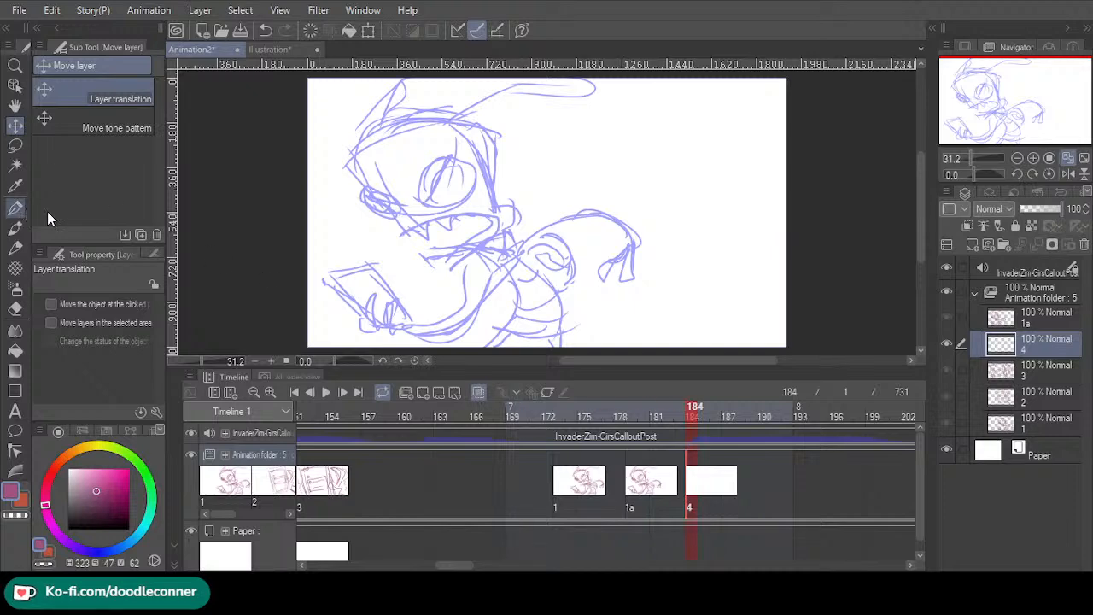
click(644, 474)
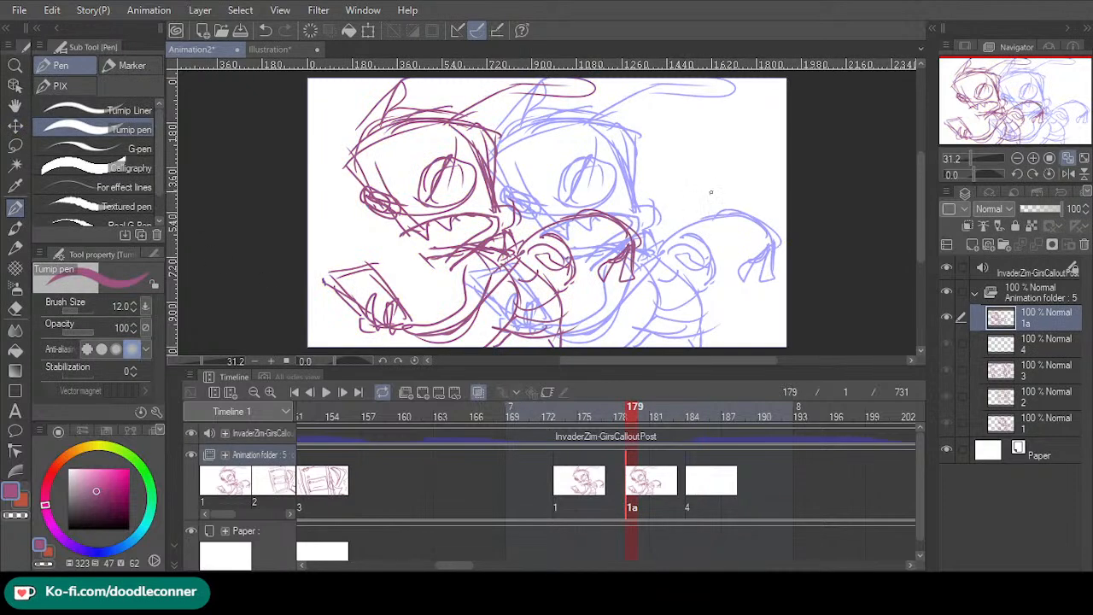
mouse_move(710, 192)
mouse_down()
mouse_move(702, 172)
mouse_move(746, 175)
mouse_move(737, 210)
mouse_move(699, 203)
mouse_move(740, 211)
mouse_move(693, 174)
mouse_move(737, 191)
mouse_move(721, 164)
mouse_move(753, 174)
mouse_up()
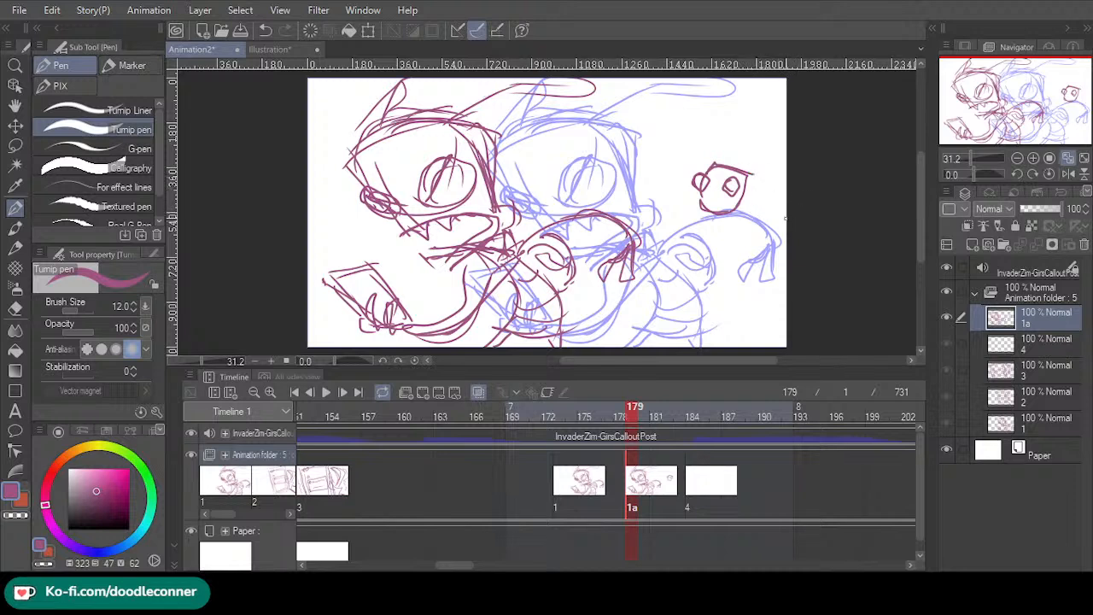
drag(729, 165, 748, 142)
mouse_move(725, 193)
mouse_down()
mouse_move(735, 190)
mouse_move(722, 180)
mouse_move(732, 187)
mouse_up()
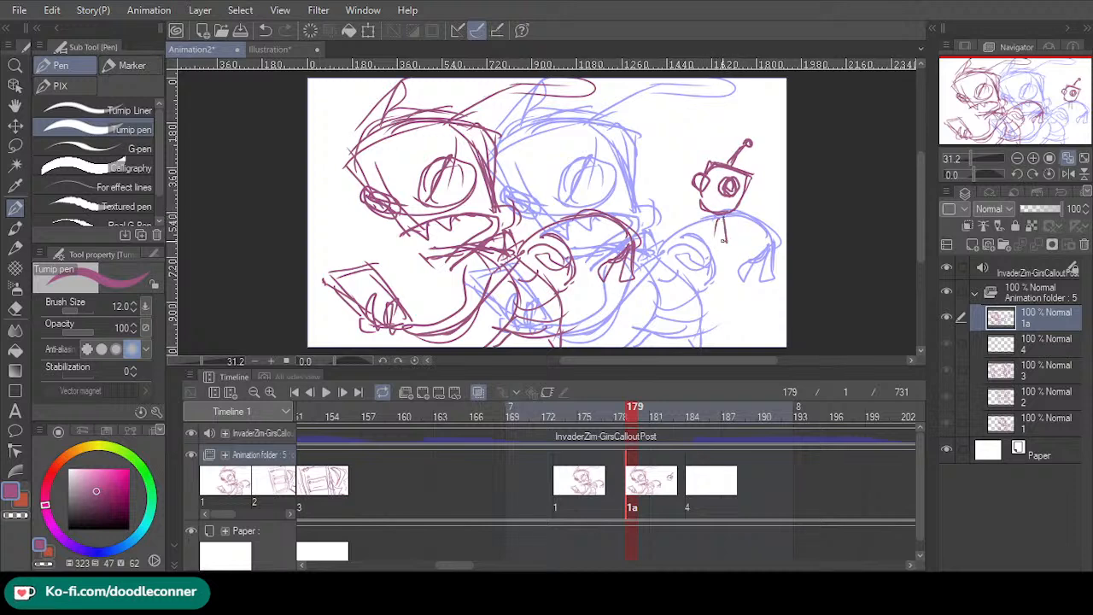
mouse_move(723, 240)
mouse_down()
mouse_move(702, 243)
mouse_move(714, 239)
mouse_up()
mouse_move(709, 220)
mouse_down()
mouse_move(691, 263)
mouse_move(700, 265)
mouse_move(701, 245)
mouse_move(700, 262)
mouse_move(719, 253)
mouse_up()
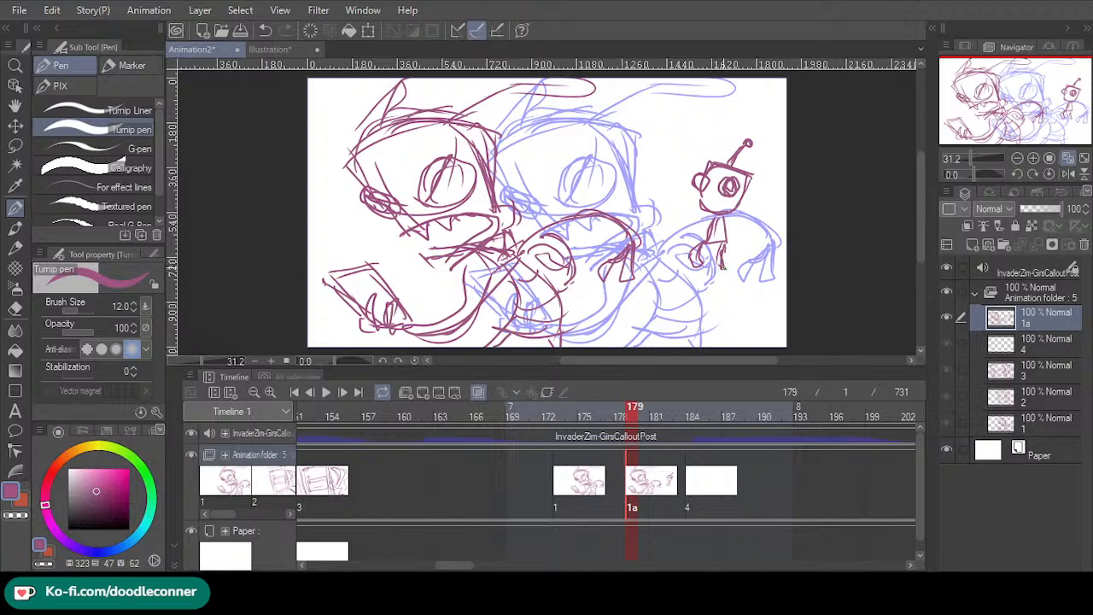
- Sketch the seat and backrest of a chair around the robot, with round scrolls at the two upper corners
mouse_move(685, 244)
mouse_down()
mouse_move(760, 248)
mouse_move(743, 262)
mouse_move(658, 258)
mouse_move(693, 233)
mouse_move(695, 200)
mouse_up()
mouse_move(685, 159)
mouse_down()
mouse_move(688, 135)
mouse_move(690, 157)
mouse_up()
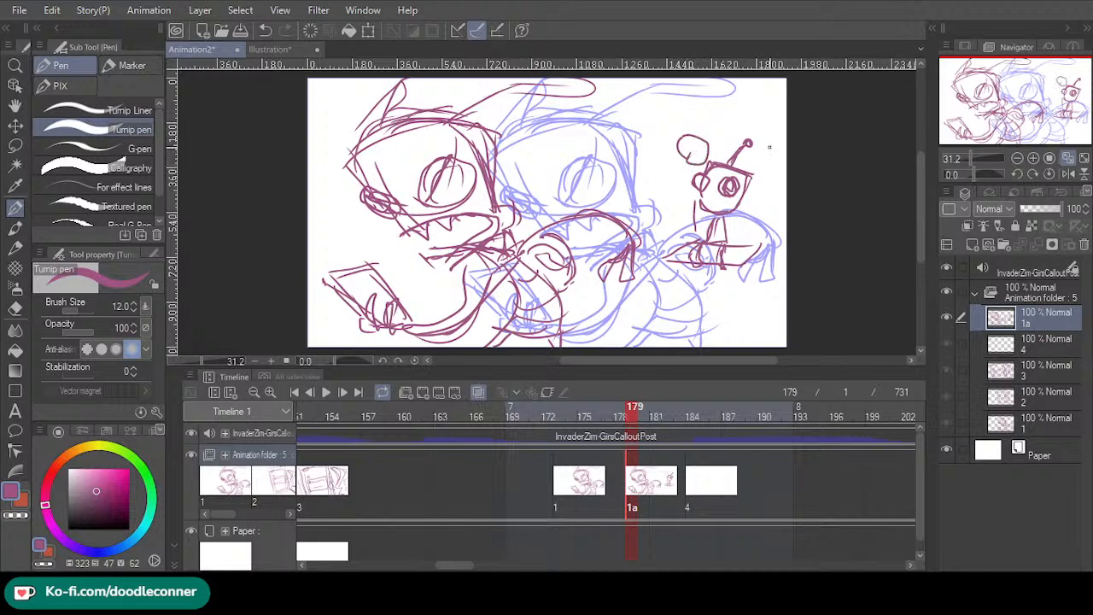
mouse_move(769, 147)
mouse_down()
mouse_move(760, 159)
mouse_move(773, 137)
mouse_move(768, 157)
mouse_up()
drag(760, 152, 716, 152)
mouse_move(721, 151)
mouse_down()
mouse_move(750, 143)
mouse_move(736, 159)
mouse_move(717, 162)
mouse_move(691, 145)
mouse_move(692, 157)
mouse_up()
mouse_move(773, 150)
mouse_down()
mouse_move(762, 251)
mouse_move(725, 265)
mouse_up()
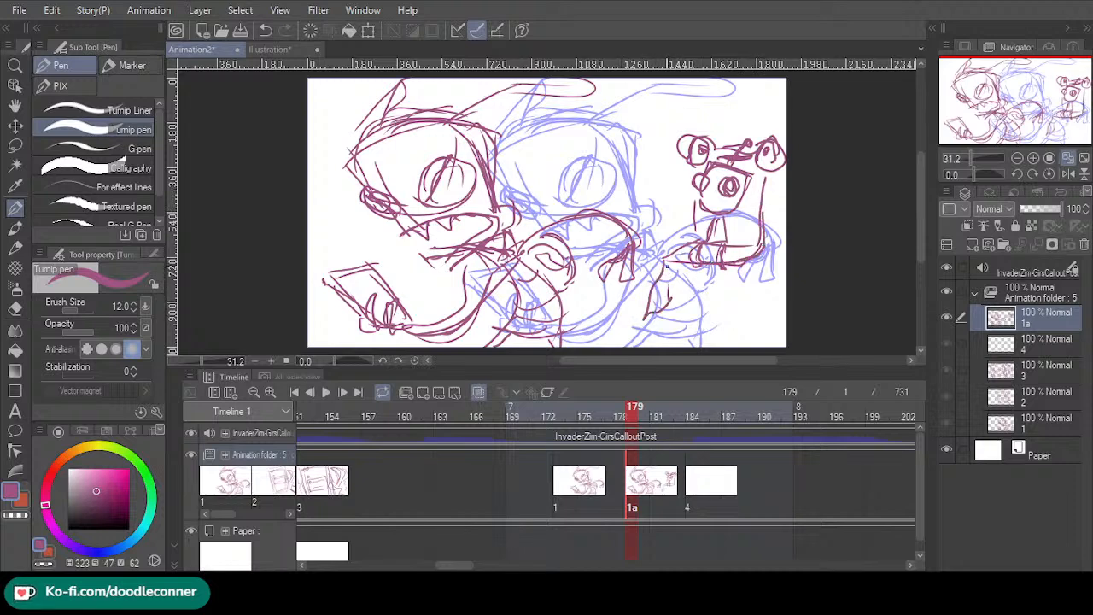
- Sketch the four legs of the chair beneath the seated robot
drag(664, 275, 666, 292)
mouse_move(676, 255)
mouse_down()
mouse_move(675, 289)
mouse_move(680, 280)
mouse_up()
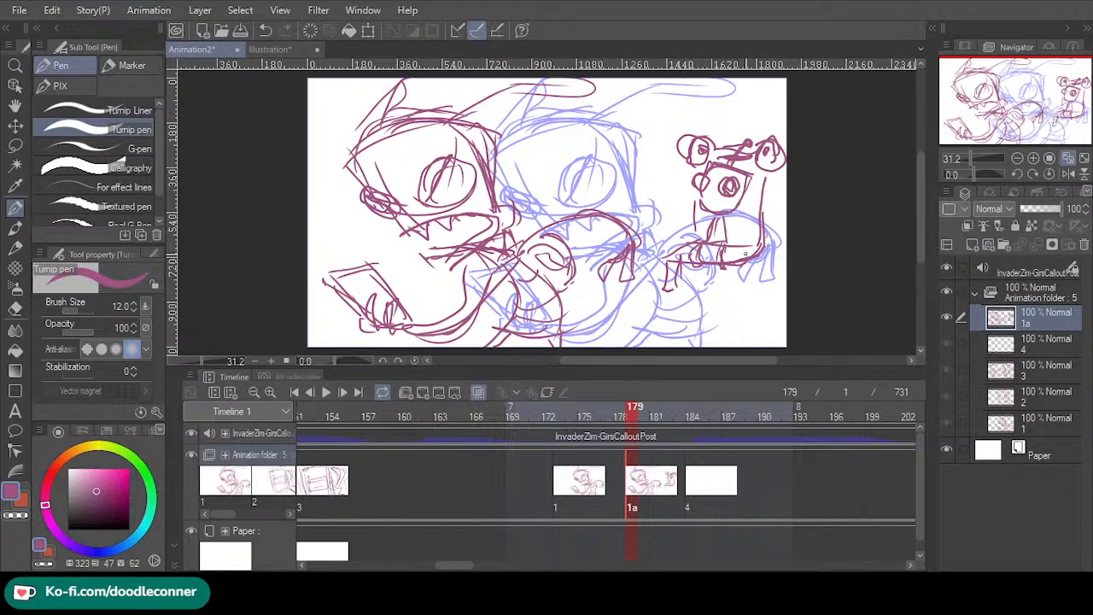
mouse_move(664, 280)
mouse_down()
mouse_move(657, 305)
mouse_move(670, 305)
mouse_move(675, 256)
mouse_move(757, 307)
mouse_up()
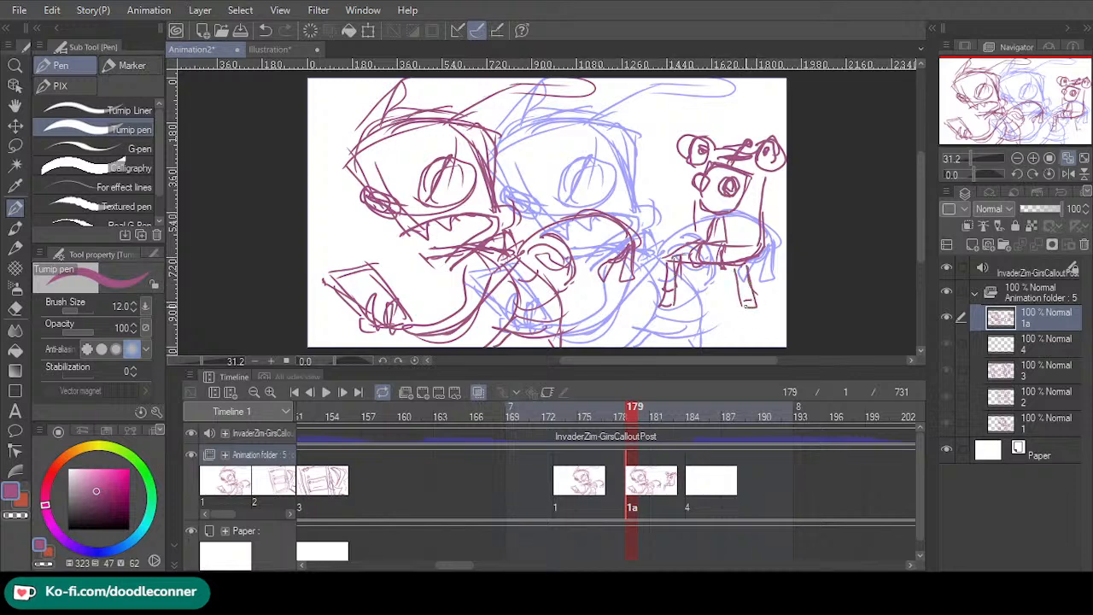
mouse_move(760, 256)
mouse_down()
mouse_move(772, 274)
mouse_move(760, 253)
mouse_move(770, 257)
mouse_up()
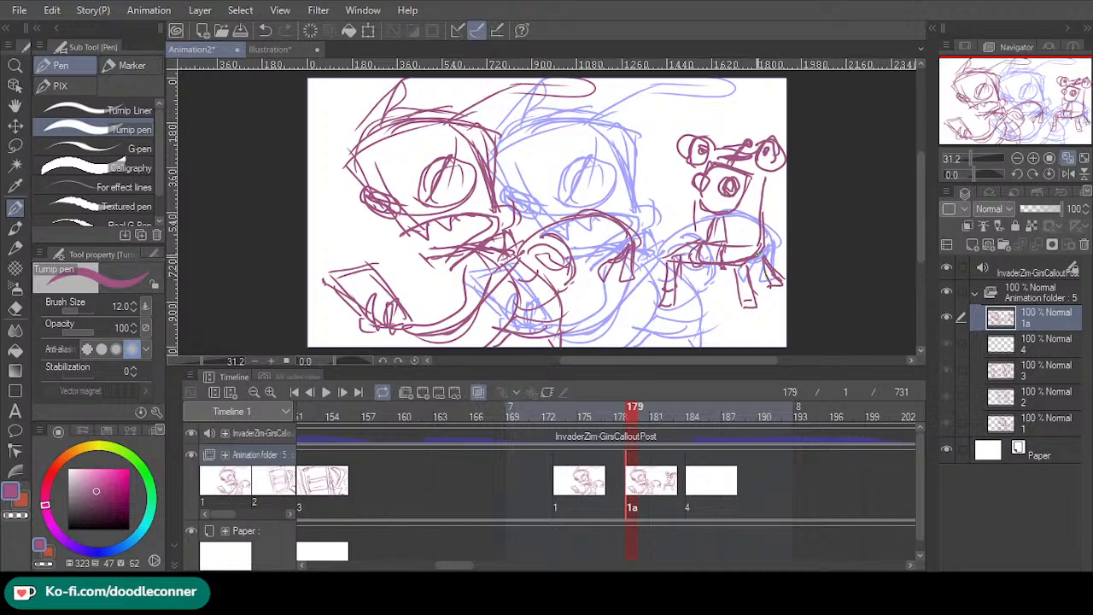
mouse_move(702, 266)
mouse_down()
mouse_move(692, 287)
mouse_move(702, 289)
mouse_move(708, 260)
mouse_up()
- Renumber the new drawing as cel 4 and the blank cel as 5, leaving cel 4 assigned at frame 179
drag(629, 415, 664, 434)
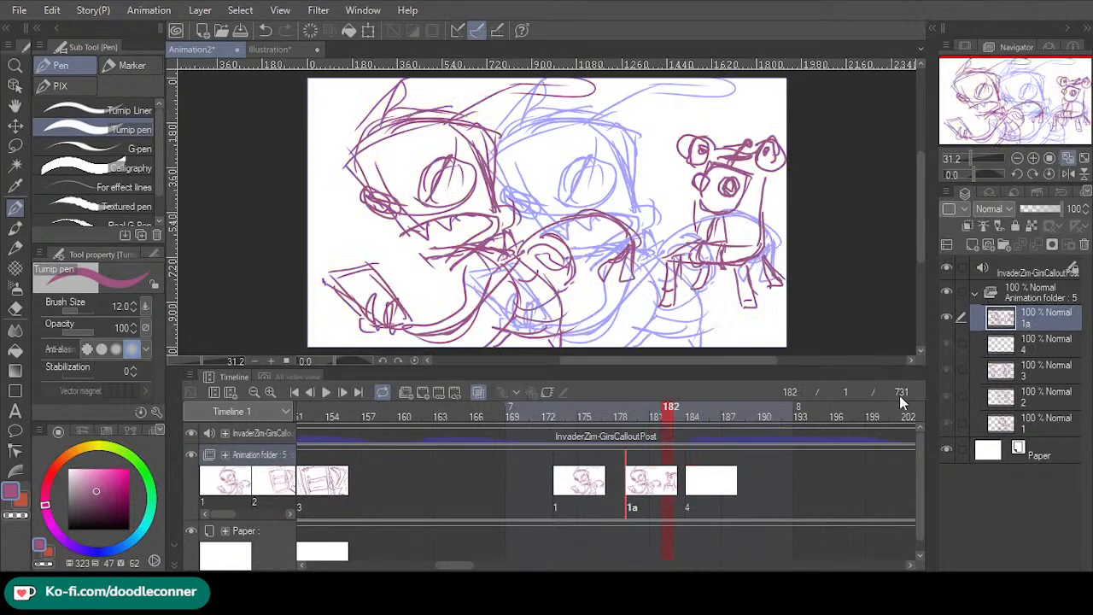
key(ctrl+z)
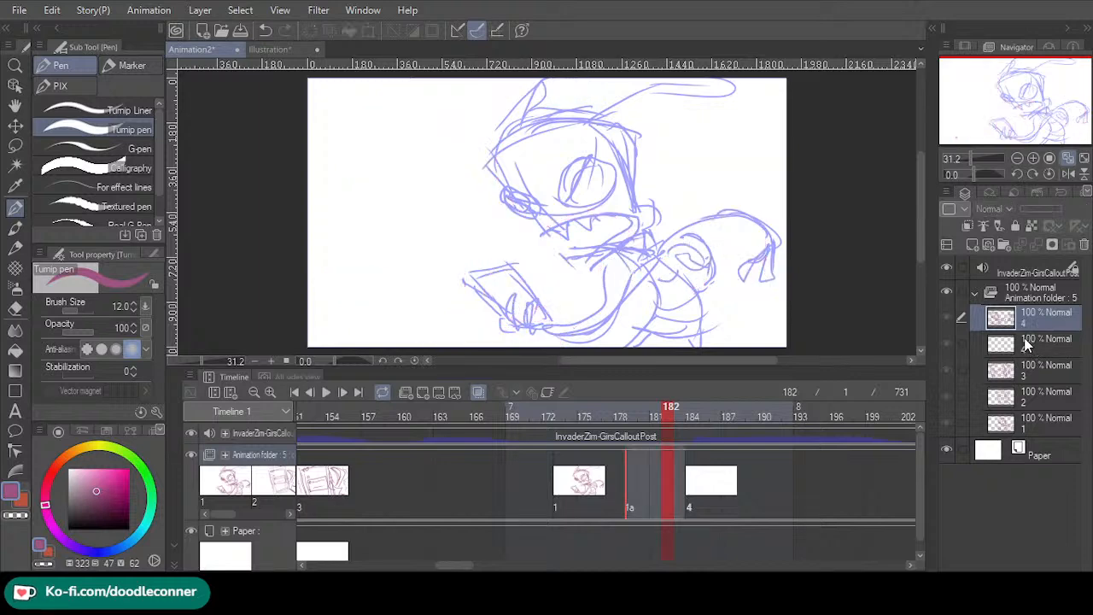
click(1023, 346)
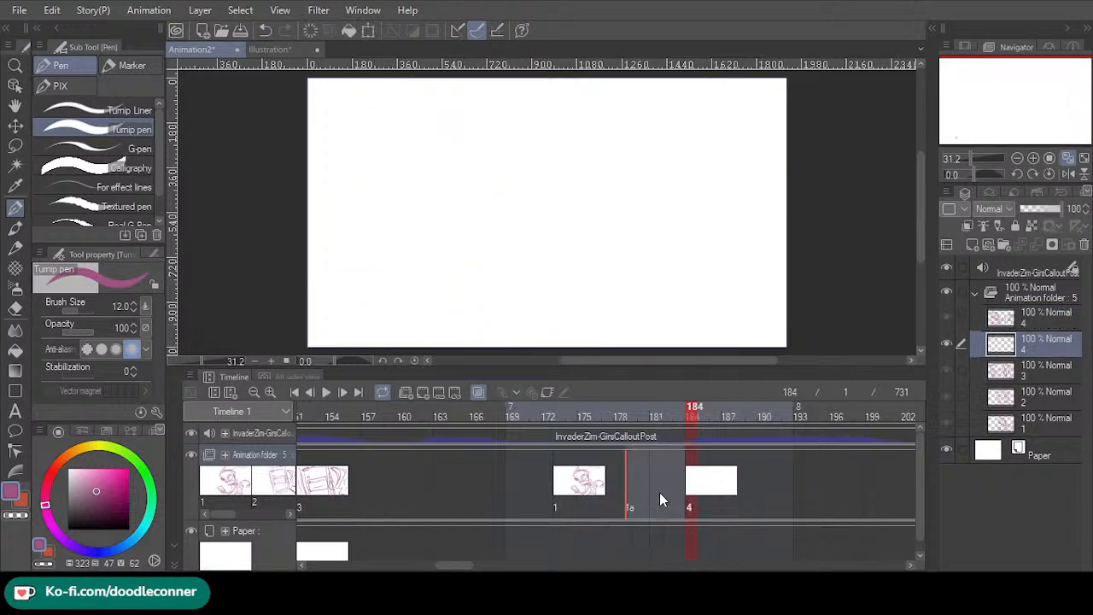
key(ctrl+z)
drag(687, 509, 630, 510)
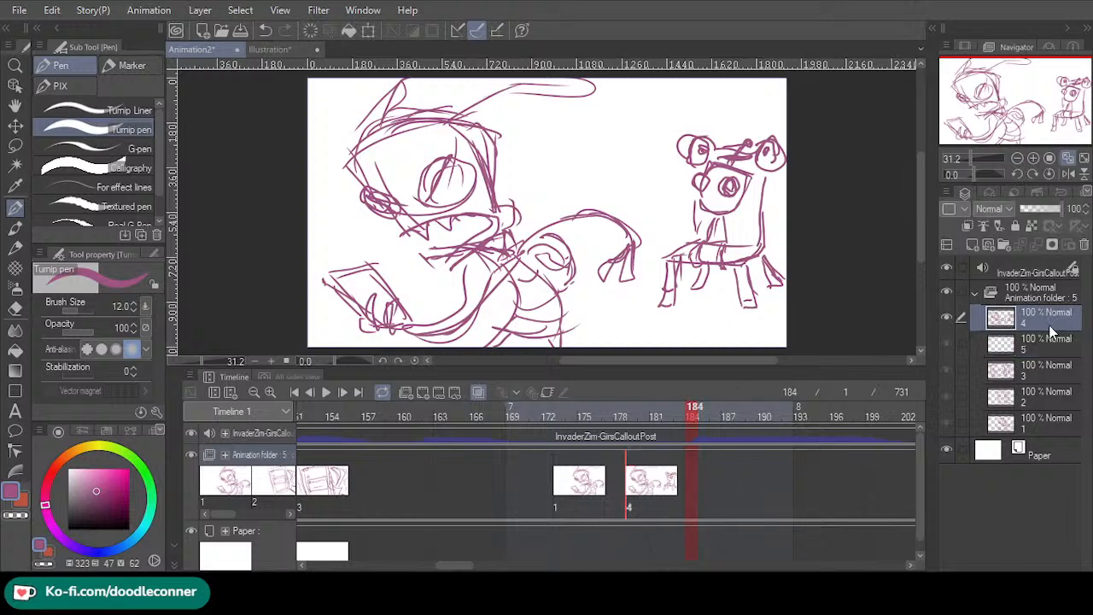
- Remove the blank cel and duplicate the cel 4 drawing as a new cel 5 above it
key(ctrl+c)
key(ctrl+v)
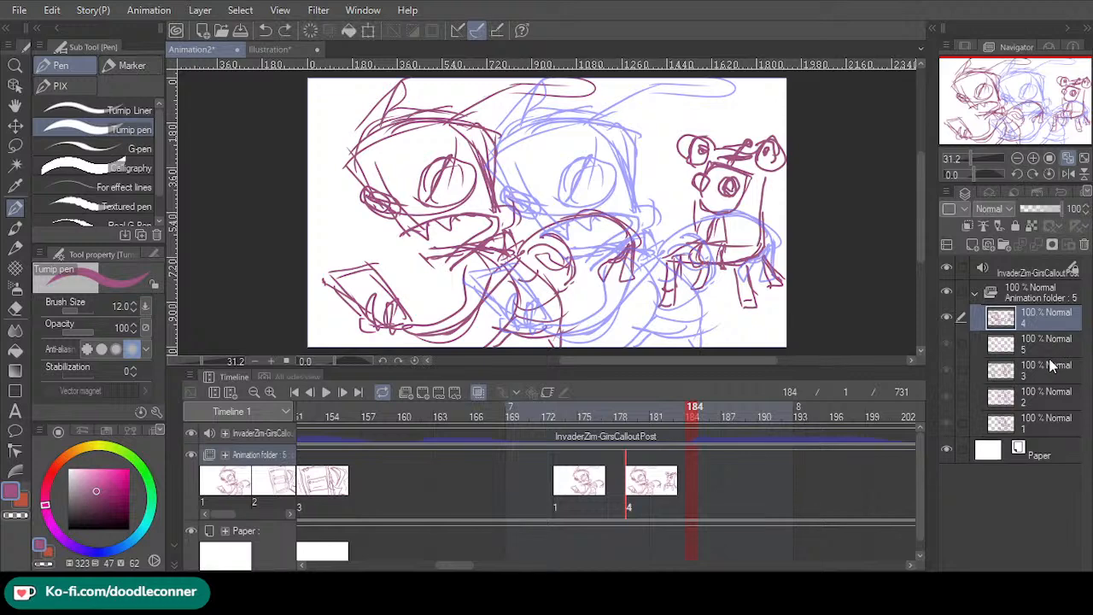
key(ctrl+z)
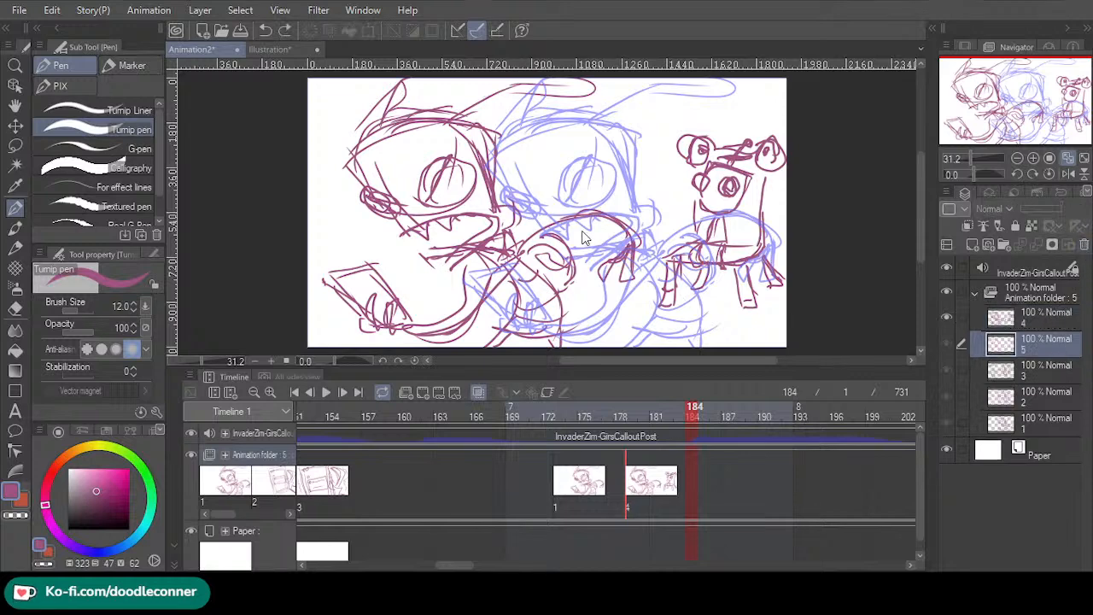
key(ctrl+z)
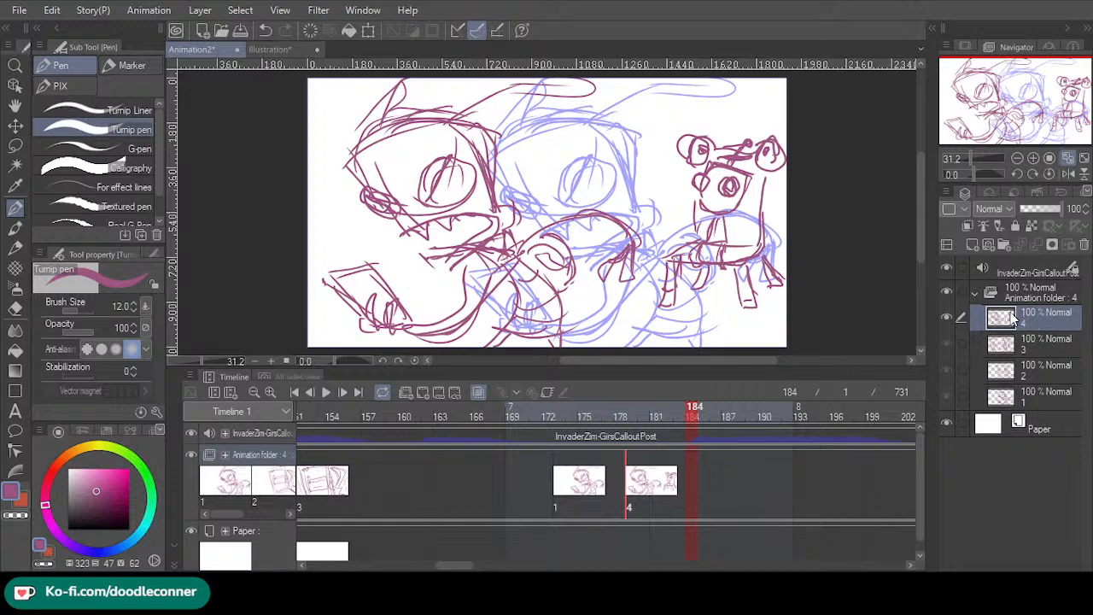
key(ctrl+v)
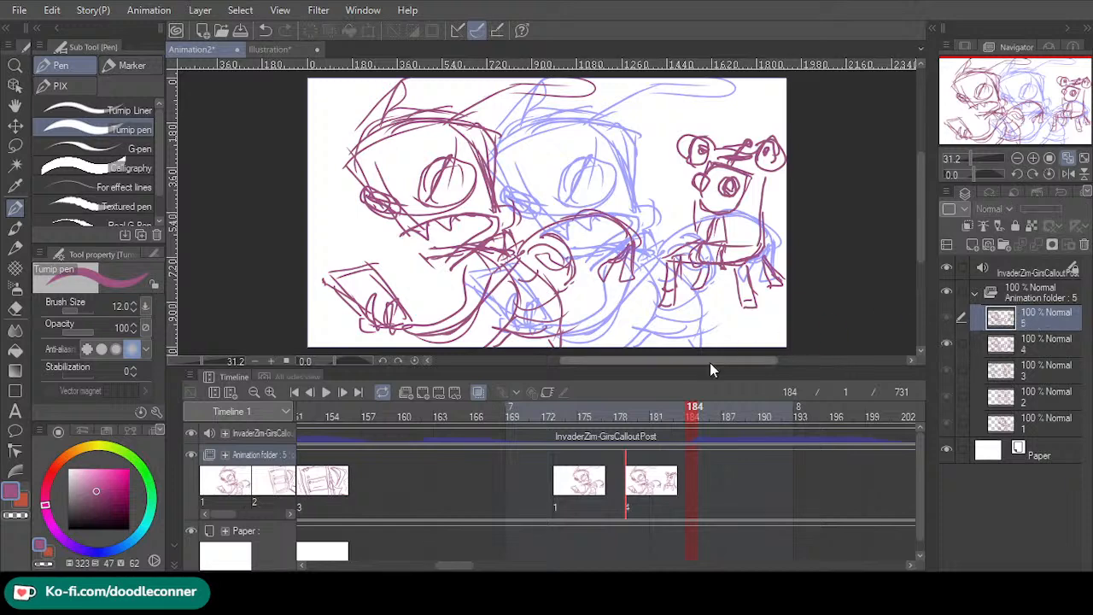
- Lasso the seated robot and its chair on cel 4 at frame 179
click(632, 506)
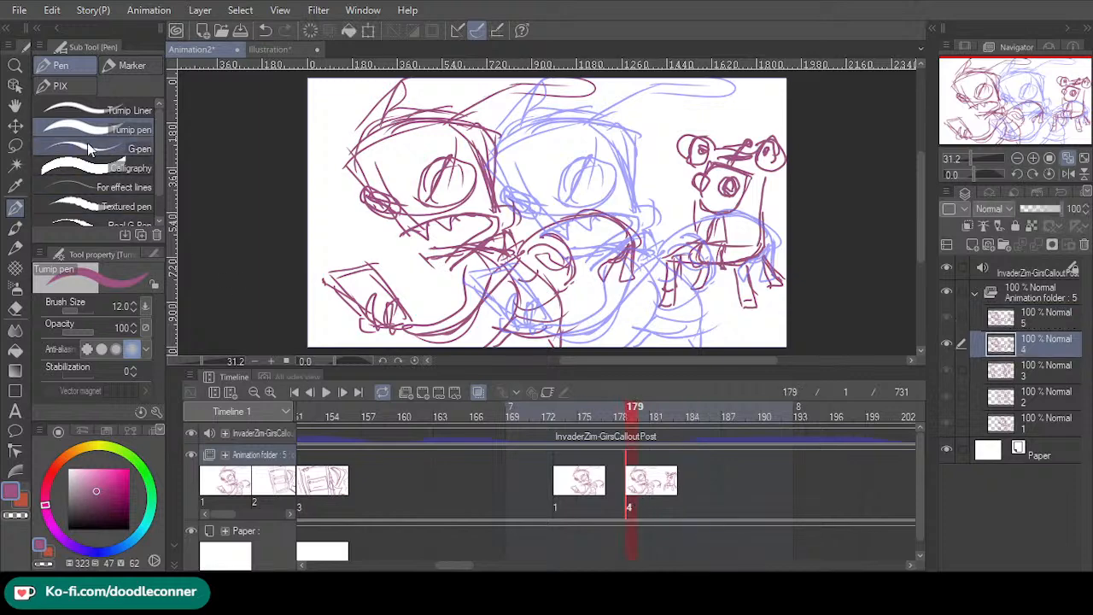
click(14, 145)
mouse_move(663, 321)
mouse_down()
mouse_move(654, 121)
mouse_move(844, 276)
mouse_move(662, 324)
mouse_up()
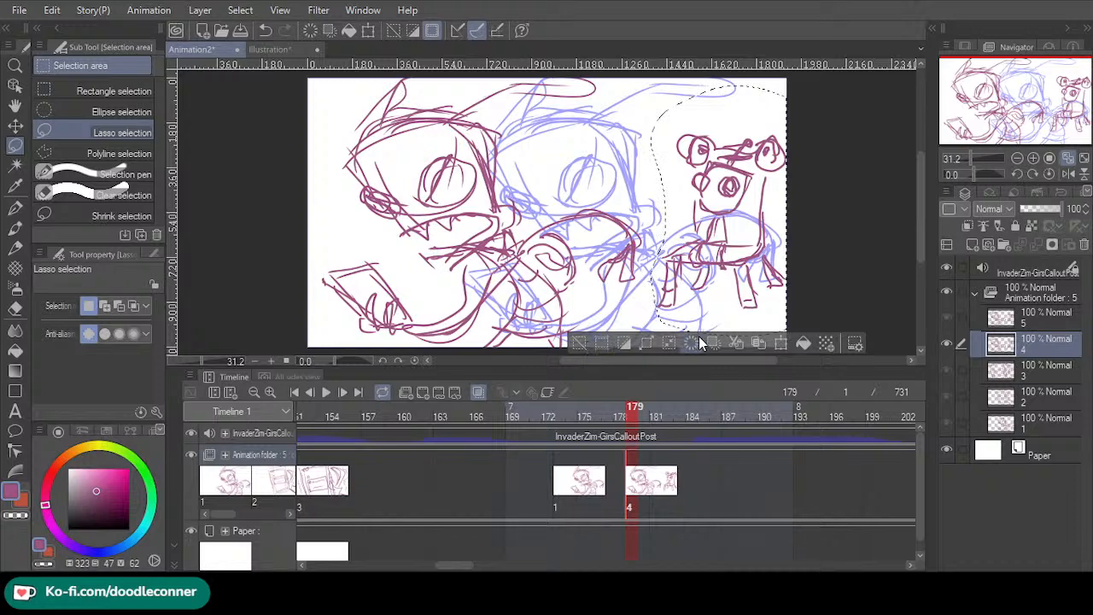
- Try clearing everything outside the lasso selection on cel 4 so that only the robot and chair are left
key(shift+Delete)
key(ctrl+d)
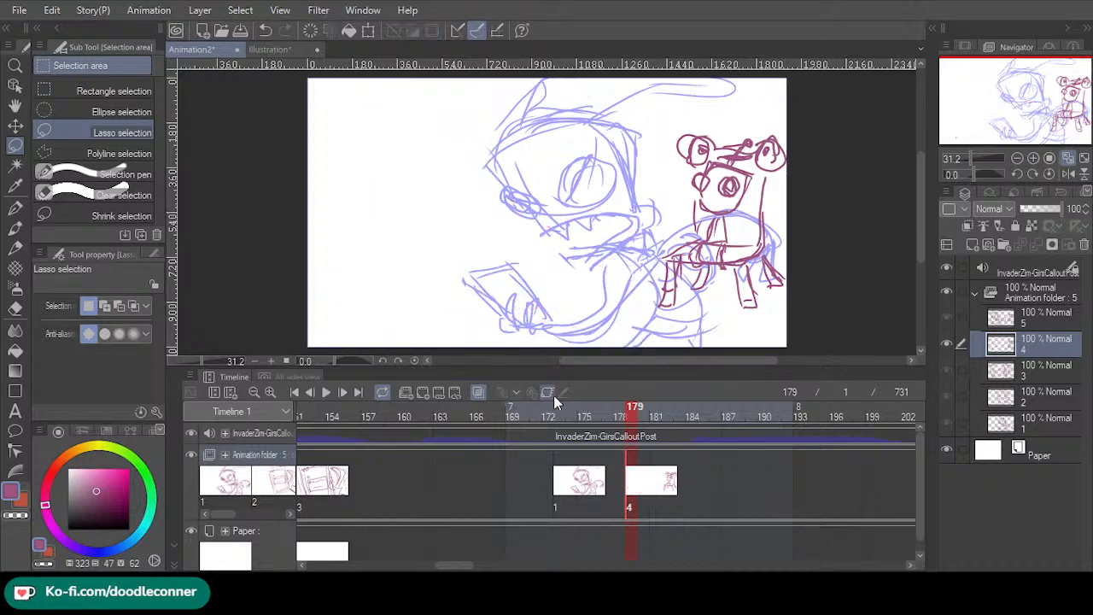
click(16, 208)
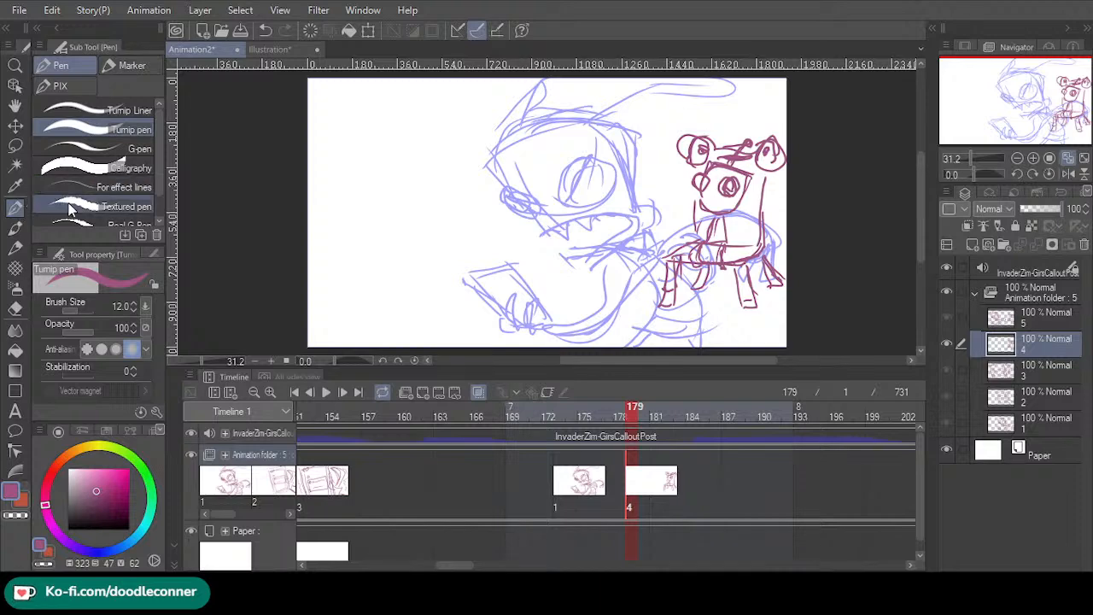
key(ctrl+z)
key(ctrl+z)
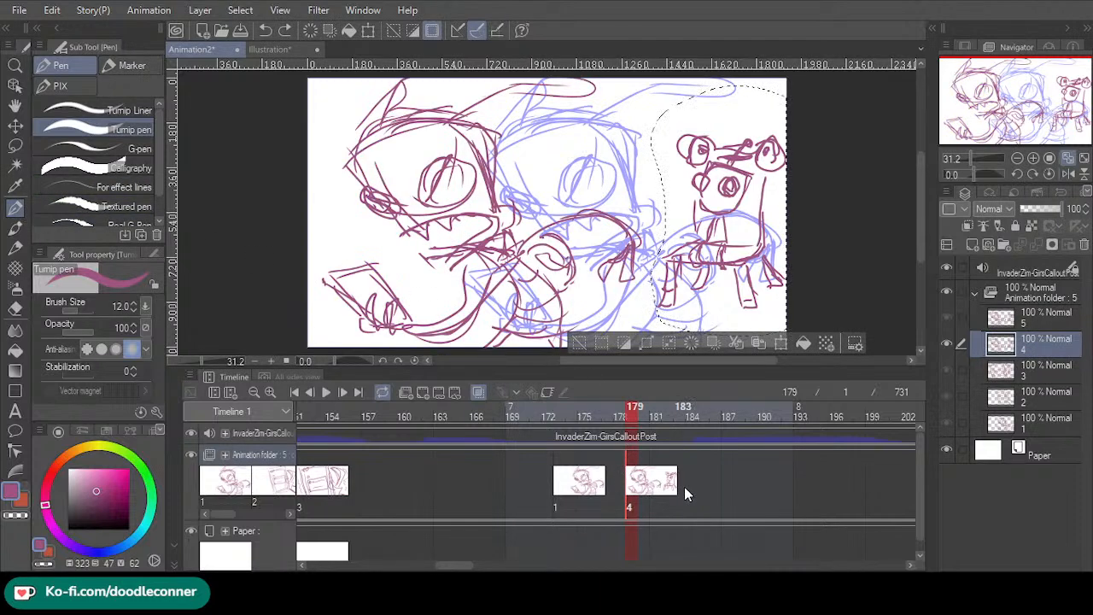
- Assign cel 5 at frame 184, clear everything outside the lasso selection so only the robot and chair remain, and deselect
click(693, 504)
right_click(693, 511)
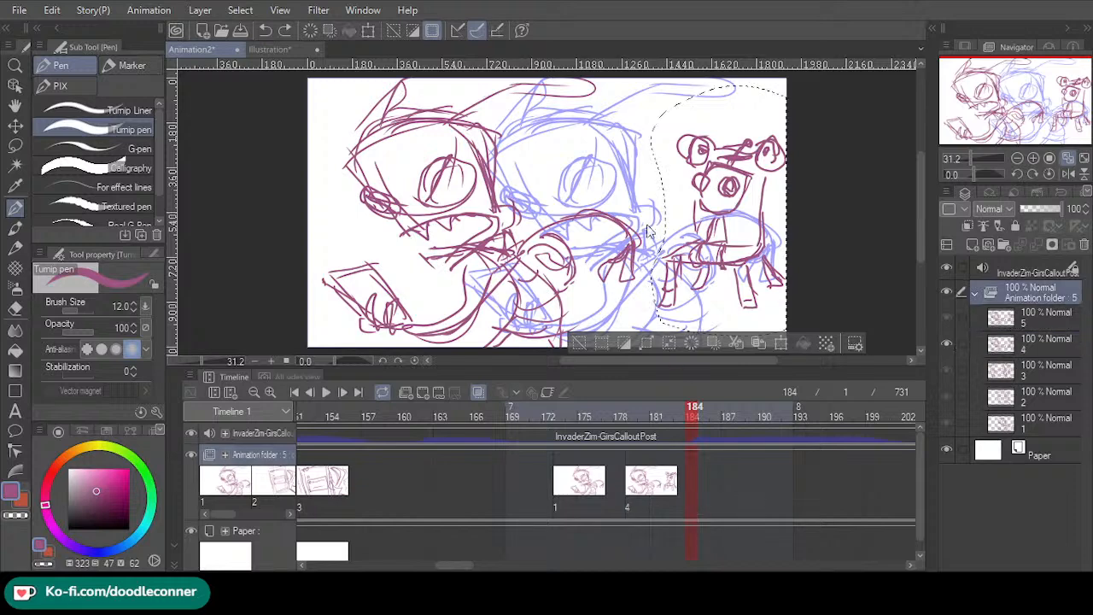
click(711, 336)
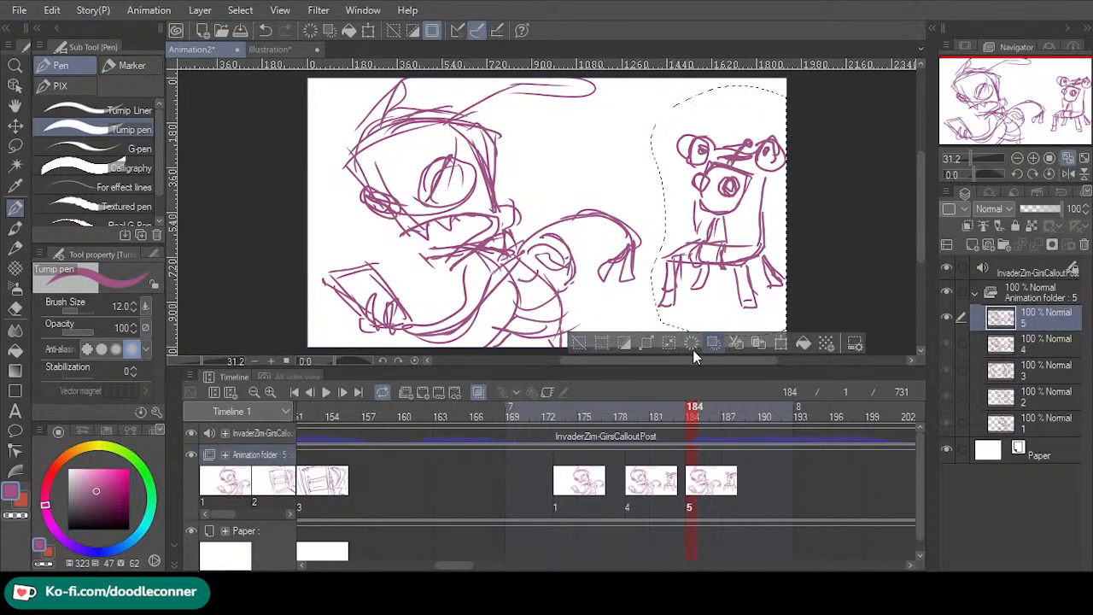
click(668, 345)
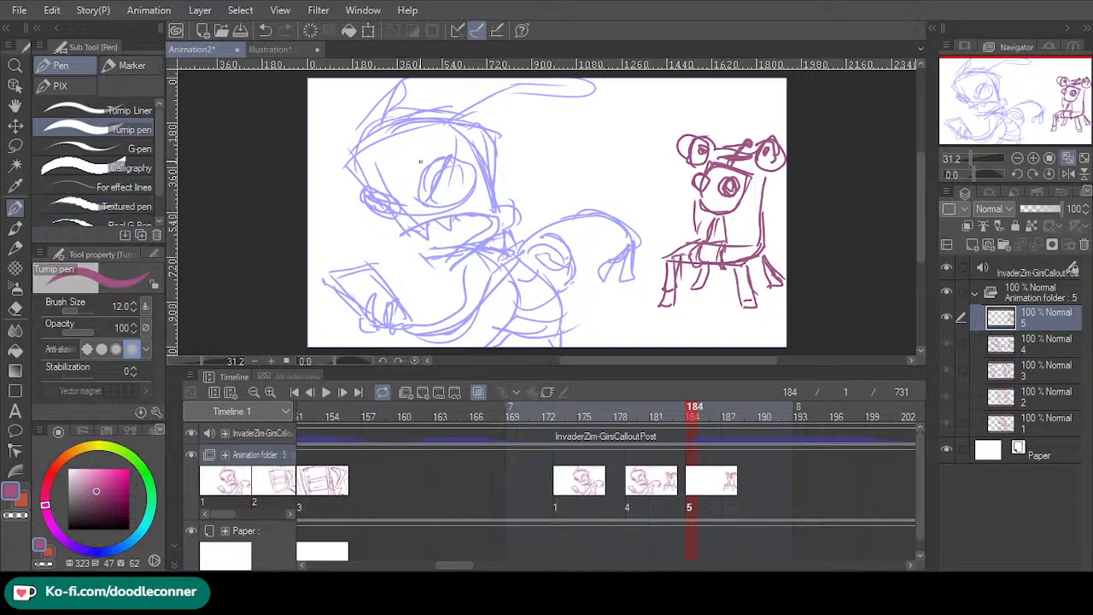
- Sketch Zim's upturned head on cel 5 at frame 184, with a squinting eye and a shouting, jagged-toothed mouth
drag(454, 79, 436, 214)
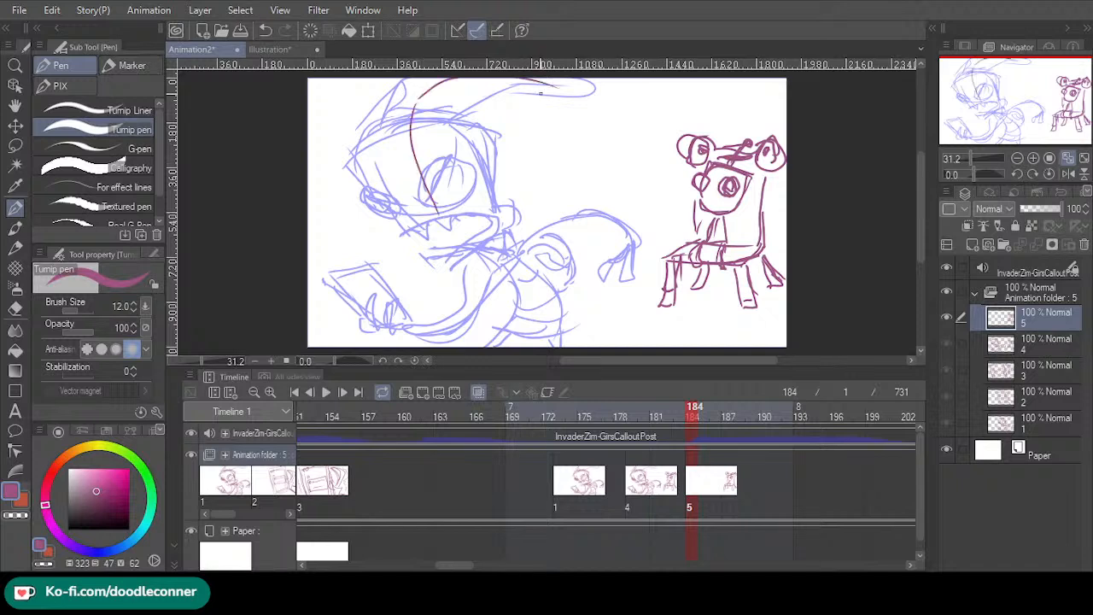
drag(556, 84, 548, 209)
mouse_move(412, 119)
mouse_down()
mouse_move(475, 254)
mouse_move(493, 264)
mouse_up()
drag(495, 228, 552, 212)
mouse_move(567, 164)
mouse_down()
mouse_move(497, 133)
mouse_move(487, 197)
mouse_move(545, 186)
mouse_move(491, 143)
mouse_move(543, 141)
mouse_move(510, 162)
mouse_move(528, 152)
mouse_move(560, 169)
mouse_move(531, 157)
mouse_move(522, 174)
mouse_up()
mouse_move(496, 91)
mouse_down()
mouse_move(566, 124)
mouse_move(499, 104)
mouse_up()
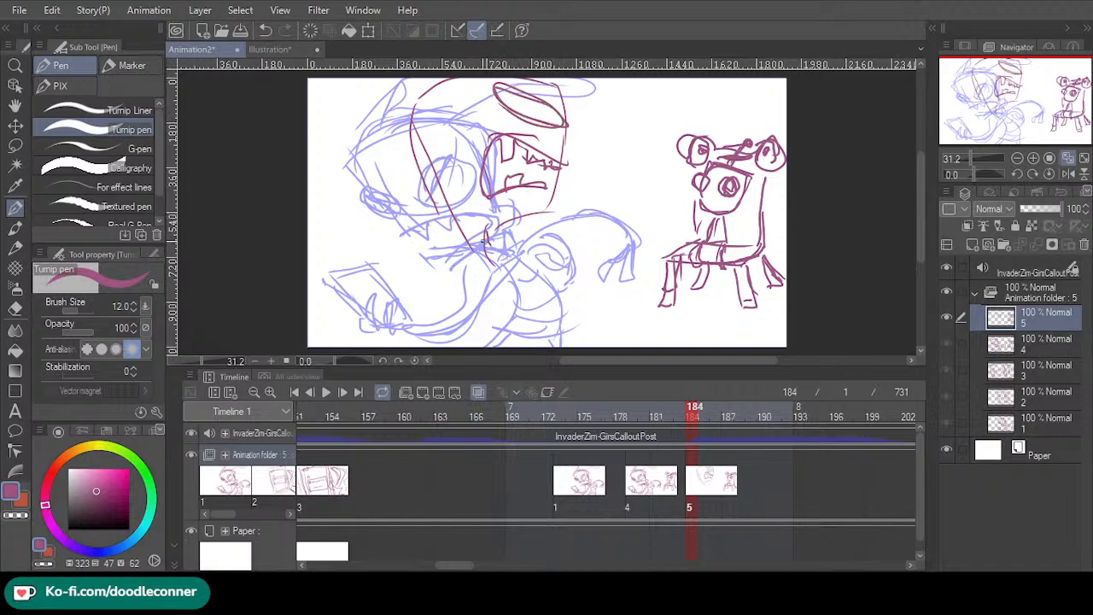
- Sketch the two flaring body lines below Zim's head and the pointed collar at the neck
mouse_move(486, 254)
mouse_down()
mouse_move(542, 307)
mouse_move(601, 348)
mouse_up()
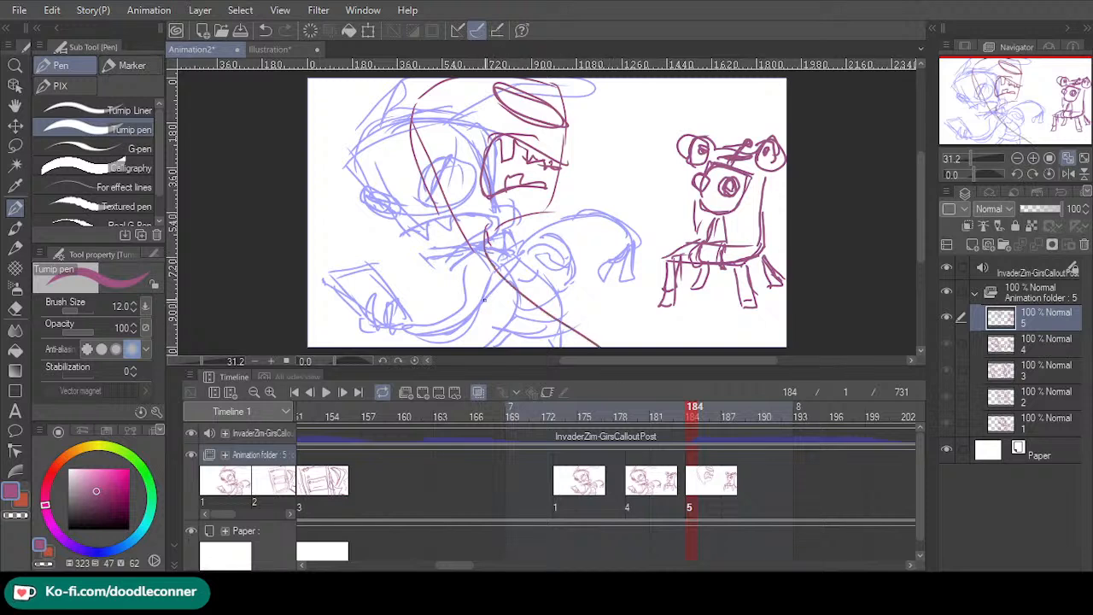
mouse_move(494, 274)
mouse_down()
mouse_move(475, 340)
mouse_move(475, 304)
mouse_up()
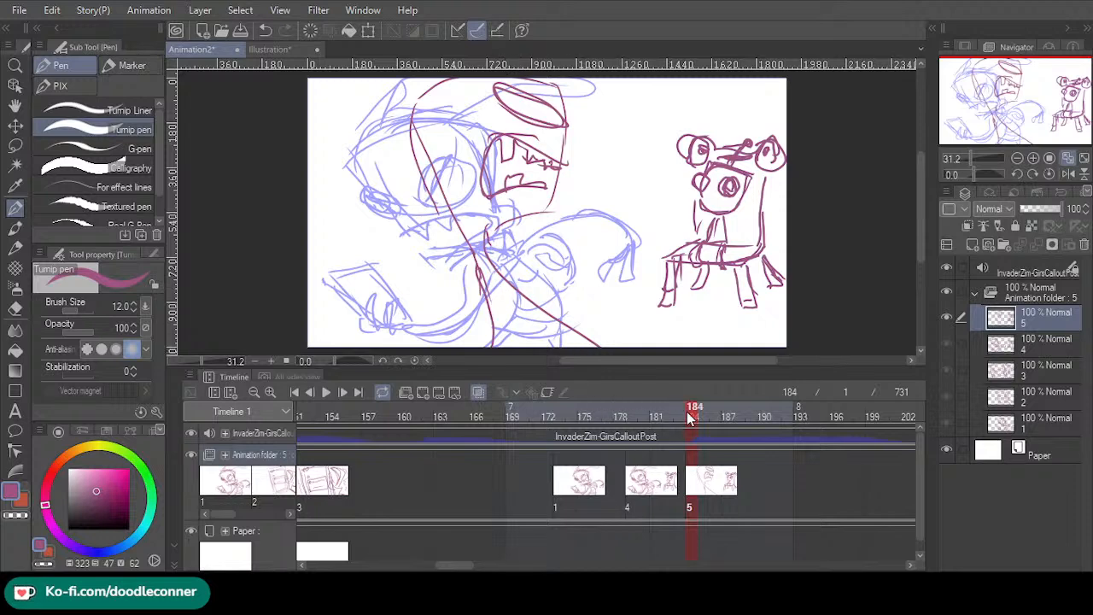
mouse_move(690, 417)
mouse_down()
mouse_move(666, 415)
mouse_move(692, 412)
mouse_up()
mouse_move(483, 274)
mouse_down()
mouse_move(495, 254)
mouse_move(461, 270)
mouse_move(461, 259)
mouse_up()
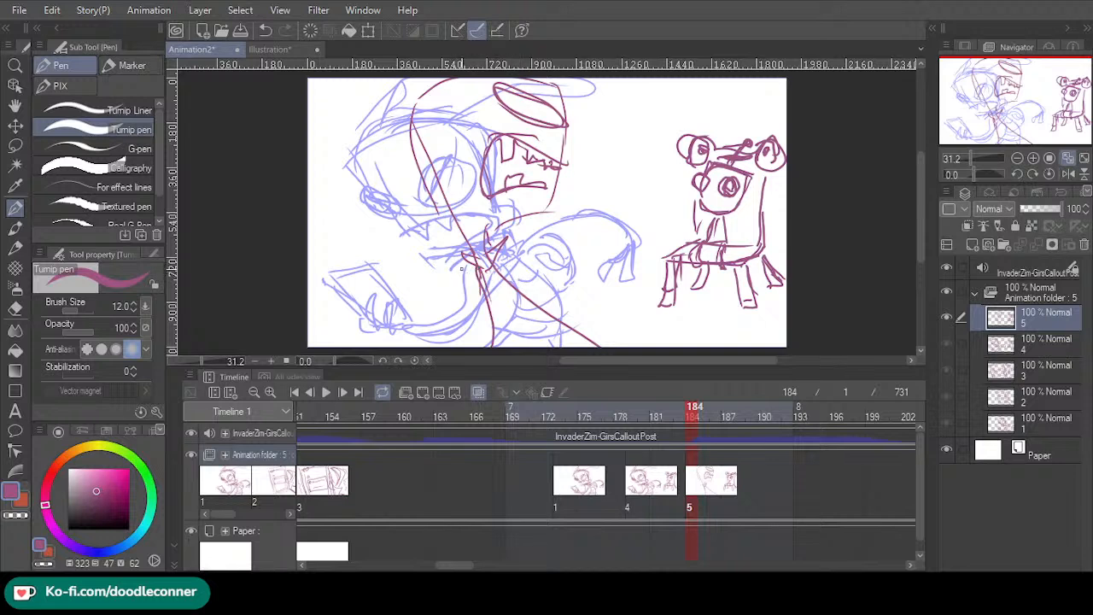
mouse_move(395, 273)
mouse_down()
mouse_move(399, 211)
mouse_move(414, 210)
mouse_move(417, 267)
mouse_move(380, 275)
mouse_move(379, 220)
mouse_move(434, 219)
mouse_move(417, 280)
mouse_up()
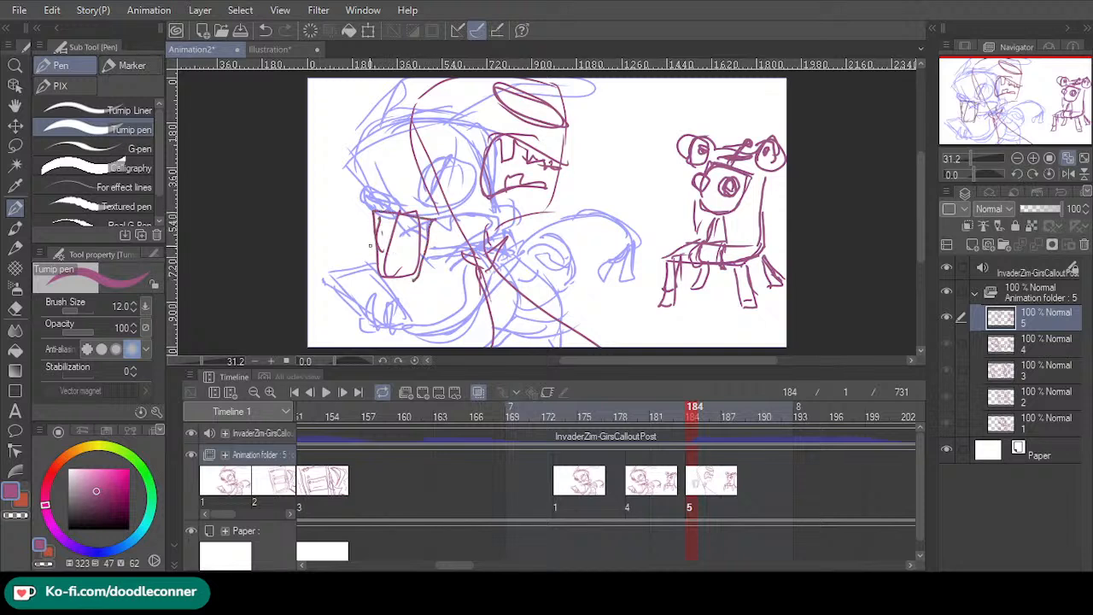
mouse_move(374, 248)
mouse_down()
mouse_move(405, 231)
mouse_move(378, 248)
mouse_move(416, 246)
mouse_move(401, 255)
mouse_move(447, 310)
mouse_move(468, 283)
mouse_up()
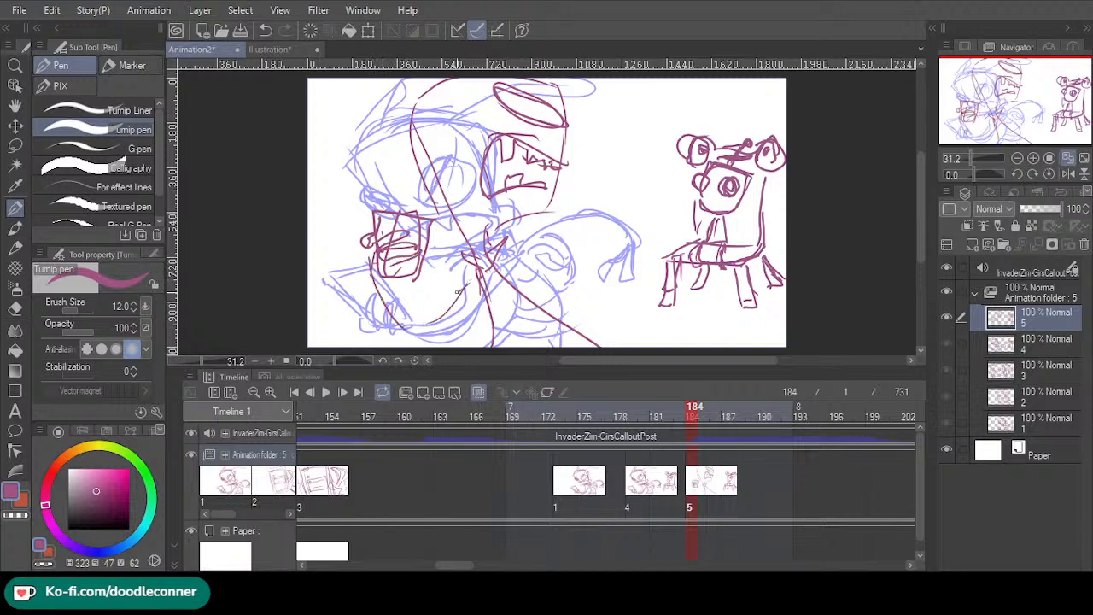
mouse_move(409, 325)
mouse_down()
mouse_move(444, 309)
mouse_move(421, 301)
mouse_move(423, 333)
mouse_move(469, 272)
mouse_up()
drag(432, 311, 470, 252)
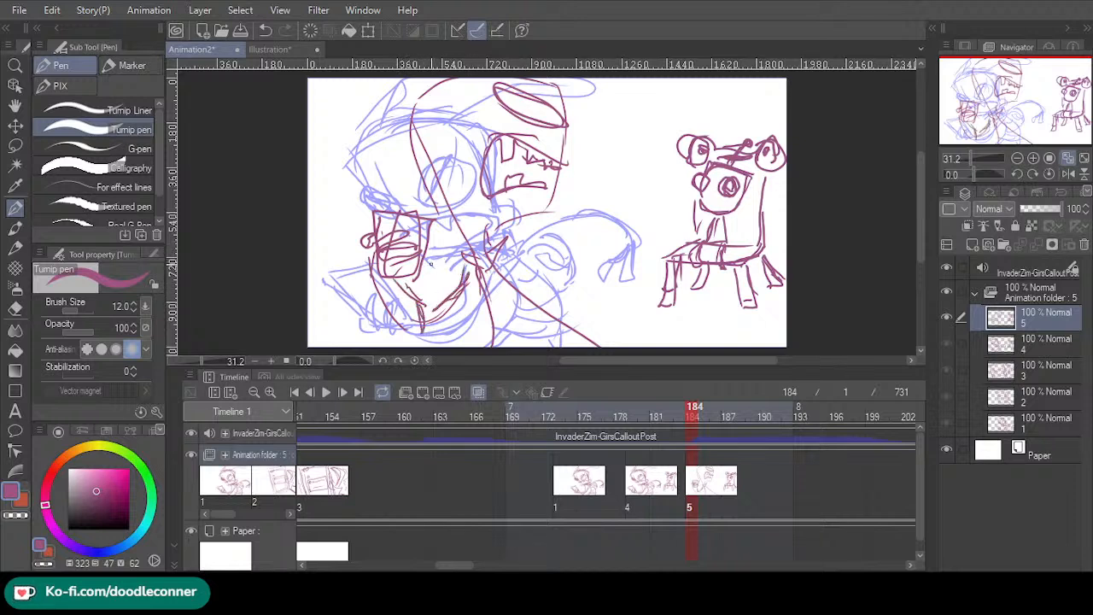
drag(451, 298, 469, 277)
drag(435, 309, 466, 277)
mouse_move(428, 320)
mouse_down()
mouse_move(476, 267)
mouse_move(463, 277)
mouse_up()
drag(463, 278, 476, 264)
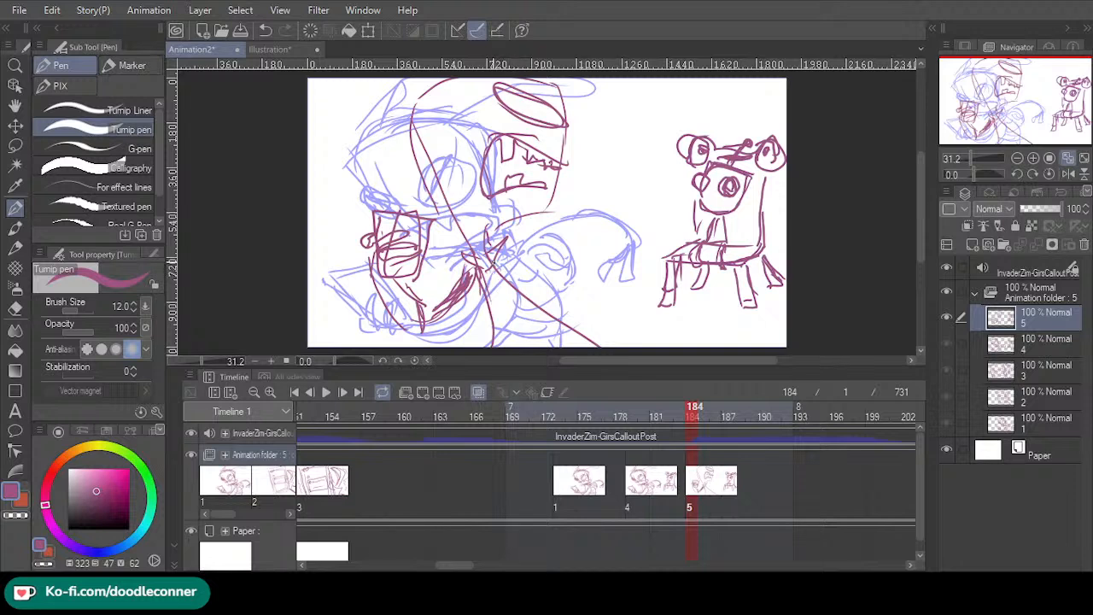
key(ctrl+z)
key(ctrl+z)
key(ctrl+z)
key(ctrl+z)
key(ctrl+z)
key(ctrl+z)
key(ctrl+z)
key(ctrl+z)
key(ctrl+z)
key(ctrl+z)
key(ctrl+z)
key(ctrl+z)
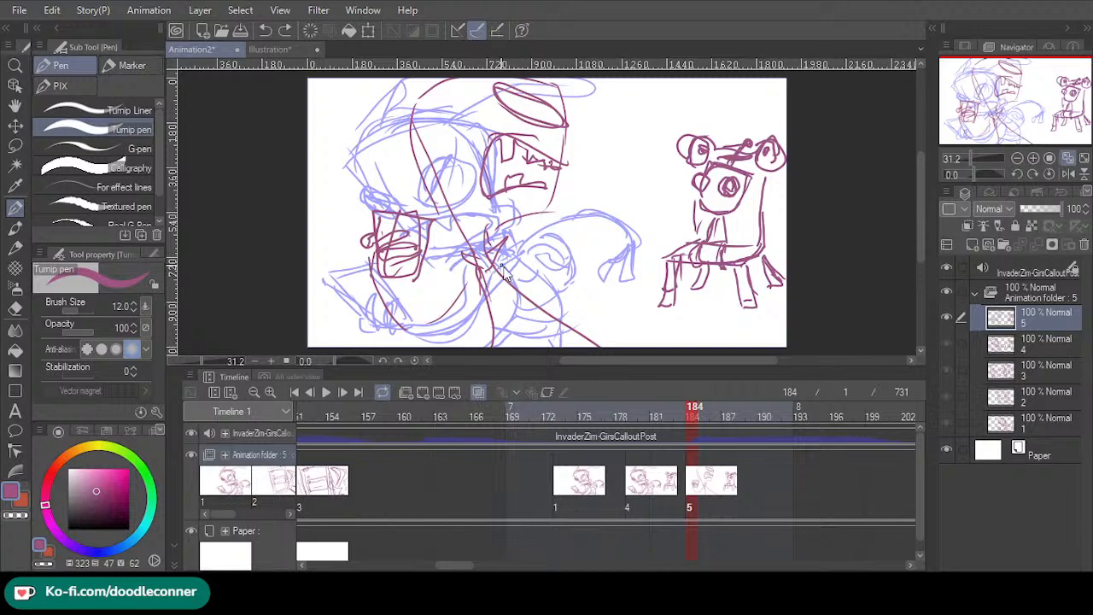
key(ctrl+z)
key(ctrl+z)
key(ctrl+z)
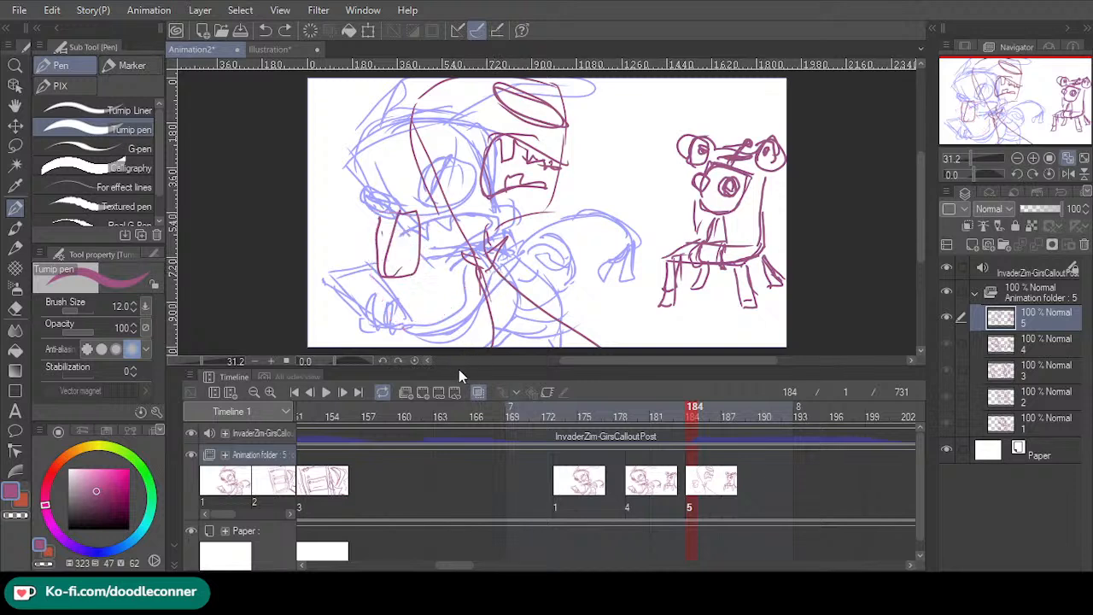
key(ctrl+z)
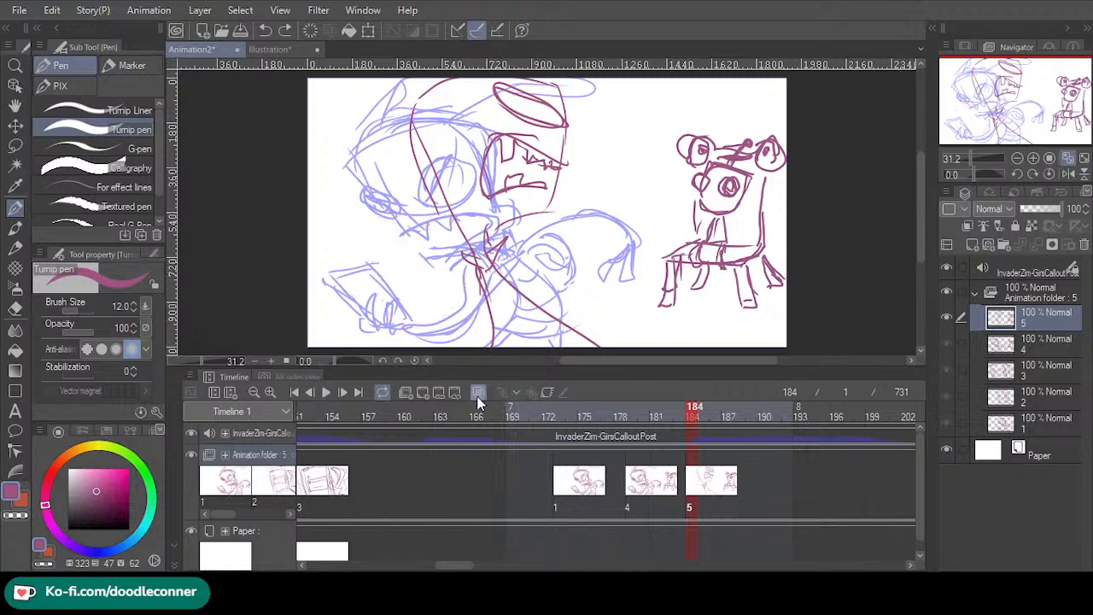
- Turn off onion skin and sketch curved stripes across Zim's torso on cel 5
click(479, 393)
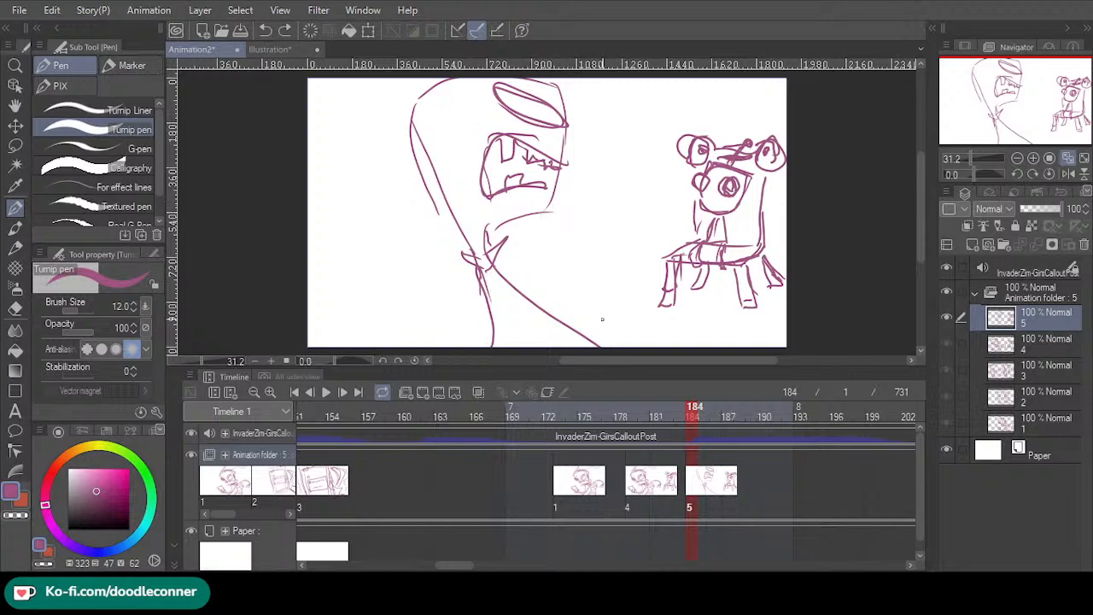
mouse_move(483, 282)
mouse_down()
mouse_move(557, 321)
mouse_move(547, 345)
mouse_up()
key(ctrl+z)
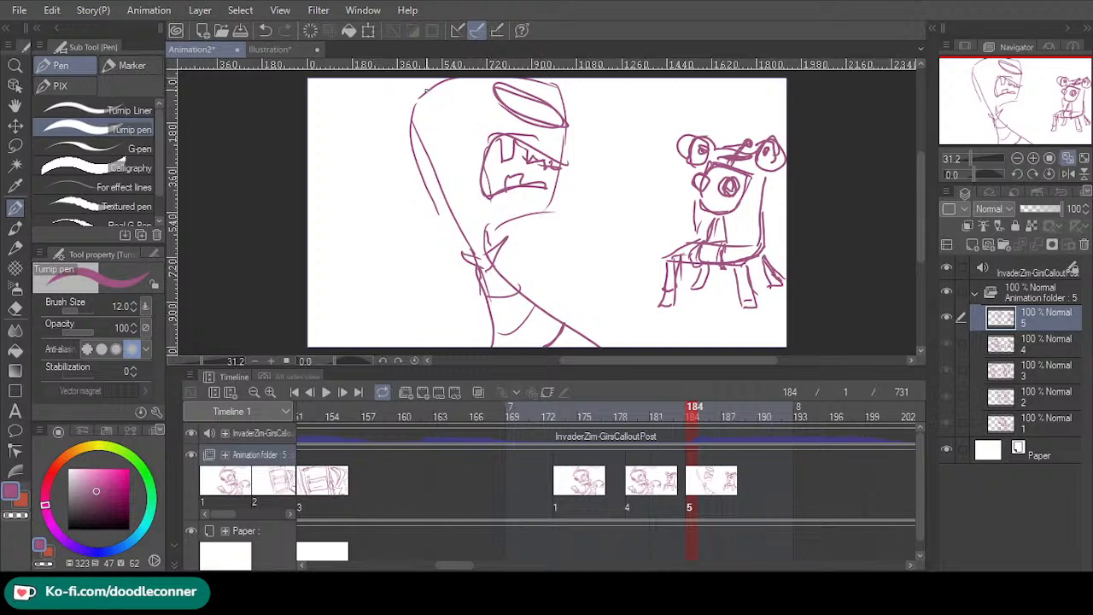
- Sketch two bent antennae sweeping back from Zim's head, one hanging down and one reaching the canvas edge
mouse_move(453, 82)
mouse_down()
mouse_move(348, 224)
mouse_move(364, 274)
mouse_move(379, 204)
mouse_up()
key(ctrl+z)
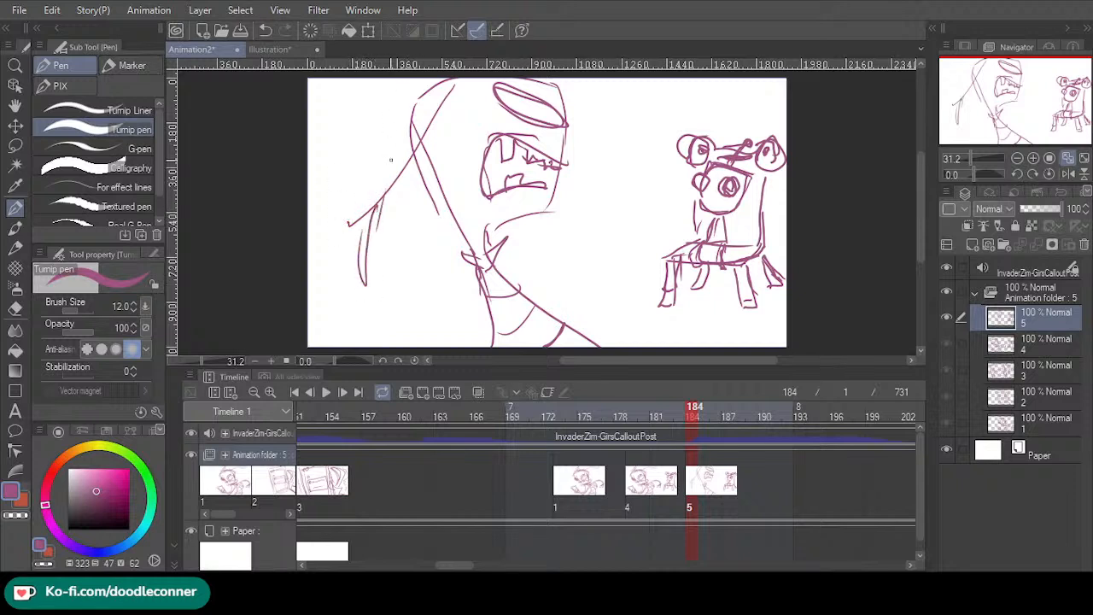
mouse_move(389, 145)
mouse_down()
mouse_move(310, 155)
mouse_move(397, 104)
mouse_move(309, 156)
mouse_move(307, 166)
mouse_move(335, 169)
mouse_up()
key(ctrl+z)
key(ctrl+z)
key(ctrl+z)
mouse_move(415, 100)
mouse_down()
mouse_move(330, 135)
mouse_move(308, 130)
mouse_move(307, 152)
mouse_move(329, 124)
mouse_move(320, 167)
mouse_up()
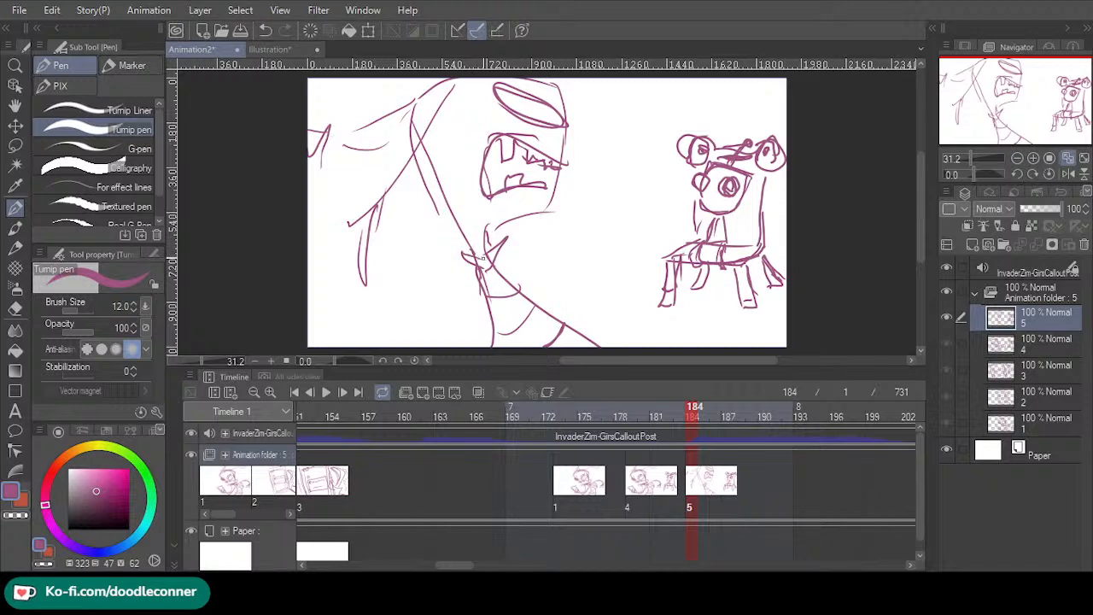
- Sketch the upper line of Zim's arm curving from the collar toward the seated robot
mouse_move(489, 260)
mouse_down()
mouse_move(643, 197)
mouse_move(606, 227)
mouse_move(627, 216)
mouse_move(641, 178)
mouse_move(625, 213)
mouse_move(641, 181)
mouse_move(629, 210)
mouse_move(646, 209)
mouse_move(620, 206)
mouse_move(558, 251)
mouse_up()
key(ctrl+z)
key(ctrl+z)
key(ctrl+z)
key(ctrl+z)
key(ctrl+z)
key(ctrl+z)
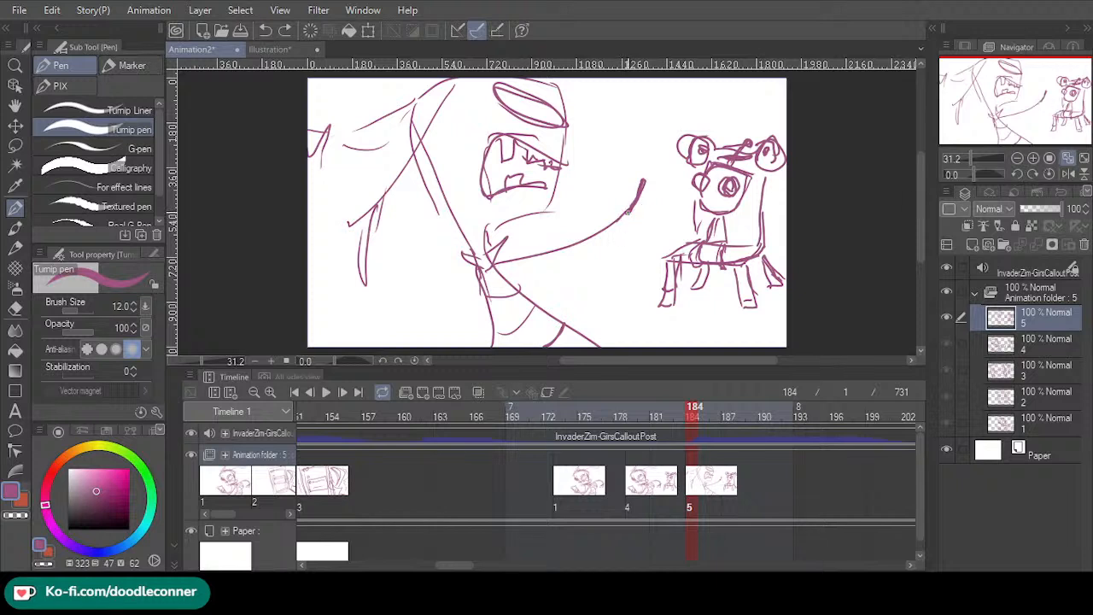
- Sketch Zim's hand pointing at the robot with one long finger, and add the glove cuff at the forearm
drag(639, 206, 663, 190)
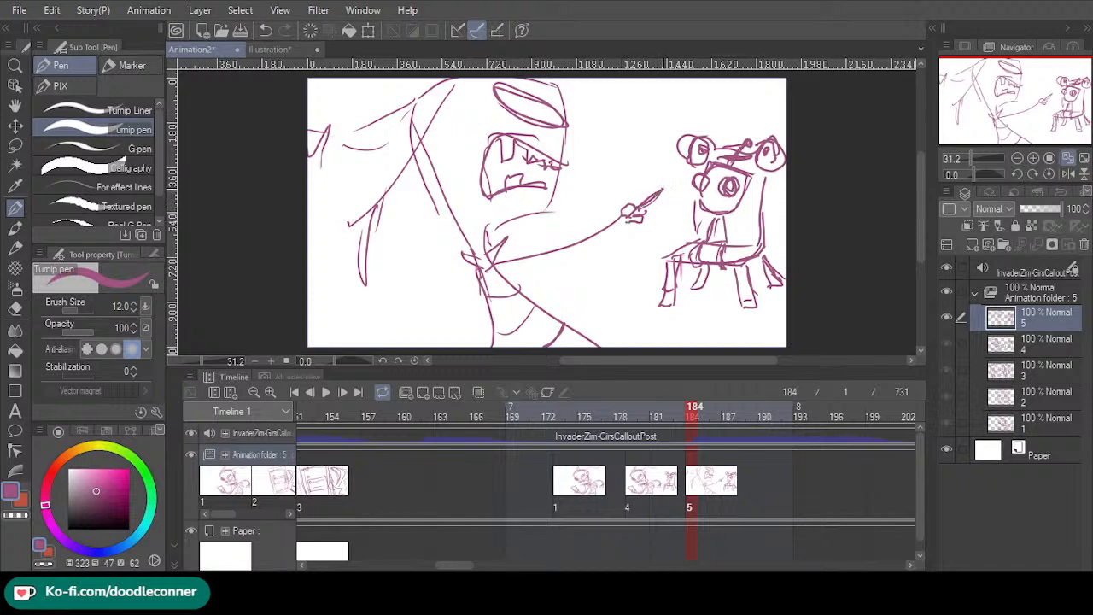
drag(662, 188, 656, 205)
key(ctrl+z)
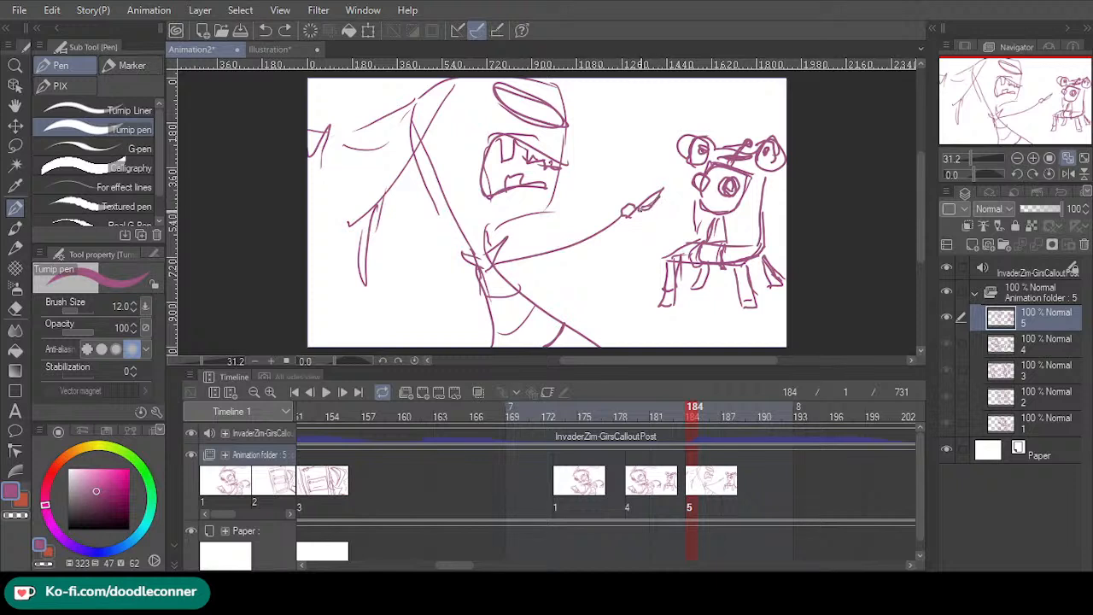
key(ctrl+z)
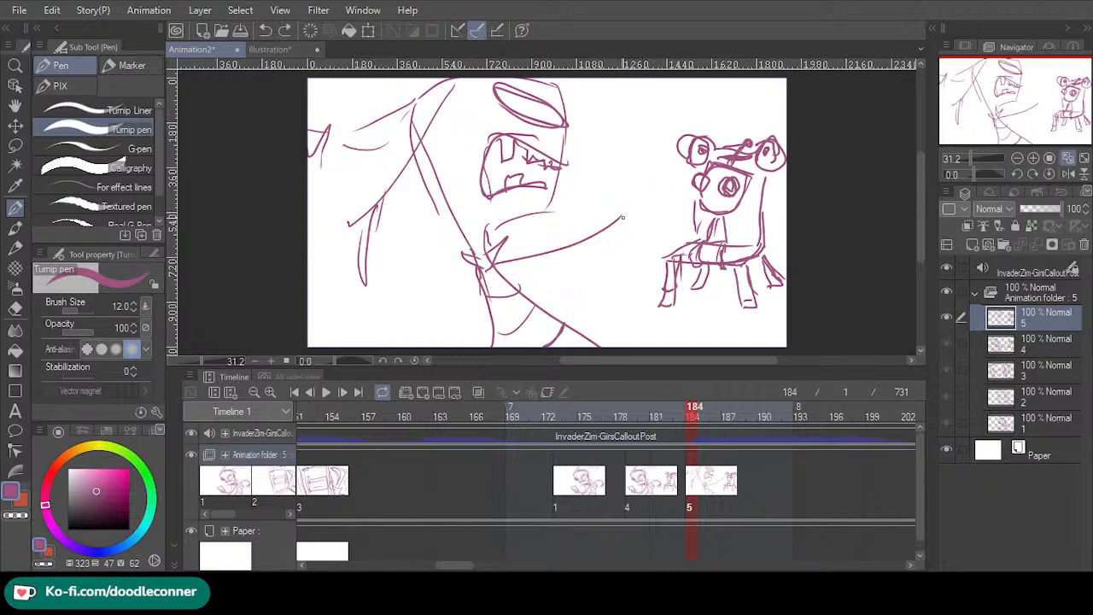
key(ctrl+z)
drag(626, 214, 660, 180)
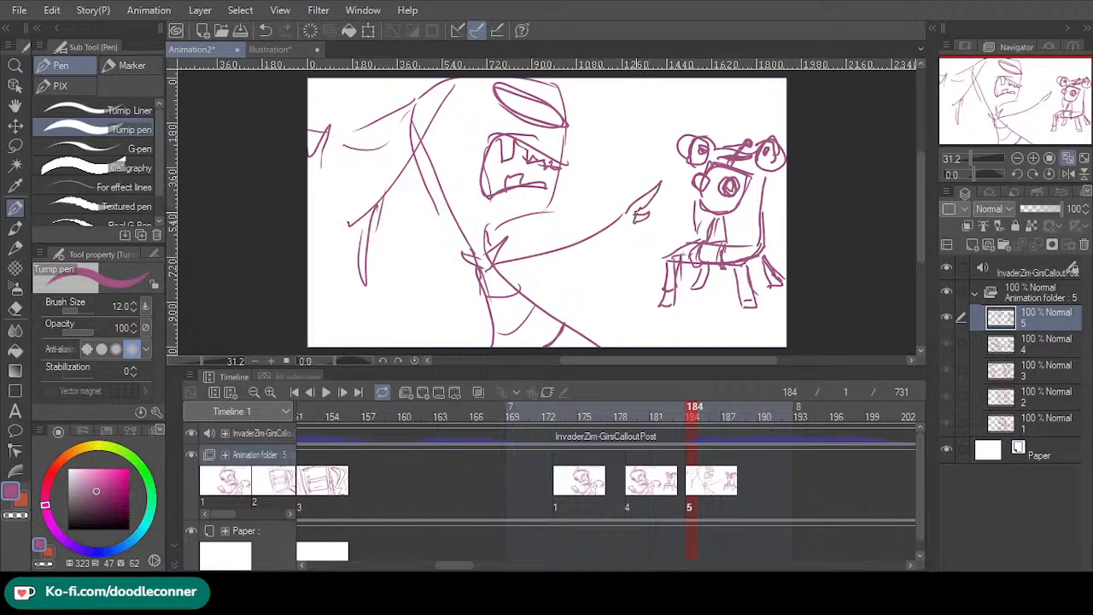
mouse_move(622, 222)
mouse_down()
mouse_move(620, 211)
mouse_move(637, 222)
mouse_move(613, 244)
mouse_move(637, 234)
mouse_move(603, 250)
mouse_up()
key(ctrl+z)
key(ctrl+z)
drag(596, 240, 600, 249)
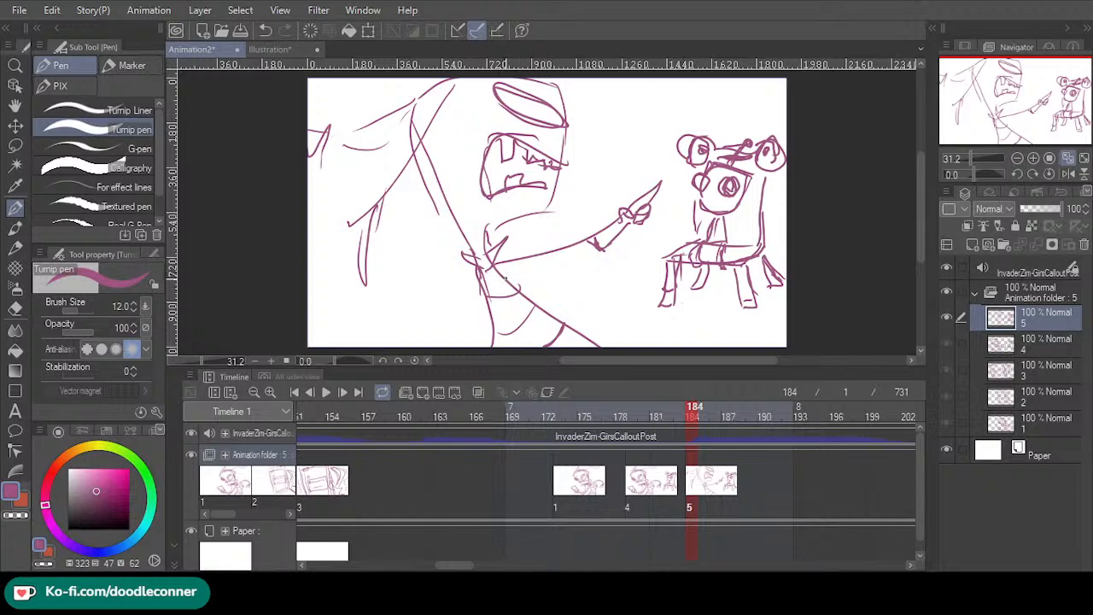
- Draw the underside of the pointing arm and a short scribbled sleeve at the shoulder
drag(492, 275, 587, 238)
key(ctrl+z)
drag(511, 272, 596, 247)
key(ctrl+z)
drag(509, 273, 592, 244)
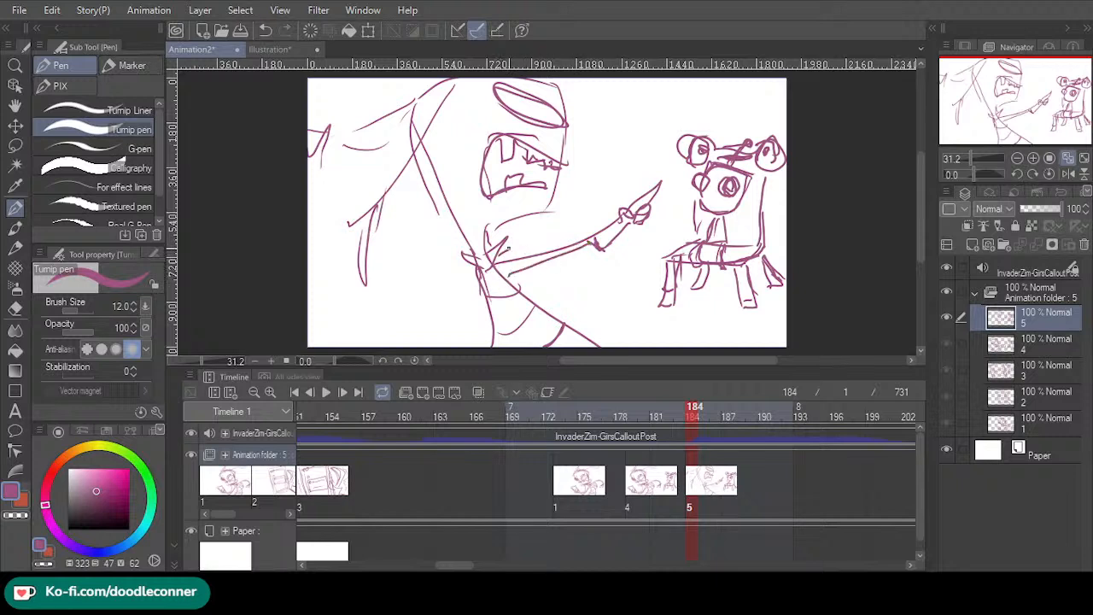
mouse_move(511, 261)
mouse_down()
mouse_move(512, 280)
mouse_move(510, 252)
mouse_up()
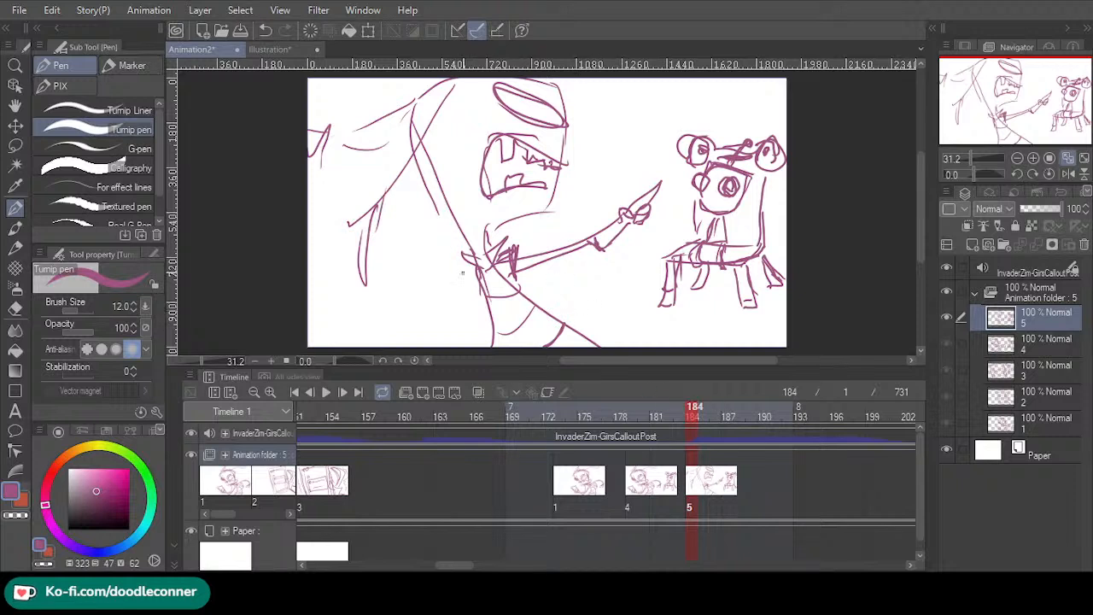
- Sketch the tablet and the bent arm holding it, briefly using onion skin of the previous cel for placement
click(479, 392)
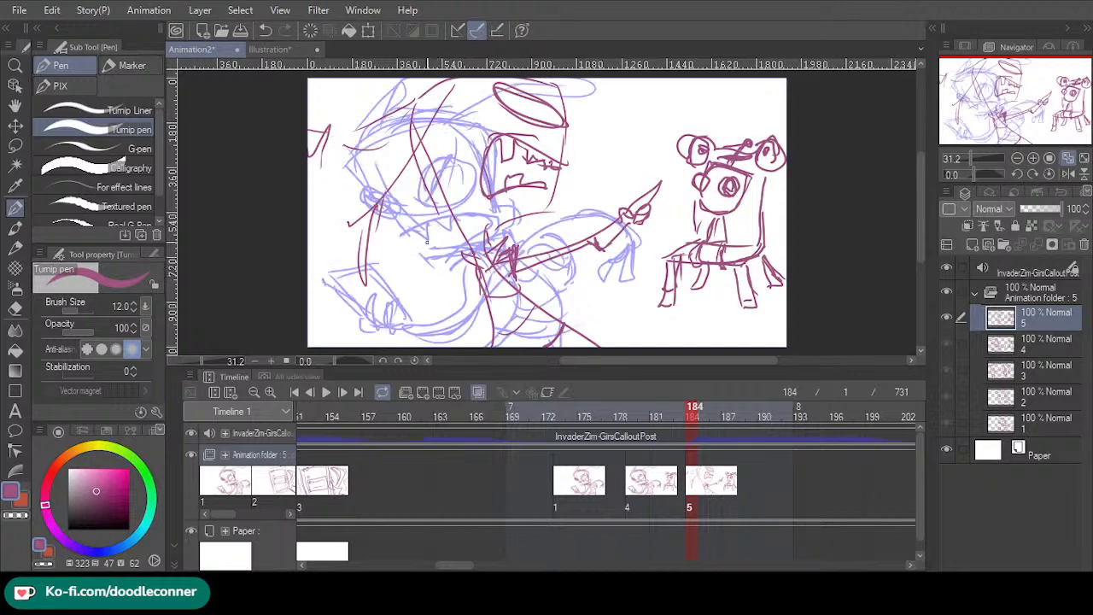
mouse_move(419, 213)
mouse_down()
mouse_move(401, 266)
mouse_move(440, 257)
mouse_move(435, 273)
mouse_move(446, 213)
mouse_move(397, 217)
mouse_move(394, 269)
mouse_up()
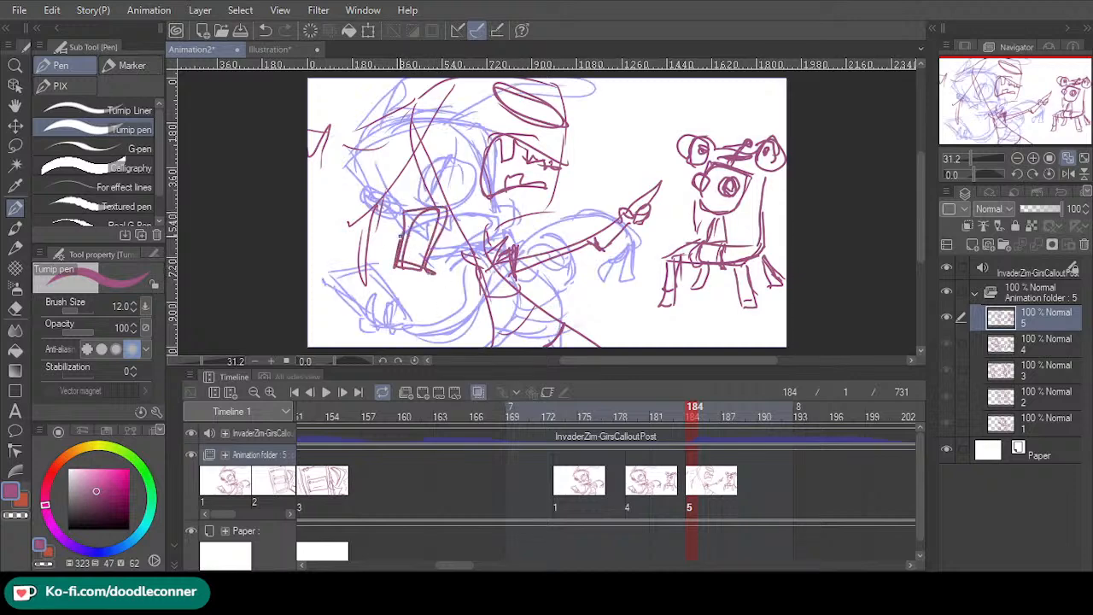
click(477, 390)
mouse_move(391, 250)
mouse_down()
mouse_move(415, 229)
mouse_move(394, 254)
mouse_move(434, 232)
mouse_up()
mouse_move(402, 268)
mouse_down()
mouse_move(431, 236)
mouse_move(388, 292)
mouse_move(403, 335)
mouse_move(421, 328)
mouse_move(420, 305)
mouse_move(437, 330)
mouse_move(409, 329)
mouse_up()
mouse_move(468, 280)
mouse_down()
mouse_move(429, 324)
mouse_move(444, 317)
mouse_up()
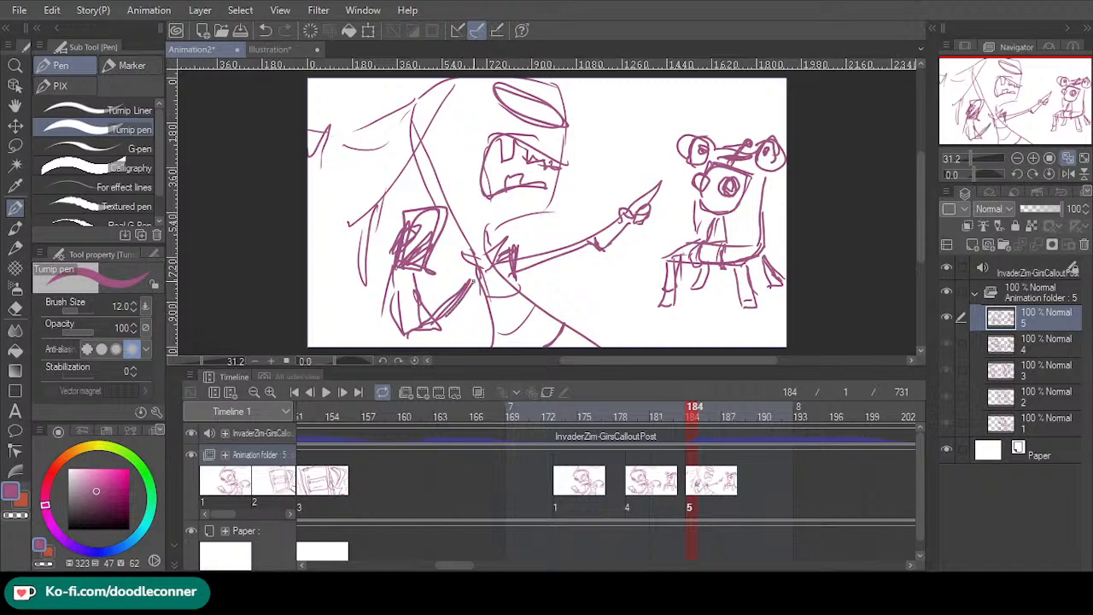
mouse_move(465, 261)
mouse_down()
mouse_move(480, 270)
mouse_move(469, 276)
mouse_up()
- Add a second antenna bending sharply near the canvas's upper edge and thicken the far antenna's tip
mouse_move(458, 80)
mouse_down()
mouse_move(421, 91)
mouse_move(379, 157)
mouse_up()
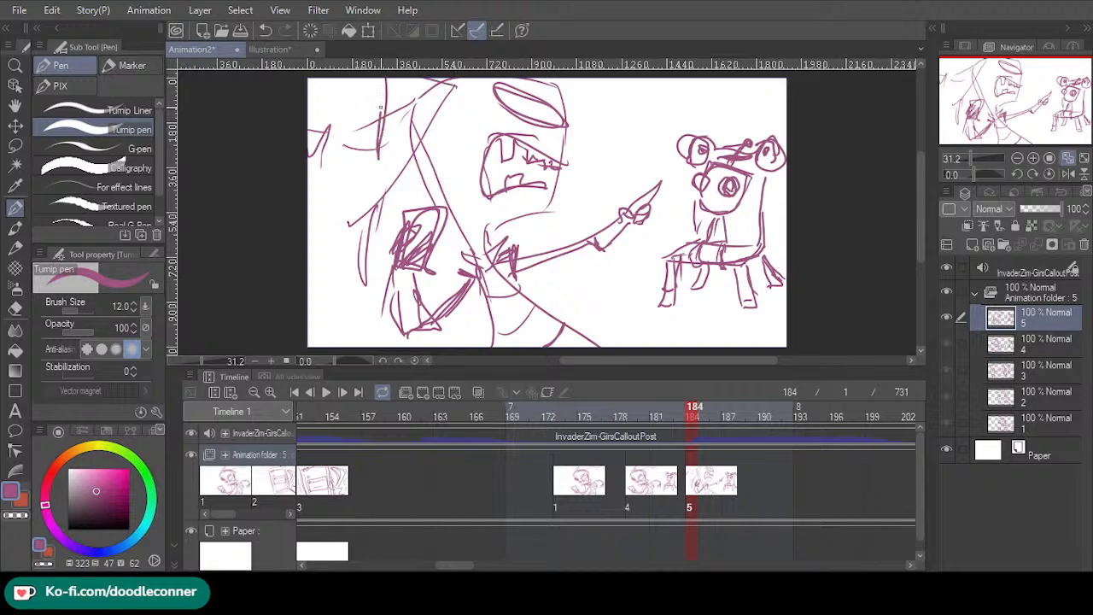
mouse_move(381, 111)
mouse_down()
mouse_move(384, 80)
mouse_move(377, 139)
mouse_up()
drag(374, 84, 379, 126)
mouse_move(378, 128)
mouse_down()
mouse_move(312, 147)
mouse_move(311, 181)
mouse_up()
drag(340, 138, 322, 158)
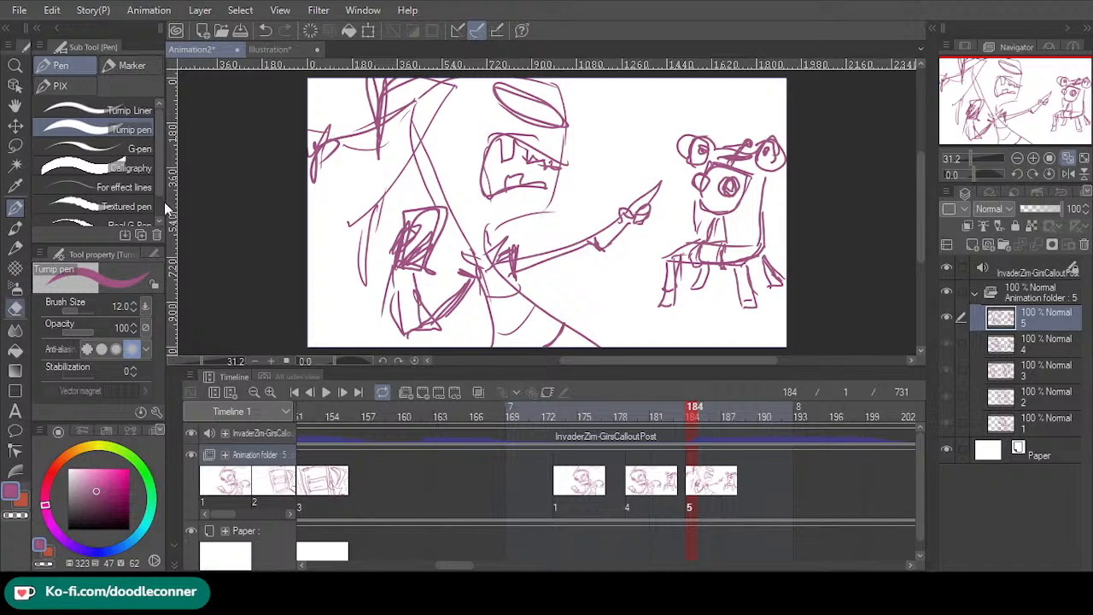
- Erase the hanging antenna beside the tablet with the Roughly eraser at size 73.7, and switch back to the Turnip pen
key(e)
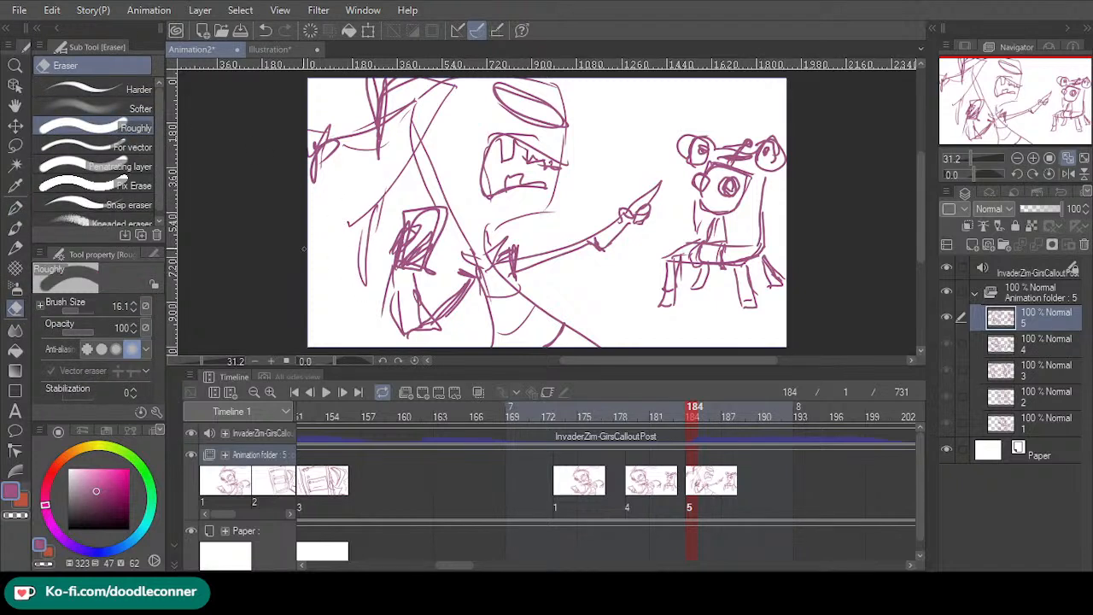
click(83, 308)
mouse_move(363, 282)
mouse_down()
mouse_move(350, 216)
mouse_move(360, 223)
mouse_move(395, 159)
mouse_move(347, 256)
mouse_up()
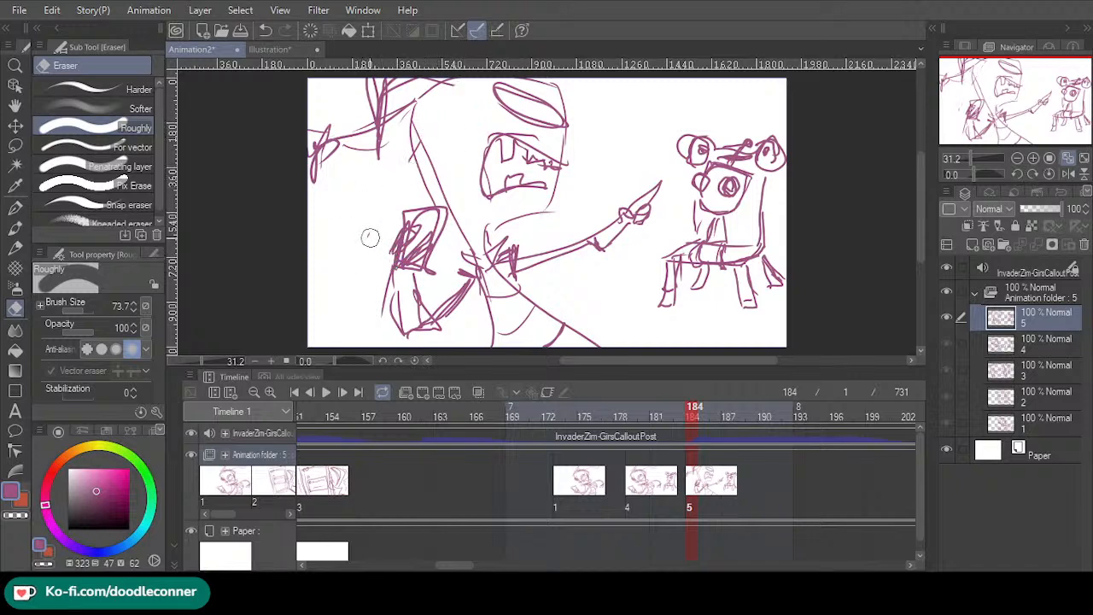
click(16, 210)
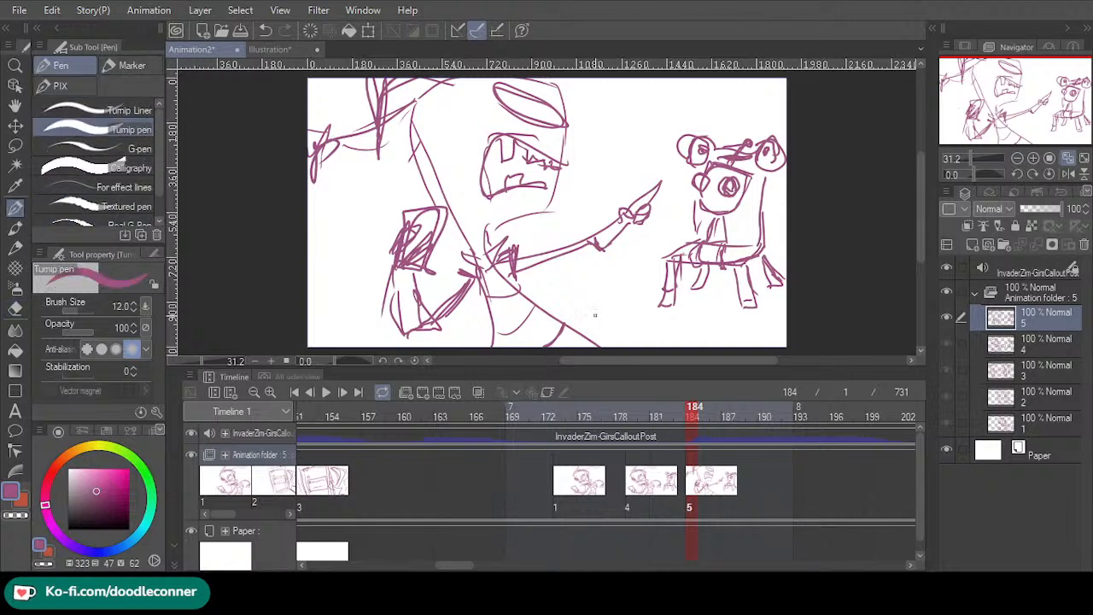
- Play back the animation with audio from frame 160, pausing and resuming, to find where the next shot should start
drag(693, 416, 405, 418)
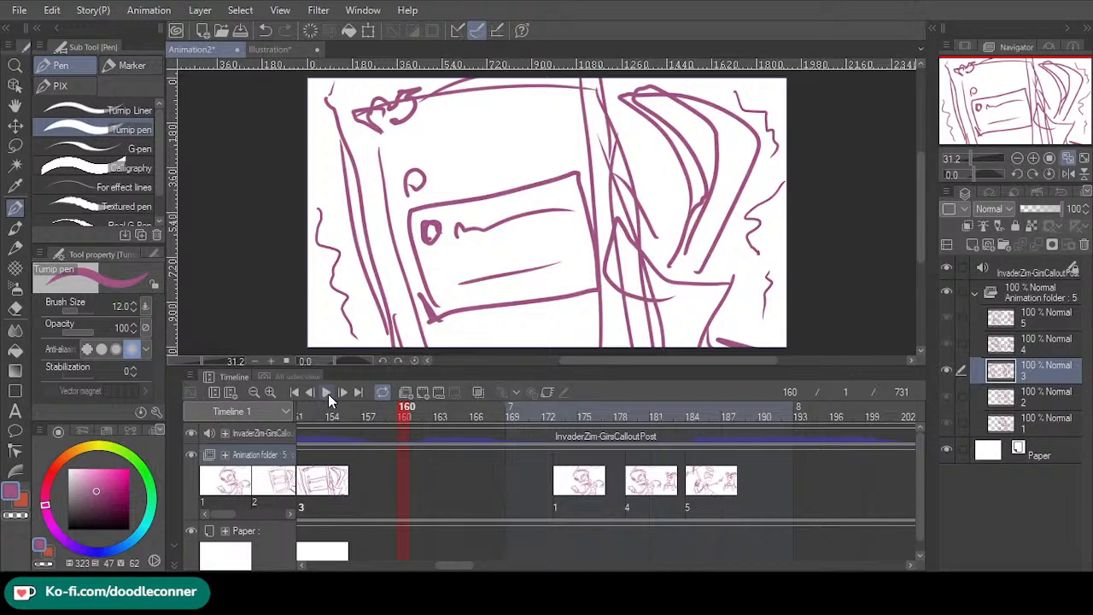
click(327, 393)
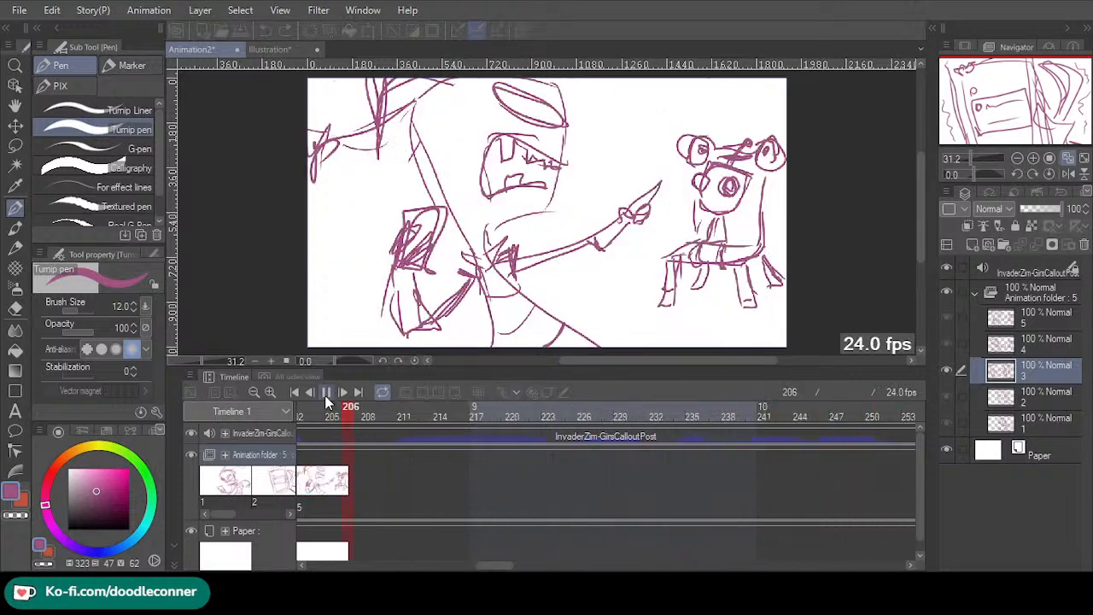
click(327, 395)
click(327, 393)
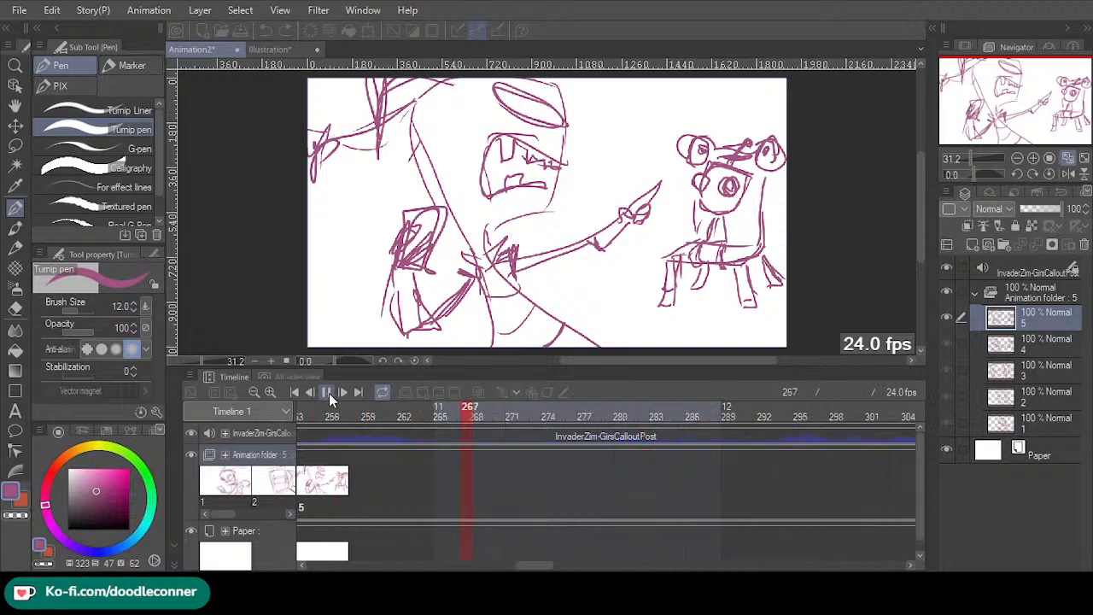
click(328, 392)
- Create a new cel at frame 209 and sketch a tilted blocky head outline tapering to the chin in the canvas's middle
drag(531, 568, 486, 564)
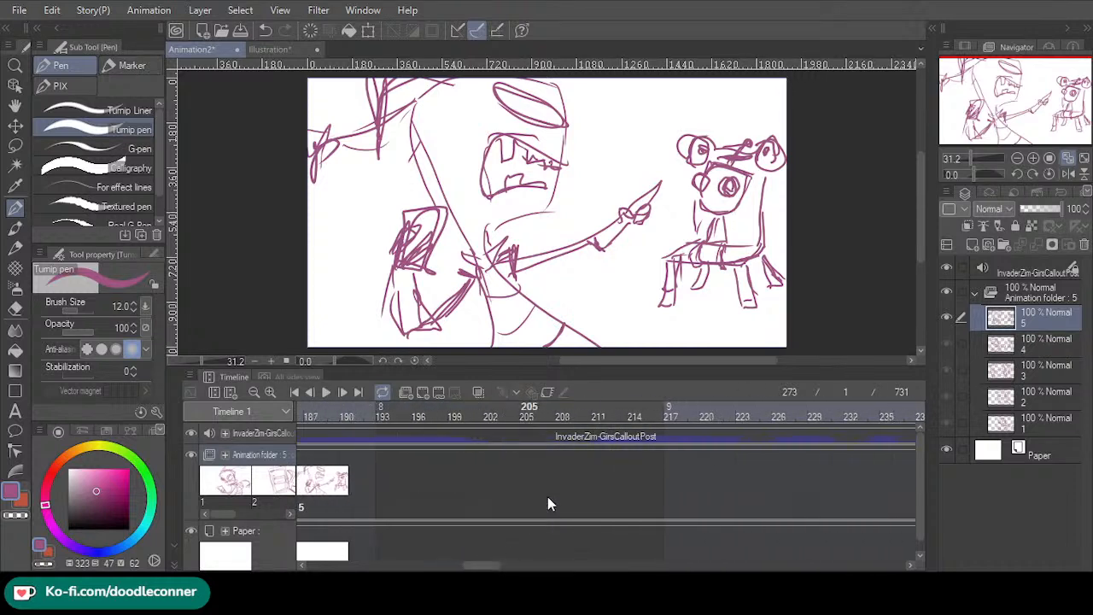
click(575, 413)
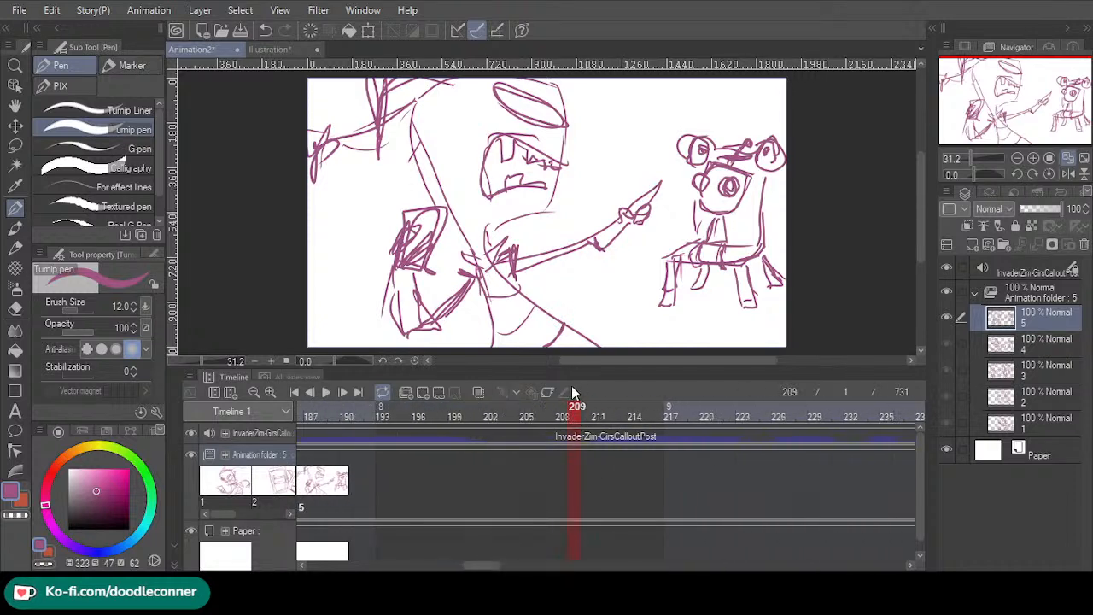
click(427, 398)
drag(522, 213, 515, 123)
mouse_move(535, 129)
mouse_down()
mouse_move(606, 137)
mouse_move(654, 169)
mouse_up()
mouse_move(505, 249)
mouse_down()
mouse_move(517, 272)
mouse_move(589, 256)
mouse_move(541, 276)
mouse_up()
mouse_move(500, 248)
mouse_down()
mouse_move(494, 219)
mouse_move(512, 129)
mouse_up()
mouse_move(515, 267)
mouse_down()
mouse_move(503, 249)
mouse_move(512, 124)
mouse_move(647, 159)
mouse_up()
key(ctrl+z)
key(ctrl+z)
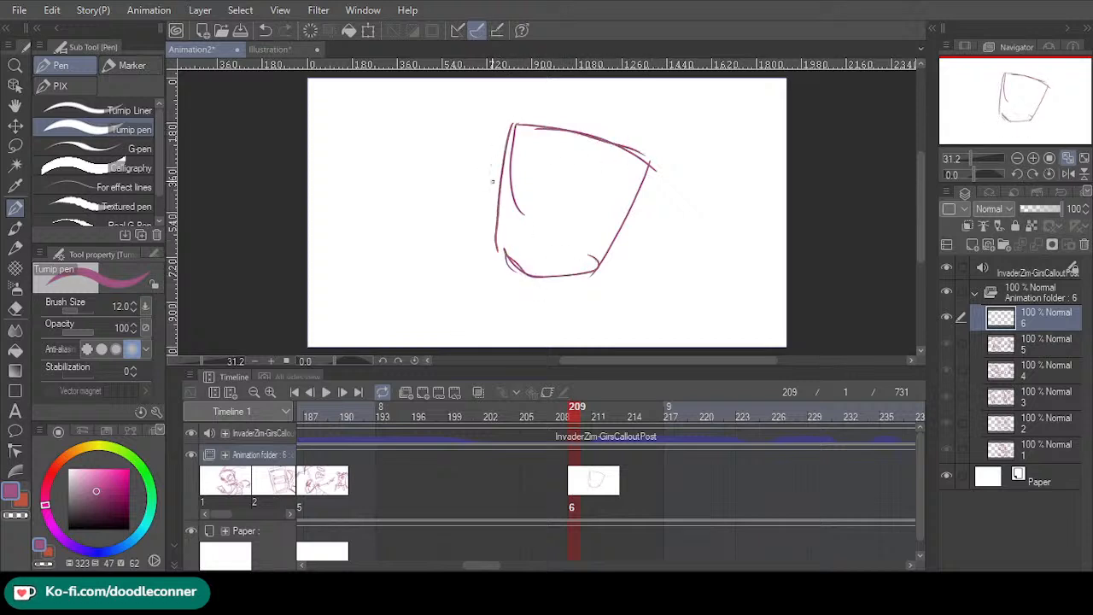
- Draw two large round eyes, one overlapping the head's near edge, and an antenna slanting up from the head's top
mouse_move(475, 200)
mouse_down()
mouse_move(517, 218)
mouse_move(513, 145)
mouse_up()
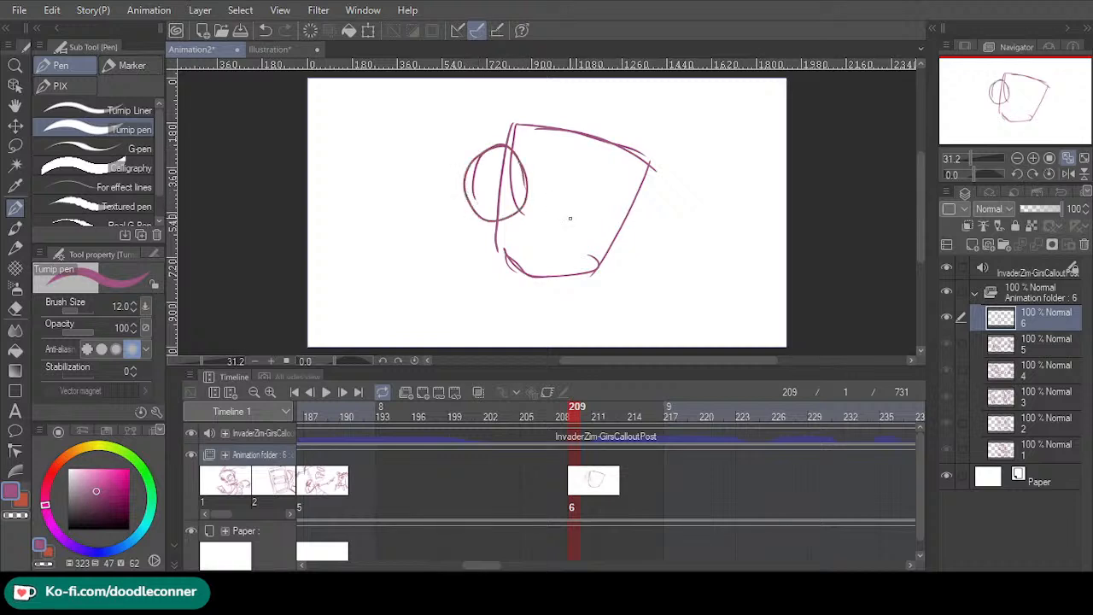
mouse_move(568, 220)
mouse_down()
mouse_move(634, 170)
mouse_move(591, 231)
mouse_move(562, 162)
mouse_move(632, 175)
mouse_move(566, 237)
mouse_up()
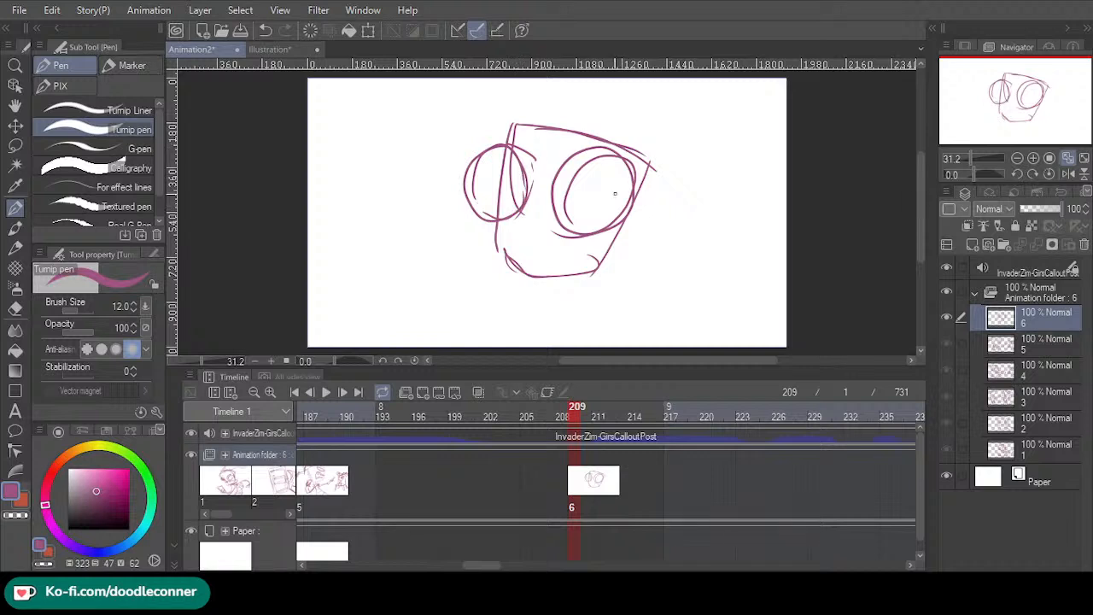
drag(574, 161, 635, 205)
drag(591, 122, 664, 76)
key(ctrl+z)
drag(599, 134, 645, 85)
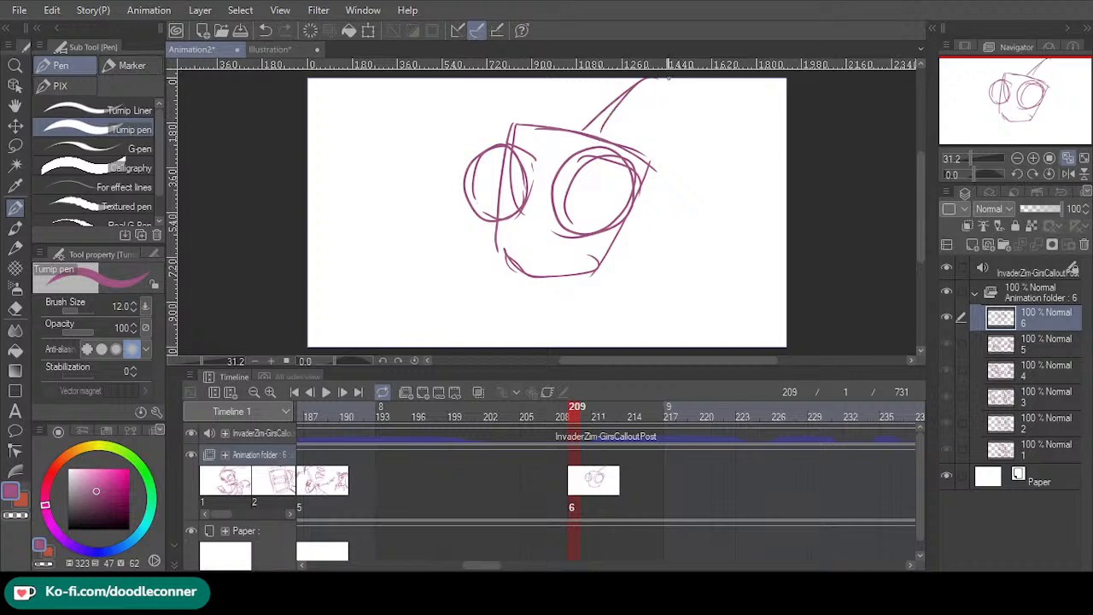
- Draw a straight stitched mouth below the eyes and reinforce the head's jaw, far side and top edge
drag(514, 240, 572, 247)
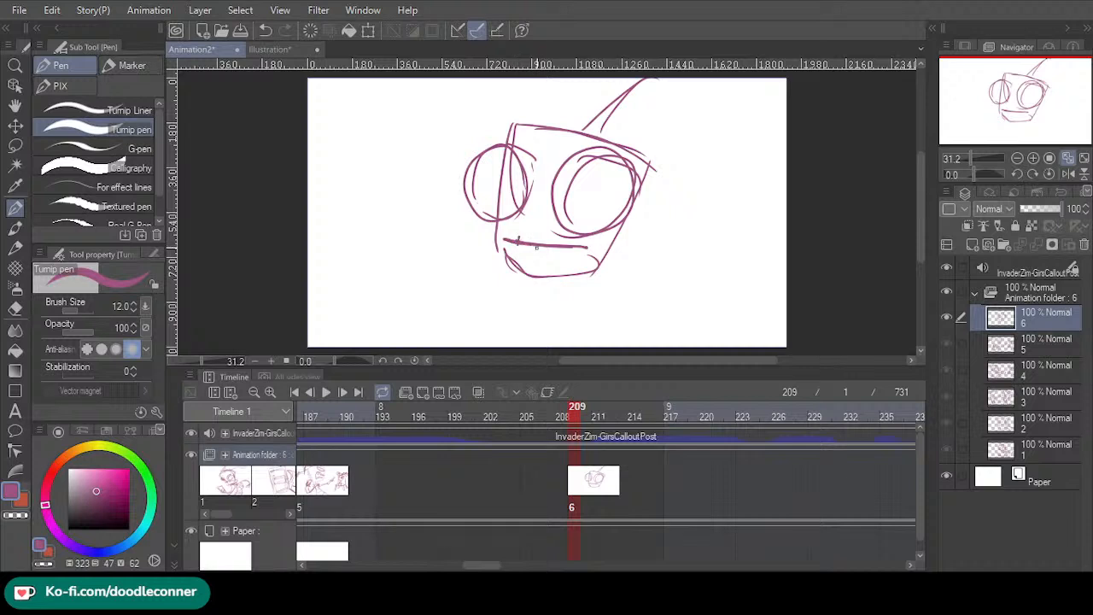
drag(566, 241, 566, 251)
mouse_move(498, 228)
mouse_down()
mouse_move(513, 274)
mouse_move(556, 278)
mouse_move(610, 268)
mouse_move(637, 211)
mouse_move(614, 269)
mouse_move(557, 281)
mouse_move(624, 242)
mouse_move(655, 161)
mouse_up()
drag(643, 219, 664, 145)
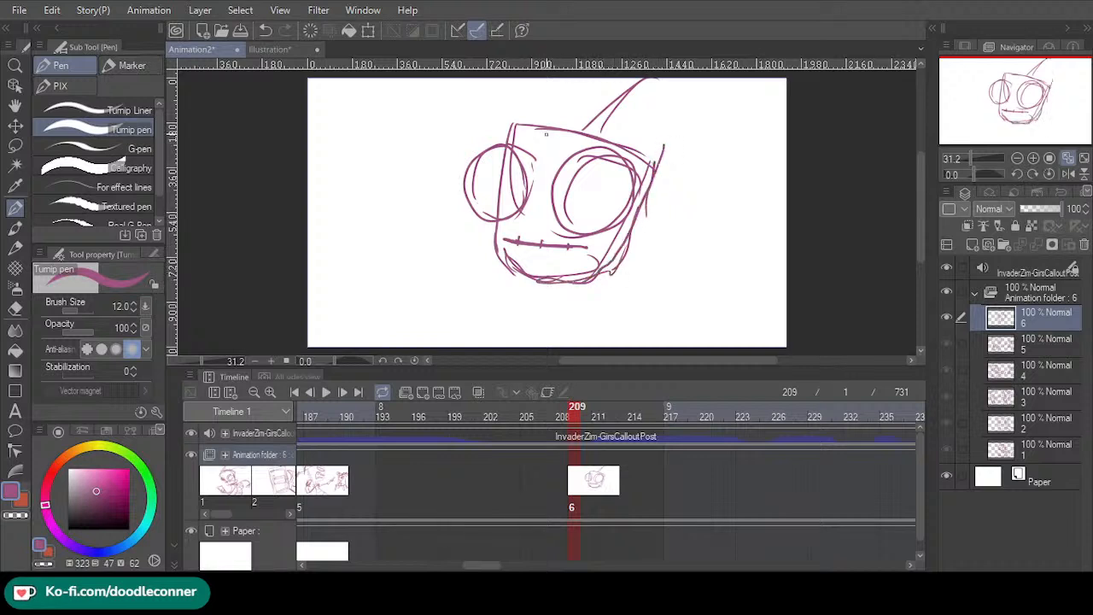
mouse_move(544, 127)
mouse_down()
mouse_move(644, 162)
mouse_move(628, 144)
mouse_up()
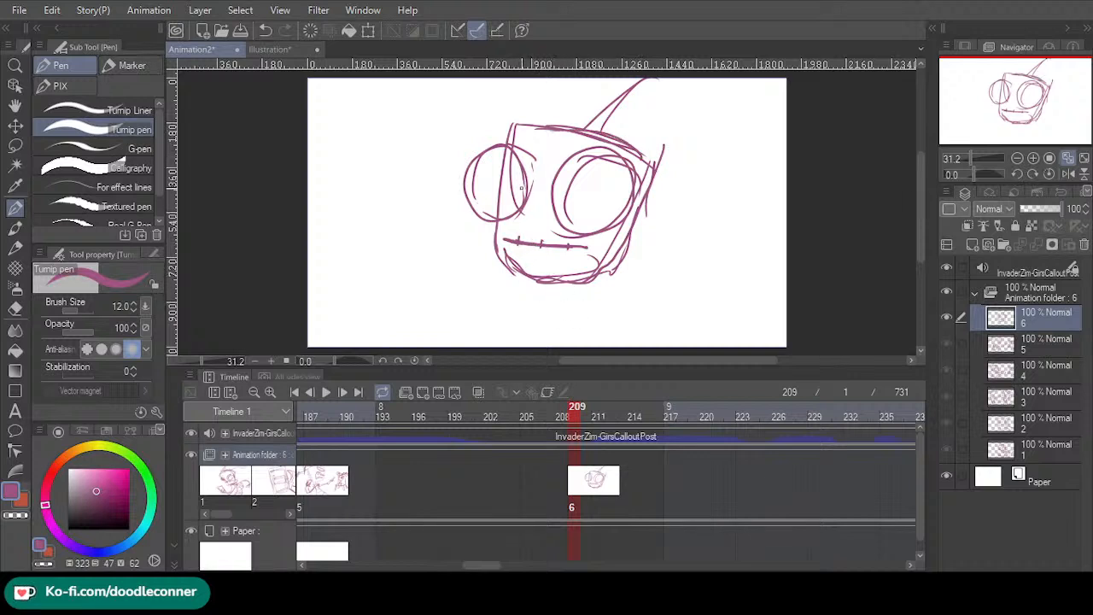
- Add a thin neck and frame the head with curled ear shapes, small scribbled circles and long vertical side lines
mouse_move(551, 290)
mouse_down()
mouse_move(543, 347)
mouse_move(547, 318)
mouse_move(578, 347)
mouse_move(590, 328)
mouse_move(593, 346)
mouse_move(518, 346)
mouse_move(467, 290)
mouse_move(459, 179)
mouse_up()
key(ctrl+z)
mouse_move(461, 116)
mouse_down()
mouse_move(441, 89)
mouse_move(451, 94)
mouse_move(453, 152)
mouse_up()
mouse_move(479, 91)
mouse_down()
mouse_move(472, 103)
mouse_move(567, 78)
mouse_up()
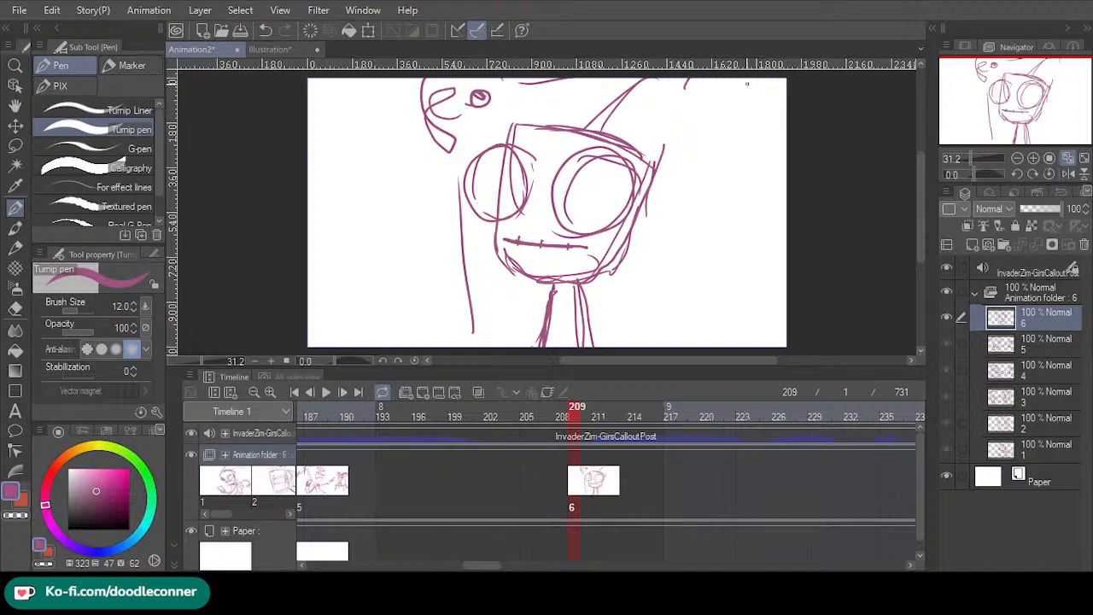
mouse_move(759, 89)
mouse_down()
mouse_move(740, 134)
mouse_move(760, 88)
mouse_move(721, 102)
mouse_up()
drag(735, 156, 736, 342)
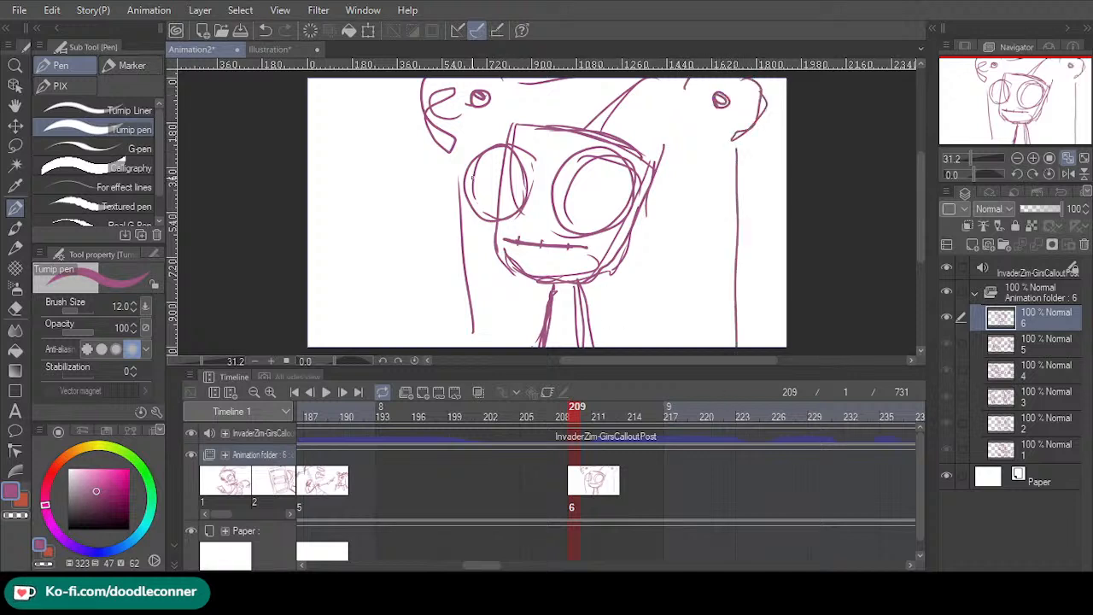
drag(458, 189, 456, 346)
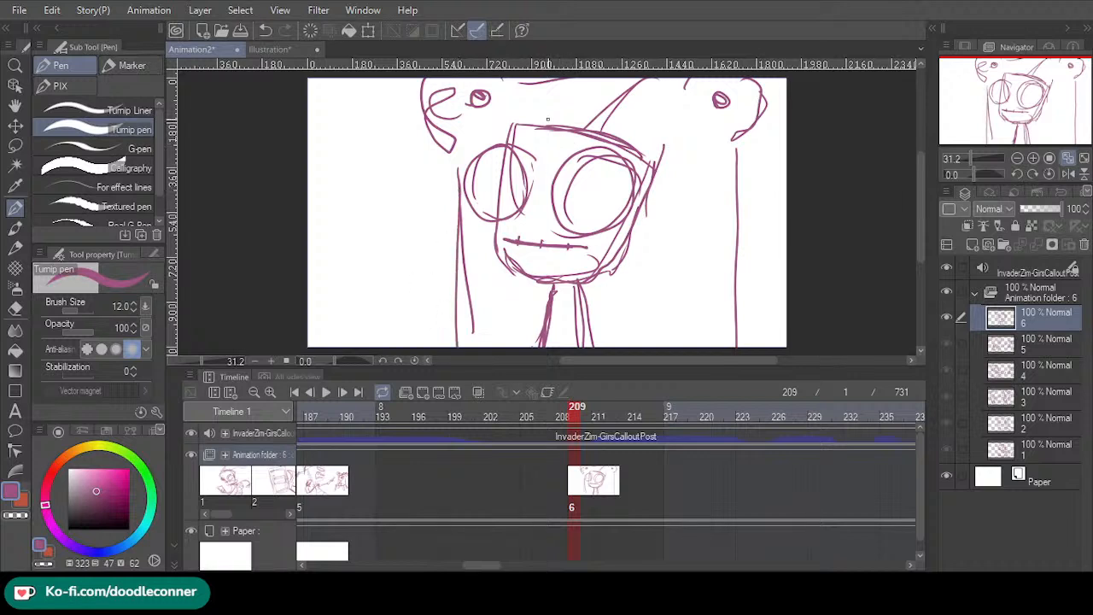
- Add small pointed shapes at the head's two upper corners and a line across near the canvas's upper edge
mouse_move(623, 135)
mouse_down()
mouse_move(671, 120)
mouse_move(621, 136)
mouse_up()
mouse_move(539, 126)
mouse_down()
mouse_move(522, 114)
mouse_move(516, 123)
mouse_up()
drag(626, 134, 676, 120)
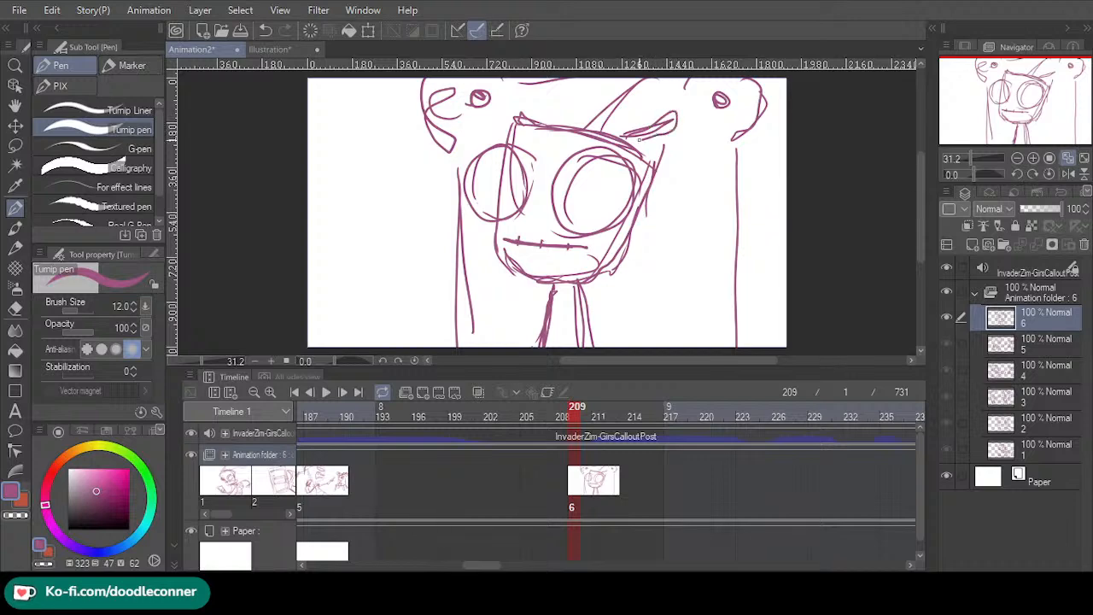
drag(517, 89, 673, 81)
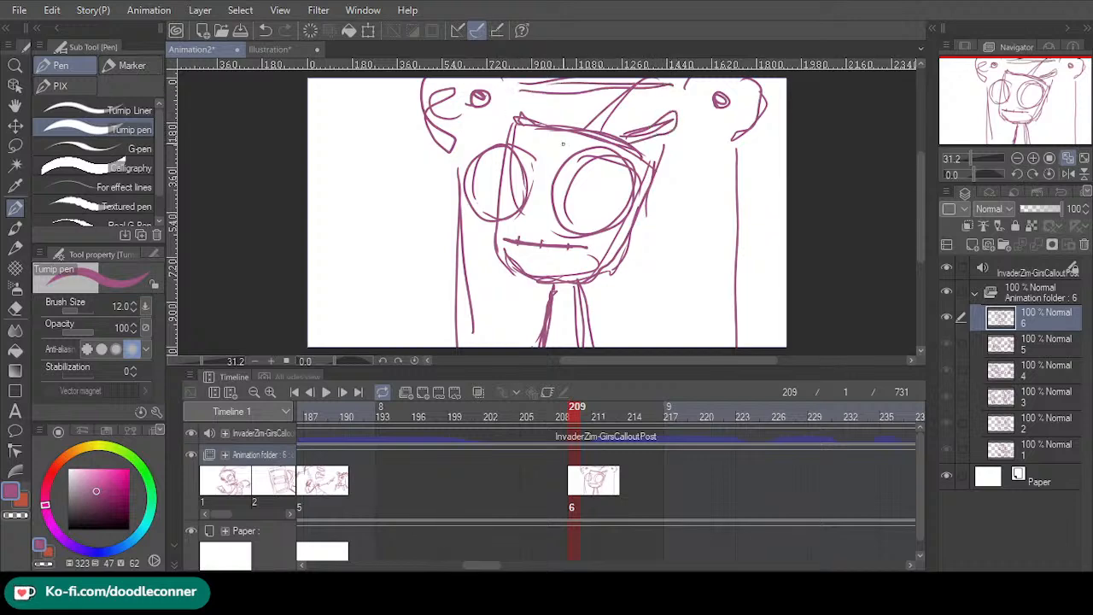
- Play back the new close-up shot repeatedly from different timeline points to judge its timing against the audio
drag(572, 412, 397, 411)
click(325, 393)
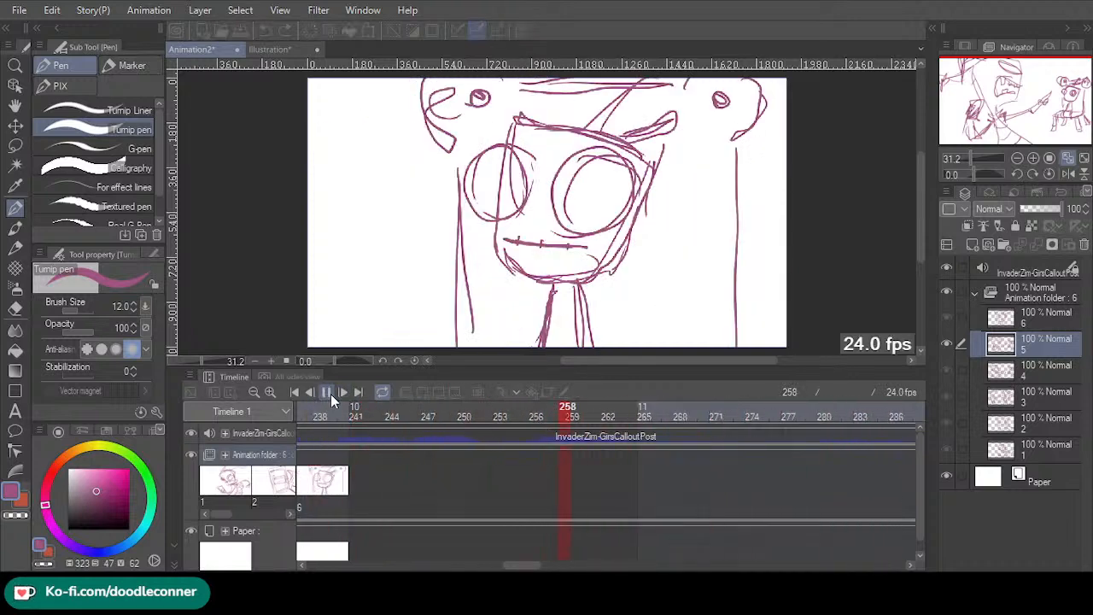
click(332, 392)
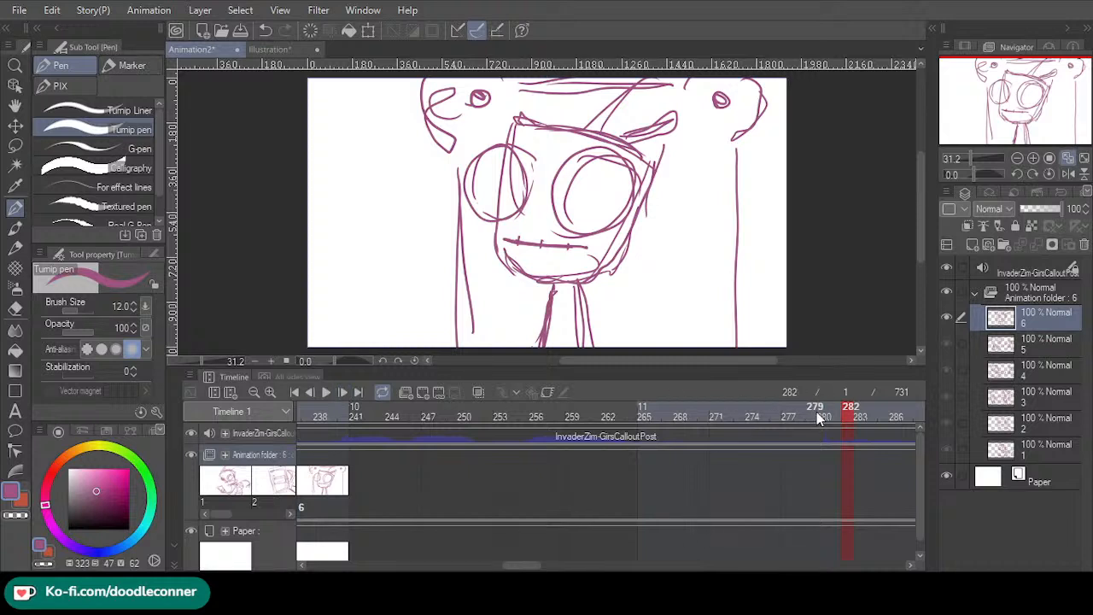
drag(806, 410, 429, 416)
drag(282, 413, 290, 411)
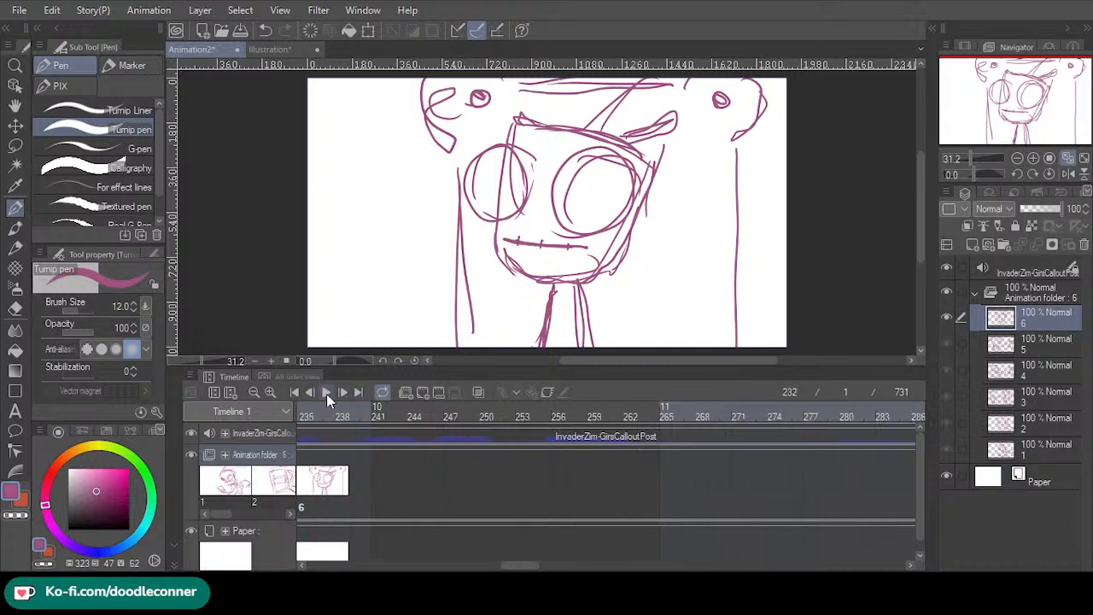
click(326, 394)
click(326, 391)
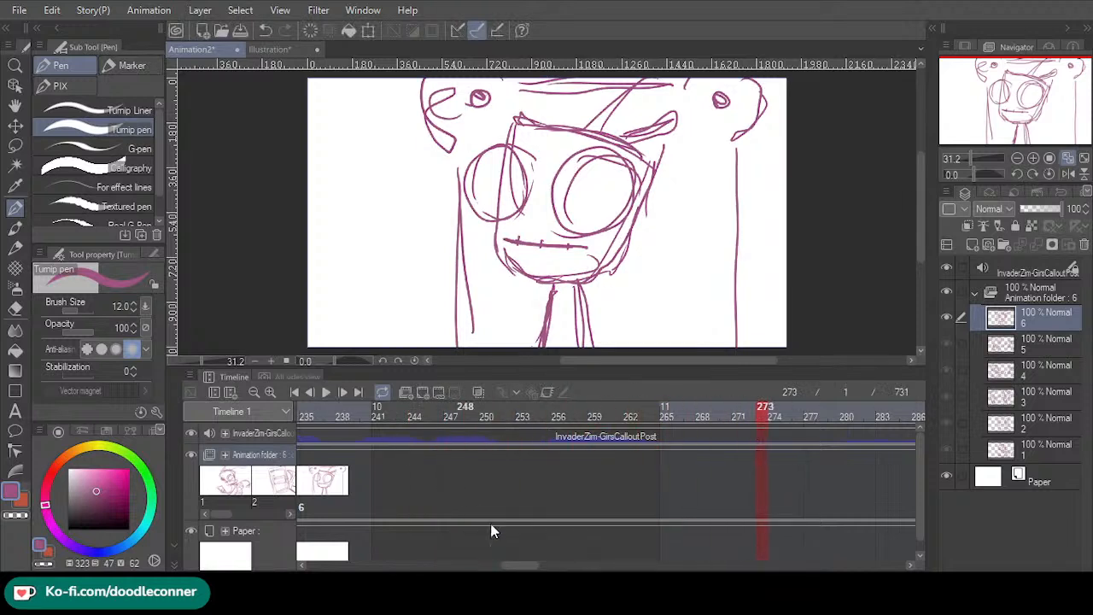
drag(510, 566, 502, 569)
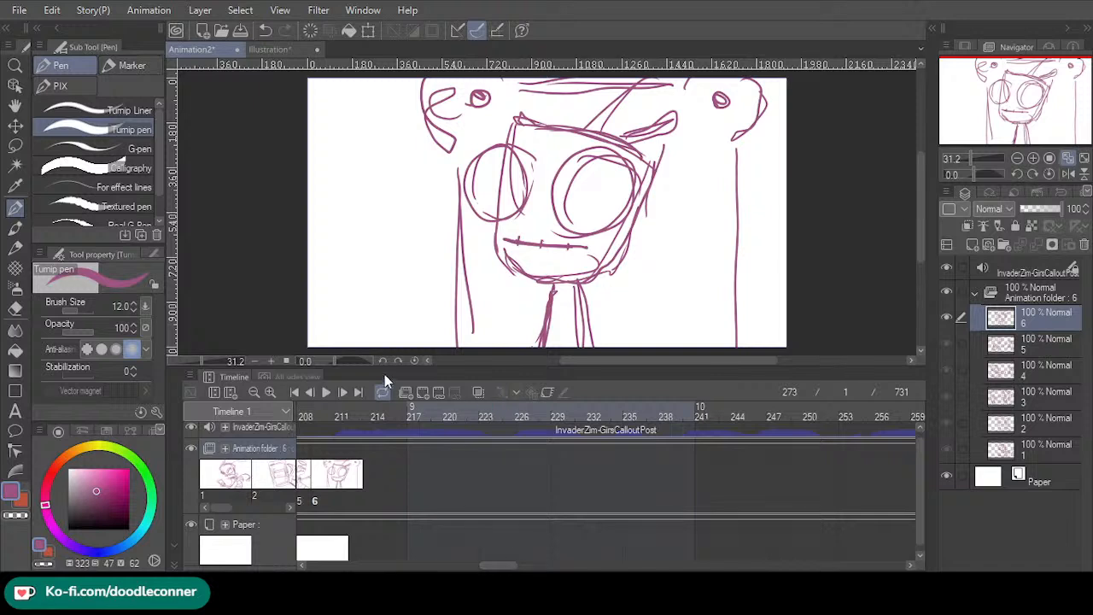
click(328, 394)
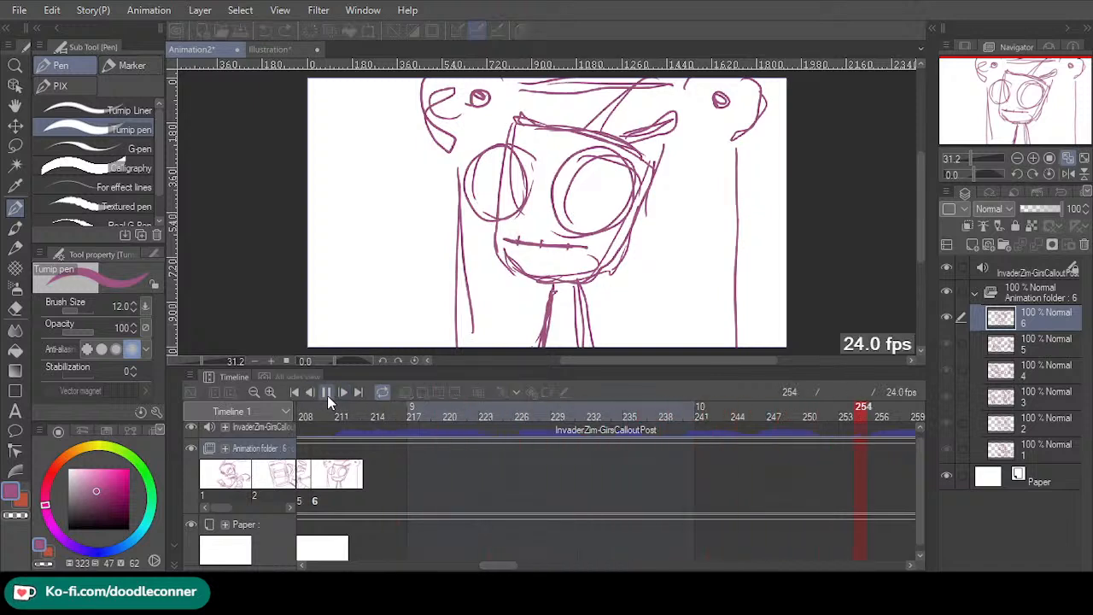
click(327, 394)
- Paste a copy of the close-up cel and assign it at frame 225
drag(537, 566, 498, 567)
click(499, 410)
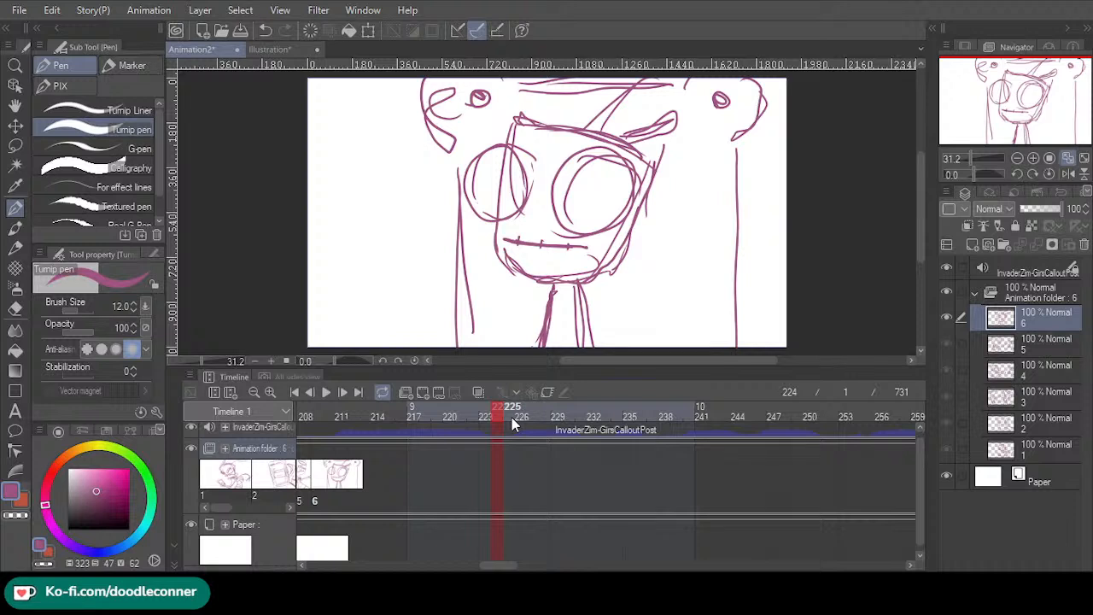
key(ctrl+v)
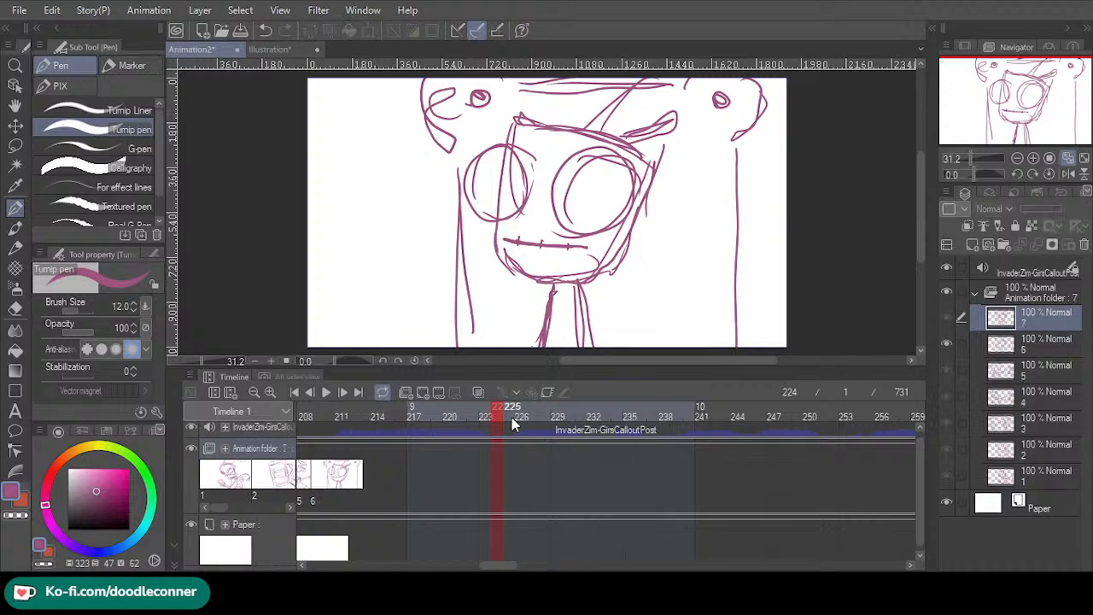
click(510, 481)
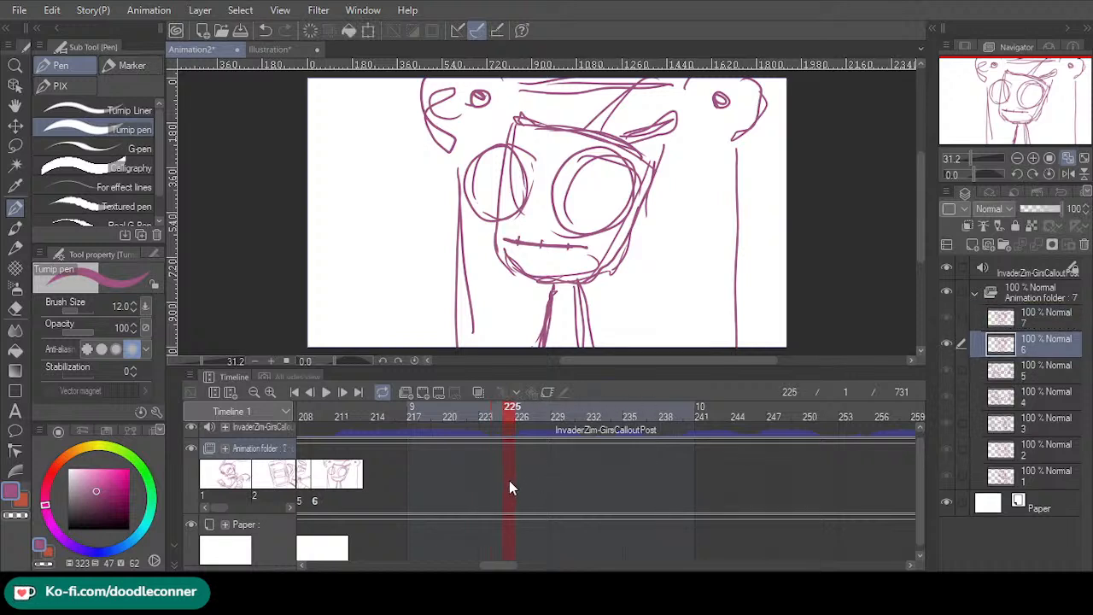
click(510, 481)
click(538, 359)
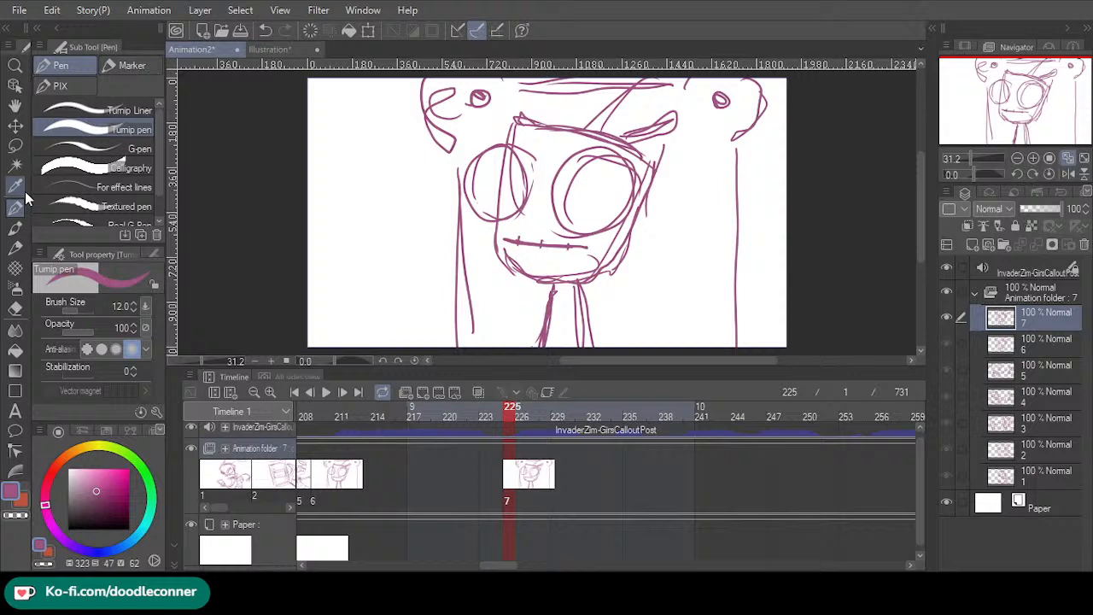
- Delete the stitched mouth using a Lasso selection and draw a wide open grin with a scribbled far corner using the Turnip pen
click(14, 146)
mouse_move(505, 229)
mouse_down()
mouse_move(595, 233)
mouse_move(593, 253)
mouse_move(539, 257)
mouse_up()
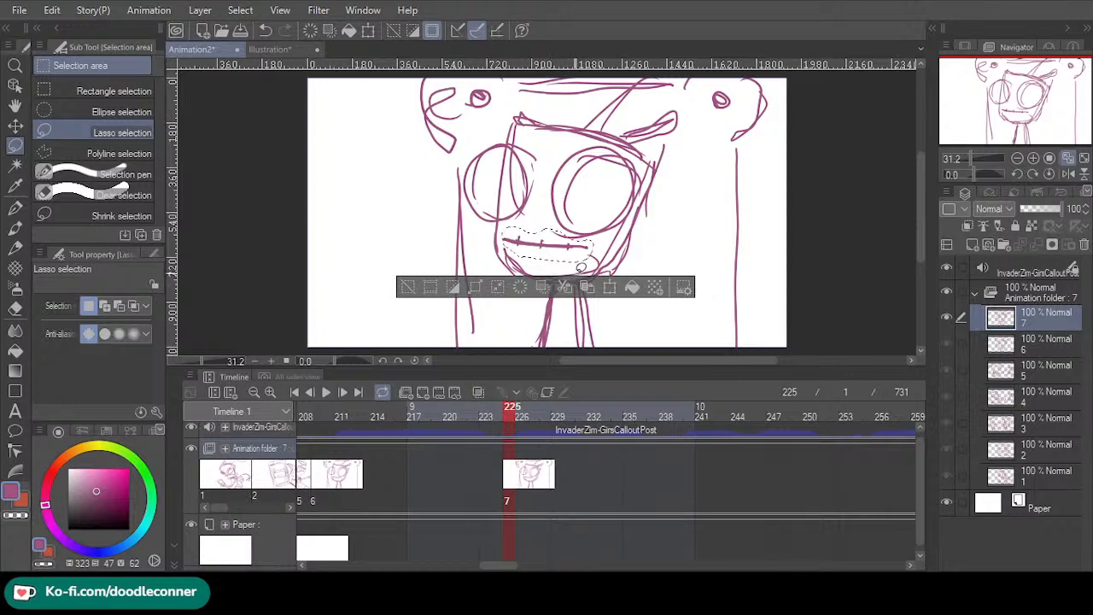
click(520, 288)
click(409, 287)
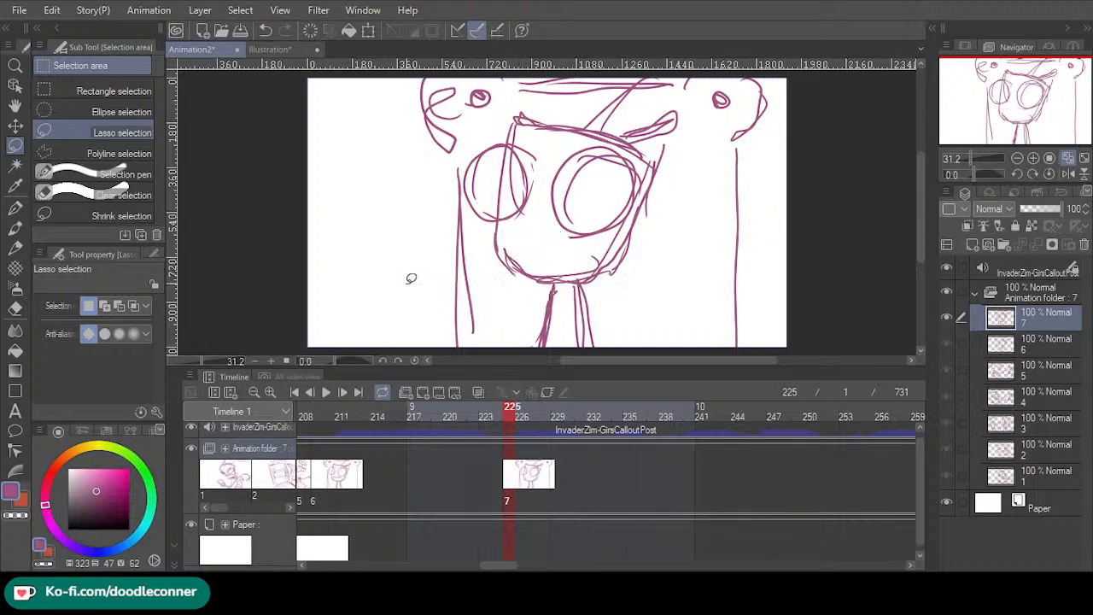
click(15, 207)
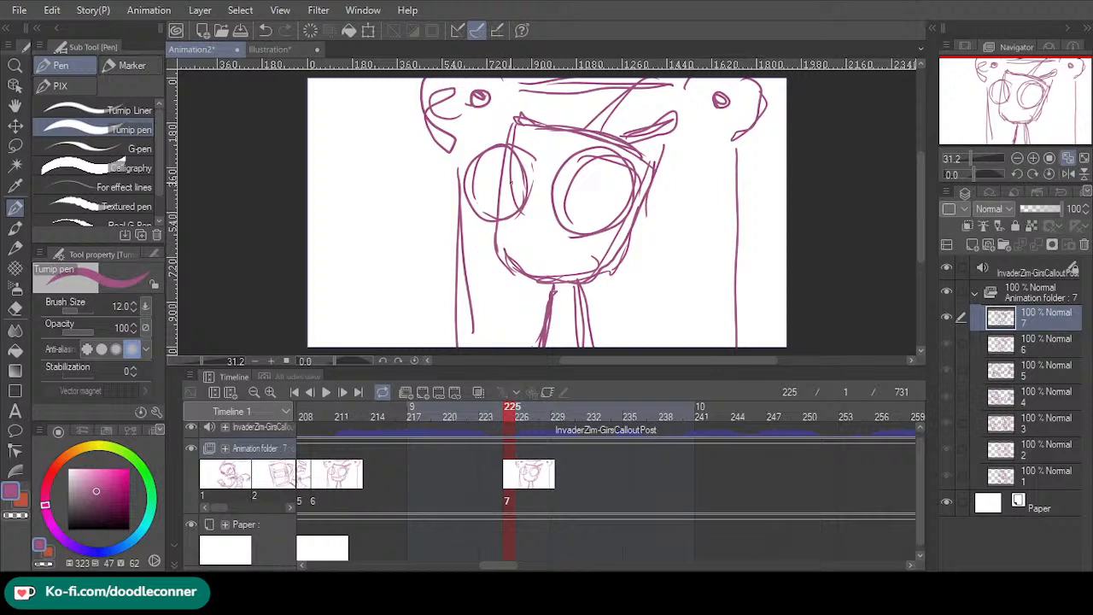
mouse_move(509, 235)
mouse_down()
mouse_move(593, 235)
mouse_move(590, 253)
mouse_move(515, 254)
mouse_move(508, 236)
mouse_move(604, 240)
mouse_move(586, 255)
mouse_move(512, 250)
mouse_move(513, 231)
mouse_move(600, 231)
mouse_move(602, 246)
mouse_move(518, 249)
mouse_move(525, 232)
mouse_move(571, 246)
mouse_move(602, 239)
mouse_move(576, 249)
mouse_up()
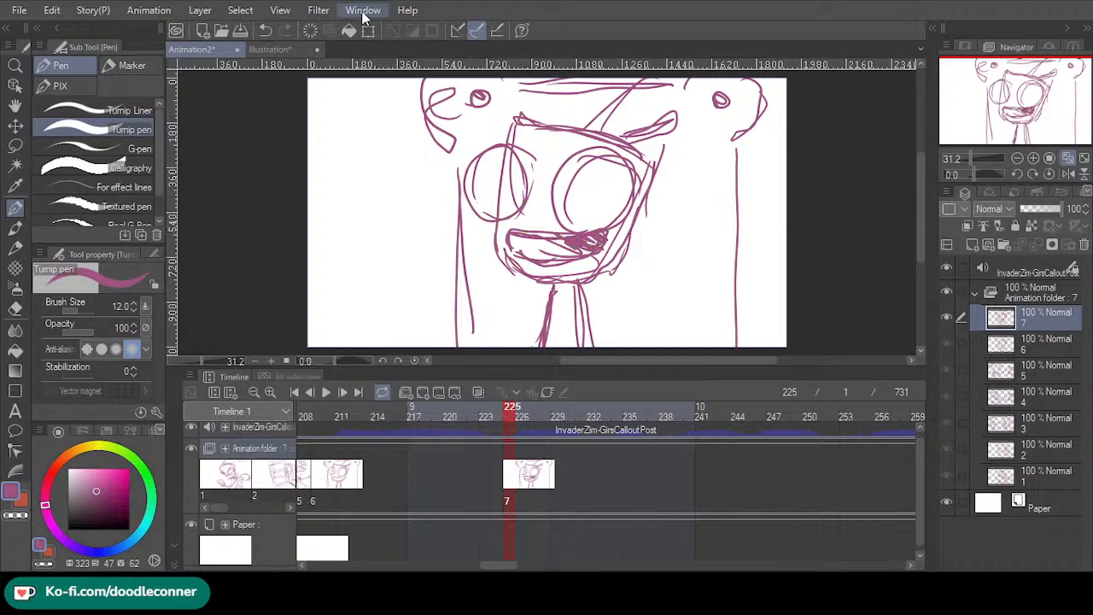
- Enlarge the whole drawing on the grinning cel with Scale/Rotate and reposition it so the face fills more of the frame
key(ctrl+t)
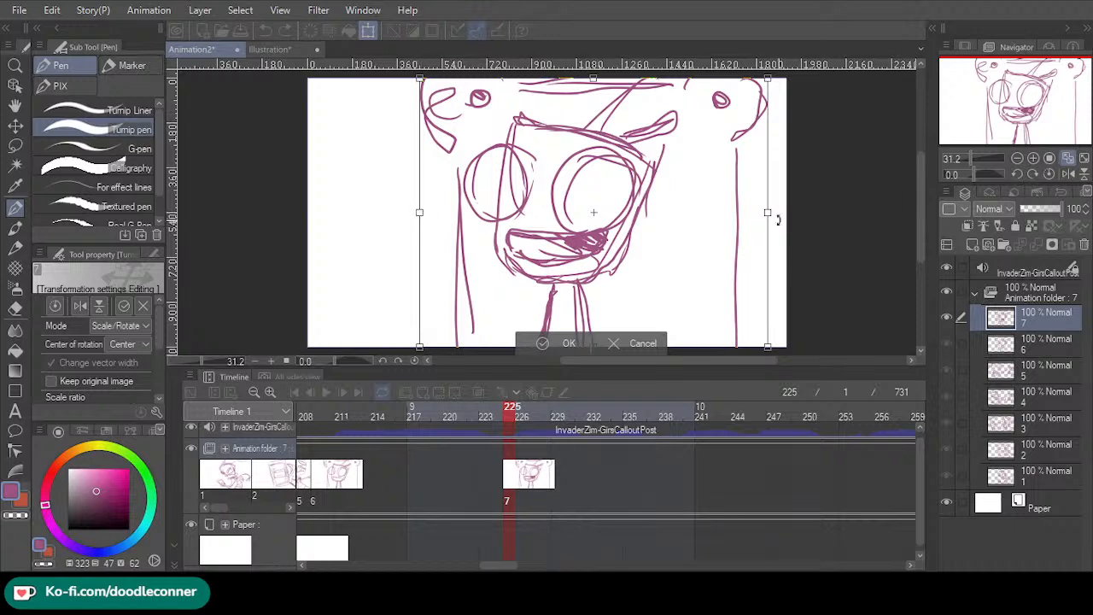
drag(768, 212, 852, 213)
mouse_move(630, 202)
mouse_down()
mouse_move(603, 202)
mouse_move(576, 232)
mouse_up()
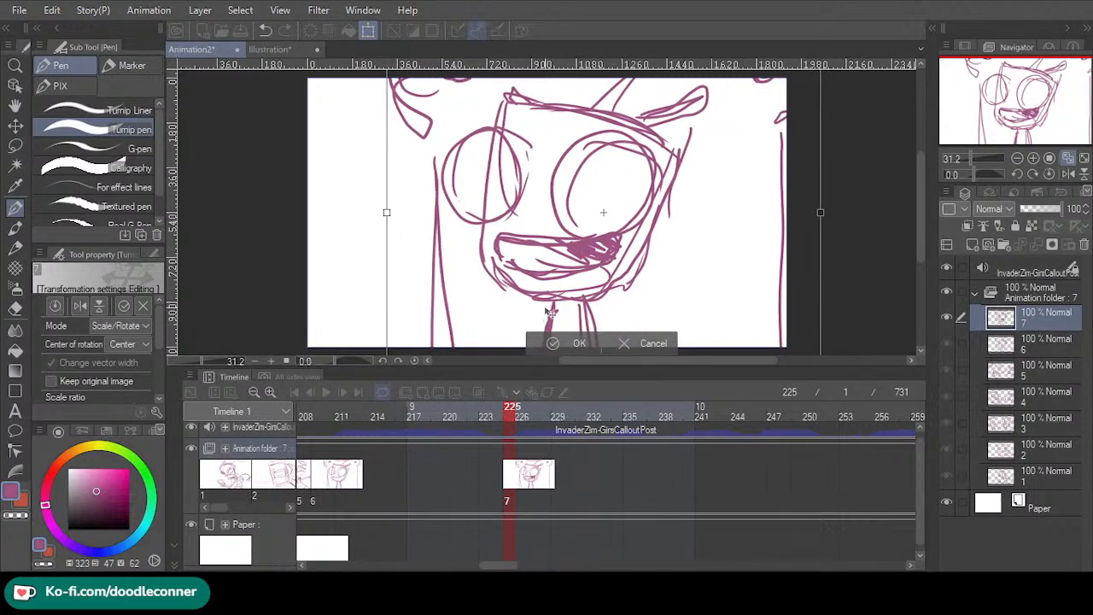
click(553, 343)
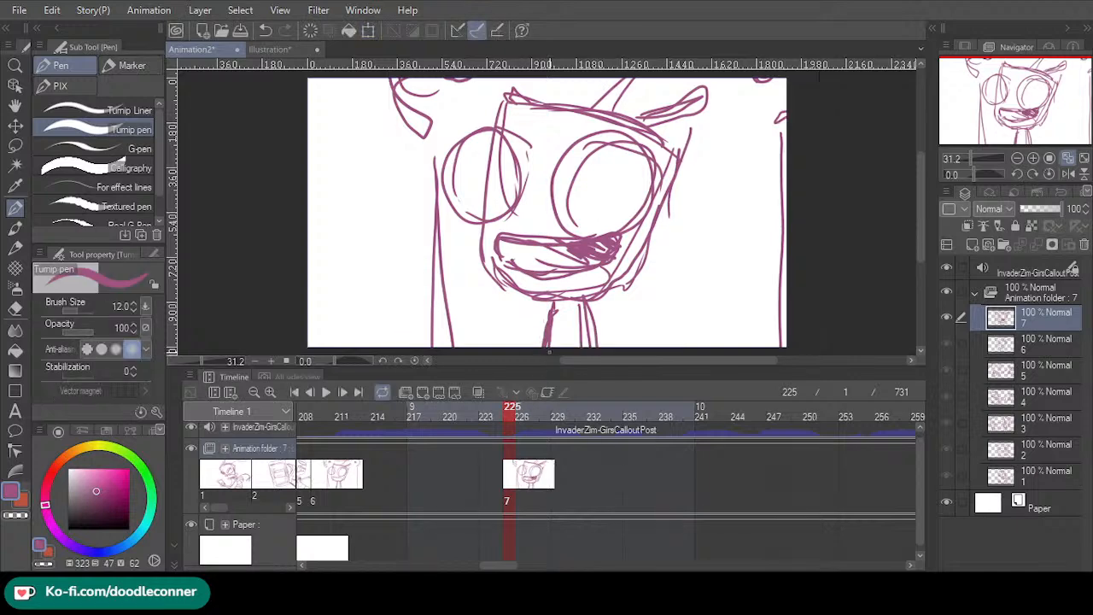
- Play back the grinning close-up and scrub the timeline around frames 255 to 275 to locate the next cut in the audio
mouse_move(516, 416)
mouse_down()
mouse_move(473, 422)
mouse_move(530, 424)
mouse_move(373, 431)
mouse_move(520, 431)
mouse_move(209, 461)
mouse_move(332, 393)
mouse_up()
click(327, 392)
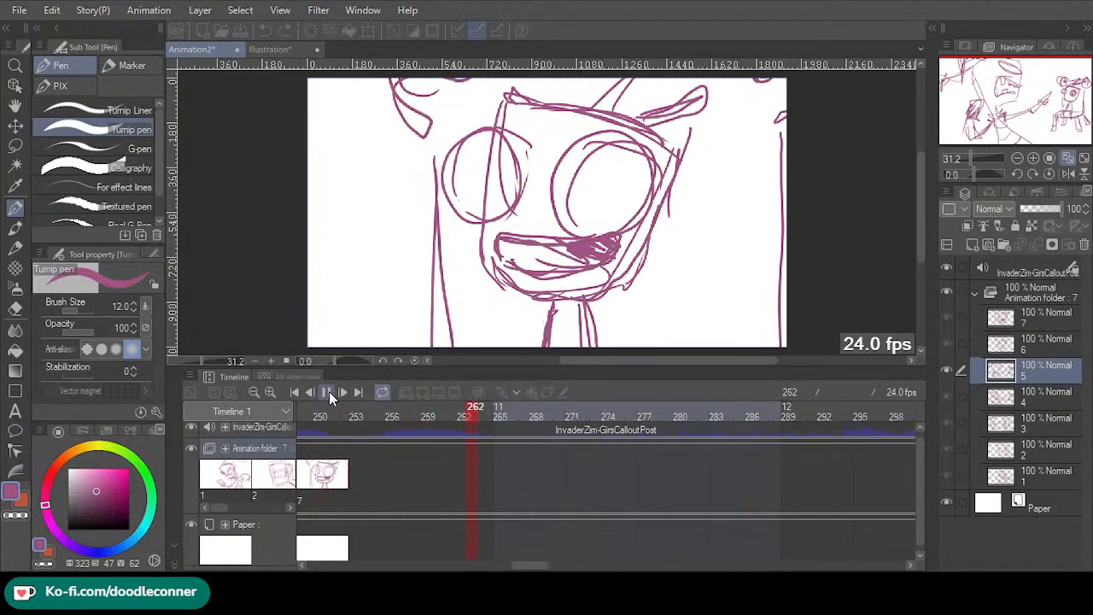
click(329, 392)
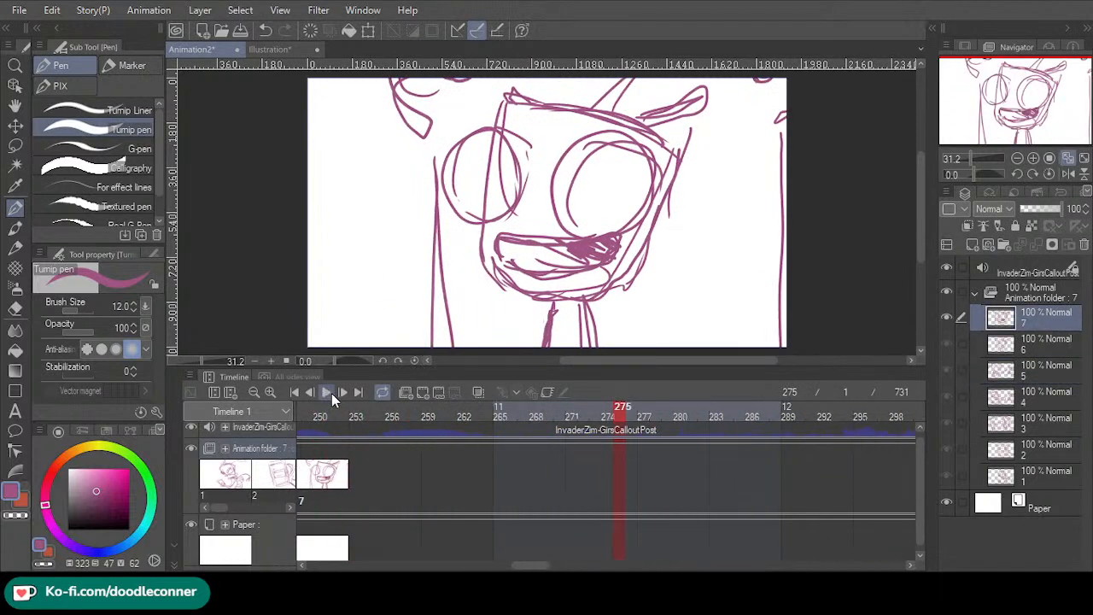
click(501, 415)
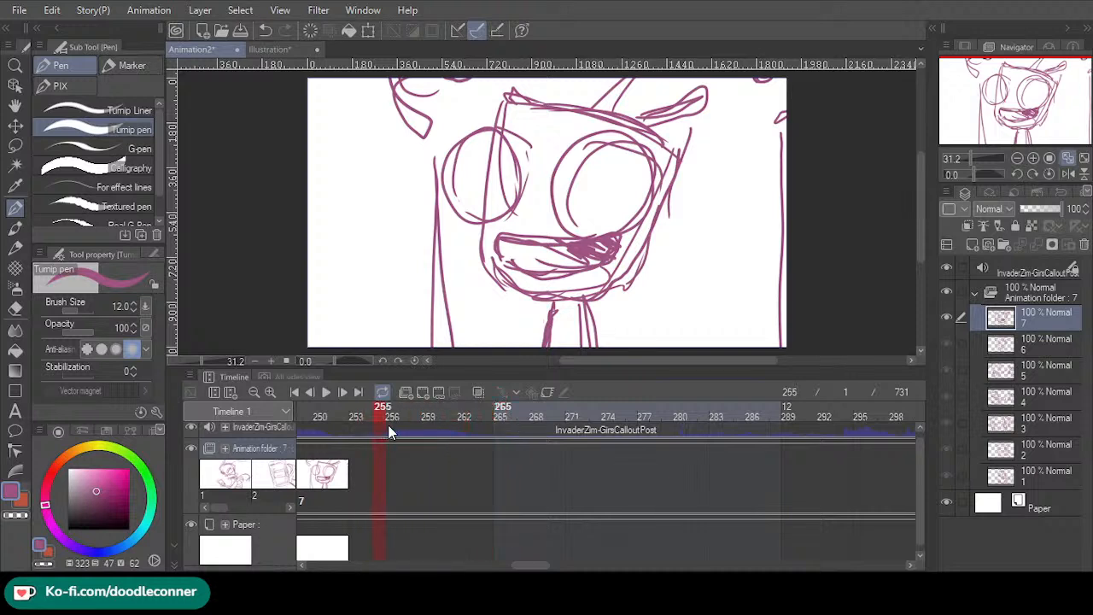
drag(436, 423, 508, 419)
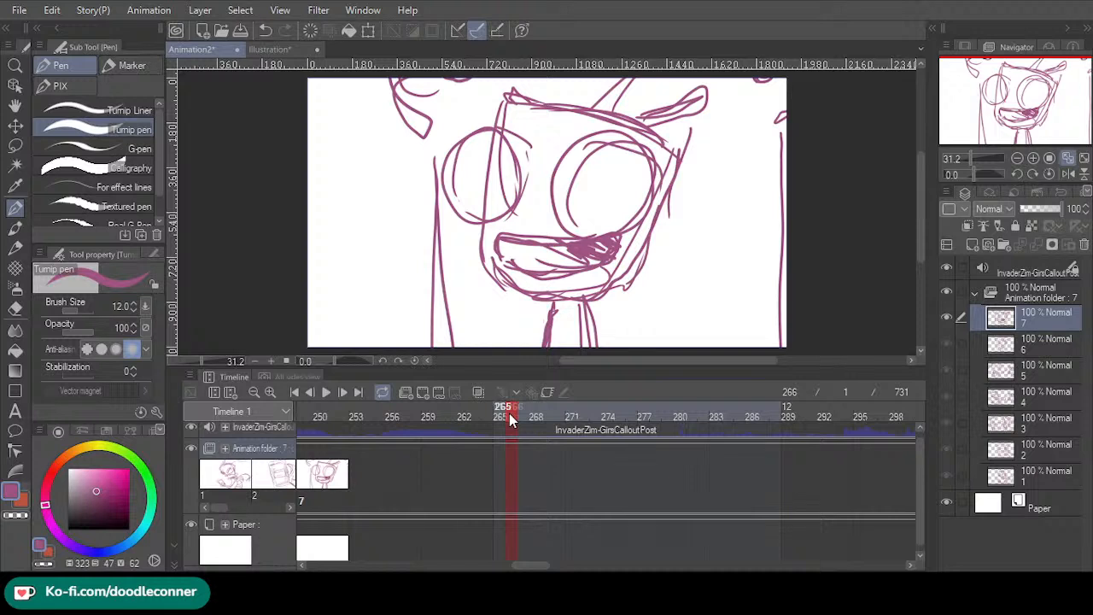
- Paste a copy of the grinning close-up cel and assign it at frame 266
click(408, 390)
key(ctrl+z)
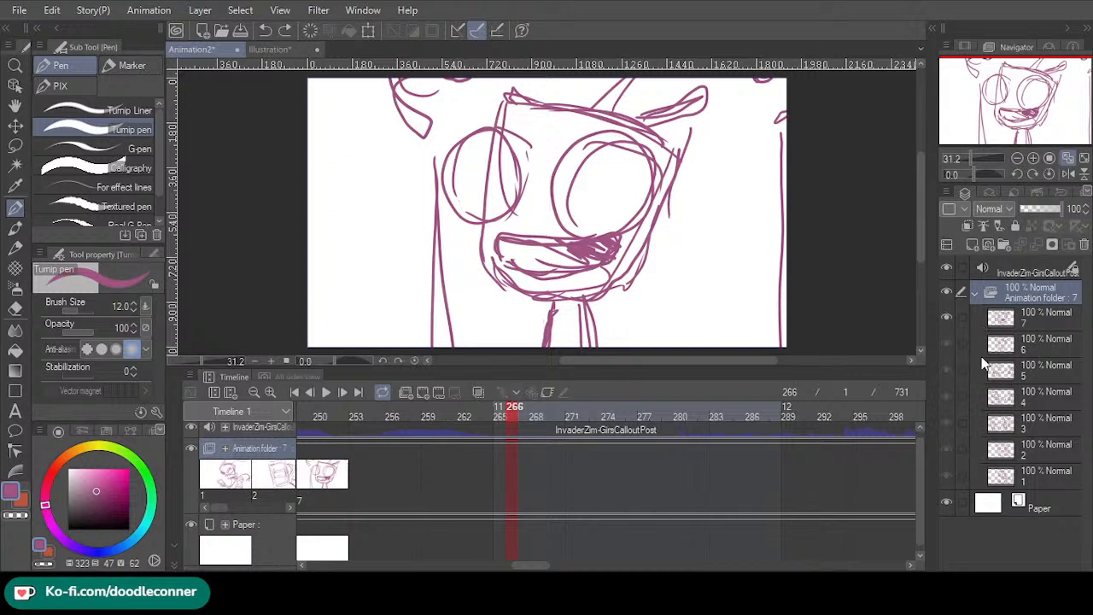
click(1048, 317)
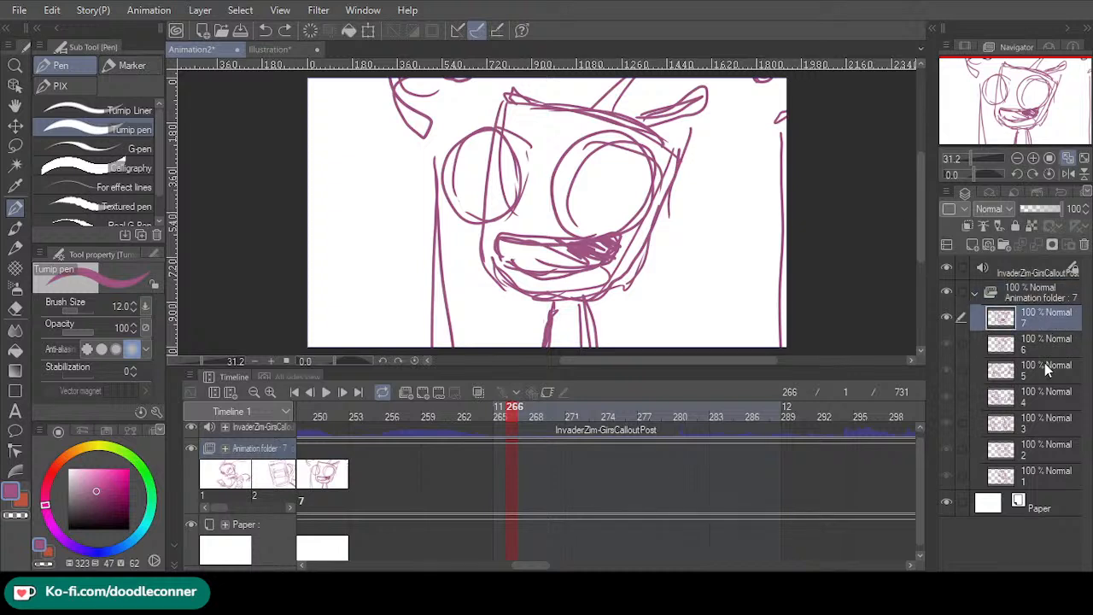
key(ctrl+shift+n)
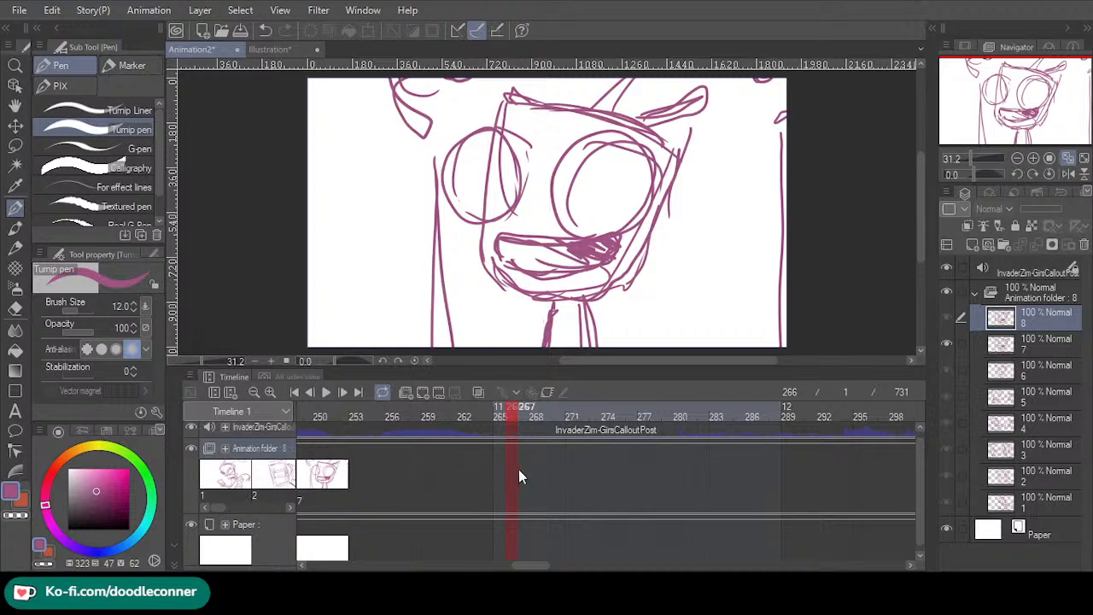
key(alt+bracketleft)
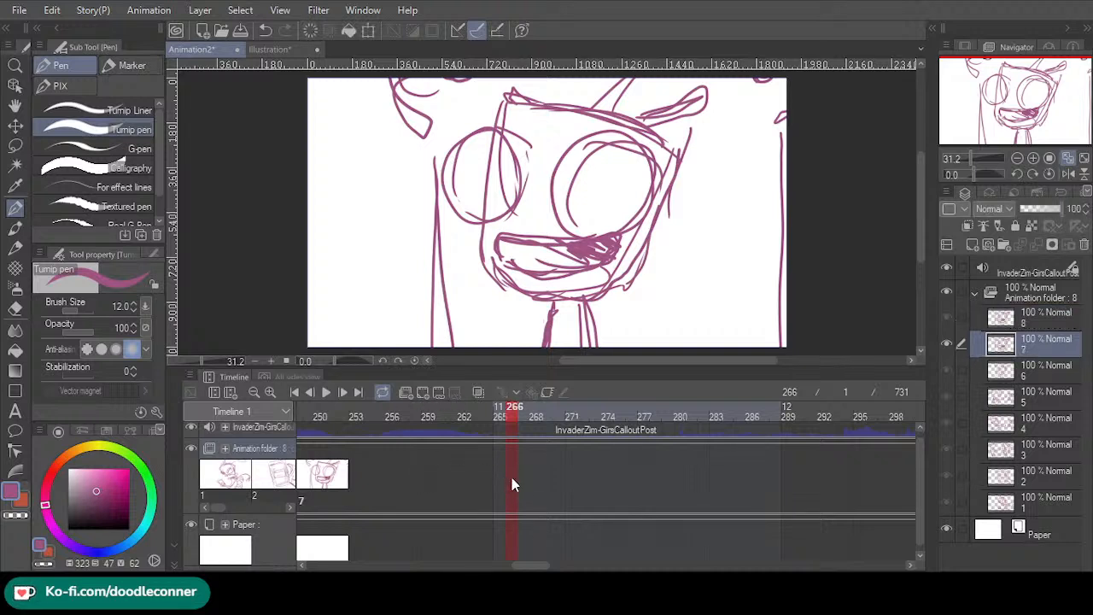
key(alt+bracketright)
click(527, 248)
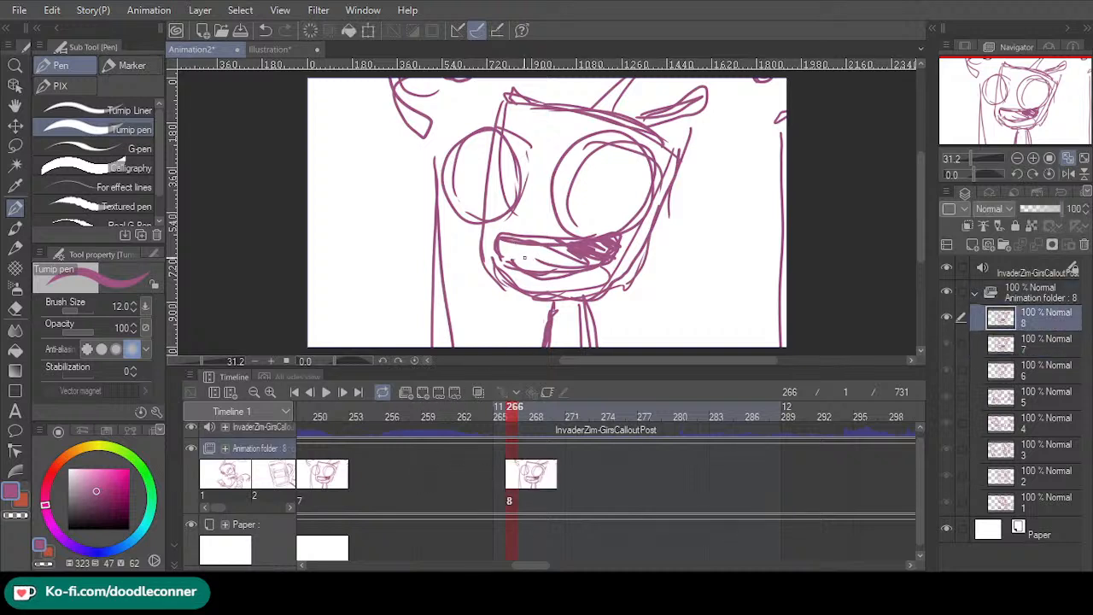
- Delete the foreground grinning character from the copied cel using a Lasso selection, keeping the background figure's outlines
click(14, 146)
mouse_move(644, 334)
mouse_down()
mouse_move(506, 287)
mouse_move(441, 176)
mouse_move(436, 122)
mouse_move(497, 46)
mouse_move(615, 86)
mouse_move(729, 176)
mouse_move(709, 342)
mouse_move(674, 351)
mouse_move(658, 267)
mouse_up()
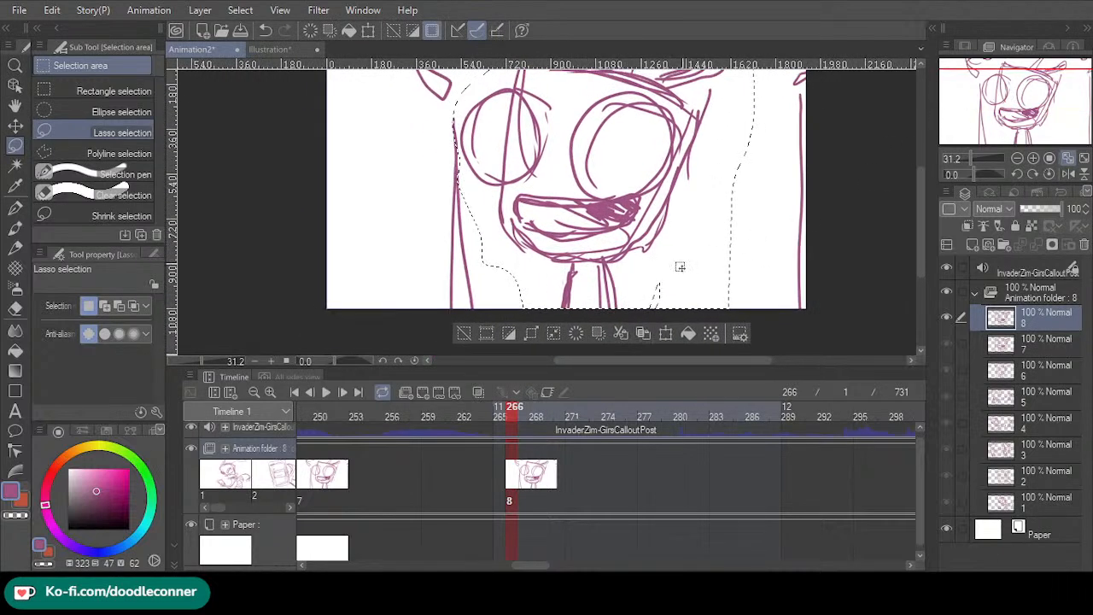
click(575, 333)
click(463, 333)
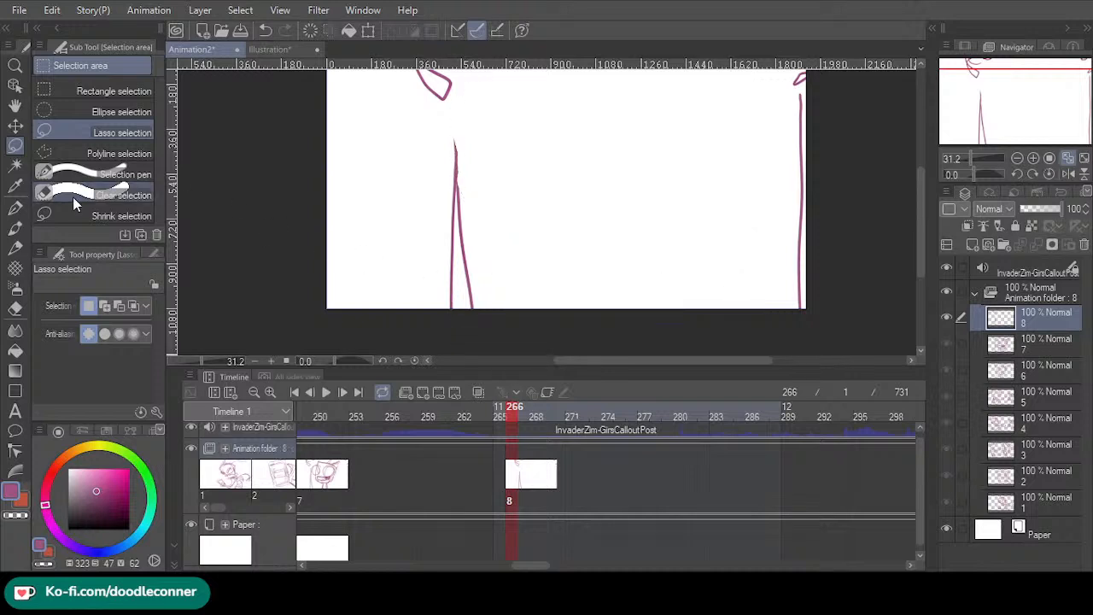
- Draw a long pointed arm sweep with jagged strokes reaching in from the canvas's left edge using the Turnip pen
click(15, 207)
drag(452, 102, 468, 142)
drag(1042, 117, 1040, 103)
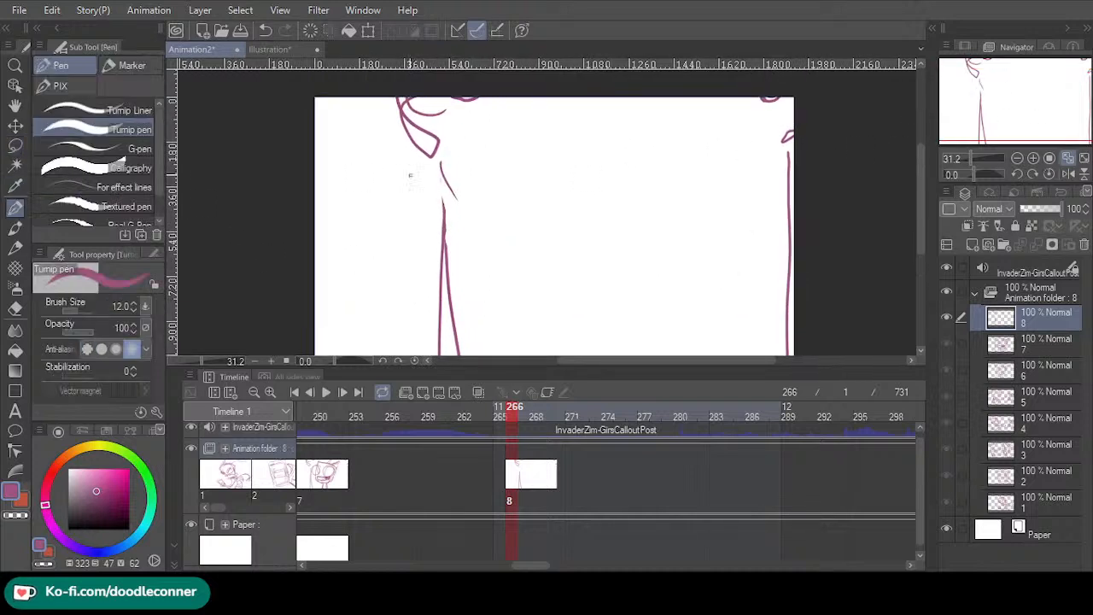
drag(313, 210, 581, 181)
drag(362, 267, 314, 297)
mouse_move(401, 305)
mouse_down()
mouse_move(314, 329)
mouse_move(314, 343)
mouse_up()
mouse_move(353, 279)
mouse_down()
mouse_move(384, 269)
mouse_move(319, 287)
mouse_up()
- Add short diagonal motion strokes in the empty area where the deleted character stood
drag(1013, 96, 1016, 101)
drag(629, 195, 569, 247)
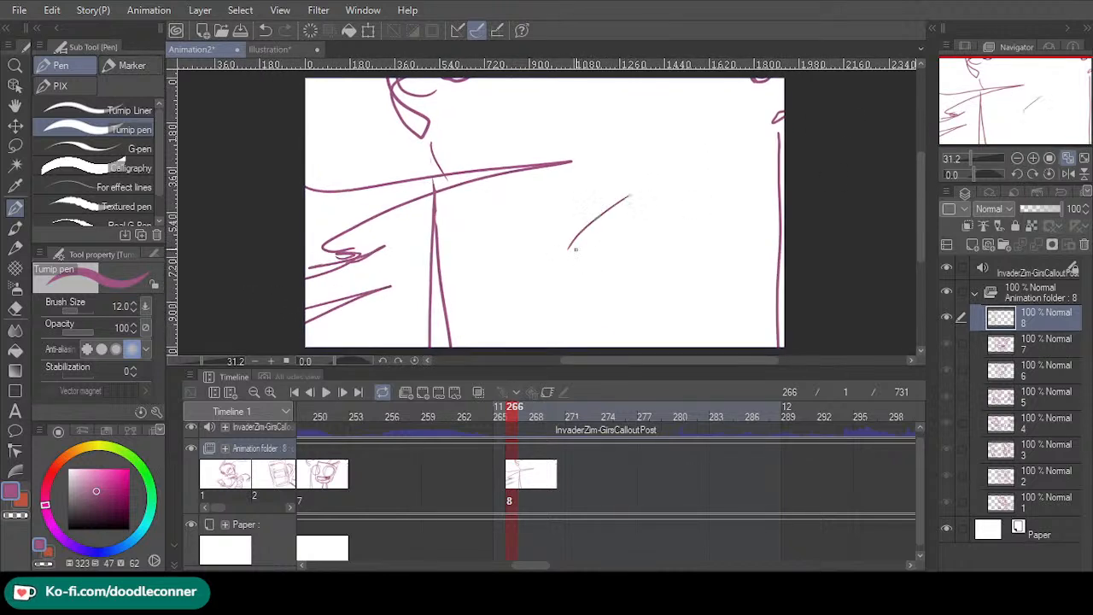
mouse_move(601, 215)
mouse_down()
mouse_move(570, 270)
mouse_move(669, 203)
mouse_up()
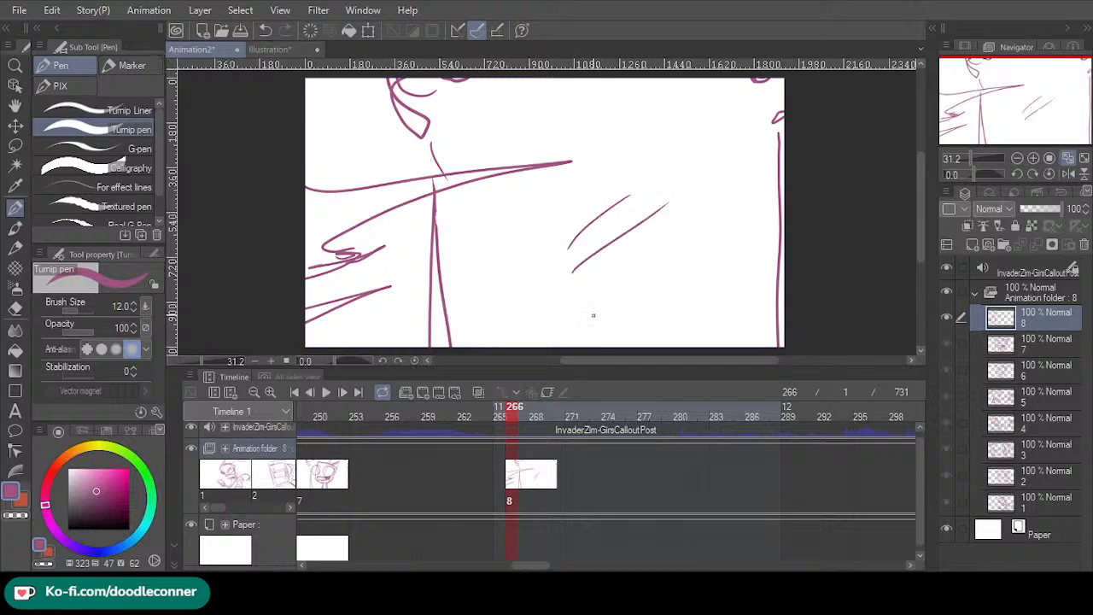
drag(596, 284, 630, 269)
- Move the arm-sweep cel earlier to frame 260 and play back from frame 209 to check its timing
drag(512, 412, 278, 435)
drag(515, 503, 458, 483)
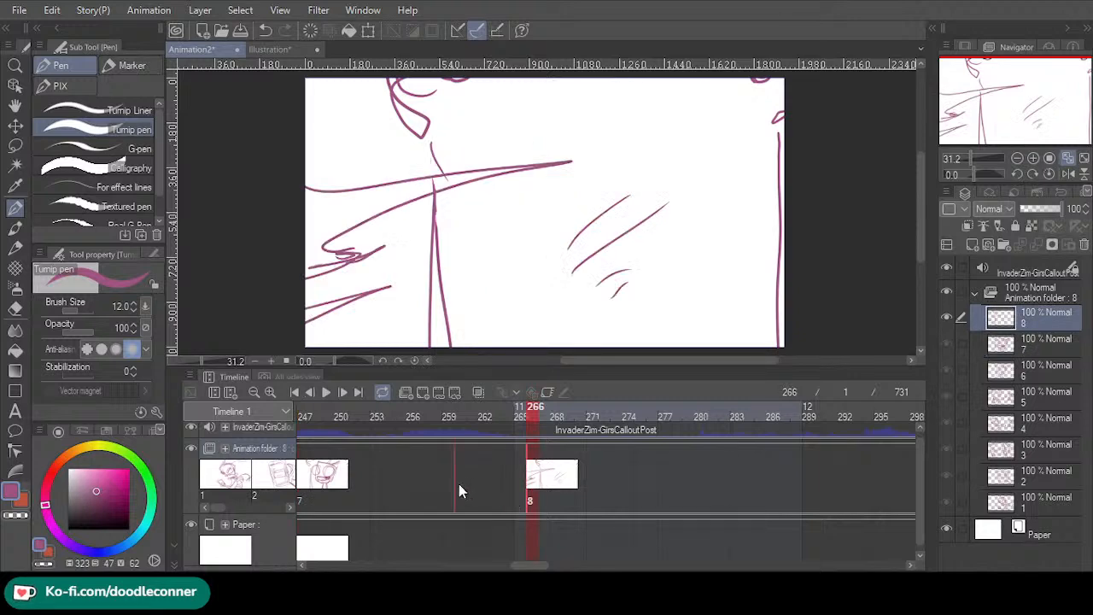
click(422, 418)
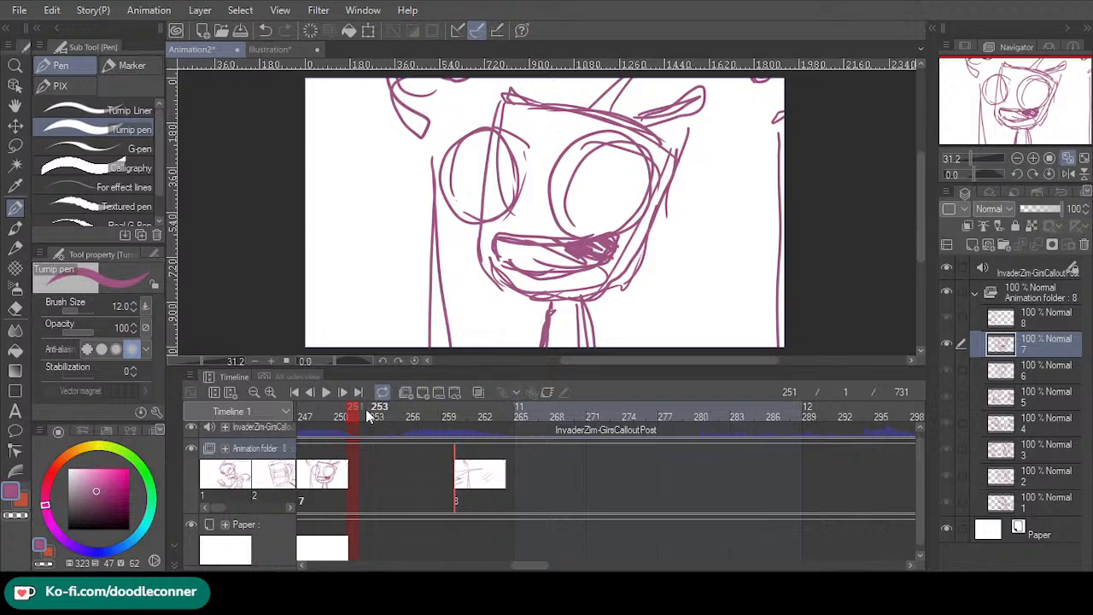
drag(344, 412, 223, 424)
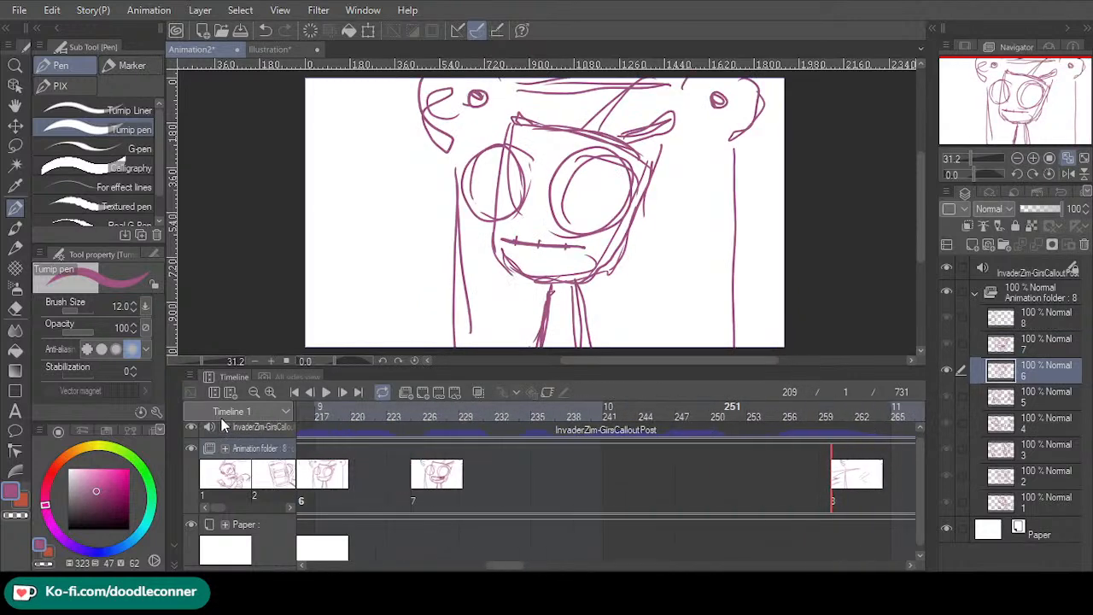
click(327, 392)
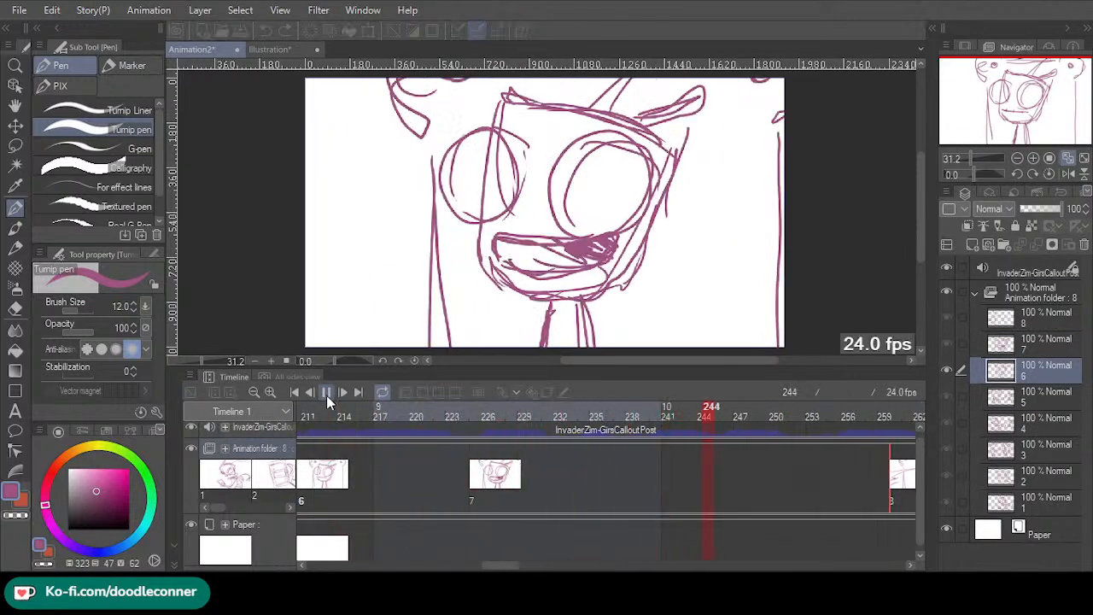
click(327, 396)
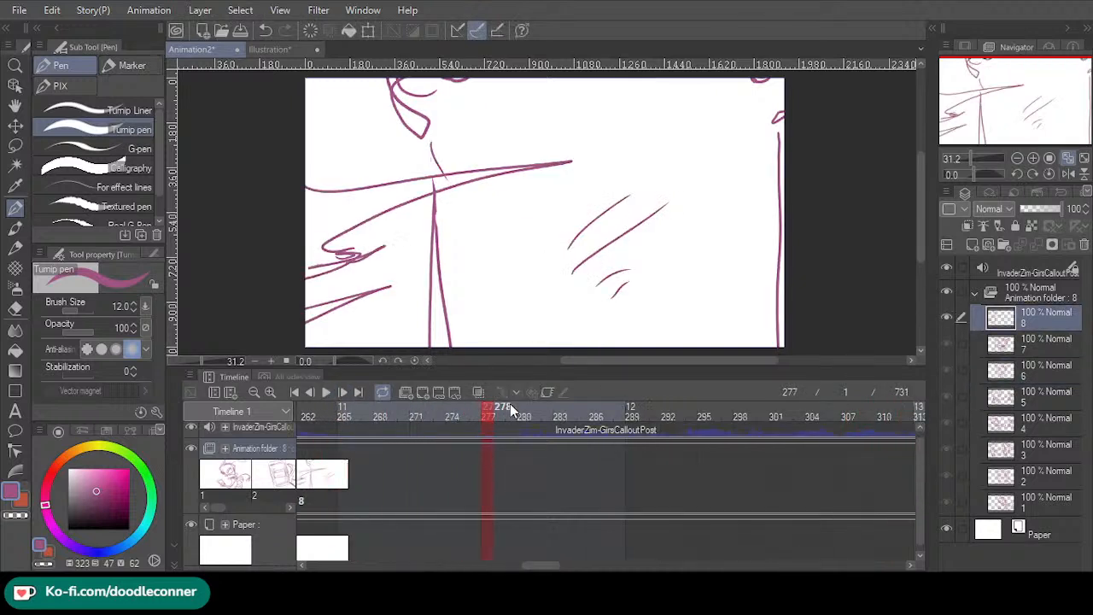
- Add a new blank animation cel at frame 276 for the next shot
click(468, 416)
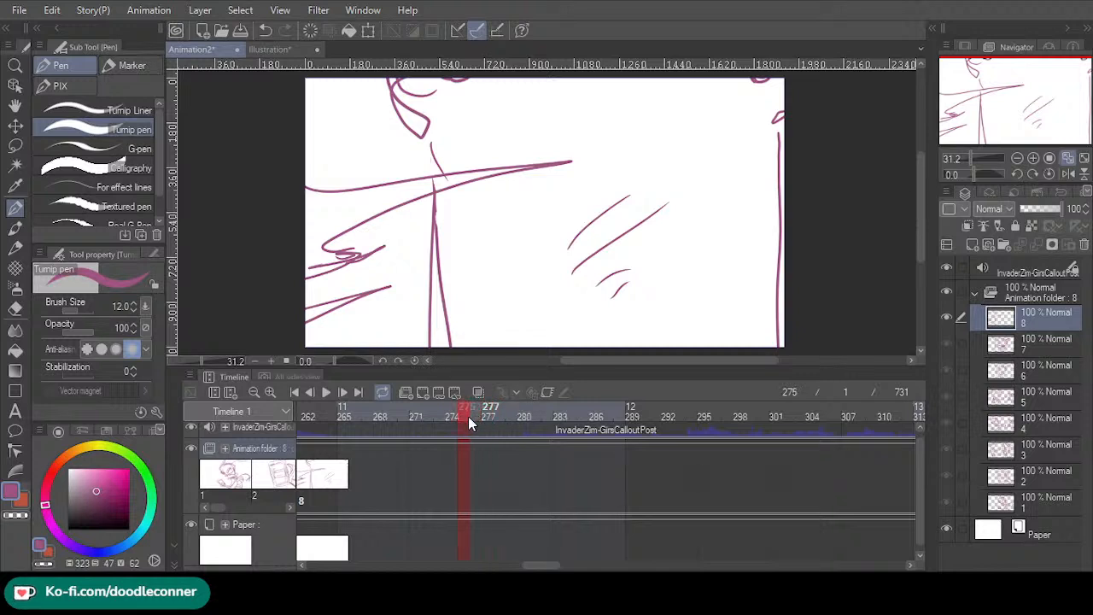
click(422, 392)
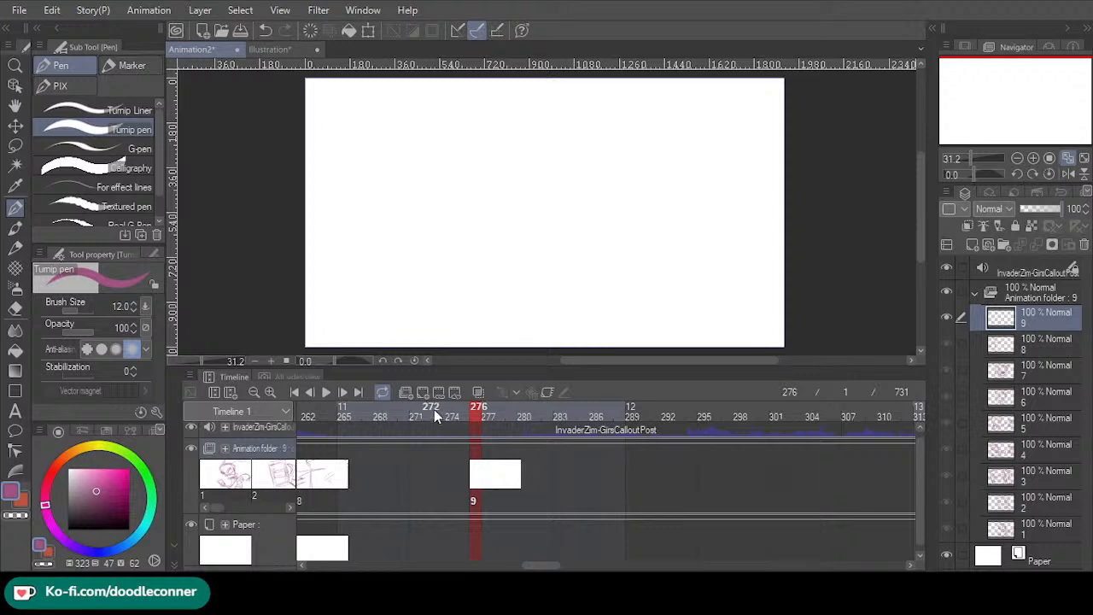
click(525, 416)
click(477, 416)
- Sketch an open laptop with a tilted screen and flat keyboard base on the left half of the blank cel
drag(373, 239, 496, 208)
key(ctrl+z)
mouse_move(365, 166)
mouse_down()
mouse_move(386, 231)
mouse_move(463, 154)
mouse_move(477, 222)
mouse_up()
mouse_move(435, 226)
mouse_down()
mouse_move(399, 234)
mouse_move(483, 208)
mouse_move(529, 220)
mouse_move(475, 264)
mouse_move(382, 247)
mouse_move(468, 270)
mouse_up()
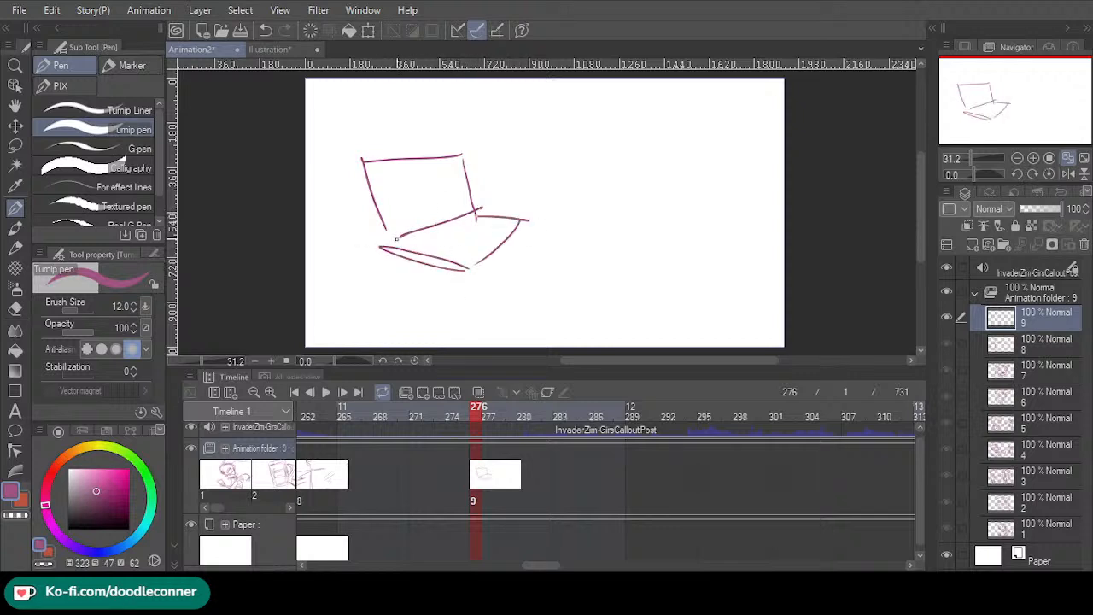
mouse_move(398, 239)
mouse_down()
mouse_move(487, 209)
mouse_move(417, 250)
mouse_move(419, 231)
mouse_move(441, 222)
mouse_up()
key(ctrl+z)
key(ctrl+z)
drag(459, 163, 474, 208)
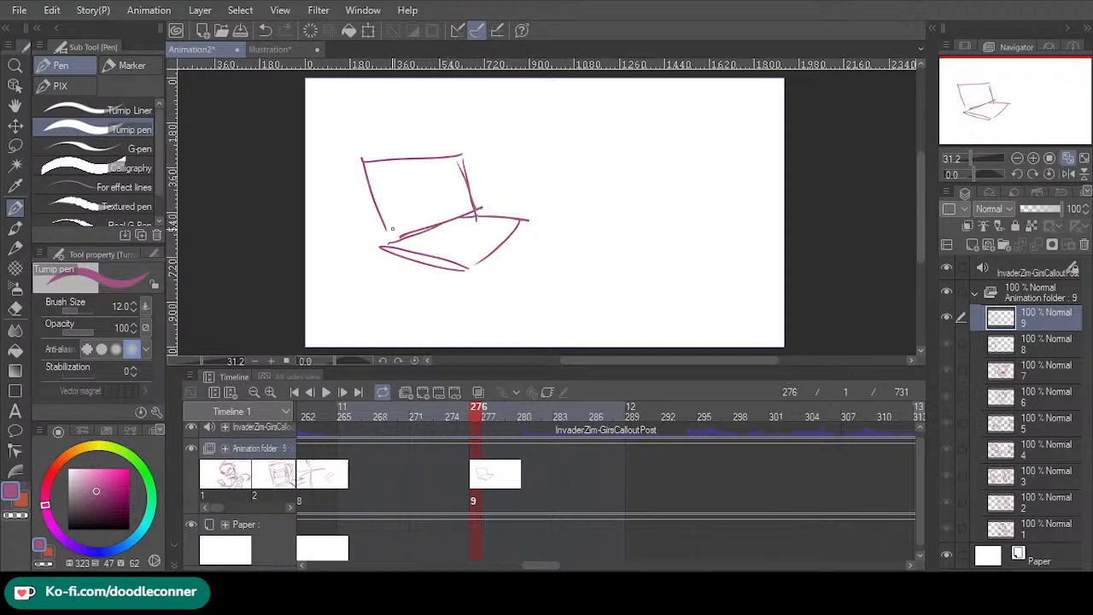
drag(375, 218, 388, 245)
drag(367, 175, 378, 220)
mouse_move(470, 280)
mouse_down()
mouse_move(420, 316)
mouse_move(568, 209)
mouse_up()
drag(452, 301, 412, 338)
key(ctrl+z)
key(ctrl+z)
key(ctrl+z)
- Draw the desk around the laptop with a thick curved front edge, a rounded corner and a back edge running to the left
mouse_move(566, 209)
mouse_down()
mouse_move(463, 346)
mouse_move(573, 196)
mouse_move(548, 257)
mouse_move(465, 347)
mouse_up()
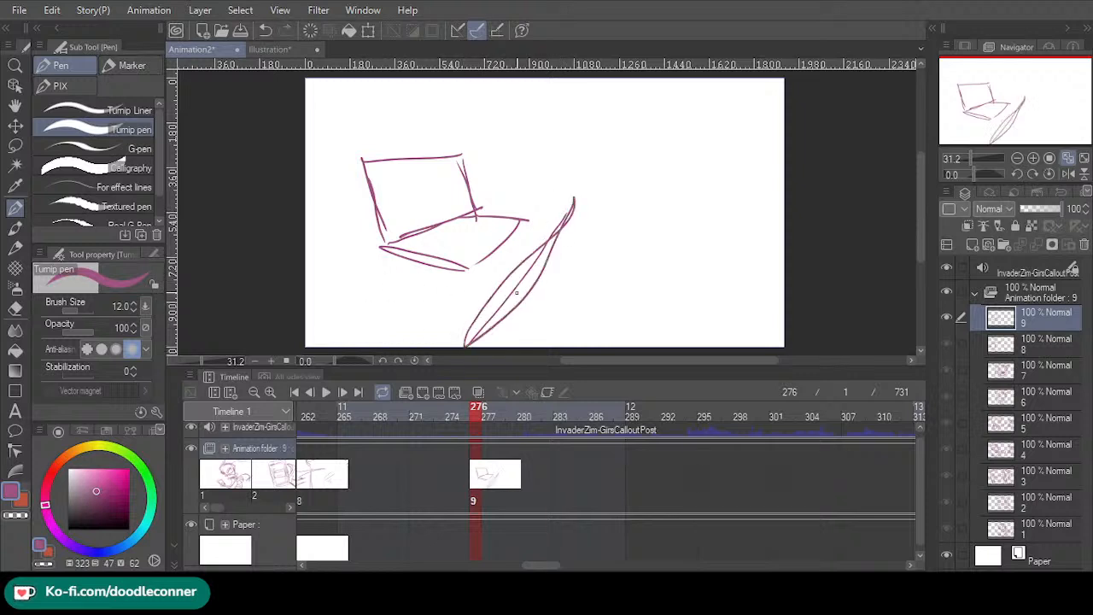
drag(516, 293, 436, 346)
mouse_move(568, 185)
mouse_down()
mouse_move(494, 181)
mouse_move(593, 185)
mouse_up()
mouse_move(519, 183)
mouse_down()
mouse_move(469, 184)
mouse_move(567, 201)
mouse_move(560, 186)
mouse_move(504, 188)
mouse_up()
key(ctrl+z)
key(ctrl+z)
key(ctrl+z)
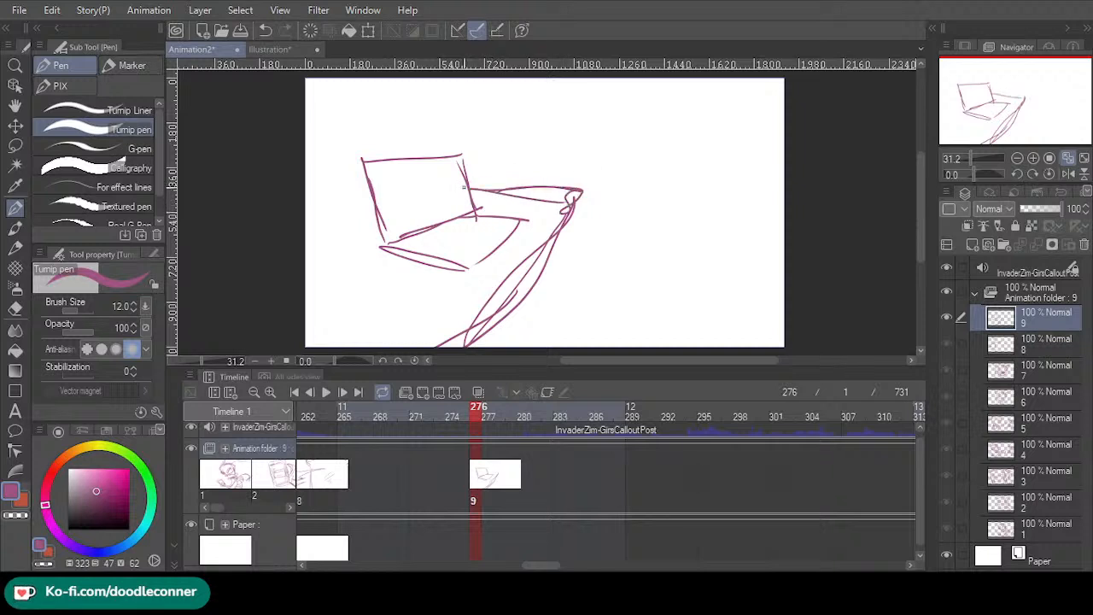
mouse_move(367, 200)
mouse_down()
mouse_move(308, 241)
mouse_move(298, 228)
mouse_move(333, 213)
mouse_move(306, 227)
mouse_up()
- Sketch vertical wall lines behind the laptop and rough background lines at the desk's left end
mouse_move(487, 160)
mouse_down()
mouse_move(487, 75)
mouse_move(489, 180)
mouse_move(507, 82)
mouse_up()
key(ctrl+z)
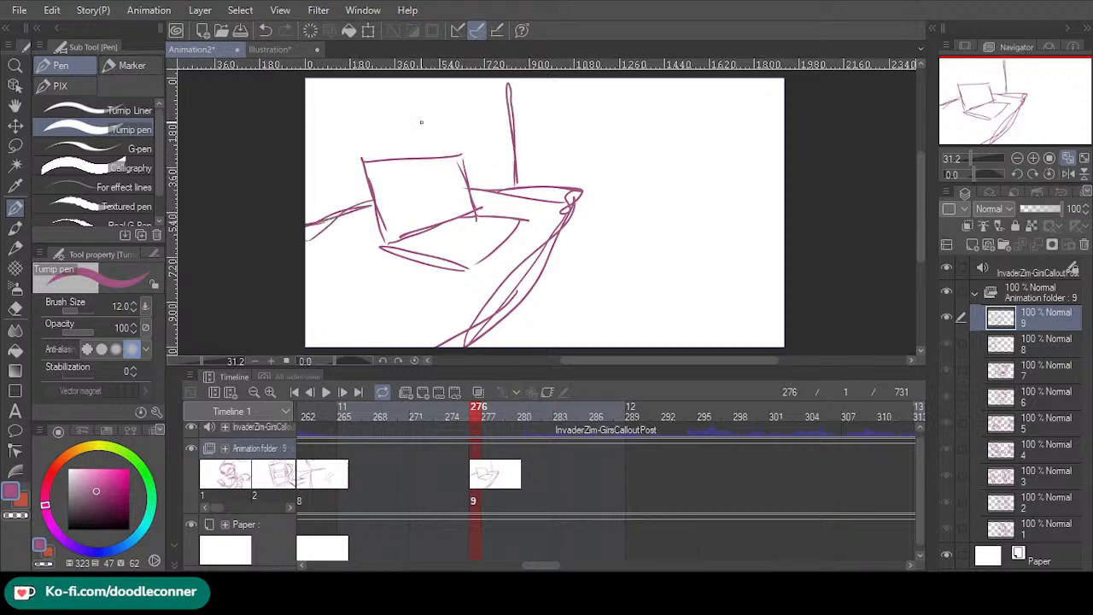
mouse_move(427, 86)
mouse_down()
mouse_move(429, 131)
mouse_move(354, 161)
mouse_up()
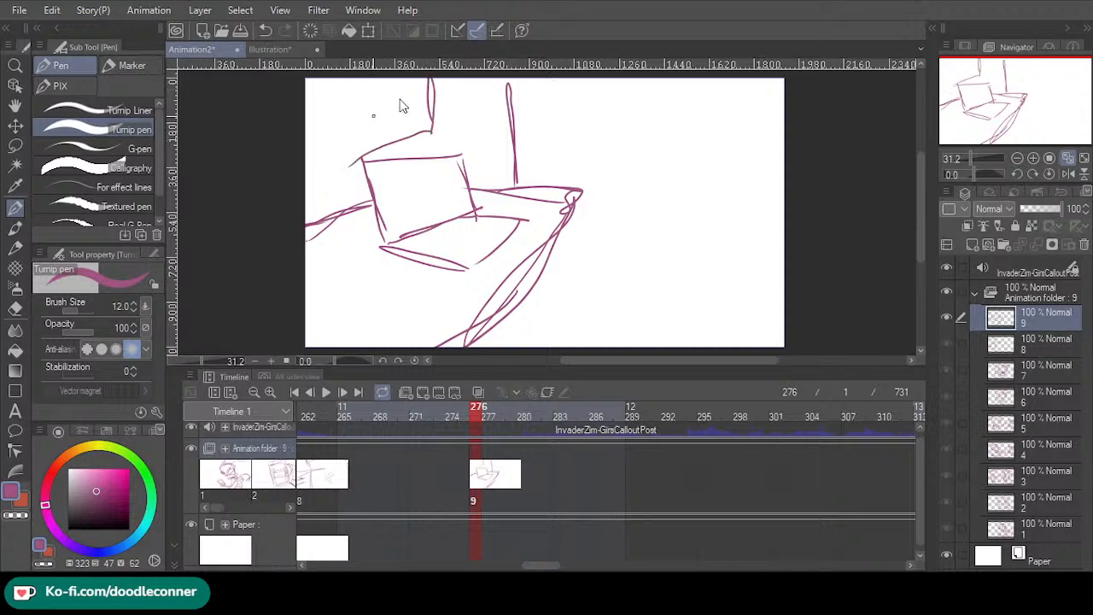
key(ctrl+z)
key(ctrl+z)
drag(430, 83, 440, 154)
mouse_move(366, 187)
mouse_down()
mouse_move(309, 199)
mouse_move(308, 143)
mouse_up()
- Draw a character behind the laptop with a round head, ears, dotted eyes, a smile and sloping body lines
mouse_move(345, 99)
mouse_down()
mouse_move(401, 111)
mouse_move(336, 134)
mouse_move(361, 87)
mouse_move(394, 118)
mouse_move(411, 88)
mouse_move(396, 126)
mouse_up()
drag(311, 138, 333, 147)
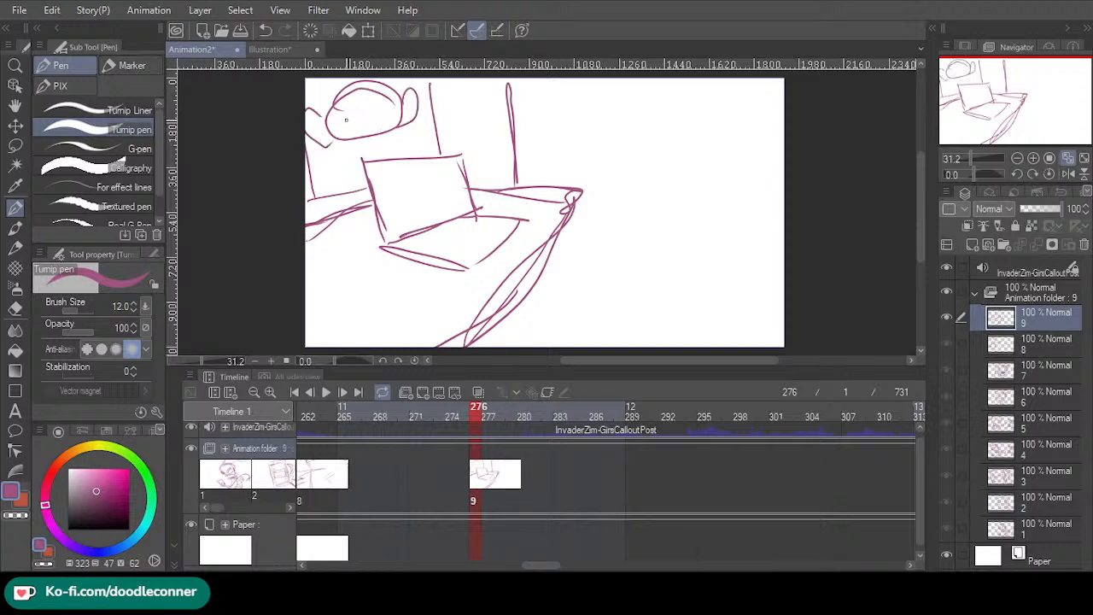
mouse_move(350, 105)
mouse_down()
mouse_move(343, 121)
mouse_move(394, 104)
mouse_move(389, 125)
mouse_up()
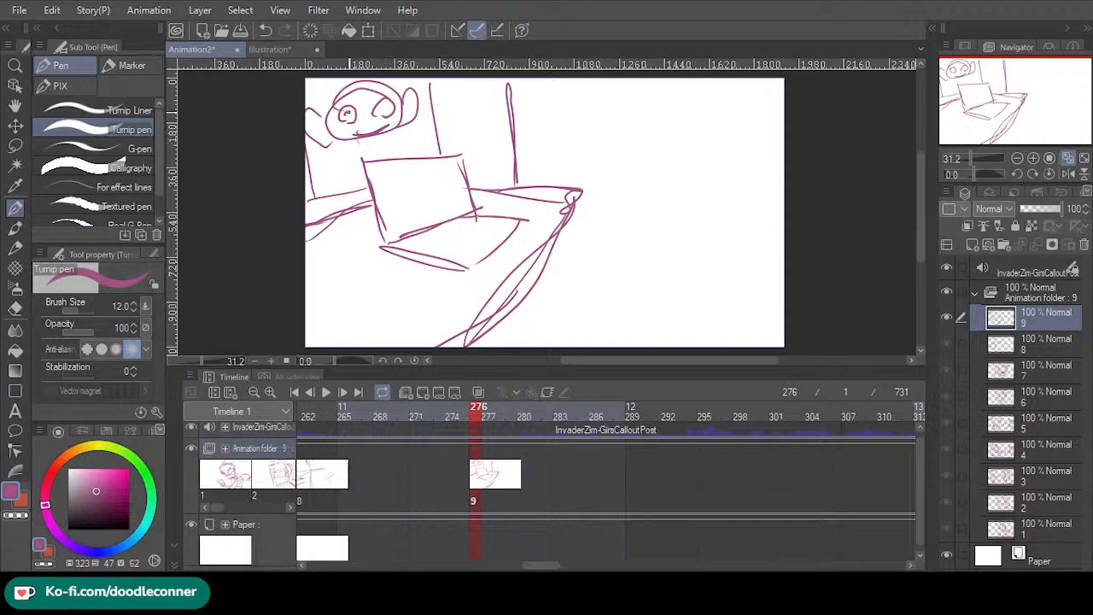
drag(384, 106, 386, 110)
drag(357, 148, 332, 205)
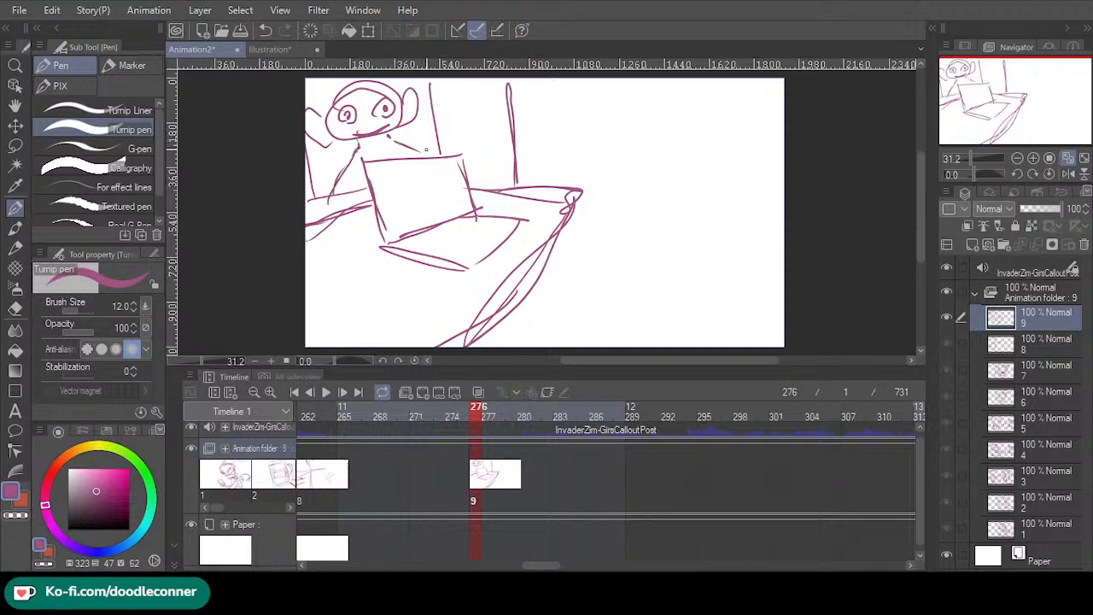
drag(423, 150, 417, 83)
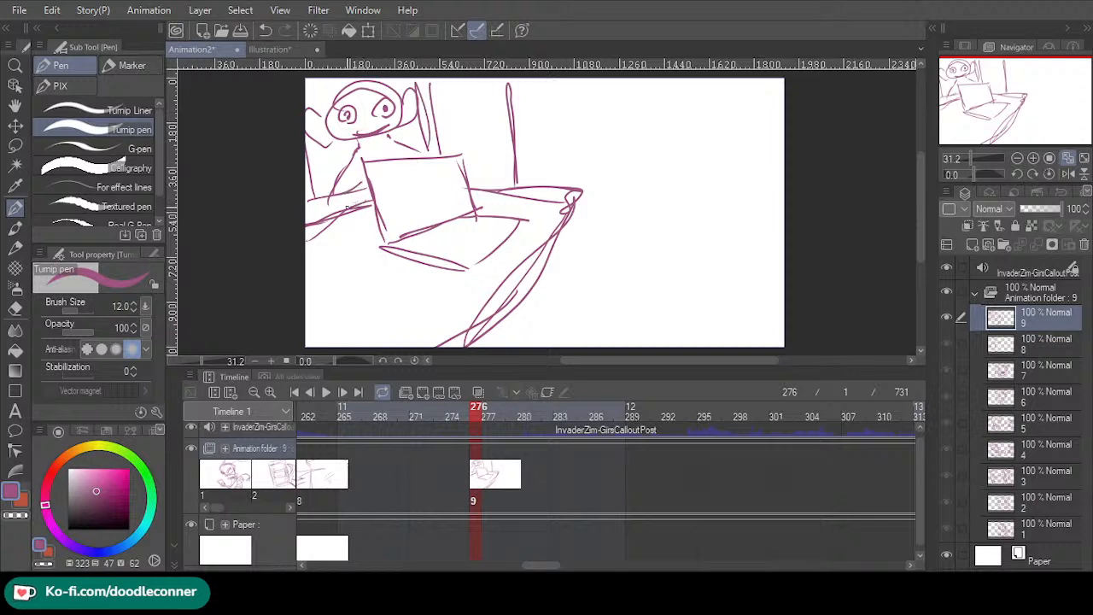
drag(348, 207, 307, 214)
- Sketch a tall doorway with a top edge and floor lines in the background beside the desk
mouse_move(574, 225)
mouse_down()
mouse_move(608, 206)
mouse_move(593, 83)
mouse_up()
mouse_move(607, 95)
mouse_down()
mouse_move(709, 75)
mouse_move(721, 175)
mouse_up()
drag(726, 222, 784, 220)
mouse_move(784, 219)
mouse_down()
mouse_move(710, 214)
mouse_move(721, 213)
mouse_move(720, 79)
mouse_up()
drag(709, 83, 631, 88)
mouse_move(572, 223)
mouse_down()
mouse_move(626, 214)
mouse_move(626, 236)
mouse_move(694, 231)
mouse_up()
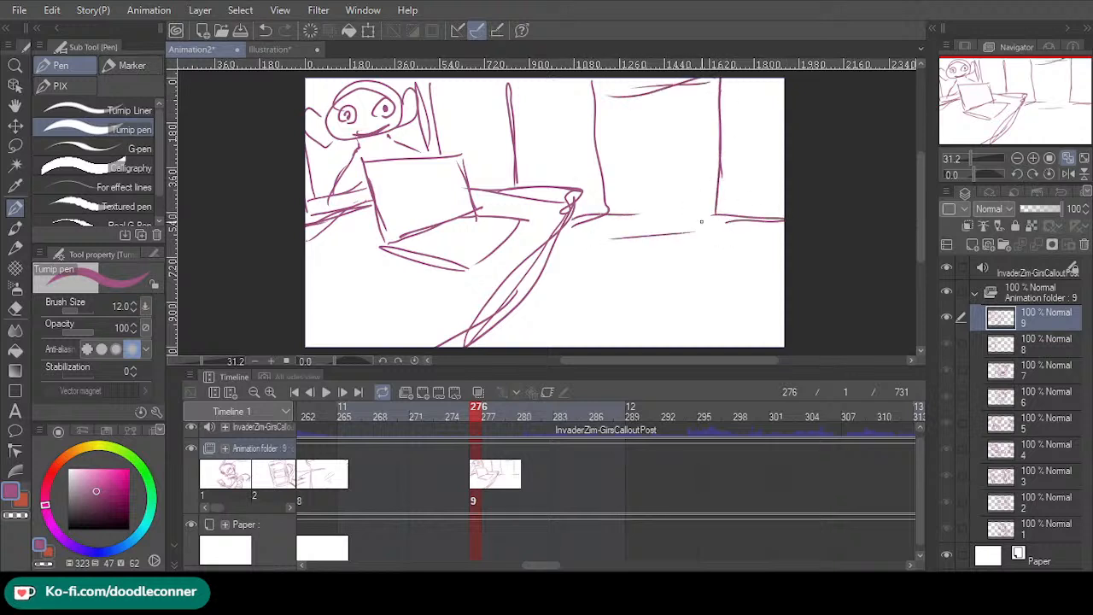
- Fill the base of the doorway with rough horizontal and diagonal cross-hatching
drag(615, 221, 698, 210)
mouse_move(614, 199)
mouse_down()
mouse_move(680, 195)
mouse_move(635, 184)
mouse_move(662, 183)
mouse_up()
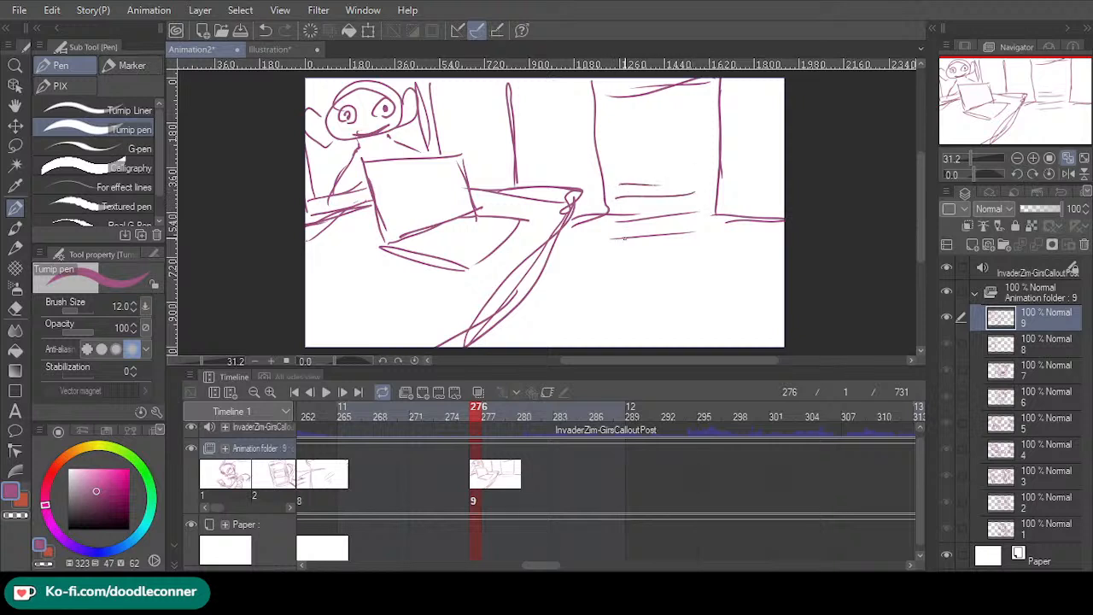
mouse_move(624, 235)
mouse_down()
mouse_move(688, 181)
mouse_move(708, 186)
mouse_up()
mouse_move(617, 209)
mouse_down()
mouse_move(669, 175)
mouse_move(631, 183)
mouse_up()
drag(696, 173, 637, 182)
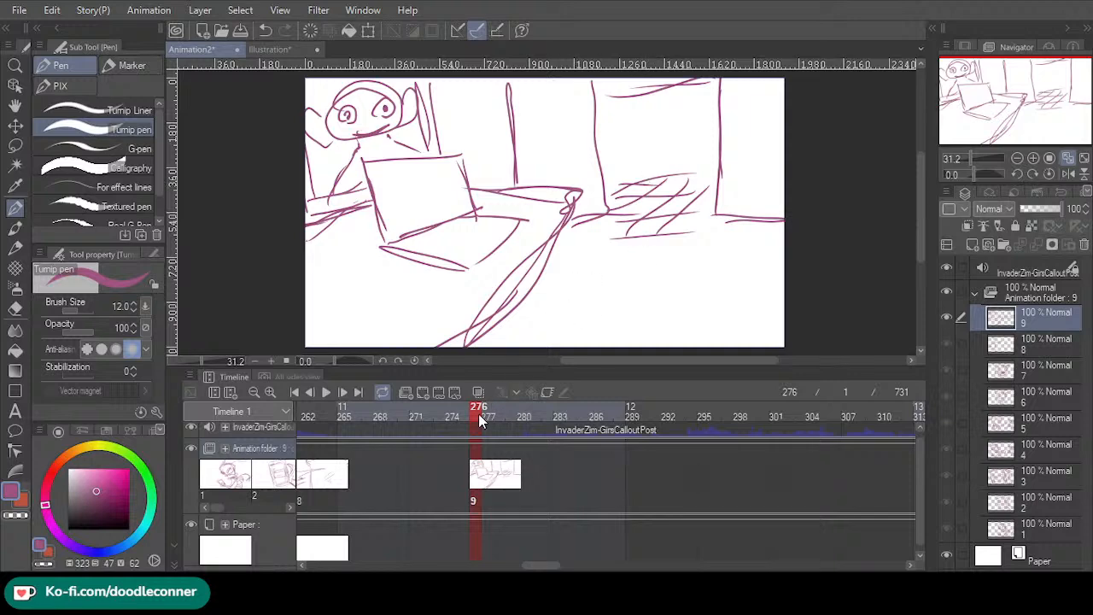
mouse_move(481, 419)
mouse_down()
mouse_move(459, 417)
mouse_move(481, 418)
mouse_up()
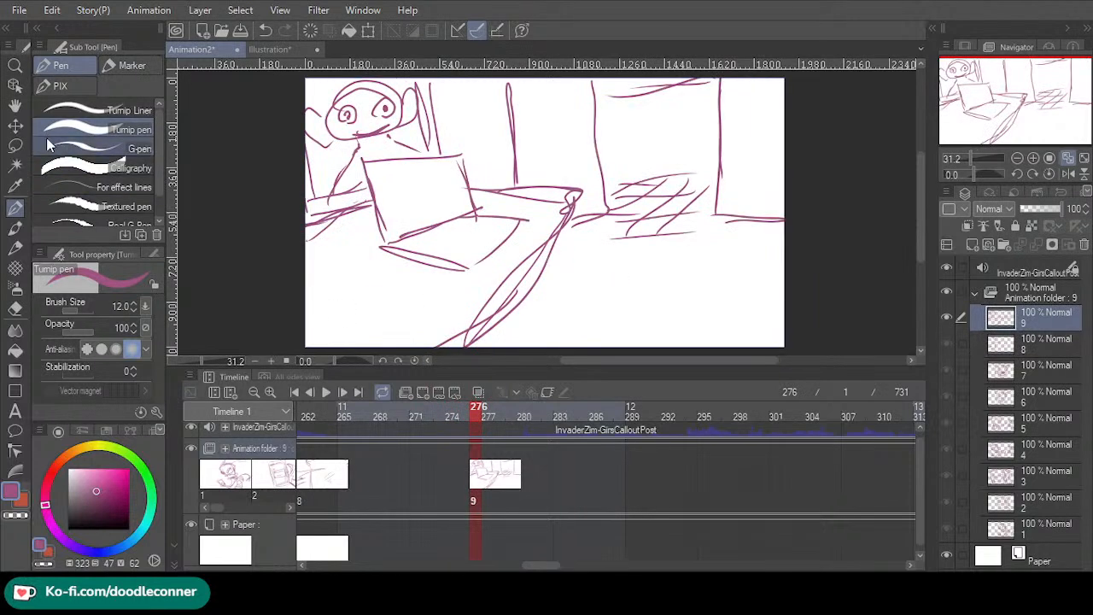
- Lasso the desk and laptop on cel 9, then invert the selection to cover the character and background lines
click(15, 145)
mouse_move(298, 209)
mouse_down()
mouse_move(350, 190)
mouse_move(360, 162)
mouse_move(483, 134)
mouse_move(477, 181)
mouse_move(549, 174)
mouse_move(589, 189)
mouse_move(524, 330)
mouse_move(419, 359)
mouse_move(270, 230)
mouse_up()
drag(309, 150, 309, 152)
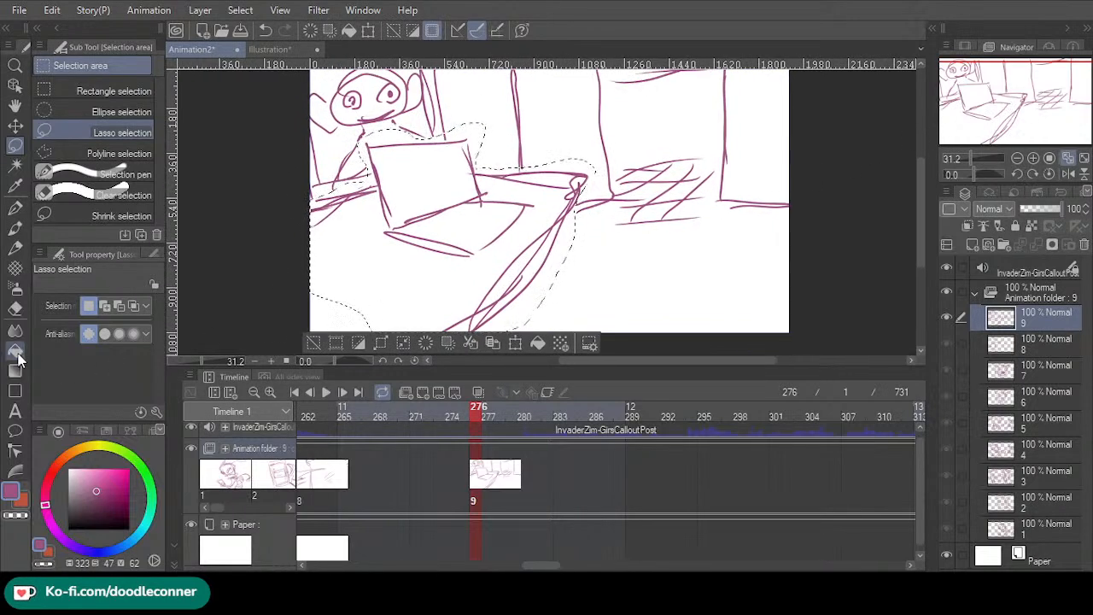
click(16, 350)
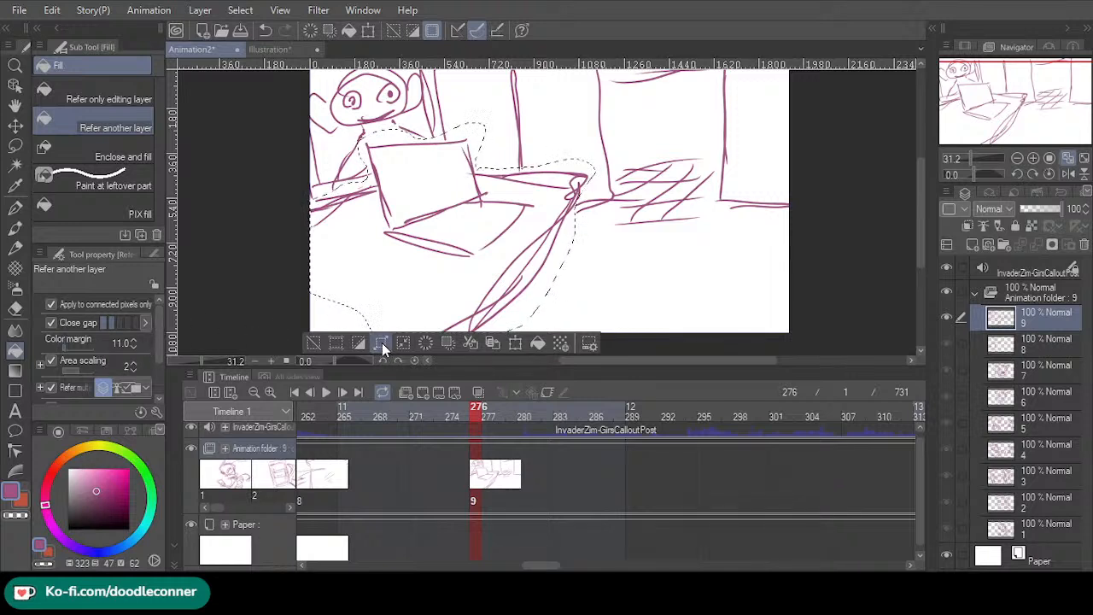
click(358, 343)
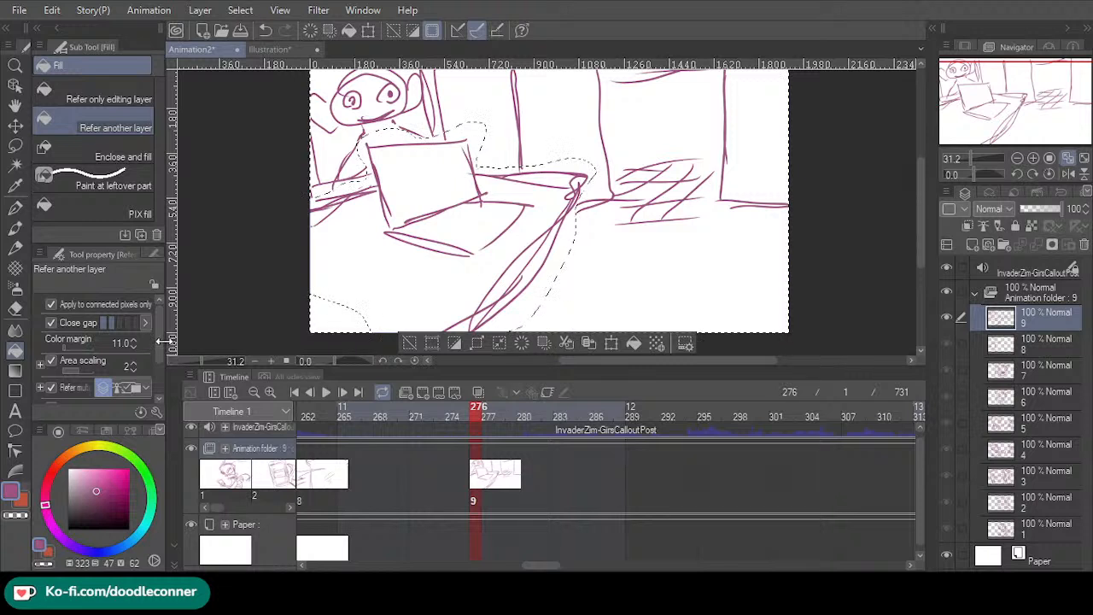
- Try to fill the inverted selection with white at 37 fill opacity
scroll(159, 392, down, 2)
click(68, 468)
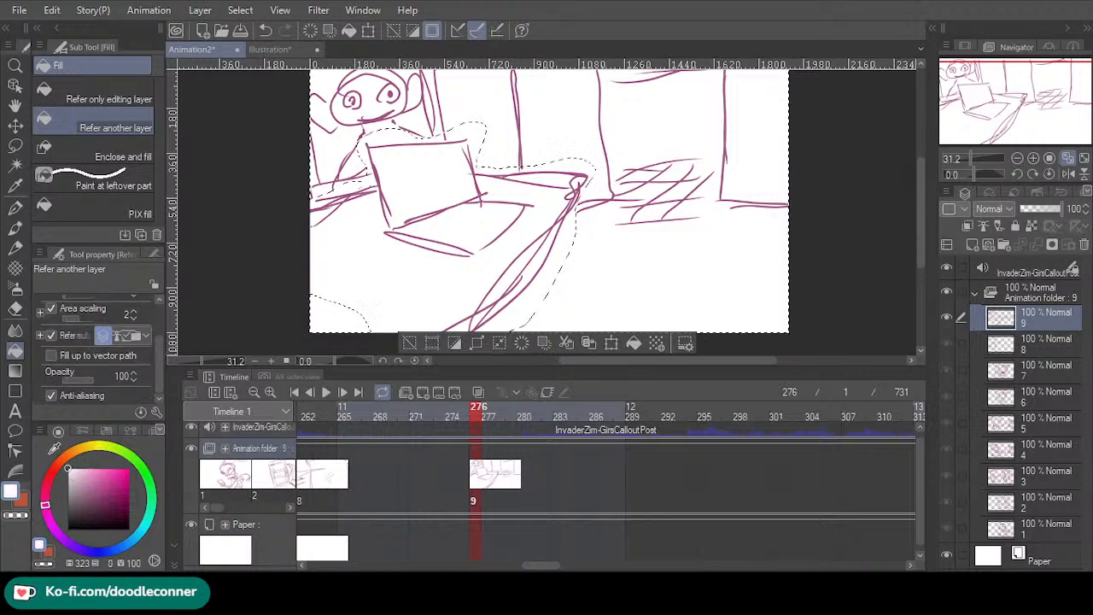
drag(74, 380, 74, 381)
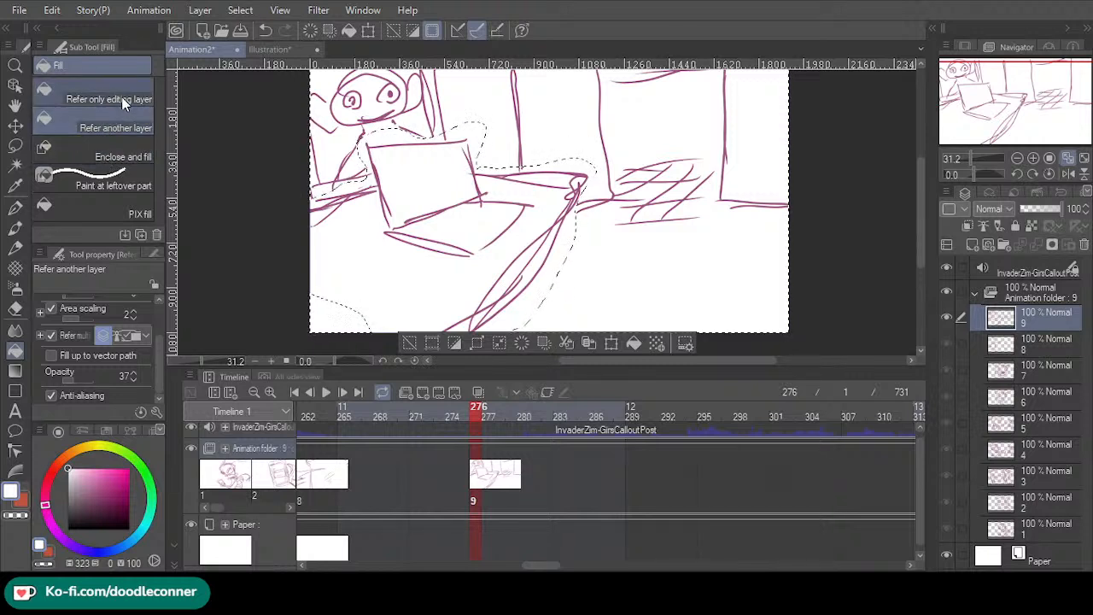
click(632, 343)
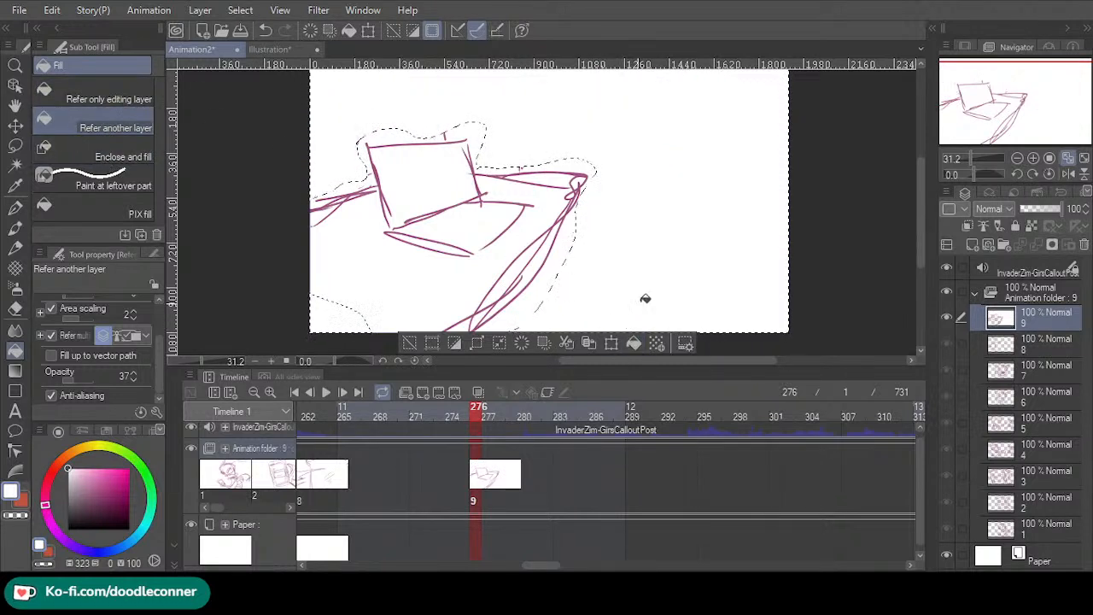
key(ctrl+z)
- Lock transparent pixels on cel 9 and recolor the selected background lines pale pink (H 324, S 19, V 78), clearing the selection
click(1032, 225)
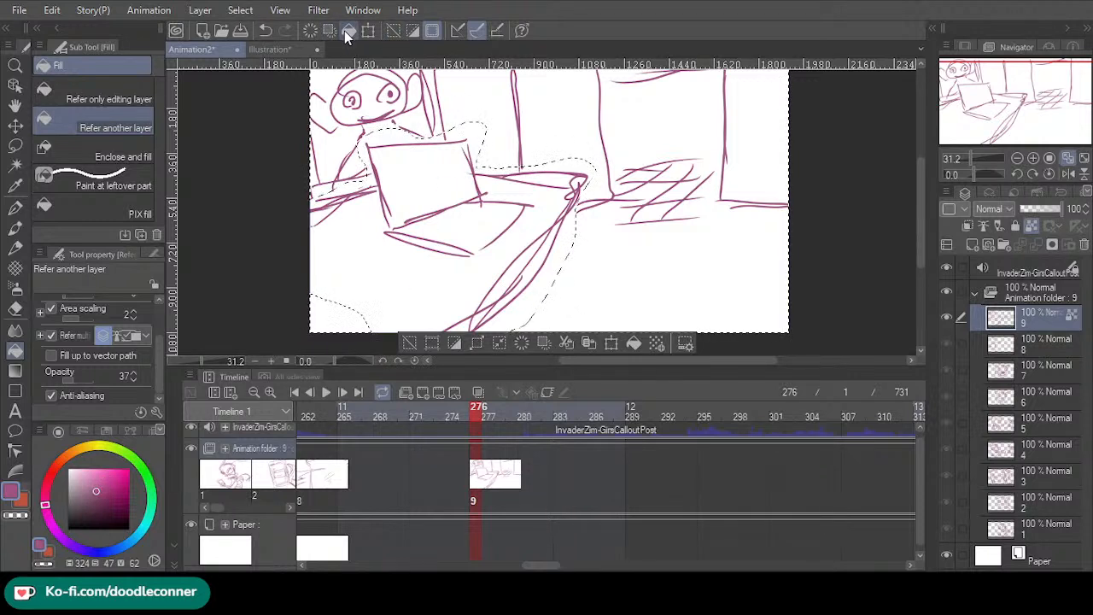
click(88, 482)
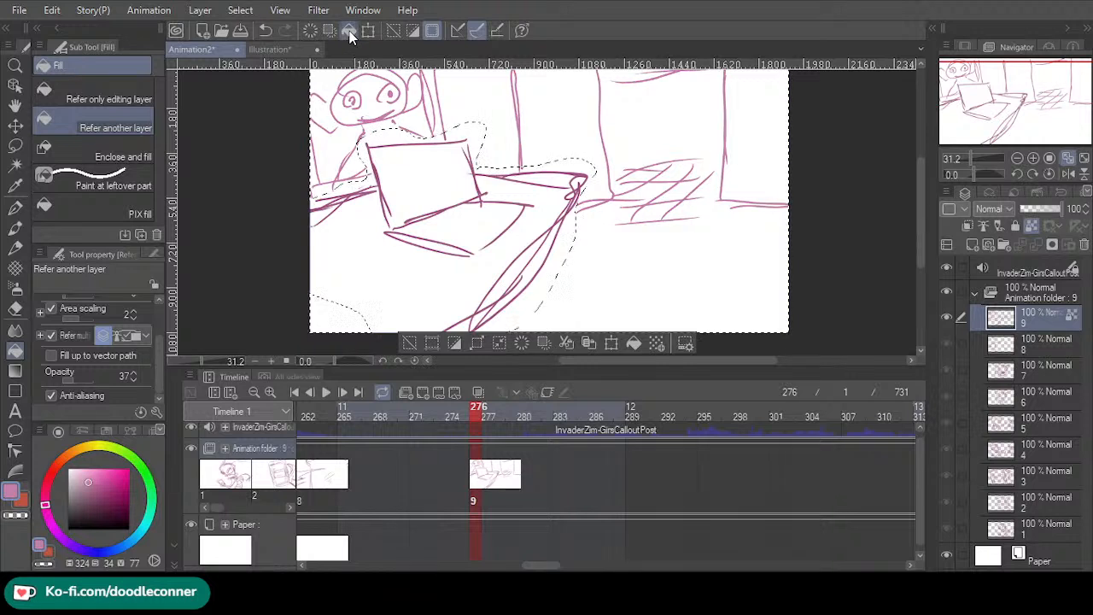
click(79, 482)
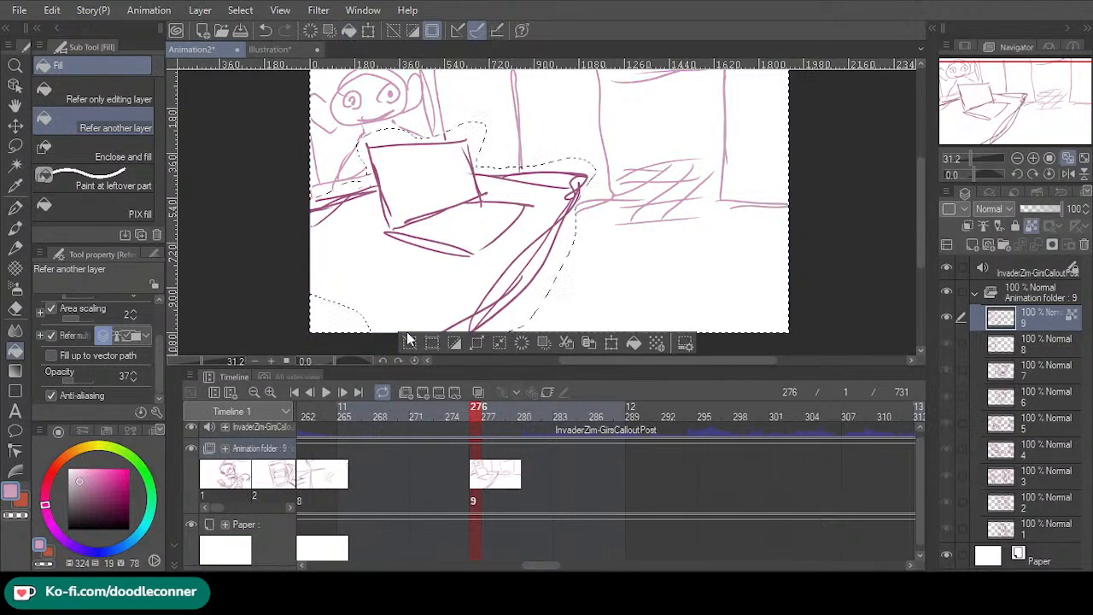
key(ctrl+d)
drag(1027, 126, 1025, 117)
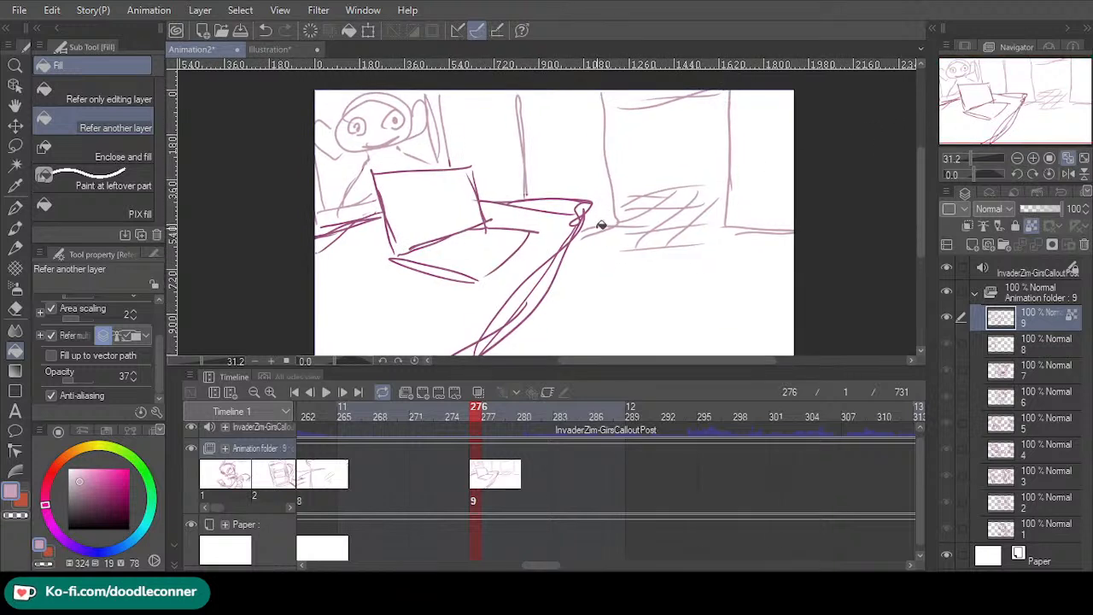
- Sample the dark magenta from the desk's corner lines and return to the Turnip pen
alt+click(581, 206)
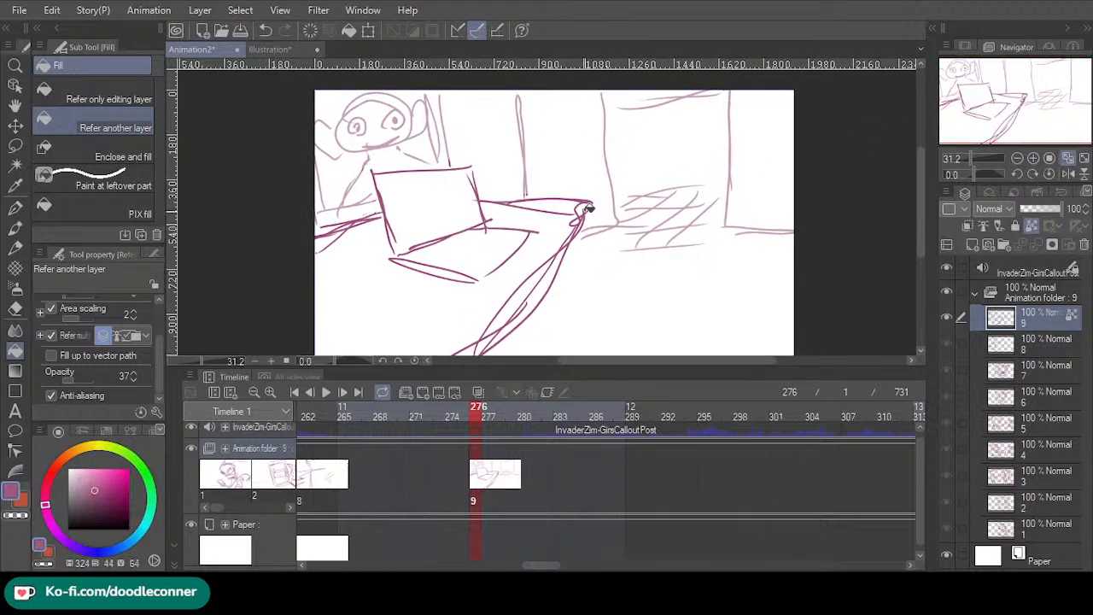
alt+click(586, 207)
click(15, 207)
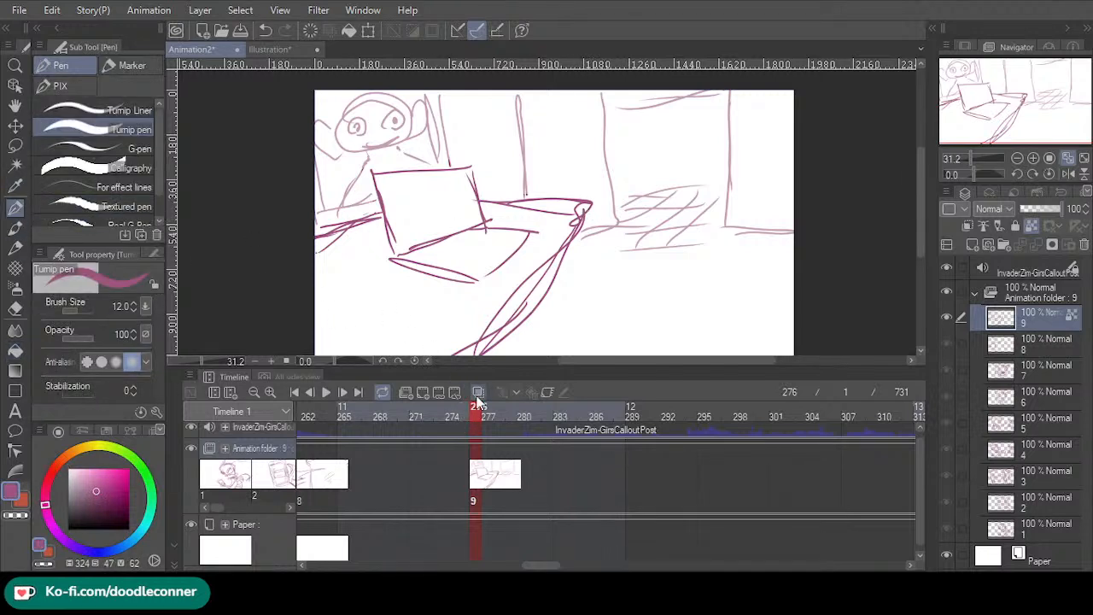
- Play the timeline from frame 248 to check the shot timing against the audio
click(445, 415)
drag(471, 409, 316, 402)
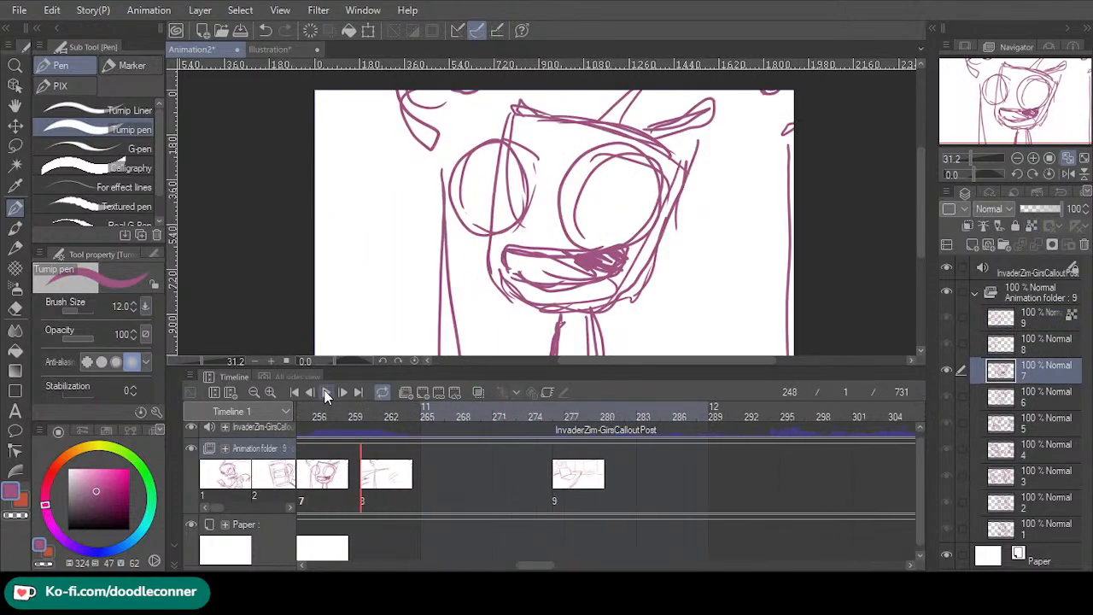
click(327, 392)
click(327, 393)
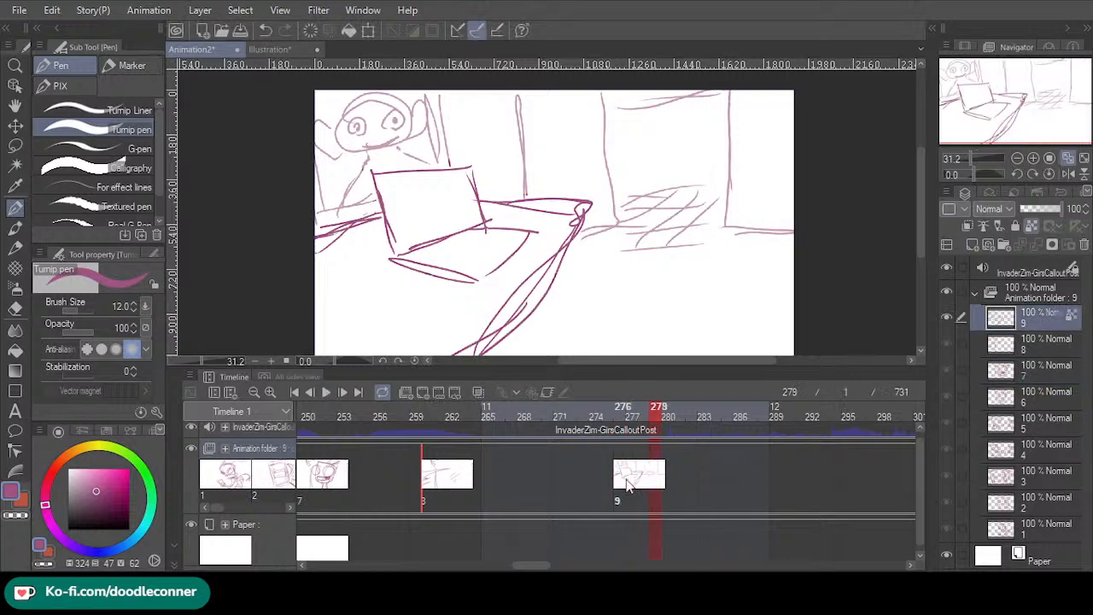
- Move cel 9 earlier on the timeline so it starts at frame 269
click(616, 499)
drag(531, 436, 536, 440)
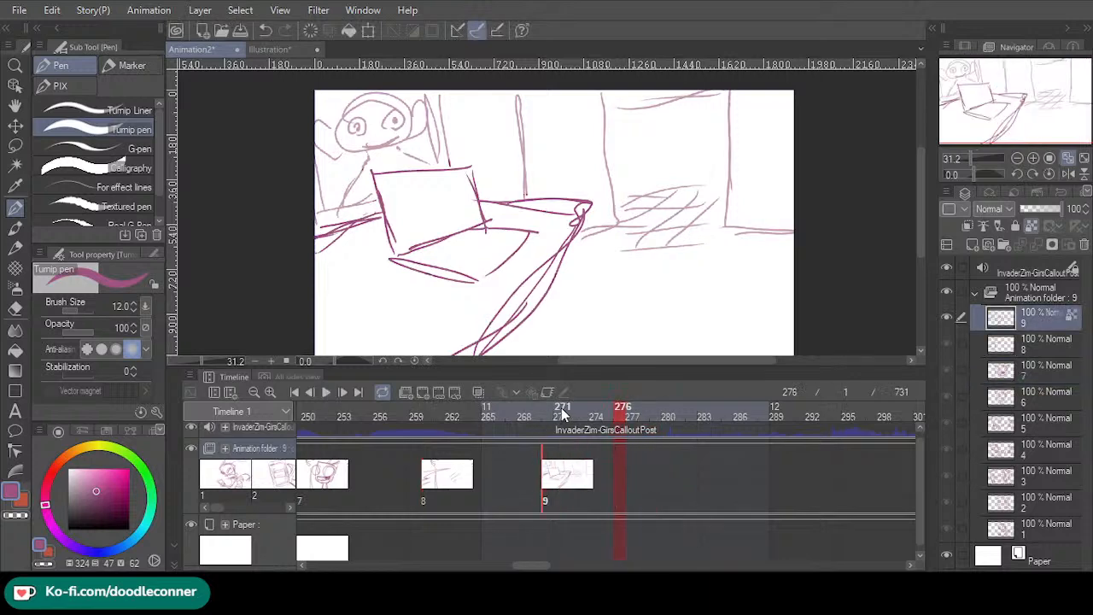
click(500, 409)
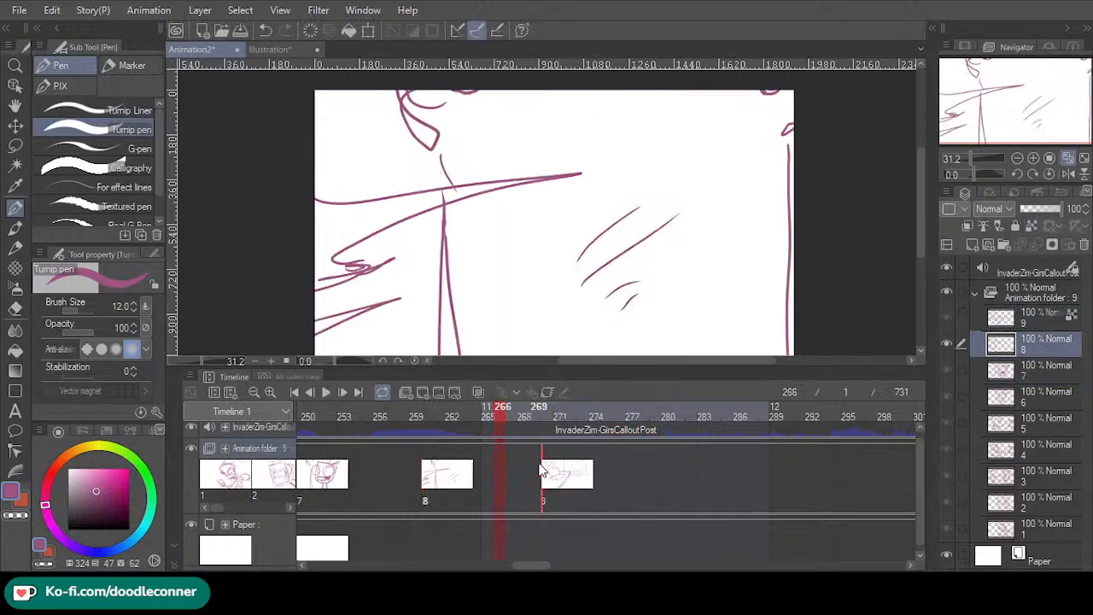
click(536, 416)
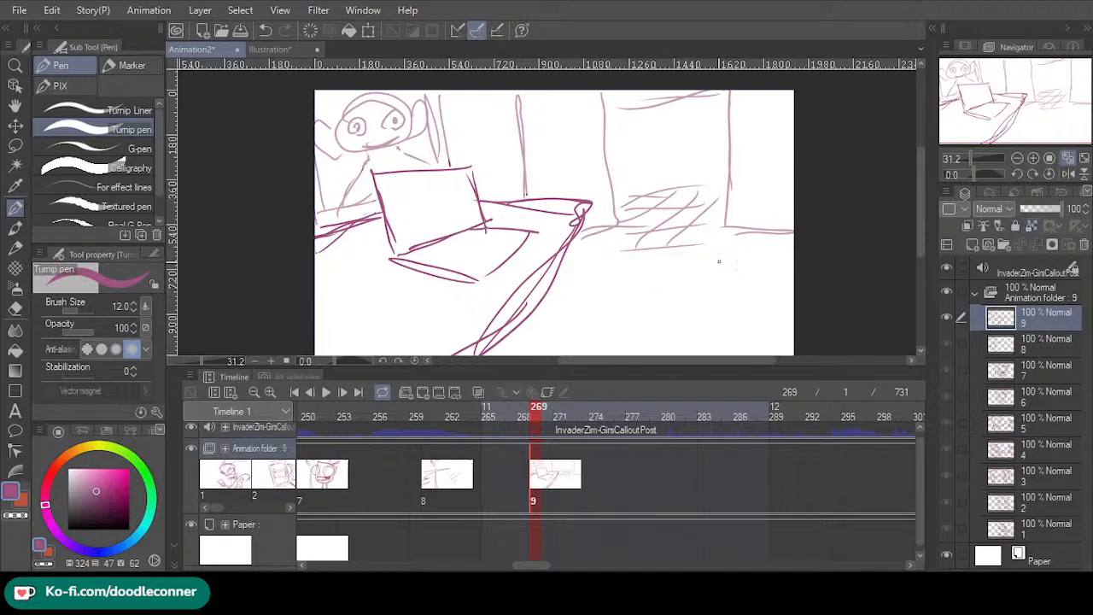
- Try sketching two nested ovals on the floor beside the desk
mouse_move(624, 294)
mouse_down()
mouse_move(708, 287)
mouse_move(628, 280)
mouse_up()
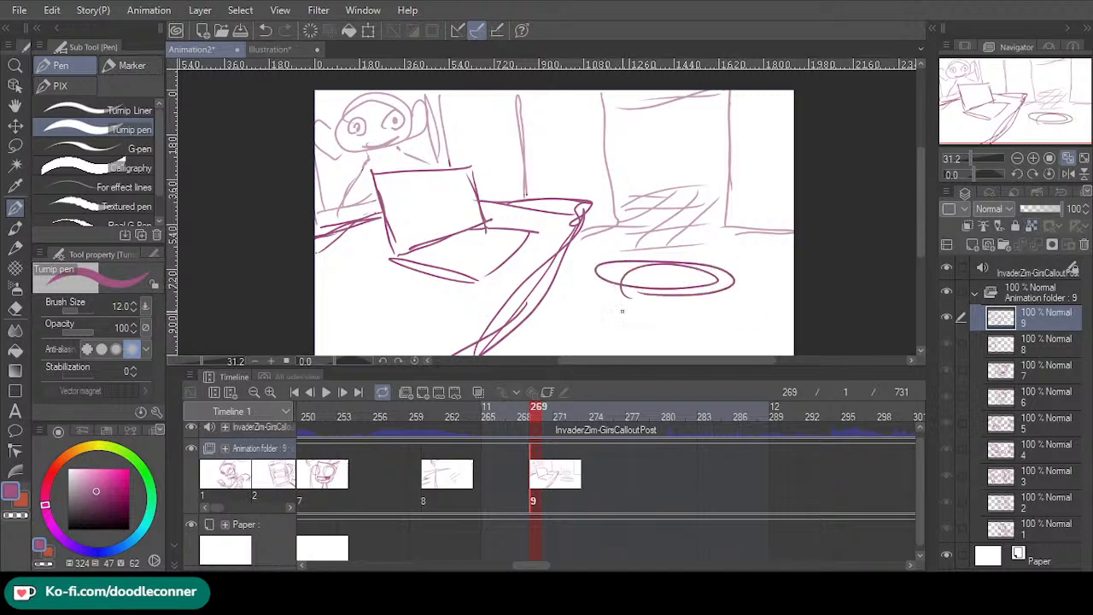
key(ctrl+z)
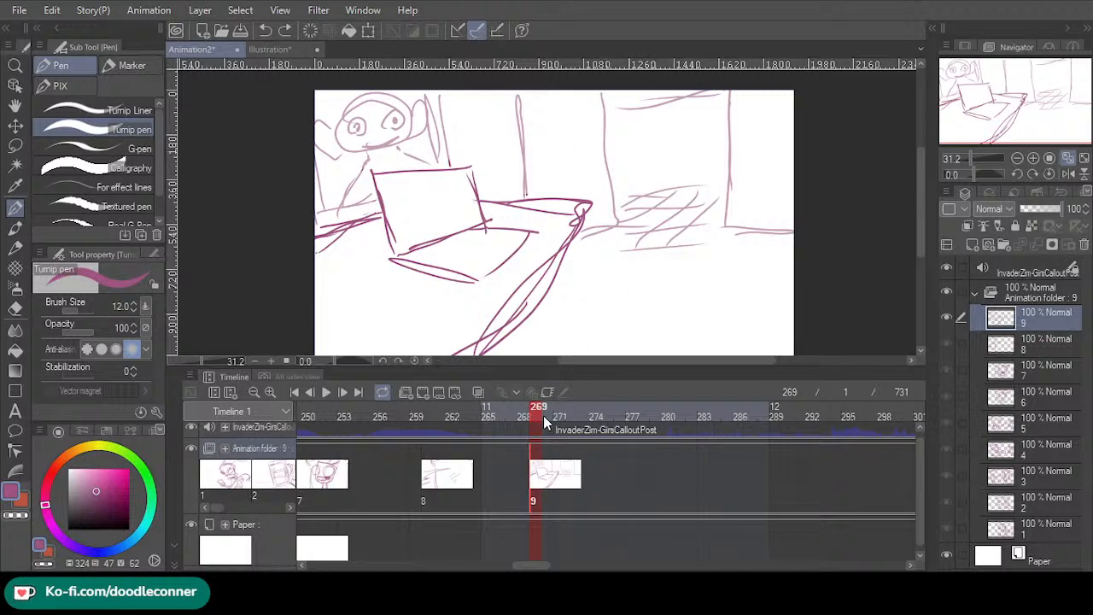
- Duplicate cel 9 as cel 10 and assign it to frame 274
click(666, 412)
drag(629, 413, 612, 412)
click(603, 418)
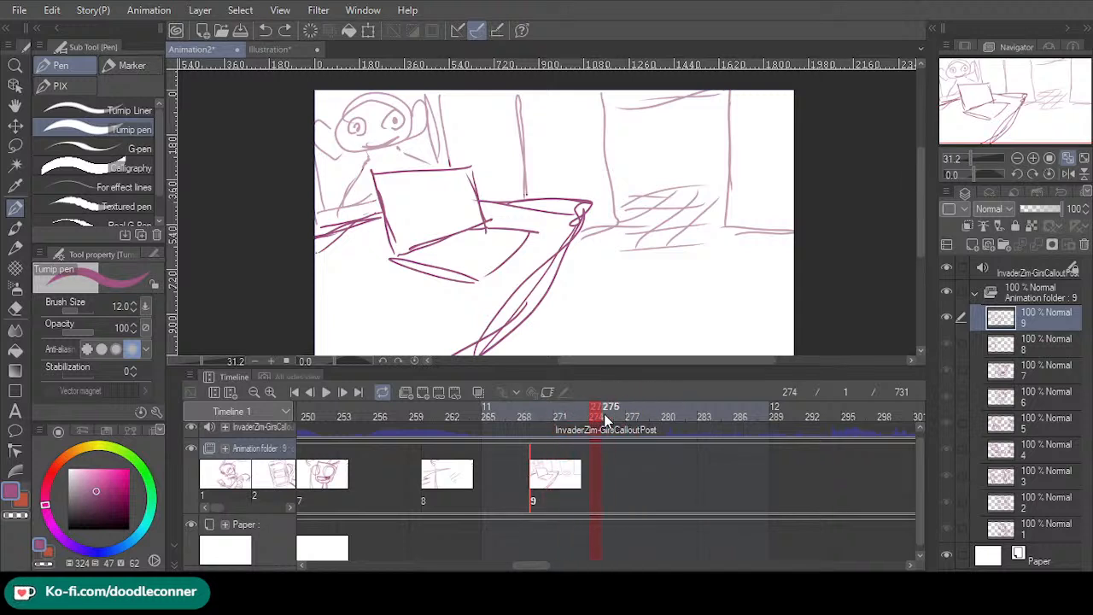
key(ctrl+shift+n)
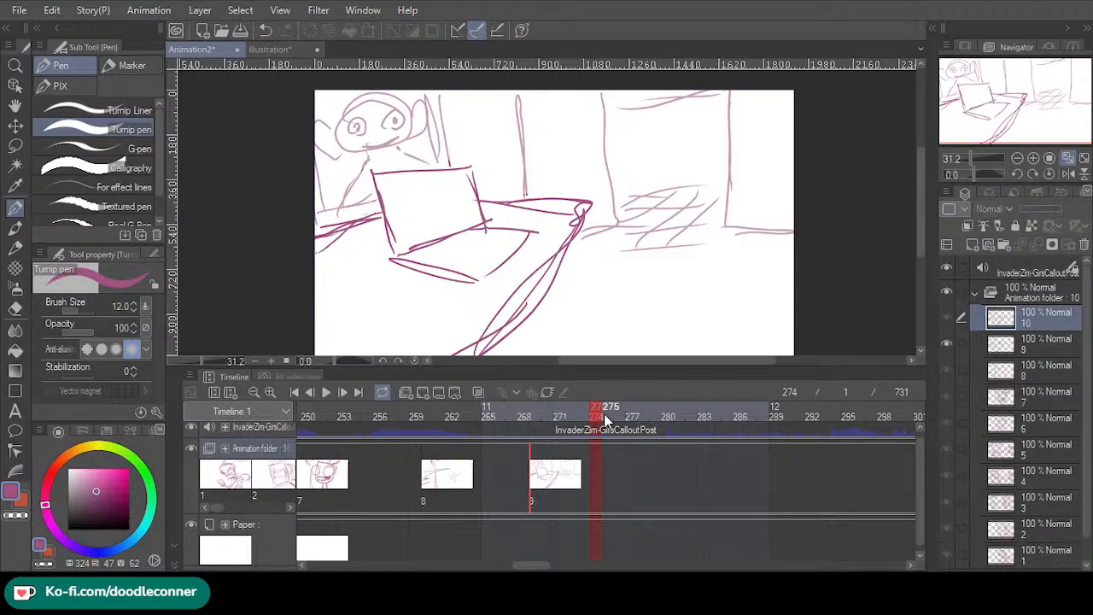
right_click(597, 501)
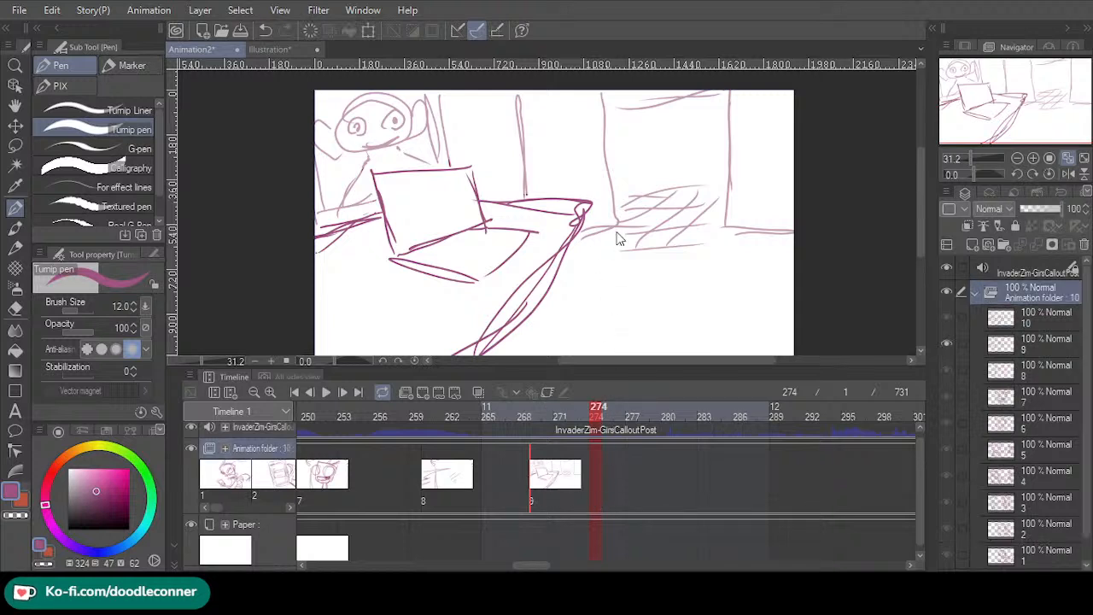
click(615, 286)
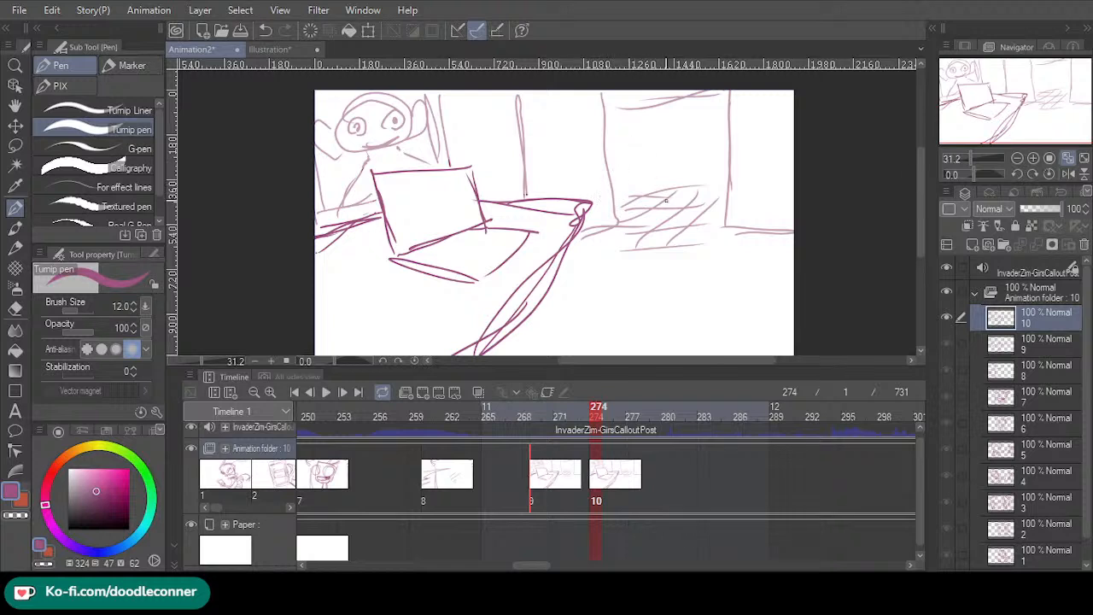
- Sketch a figure entering from the canvas's right edge on cel 10, with slanted body lines, a curved antenna and a rounded lower shape
mouse_move(663, 246)
mouse_down()
mouse_move(692, 193)
mouse_move(863, 296)
mouse_up()
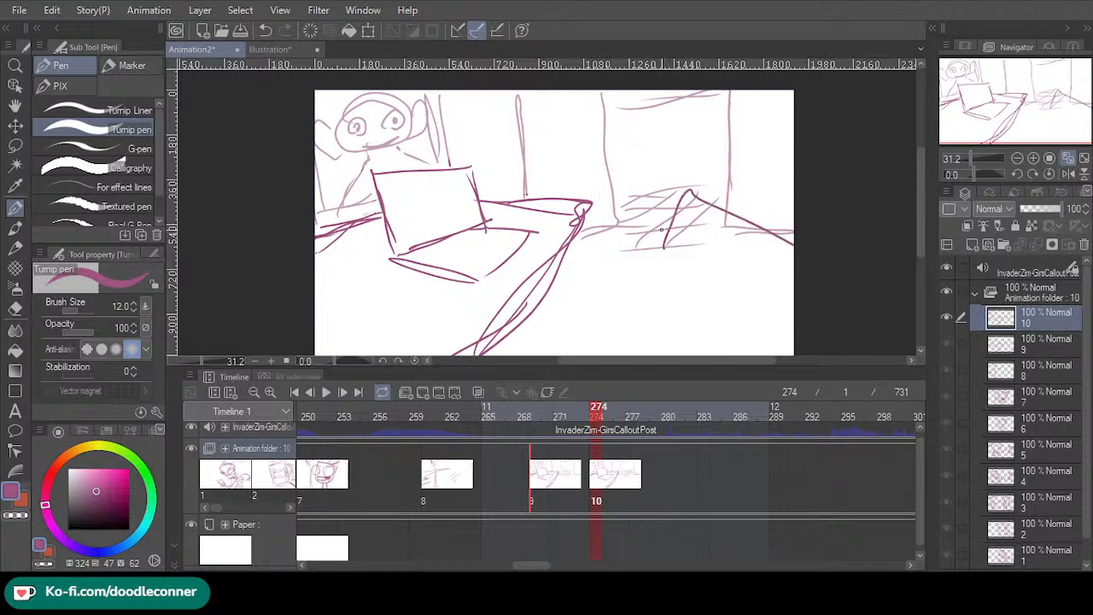
mouse_move(659, 227)
mouse_down()
mouse_move(750, 300)
mouse_move(721, 291)
mouse_move(768, 299)
mouse_move(673, 185)
mouse_move(699, 134)
mouse_move(653, 200)
mouse_move(657, 222)
mouse_move(693, 136)
mouse_up()
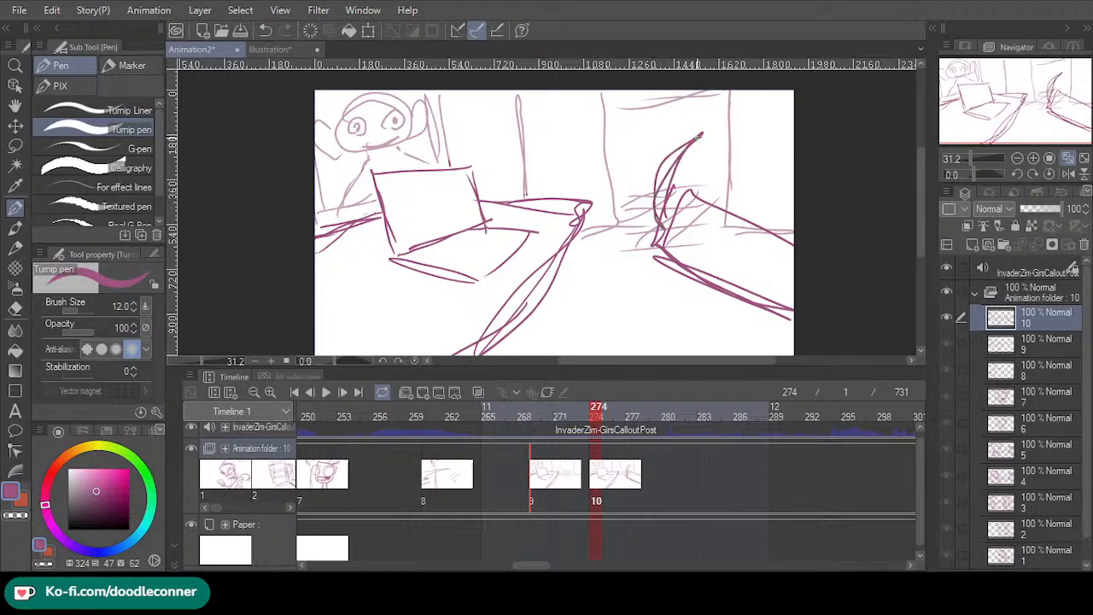
mouse_move(708, 275)
mouse_down()
mouse_move(745, 323)
mouse_move(758, 298)
mouse_up()
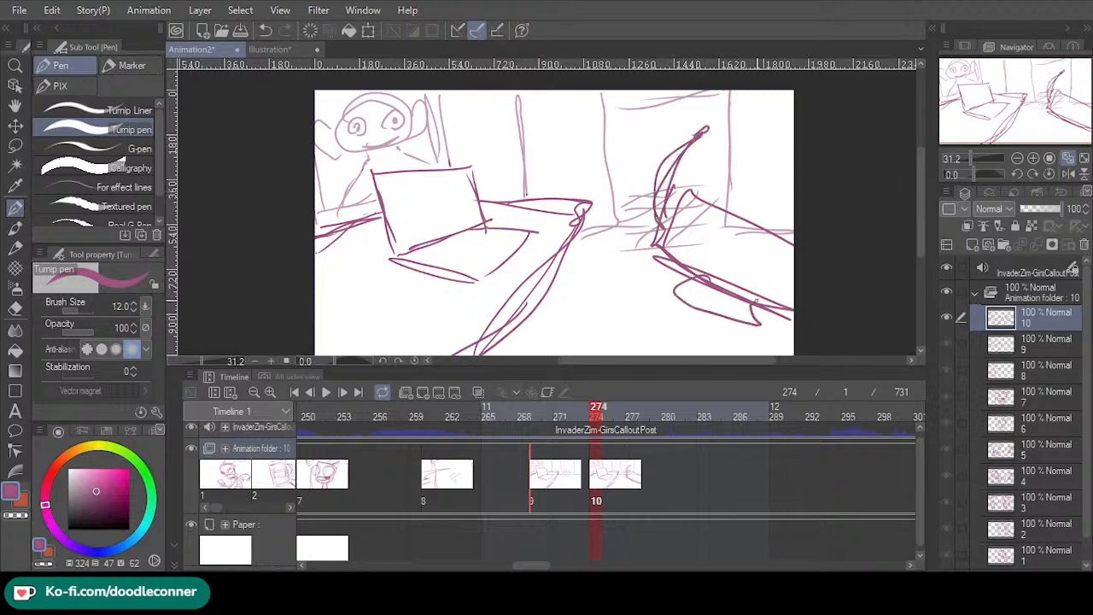
- Erase the doorway hatching overlapping the entering figure with the Roughly eraser, then return to the Turnip pen
click(16, 309)
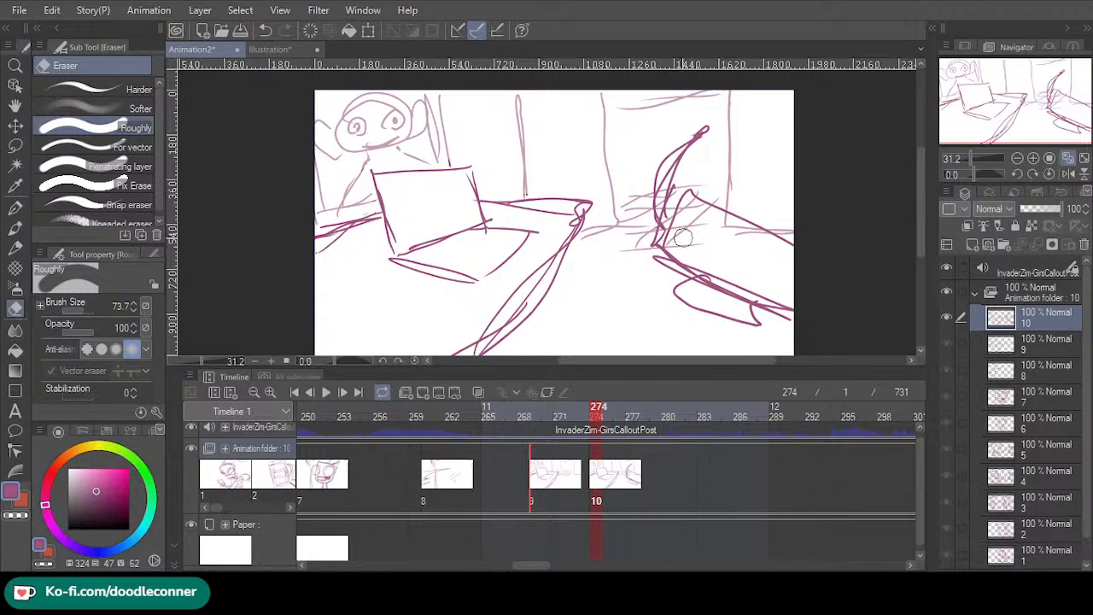
drag(690, 206, 731, 231)
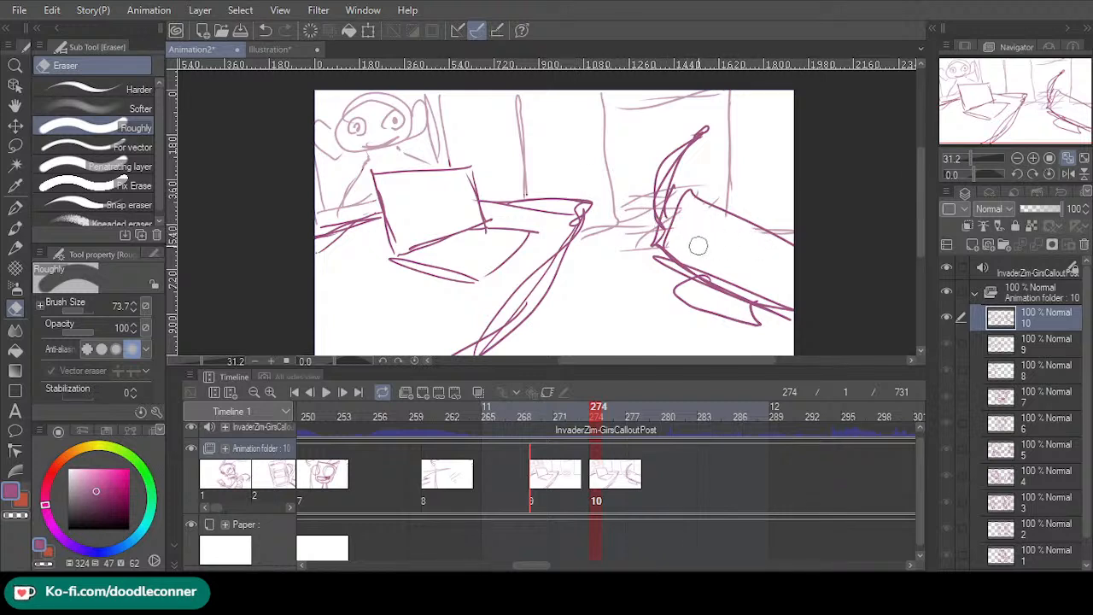
click(15, 208)
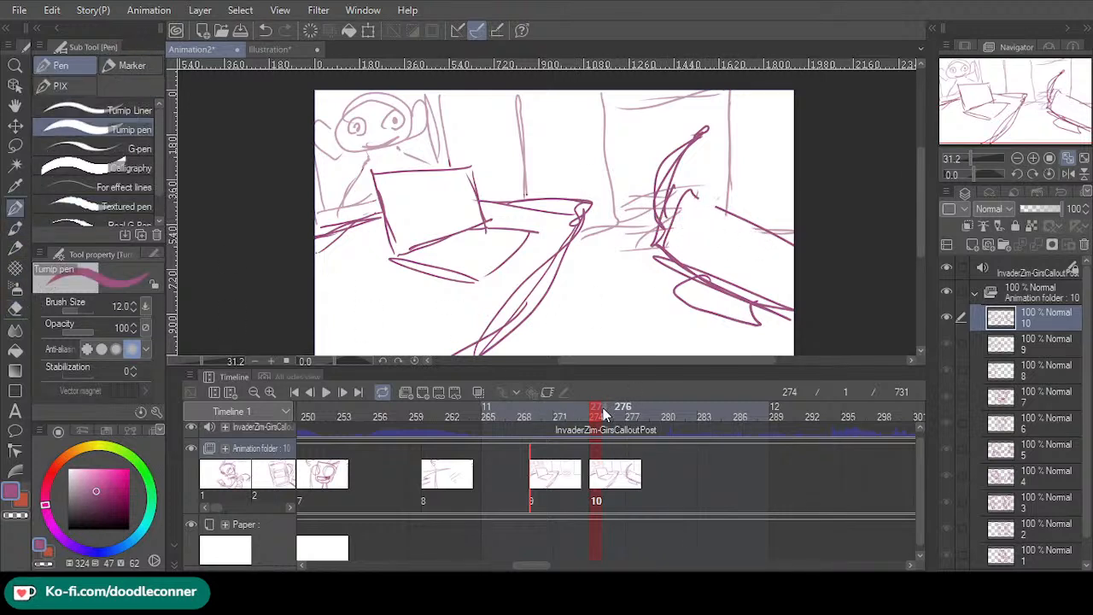
- Duplicate cel 9 again as cel 11 and place it at frame 280
drag(601, 419, 631, 418)
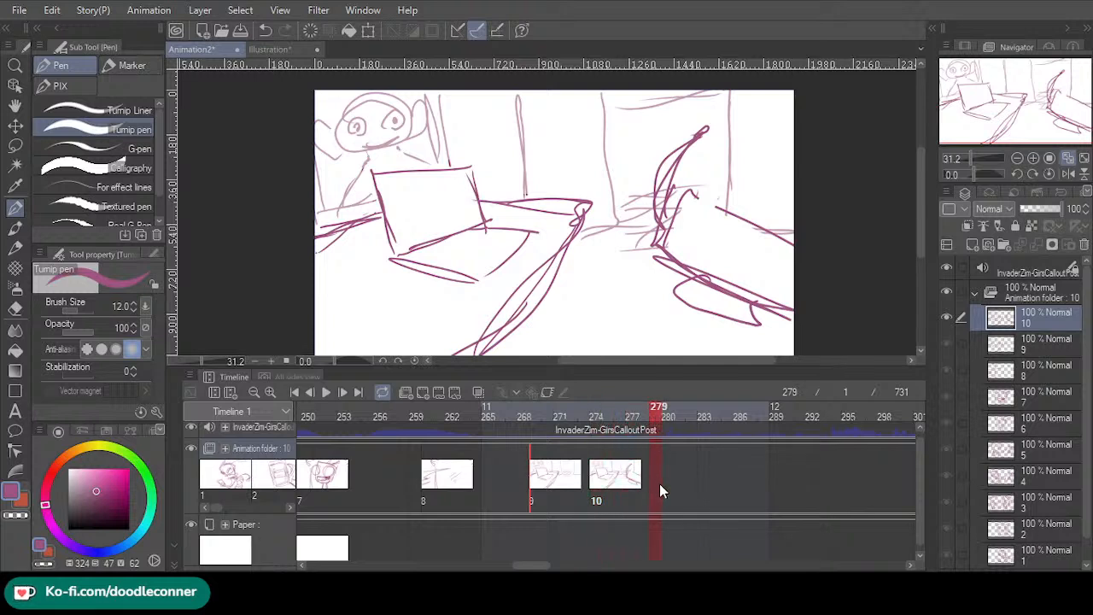
key(ctrl+shift+n)
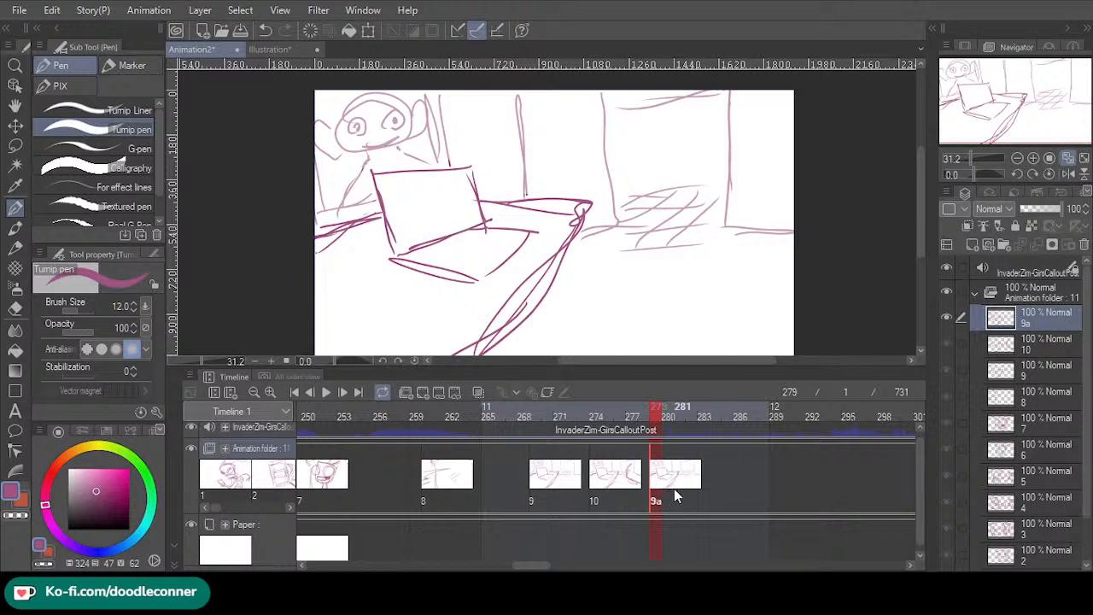
key(space)
drag(667, 504, 668, 499)
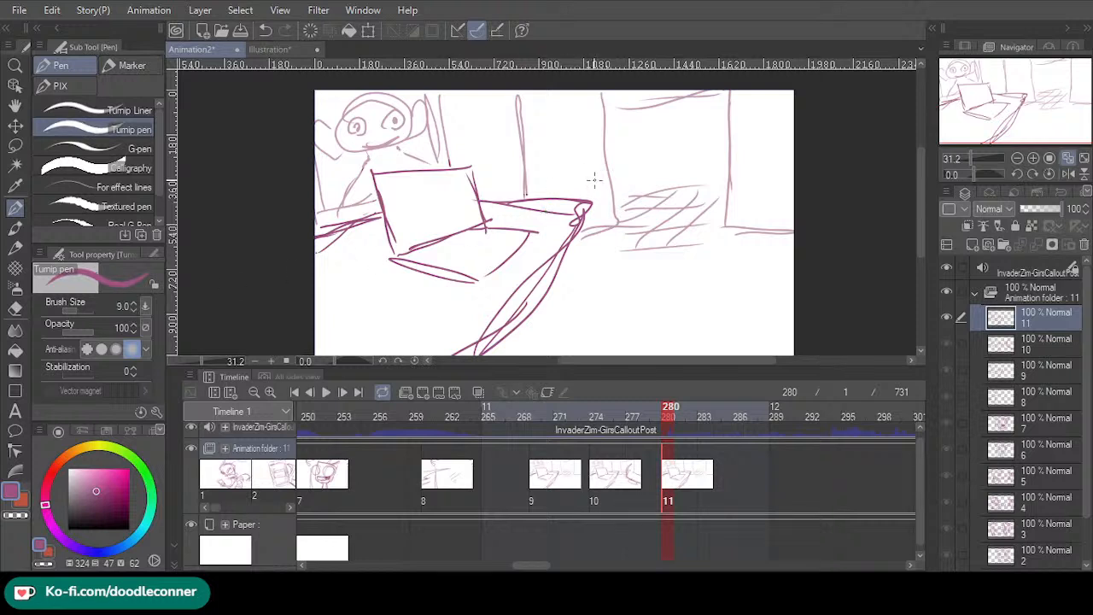
- Sketch a rounded, flat-topped head outline beside the desk on cel 11 with the Turnip pen at size 12, erasing background lines crossing it
drag(137, 308, 151, 286)
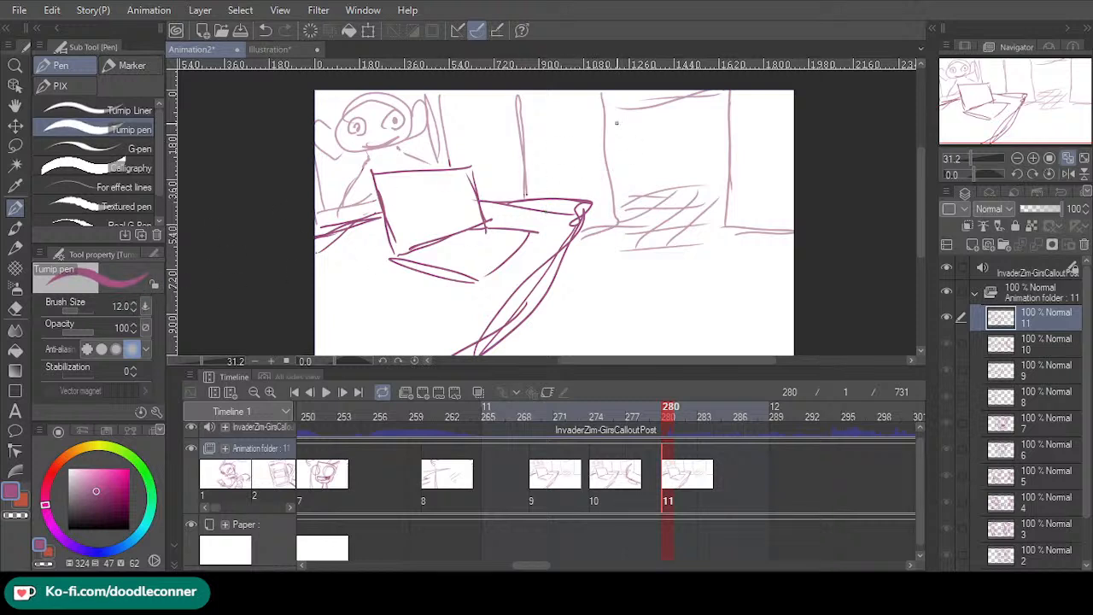
mouse_move(571, 137)
mouse_down()
mouse_move(649, 115)
mouse_move(659, 216)
mouse_up()
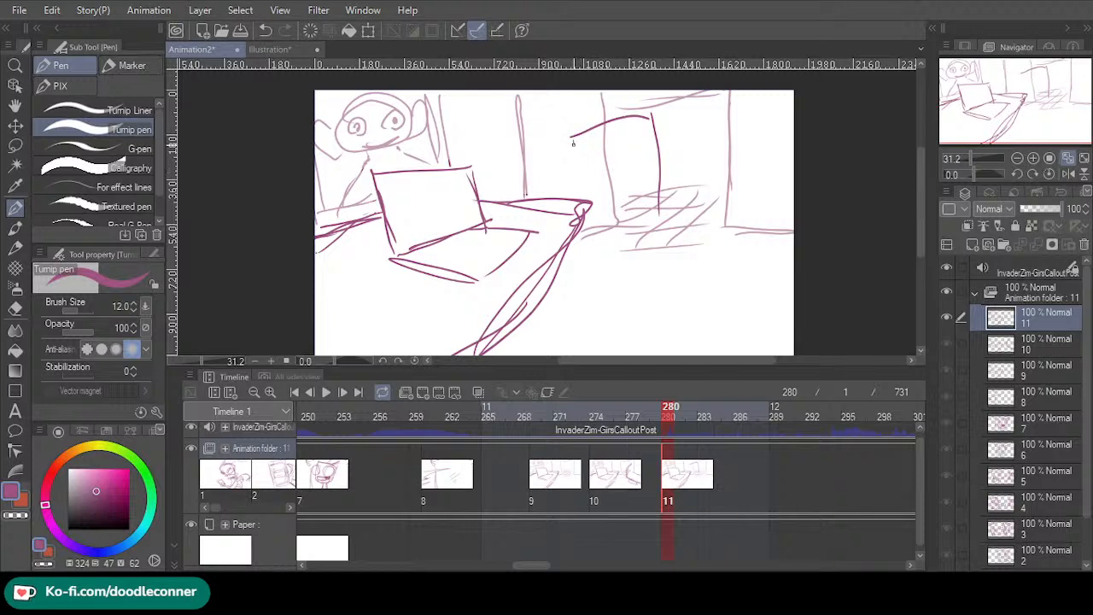
drag(572, 144, 603, 226)
key(ctrl+z)
mouse_move(579, 187)
mouse_down()
mouse_move(592, 211)
mouse_move(628, 220)
mouse_move(660, 203)
mouse_up()
click(16, 309)
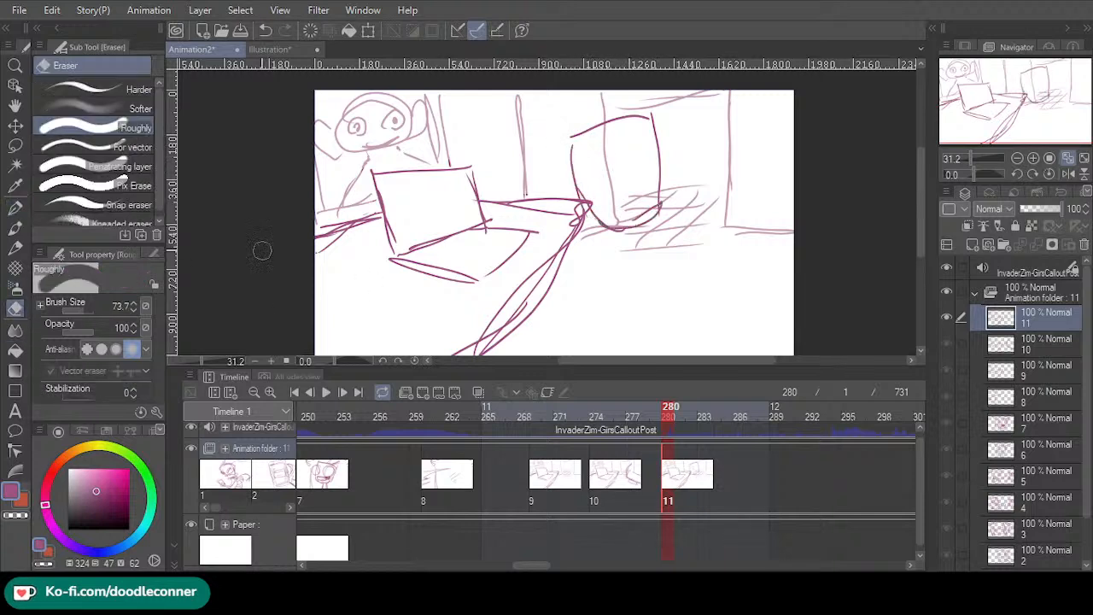
mouse_move(640, 191)
mouse_down()
mouse_move(589, 192)
mouse_move(585, 213)
mouse_move(556, 178)
mouse_up()
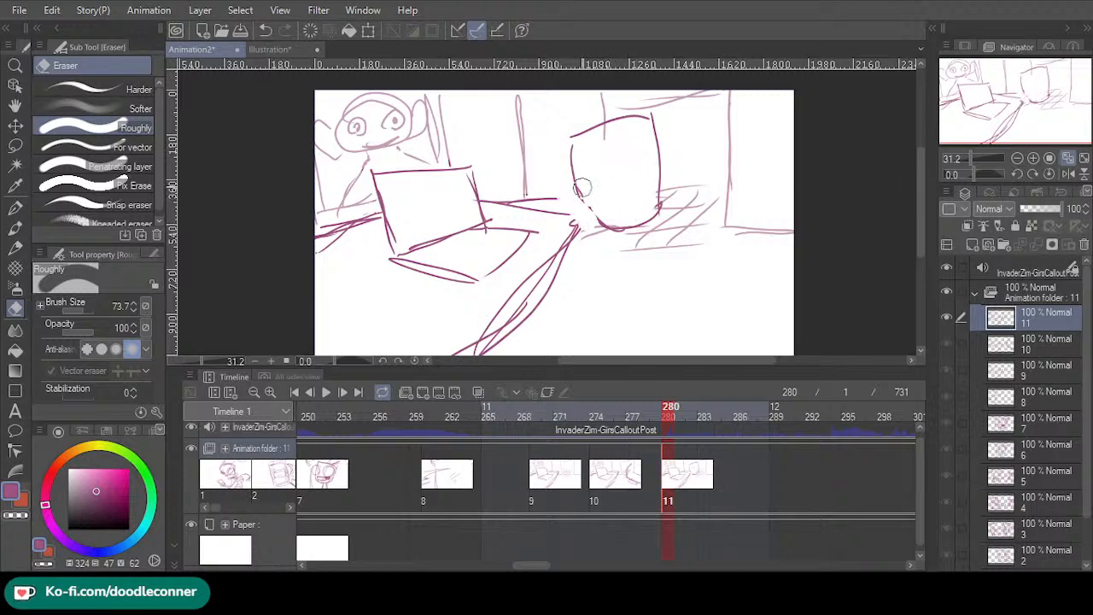
- Lasso the head outline and move it closer to the laptop, then erase part of the floor hatching beside it
click(15, 145)
mouse_move(600, 114)
mouse_down()
mouse_move(676, 108)
mouse_move(667, 201)
mouse_move(647, 219)
mouse_move(598, 226)
mouse_move(572, 209)
mouse_up()
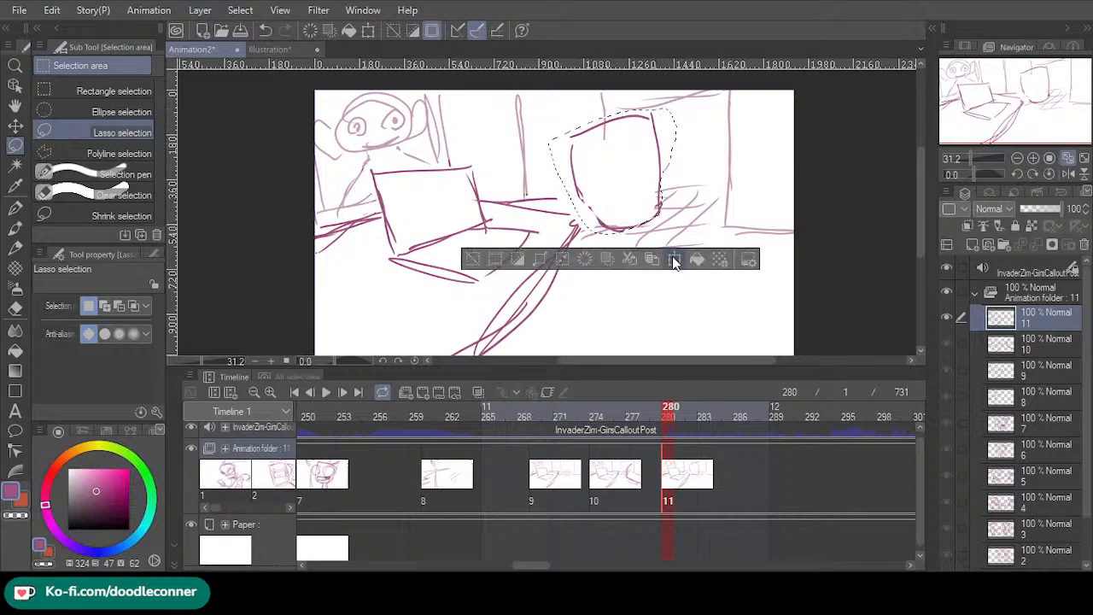
click(673, 262)
mouse_move(622, 183)
mouse_down()
mouse_move(595, 190)
mouse_move(585, 171)
mouse_up()
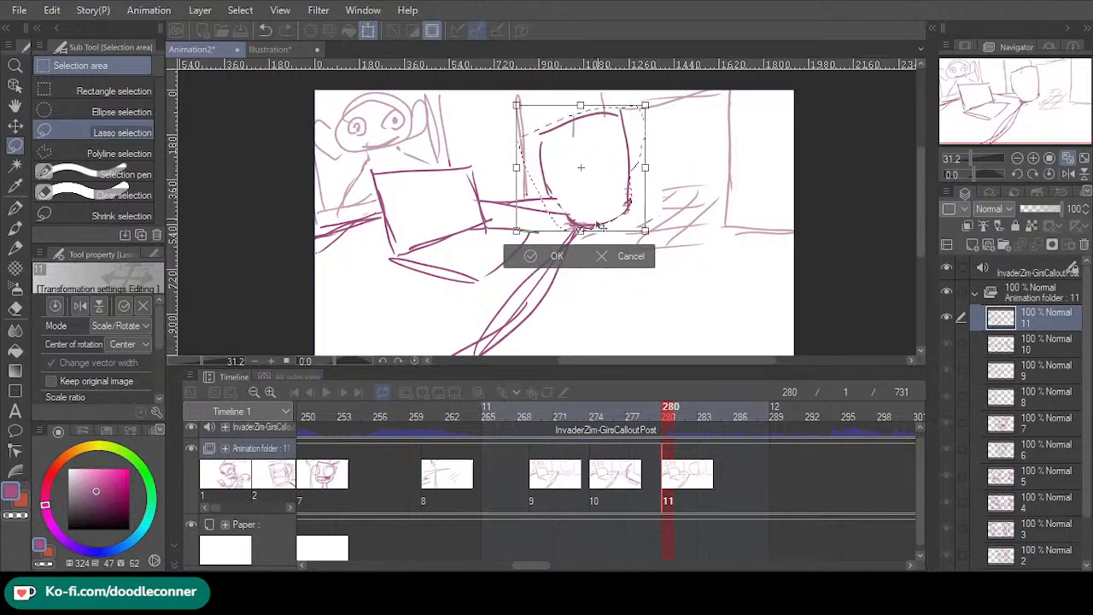
key(Return)
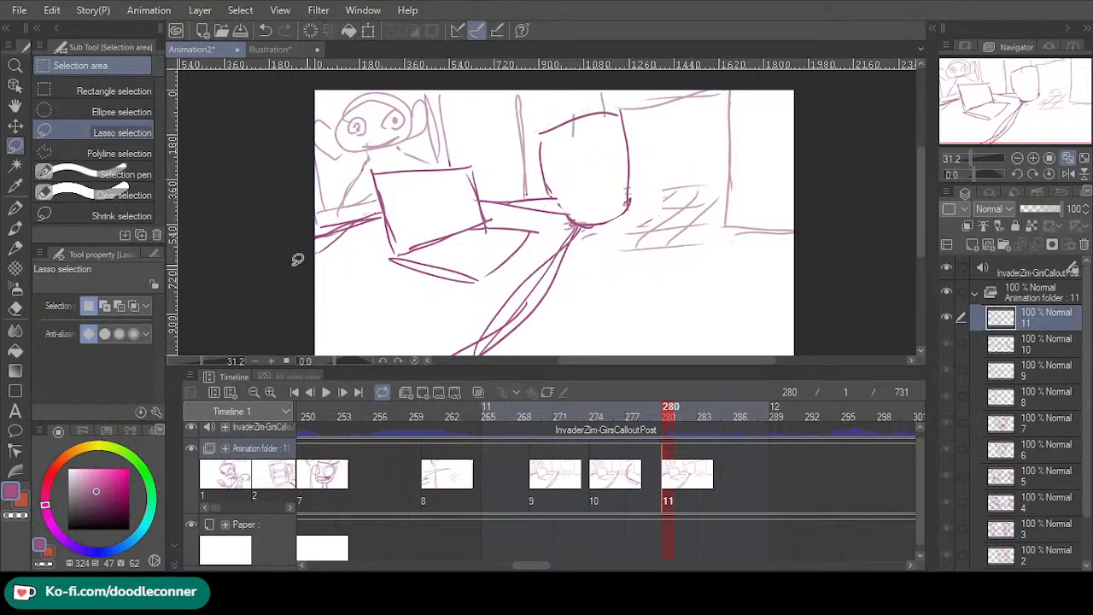
click(440, 261)
click(15, 310)
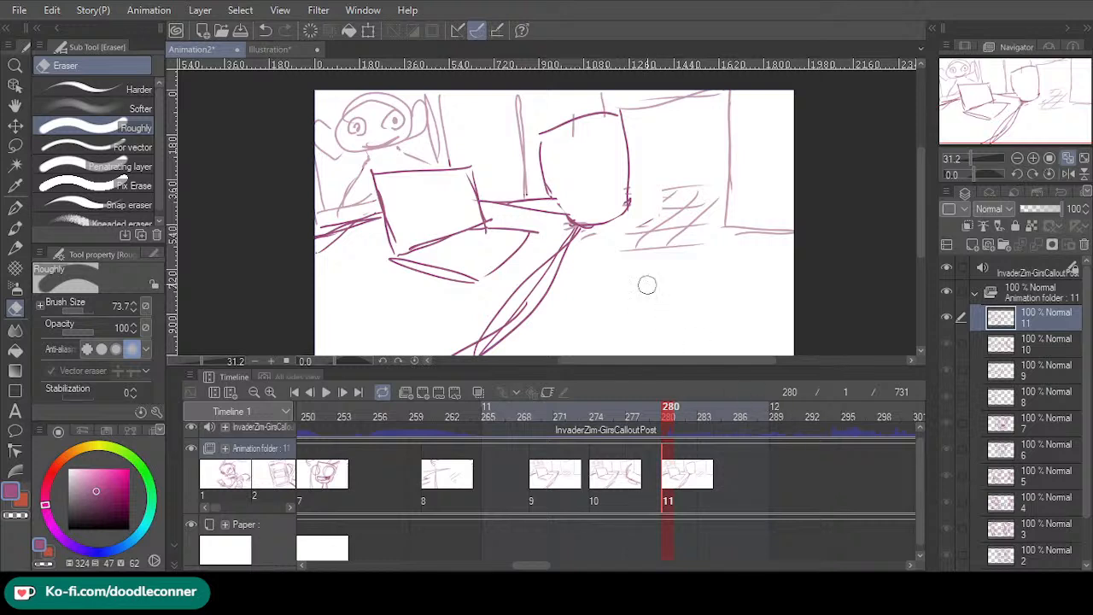
mouse_move(628, 241)
mouse_down()
mouse_move(645, 243)
mouse_move(650, 221)
mouse_up()
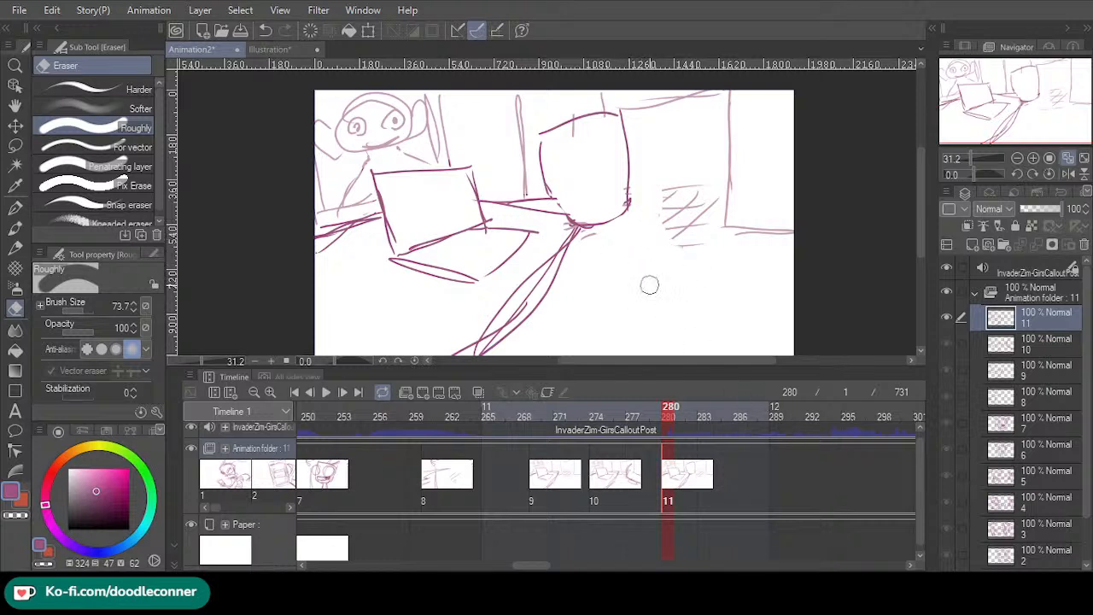
- Sketch the figure's face with the Turnip pen, adding a hatched boxy eye, a dark crescent shape and an antenna above the head
click(14, 207)
drag(545, 164, 524, 166)
mouse_move(525, 168)
mouse_down()
mouse_move(530, 194)
mouse_move(556, 194)
mouse_move(548, 199)
mouse_move(597, 172)
mouse_up()
drag(565, 215, 594, 175)
mouse_move(570, 220)
mouse_down()
mouse_move(602, 198)
mouse_move(587, 184)
mouse_move(600, 184)
mouse_up()
key(ctrl+z)
key(ctrl+z)
key(ctrl+z)
key(ctrl+z)
mouse_move(576, 220)
mouse_down()
mouse_move(597, 208)
mouse_move(595, 196)
mouse_up()
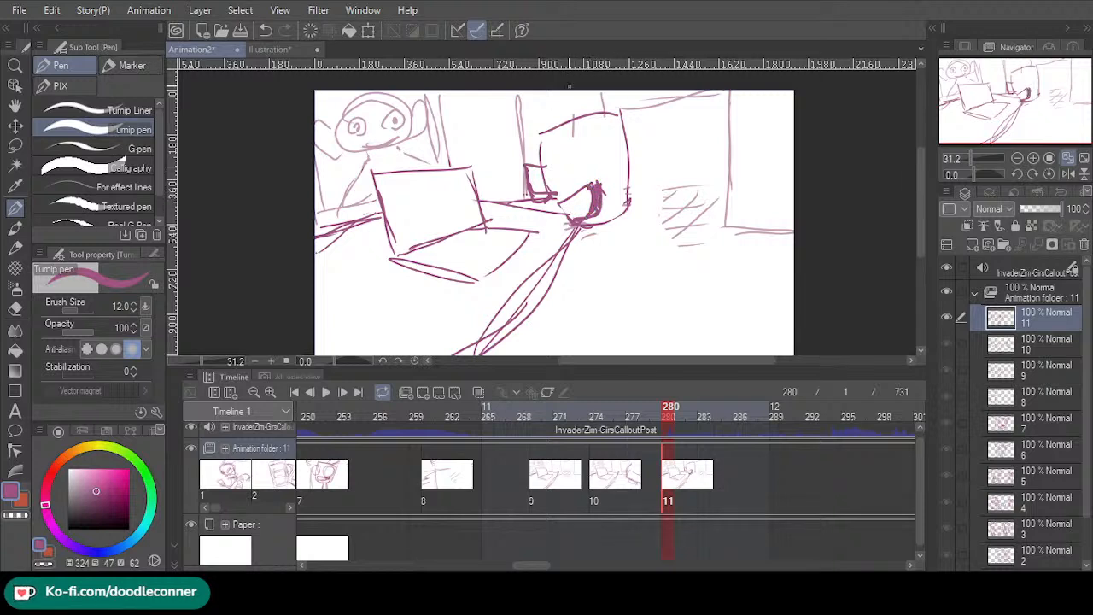
drag(573, 120, 585, 91)
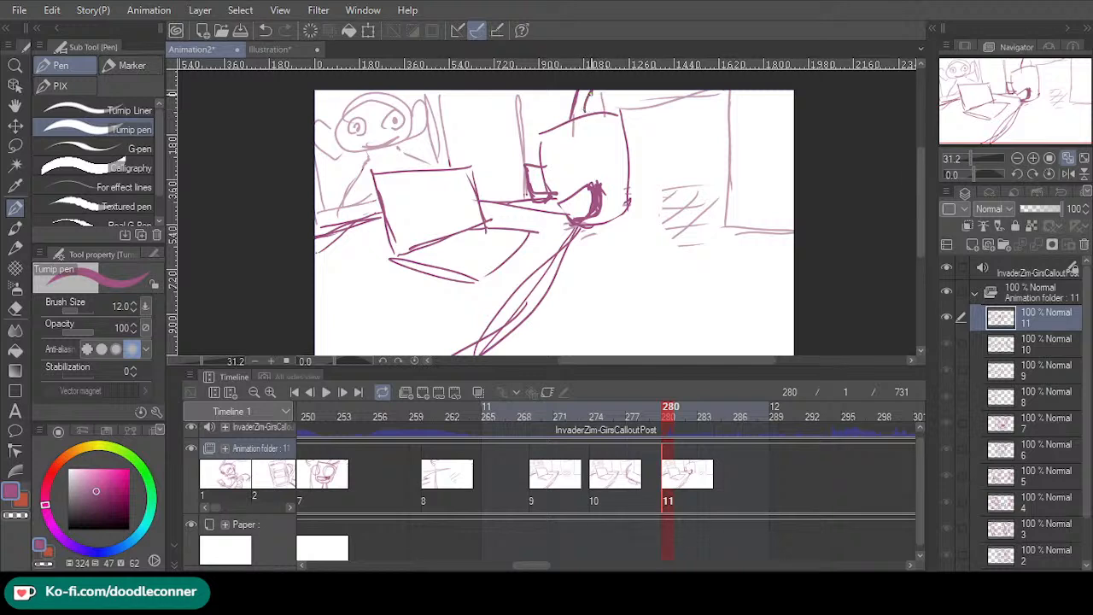
mouse_move(555, 195)
mouse_down()
mouse_move(548, 159)
mouse_move(516, 160)
mouse_move(530, 163)
mouse_move(522, 171)
mouse_move(538, 192)
mouse_up()
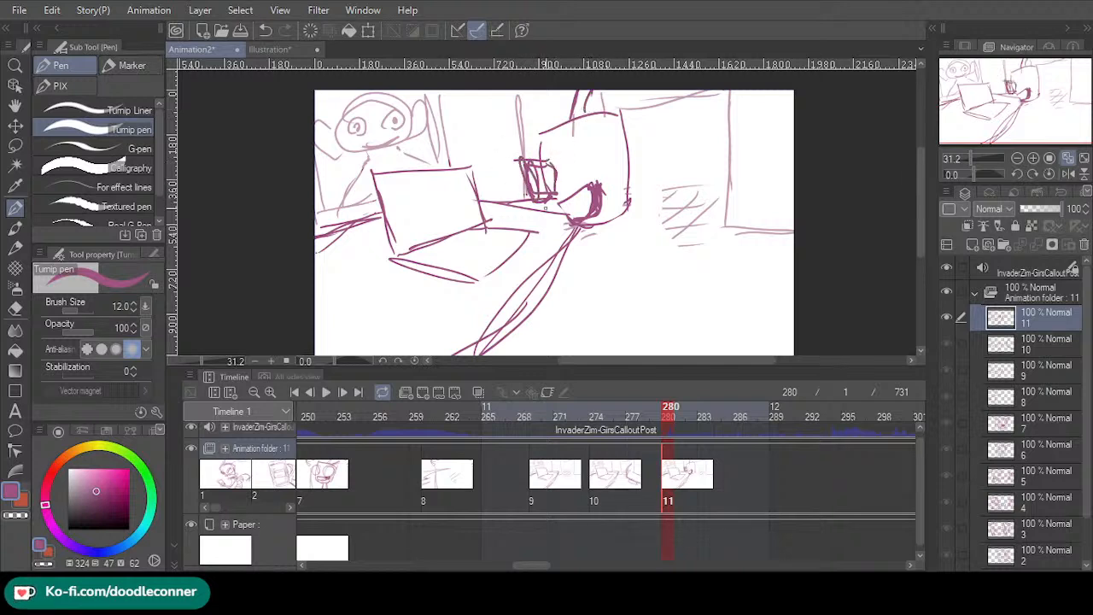
- Sketch a small oval torso below the head with two legs trailing toward the doorway and two detached oval feet
drag(602, 233, 636, 229)
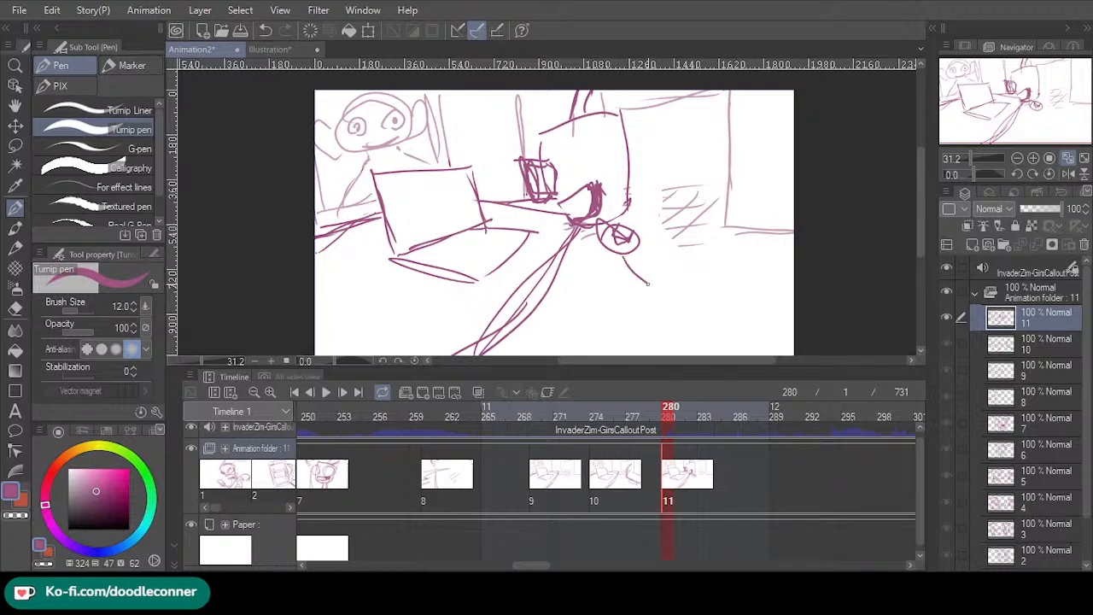
mouse_move(623, 263)
mouse_down()
mouse_move(670, 298)
mouse_move(673, 283)
mouse_move(623, 262)
mouse_move(698, 263)
mouse_up()
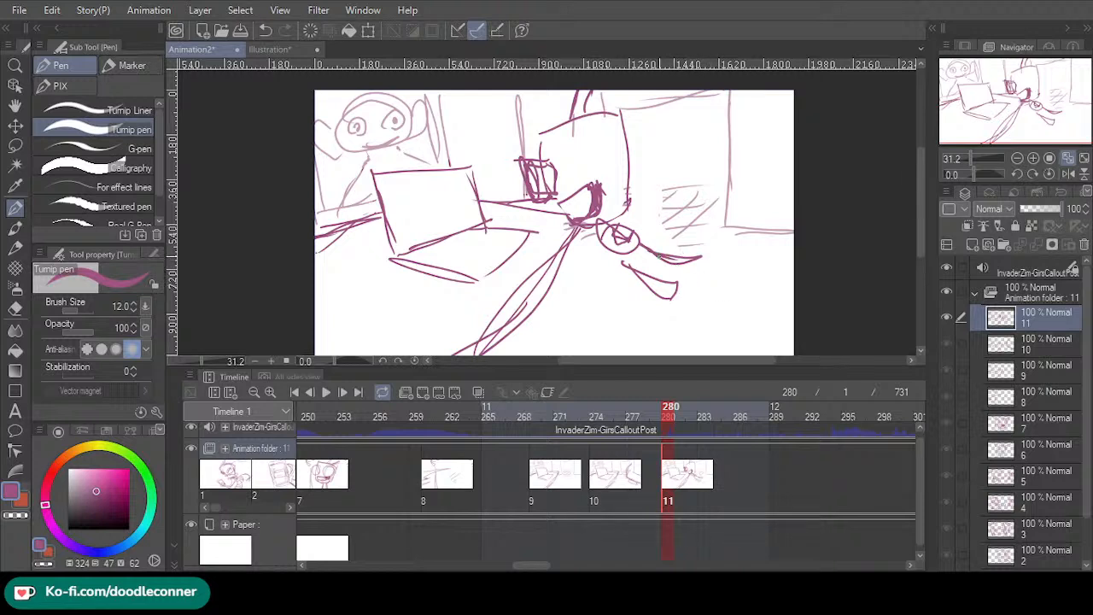
mouse_move(681, 299)
mouse_down()
mouse_move(717, 313)
mouse_move(699, 307)
mouse_move(739, 272)
mouse_move(719, 284)
mouse_move(709, 272)
mouse_up()
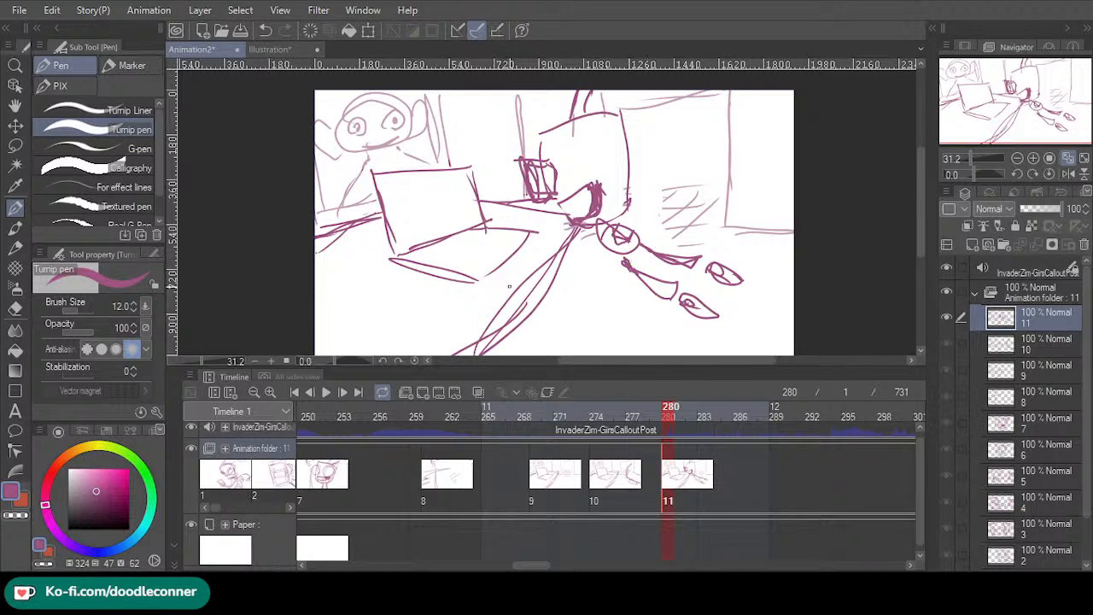
- Lasso the whole figure, resize it and shift it closer to the laptop, then clear the selection
key(m)
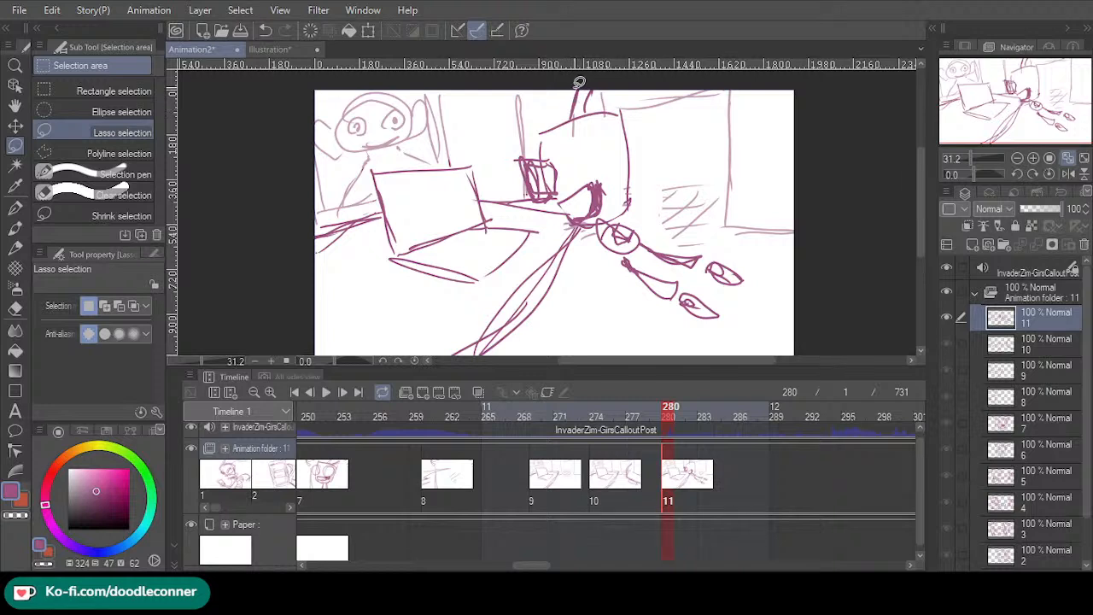
mouse_move(579, 82)
mouse_down()
mouse_move(517, 160)
mouse_move(543, 194)
mouse_move(534, 198)
mouse_move(562, 203)
mouse_move(583, 222)
mouse_move(626, 301)
mouse_move(781, 327)
mouse_move(775, 248)
mouse_move(705, 243)
mouse_move(661, 217)
mouse_move(650, 119)
mouse_move(589, 78)
mouse_up()
click(648, 343)
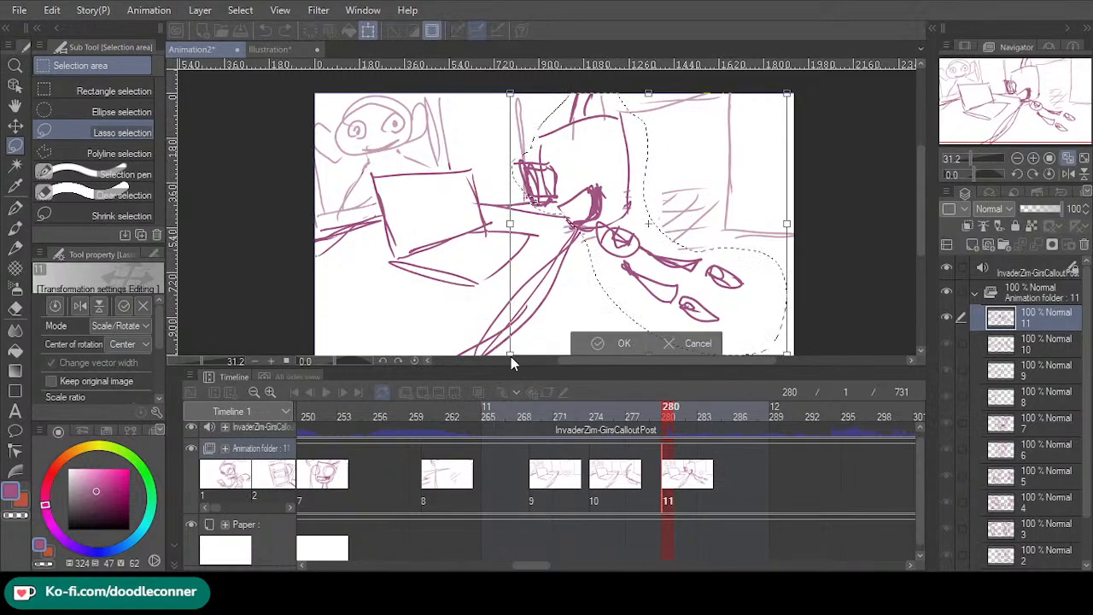
drag(510, 356, 477, 389)
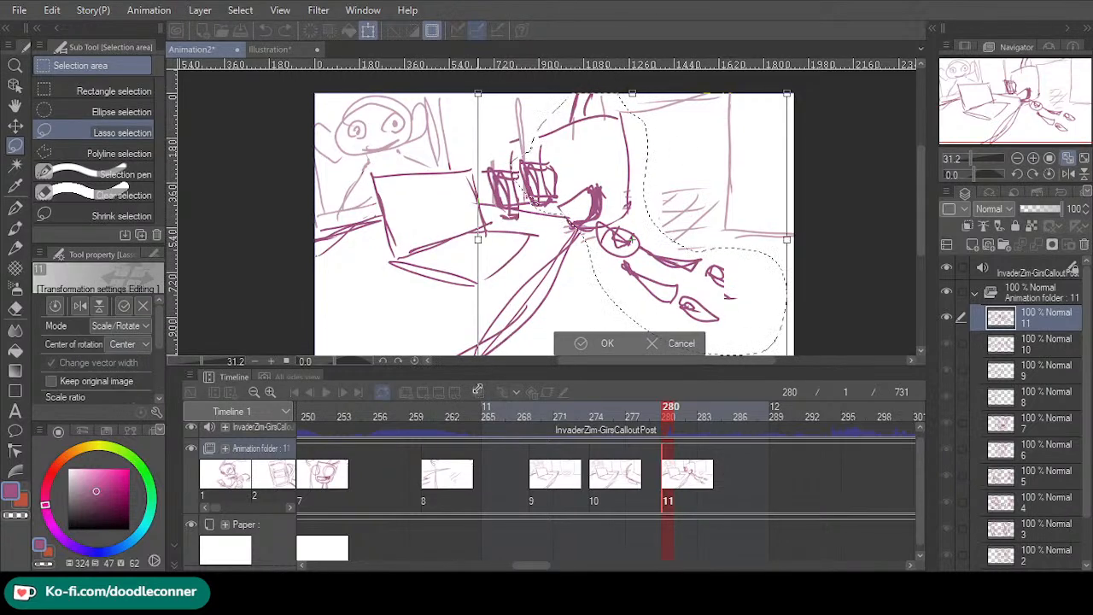
drag(628, 241, 626, 232)
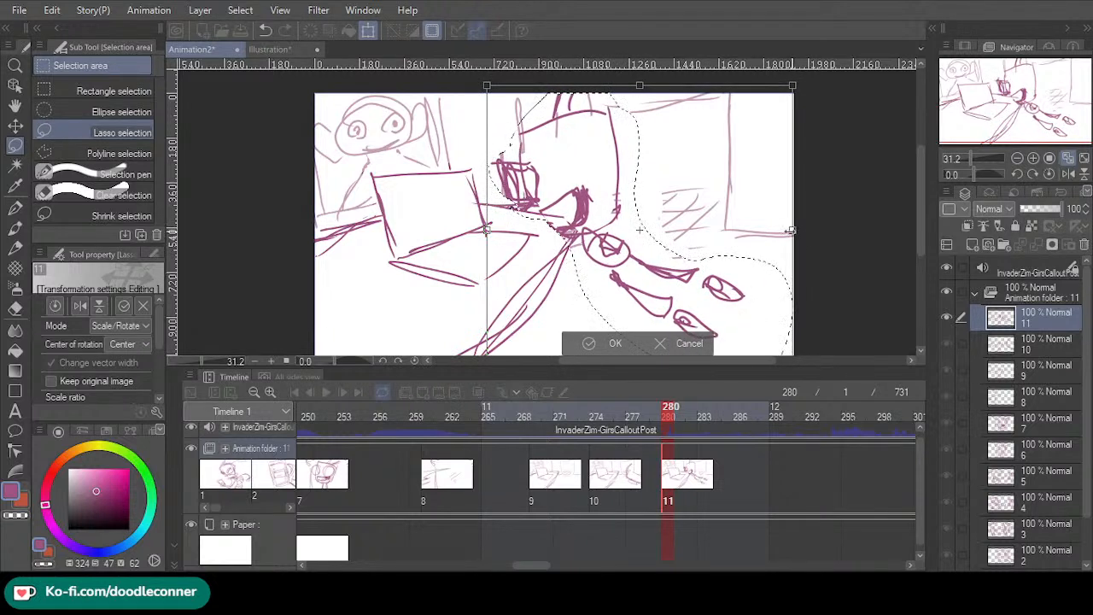
drag(791, 231, 755, 228)
drag(686, 225, 678, 213)
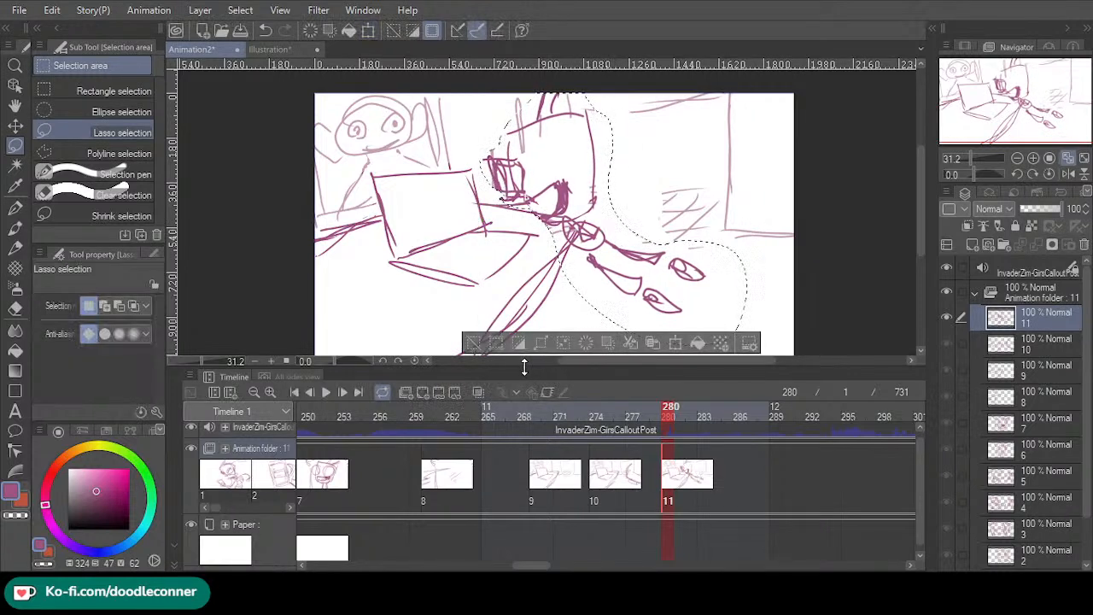
click(475, 344)
- Move cel 11 to frame 279 on the timeline and duplicate it as cel 12
mouse_move(668, 408)
mouse_down()
mouse_move(659, 409)
mouse_move(714, 397)
mouse_move(508, 433)
mouse_move(751, 418)
mouse_up()
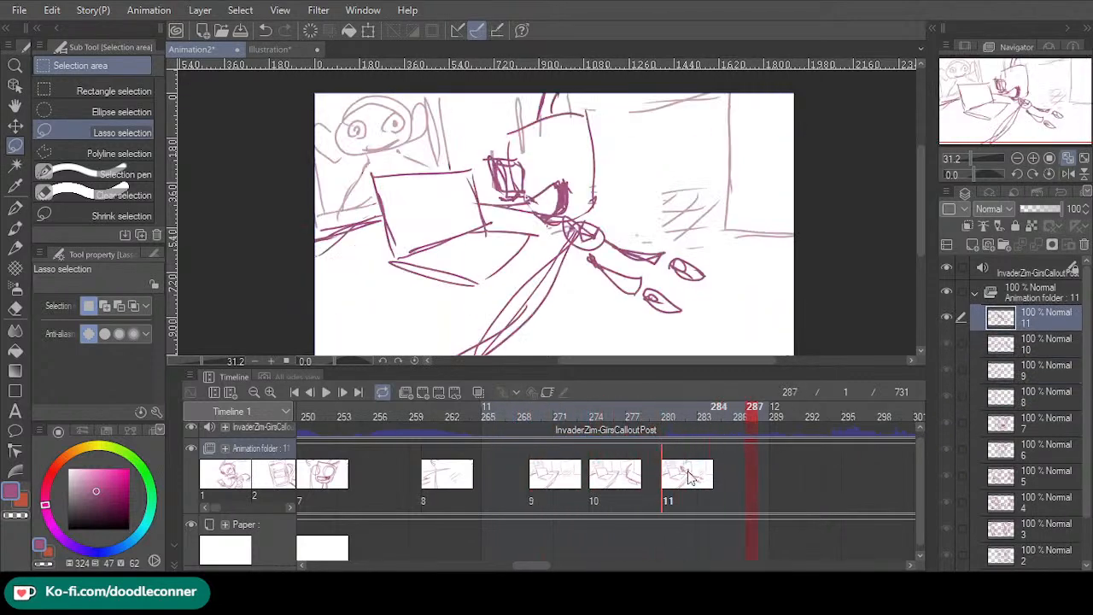
drag(654, 502, 654, 502)
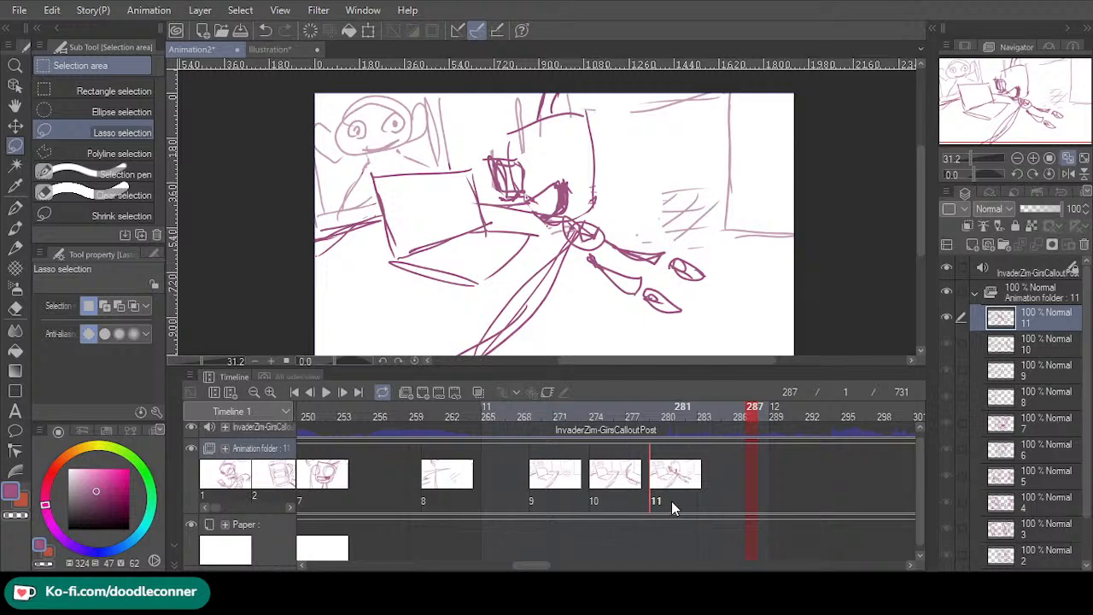
click(675, 494)
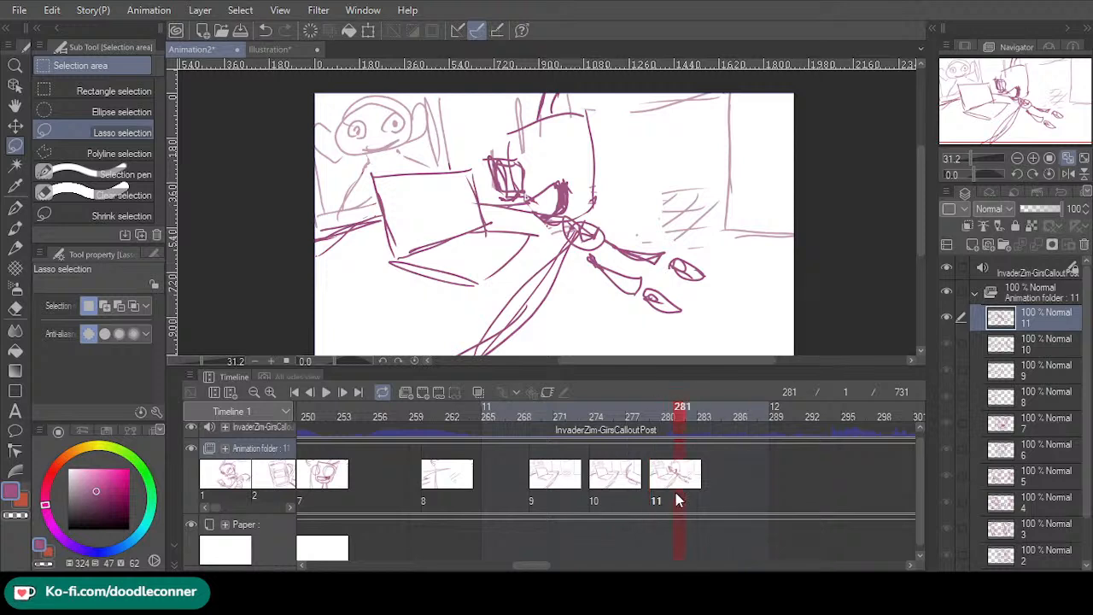
key(ctrl+v)
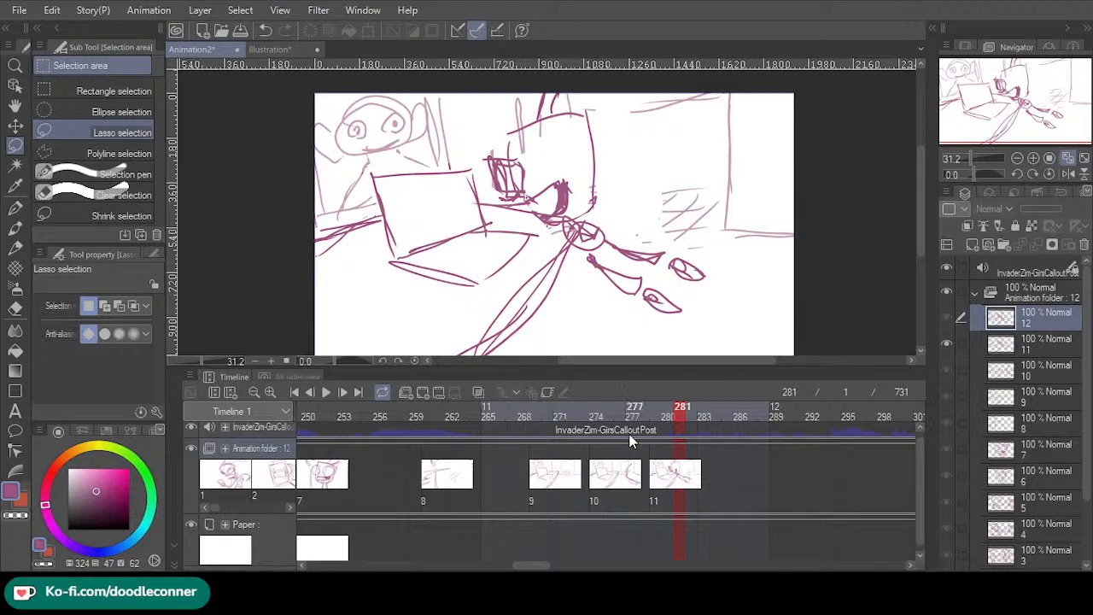
- Sketch the figure's two arms on cel 11 with the Turnip pen, reaching from the torso toward the laptop and ending in dark hands
click(595, 499)
click(653, 502)
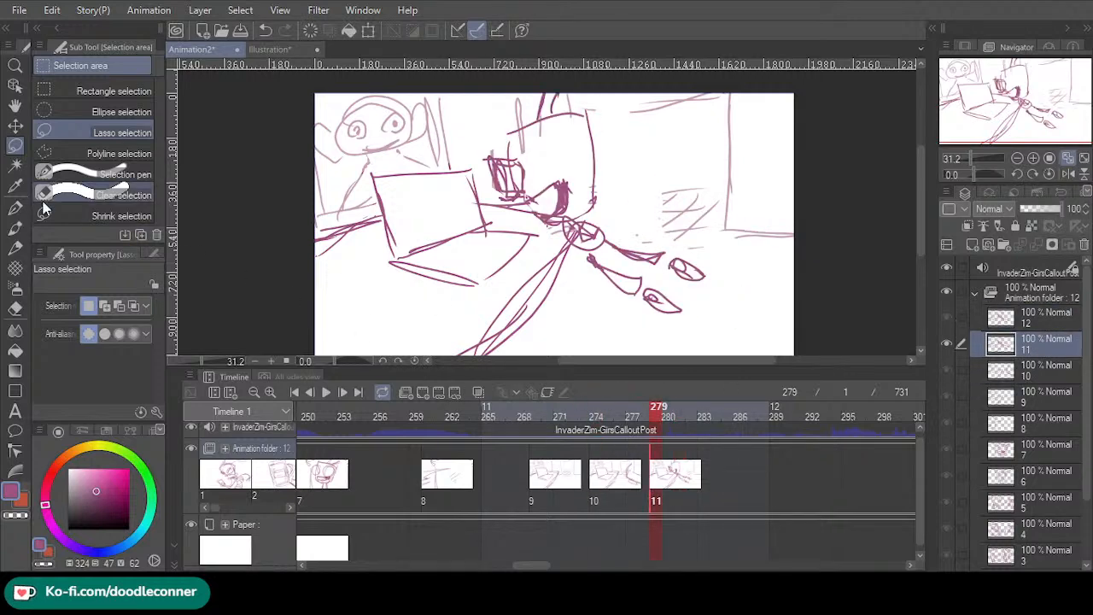
key(p)
drag(522, 232, 458, 260)
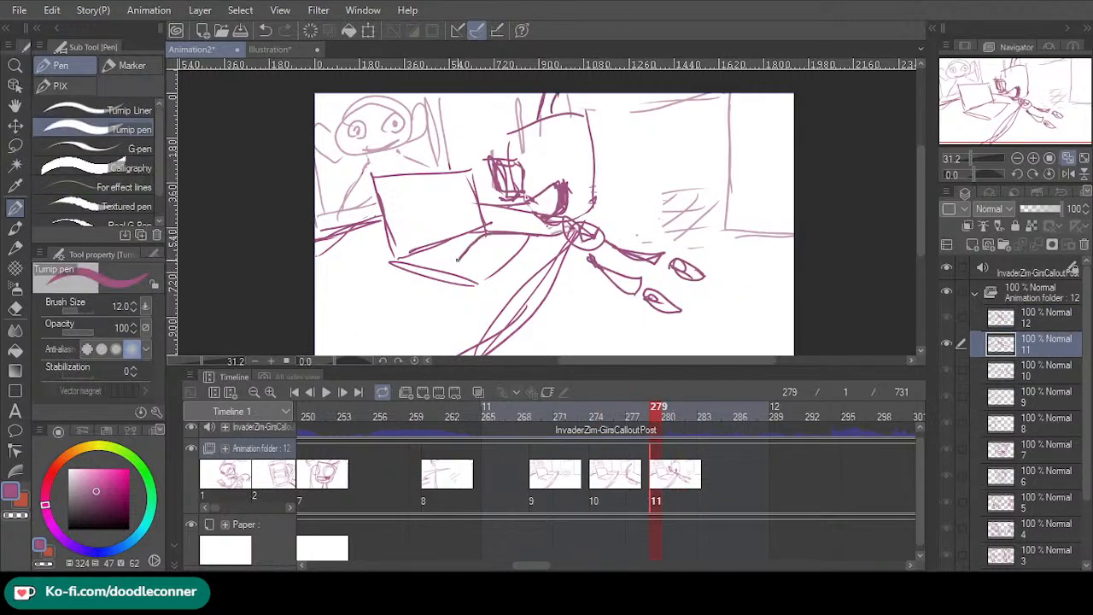
key(ctrl+z)
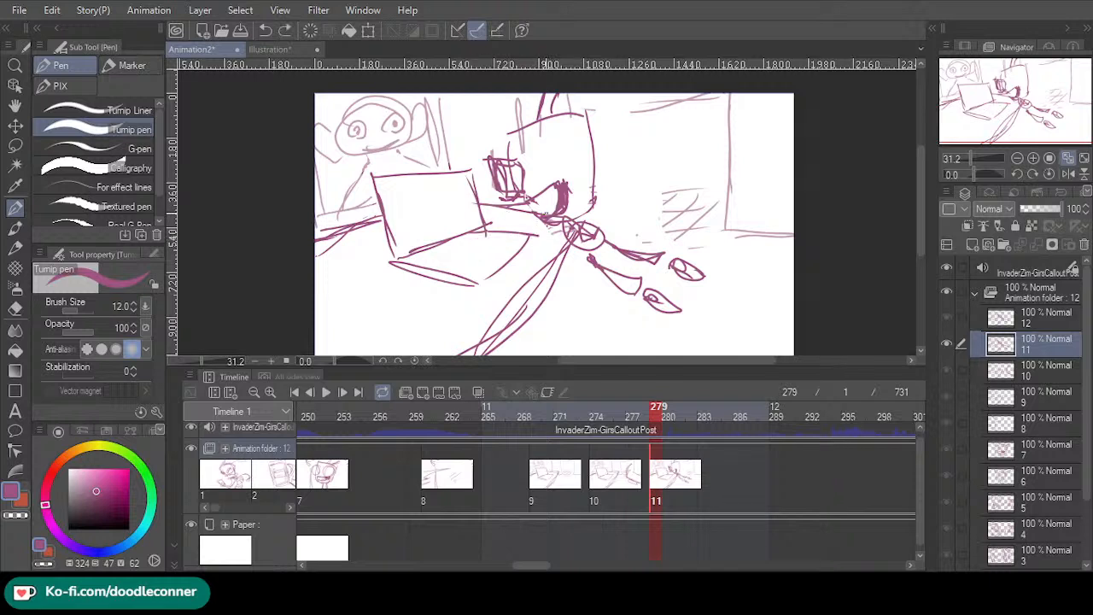
drag(493, 214, 554, 226)
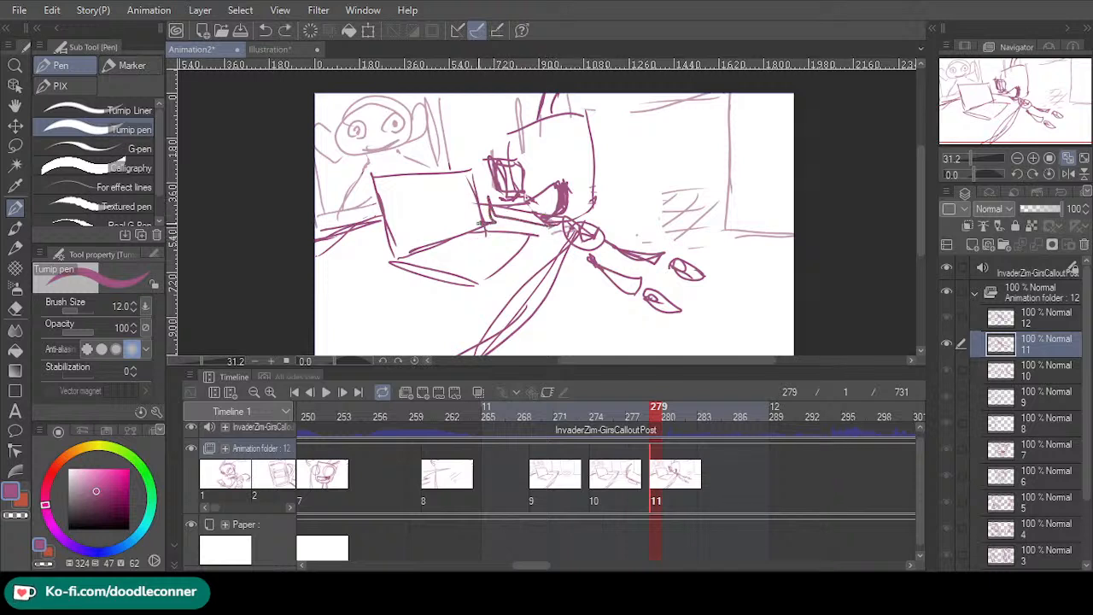
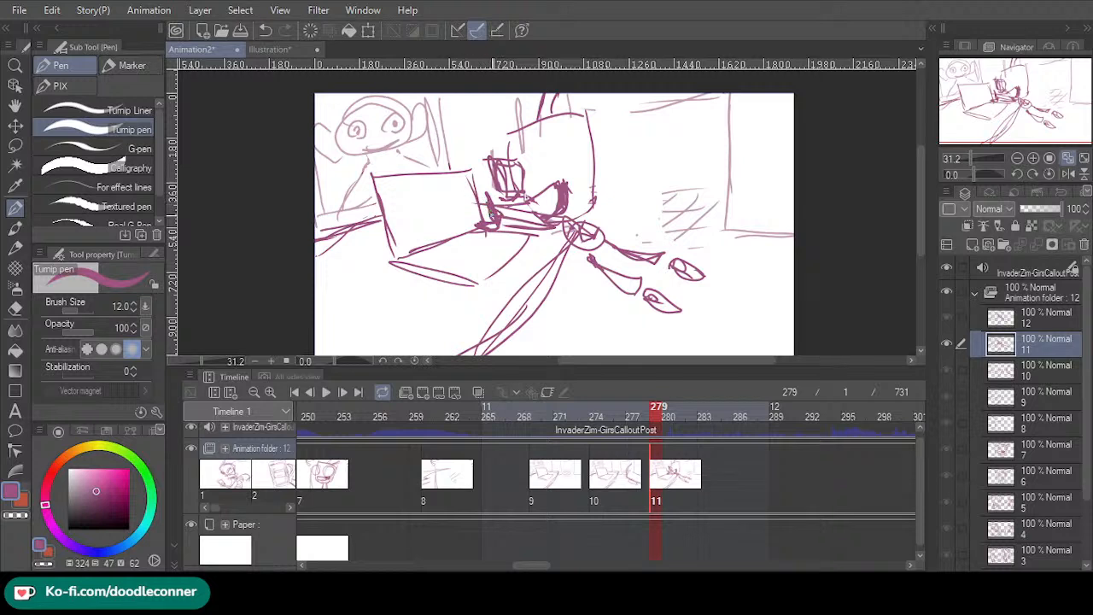
mouse_move(545, 248)
mouse_down()
mouse_move(475, 275)
mouse_move(483, 263)
mouse_move(465, 259)
mouse_move(488, 261)
mouse_up()
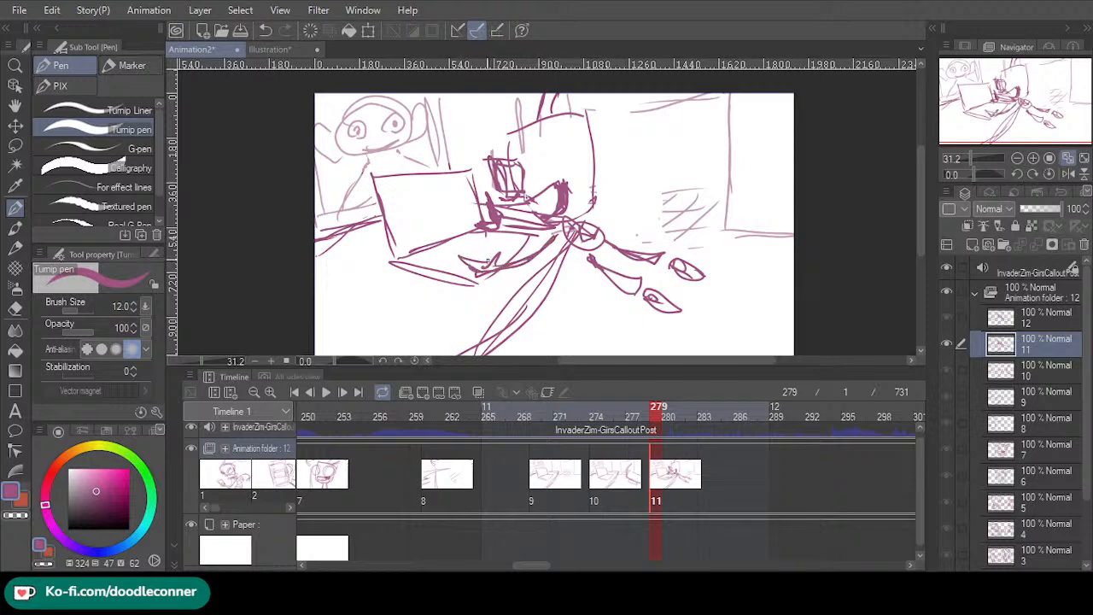
mouse_move(495, 203)
mouse_down()
mouse_move(511, 222)
mouse_move(548, 224)
mouse_up()
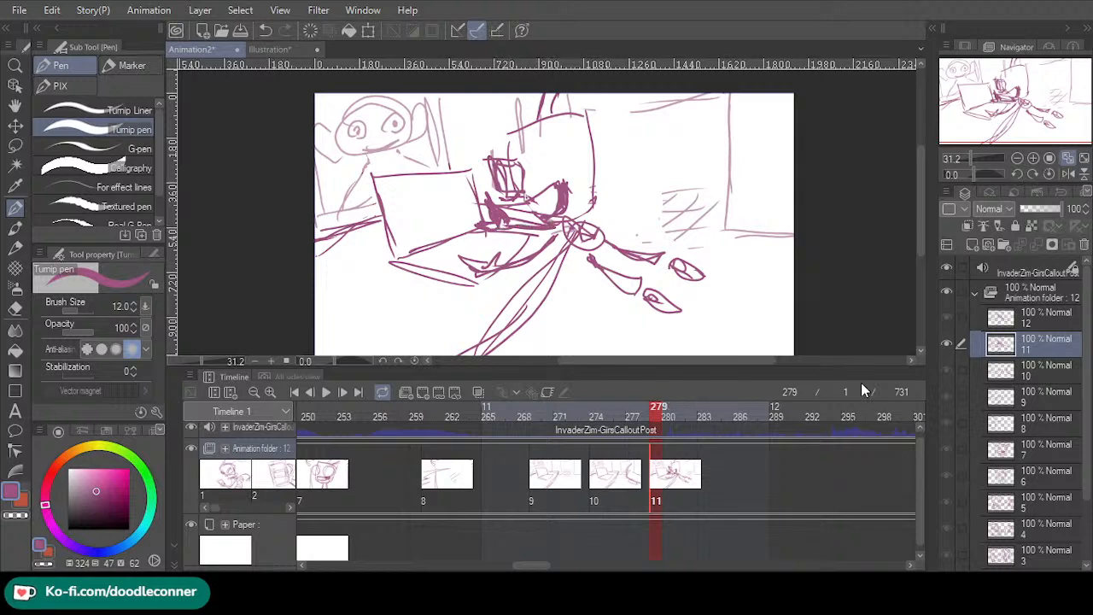
- Assign cel 12 to frame 282 and shift cel 11 to frame 280, with the figure's upper foot lassoed
click(693, 510)
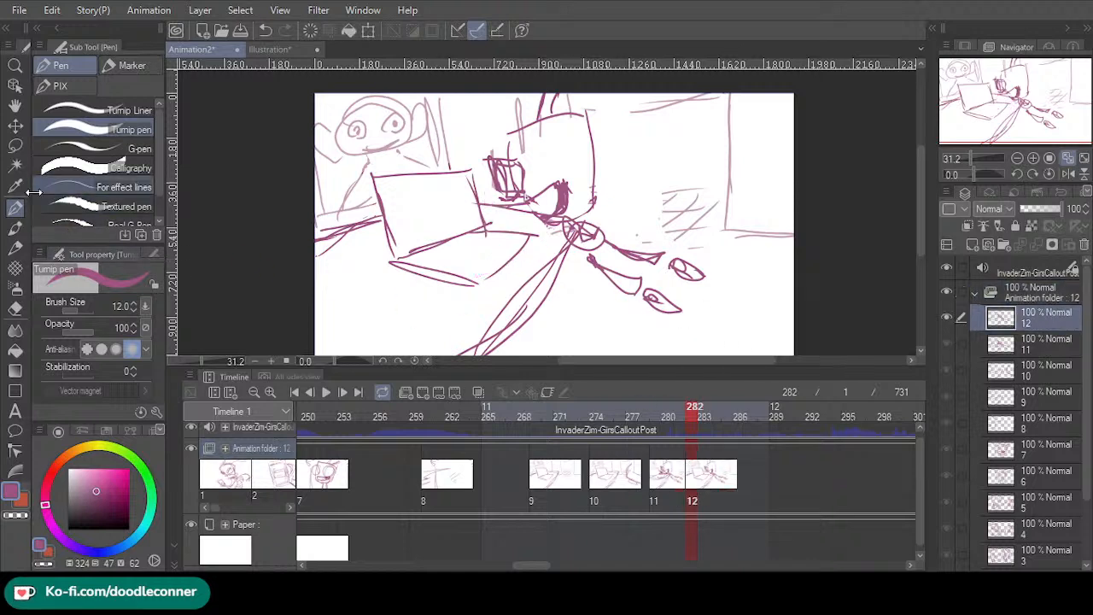
click(16, 148)
mouse_move(673, 276)
mouse_down()
mouse_move(715, 260)
mouse_move(699, 295)
mouse_up()
click(660, 489)
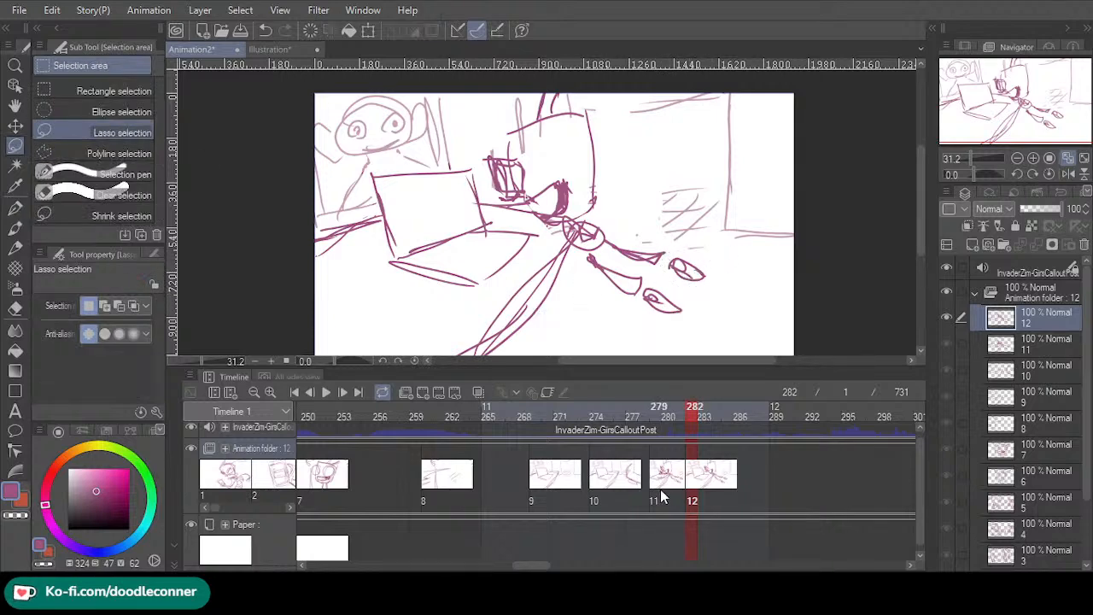
click(670, 477)
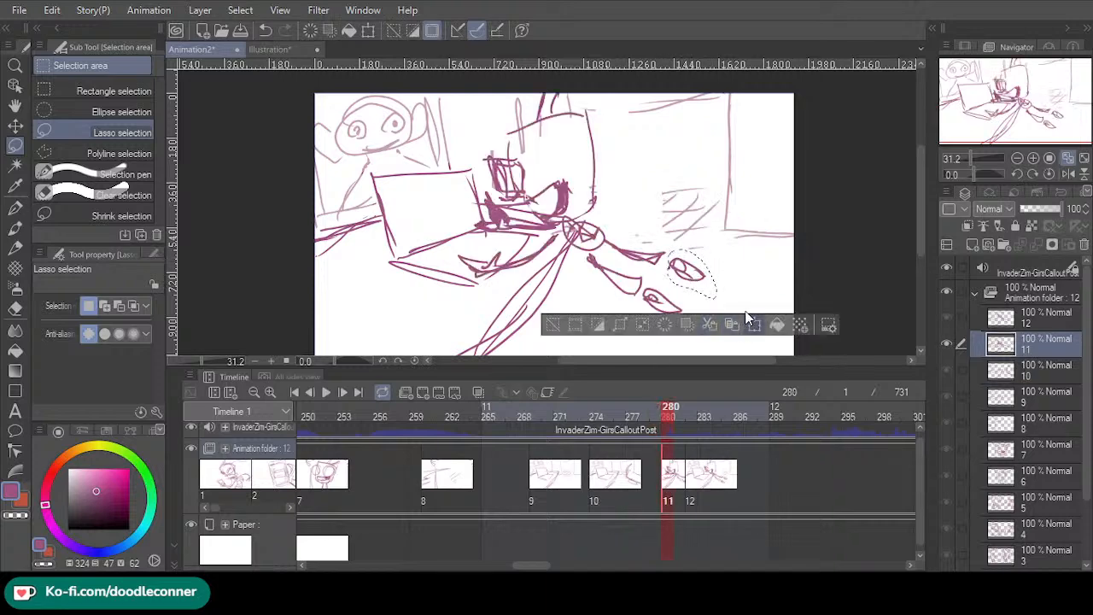
- Nudge the lassoed upper foot on cel 11 slightly closer to the leg and clear the selection
click(747, 325)
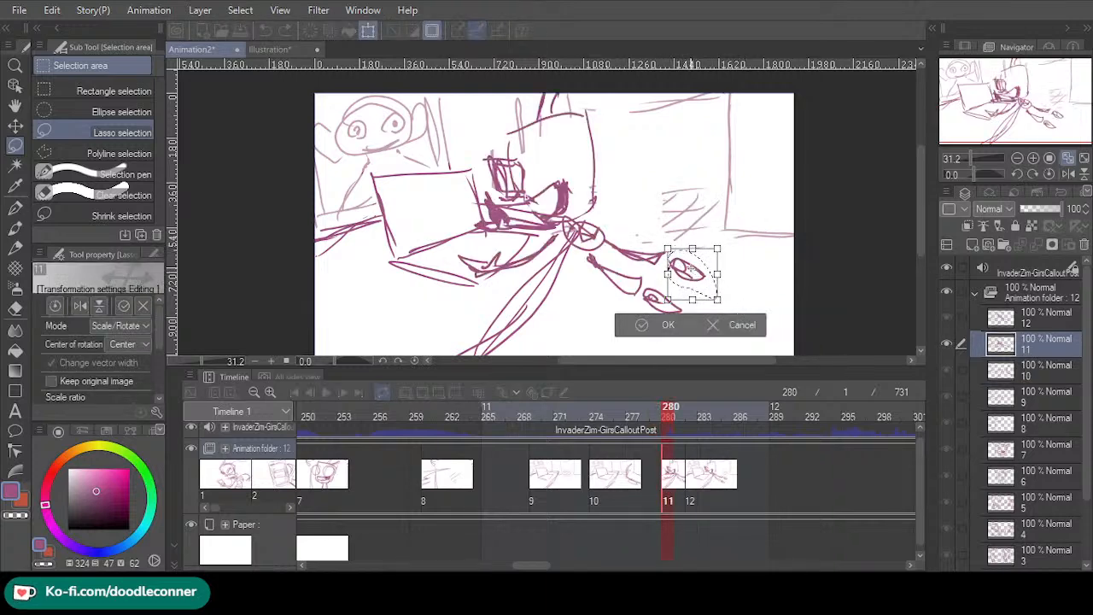
drag(704, 275, 698, 275)
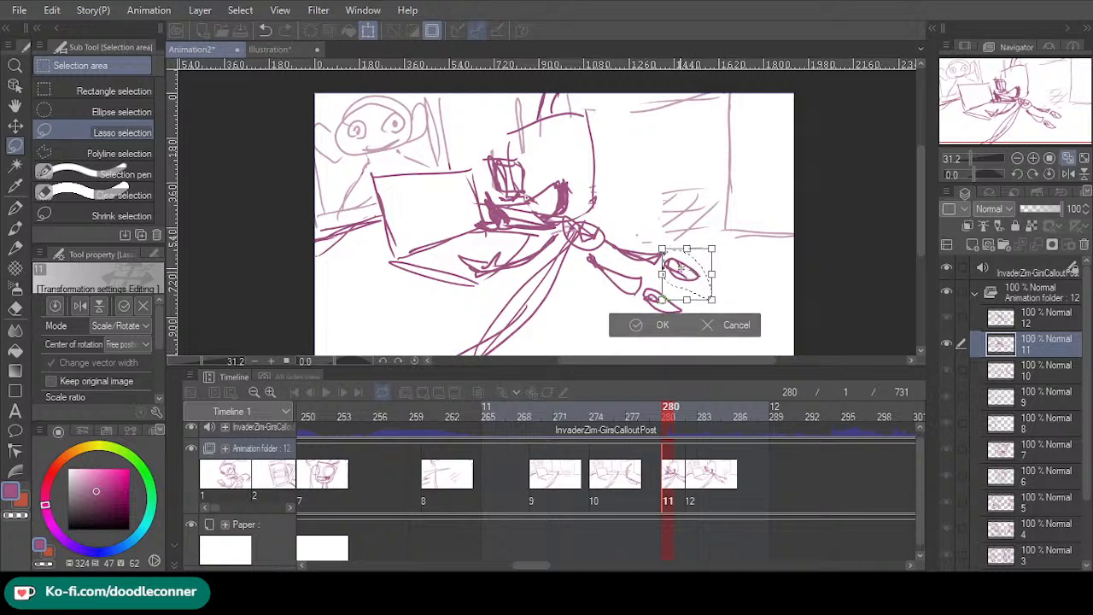
click(641, 333)
click(543, 324)
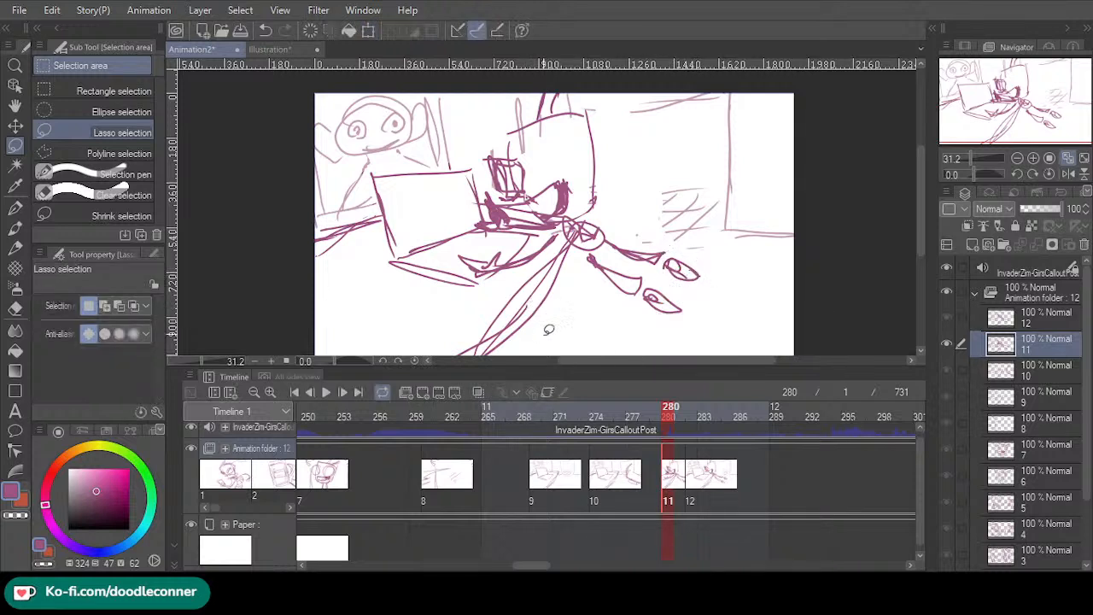
- Move cel 12 to frame 284 on the timeline and turn on onion skin
click(691, 502)
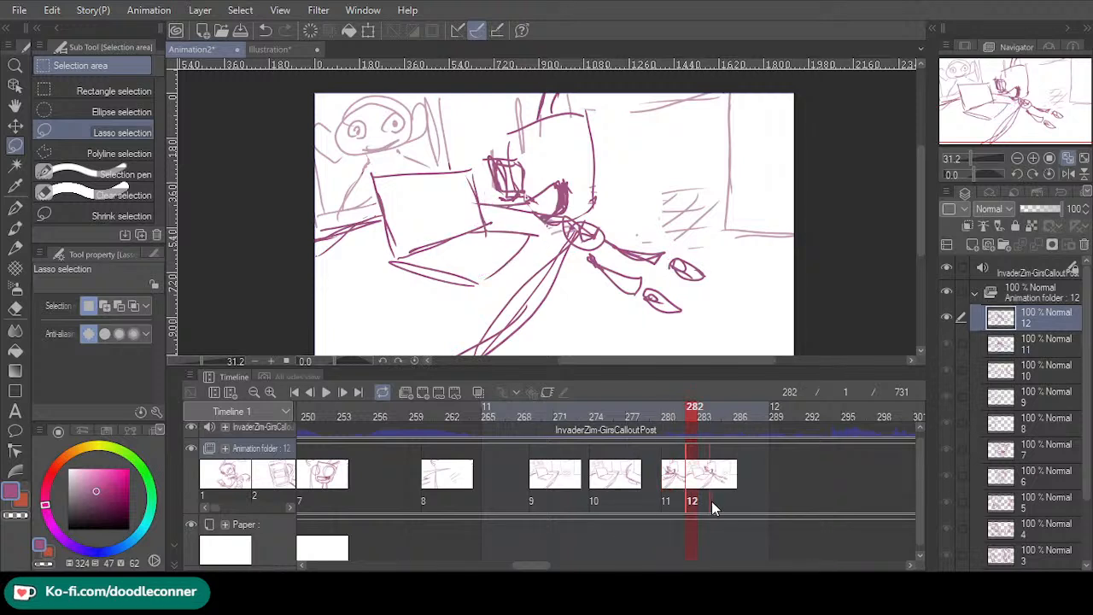
drag(719, 500, 721, 501)
click(721, 501)
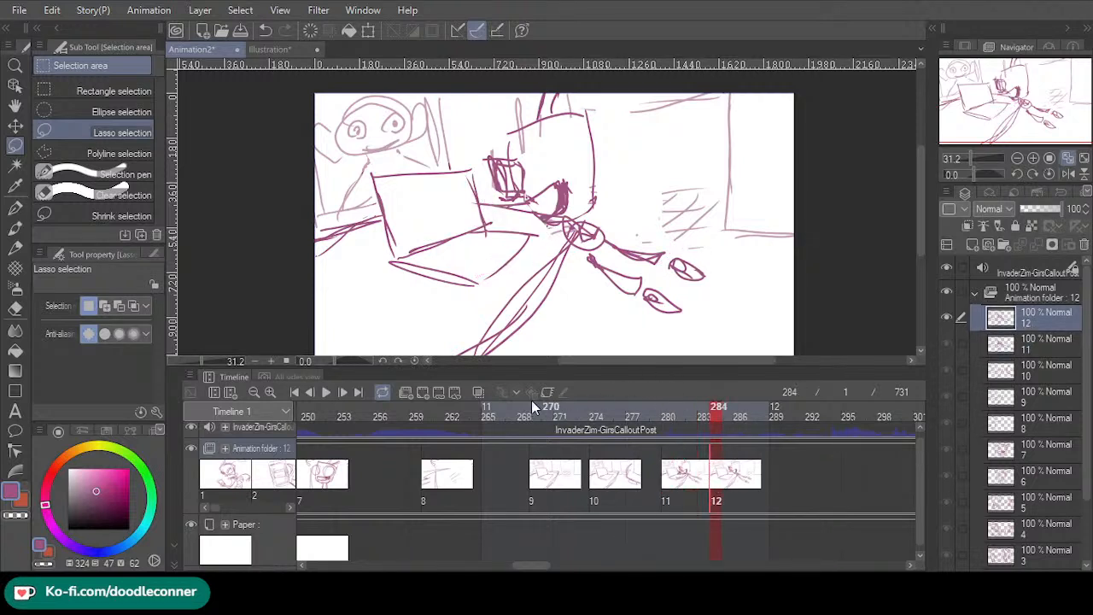
click(477, 392)
- Lasso the figure's upper foot on cel 12, stretch its toe end outward and downward, and clear the selection
mouse_move(682, 285)
mouse_down()
mouse_move(678, 251)
mouse_move(719, 264)
mouse_move(684, 285)
mouse_move(694, 271)
mouse_move(745, 312)
mouse_up()
click(754, 323)
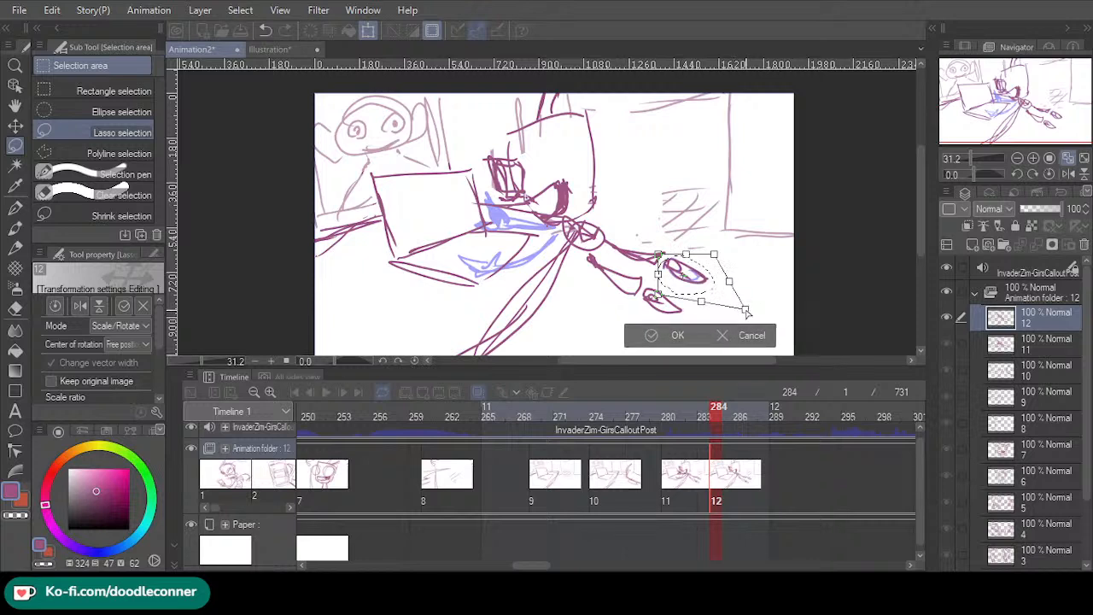
key(Return)
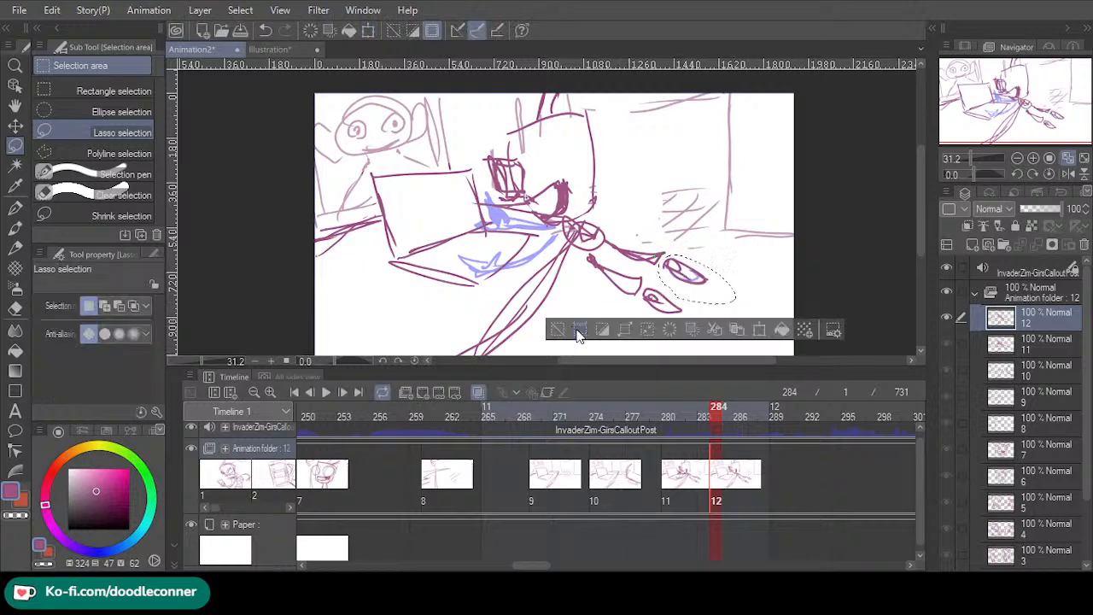
key(ctrl+d)
- Lasso the figure's lower foot on cel 12, stretch its toe end outward, and clear the selection
mouse_move(646, 295)
mouse_down()
mouse_move(675, 274)
mouse_move(642, 321)
mouse_up()
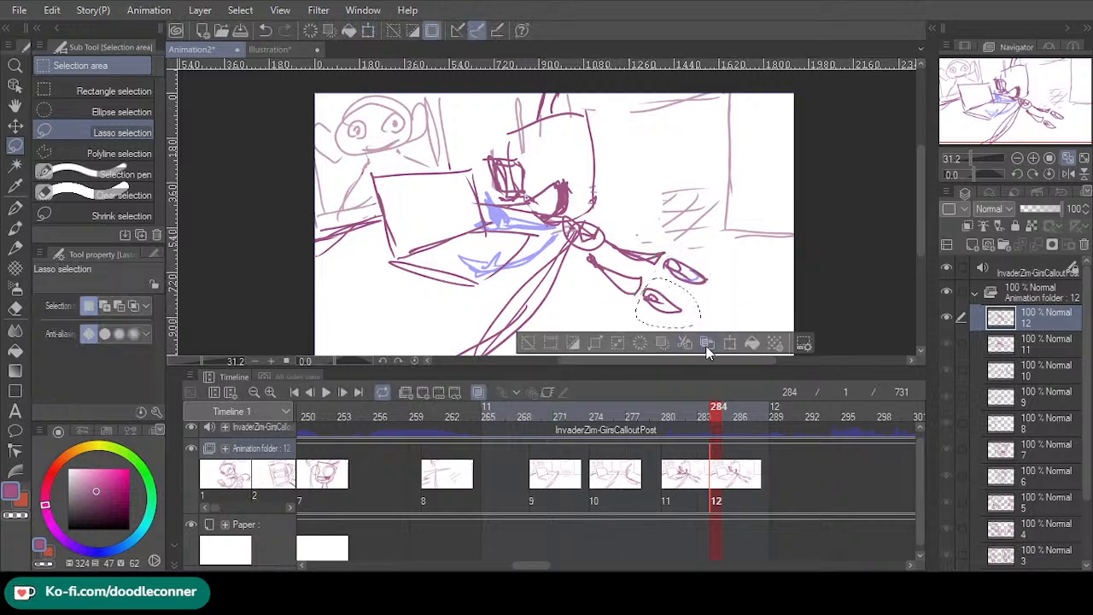
click(707, 343)
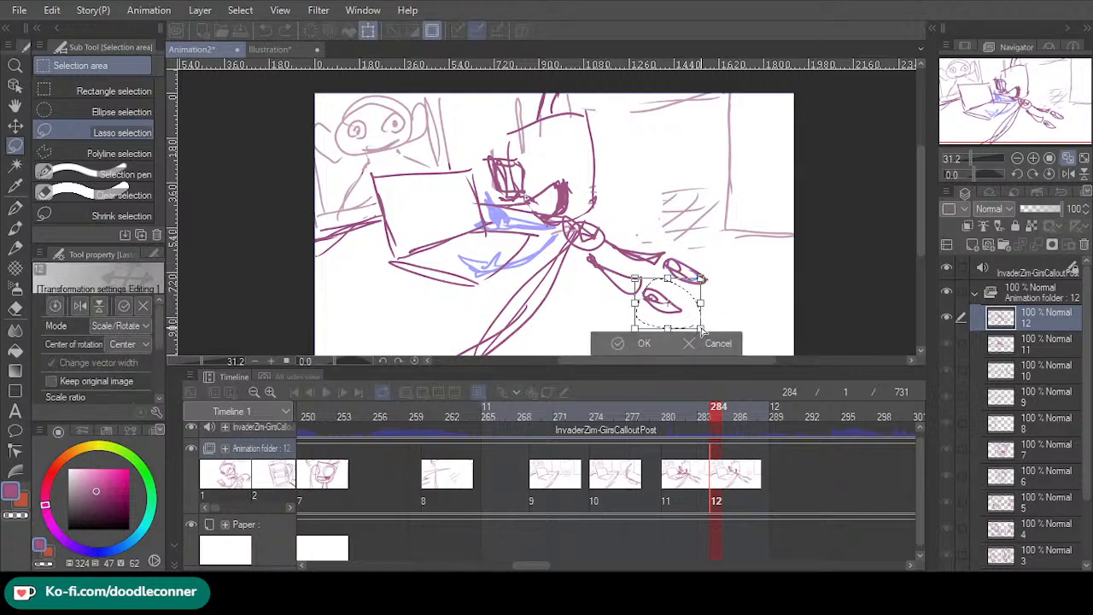
drag(721, 338, 726, 334)
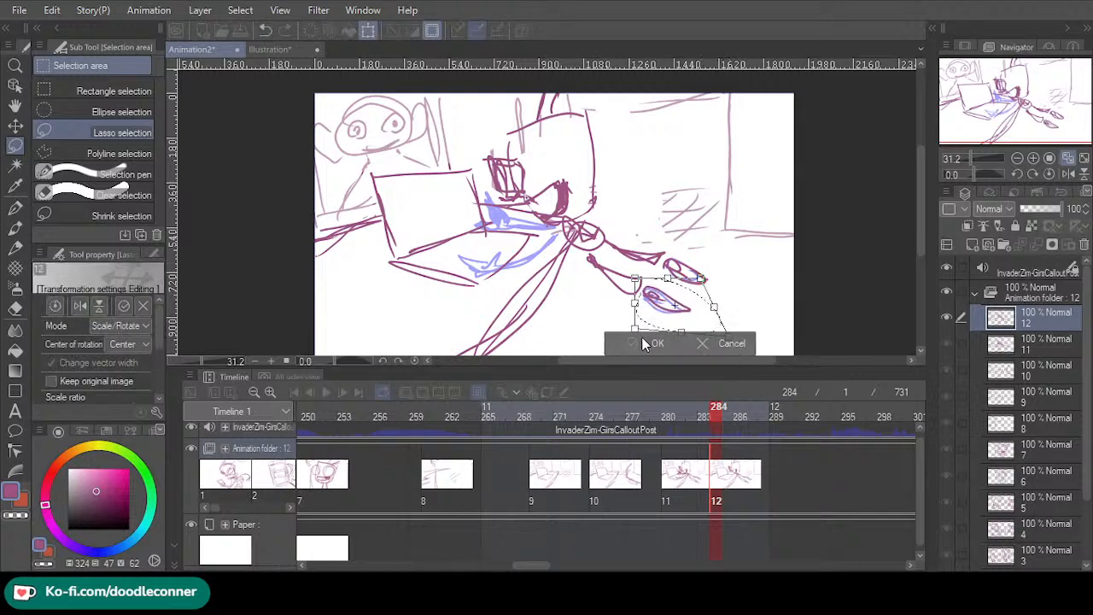
click(626, 346)
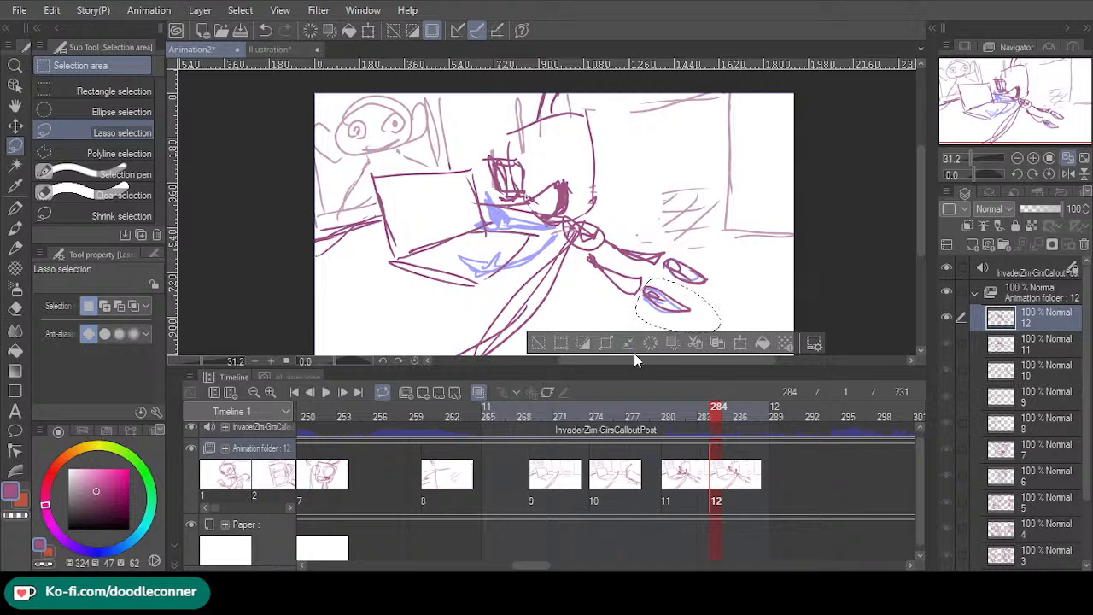
click(542, 342)
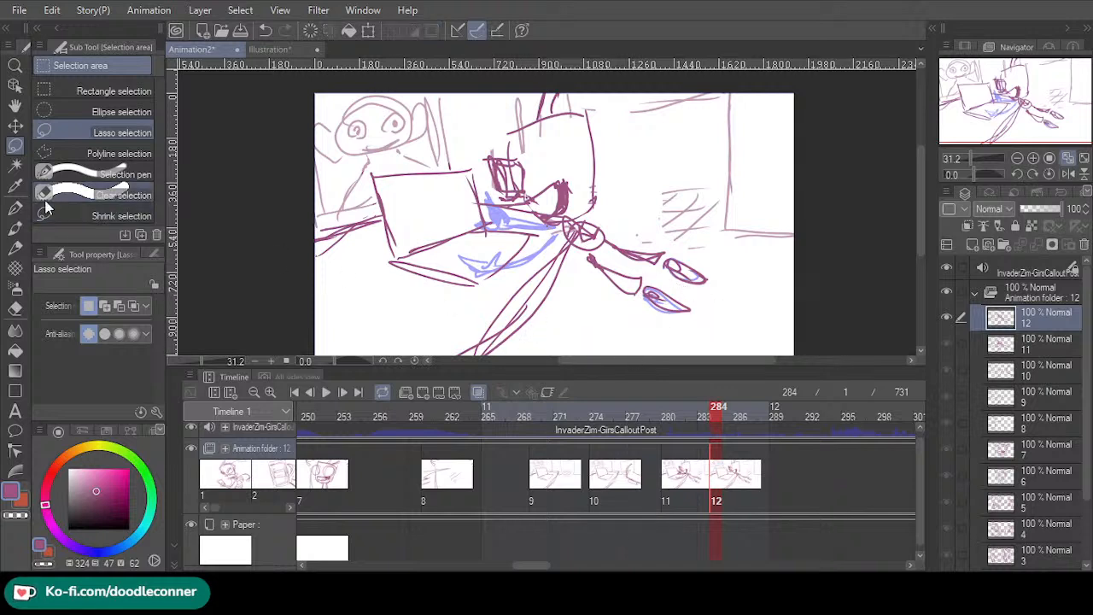
- Sketch the two arms on cel 12 with the Turnip pen in a swapped flailing pose, offset from the onion-skinned arms of cel 11
click(17, 208)
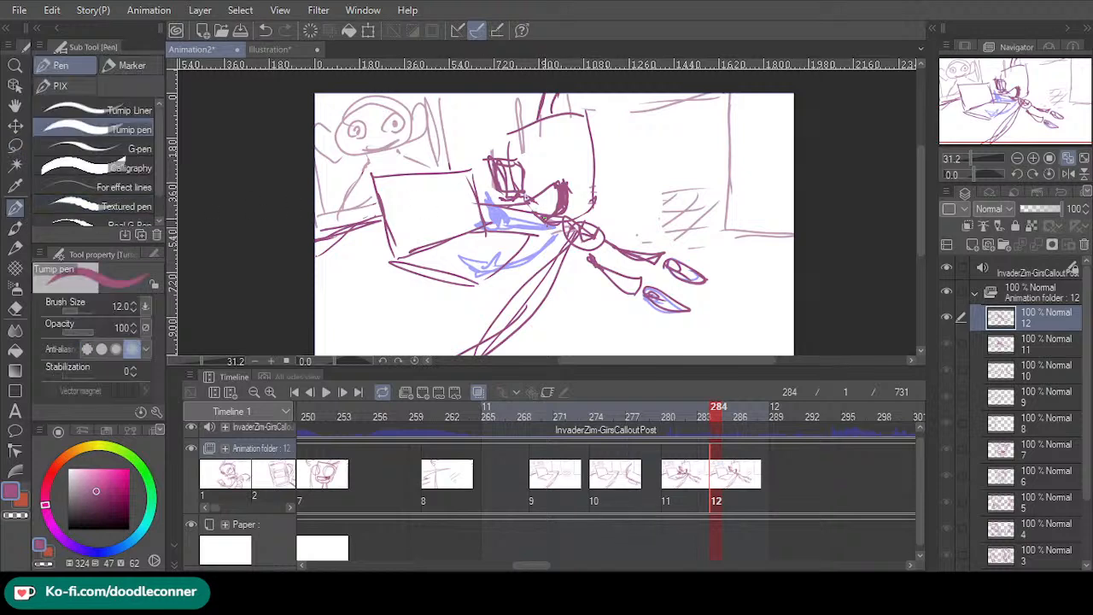
drag(555, 227, 462, 219)
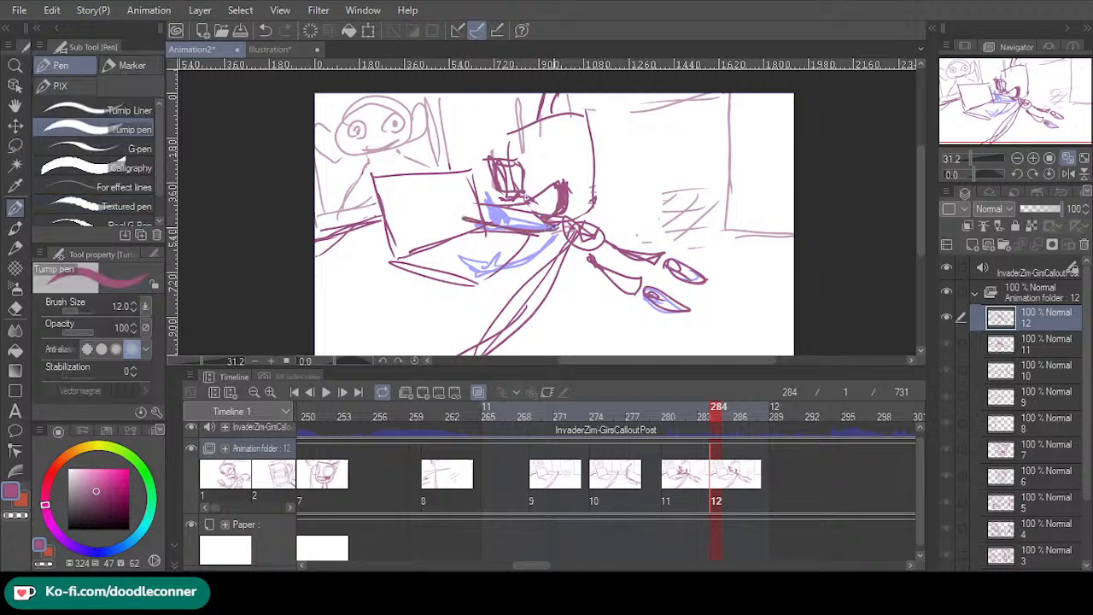
drag(548, 229, 473, 235)
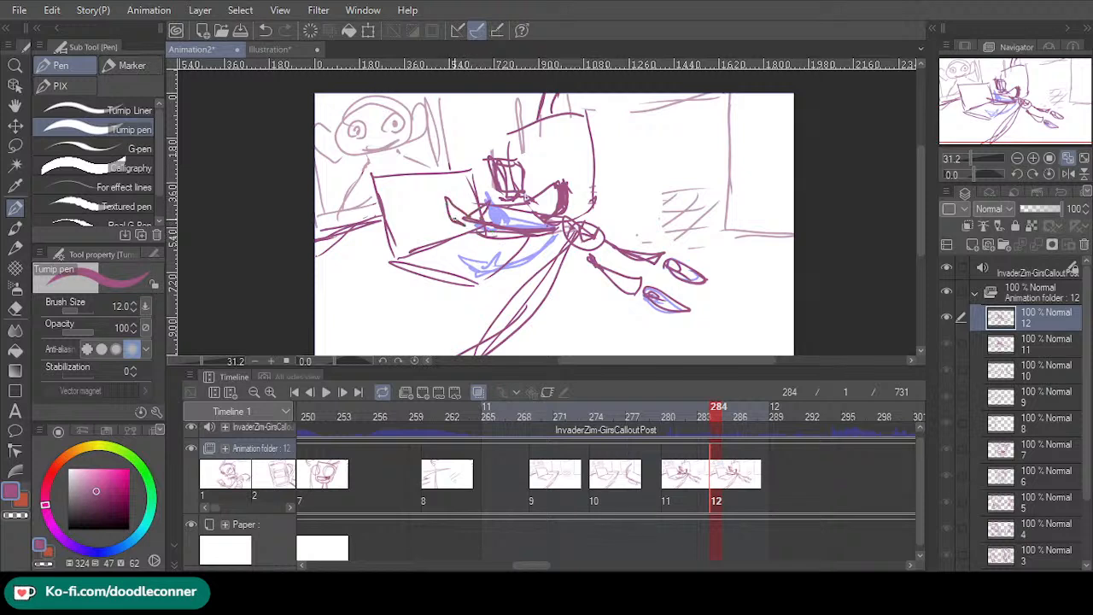
mouse_move(475, 232)
mouse_down()
mouse_move(524, 230)
mouse_move(483, 258)
mouse_move(494, 242)
mouse_move(545, 244)
mouse_up()
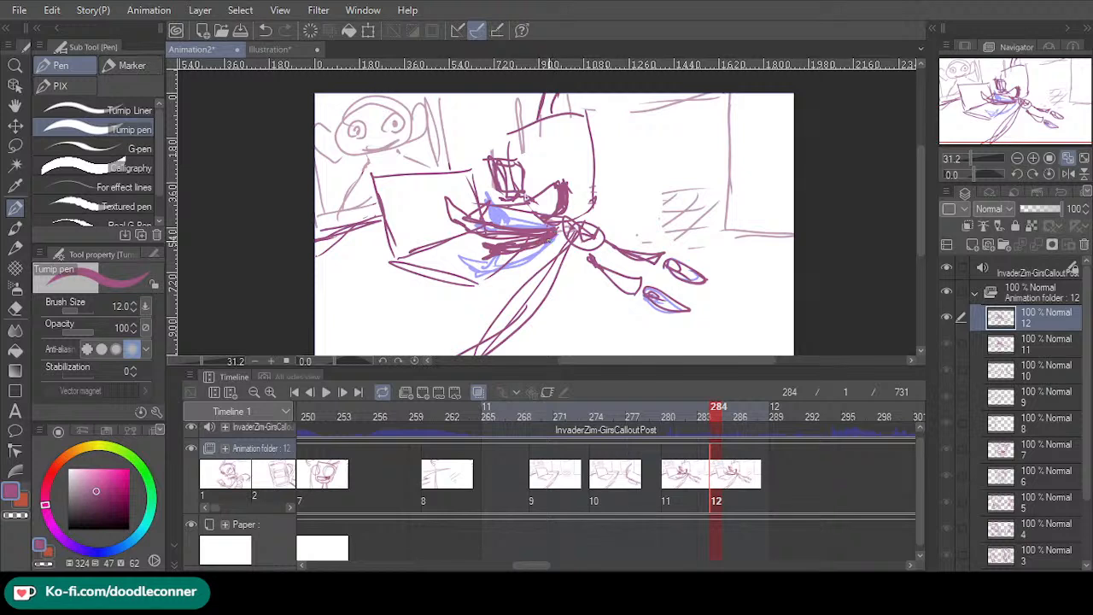
- Repeat the arm flail on the timeline by assigning cel 11 to frame 288, cel 12 to frame 292 and cel 11 to frame 296
click(743, 415)
click(761, 418)
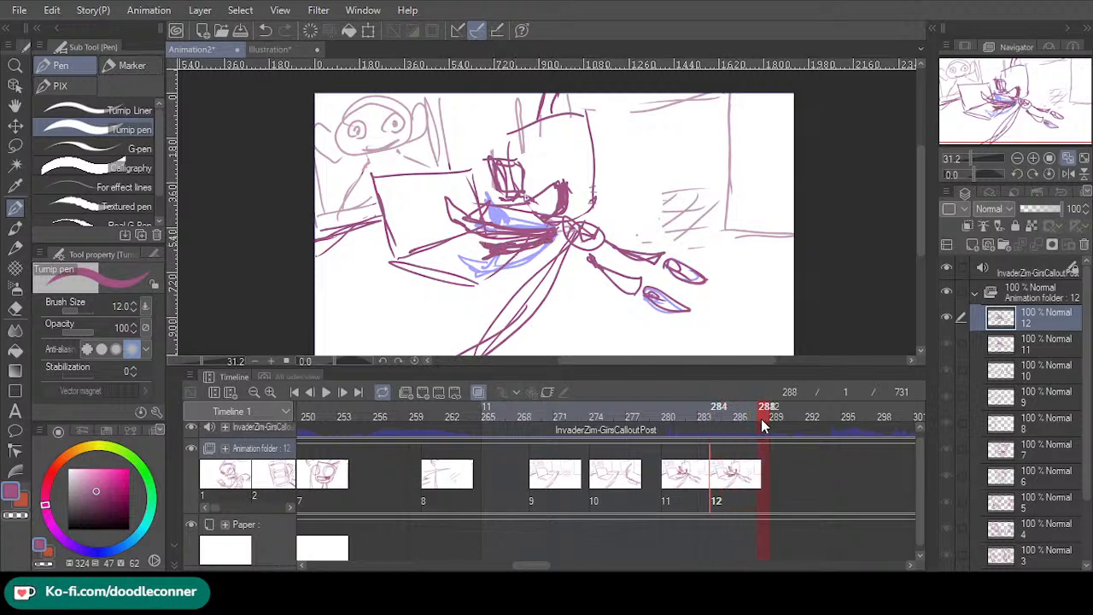
click(767, 500)
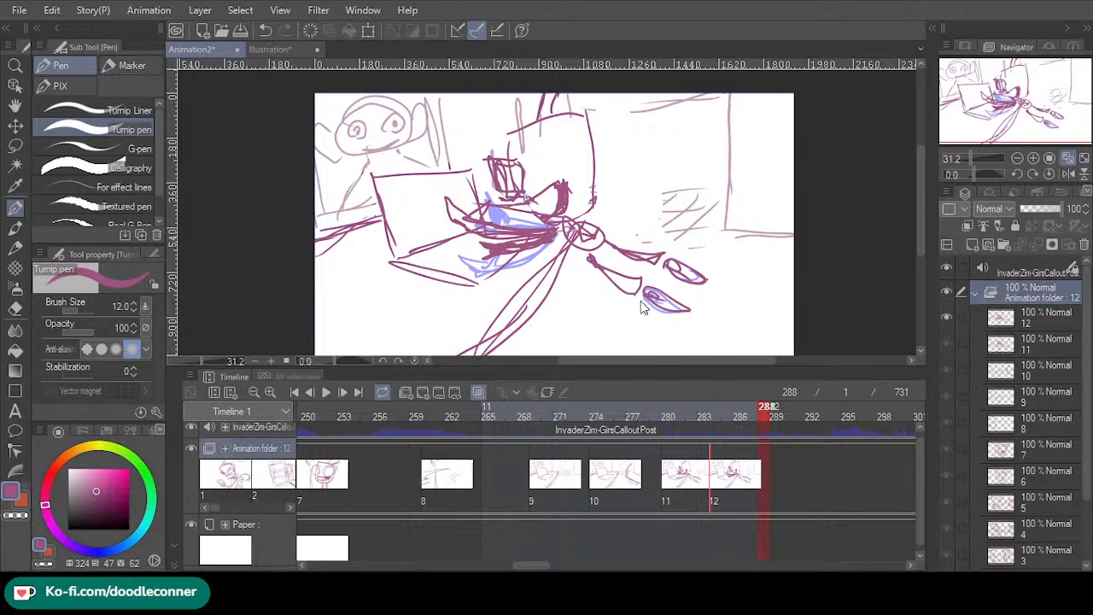
click(804, 489)
click(815, 503)
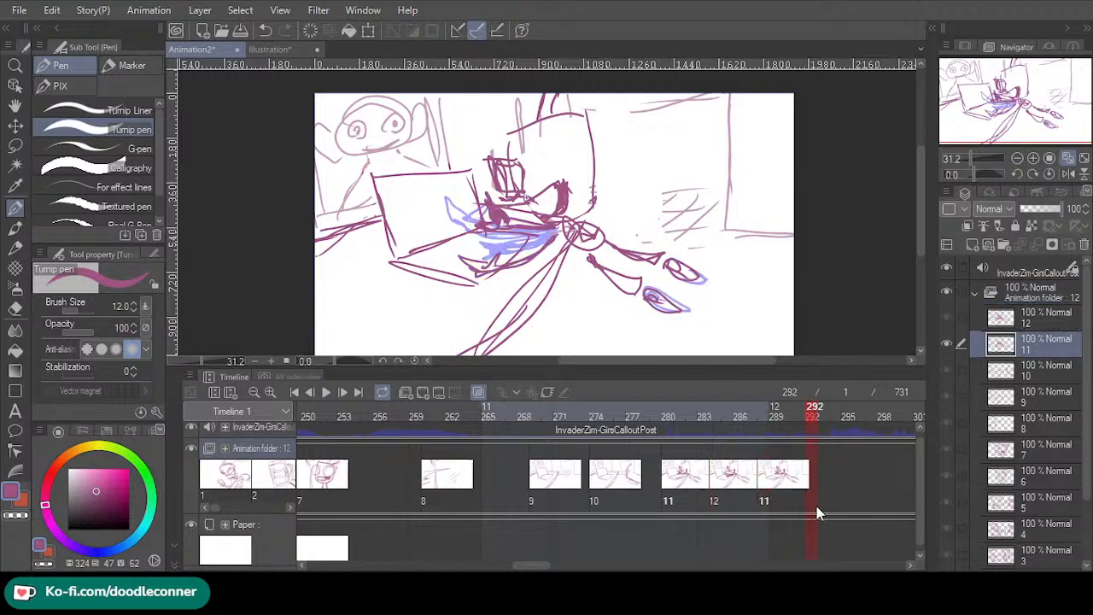
click(833, 488)
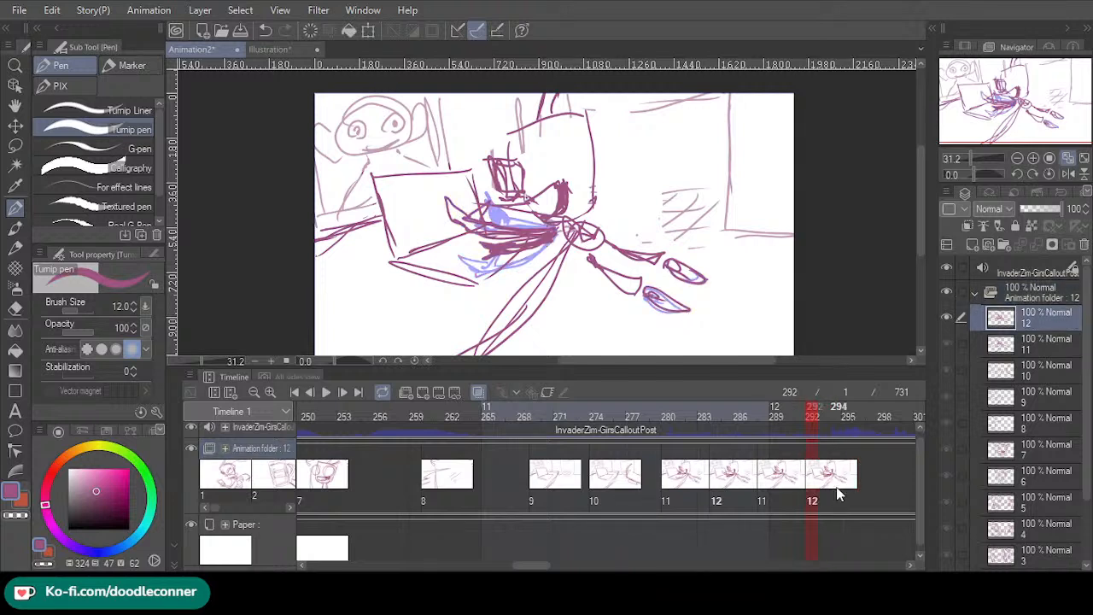
click(859, 504)
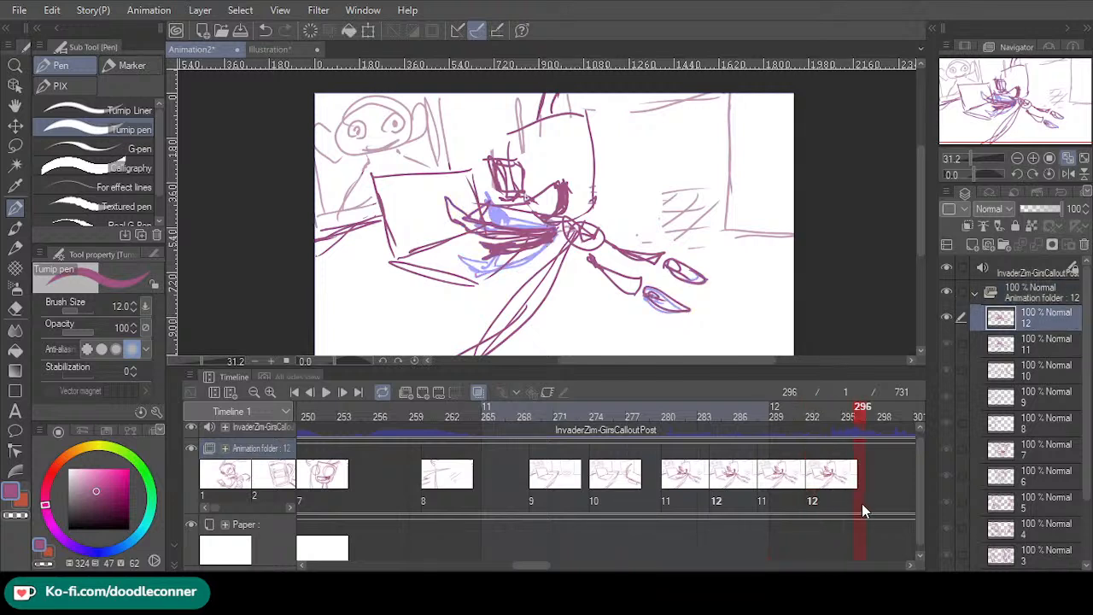
click(670, 303)
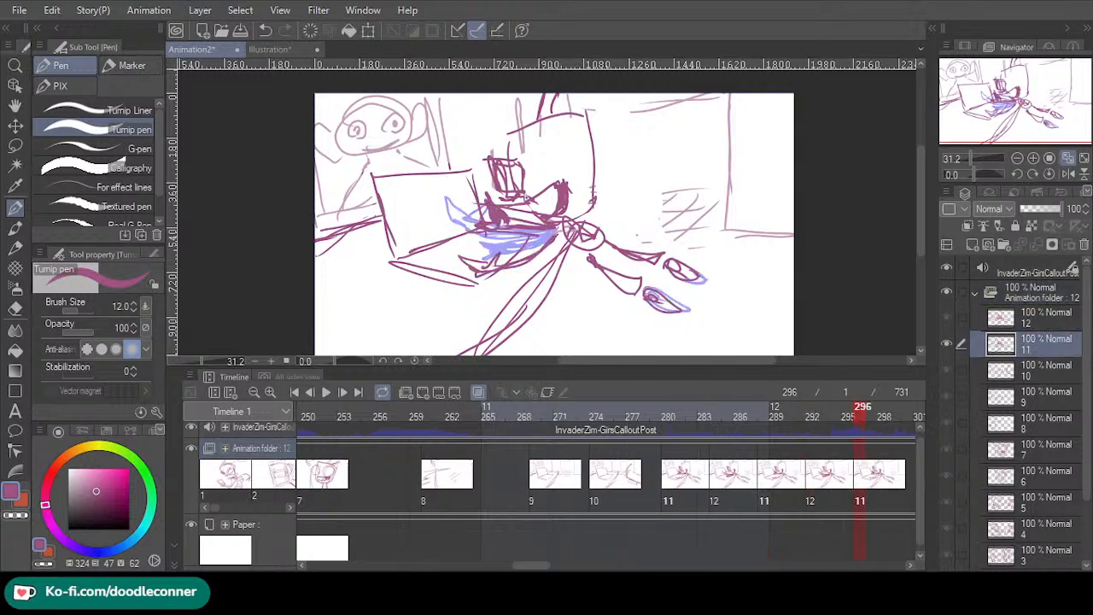
- Scrub and play through the alternating cels 11 and 12 to check the flailing motion
drag(536, 567, 548, 567)
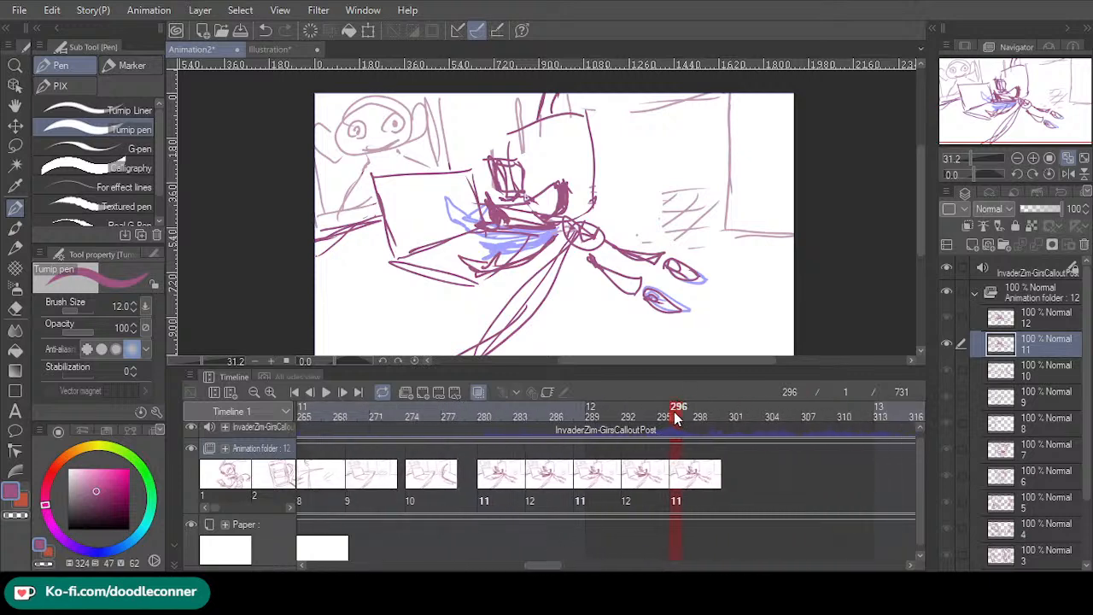
mouse_move(673, 419)
mouse_down()
mouse_move(485, 422)
mouse_move(464, 450)
mouse_move(663, 453)
mouse_up()
click(327, 392)
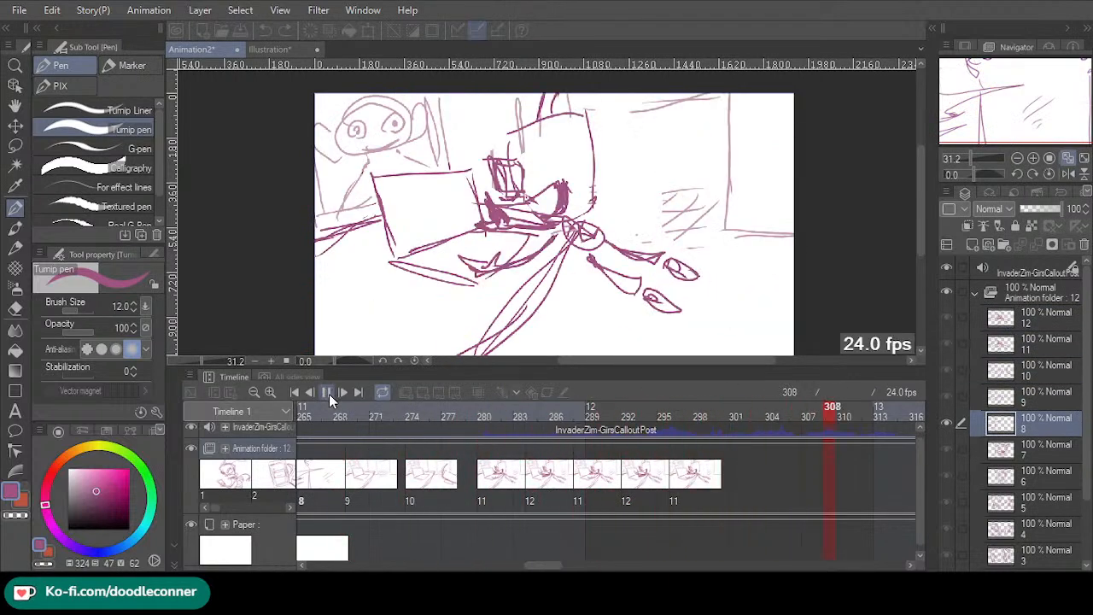
click(328, 393)
drag(586, 563, 504, 564)
drag(465, 416, 277, 426)
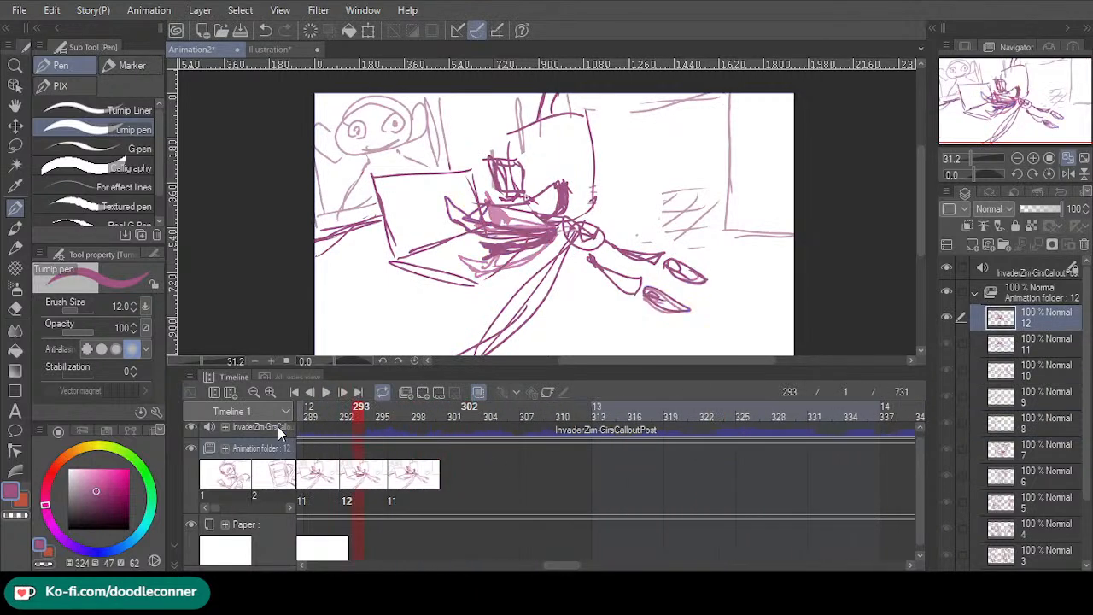
- Play the animation from its first frame through the flailing shot and on past the last cel to check the timing against the audio
drag(568, 567, 527, 566)
click(296, 393)
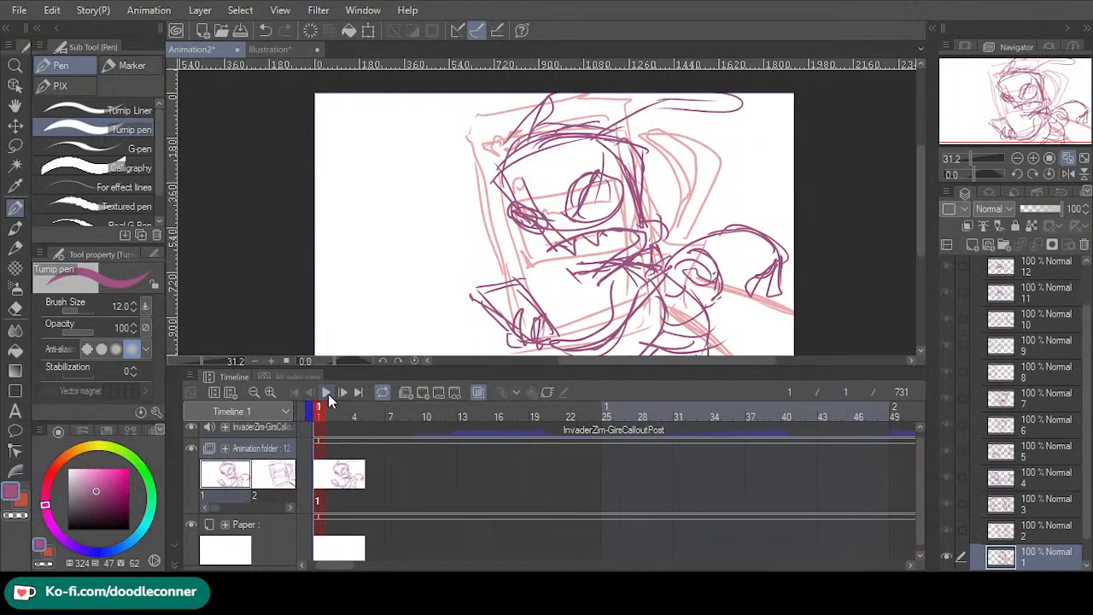
click(328, 393)
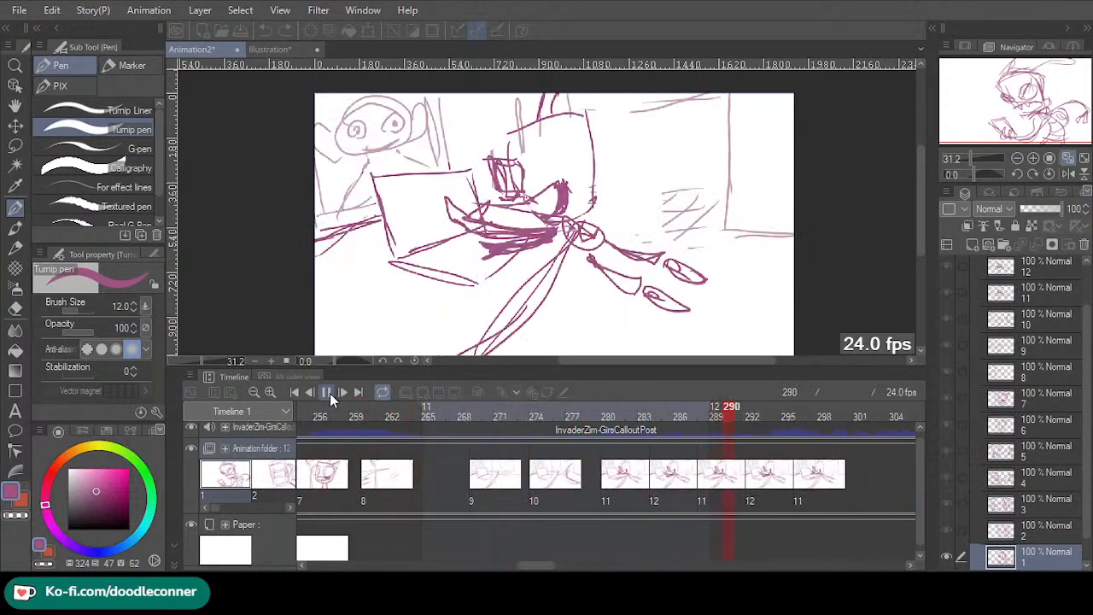
click(327, 391)
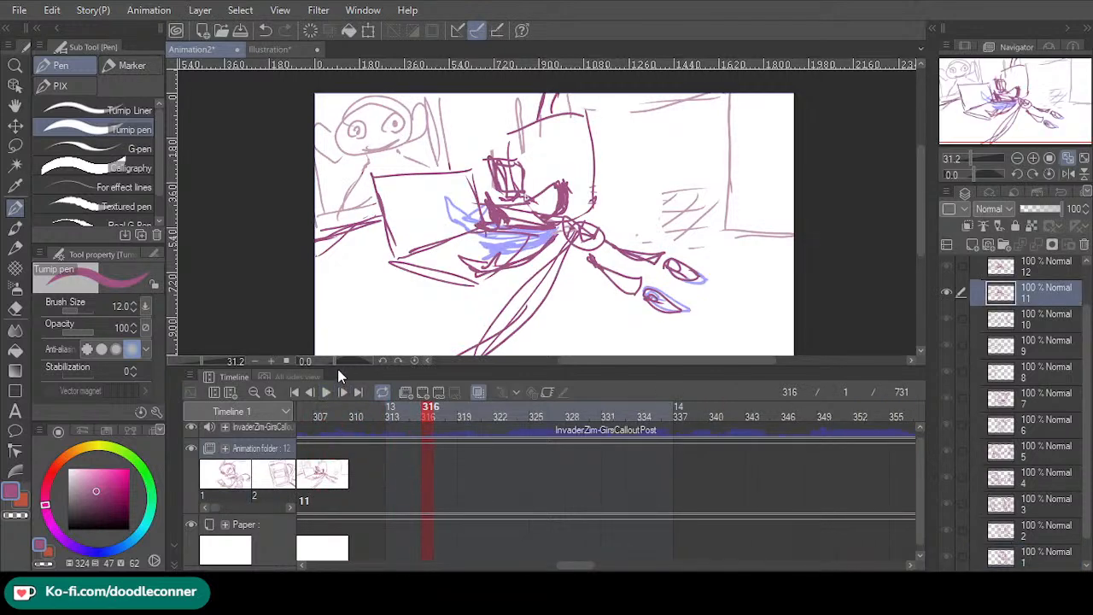
click(326, 392)
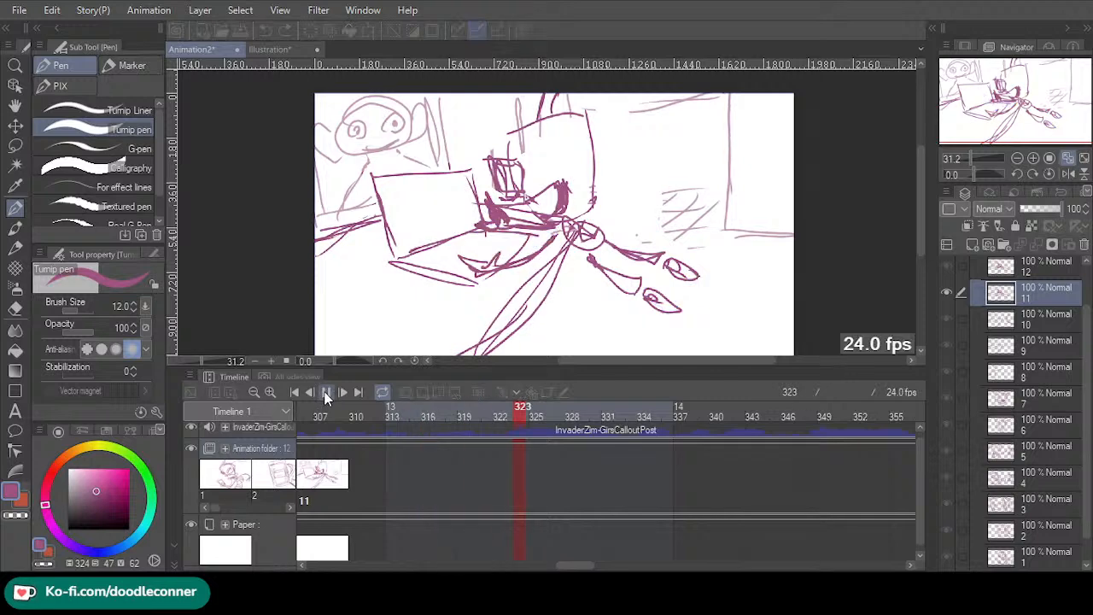
click(325, 392)
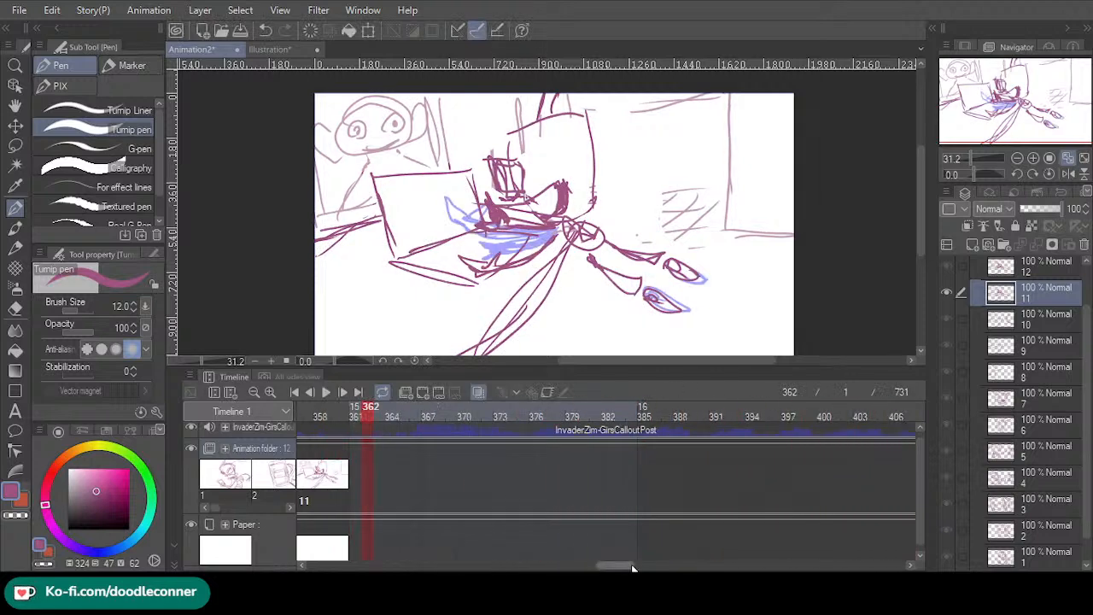
- Assign cel 12 to frame 300 to extend the arm flail
drag(630, 566, 555, 566)
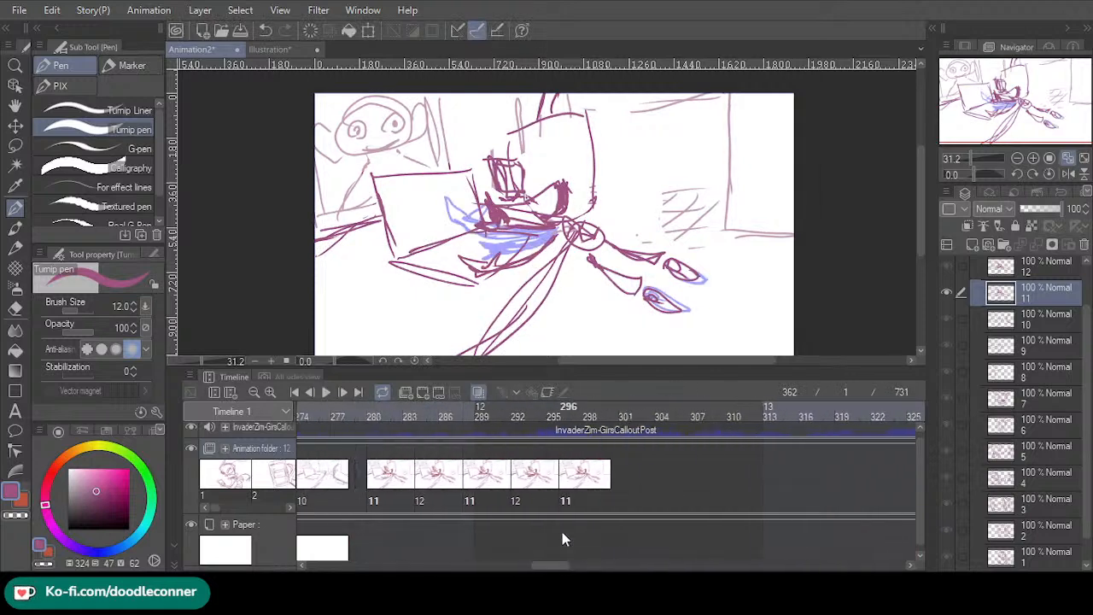
click(613, 491)
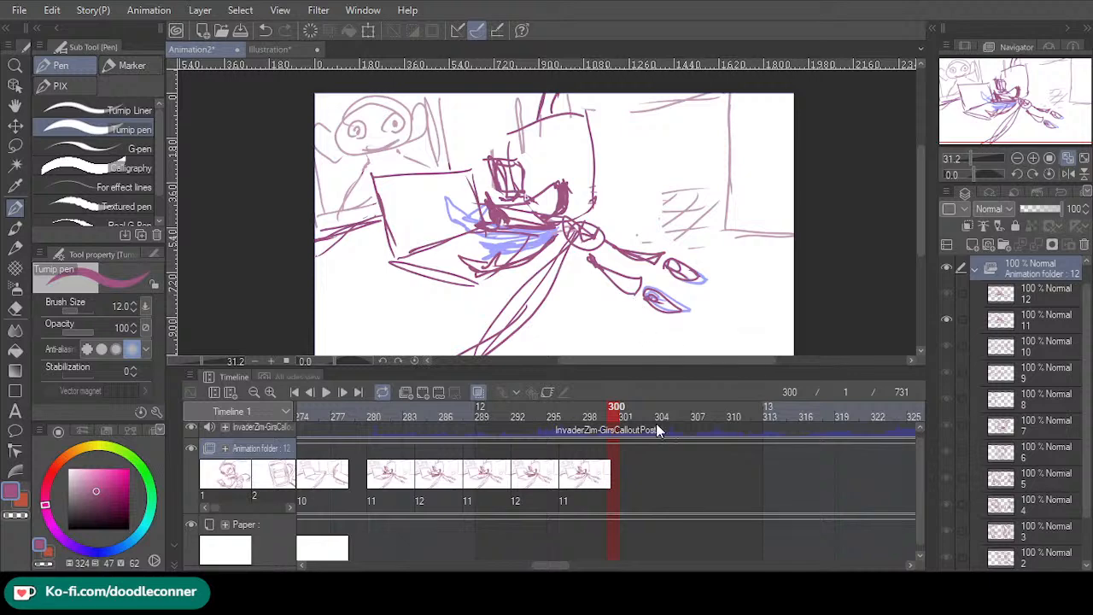
- Add new cel 13 at frame 304 and sketch the side and bottom edges of a large laptop screen
click(666, 501)
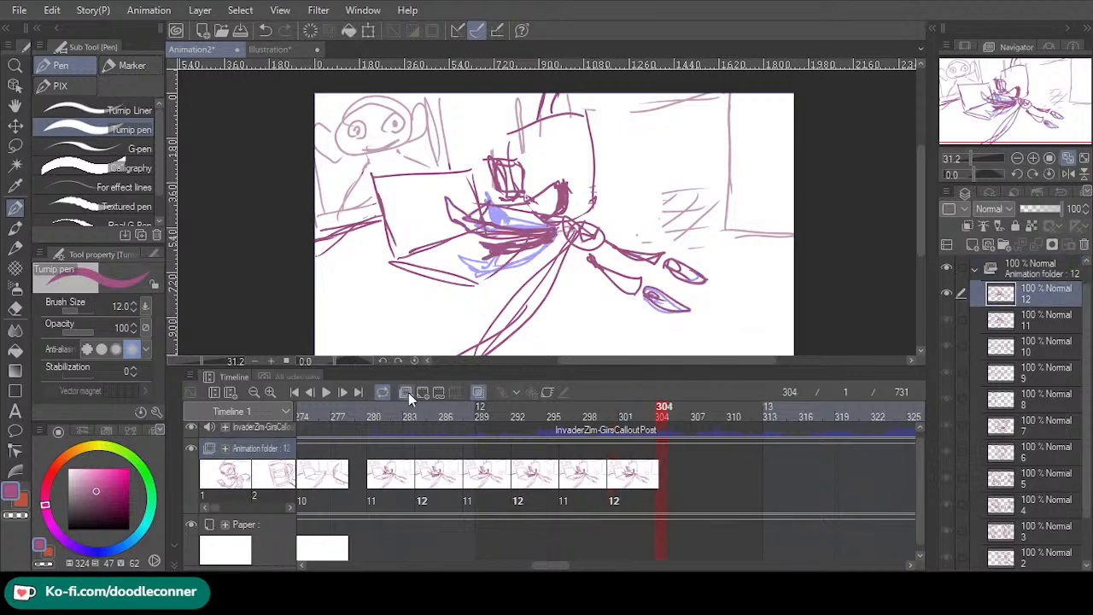
click(431, 393)
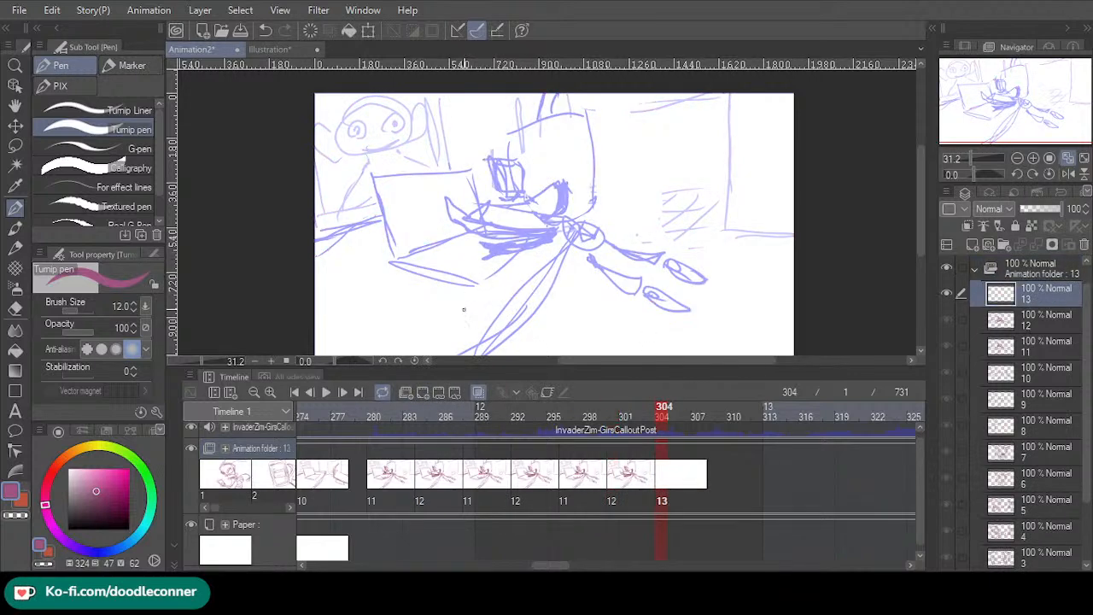
drag(433, 315, 418, 108)
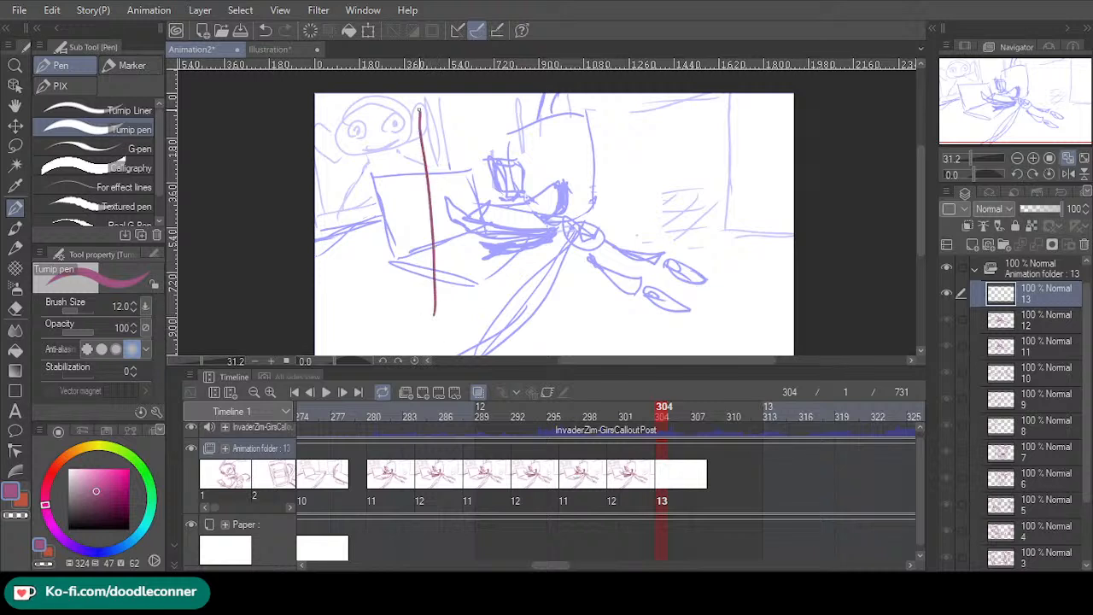
key(ctrl+z)
drag(401, 283, 382, 100)
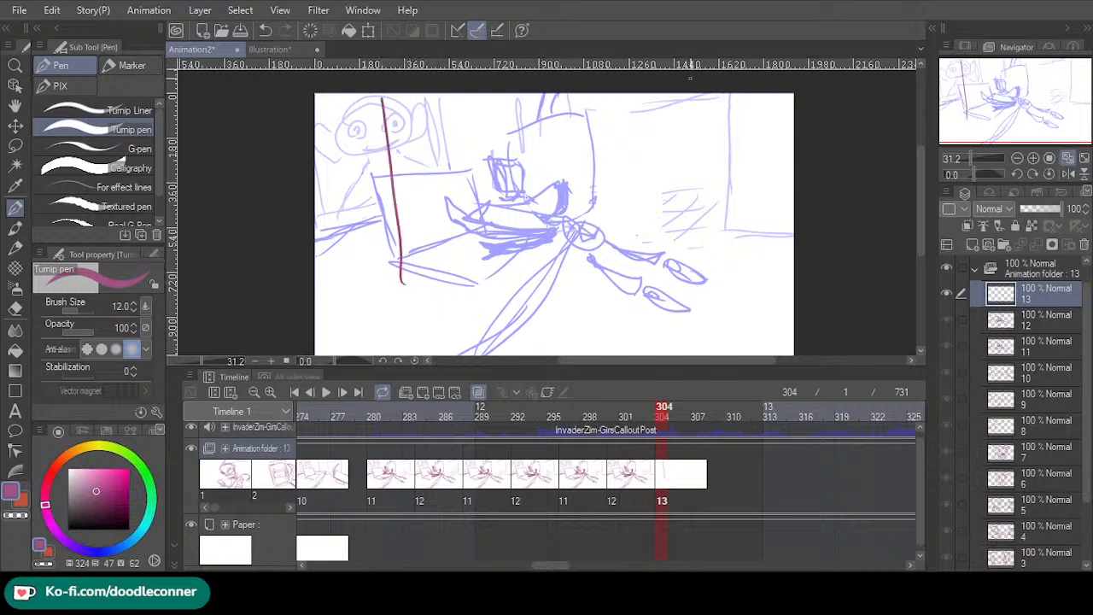
mouse_move(755, 94)
mouse_down()
mouse_move(744, 274)
mouse_move(750, 164)
mouse_move(733, 280)
mouse_move(412, 292)
mouse_move(715, 291)
mouse_move(578, 286)
mouse_move(408, 300)
mouse_move(408, 288)
mouse_move(706, 290)
mouse_move(794, 333)
mouse_up()
- Sketch the laptop base's edges slanting outward from the screen's lower corners on cel 13, redrawing the rejected strokes
drag(728, 297, 787, 328)
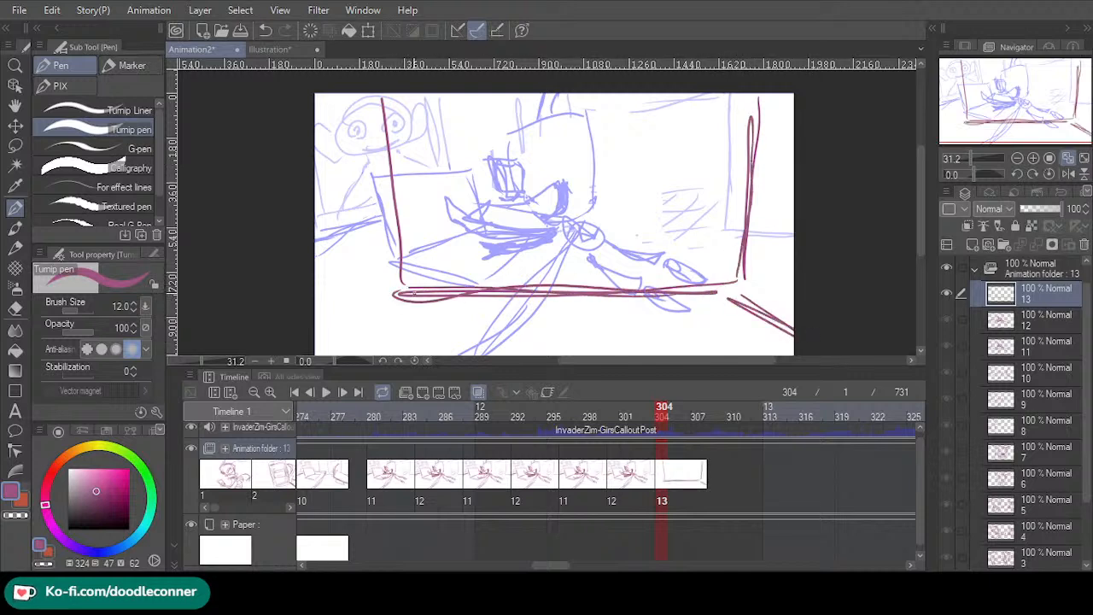
drag(316, 323, 375, 309)
key(ctrl+z)
key(ctrl+z)
key(ctrl+z)
drag(746, 294, 794, 340)
drag(738, 276, 773, 316)
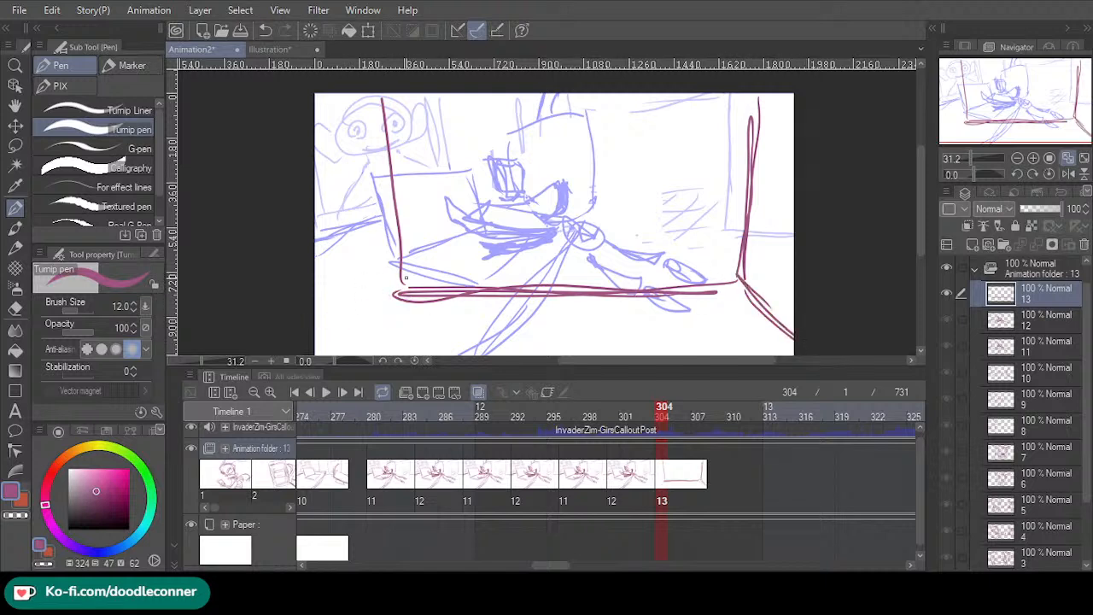
mouse_move(405, 294)
mouse_down()
mouse_move(316, 350)
mouse_move(379, 316)
mouse_up()
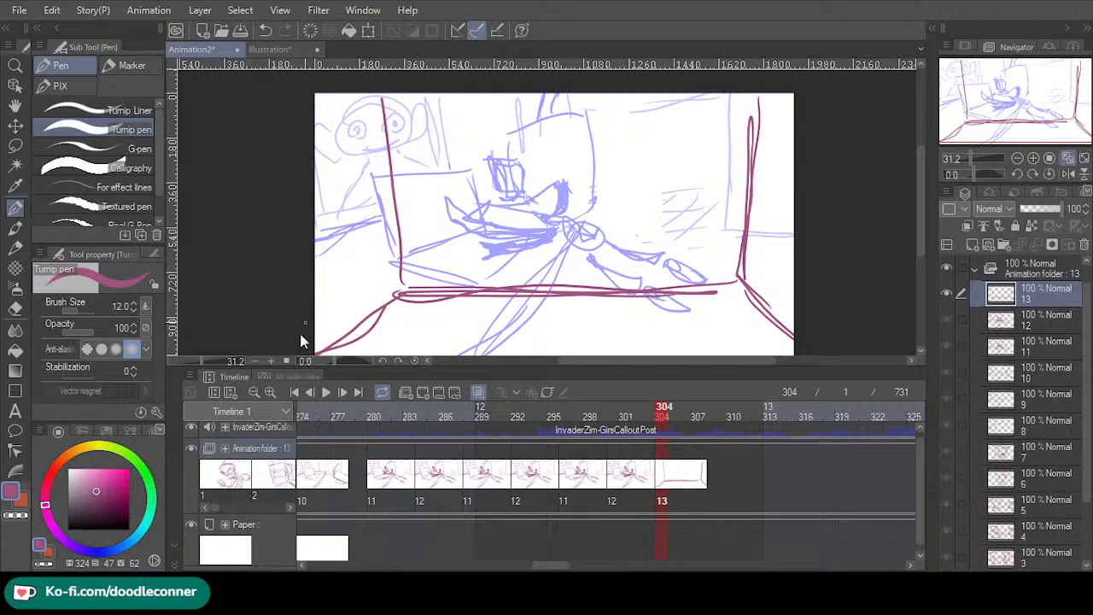
key(ctrl+z)
key(ctrl+z)
mouse_move(321, 335)
mouse_down()
mouse_move(394, 281)
mouse_move(388, 288)
mouse_move(734, 281)
mouse_up()
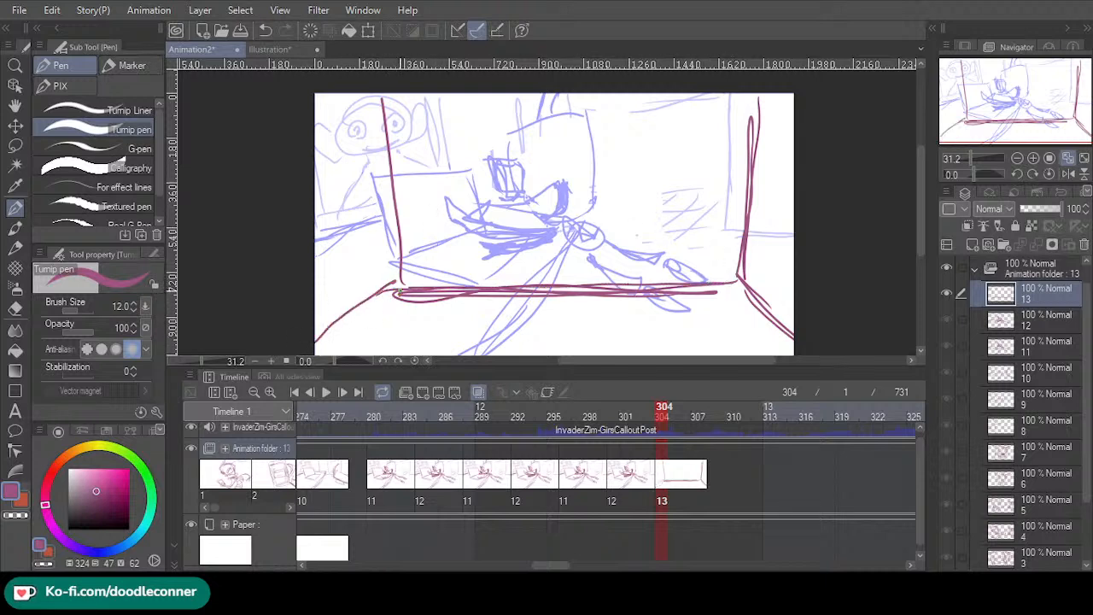
drag(399, 288, 314, 345)
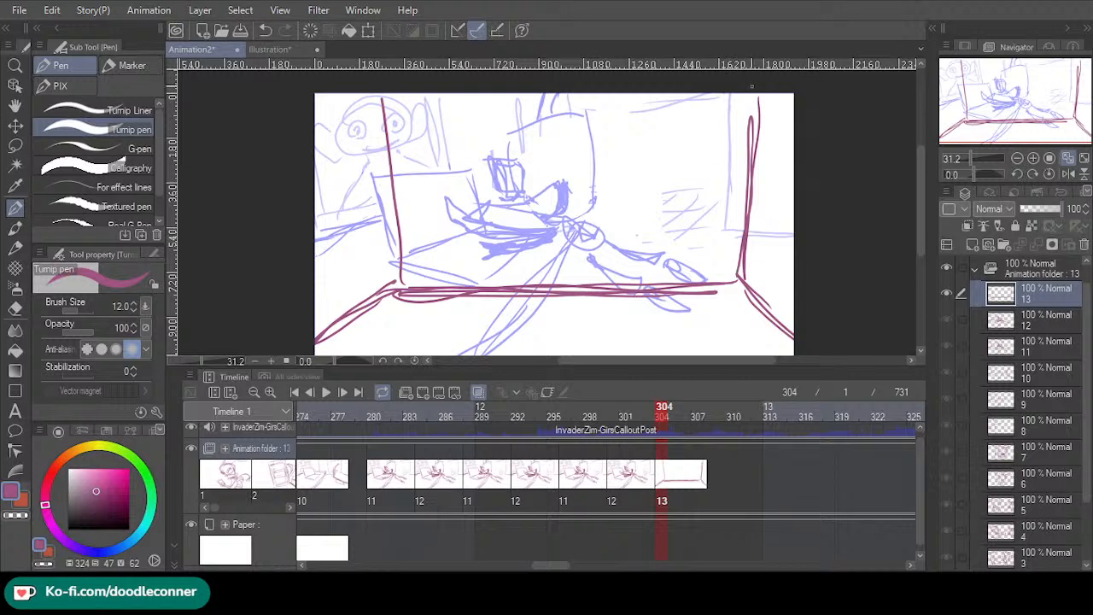
- Thicken the two side edges of the laptop screen with extra strokes up to the canvas edge
mouse_move(765, 92)
mouse_down()
mouse_move(753, 124)
mouse_move(757, 100)
mouse_up()
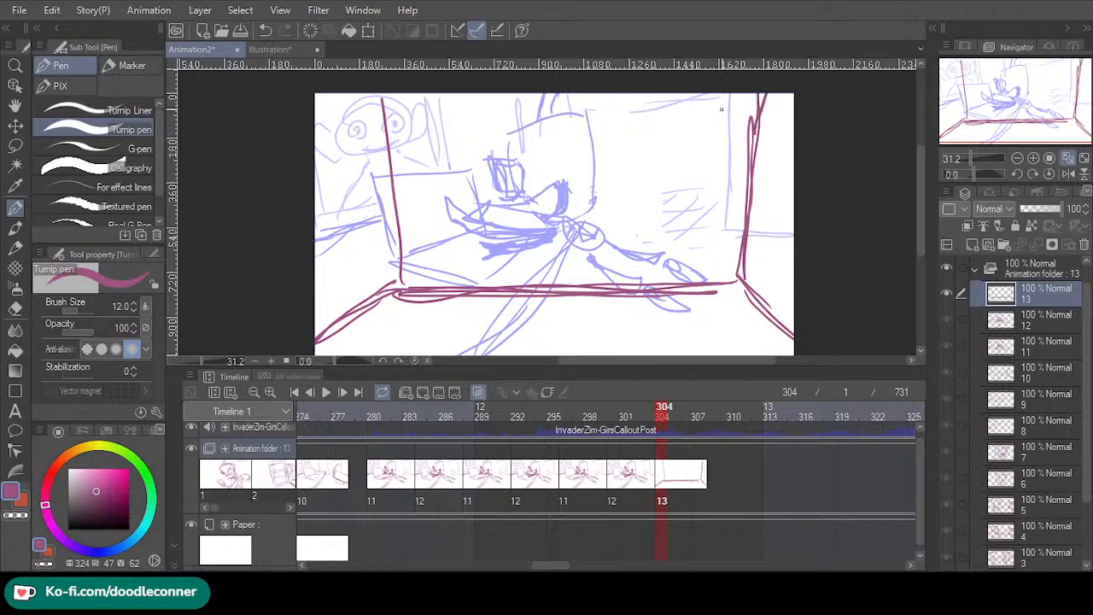
drag(399, 282, 378, 93)
drag(762, 96, 749, 209)
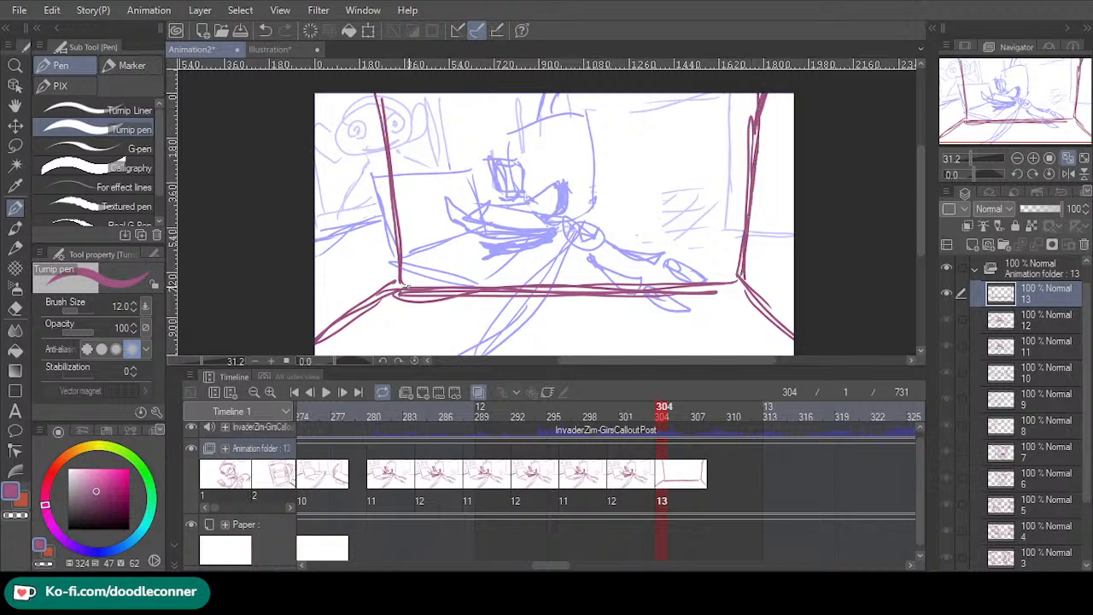
drag(395, 291, 745, 284)
key(ctrl+z)
- Move the laptop drawing down on the canvas, then sketch its top edge and an inner outline for the screen bezel
click(14, 126)
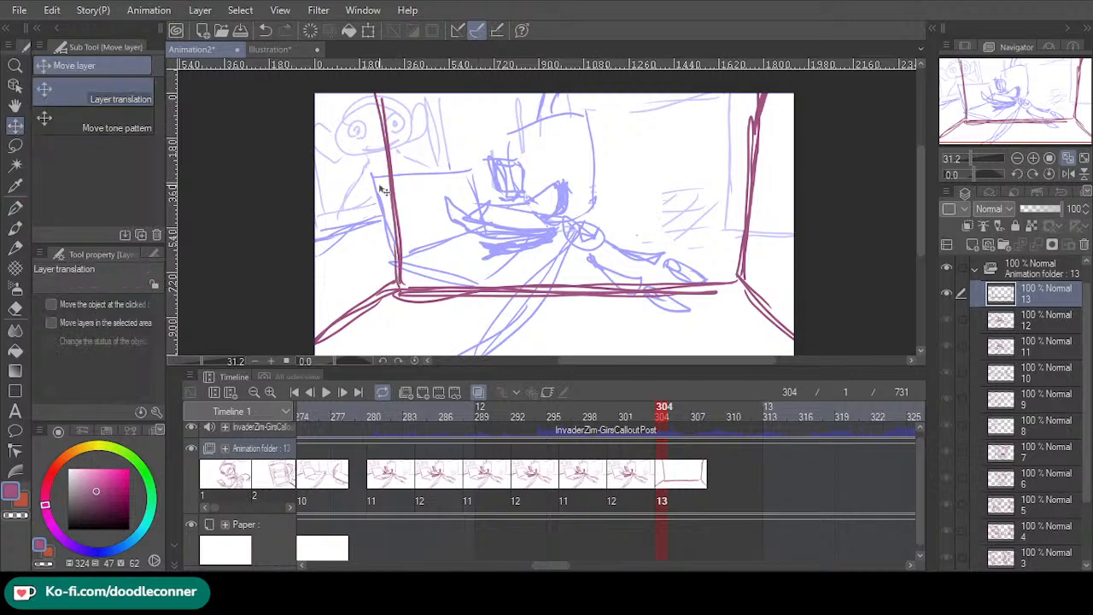
drag(557, 220, 552, 257)
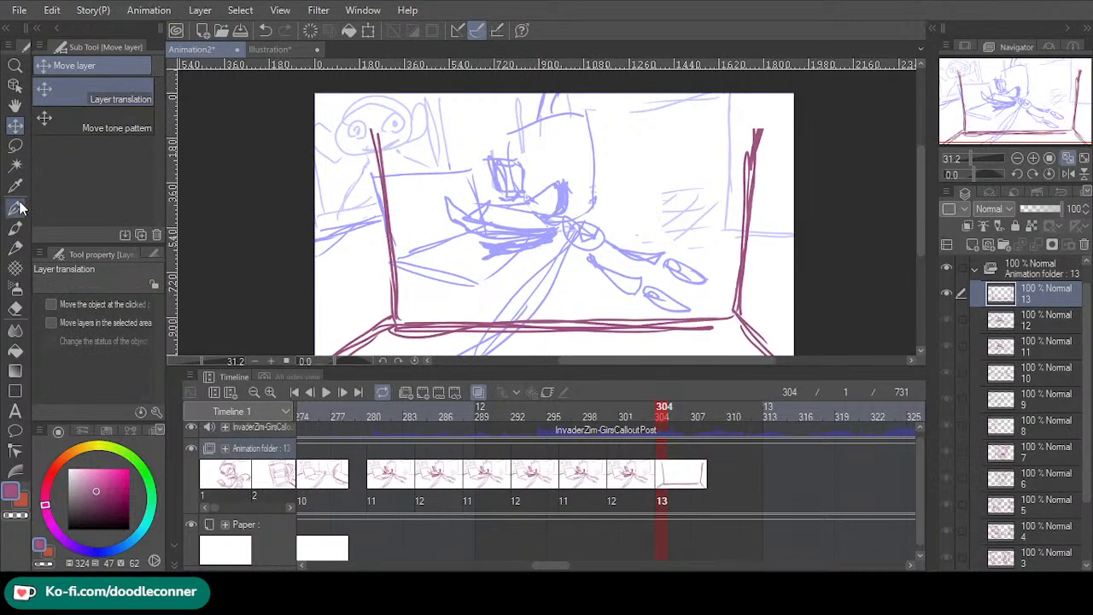
click(14, 207)
mouse_move(376, 111)
mouse_down()
mouse_move(587, 104)
mouse_move(751, 109)
mouse_move(761, 119)
mouse_up()
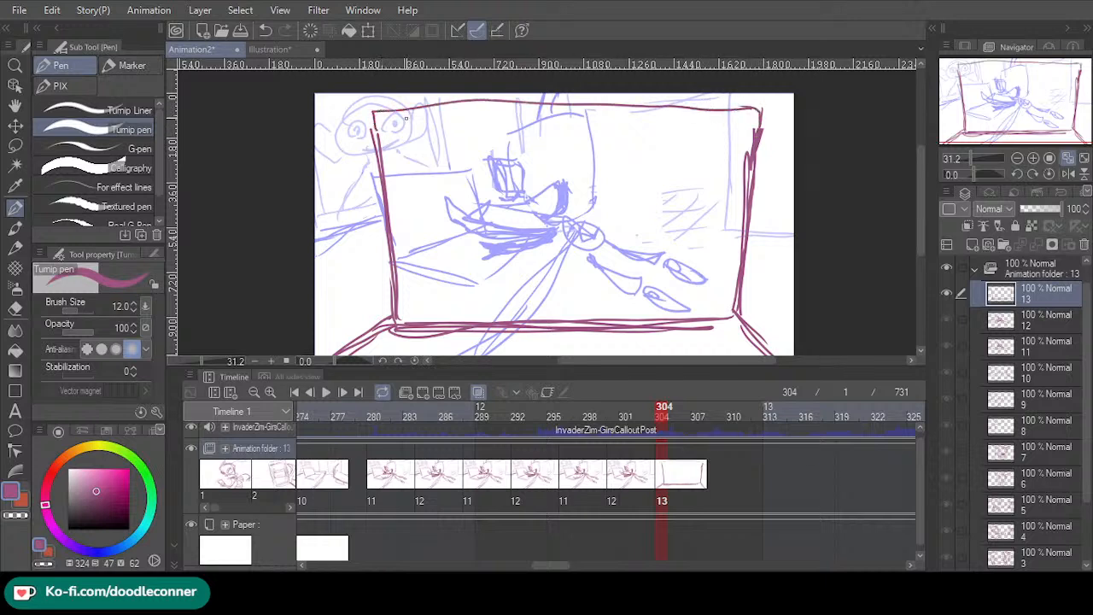
drag(373, 133, 411, 103)
mouse_move(418, 301)
mouse_down()
mouse_move(403, 135)
mouse_move(494, 118)
mouse_move(731, 121)
mouse_move(722, 291)
mouse_move(418, 306)
mouse_up()
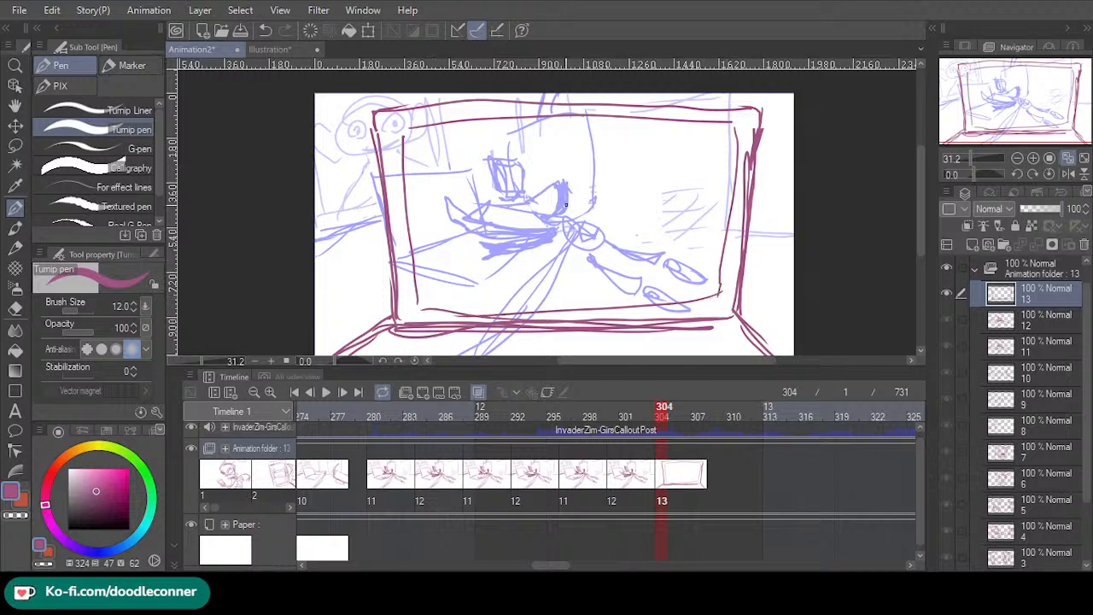
- In the Illustration canvas, undo the edits to Layer 2 to bring back the full document screenshot, and copy that layer for Animation2
click(278, 50)
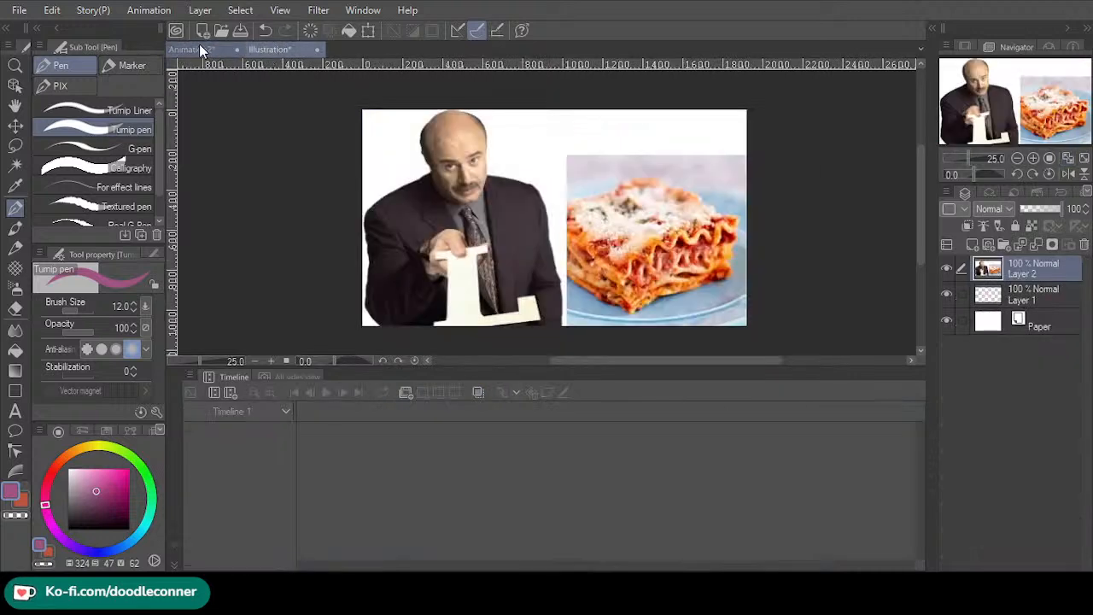
click(266, 30)
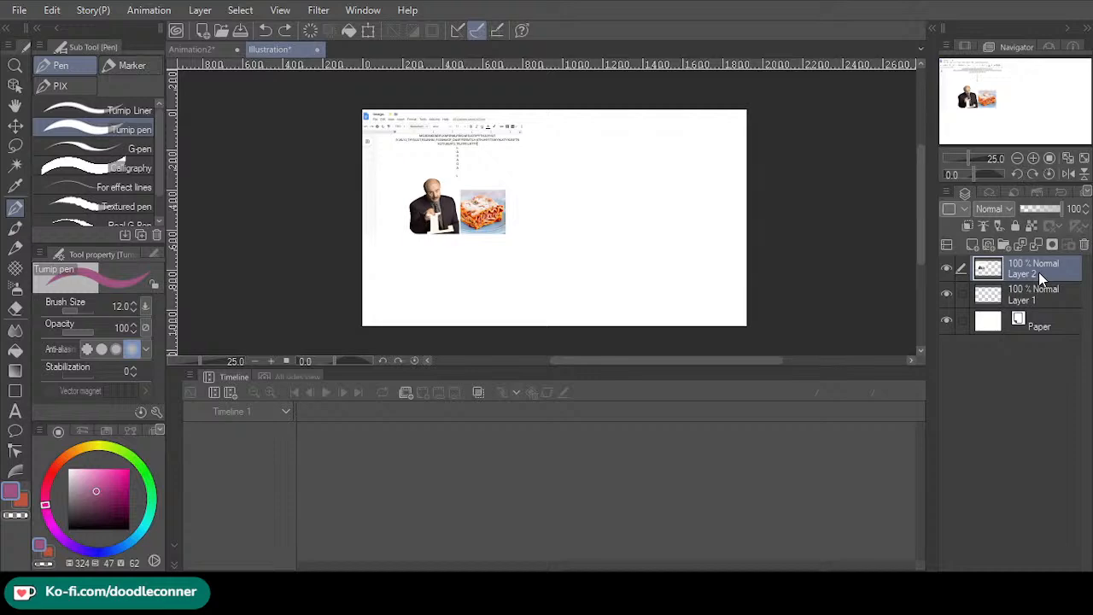
key(ctrl+Tab)
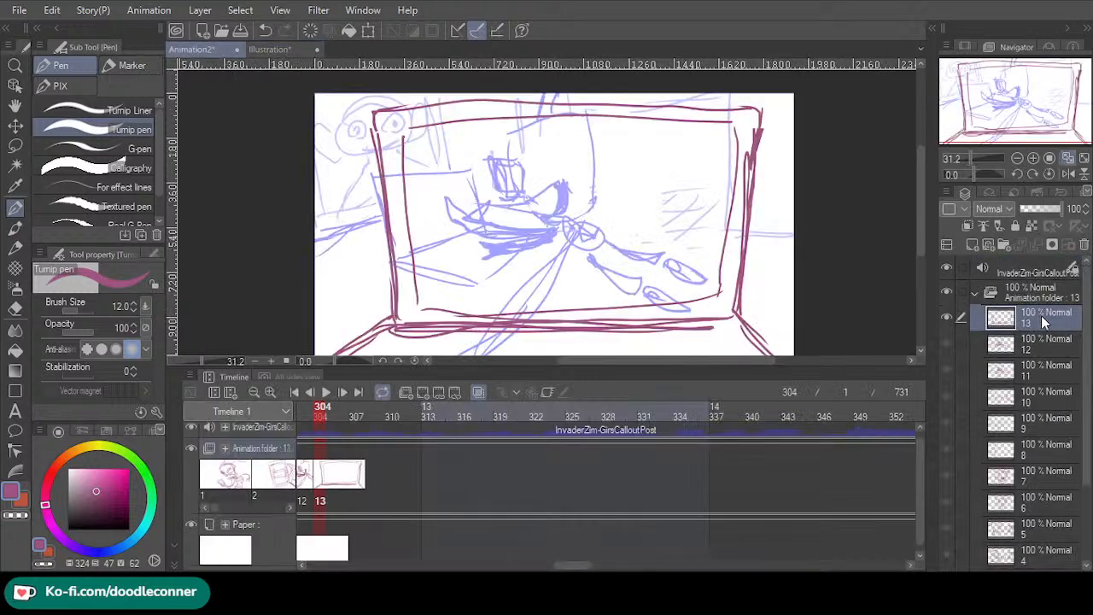
- Move cel 13 out of the animation folder and paste two copies of the document screenshot layer above it
drag(1041, 317, 1040, 289)
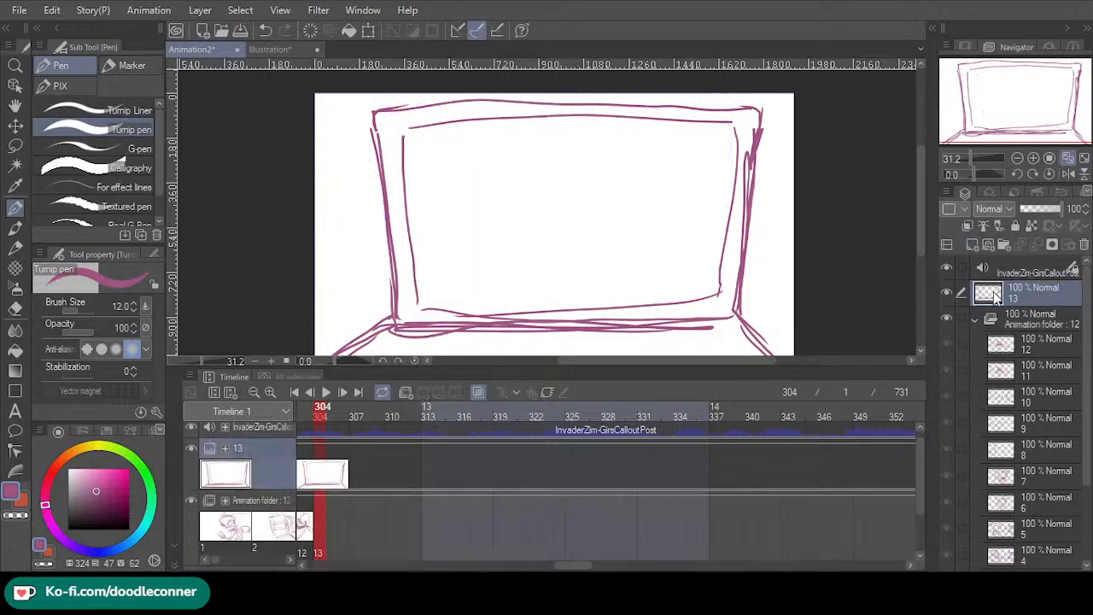
key(ctrl+v)
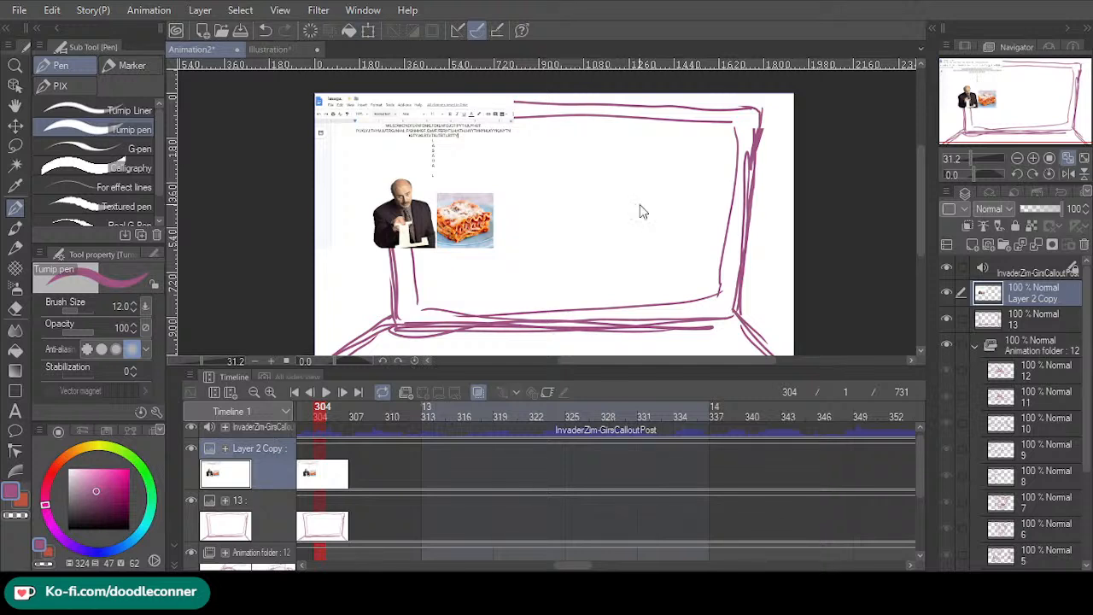
key(ctrl+v)
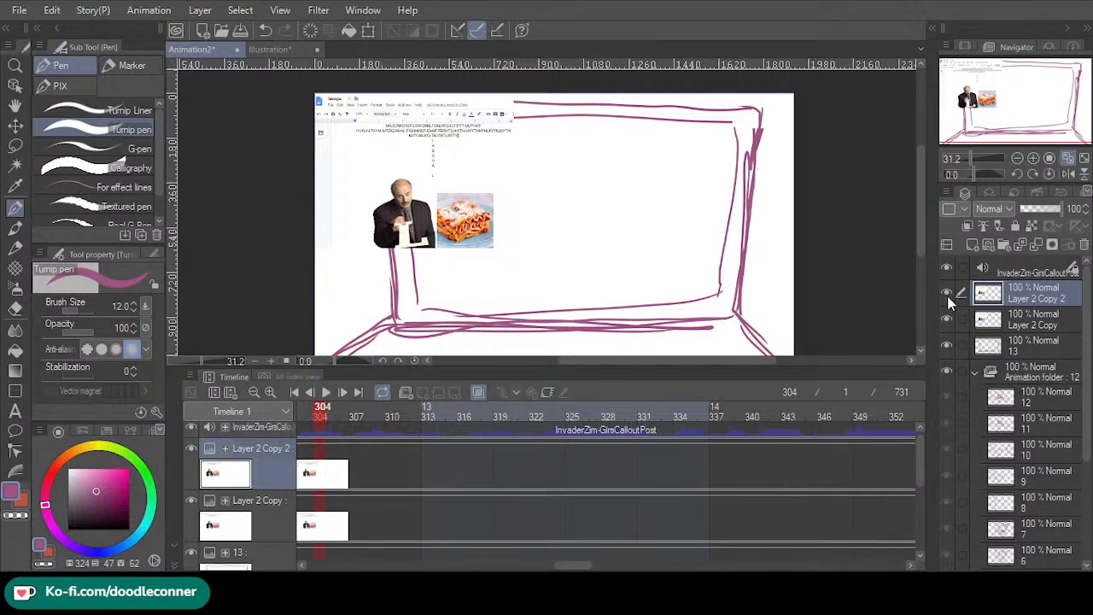
- Hide Layer 2 Copy 2, and enlarge and reposition Layer 2 Copy so the document screenshot fits the width of the laptop screen
click(1037, 319)
click(370, 32)
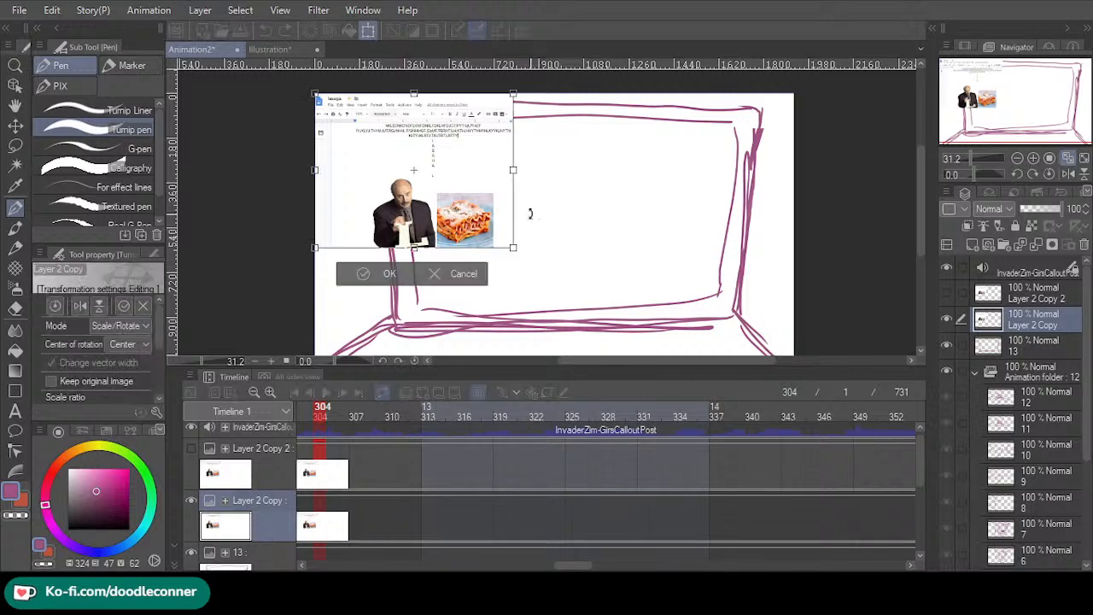
drag(515, 248, 723, 398)
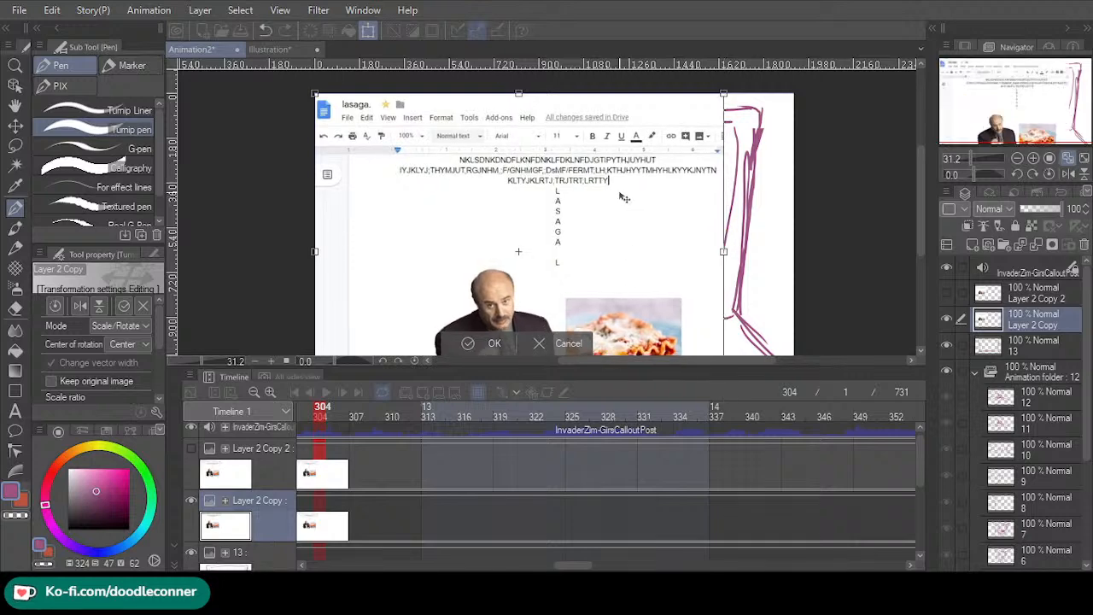
drag(622, 195, 654, 238)
drag(343, 137, 411, 188)
drag(598, 248, 574, 184)
key(Return)
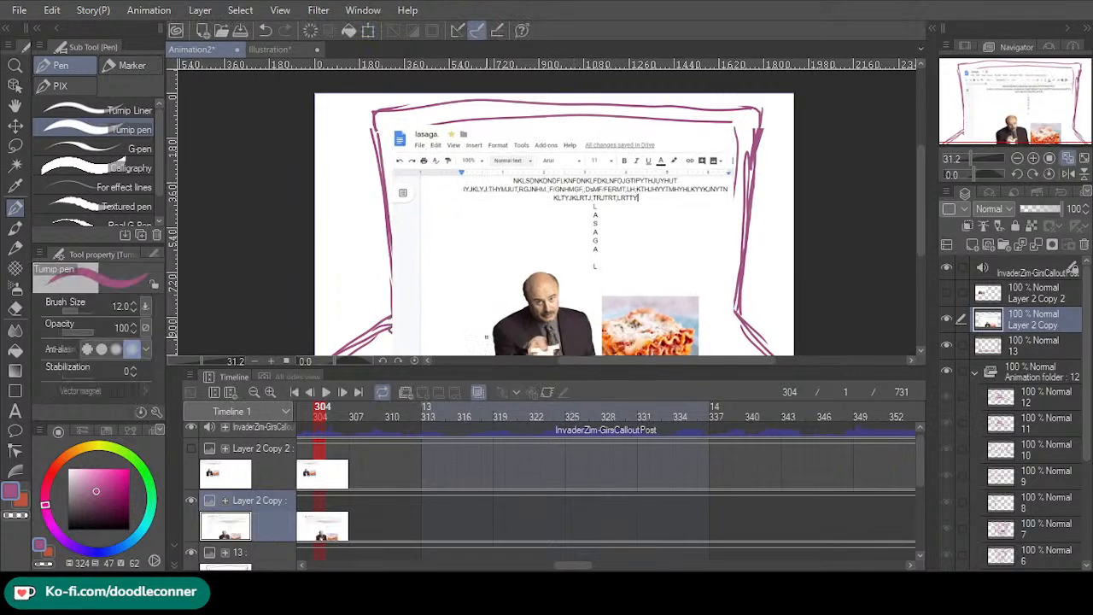
- Place Layer 2 Copy beneath layer 13 and erase everything on it below the document's header and three lines of gibberish text
drag(1044, 321, 1041, 349)
drag(1009, 115, 1011, 124)
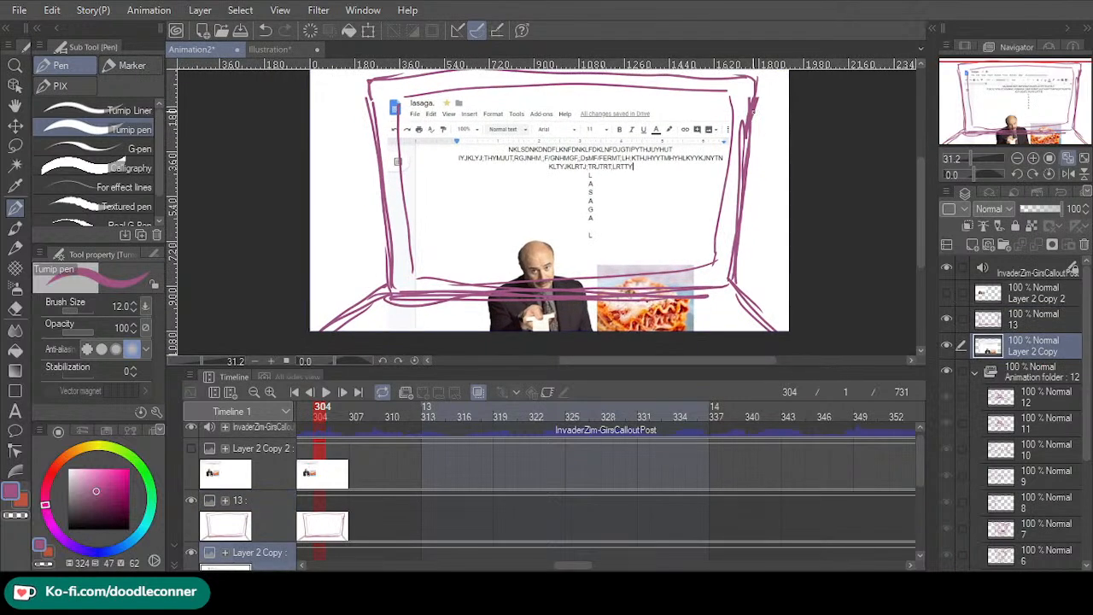
key(m)
mouse_move(349, 175)
mouse_down()
mouse_move(390, 189)
mouse_move(456, 178)
mouse_move(544, 187)
mouse_move(595, 169)
mouse_move(677, 182)
mouse_move(782, 57)
mouse_move(601, 67)
mouse_move(331, 188)
mouse_up()
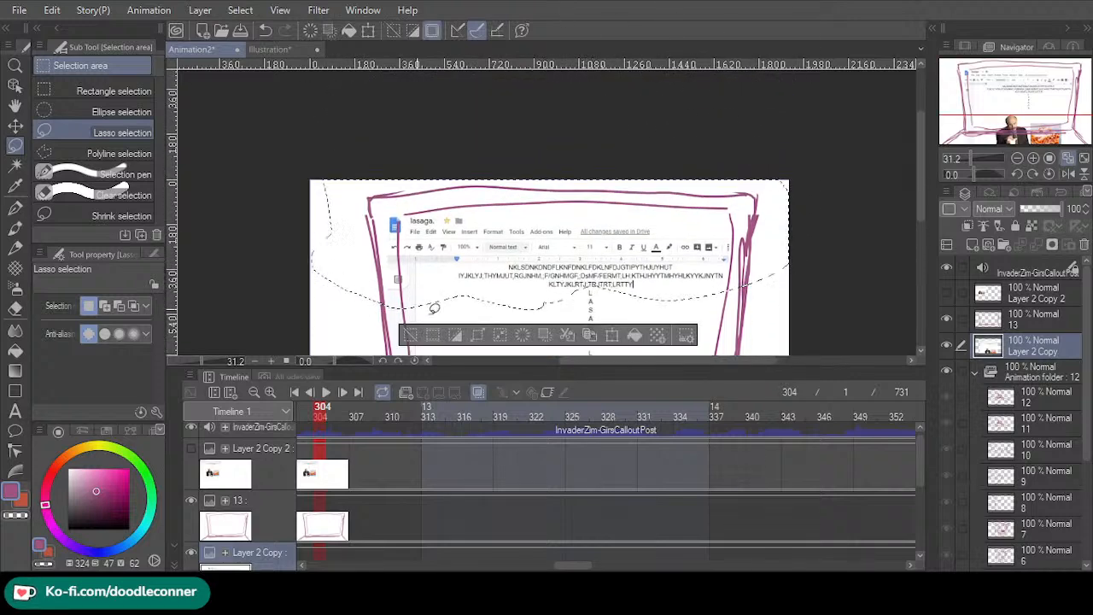
click(408, 338)
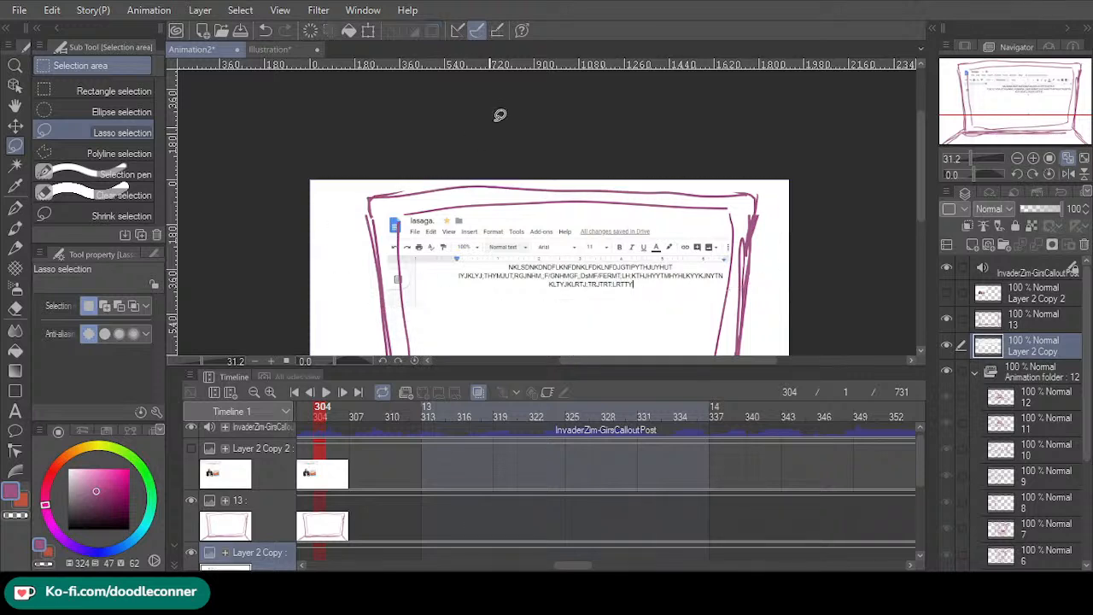
- Shrink the remaining document header slightly so it sits inside the laptop's inner screen outline
click(368, 32)
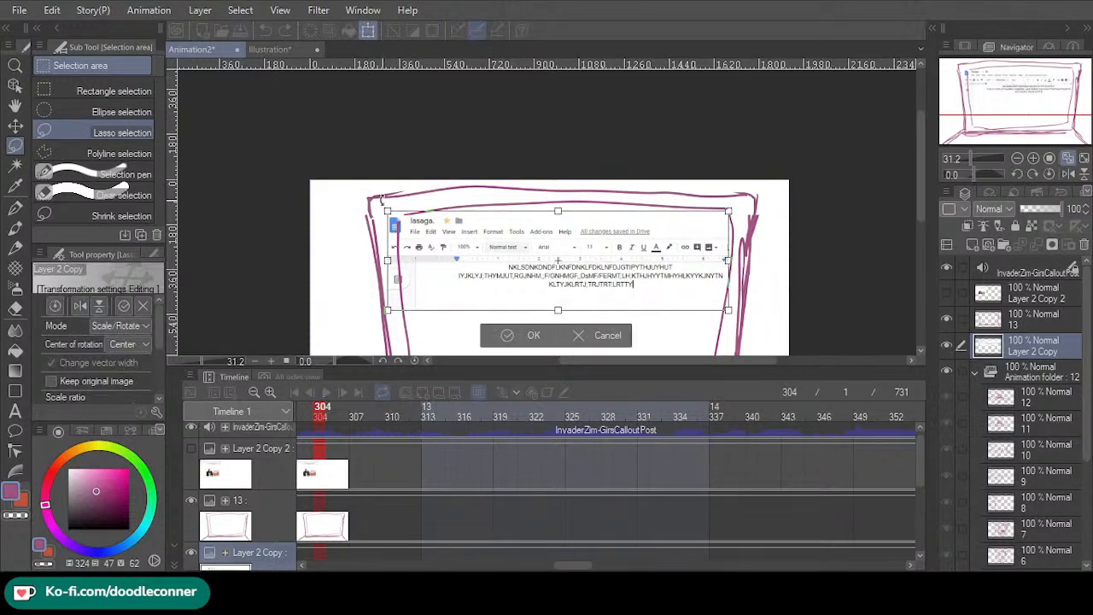
drag(383, 208, 407, 216)
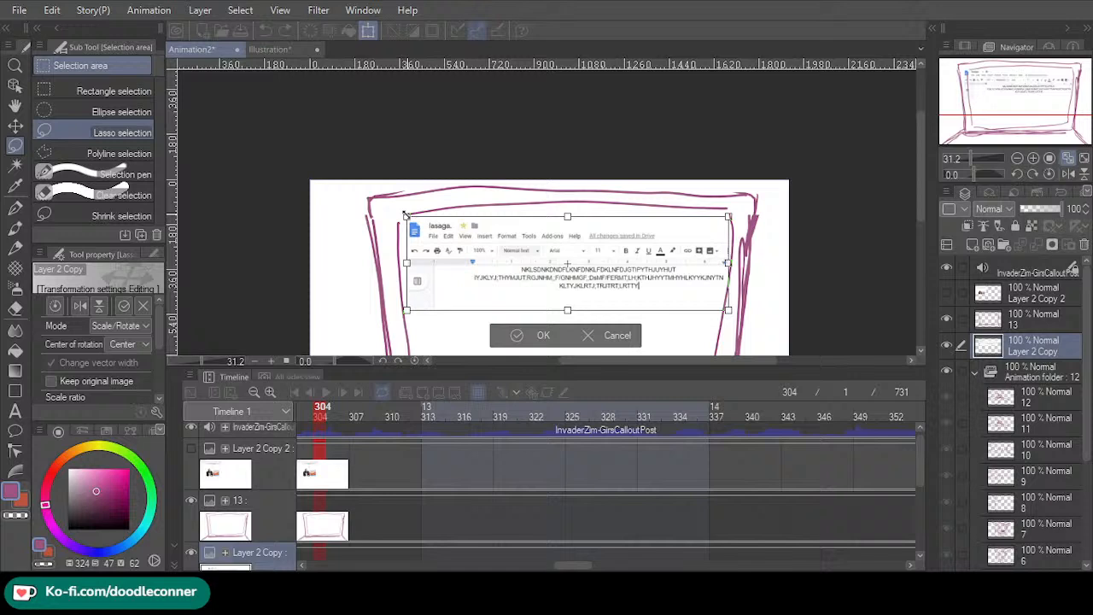
click(520, 339)
- Merge layer 13 with Layer 2 Copy and put the combined laptop drawing back into the animation folder as cel 13
click(1033, 321)
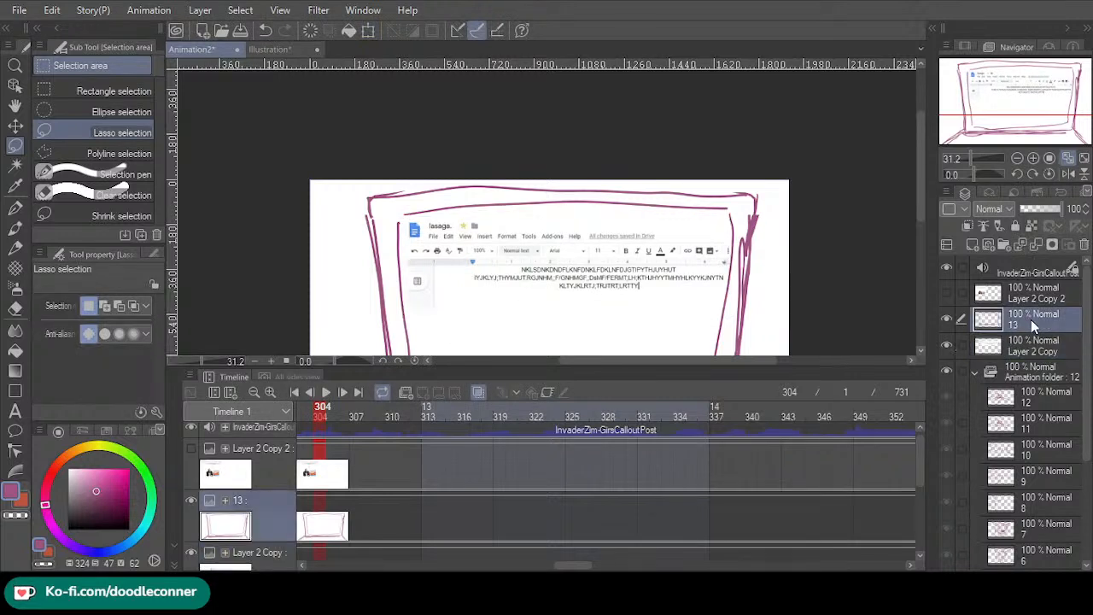
key(ctrl+e)
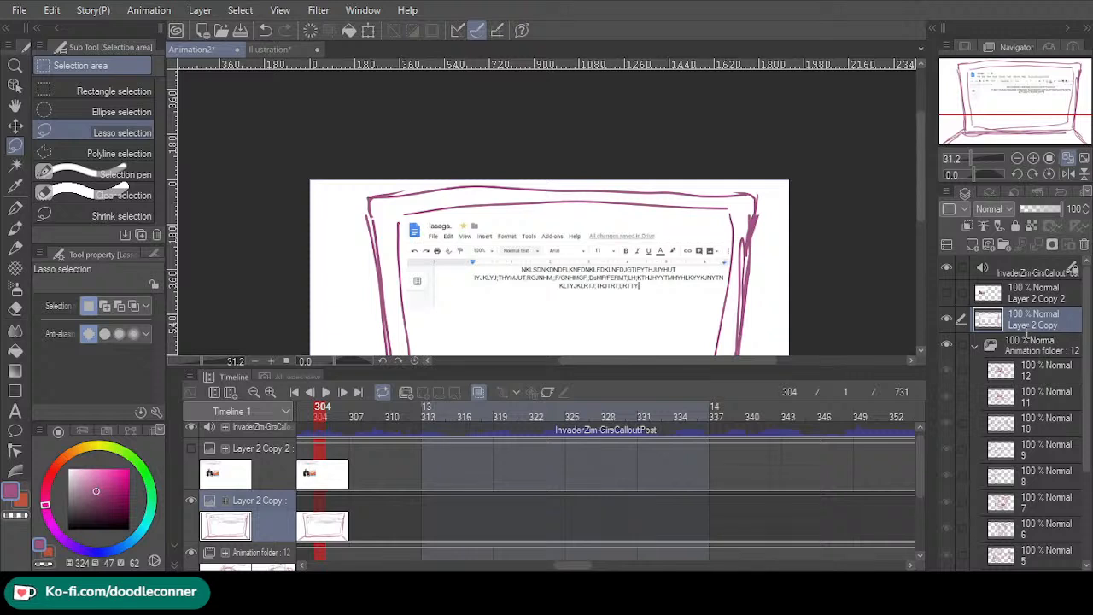
drag(1052, 346, 1059, 363)
drag(1037, 97, 1042, 108)
drag(582, 564, 564, 562)
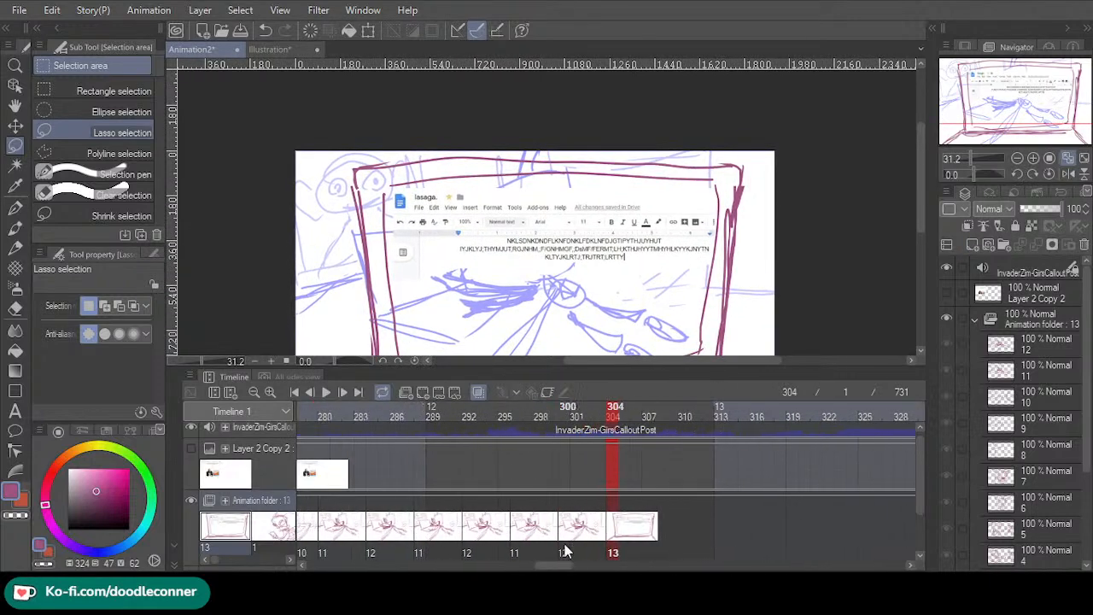
- Turn off the onion skin to show the laptop drawing on cel 13 by itself
click(478, 392)
click(478, 392)
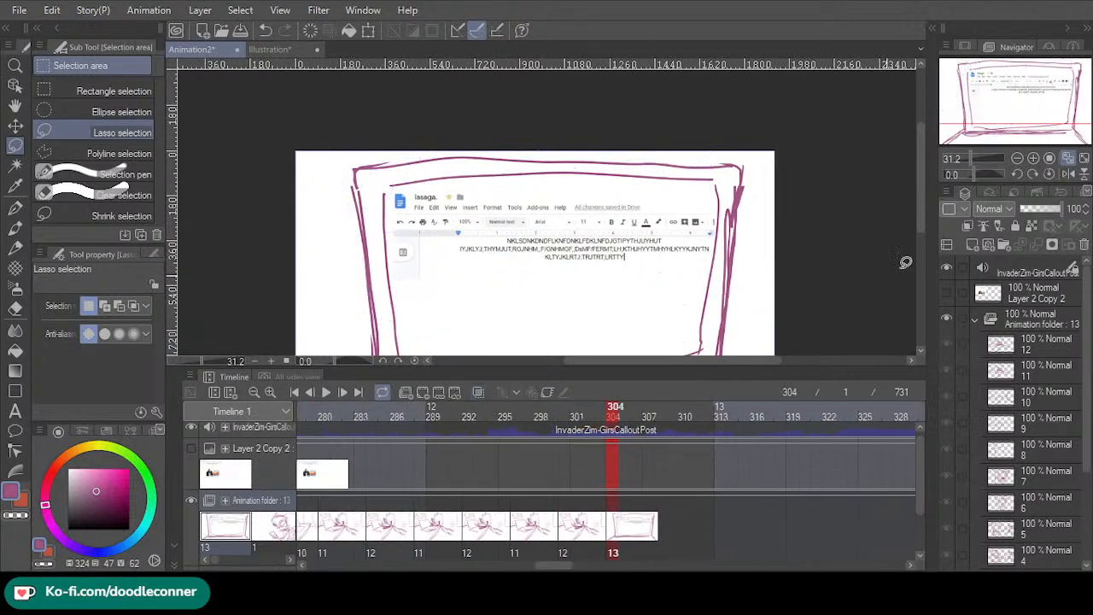
drag(1026, 86, 1024, 101)
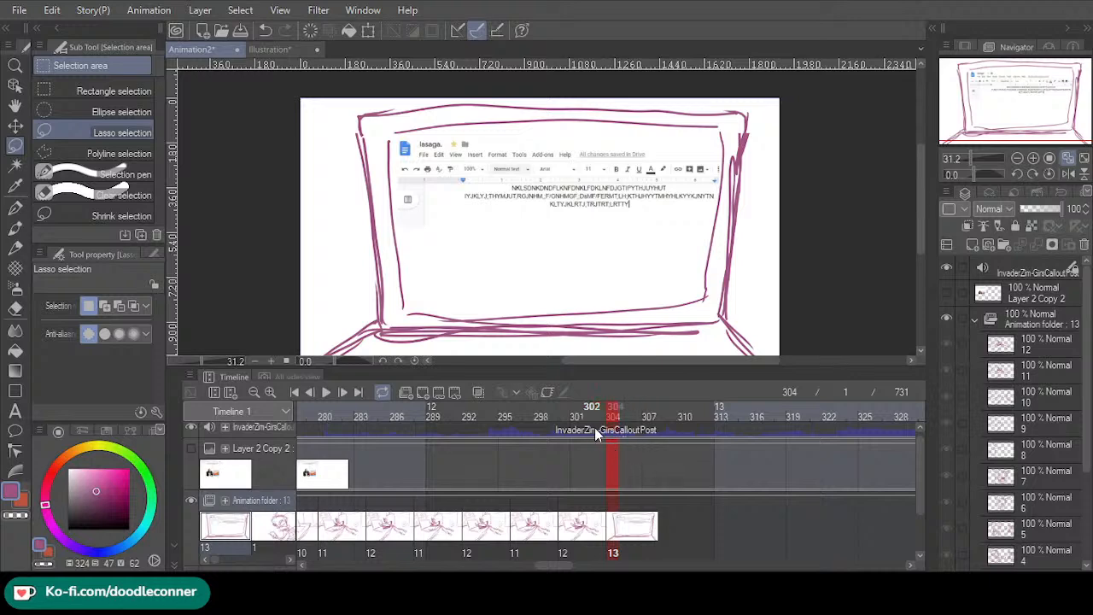
- Play back the shots leading into the laptop drawing to check its timing against the audio clip
mouse_move(615, 414)
mouse_down()
mouse_move(470, 412)
mouse_move(258, 433)
mouse_move(329, 409)
mouse_up()
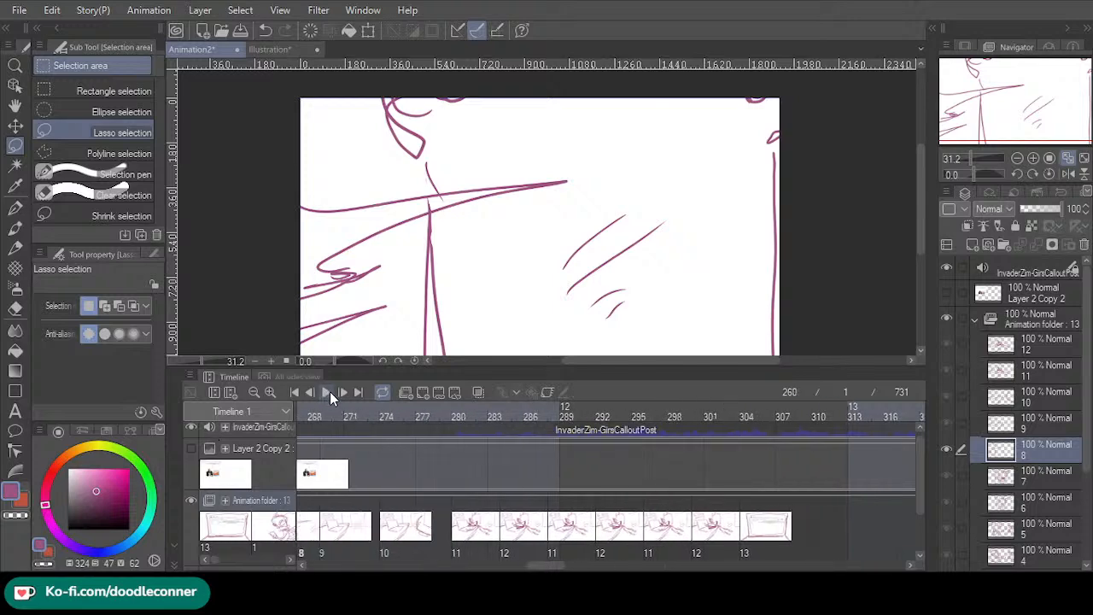
click(329, 391)
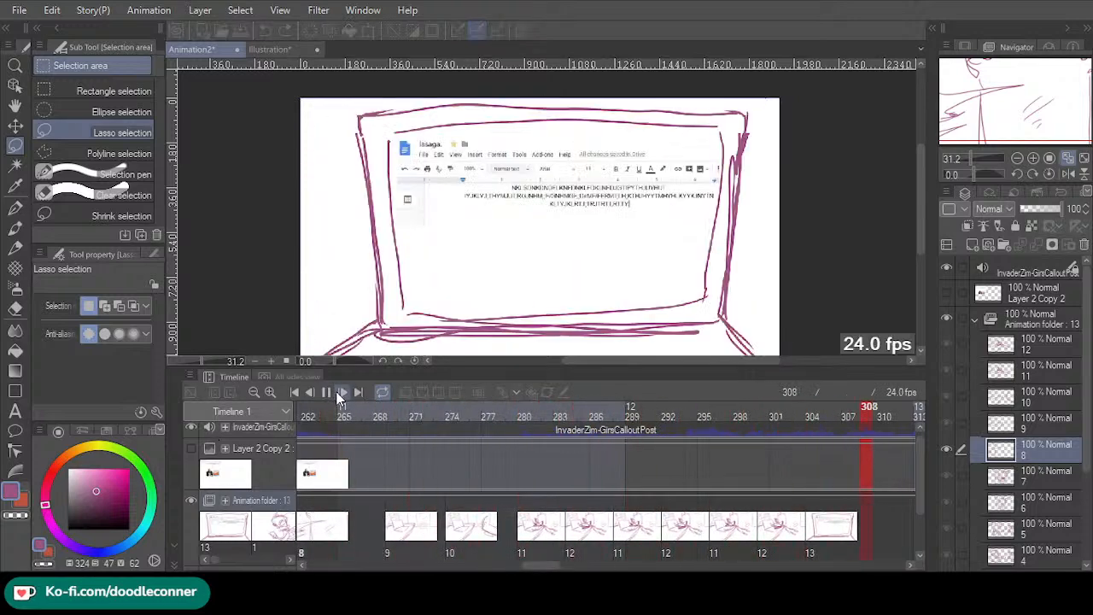
click(328, 392)
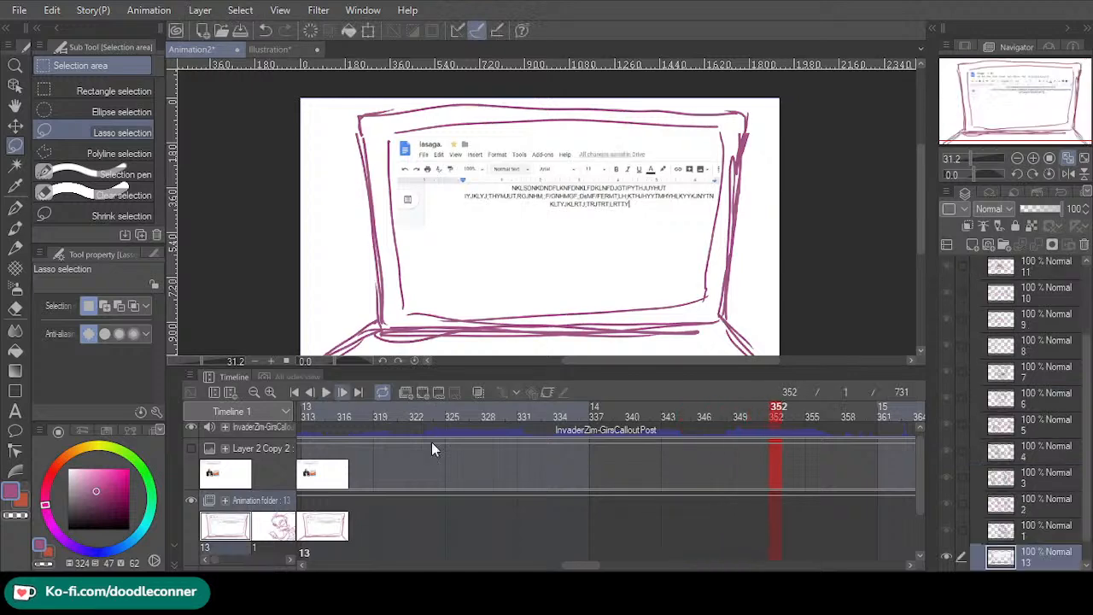
mouse_move(595, 565)
mouse_down()
mouse_move(543, 556)
mouse_move(572, 549)
mouse_move(520, 567)
mouse_up()
click(610, 538)
click(328, 399)
click(327, 392)
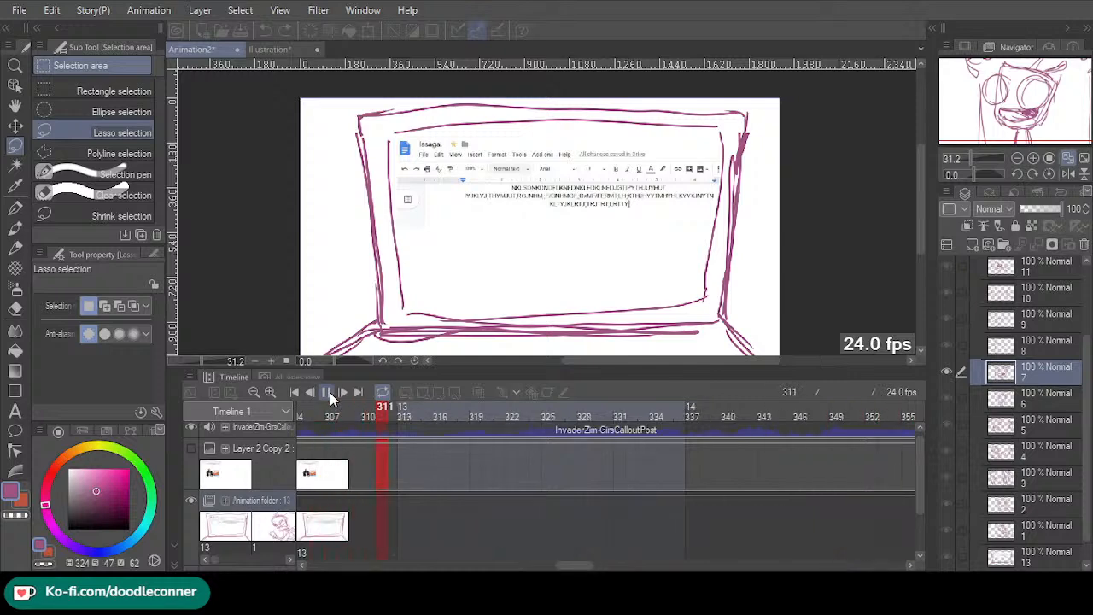
click(329, 392)
- Add a new blank animation cel at frame 316, following the laptop shot
click(450, 416)
click(440, 416)
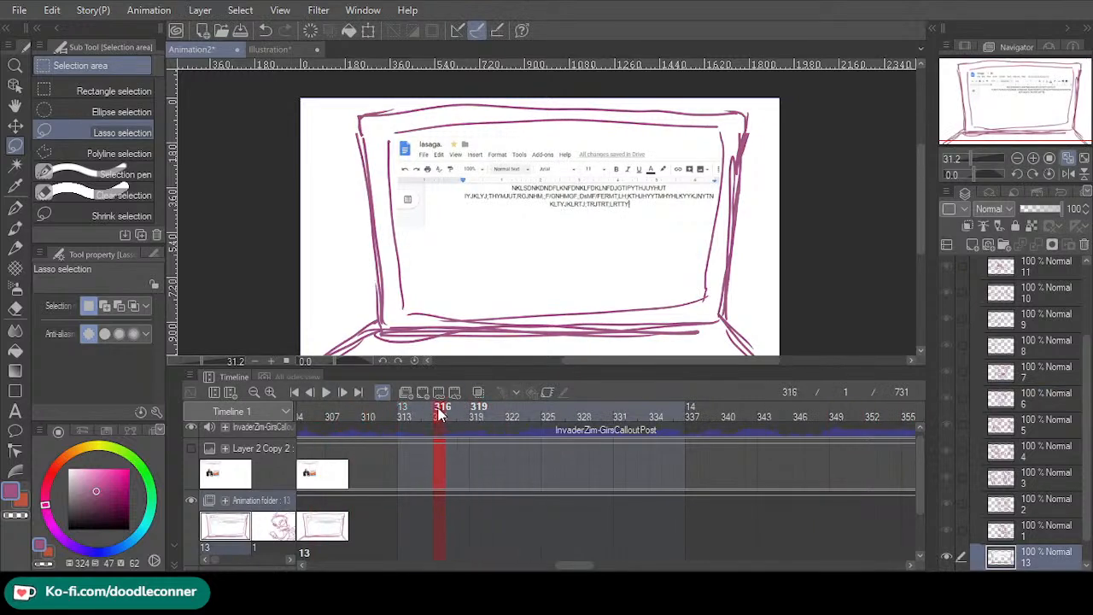
click(421, 392)
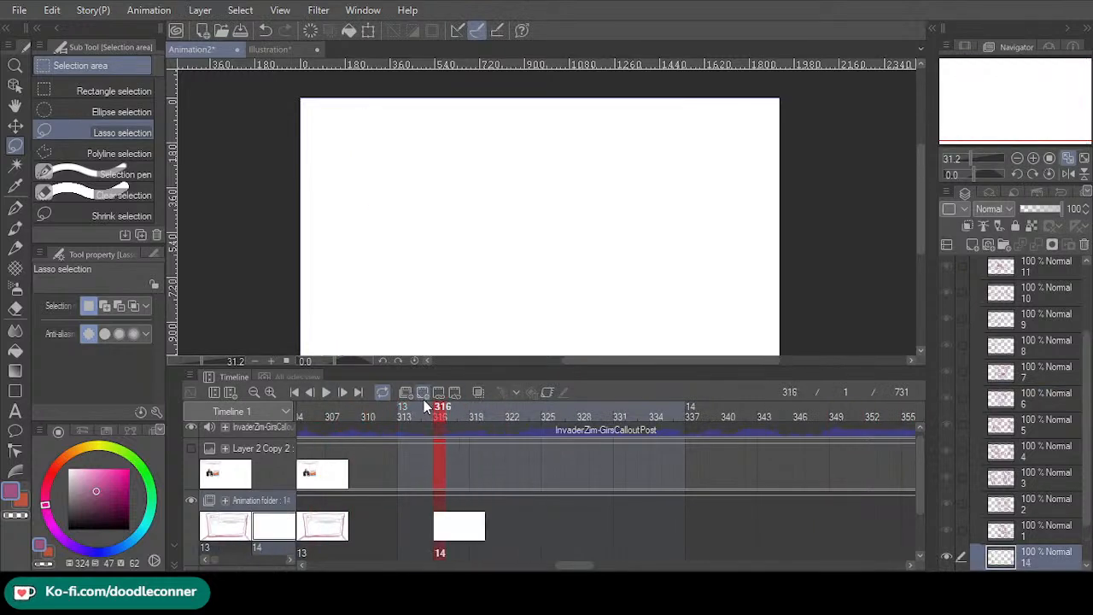
- Sketch the robot character's boxy head on cel 14 with two large round eyes and a wide open mouth
click(15, 207)
mouse_move(485, 287)
mouse_down()
mouse_move(468, 237)
mouse_move(472, 183)
mouse_move(578, 159)
mouse_move(597, 220)
mouse_move(583, 296)
mouse_move(518, 310)
mouse_move(480, 298)
mouse_move(450, 173)
mouse_move(602, 147)
mouse_up()
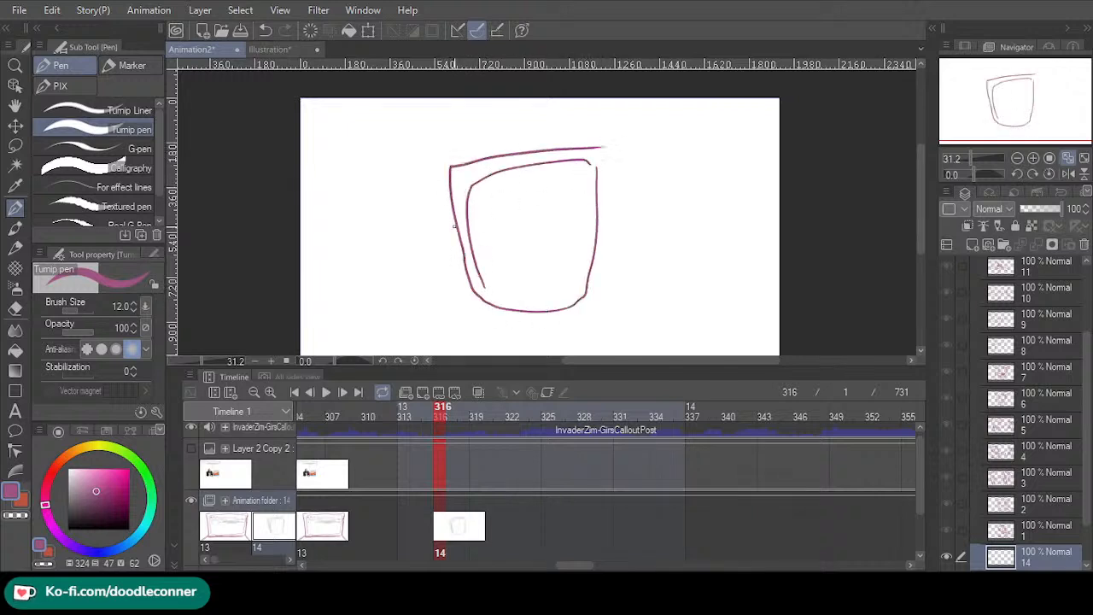
mouse_move(480, 199)
mouse_down()
mouse_move(491, 258)
mouse_move(436, 224)
mouse_move(479, 204)
mouse_up()
mouse_move(574, 247)
mouse_down()
mouse_move(545, 218)
mouse_move(609, 203)
mouse_move(574, 266)
mouse_move(542, 224)
mouse_move(576, 182)
mouse_move(626, 210)
mouse_move(569, 265)
mouse_up()
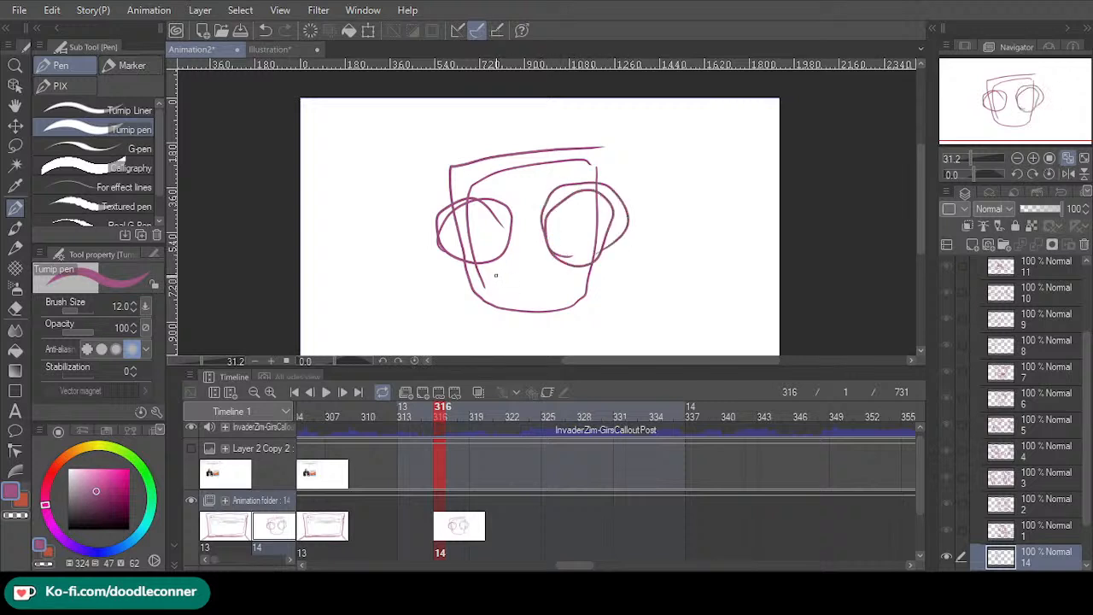
mouse_move(494, 271)
mouse_down()
mouse_move(565, 264)
mouse_move(561, 284)
mouse_move(502, 298)
mouse_move(479, 272)
mouse_move(530, 270)
mouse_up()
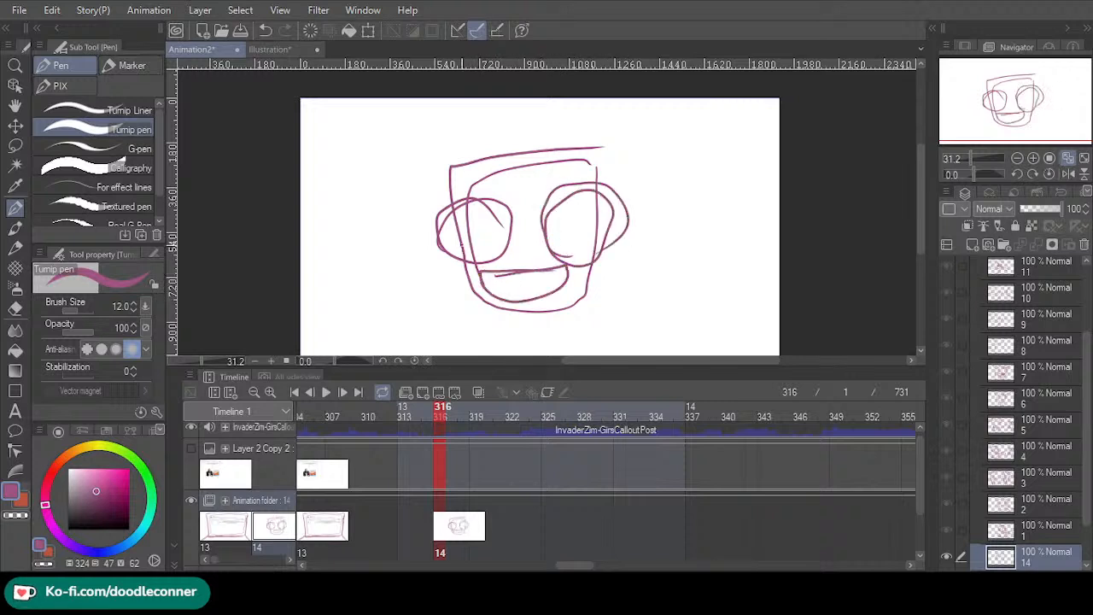
- Draw a small square inside each of the robot's eyes and add an antenna rising from its head to the canvas edge
mouse_move(462, 250)
mouse_down()
mouse_move(512, 214)
mouse_move(463, 216)
mouse_move(503, 243)
mouse_up()
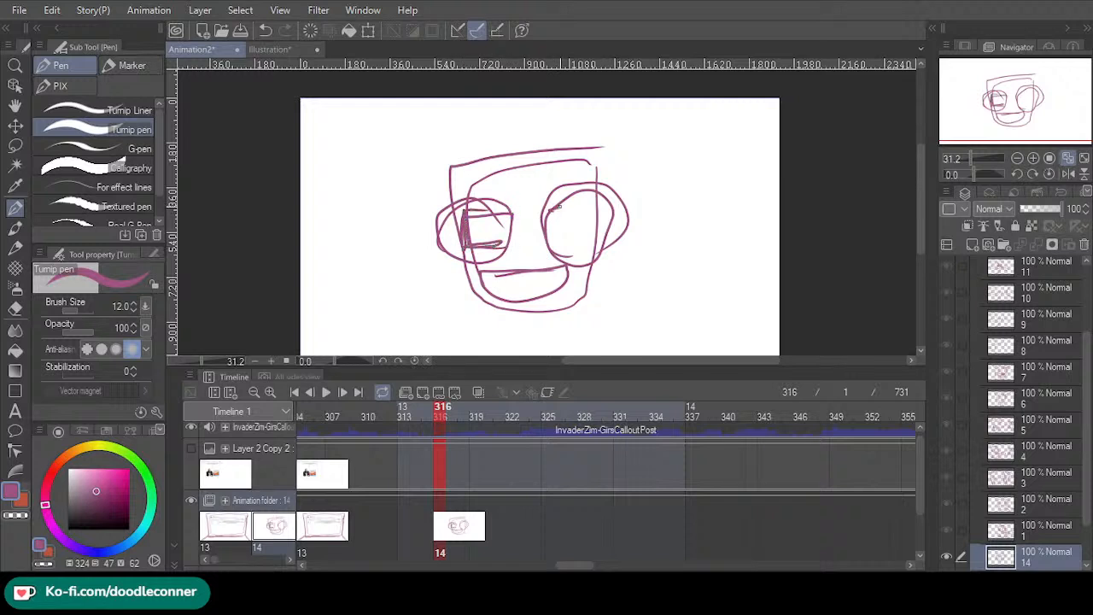
mouse_move(559, 206)
mouse_down()
mouse_move(585, 205)
mouse_move(580, 237)
mouse_move(548, 246)
mouse_move(582, 245)
mouse_move(583, 202)
mouse_move(555, 206)
mouse_move(579, 206)
mouse_move(589, 245)
mouse_up()
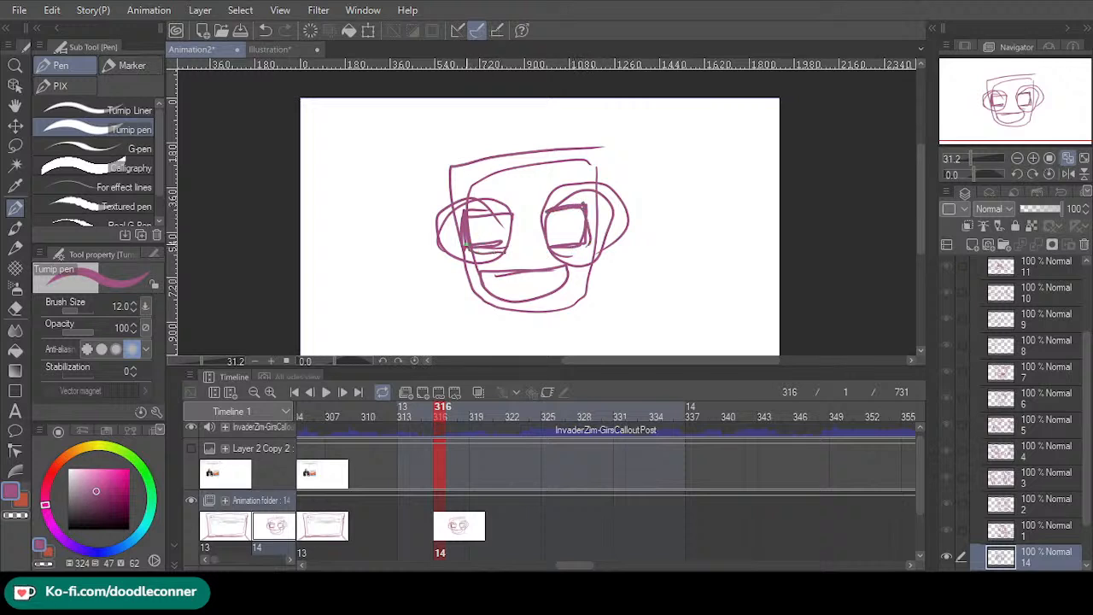
mouse_move(529, 144)
mouse_down()
mouse_move(525, 100)
mouse_move(518, 157)
mouse_up()
drag(529, 101, 536, 148)
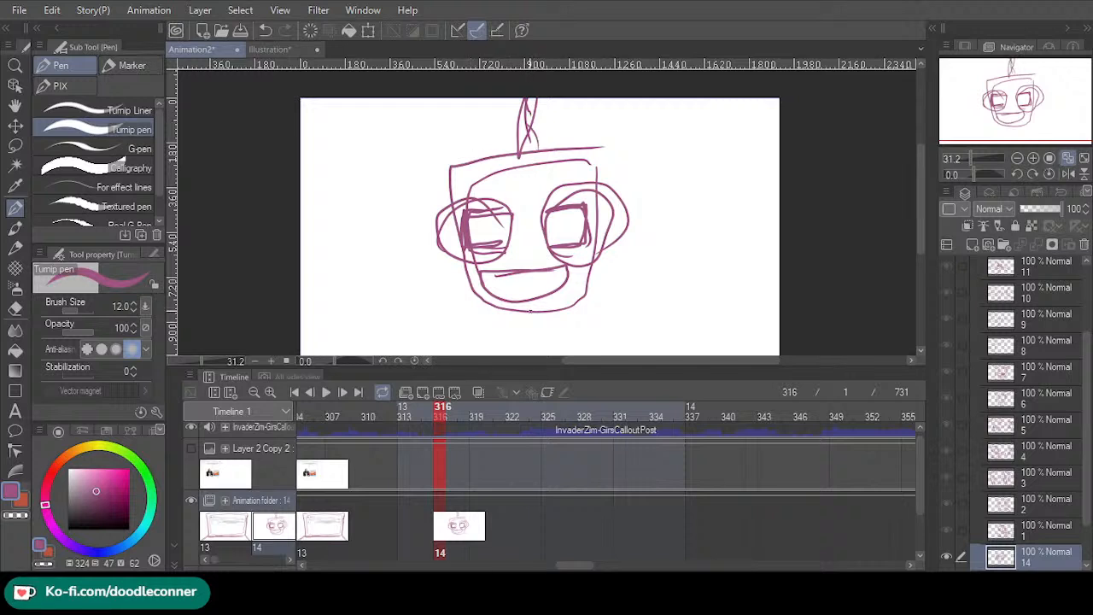
- Sketch the robot's neckline, collar and sloping shoulders below the head, and reinforce the round eye outlines
drag(1048, 128, 1047, 125)
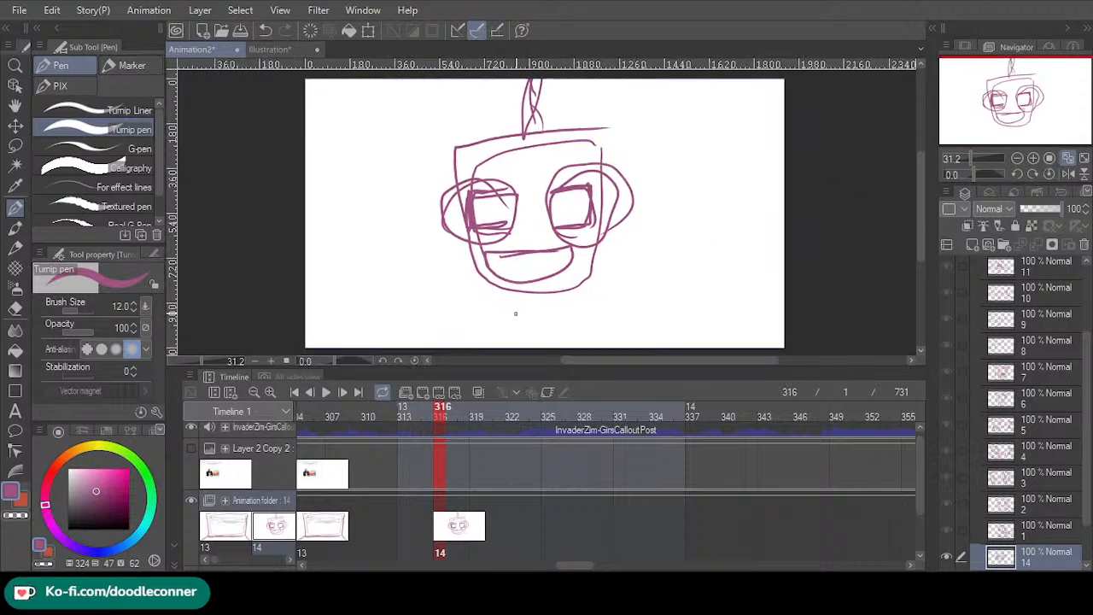
mouse_move(515, 306)
mouse_down()
mouse_move(560, 318)
mouse_move(509, 332)
mouse_move(553, 332)
mouse_move(561, 313)
mouse_move(462, 348)
mouse_up()
drag(451, 349, 510, 296)
drag(509, 299, 451, 349)
drag(502, 297, 408, 348)
drag(410, 348, 483, 321)
mouse_move(579, 308)
mouse_down()
mouse_move(656, 348)
mouse_move(649, 341)
mouse_move(681, 348)
mouse_move(605, 331)
mouse_move(578, 348)
mouse_move(575, 333)
mouse_up()
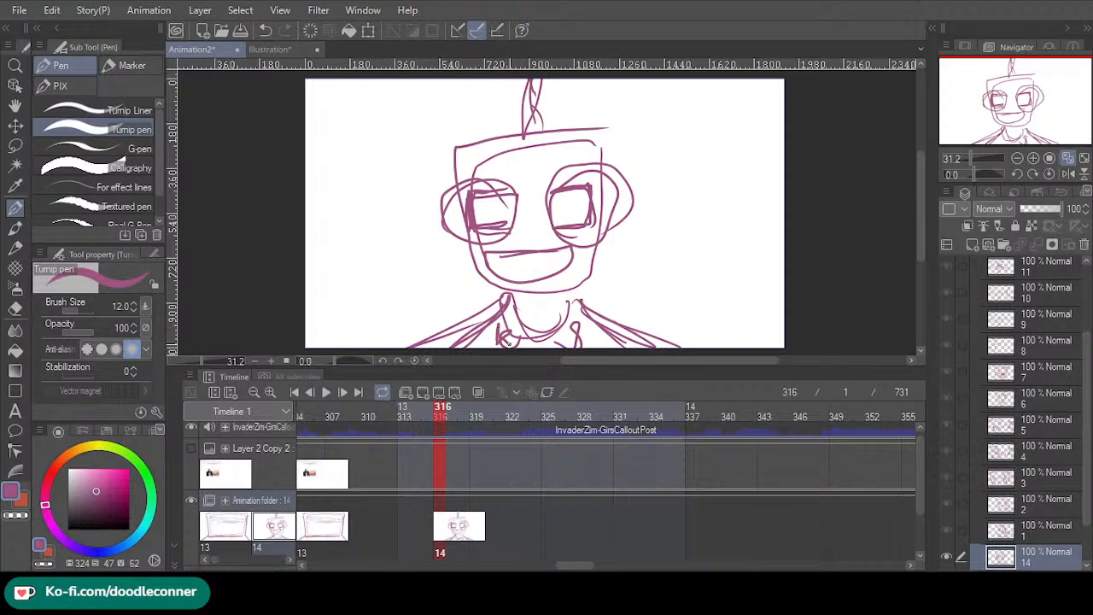
mouse_move(472, 237)
mouse_down()
mouse_move(439, 192)
mouse_move(516, 193)
mouse_move(471, 239)
mouse_up()
mouse_move(557, 227)
mouse_down()
mouse_move(557, 186)
mouse_move(622, 221)
mouse_move(564, 225)
mouse_up()
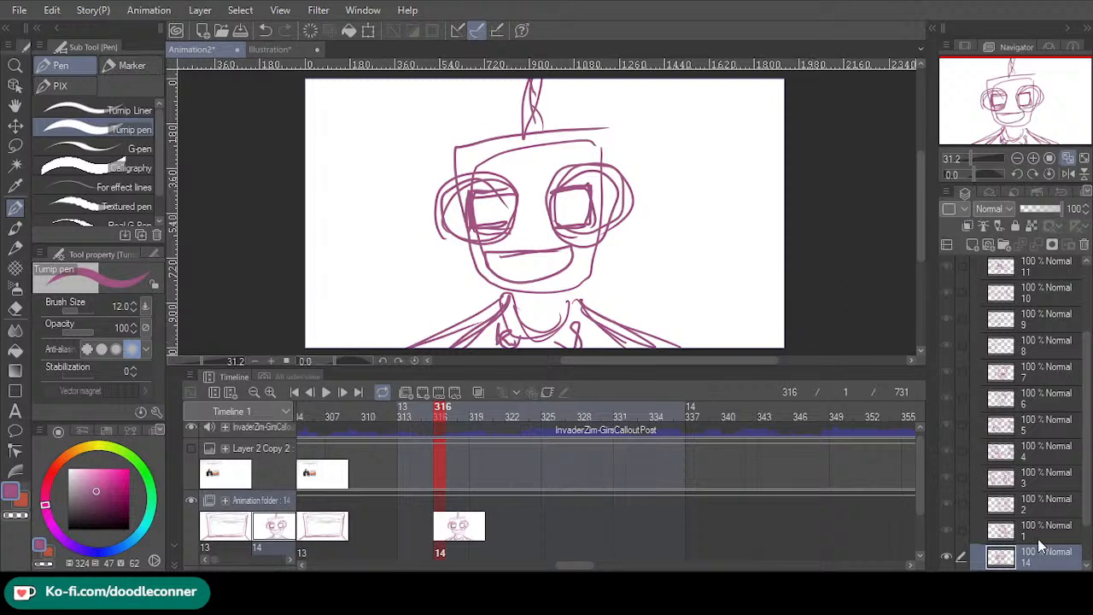
- Move layer 14 to the top of the animation folder, above layer 12
drag(1038, 545, 1051, 267)
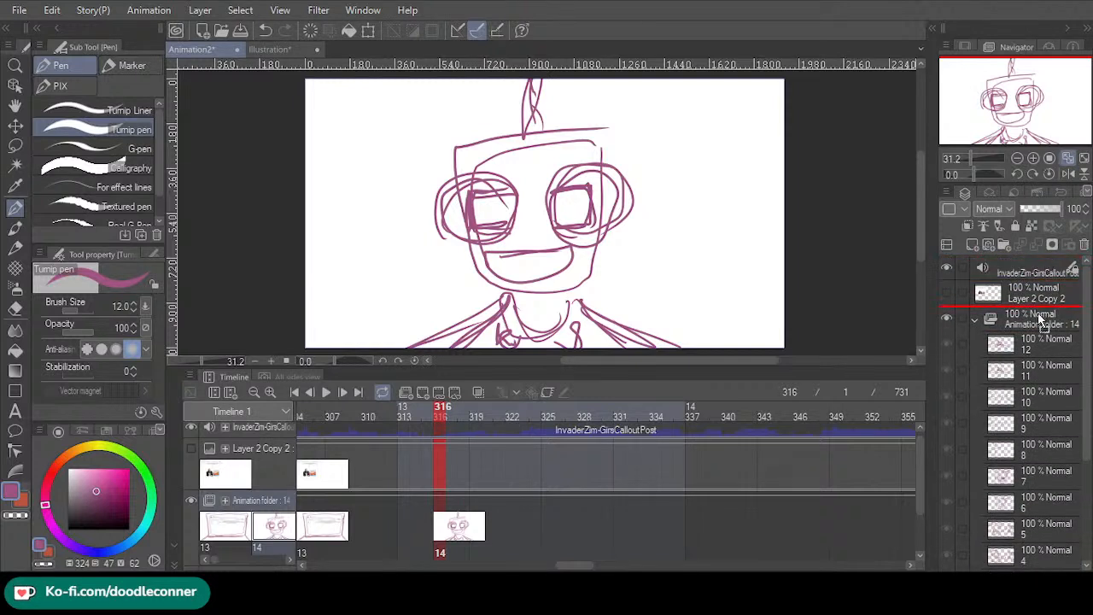
drag(1039, 316, 1081, 345)
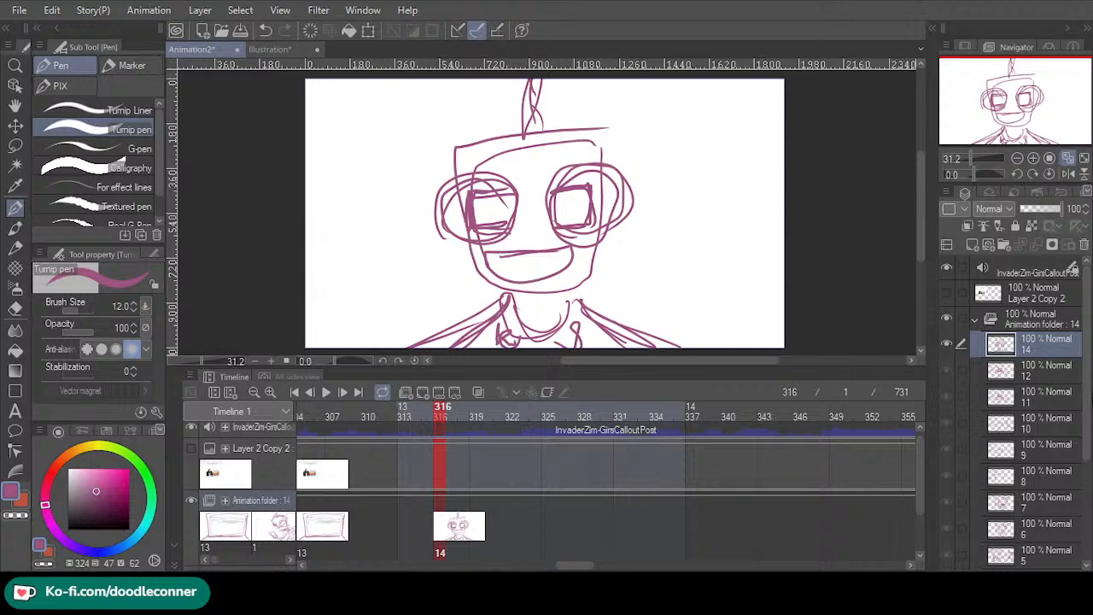
scroll(1057, 530, down, 5)
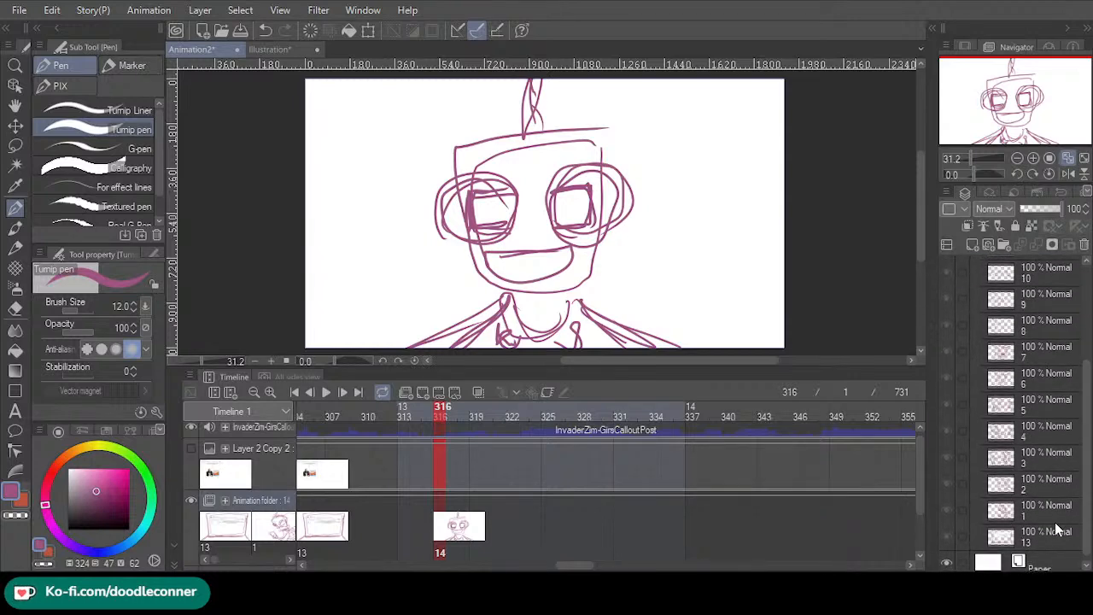
- Duplicate the robot close-up cel 14 in the animation folder and make cel 14 active again at frame 316
drag(1043, 536, 1047, 331)
click(807, 559)
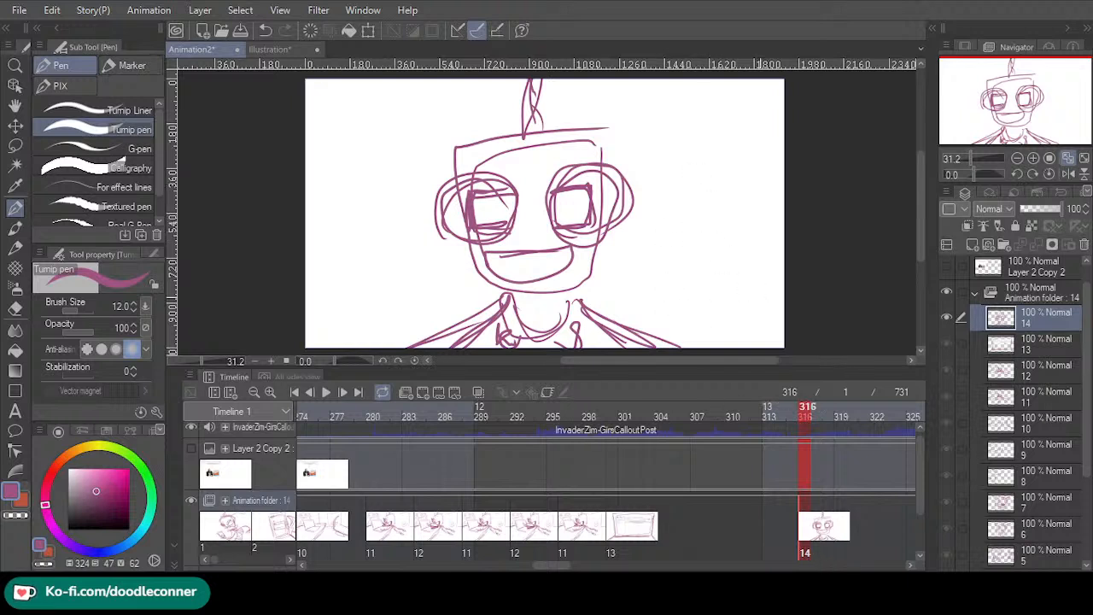
key(ctrl+shift+n)
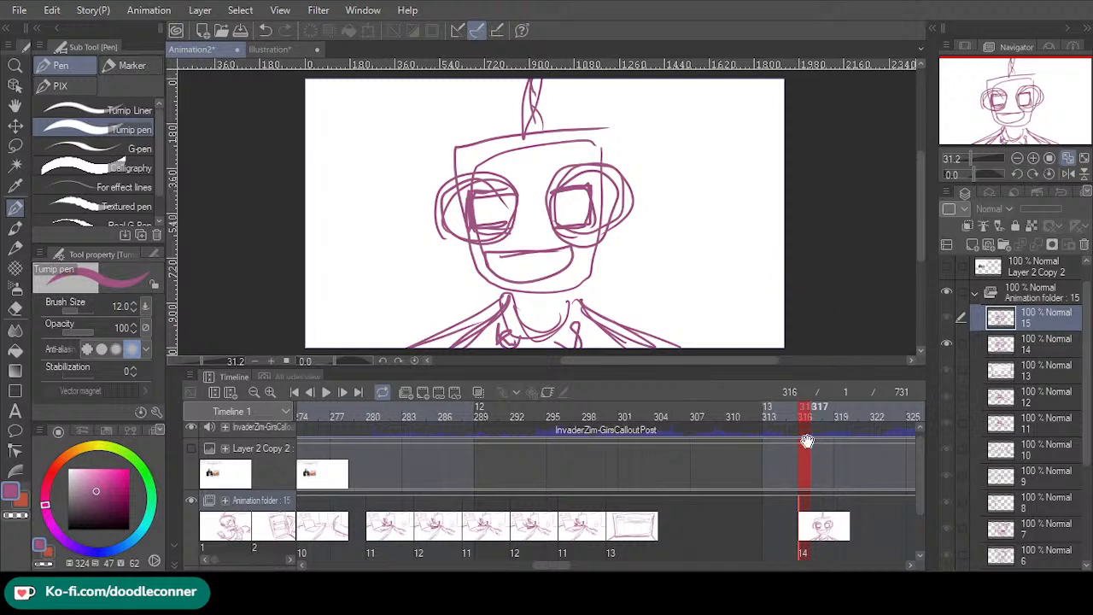
click(810, 547)
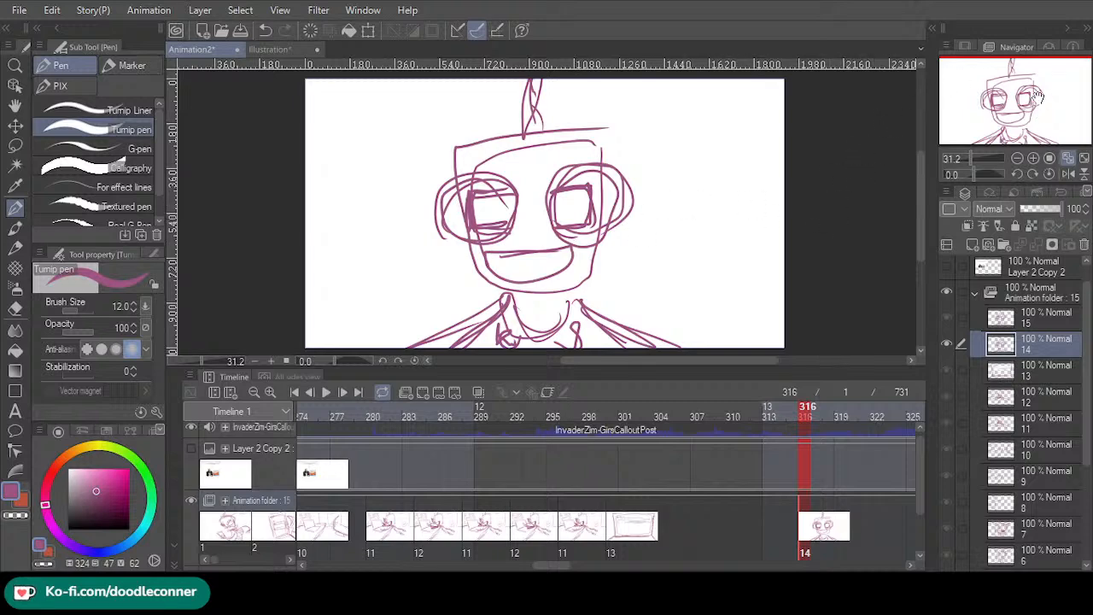
- Sketch a small boxy head beside the robot on cel 14, with two oval eyes, a wide mouth and two pointed antennae
drag(1037, 97, 1040, 96)
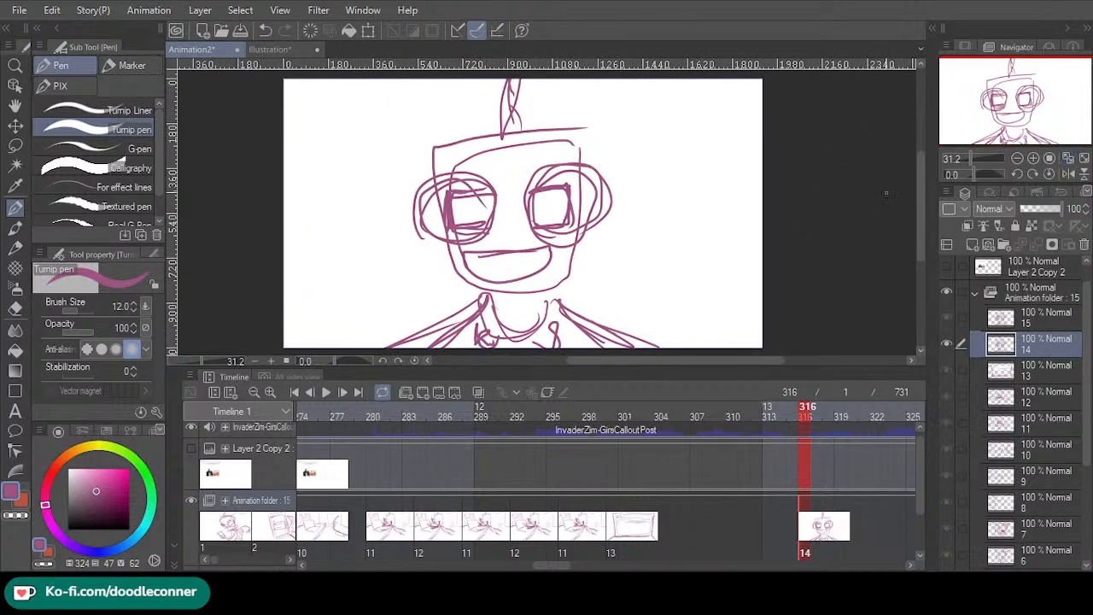
mouse_move(779, 419)
mouse_down()
mouse_move(806, 416)
mouse_move(805, 427)
mouse_up()
mouse_move(631, 264)
mouse_down()
mouse_move(644, 182)
mouse_move(661, 179)
mouse_move(718, 197)
mouse_move(709, 229)
mouse_move(677, 283)
mouse_move(630, 258)
mouse_move(642, 280)
mouse_move(645, 248)
mouse_move(699, 253)
mouse_up()
key(ctrl+z)
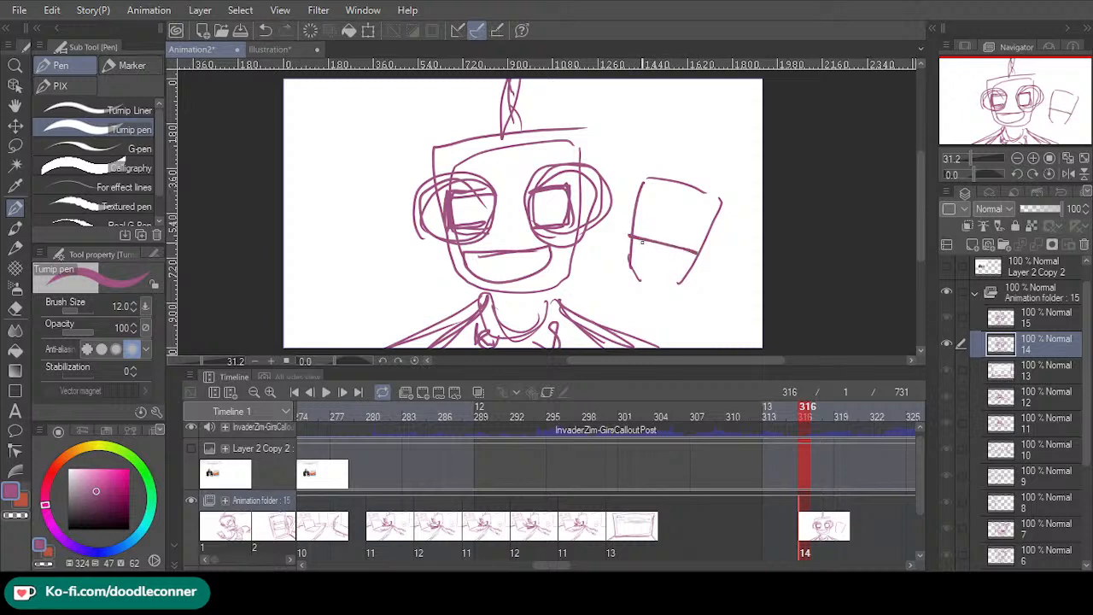
key(ctrl+z)
mouse_move(630, 249)
mouse_down()
mouse_move(684, 253)
mouse_move(685, 270)
mouse_move(627, 261)
mouse_up()
mouse_move(640, 207)
mouse_down()
mouse_move(639, 226)
mouse_move(669, 198)
mouse_move(656, 237)
mouse_move(698, 203)
mouse_move(683, 243)
mouse_move(703, 206)
mouse_move(655, 234)
mouse_up()
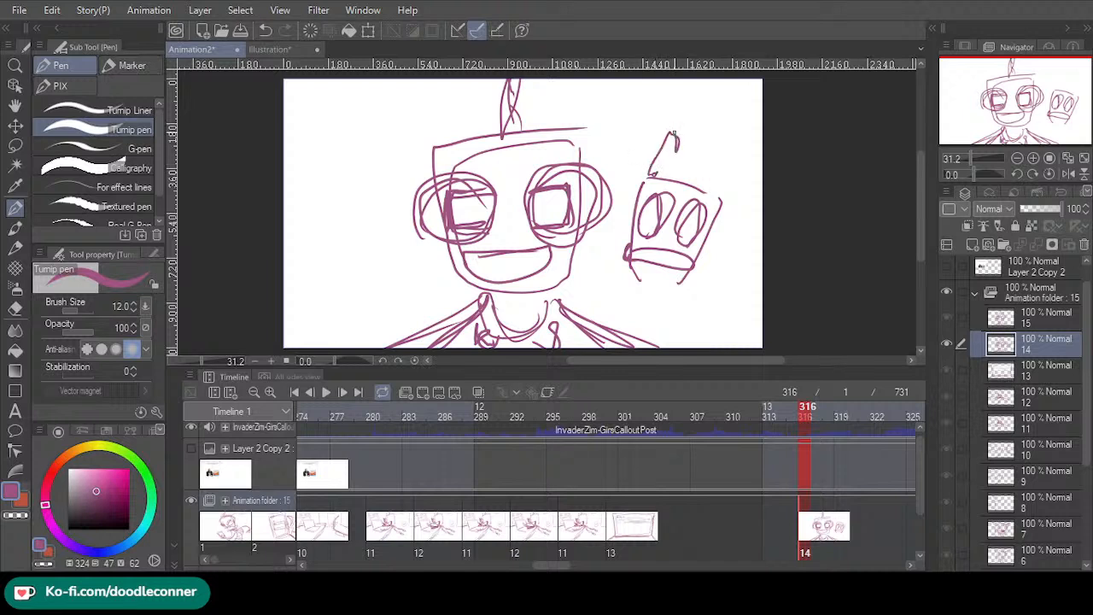
key(ctrl+z)
mouse_move(646, 175)
mouse_down()
mouse_move(684, 142)
mouse_move(688, 155)
mouse_up()
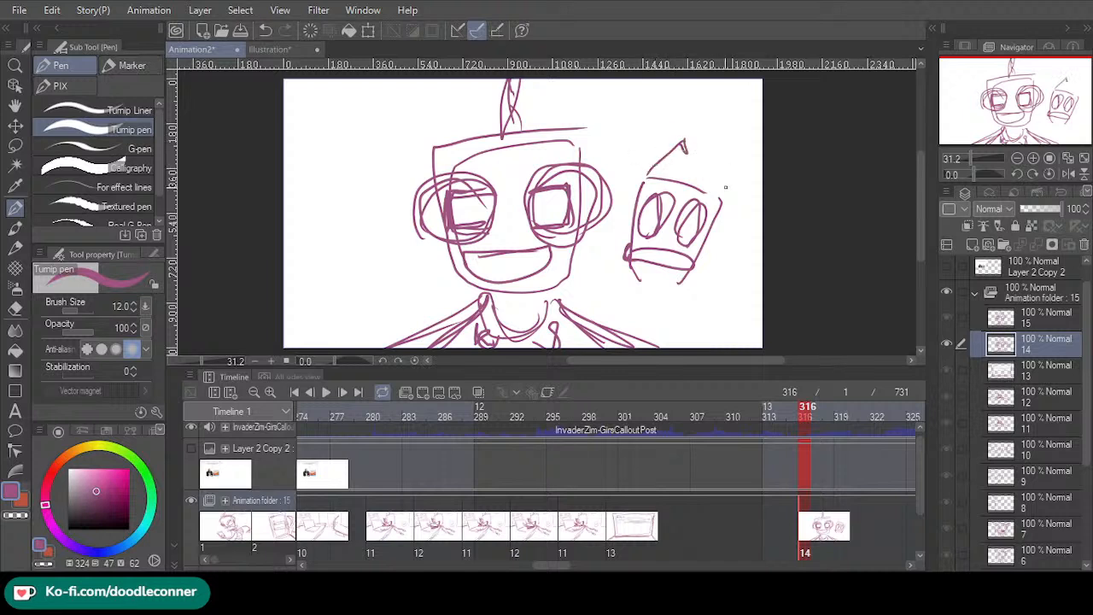
mouse_move(723, 196)
mouse_down()
mouse_move(715, 147)
mouse_move(709, 167)
mouse_move(716, 148)
mouse_up()
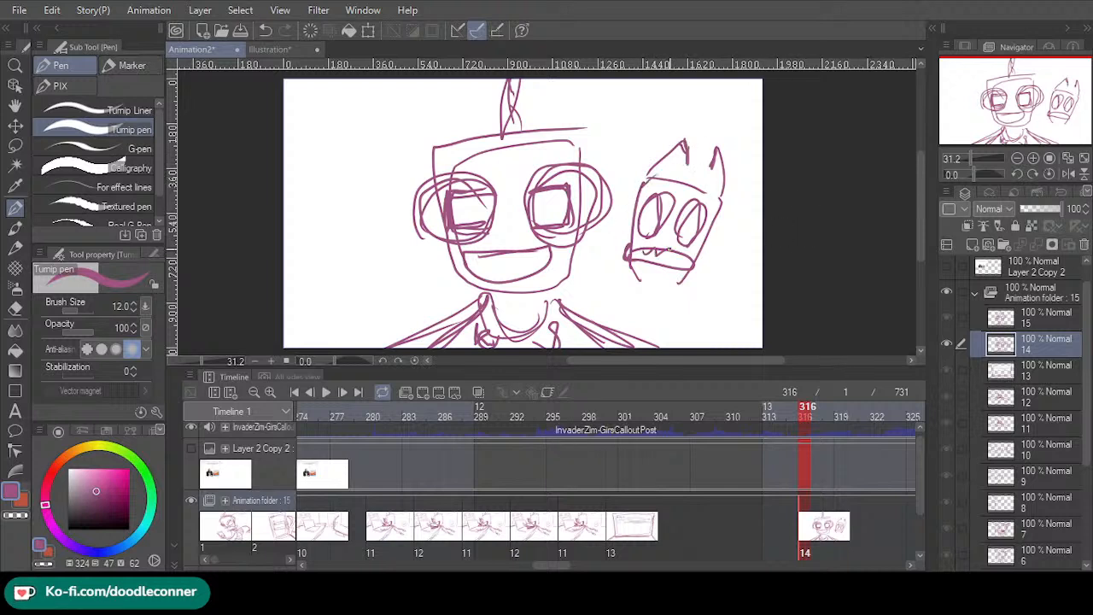
- Sketch the small character's neck, torso, two curved arms and legs below its head on cel 14
mouse_move(638, 260)
mouse_down()
mouse_move(655, 292)
mouse_move(678, 288)
mouse_move(645, 293)
mouse_move(663, 302)
mouse_up()
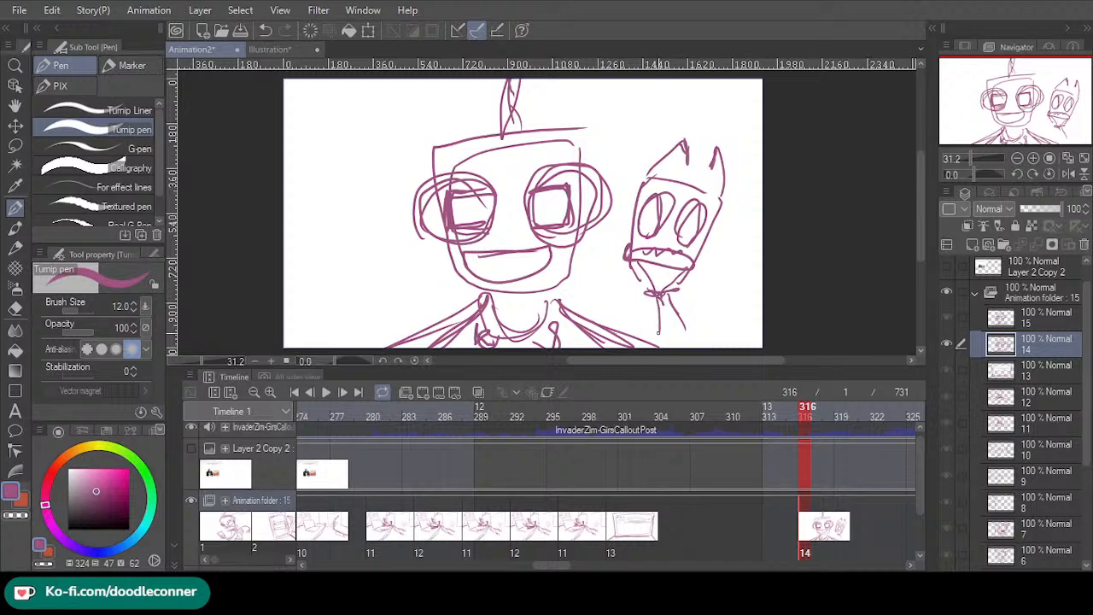
mouse_move(688, 312)
mouse_down()
mouse_move(664, 342)
mouse_move(697, 337)
mouse_up()
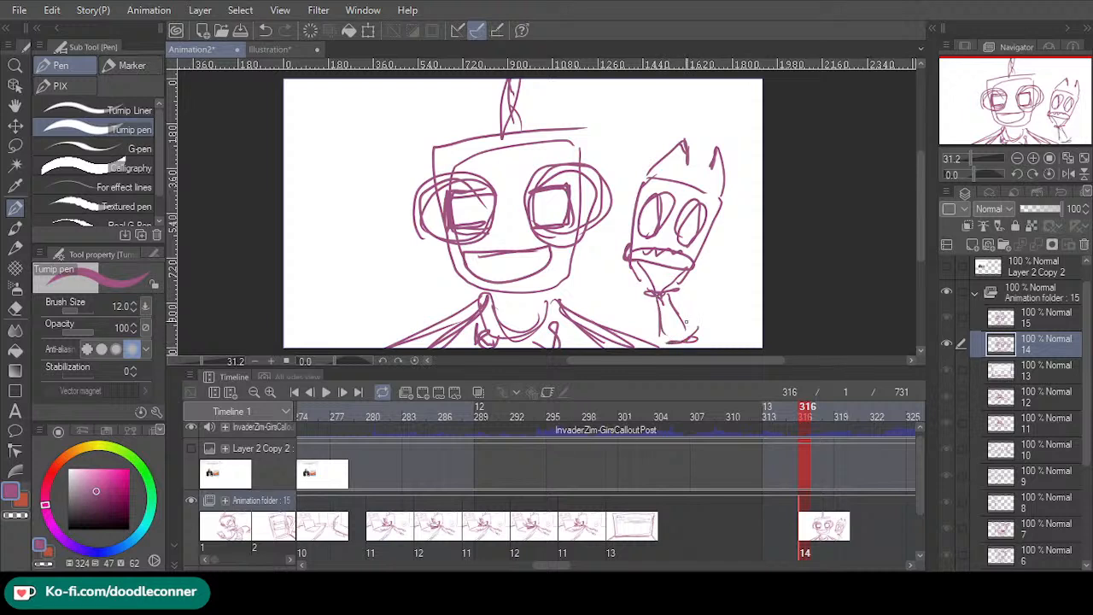
mouse_move(675, 299)
mouse_down()
mouse_move(669, 348)
mouse_move(669, 313)
mouse_move(707, 309)
mouse_move(721, 322)
mouse_up()
key(ctrl+z)
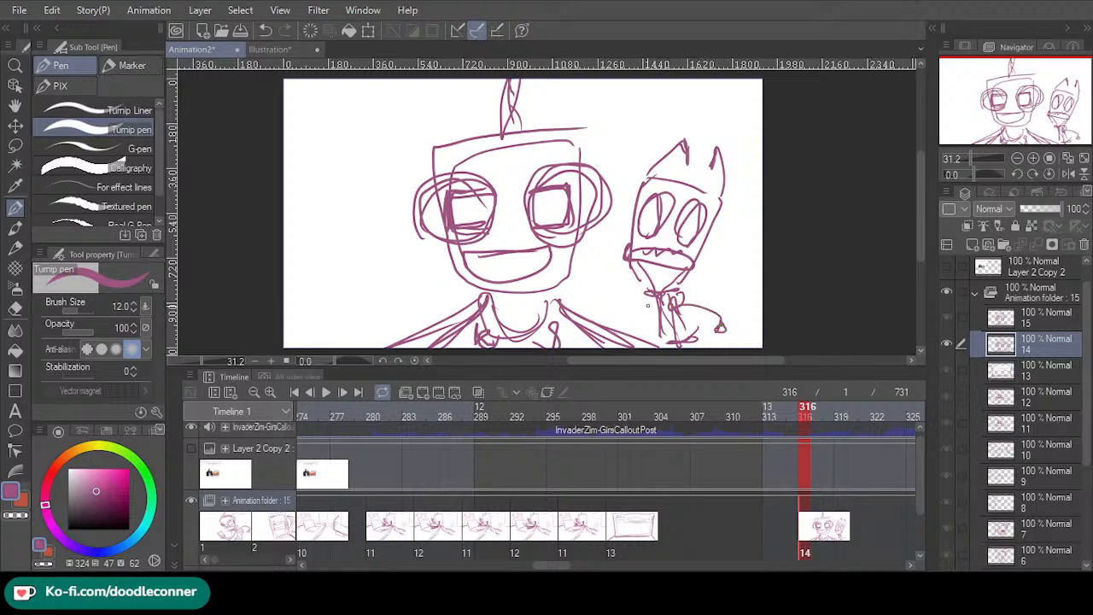
mouse_move(649, 304)
mouse_down()
mouse_move(625, 336)
mouse_move(624, 324)
mouse_up()
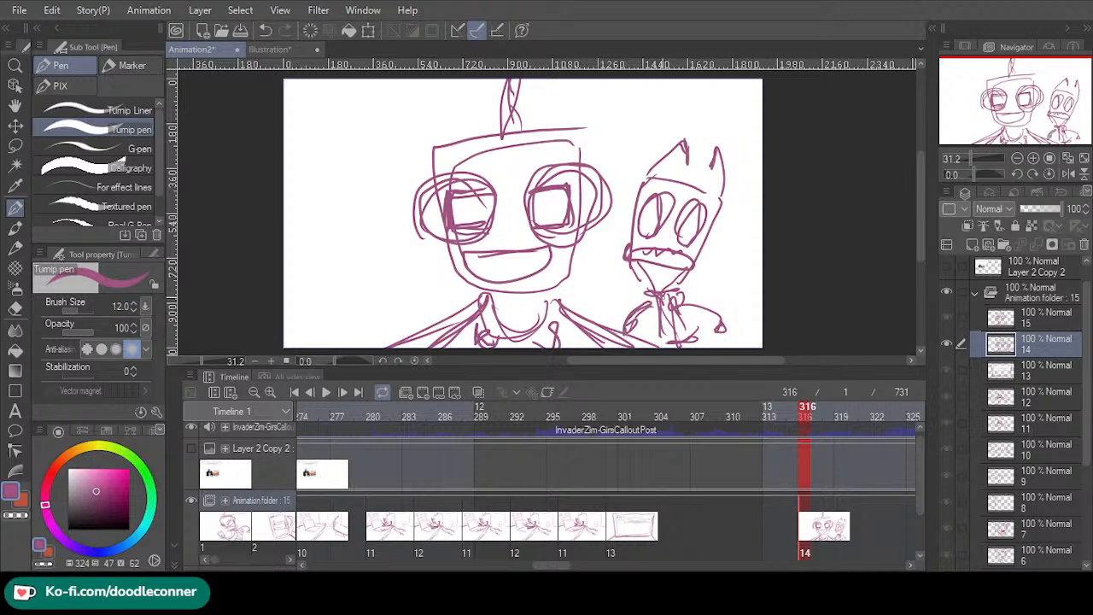
mouse_move(678, 294)
mouse_down()
mouse_move(723, 324)
mouse_move(691, 349)
mouse_up()
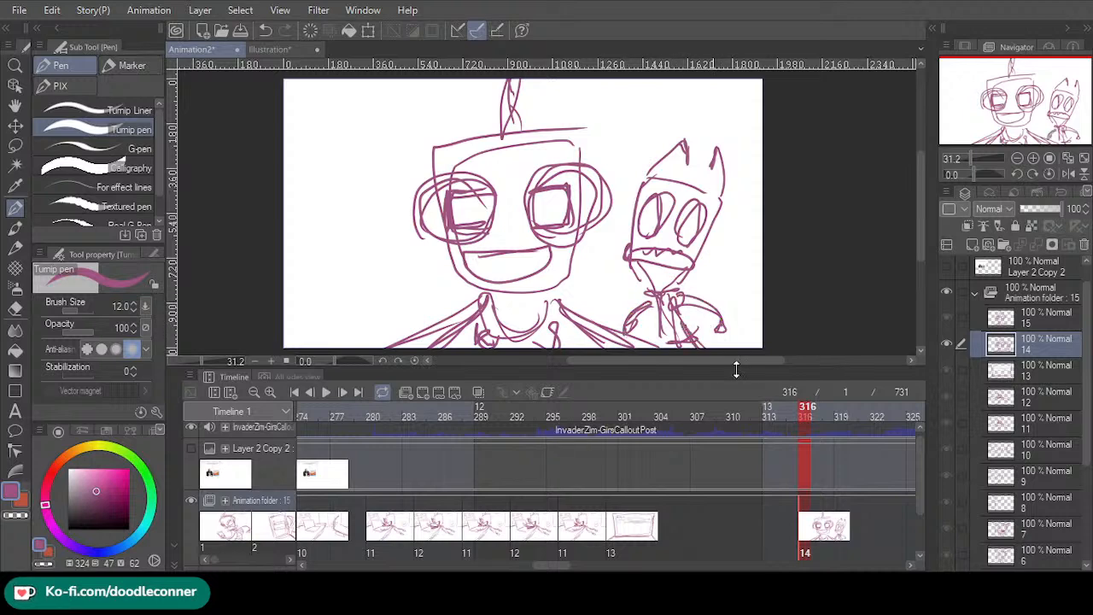
- Play back the animation from frame 283 and replay the following section to examine the shot's timing against the audio
drag(810, 418, 400, 424)
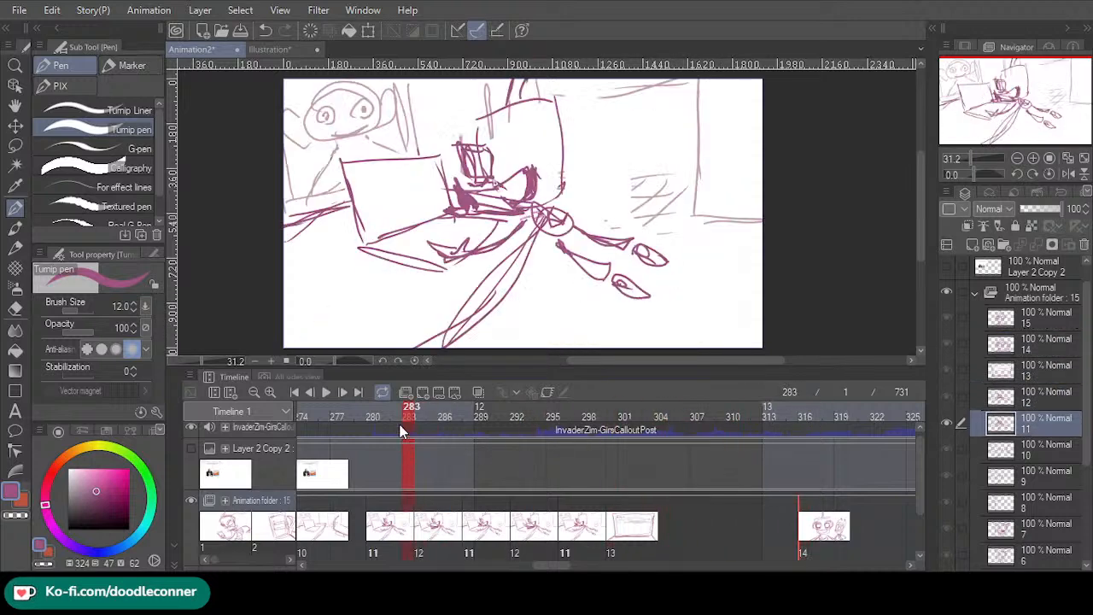
click(326, 393)
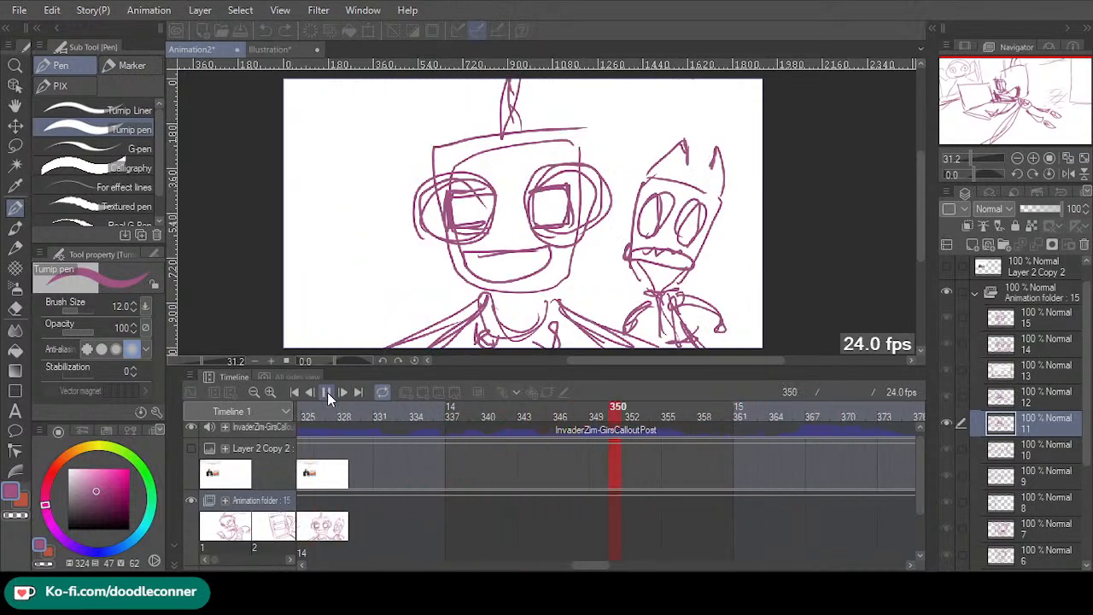
click(327, 392)
mouse_move(708, 411)
mouse_down()
mouse_move(682, 411)
mouse_move(696, 409)
mouse_up()
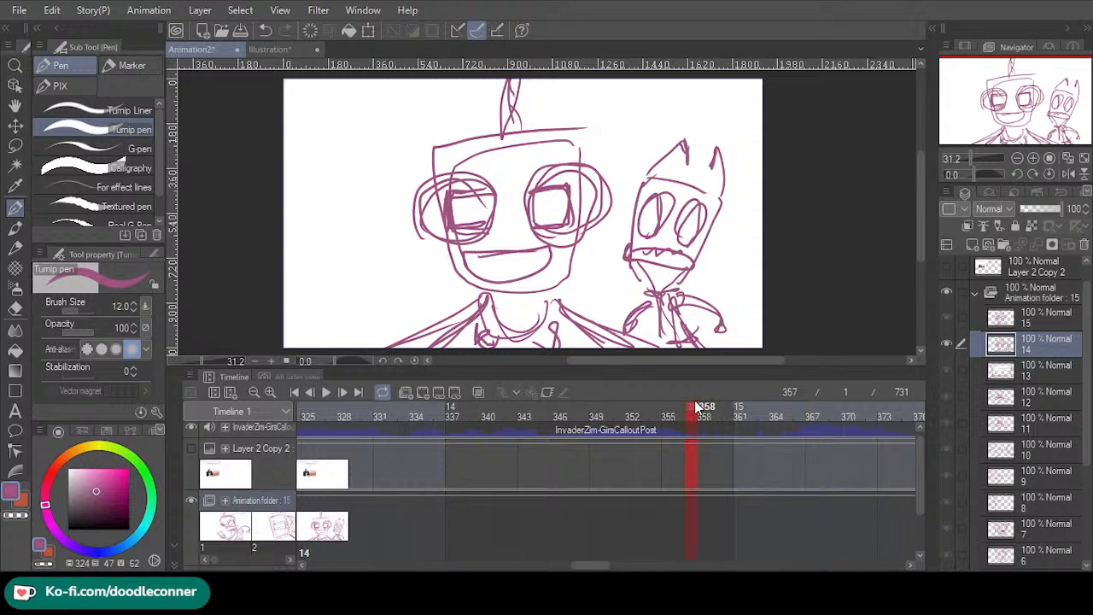
click(327, 393)
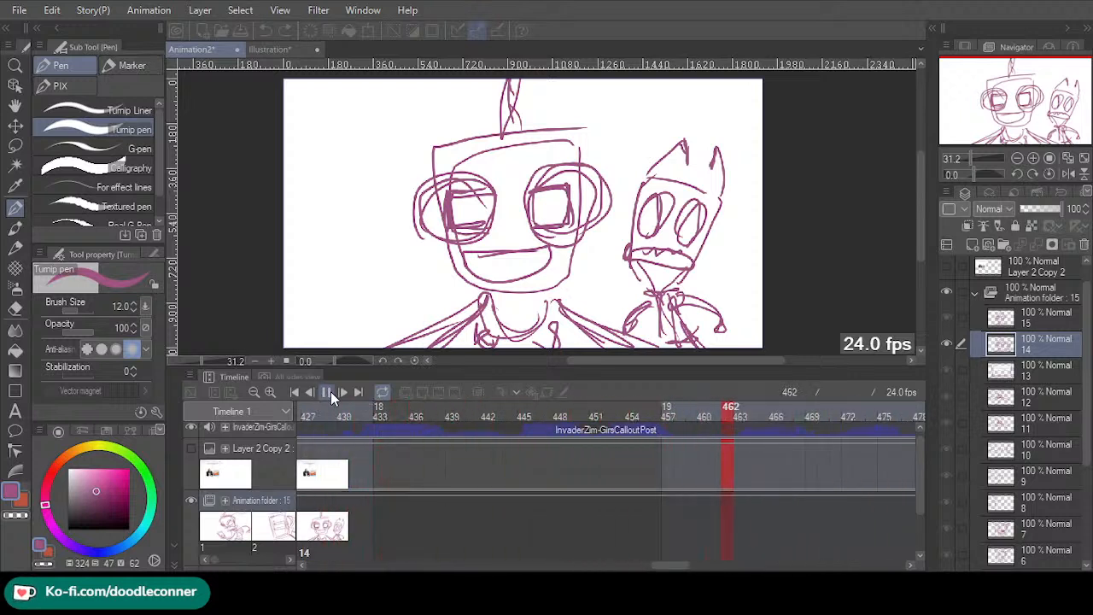
click(328, 391)
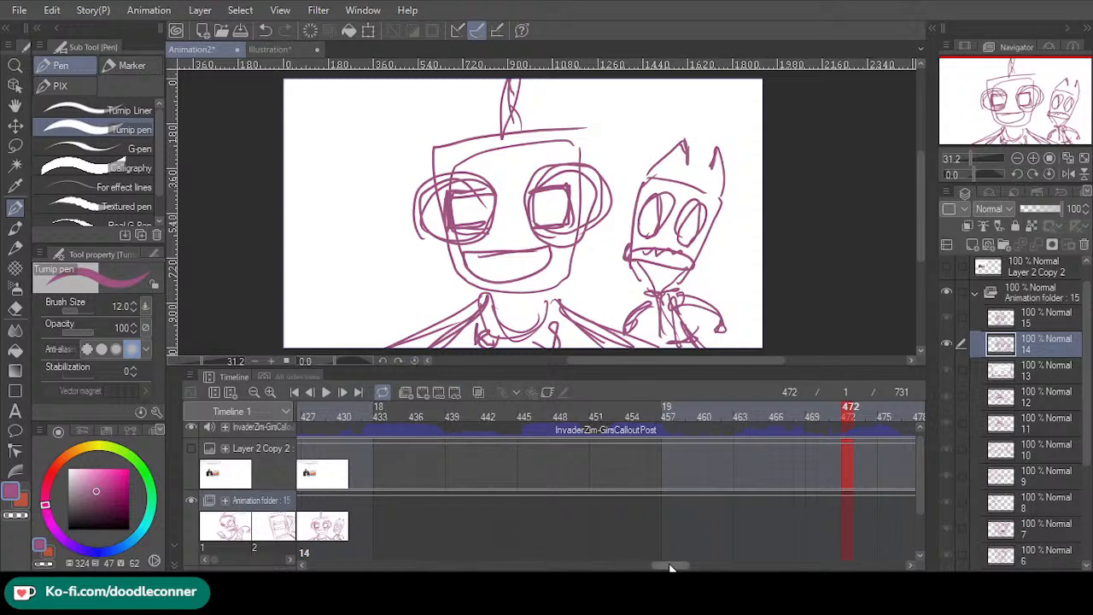
drag(671, 568, 577, 565)
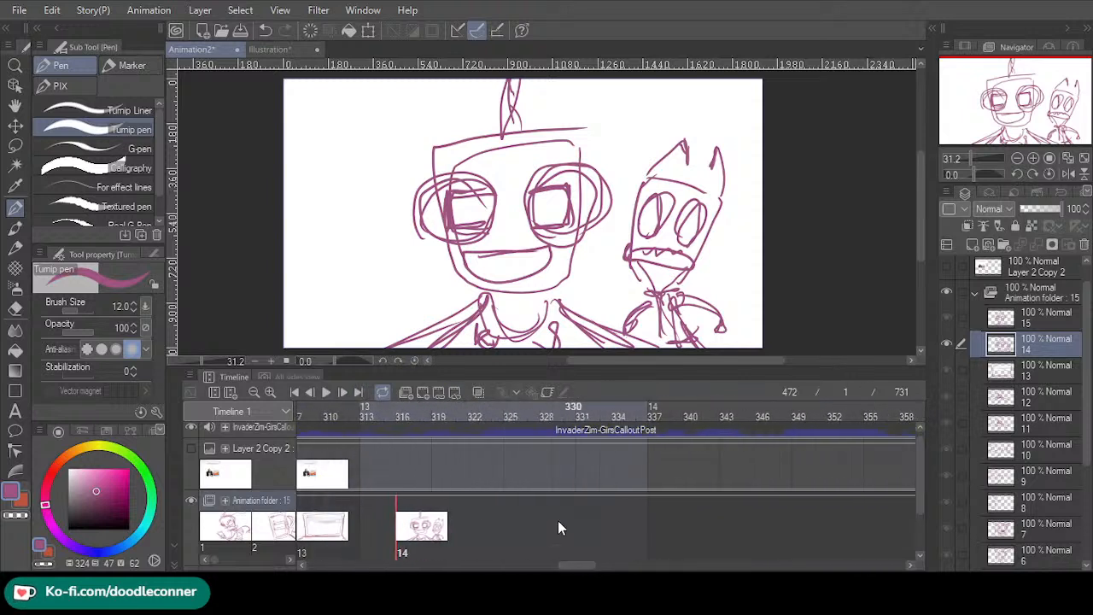
click(475, 414)
click(329, 391)
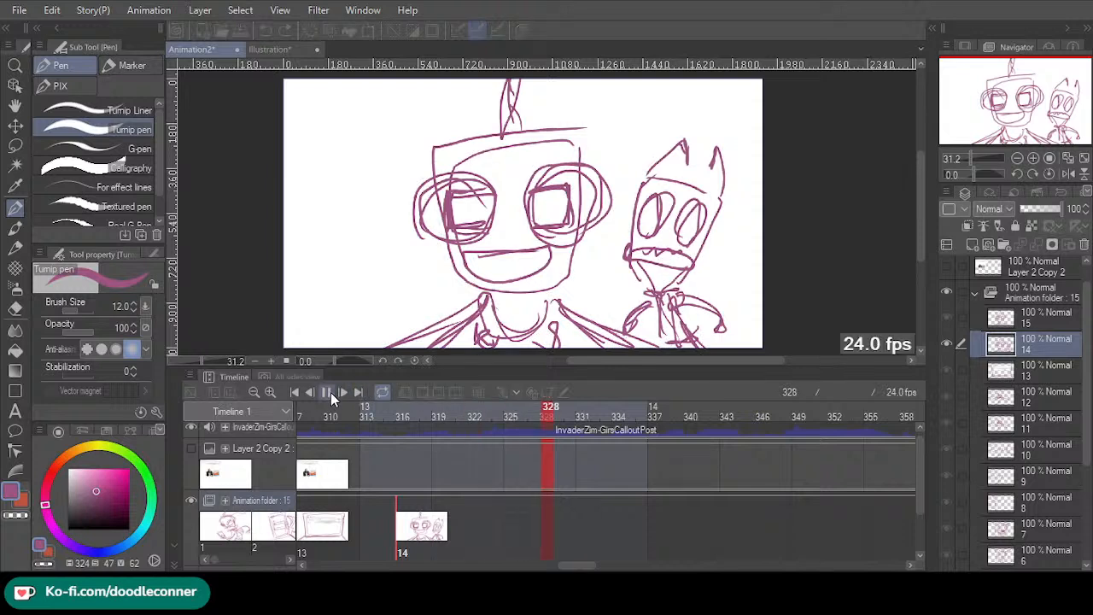
click(329, 392)
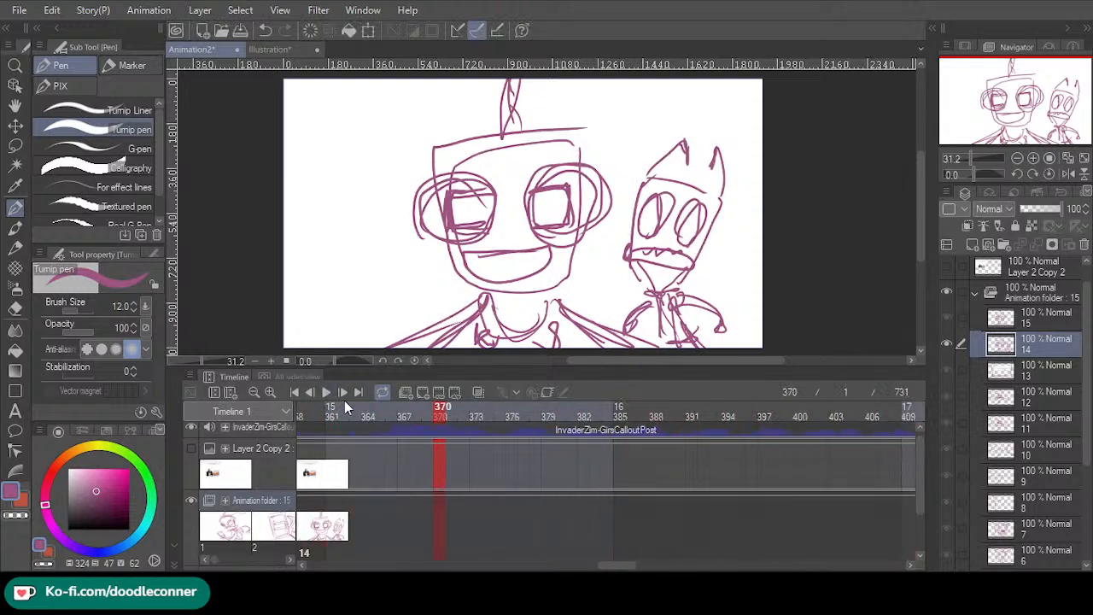
- Place the laptop screen cel 13 at frame 364 on the animation folder track
click(382, 412)
click(367, 524)
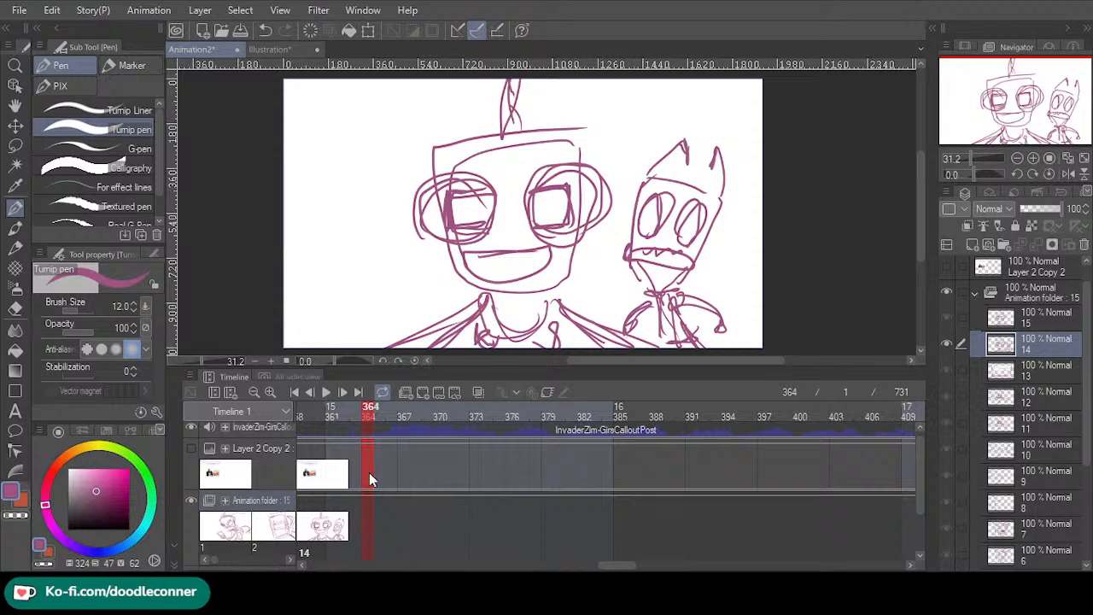
click(397, 379)
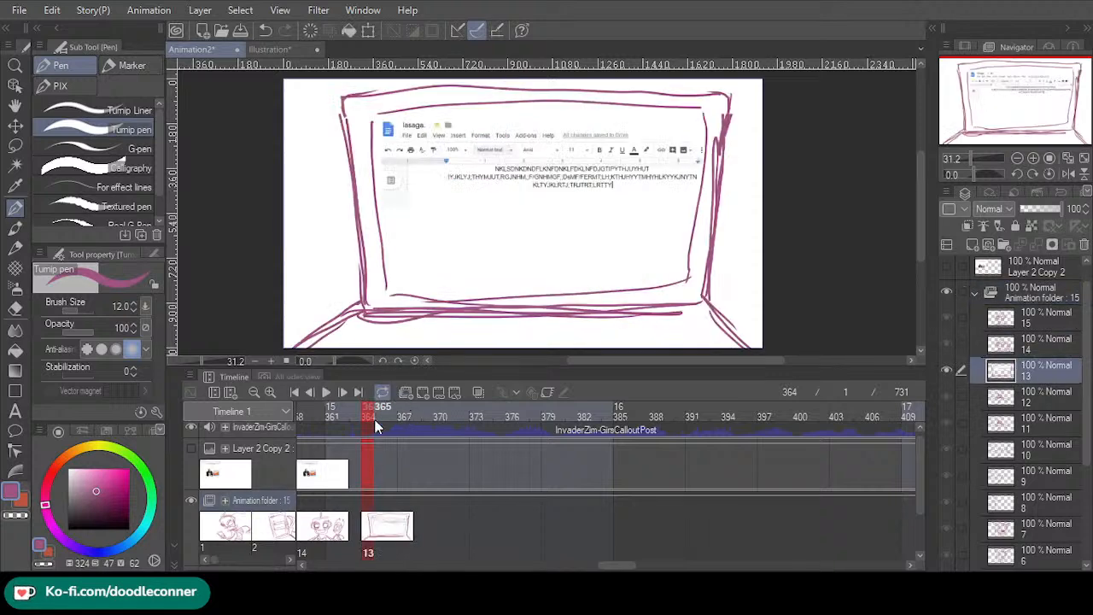
- Review the animation from frame 305 and place cel 14 with both characters at frame 428
mouse_move(371, 413)
mouse_down()
mouse_move(211, 438)
mouse_move(252, 421)
mouse_up()
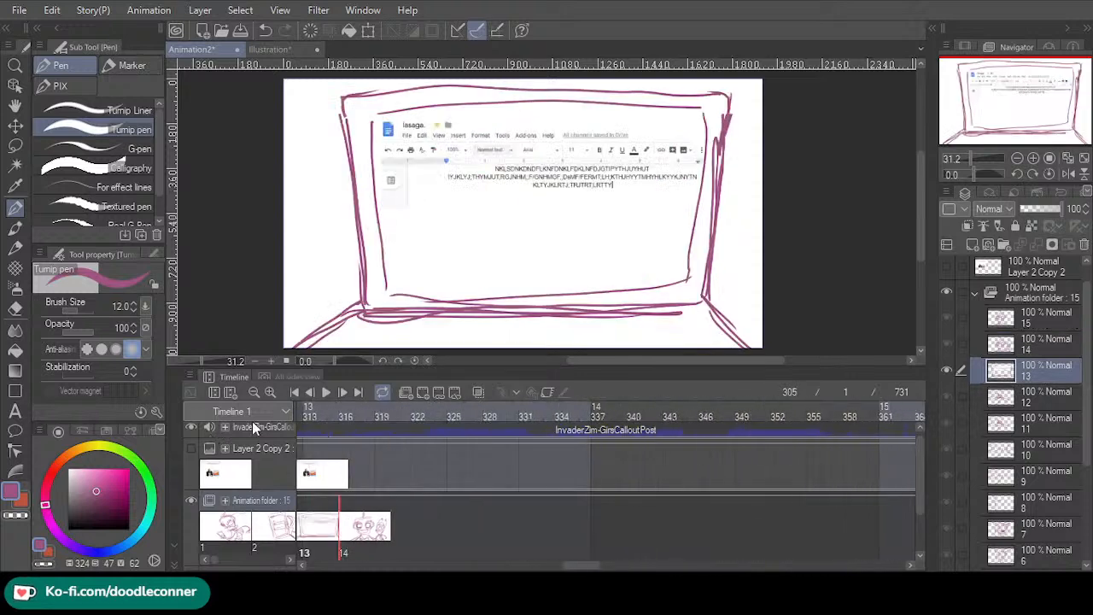
click(332, 390)
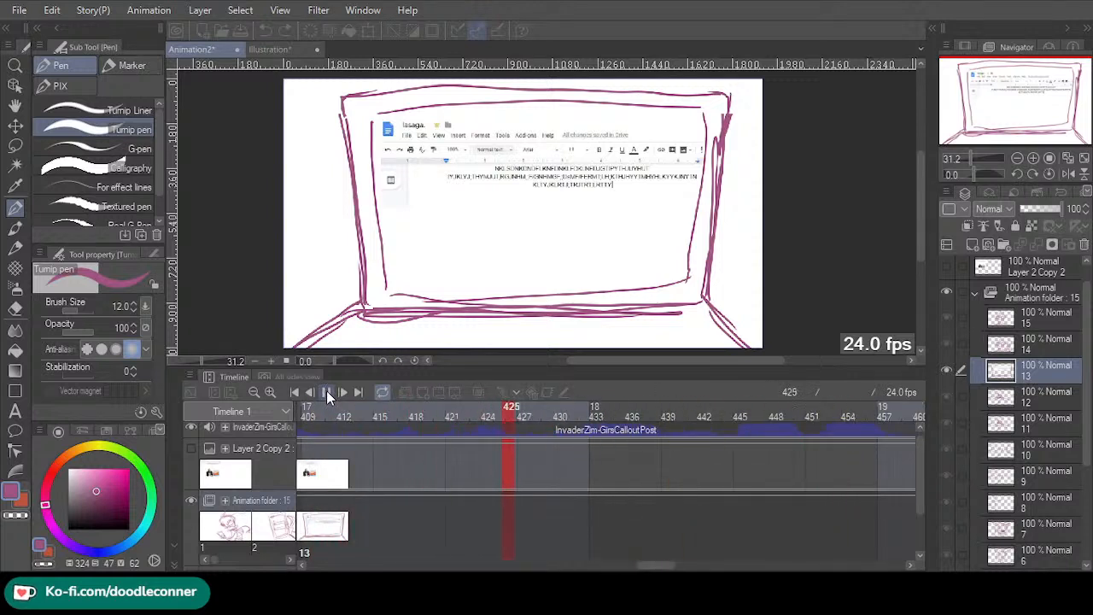
click(329, 392)
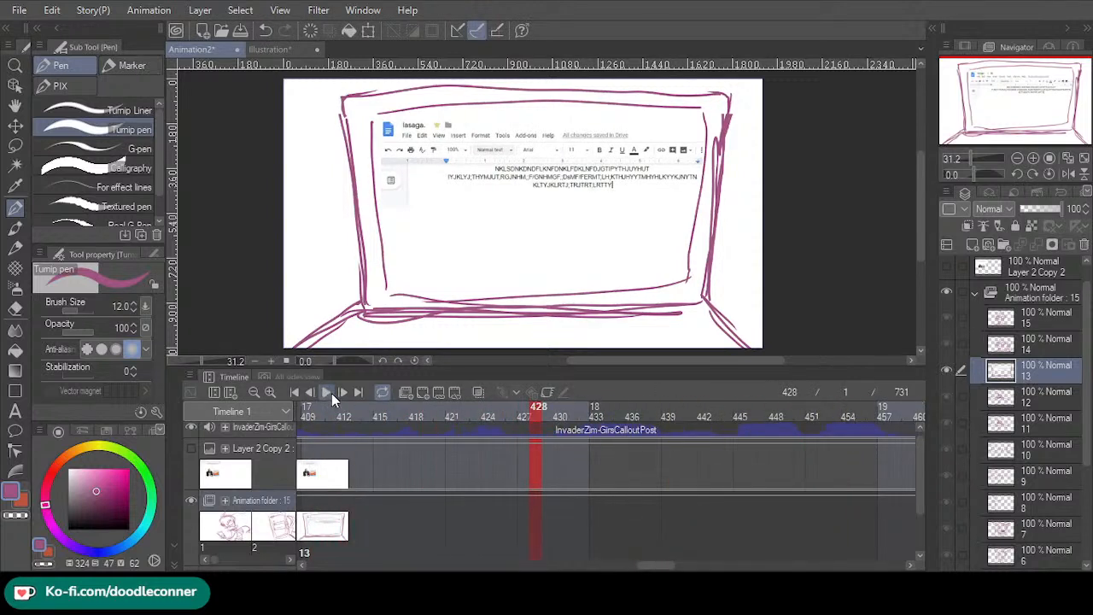
drag(659, 566, 642, 568)
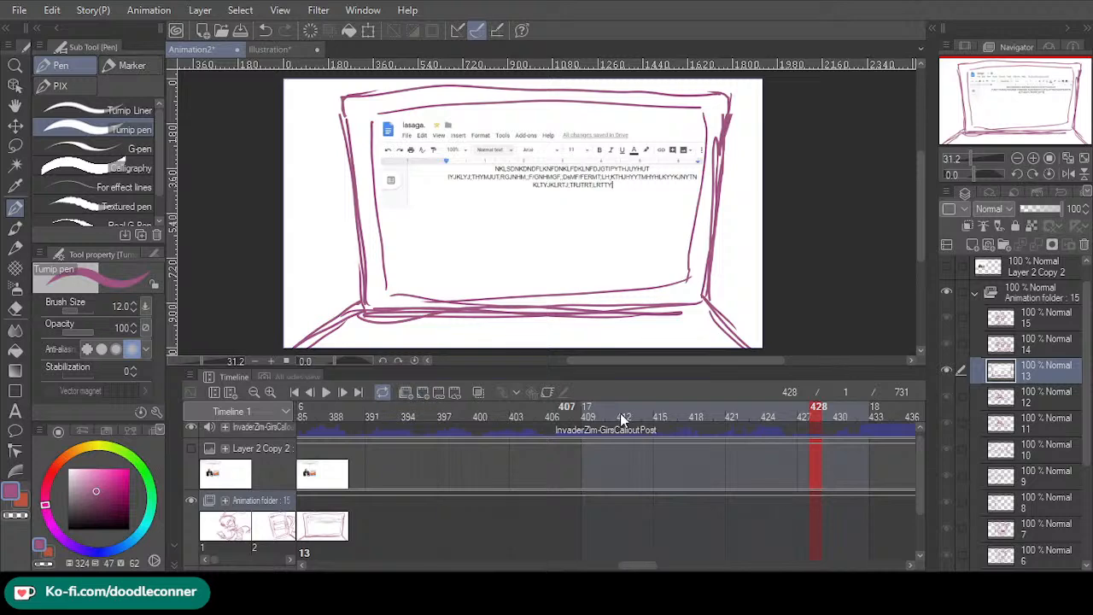
click(815, 528)
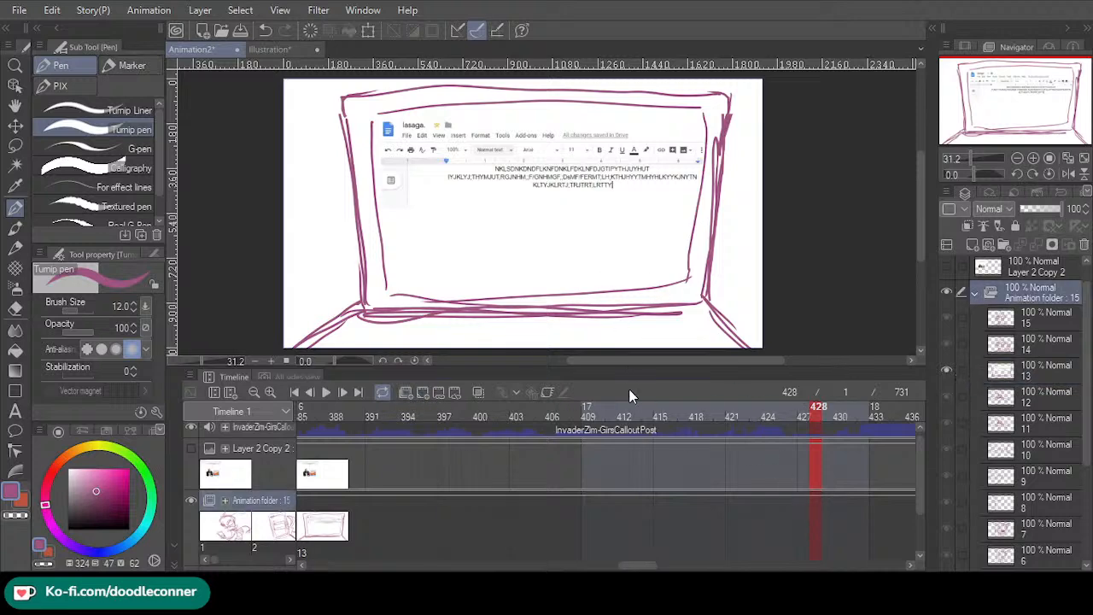
key(ctrl+v)
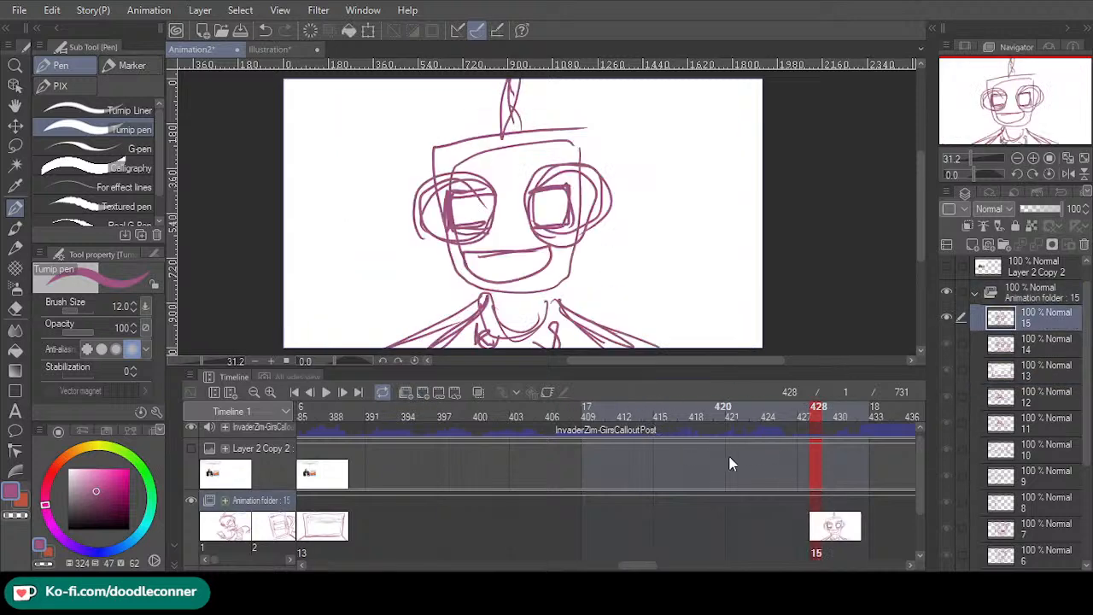
key(ctrl+z)
click(815, 543)
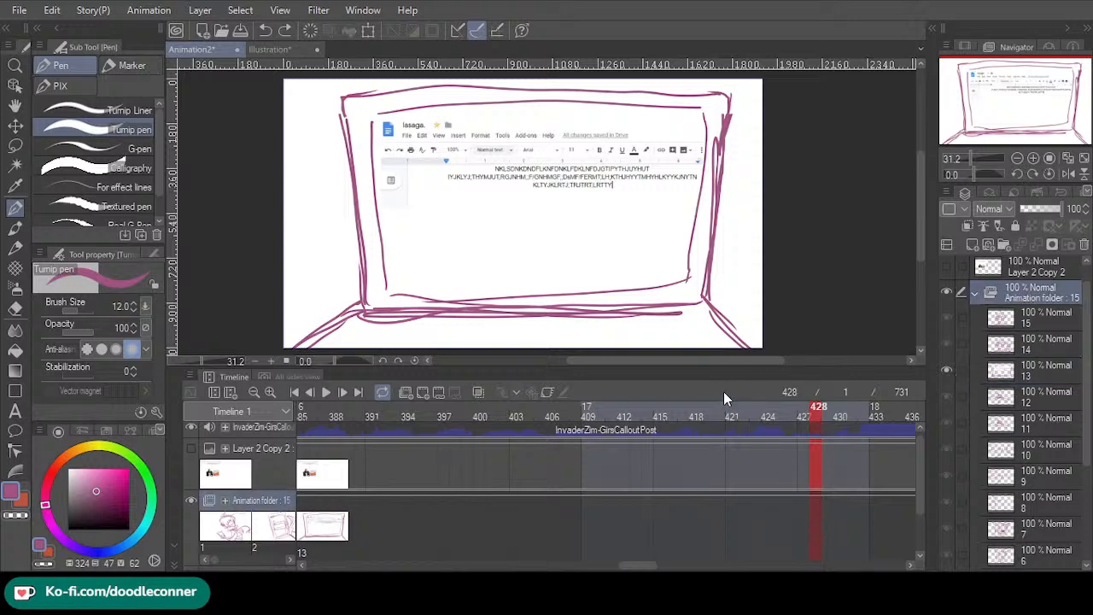
key(ctrl+v)
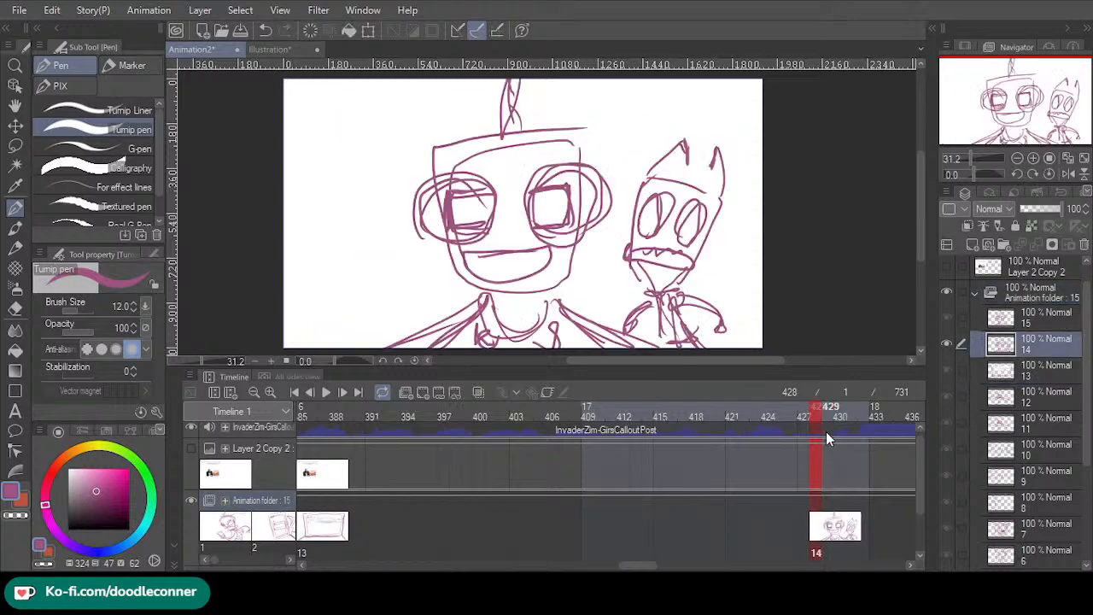
- Play back the animatic and stop at frame 470 to examine the timing after the two-character shot
click(328, 392)
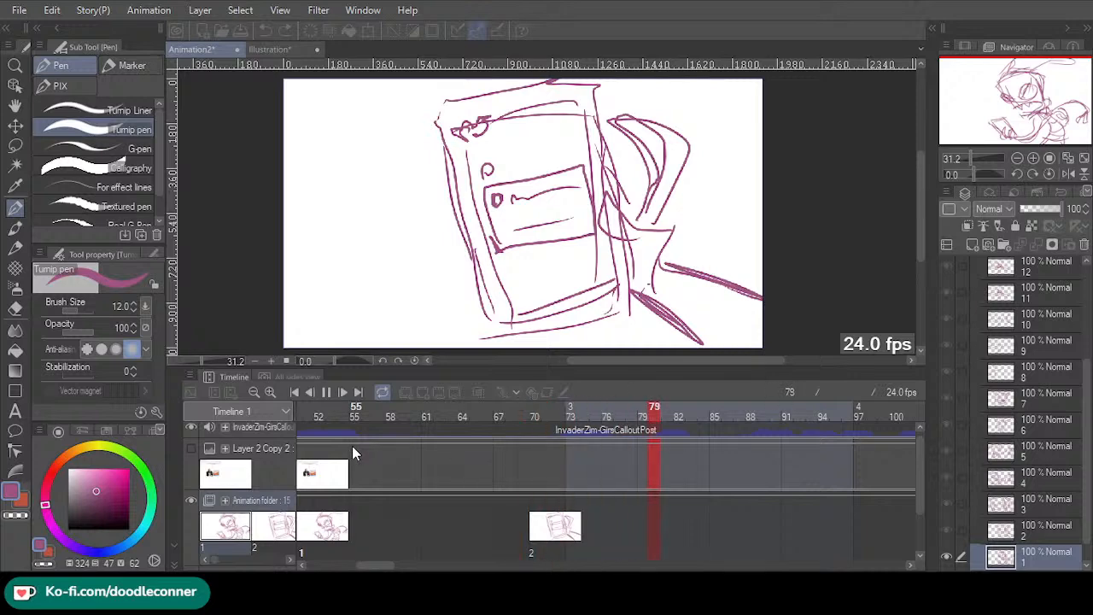
click(327, 392)
click(441, 411)
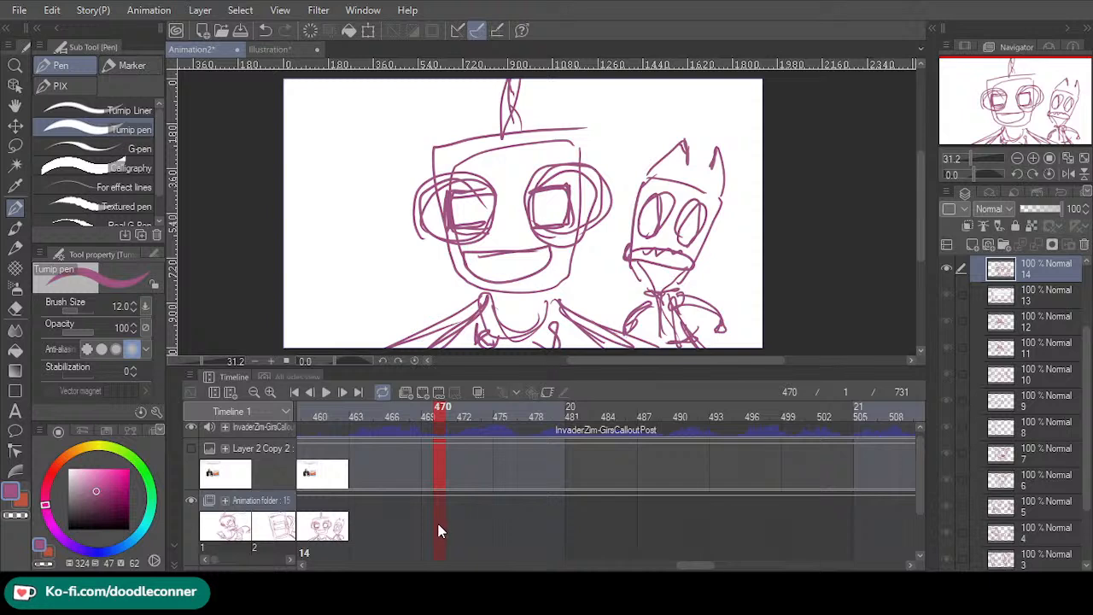
- Place cel 15 at frame 433 on the animation folder track and turn on onion skin
drag(698, 565, 657, 566)
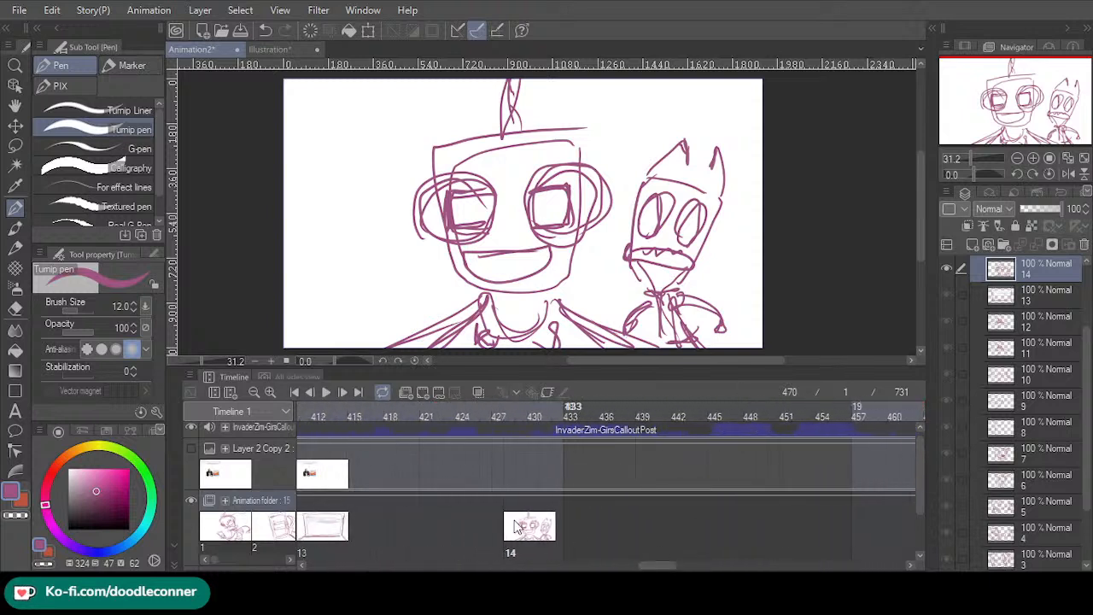
click(569, 549)
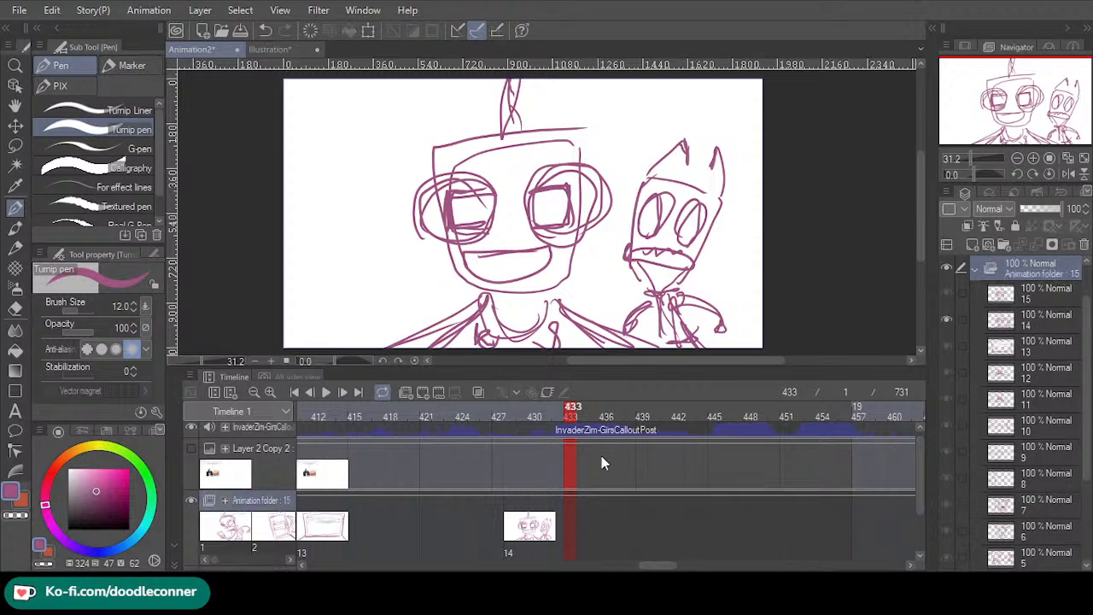
key(ctrl+shift+n)
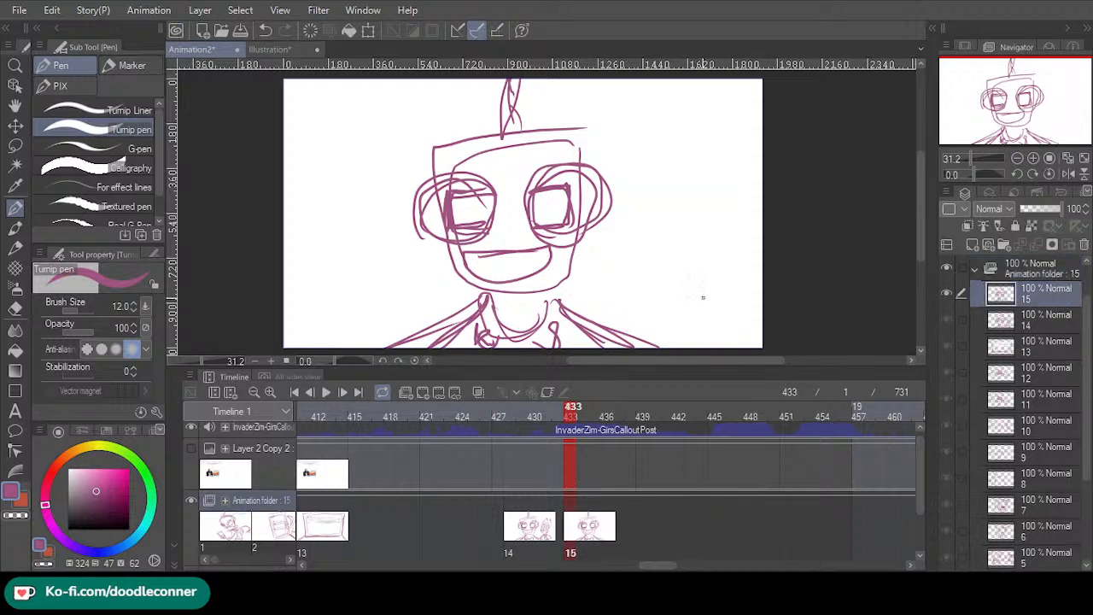
click(477, 390)
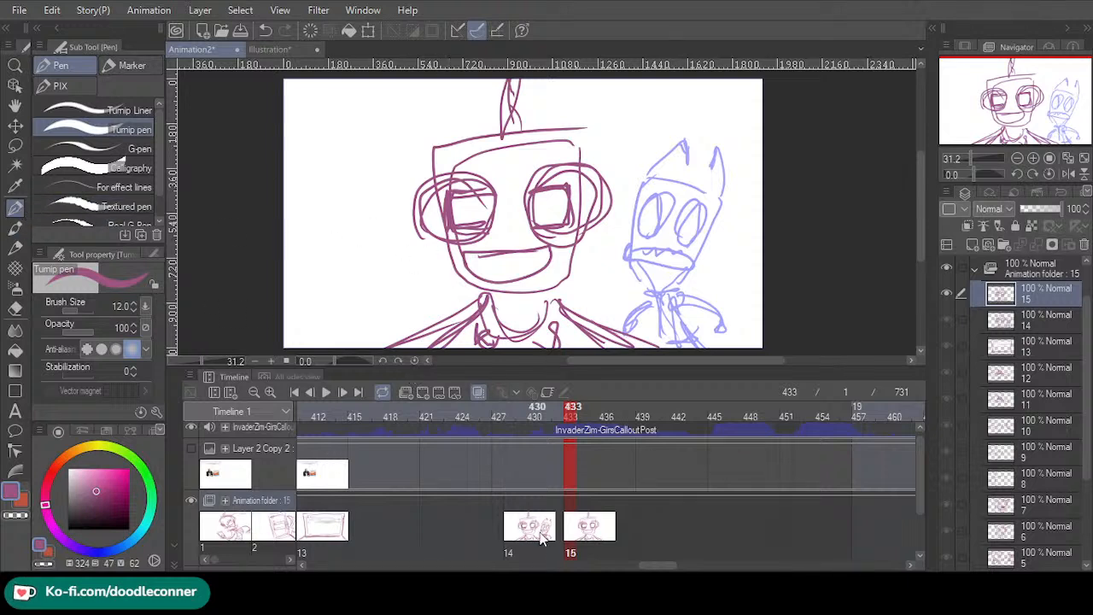
- Shift the drawings on cels 14 and 15 together slightly to the left on the canvas
shift+click(1015, 318)
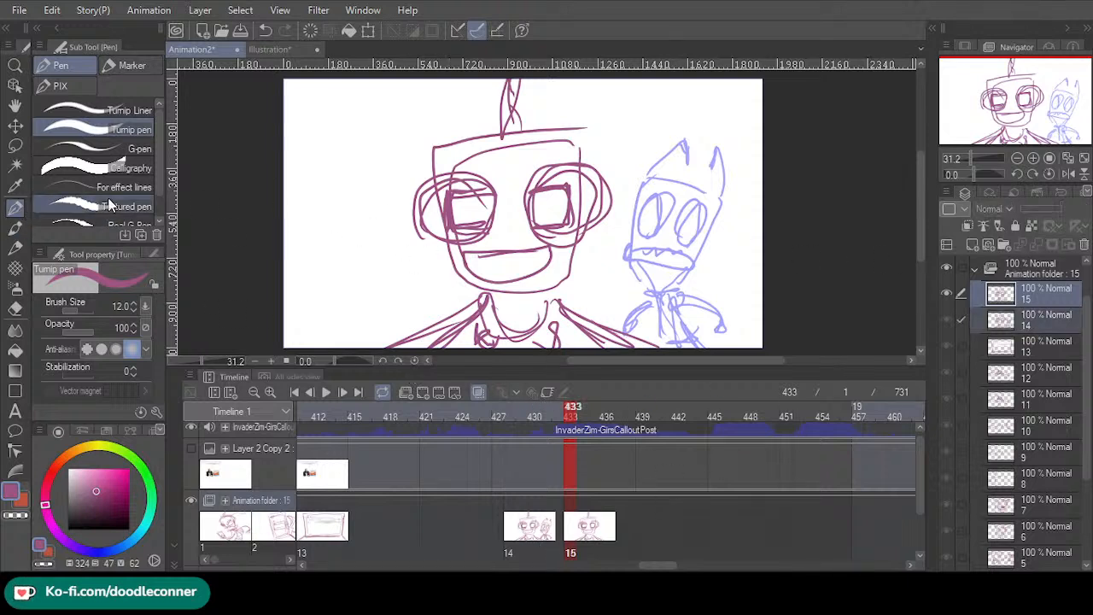
key(k)
drag(557, 209, 529, 215)
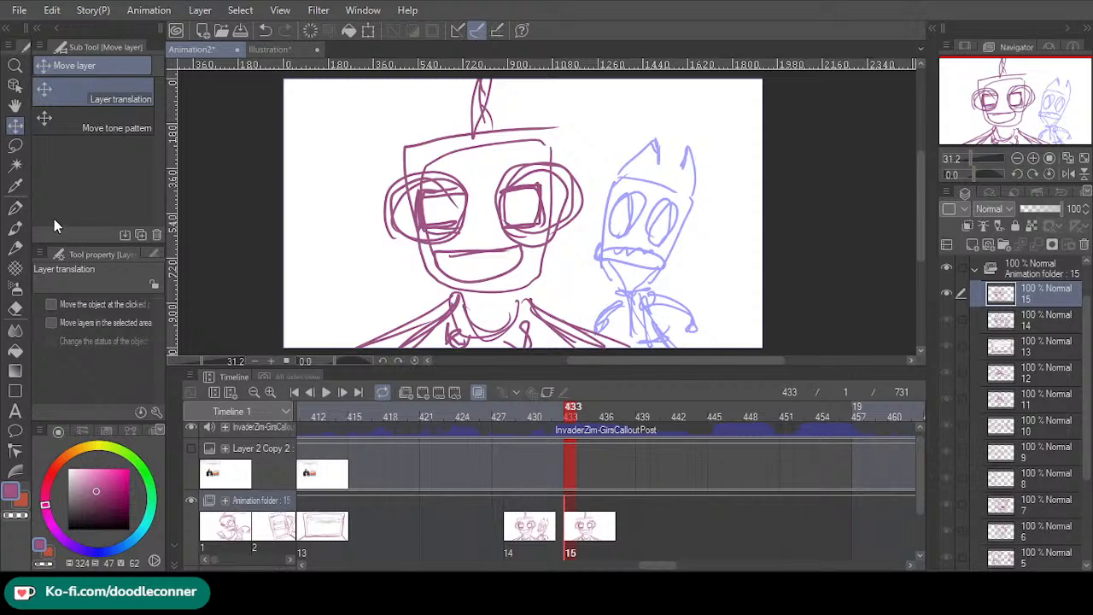
- Sketch the small character's angry head on cel 15 with narrowed eyes and a wide, frowning open mouth
key(p)
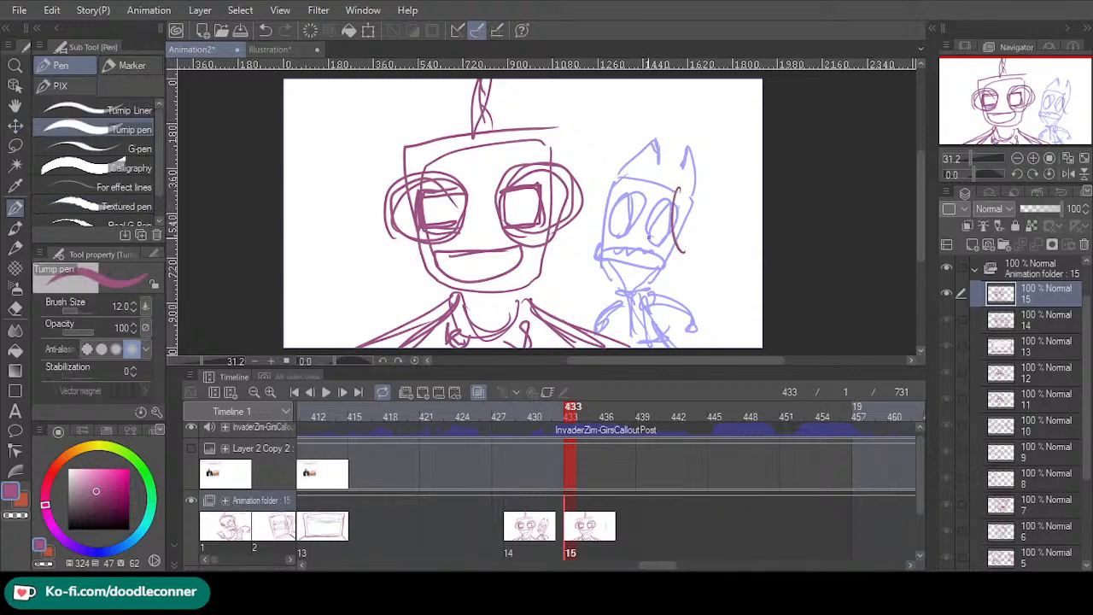
drag(664, 277, 694, 193)
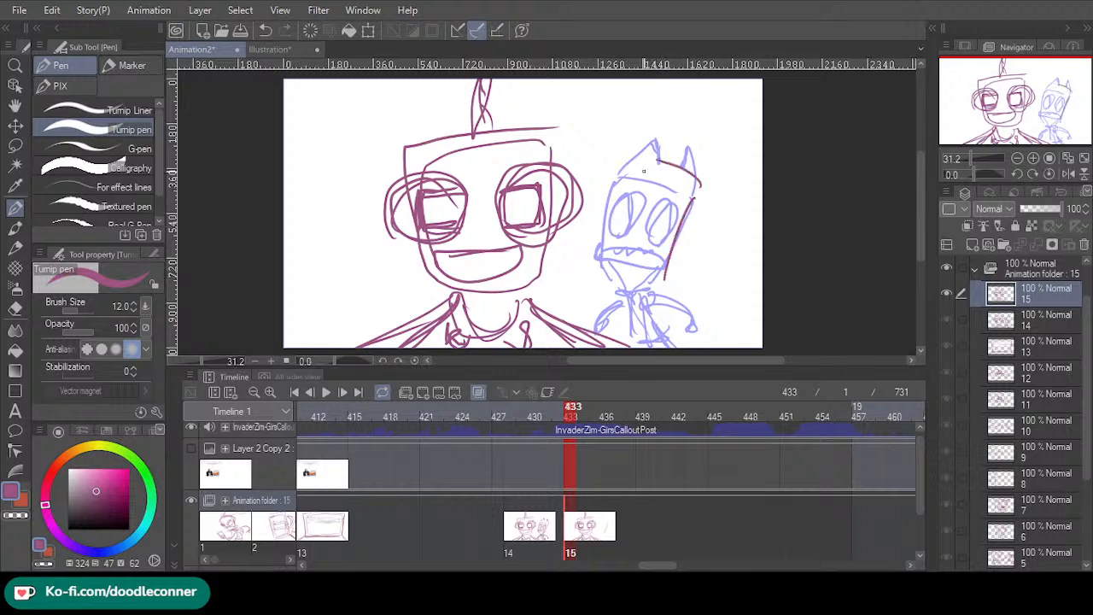
mouse_move(649, 154)
mouse_down()
mouse_move(614, 208)
mouse_move(646, 207)
mouse_move(684, 238)
mouse_move(625, 257)
mouse_move(688, 244)
mouse_move(674, 253)
mouse_up()
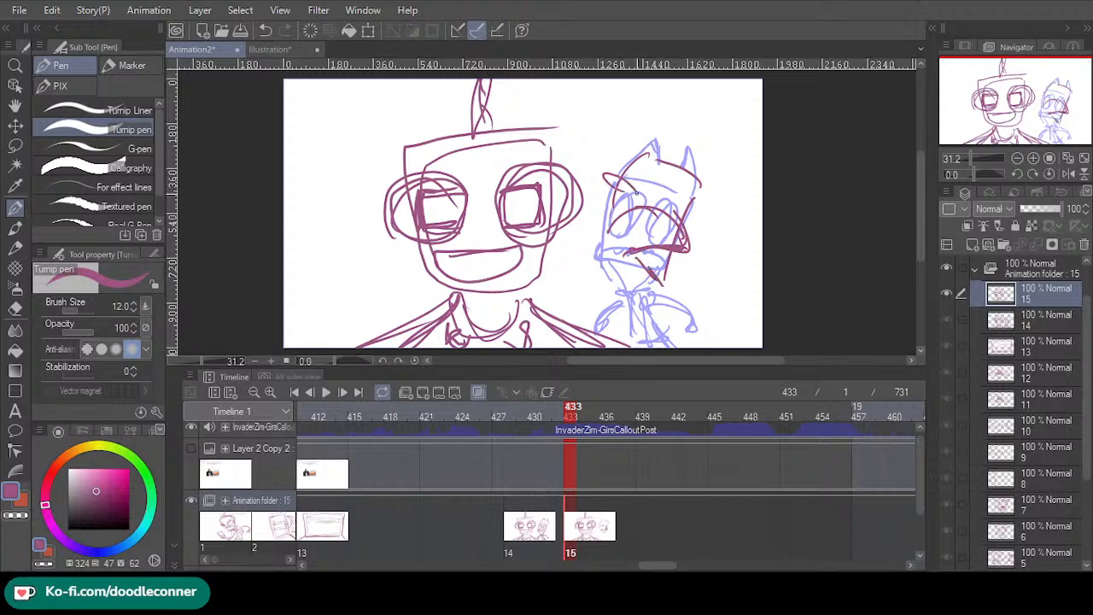
mouse_move(636, 193)
mouse_down()
mouse_move(603, 179)
mouse_move(688, 198)
mouse_move(660, 188)
mouse_up()
drag(628, 223, 639, 213)
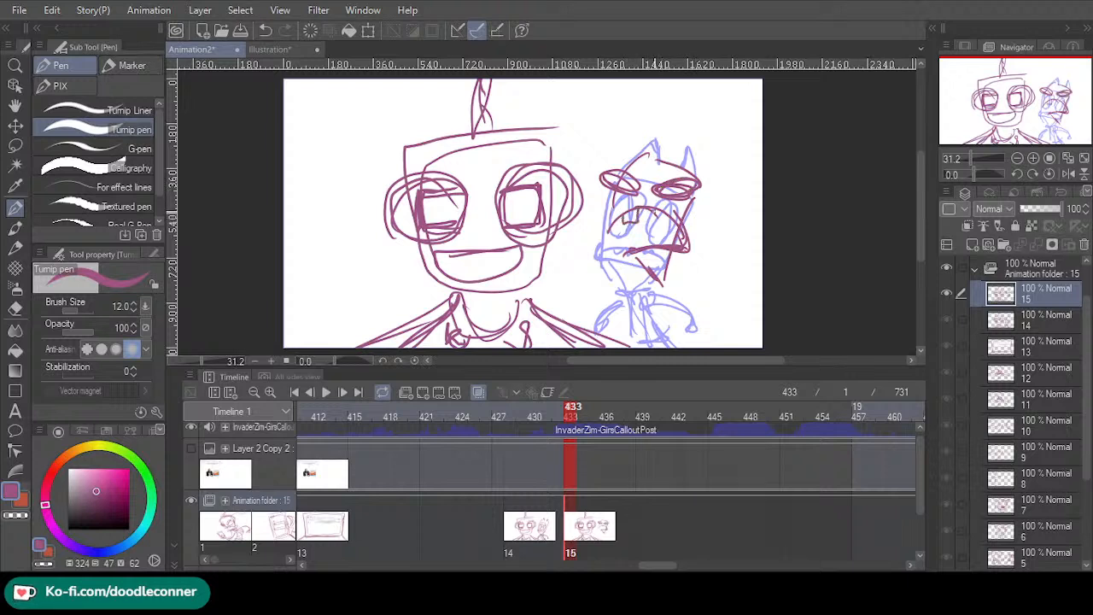
key(ctrl+z)
key(ctrl+z)
- Sketch the small character's slanted torso and two bent antennae sweeping up and back on cel 15
mouse_move(667, 253)
mouse_down()
mouse_move(658, 283)
mouse_move(692, 329)
mouse_up()
drag(654, 299, 676, 338)
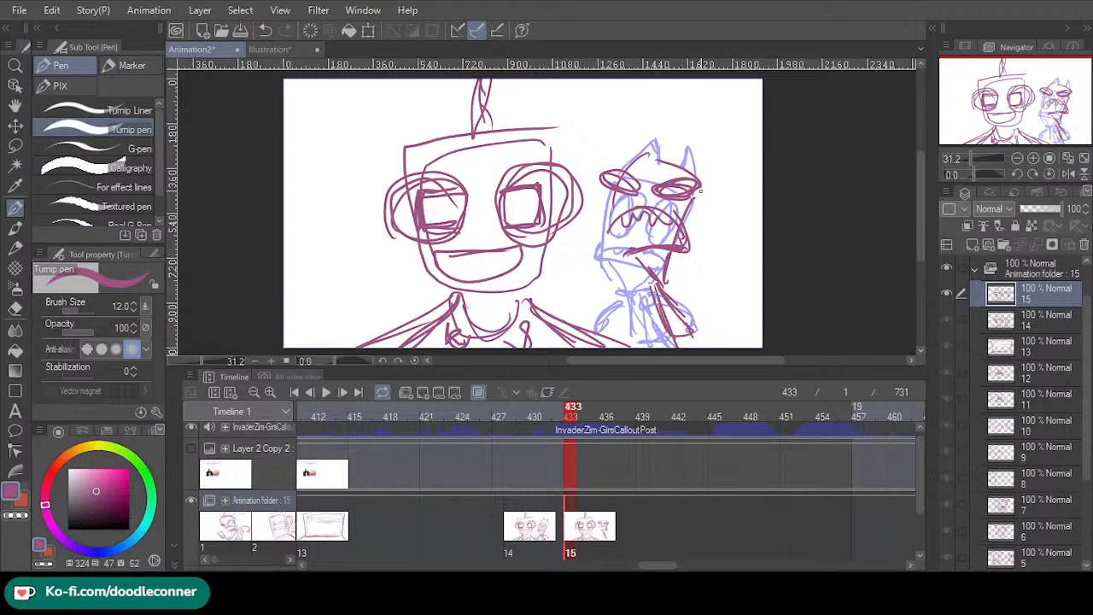
key(ctrl+z)
mouse_move(698, 180)
mouse_down()
mouse_move(738, 162)
mouse_move(740, 144)
mouse_move(750, 172)
mouse_move(741, 144)
mouse_up()
key(ctrl+z)
drag(666, 162, 708, 125)
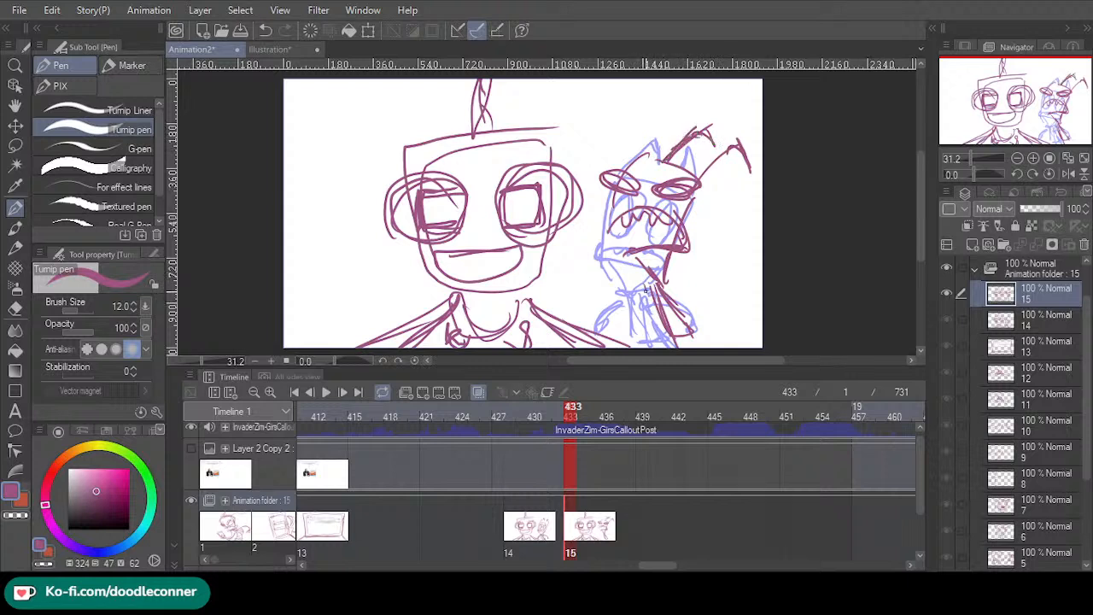
- Sketch the small character's two raised arms with clawed hands on either side of the torso on cel 15
mouse_move(646, 295)
mouse_down()
mouse_move(595, 301)
mouse_move(605, 284)
mouse_up()
mouse_move(605, 284)
mouse_down()
mouse_move(628, 294)
mouse_move(630, 280)
mouse_up()
mouse_move(623, 292)
mouse_down()
mouse_move(596, 298)
mouse_move(600, 271)
mouse_up()
key(ctrl+z)
key(ctrl+z)
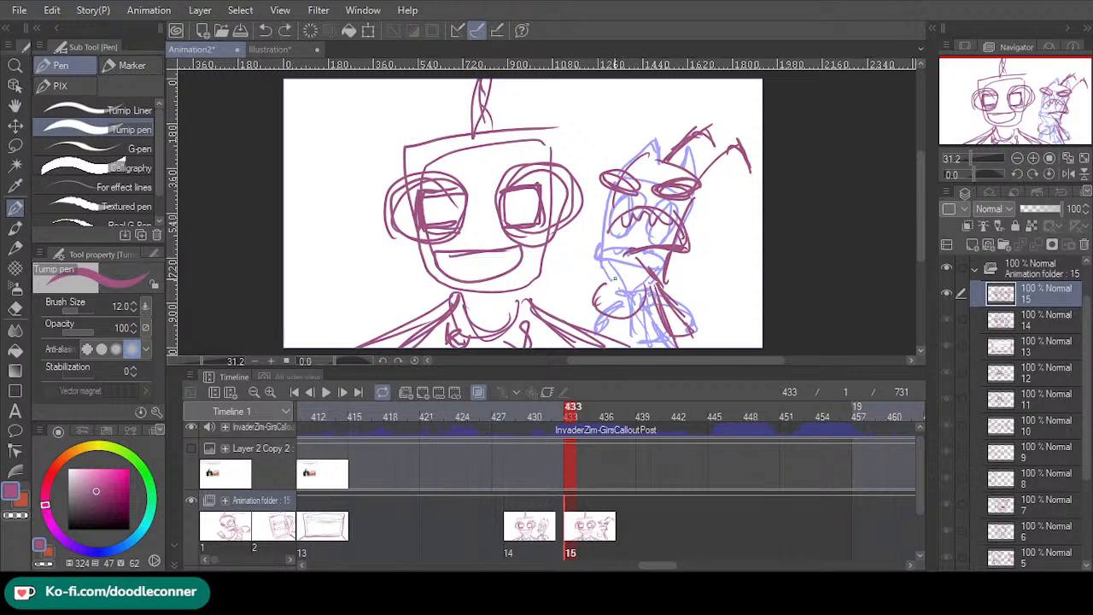
mouse_move(598, 257)
mouse_down()
mouse_move(599, 289)
mouse_move(588, 284)
mouse_move(607, 317)
mouse_up()
mouse_move(664, 289)
mouse_down()
mouse_move(700, 294)
mouse_move(700, 270)
mouse_up()
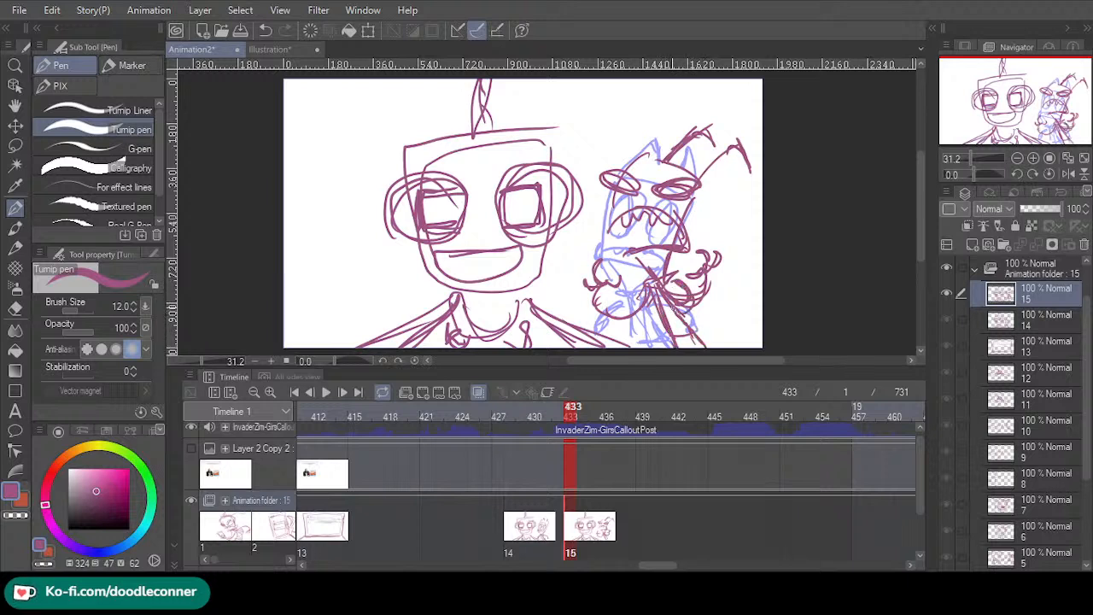
- Lasso the small character on cel 14 at frame 430 and move it slightly to the right, away from the robot
click(554, 409)
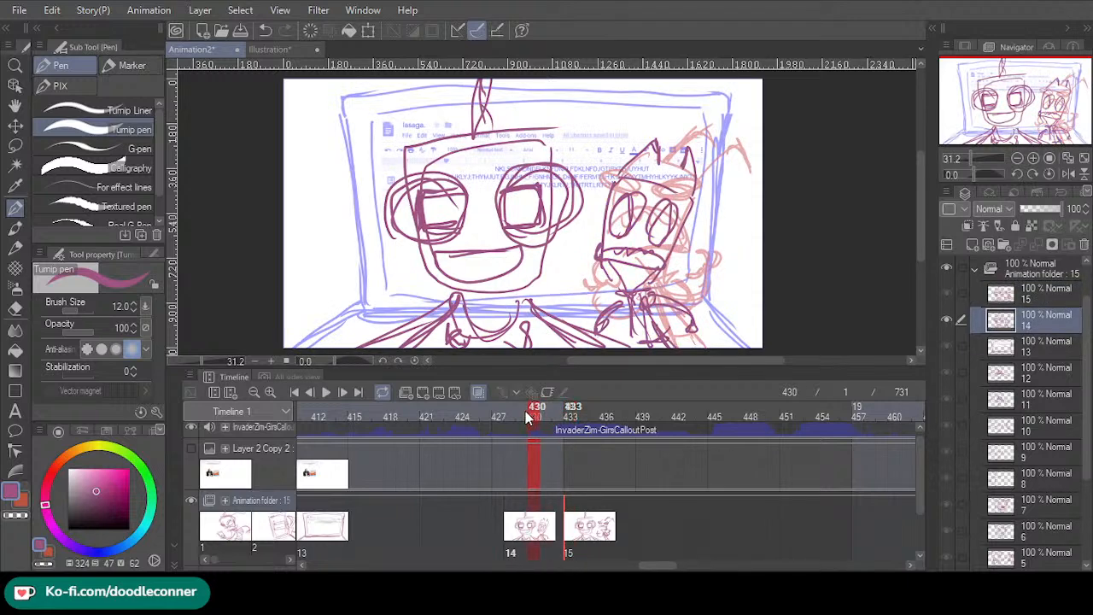
mouse_move(565, 423)
mouse_down()
mouse_move(597, 432)
mouse_move(536, 423)
mouse_up()
click(19, 146)
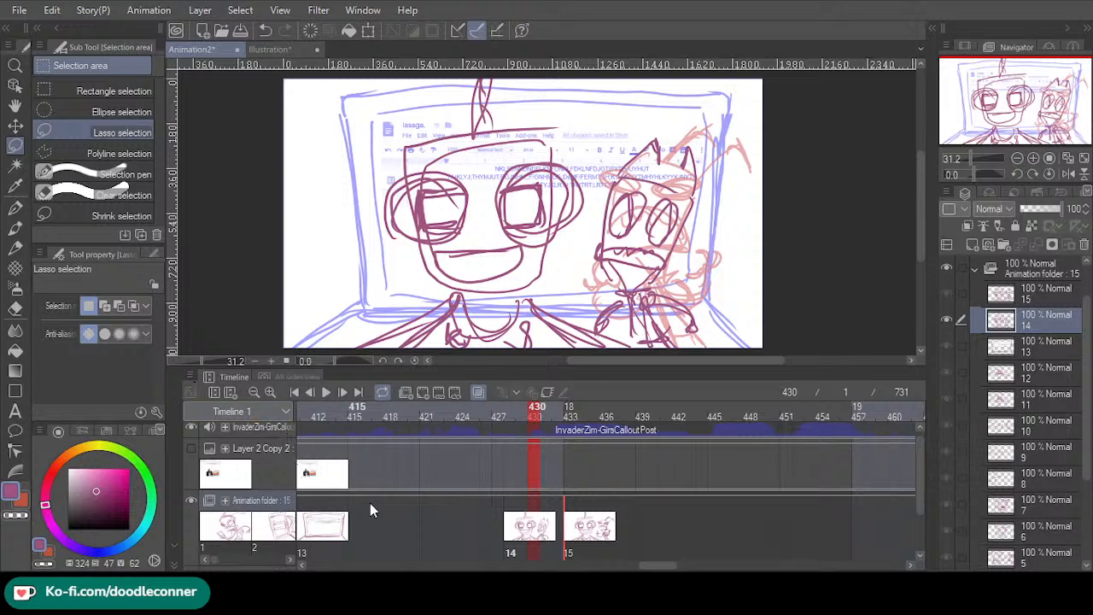
mouse_move(589, 322)
mouse_down()
mouse_move(651, 345)
mouse_move(738, 258)
mouse_move(734, 127)
mouse_move(662, 101)
mouse_move(593, 212)
mouse_move(588, 322)
mouse_up()
click(729, 342)
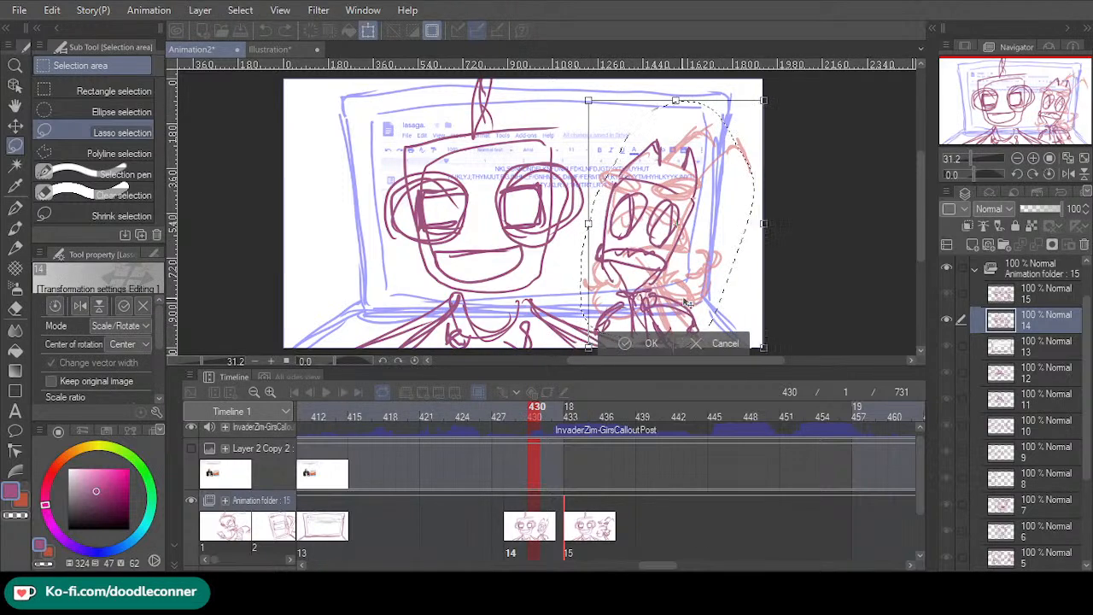
drag(683, 294, 707, 315)
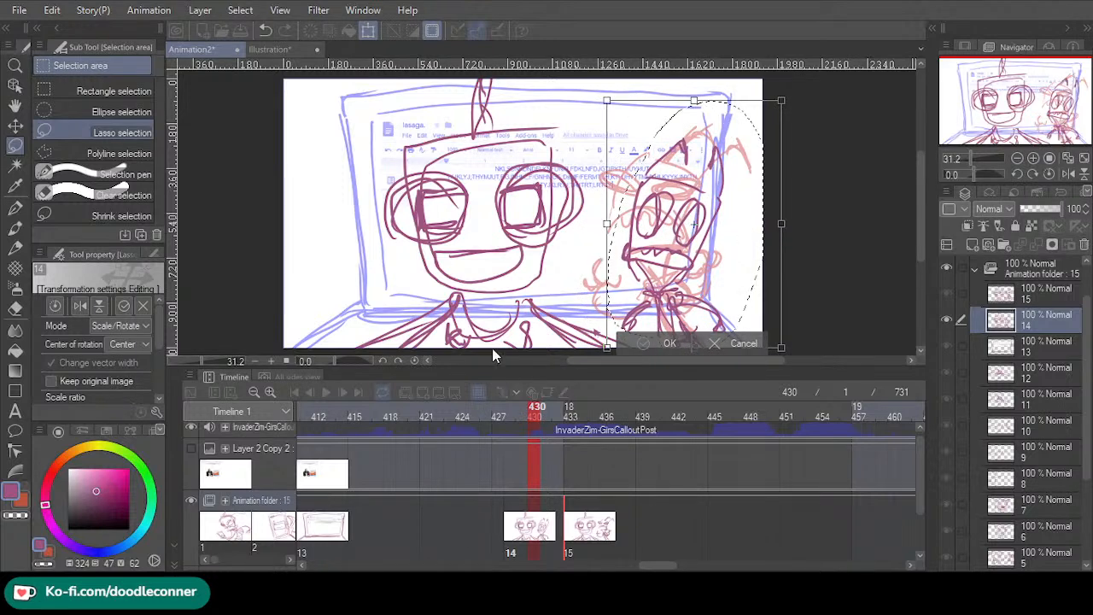
click(642, 342)
- Move the drawings on cels 14 and 15 together further left to center both characters in the frame
click(961, 293)
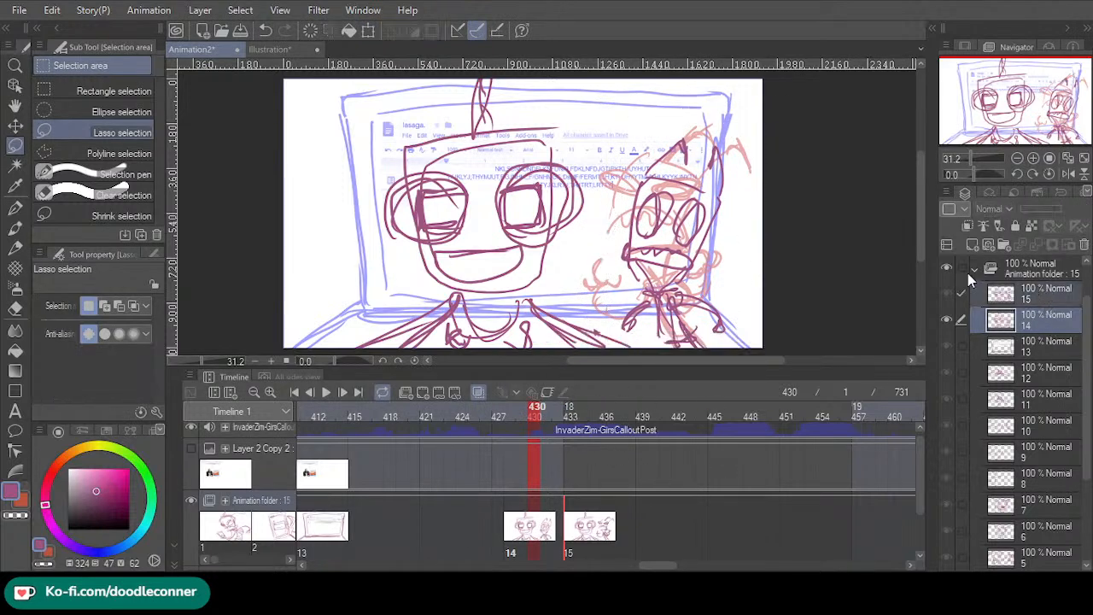
key(k)
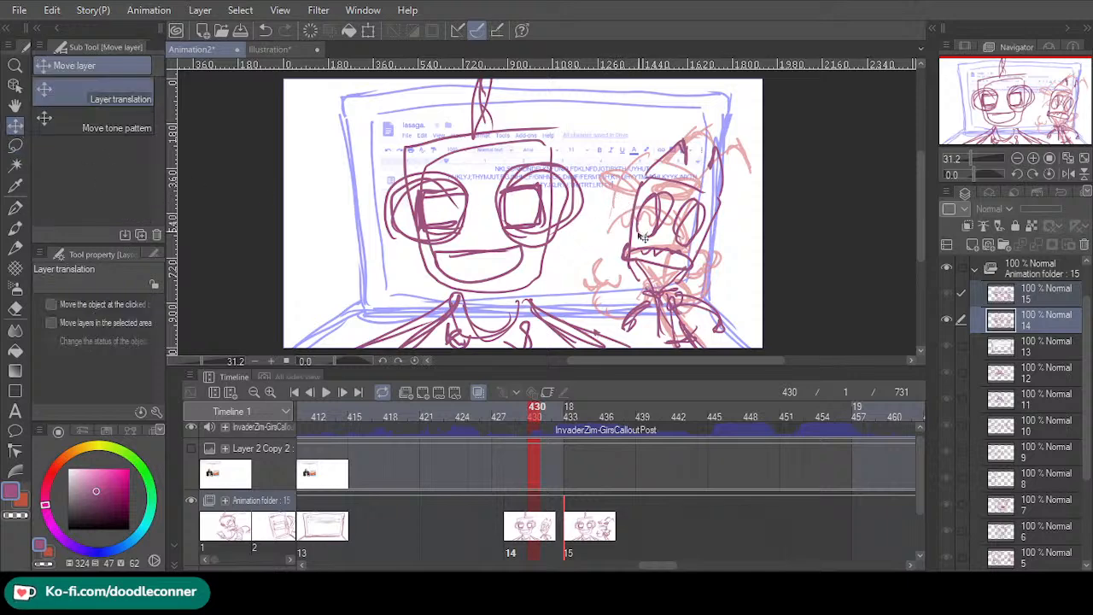
drag(639, 236, 622, 241)
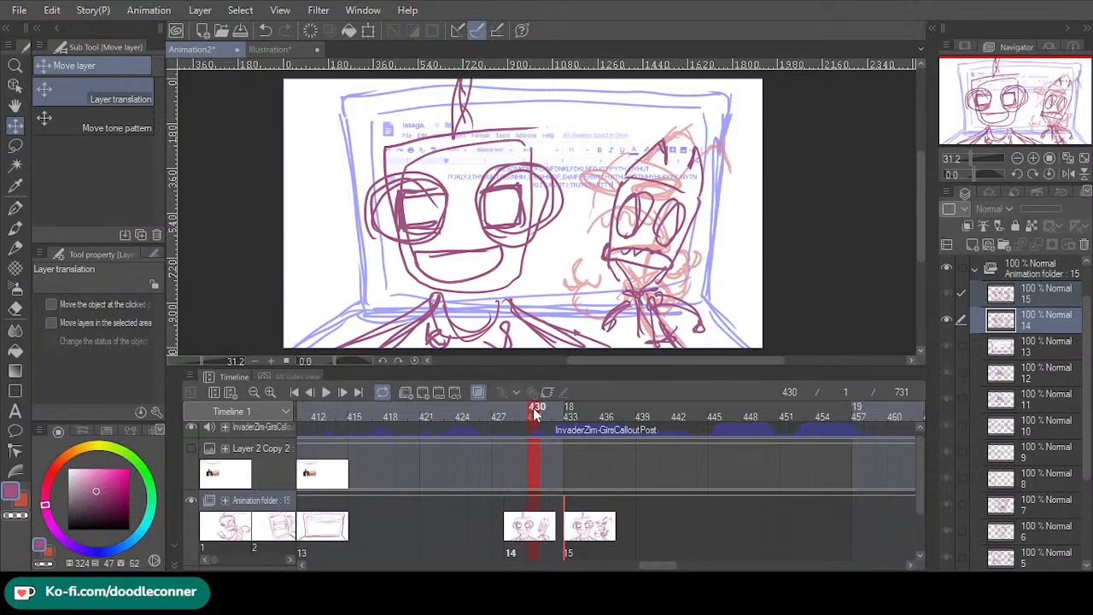
- Play back the animation from frame 411 to check the change from cel 14 to cel 15
drag(536, 409, 292, 429)
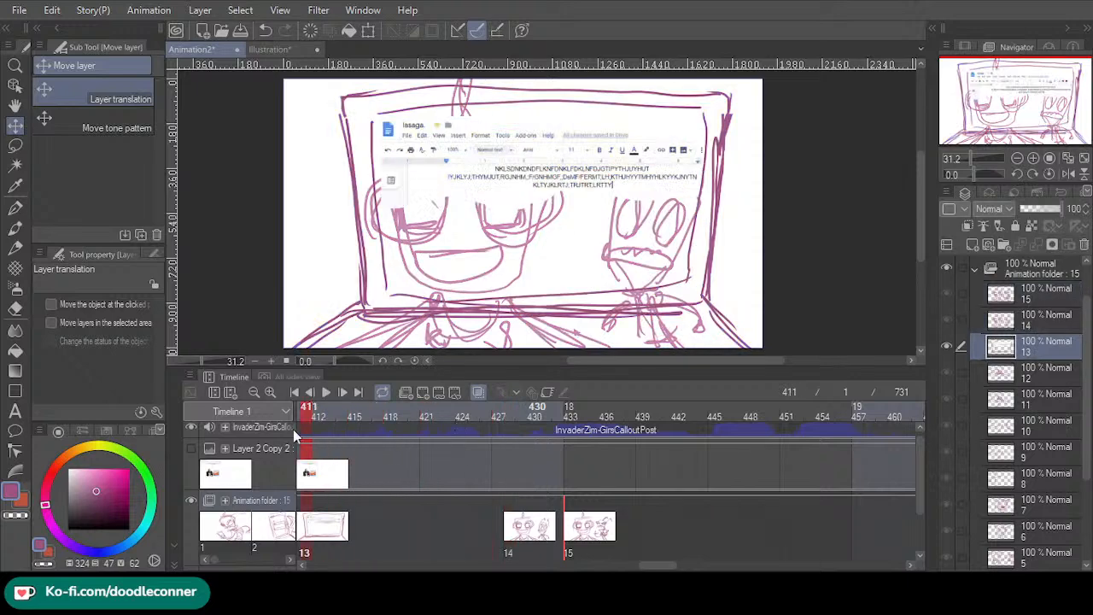
click(328, 390)
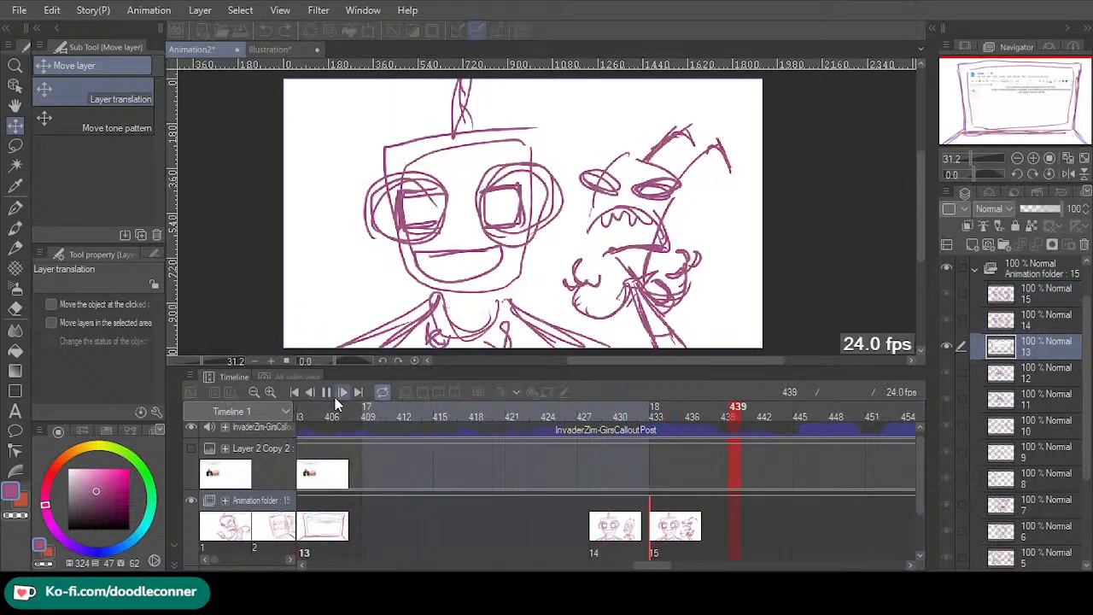
click(332, 394)
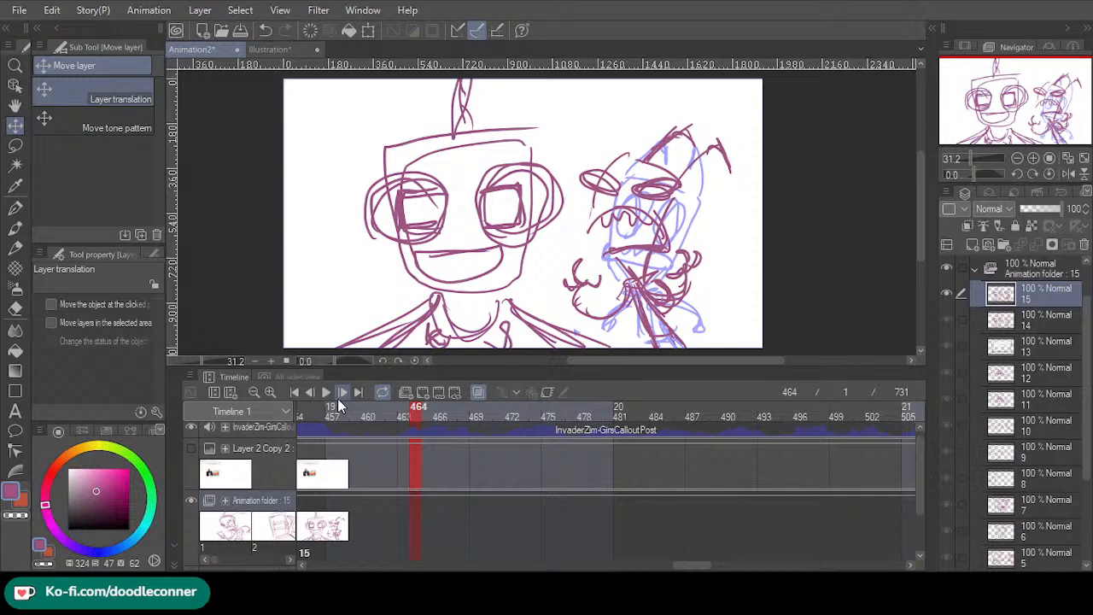
- Place the laptop screen cel 13 at frame 462 on the animation folder track
click(395, 408)
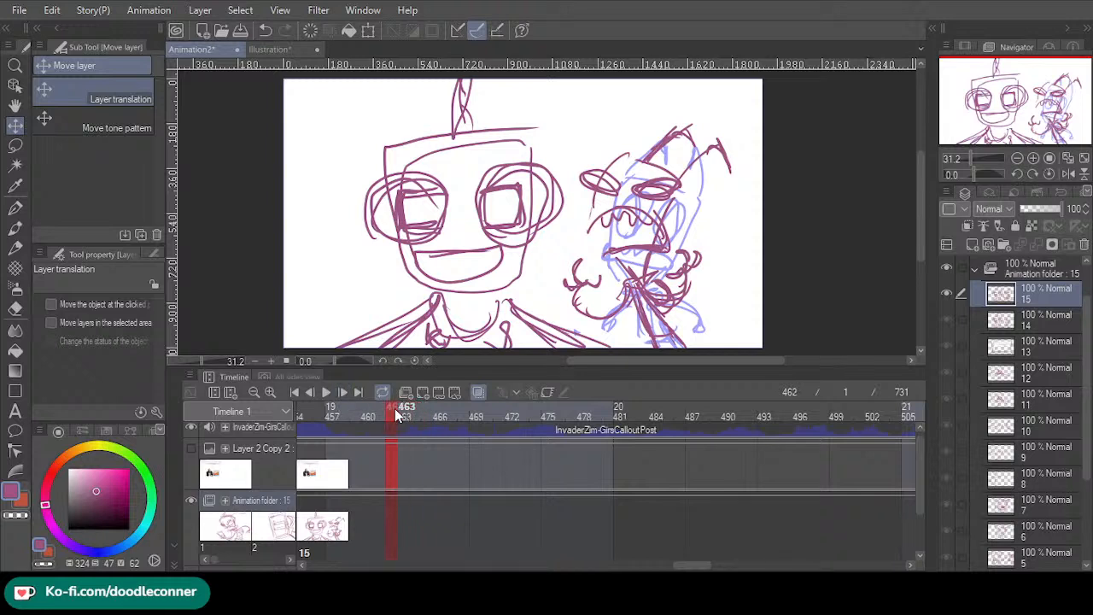
click(392, 524)
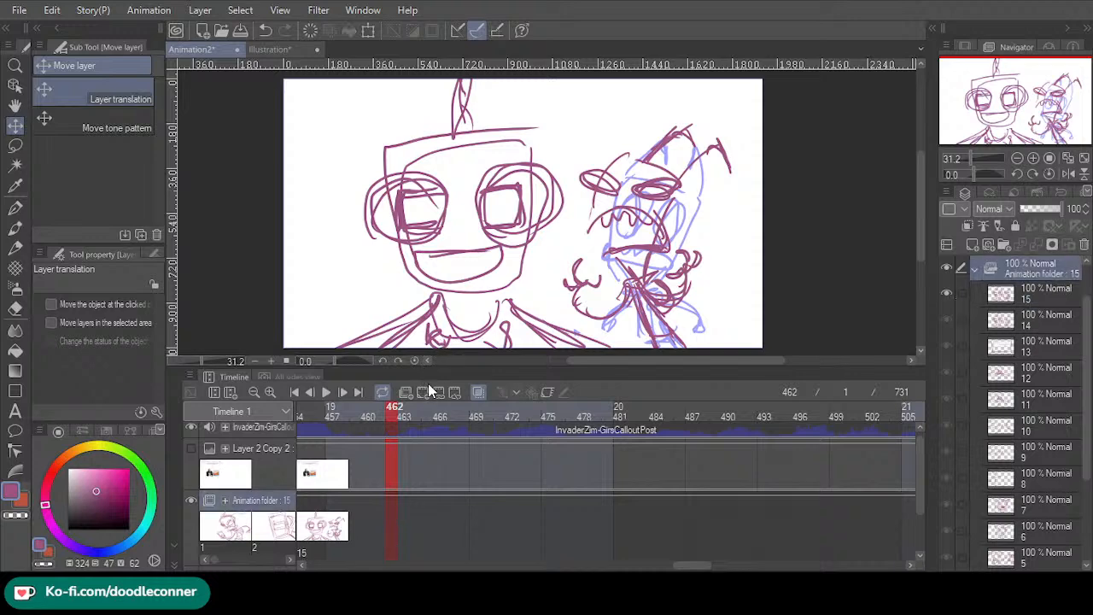
click(428, 383)
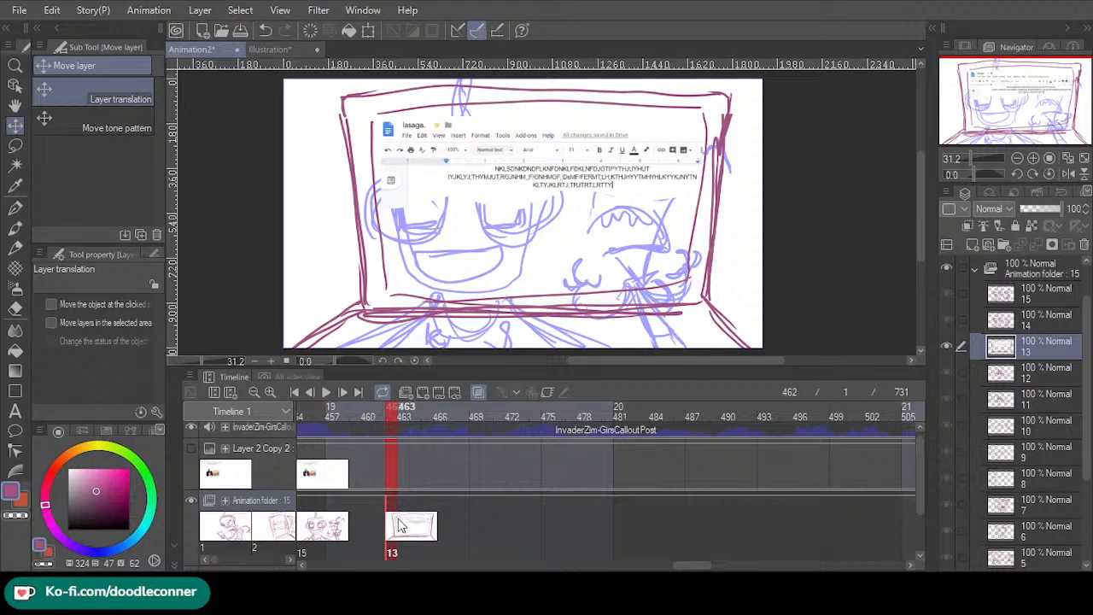
- Play back the animation from frame 455 to check the cut back to the laptop screen
drag(391, 408, 293, 411)
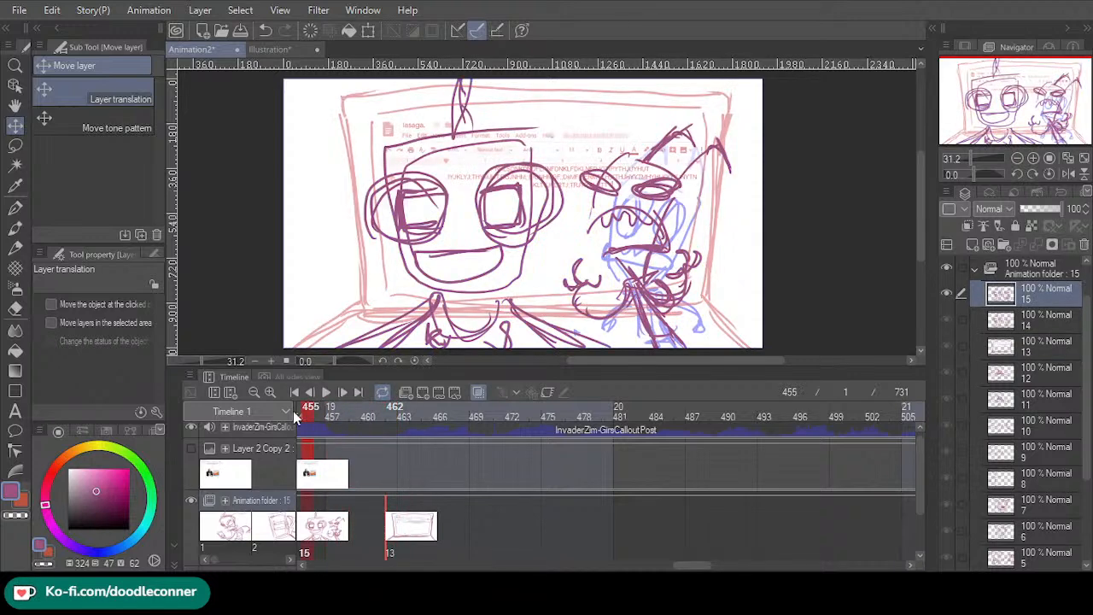
click(326, 393)
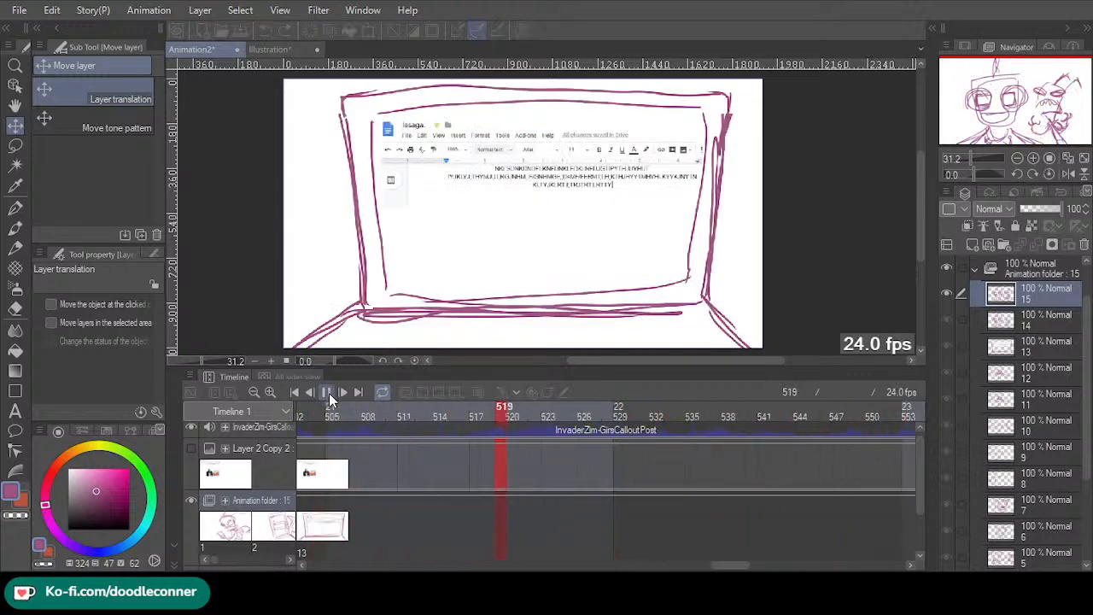
click(329, 392)
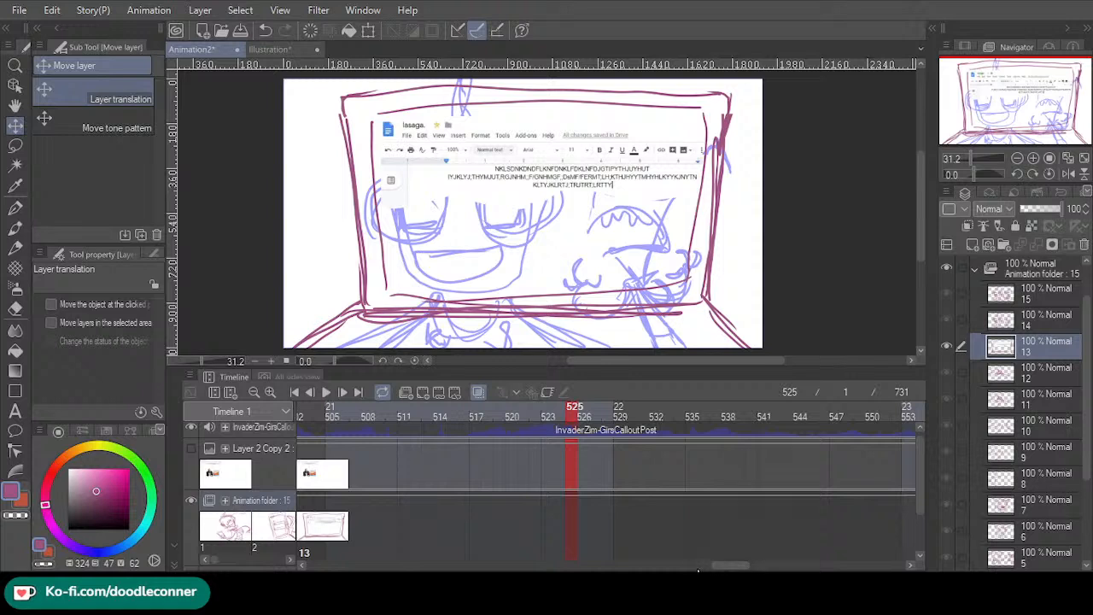
- Duplicate the laptop screen cel 13 at frame 462 and return to the earlier laptop shot at frame 364
drag(723, 568, 669, 569)
click(632, 560)
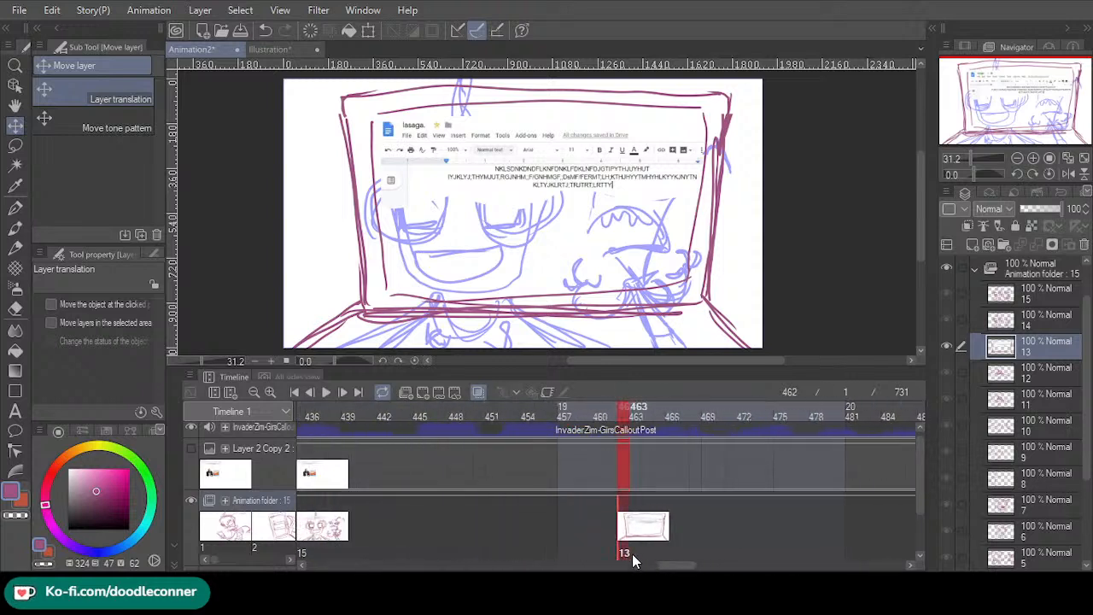
key(ctrl+v)
right_click(623, 559)
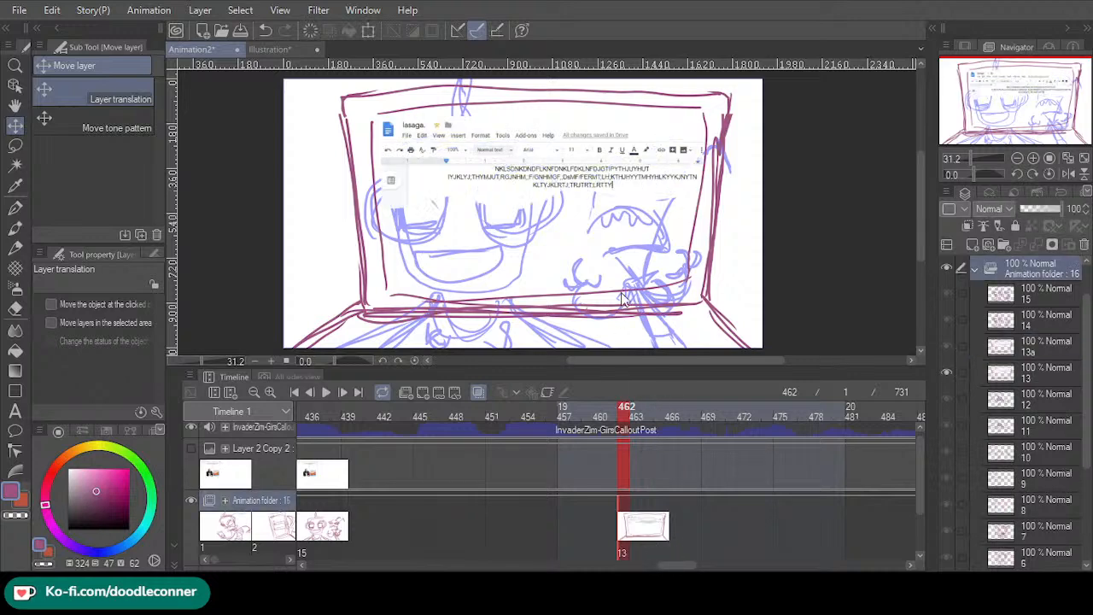
click(642, 525)
drag(675, 566, 614, 568)
click(366, 554)
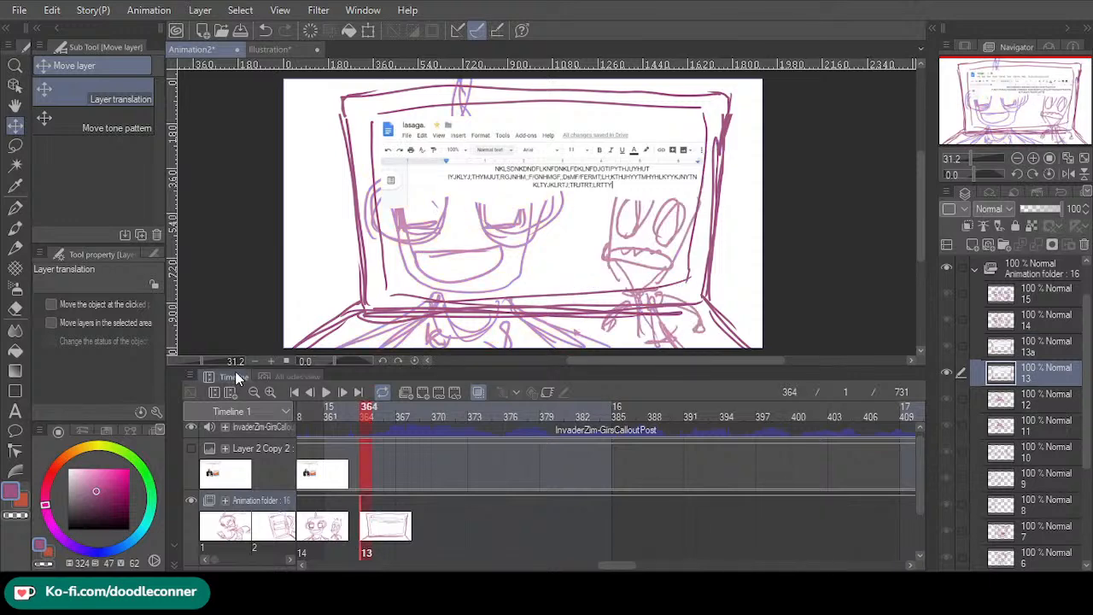
- Erase the third line of document text from laptop screen cel 13 at frame 364 and duplicate the cel
click(18, 150)
click(65, 93)
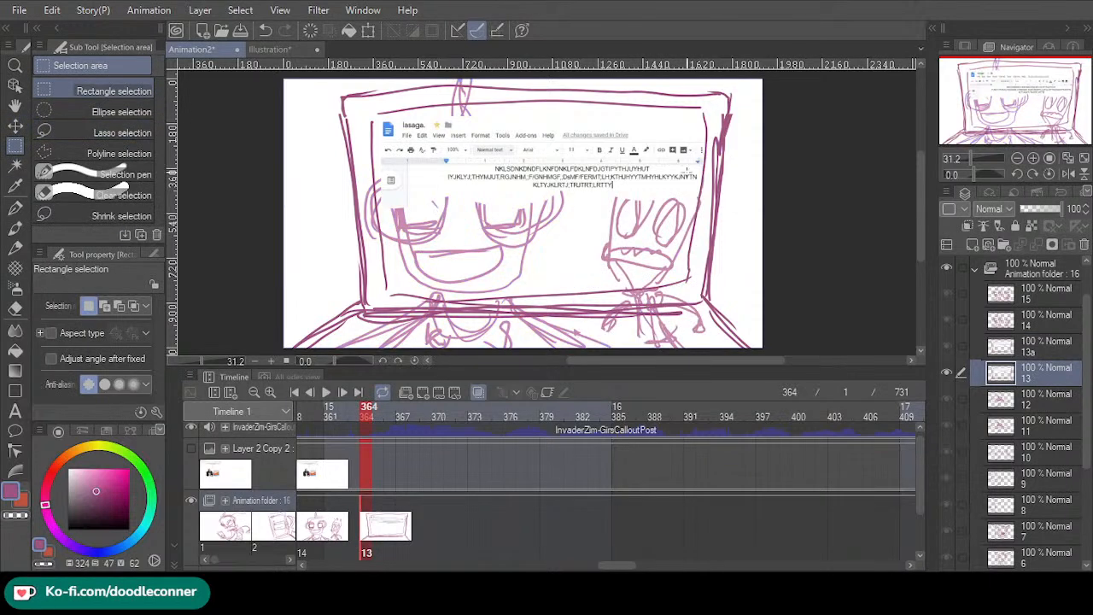
drag(682, 219, 516, 182)
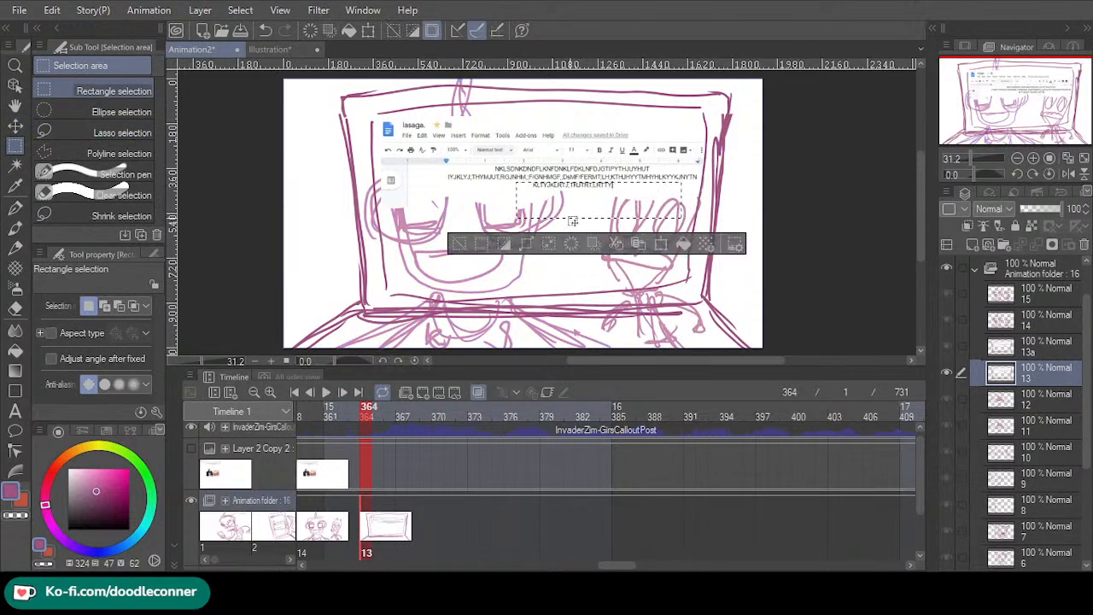
click(638, 160)
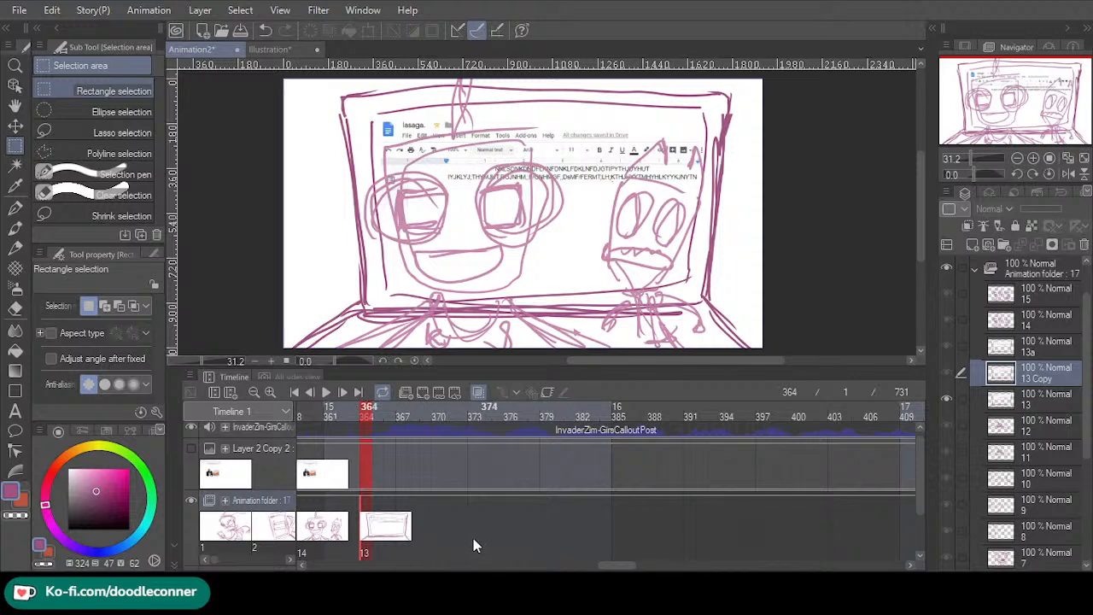
- Place the duplicated laptop screen cel 13 Copy at frame 379 on the animation folder track
click(552, 526)
click(545, 531)
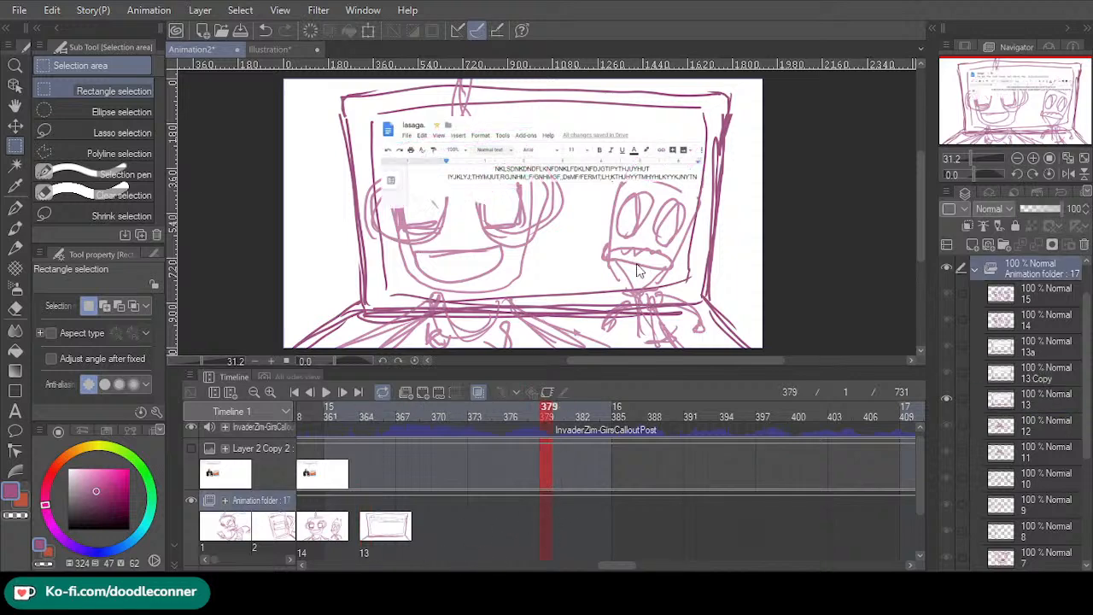
click(579, 396)
- Erase the second text line after "IYJKLYJ,THY" in laptop cel 13 at frame 364 and deselect
click(366, 547)
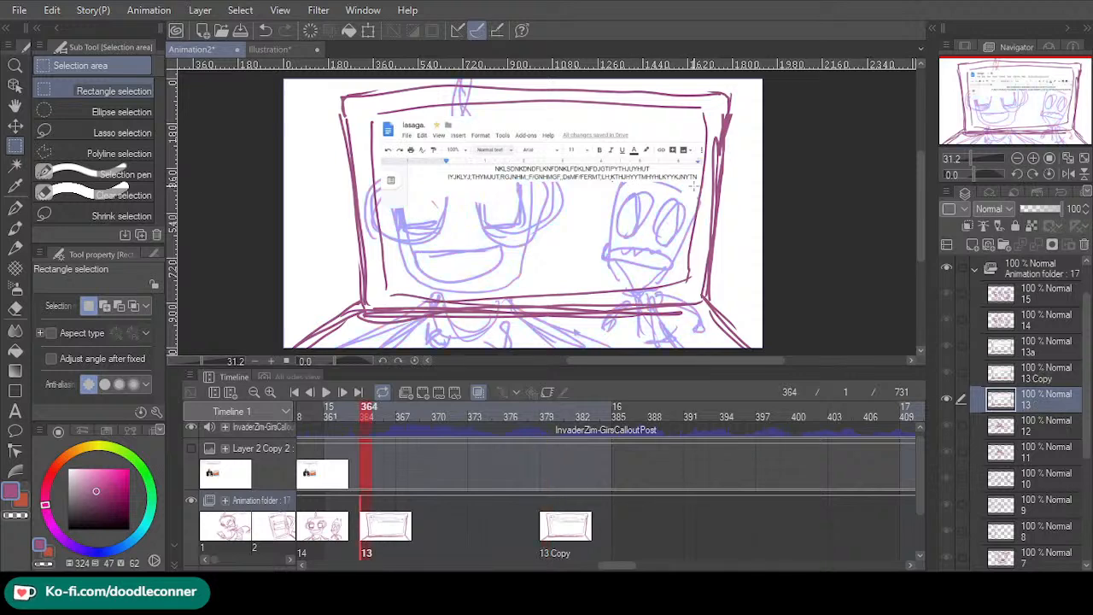
drag(698, 183, 483, 176)
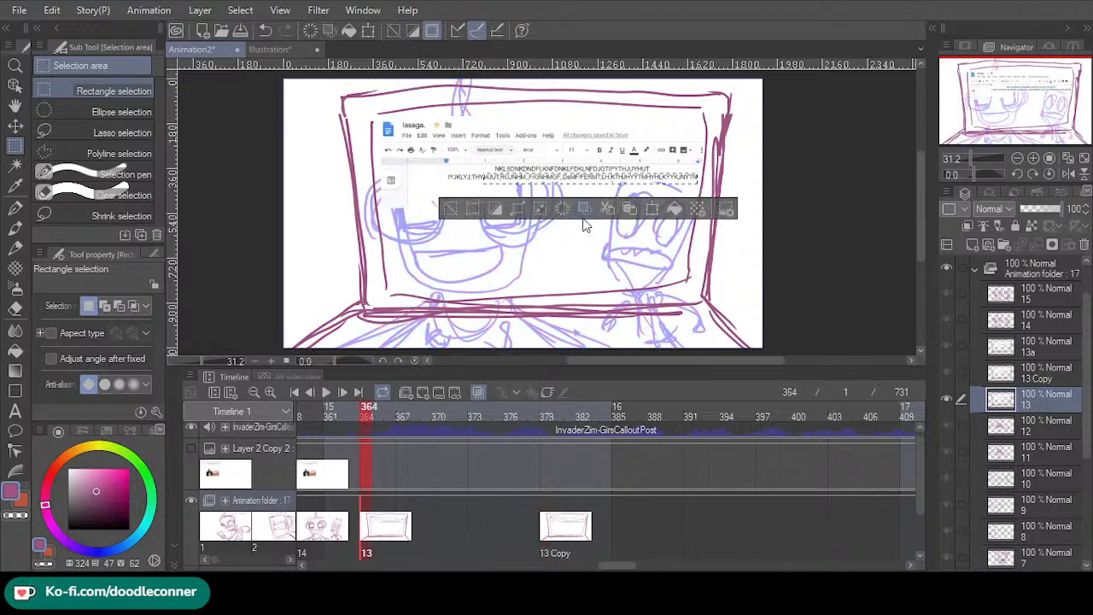
click(450, 208)
- Erase only the last stretch of the second text line in cel 13 Copy at frame 379 and deselect
click(548, 547)
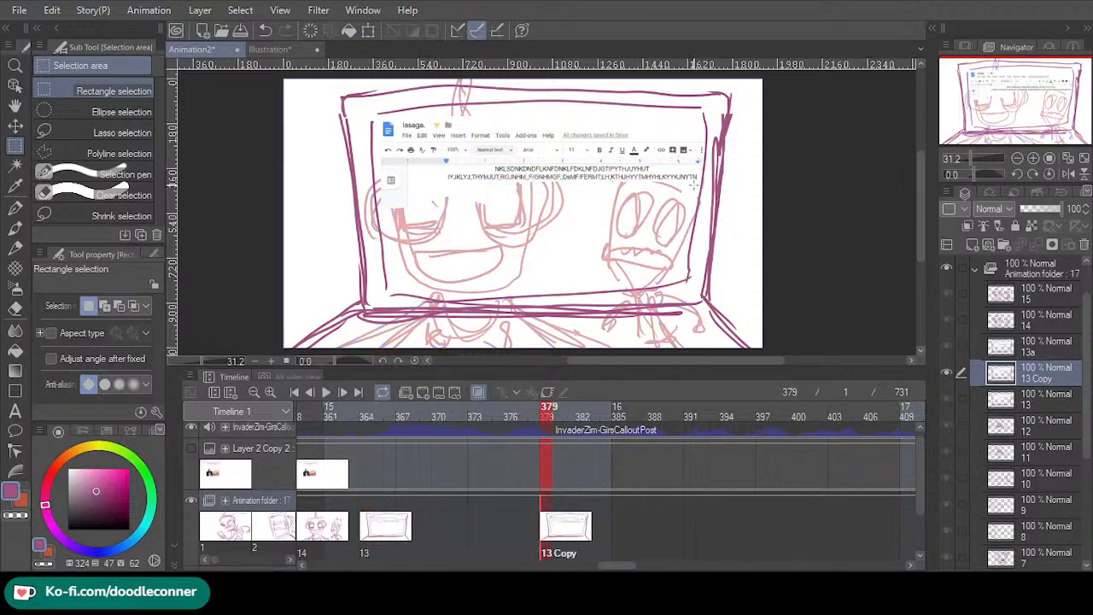
drag(700, 184, 607, 172)
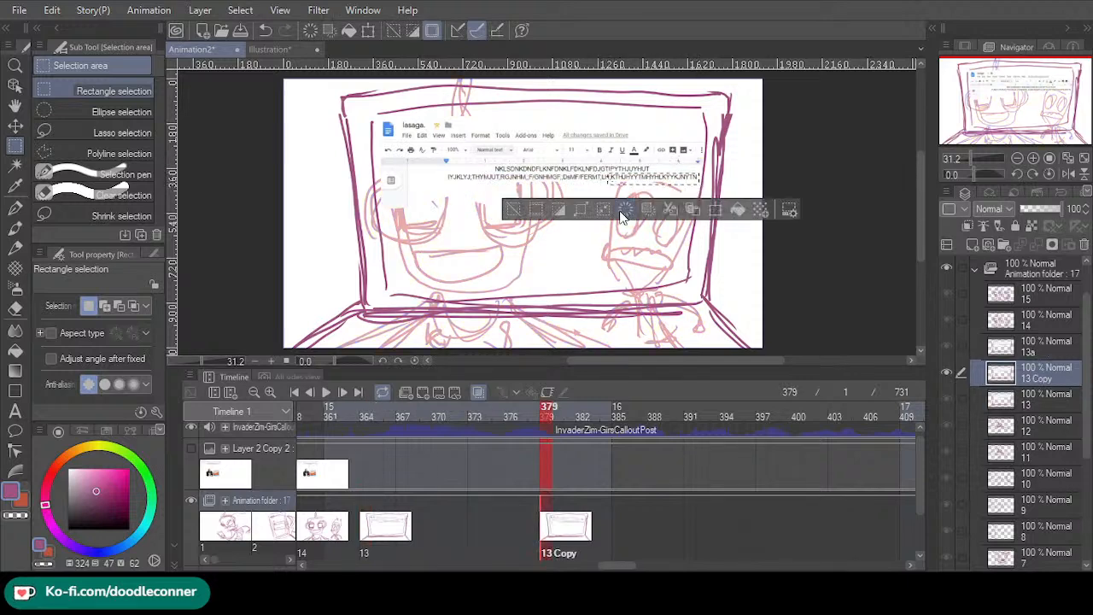
click(621, 210)
click(513, 212)
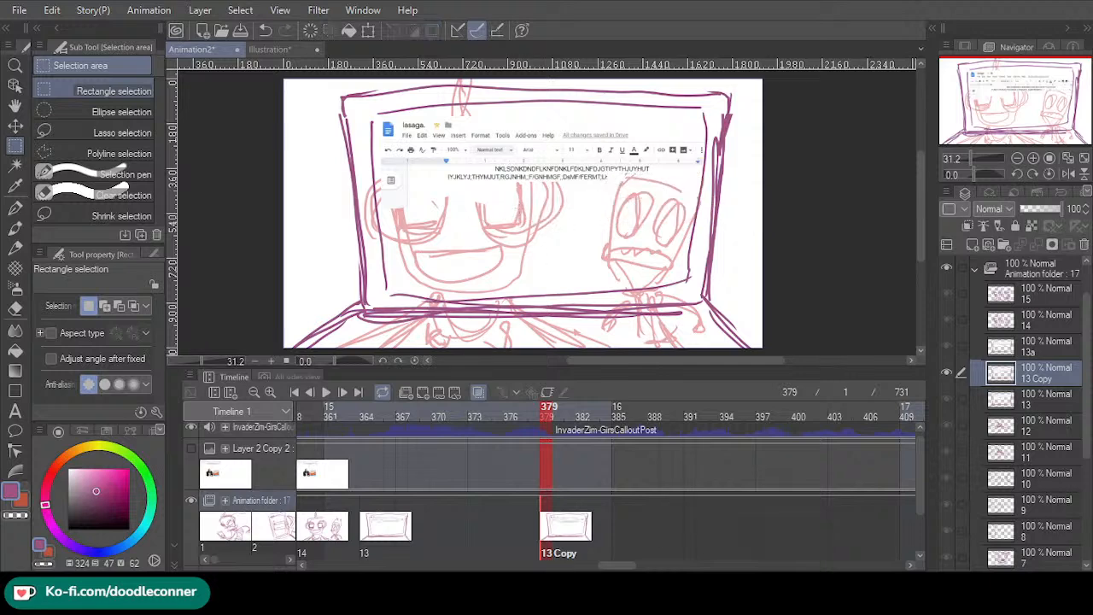
- Try to duplicate the selected end of the third text line from cel 13a at frame 462, and erase it from 13a
drag(621, 565, 671, 566)
click(698, 551)
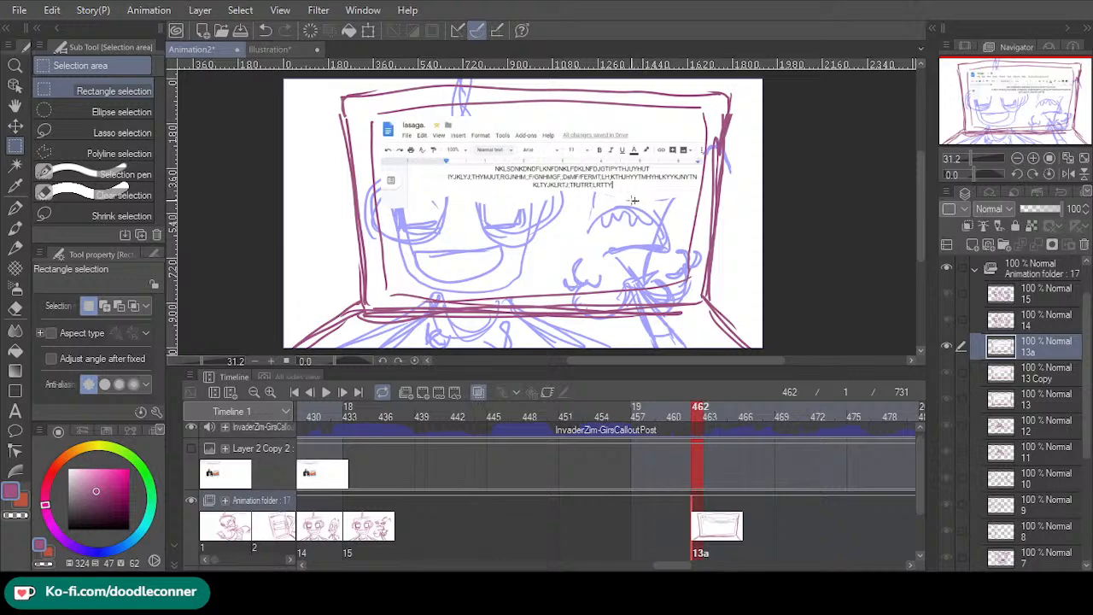
drag(634, 200, 540, 186)
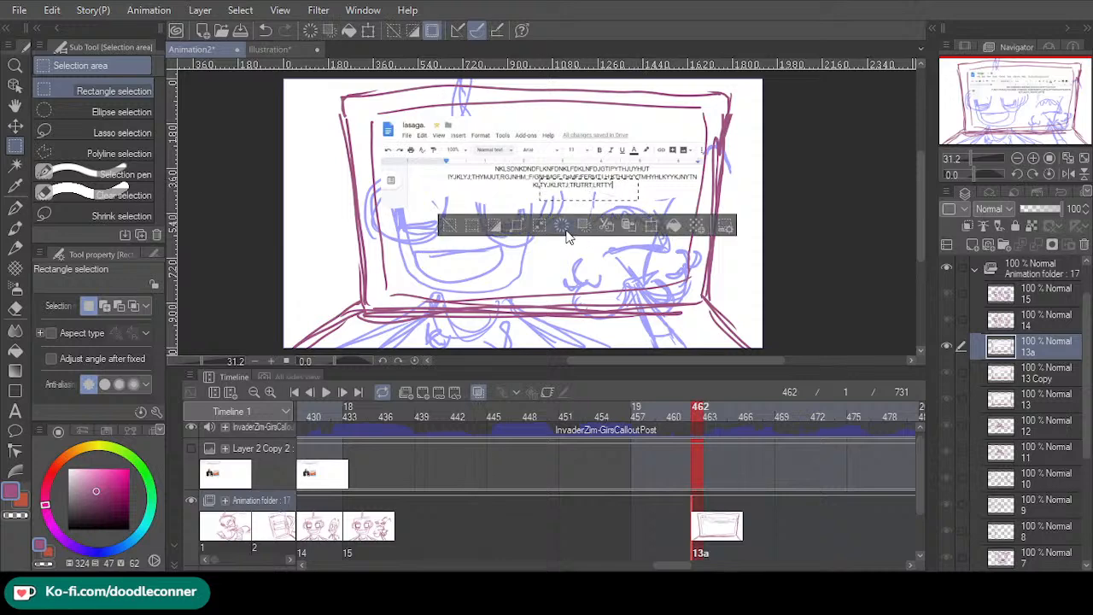
key(ctrl+v)
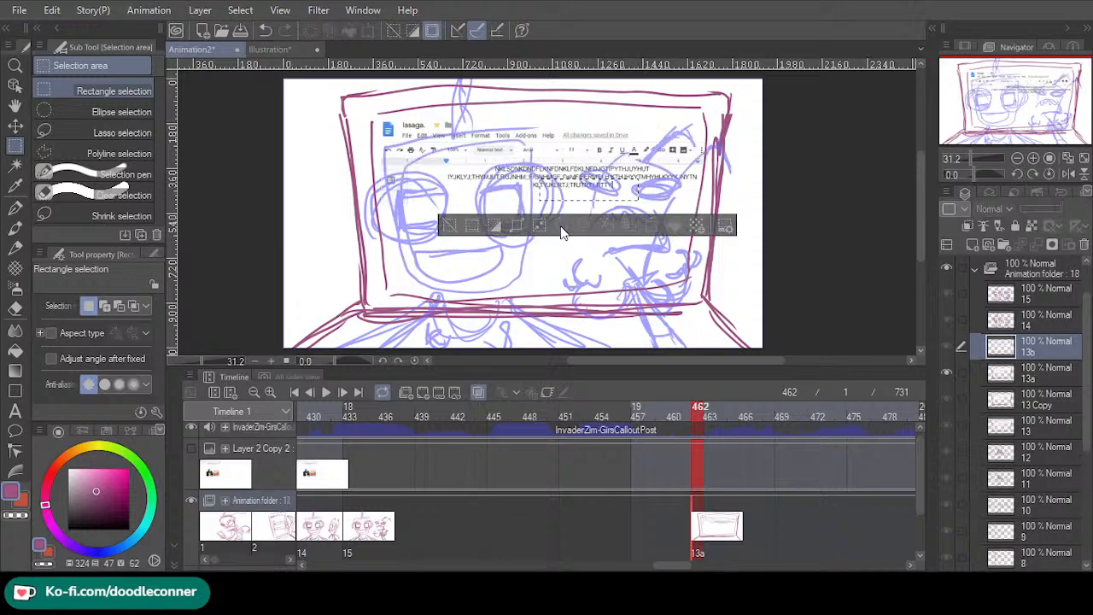
click(696, 552)
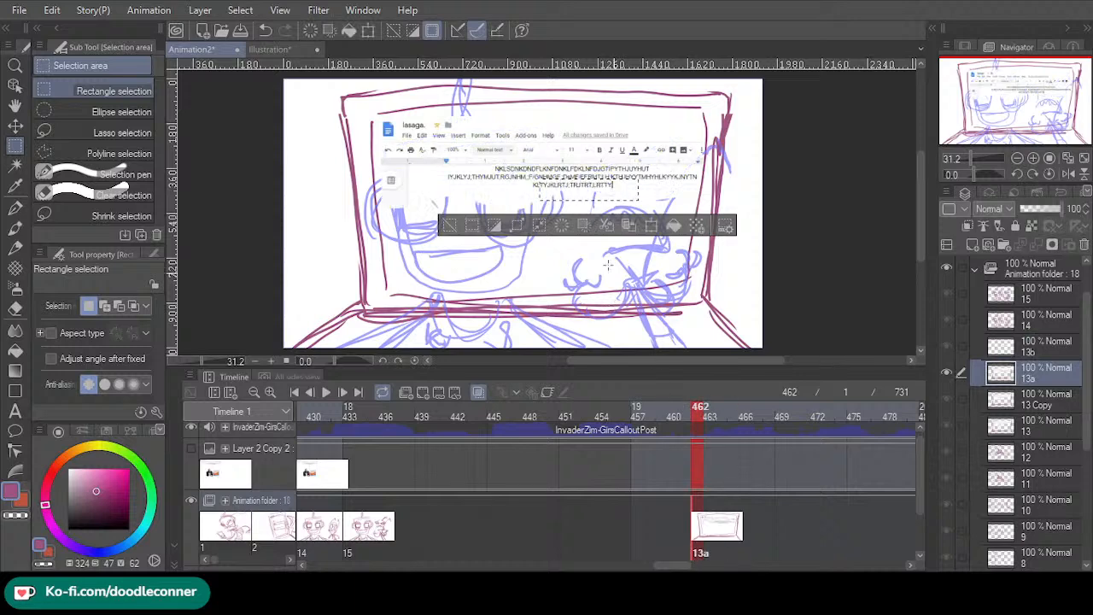
click(561, 226)
click(449, 225)
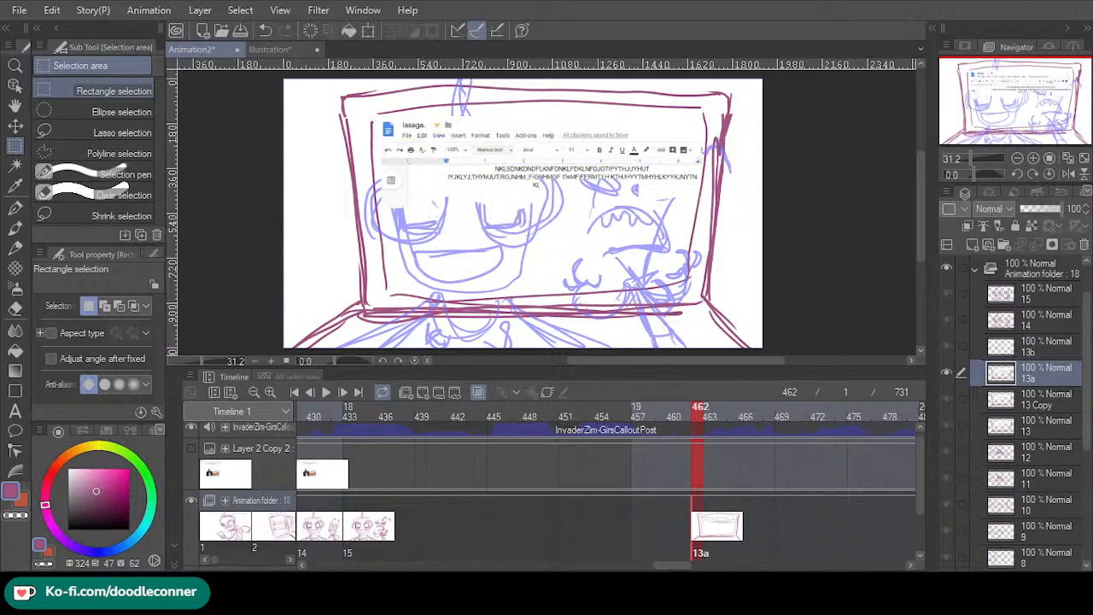
- Place the partial text cel 13b at frame 472 on the animation folder track
drag(660, 569, 597, 538)
click(646, 539)
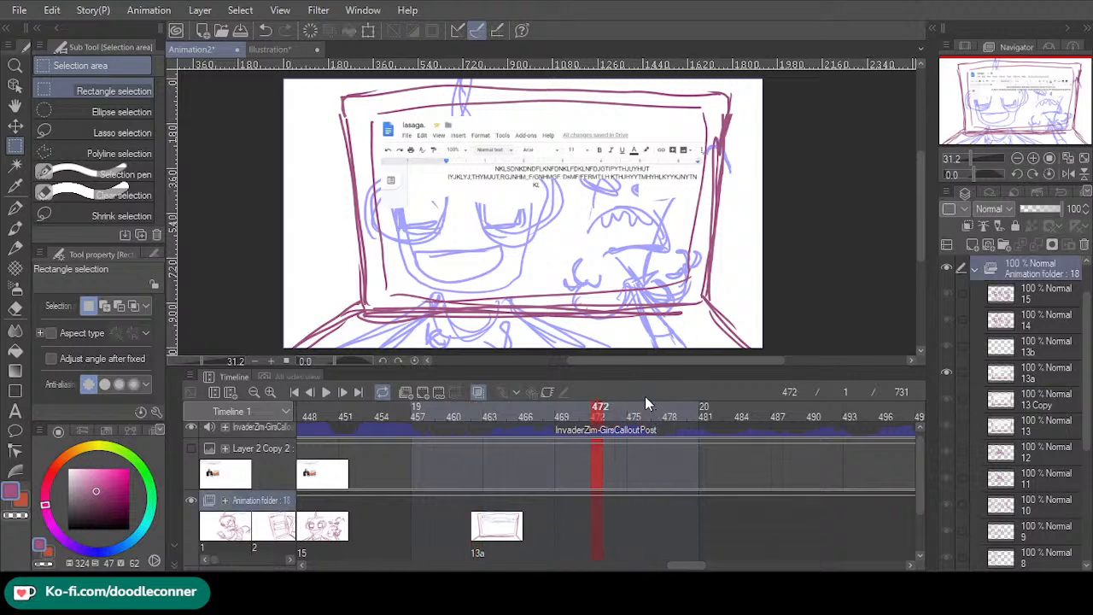
click(639, 431)
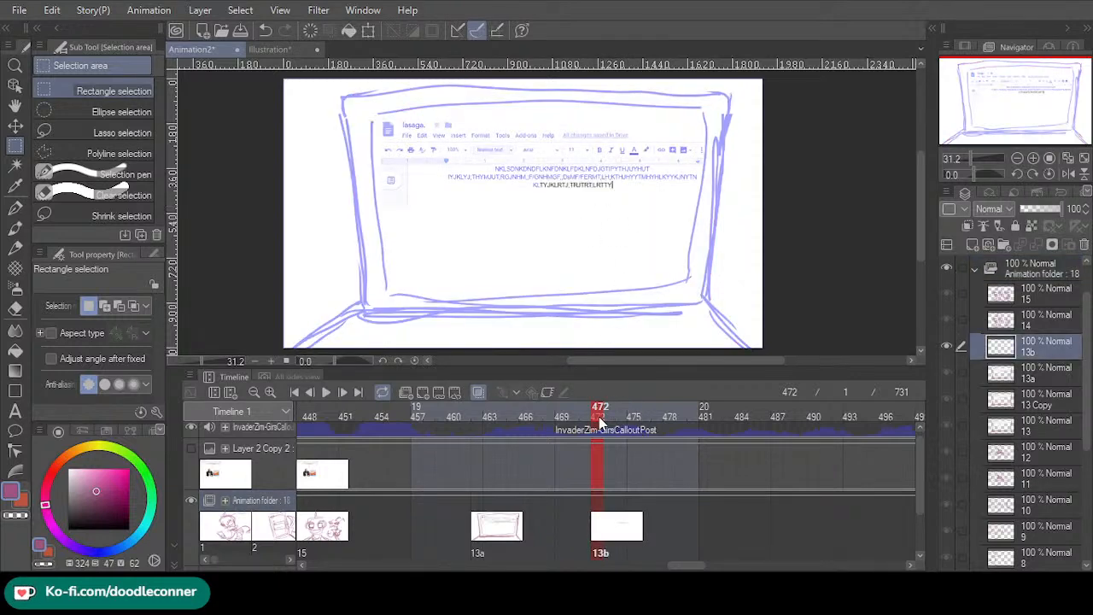
- Scrub around frame 472 to check cel 13b and turn off onion skin
mouse_move(584, 427)
mouse_down()
mouse_move(560, 421)
mouse_move(598, 427)
mouse_up()
click(480, 394)
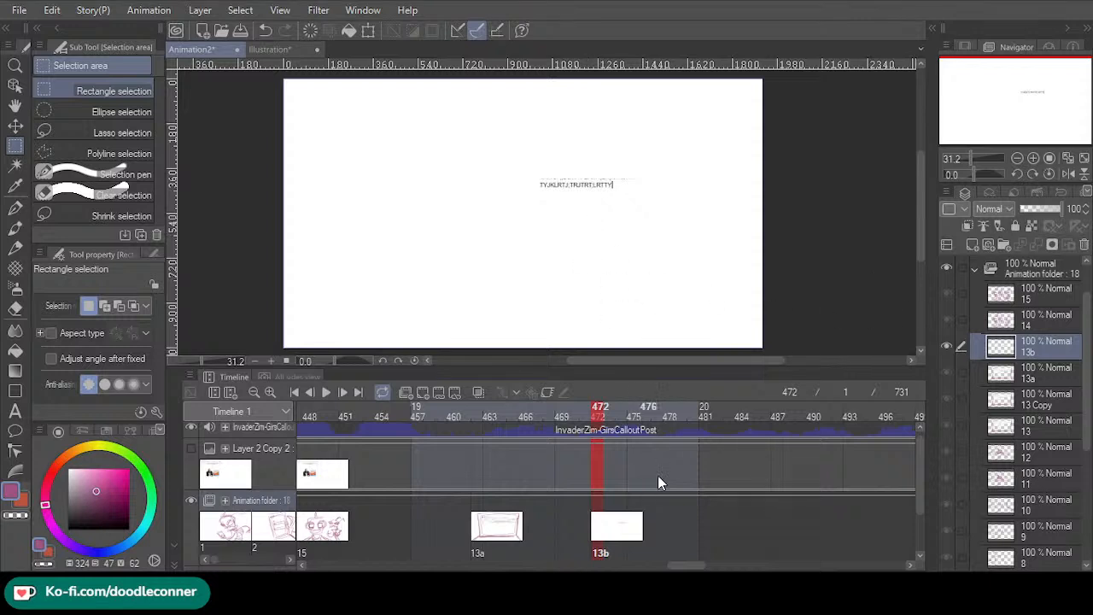
- Undo the placement of cel 13b and the text erased from cel 13a, and clear the selection
key(ctrl+z)
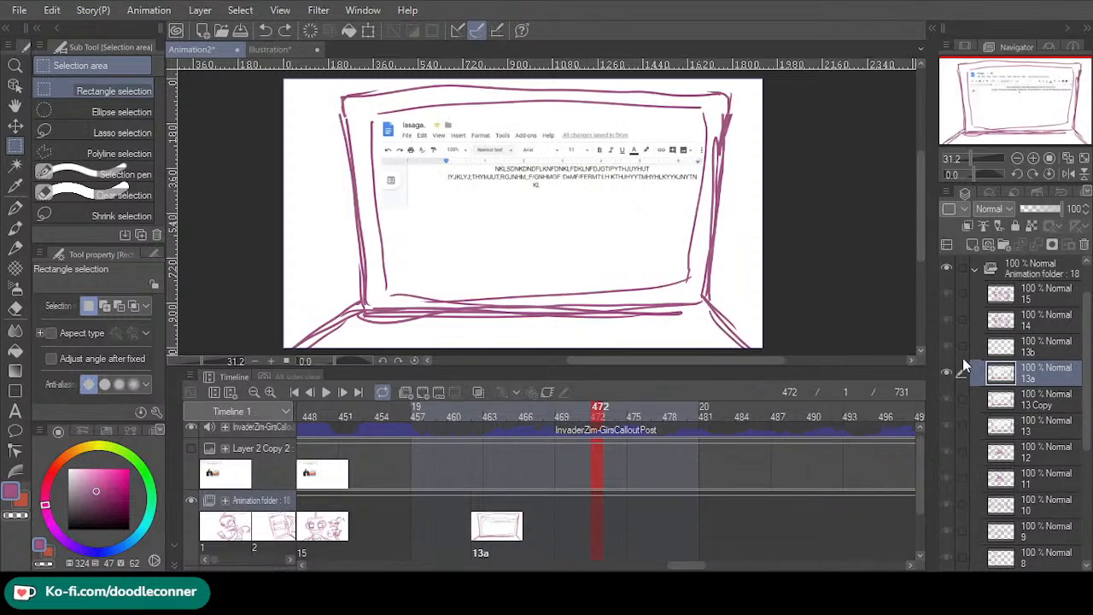
key(ctrl+z)
key(ctrl+z)
key(ctrl+z)
key(ctrl+z)
click(493, 229)
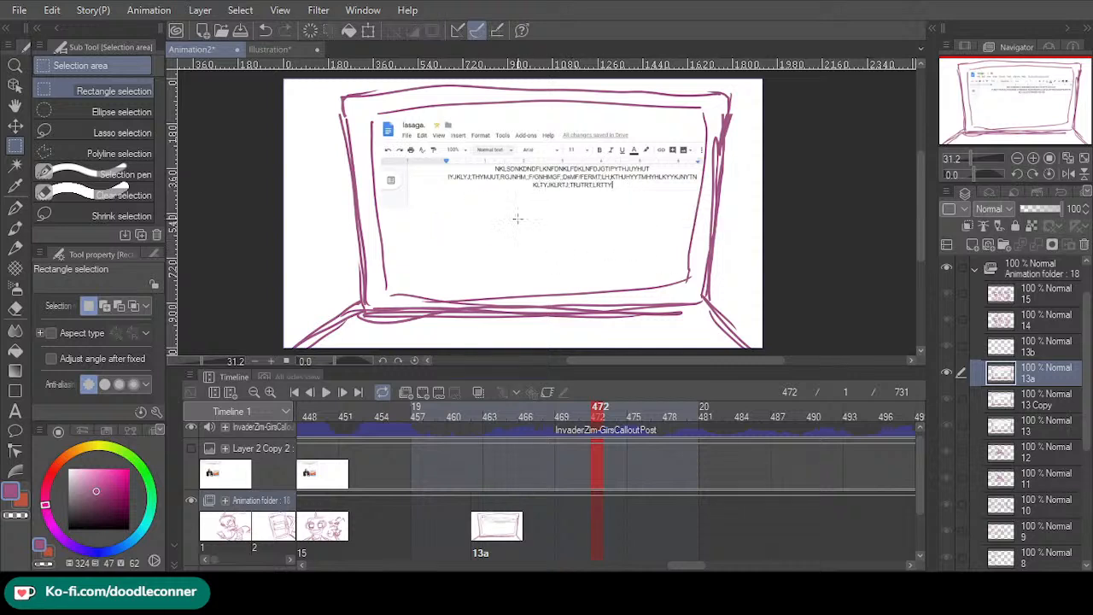
- Delete the partial text cel 13b and duplicate the complete laptop screen cel 13a
click(1029, 350)
click(1084, 252)
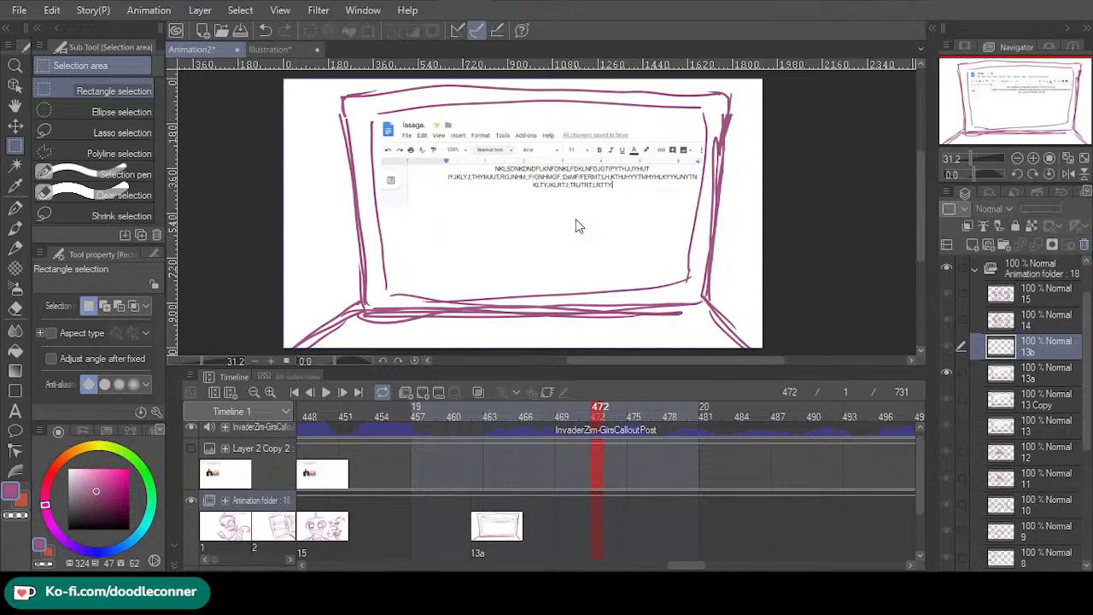
click(1022, 351)
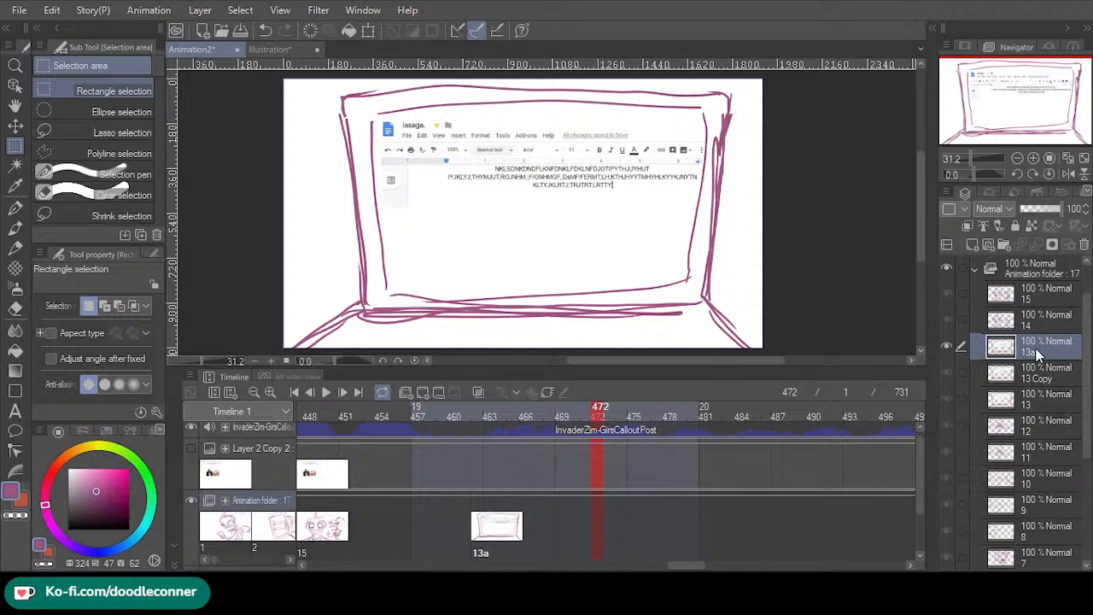
key(ctrl+z)
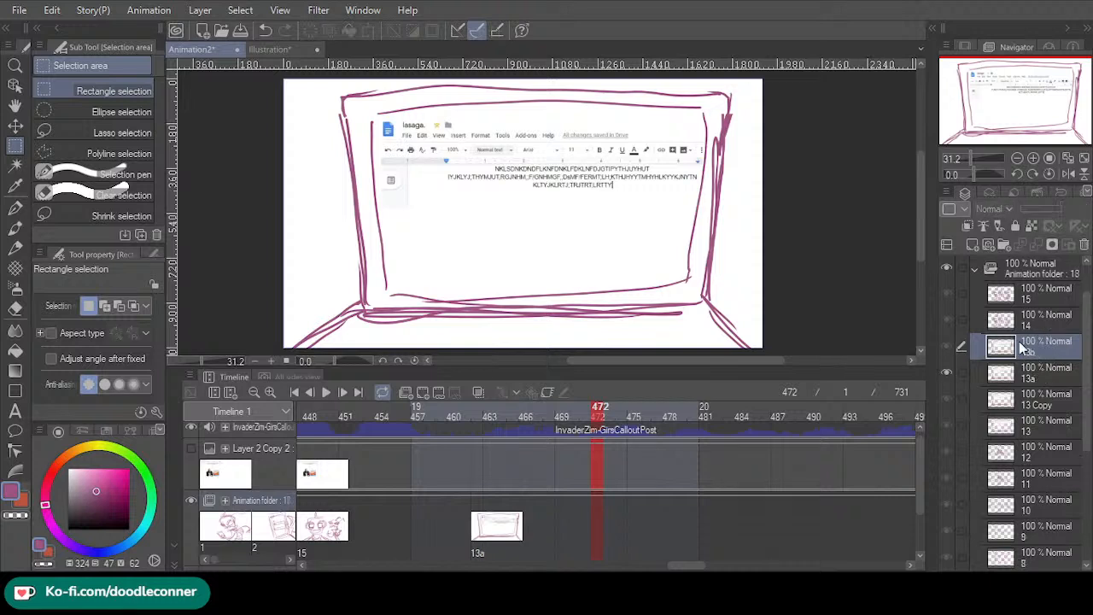
- Place the full laptop screen duplicate 13b at frame 472 on the animation folder track
click(594, 520)
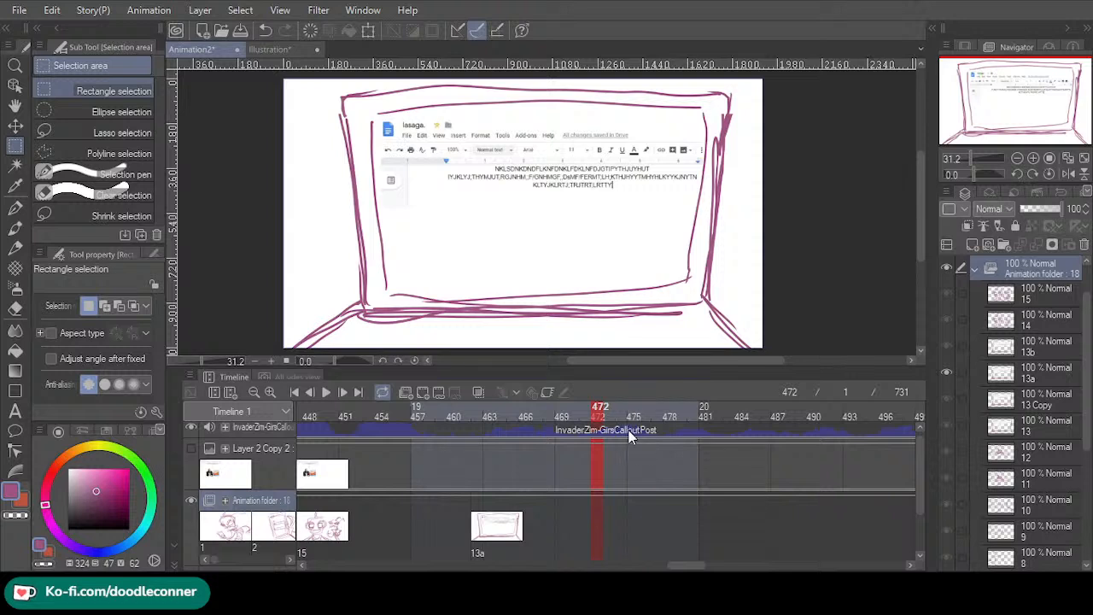
click(613, 523)
- Erase the third text line after "KLTYJK" in cel 13a at frame 462 and deselect
click(479, 481)
drag(634, 212, 553, 178)
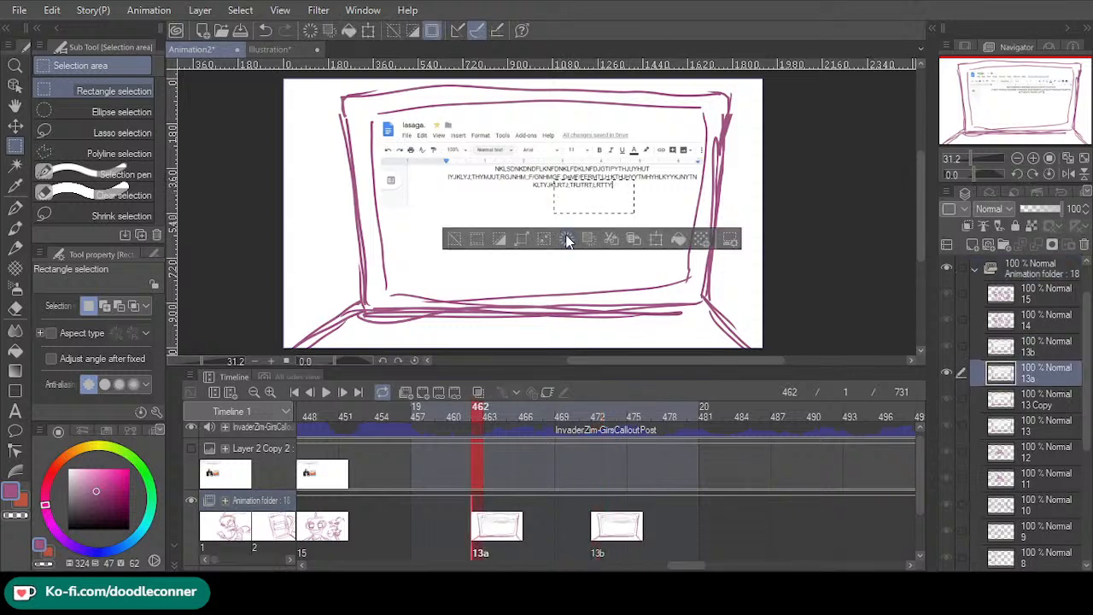
click(566, 239)
click(455, 240)
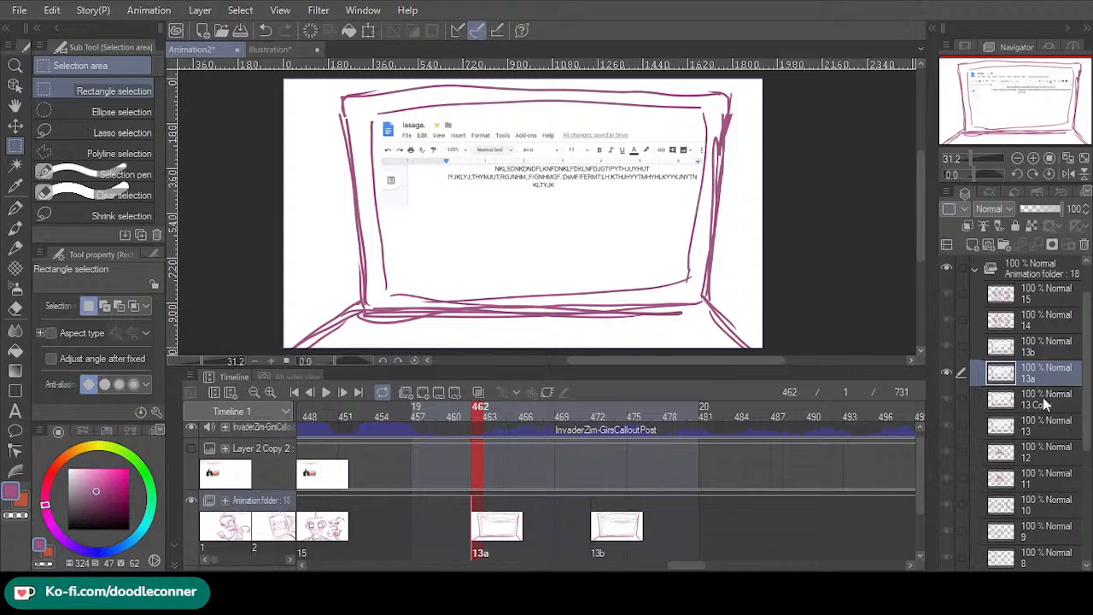
- Renumber the animation folder's cels sequentially in timeline order up to 18, and scrub the frames after 379
click(1051, 357)
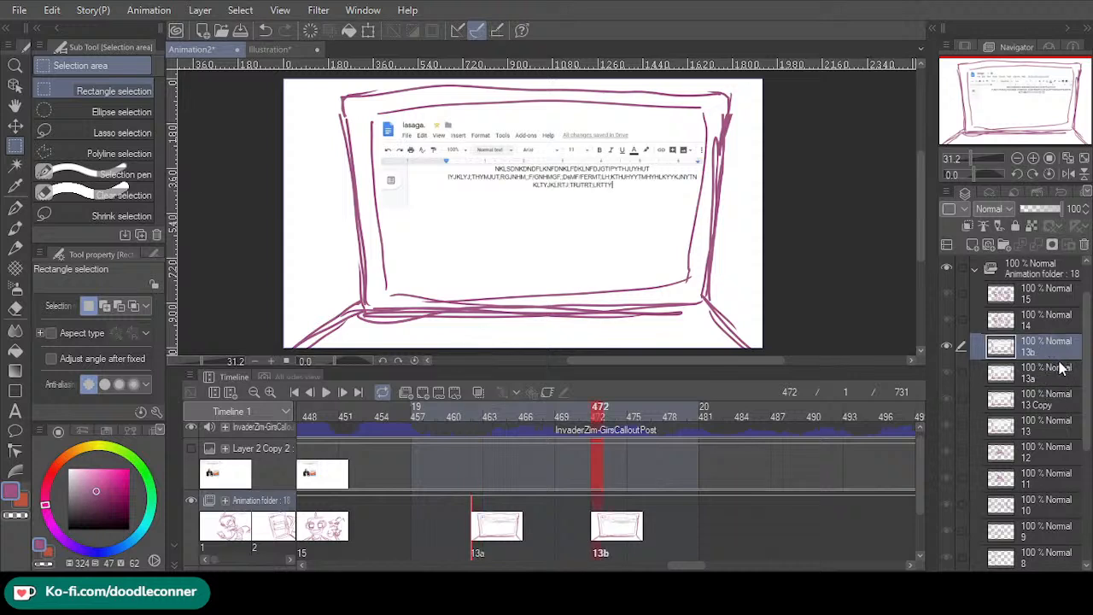
click(1043, 411)
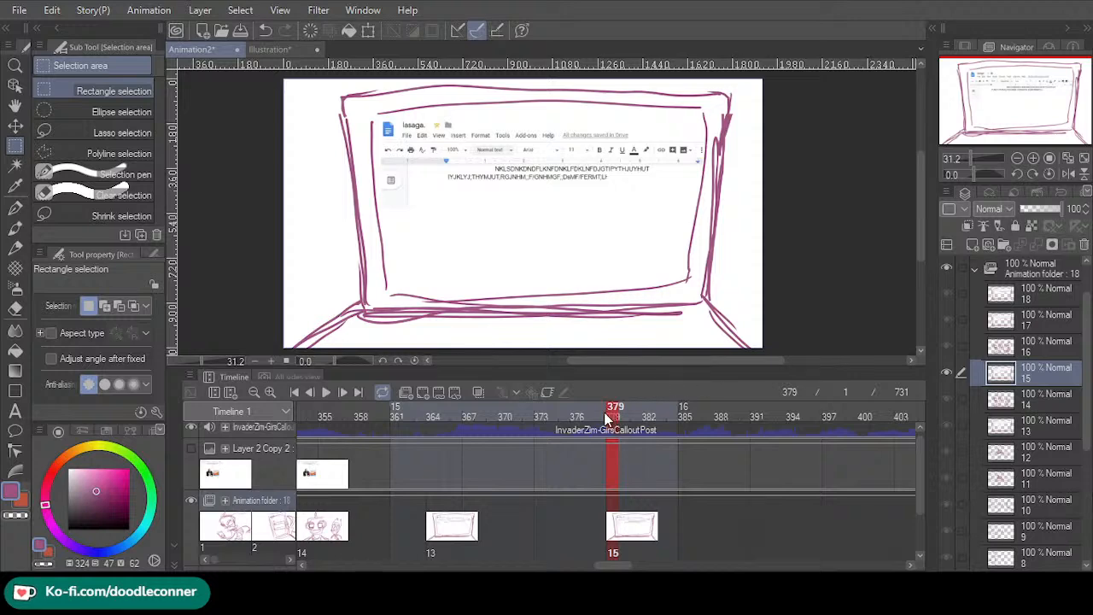
drag(613, 414, 765, 443)
mouse_move(892, 441)
mouse_down()
mouse_move(986, 440)
mouse_move(604, 486)
mouse_move(236, 490)
mouse_move(883, 512)
mouse_move(905, 484)
mouse_move(865, 474)
mouse_move(1089, 457)
mouse_move(398, 477)
mouse_move(257, 470)
mouse_move(233, 456)
mouse_move(502, 470)
mouse_move(524, 461)
mouse_up()
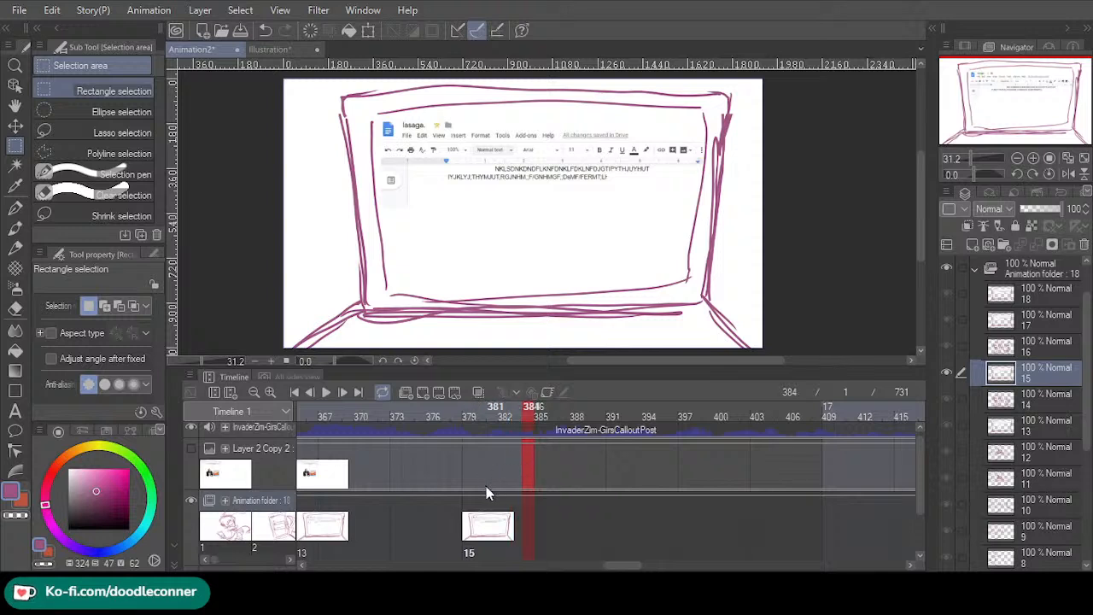
- Undo the cel renumbering and redo it
key(ctrl+z)
key(ctrl+z)
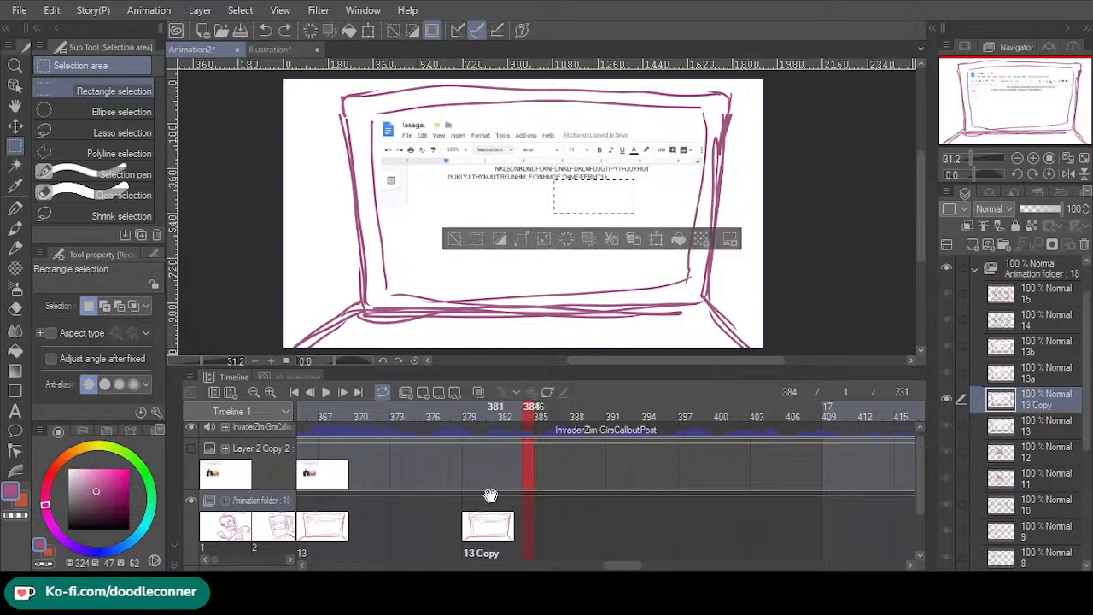
click(288, 31)
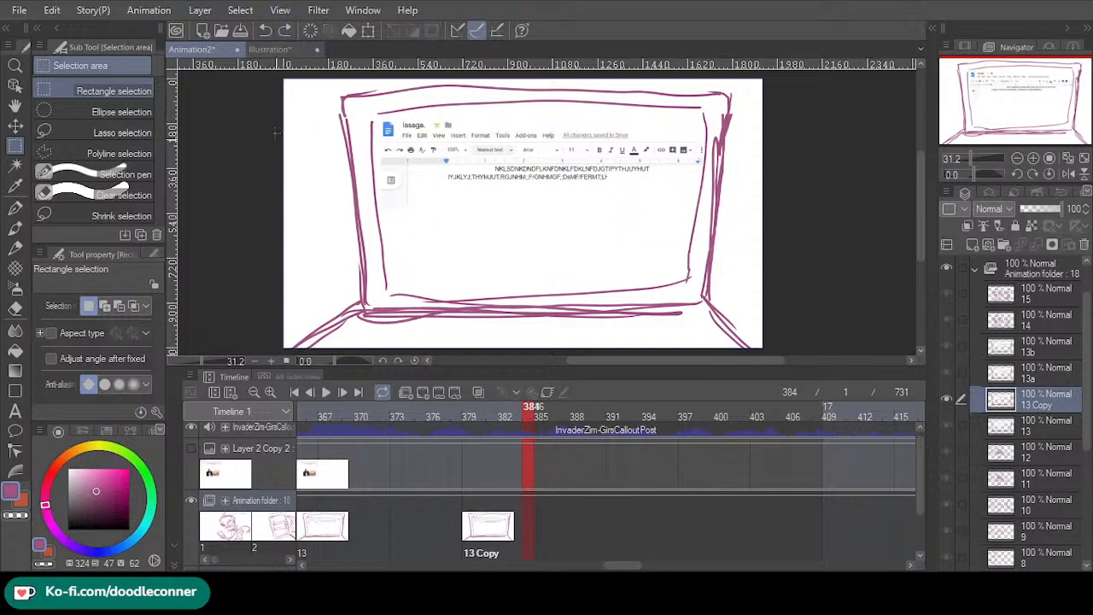
click(289, 26)
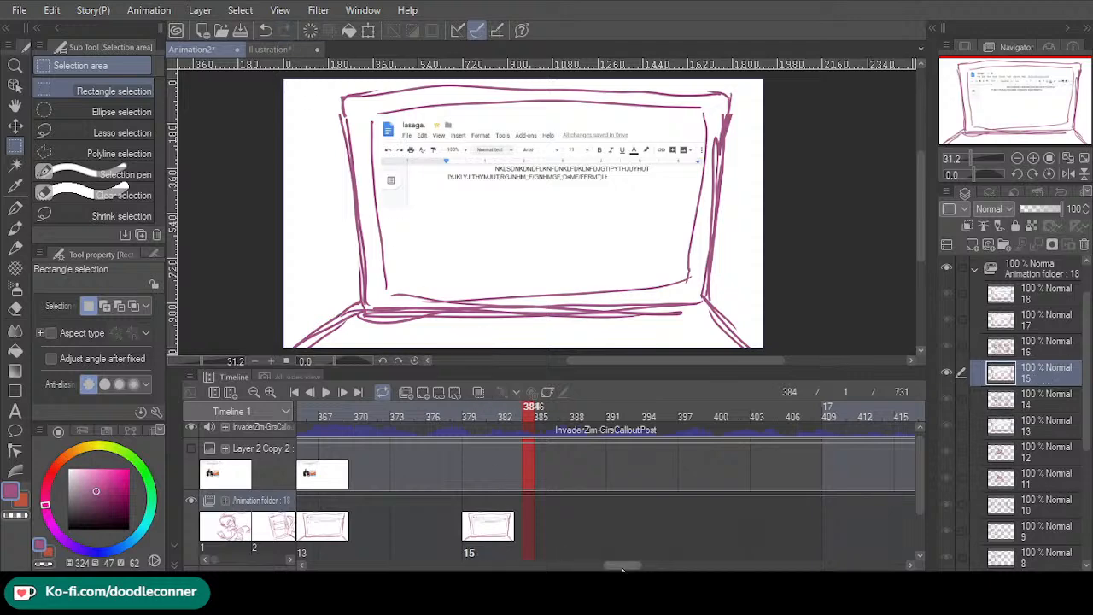
- Scrub the laptop shots from frame 462, and play the animation from frame 1 through to the laptop shot at frame 364
drag(628, 565, 680, 557)
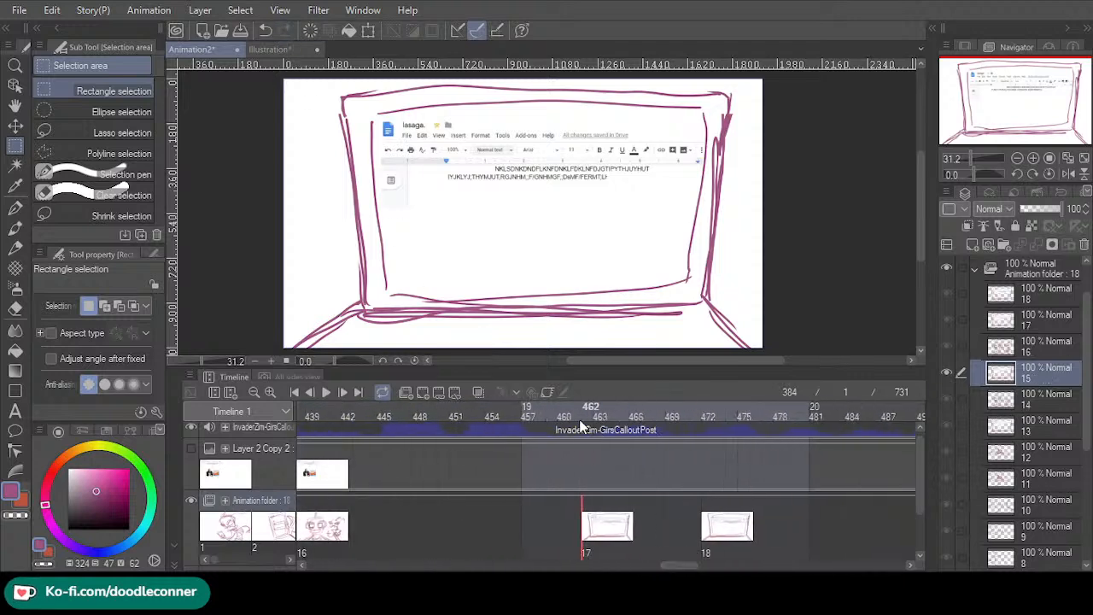
drag(581, 413, 1023, 410)
click(296, 391)
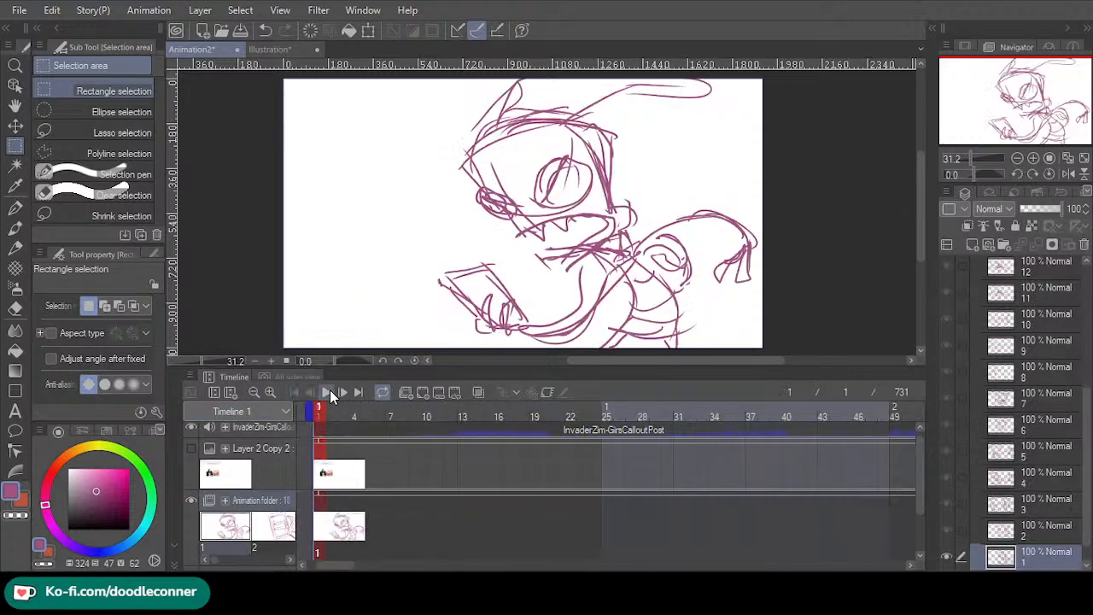
click(331, 395)
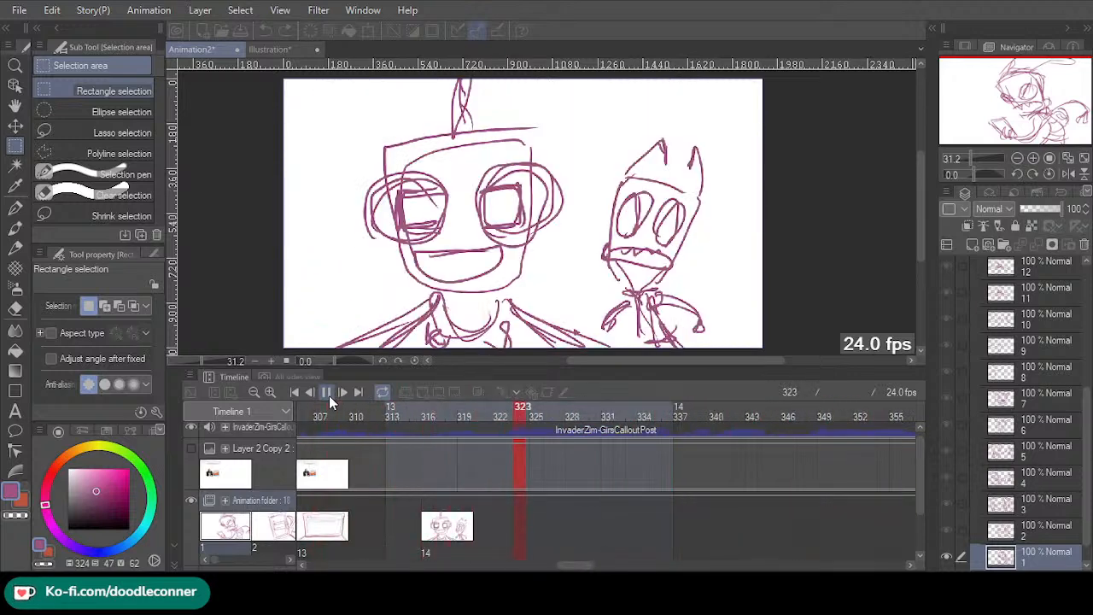
click(327, 392)
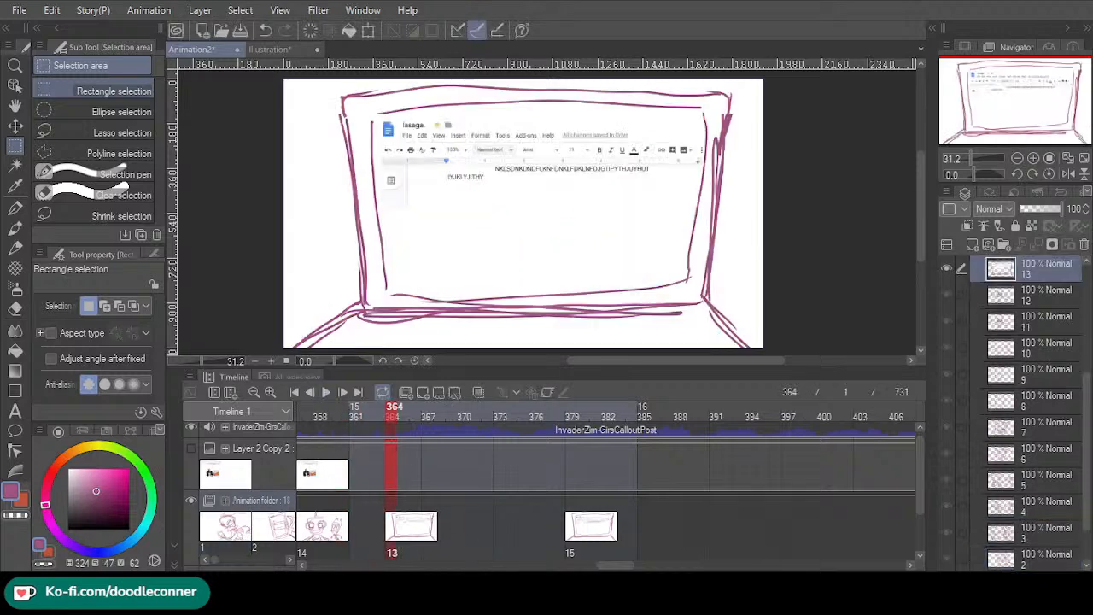
- Duplicate laptop cel 13, move cel 13 back to frame 292, and assign the duplicate cel 13a at frame 300
drag(624, 567, 575, 566)
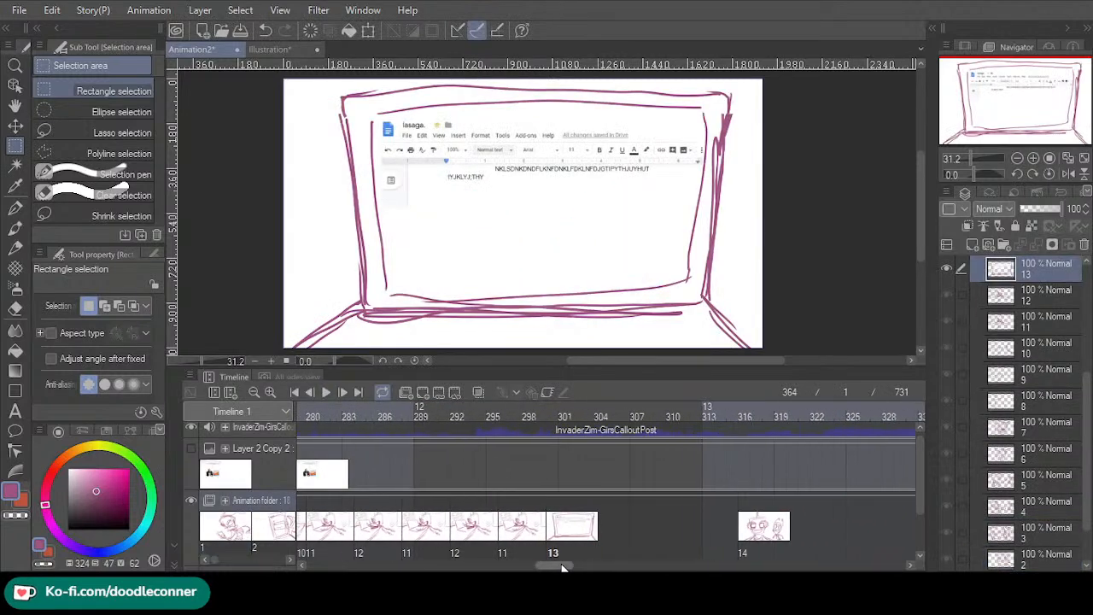
drag(539, 424, 559, 438)
click(554, 542)
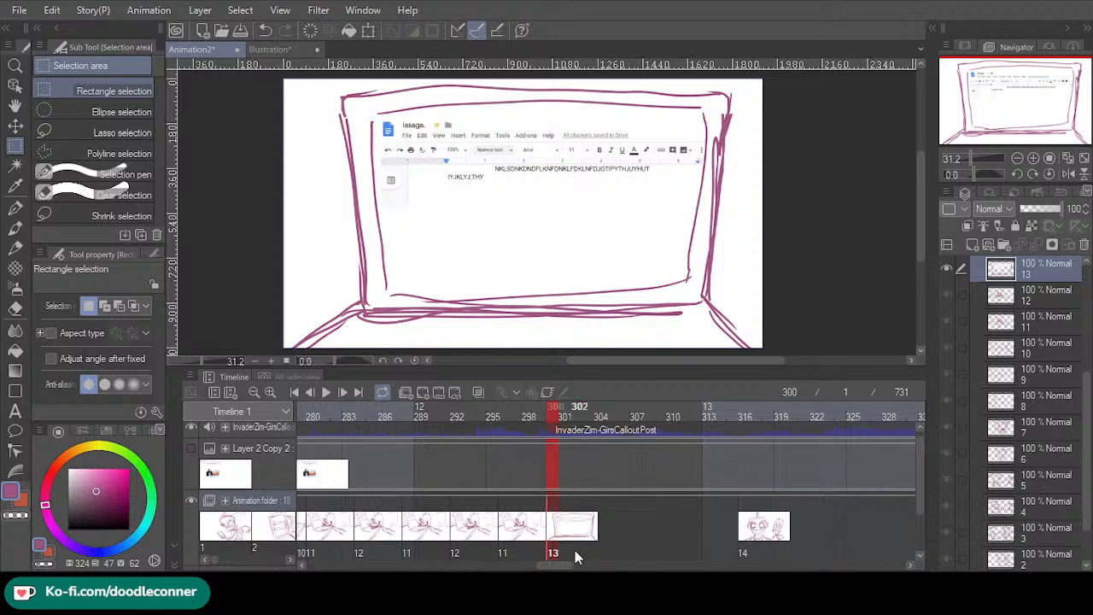
key(ctrl+v)
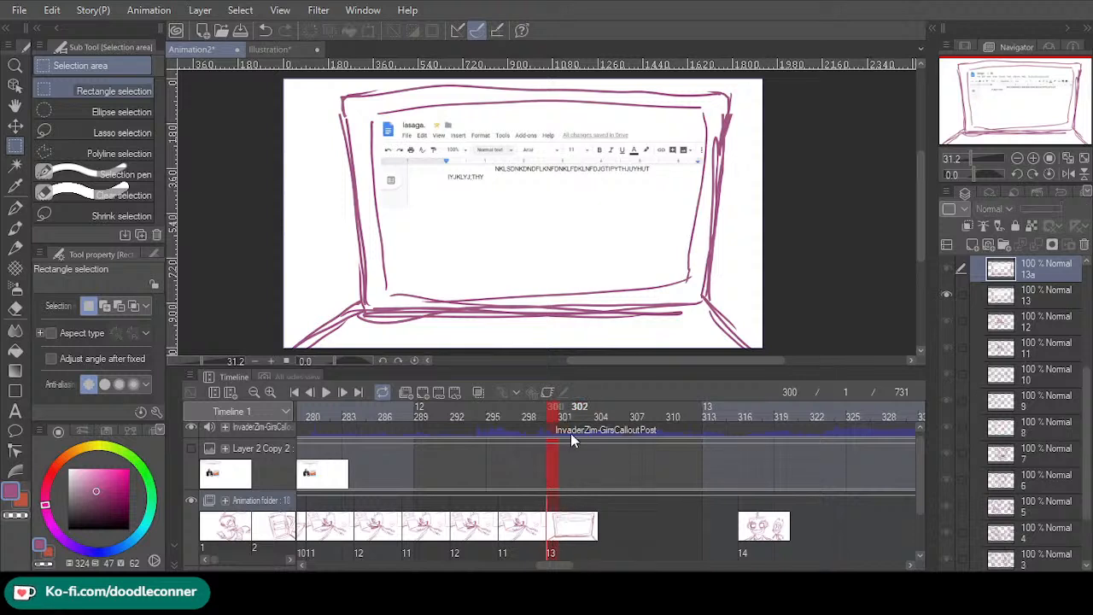
drag(506, 551, 454, 554)
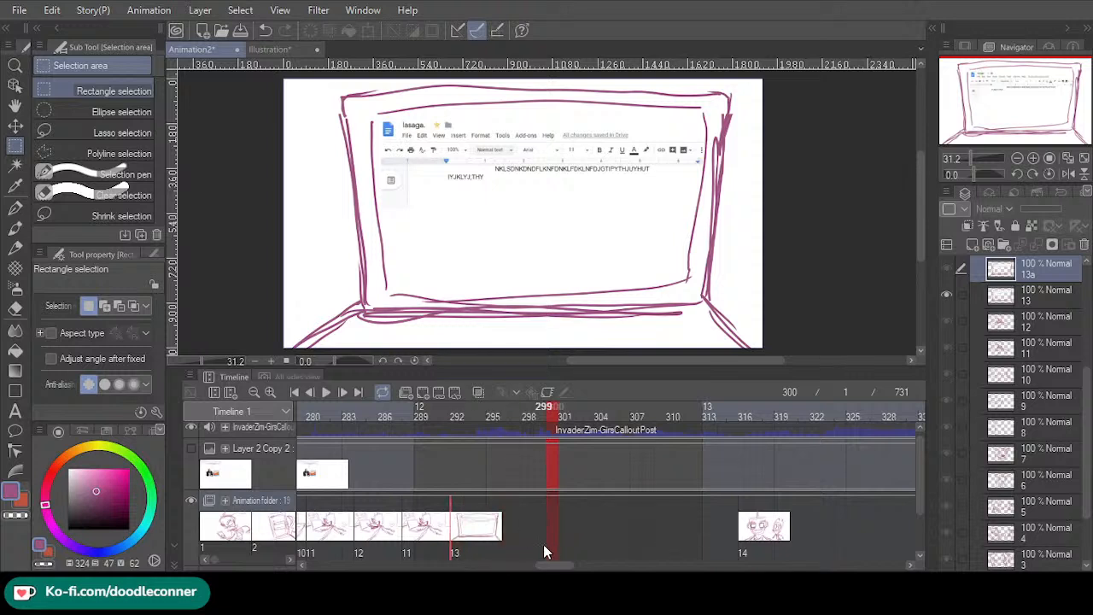
click(550, 551)
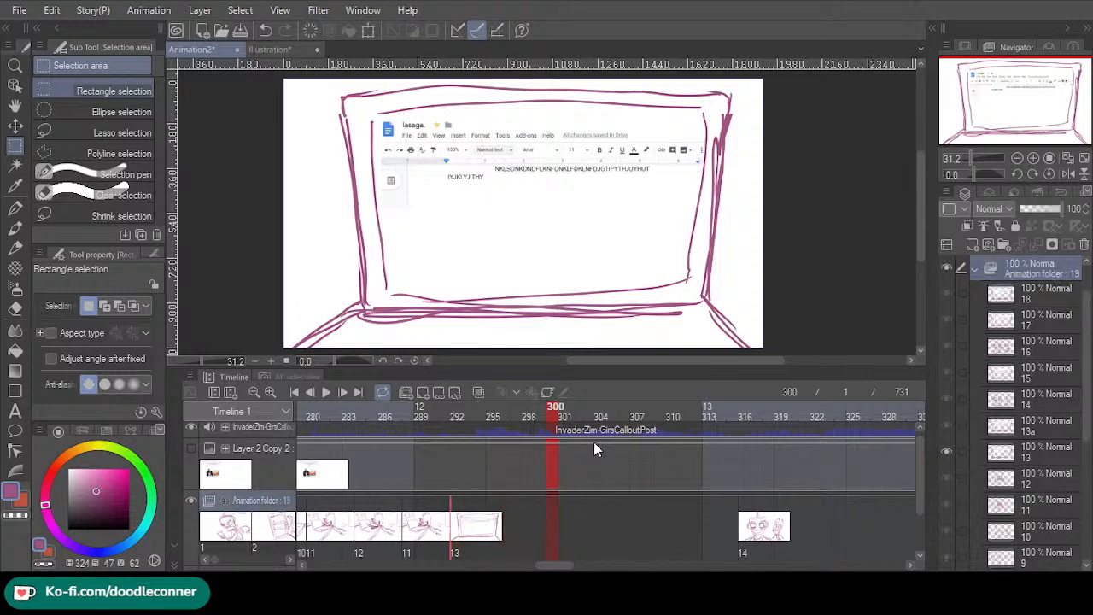
click(590, 399)
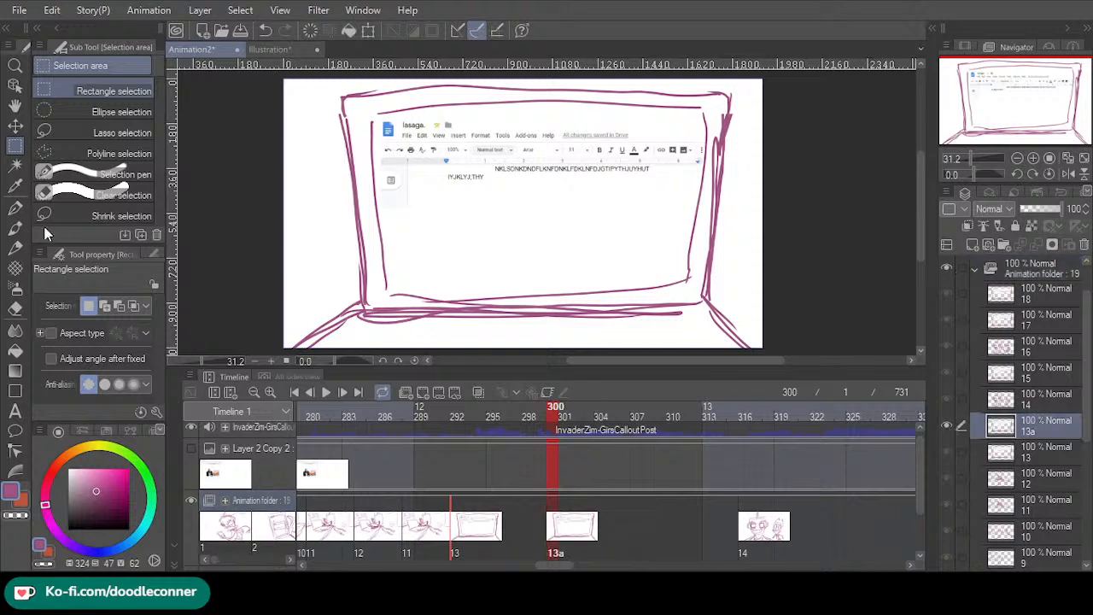
- Erase the second text line and the end of the first line after "TIPYT" in cel 13, and play back the shot
click(516, 498)
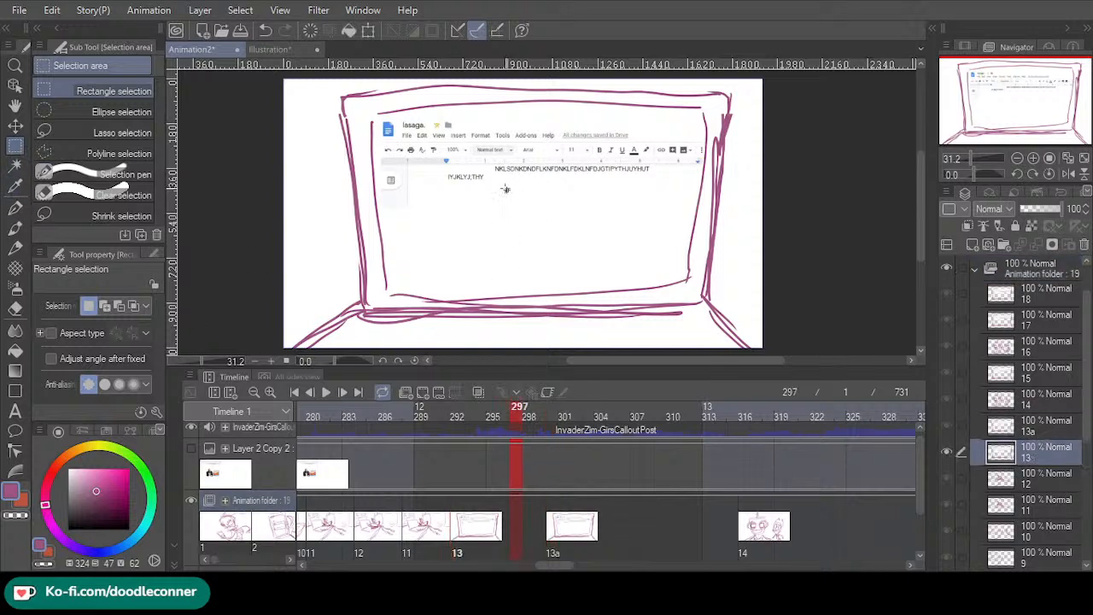
drag(505, 189, 440, 173)
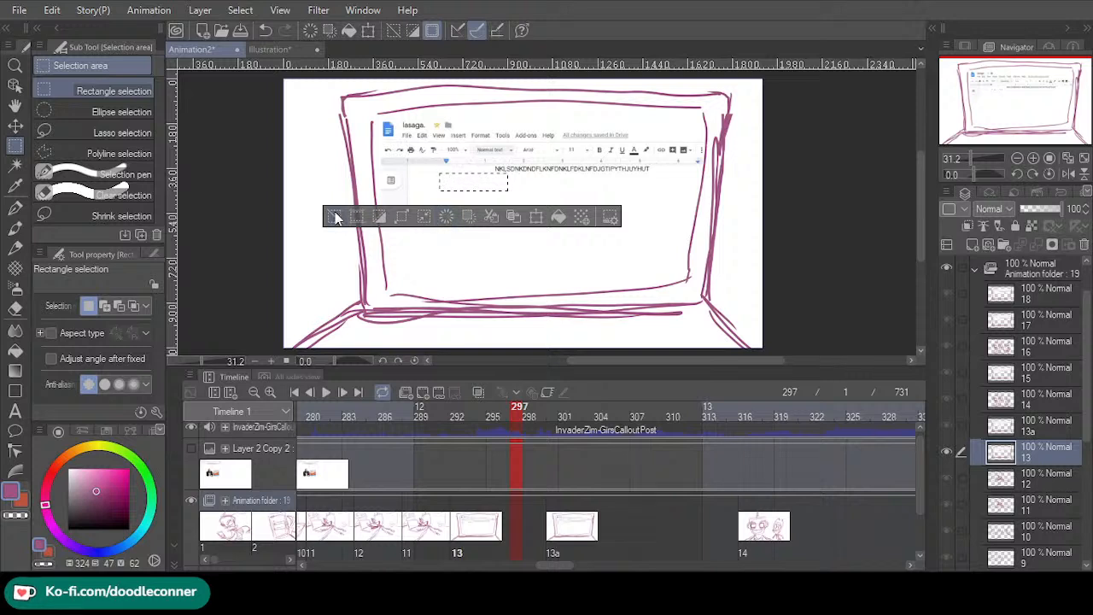
click(335, 218)
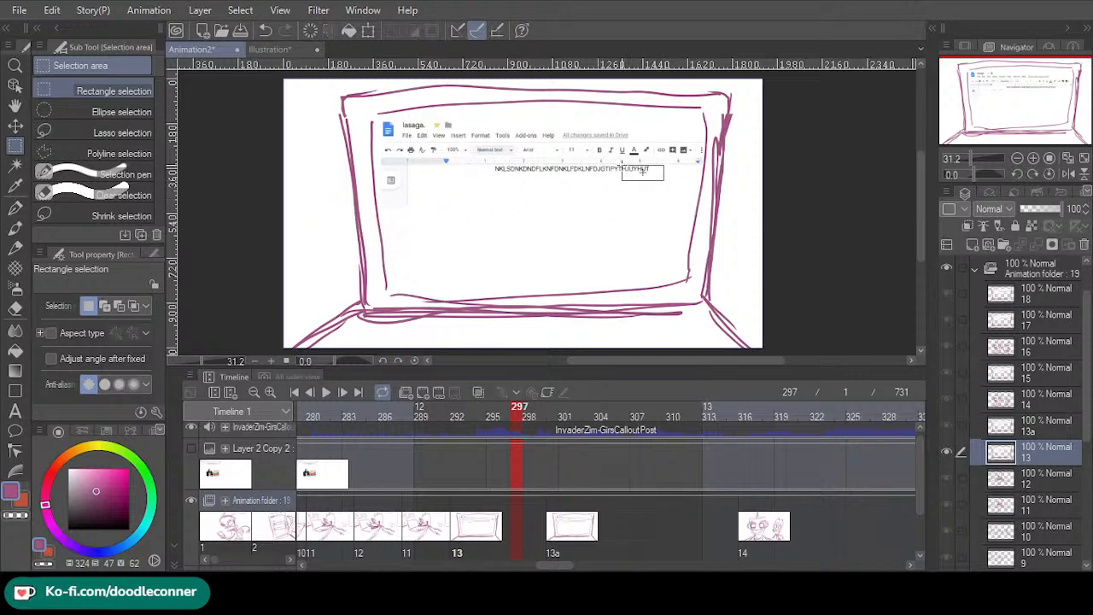
drag(644, 171, 624, 178)
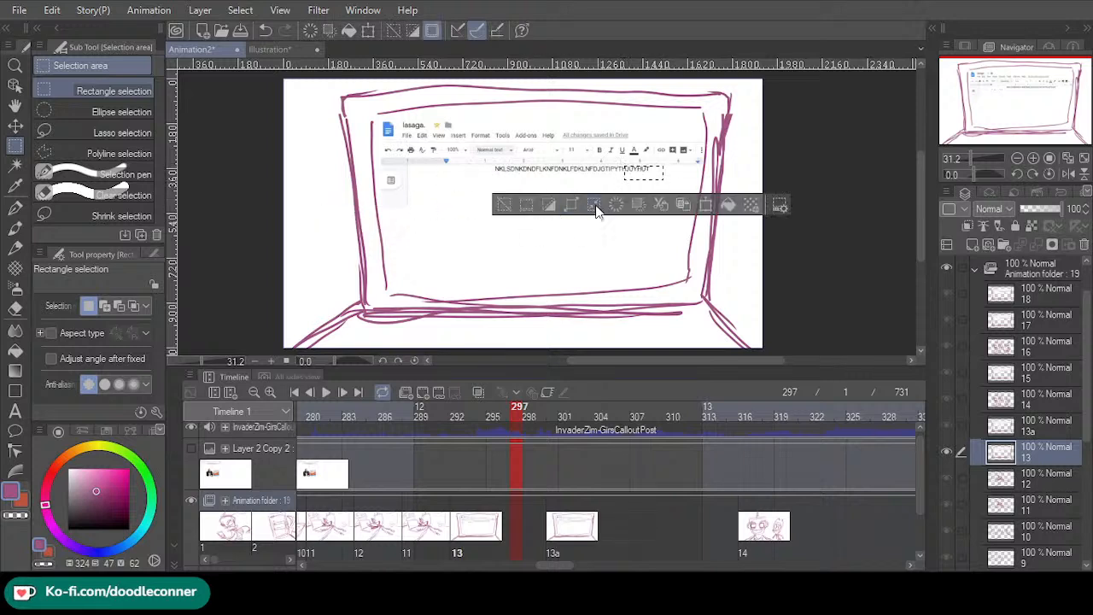
click(615, 205)
click(504, 205)
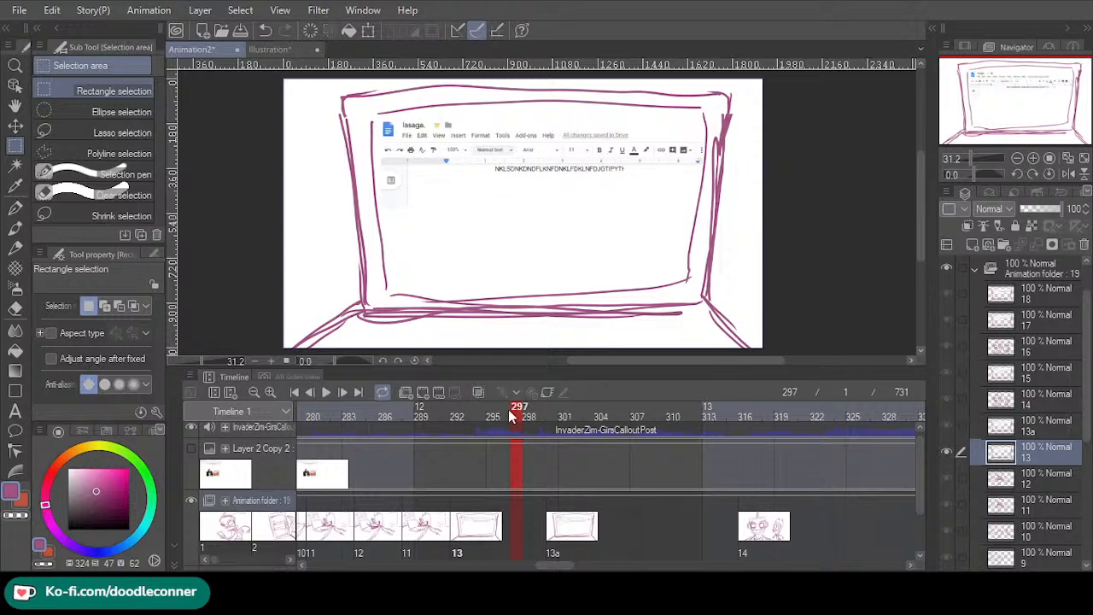
drag(510, 416, 103, 419)
click(332, 393)
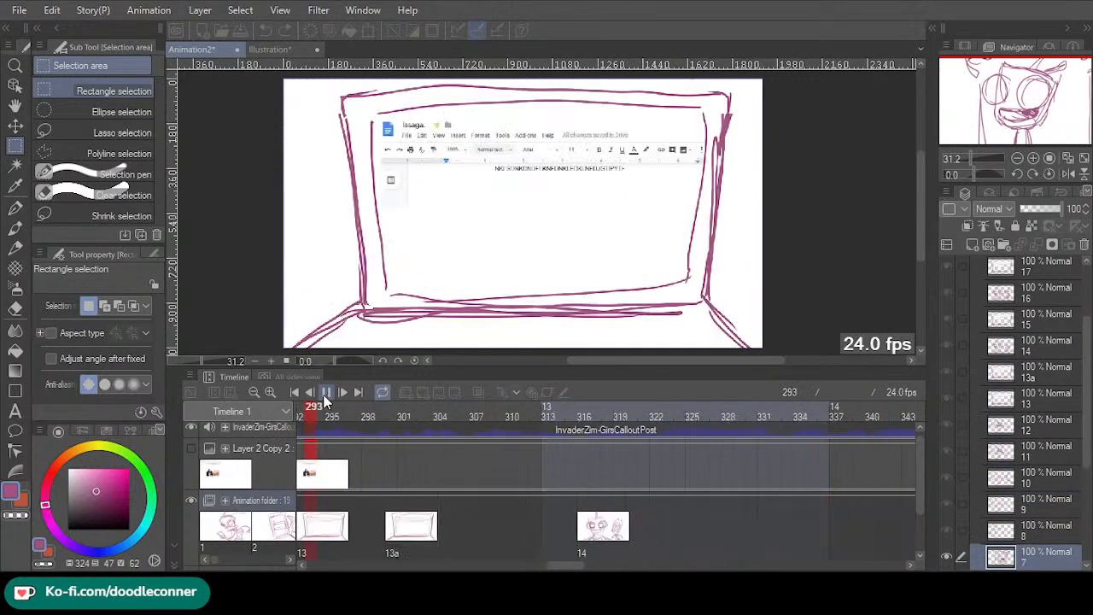
click(327, 390)
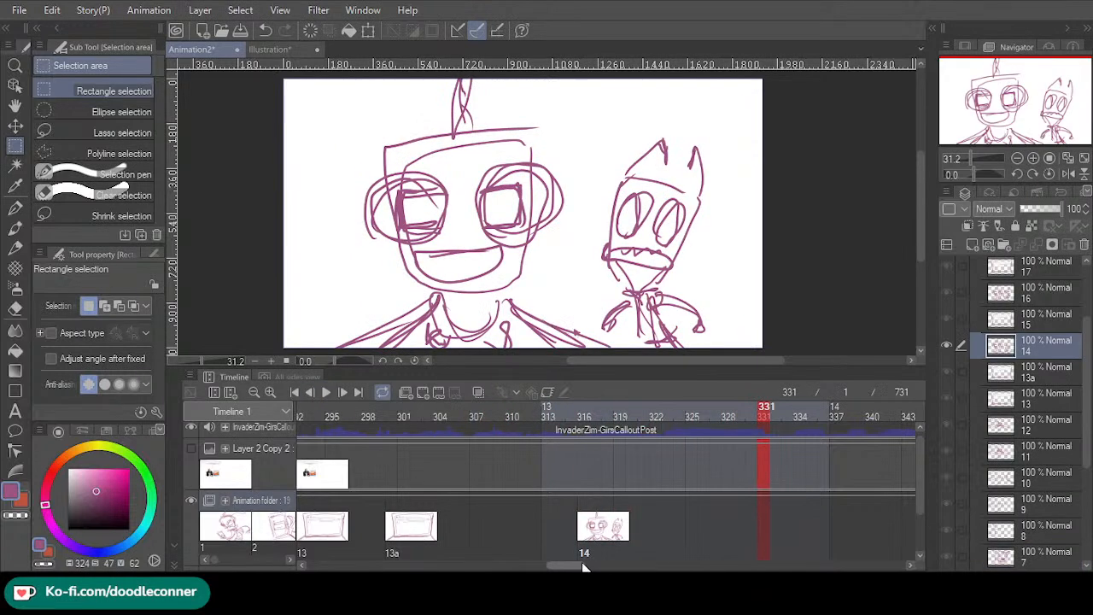
- Shift laptop cels 13 and 13a to frames 296 and 304, and insert typing cel 12 at frame 292
drag(595, 544, 492, 548)
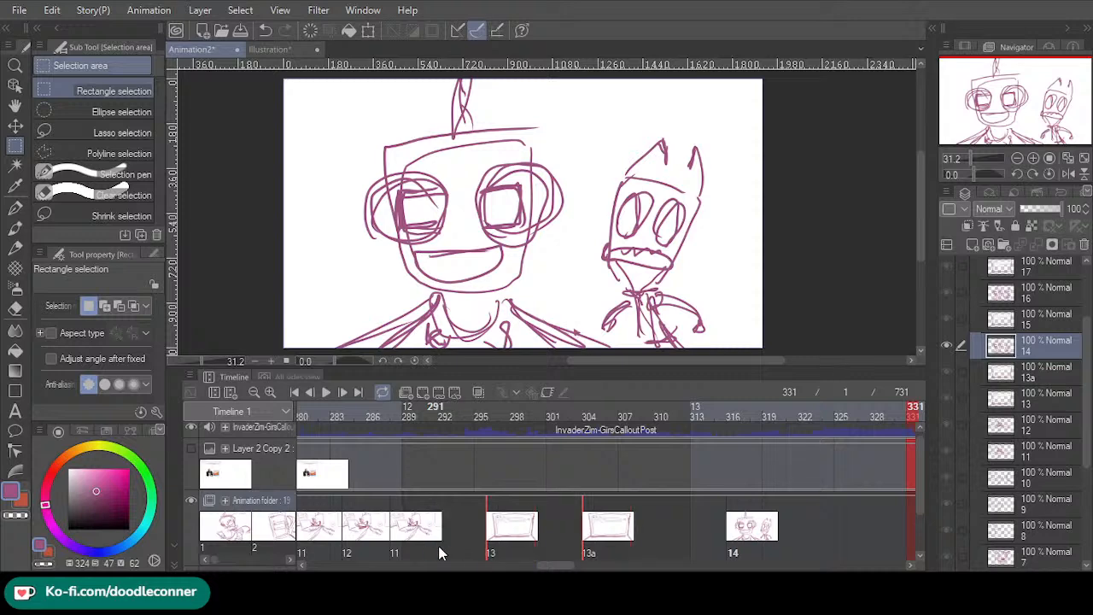
click(443, 547)
click(445, 554)
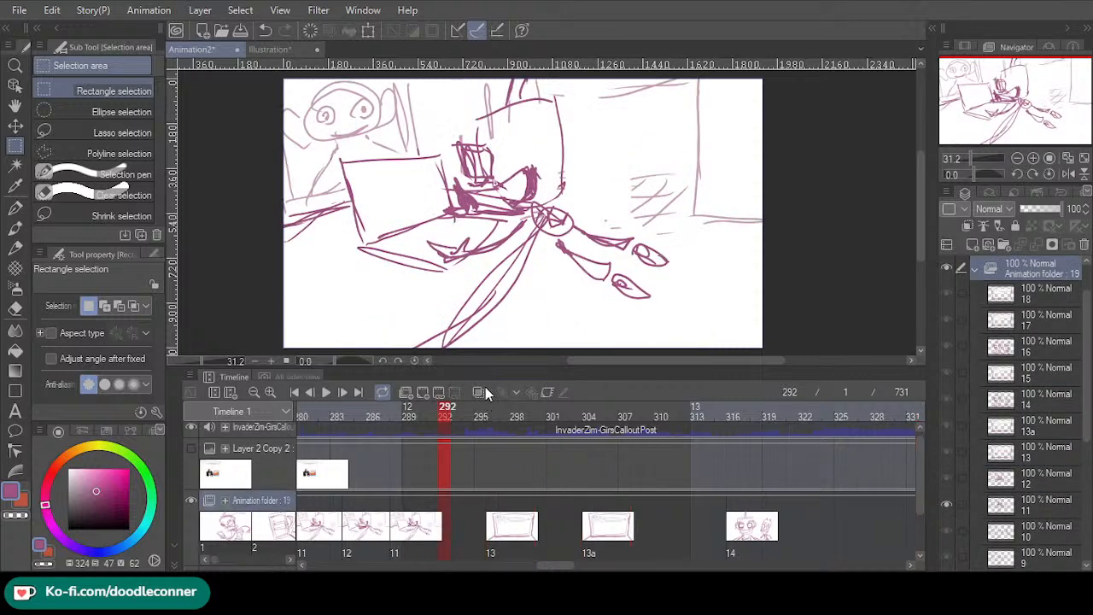
click(474, 374)
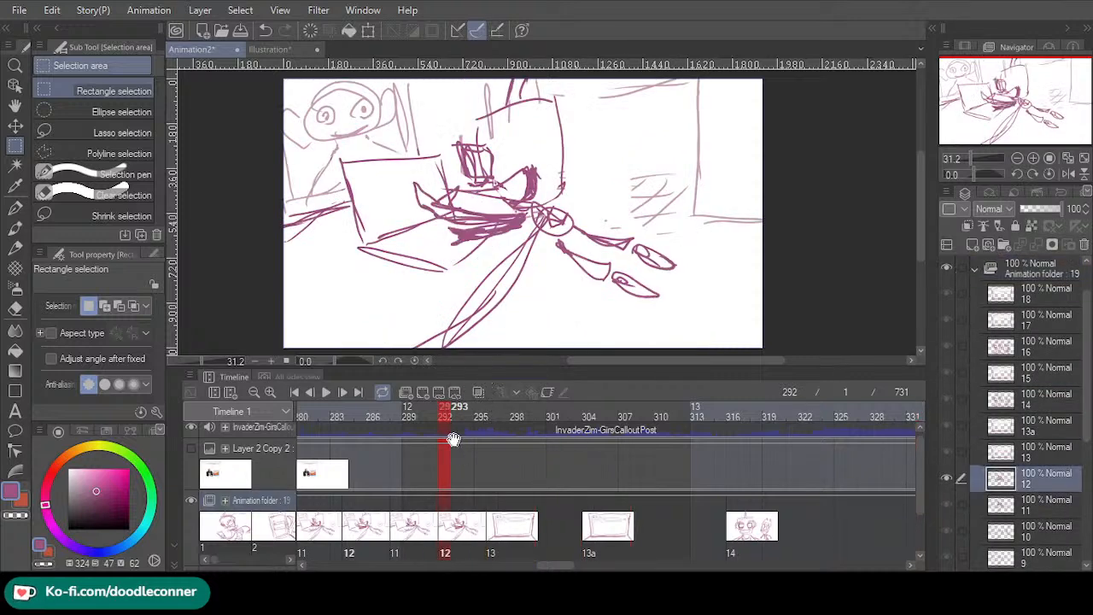
- Play the animation through to frame 434, and move cel 14 from frame 316 to frame 321
drag(444, 412, 162, 445)
click(333, 392)
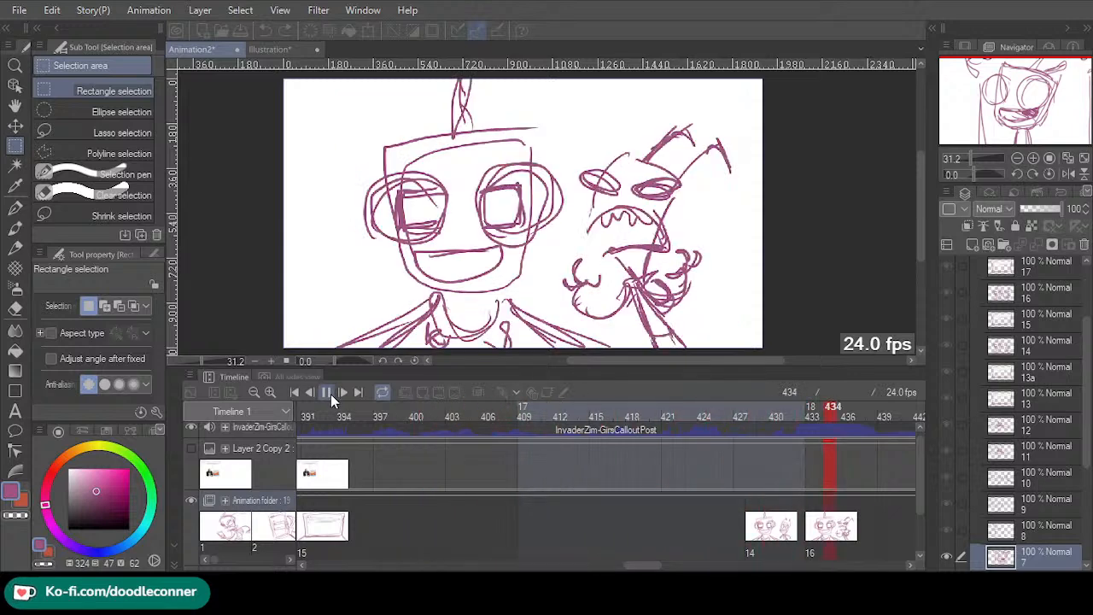
click(331, 393)
drag(682, 566, 571, 552)
drag(520, 407, 559, 415)
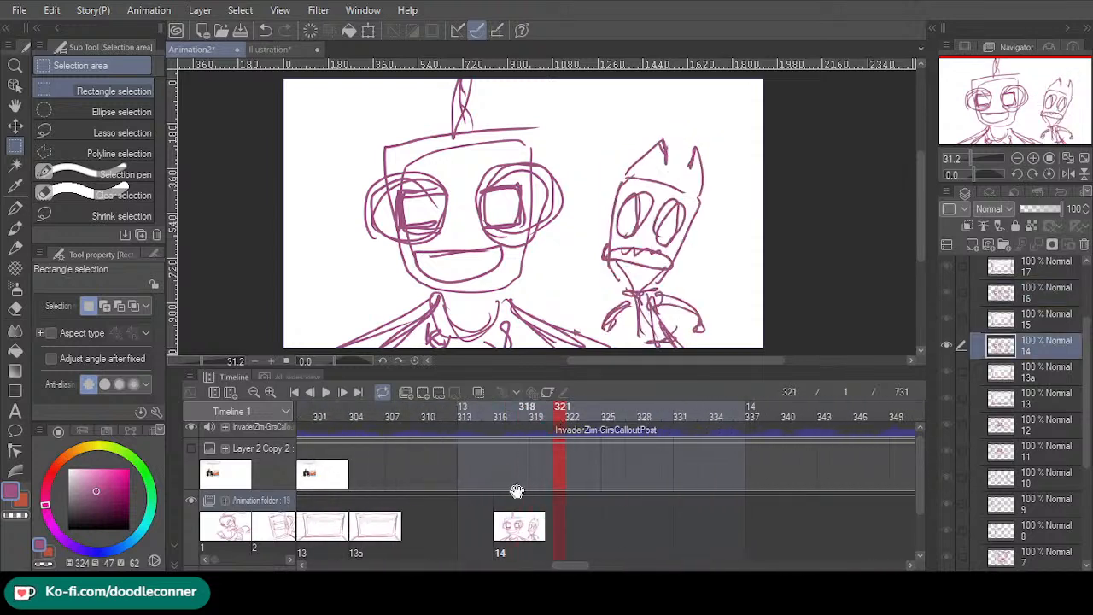
drag(500, 547, 557, 550)
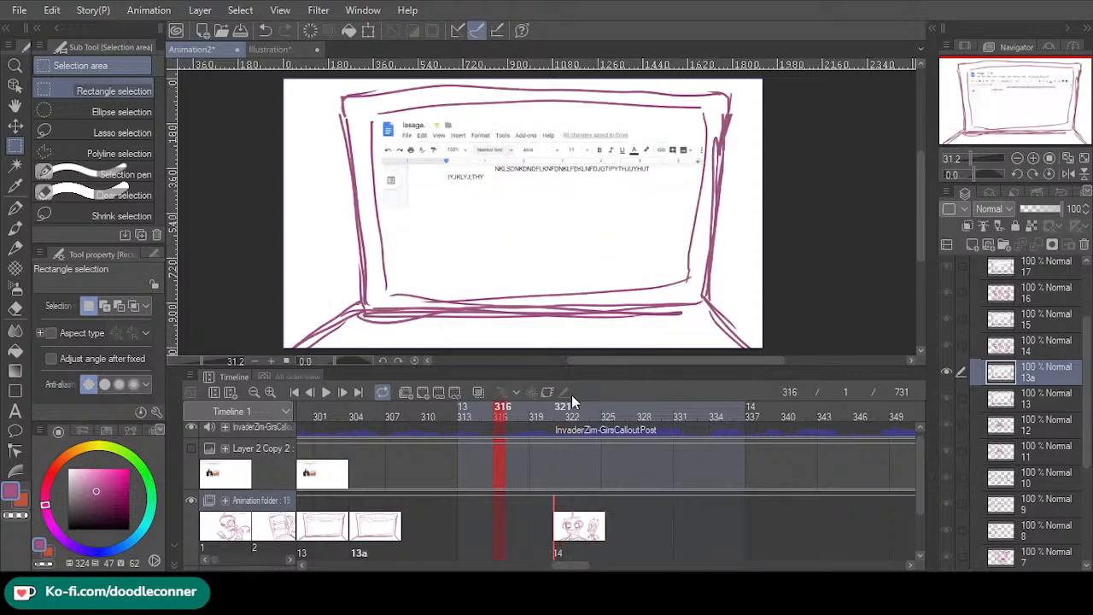
- Move cel 13a to frame 310 and cel 13 to frame 300, and fill the gap with cel 11 at frame 296
click(564, 416)
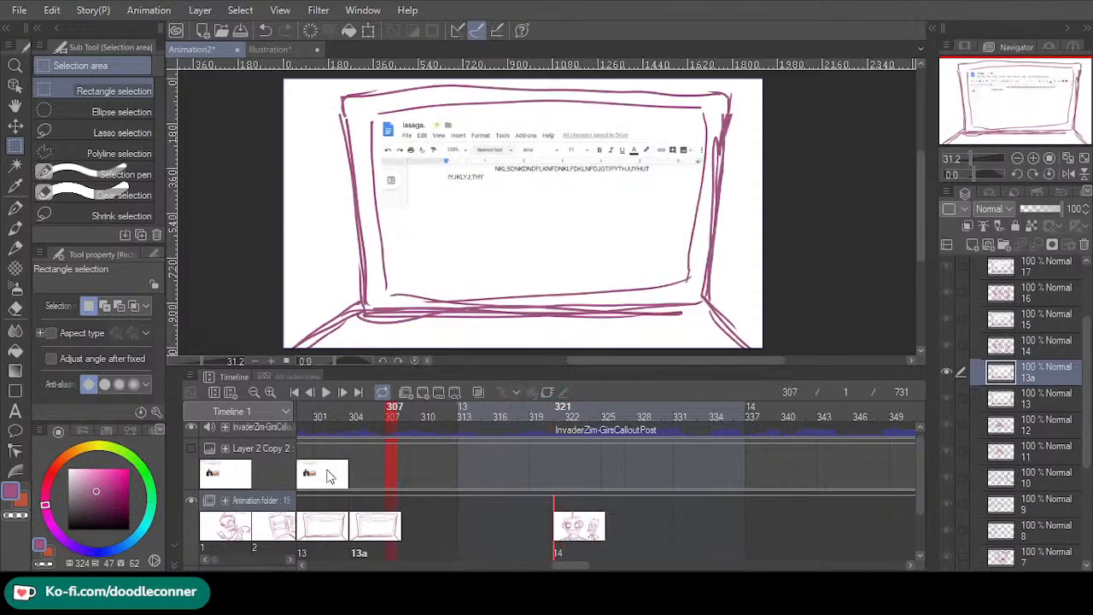
click(226, 481)
scroll(324, 499, left, 2)
click(482, 512)
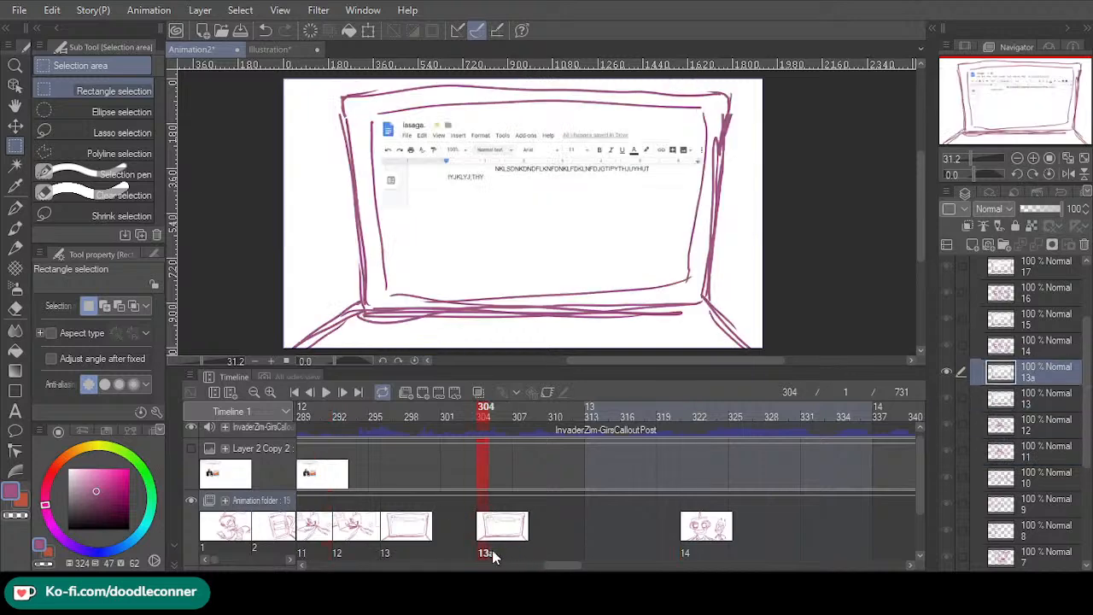
drag(542, 555, 547, 545)
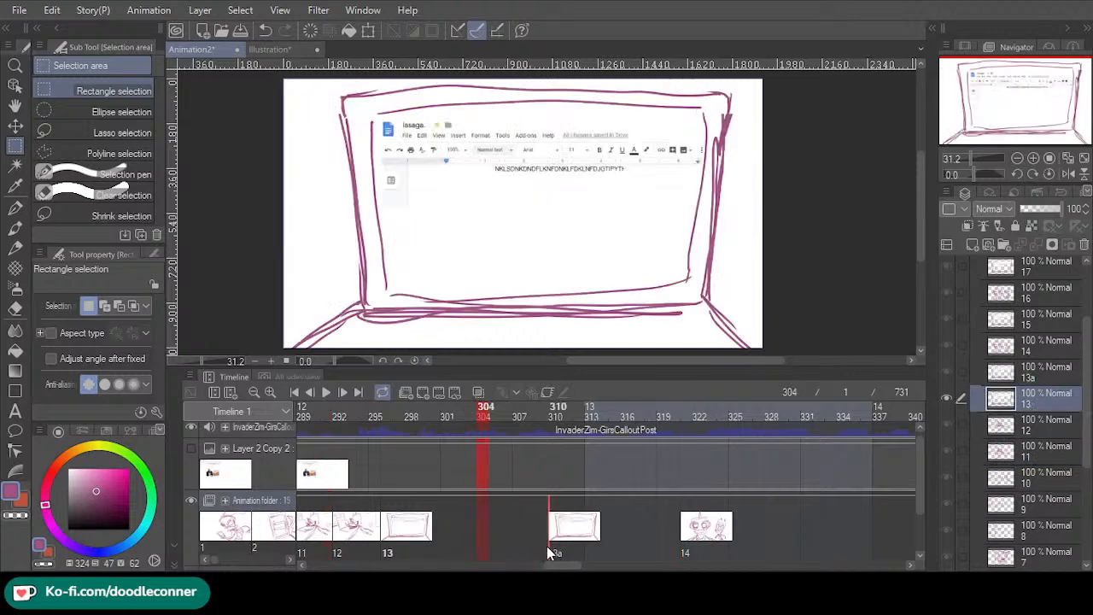
click(427, 527)
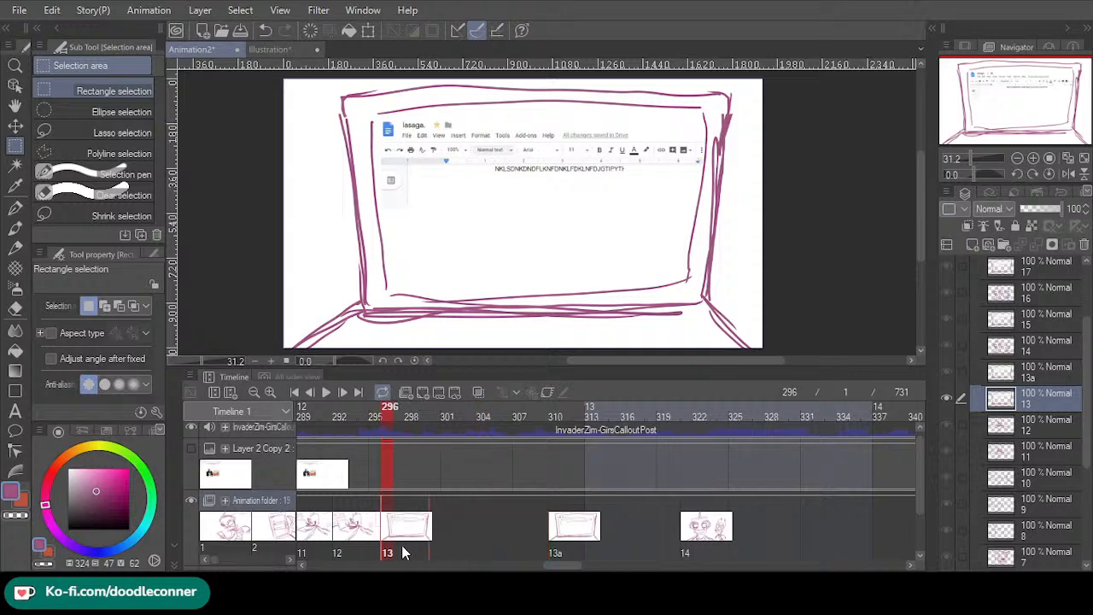
drag(401, 545, 448, 545)
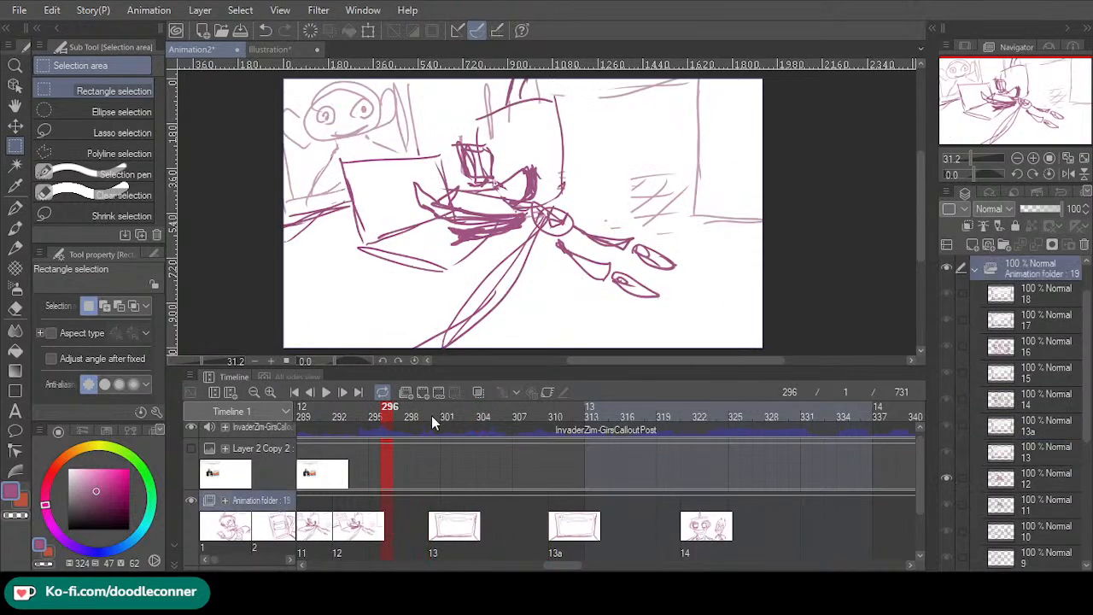
key(ctrl+v)
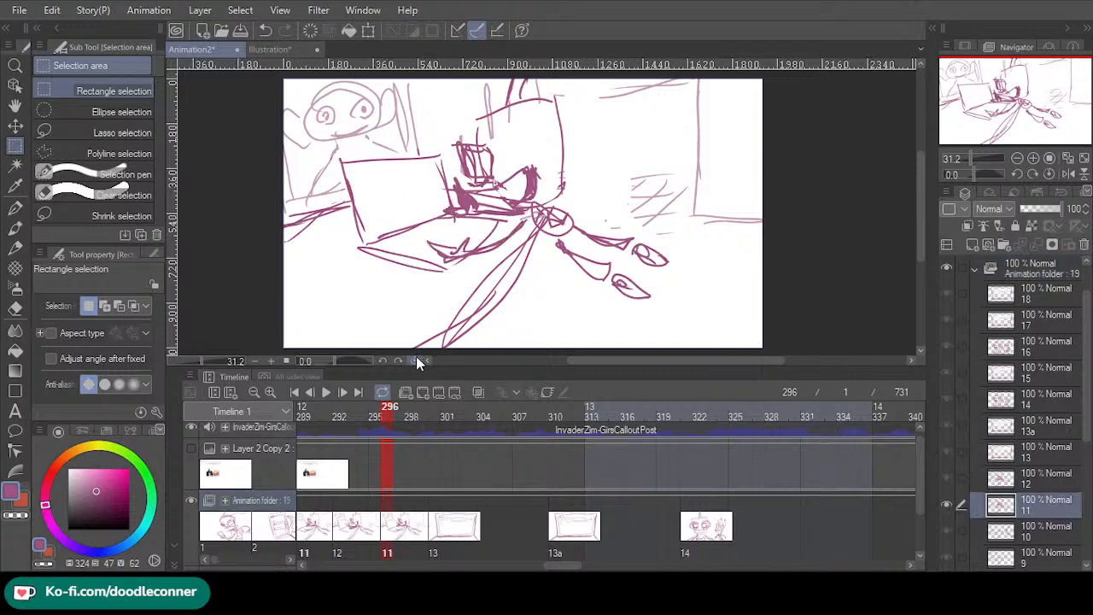
- Play back the laptop shots, replay them from frame 310, and move cel 14 to frame 333
drag(397, 416, 179, 445)
click(328, 392)
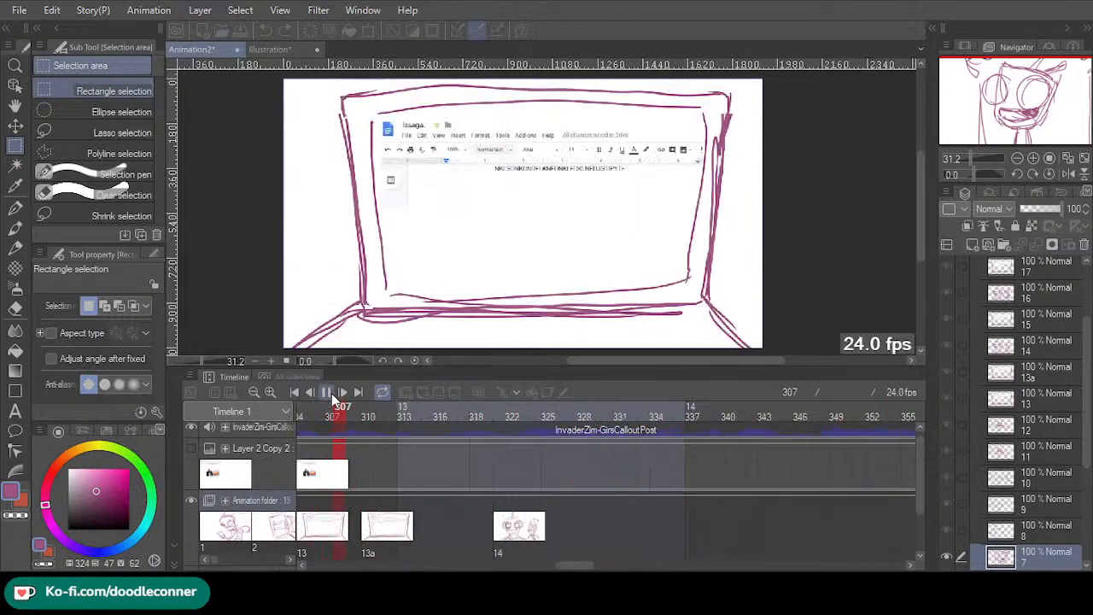
click(328, 392)
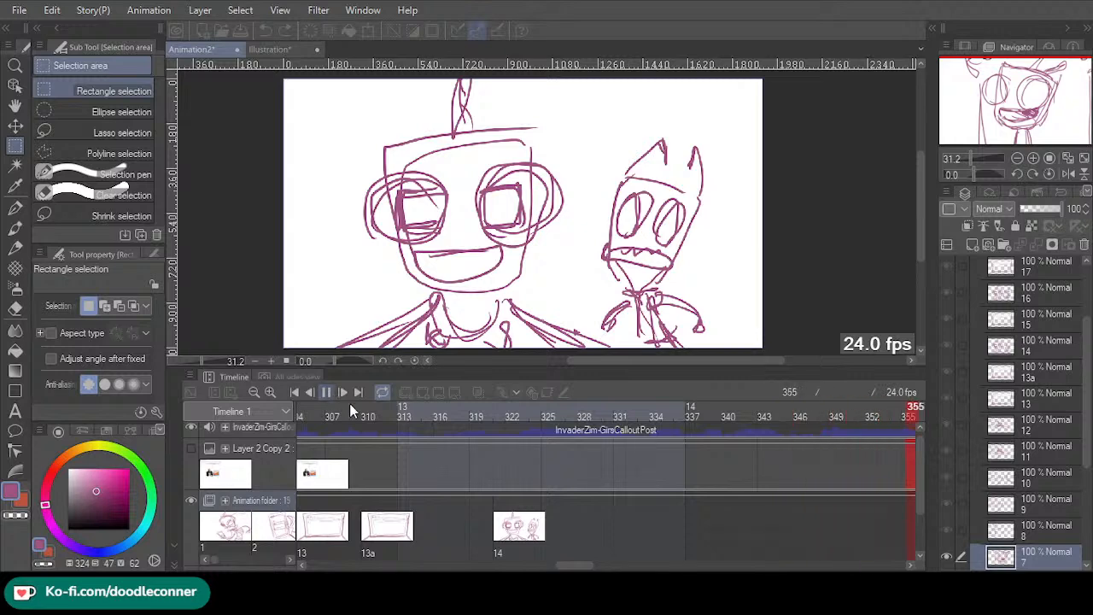
drag(615, 565, 570, 565)
click(479, 413)
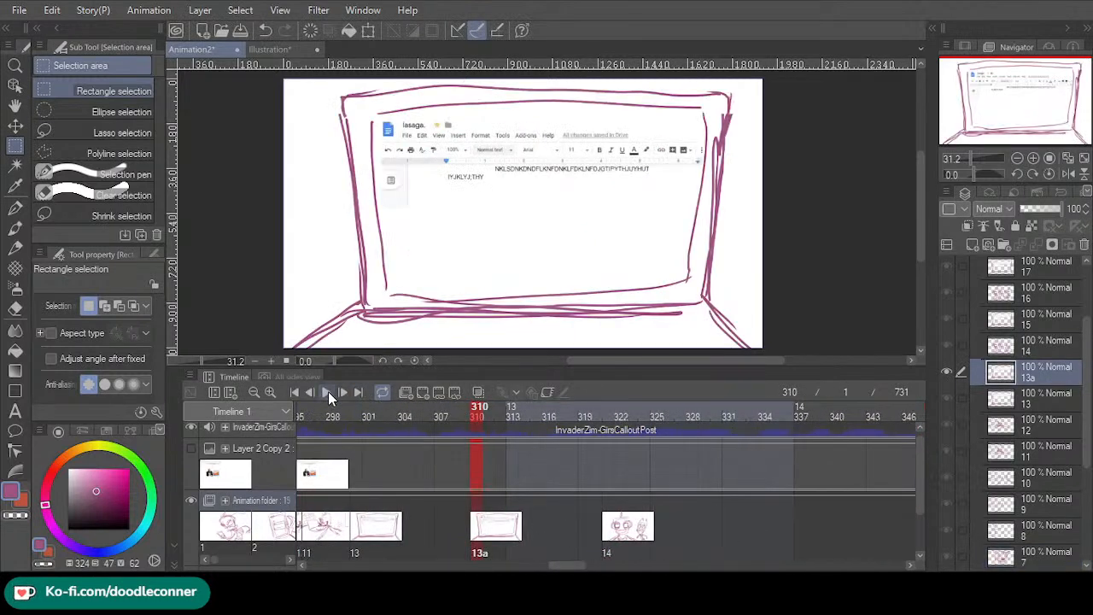
click(328, 392)
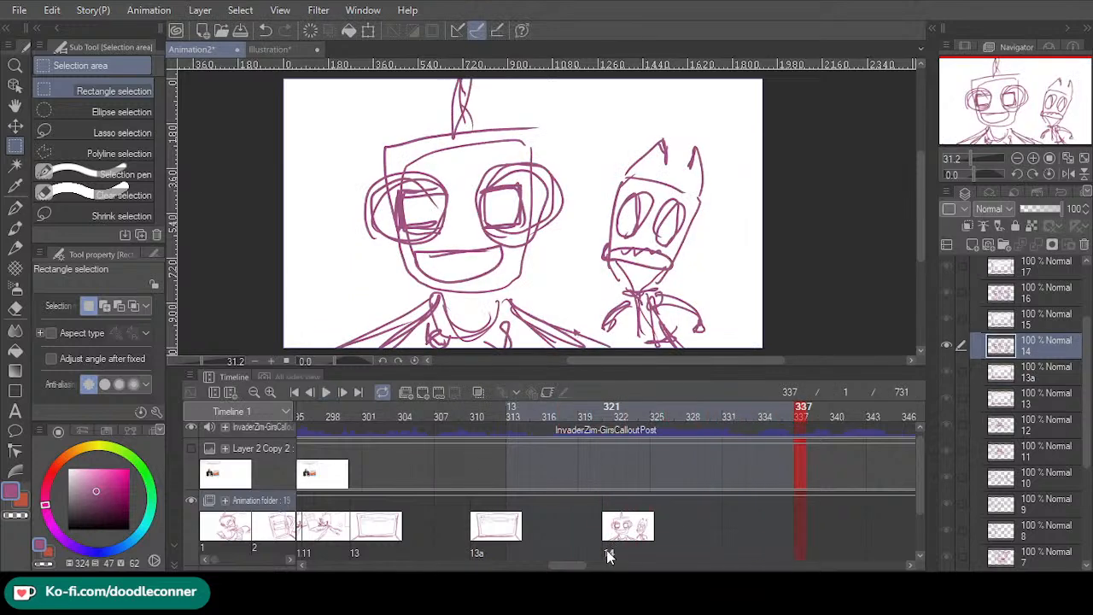
drag(608, 537, 755, 538)
- Delay the laptop cels by moving cel 13a to frame 322 and cel 13 to frame 307
click(476, 551)
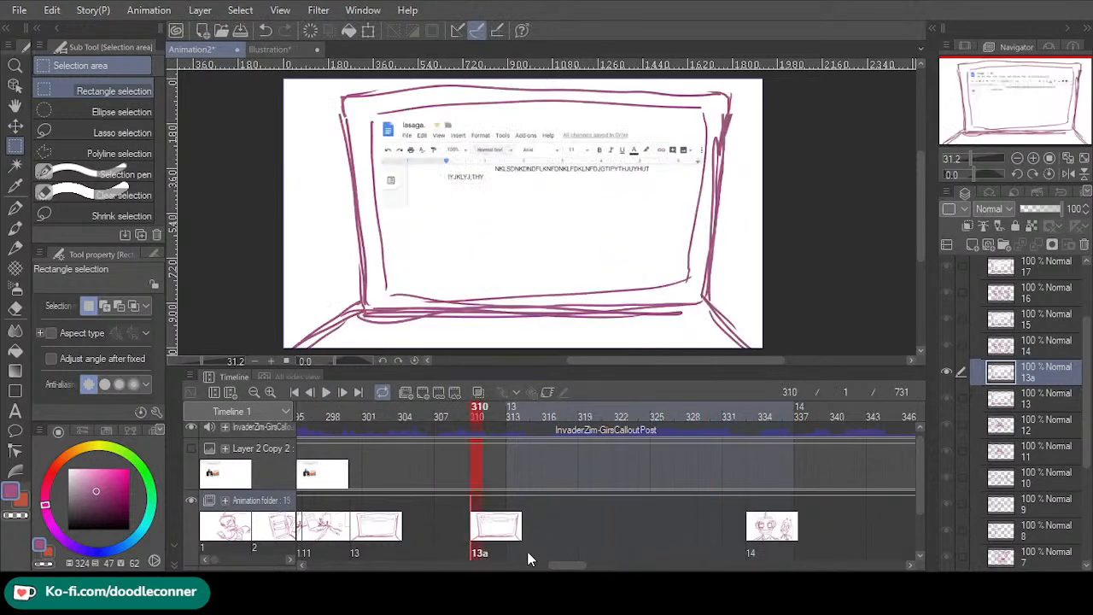
drag(594, 549, 595, 551)
click(359, 551)
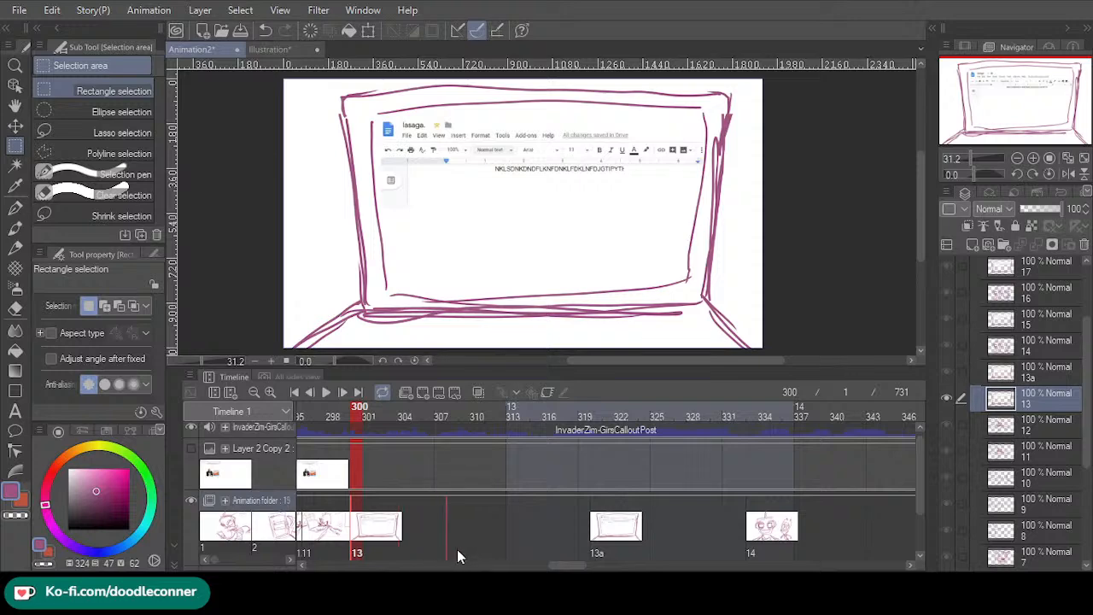
drag(457, 555, 458, 553)
click(618, 551)
drag(618, 551, 641, 551)
click(455, 551)
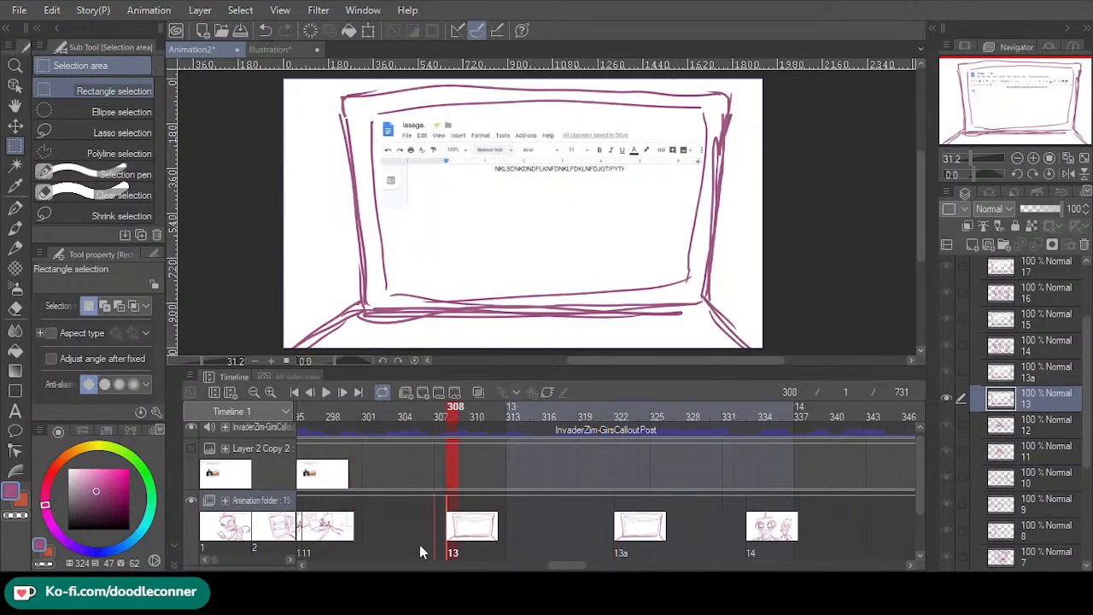
- Insert typing cel 12 at frame 300, move cel 13 to frame 304, and scrub back to frame 256
click(360, 543)
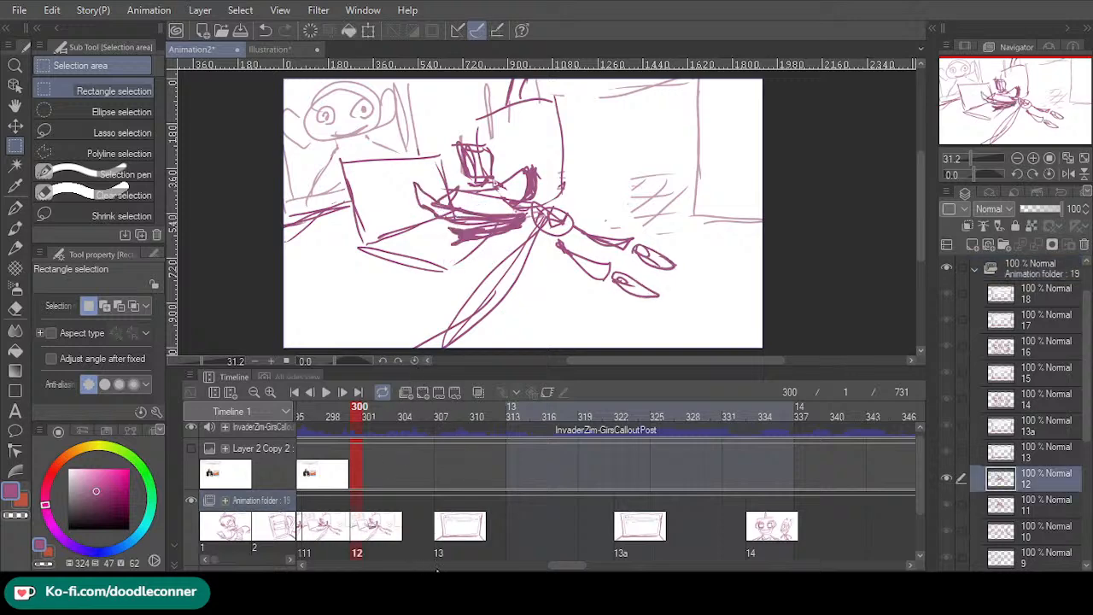
click(440, 551)
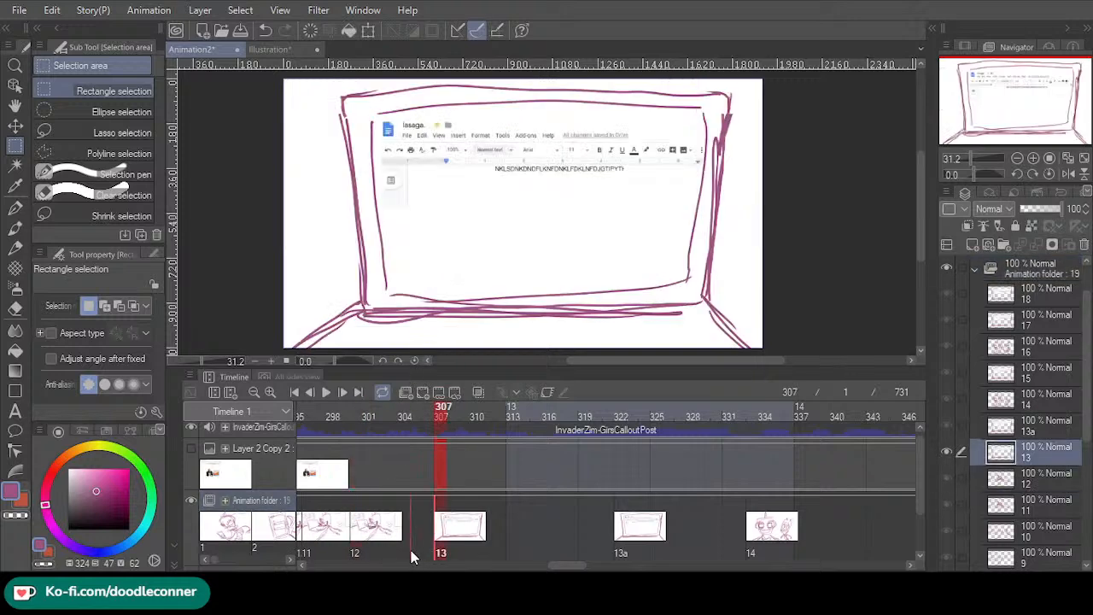
drag(411, 550, 407, 553)
drag(432, 411, 187, 418)
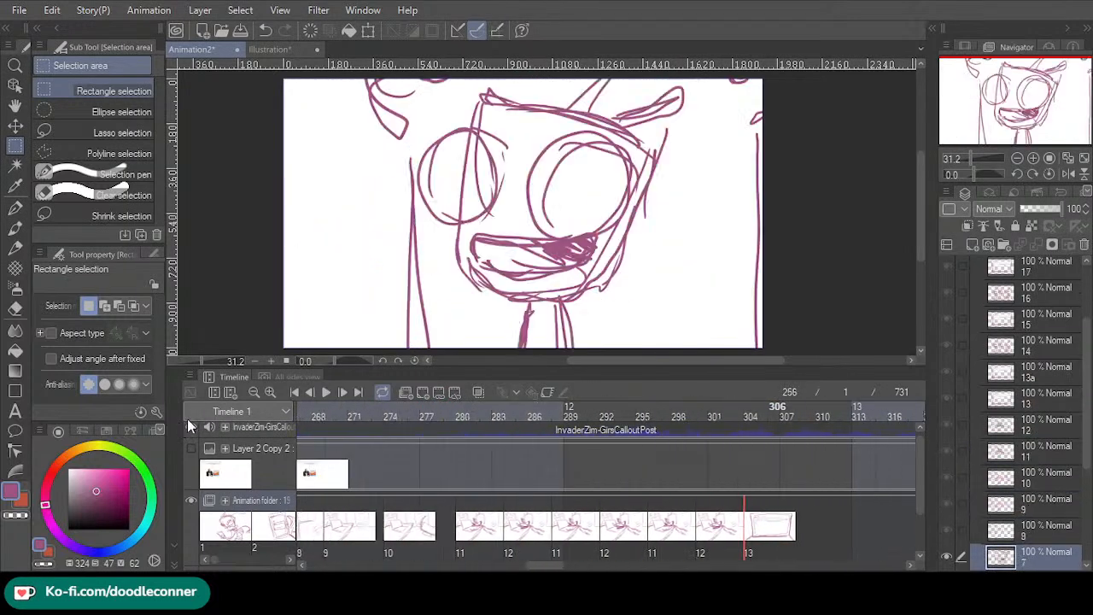
- Play back the animatic from frame 256, replay the closing laptop shot, and go to frame 516
click(332, 394)
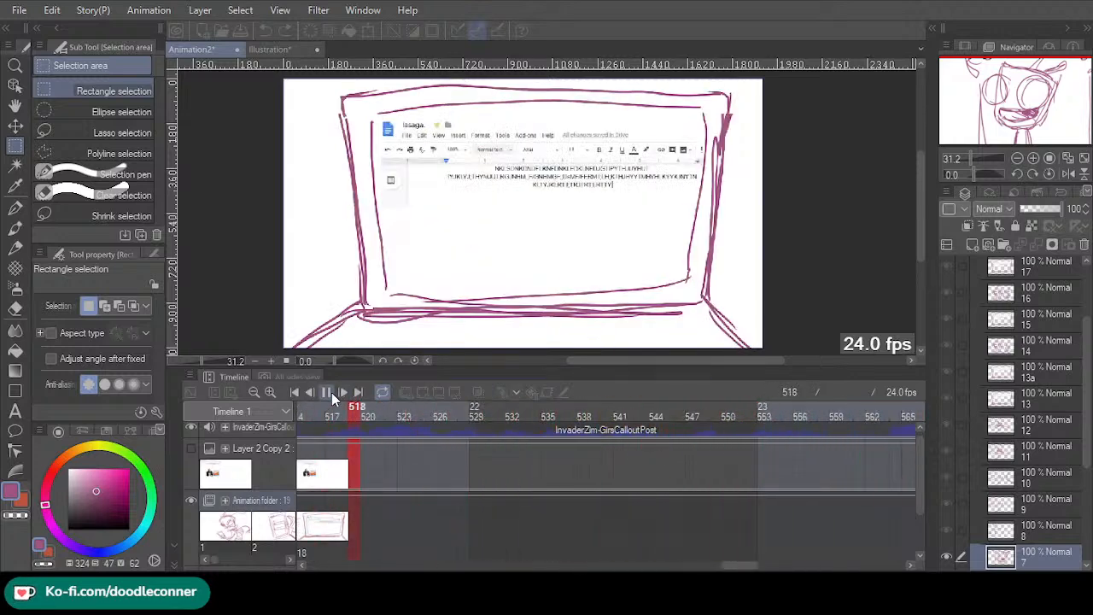
click(326, 392)
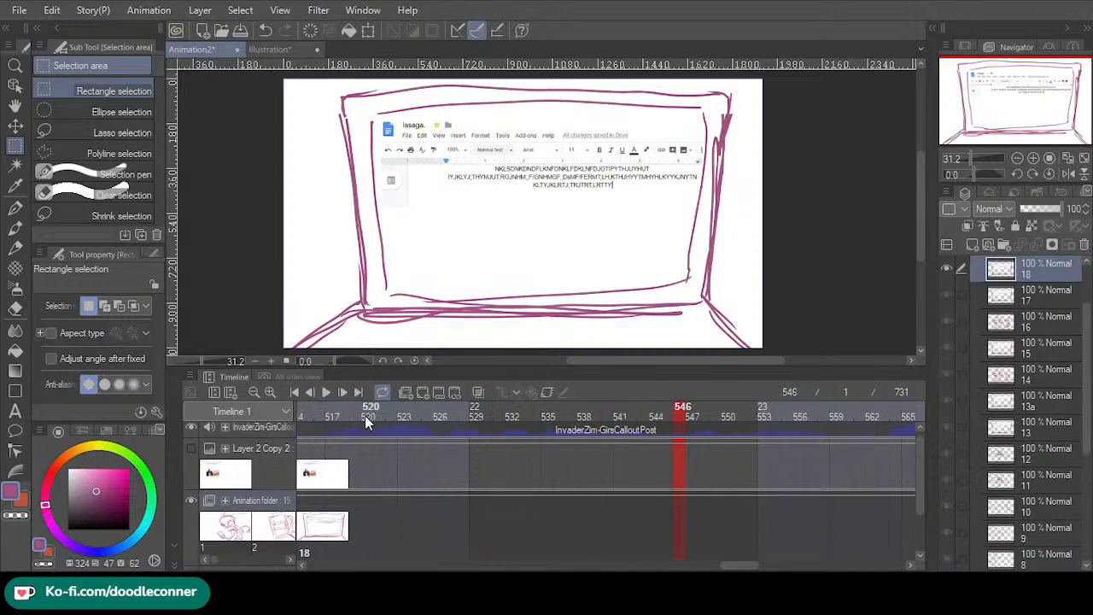
drag(171, 426, 290, 419)
click(325, 392)
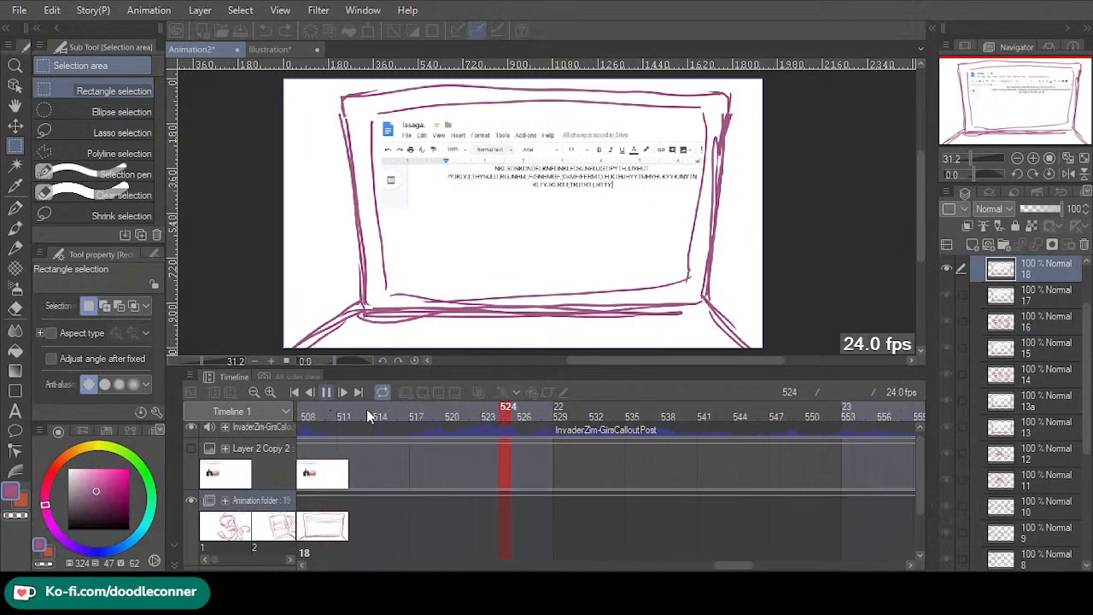
click(408, 416)
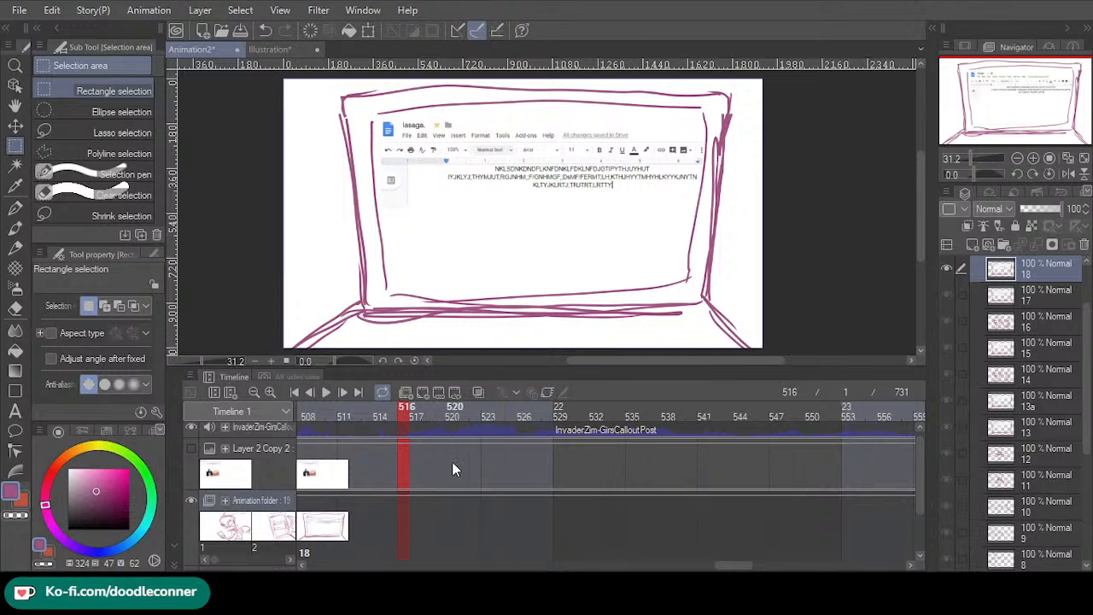
- Insert typing cel 11 at frame 516 and cel 12 at frame 520 in the animation folder
click(412, 503)
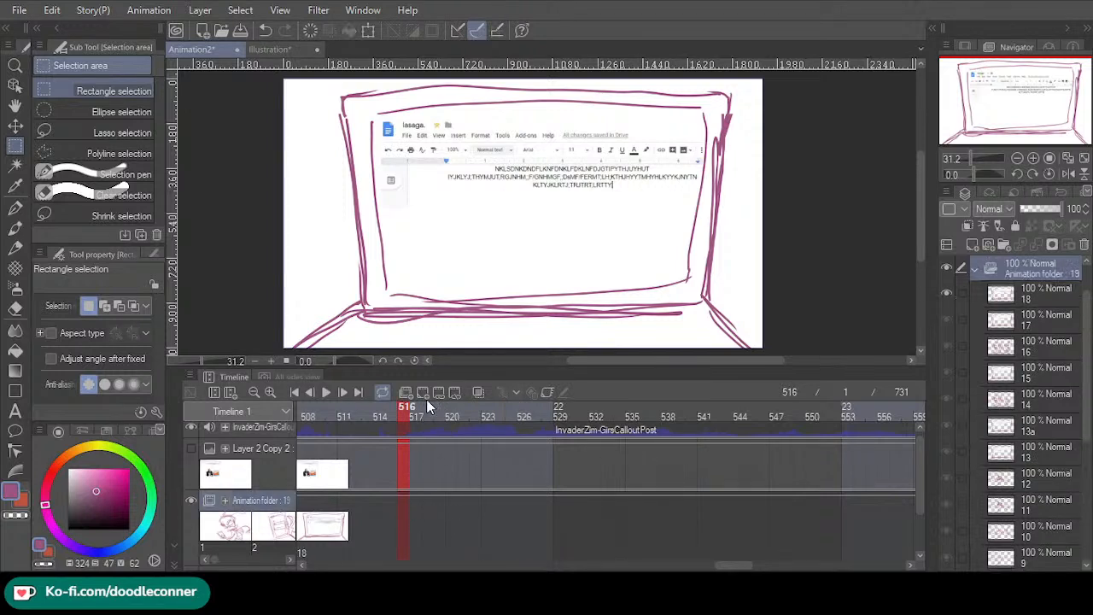
click(434, 338)
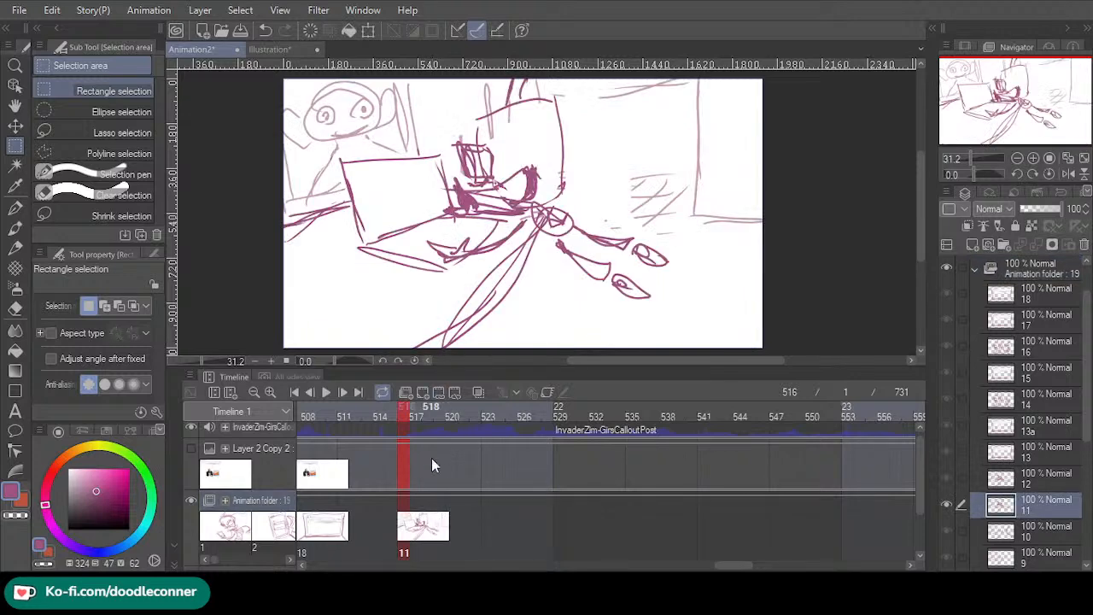
click(457, 543)
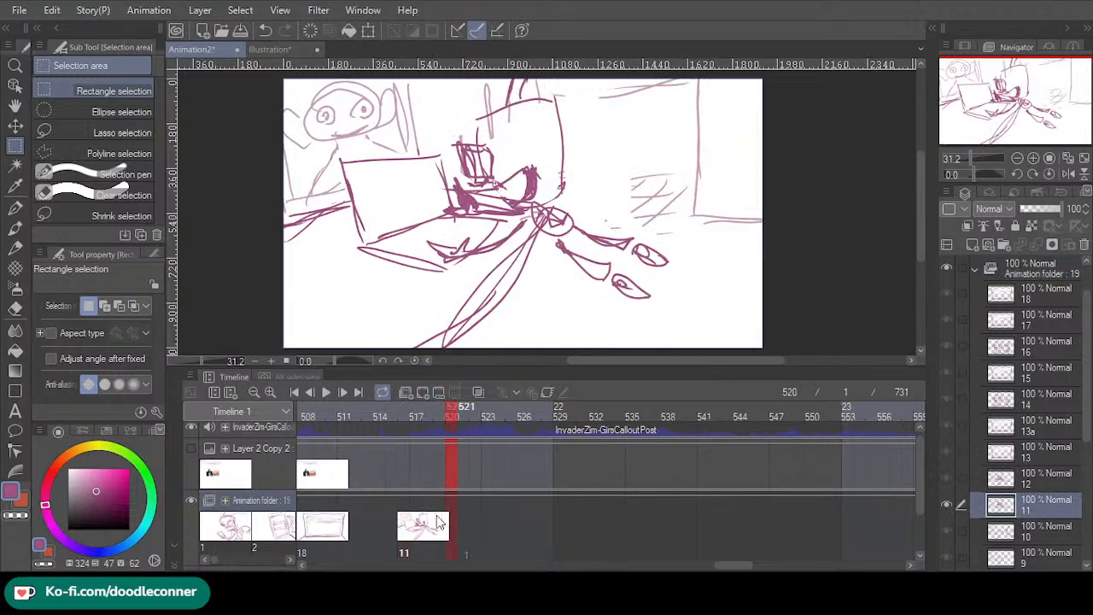
click(479, 374)
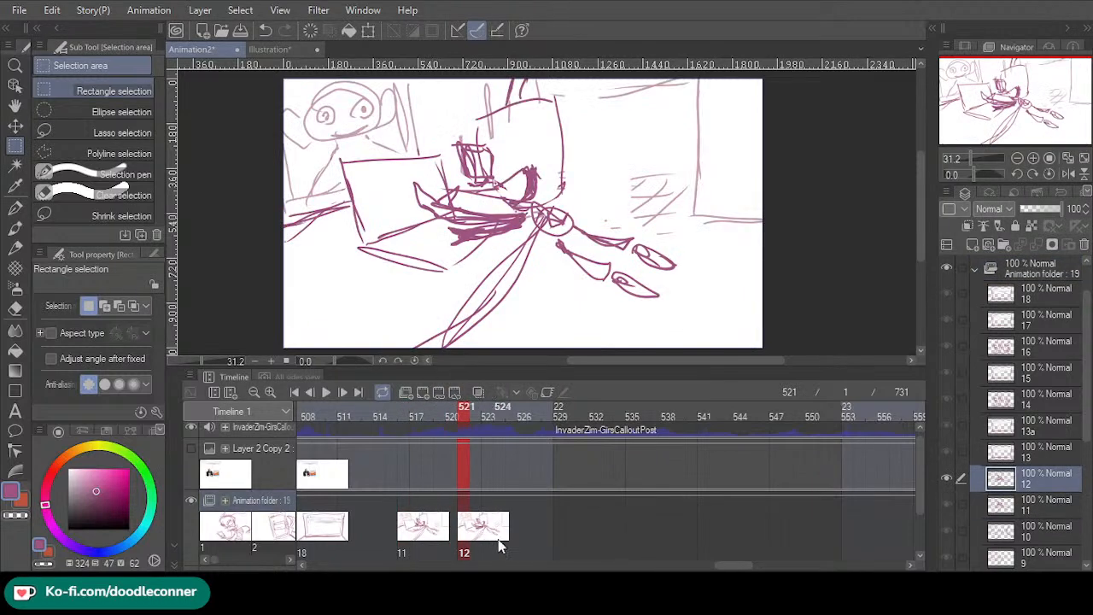
drag(462, 549, 450, 554)
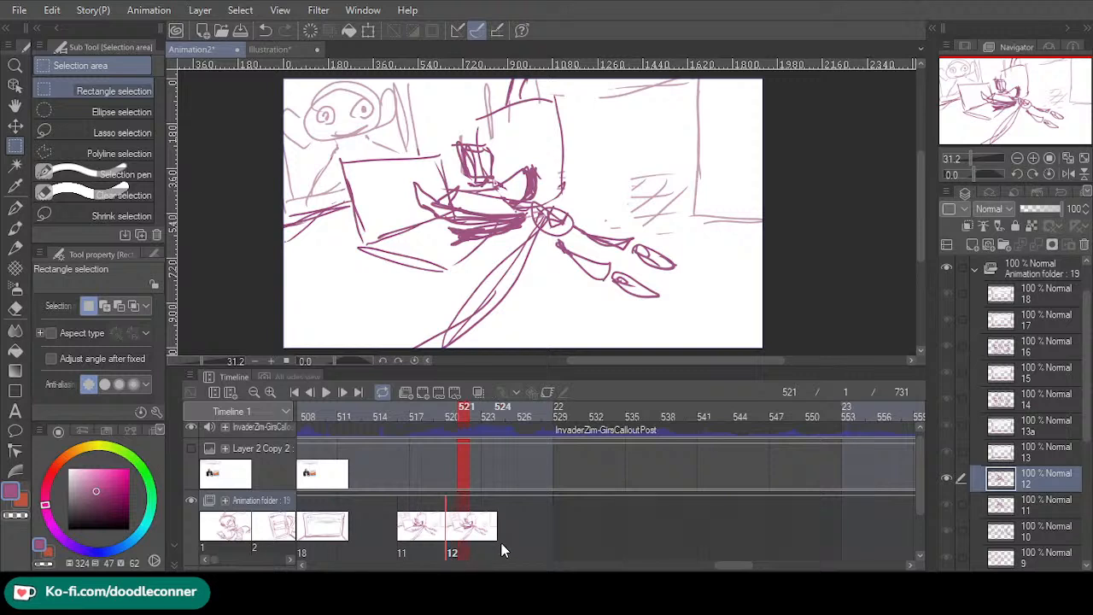
- Continue the typing loop with cel 11 at frame 524, cel 12 at frame 528 and cel 11 at frame 532
click(501, 543)
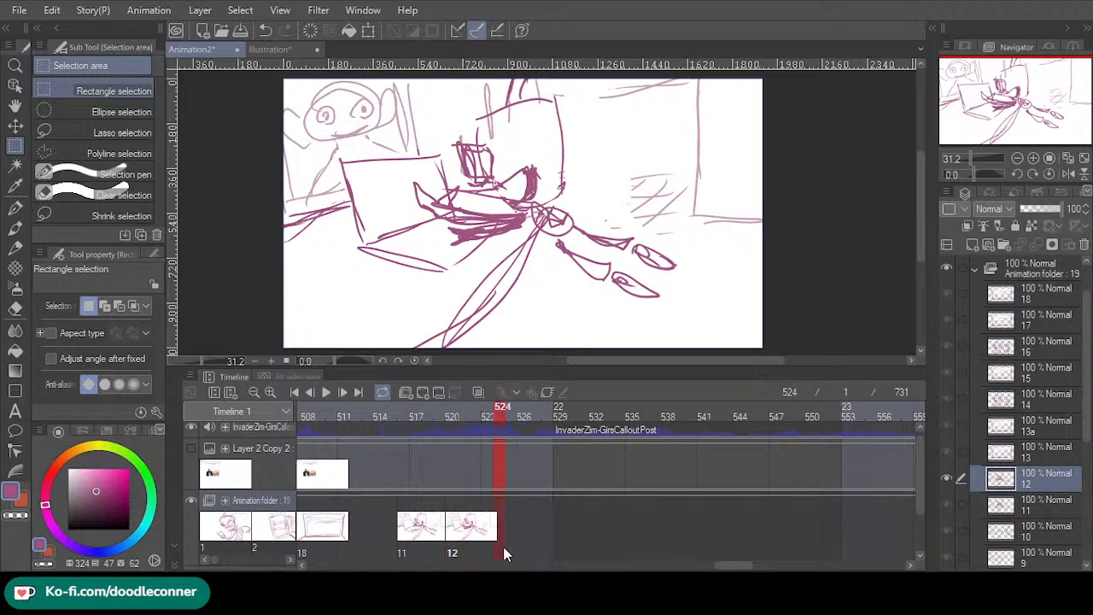
click(520, 351)
click(549, 543)
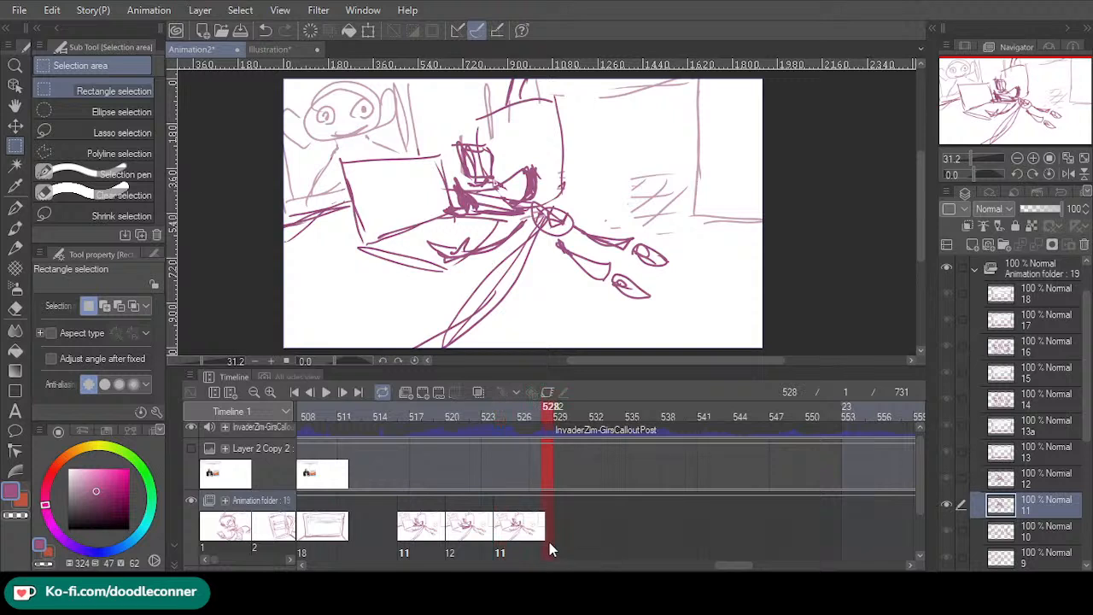
click(597, 551)
click(602, 552)
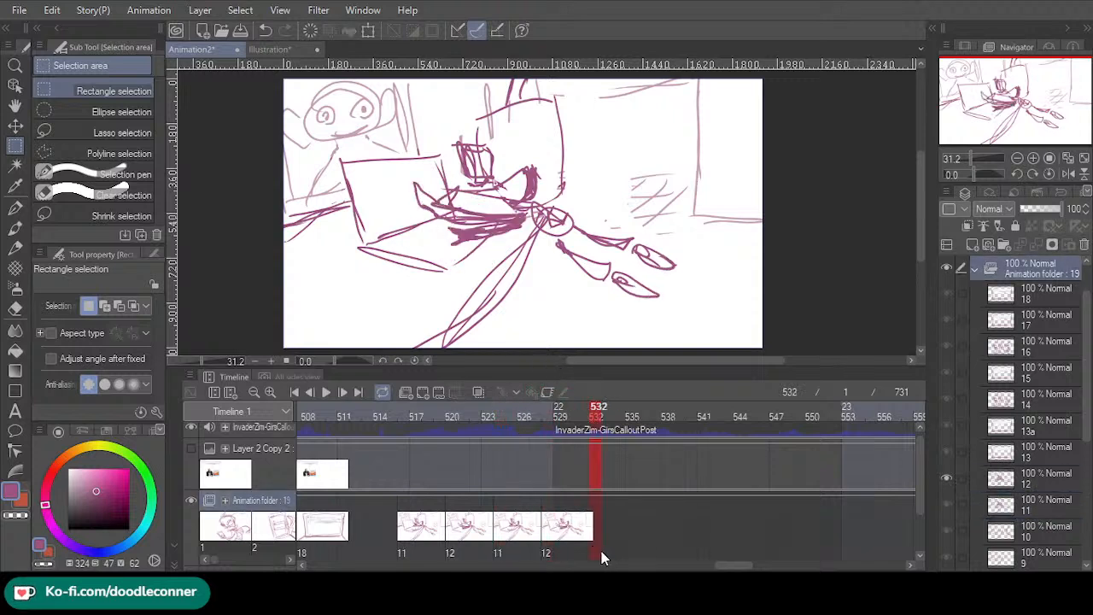
click(610, 346)
- Scrub back and play through the repeated typing cels that begin at frame 516
drag(587, 416, 249, 395)
click(331, 391)
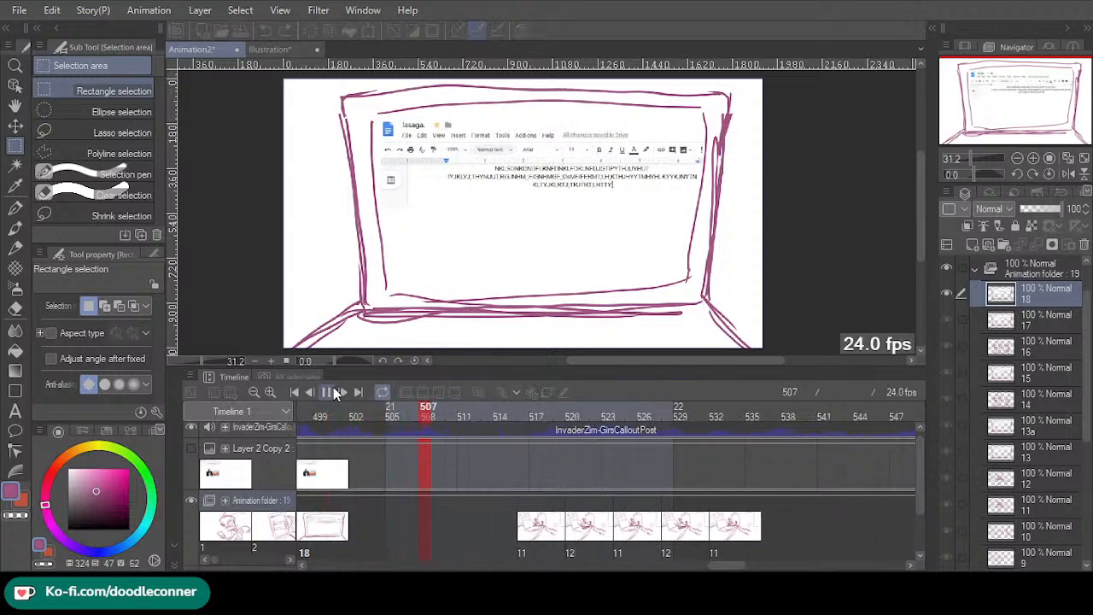
click(331, 393)
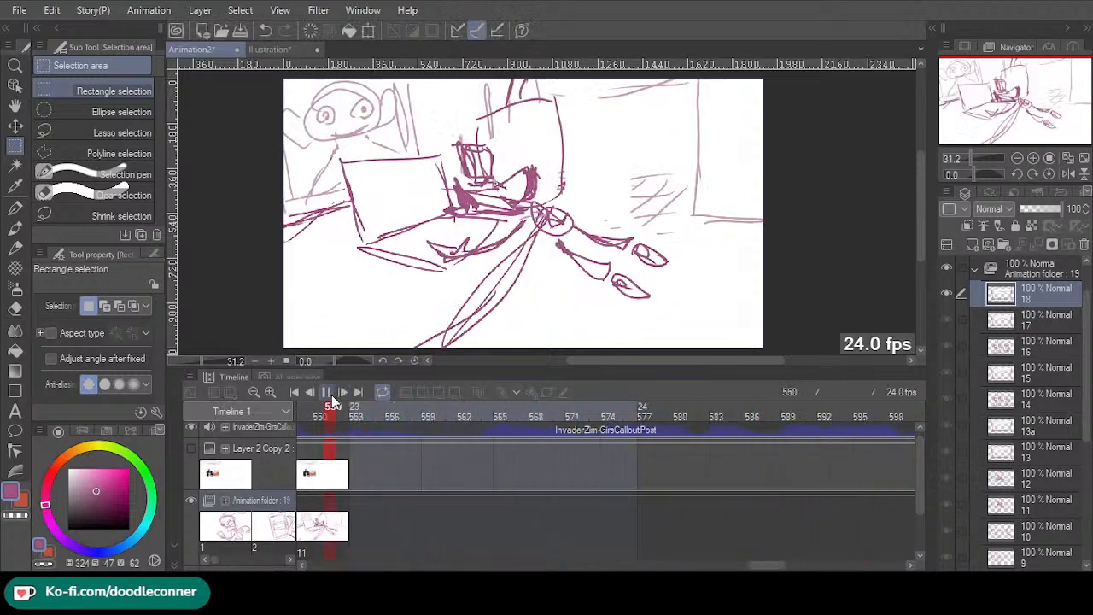
- Add a new blank animation cel at frame 536 and make it active for drawing with the Turnip pen
drag(774, 568, 739, 556)
click(670, 552)
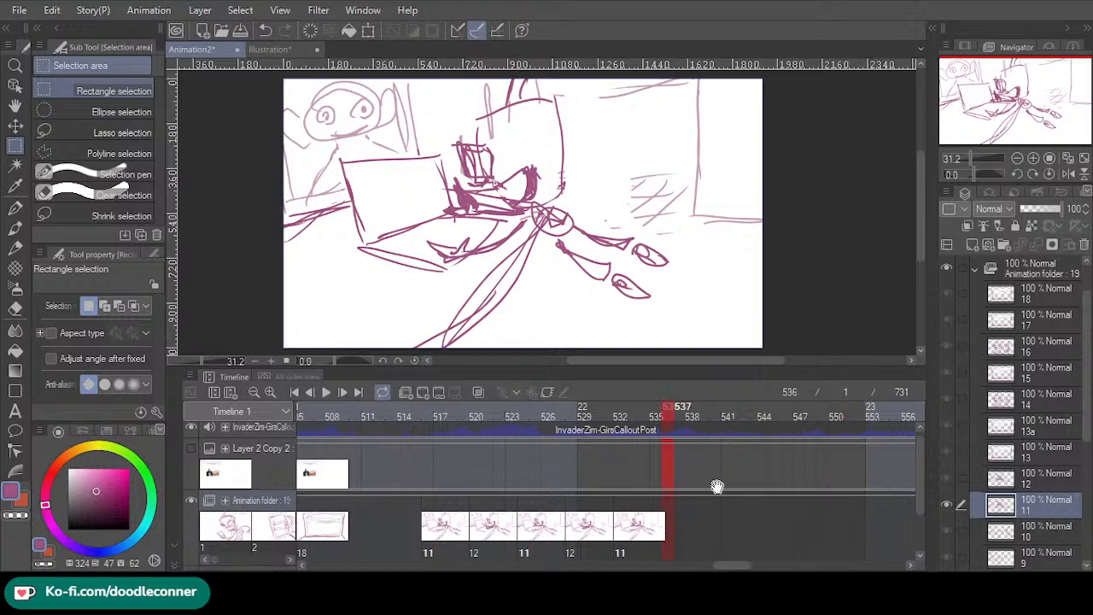
click(420, 393)
click(15, 207)
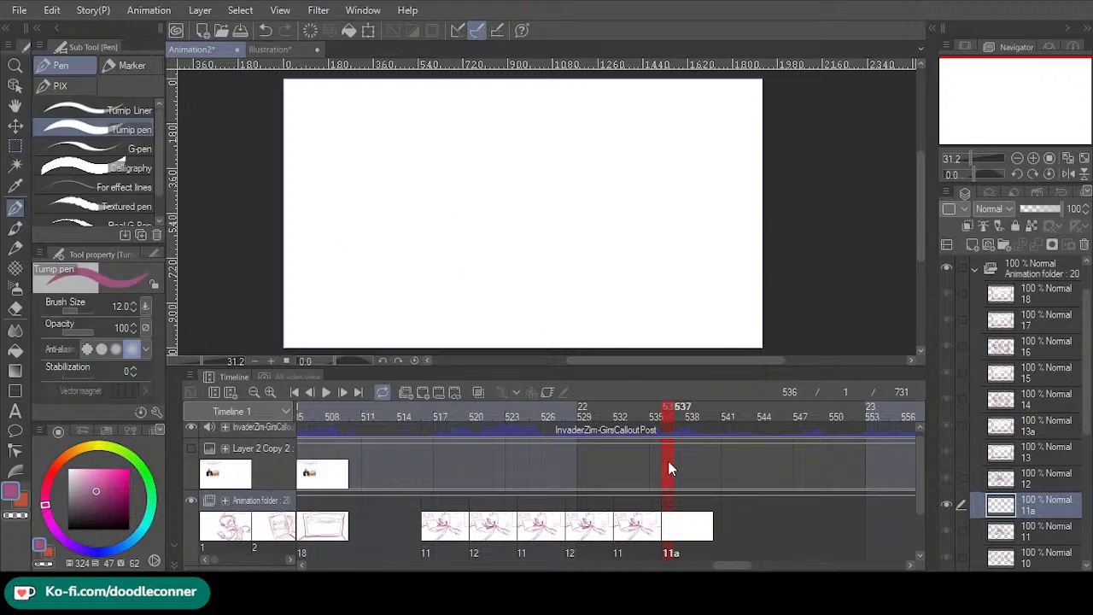
click(672, 544)
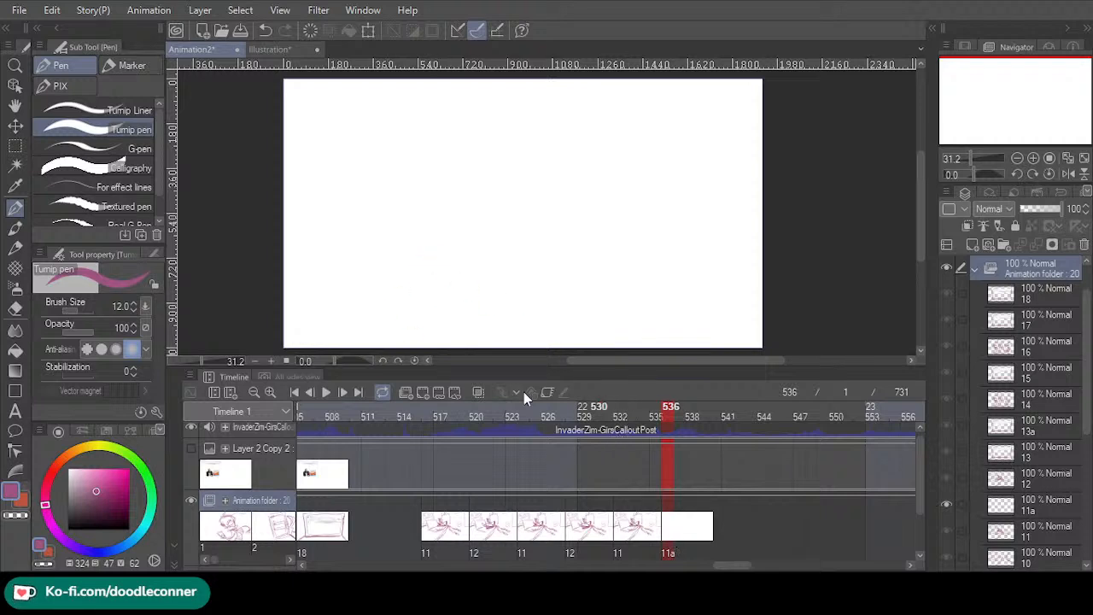
click(669, 546)
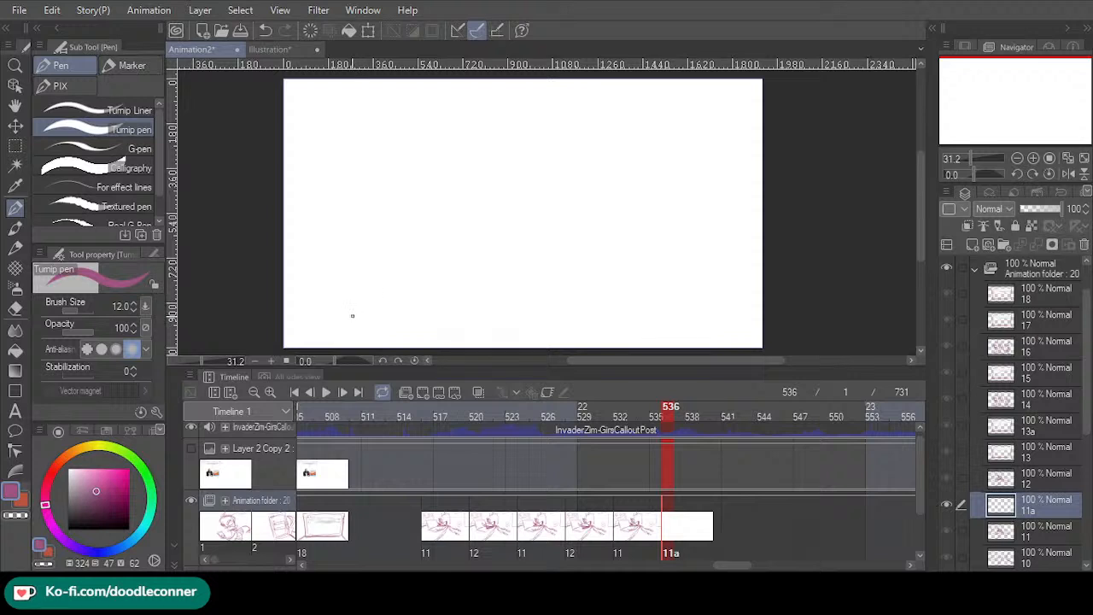
- Sketch two raised mechanical hands with their forearms on cel 11a, one on each side of the canvas
mouse_move(352, 315)
mouse_down()
mouse_move(420, 228)
mouse_move(410, 178)
mouse_move(435, 225)
mouse_move(454, 221)
mouse_move(426, 241)
mouse_move(392, 348)
mouse_up()
drag(412, 291, 395, 345)
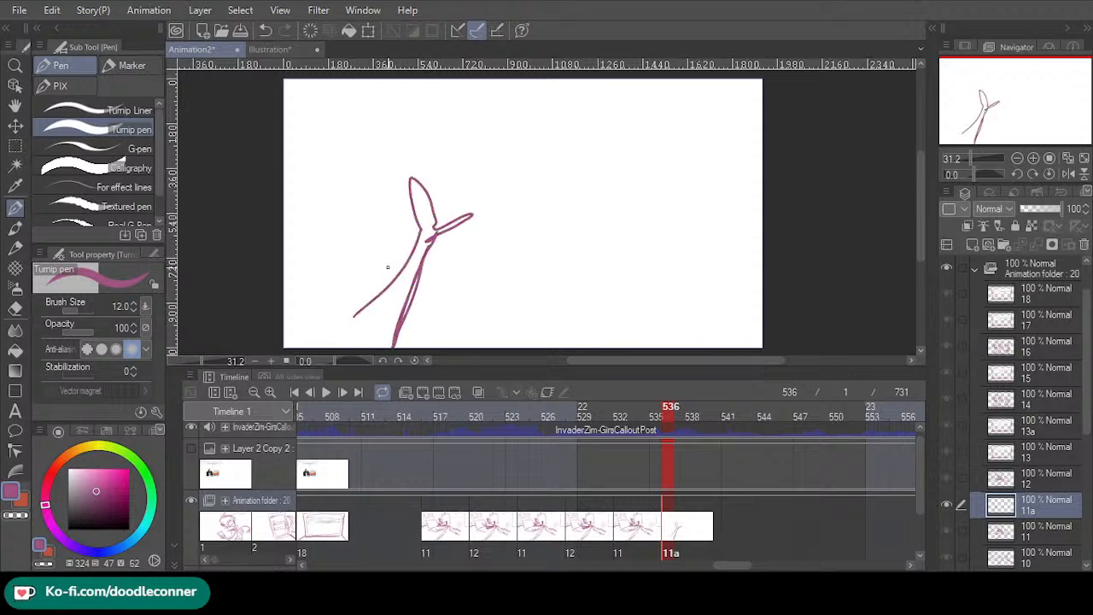
drag(336, 328, 374, 298)
mouse_move(629, 185)
mouse_down()
mouse_move(673, 196)
mouse_move(738, 134)
mouse_move(703, 209)
mouse_move(684, 218)
mouse_move(707, 332)
mouse_move(649, 275)
mouse_move(645, 349)
mouse_move(659, 246)
mouse_up()
drag(658, 230, 669, 298)
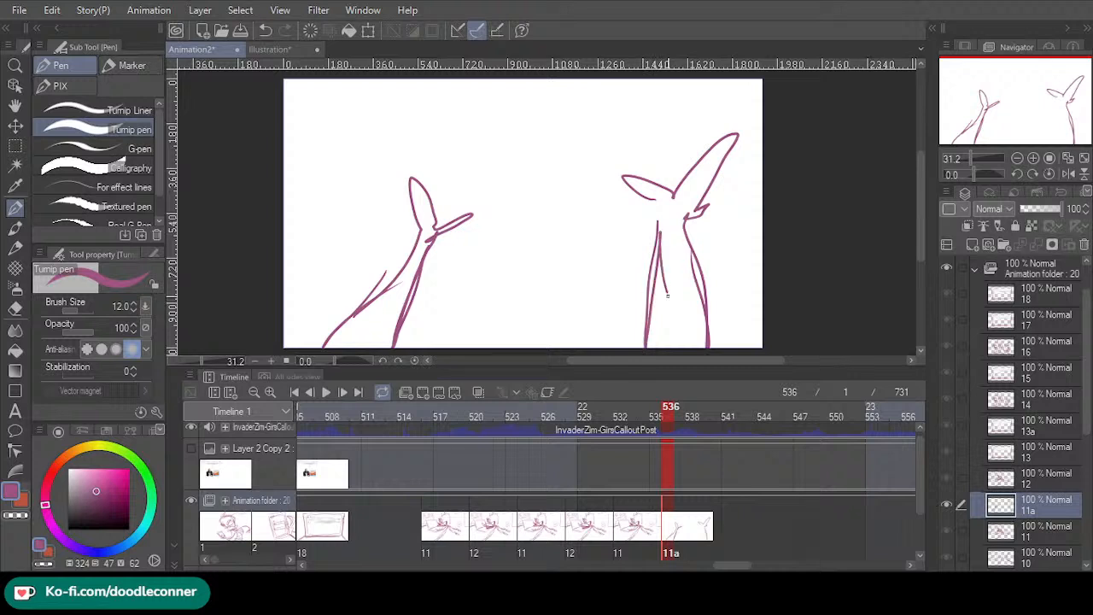
drag(688, 250, 691, 318)
- Sketch a trackpad between the forearms and the laptop body around them, with a double-lobed blob near its upper left corner
mouse_move(453, 285)
mouse_down()
mouse_move(614, 257)
mouse_move(569, 292)
mouse_move(459, 298)
mouse_up()
drag(411, 328, 632, 306)
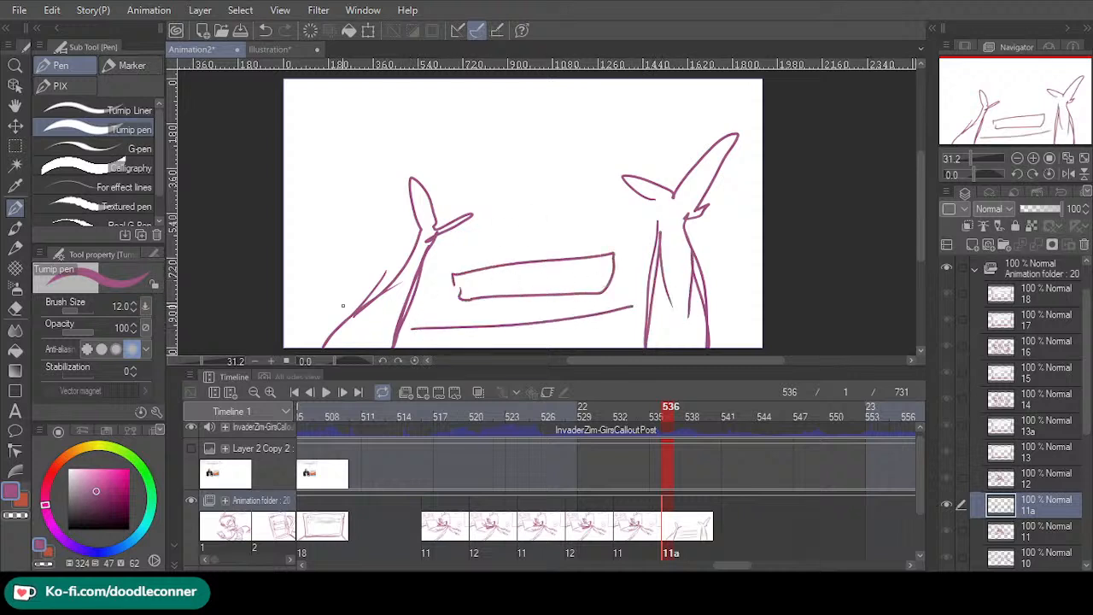
drag(336, 303, 323, 121)
mouse_move(333, 117)
mouse_down()
mouse_move(663, 93)
mouse_move(359, 124)
mouse_up()
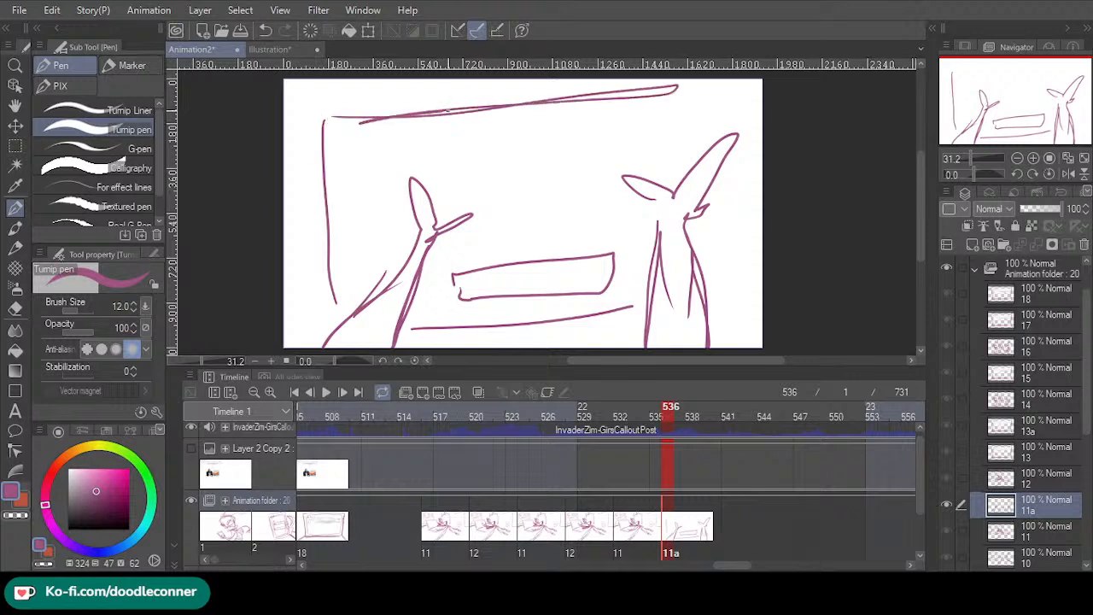
mouse_move(509, 108)
mouse_down()
mouse_move(721, 87)
mouse_move(745, 205)
mouse_move(731, 300)
mouse_move(748, 305)
mouse_up()
mouse_move(335, 321)
mouse_down()
mouse_move(321, 128)
mouse_move(415, 109)
mouse_up()
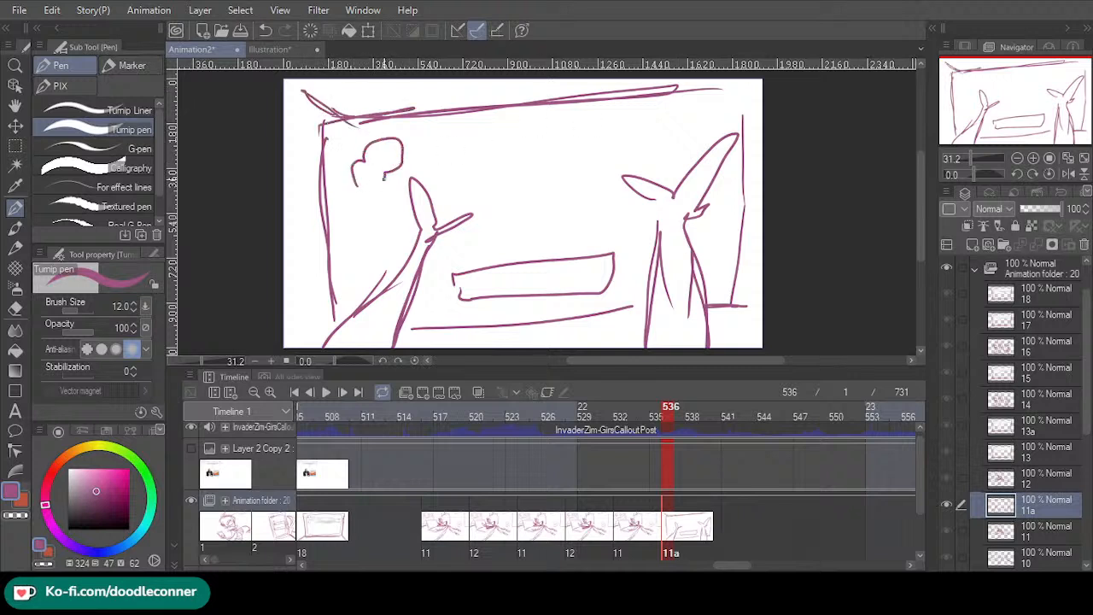
mouse_move(383, 177)
mouse_down()
mouse_move(354, 184)
mouse_move(376, 145)
mouse_move(395, 156)
mouse_up()
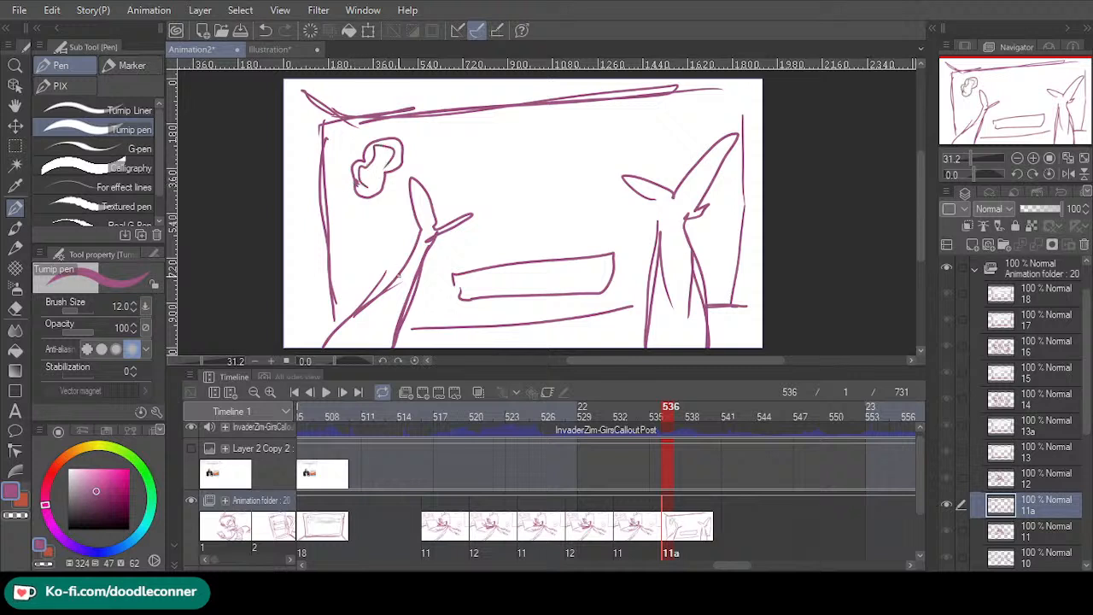
- Outline the keyboard behind the hands and divide it into keys with horizontal and vertical grid lines
drag(379, 258, 380, 198)
drag(413, 157, 673, 143)
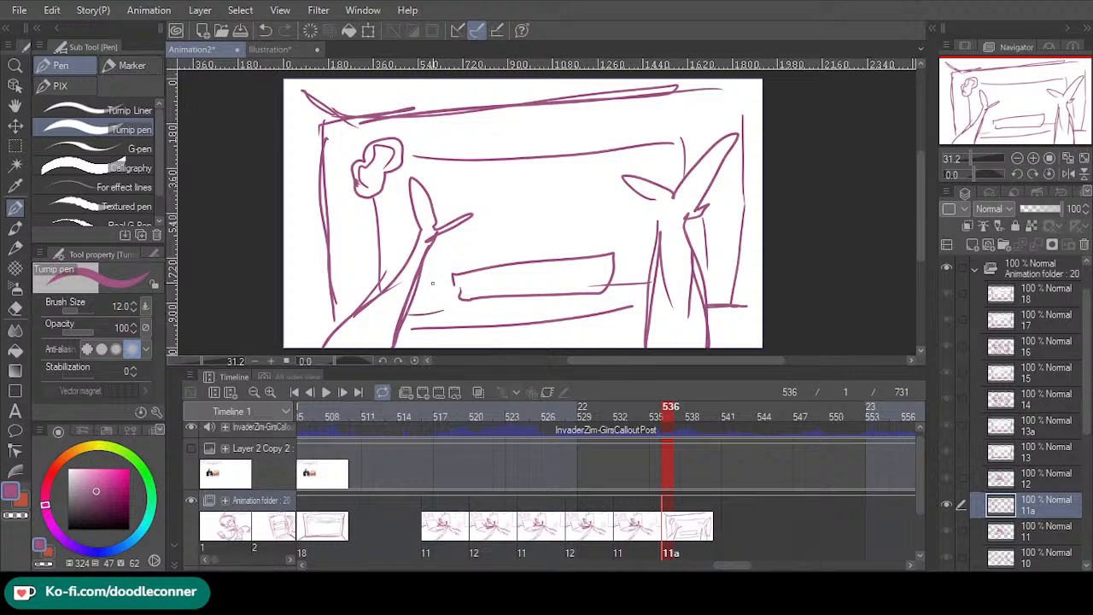
drag(451, 252, 657, 228)
drag(477, 214, 657, 199)
drag(540, 258, 530, 157)
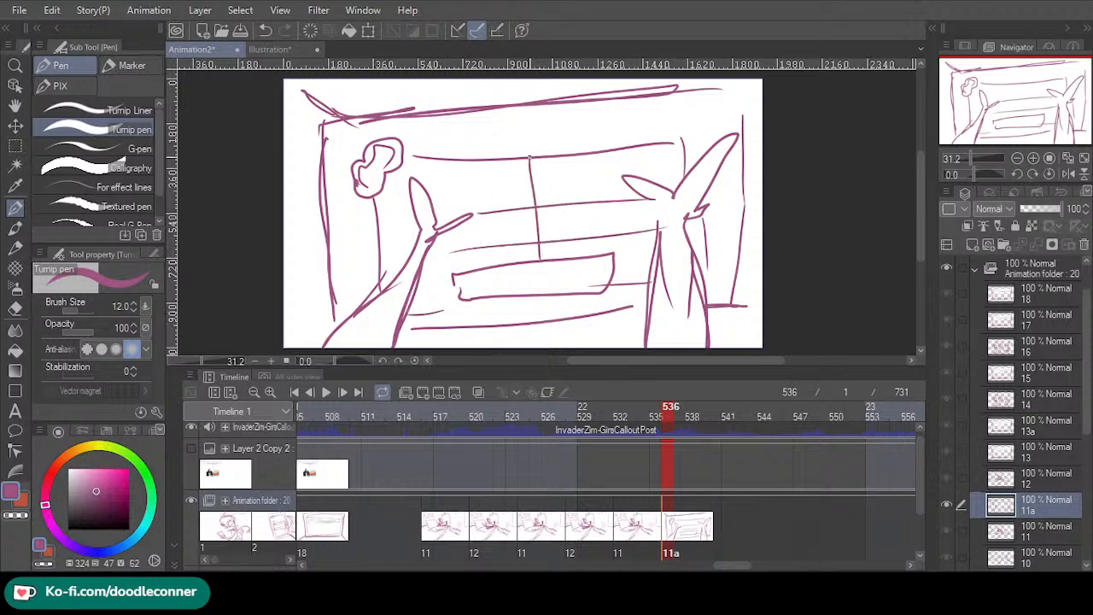
drag(591, 258, 579, 148)
drag(632, 275, 618, 168)
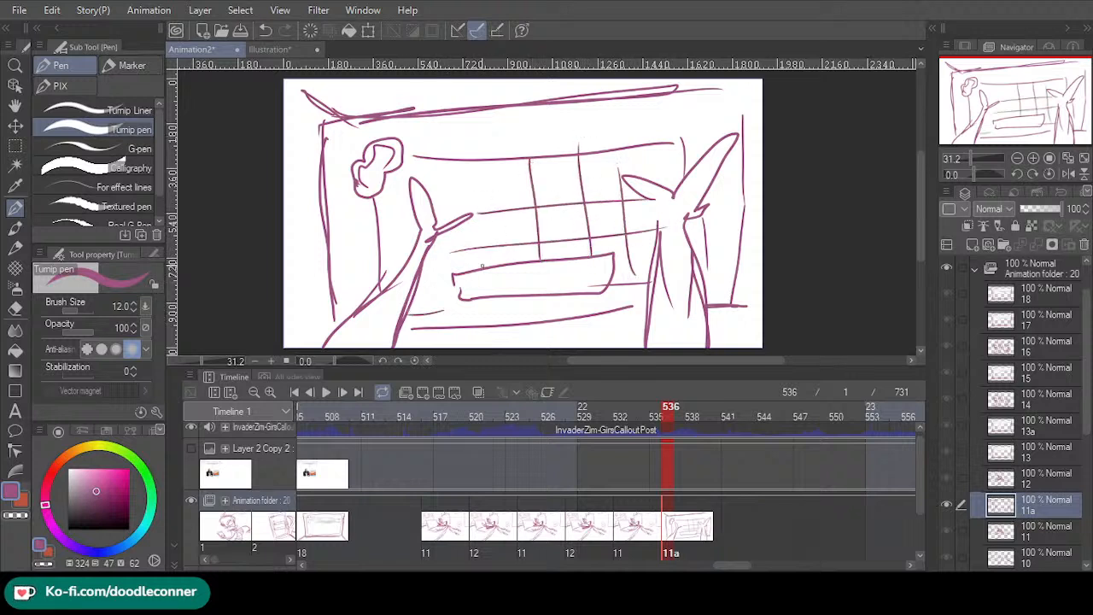
drag(482, 267, 476, 162)
drag(449, 209, 437, 164)
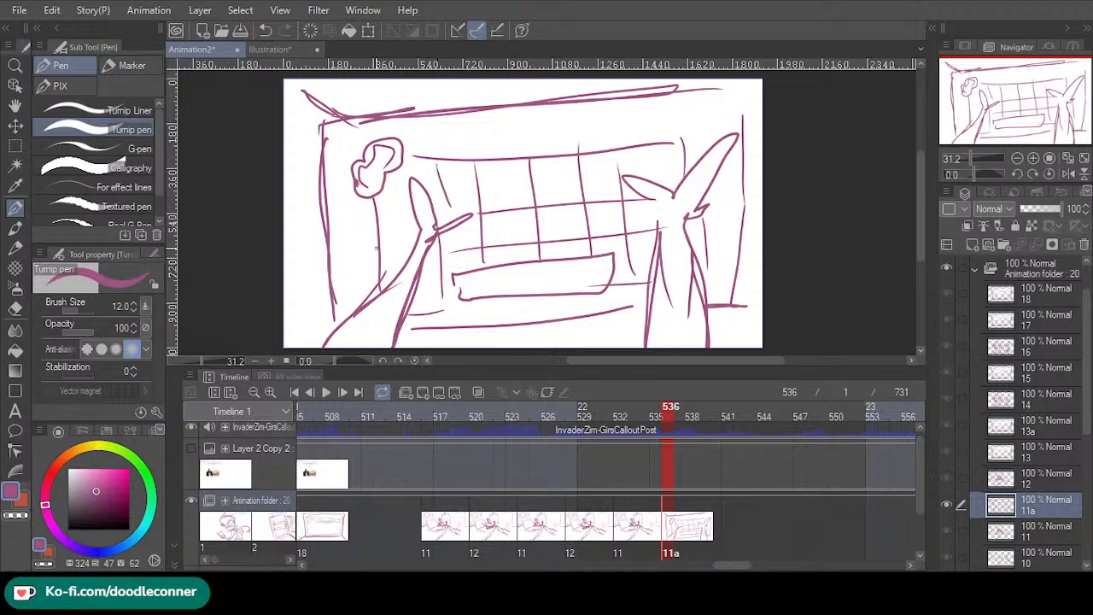
drag(379, 254, 408, 248)
- Add small details at the laptop's upper corners, and try a tilted rectangular shape above the keyboard before undoing it
mouse_move(674, 113)
mouse_down()
mouse_move(718, 113)
mouse_move(683, 120)
mouse_up()
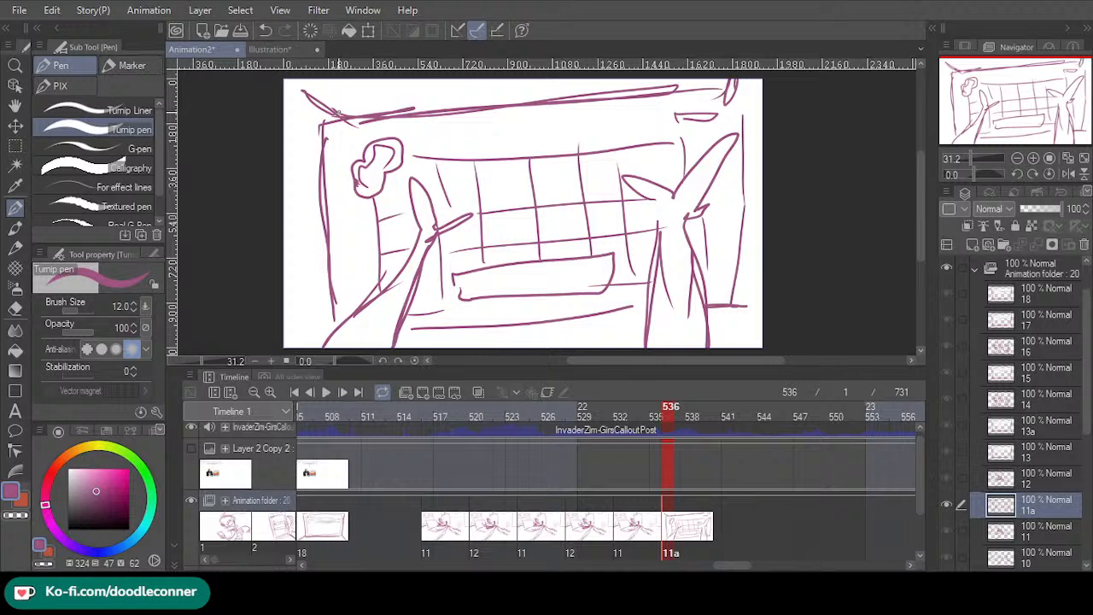
mouse_move(289, 84)
mouse_down()
mouse_move(322, 122)
mouse_move(316, 115)
mouse_up()
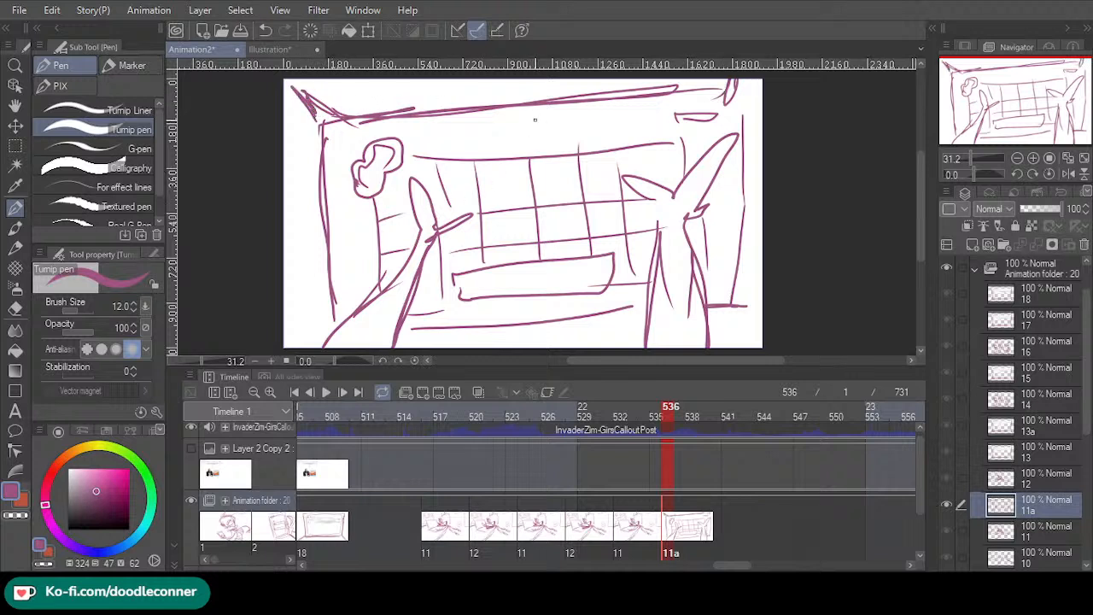
mouse_move(533, 125)
mouse_down()
mouse_move(561, 157)
mouse_move(532, 125)
mouse_move(562, 116)
mouse_move(598, 147)
mouse_move(559, 147)
mouse_up()
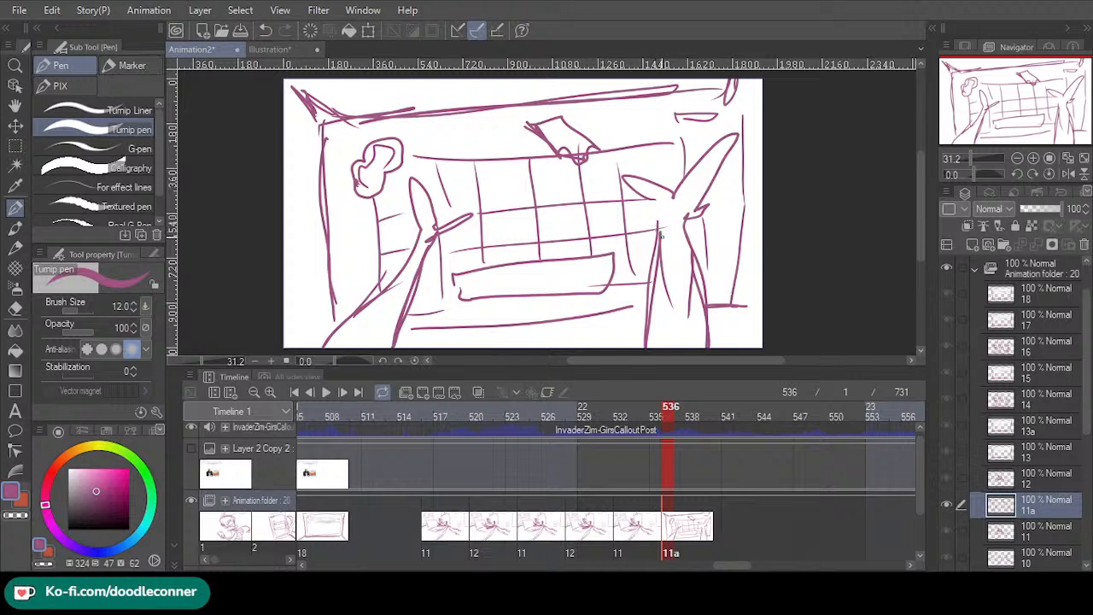
key(ctrl+z)
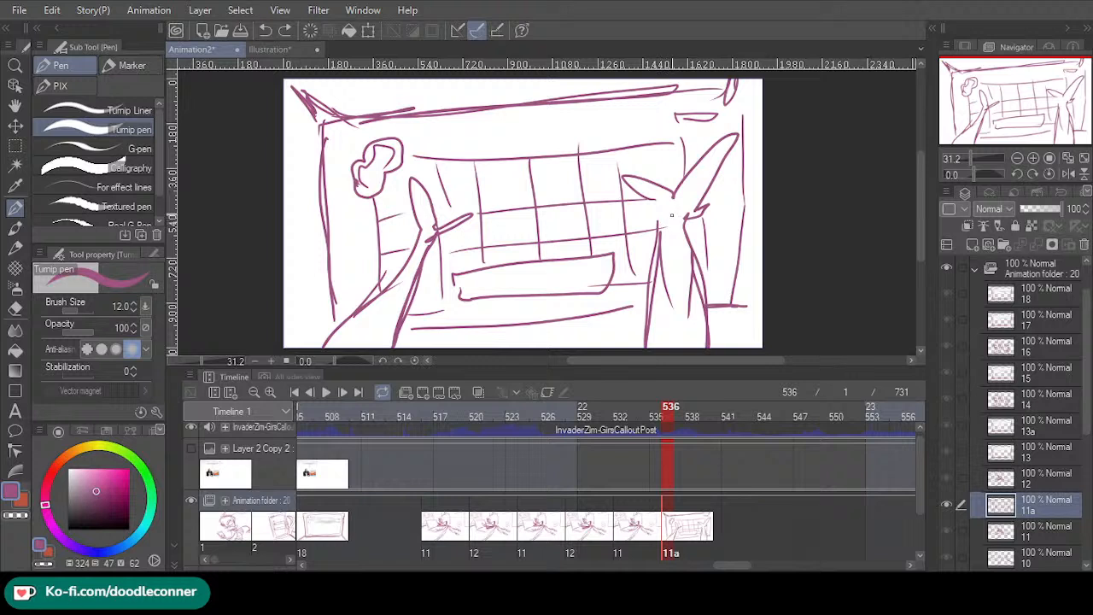
- Draw round wrist joints on both hands and reinforce the outlines of the right forearm
mouse_move(663, 220)
mouse_down()
mouse_move(675, 205)
mouse_move(664, 220)
mouse_move(684, 212)
mouse_up()
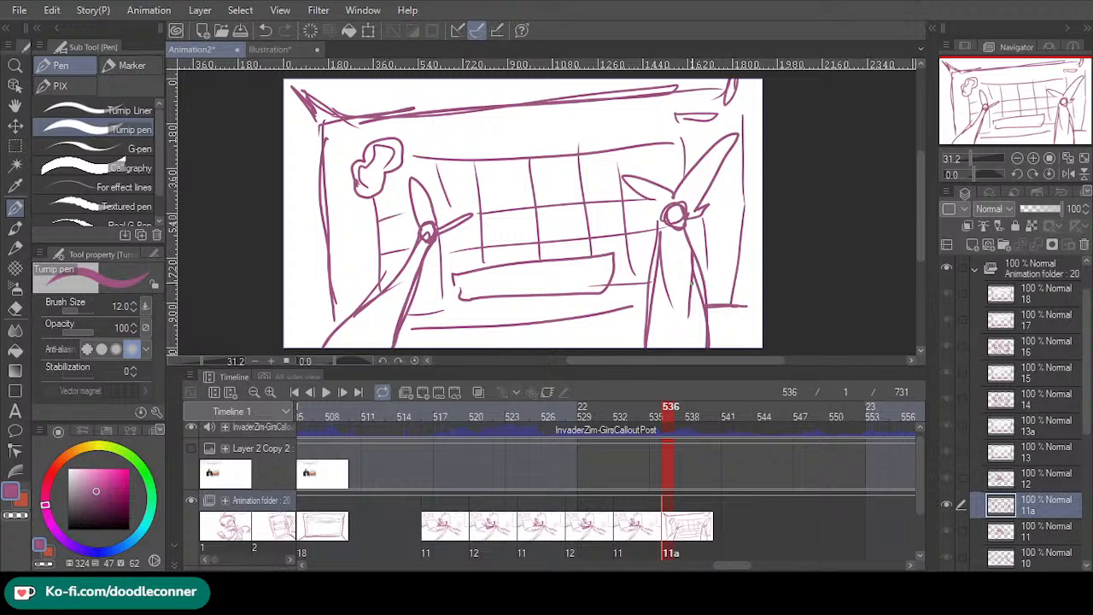
drag(659, 226, 641, 343)
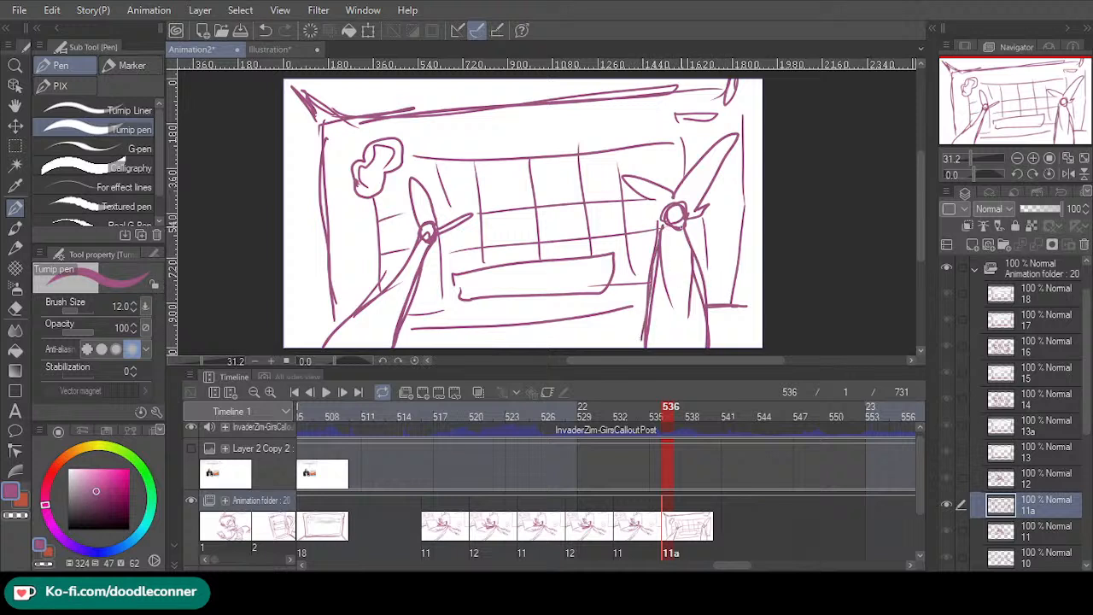
drag(683, 231, 708, 349)
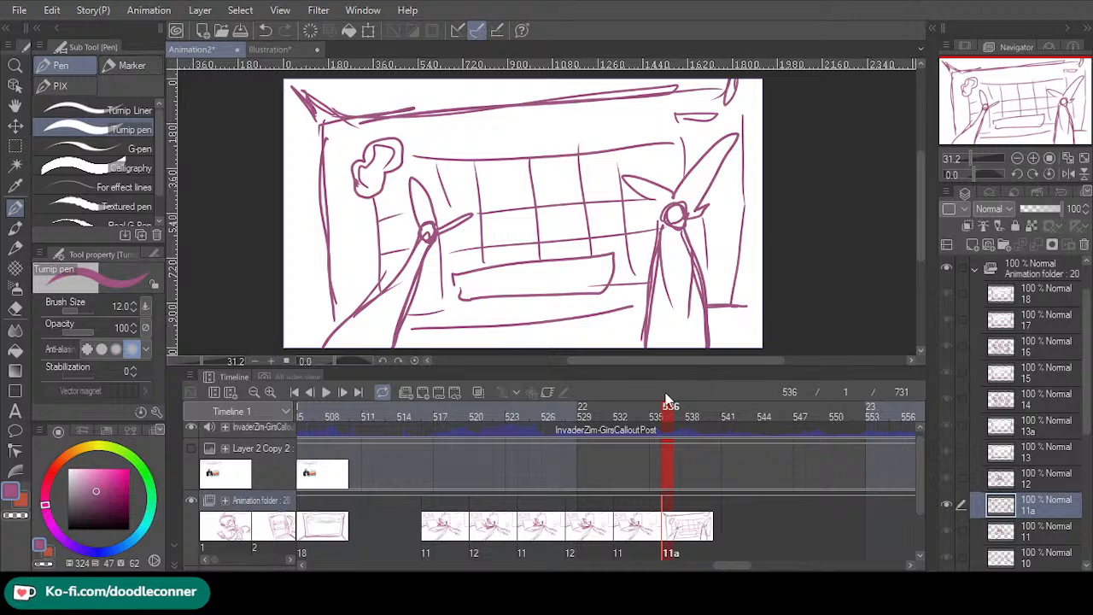
- Duplicate the keyboard cel 11a as 11b and assign the copy to frame 540 in the timeline
click(646, 414)
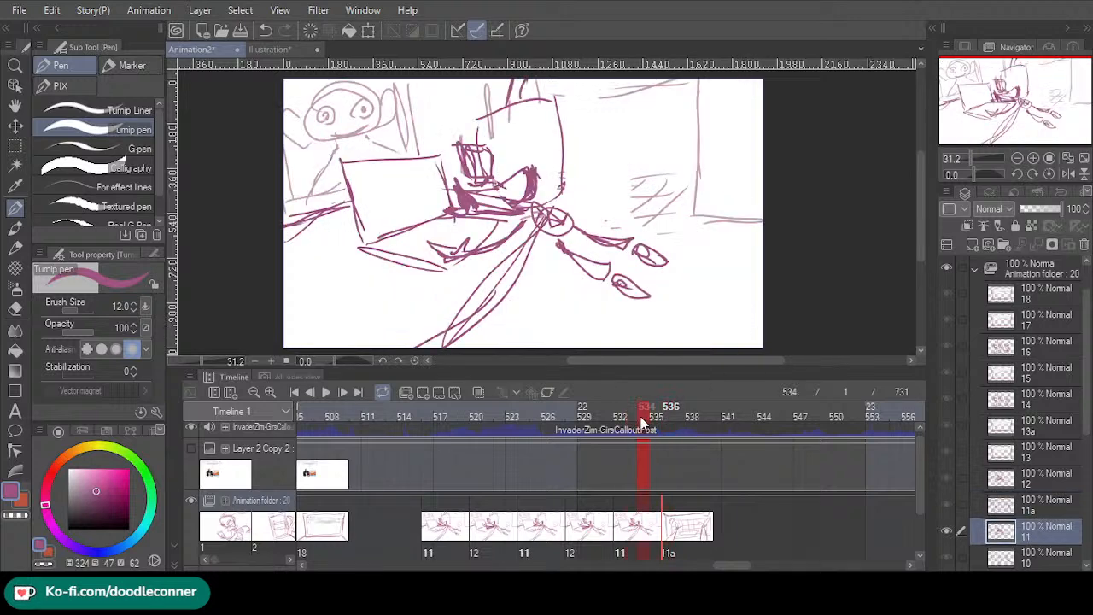
click(671, 414)
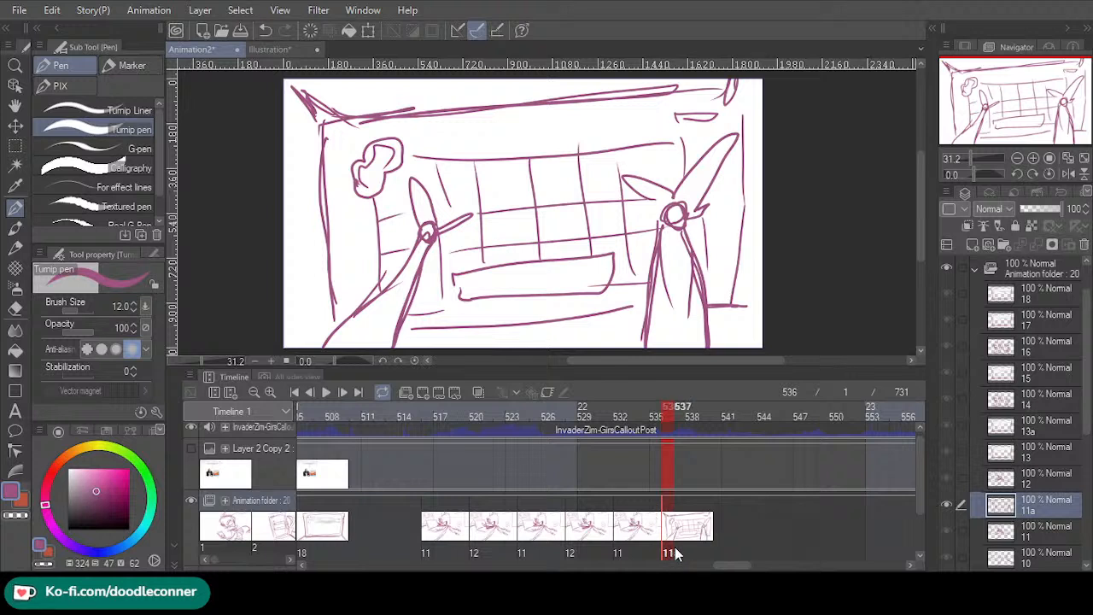
key(ctrl+shift+alt+n)
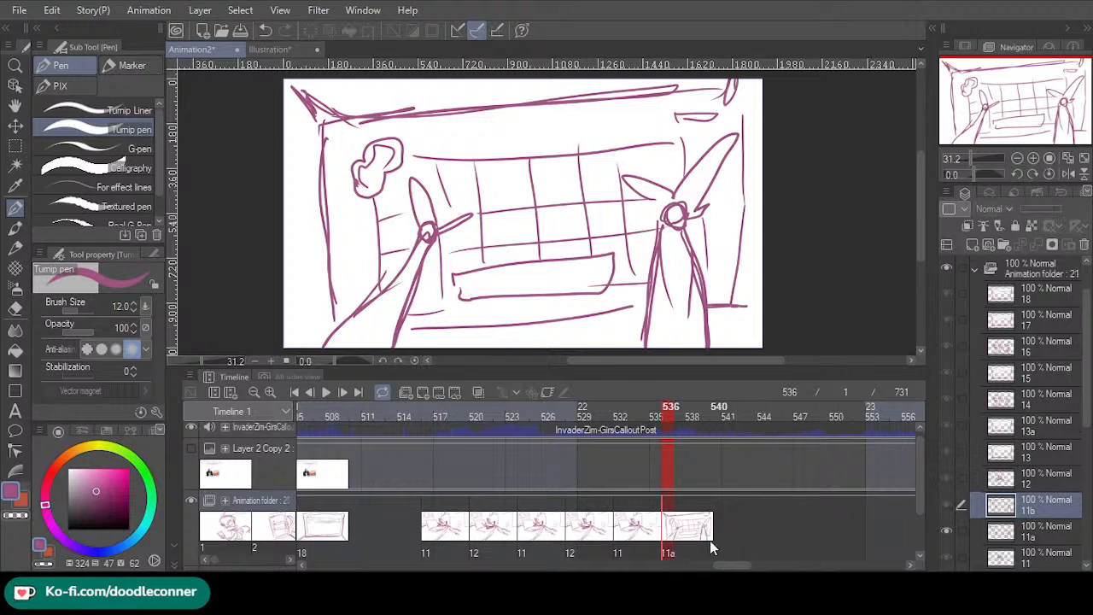
click(717, 551)
click(717, 544)
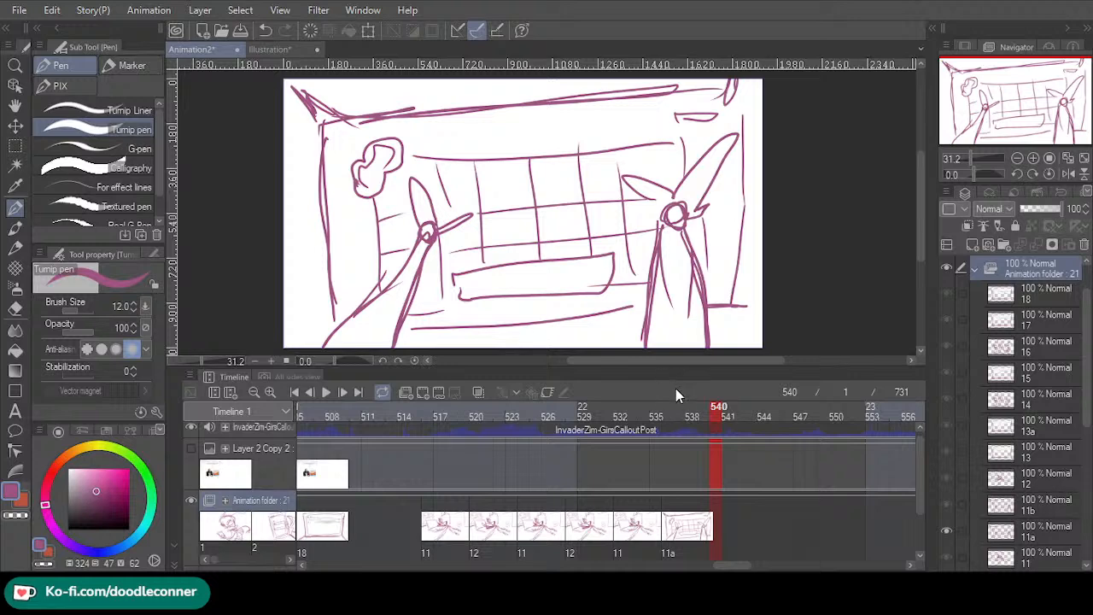
click(676, 389)
- Flip the drawing on cel 11b horizontally
click(371, 31)
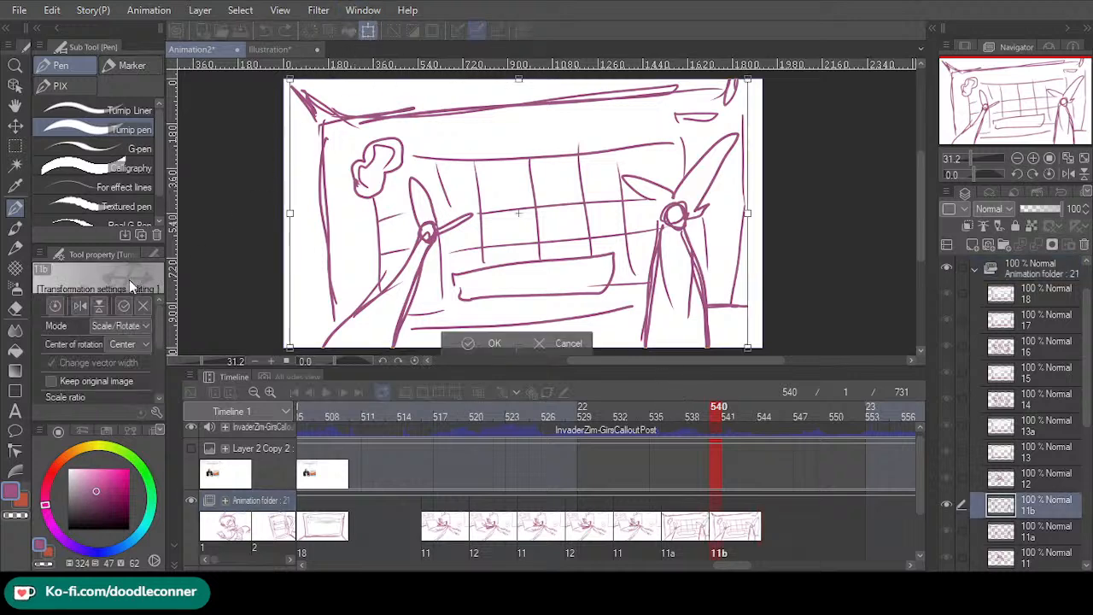
click(89, 308)
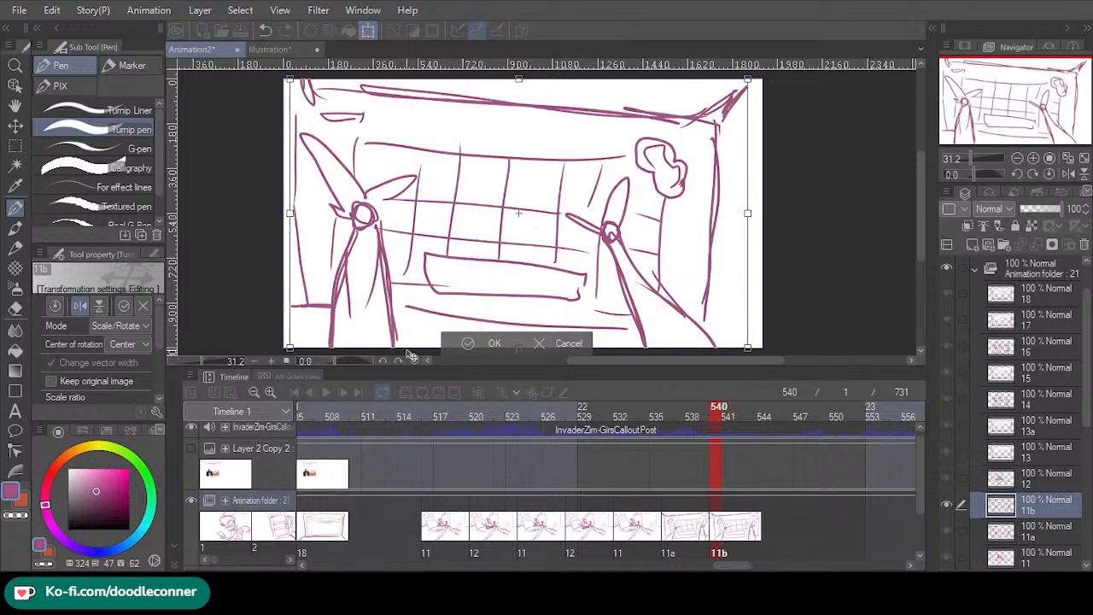
click(465, 343)
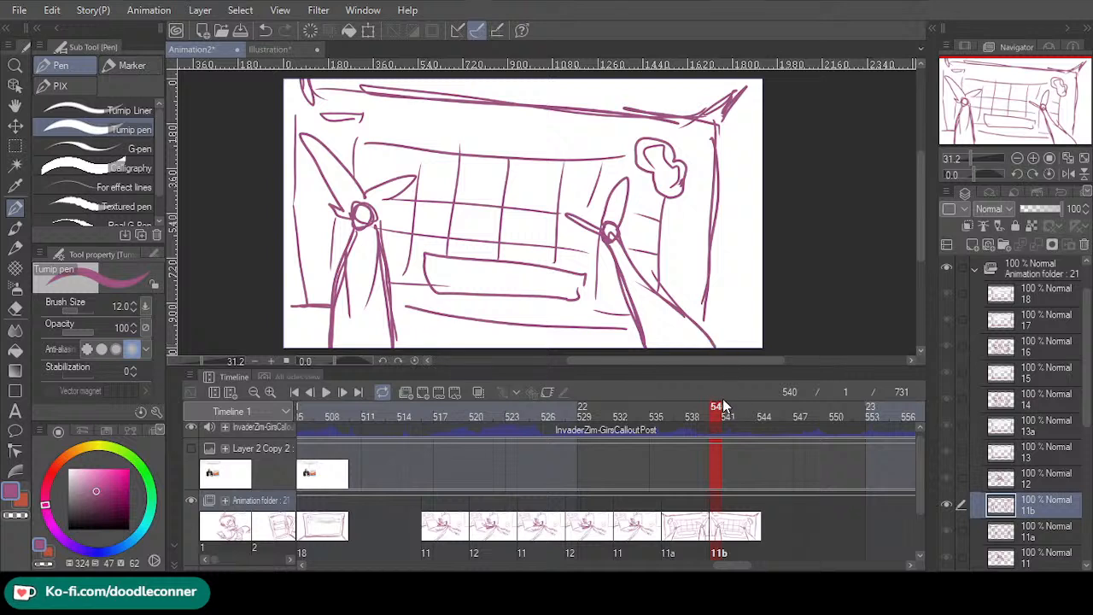
- Assign cel 11a to frame 544 and cel 11b to frame 548, and undo a trial of cel 11 at frame 552
drag(722, 415, 765, 415)
click(759, 502)
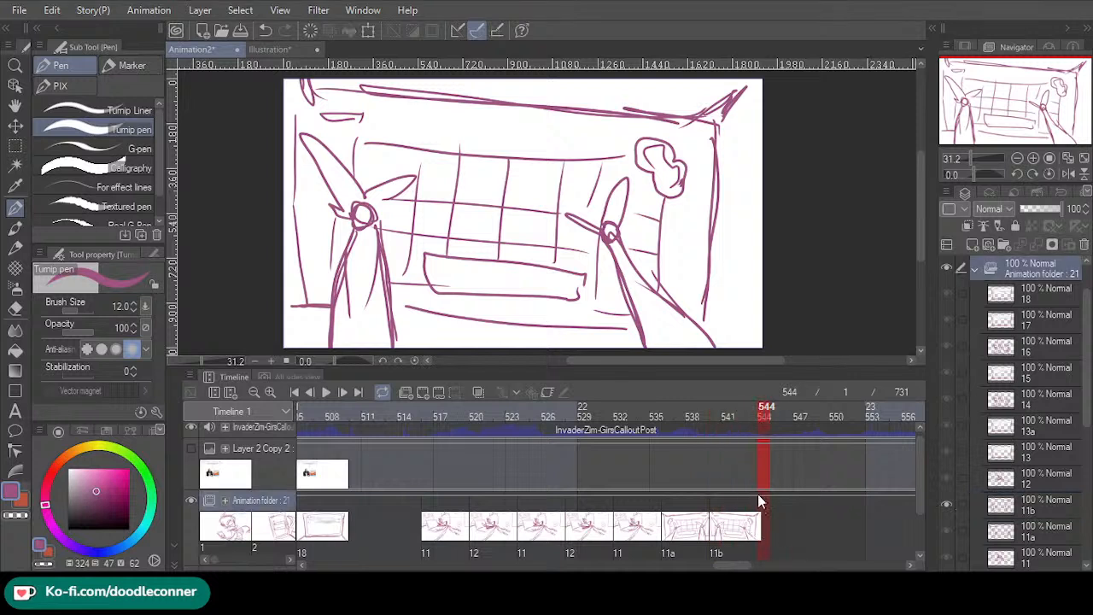
click(682, 369)
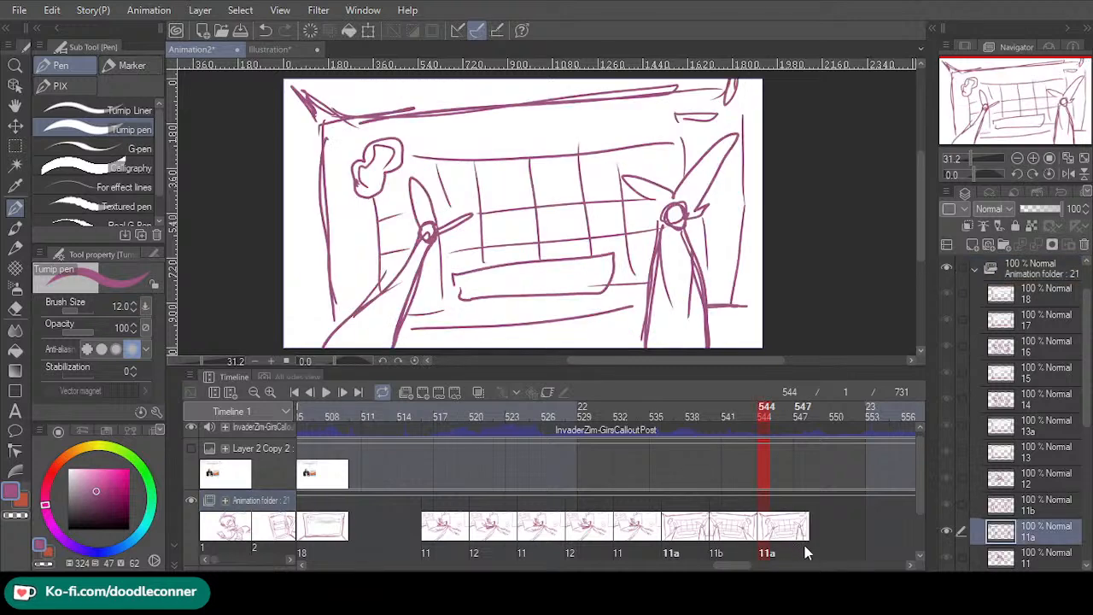
click(816, 544)
click(777, 502)
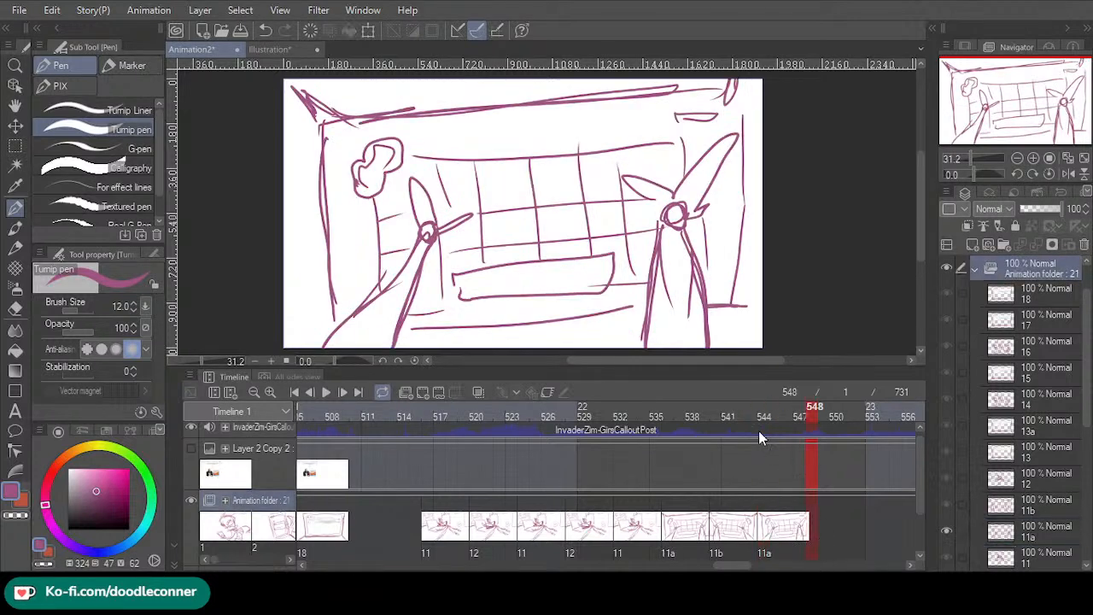
click(732, 384)
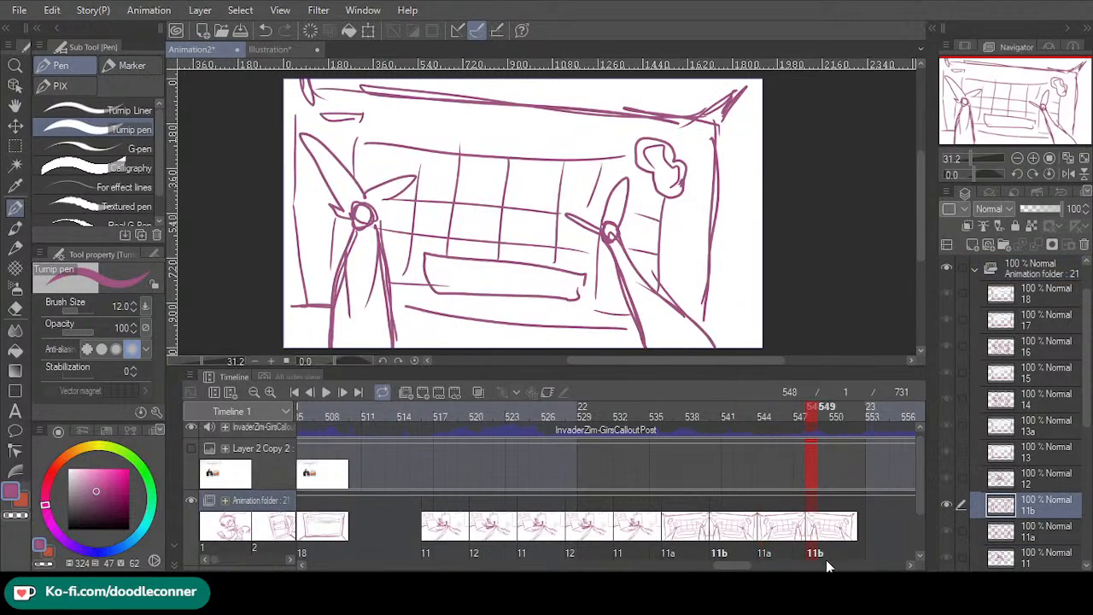
click(863, 547)
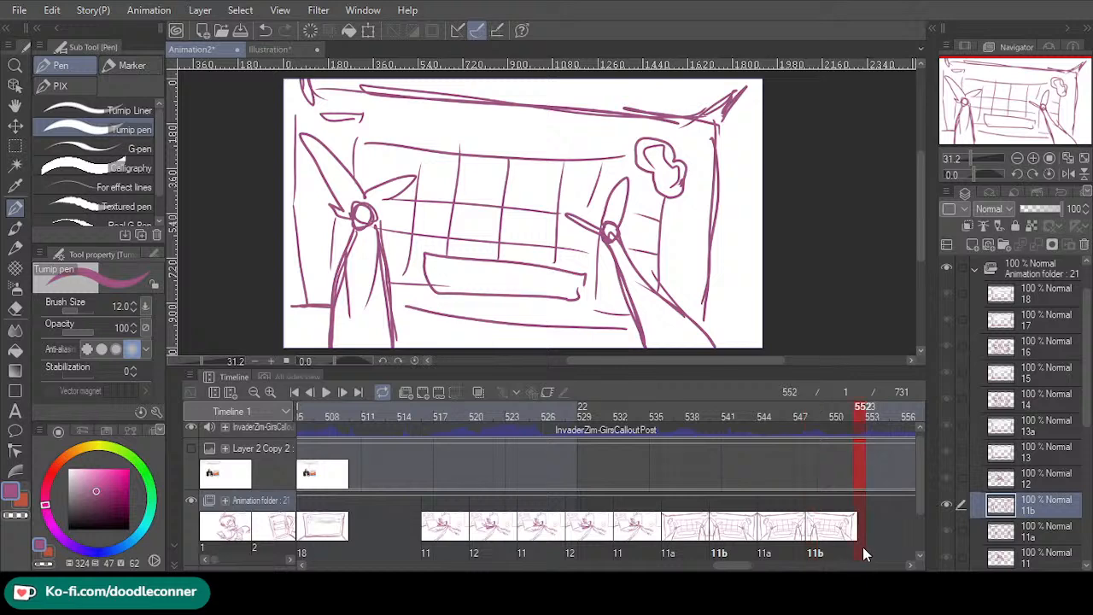
click(660, 362)
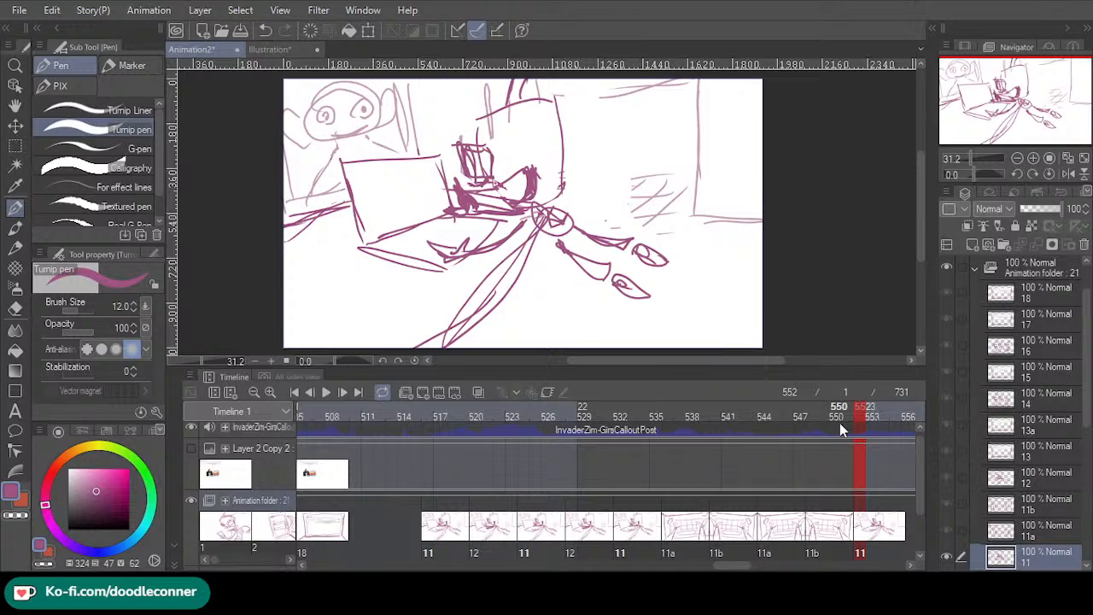
key(ctrl+z)
- Play back the typing and keyboard shots from frame 506 to check their timing
drag(839, 420, 311, 412)
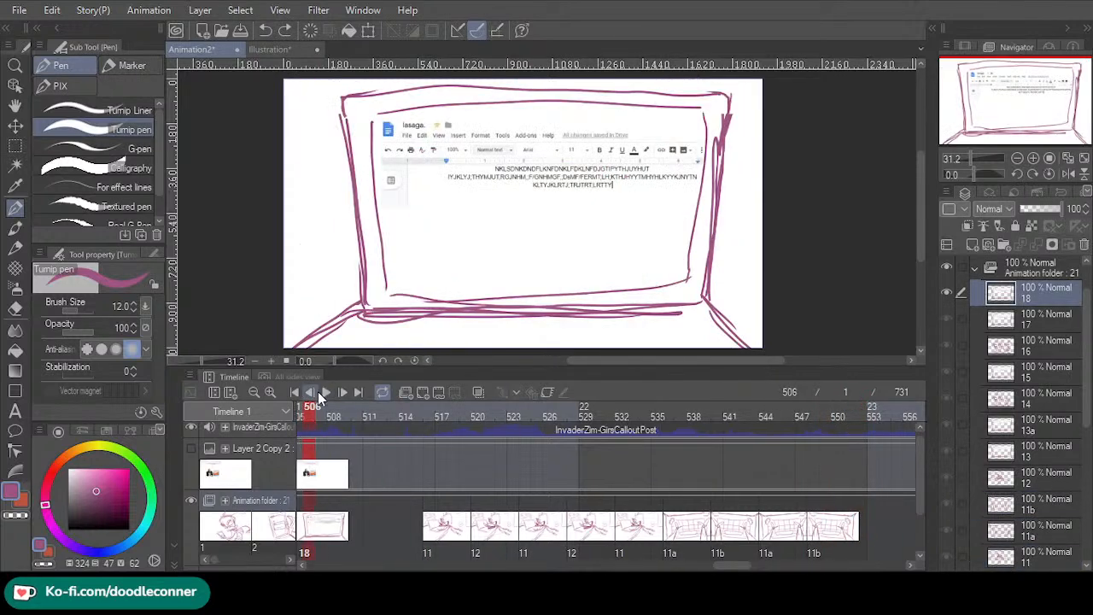
click(332, 392)
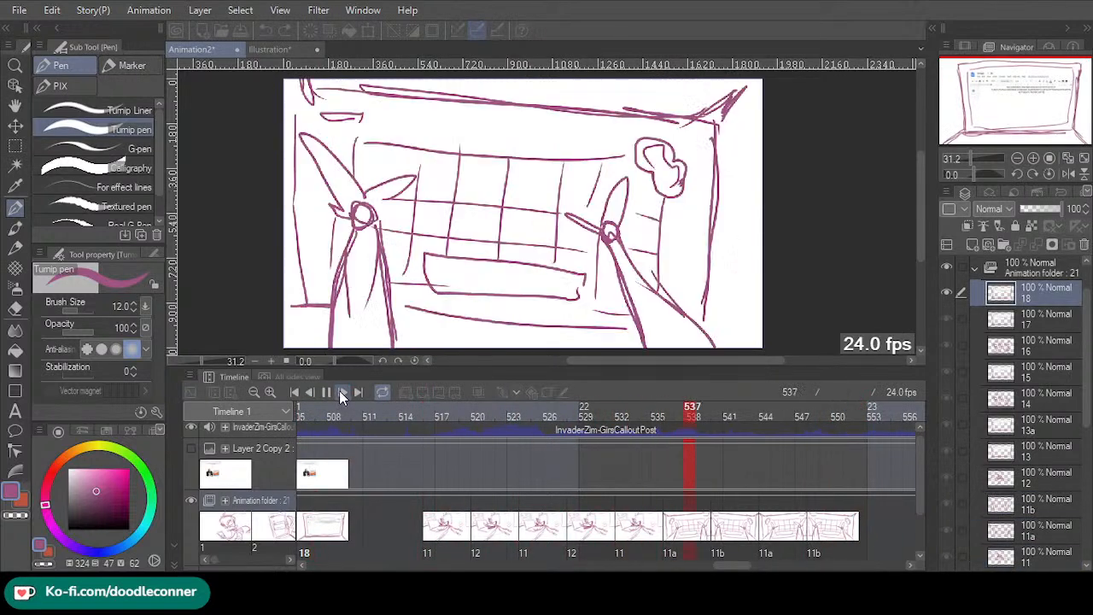
click(331, 392)
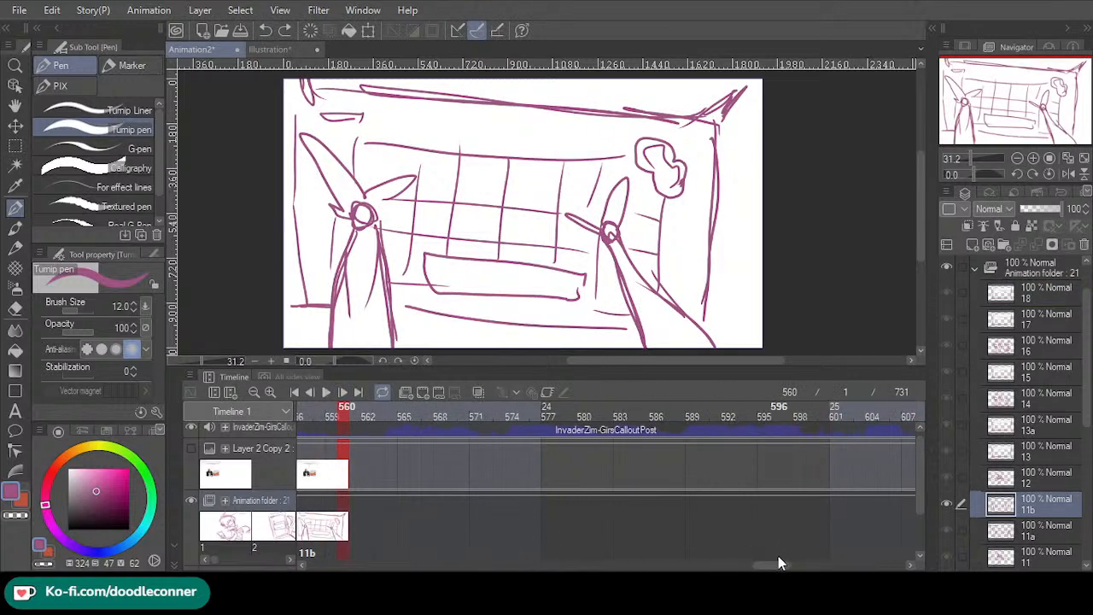
- Copy the four alternating 11a and 11b cels and paste them at frame 552
drag(773, 564, 527, 533)
click(531, 534)
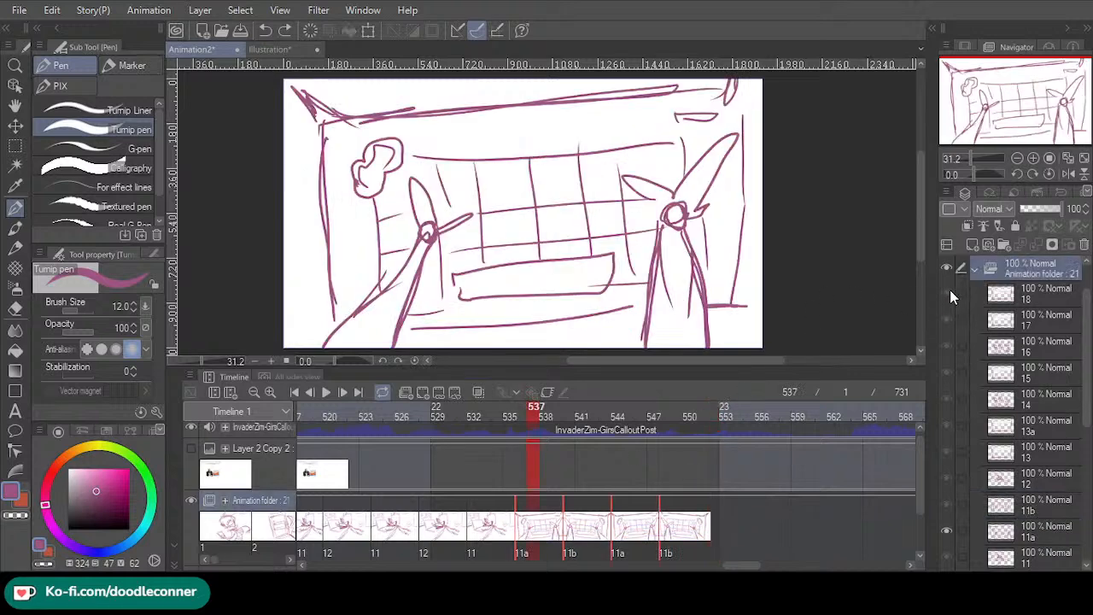
click(714, 543)
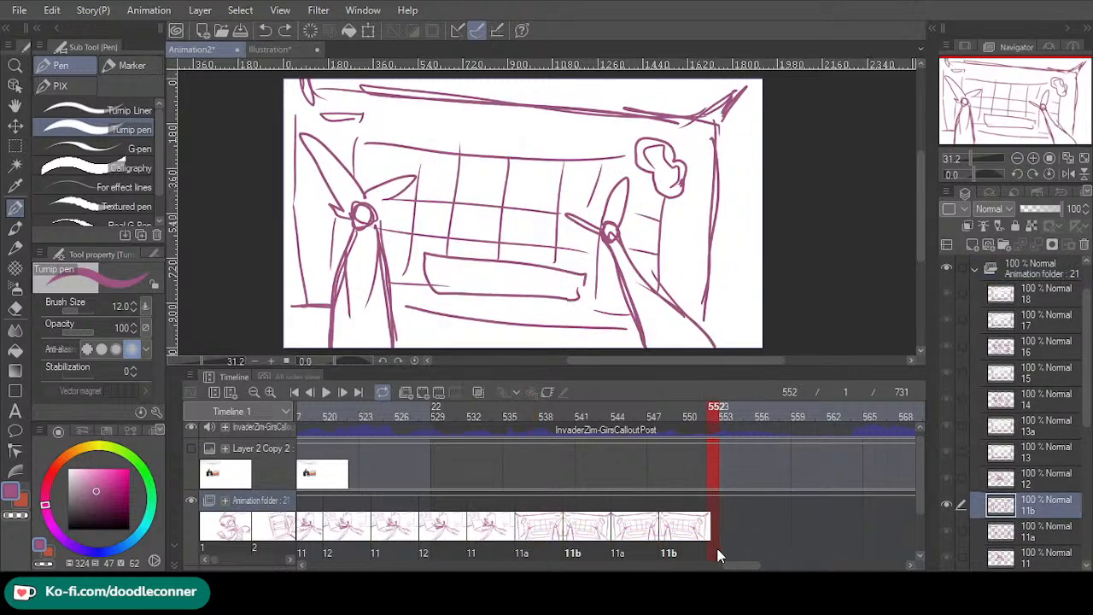
key(ctrl+v)
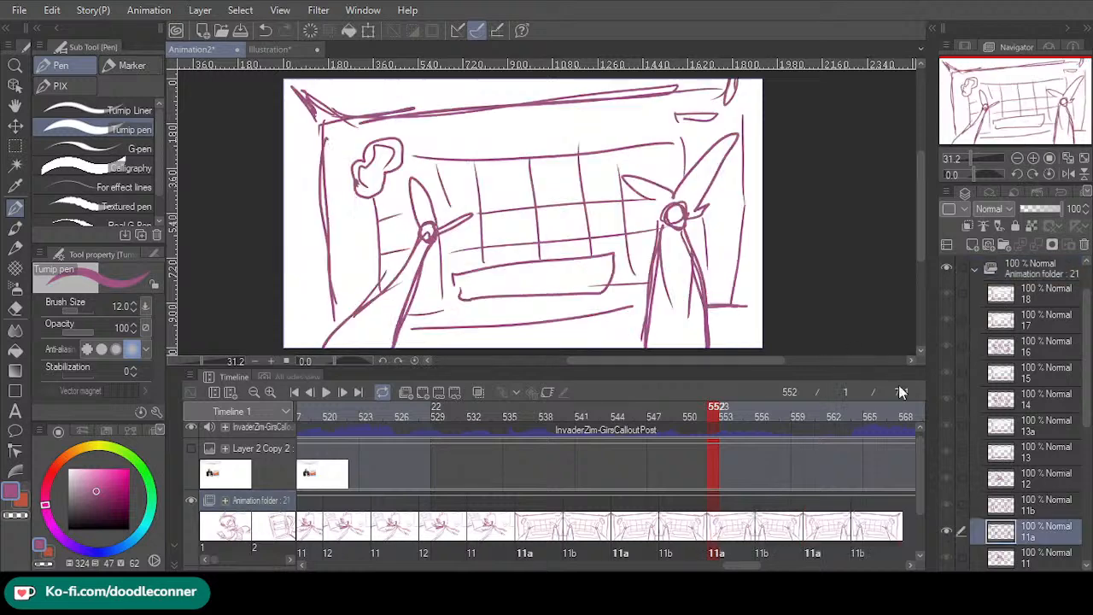
- Play back the extended keyboard shot against the audio, including a run from frame 486
click(845, 415)
click(329, 395)
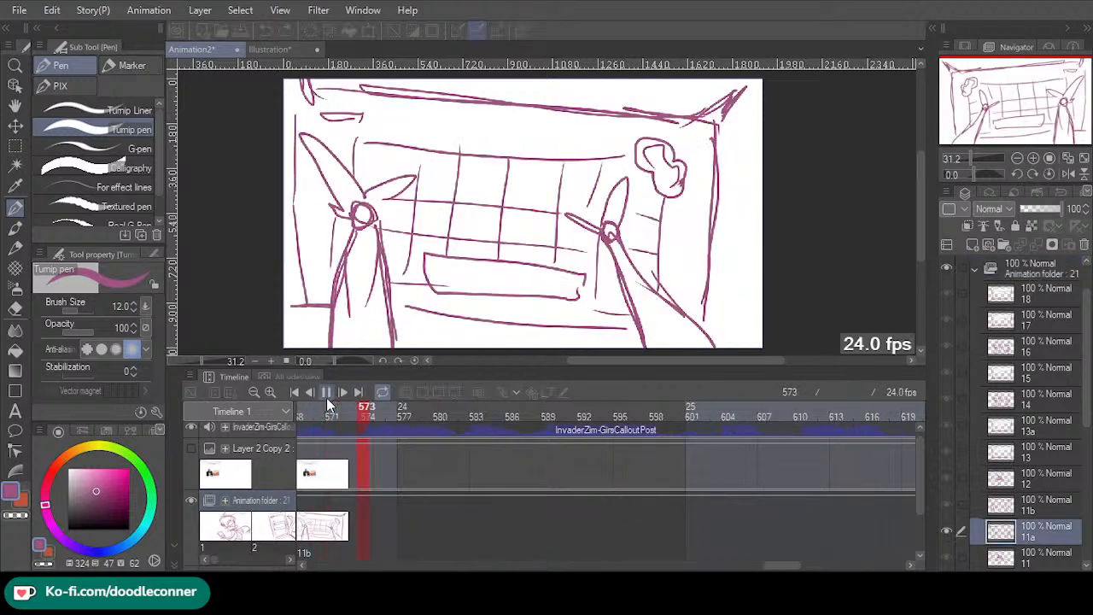
drag(782, 564, 712, 565)
click(399, 410)
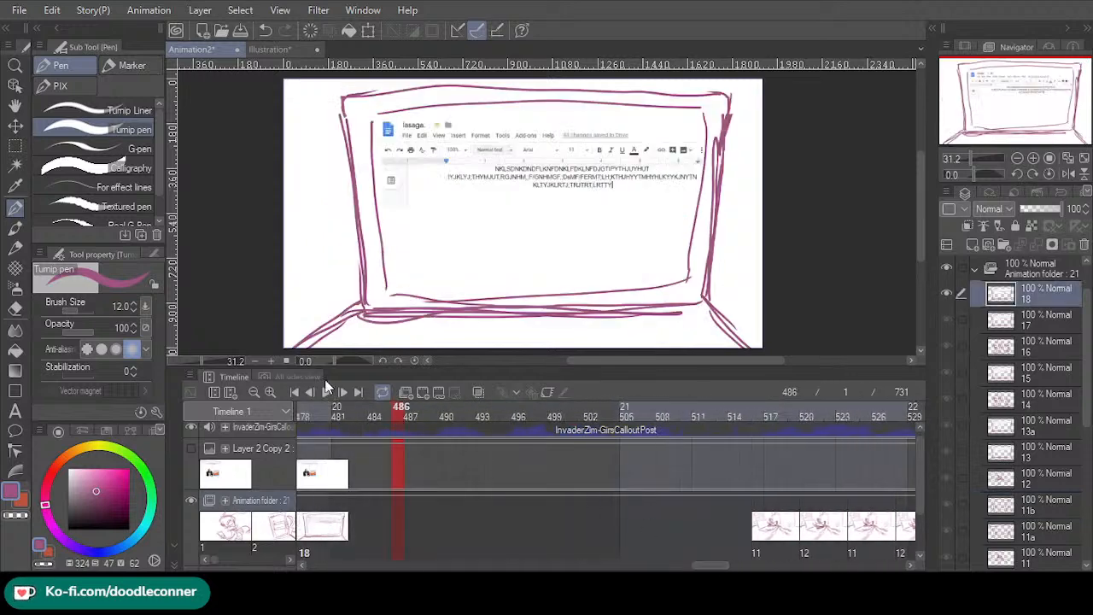
click(325, 393)
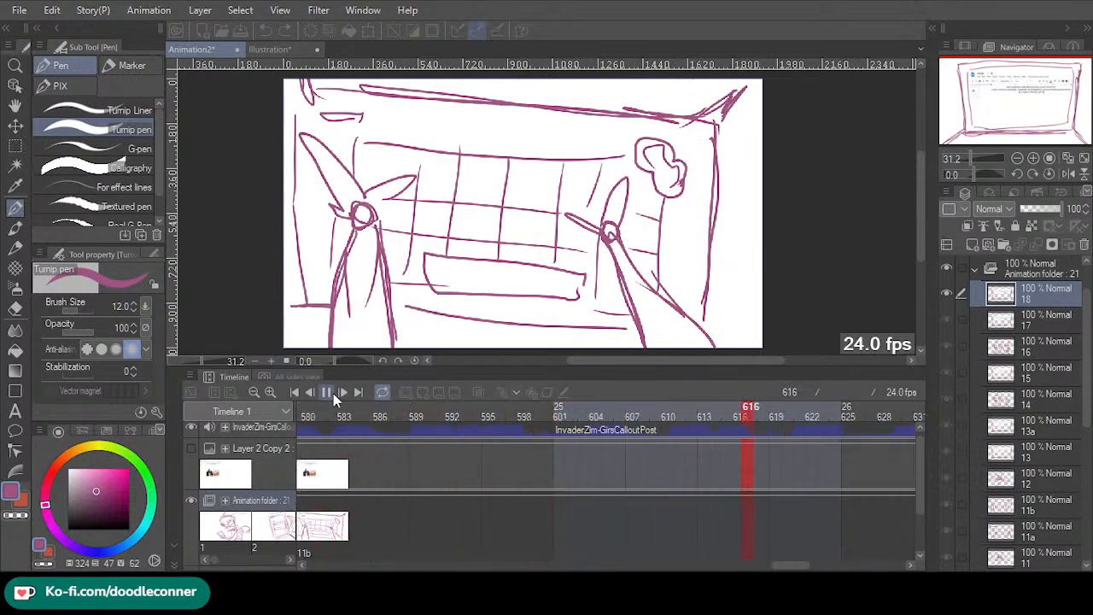
click(333, 392)
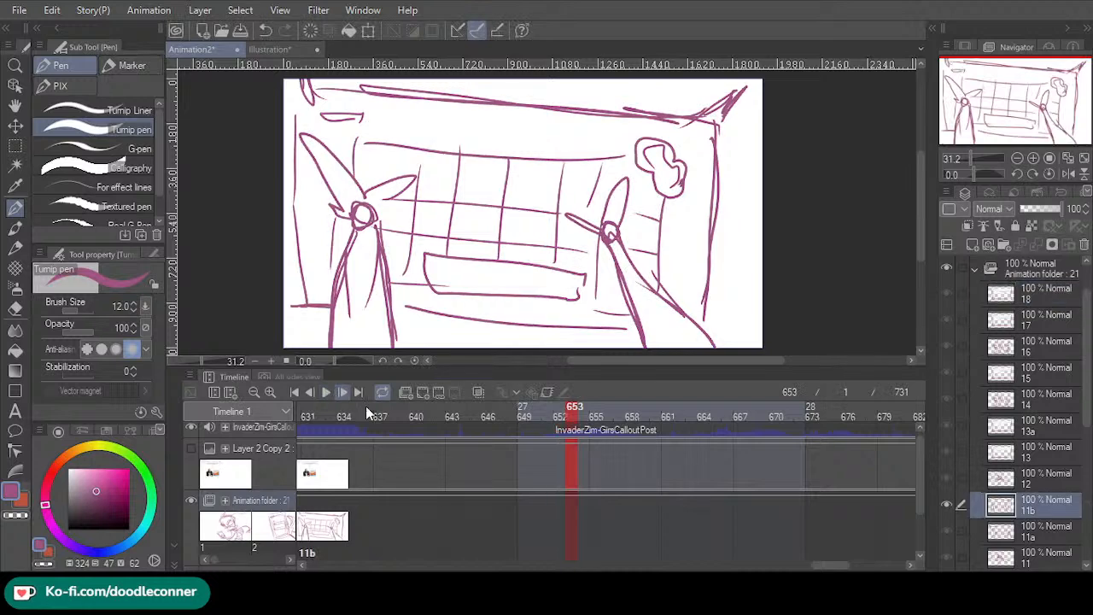
- Replace the last keyboard cel at frame 564 with cel 16, the robot and Zim close-up
drag(850, 568, 758, 538)
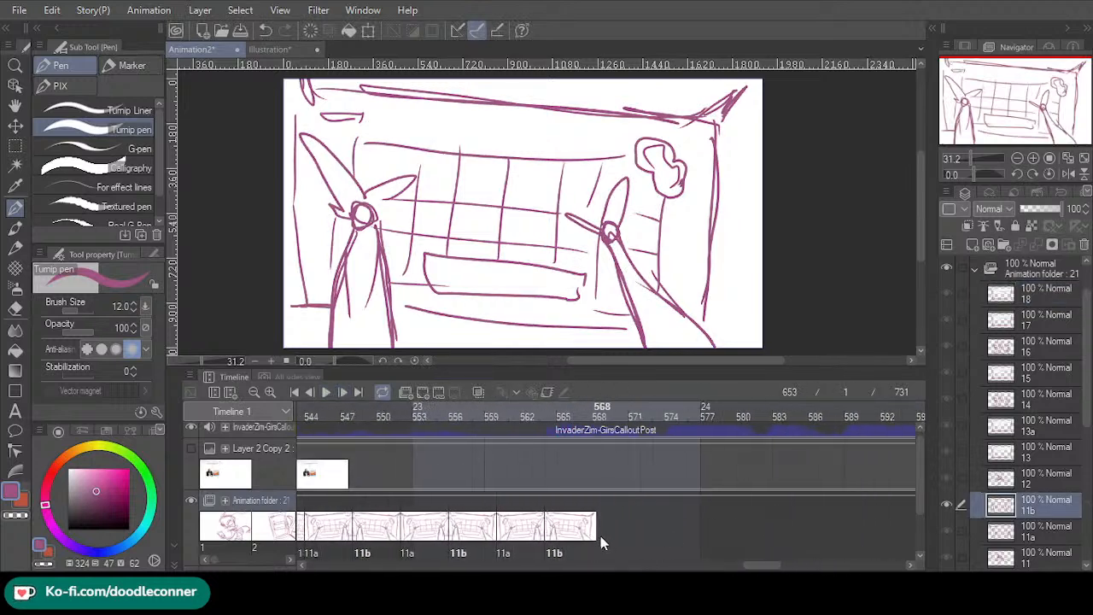
click(551, 553)
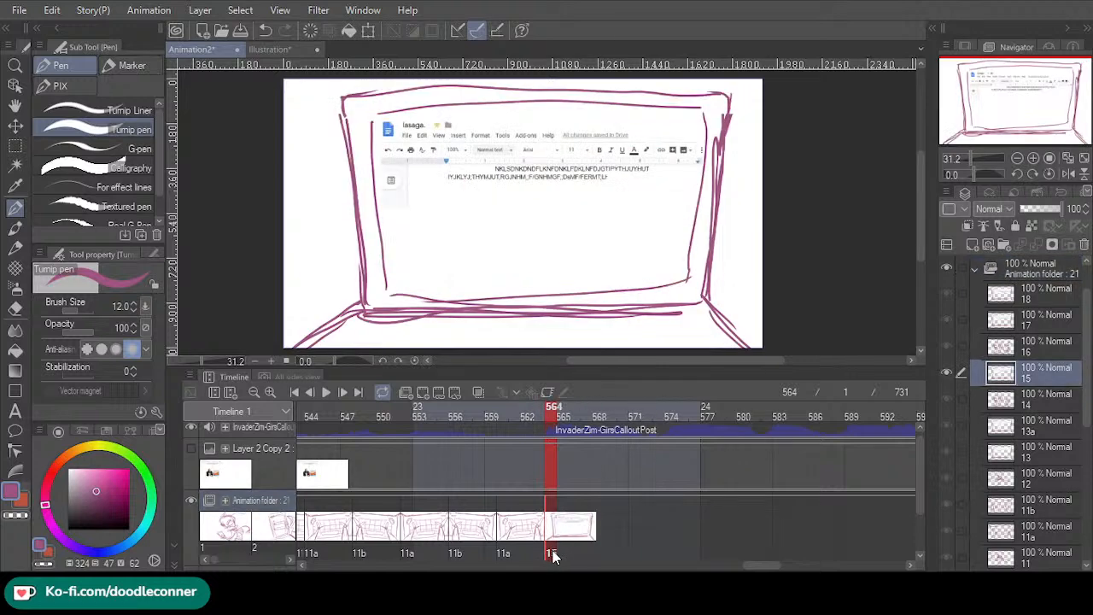
click(568, 503)
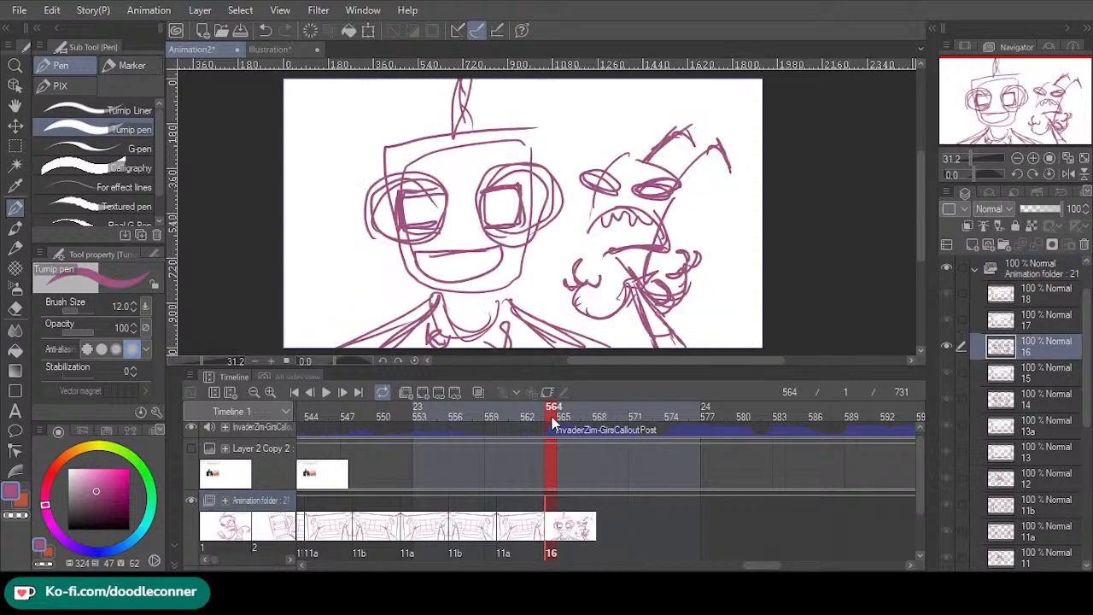
- Renumber the animation folder's cels in timeline order
click(543, 554)
click(554, 555)
key(alt+a)
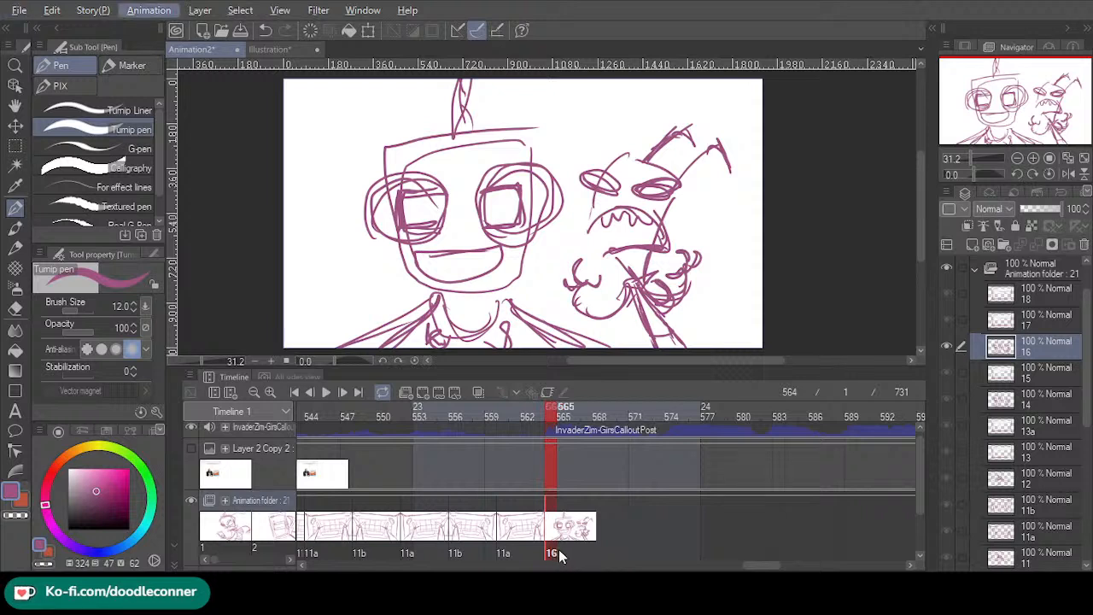
key(Return)
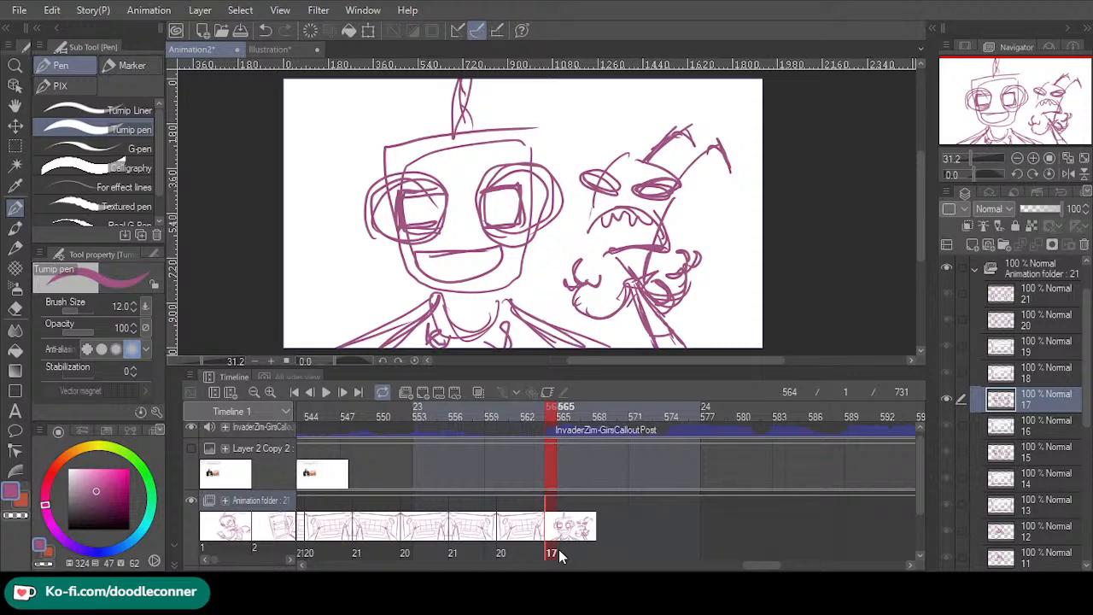
- Play back the whole animatic from frame 1 through the close-up following the keyboard shot
drag(551, 418, 303, 427)
click(295, 394)
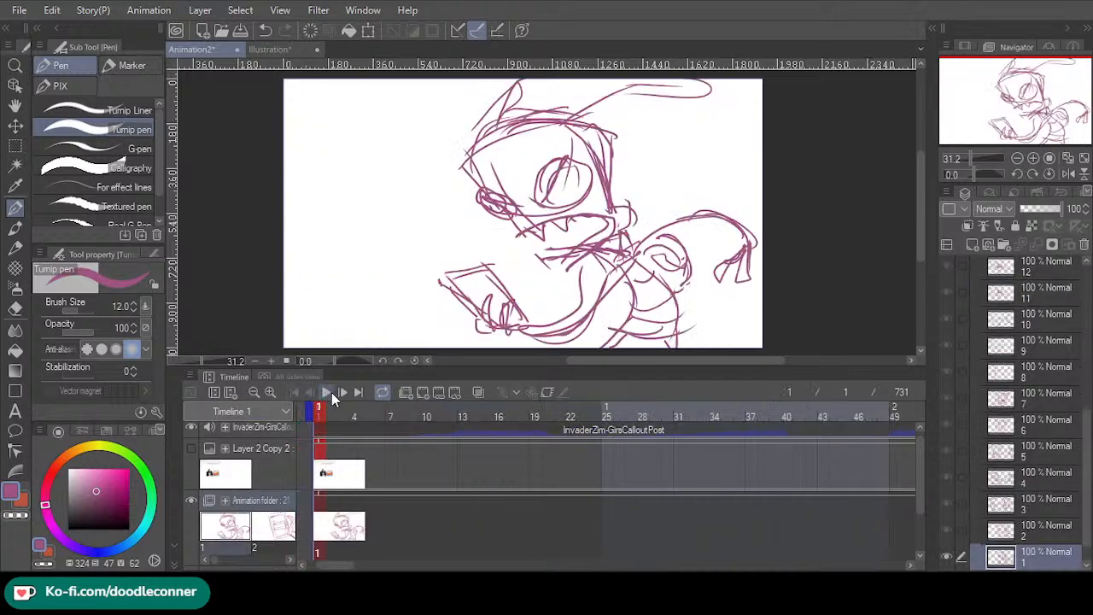
click(330, 392)
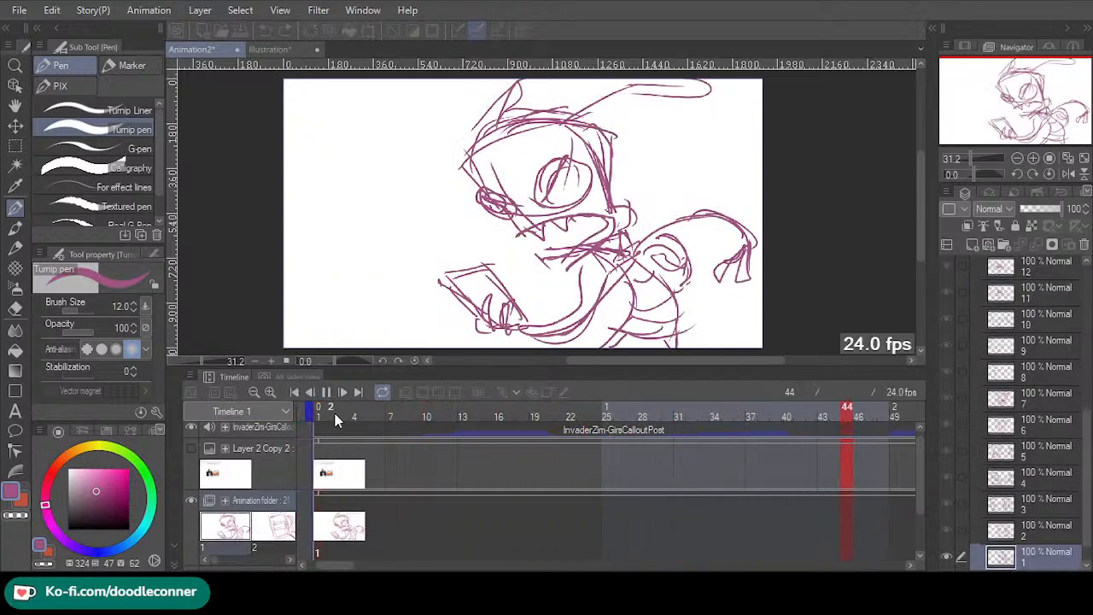
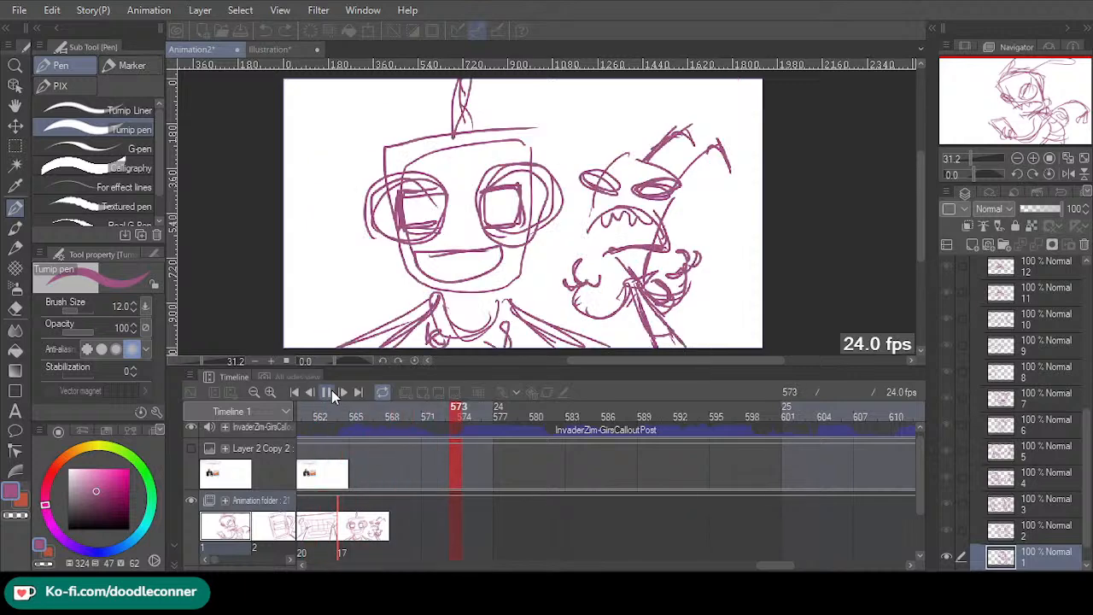
click(329, 392)
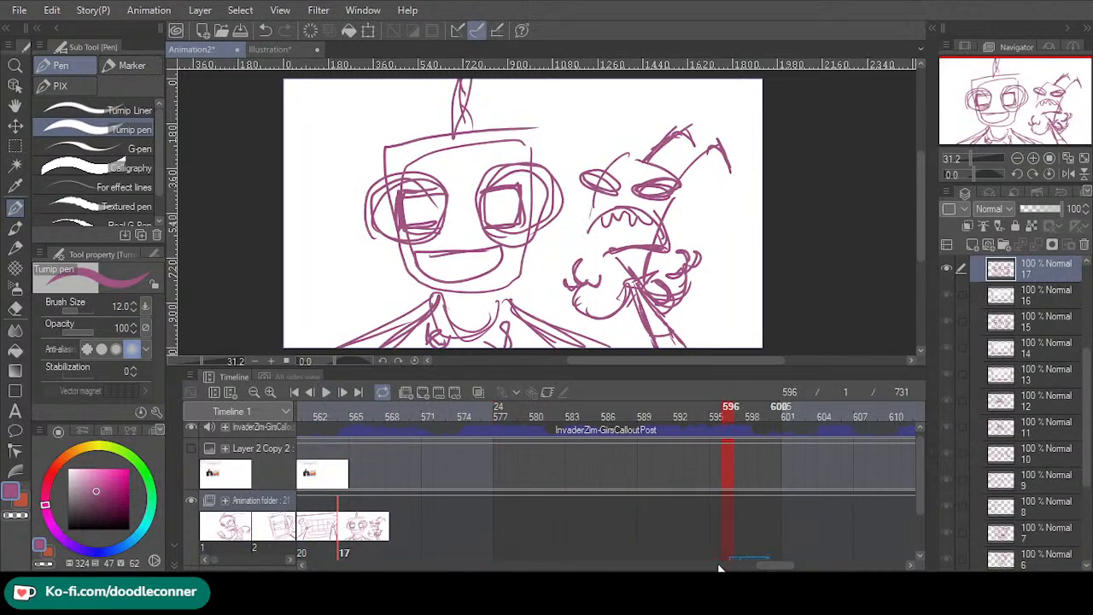
- Scrub the timeline from the laptop screen shot around frame 495 through to the keyboard cels
drag(720, 567, 702, 517)
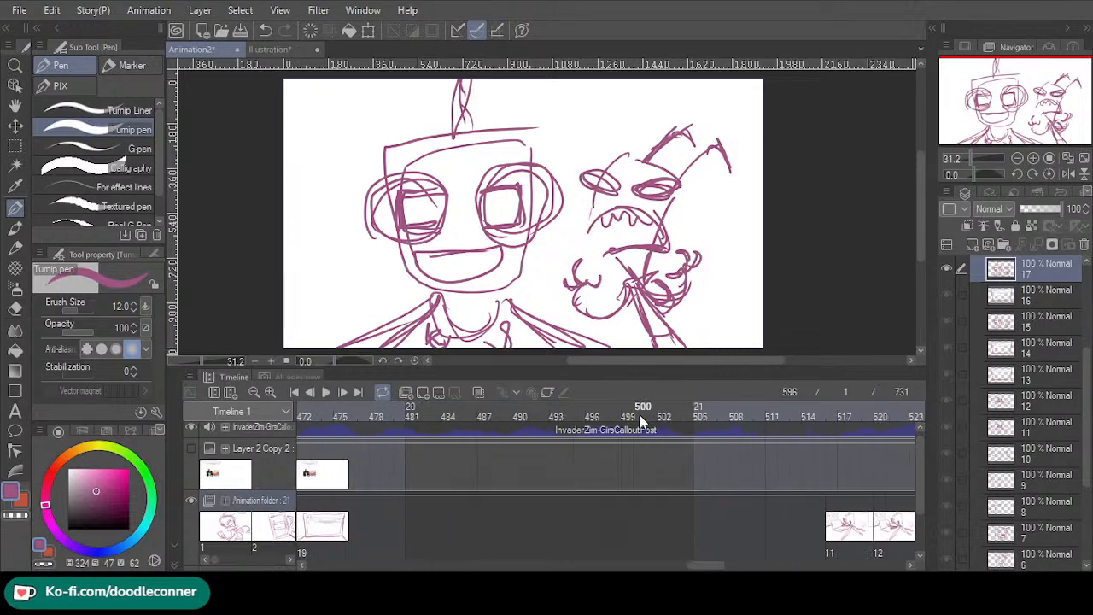
mouse_move(642, 421)
mouse_down()
mouse_move(575, 453)
mouse_move(580, 527)
mouse_up()
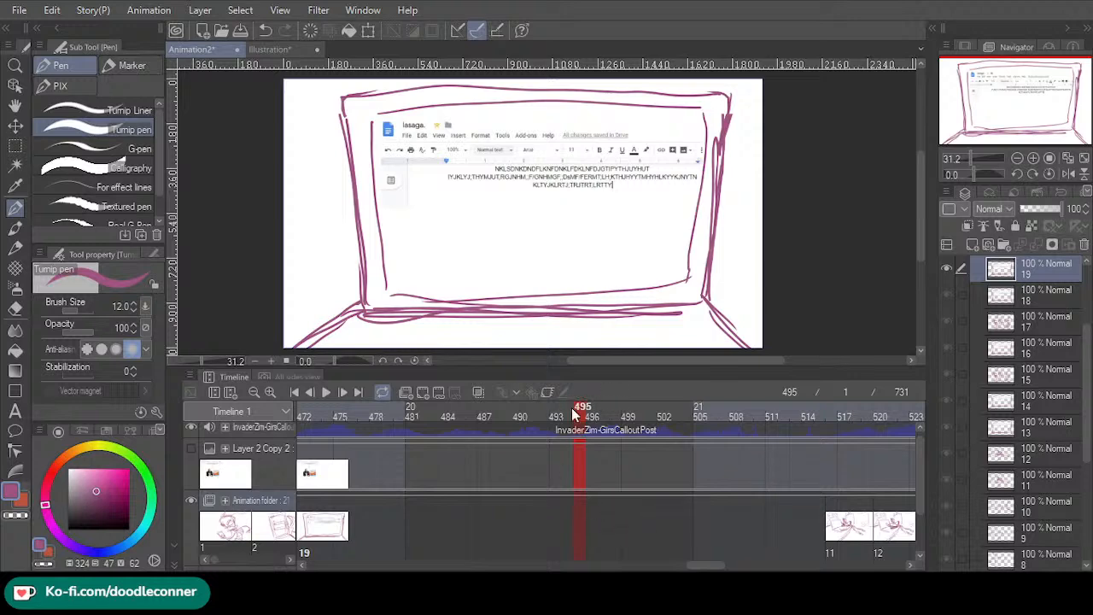
drag(581, 418, 1038, 423)
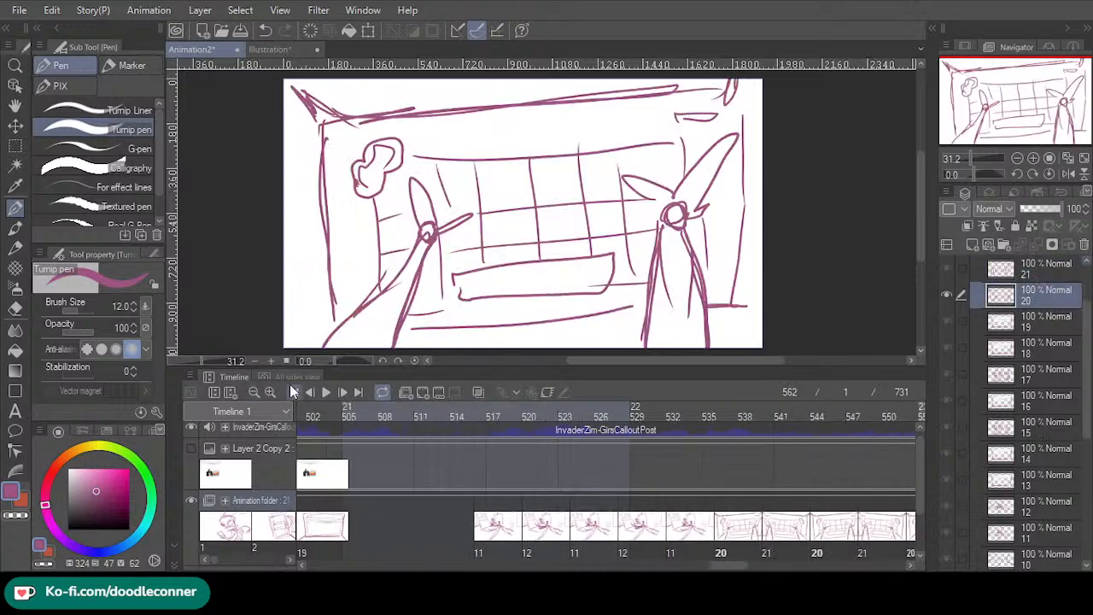
- Play back the animatic from frame 1 through the robot and Zim close-up around frame 446
click(292, 390)
click(330, 391)
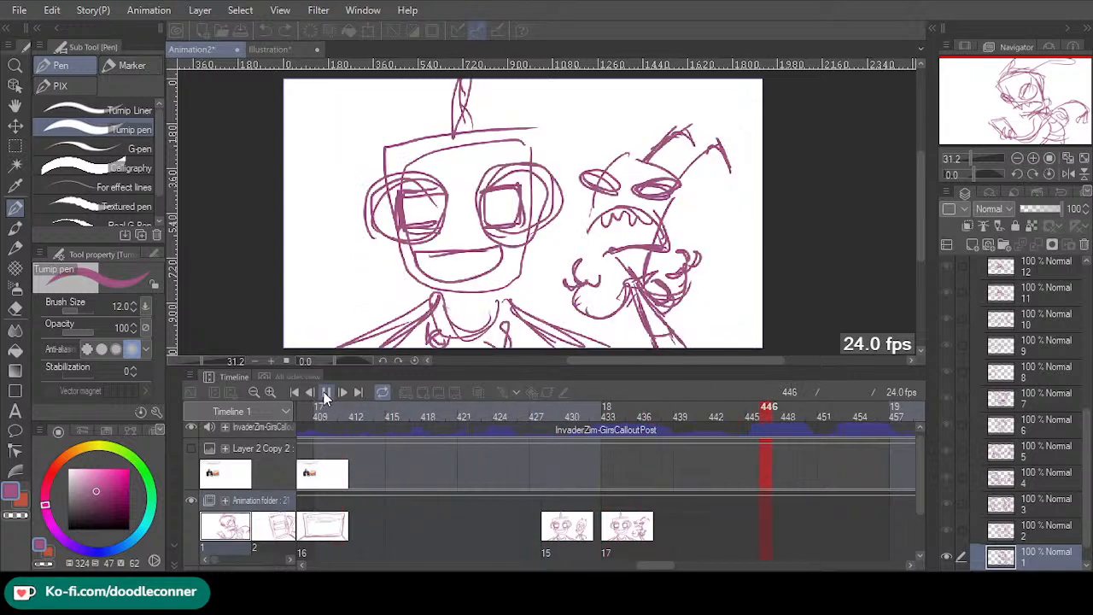
click(327, 393)
- Try to insert alternating cels 11a and 11b from frame 409, after the laptop screen shot
drag(666, 565, 643, 566)
click(345, 411)
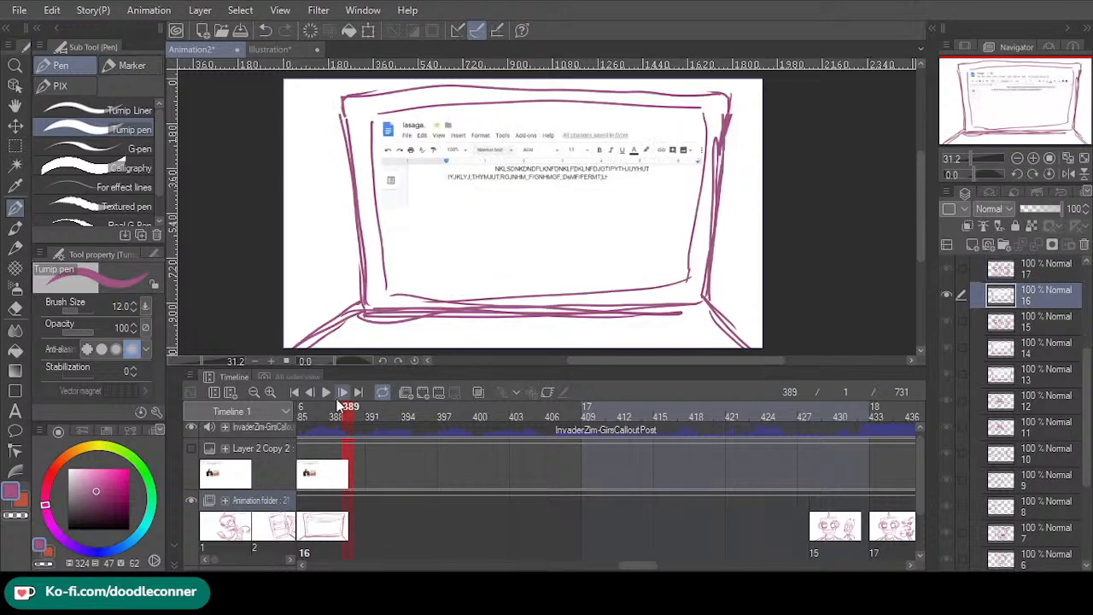
drag(491, 433, 586, 546)
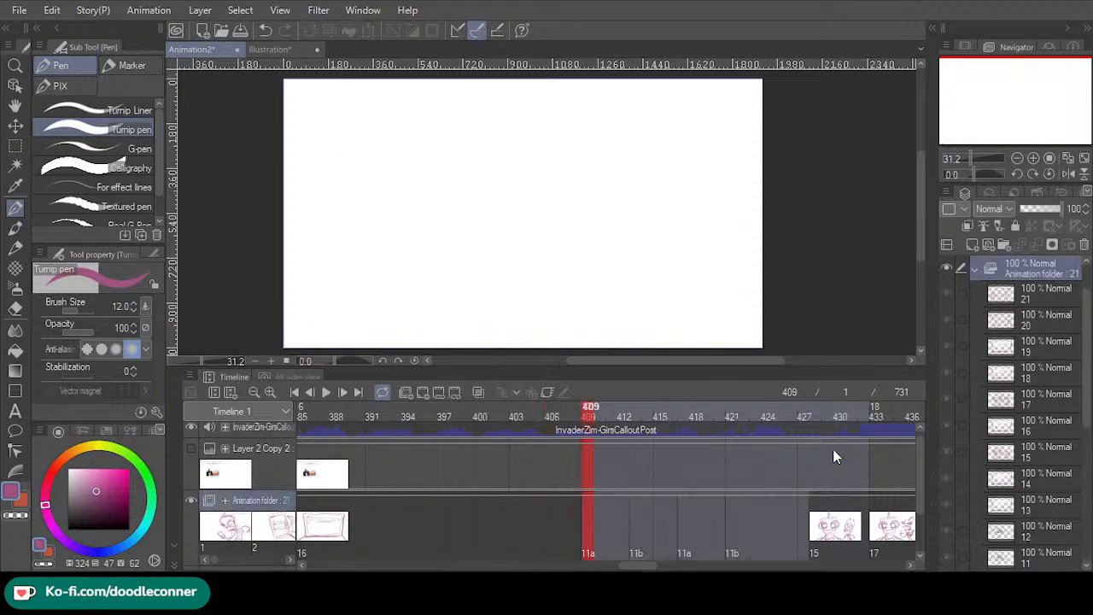
- Alternate typing cels 11 and 12 at frames 410, 414, 418 and 422, after the laptop screen shot
click(601, 549)
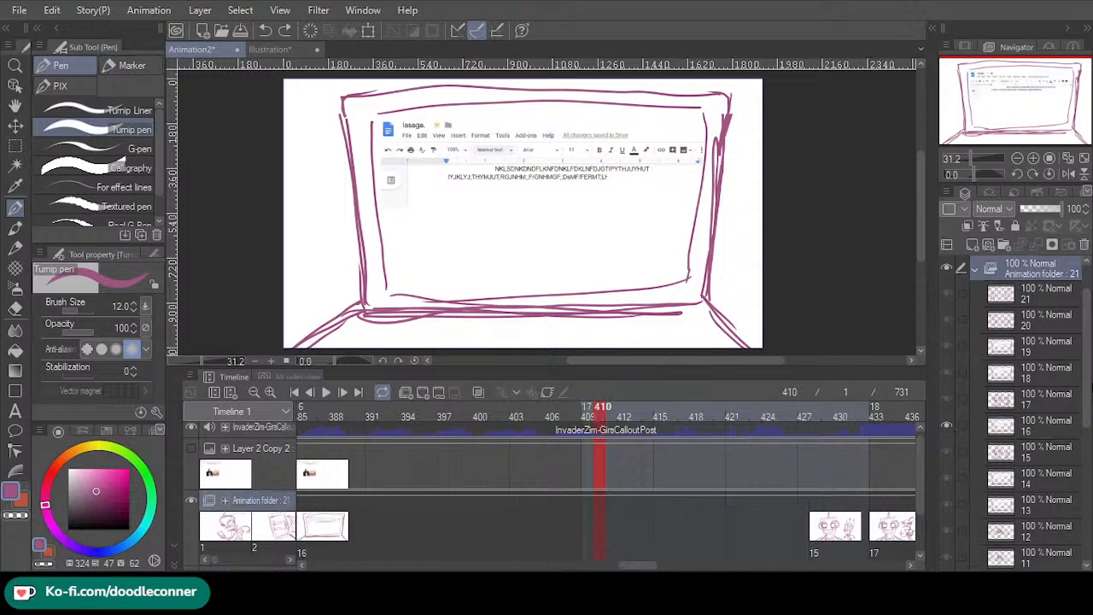
drag(636, 565, 627, 537)
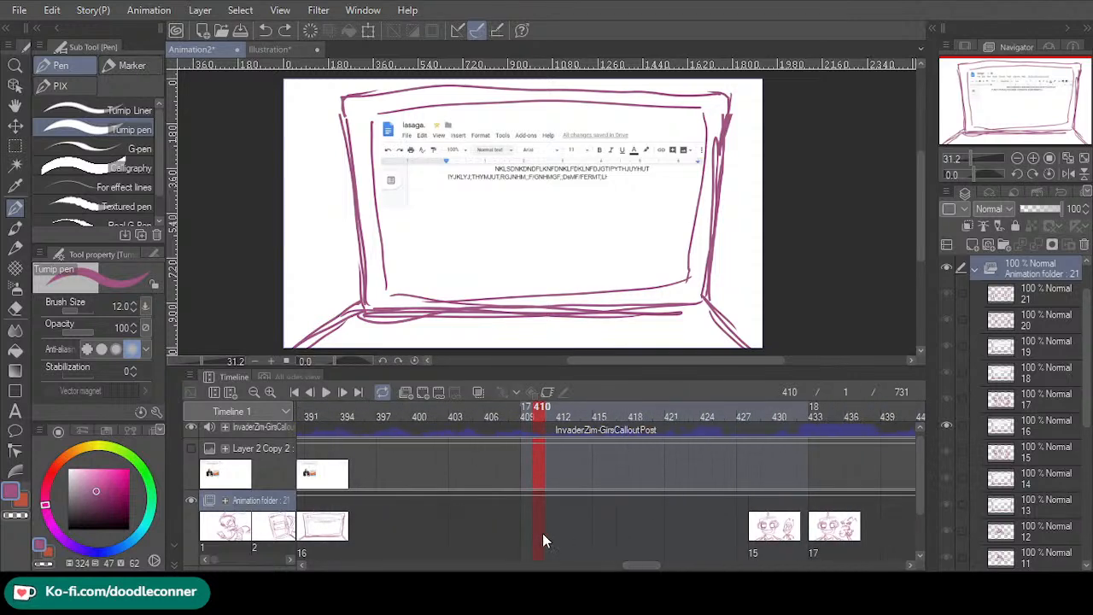
click(568, 352)
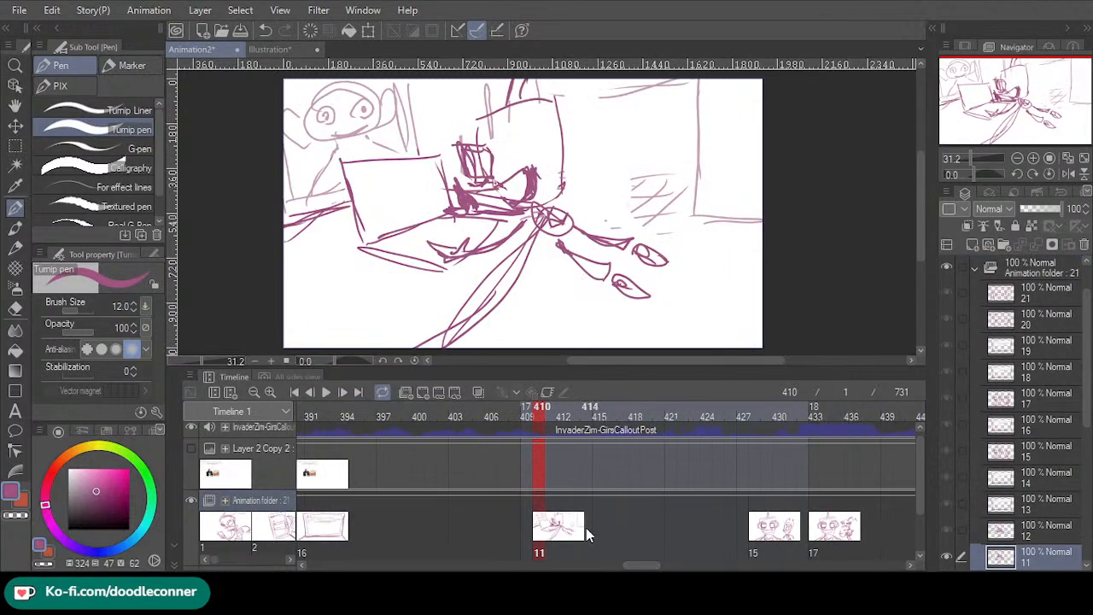
click(592, 556)
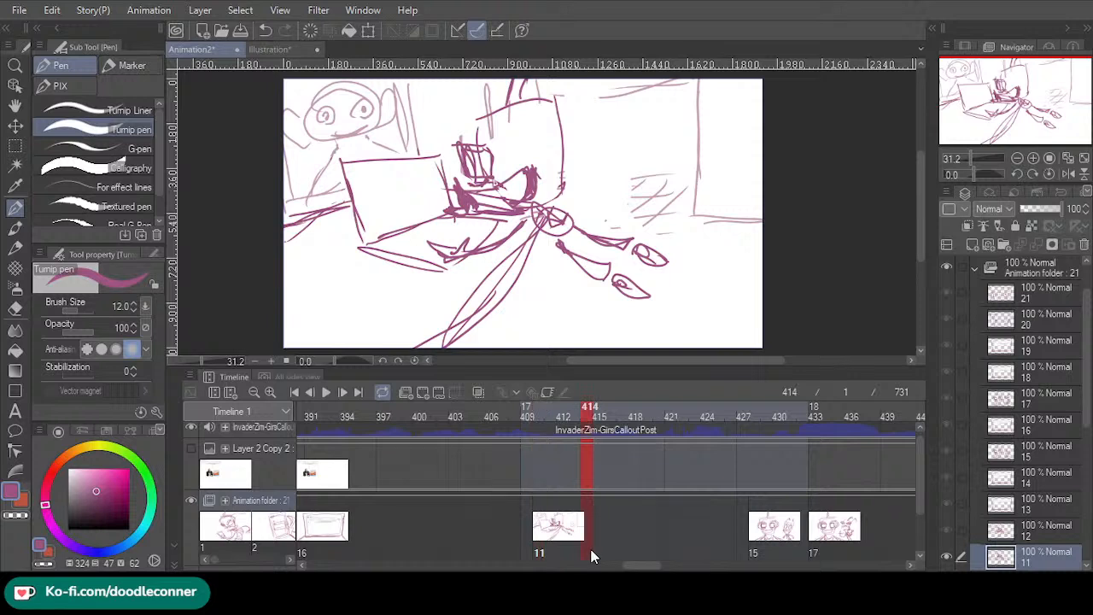
click(599, 358)
right_click(635, 547)
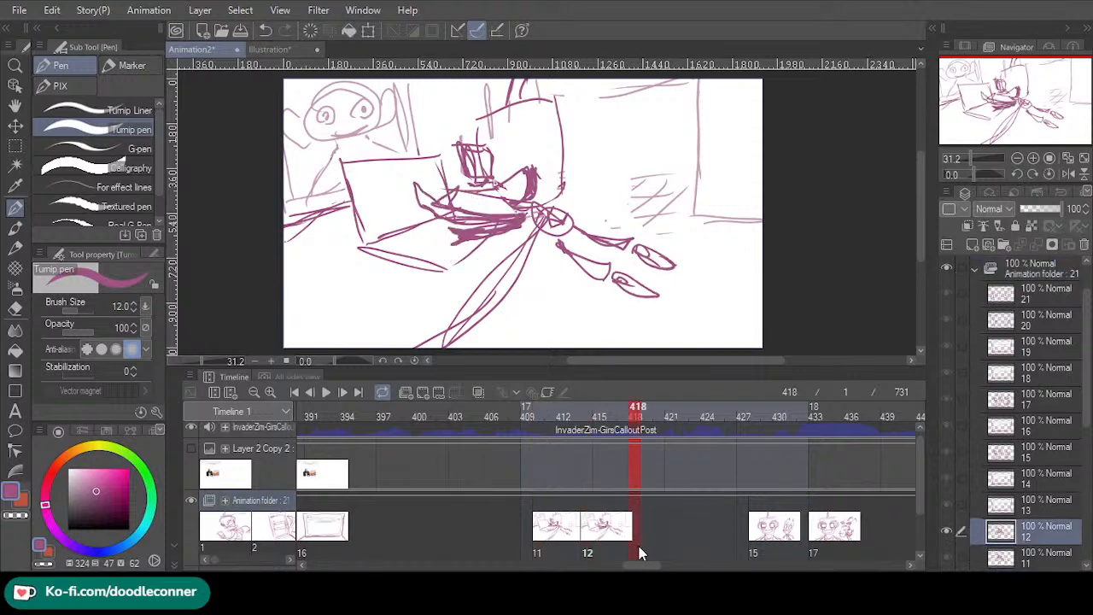
click(643, 354)
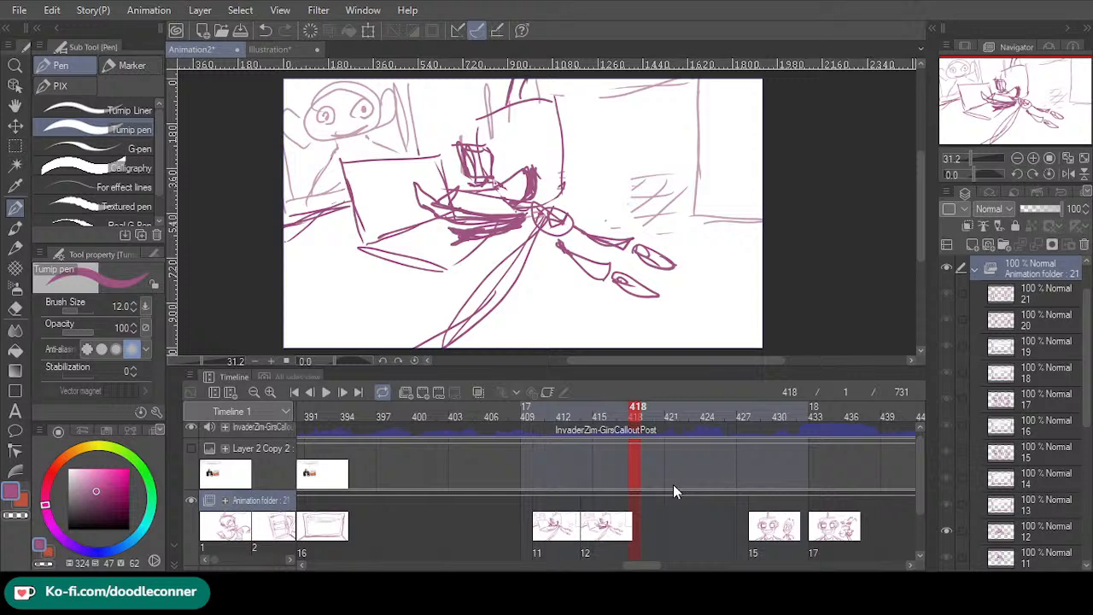
click(685, 544)
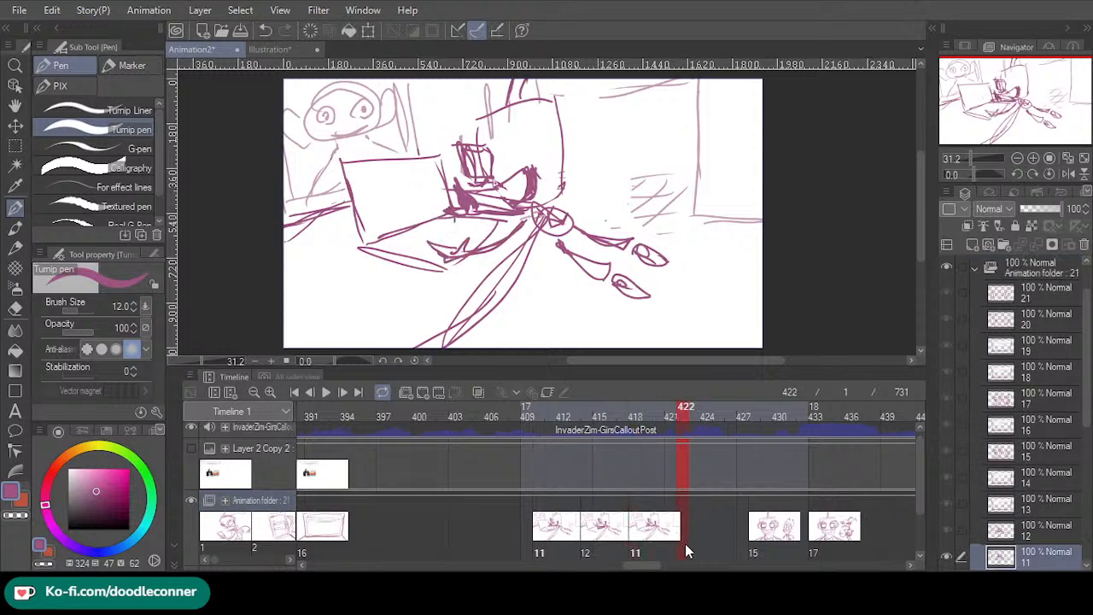
click(648, 366)
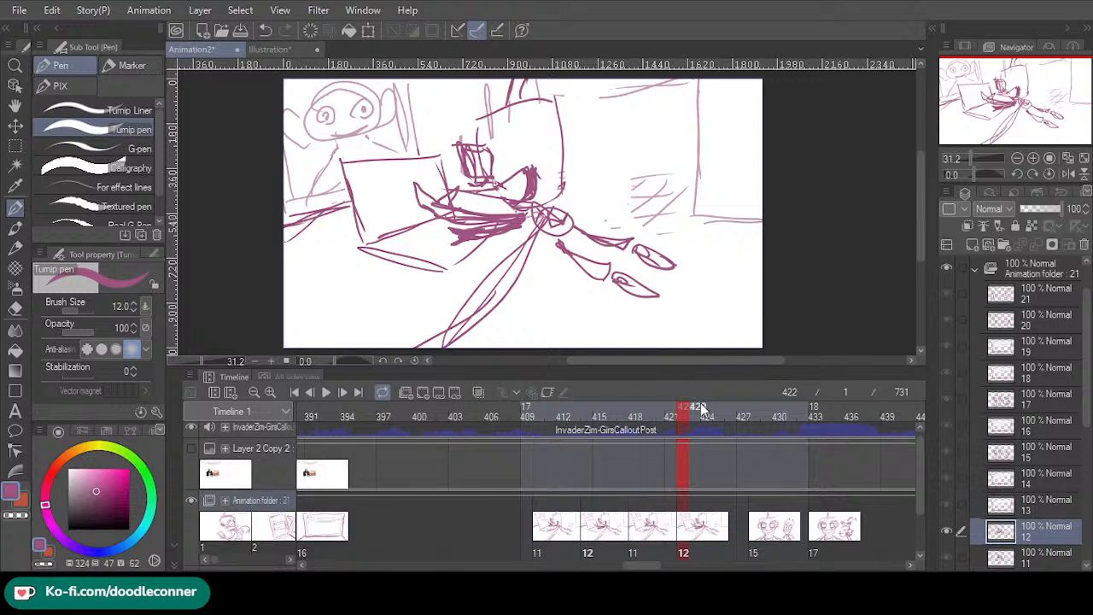
- Shift the four typing cels to start at frame 408 and add another cel 11 at frame 424
drag(734, 547, 508, 552)
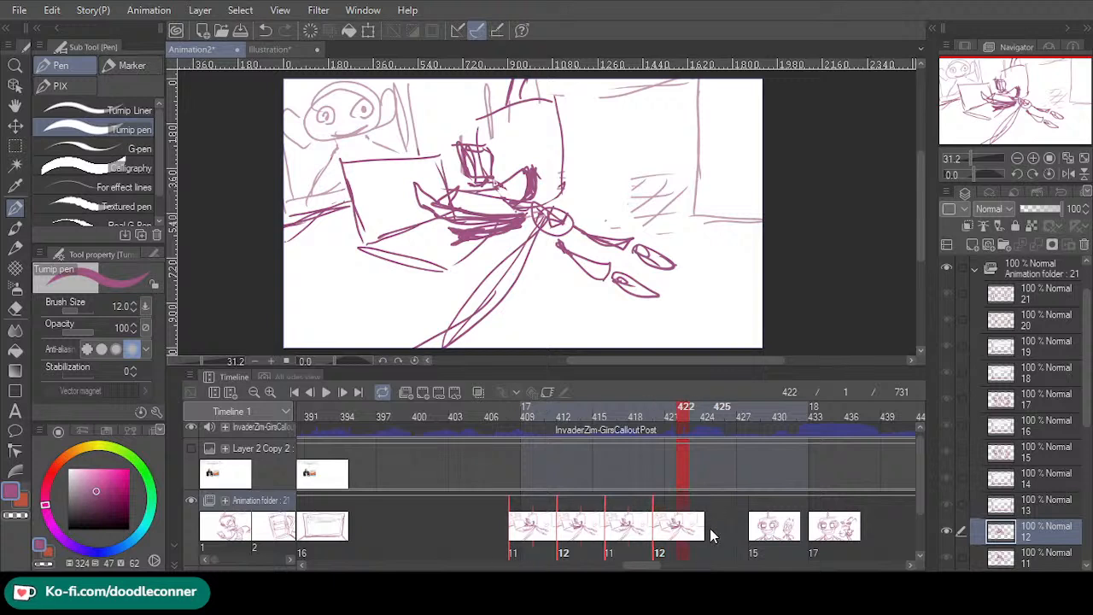
click(710, 548)
click(724, 511)
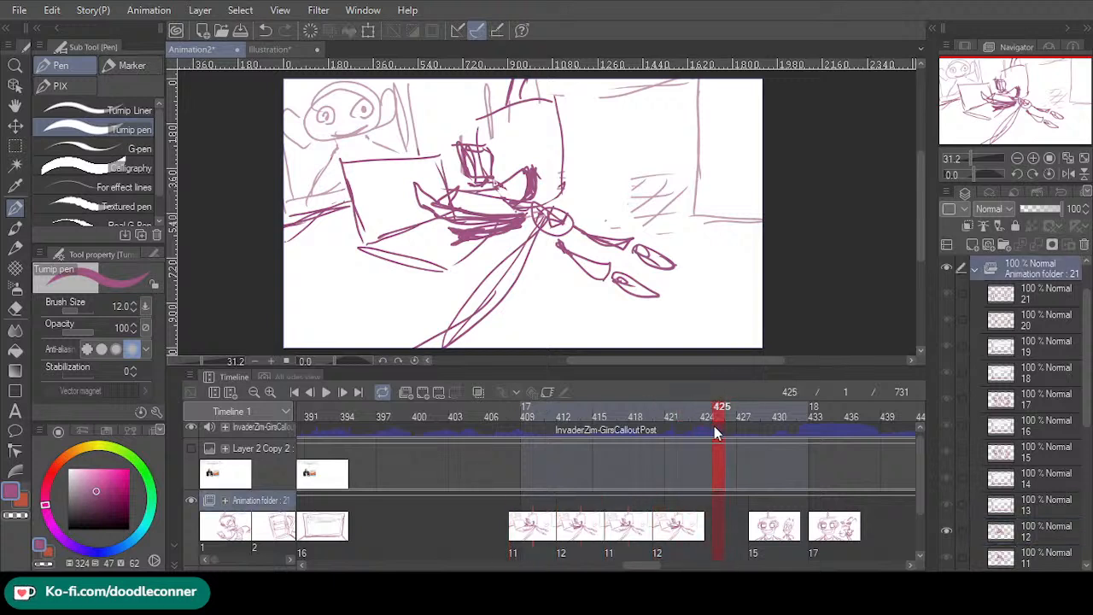
click(681, 345)
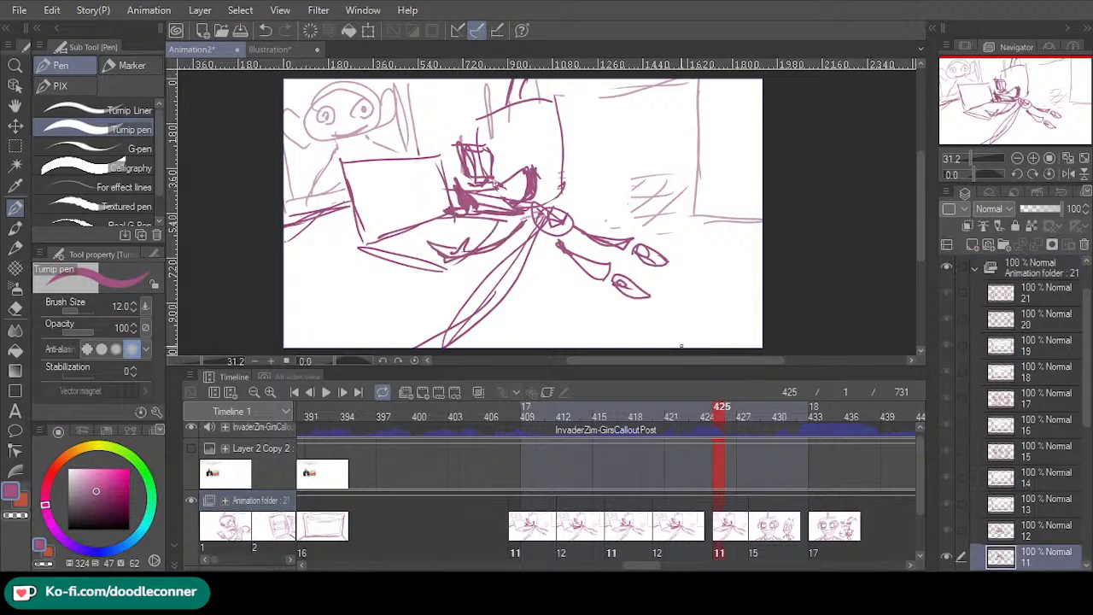
click(708, 554)
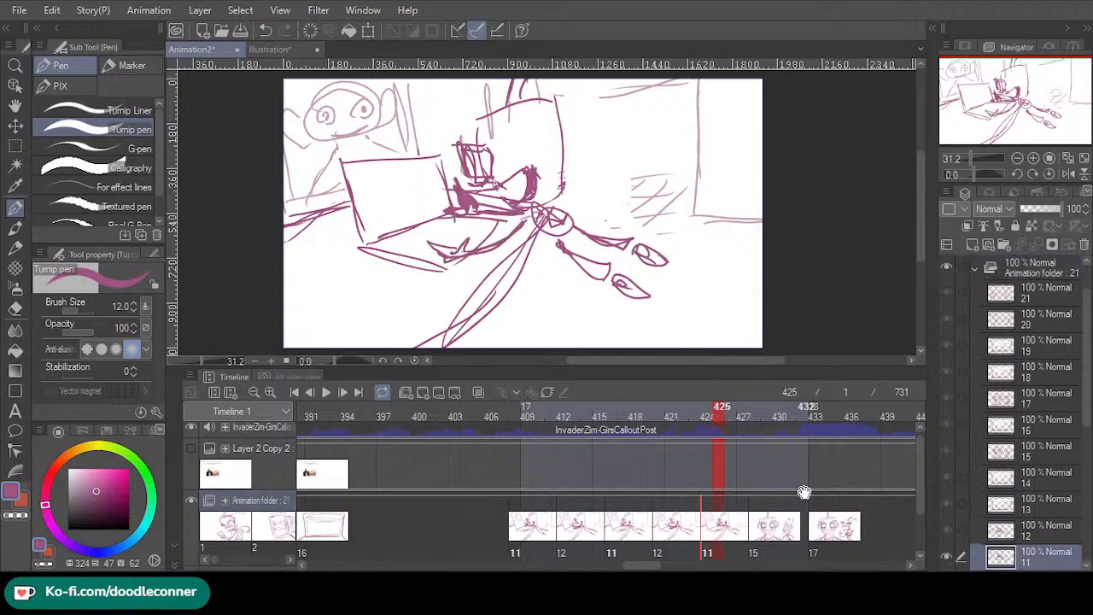
- Play back from the laptop screen shot at frame 380 through the typing cels and into the keyboard shot
click(706, 412)
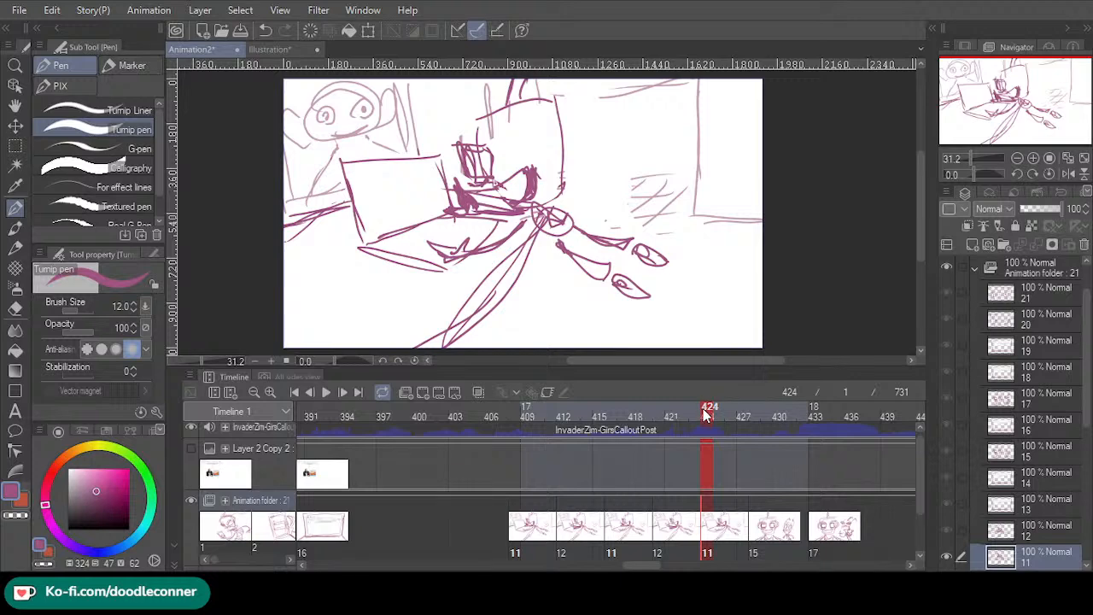
drag(697, 416, 256, 451)
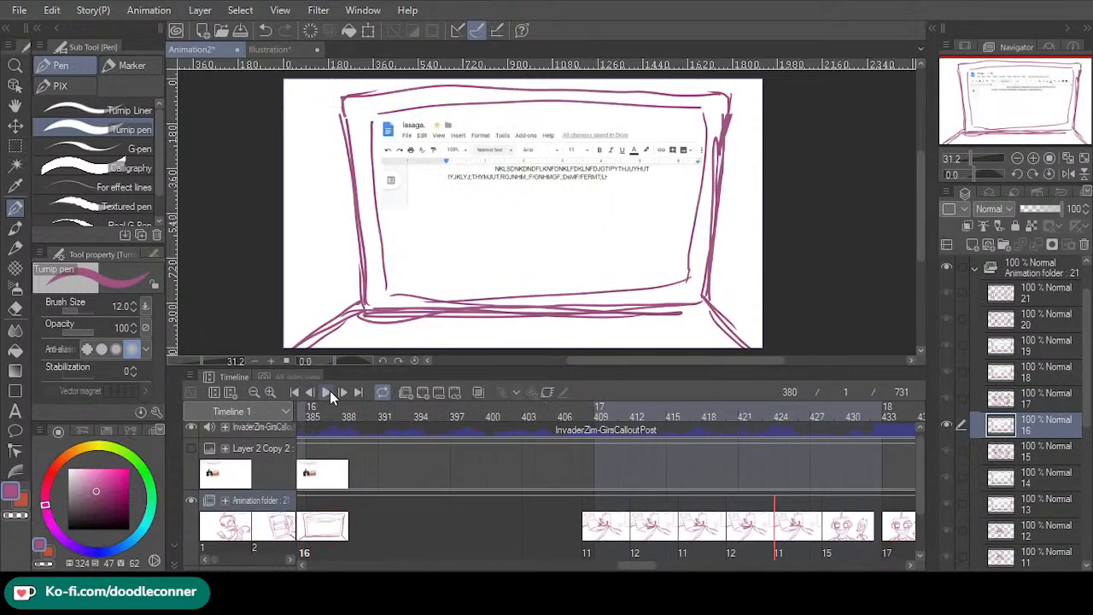
click(329, 391)
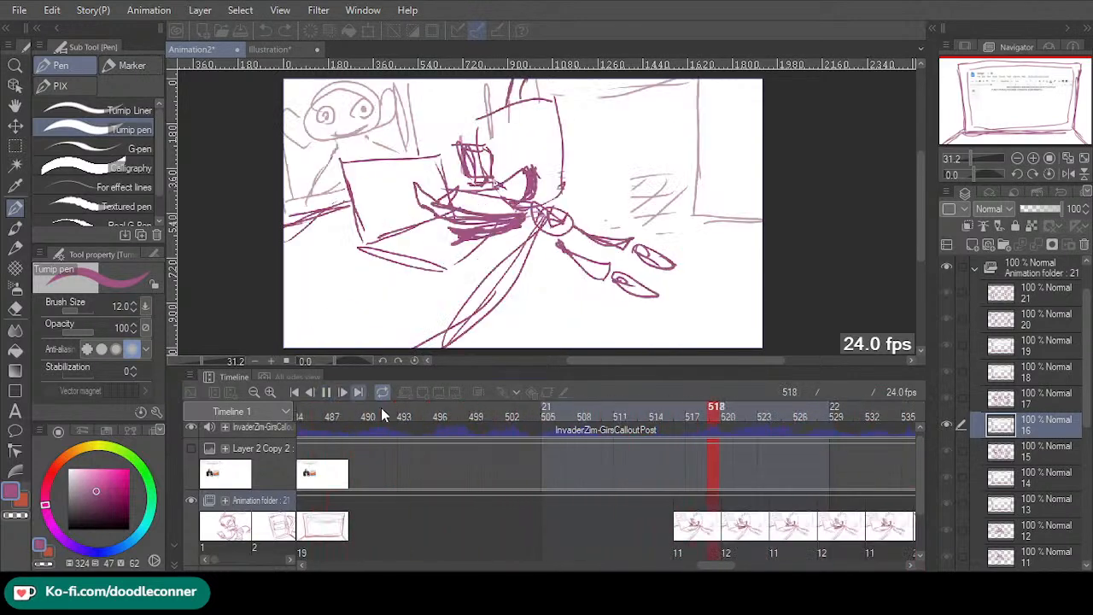
click(327, 392)
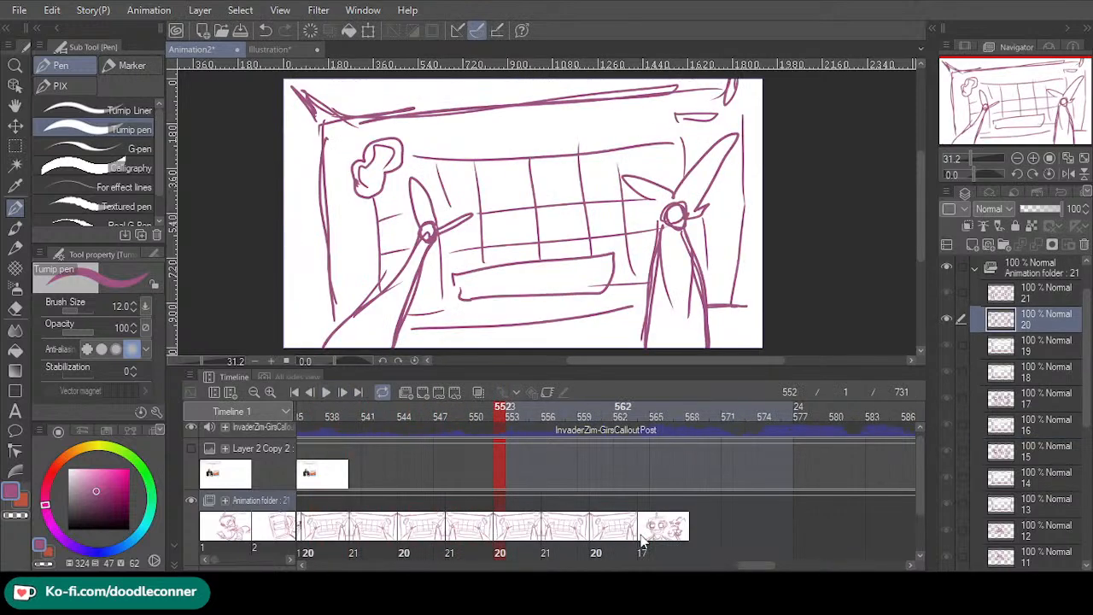
- Try to move the keyboard cels 20 and 21 to start at frame 505, then undo the move
scroll(546, 548, left, 5)
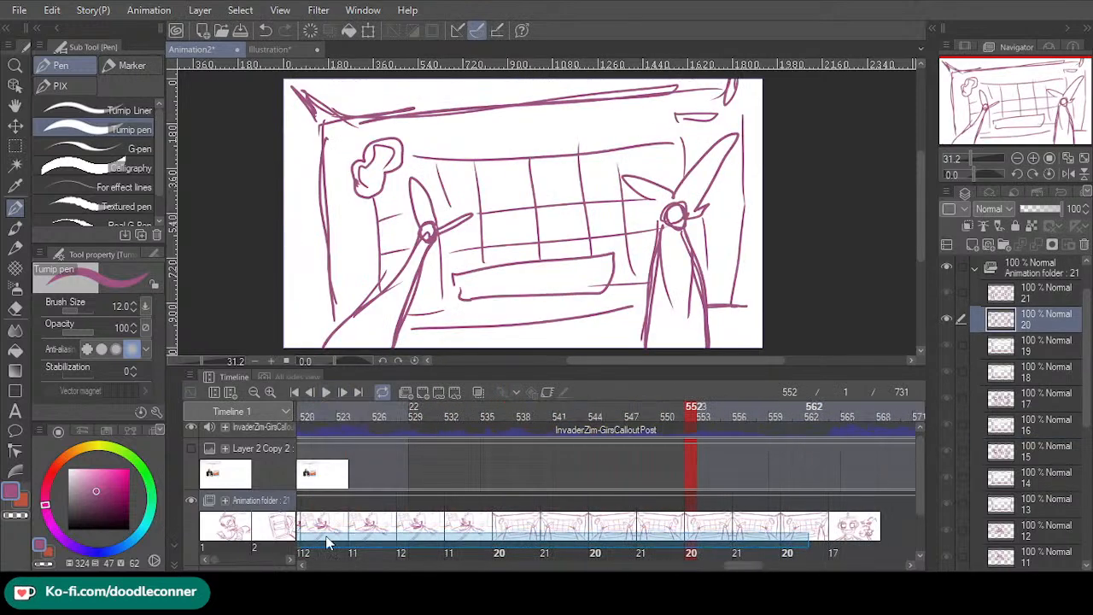
drag(481, 544, 402, 503)
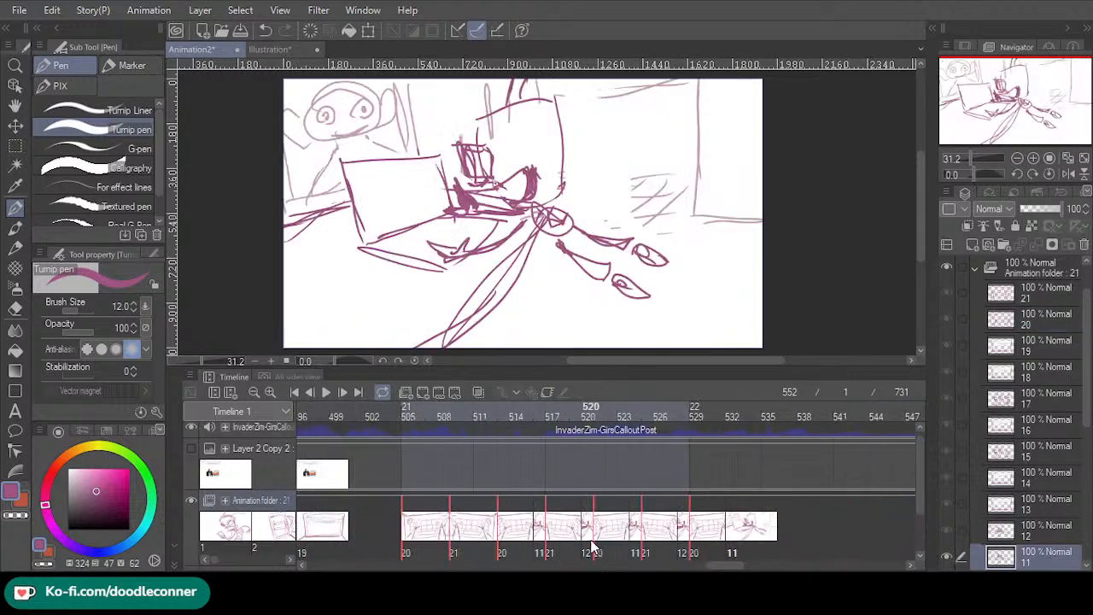
key(ctrl+z)
- Move the seven keyboard cels ahead of the second typing shot so they start at frame 488 and run into it
mouse_move(786, 553)
mouse_down()
mouse_move(1034, 538)
mouse_move(824, 540)
mouse_move(766, 555)
mouse_up()
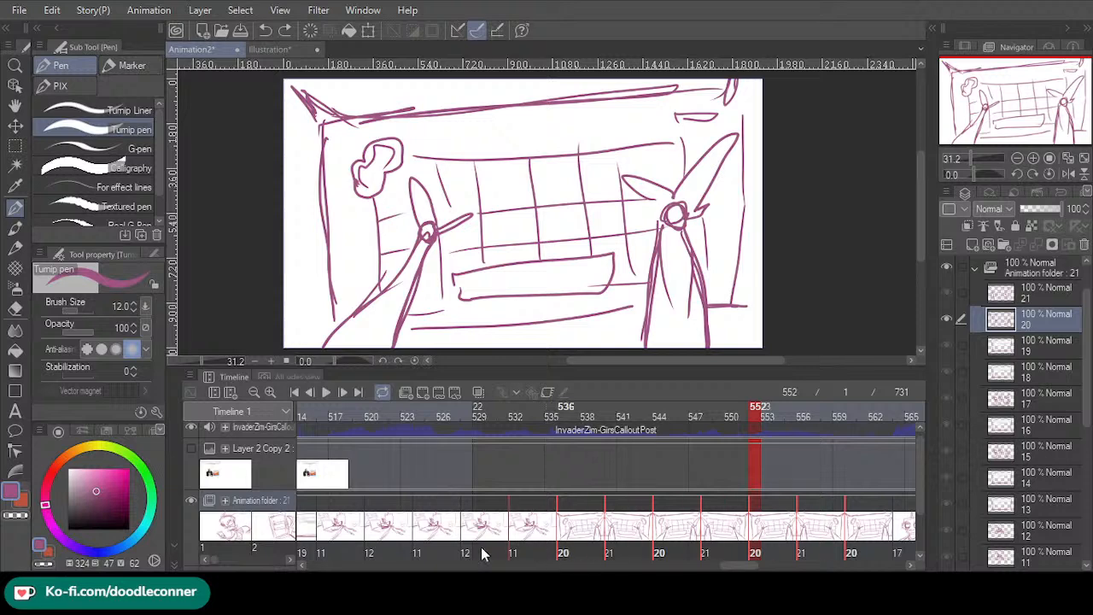
drag(482, 553, 300, 538)
drag(457, 535, 458, 536)
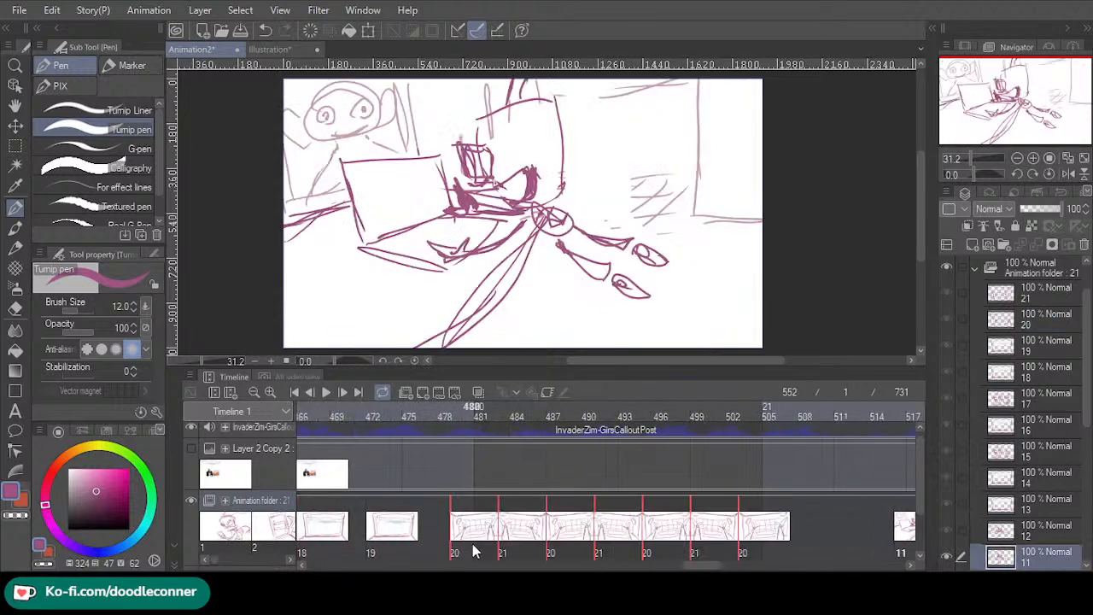
click(749, 553)
drag(743, 560, 859, 553)
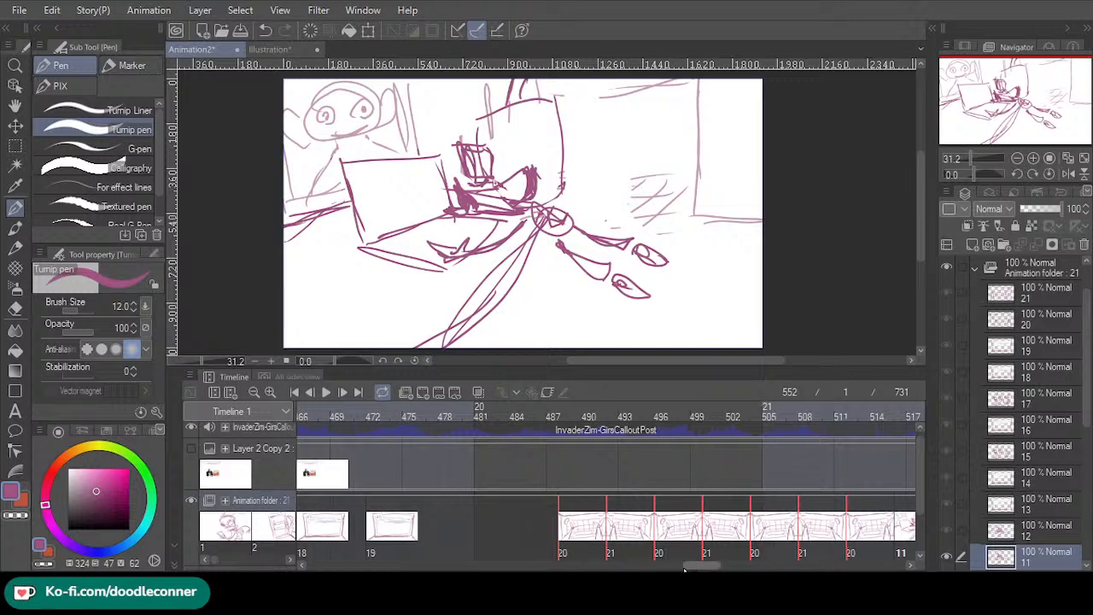
- Extend the start of the keyboard shot with cel 21 at frame 484 and cel 20 at frame 480
click(527, 540)
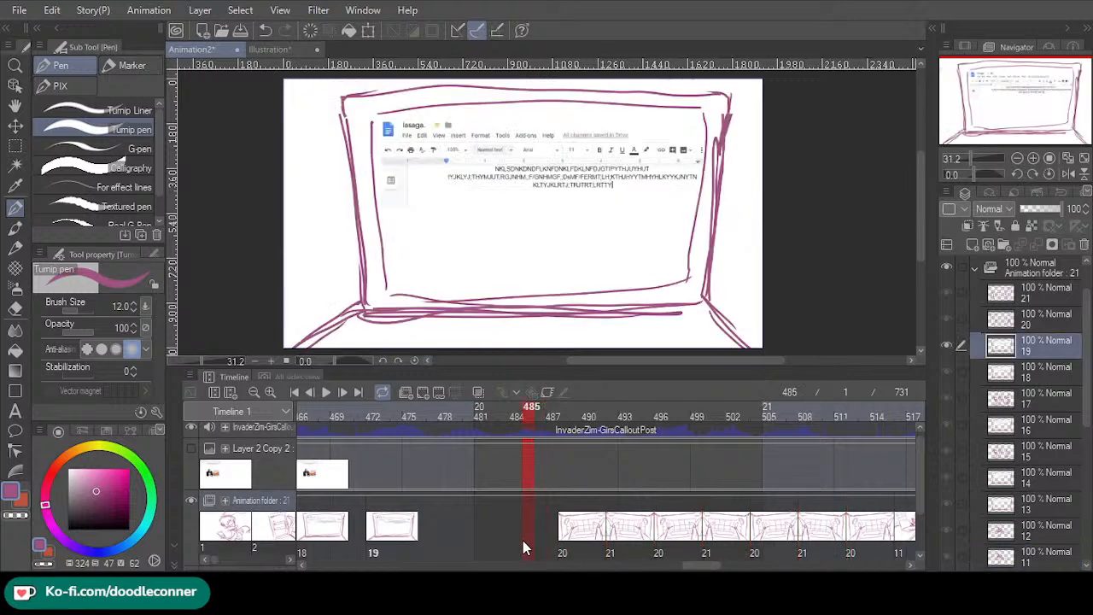
click(517, 538)
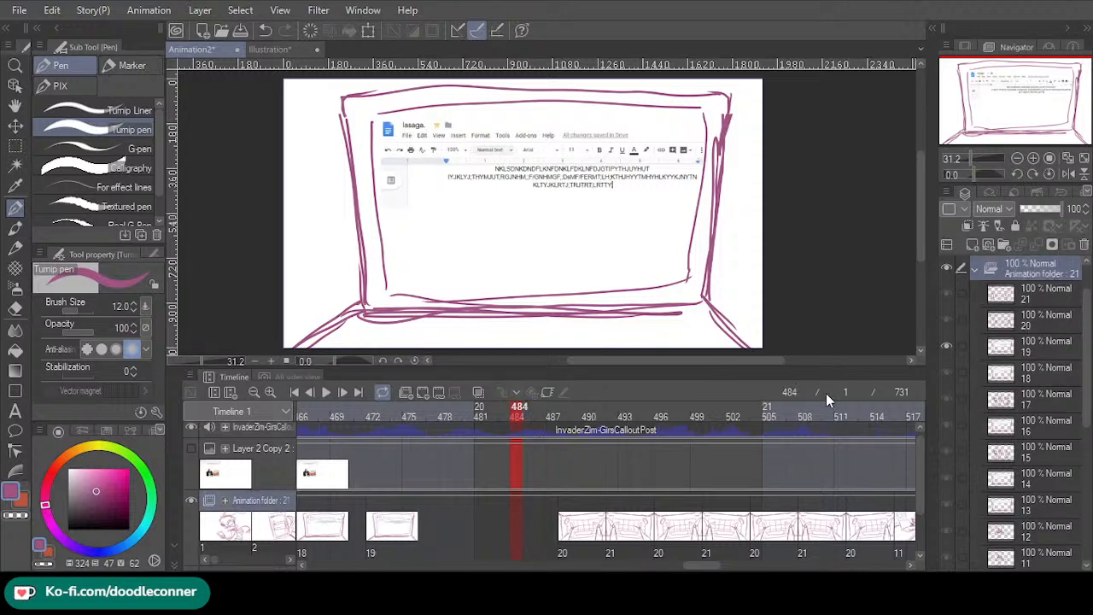
click(492, 512)
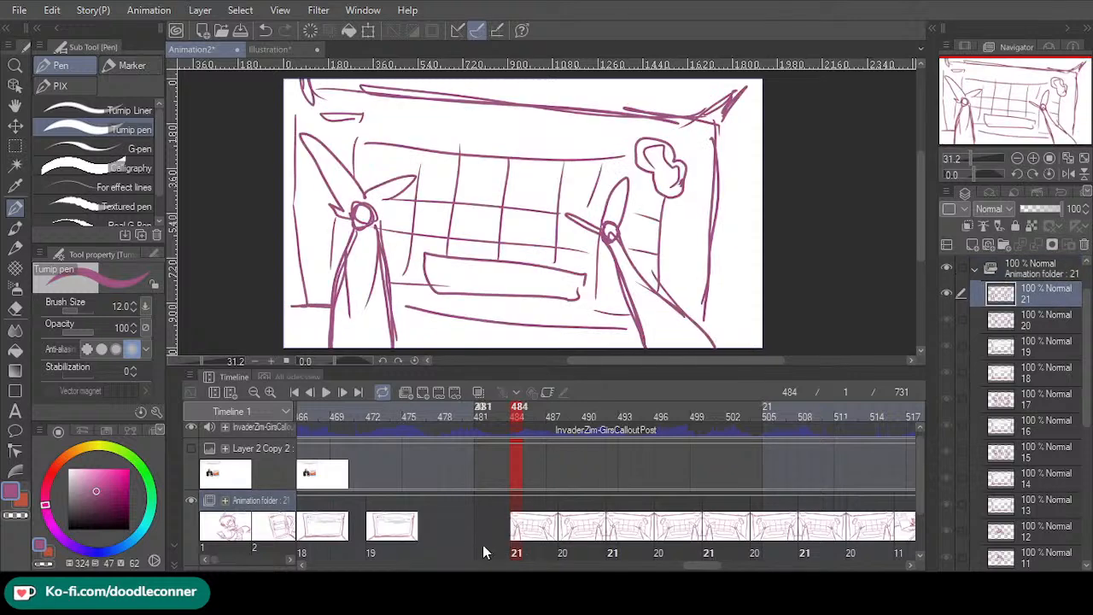
click(469, 537)
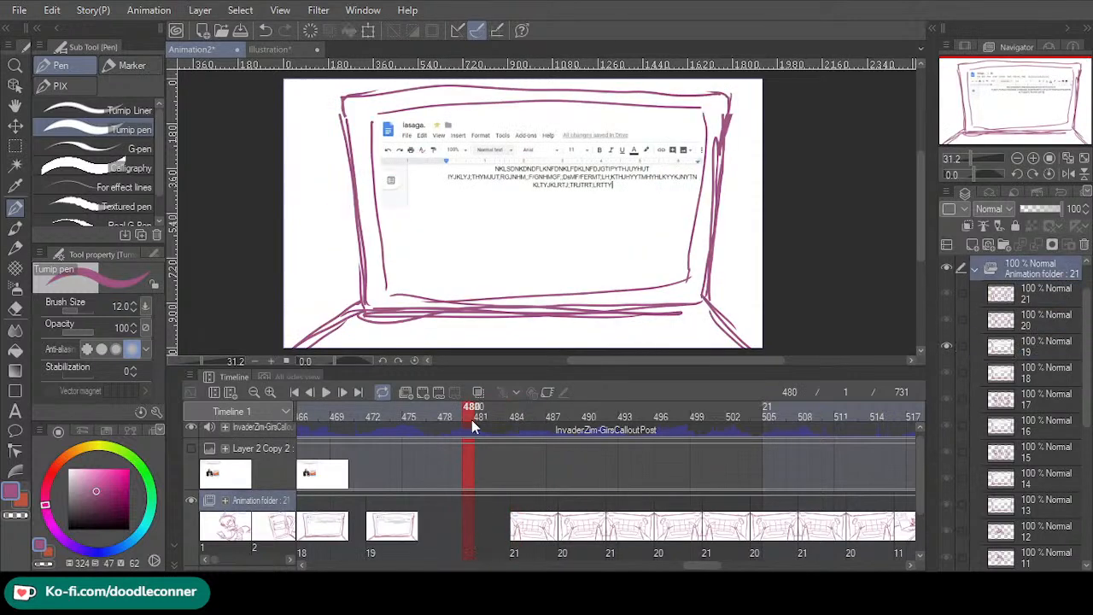
click(467, 478)
- Shift the keyboard cels and the typing cels after them as one block so it starts at frame 495
drag(448, 524, 831, 520)
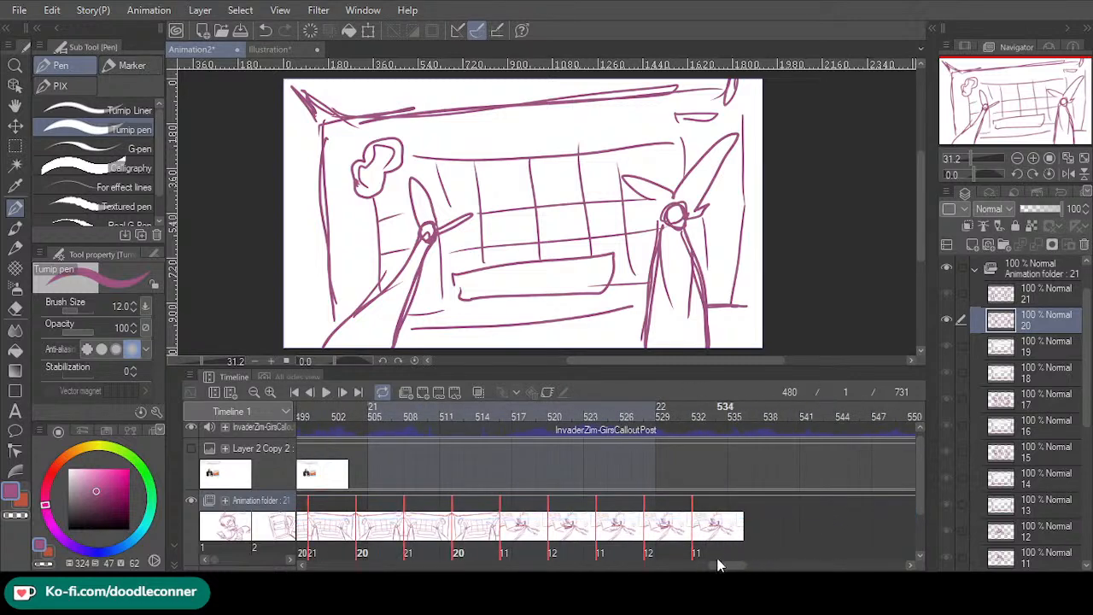
drag(724, 564, 735, 564)
mouse_move(529, 554)
mouse_down()
mouse_move(672, 549)
mouse_move(736, 566)
mouse_up()
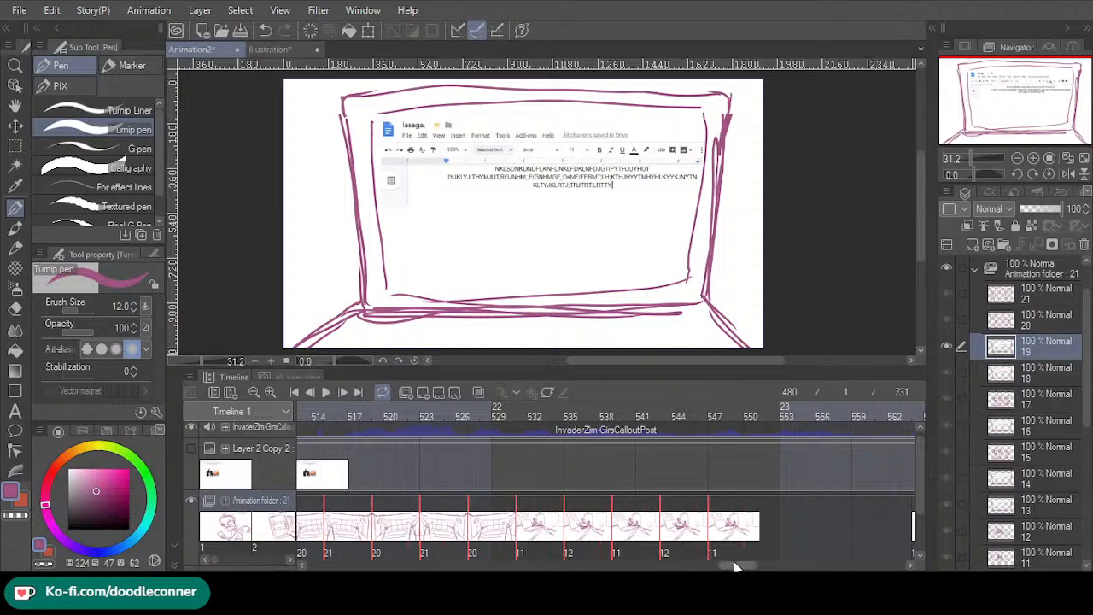
- Extend the end of the typing shot with cel 12 at frame 551 and cel 11 at frame 555
click(752, 561)
click(764, 543)
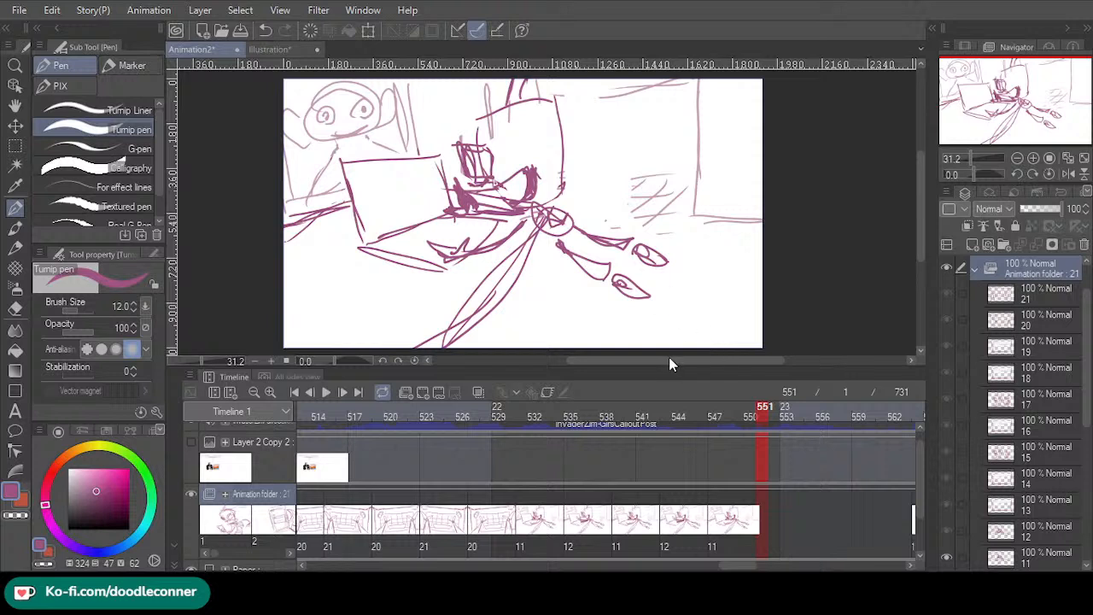
click(696, 386)
click(810, 541)
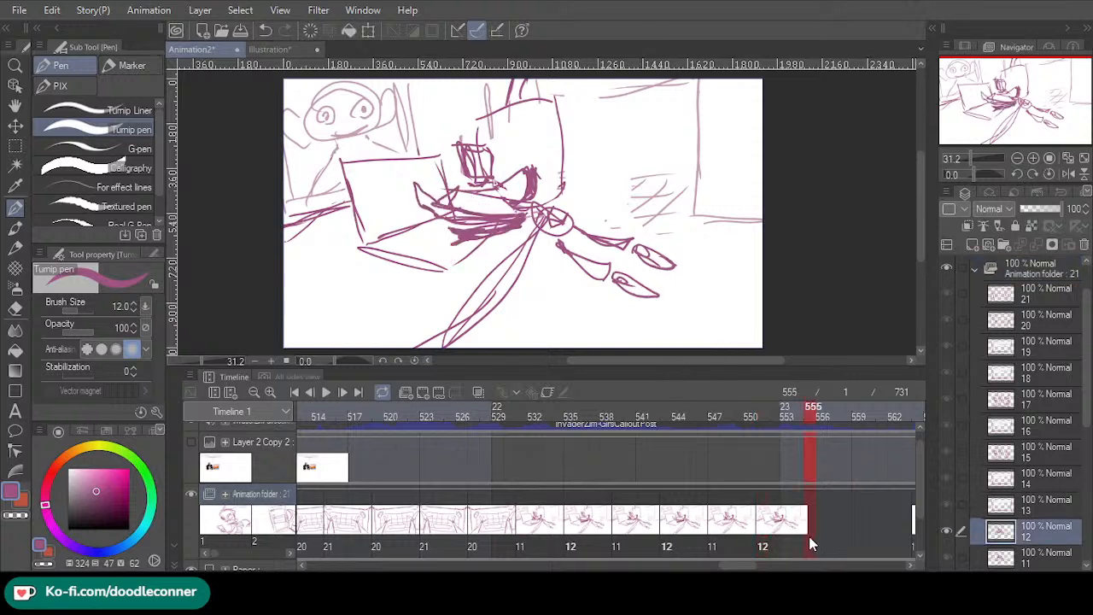
click(689, 345)
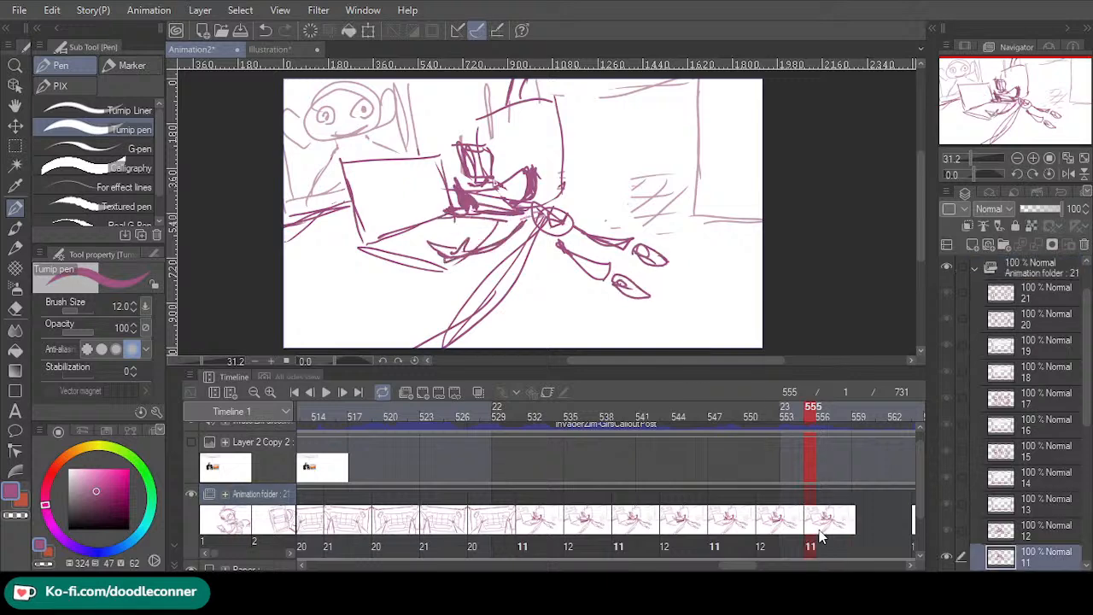
- Shift the second keyboard and typing cels as one block so it starts at frame 500 and ends with cel 11 at frame 560
drag(851, 538, 454, 514)
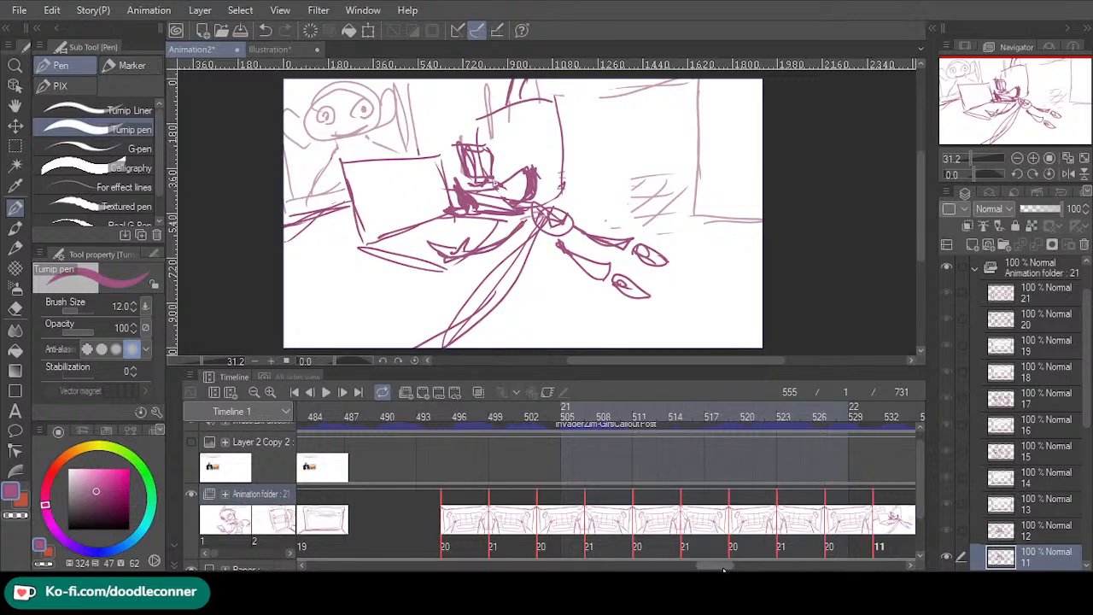
drag(728, 567, 765, 568)
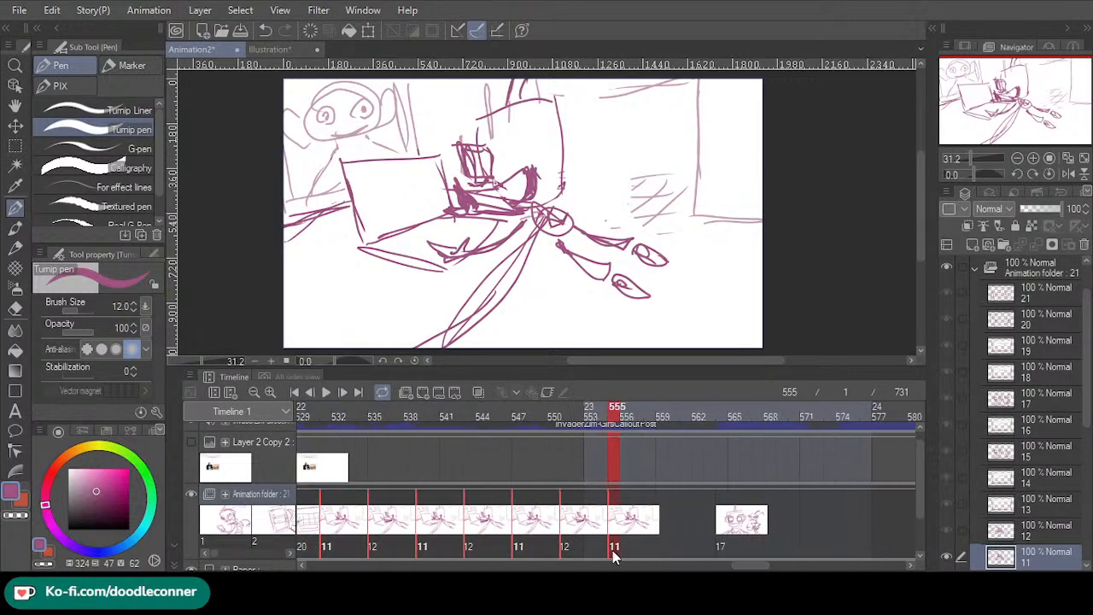
drag(661, 555, 673, 555)
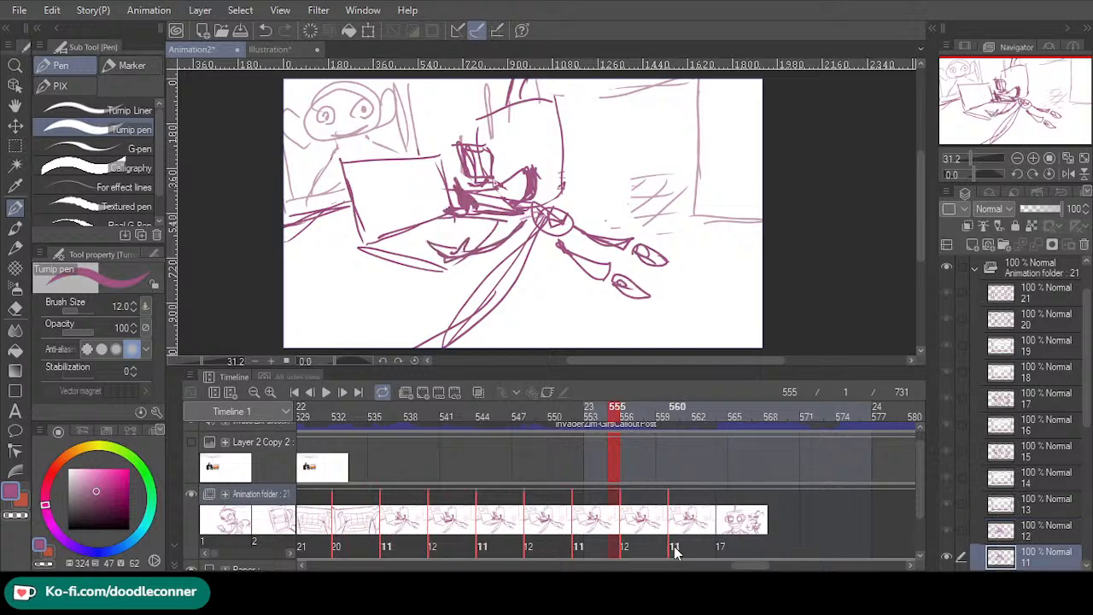
- Play back from frame 473 to check the timing of the laptop, keyboard and typing shots into the close-up
scroll(334, 429, left, 5)
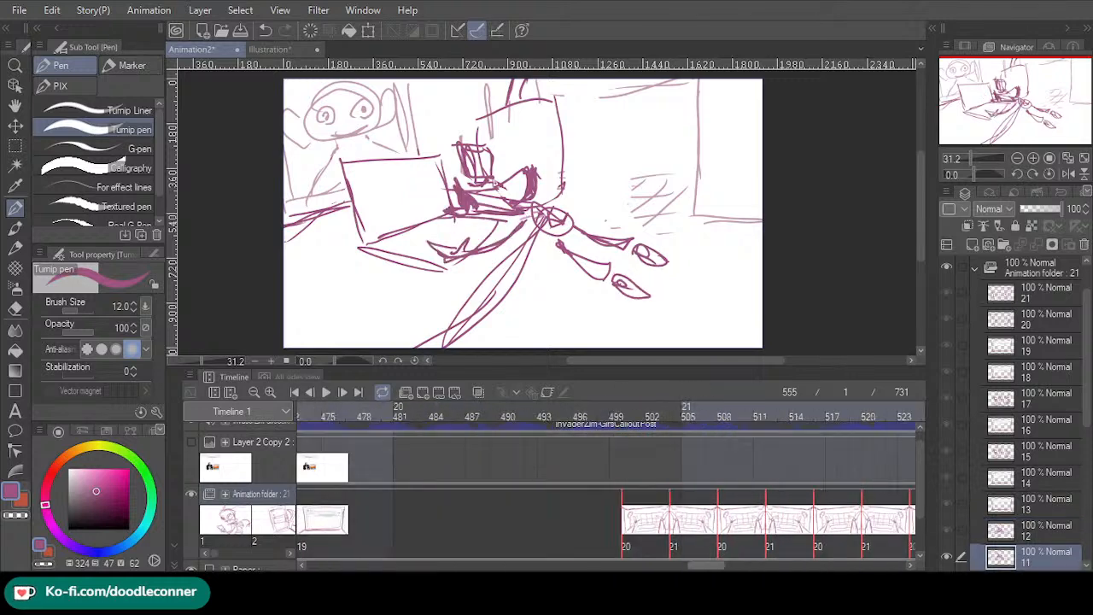
click(312, 416)
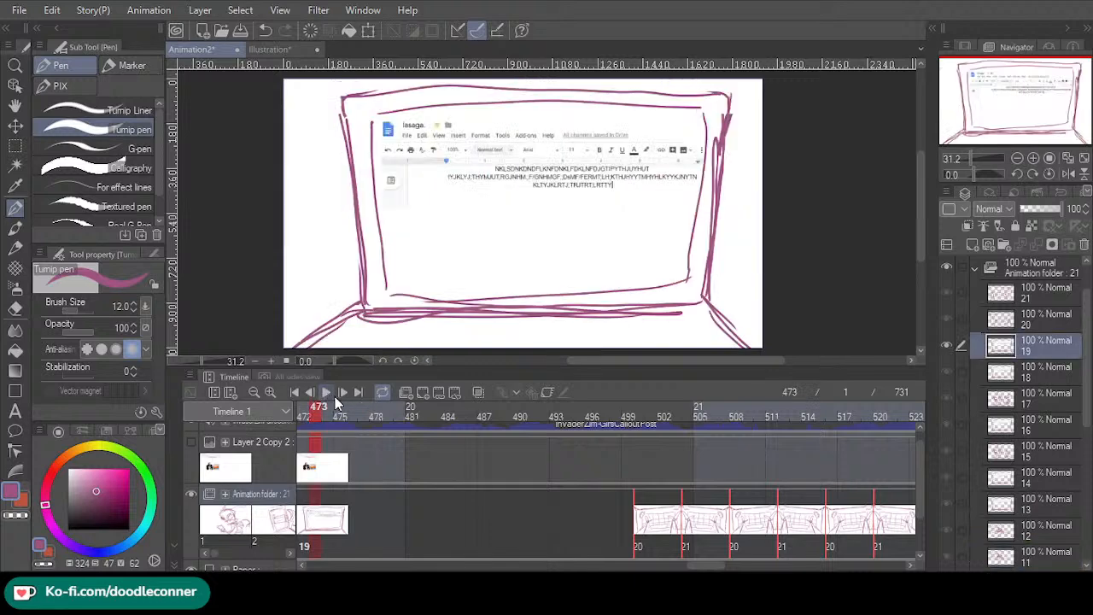
click(337, 396)
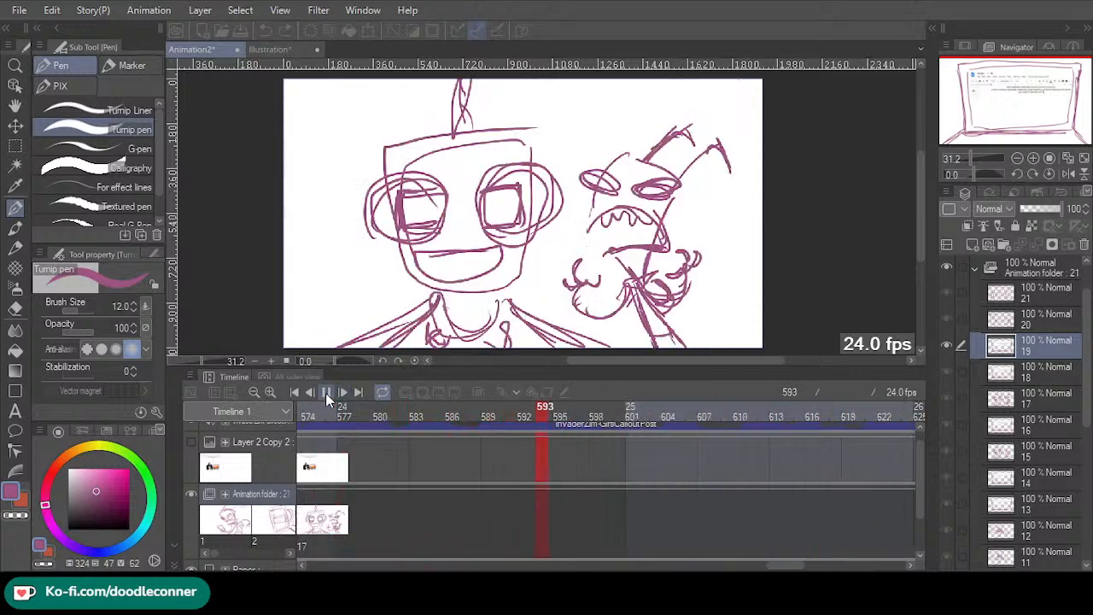
click(325, 393)
- Duplicate cel 17 as cel 17a, place it at frame 565, clear its drawing and turn on onion skin
drag(781, 566, 754, 569)
click(590, 540)
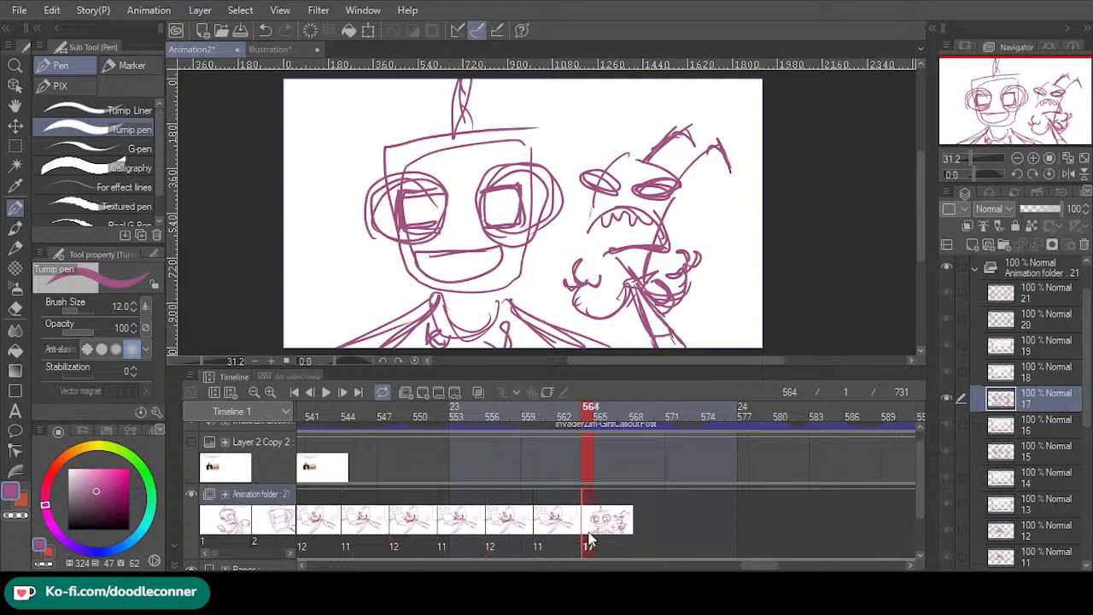
key(ctrl+c)
key(ctrl+v)
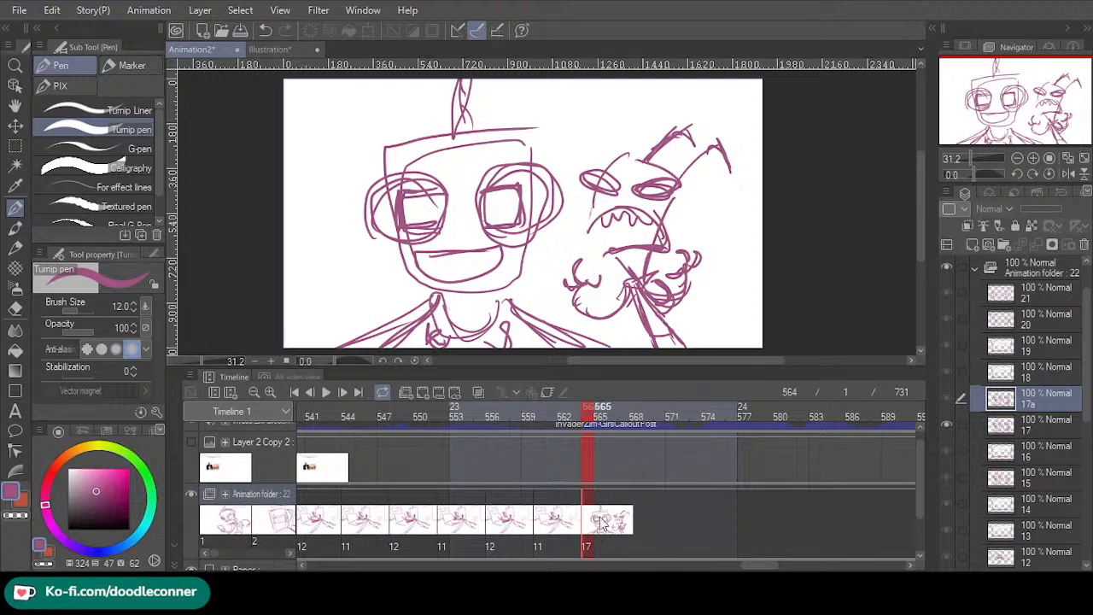
click(601, 547)
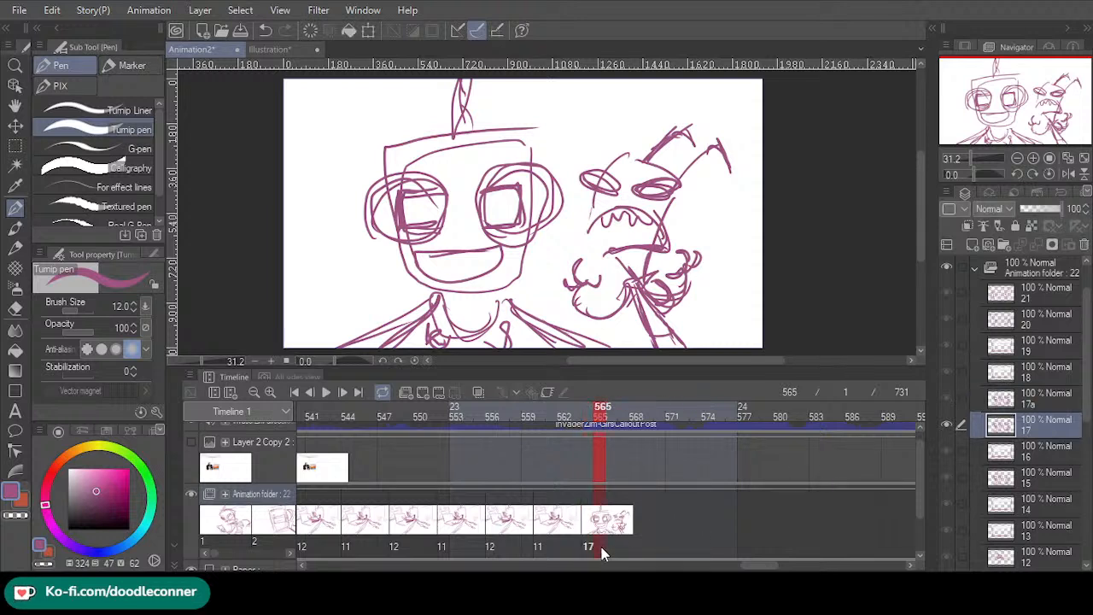
click(649, 437)
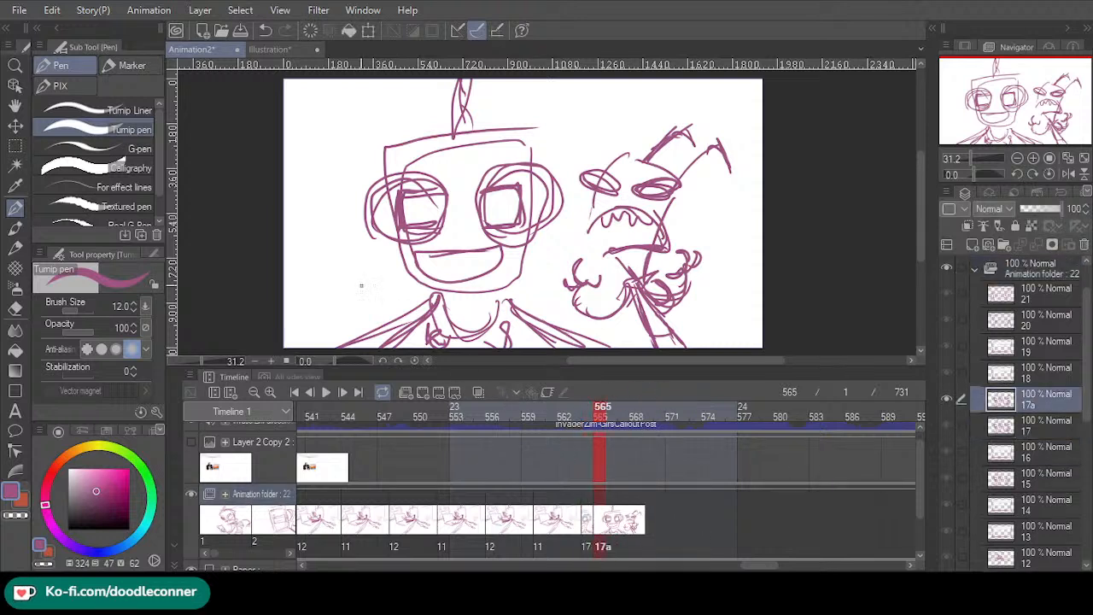
key(Delete)
click(479, 392)
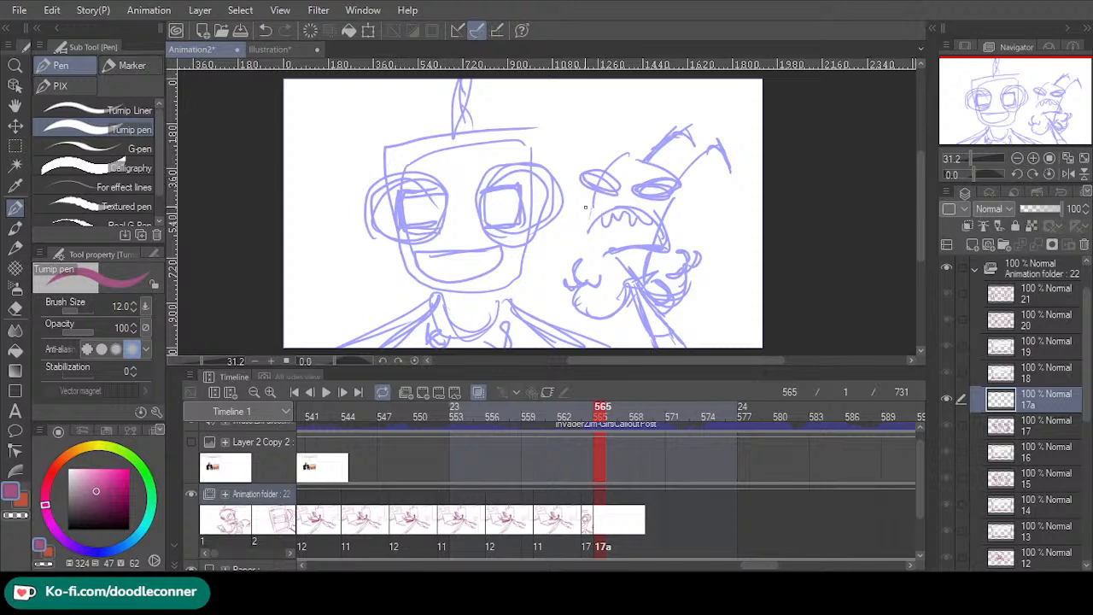
- On cel 17a, sketch the robot's distorted, tilted head and an open grin with teeth over the onion-skinned close-up
mouse_move(459, 114)
mouse_down()
mouse_move(572, 155)
mouse_move(498, 288)
mouse_up()
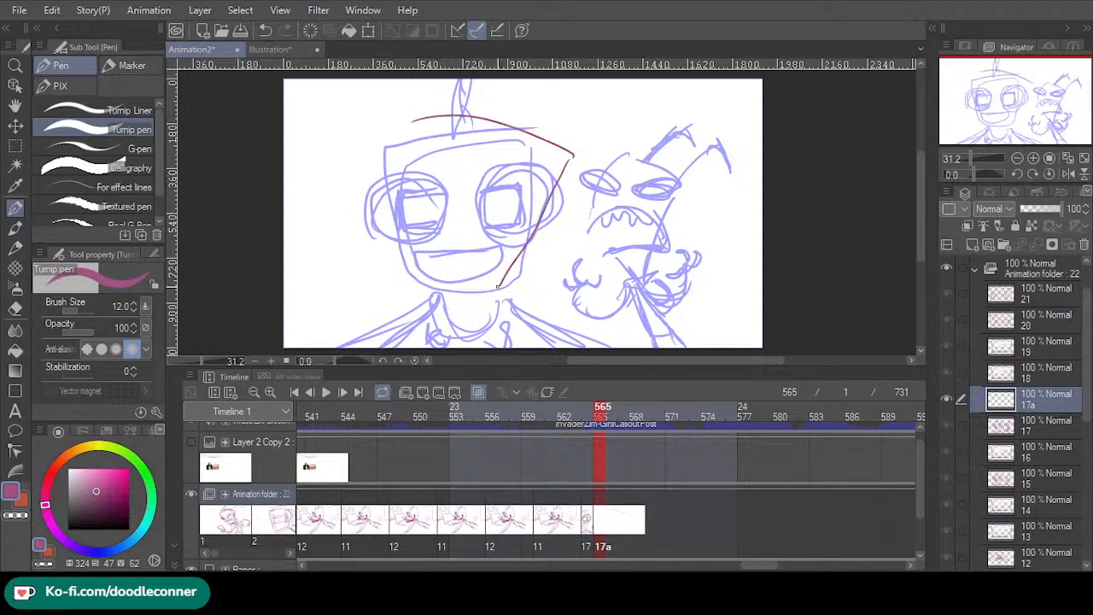
mouse_move(405, 230)
mouse_down()
mouse_move(412, 141)
mouse_move(406, 264)
mouse_up()
mouse_move(391, 207)
mouse_down()
mouse_move(391, 244)
mouse_move(427, 292)
mouse_up()
drag(512, 266, 399, 249)
drag(380, 198, 498, 219)
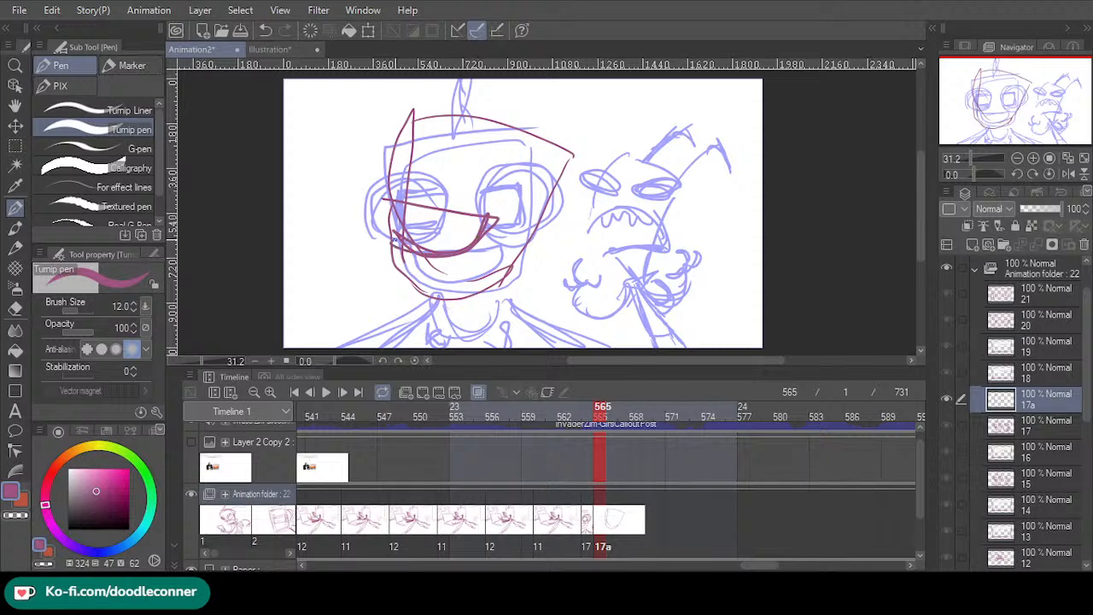
mouse_move(431, 242)
mouse_down()
mouse_move(437, 207)
mouse_move(485, 217)
mouse_move(447, 222)
mouse_move(476, 233)
mouse_move(444, 250)
mouse_up()
drag(432, 205, 437, 246)
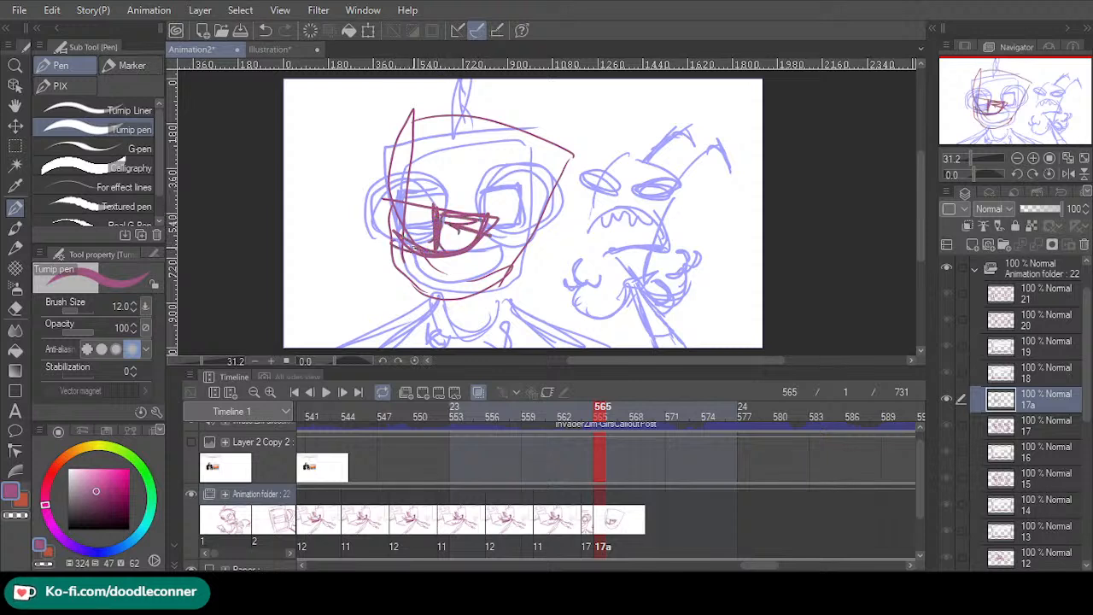
- Draw two bulging round eyes high on the robot's head and fill the outer one solid purple
mouse_move(380, 159)
mouse_down()
mouse_move(402, 119)
mouse_move(363, 162)
mouse_move(423, 171)
mouse_move(389, 176)
mouse_move(427, 111)
mouse_up()
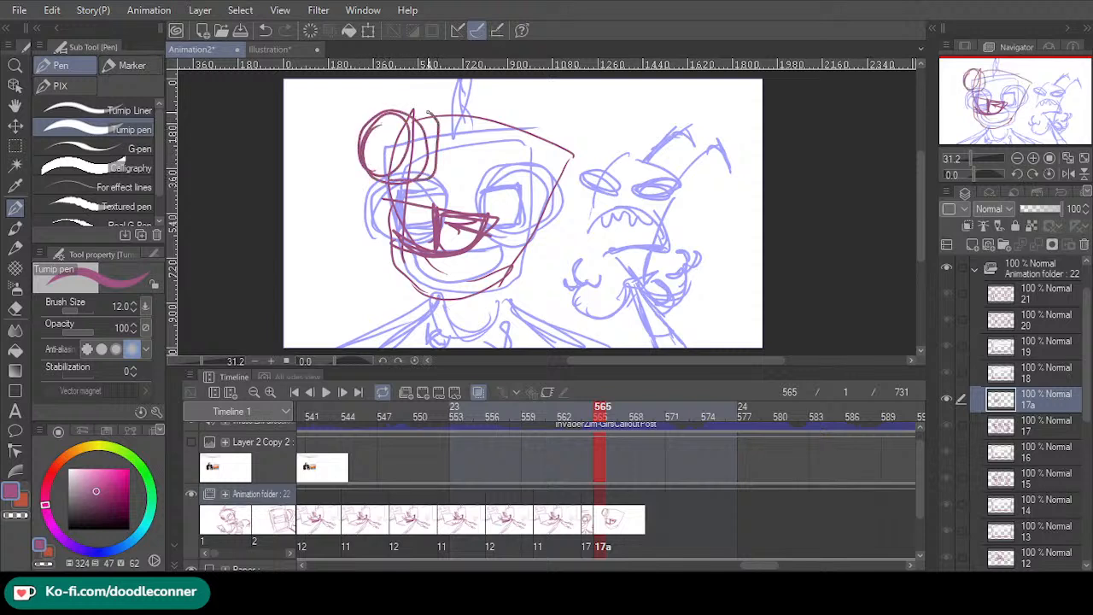
mouse_move(494, 180)
mouse_down()
mouse_move(536, 130)
mouse_move(480, 137)
mouse_move(540, 181)
mouse_move(470, 152)
mouse_up()
drag(481, 198, 461, 165)
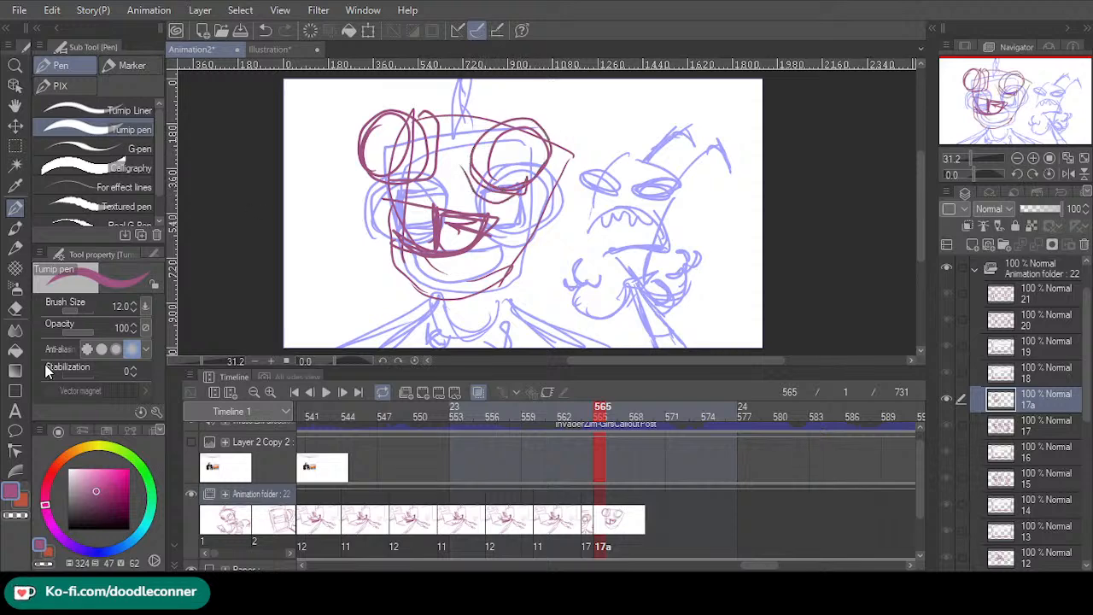
click(14, 351)
click(384, 149)
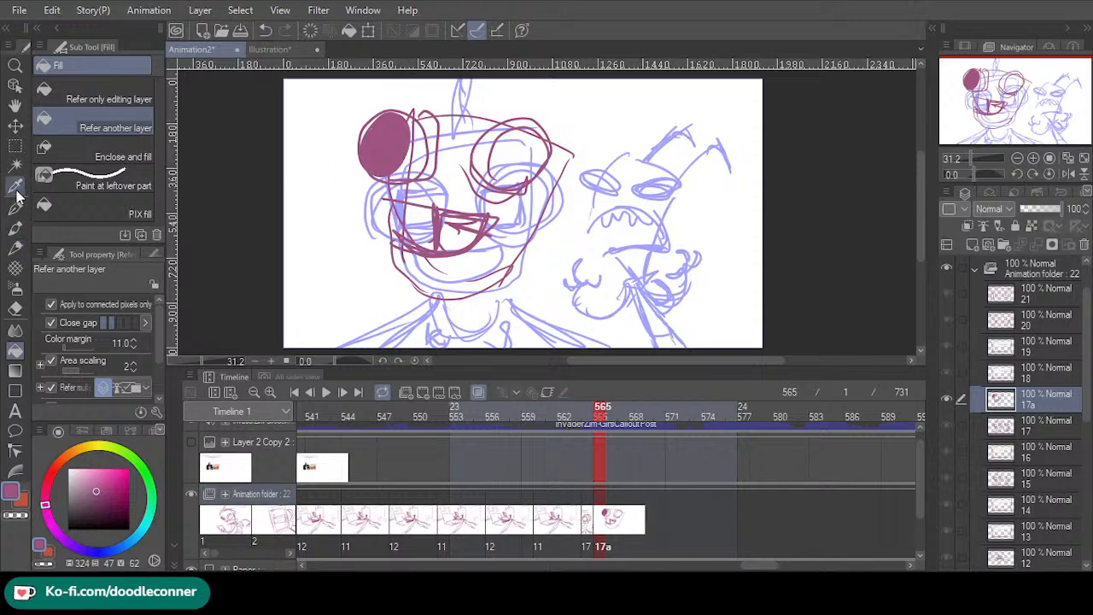
- Refine the eye and head outline, replace the zigzag antenna with a straight slanted one and strengthen the jaw line
click(14, 207)
mouse_move(401, 162)
mouse_down()
mouse_move(395, 117)
mouse_move(511, 118)
mouse_move(528, 97)
mouse_move(568, 89)
mouse_up()
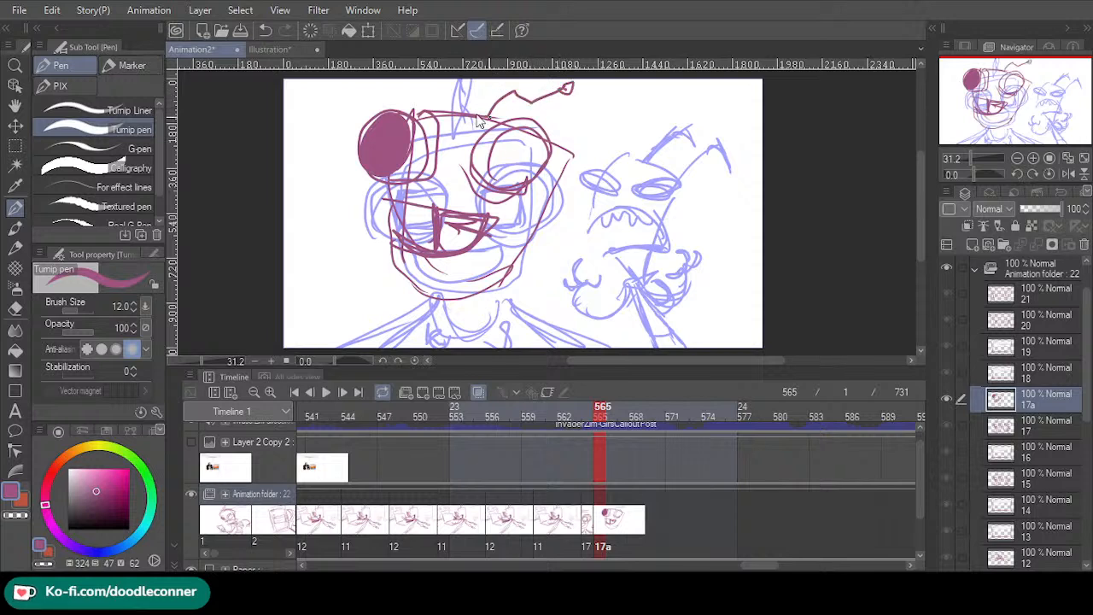
key(ctrl+z)
key(ctrl+z)
mouse_move(501, 97)
mouse_down()
mouse_move(540, 79)
mouse_move(512, 113)
mouse_up()
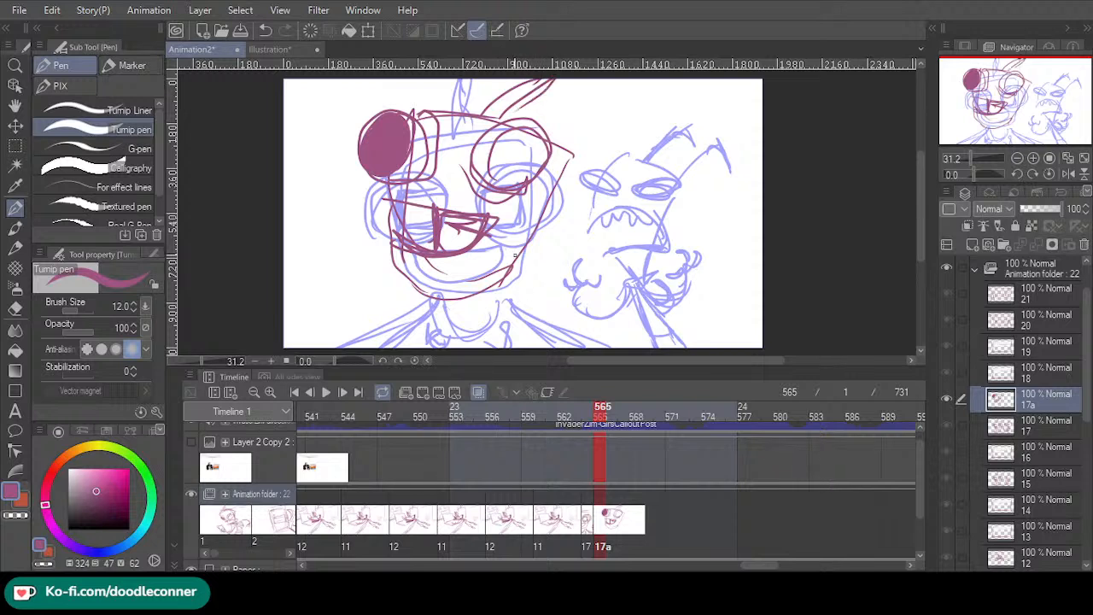
mouse_move(521, 241)
mouse_down()
mouse_move(509, 283)
mouse_move(440, 299)
mouse_up()
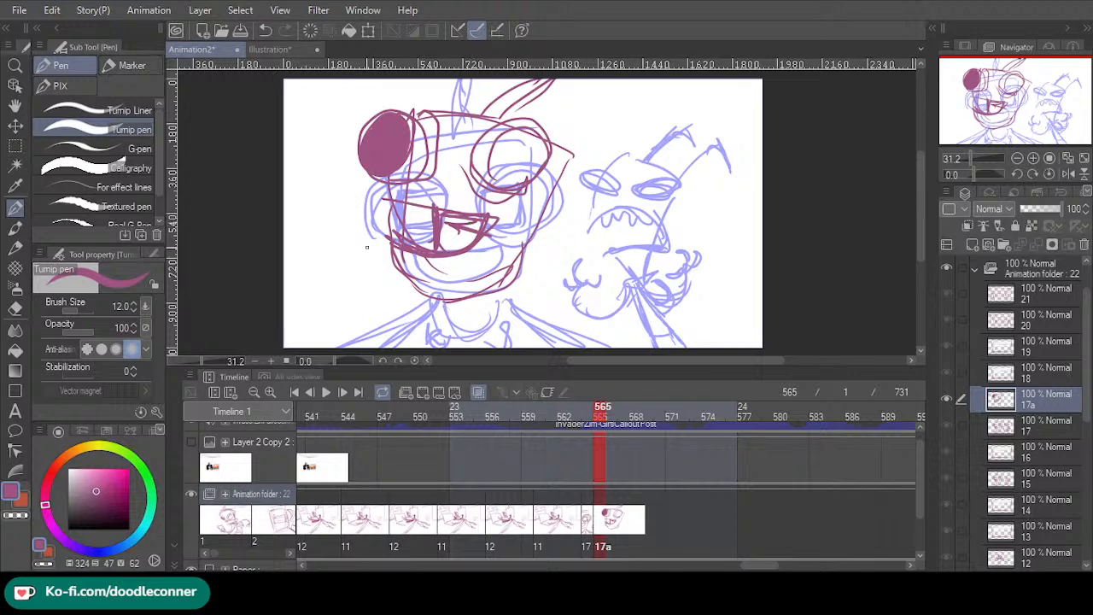
- Add small flying debris and motion marks beside the head, then sketch the robot's neck, collar and sloping shoulders
mouse_move(375, 248)
mouse_down()
mouse_move(290, 192)
mouse_move(292, 220)
mouse_up()
drag(369, 275, 317, 284)
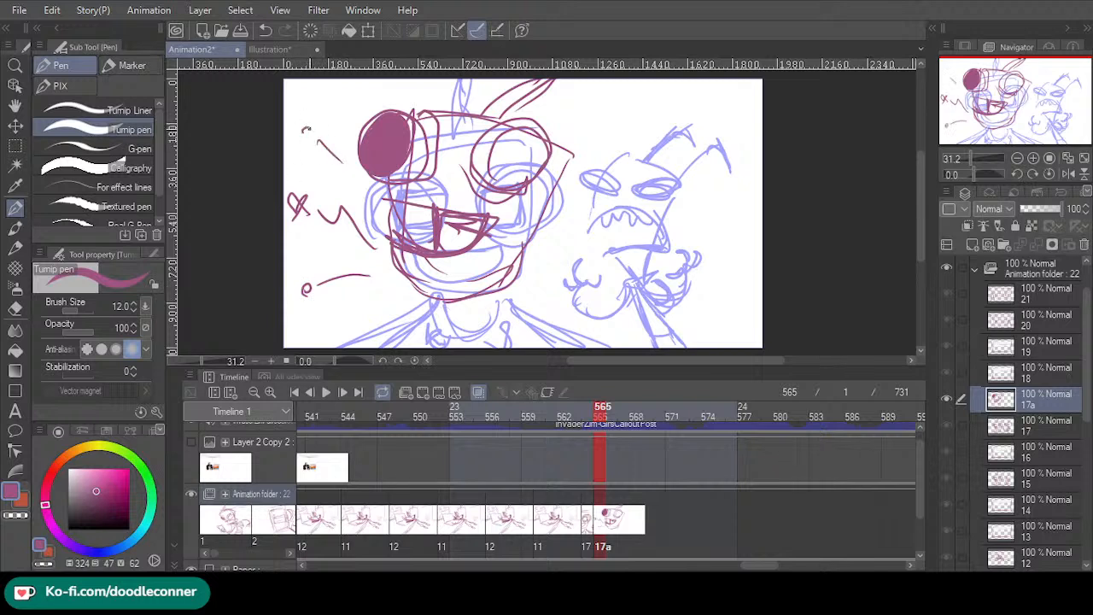
mouse_move(430, 299)
mouse_down()
mouse_move(294, 346)
mouse_move(414, 304)
mouse_move(412, 325)
mouse_move(380, 350)
mouse_up()
drag(463, 290, 458, 331)
drag(504, 288, 509, 329)
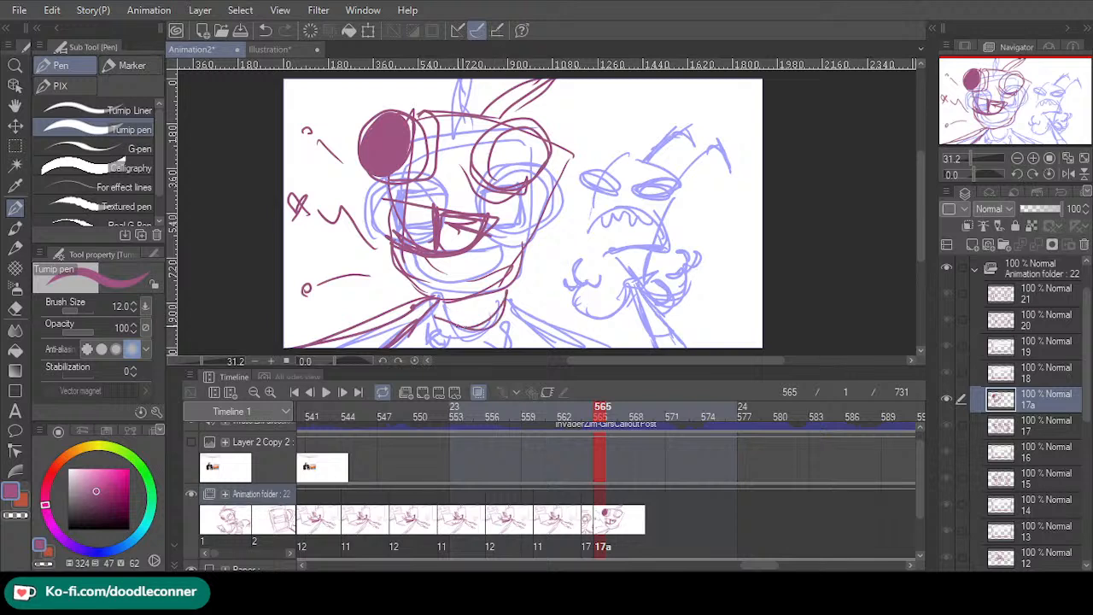
drag(498, 292, 587, 340)
drag(507, 311, 561, 346)
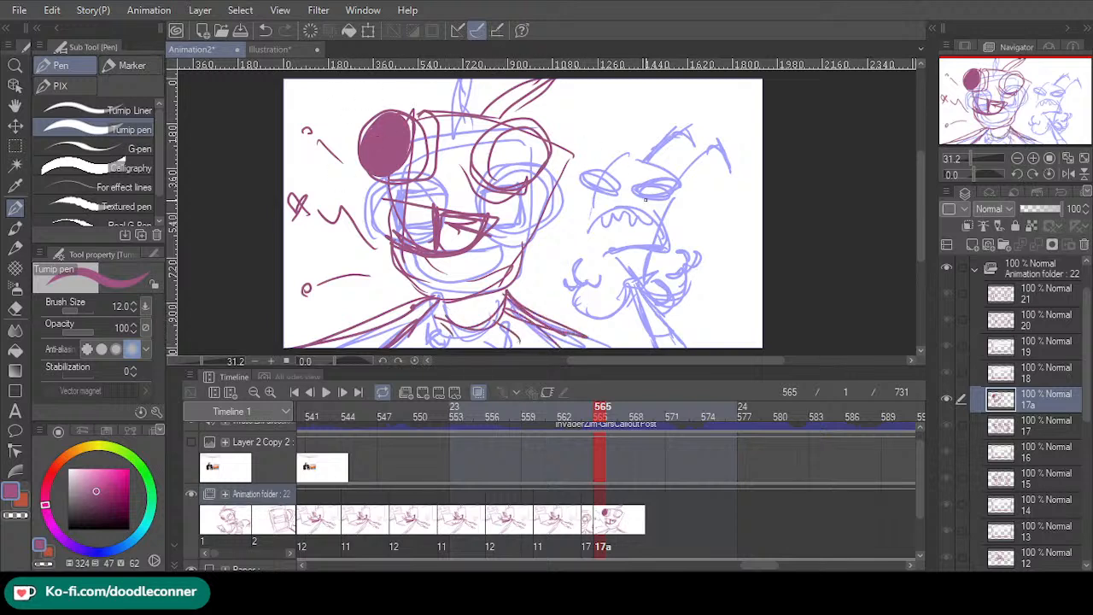
- Play back from the end of the second typing shot to check the cut to the new distorted robot face
click(590, 417)
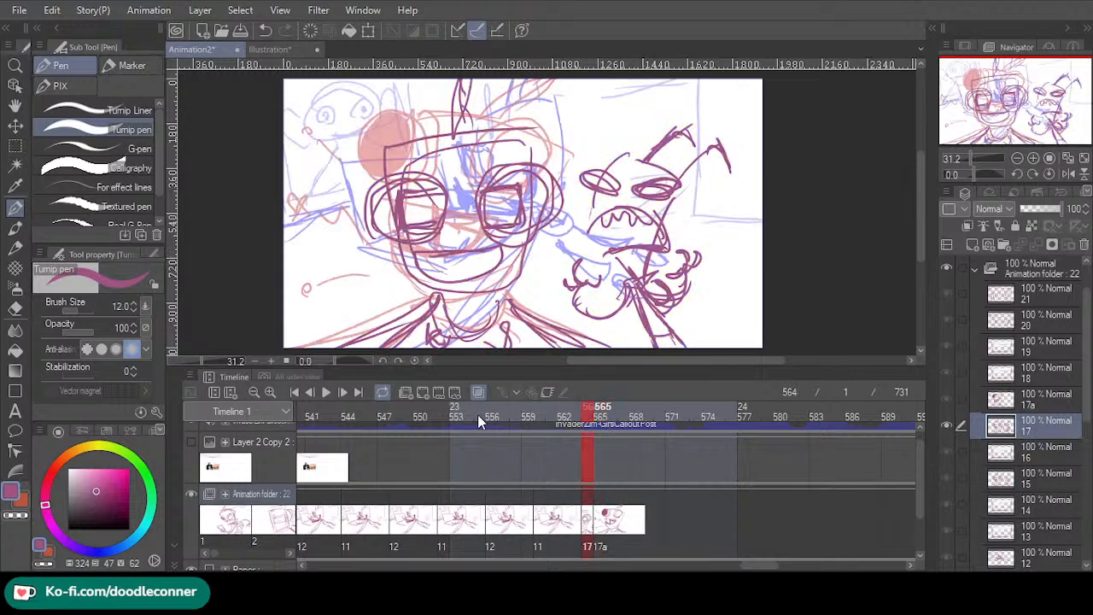
click(398, 416)
click(327, 393)
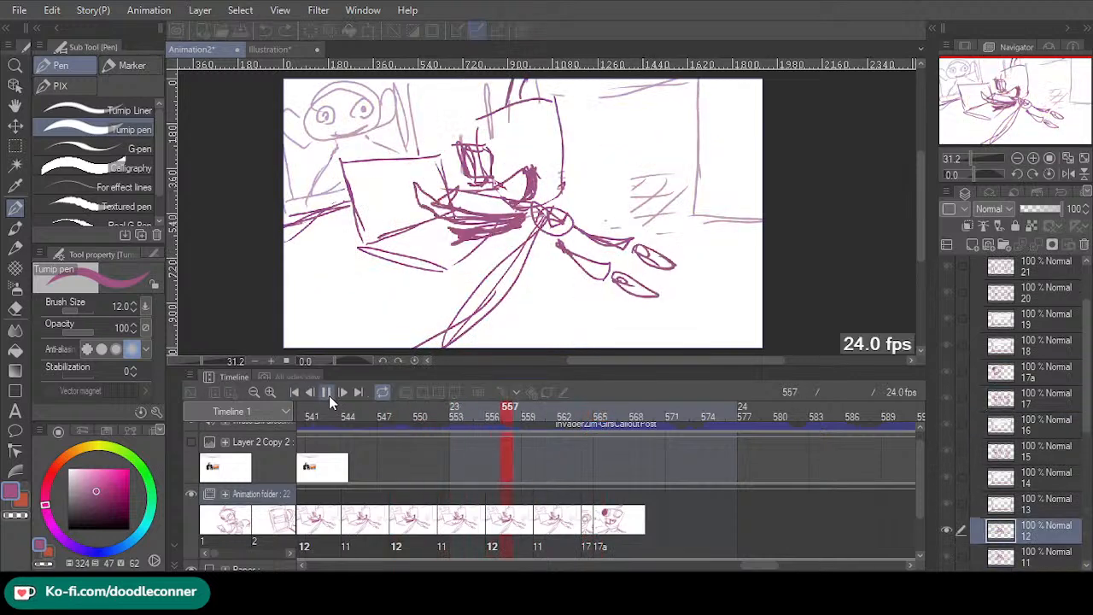
click(328, 393)
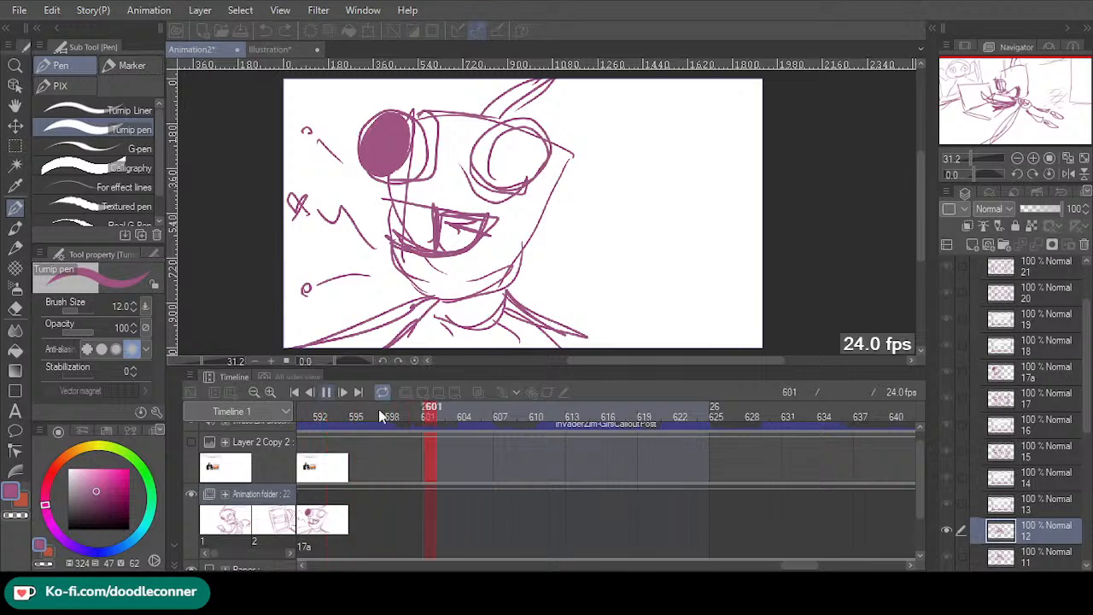
drag(807, 565, 805, 564)
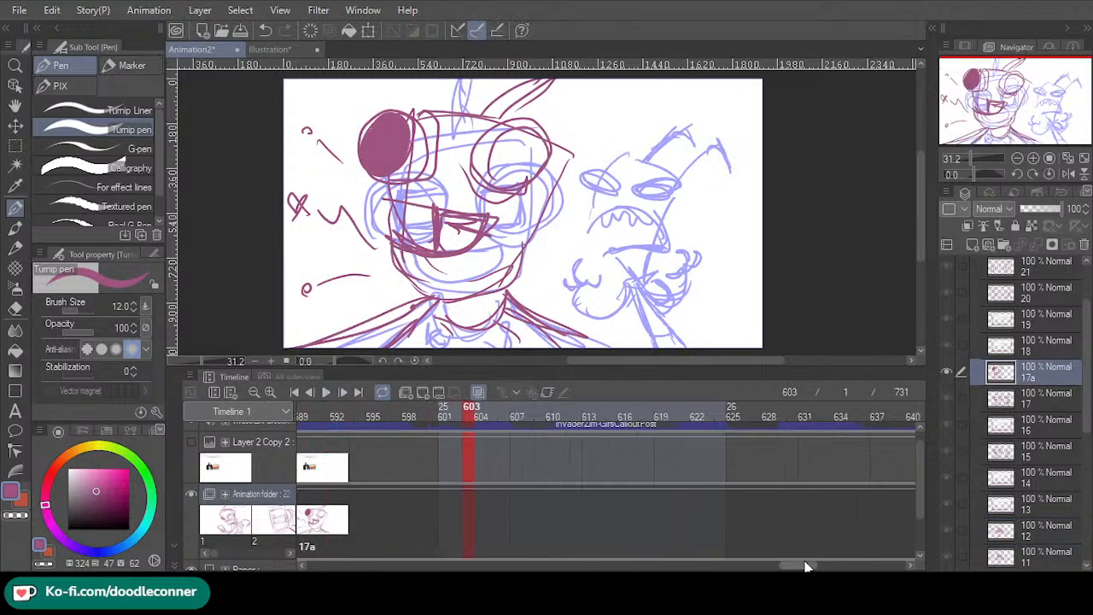
- Play the animatic from its first frame through the first robot and Zim close-up to review the timing
click(359, 392)
click(293, 391)
click(330, 394)
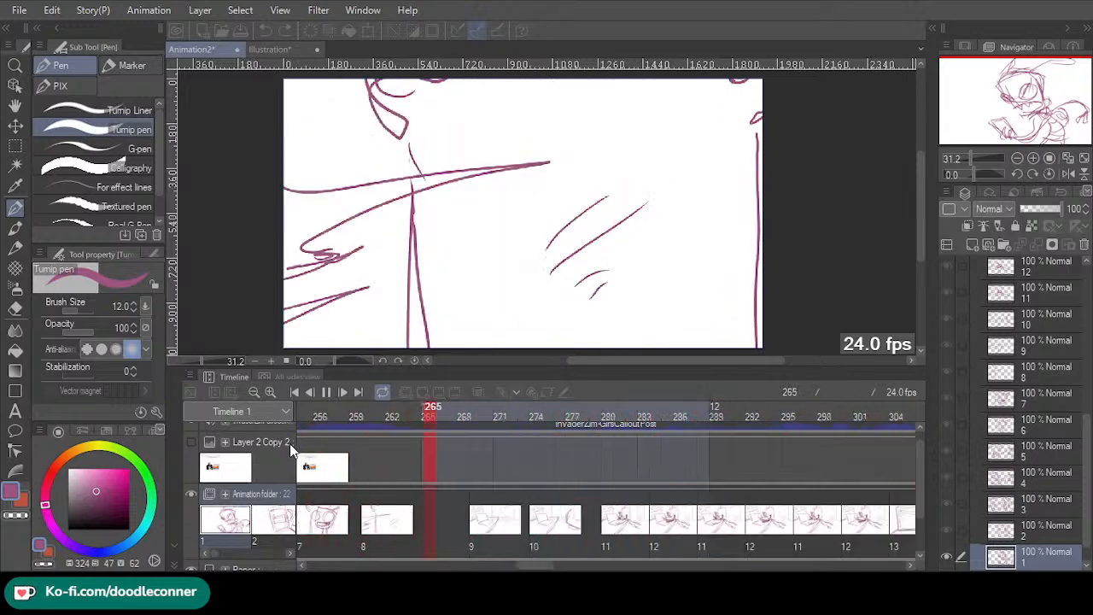
click(329, 389)
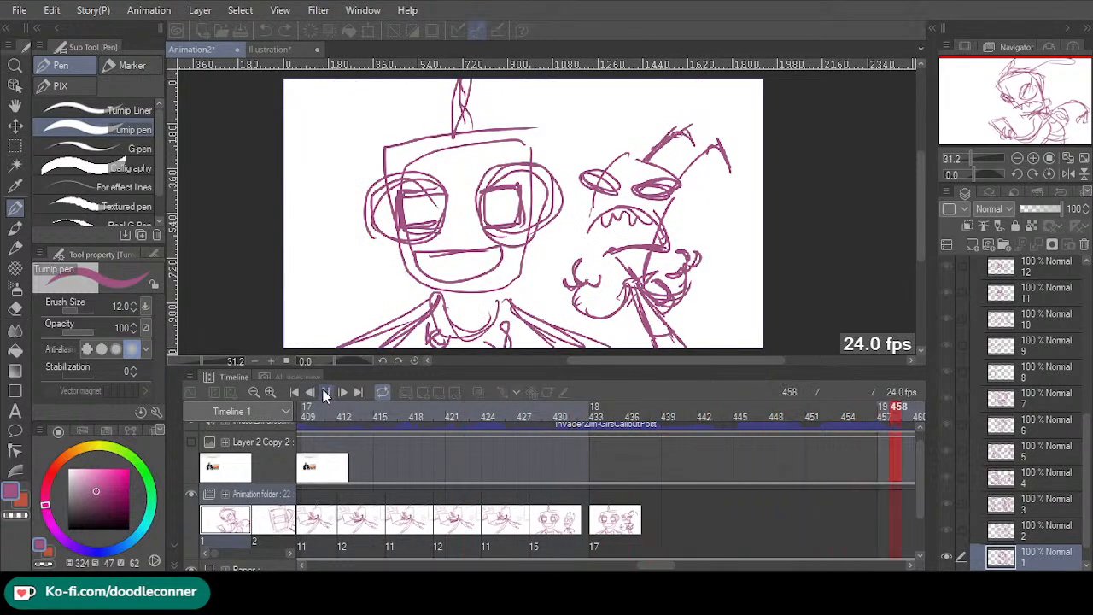
- Extend the first typing shot to start earlier by placing cels 12, 11 and 12 at frames 404, 400 and 396
scroll(632, 568, left, 10)
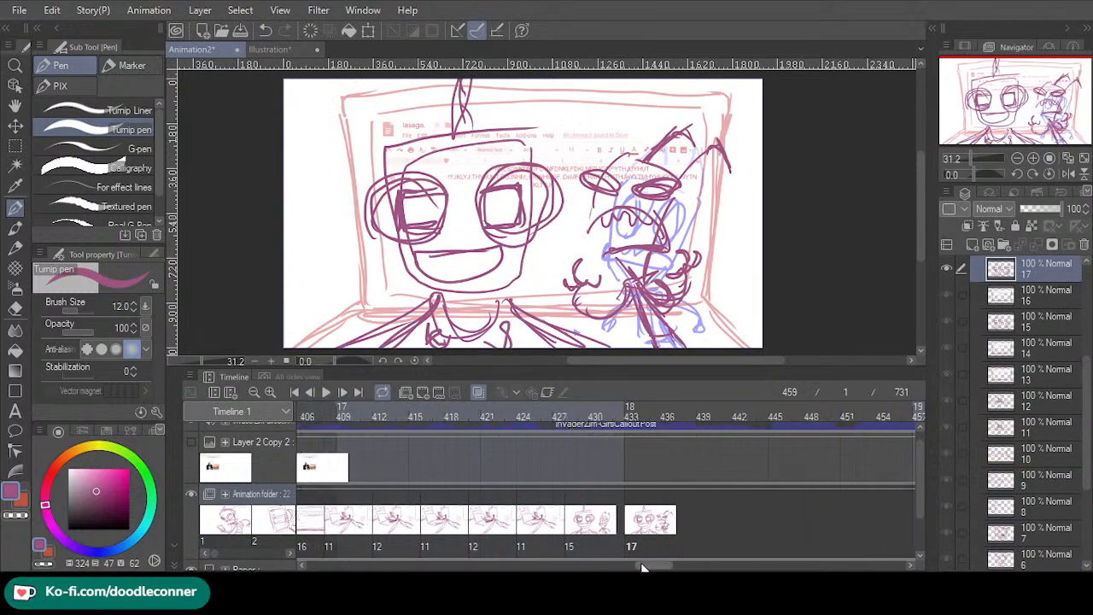
click(710, 539)
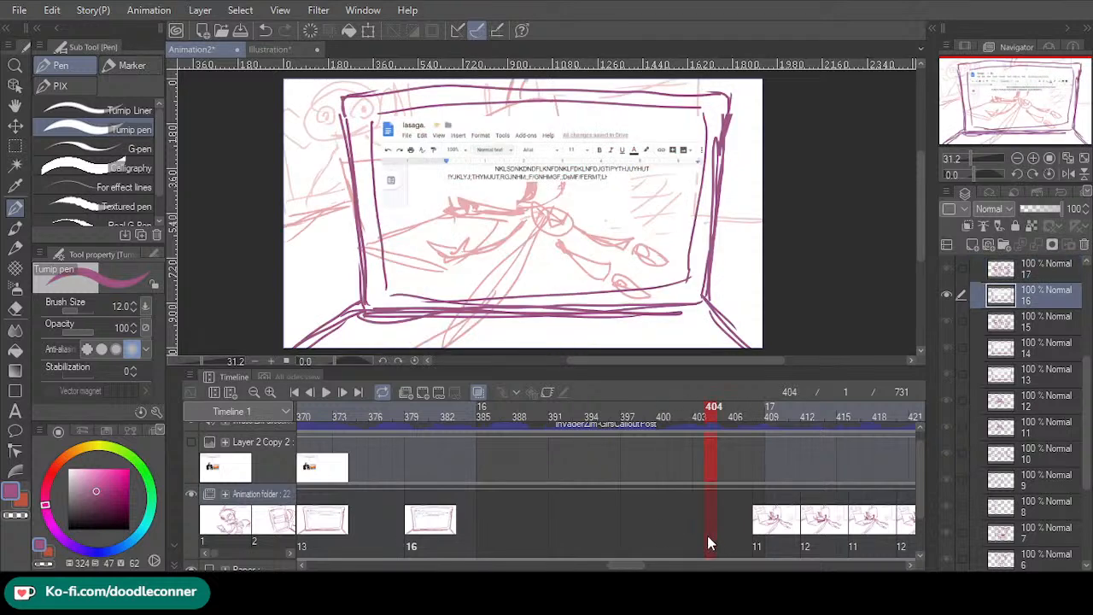
click(644, 357)
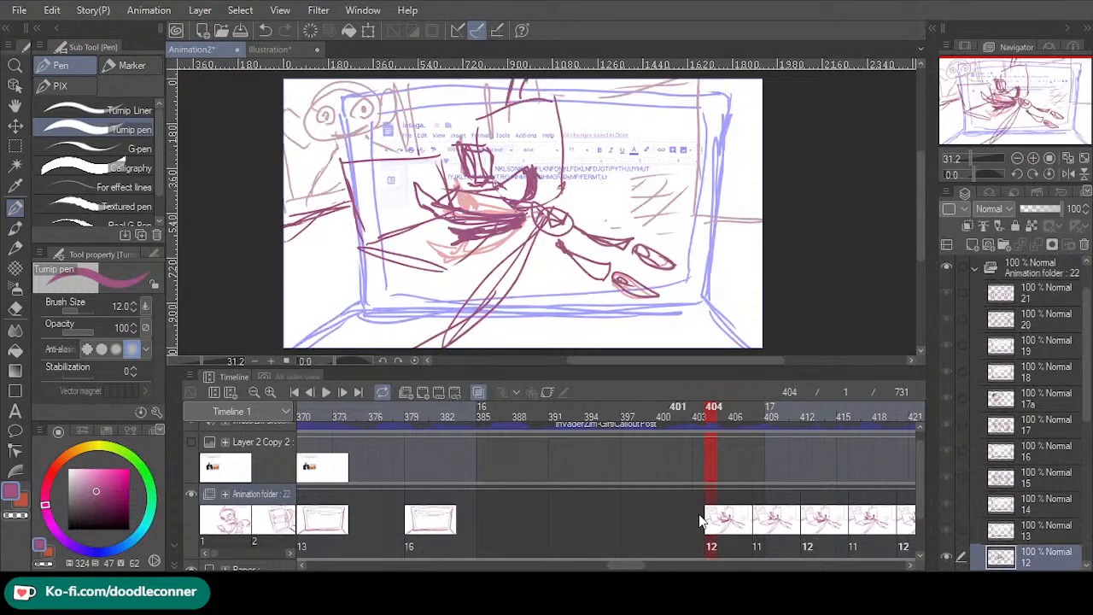
click(670, 527)
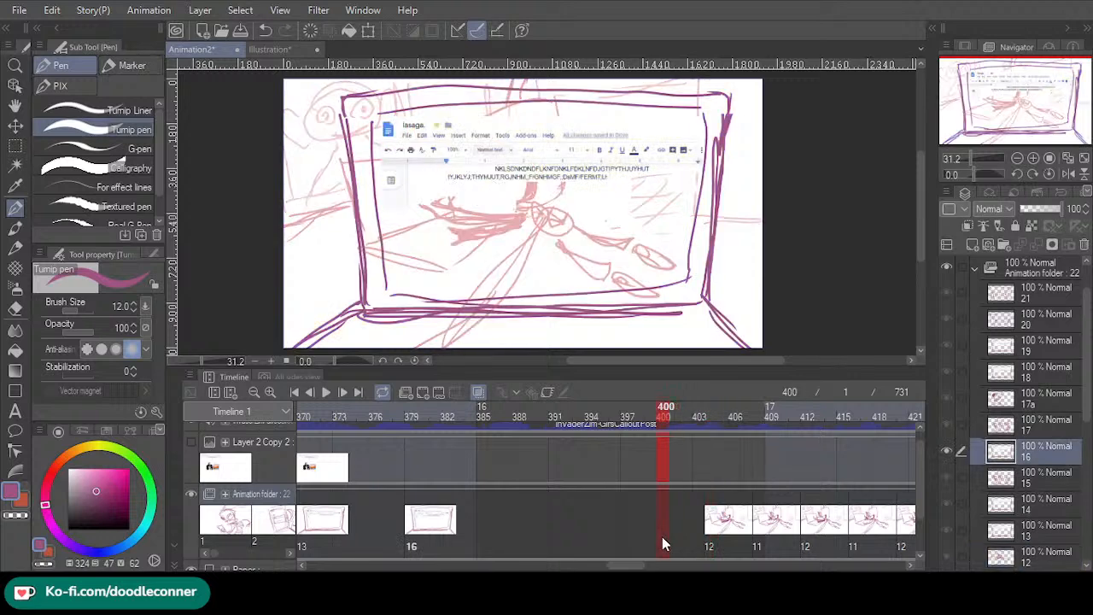
click(661, 540)
click(651, 526)
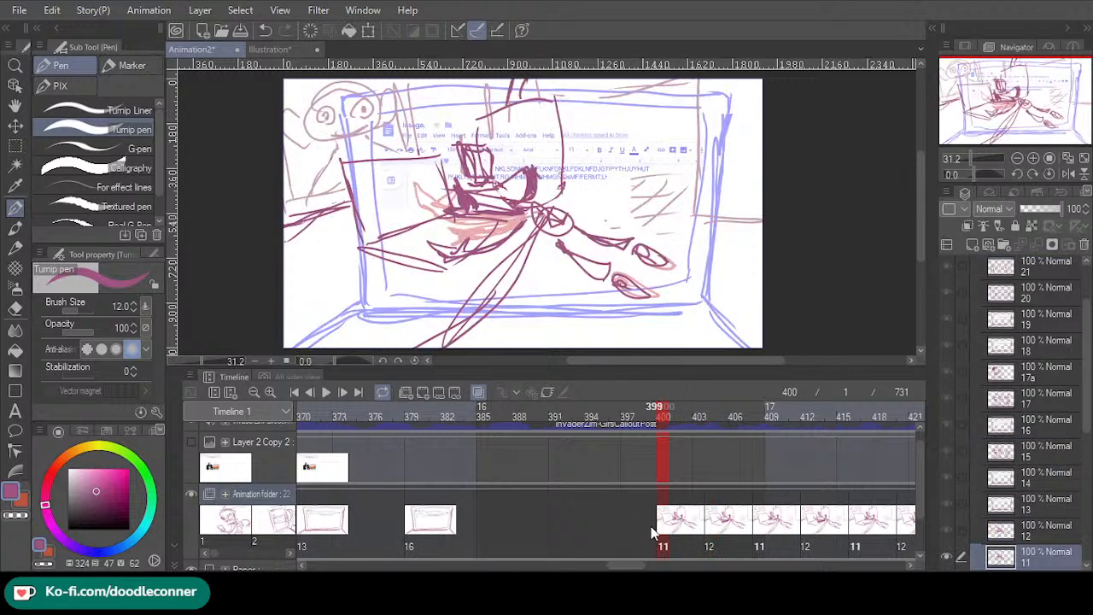
click(617, 544)
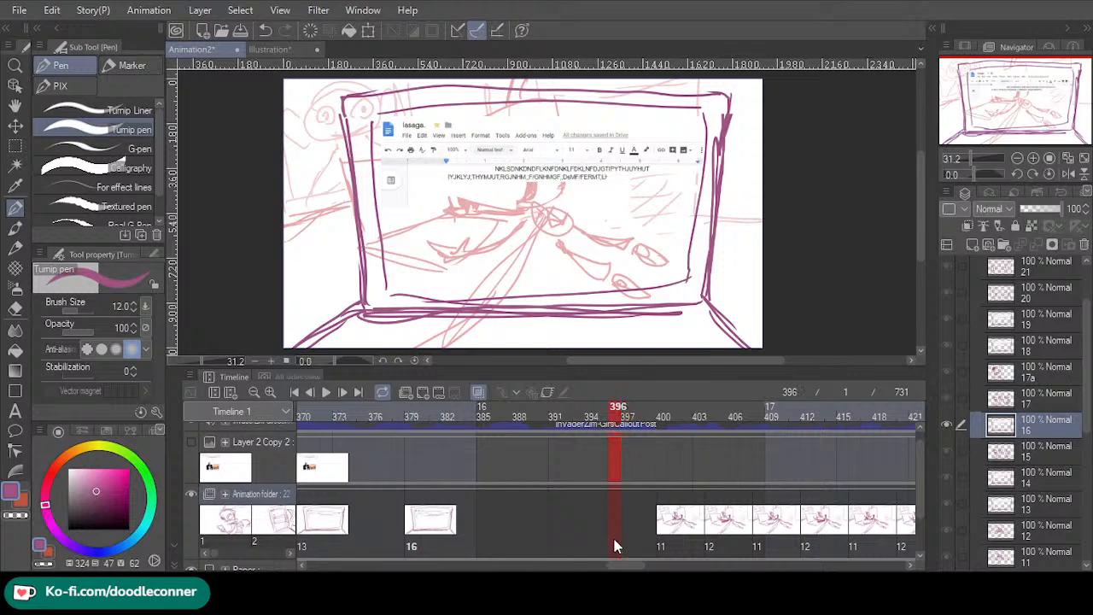
right_click(611, 541)
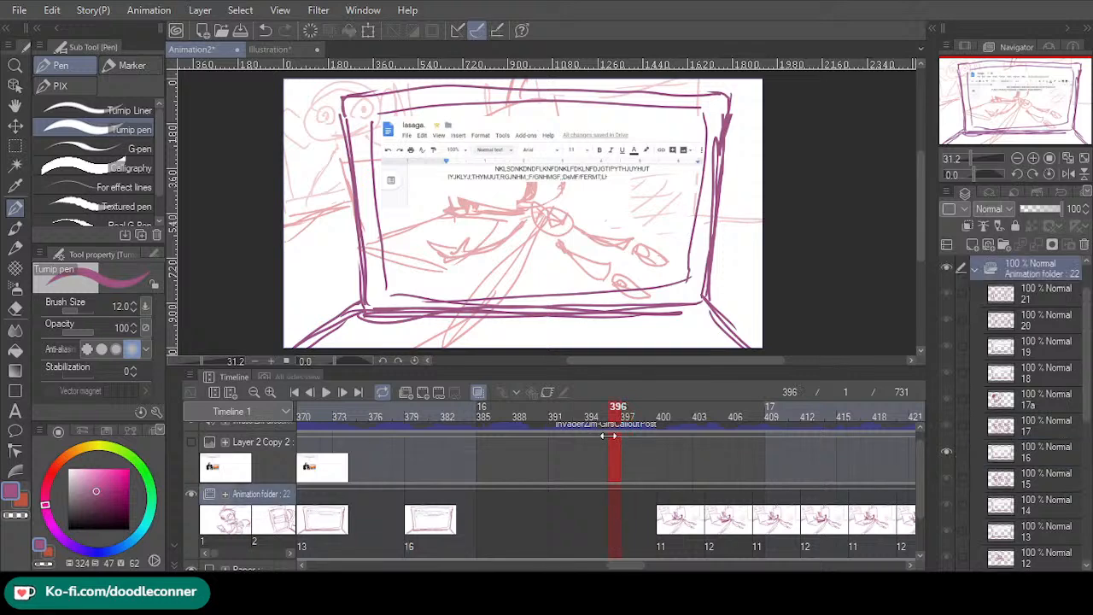
click(623, 362)
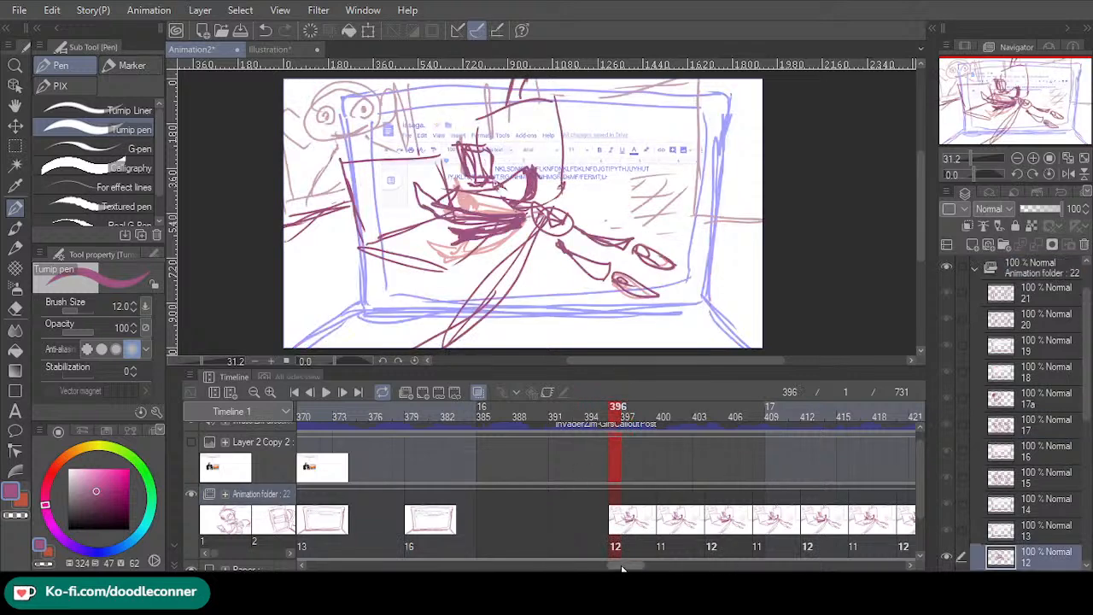
- Play the animatic from its first frame through the distorted robot close-up to review the extended typing shot
drag(622, 569, 579, 555)
click(295, 392)
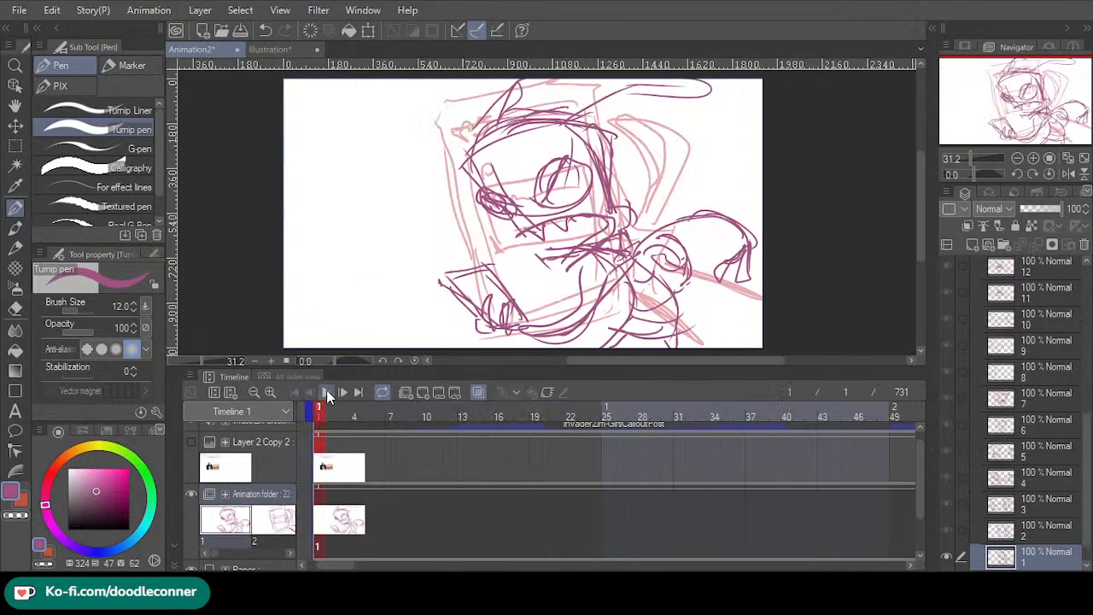
click(326, 393)
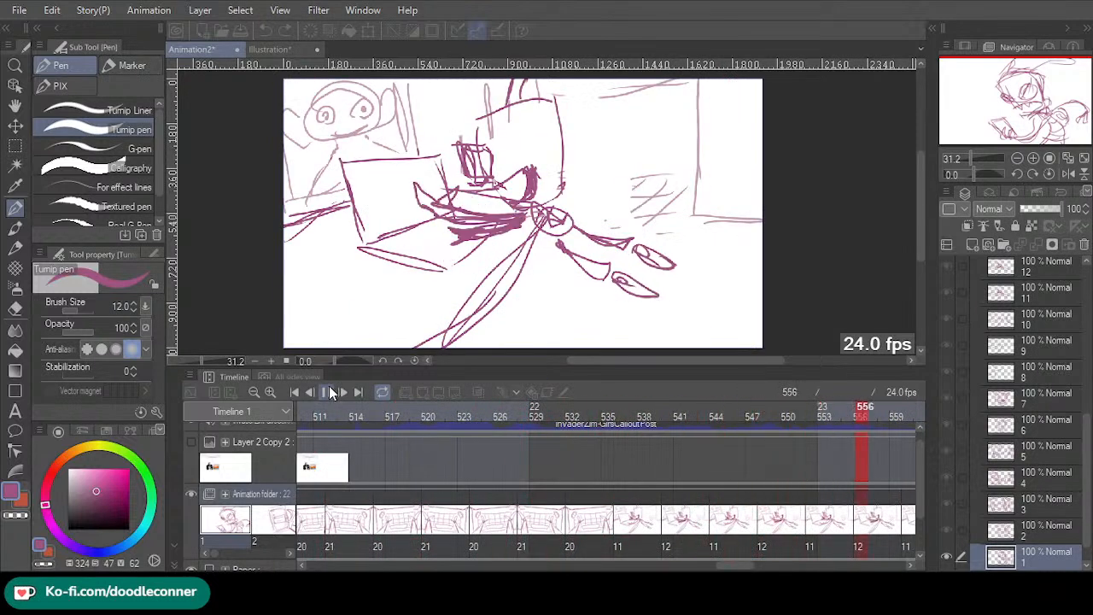
click(330, 392)
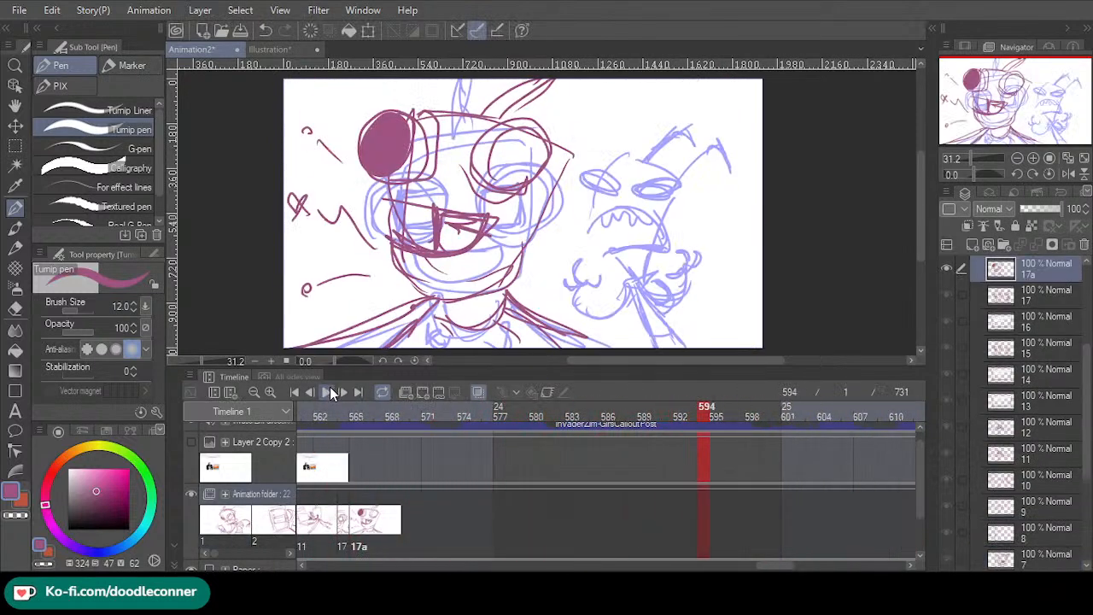
click(329, 392)
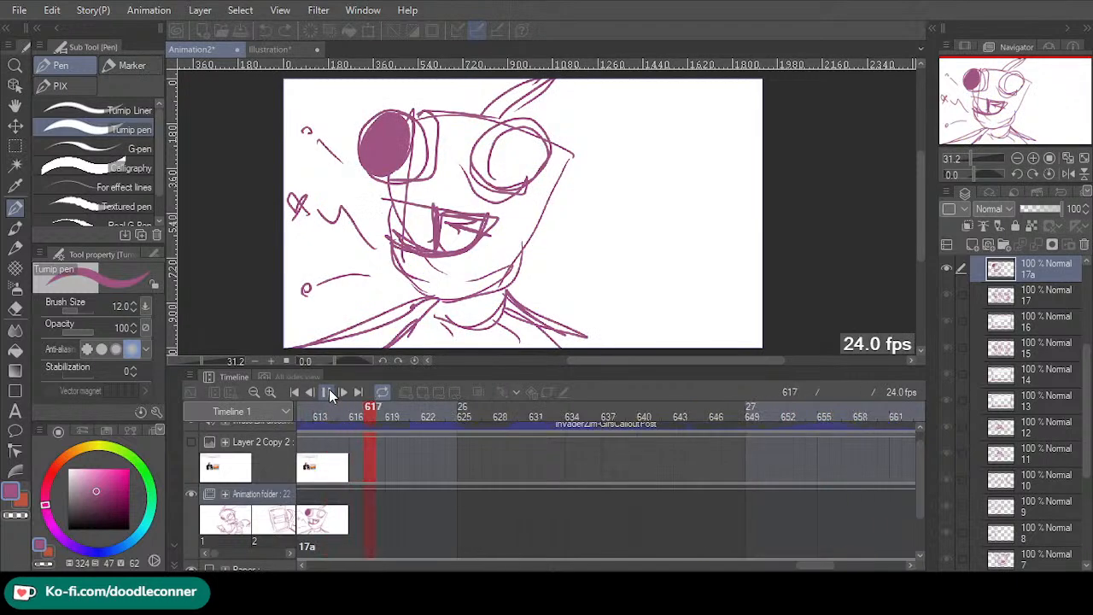
click(331, 392)
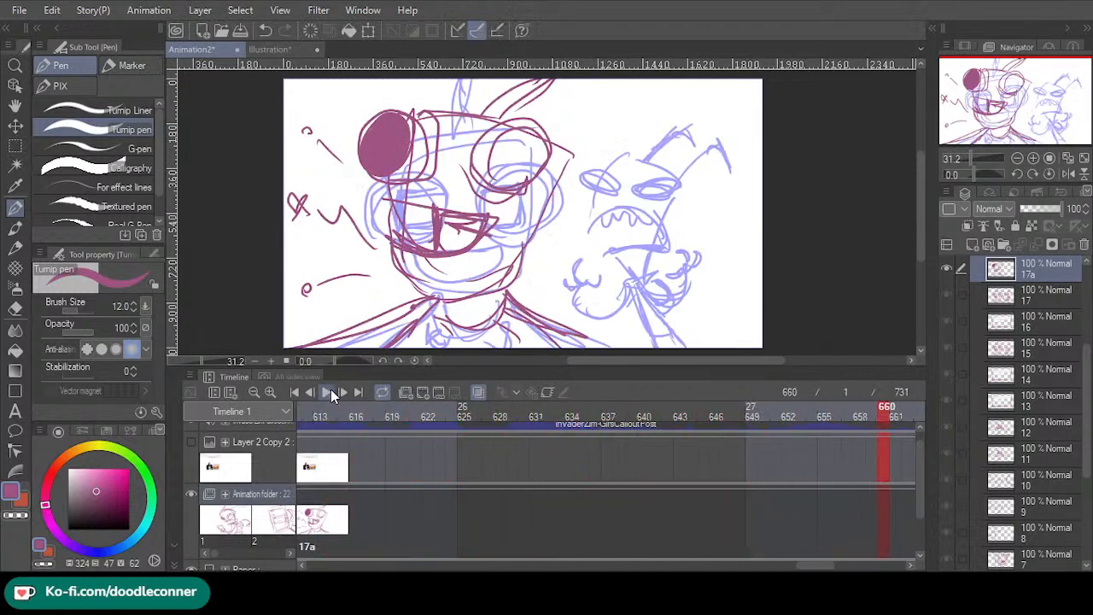
- On cel 17a at frame 565, sketch Zim's arm stretched toward the robot, ending in a hand with a raised finger
scroll(781, 505, up, 5)
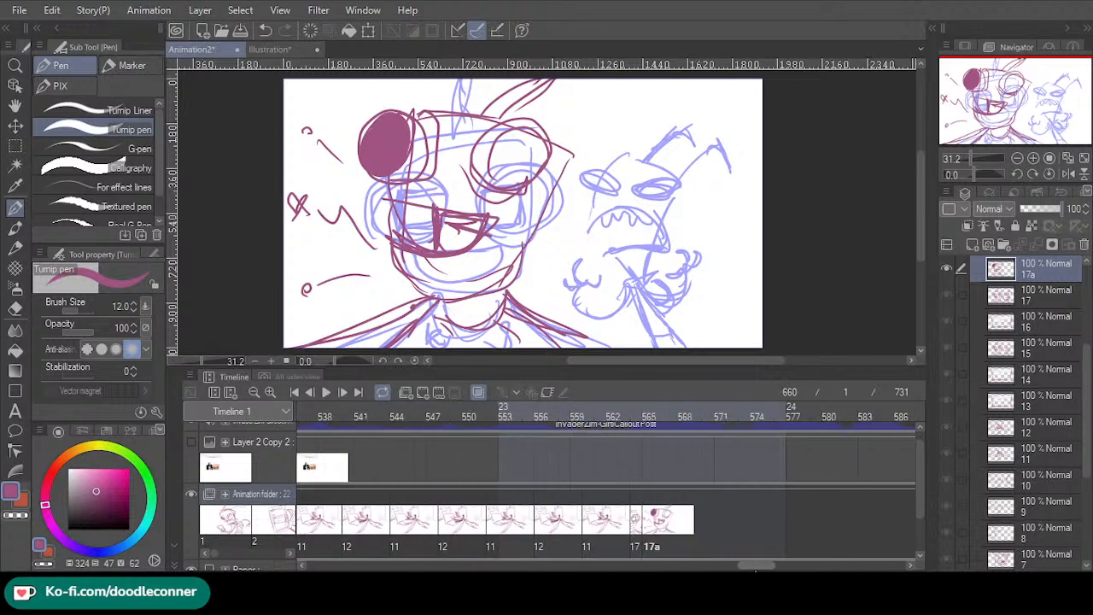
click(616, 427)
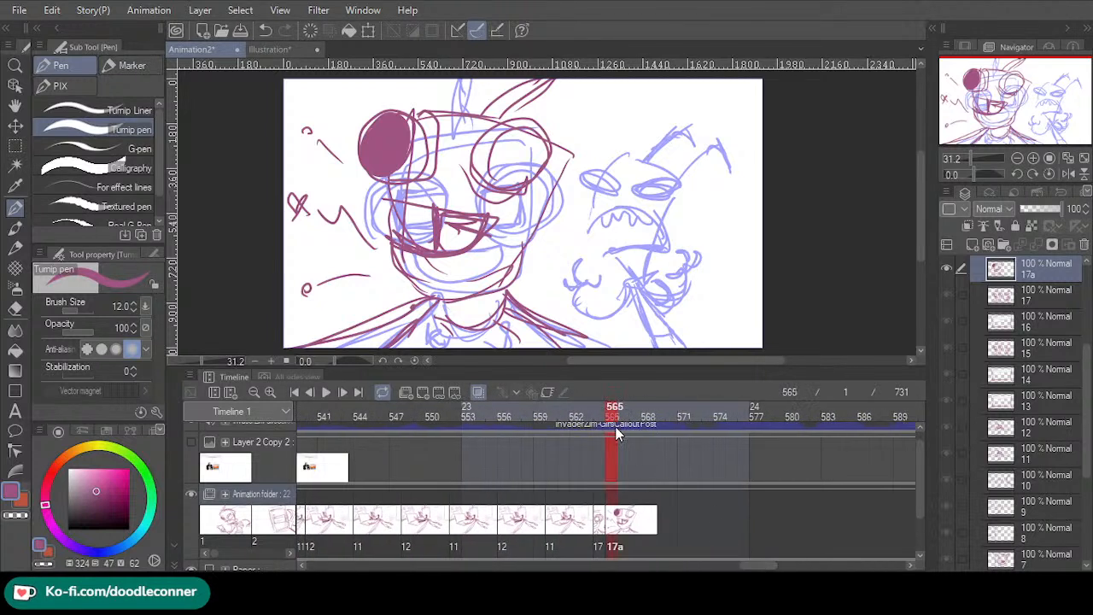
mouse_move(652, 272)
mouse_down()
mouse_move(567, 239)
mouse_move(664, 270)
mouse_up()
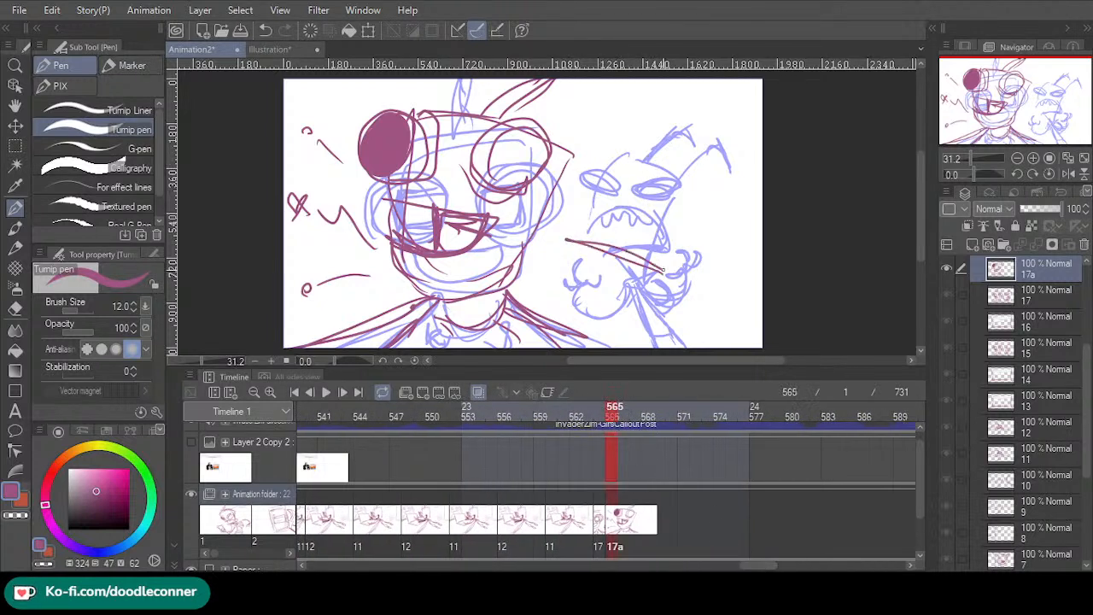
mouse_move(582, 205)
mouse_down()
mouse_move(572, 236)
mouse_move(596, 243)
mouse_move(558, 247)
mouse_move(574, 243)
mouse_up()
- Sketch Zim's curved back and striped torso below the arm, with the second arm bent out behind him
drag(709, 288, 688, 347)
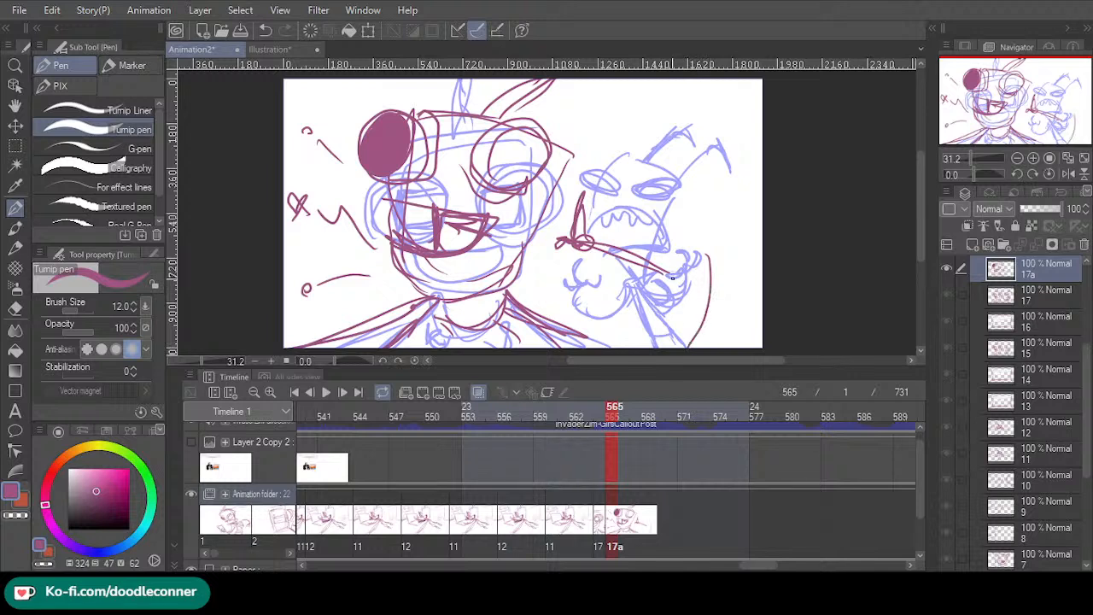
mouse_move(679, 272)
mouse_down()
mouse_move(663, 330)
mouse_move(643, 346)
mouse_move(688, 330)
mouse_move(637, 342)
mouse_move(702, 346)
mouse_move(692, 324)
mouse_move(633, 338)
mouse_move(666, 314)
mouse_up()
drag(671, 318, 696, 314)
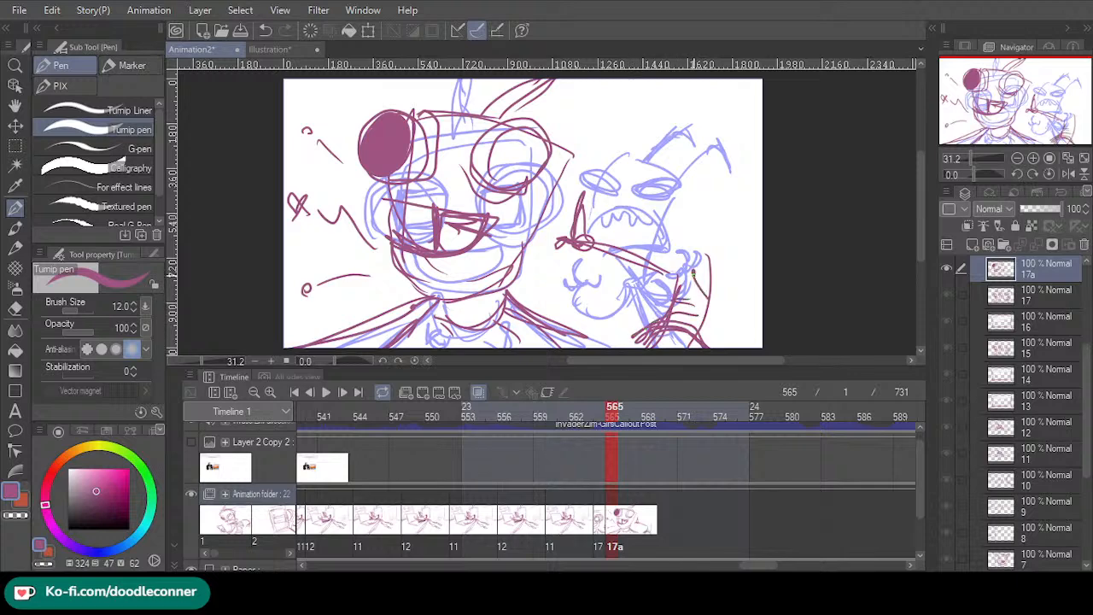
drag(694, 275, 704, 329)
mouse_move(702, 267)
mouse_down()
mouse_move(757, 260)
mouse_move(752, 292)
mouse_move(736, 285)
mouse_move(752, 309)
mouse_move(748, 291)
mouse_up()
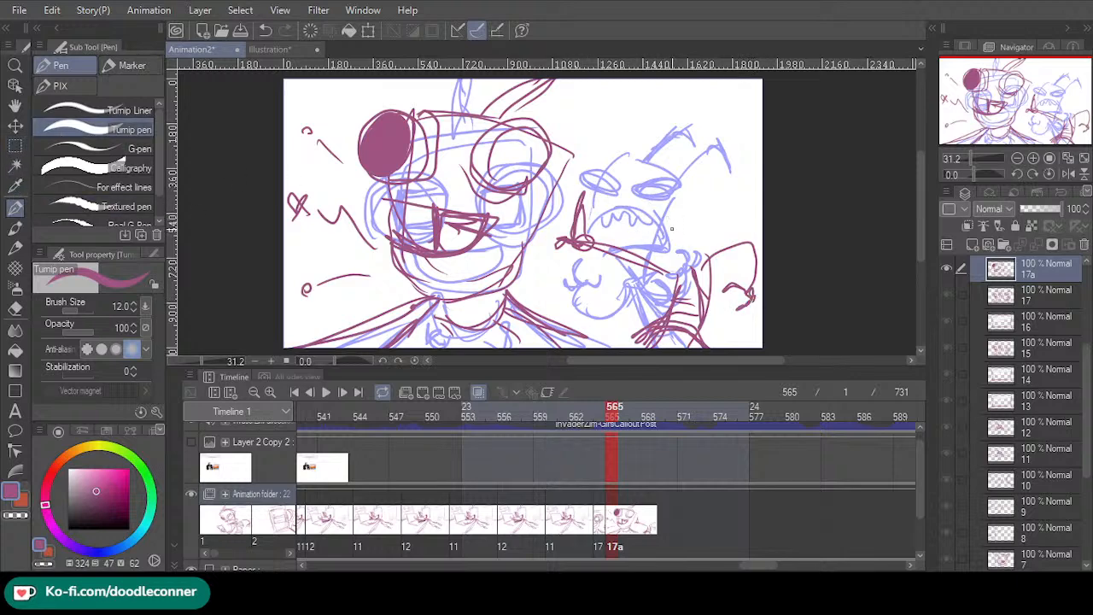
- Sketch Zim's tilted-back head outline with a wide open mouth, rows of teeth and a jaw line
mouse_move(714, 263)
mouse_down()
mouse_move(702, 295)
mouse_move(715, 202)
mouse_move(658, 147)
mouse_move(639, 193)
mouse_move(681, 145)
mouse_move(730, 172)
mouse_up()
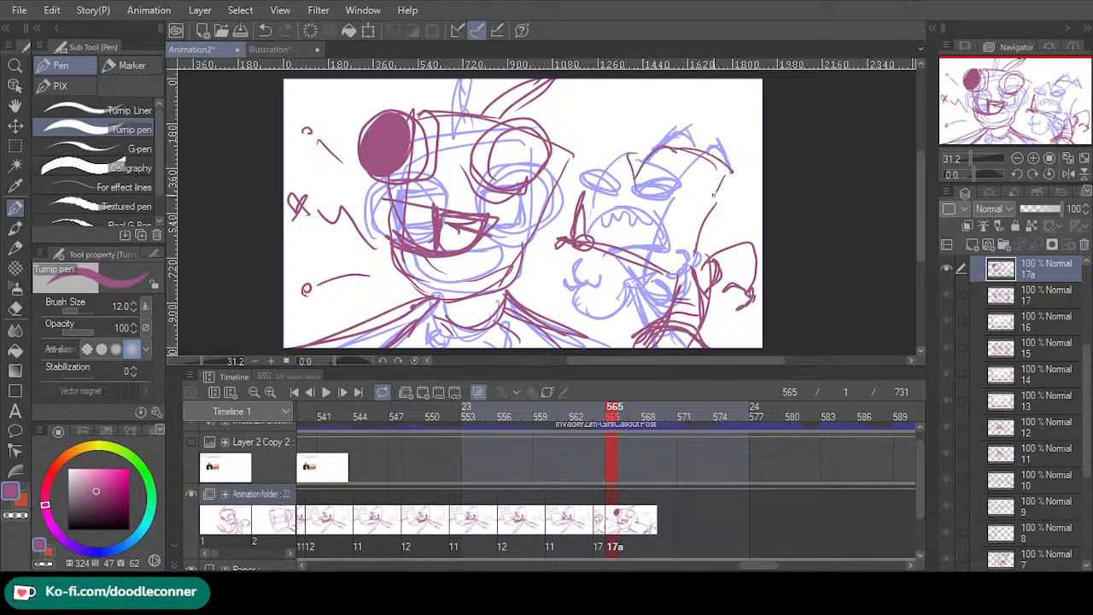
mouse_move(687, 242)
mouse_down()
mouse_move(703, 187)
mouse_move(659, 174)
mouse_move(629, 186)
mouse_move(658, 175)
mouse_move(705, 182)
mouse_up()
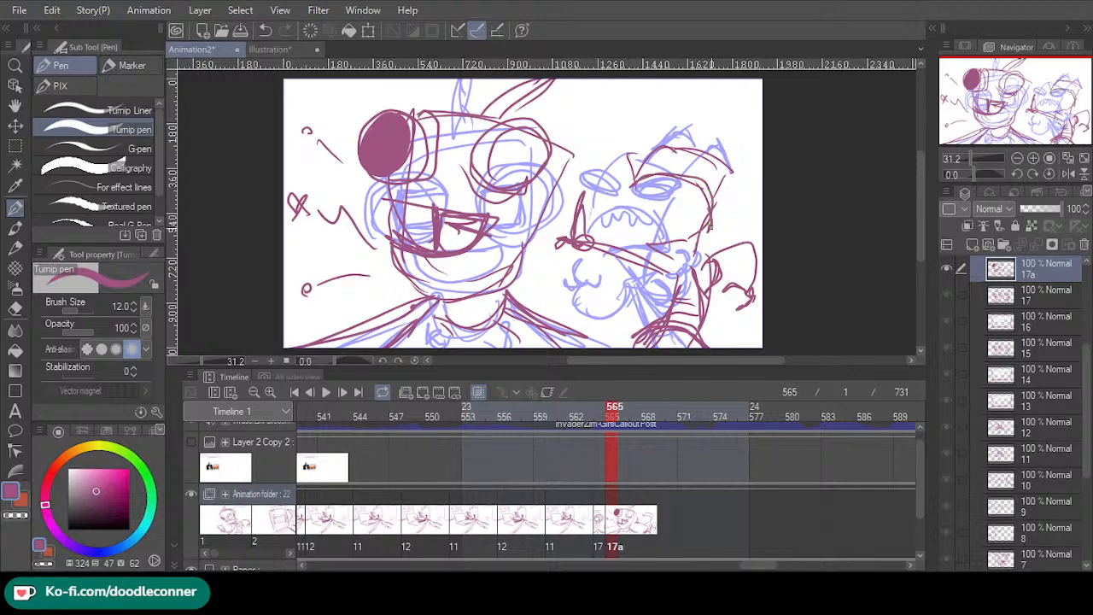
mouse_move(709, 227)
mouse_down()
mouse_move(680, 237)
mouse_move(680, 219)
mouse_move(634, 216)
mouse_move(663, 226)
mouse_up()
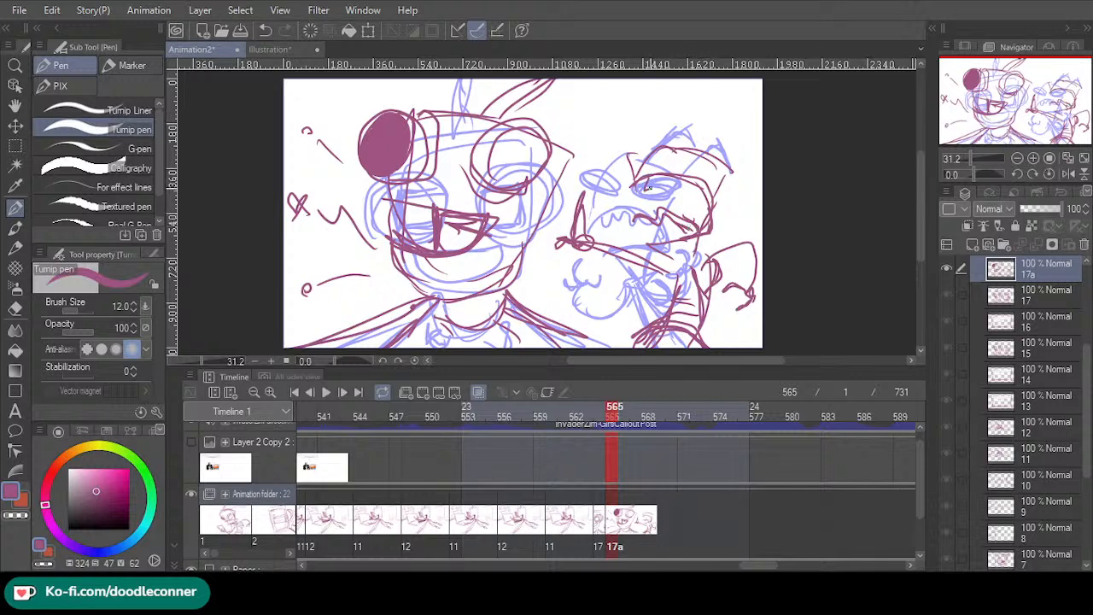
mouse_move(668, 190)
mouse_down()
mouse_move(686, 183)
mouse_move(702, 196)
mouse_up()
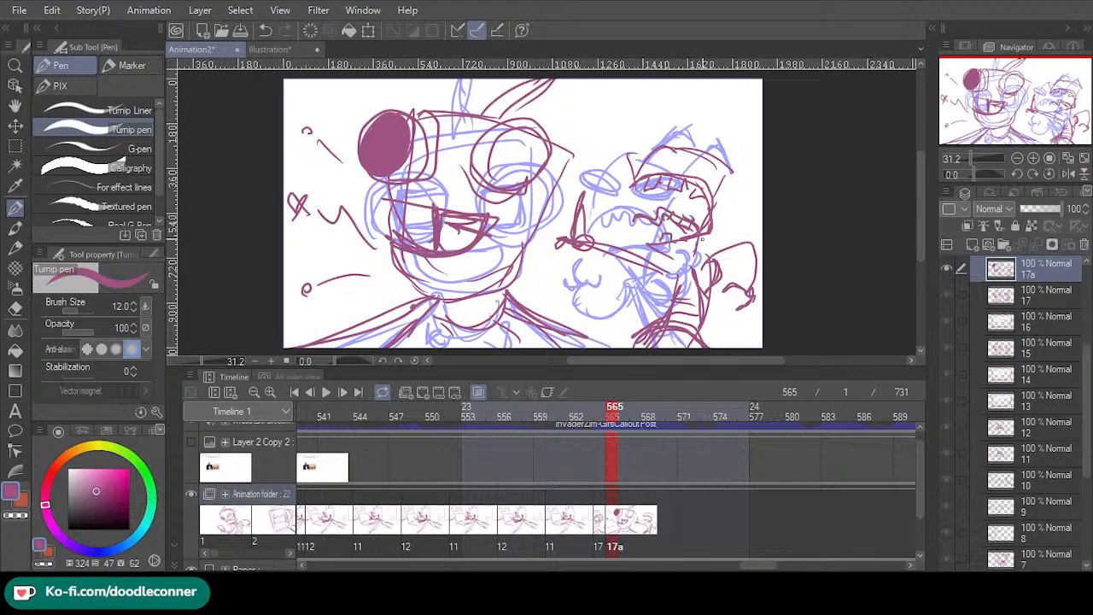
mouse_move(705, 242)
mouse_down()
mouse_move(712, 216)
mouse_move(706, 243)
mouse_up()
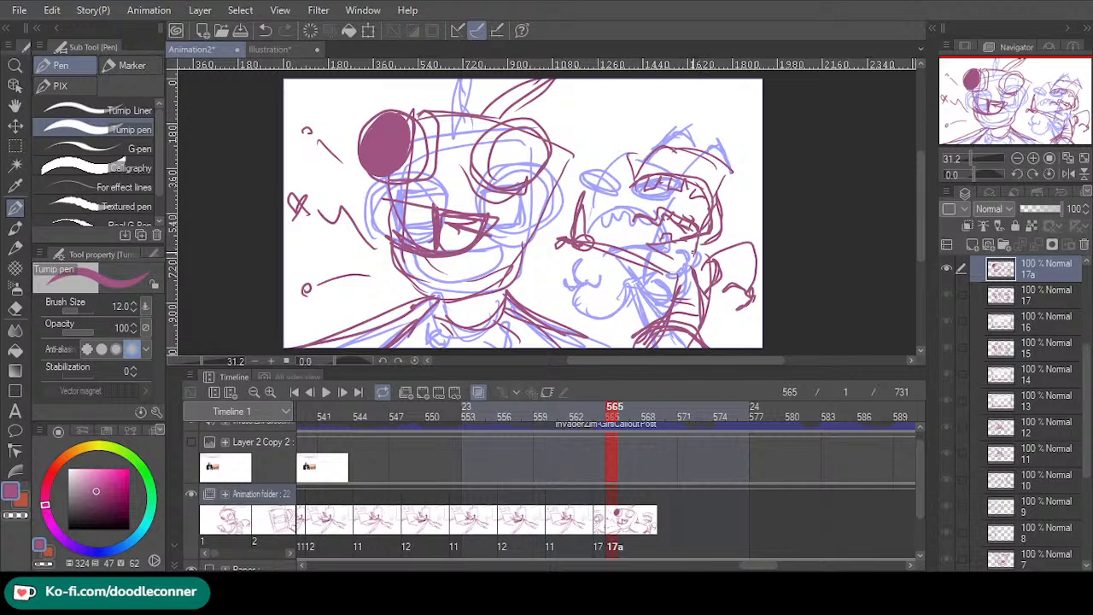
- Sketch two round eyes above Zim's open mouth, undoing stray strokes, and add antenna lines behind the head
mouse_move(634, 154)
mouse_down()
mouse_move(668, 151)
mouse_move(642, 149)
mouse_move(671, 158)
mouse_move(644, 147)
mouse_move(685, 161)
mouse_move(713, 150)
mouse_move(683, 160)
mouse_up()
key(ctrl+z)
key(ctrl+z)
key(ctrl+z)
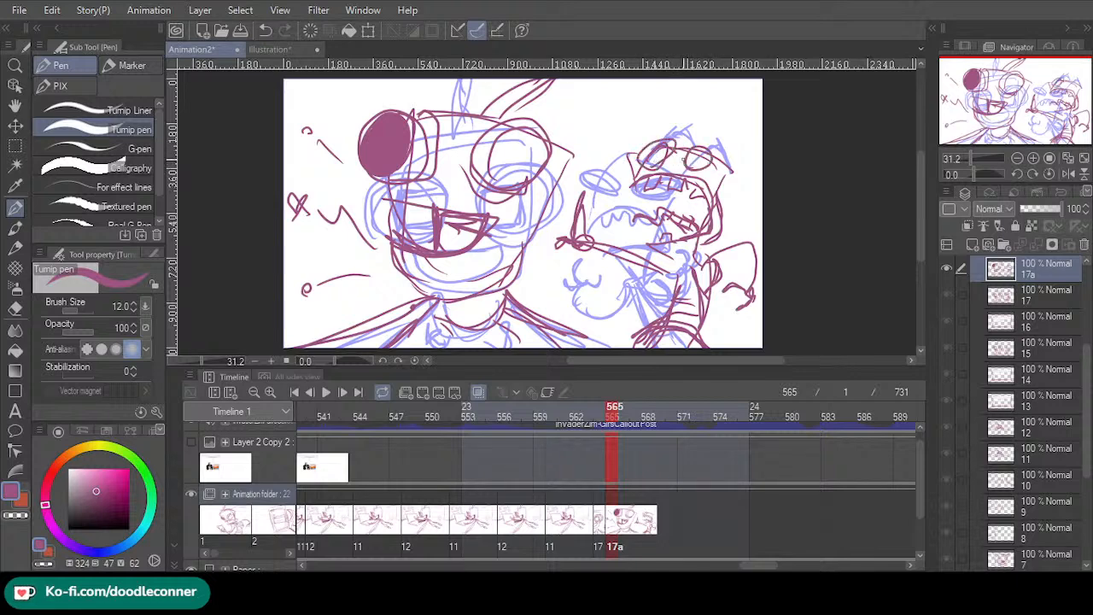
drag(684, 160, 714, 167)
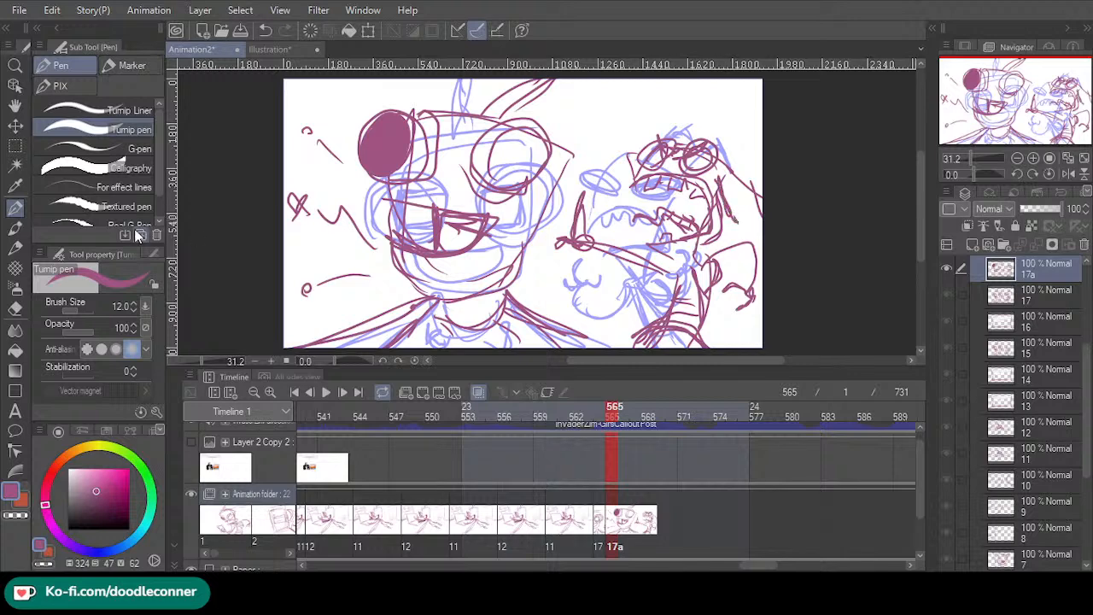
- Erase Zim's outstretched hand with a rectangular selection, then redraw the hand and strengthen the arm lines
click(15, 145)
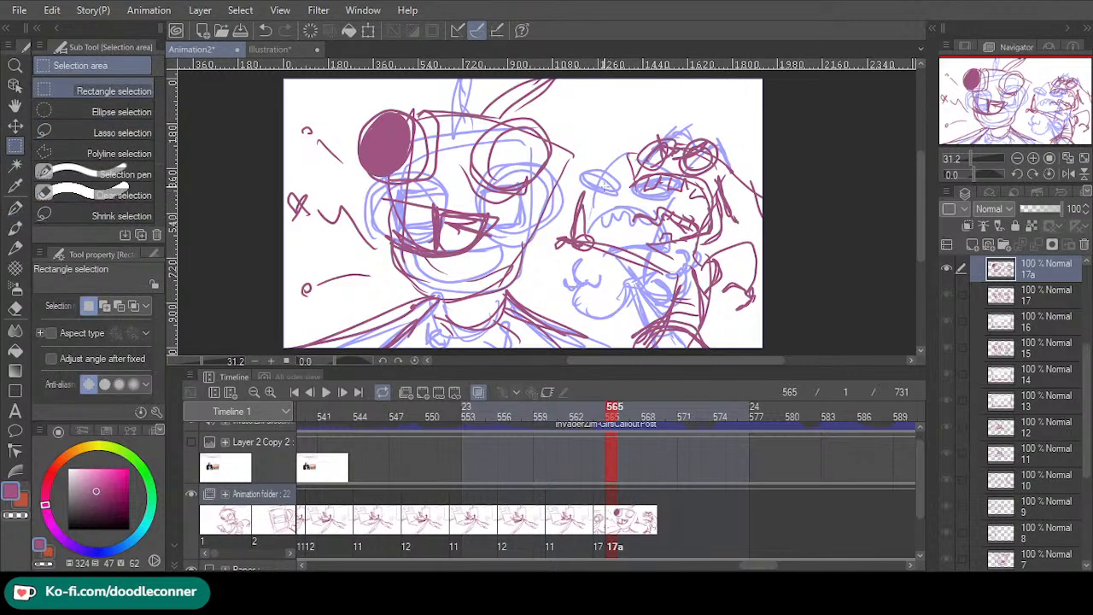
drag(604, 186, 556, 255)
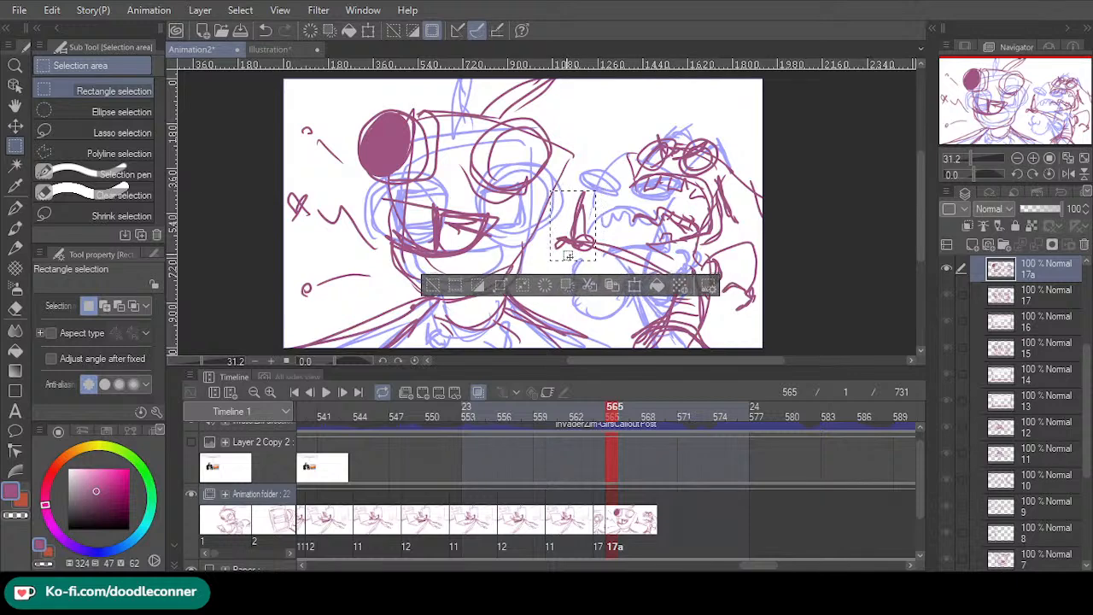
click(544, 285)
click(433, 284)
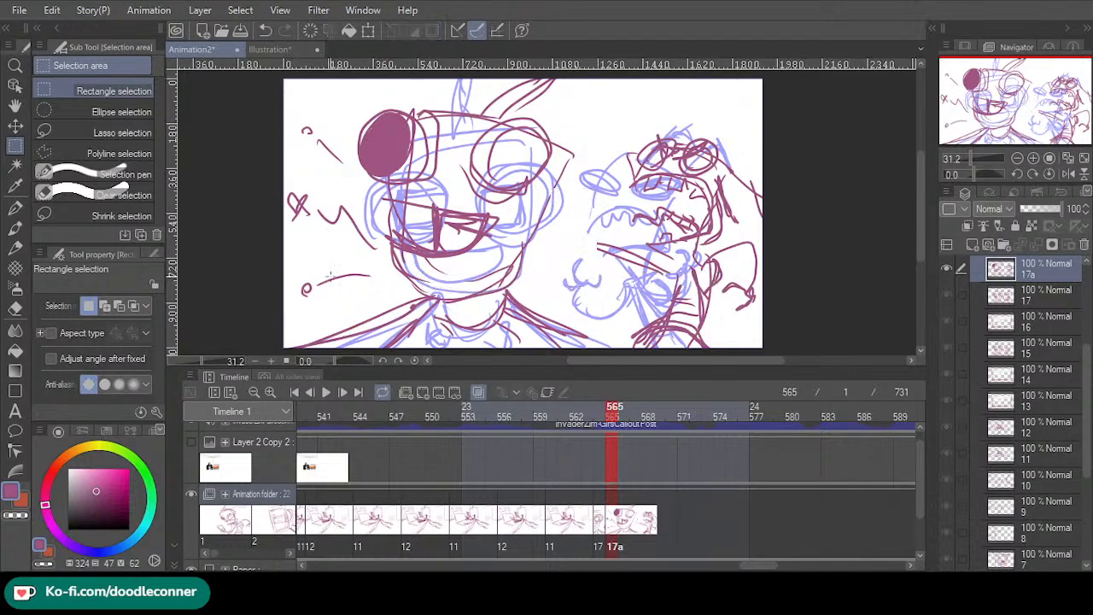
click(16, 206)
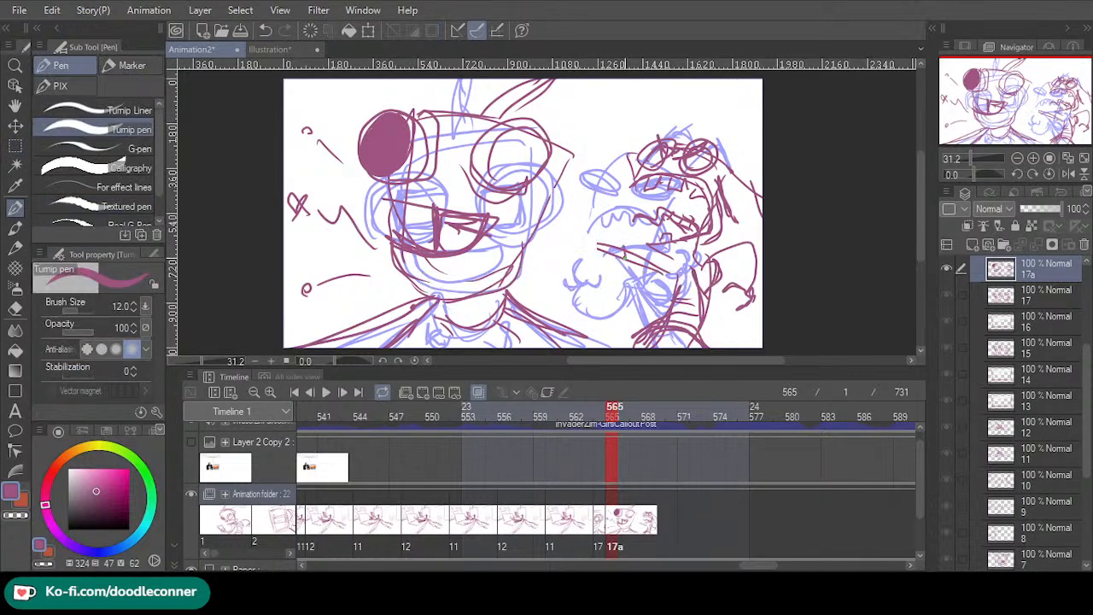
drag(628, 258, 587, 245)
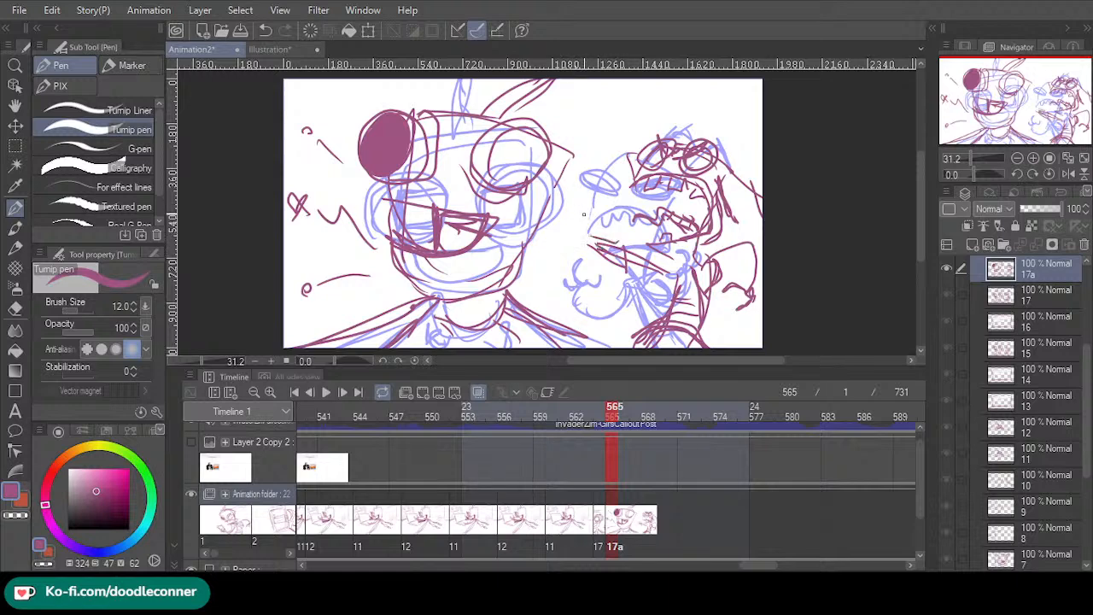
mouse_move(559, 216)
mouse_down()
mouse_move(589, 243)
mouse_move(567, 247)
mouse_up()
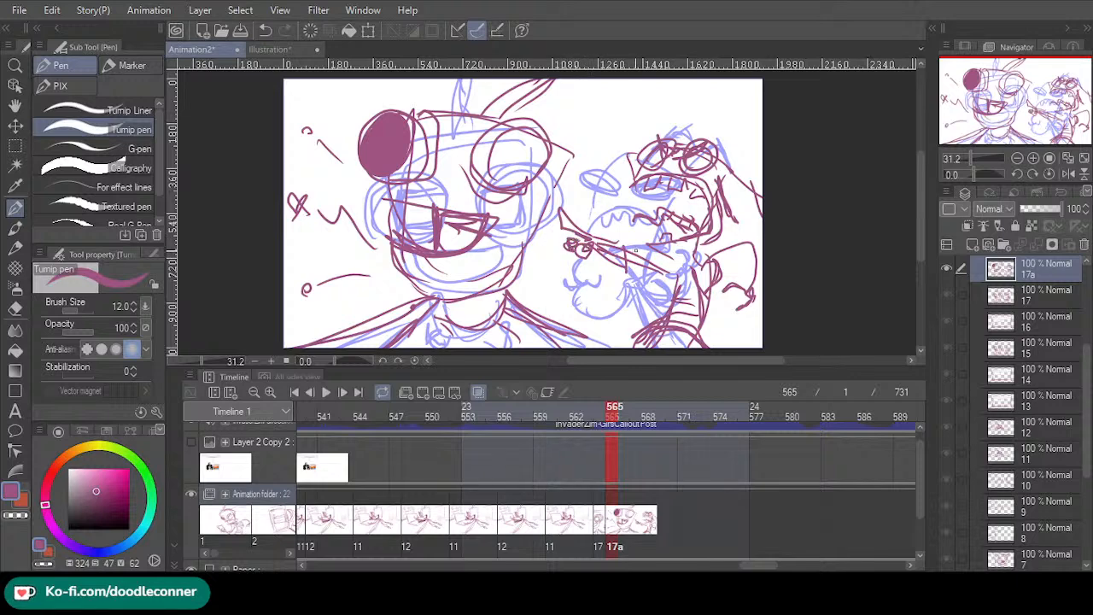
drag(635, 250, 670, 269)
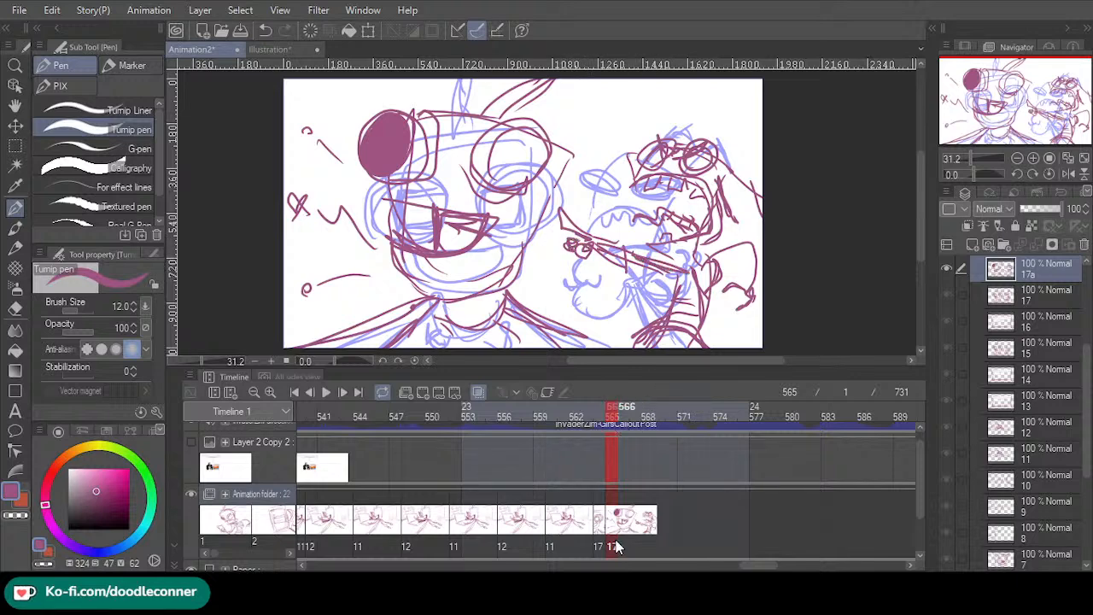
- Move cel 17a one frame earlier to frame 564 in place of cel 17, then play back from the typing shot
drag(608, 539, 596, 536)
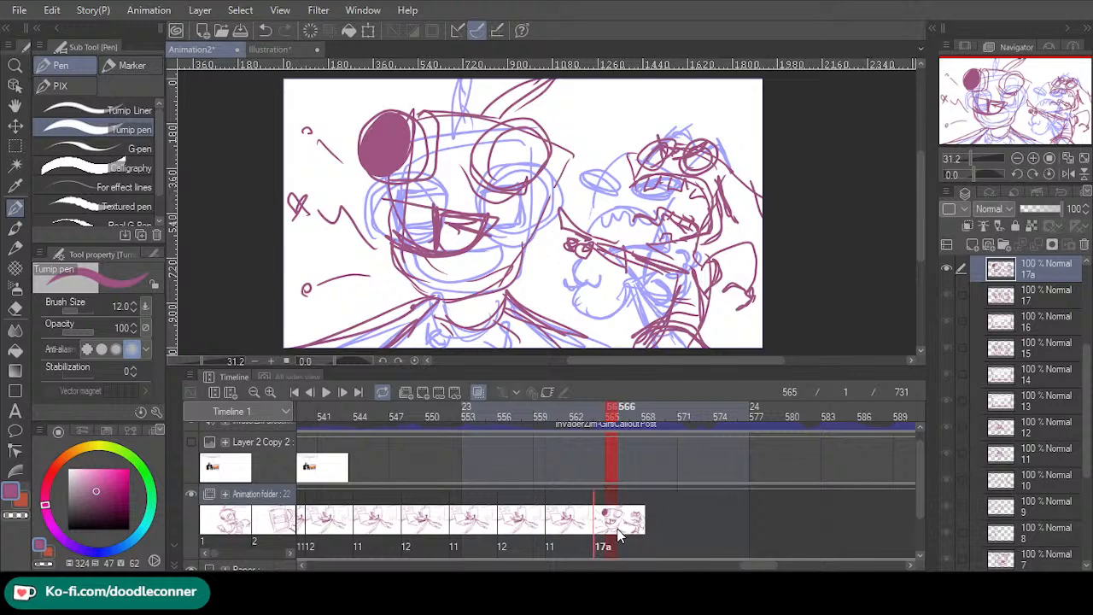
click(600, 416)
drag(539, 411, 314, 417)
click(334, 392)
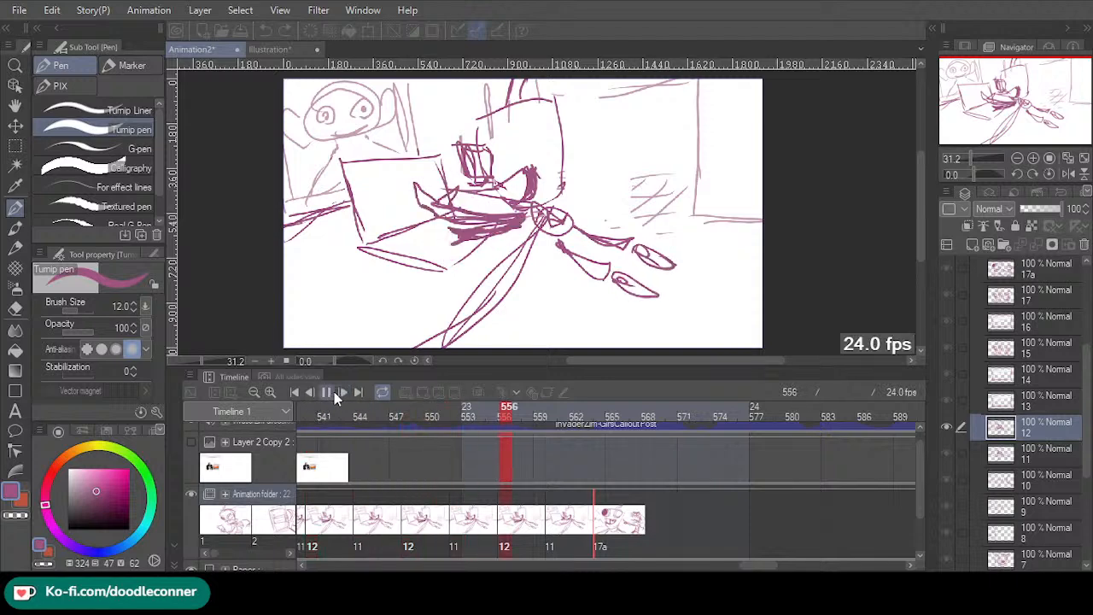
- Stop playback, move cel 17a later to frame 572, and place cel 17 at frame 564
click(334, 392)
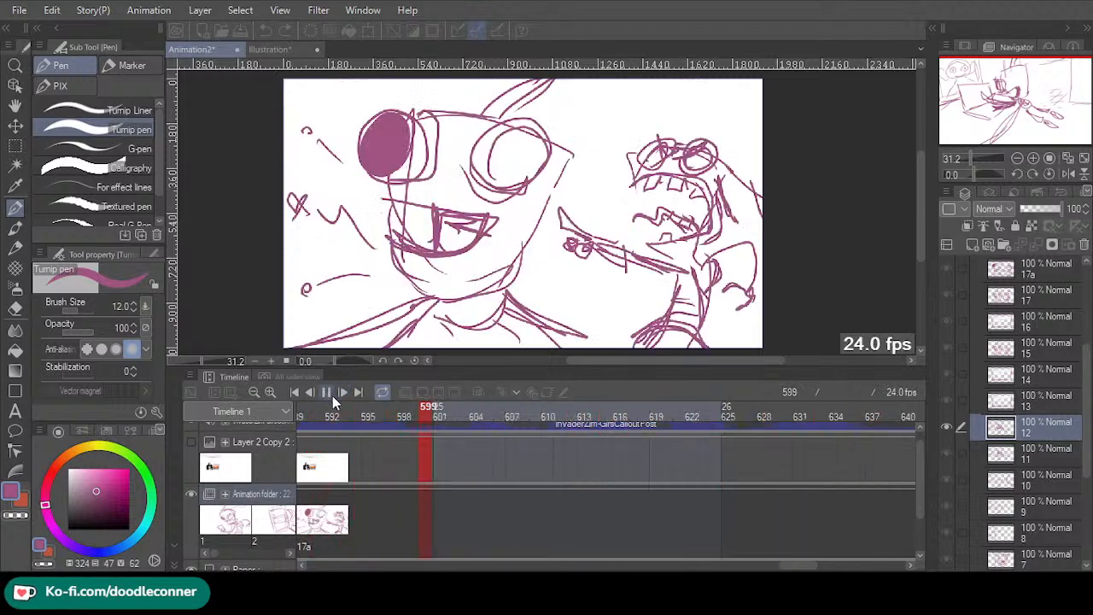
drag(792, 569, 759, 569)
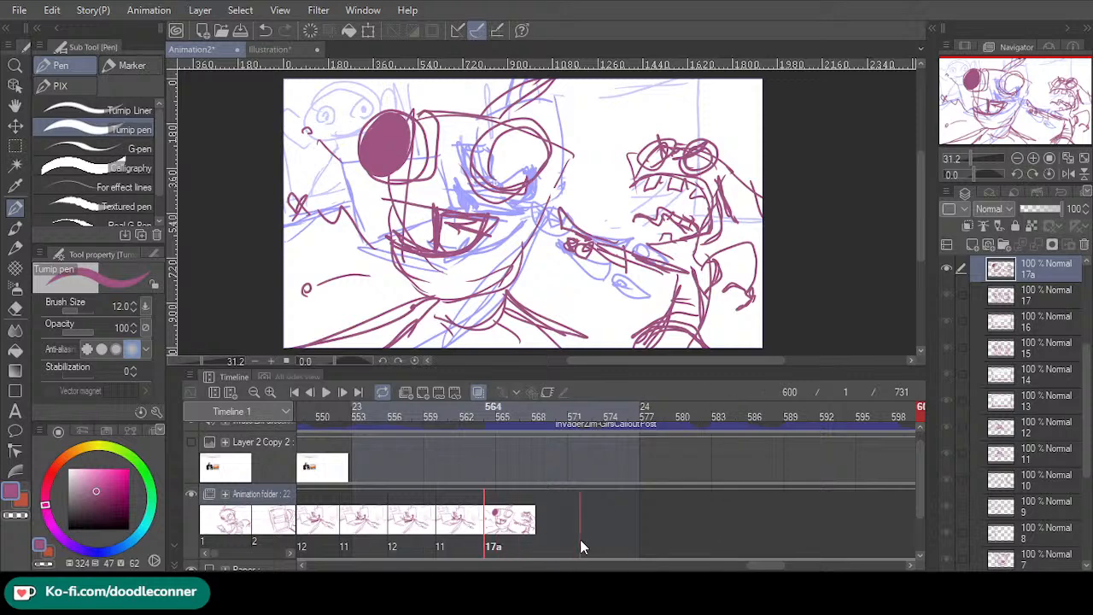
drag(579, 540, 580, 540)
click(489, 544)
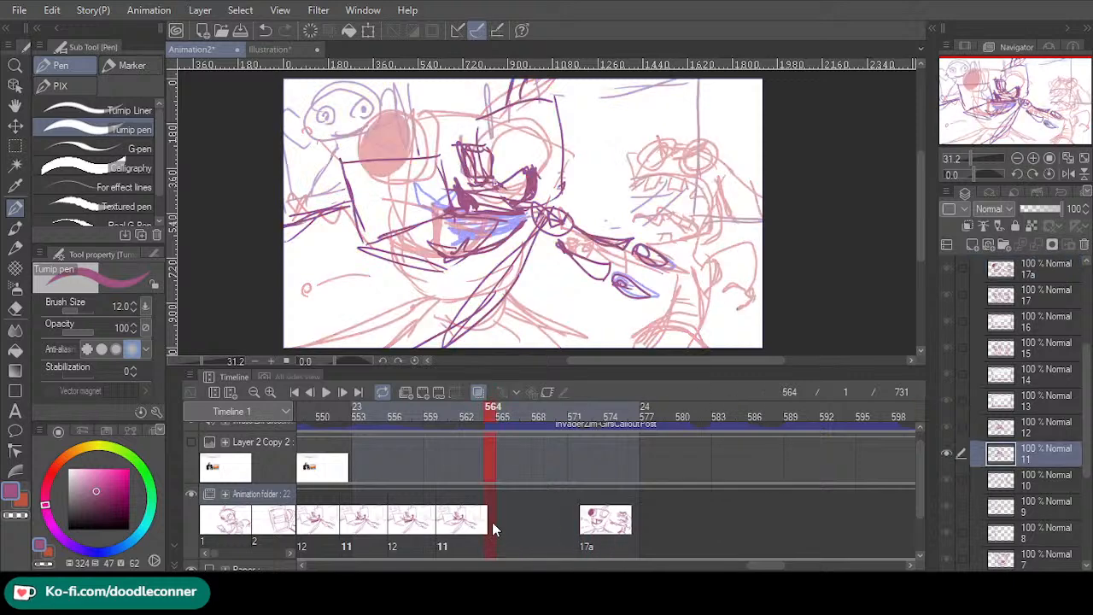
click(491, 521)
key(ctrl+v)
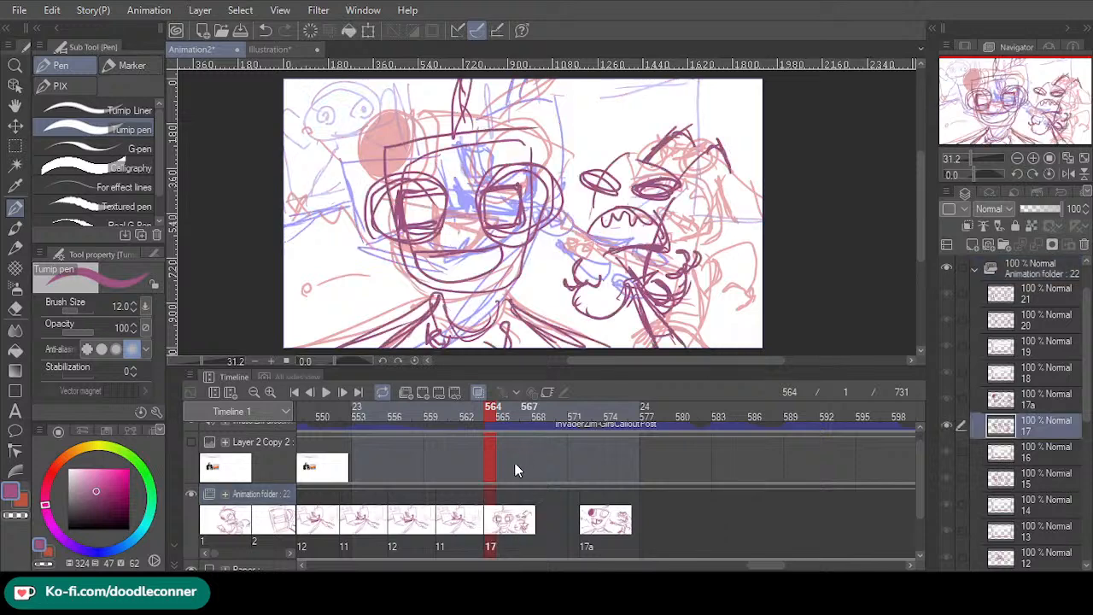
- Shift cel 17a to frame 575 and play the timing back from frame 550
drag(493, 413, 614, 539)
click(325, 392)
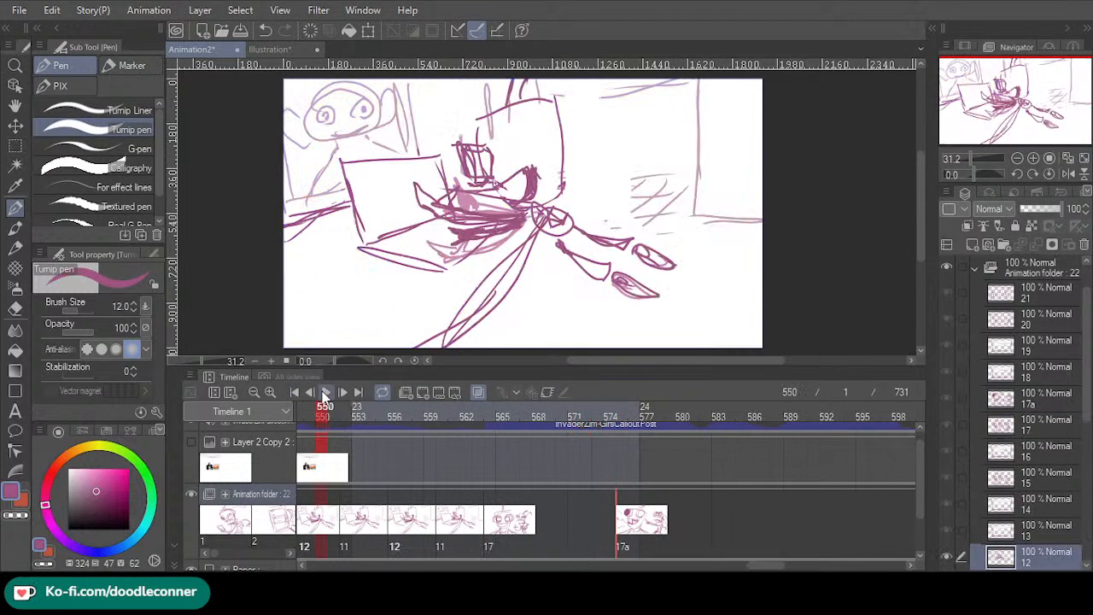
click(328, 394)
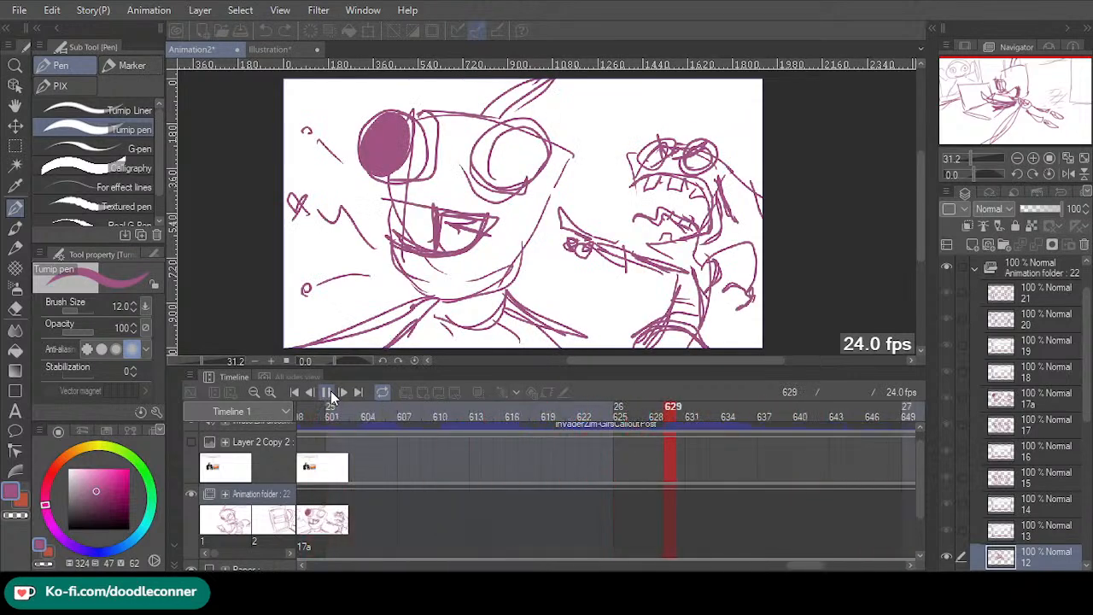
click(330, 394)
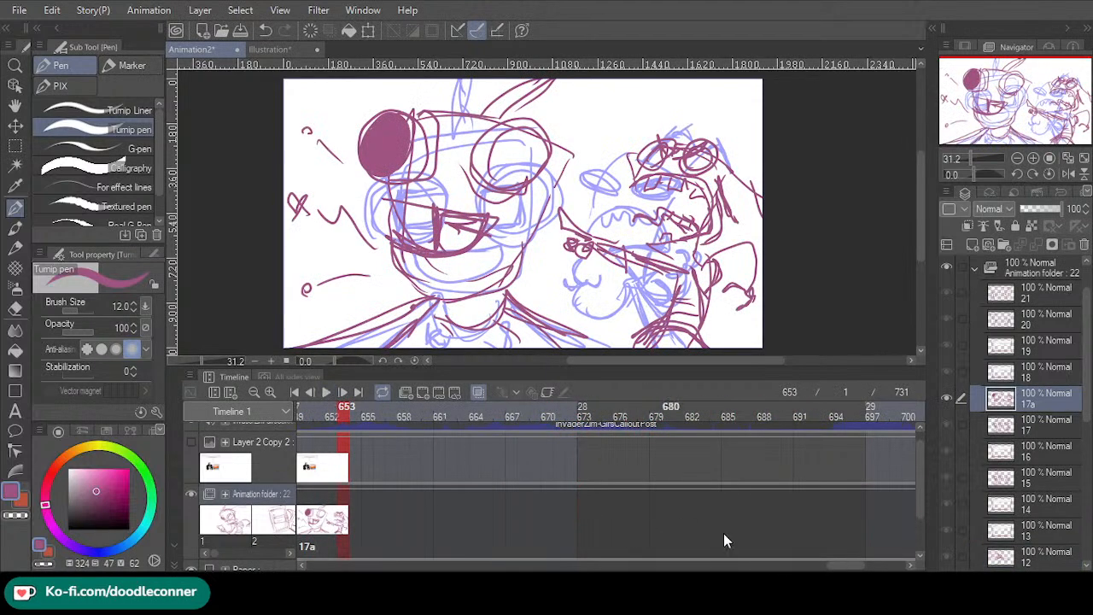
- Play the audio from frame 636 to check the next cue, then set the current frame to 637
drag(850, 569, 831, 570)
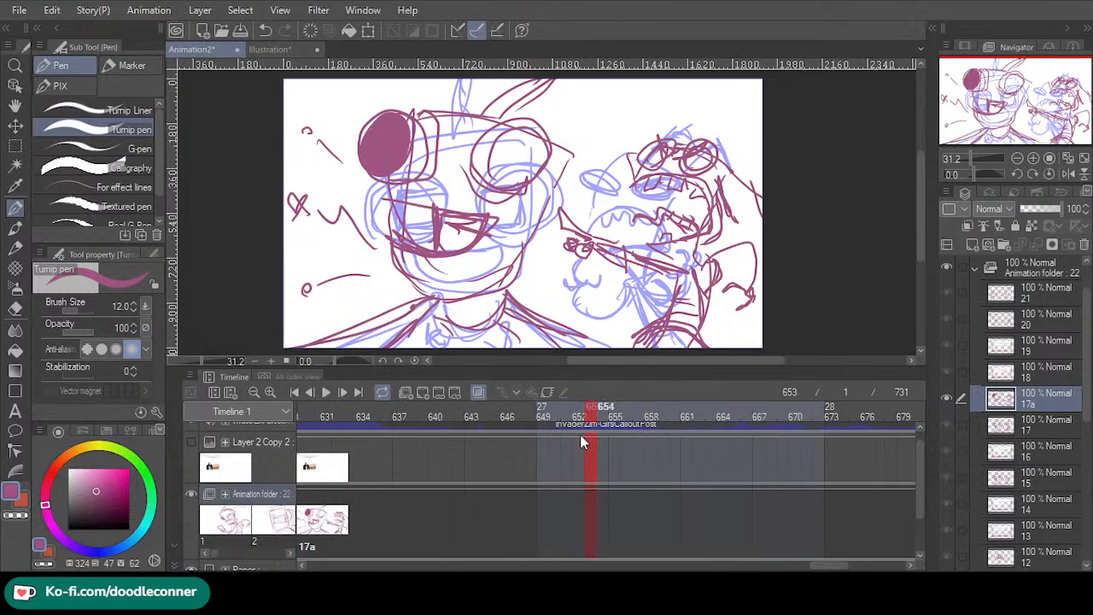
drag(524, 408, 386, 408)
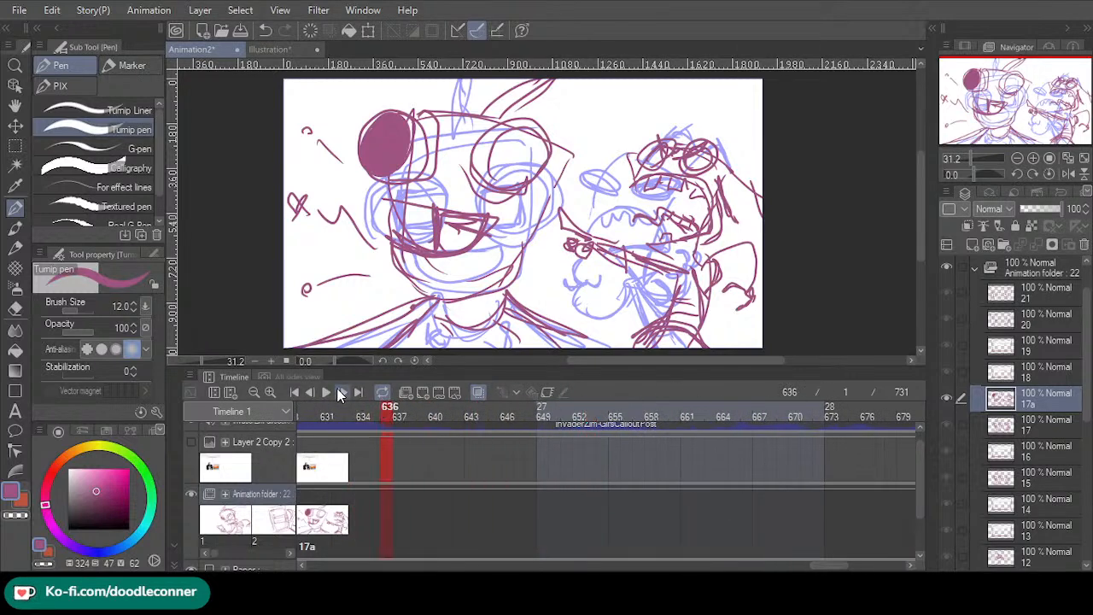
click(329, 392)
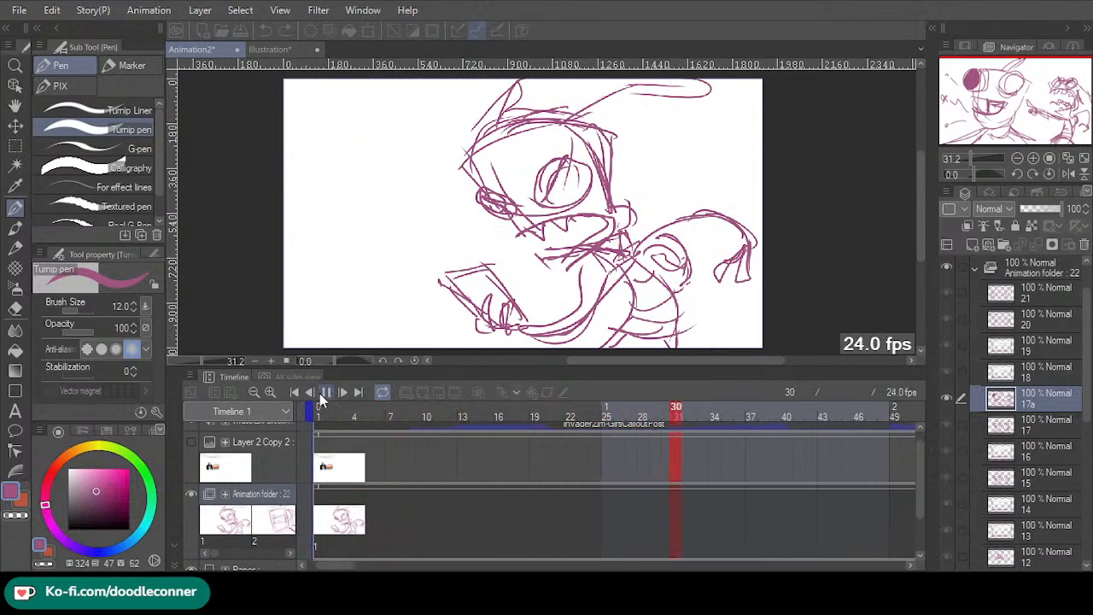
click(325, 393)
click(358, 393)
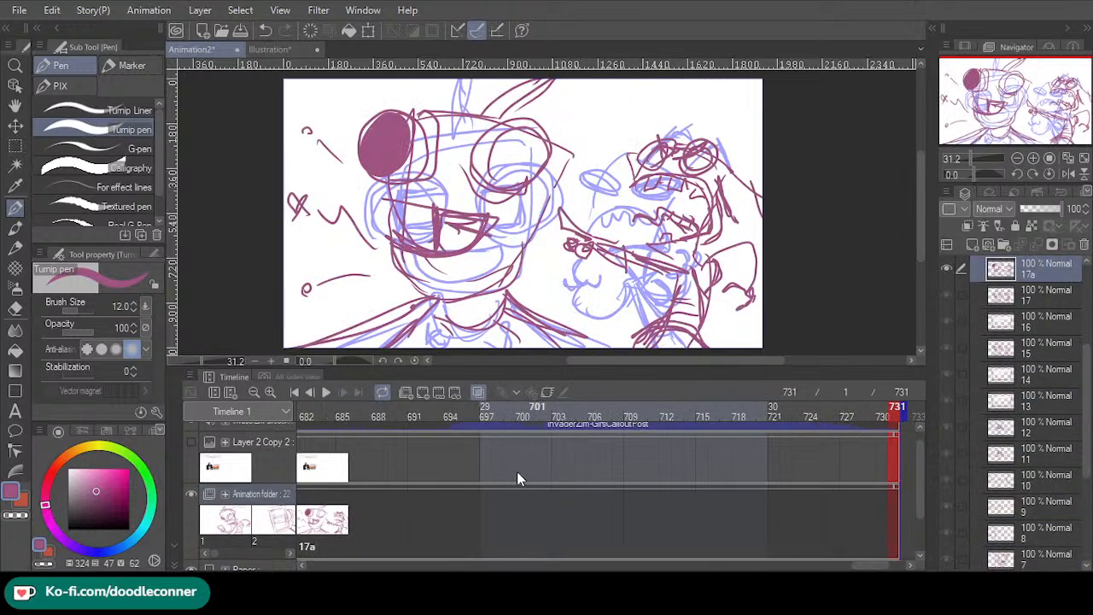
drag(873, 566, 822, 564)
click(669, 415)
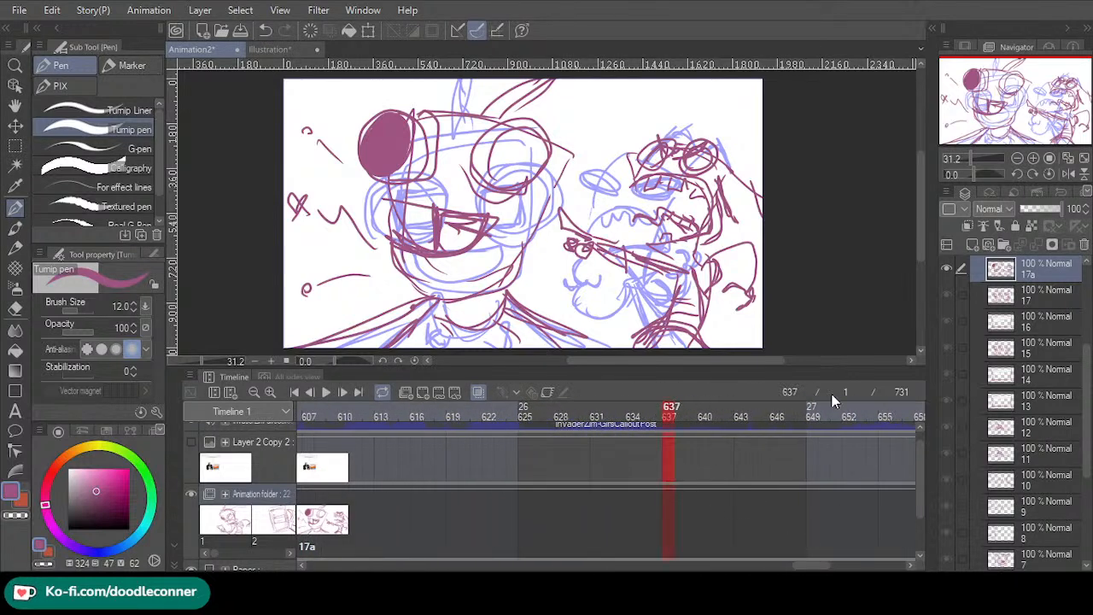
- Move Layer 2 Copy 2 into the animation folder, assign it as the cel at frame 637, and make it visible
scroll(1024, 384, up, 5)
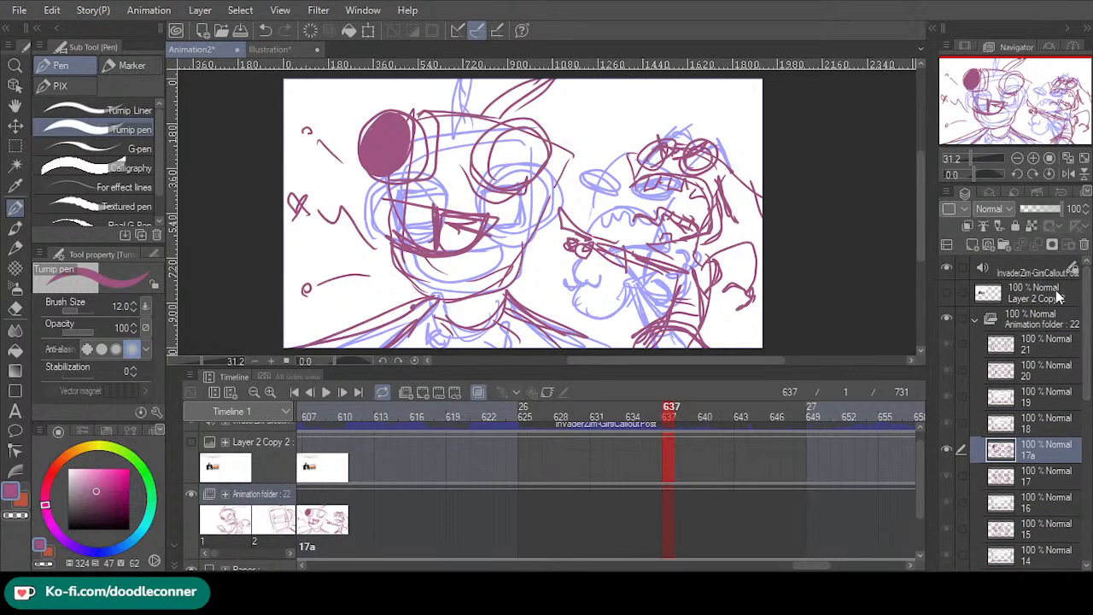
click(1054, 294)
drag(1053, 339, 1047, 336)
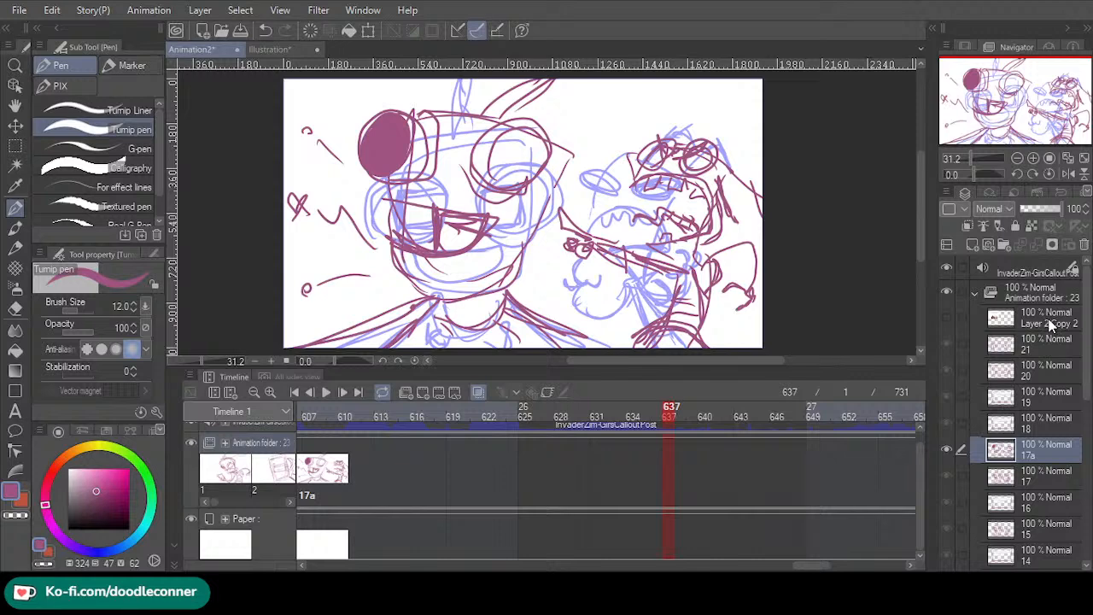
click(1052, 329)
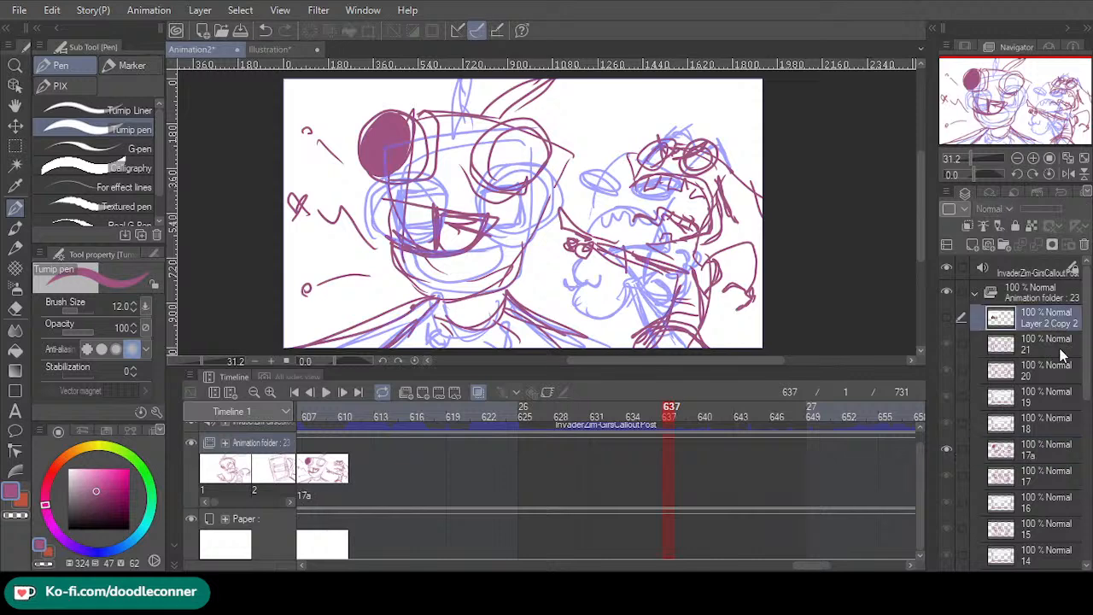
click(670, 467)
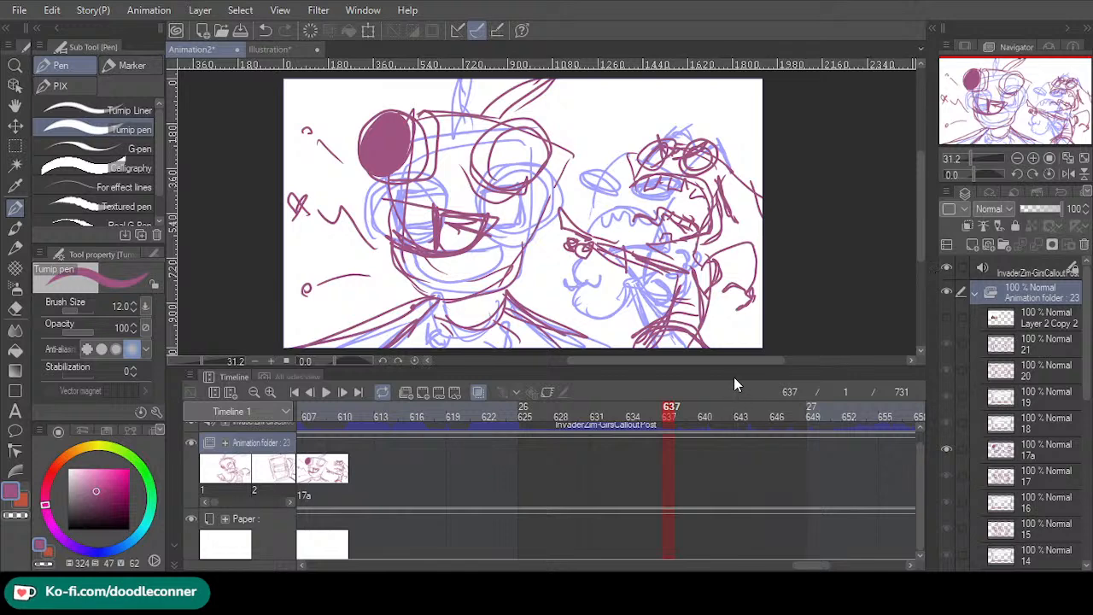
key(ctrl+z)
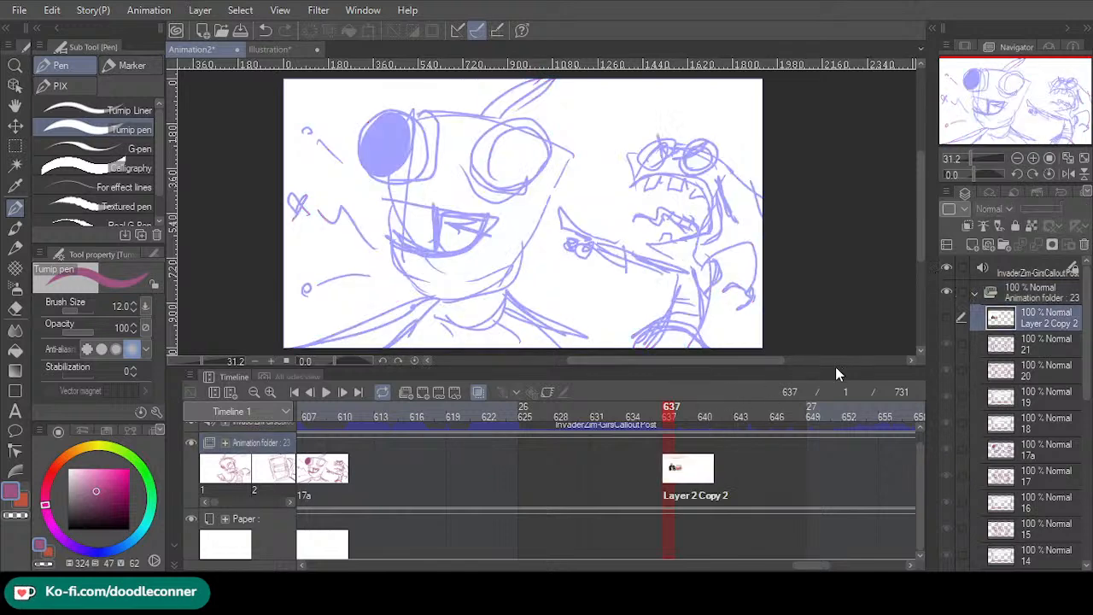
click(946, 318)
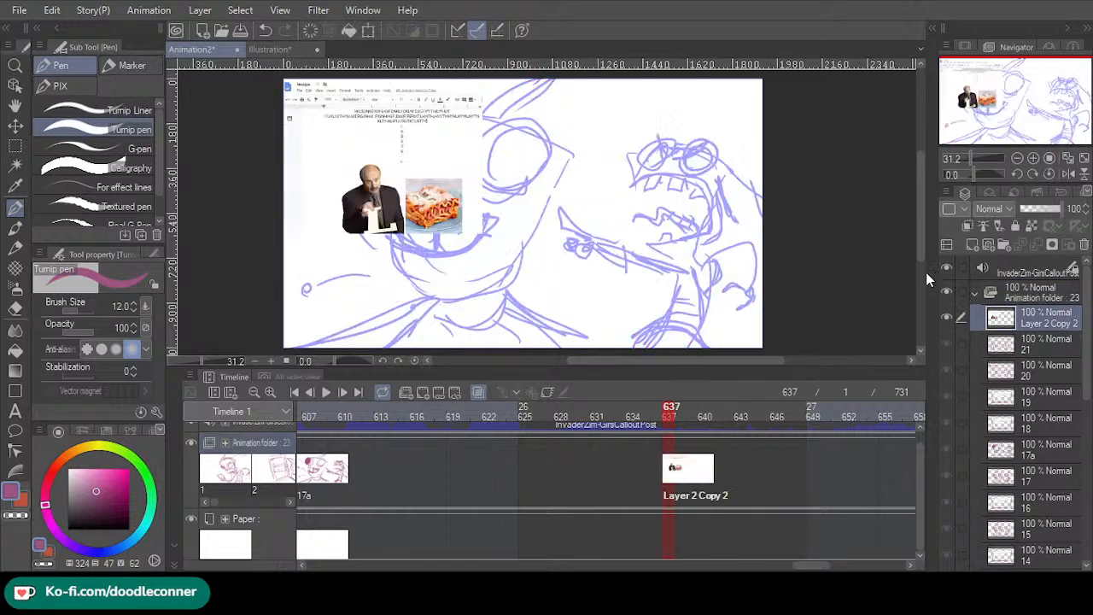
- Scale the document image up from its upper corner to fill the canvas width, then duplicate its layer
click(376, 33)
drag(482, 235, 762, 449)
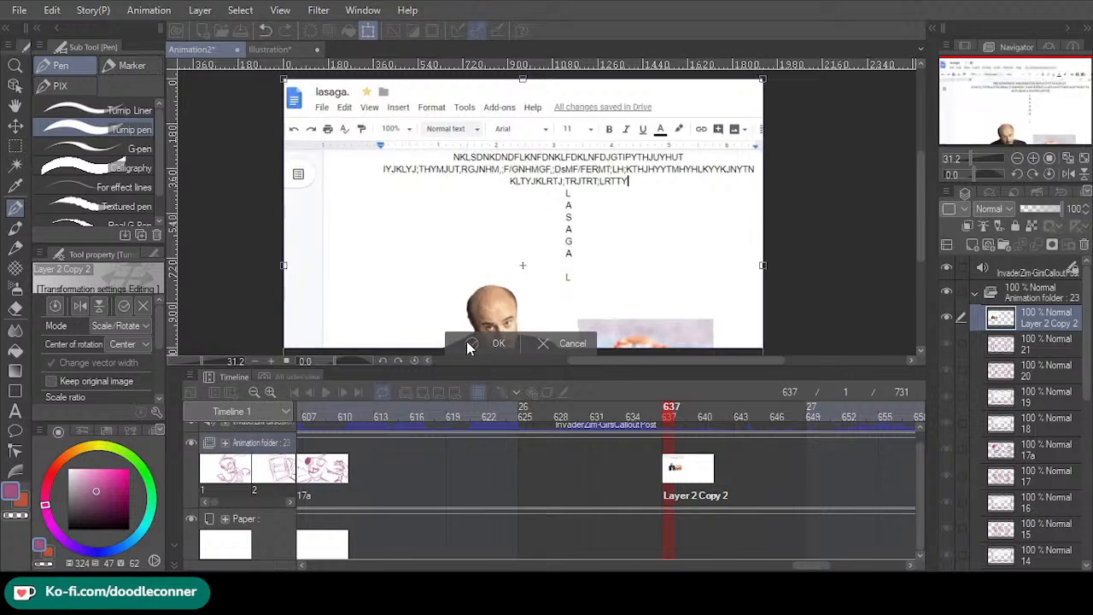
key(Return)
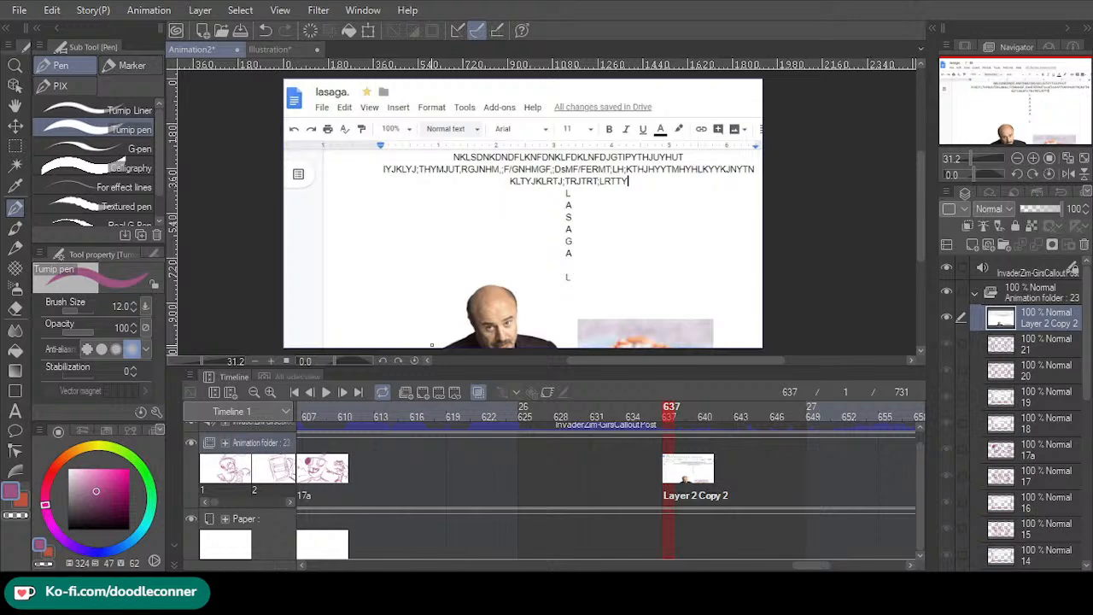
key(ctrl+v)
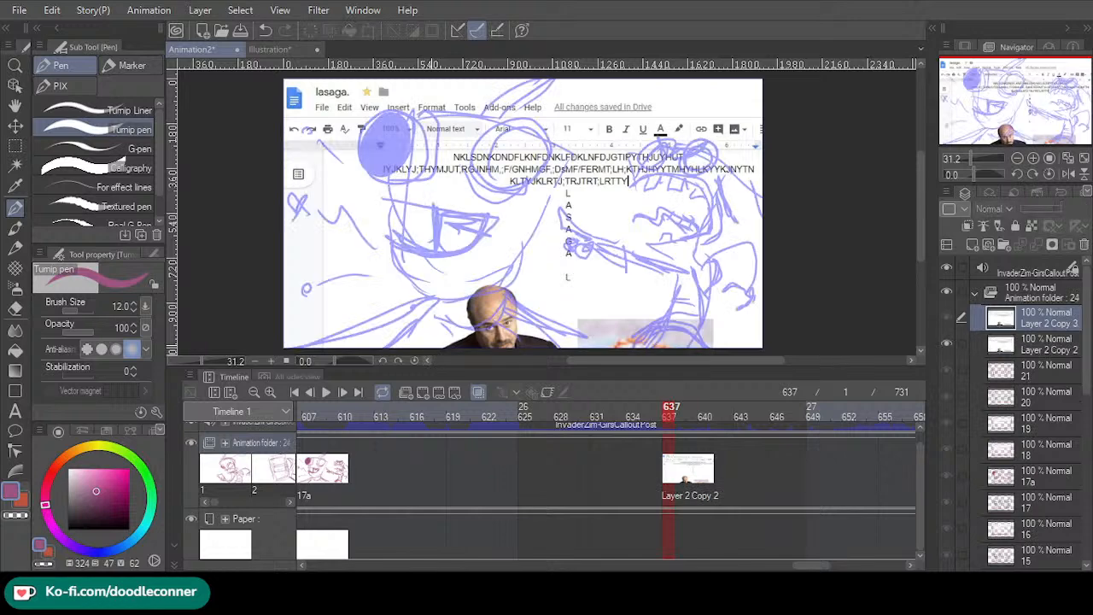
- Erase the photos and the lower letters from Layer 2 Copy 2 using a rectangular selection, then deselect
click(16, 145)
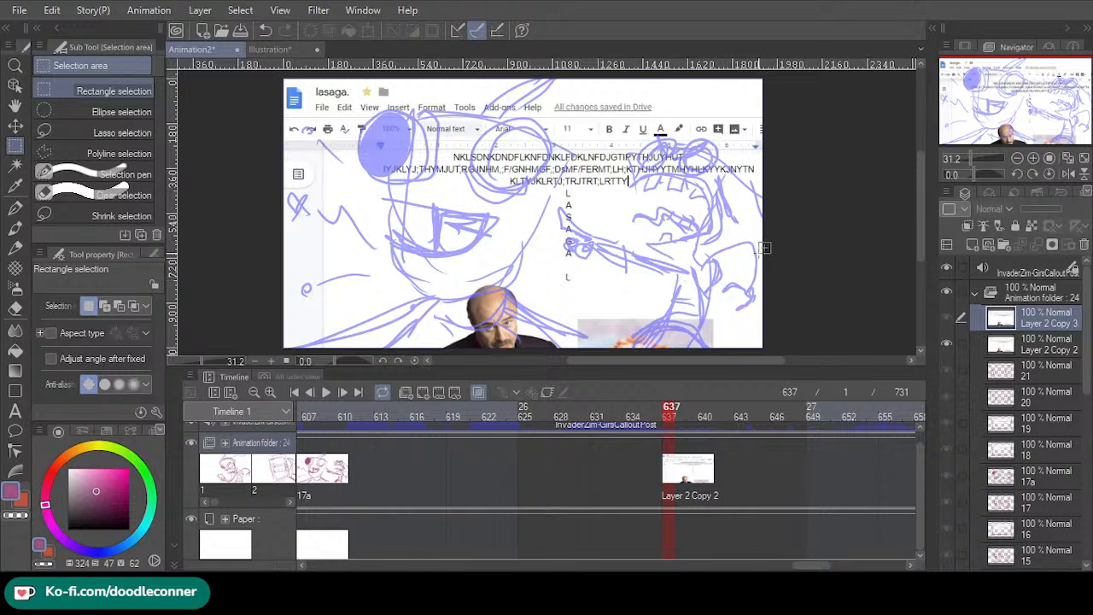
scroll(765, 248, down, 3)
drag(768, 110, 354, 340)
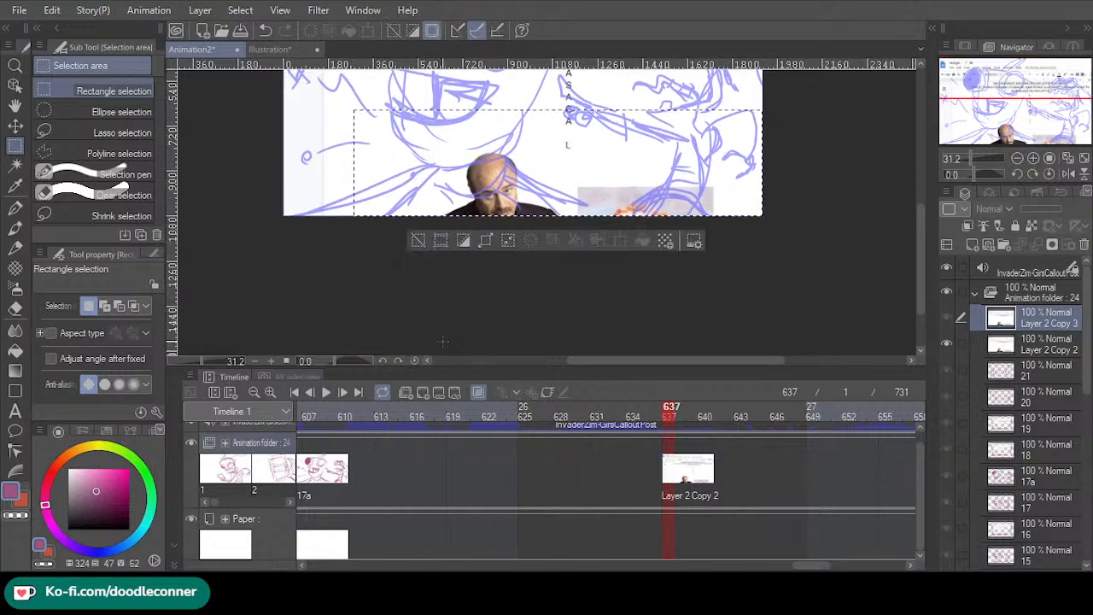
click(653, 468)
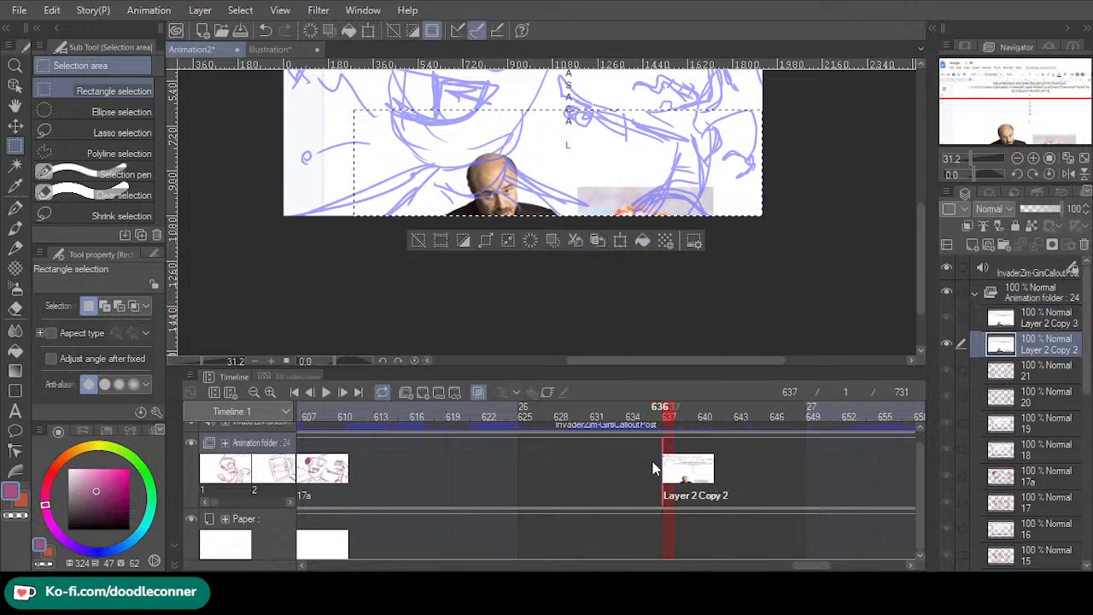
click(533, 240)
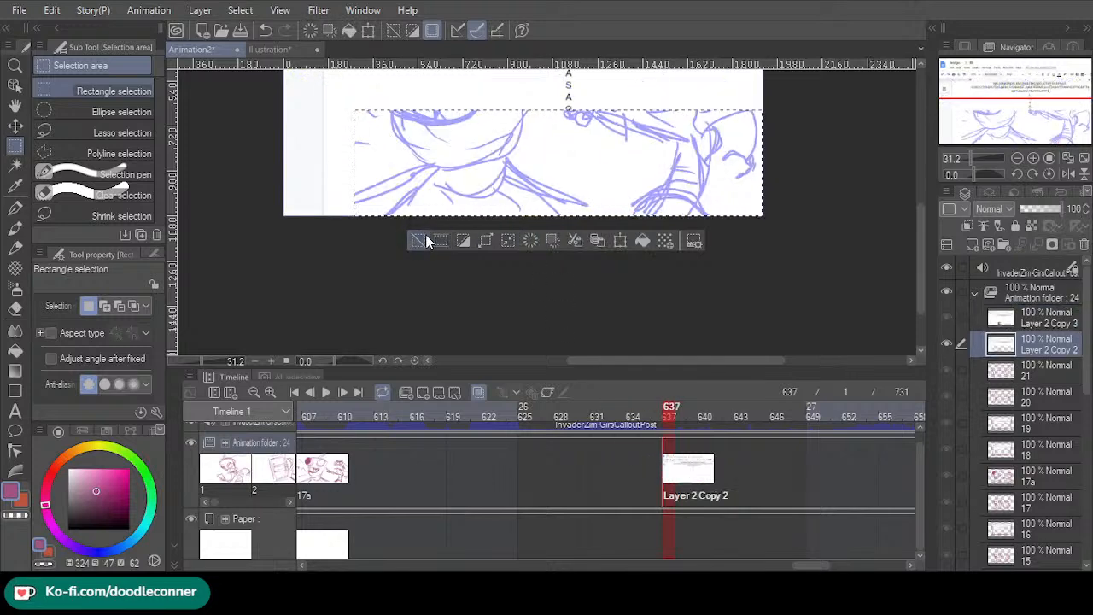
click(421, 240)
drag(1016, 104, 1011, 68)
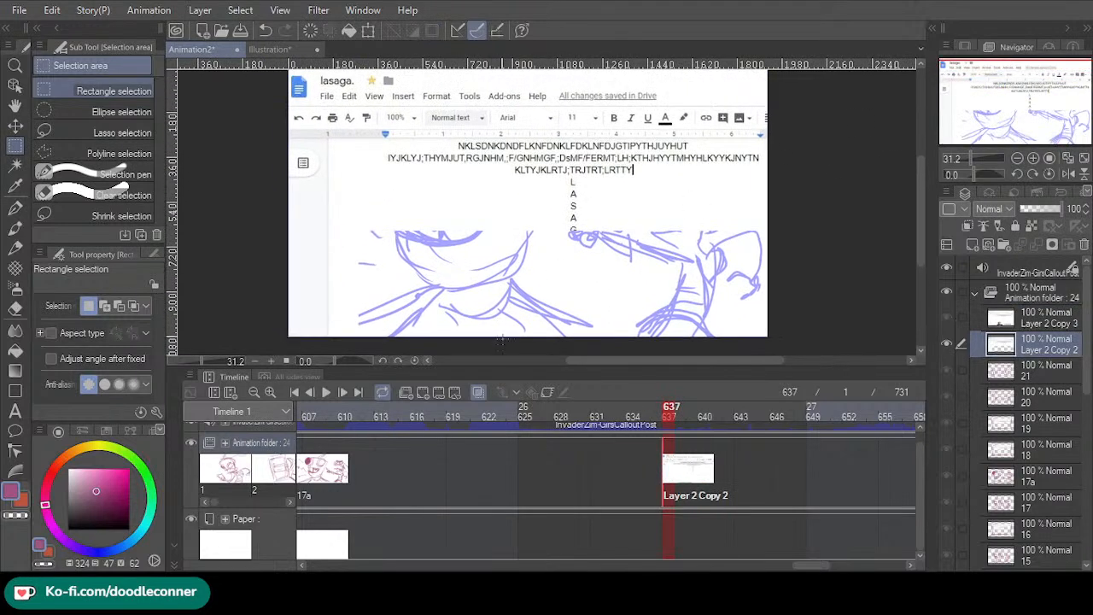
- Turn off the onion skin and erase the letters below L, A, S on Layer 2 Copy 2
click(478, 393)
mouse_move(667, 288)
mouse_down()
mouse_move(570, 244)
mouse_move(539, 211)
mouse_up()
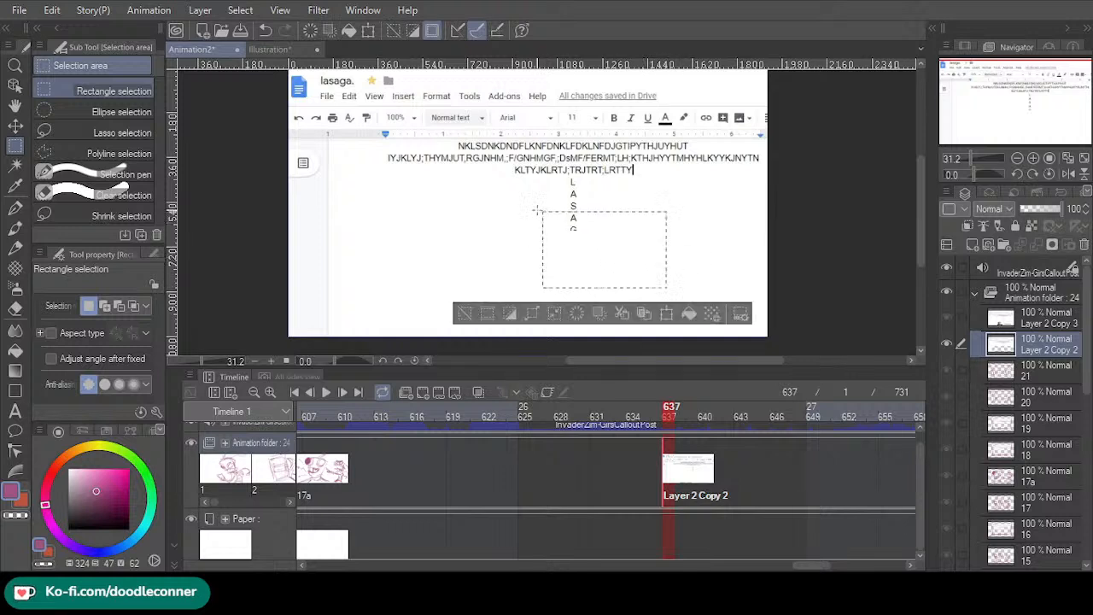
click(466, 312)
- Assign Layer 2 Copy 3 as the cel at frame 645 in the animation folder
click(762, 490)
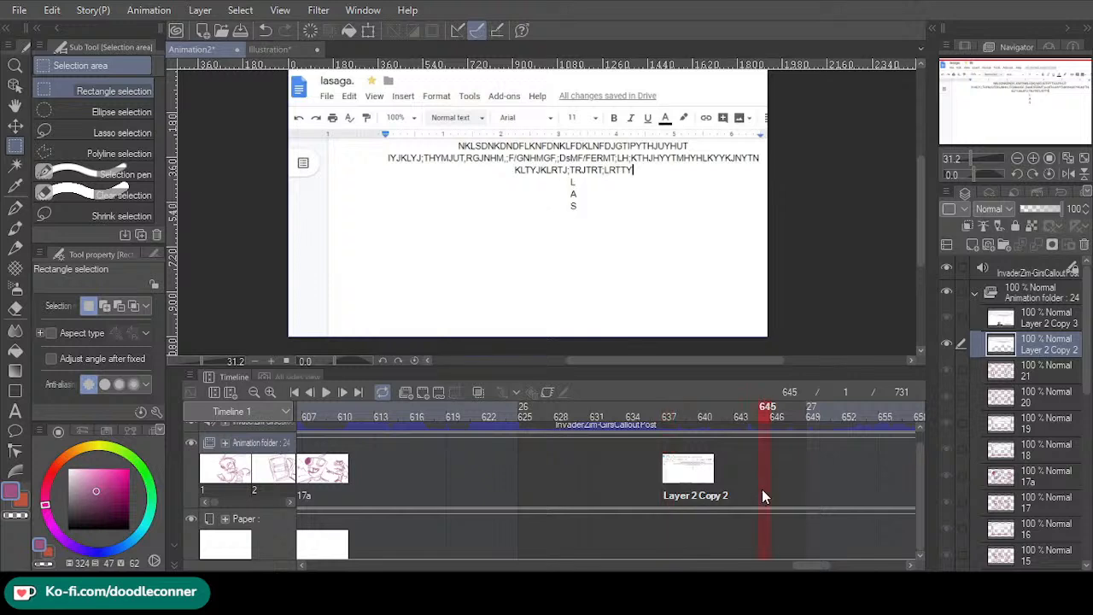
click(749, 495)
click(763, 493)
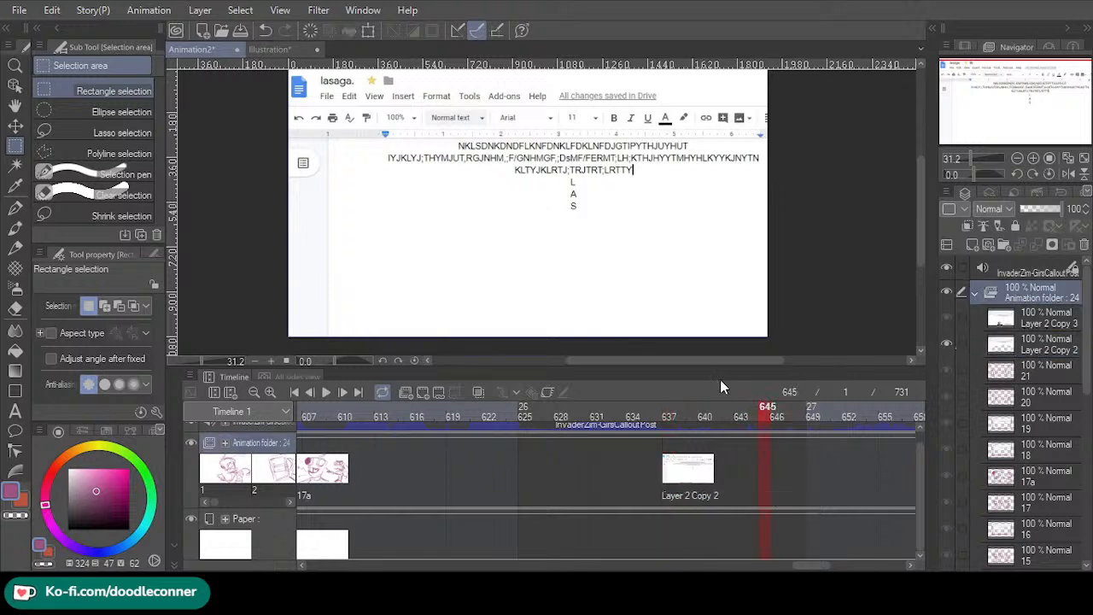
key(ctrl+v)
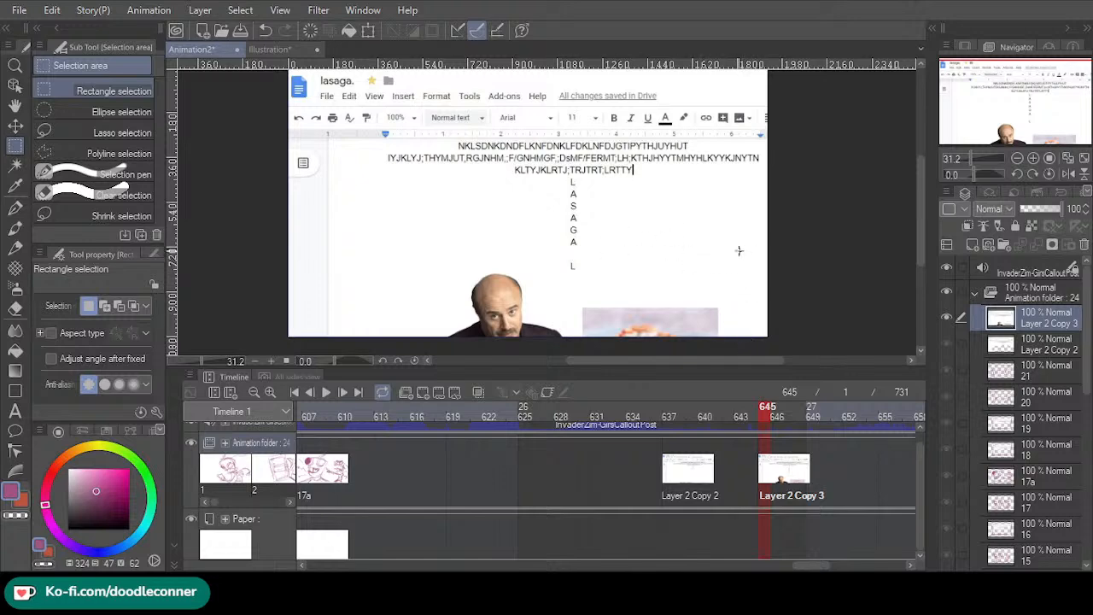
- Erase the two photos and the lone L below LASAGA on Layer 2 Copy 3, then deselect
drag(740, 251, 407, 351)
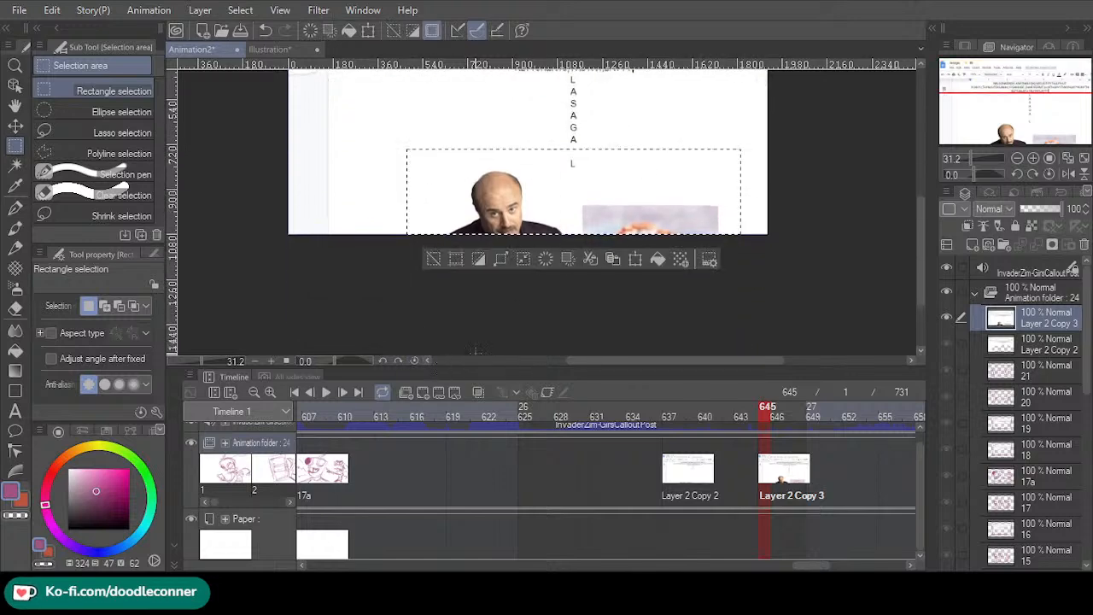
click(546, 259)
click(433, 259)
click(1035, 86)
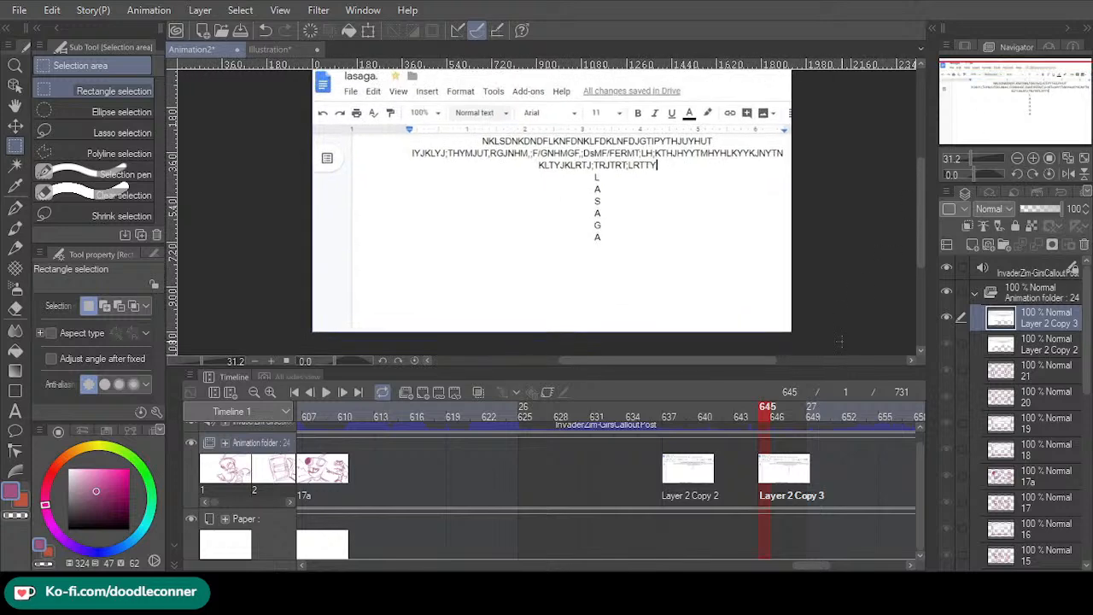
- Play back from frame 619 to check when the document text cels appear against the audio
drag(707, 412, 453, 416)
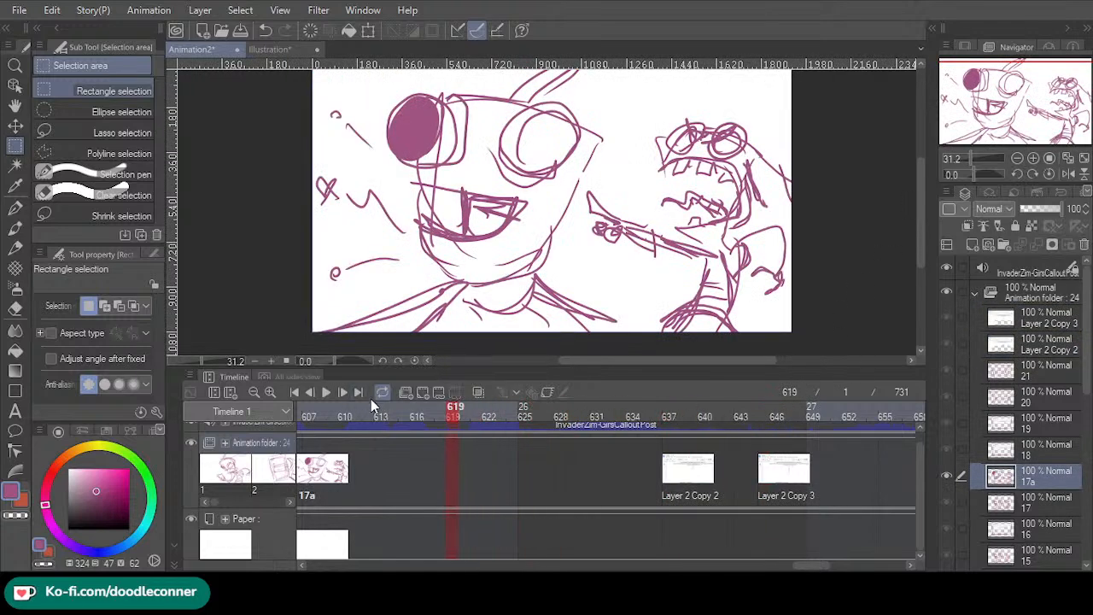
click(328, 392)
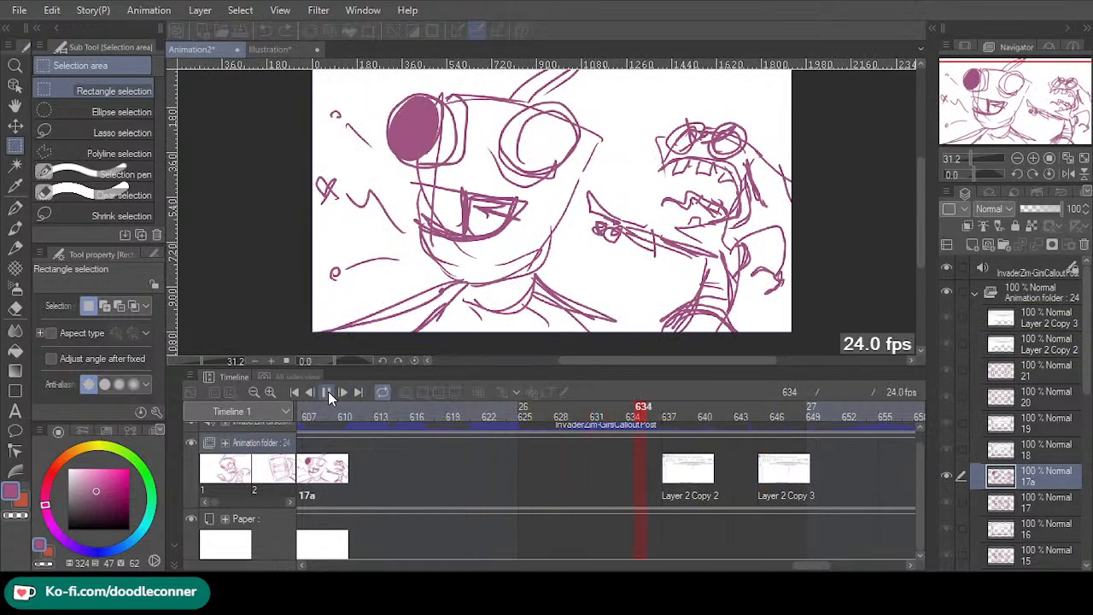
click(328, 392)
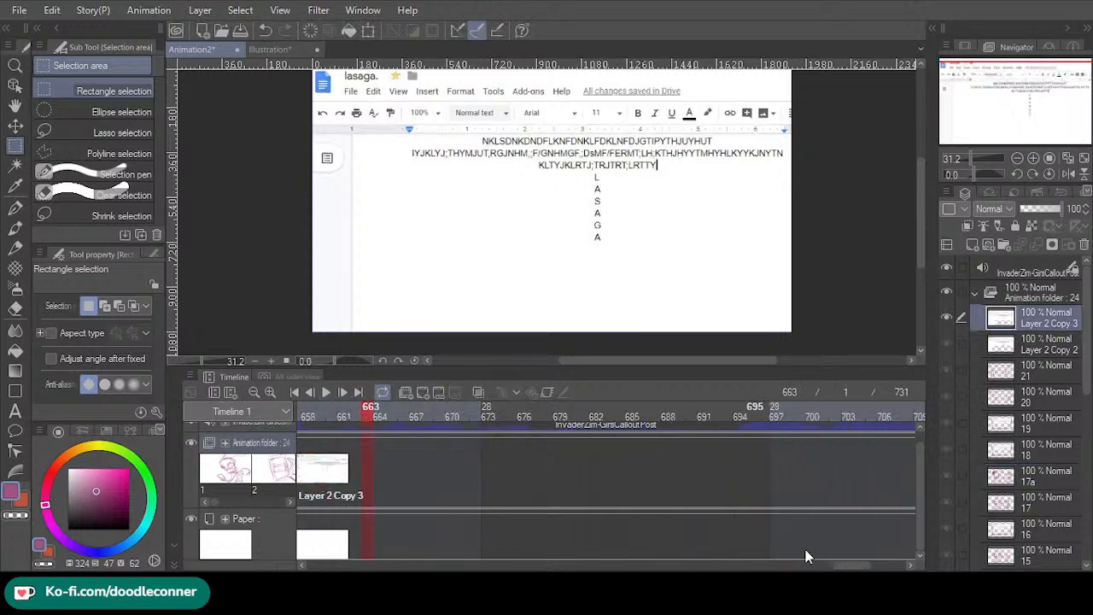
- Duplicate Layer 2 Copy 2 in the animation folder and move the Layer 2 Copy 2 and Layer 2 Copy 3 cels to frames 645 and 653
drag(852, 565, 825, 568)
drag(870, 494, 417, 480)
click(458, 493)
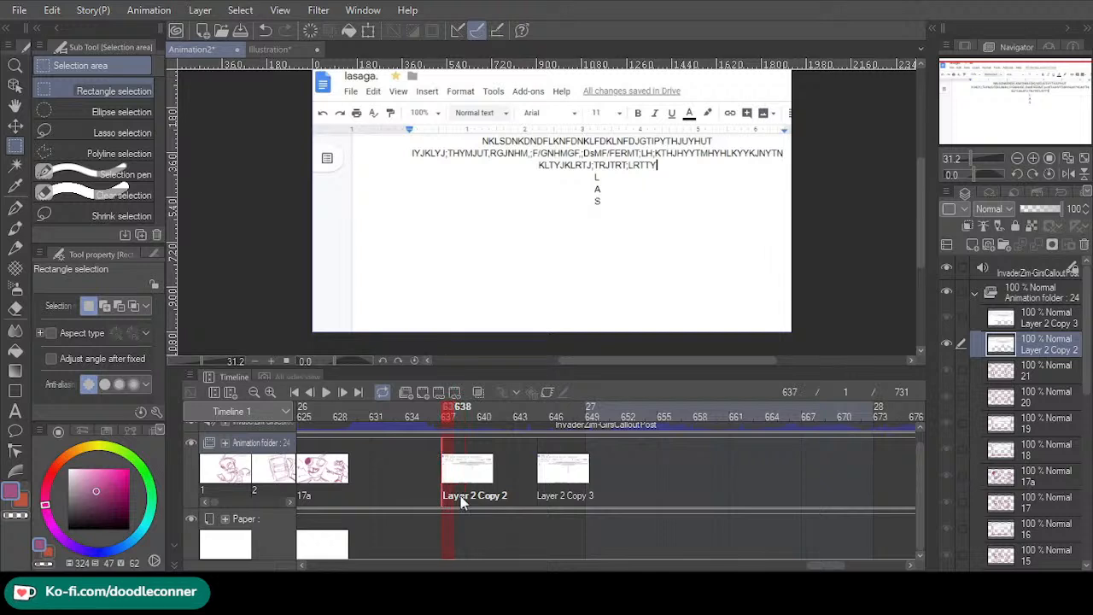
key(ctrl+v)
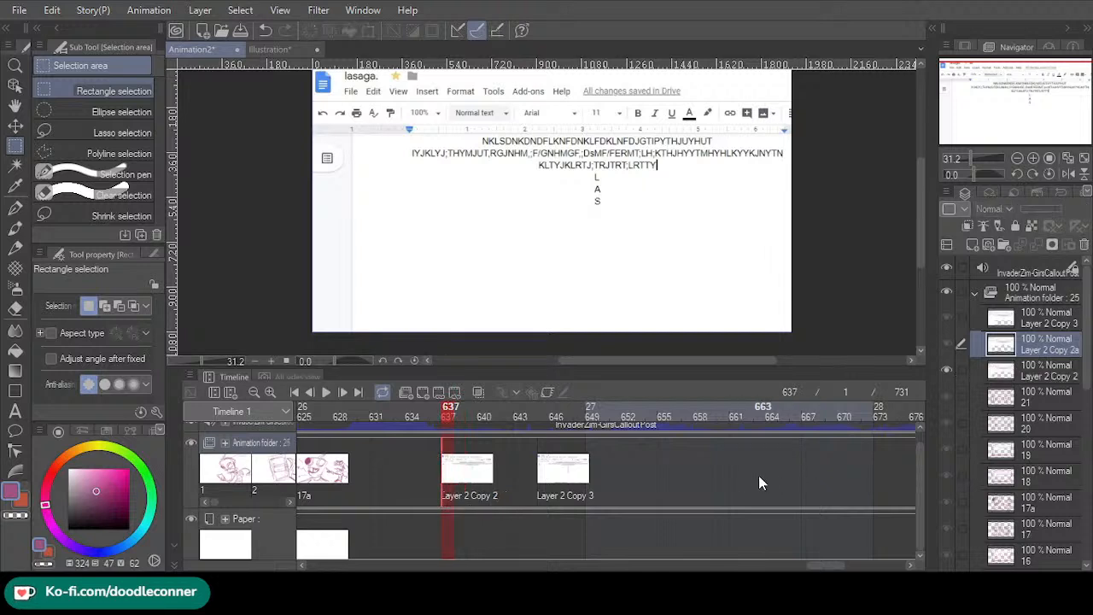
drag(759, 476, 540, 501)
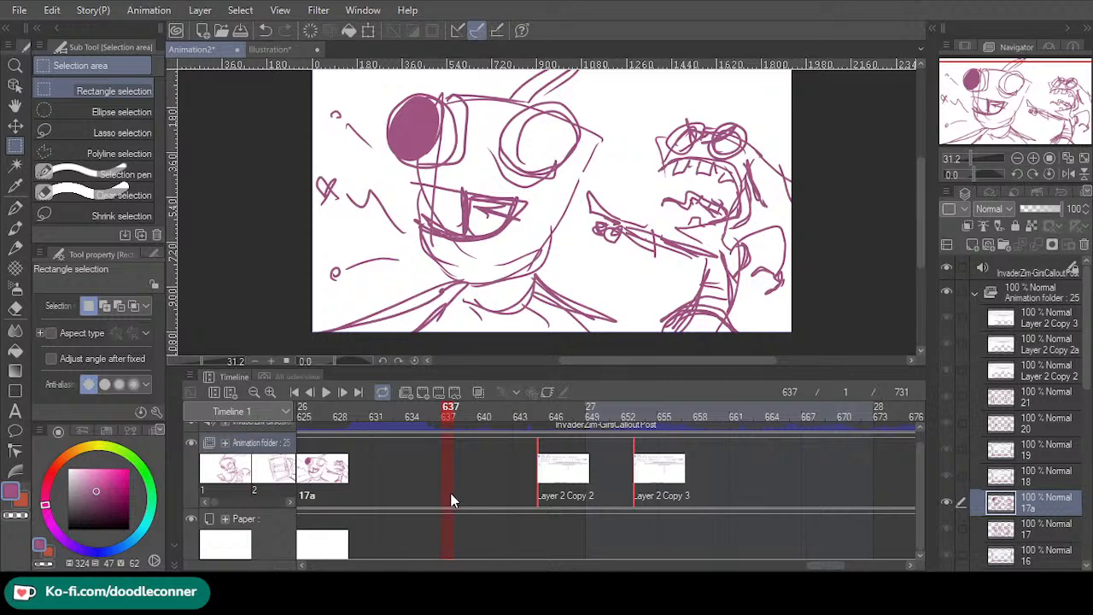
- Assign Layer 2 Copy 2a as the cel at frame 637 and erase its letters L, A, S, then deselect
click(441, 497)
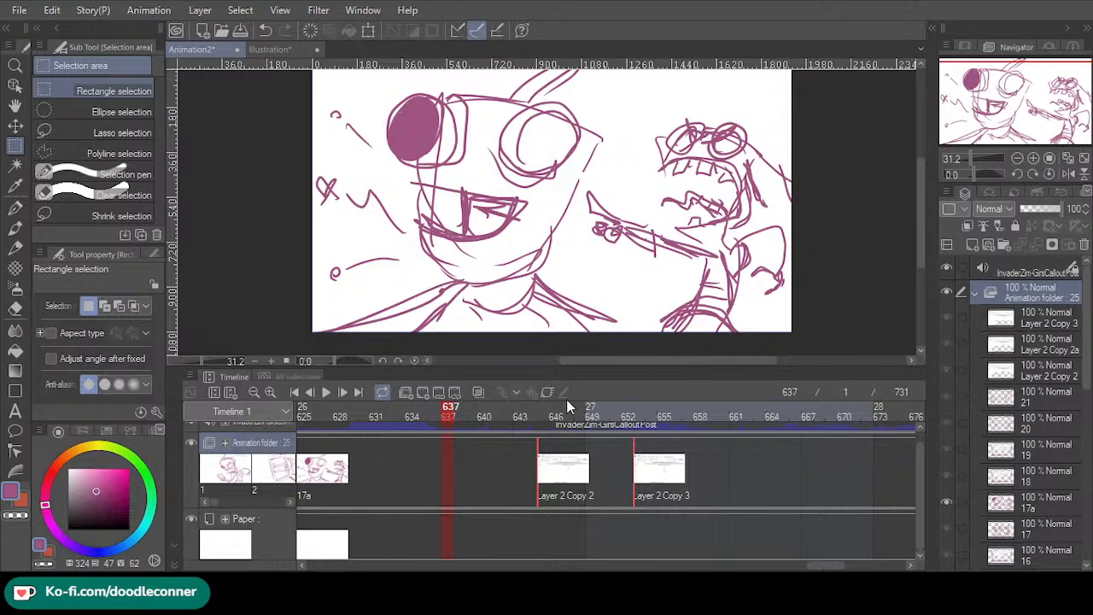
key(ctrl+v)
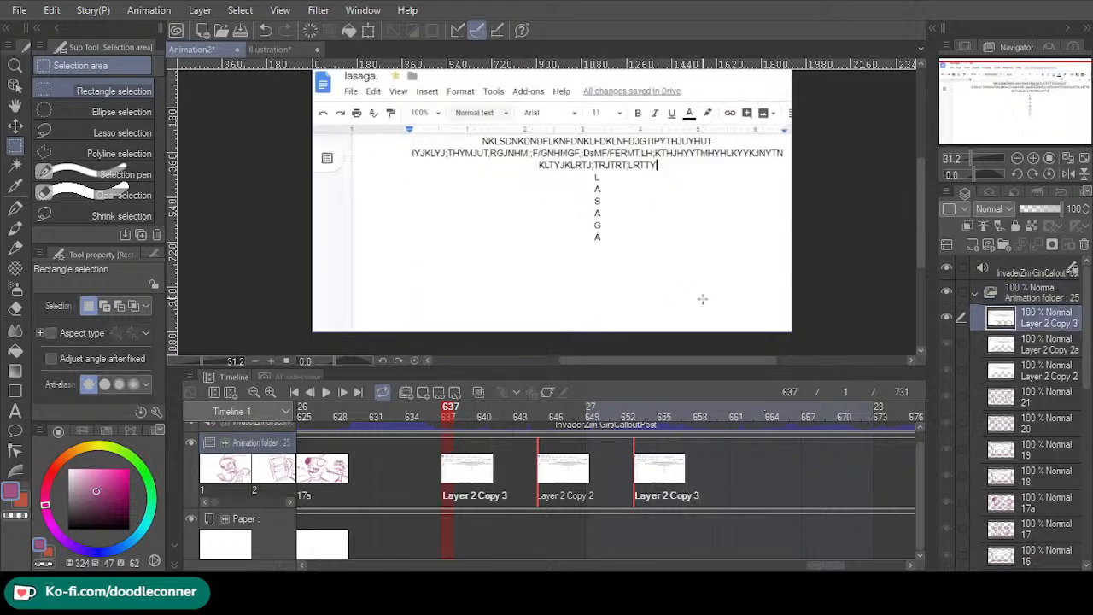
click(450, 499)
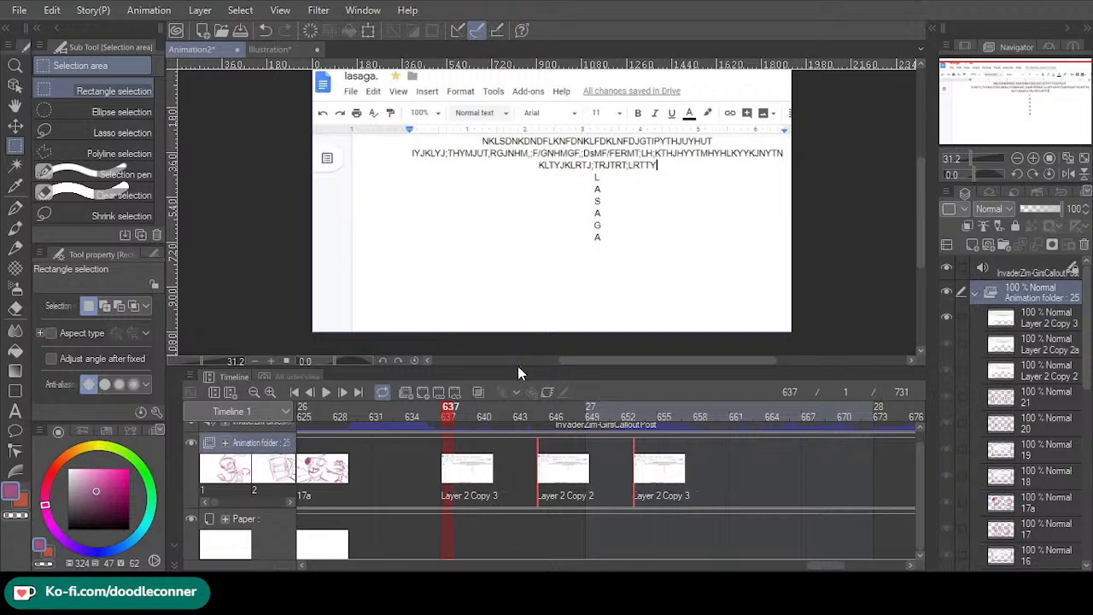
click(518, 366)
drag(723, 296, 565, 173)
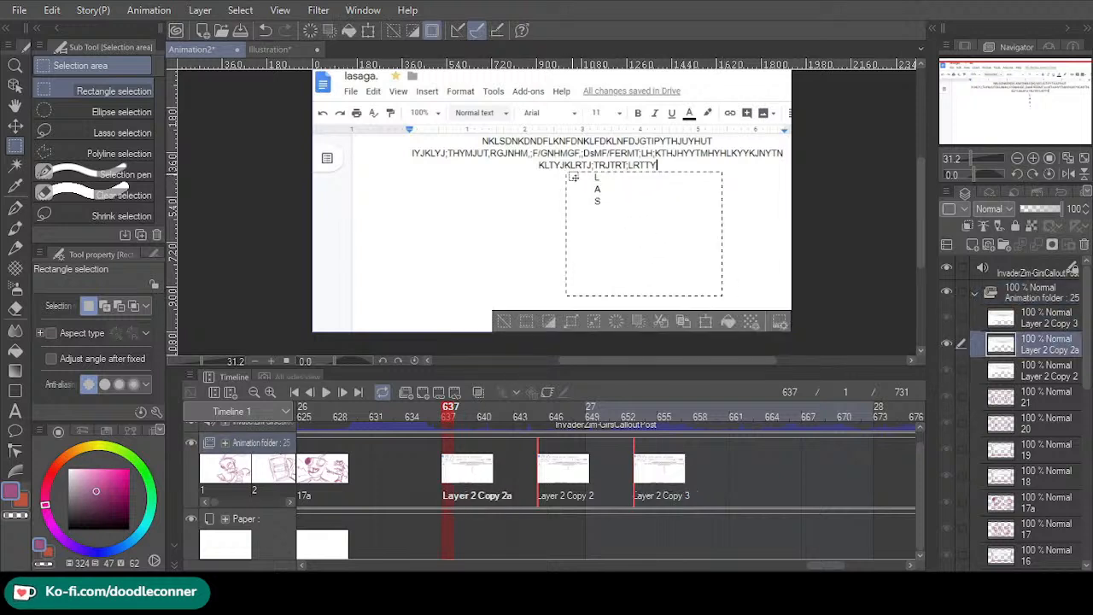
click(505, 322)
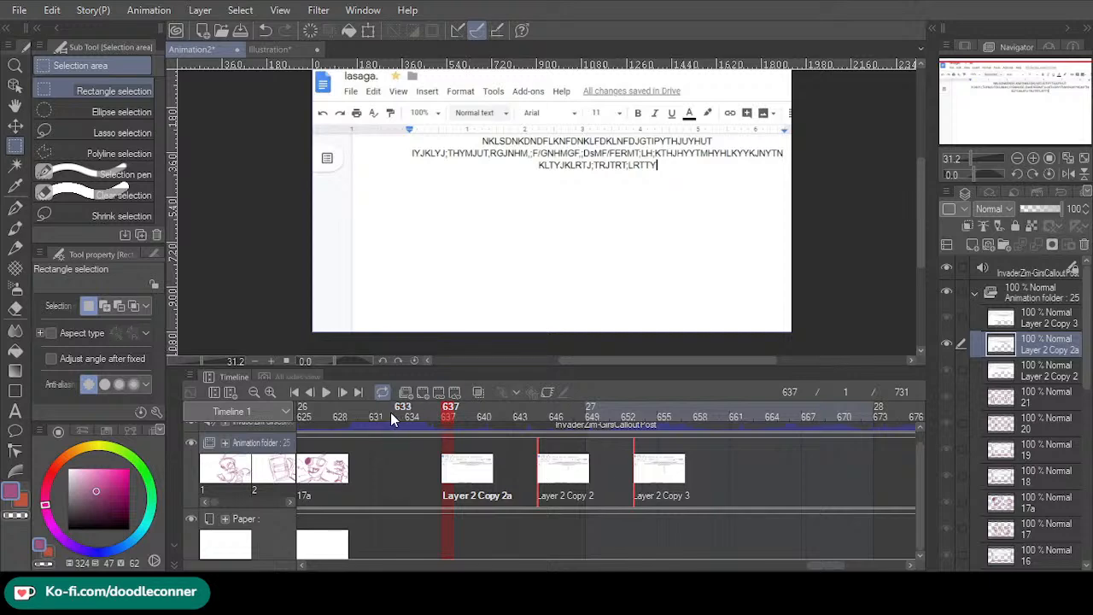
- Play back from about ten frames before frame 637 to check the staged document text against the audio
click(327, 407)
click(329, 392)
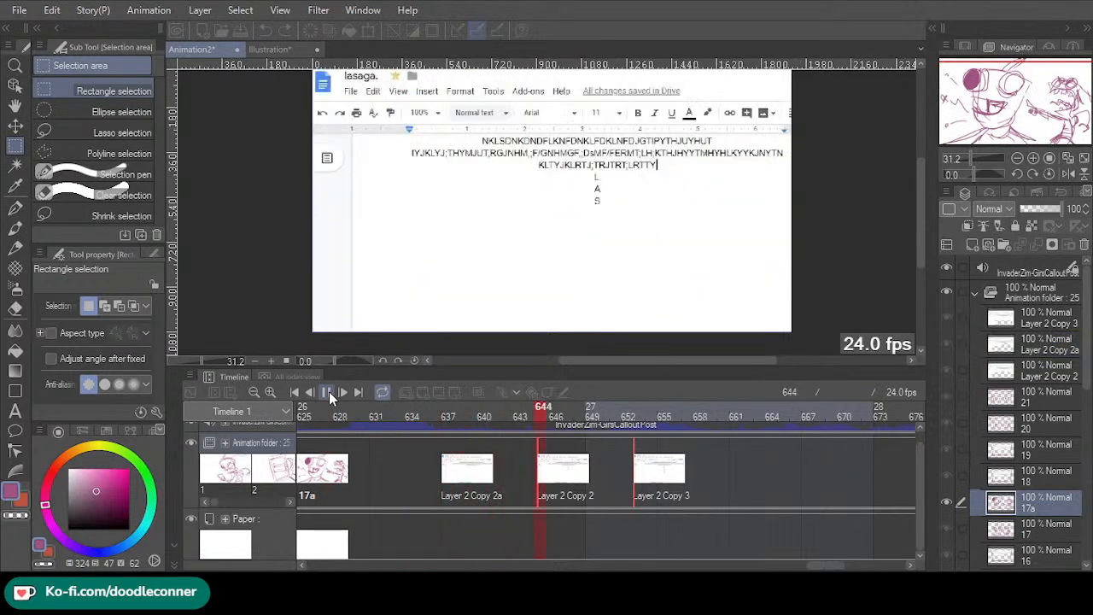
key(space)
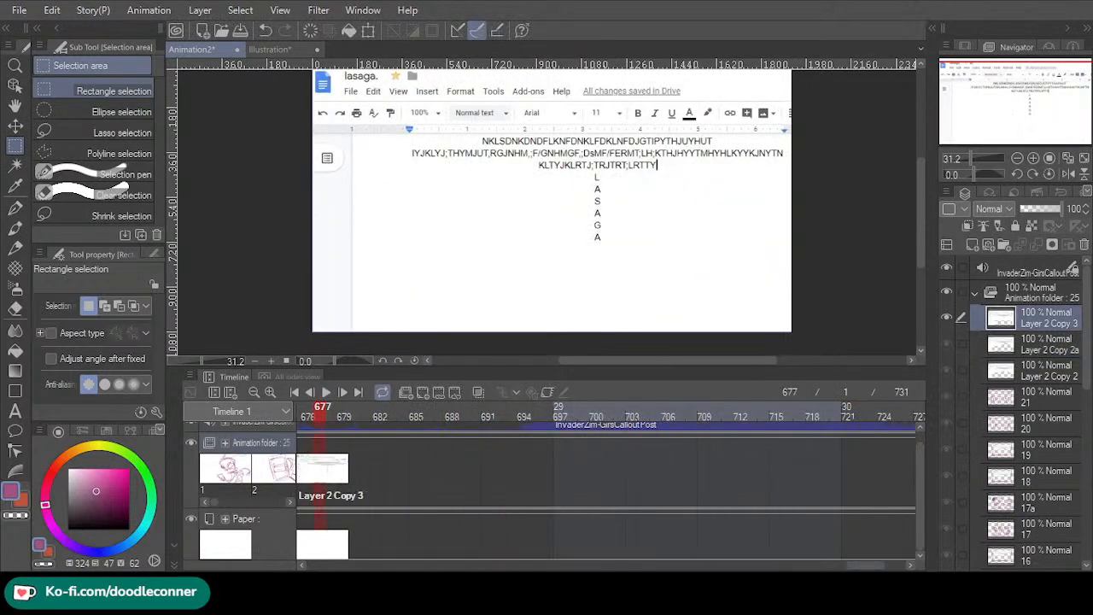
- Move the Layer 2 Copy 2 cel to frame 650 and the Layer 2 Copy 3 cel to frame 665
drag(854, 566, 818, 565)
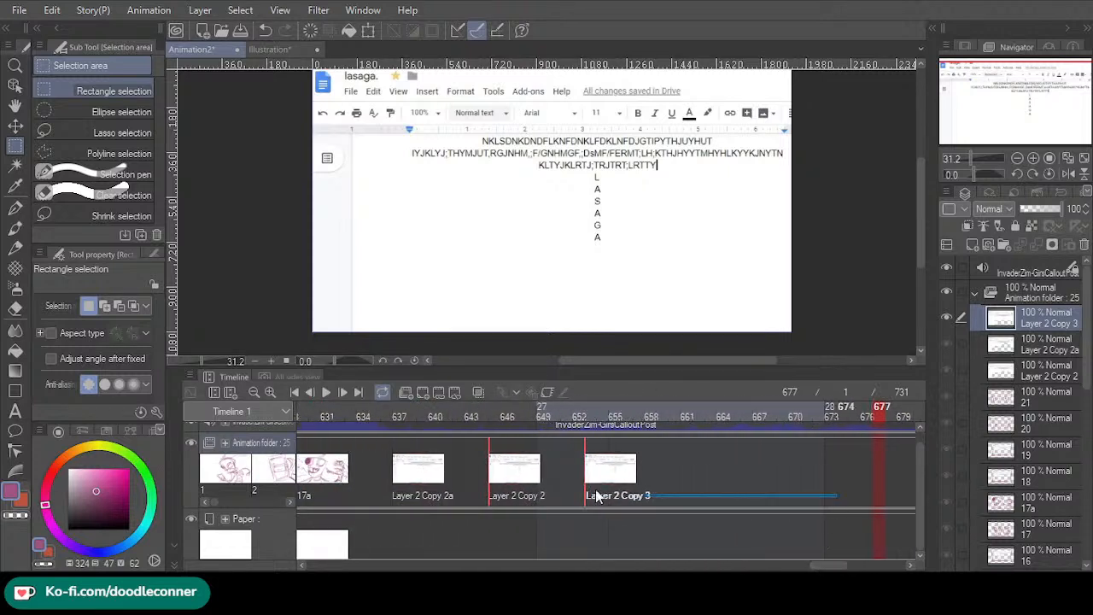
drag(556, 491, 558, 491)
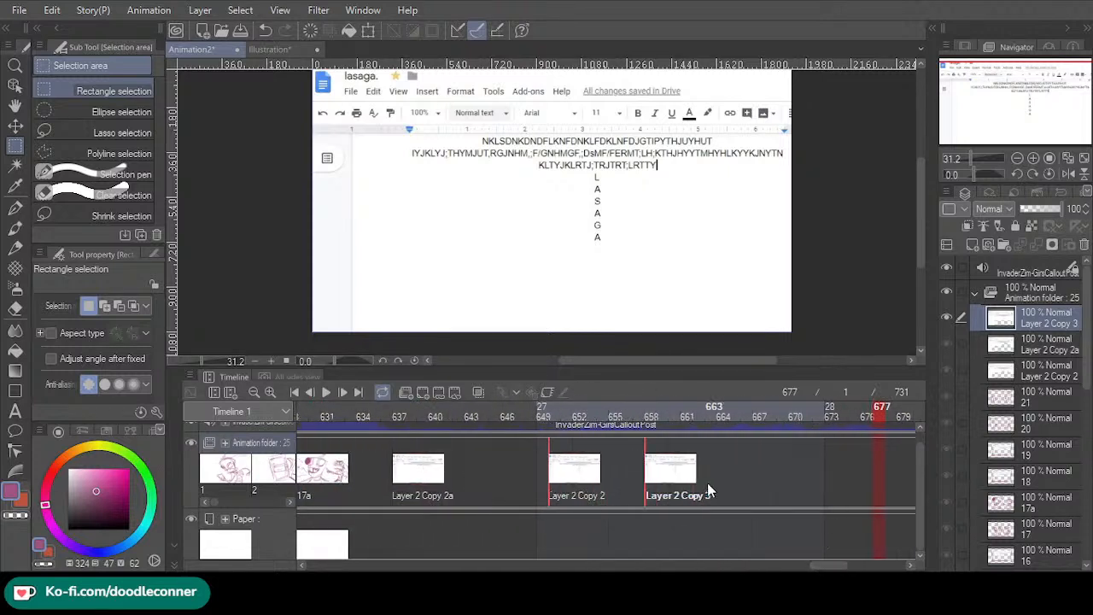
click(708, 485)
drag(653, 495, 772, 493)
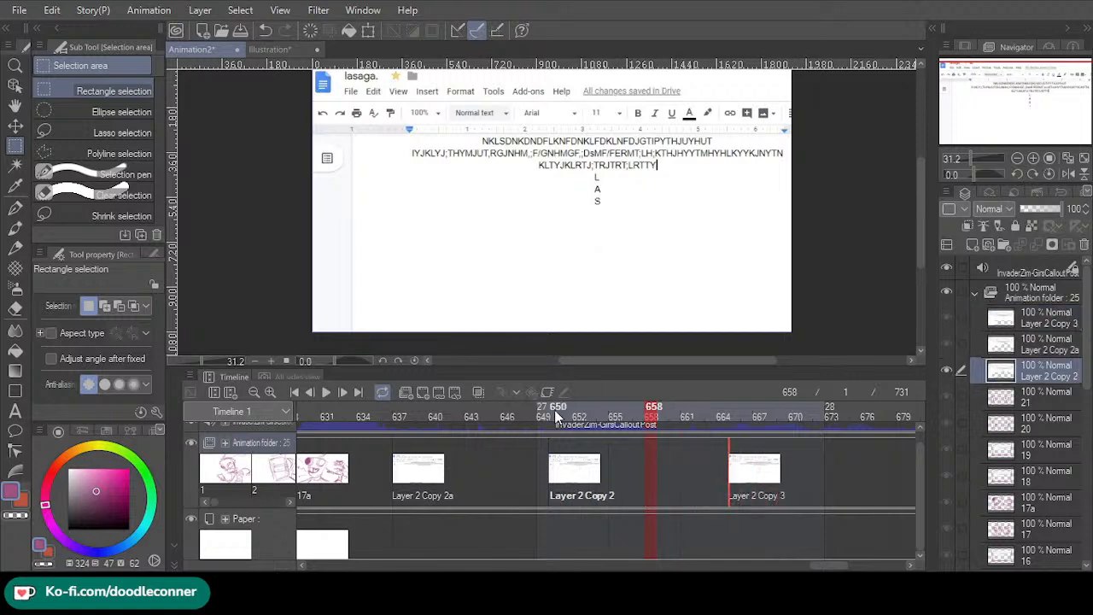
- Play back the document shot from frame 650 to check the retimed Layer 2 Copy 2 and Copy 3 cels
click(555, 413)
click(328, 392)
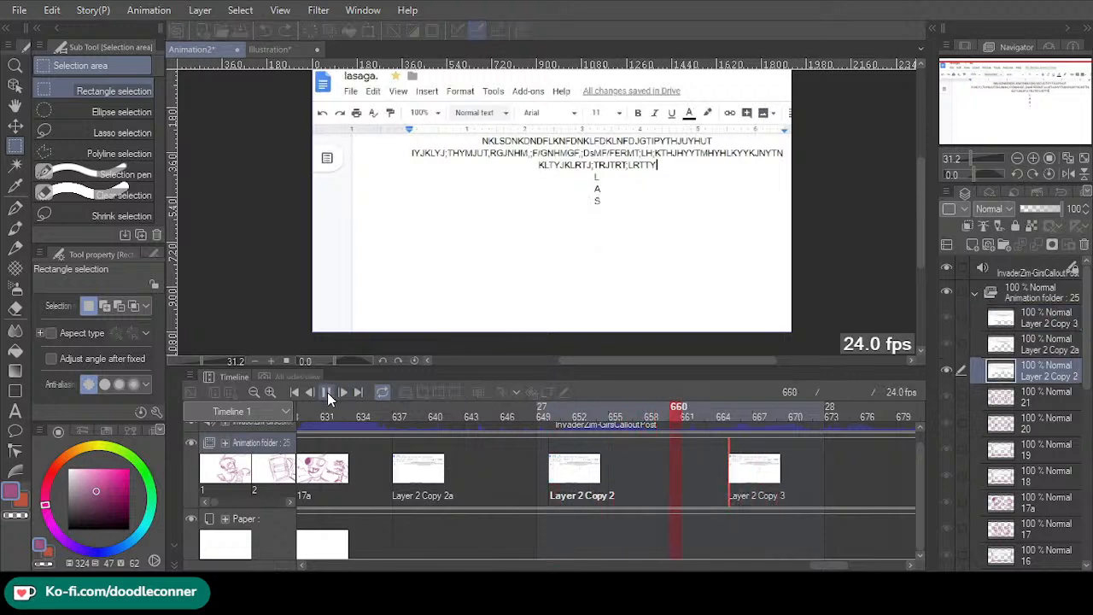
click(360, 412)
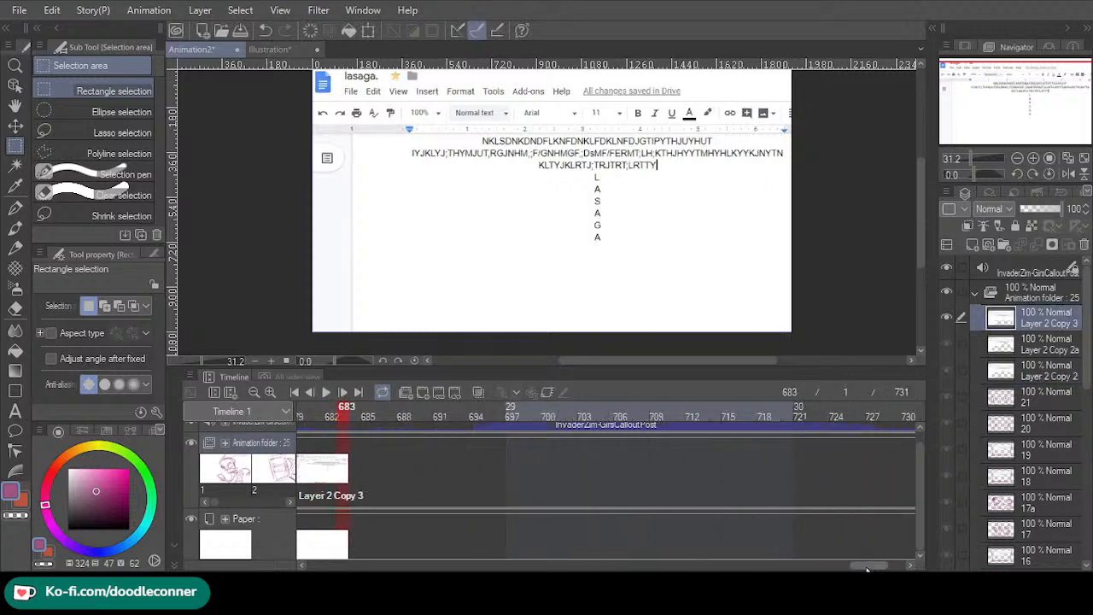
- Shift the Layer 2 Copy 2 and Layer 2 Copy 3 cels together to frames 653 and 668
drag(869, 565, 827, 566)
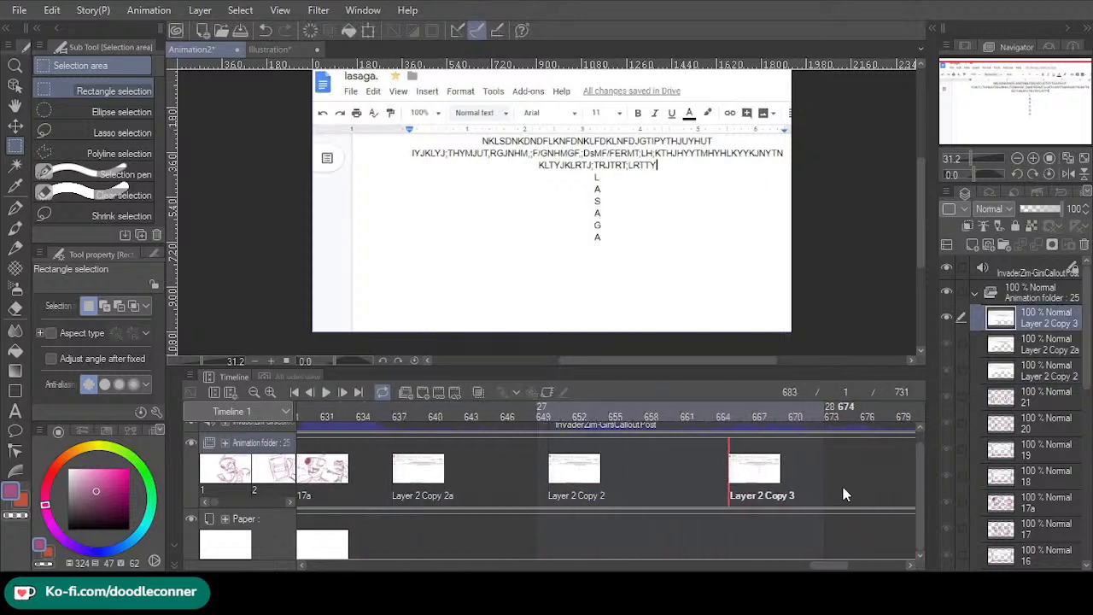
click(548, 498)
drag(591, 502, 600, 500)
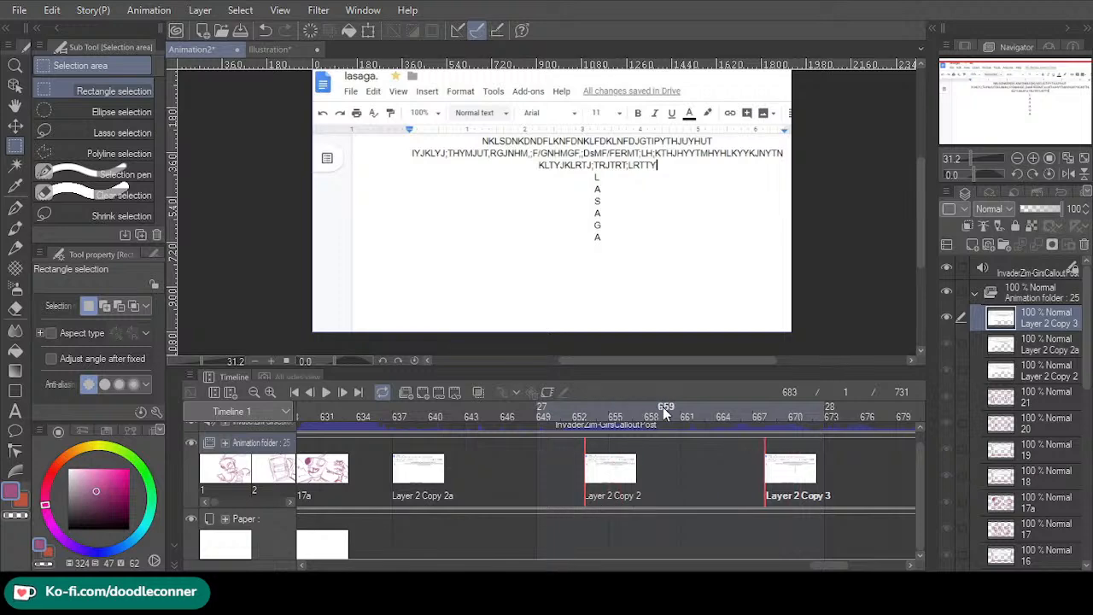
- Go to frame 693 and paste another copy of the document layer above Layer 2 Copy 3
mouse_move(654, 408)
mouse_down()
mouse_move(642, 419)
mouse_move(440, 437)
mouse_move(700, 459)
mouse_move(975, 445)
mouse_move(809, 444)
mouse_up()
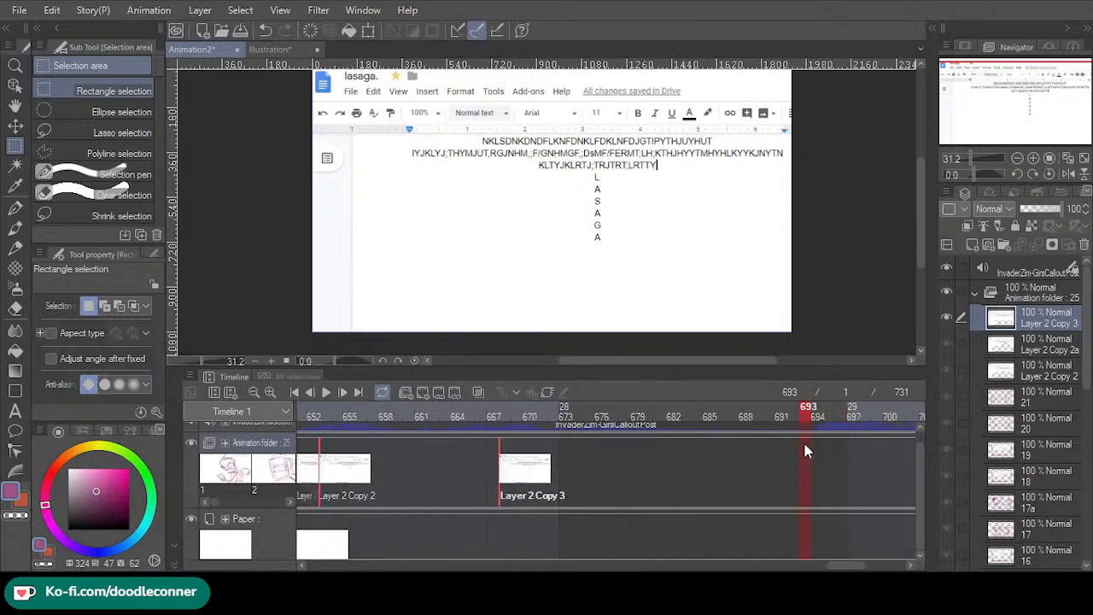
key(ctrl+v)
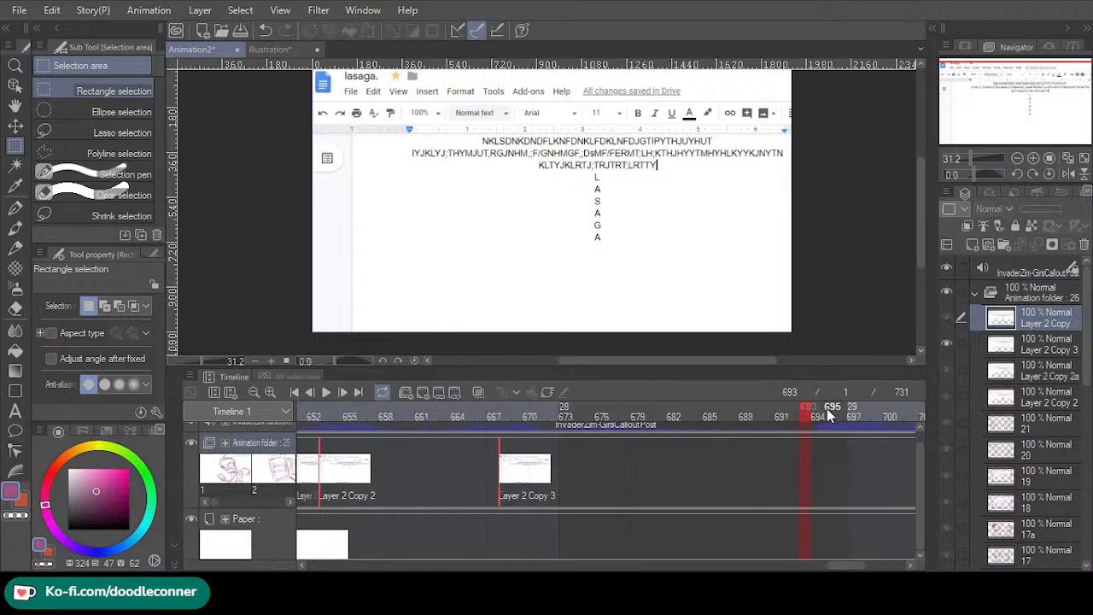
click(808, 485)
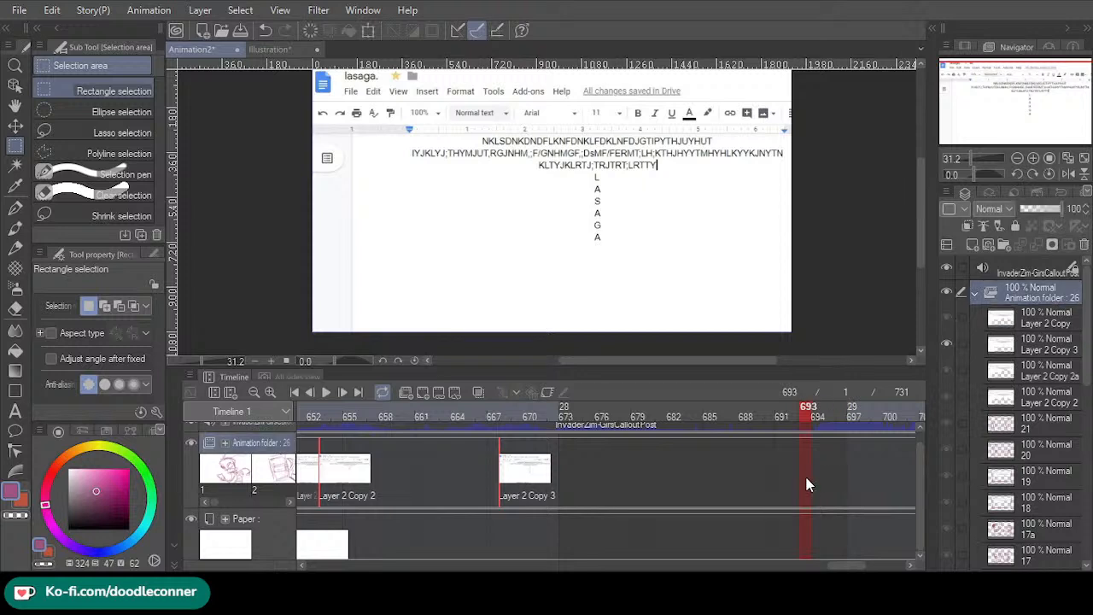
click(773, 394)
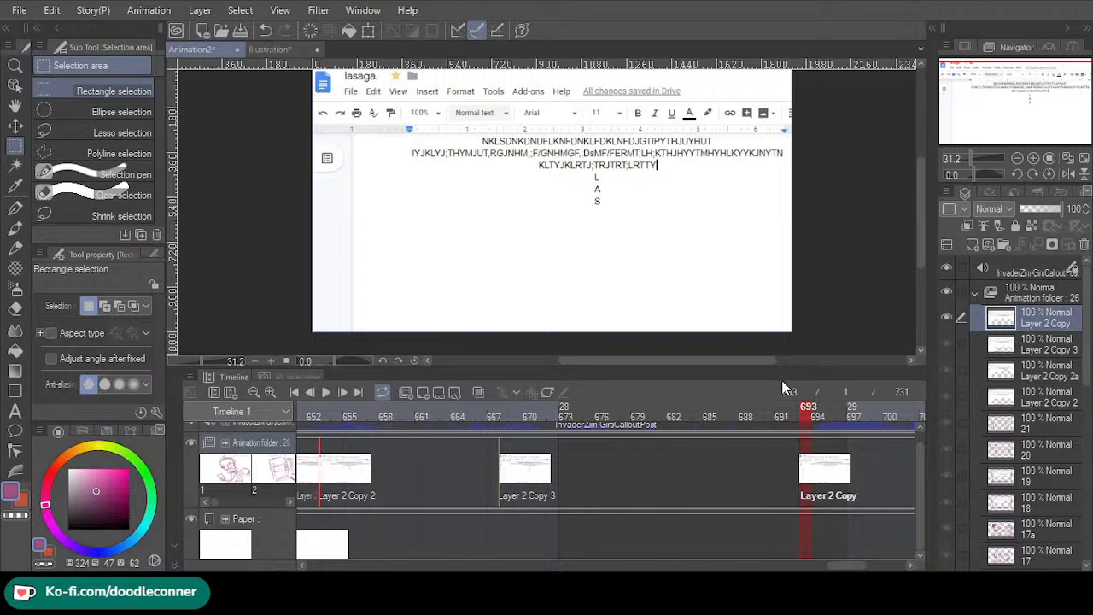
key(Delete)
drag(836, 566, 817, 557)
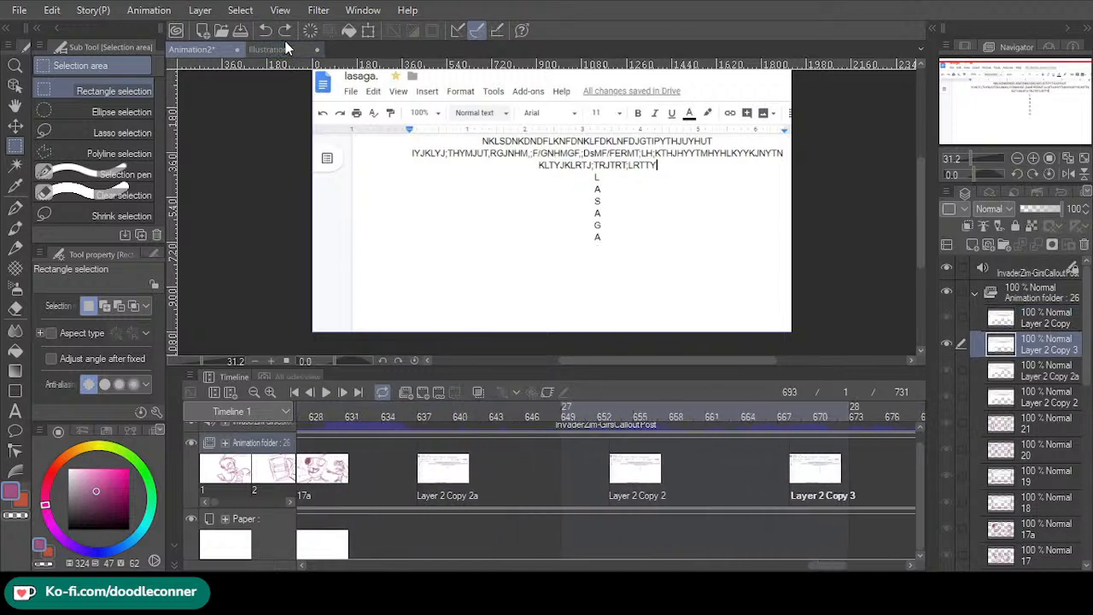
- Undo the recent cel placements and erasures back to Layer 2 Copy 2 at frame 637, followed by the unerased Layer 2 Copy 3
key(ctrl+z)
key(ctrl+z)
key(ctrl+z)
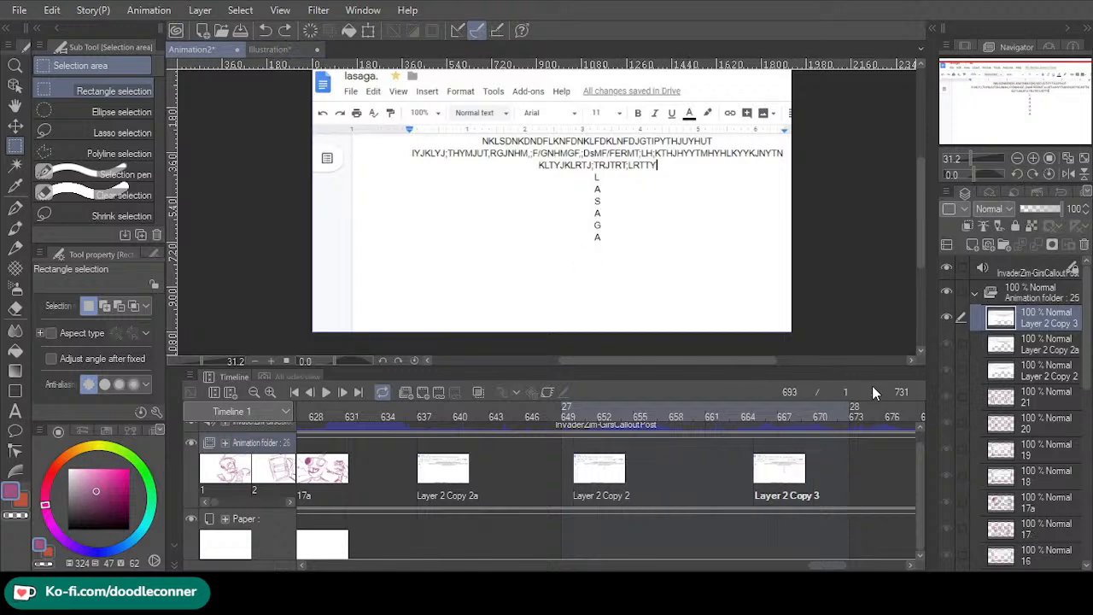
key(ctrl+z)
key(ctrl+z)
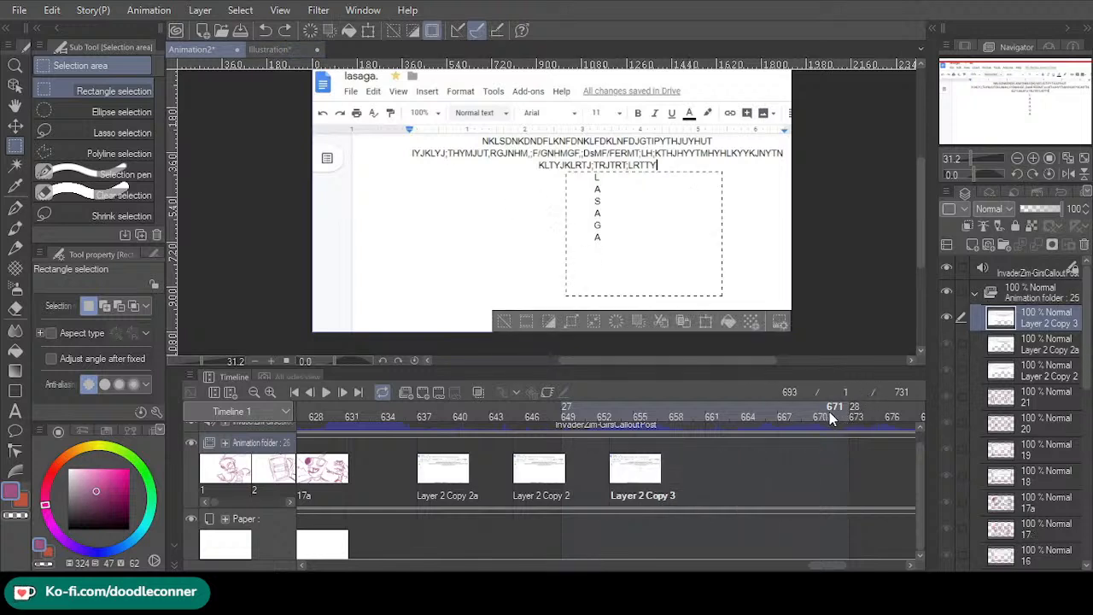
key(ctrl+z)
key(ctrl+z)
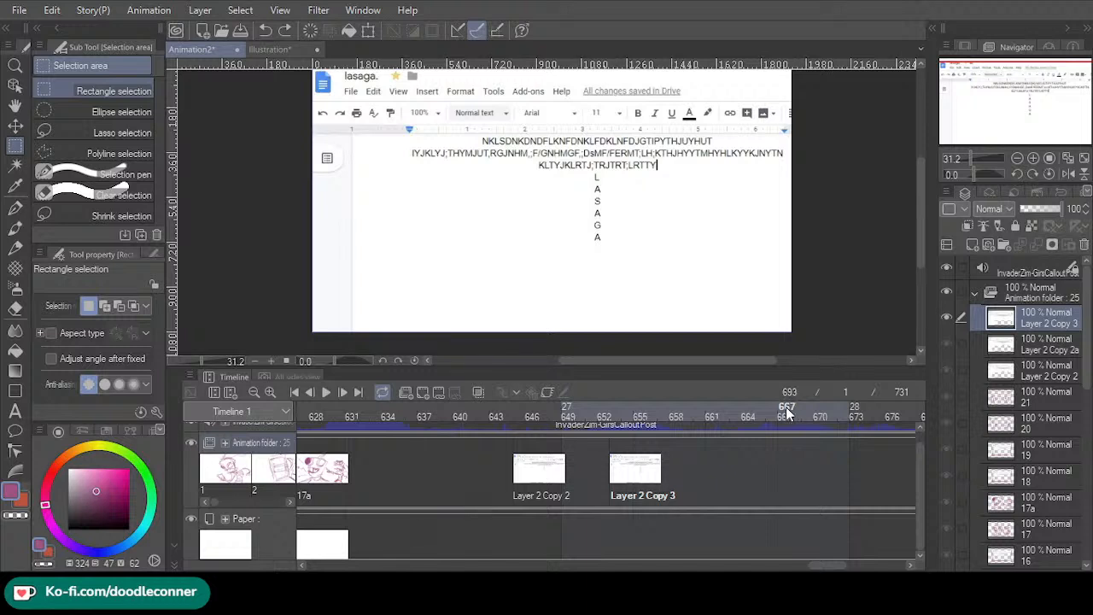
key(ctrl+z)
key(ctrl+z)
key(ctrl+z)
key(ctrl+z)
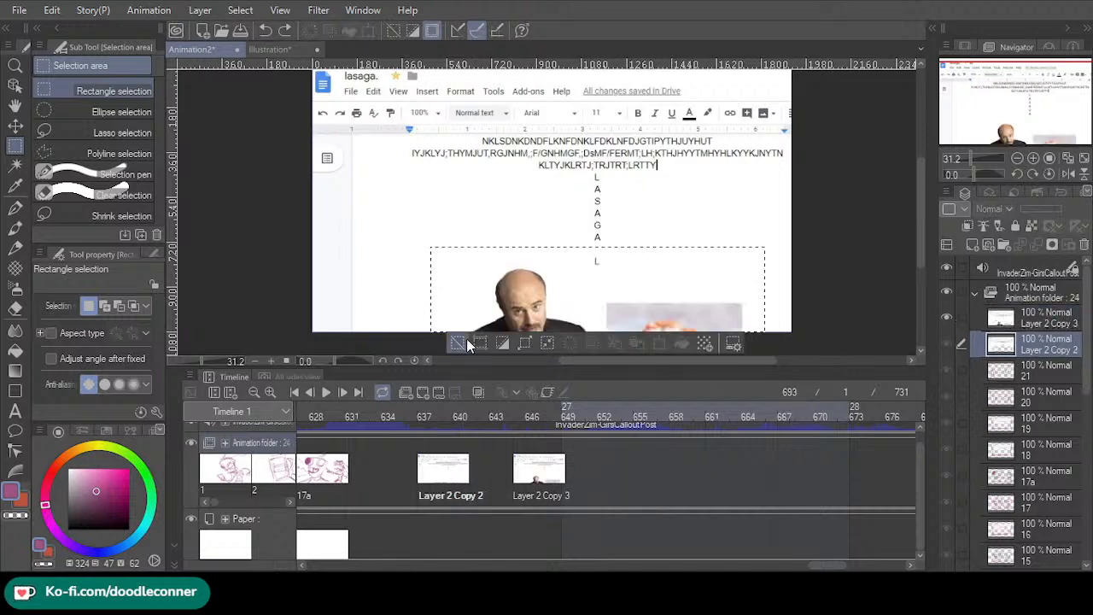
key(ctrl+z)
- Move Layer 2 Copy 2 above the animation folder, and duplicate Layer 2 Copy 3 twice with its own cel placed at frame 637
click(1051, 352)
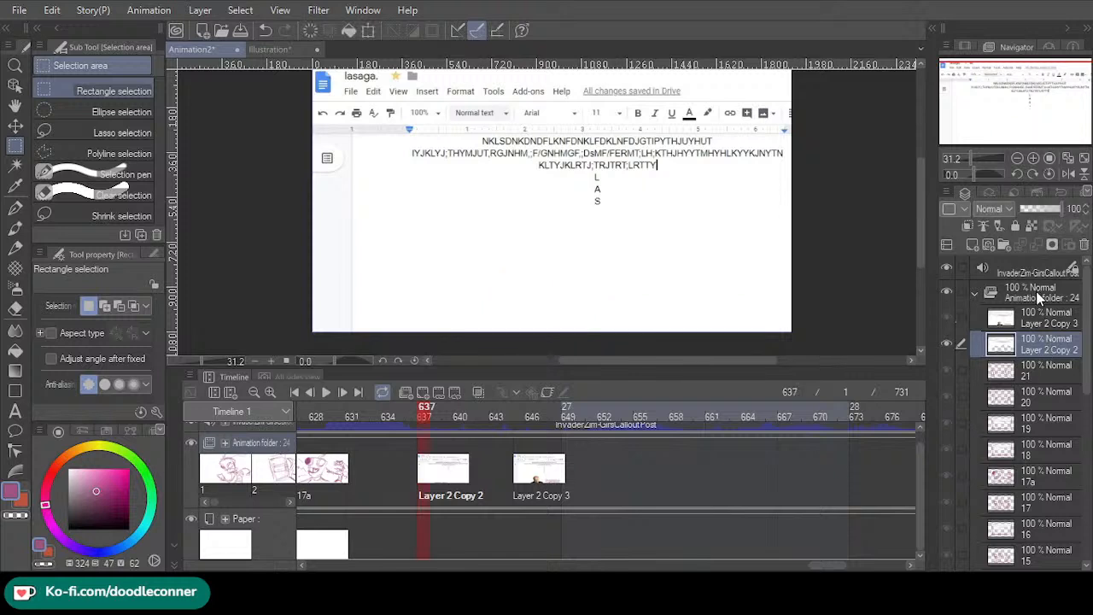
drag(1037, 344, 1033, 289)
click(510, 435)
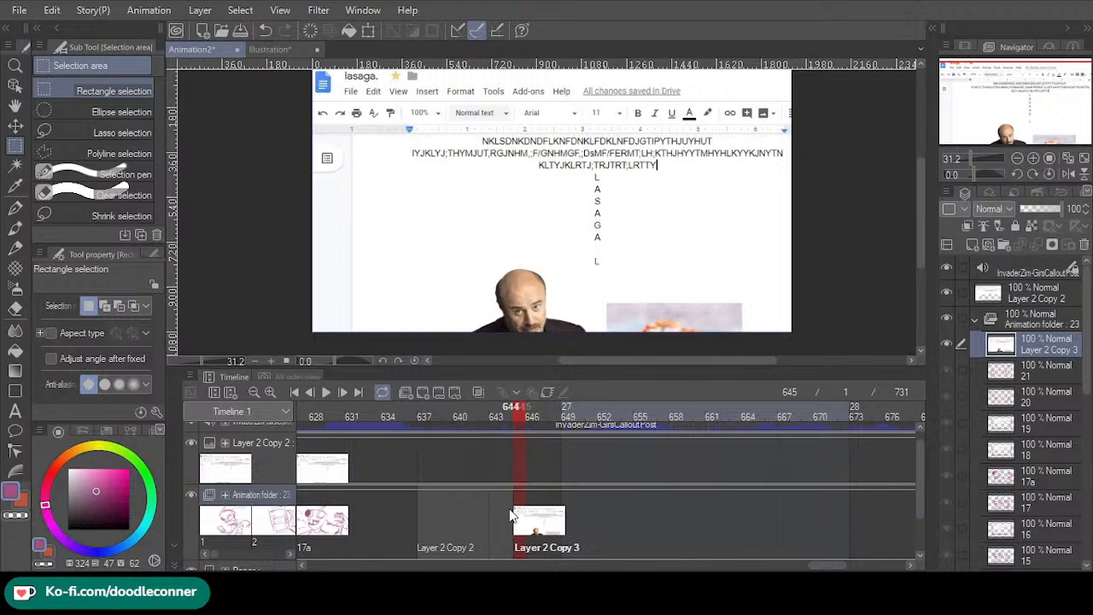
click(425, 554)
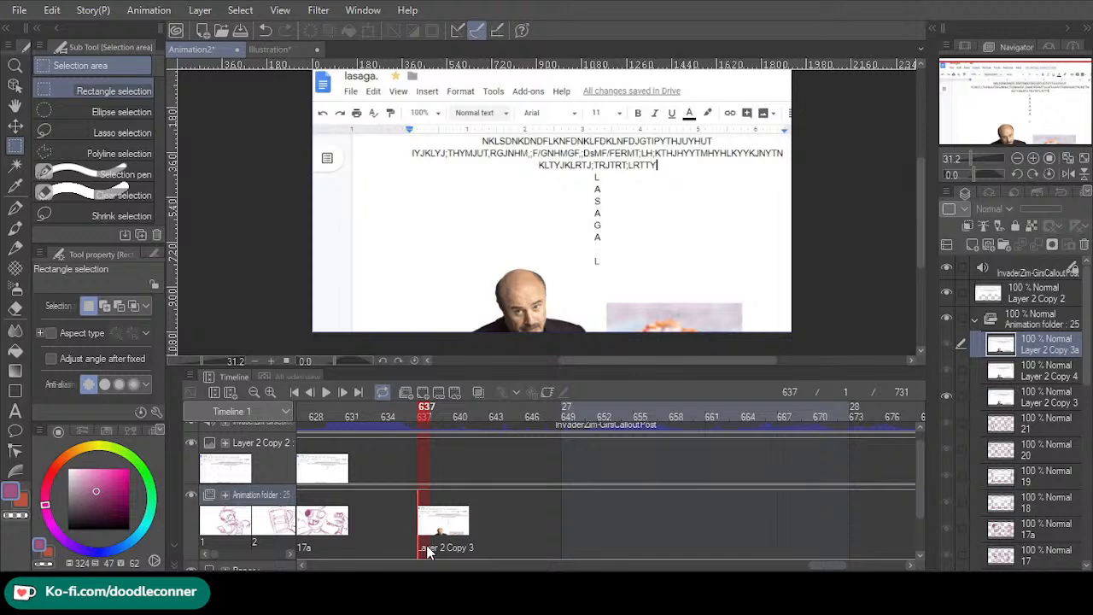
- Erase the LASAGA letters and the photos below the paragraph on the Layer 2 Copy 3 cel, and clear the selection
drag(766, 348, 446, 169)
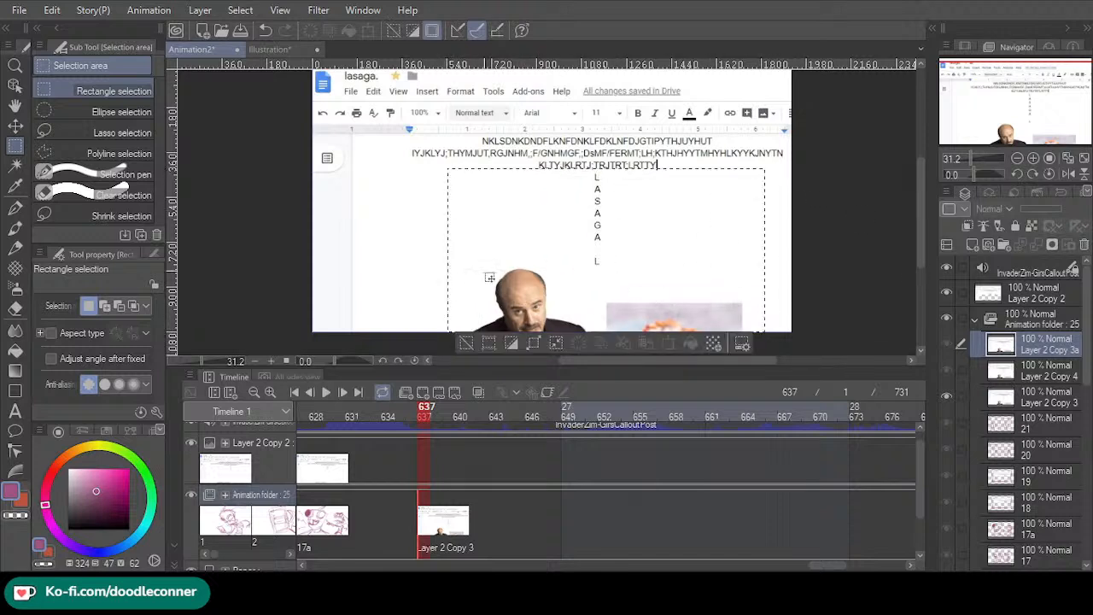
click(444, 523)
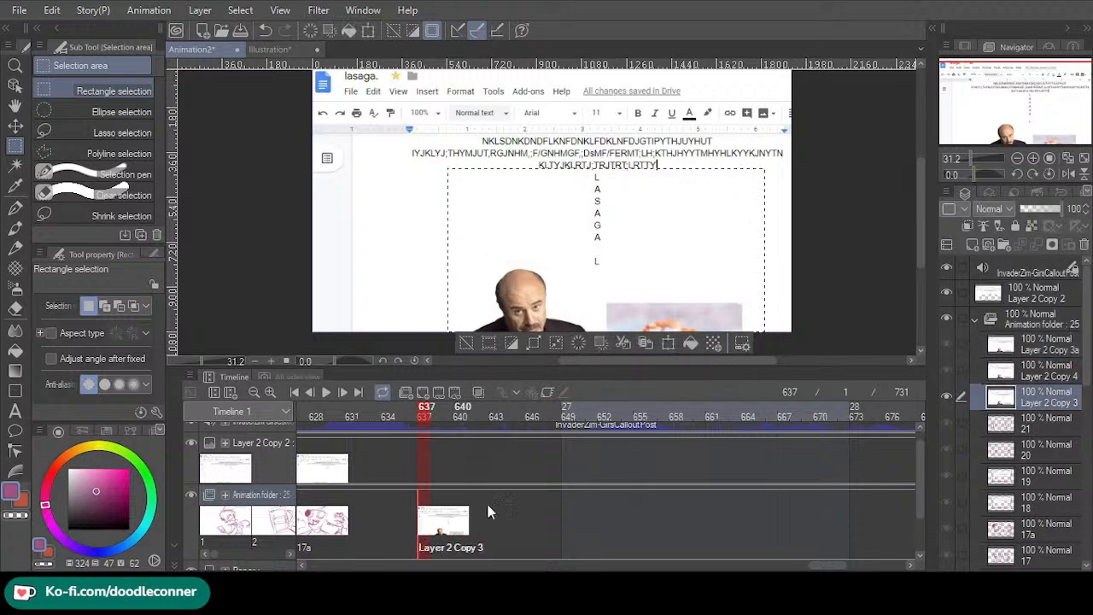
click(575, 342)
key(ctrl+d)
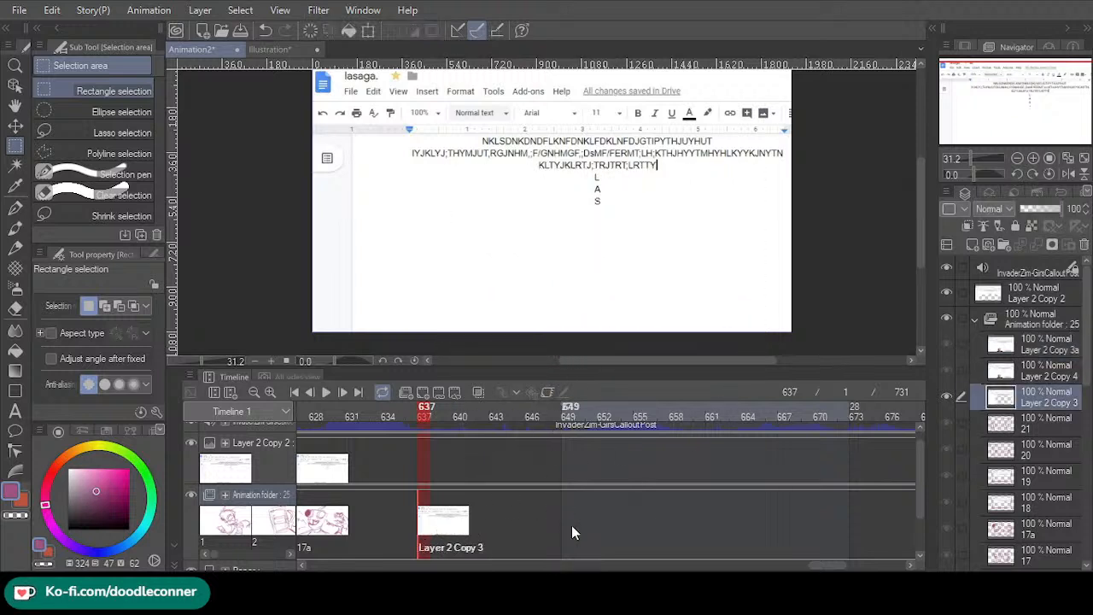
- Assign the Layer 2 Copy 4 cel to frame 651 of the animation folder
click(586, 532)
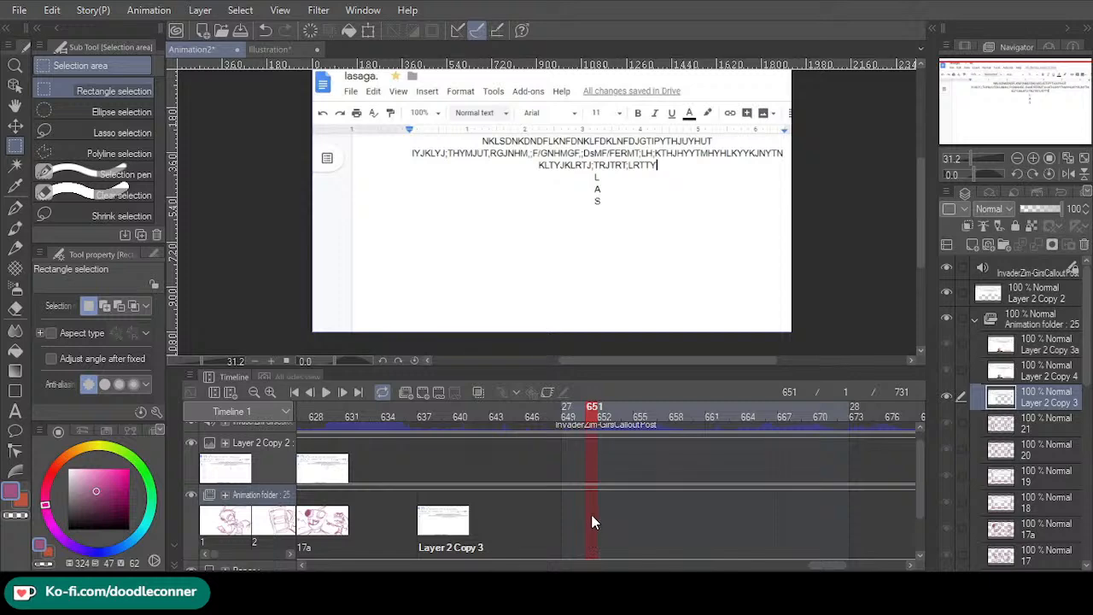
click(625, 433)
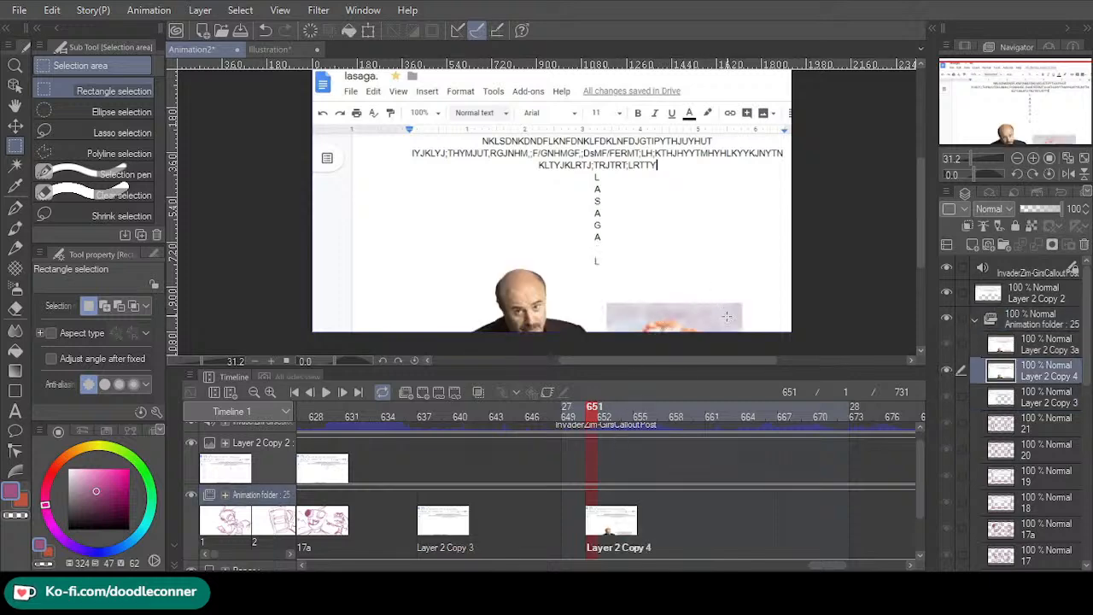
- Try to erase the letters L, A, S below the paragraph on the frame 637 cel, and clear the selection
mouse_move(595, 417)
mouse_down()
mouse_move(403, 441)
mouse_move(427, 440)
mouse_up()
drag(648, 262, 576, 174)
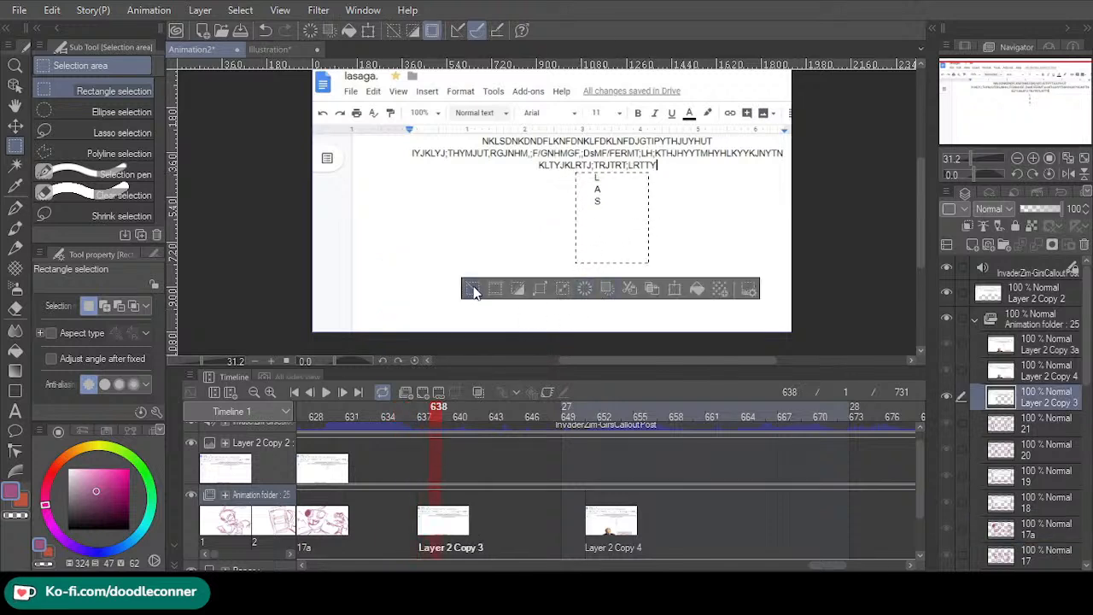
click(419, 534)
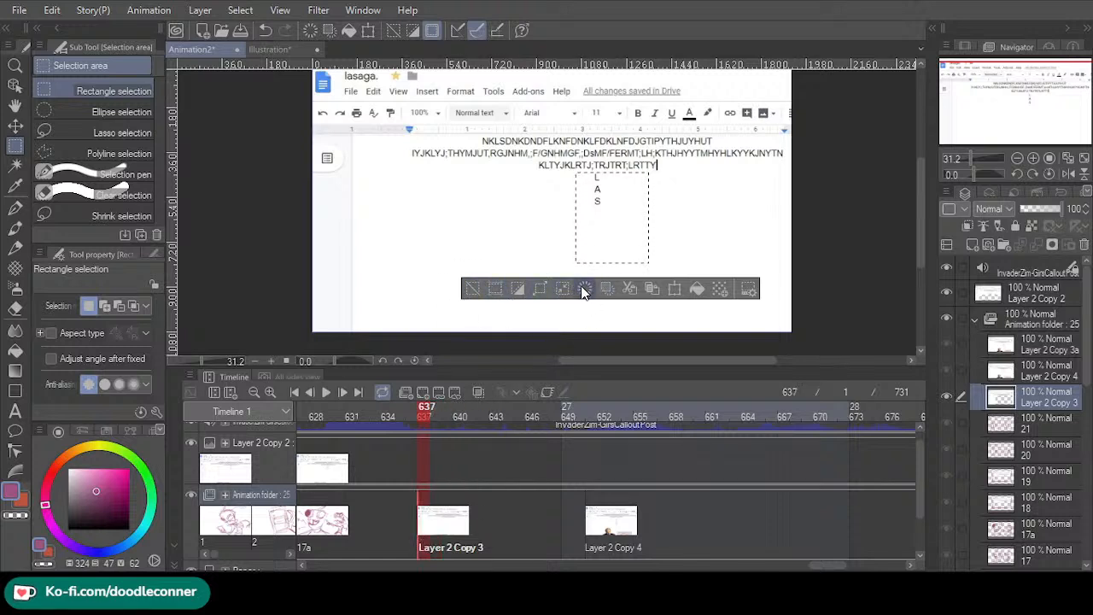
click(472, 289)
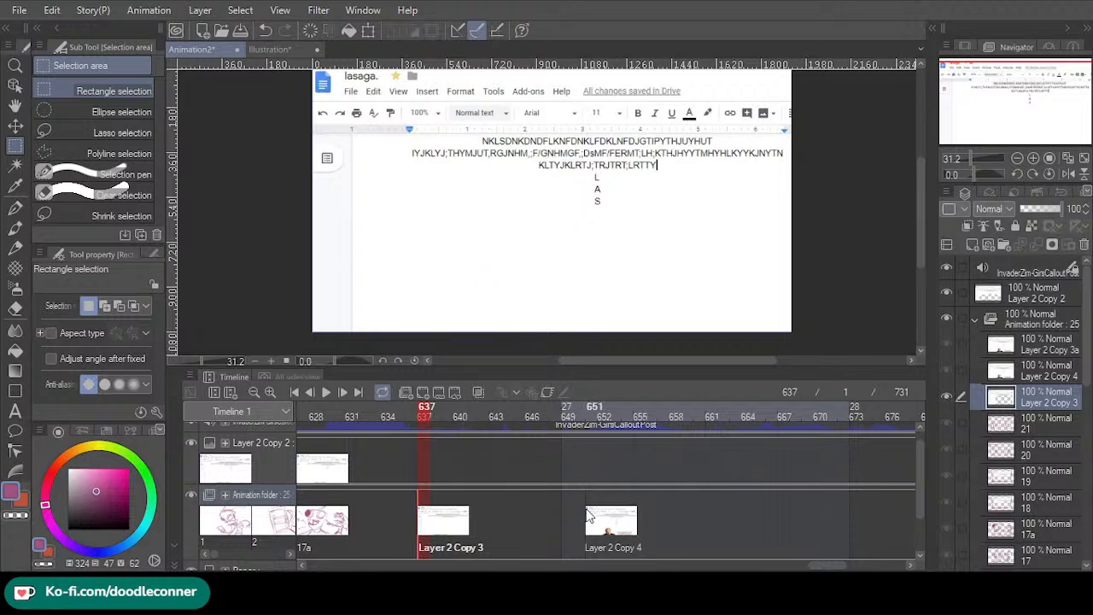
- Check Layer 2 Copy 2 by toggling its visibility, and swap it into the animation folder with Layer 2 Copy 3a placed above the folder
drag(823, 567, 800, 567)
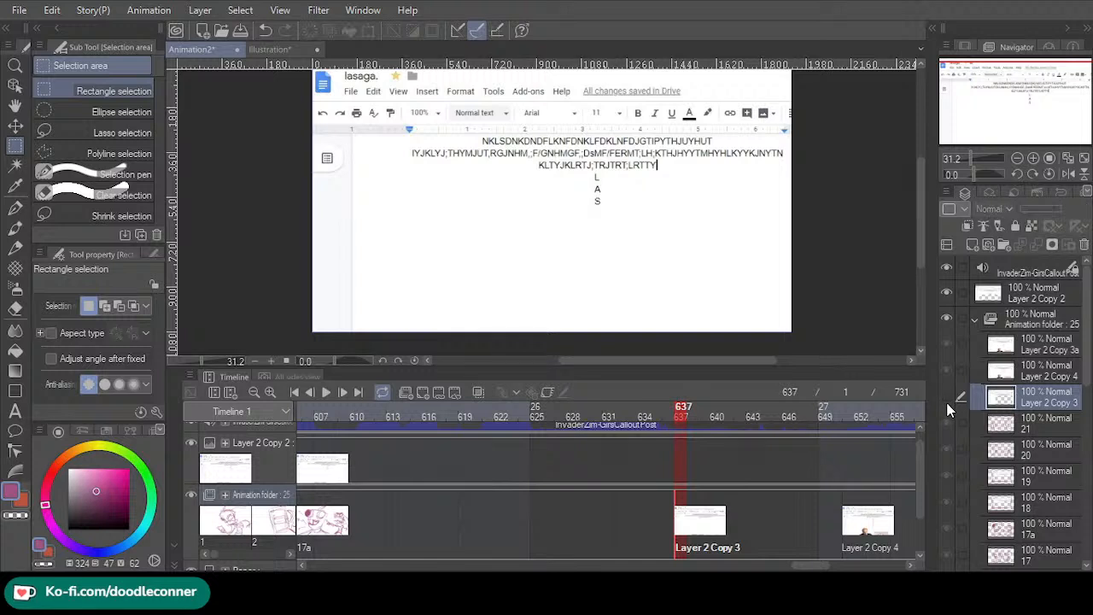
click(946, 293)
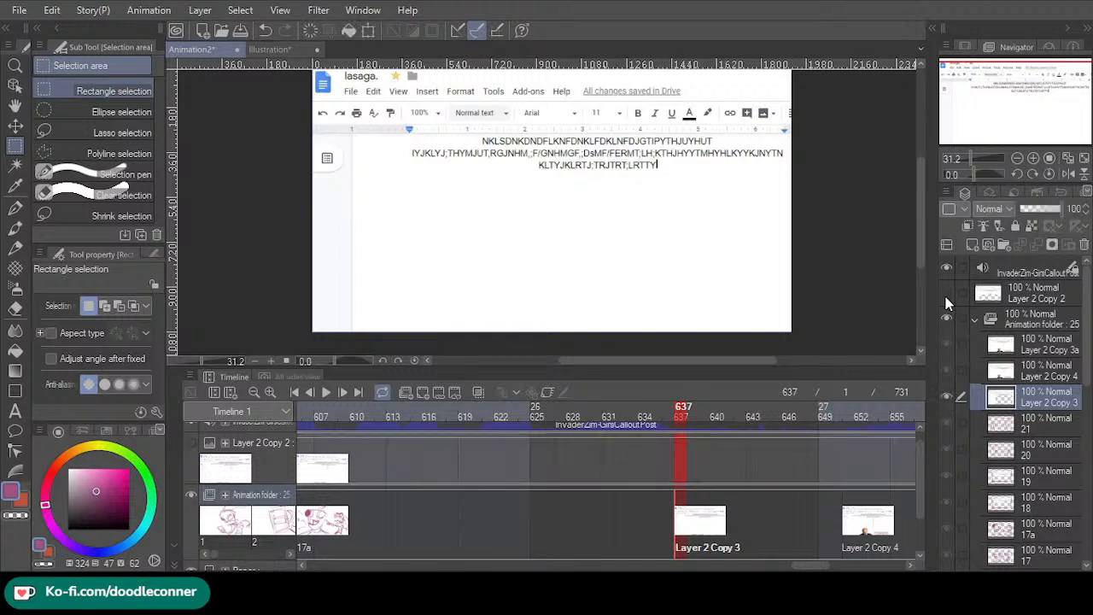
click(946, 294)
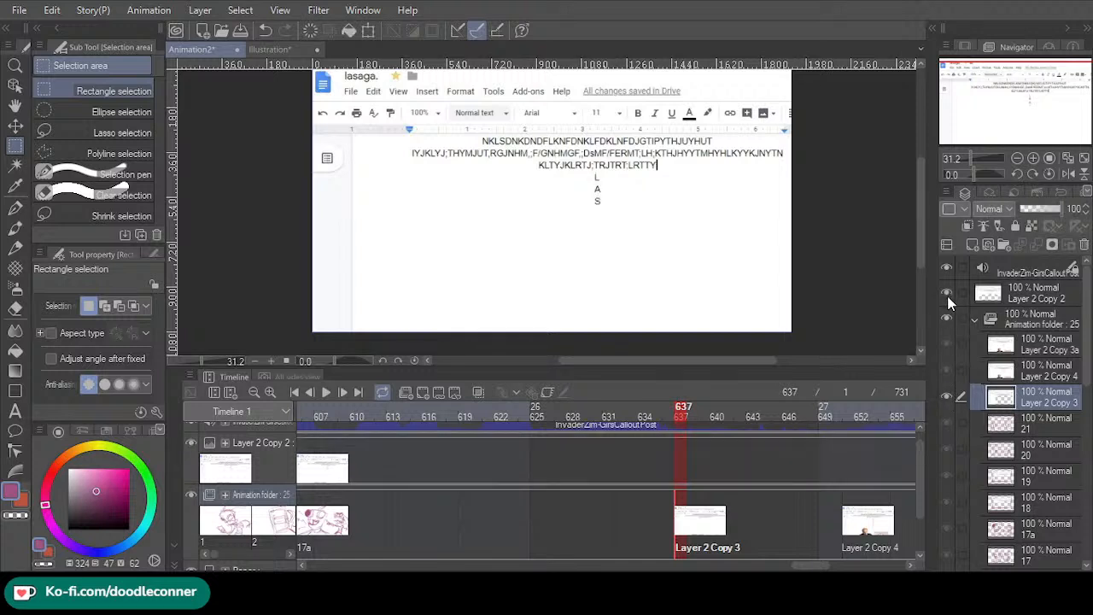
drag(1043, 333, 1030, 397)
- Replace the cel at frame 651 of the animation folder with Layer 2 Copy 2
scroll(773, 557, right, 3)
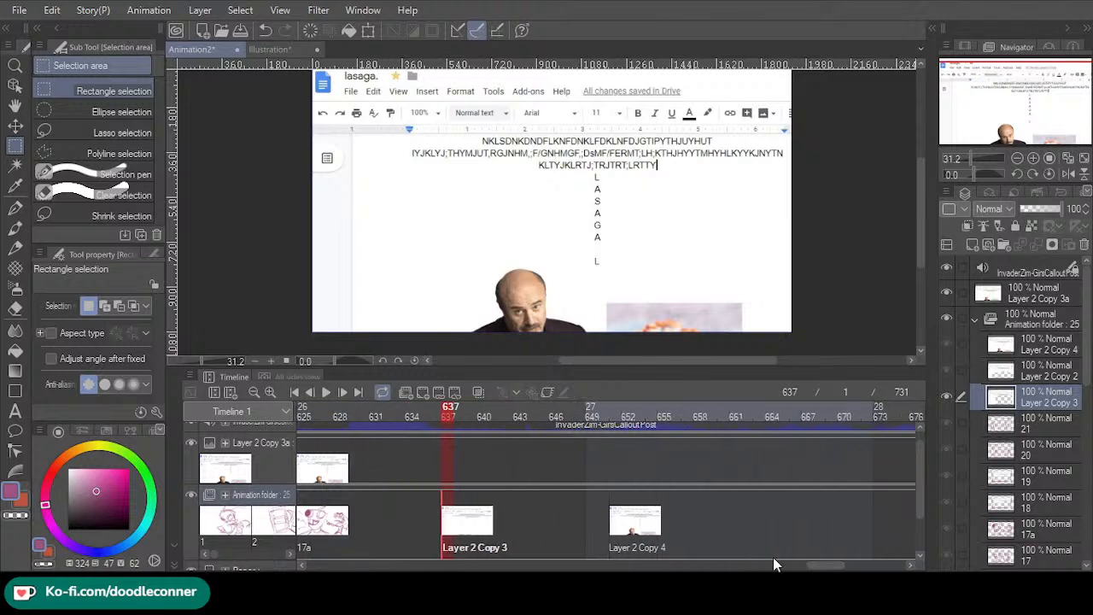
click(616, 551)
click(620, 546)
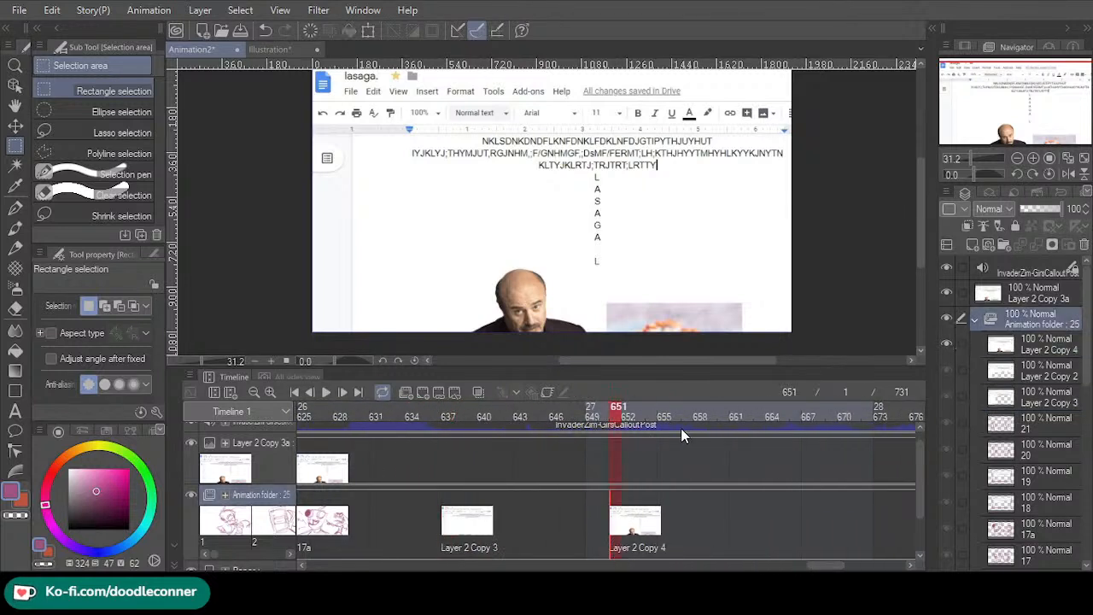
click(691, 411)
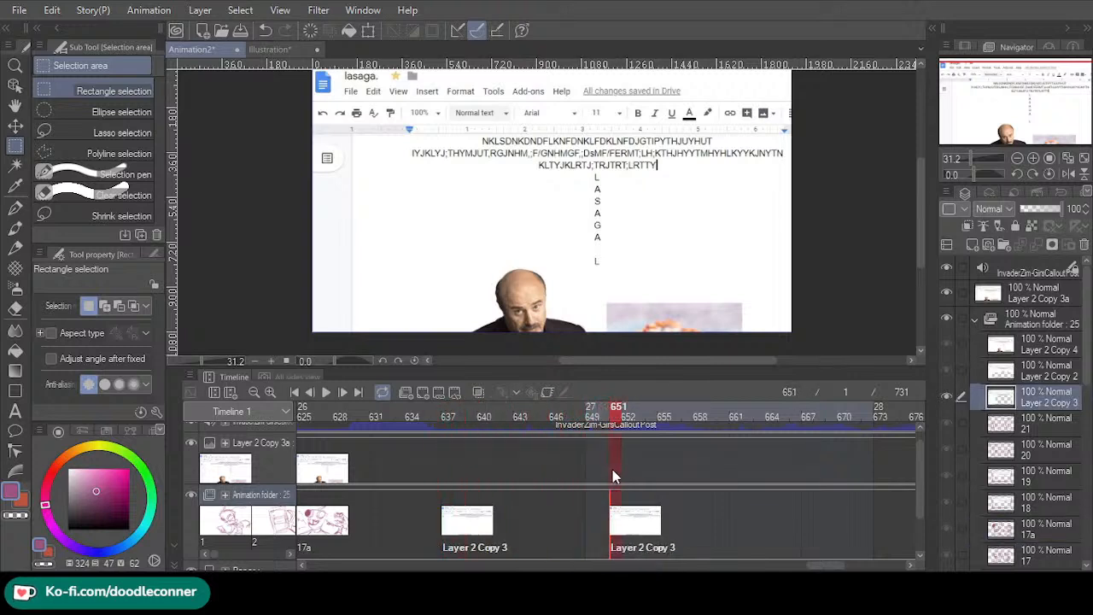
click(626, 513)
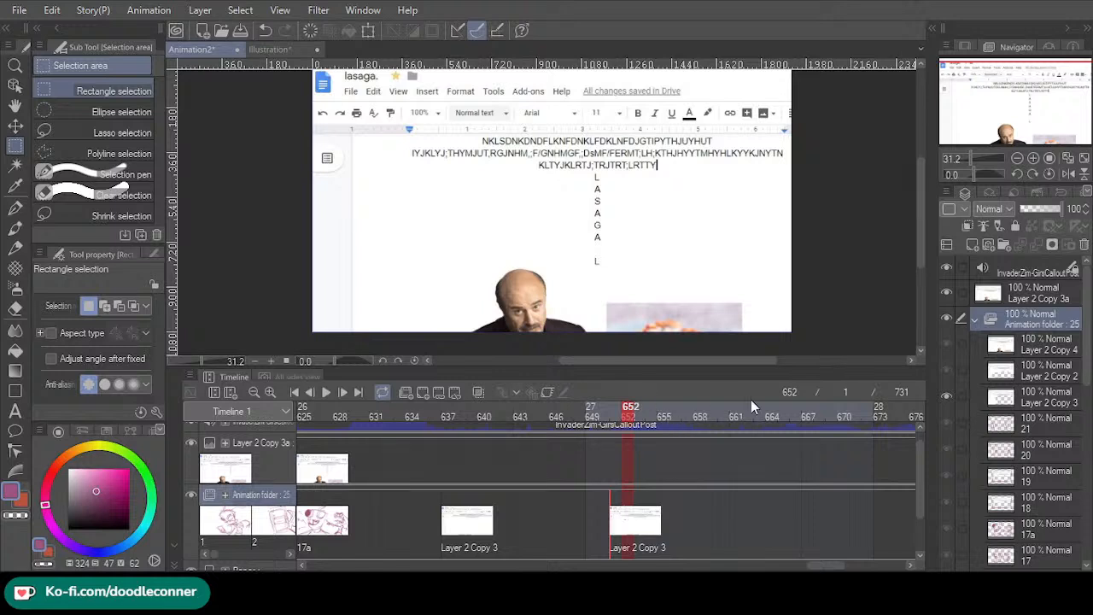
click(761, 427)
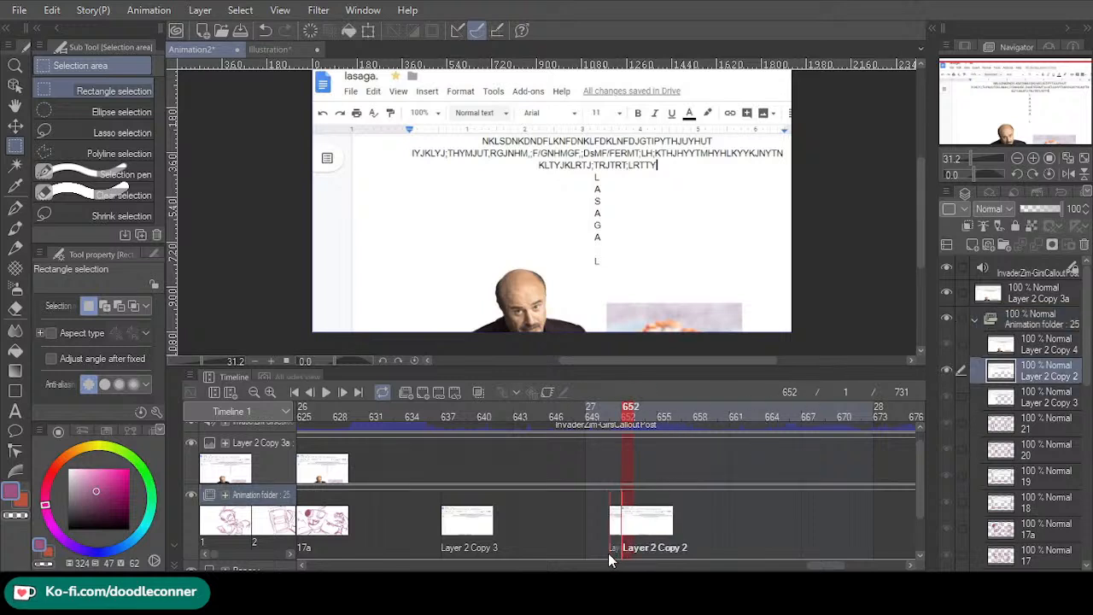
drag(609, 559, 620, 555)
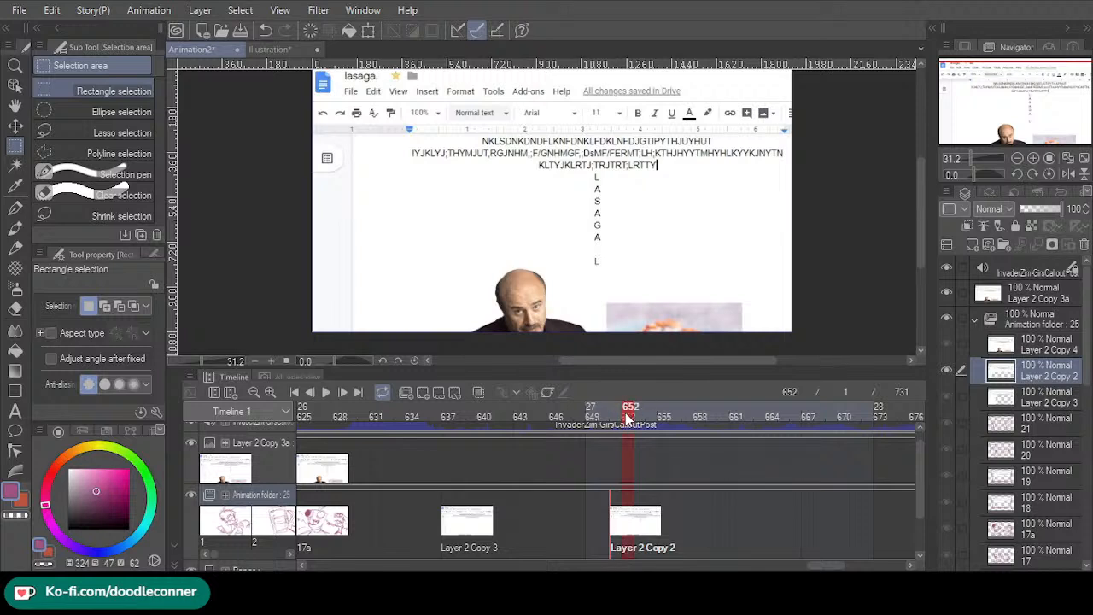
- Hide the Layer 2 Copy 3a reference layer and scrub the timeline to frame 660
mouse_move(629, 418)
mouse_down()
mouse_move(570, 418)
mouse_move(622, 429)
mouse_up()
click(946, 291)
drag(607, 423, 728, 459)
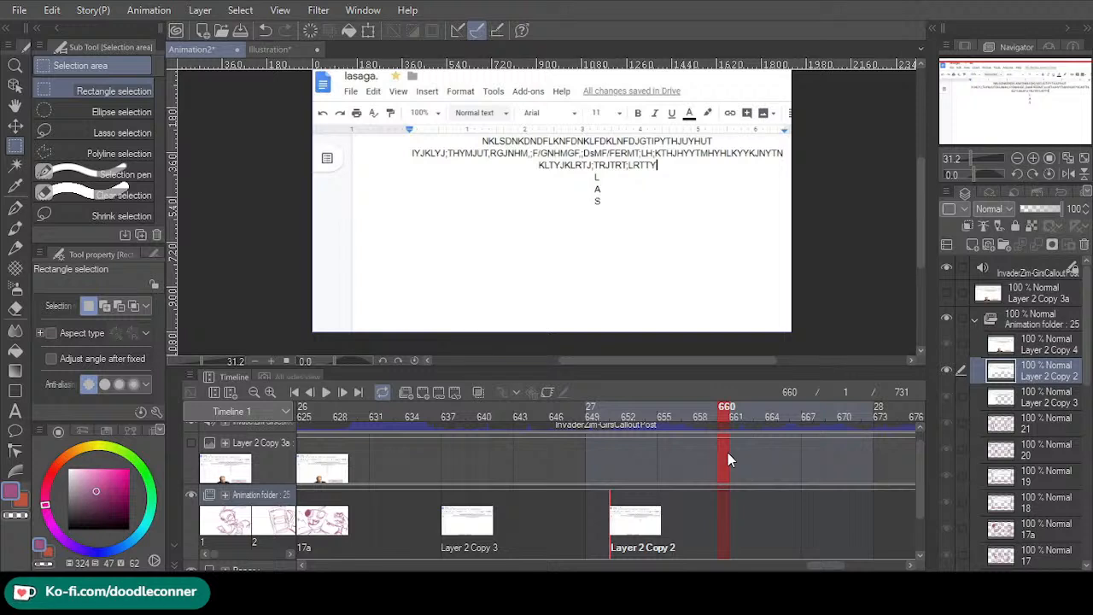
key(ctrl+shift+n)
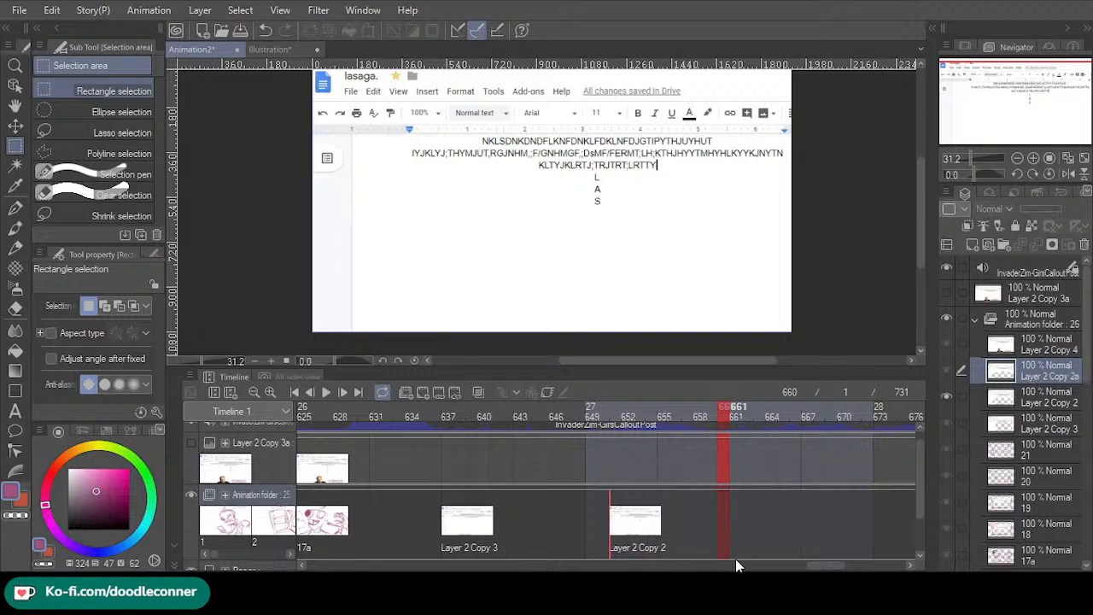
click(721, 538)
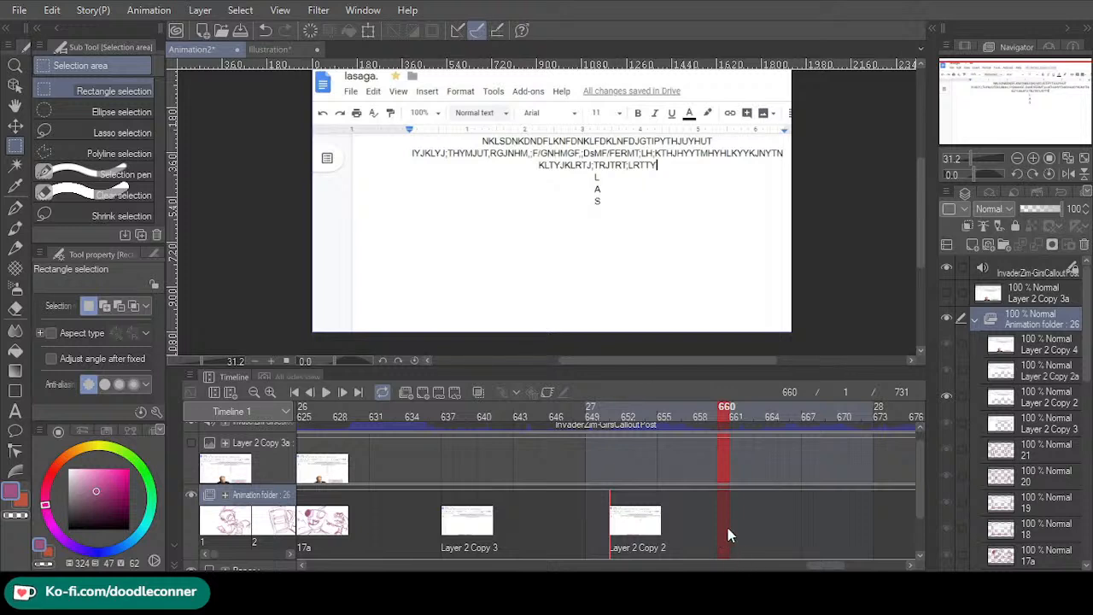
key(ctrl+z)
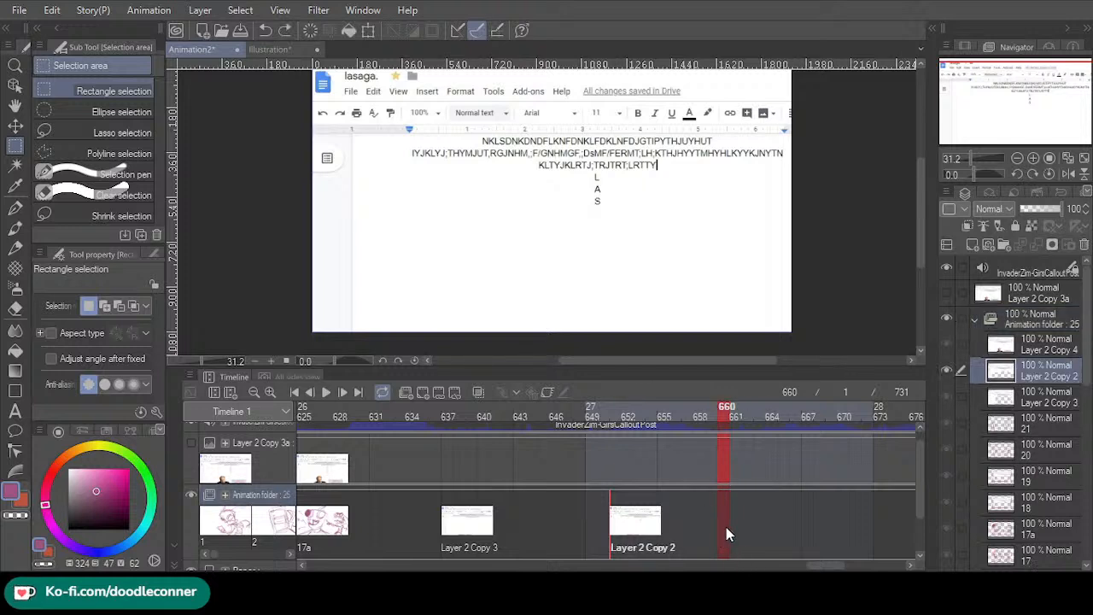
- Assign Layer 2 Copy 4 to frame 660 and erase the photos and the lone L below the LASAGA letters
click(723, 540)
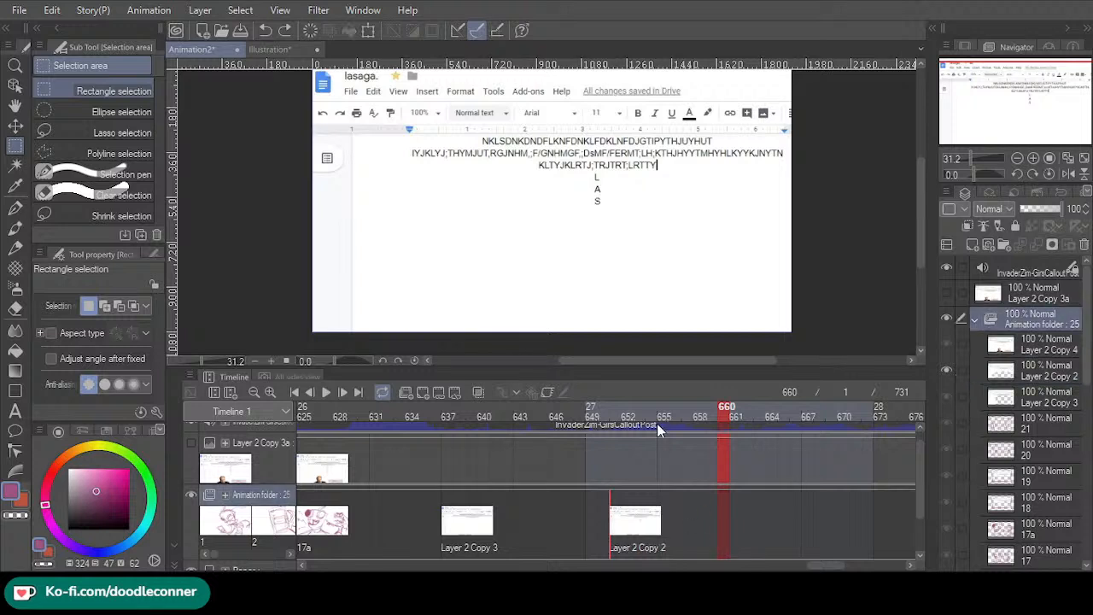
key(ctrl+v)
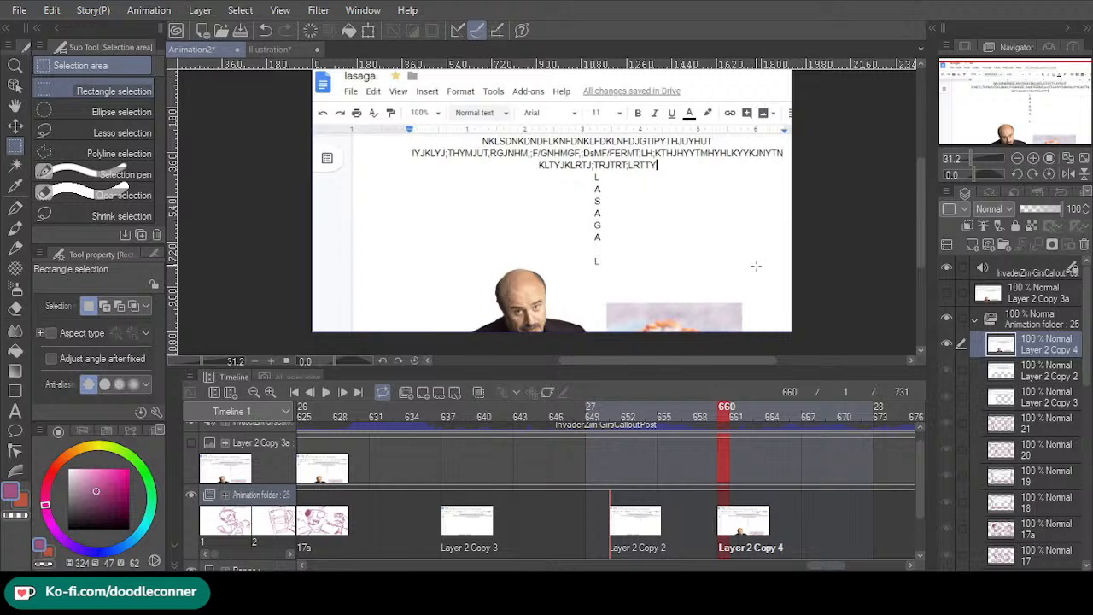
scroll(769, 341, down, 3)
drag(424, 243, 794, 342)
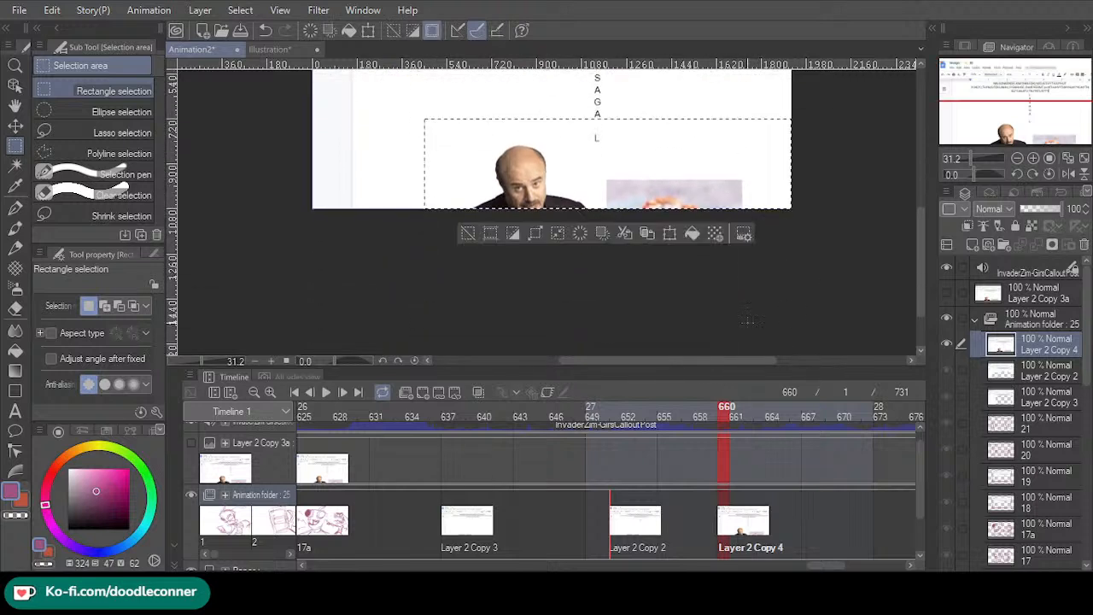
key(Delete)
click(444, 221)
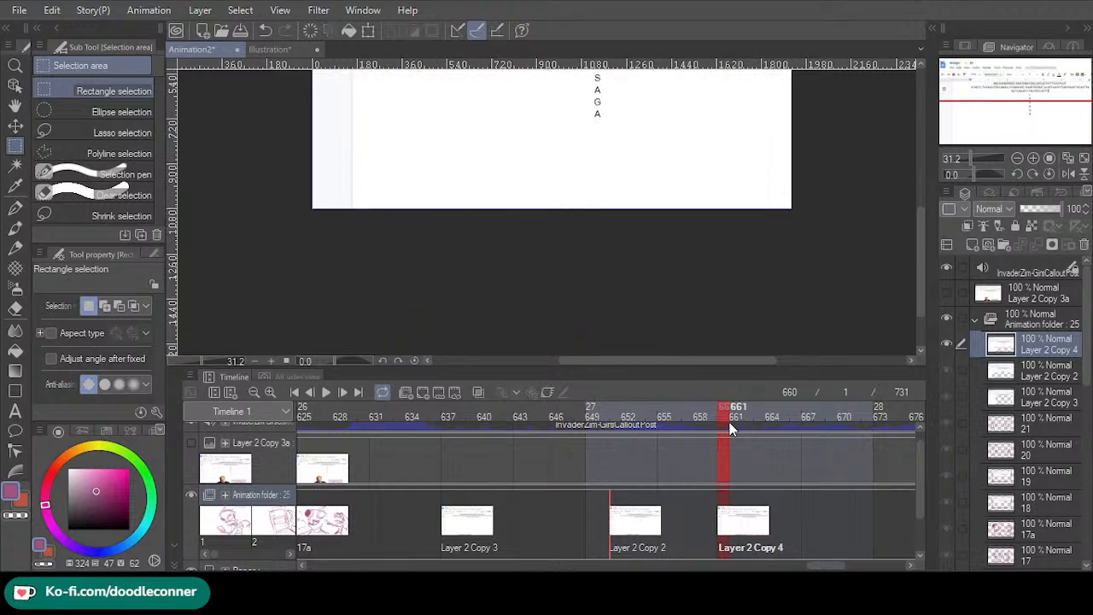
- Play back the animation from frame 632 to check the timing of the LASAGA letters
drag(650, 413, 389, 410)
mouse_move(1029, 102)
mouse_down()
mouse_move(1043, 81)
mouse_move(1033, 79)
mouse_up()
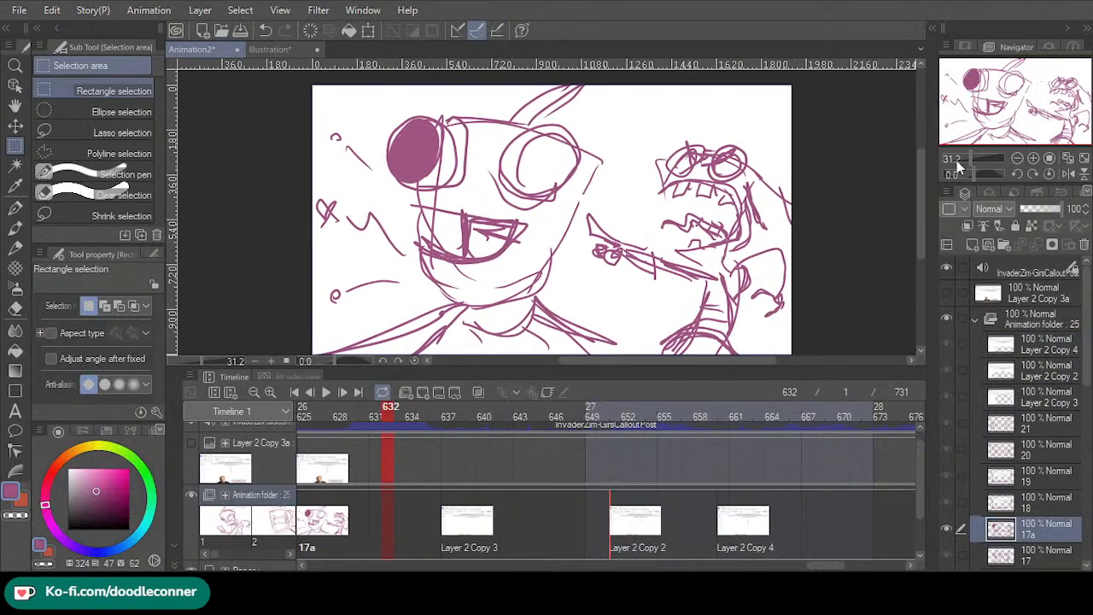
click(327, 391)
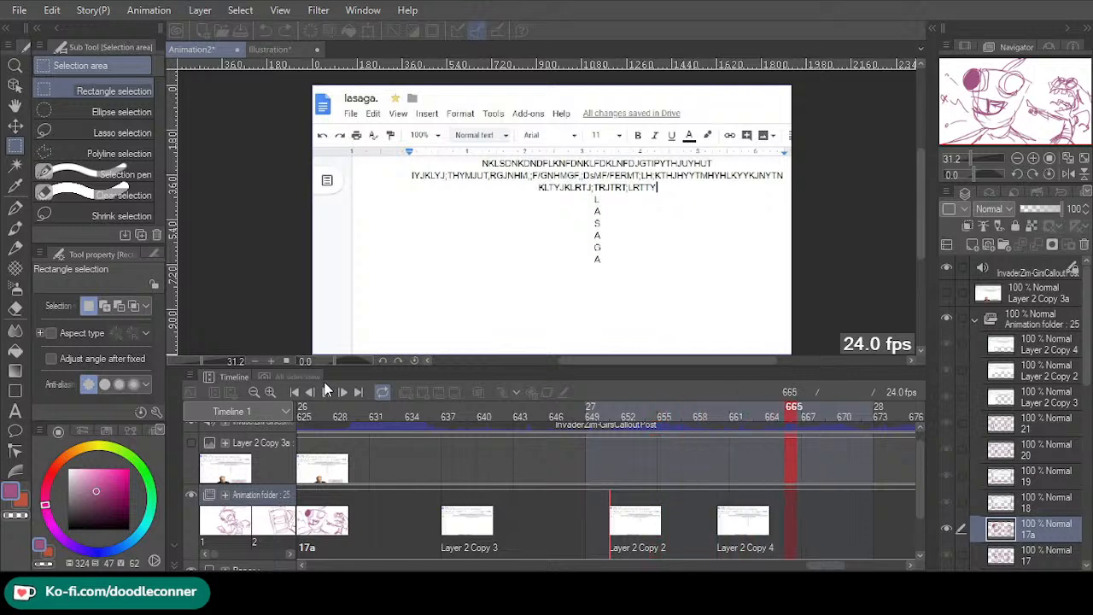
click(329, 391)
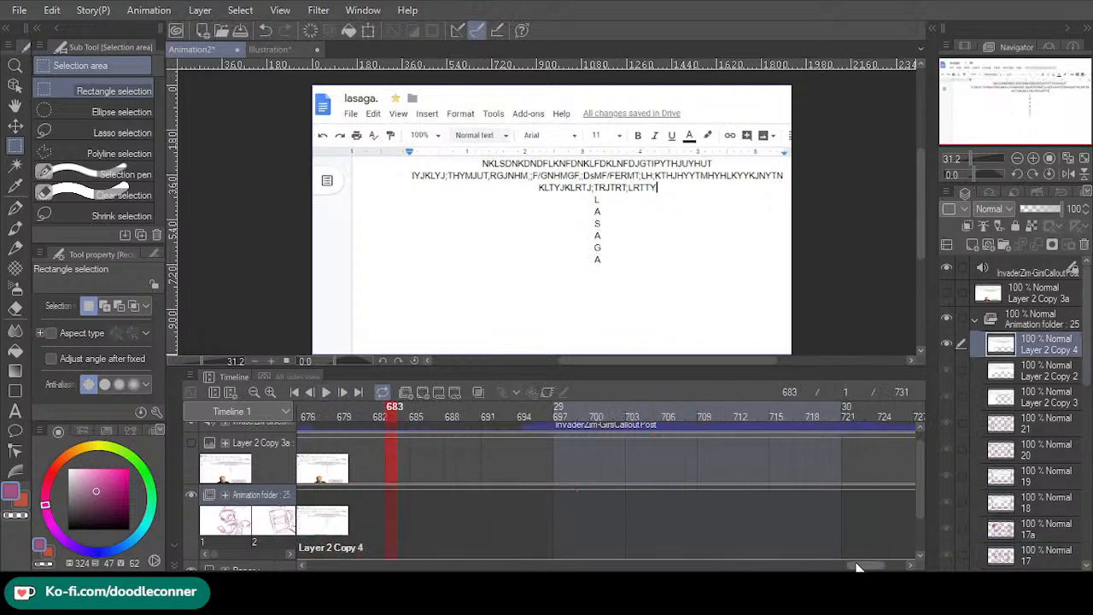
- Retime the letter cels by moving Layer 2 Copy 2 to frame 655 and Layer 2 Copy 4 to frame 670
drag(878, 566, 823, 568)
drag(796, 530, 571, 546)
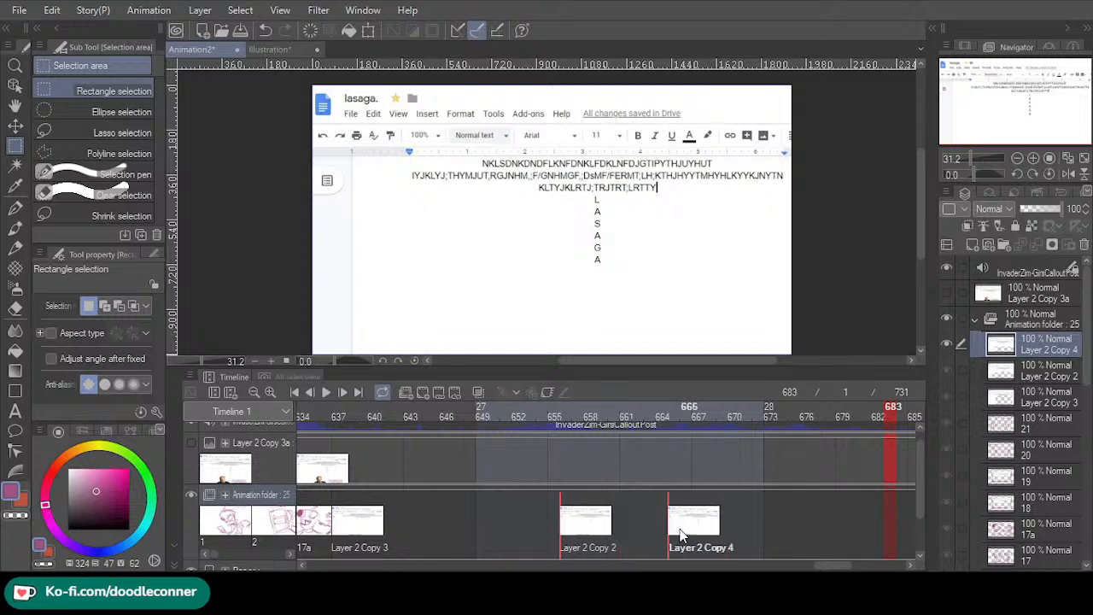
mouse_move(674, 546)
mouse_down()
mouse_move(540, 541)
mouse_move(664, 546)
mouse_up()
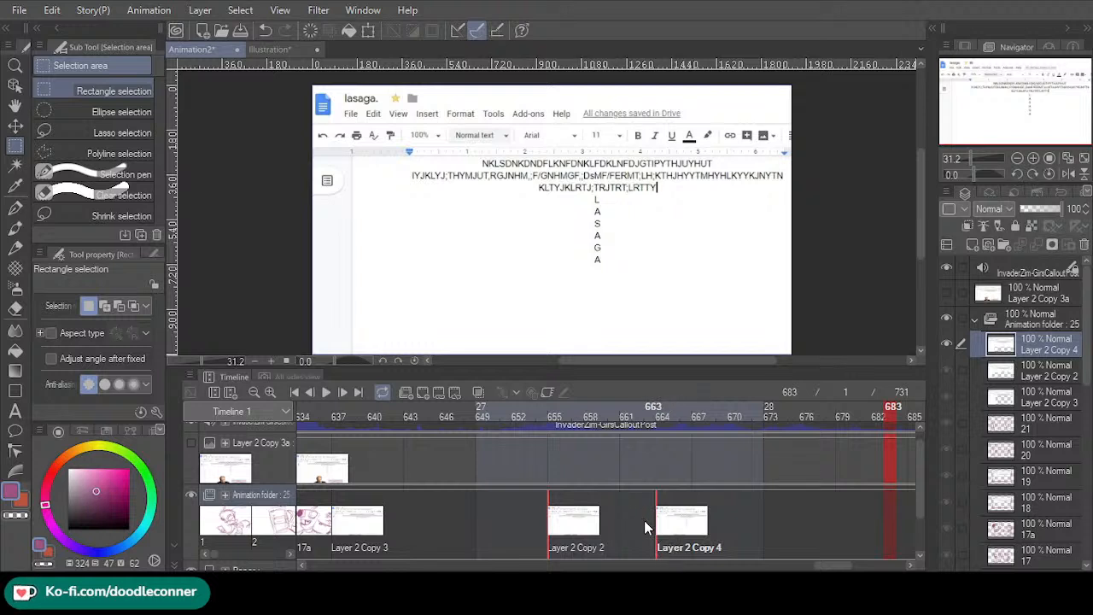
drag(659, 524, 731, 523)
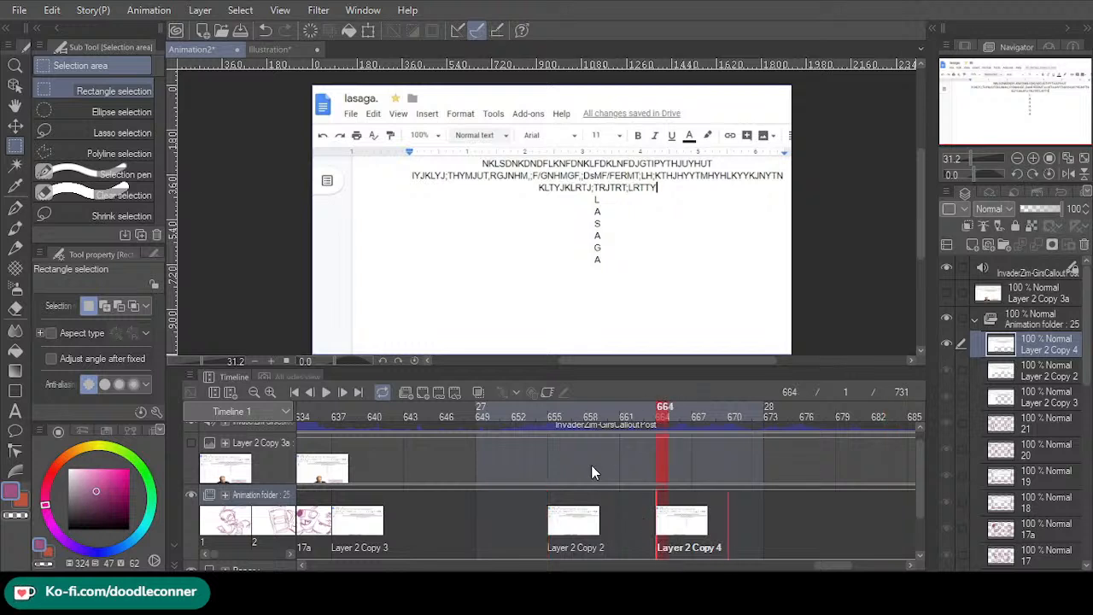
- Play back the retimed letter cels from frame 637
click(621, 413)
click(338, 416)
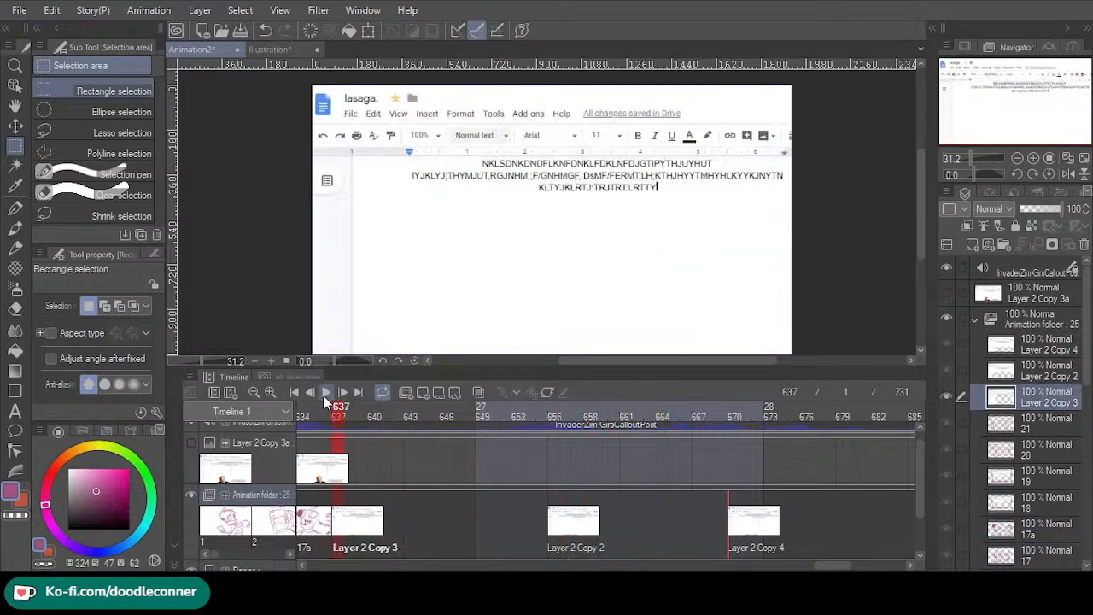
click(328, 398)
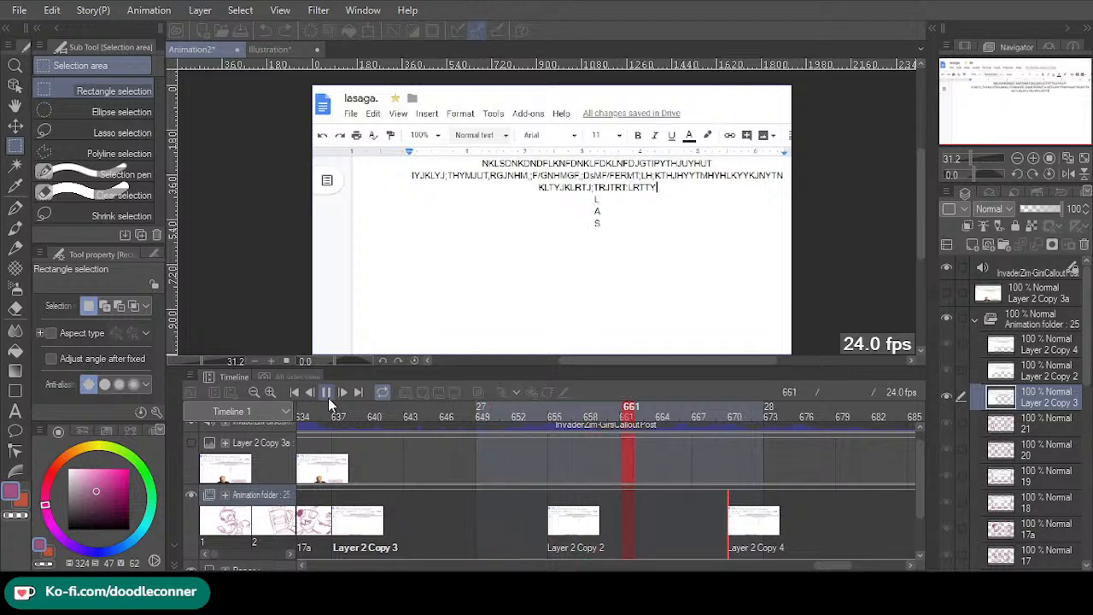
click(328, 397)
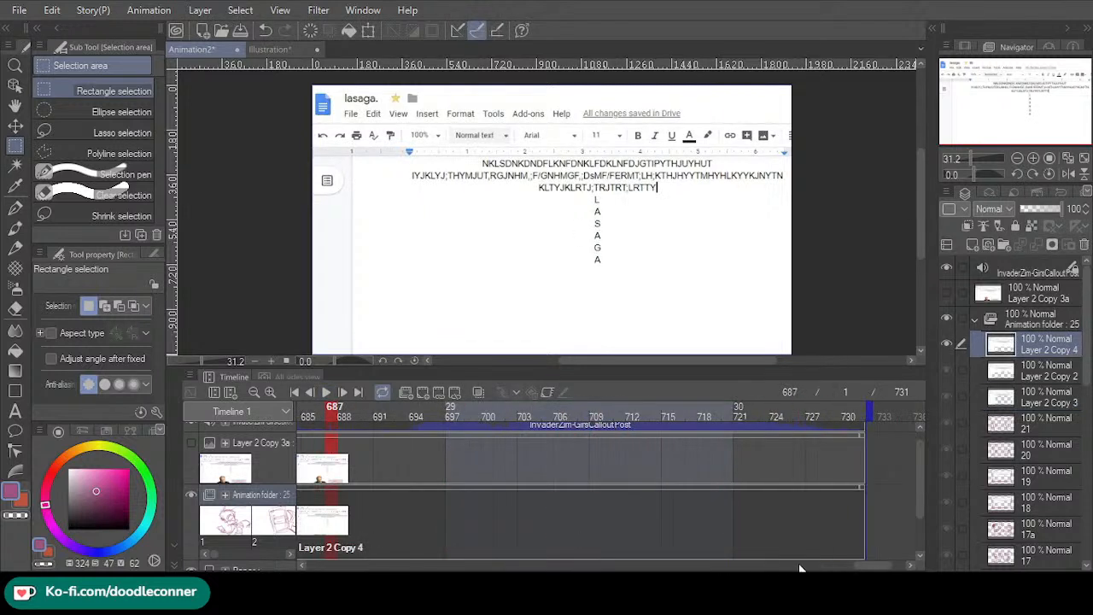
- Move the Layer 2 Copy 2 cel to frame 657 and the Layer 2 Copy 4 cel to frame 667
drag(871, 565, 826, 565)
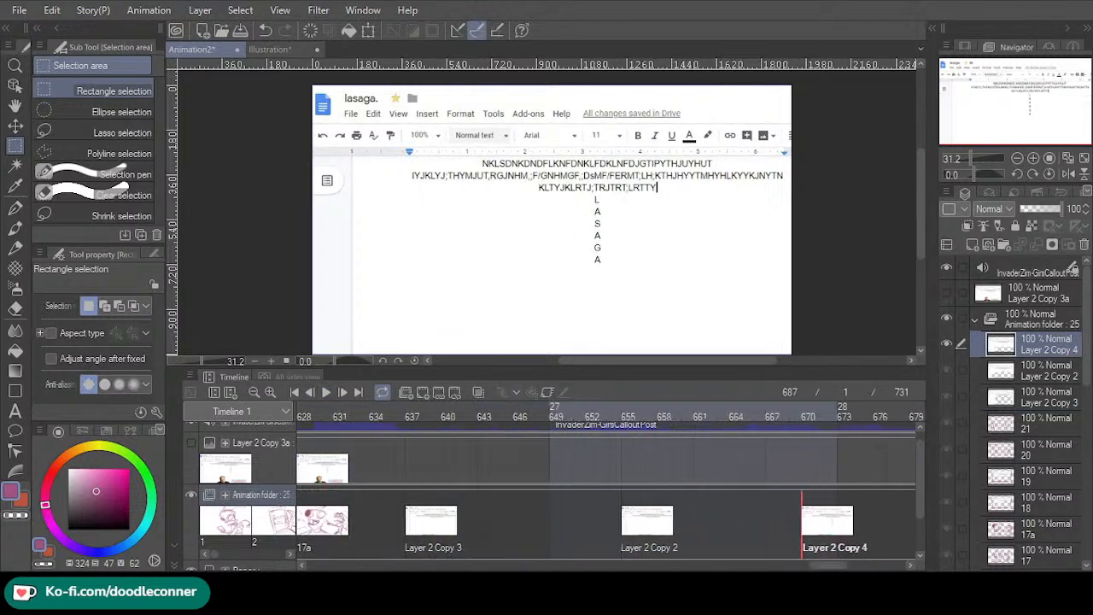
click(626, 548)
drag(641, 550, 657, 548)
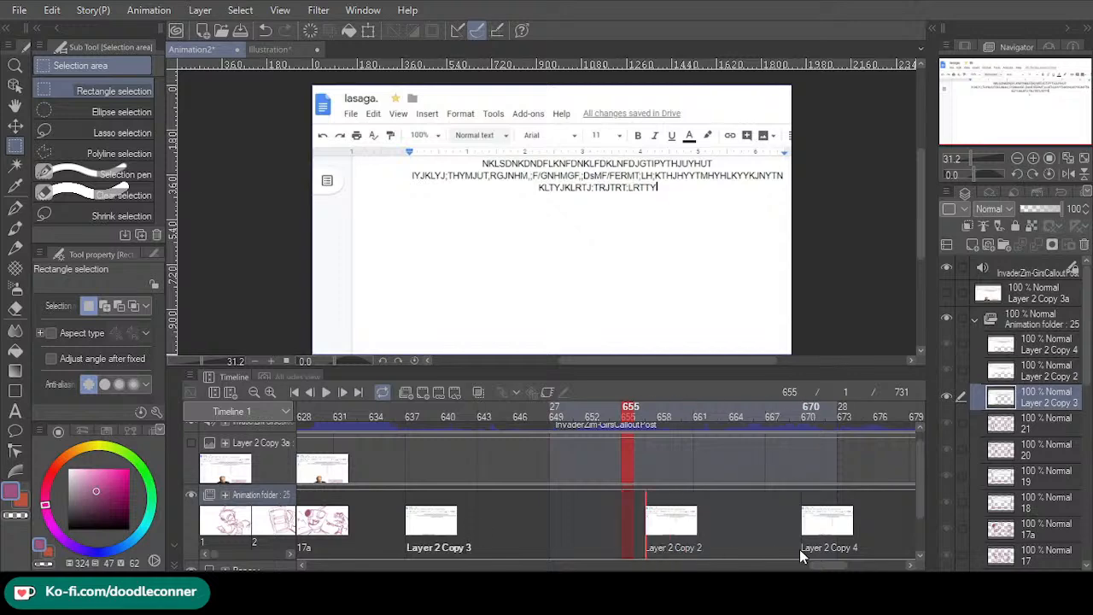
drag(804, 549, 772, 550)
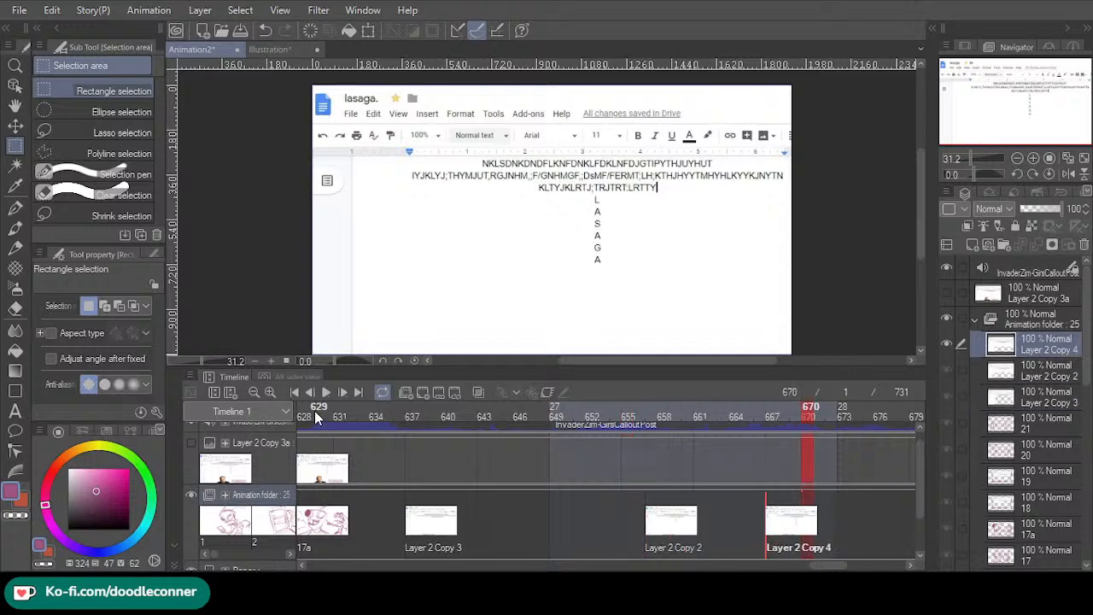
- Play back the document shot from frame 629, continuing past frame 685 to check the letter timing against the audio
click(314, 414)
click(325, 394)
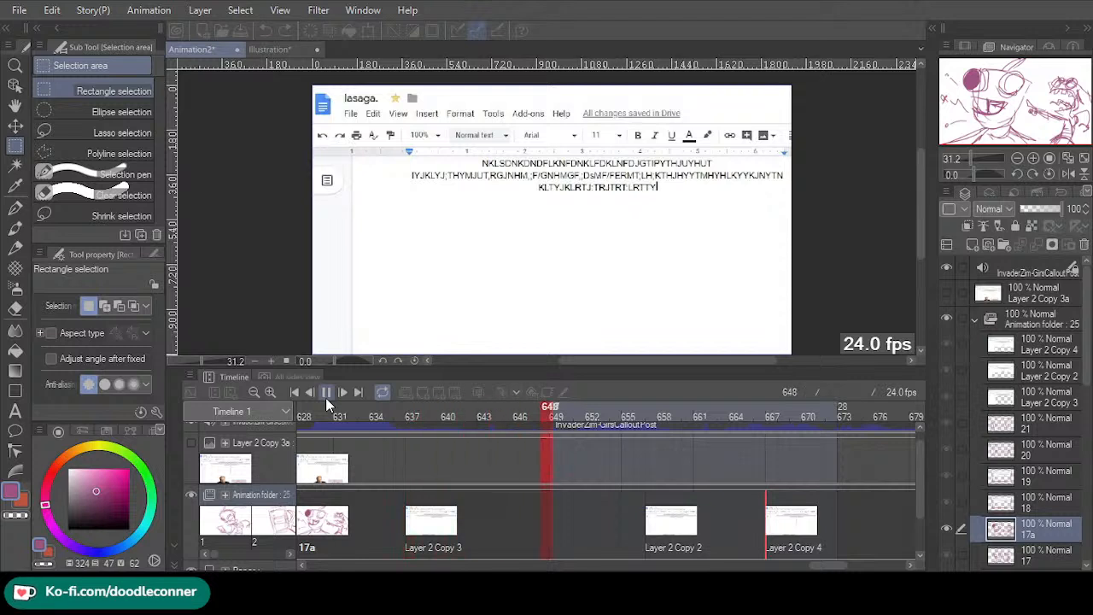
click(327, 395)
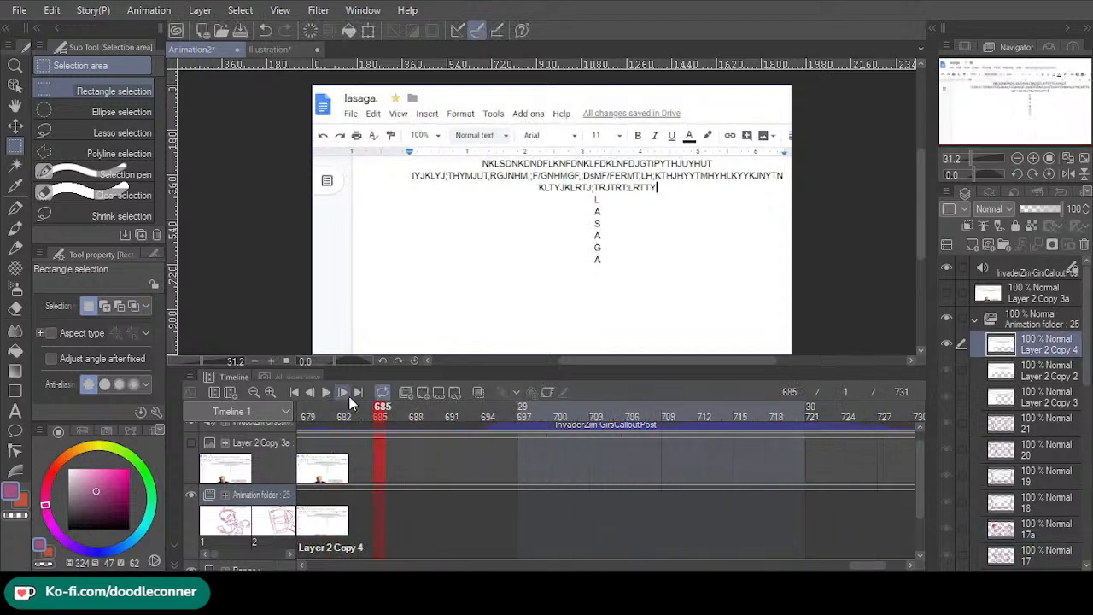
drag(864, 566, 841, 568)
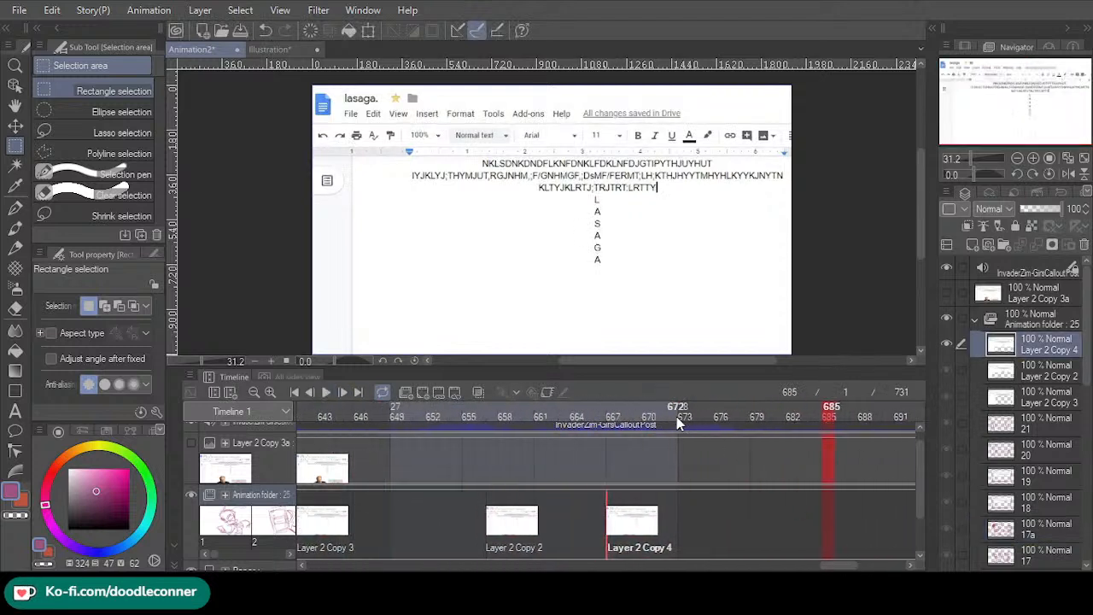
click(327, 393)
click(330, 393)
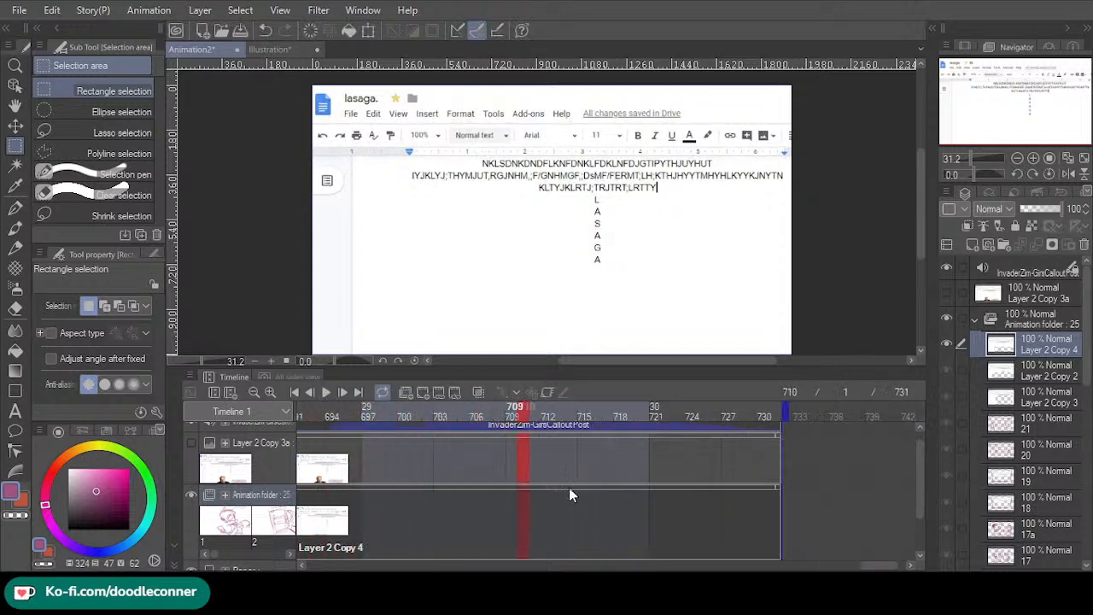
- Put the Layer 2 Copy 3a layer into the animation folder, assign it to frame 694, and make it visible
scroll(851, 549, left, 5)
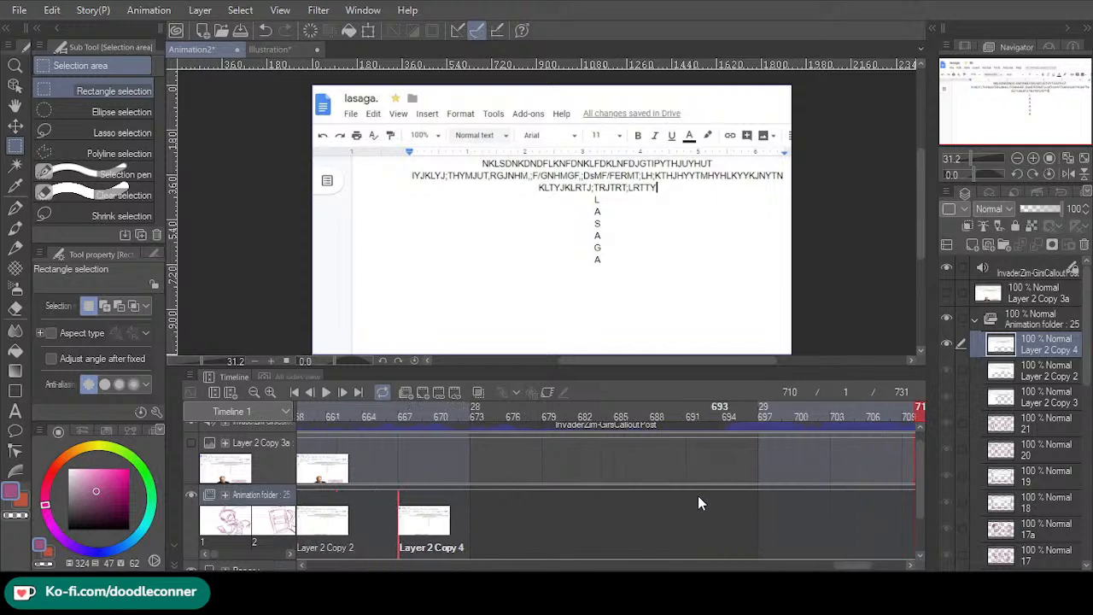
click(726, 522)
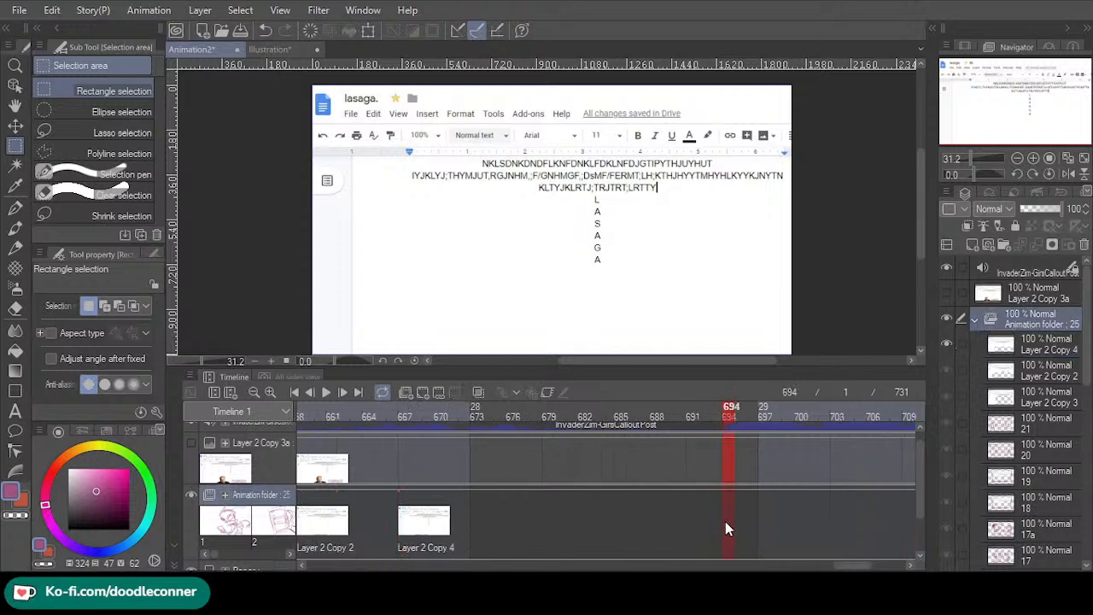
drag(1062, 299, 1055, 345)
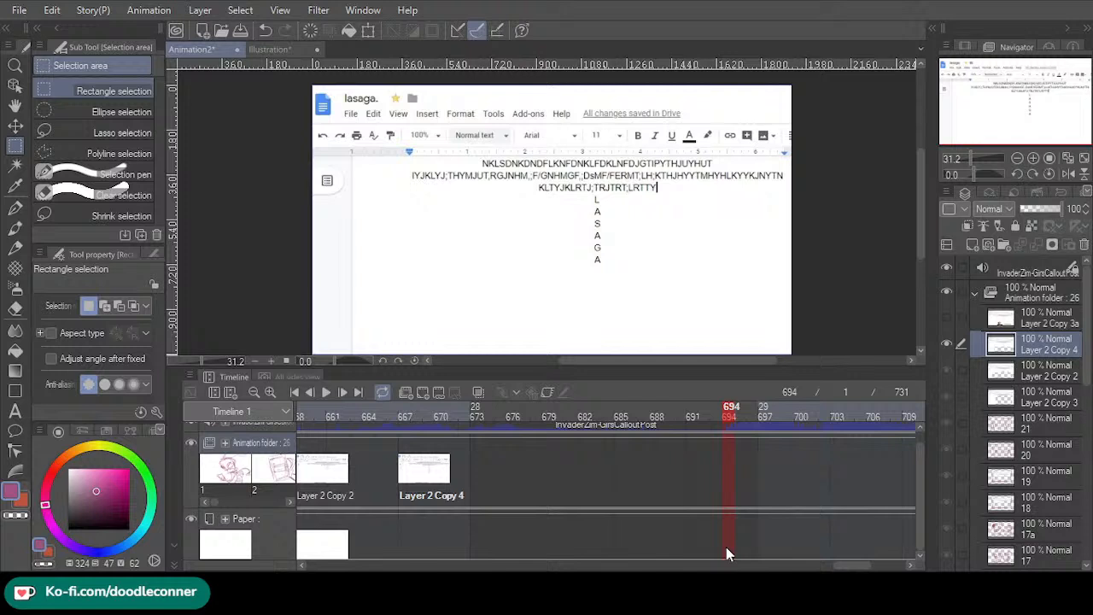
click(730, 491)
right_click(732, 496)
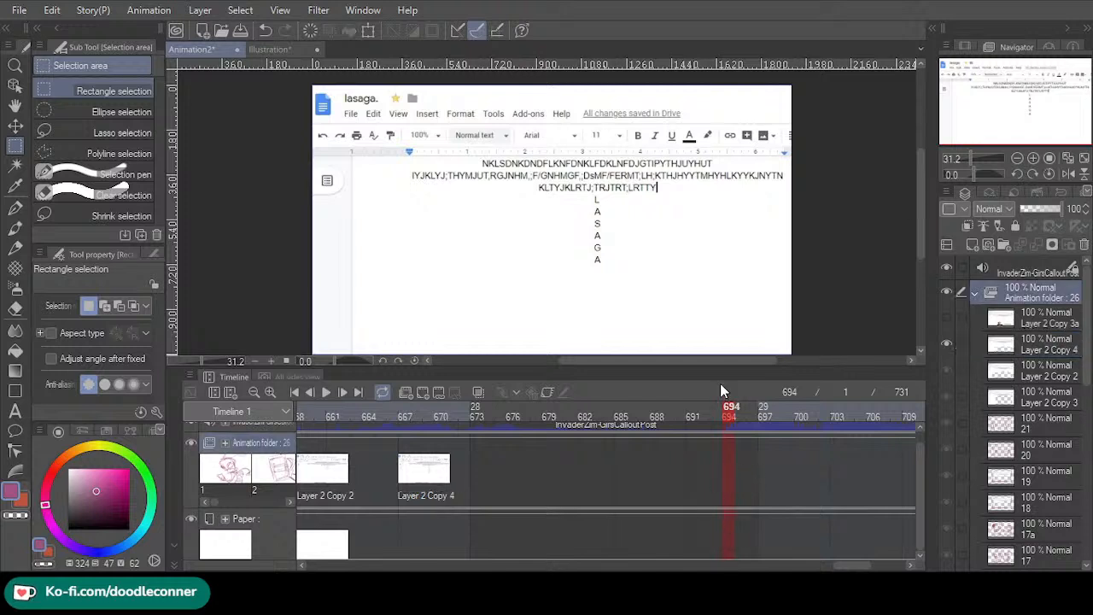
click(719, 388)
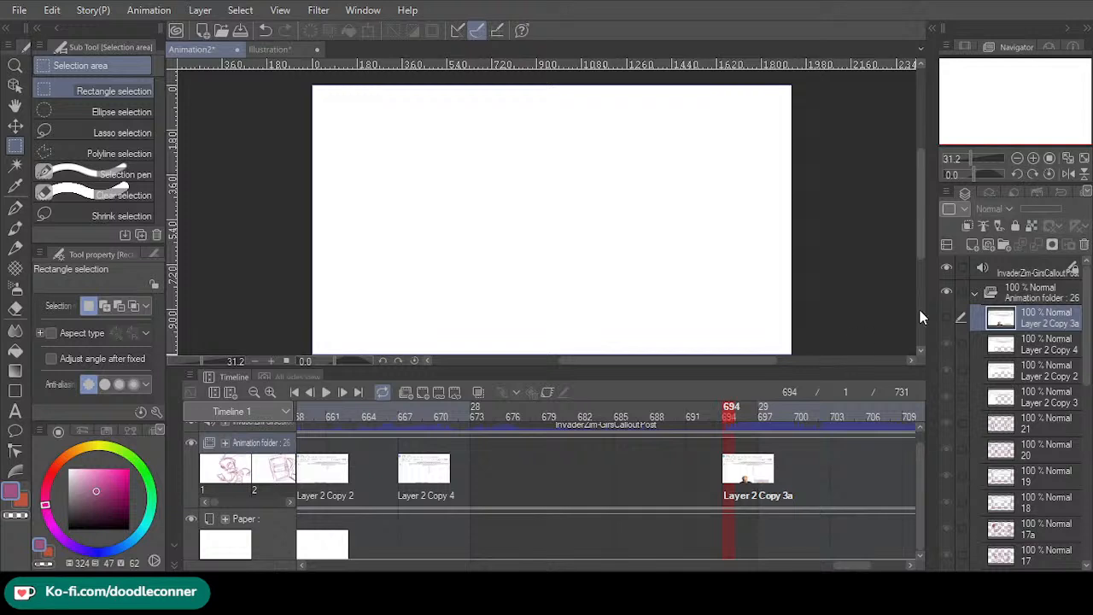
click(946, 318)
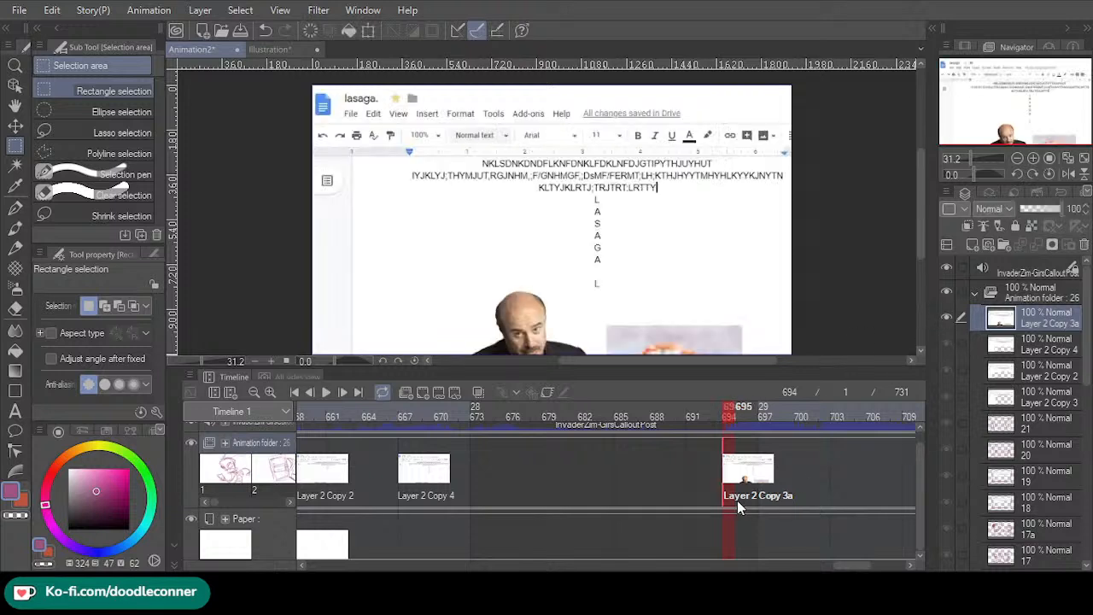
- Renumber the animation folder's cels in timeline order and shift cel 26 upward until both photos are fully inside the canvas
key(alt+a)
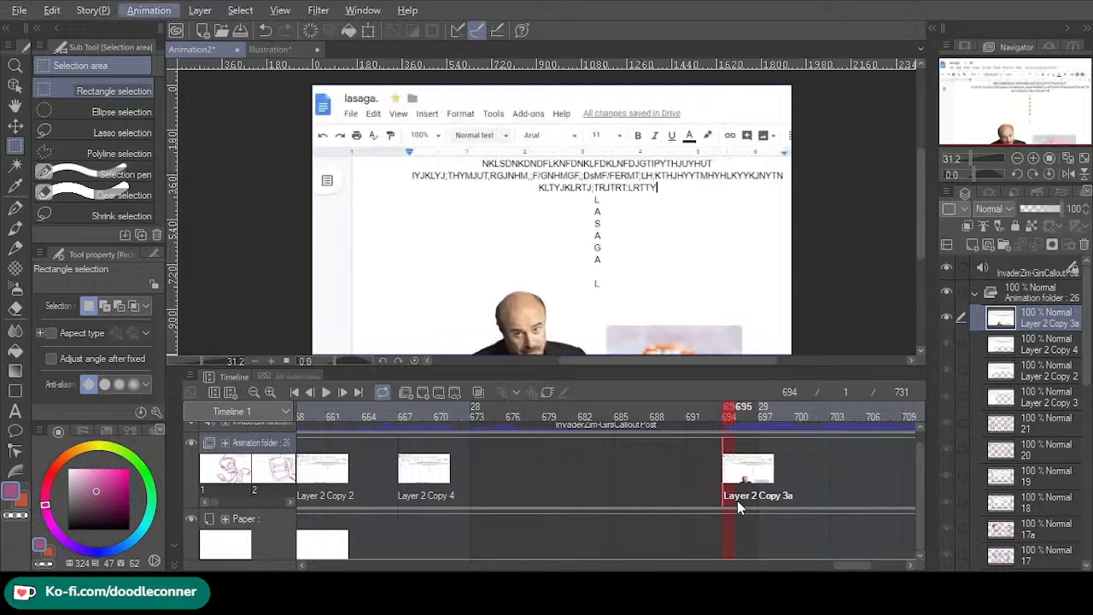
key(Return)
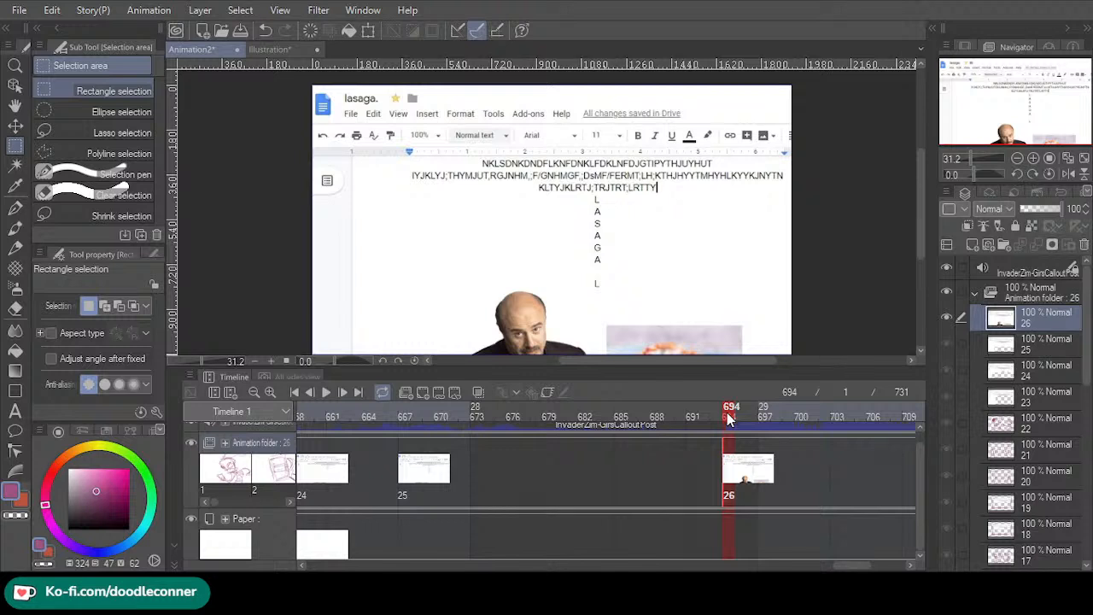
click(15, 126)
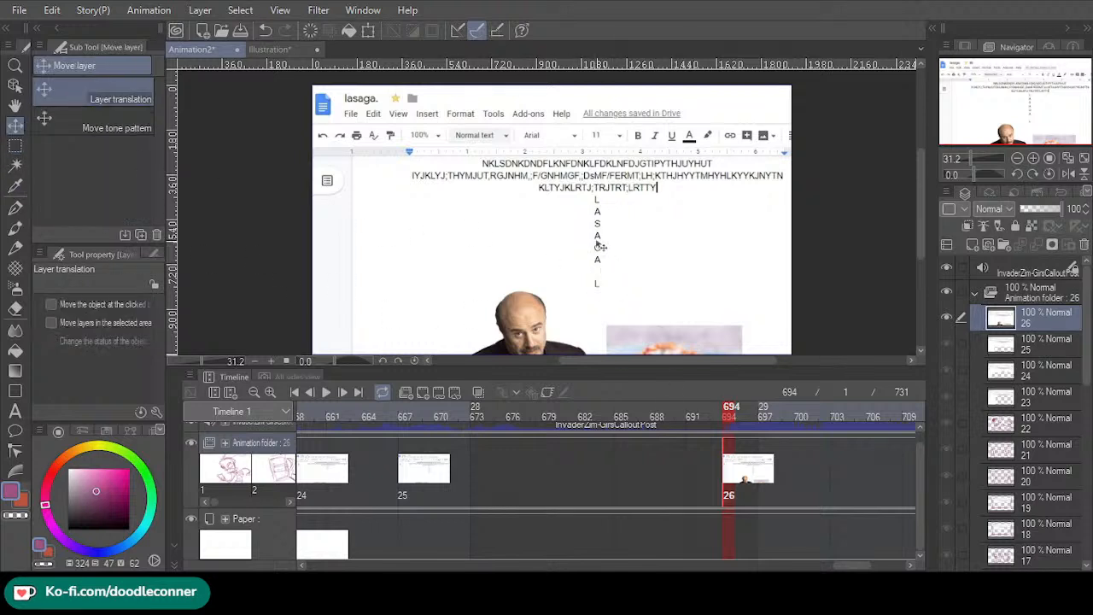
drag(602, 252, 585, 132)
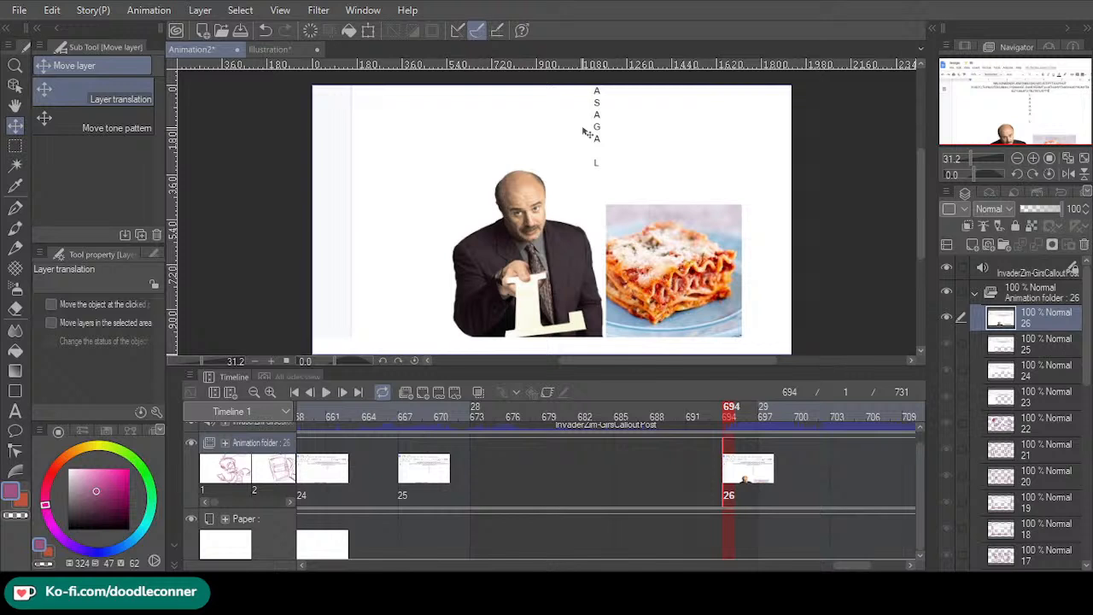
drag(586, 132, 585, 130)
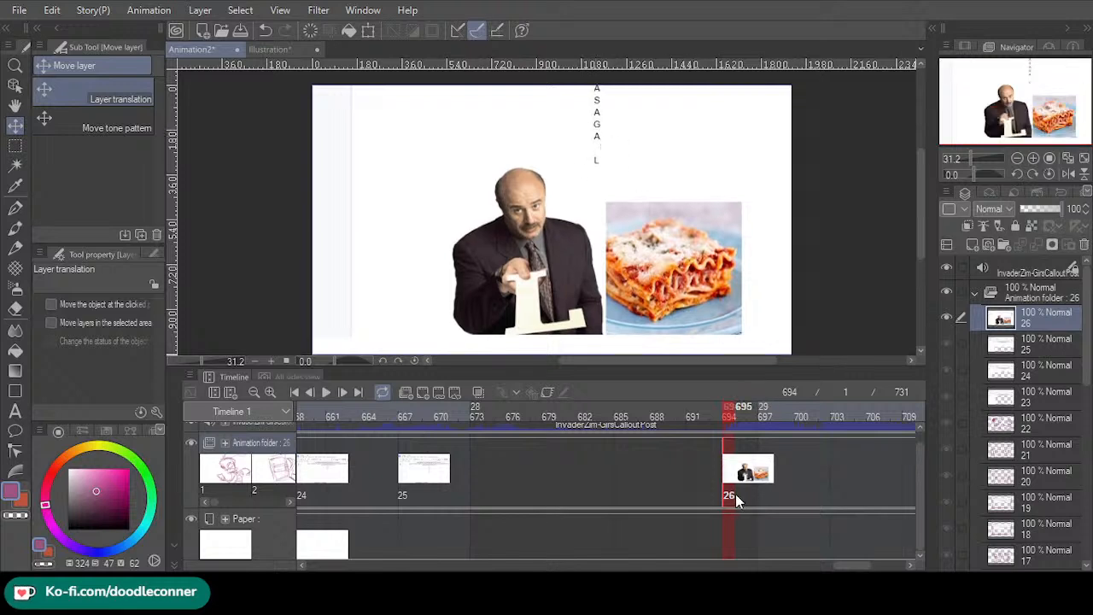
- Duplicate cel 26, assigning the copy to frame 694 and cel 26 itself to frame 686
key(ctrl+v)
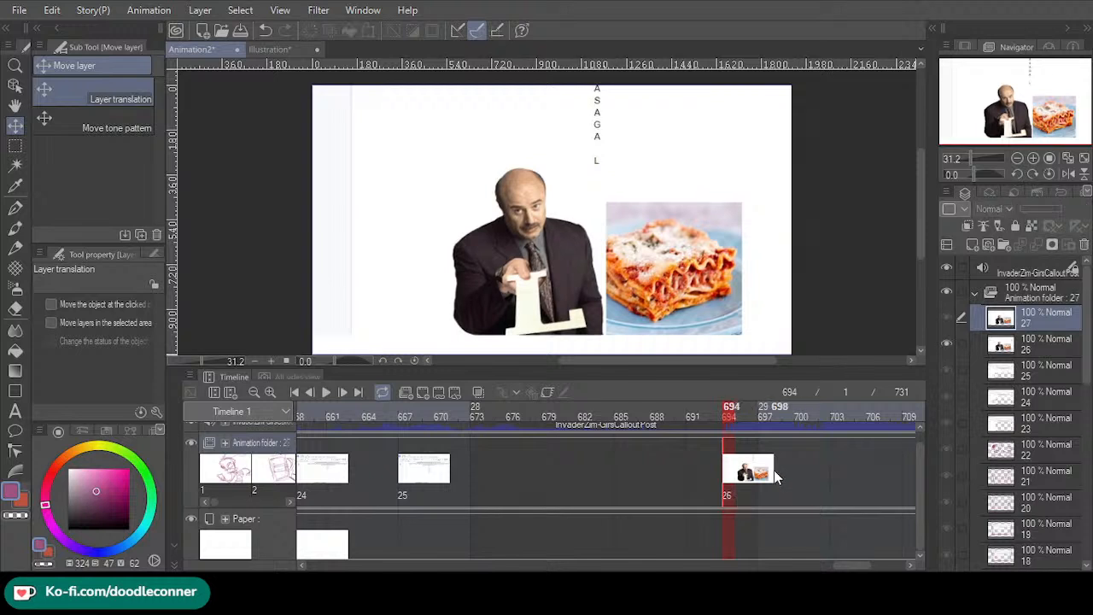
click(726, 494)
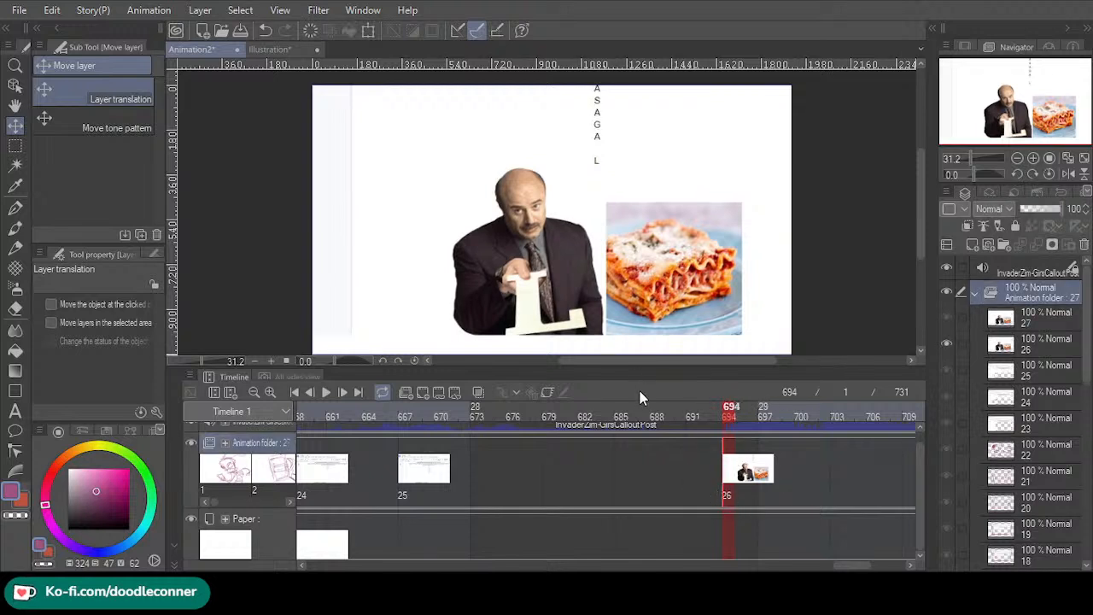
click(633, 484)
click(630, 481)
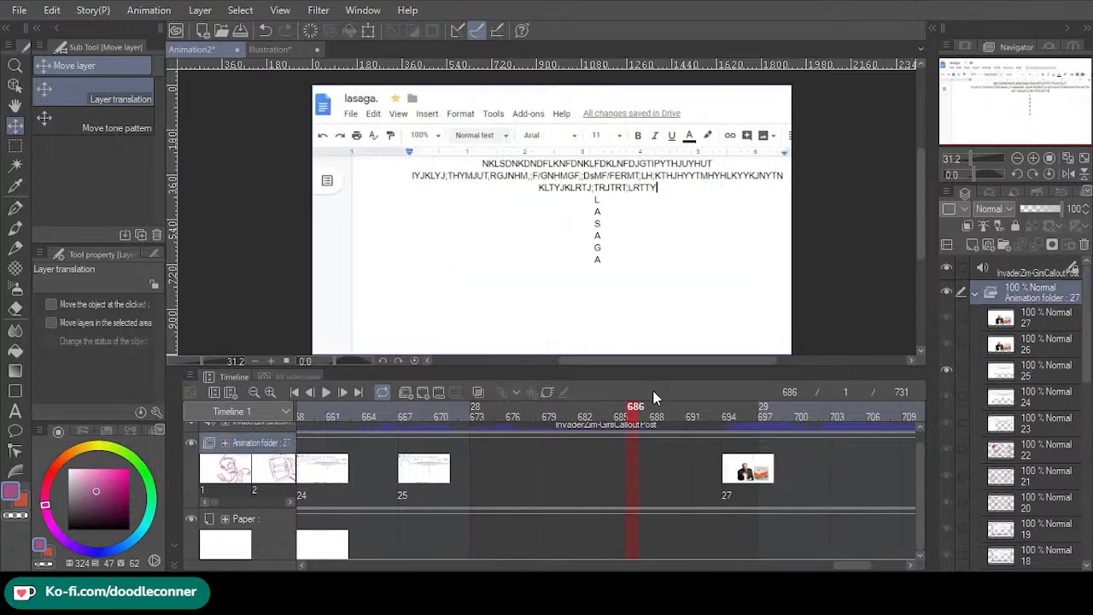
click(653, 393)
- Erase the photos of the man and the lasagna from cel 26 with a rectangular selection, leaving the letters, and deselect
click(15, 147)
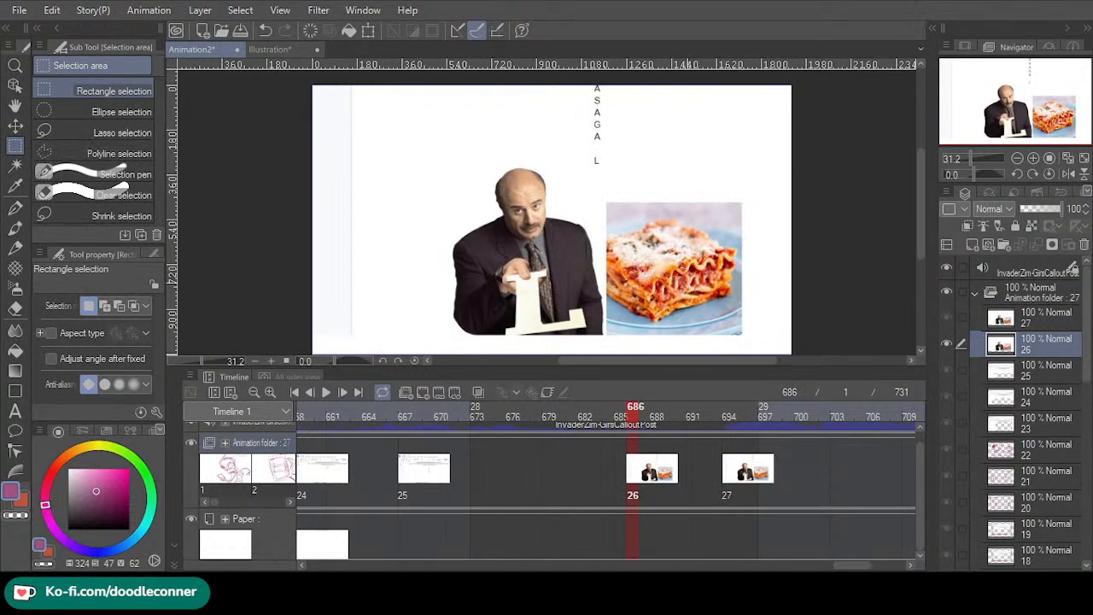
drag(792, 353, 402, 167)
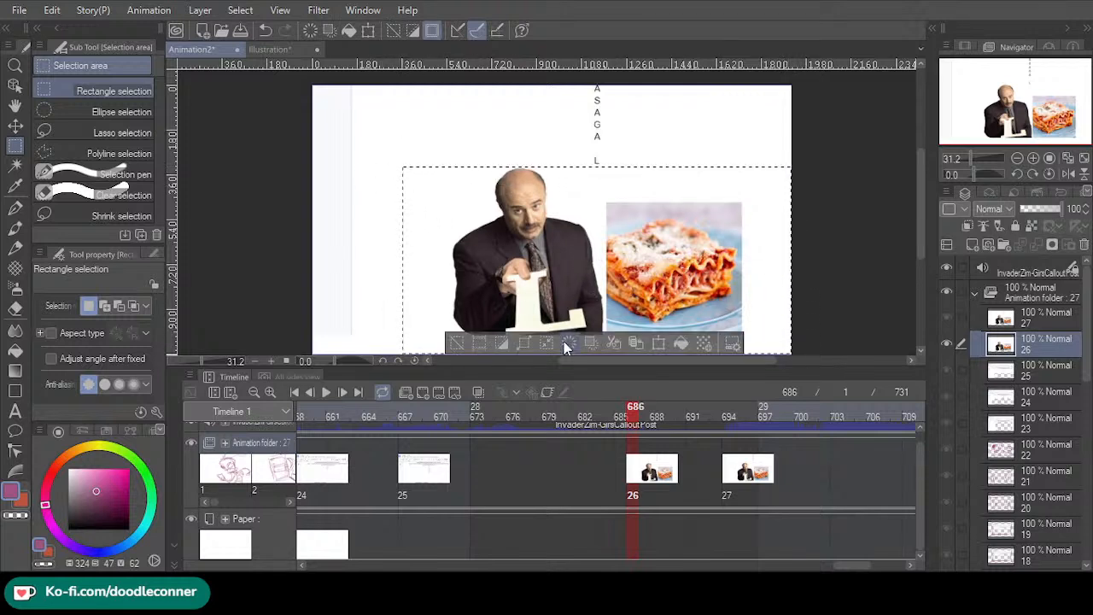
click(568, 342)
click(458, 342)
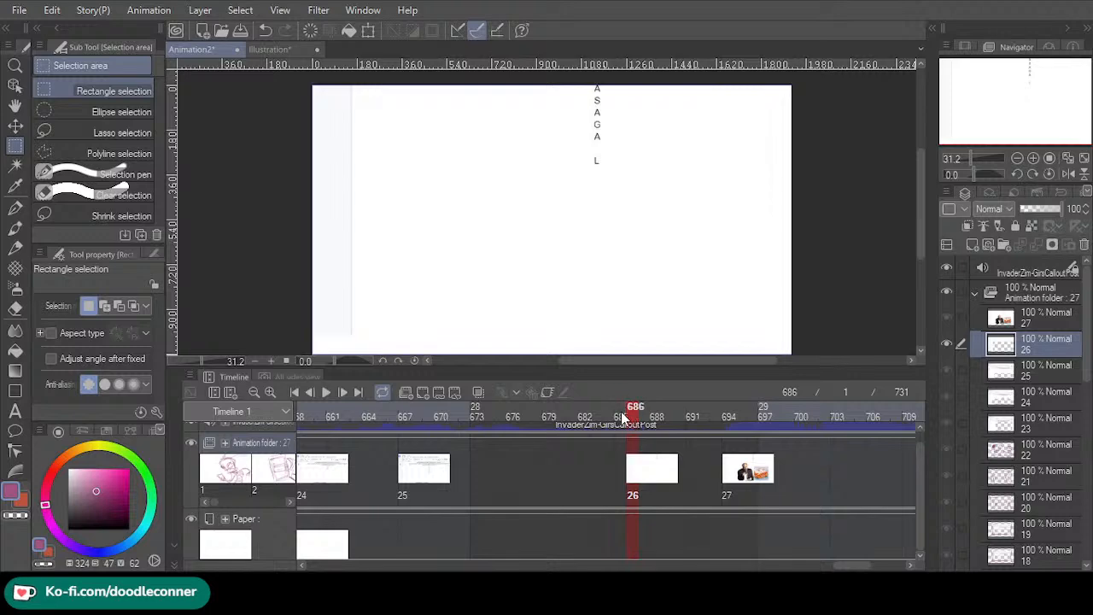
- Move cel 26 to frame 680 and cel 27 to frame 688 on the timeline
drag(631, 417, 594, 478)
drag(581, 409, 563, 431)
drag(484, 449, 470, 447)
drag(511, 494, 511, 494)
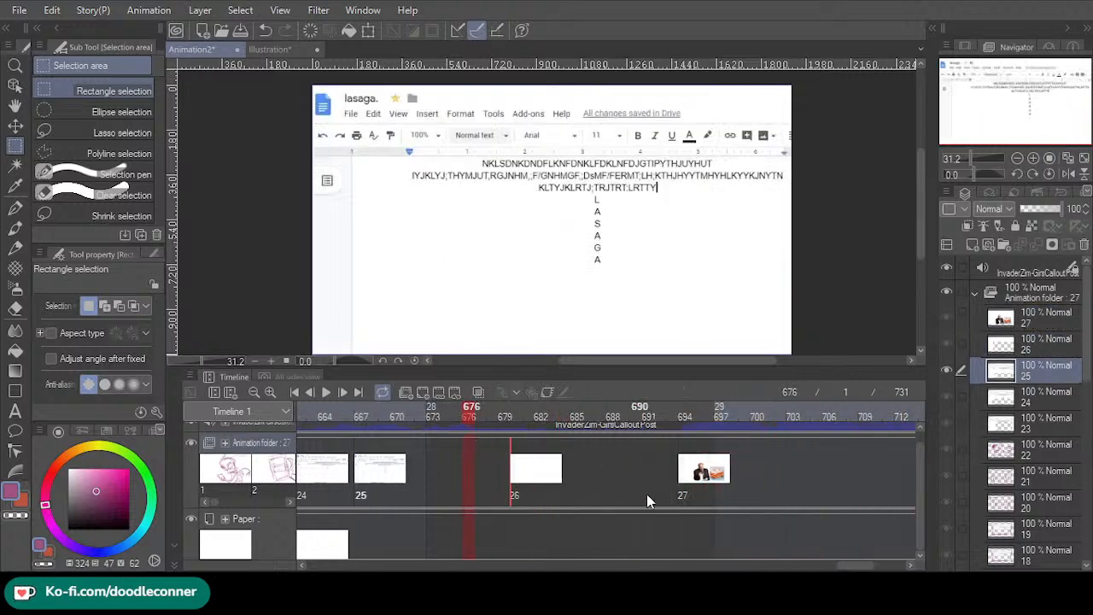
drag(678, 495, 610, 498)
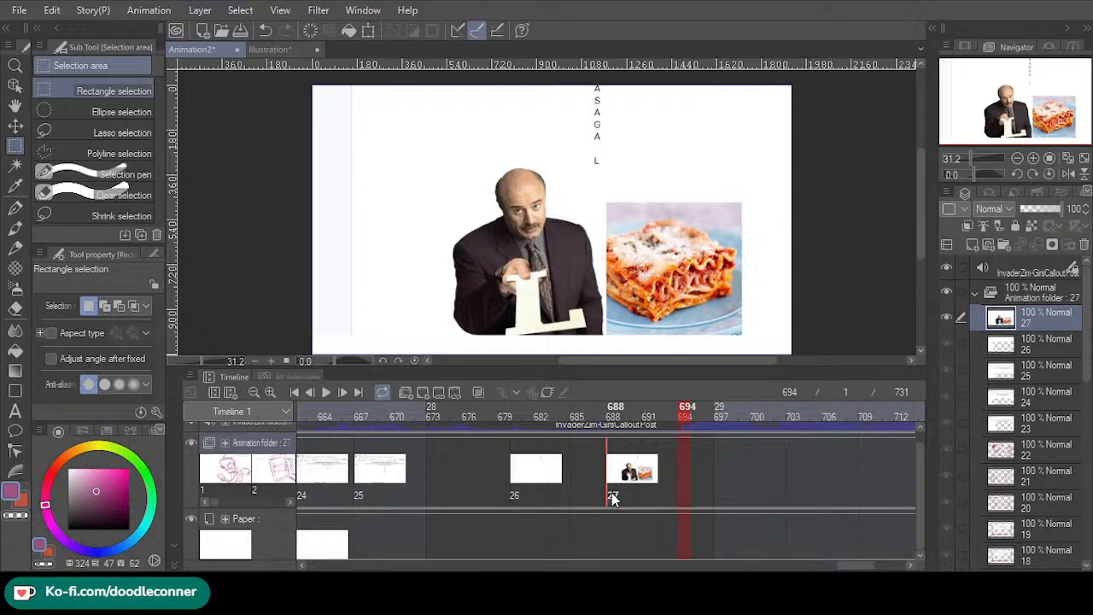
- Duplicate cel 27 and place the copy, cel 28, at frame 696 on the timeline
key(ctrl+v)
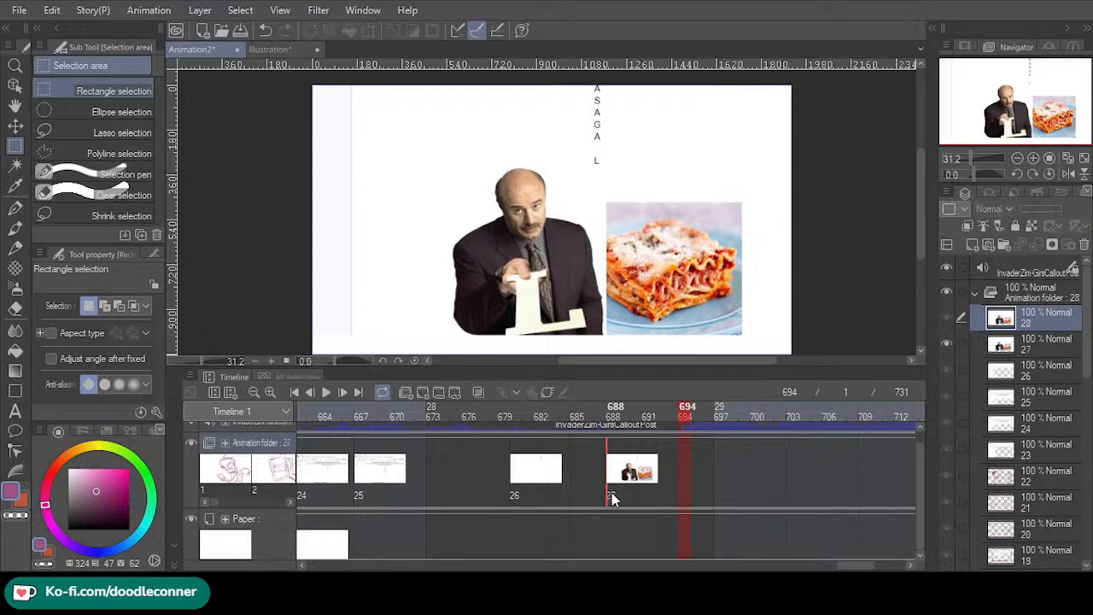
click(683, 476)
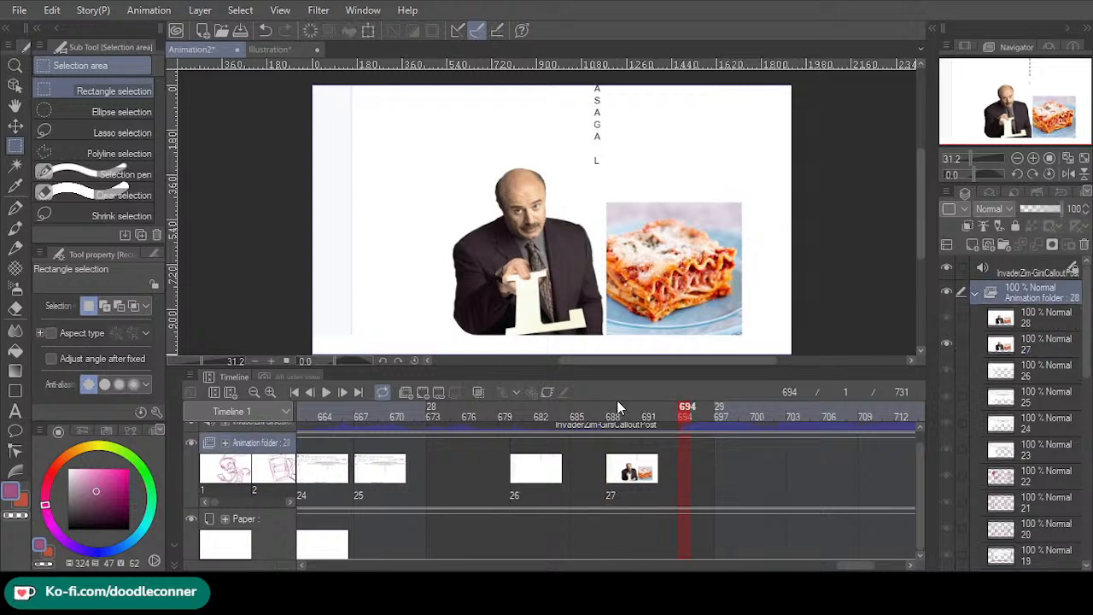
click(690, 475)
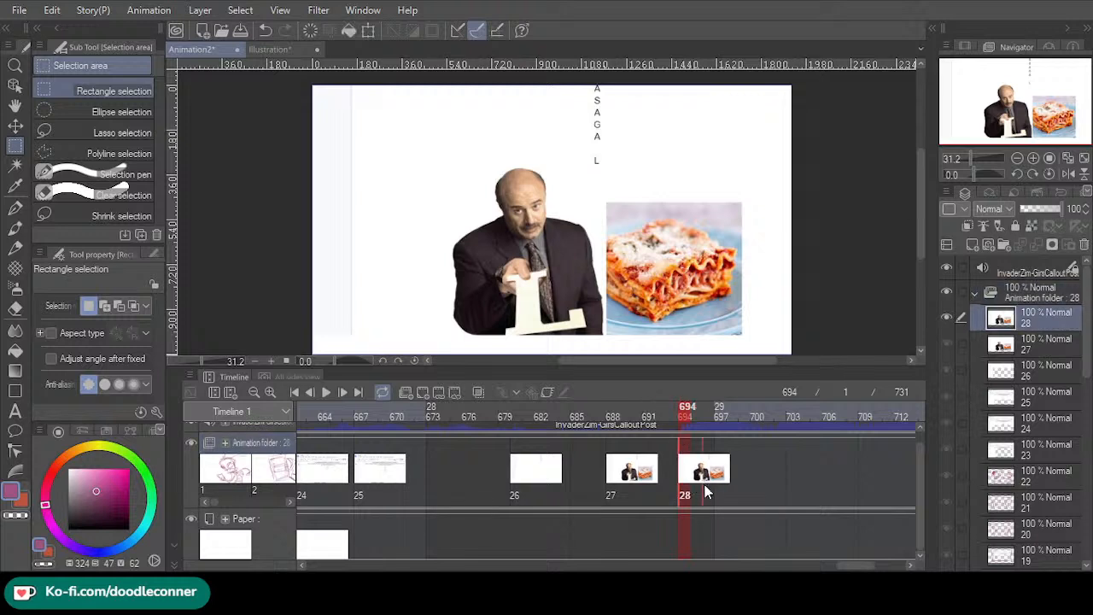
drag(705, 492, 730, 494)
- Enlarge and reposition cel 27 so the man and lasagna photos fill the canvas as a close-up
click(368, 30)
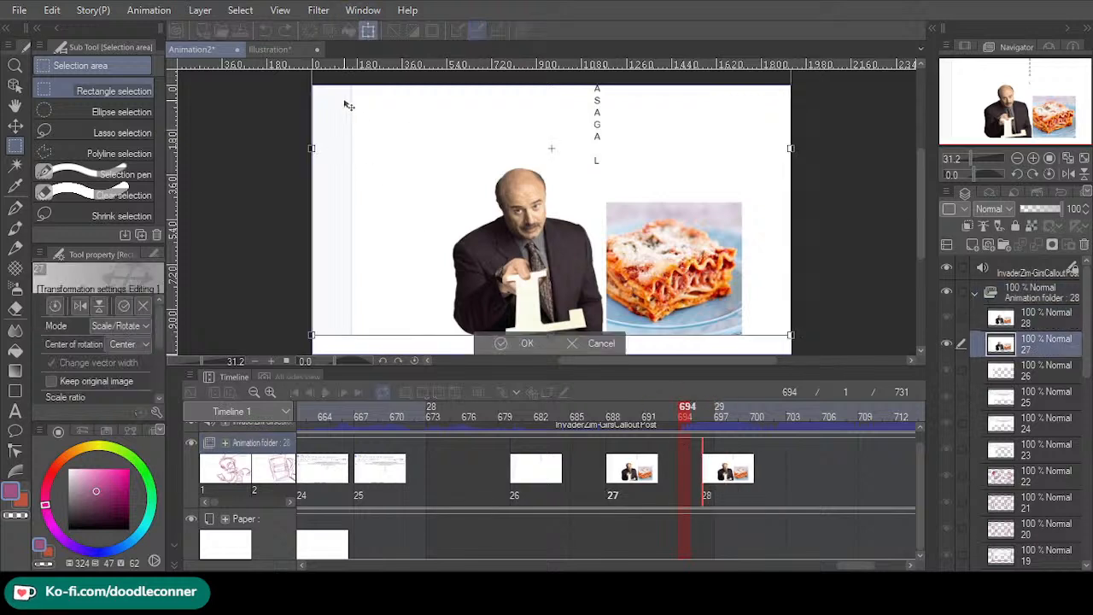
drag(311, 149, 117, 132)
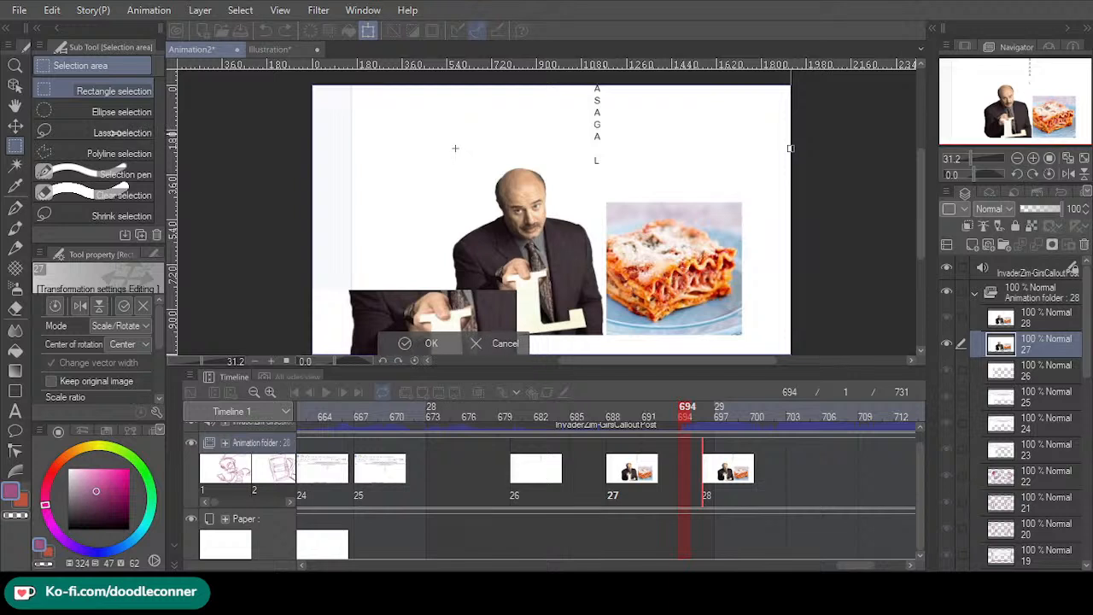
drag(791, 154, 1004, 154)
click(1017, 158)
click(1017, 158)
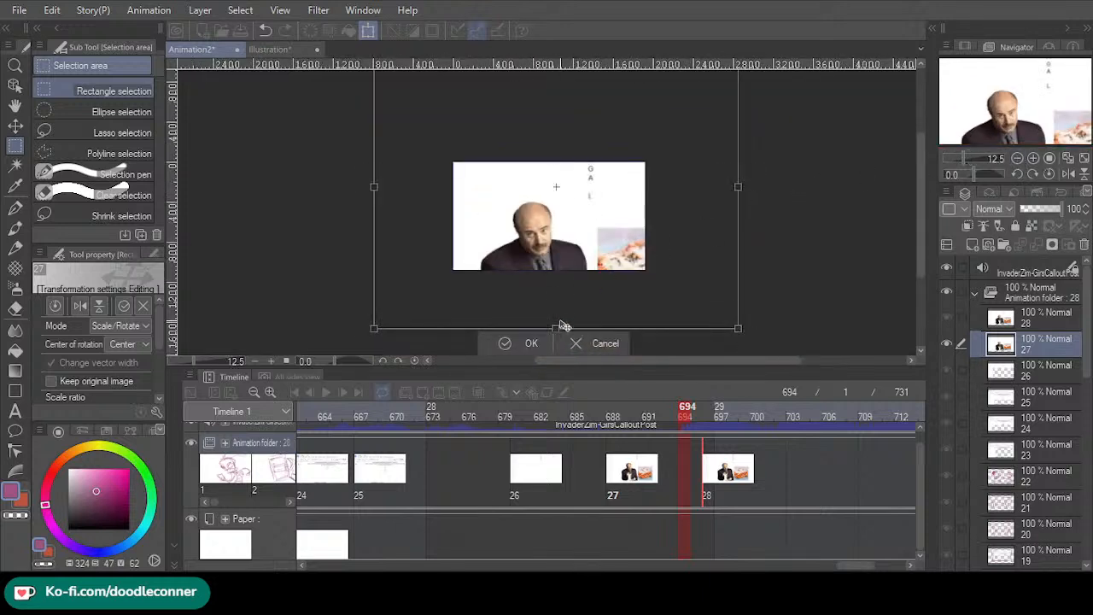
drag(563, 327, 591, 181)
drag(760, 305, 709, 265)
drag(627, 232, 630, 250)
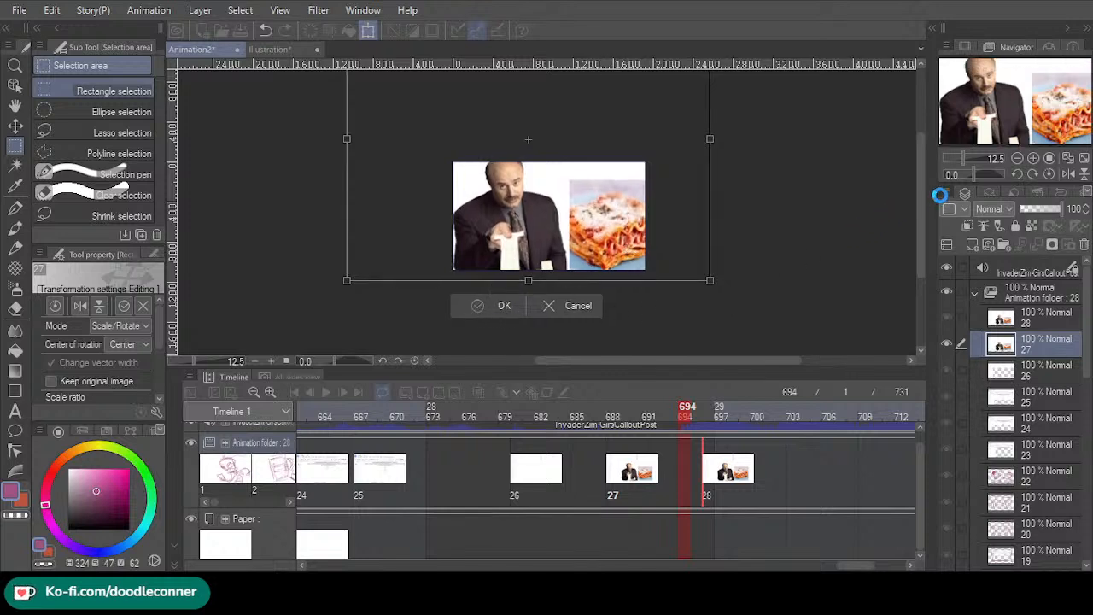
key(Return)
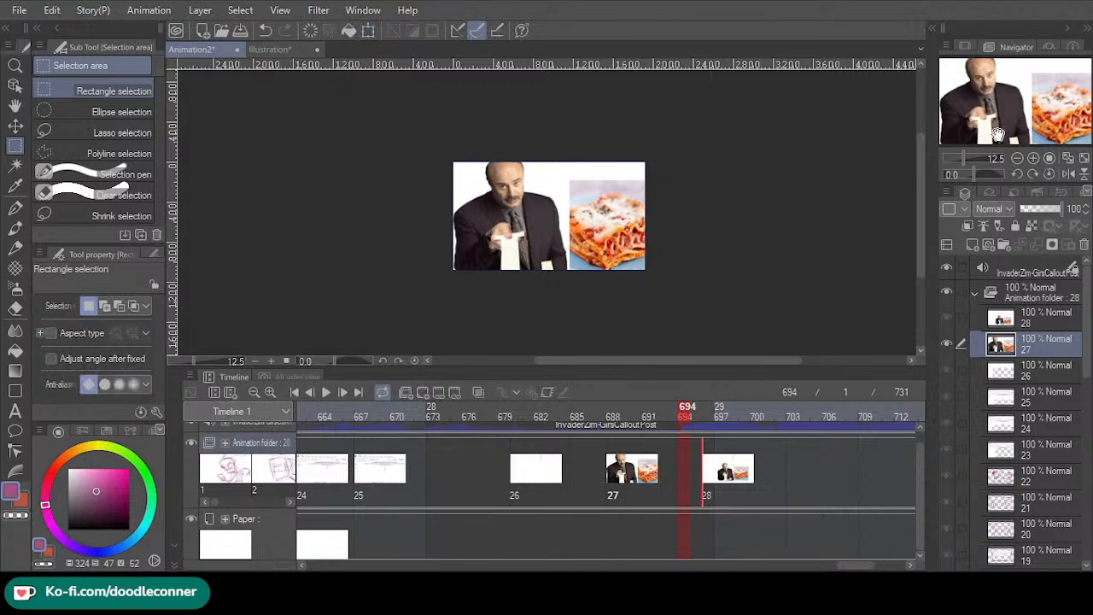
- Tint all of cel 27 bright red with the Lighter pencil at brush size 2000
click(1034, 158)
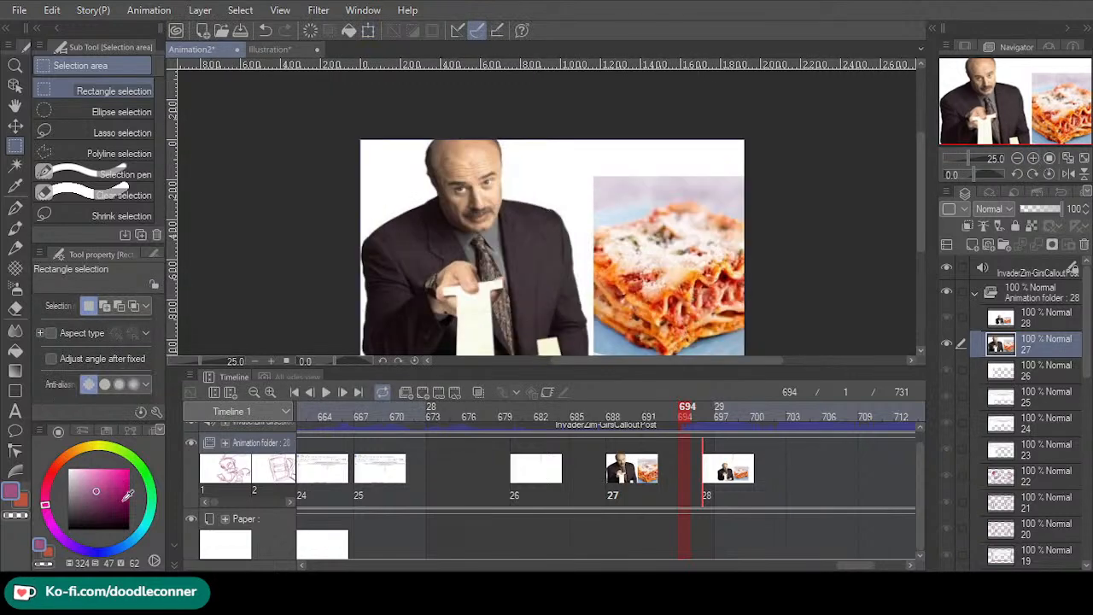
drag(51, 481, 54, 468)
click(128, 468)
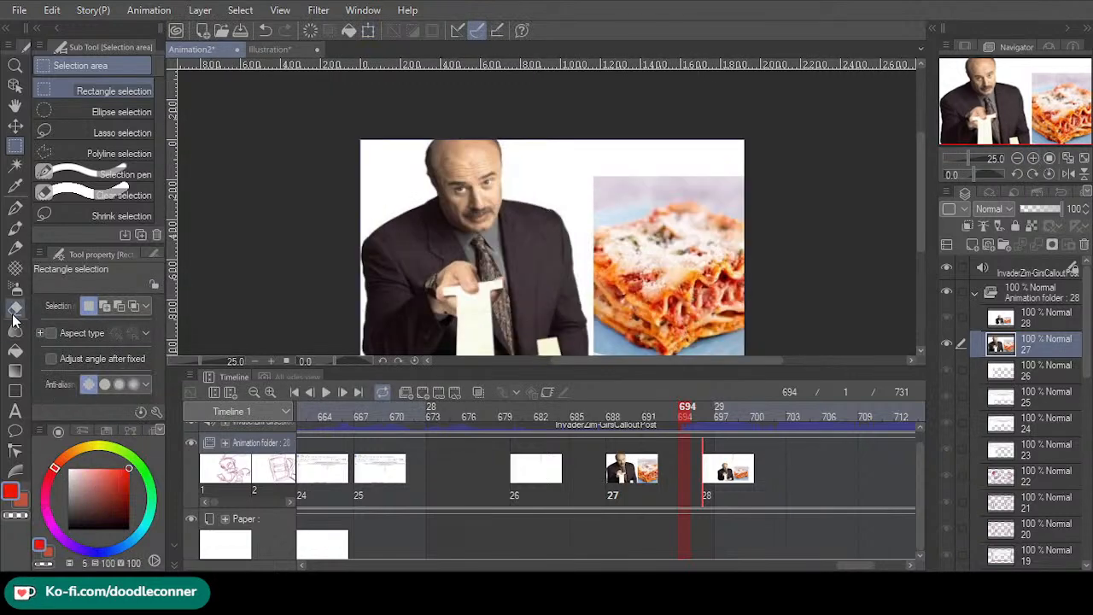
click(14, 227)
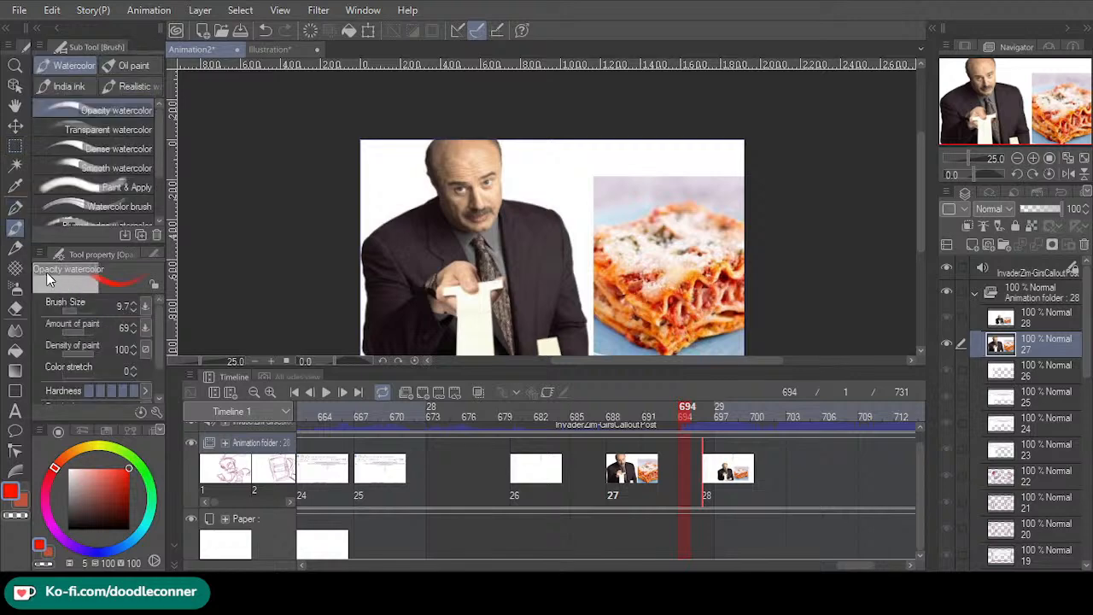
click(21, 251)
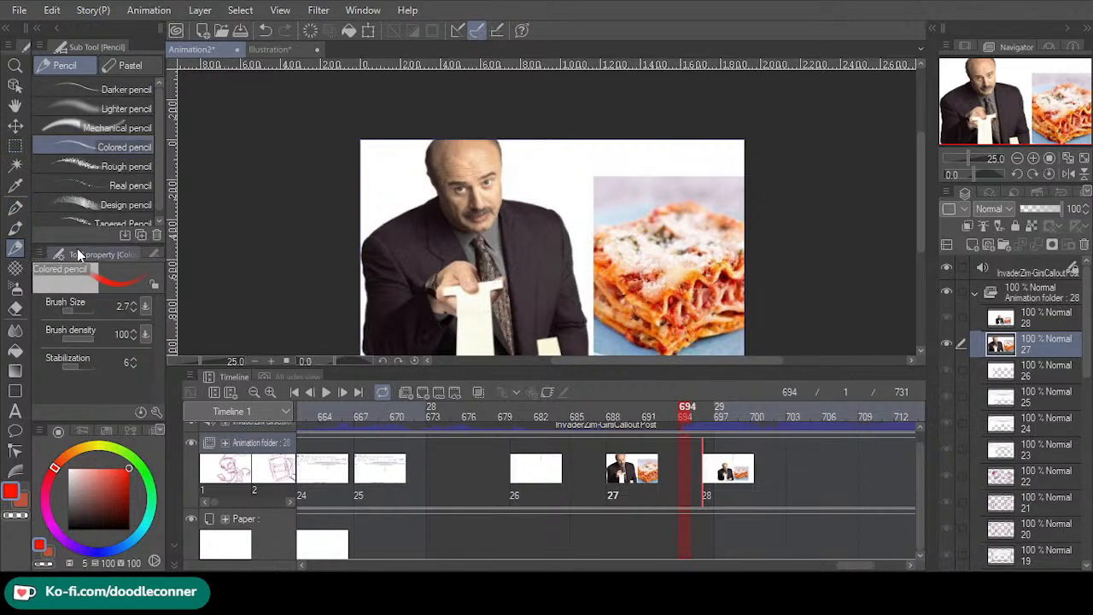
click(98, 110)
click(94, 308)
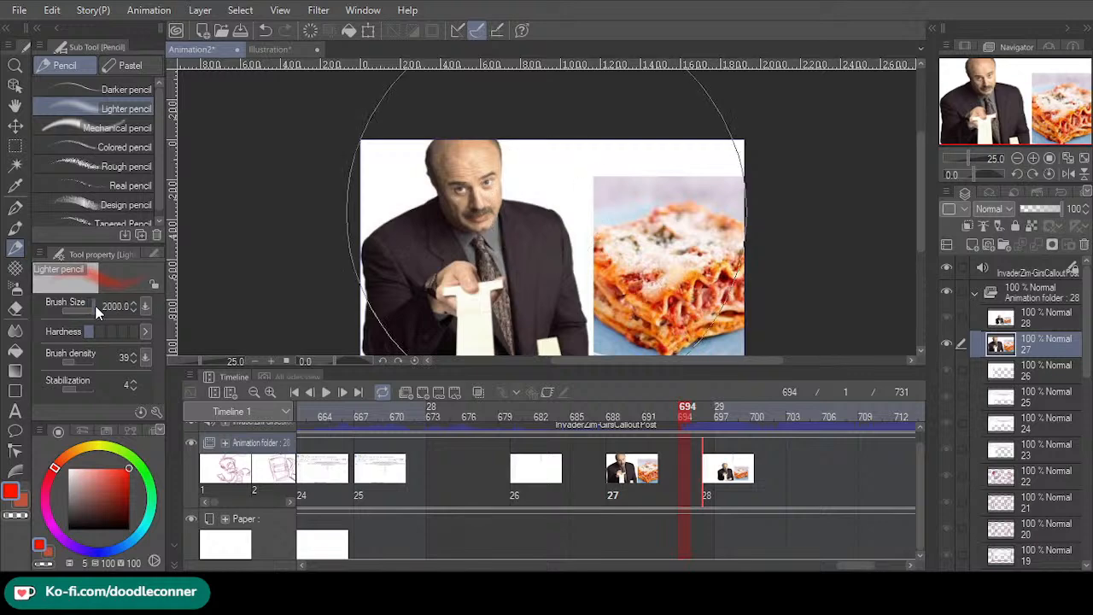
mouse_move(378, 248)
mouse_down()
mouse_move(551, 263)
mouse_move(829, 280)
mouse_move(715, 211)
mouse_move(423, 137)
mouse_move(383, 184)
mouse_move(391, 284)
mouse_move(440, 326)
mouse_move(736, 304)
mouse_up()
drag(675, 162, 547, 123)
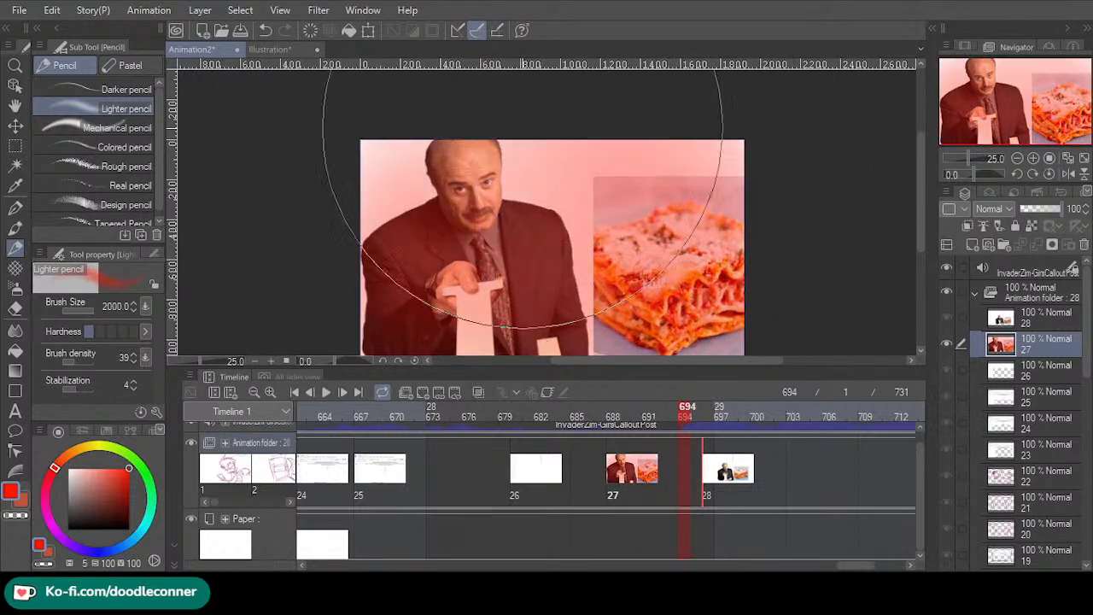
drag(1004, 91, 995, 100)
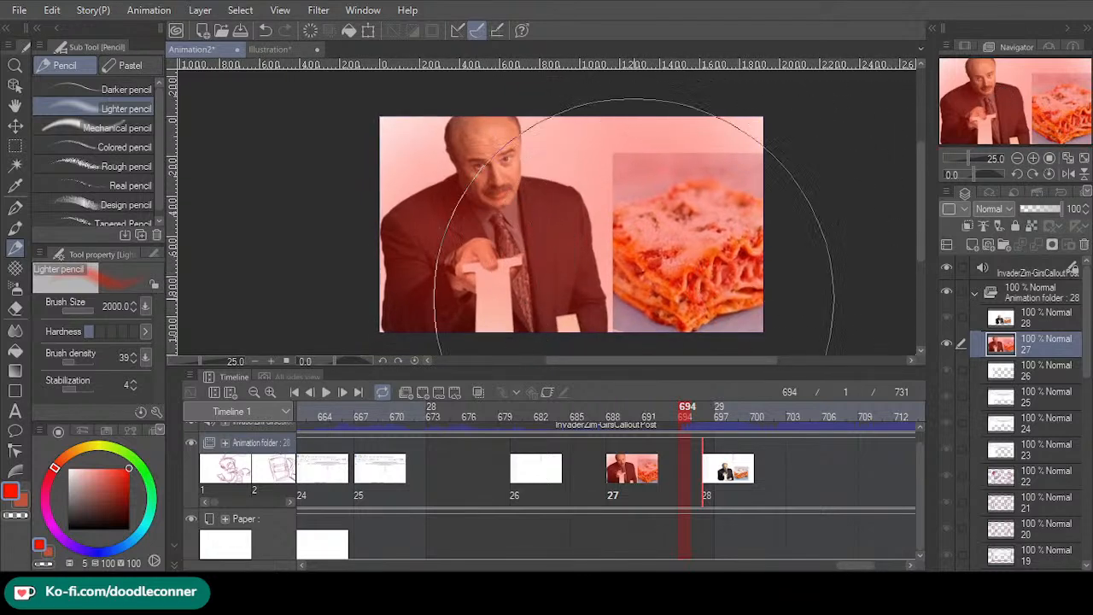
- Draw white star flares over the man's eyes with the Turnip pen and add a glow using the Lighter pencil at size 73.7
click(69, 470)
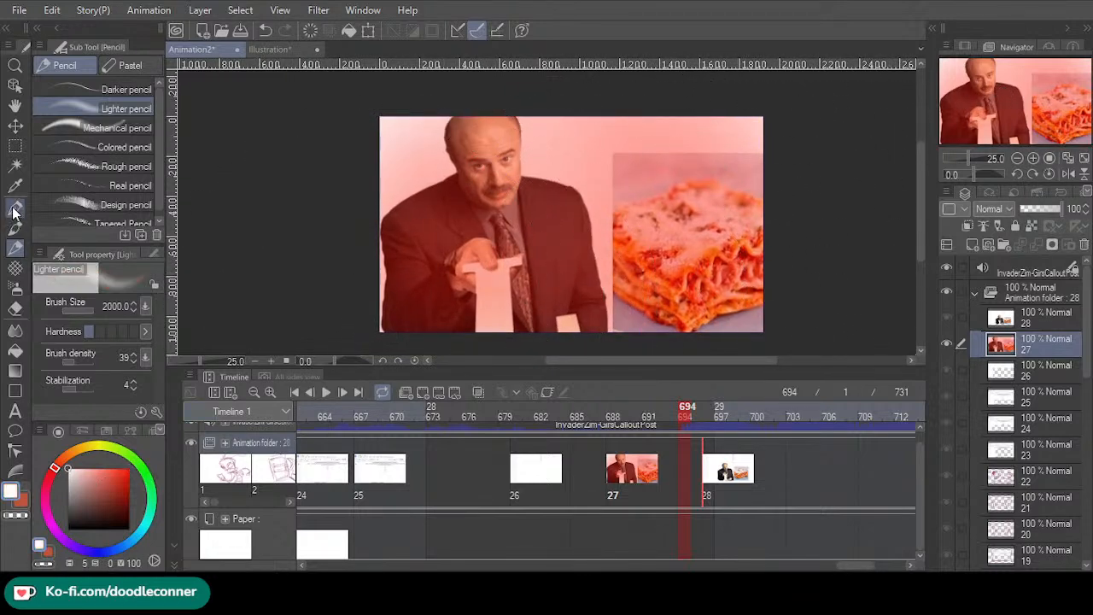
click(14, 208)
drag(480, 166, 478, 162)
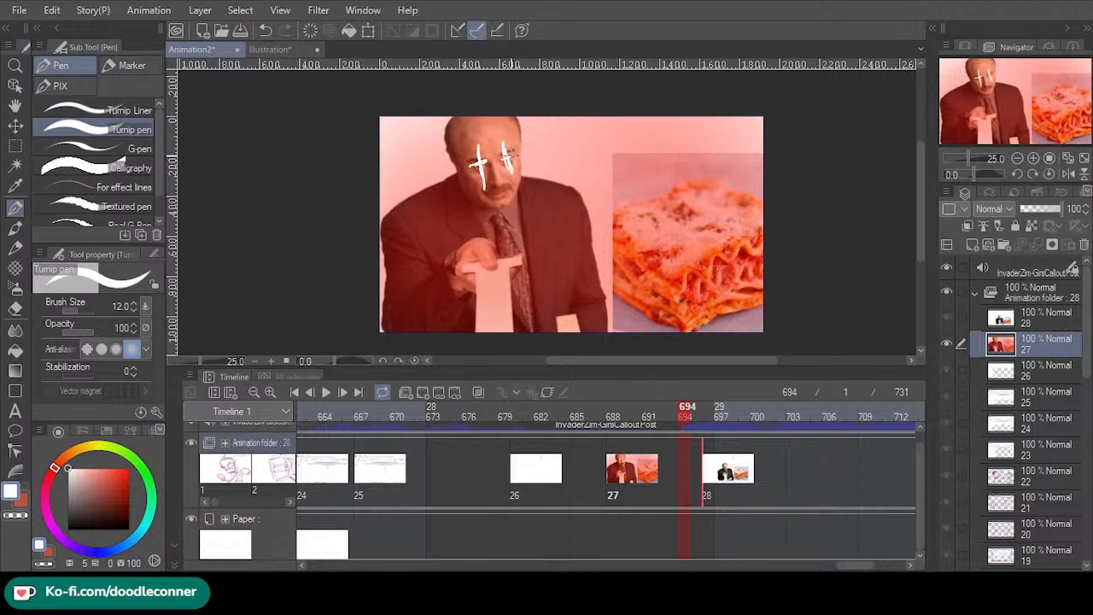
click(15, 247)
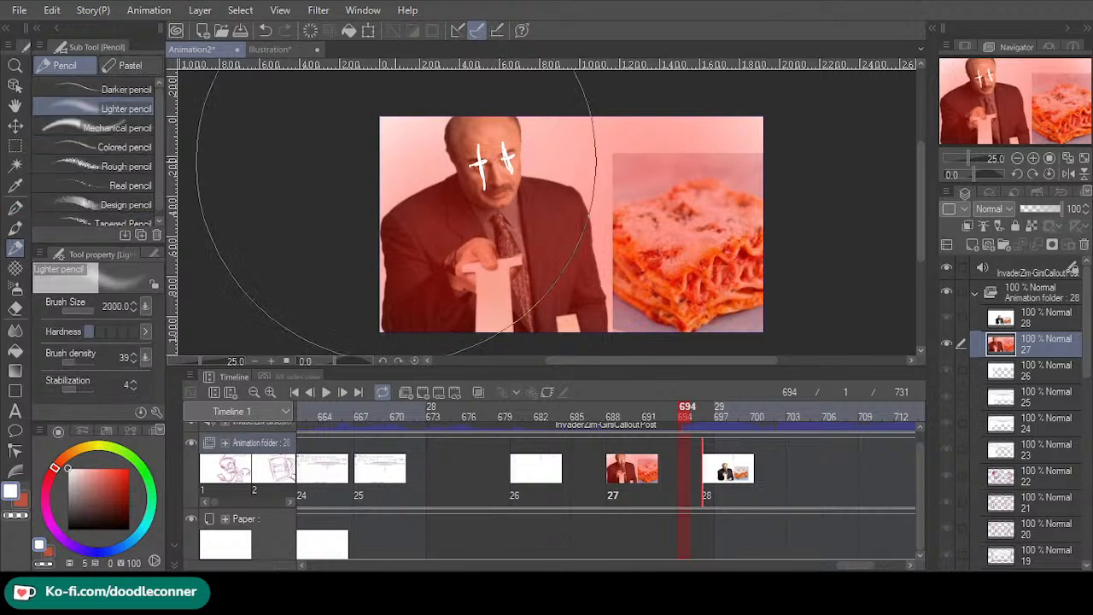
drag(86, 307, 81, 311)
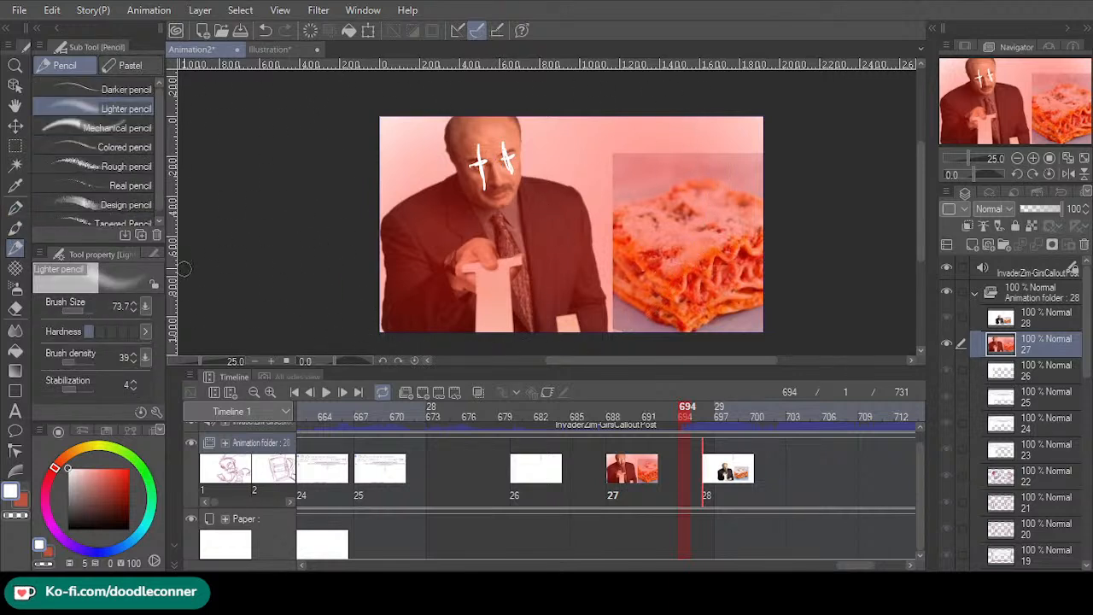
mouse_move(505, 151)
mouse_down()
mouse_move(507, 168)
mouse_move(514, 157)
mouse_move(490, 158)
mouse_up()
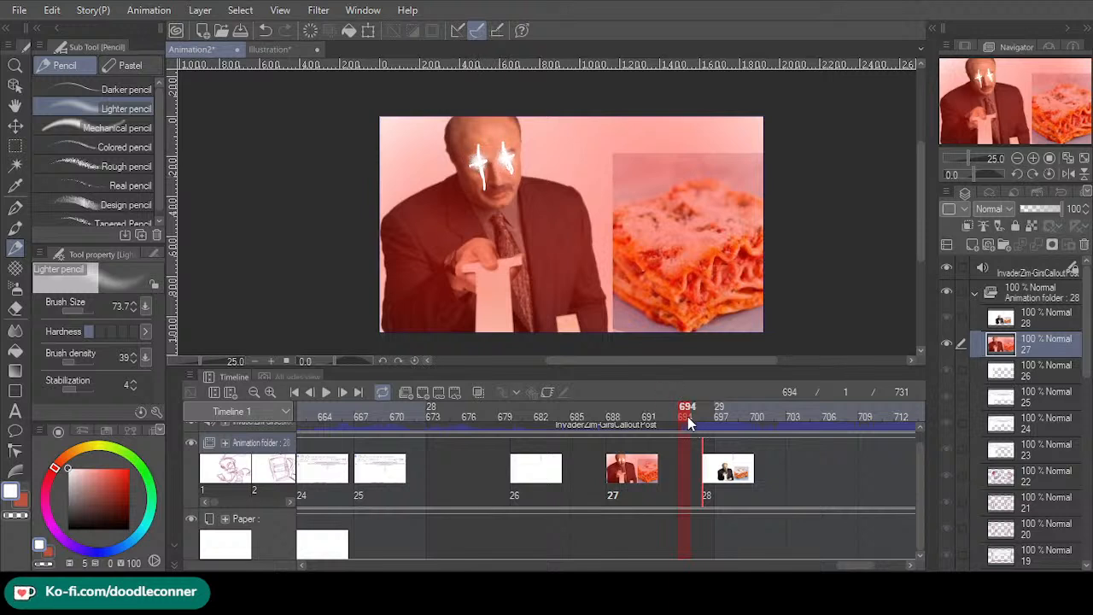
- Swap the two photo cels so frame 688 shows cel 28 and frame 696 shows the red cel 27
click(612, 500)
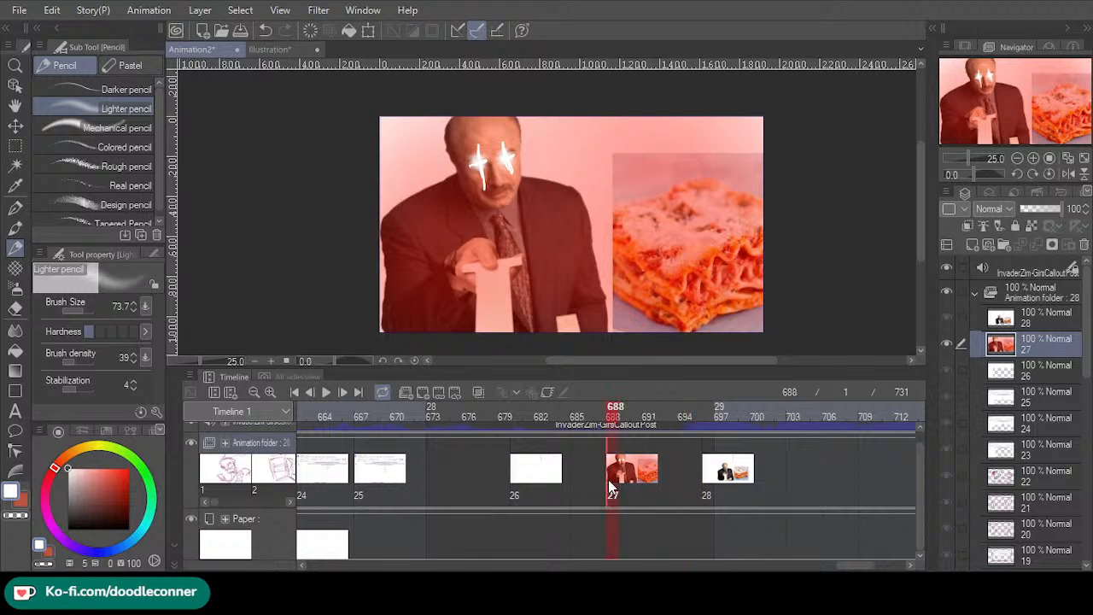
click(613, 500)
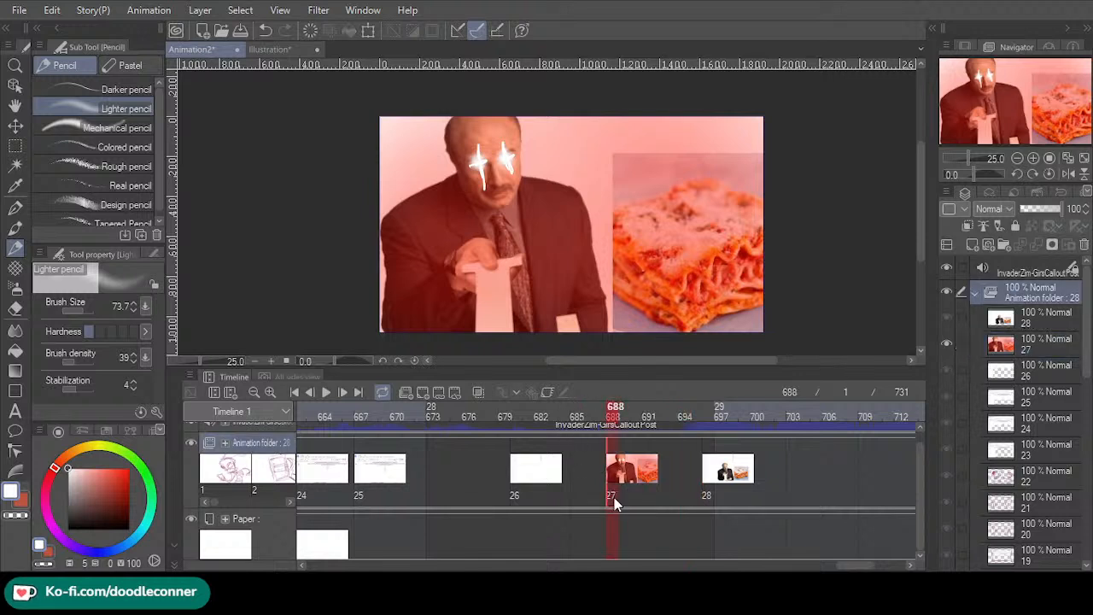
click(633, 384)
click(710, 498)
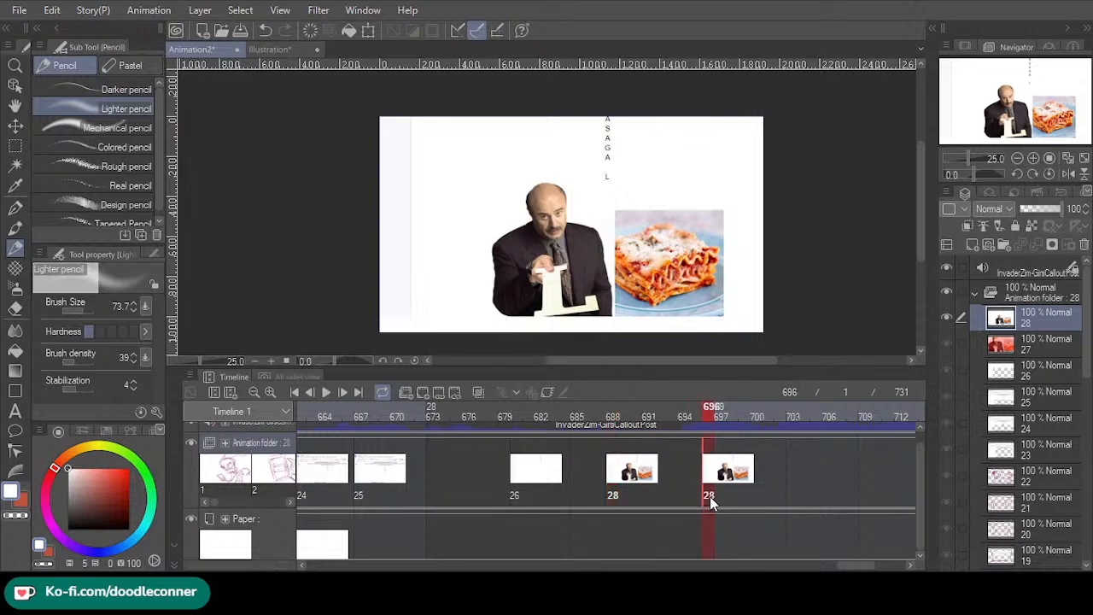
click(709, 502)
click(651, 373)
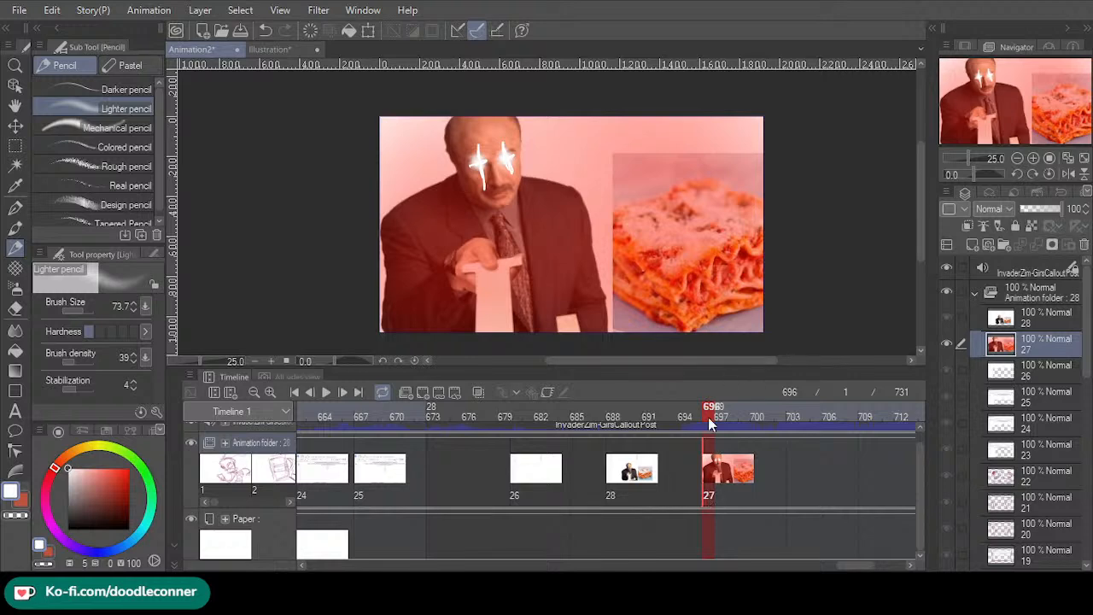
- Play back the animation from frame 661 to review the document shot and the photo cels
drag(704, 414, 304, 416)
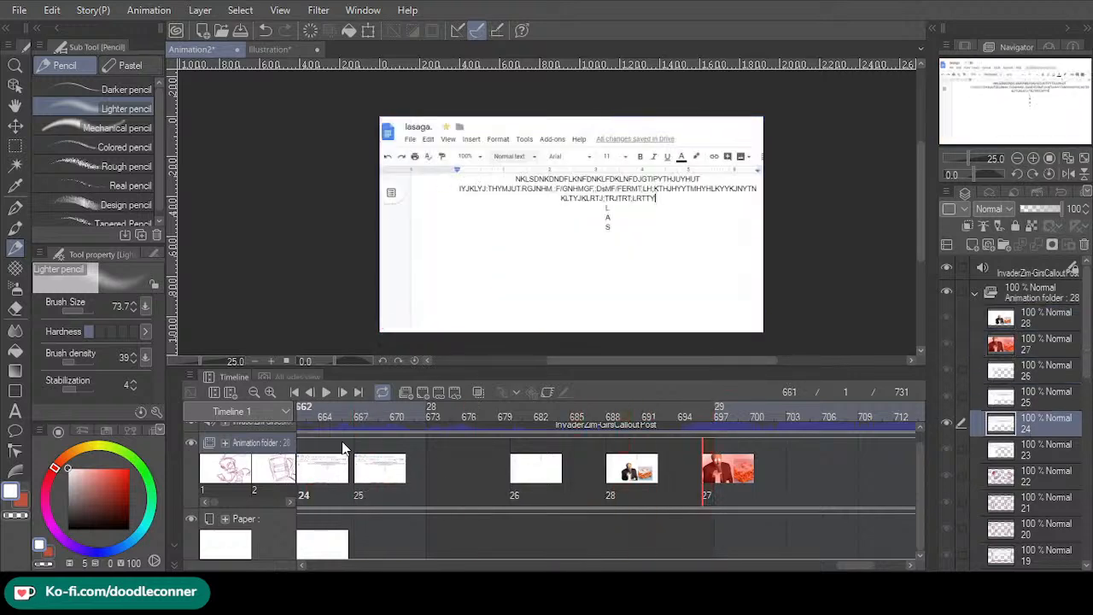
click(332, 391)
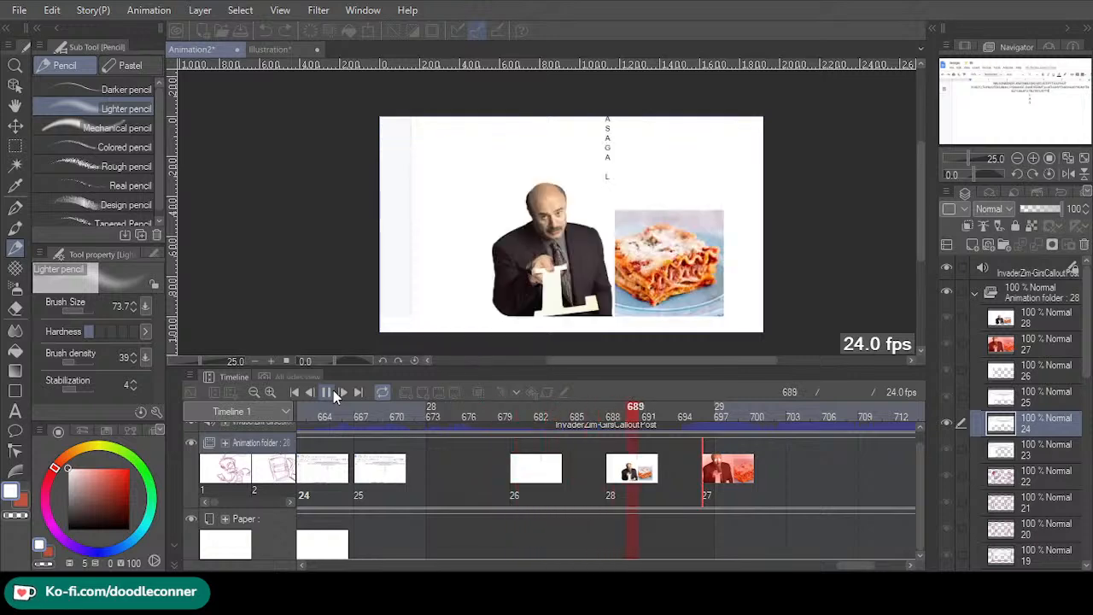
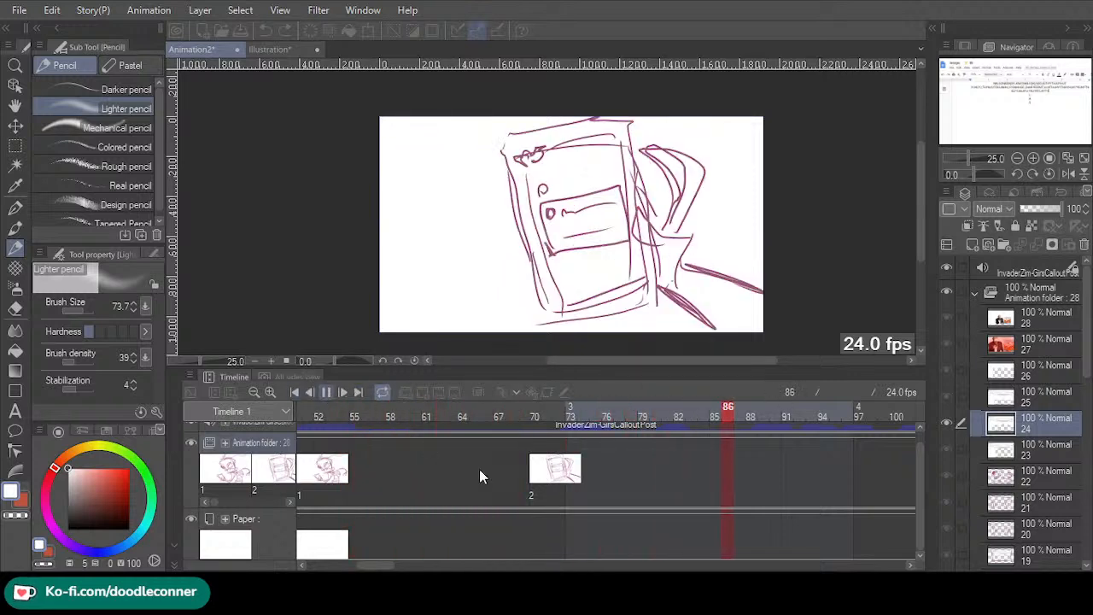
key(space)
- Move cel 7, the open-mouthed close-up, from frame 225 to frame 235 on the timeline
drag(376, 560, 500, 557)
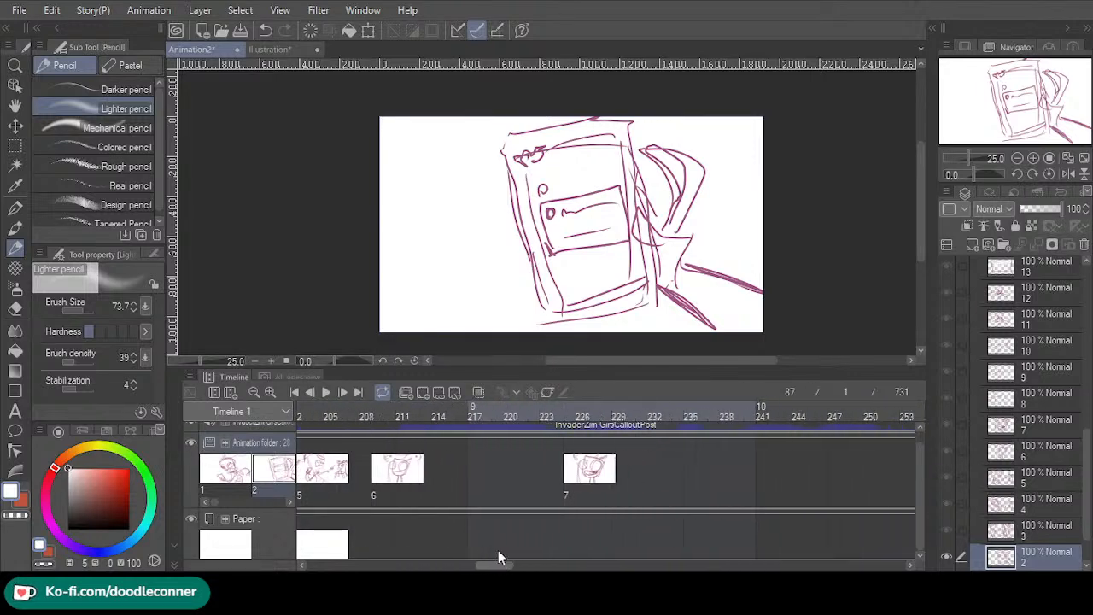
mouse_move(541, 407)
mouse_down()
mouse_move(581, 412)
mouse_move(555, 418)
mouse_up()
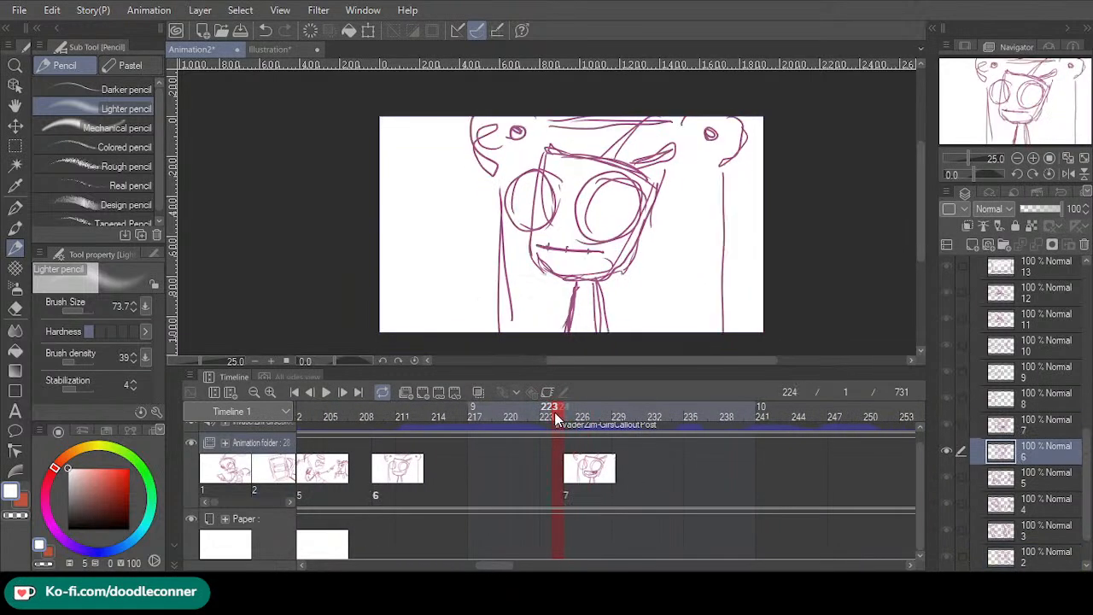
click(567, 497)
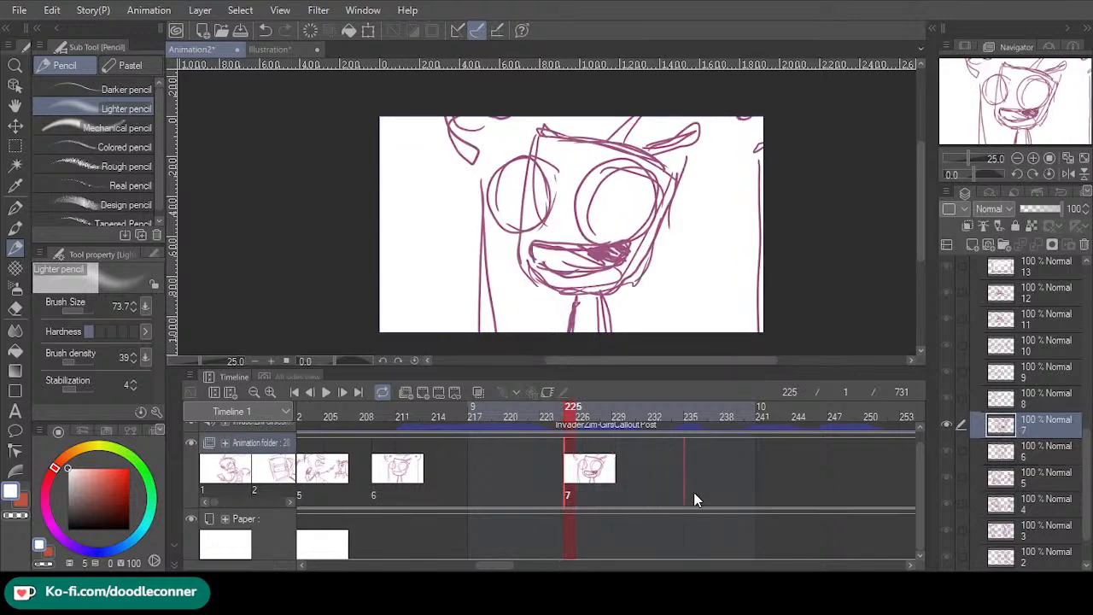
drag(646, 435, 643, 403)
click(642, 402)
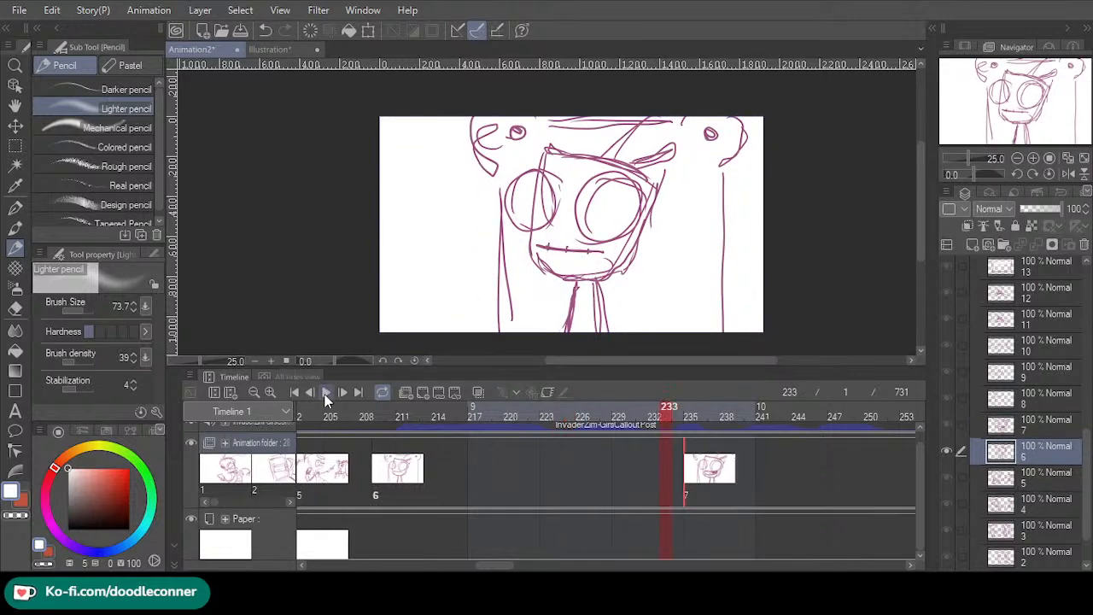
- Play the animation around cel 7 and from the beginning to check the timing, returning to frame 1
click(328, 394)
click(327, 390)
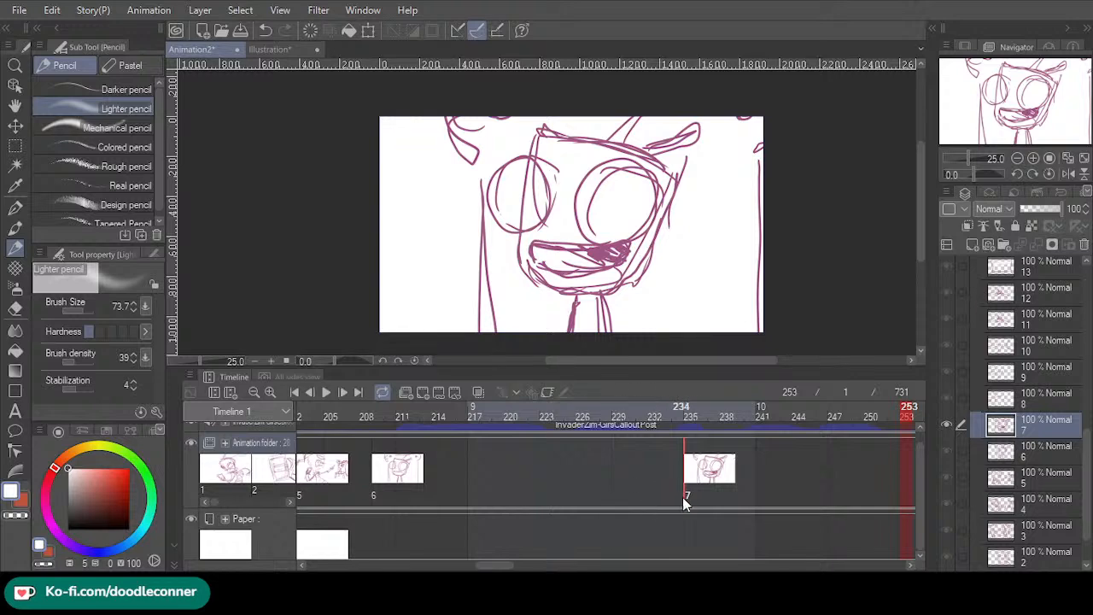
mouse_move(676, 492)
mouse_down()
mouse_move(669, 408)
mouse_move(407, 411)
mouse_move(305, 389)
mouse_up()
click(326, 392)
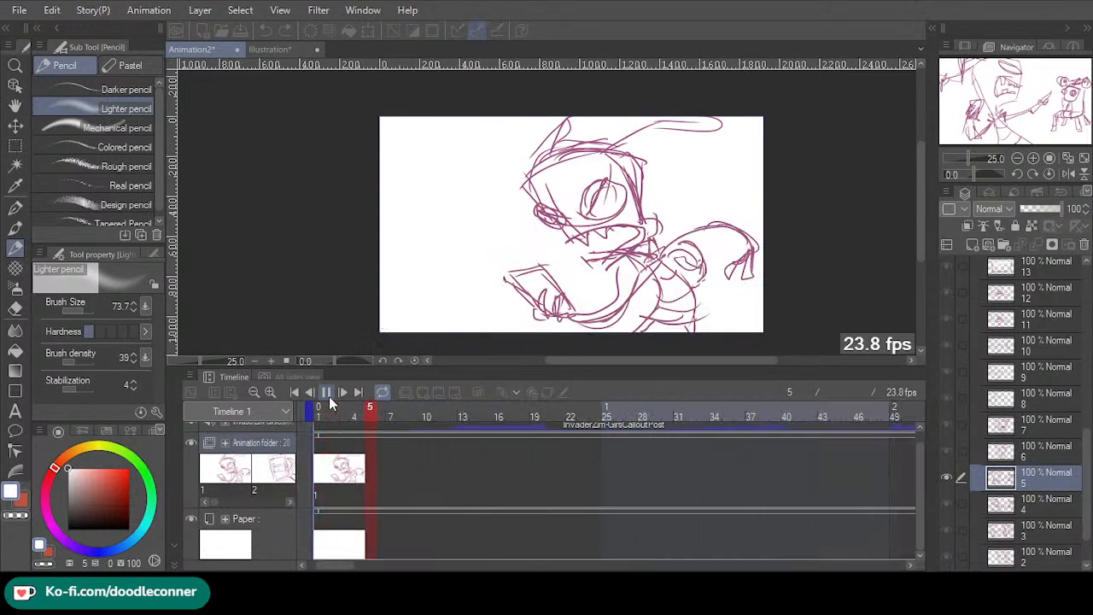
click(329, 396)
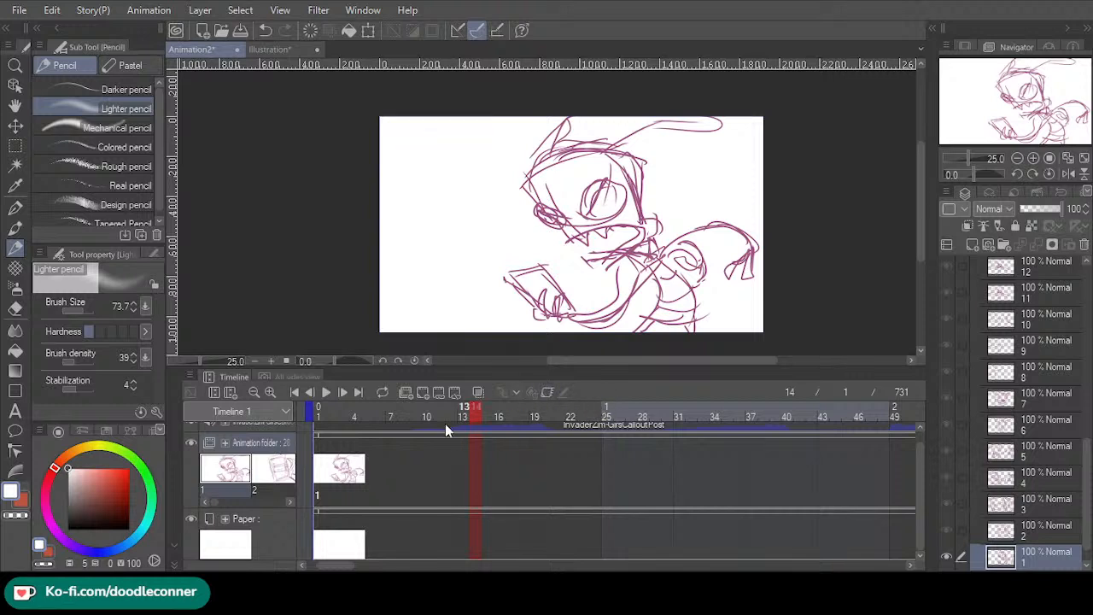
drag(479, 416, 512, 435)
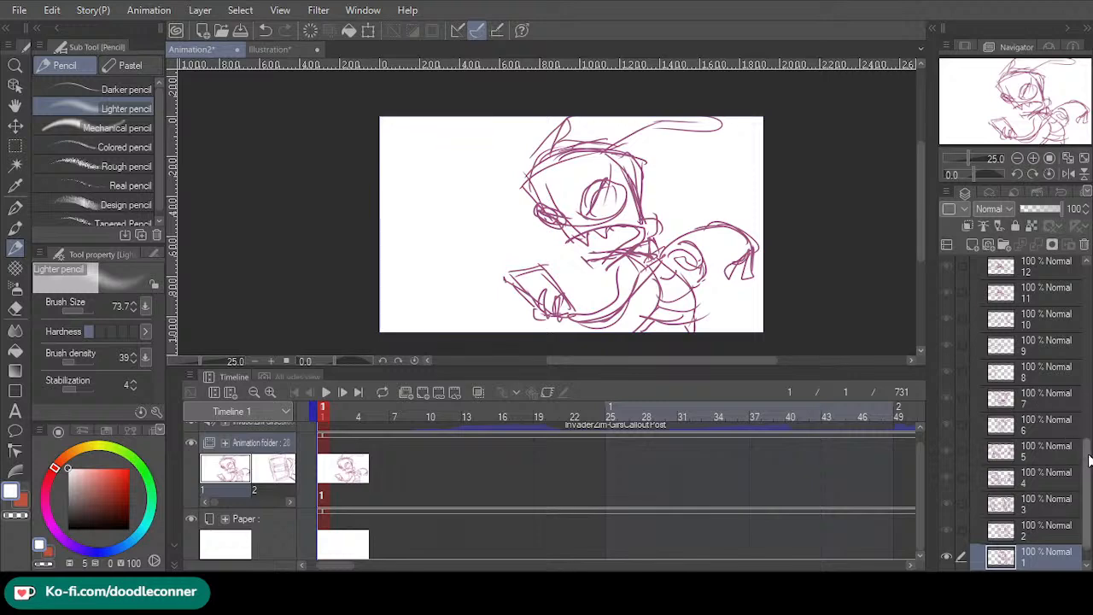
- Rename the cels in timeline order so the photo cels at frames 688 and 696 become 27 and 28, and collapse the animation folder
drag(1087, 462, 1074, 291)
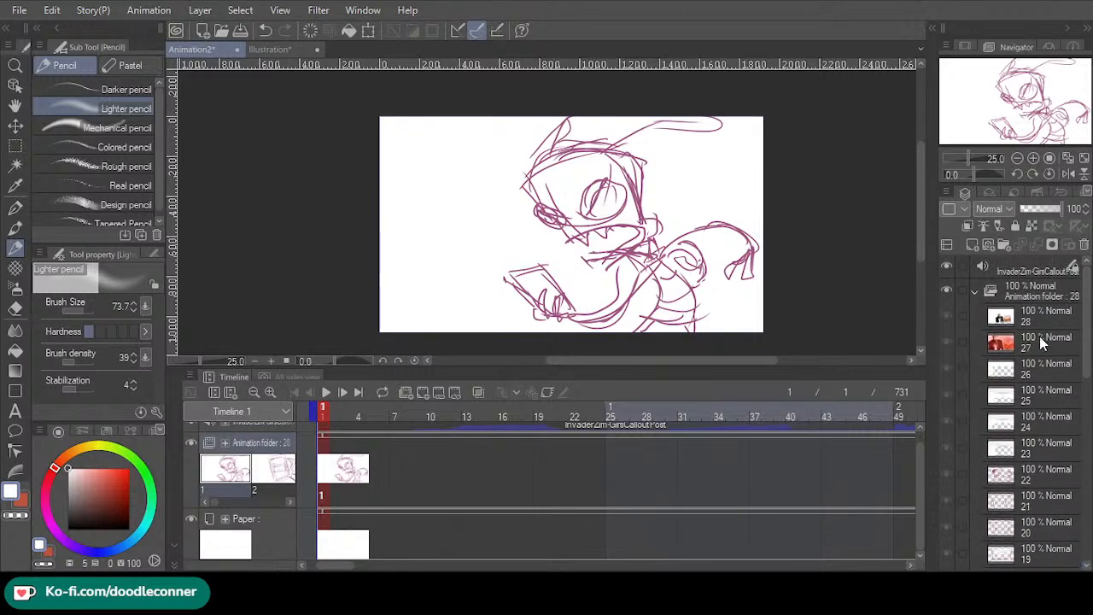
click(1039, 336)
key(alt)
key(a)
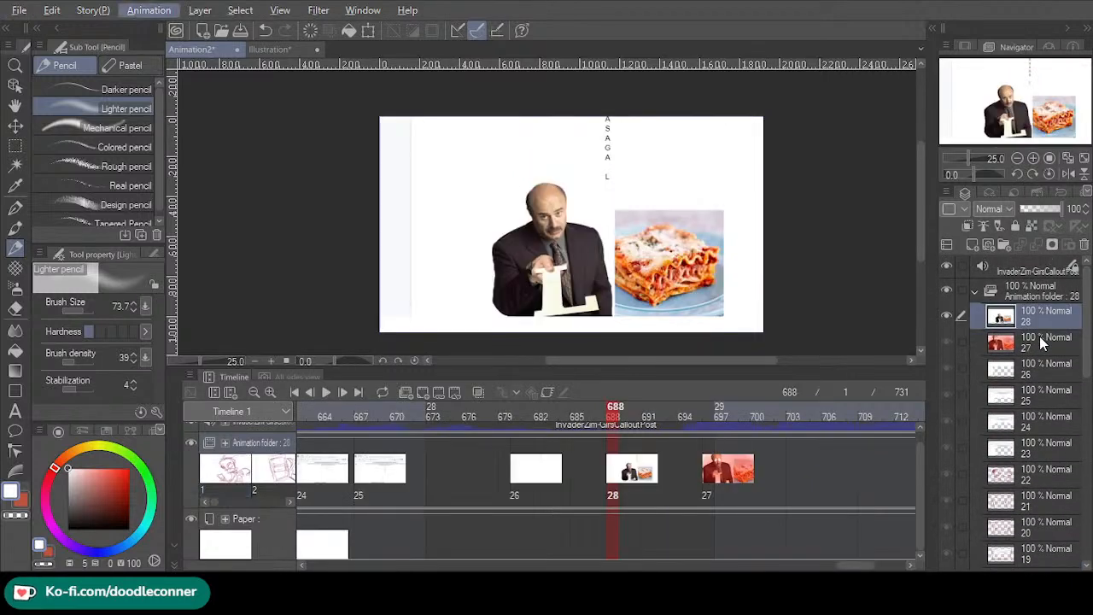
key(r)
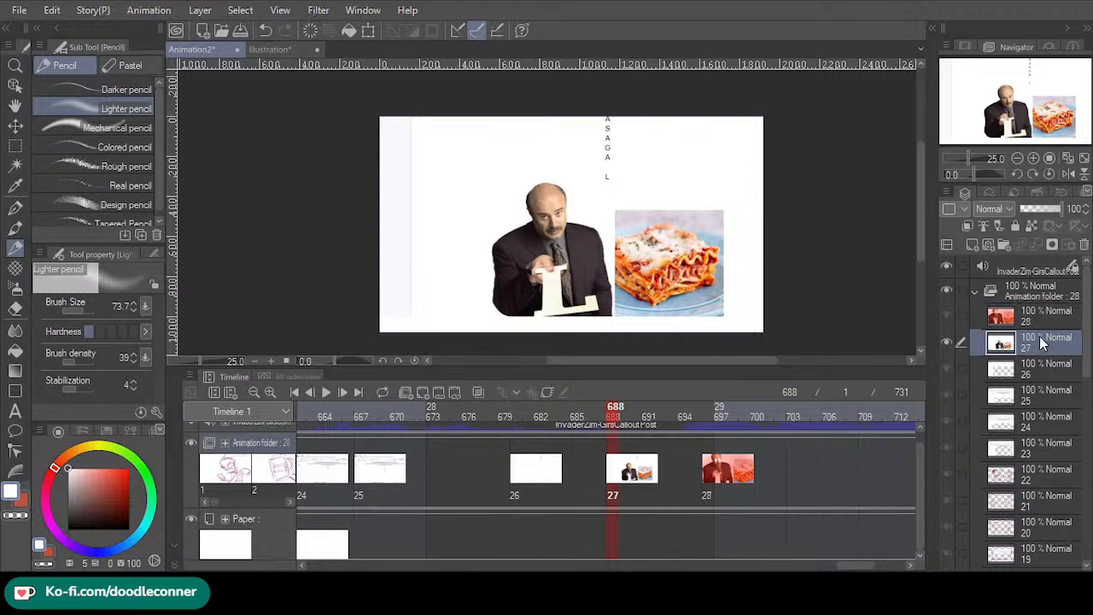
click(1014, 316)
click(975, 292)
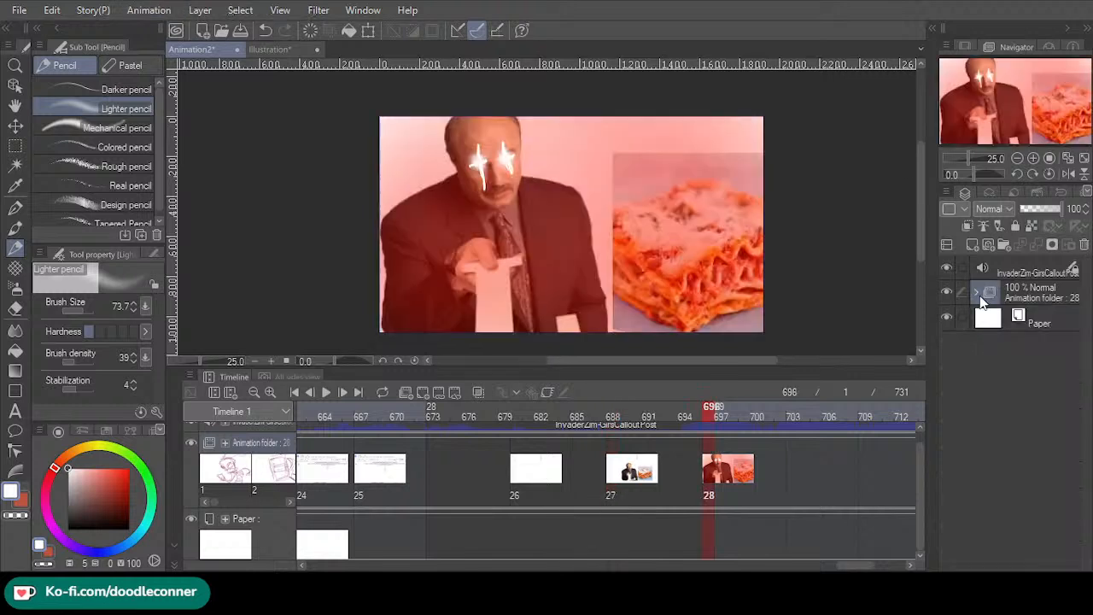
- Return to frame 1 and play the animation from the beginning
mouse_move(714, 410)
mouse_down()
mouse_move(341, 410)
mouse_move(228, 468)
mouse_move(119, 461)
mouse_up()
click(299, 391)
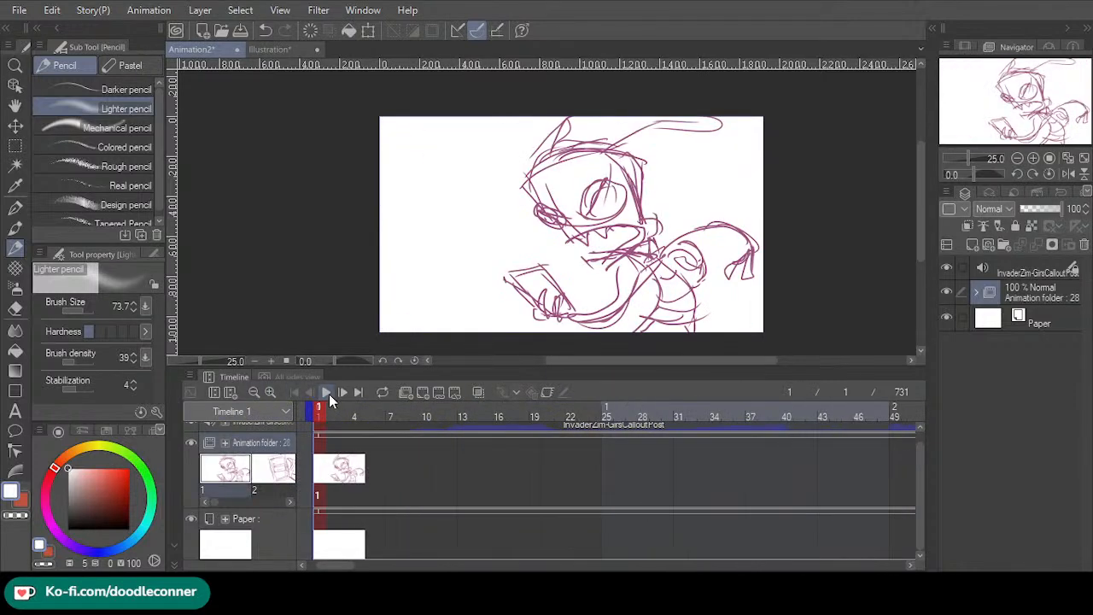
click(329, 393)
click(320, 415)
- Lower the rough animation folder's opacity to 37% and add a new animation folder with an empty cel at frame 1
click(1041, 291)
drag(1054, 215, 1032, 209)
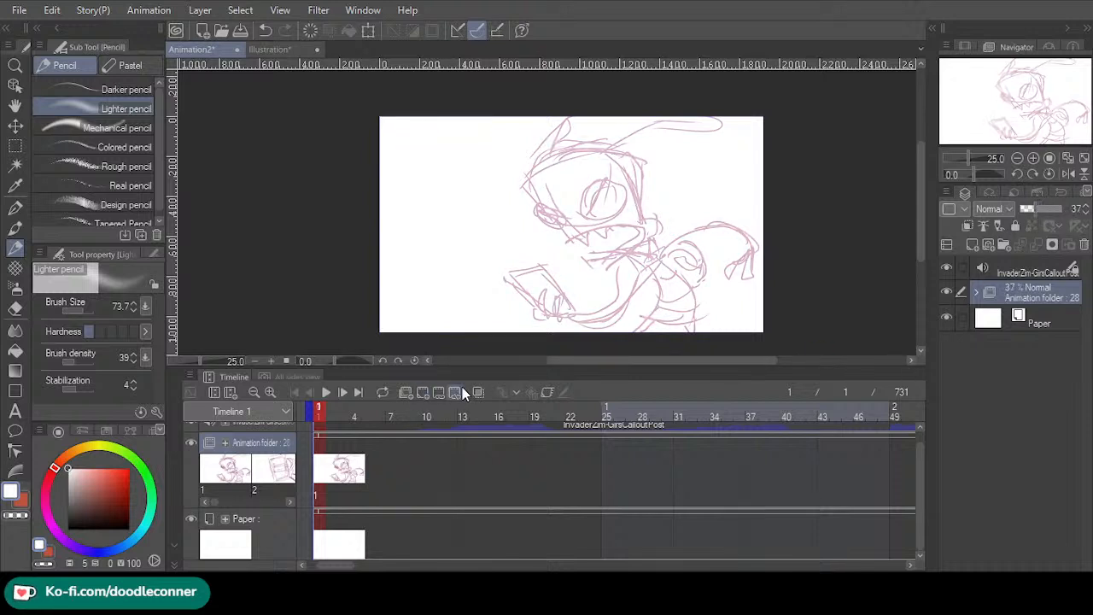
click(405, 392)
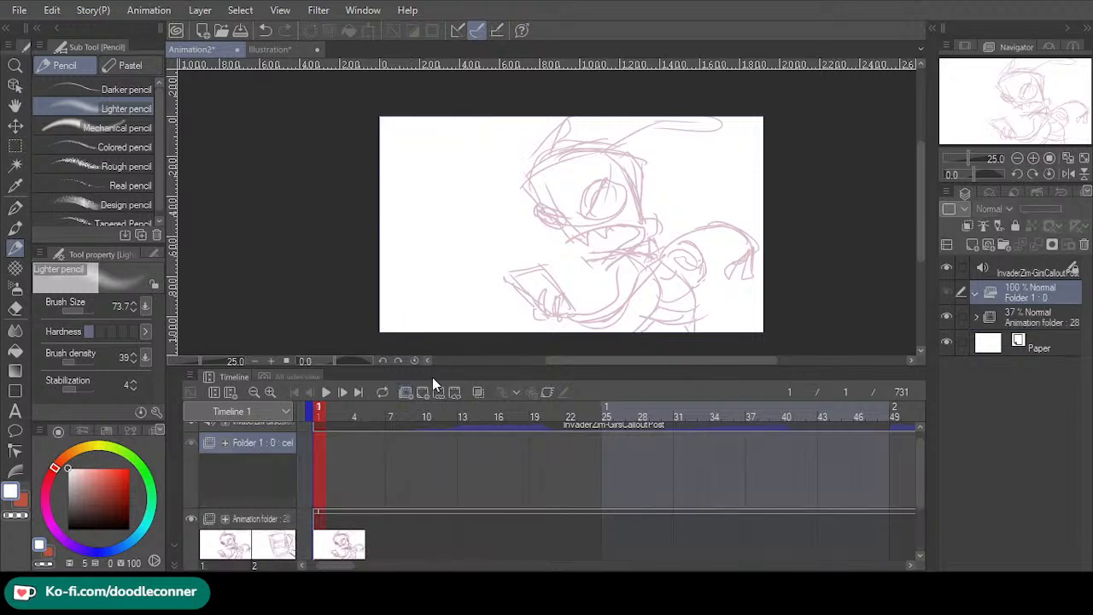
click(422, 392)
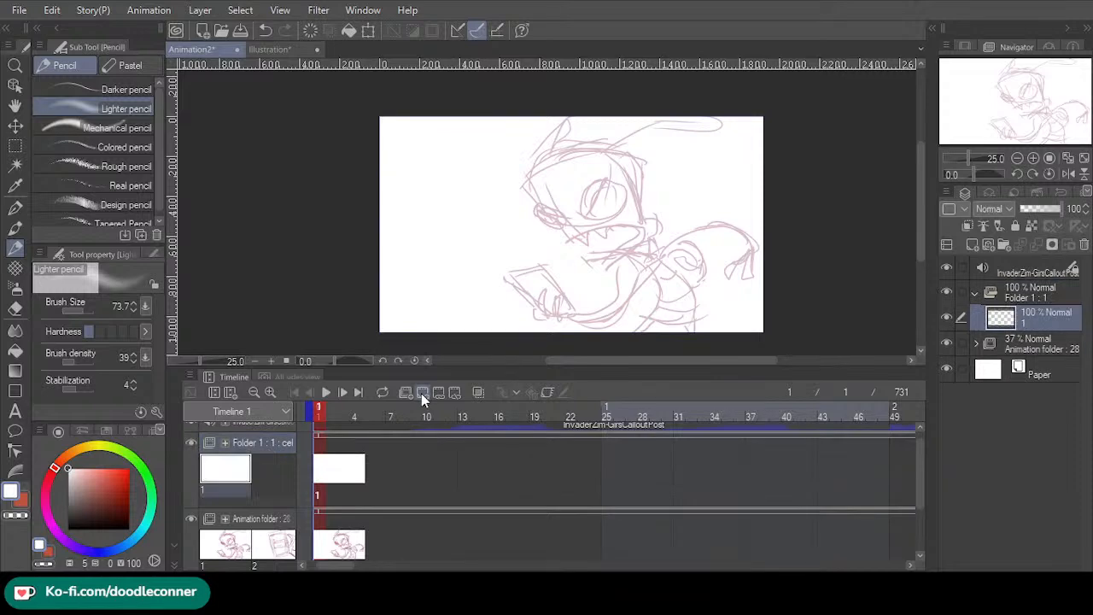
- Set the drawing colour to dark maroon (336, 78, 47) and choose the Turnip pen with brush size 12
click(1031, 113)
click(1033, 160)
mouse_move(1031, 111)
mouse_down()
mouse_move(1029, 130)
mouse_move(1031, 113)
mouse_up()
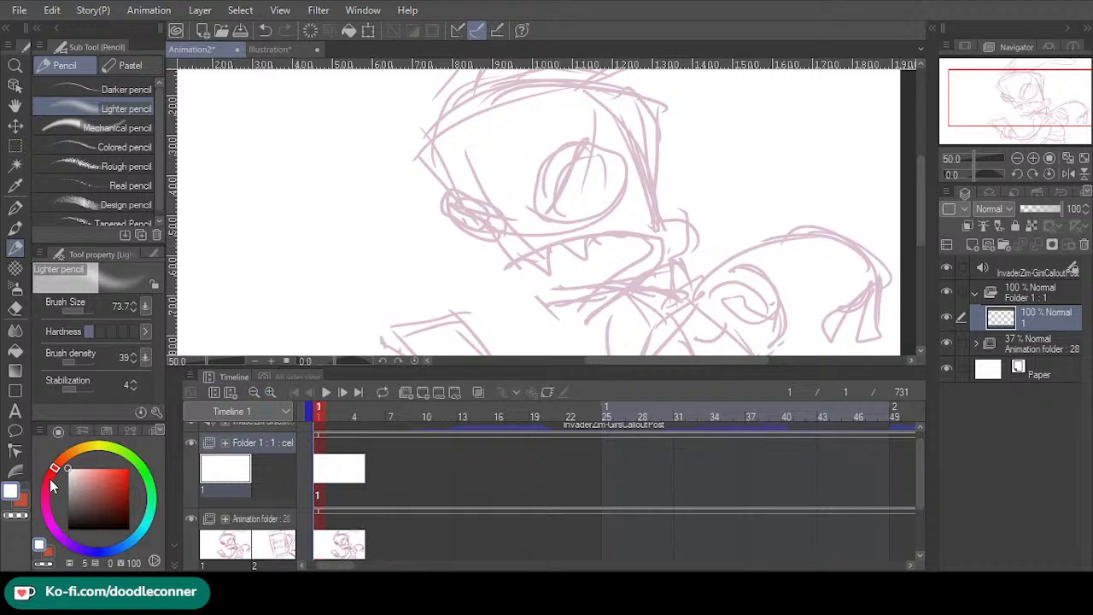
drag(51, 485, 46, 493)
click(116, 500)
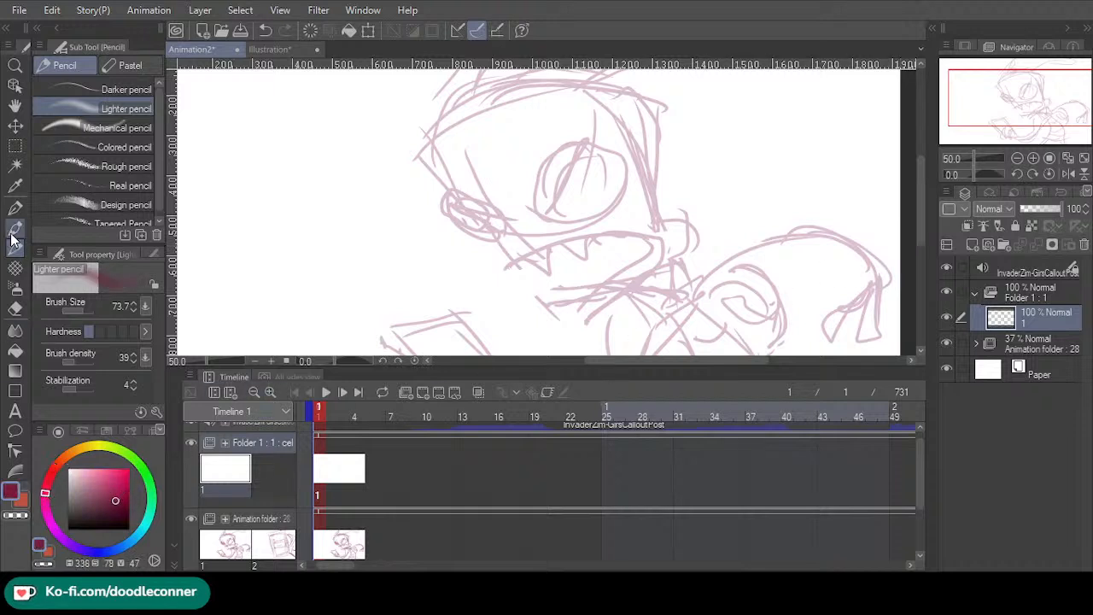
click(14, 208)
click(77, 310)
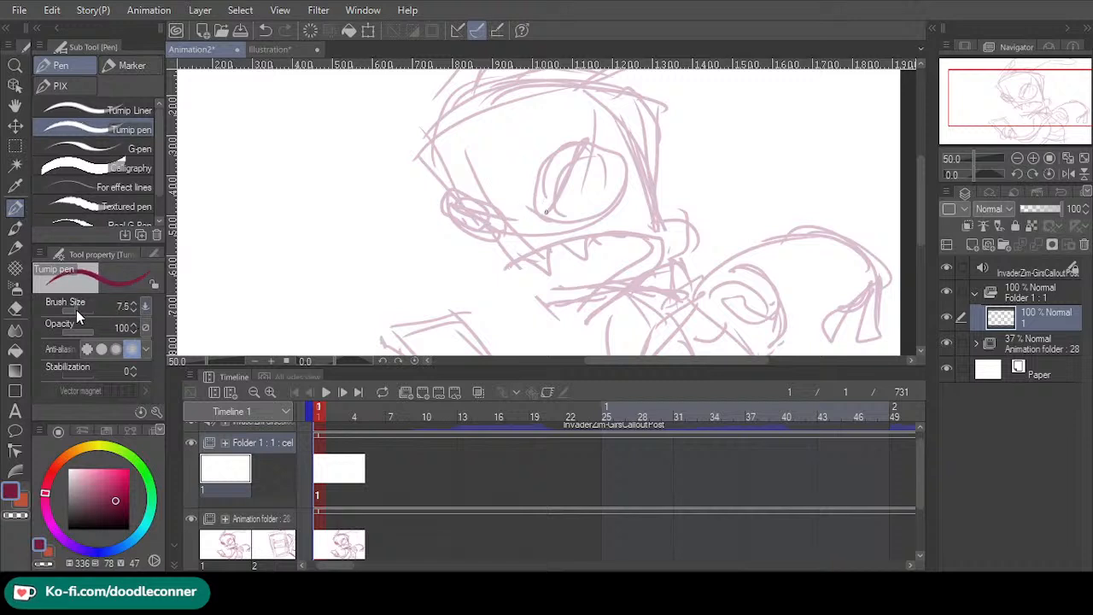
click(134, 310)
click(1017, 158)
click(1018, 158)
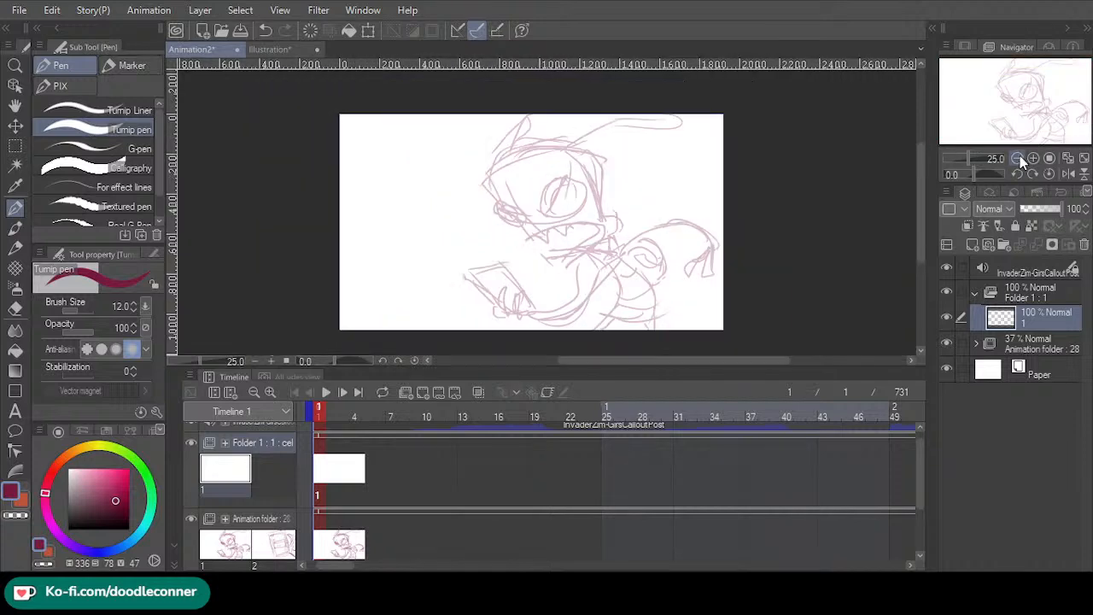
click(1033, 158)
drag(1027, 111, 1028, 113)
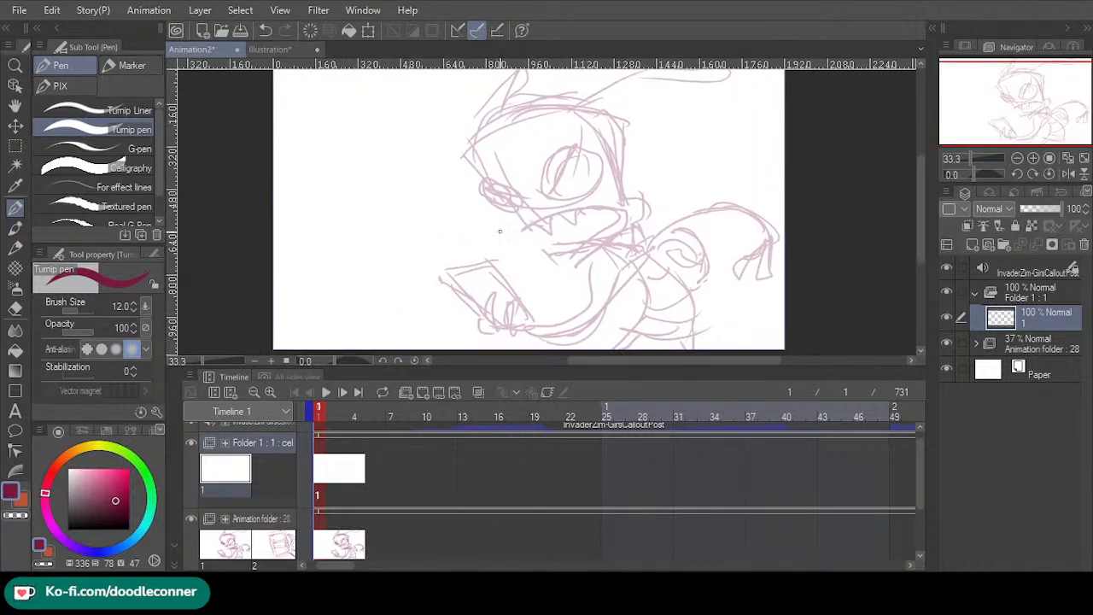
- Draw the outline of the downward-tilted head over the faded rough, from the crown down to the pointed chin
mouse_move(446, 171)
mouse_down()
mouse_move(505, 246)
mouse_move(481, 222)
mouse_move(536, 262)
mouse_move(615, 248)
mouse_move(586, 219)
mouse_up()
mouse_move(562, 161)
mouse_down()
mouse_move(590, 221)
mouse_move(619, 227)
mouse_move(574, 115)
mouse_move(509, 112)
mouse_move(433, 155)
mouse_up()
key(ctrl+z)
key(ctrl+z)
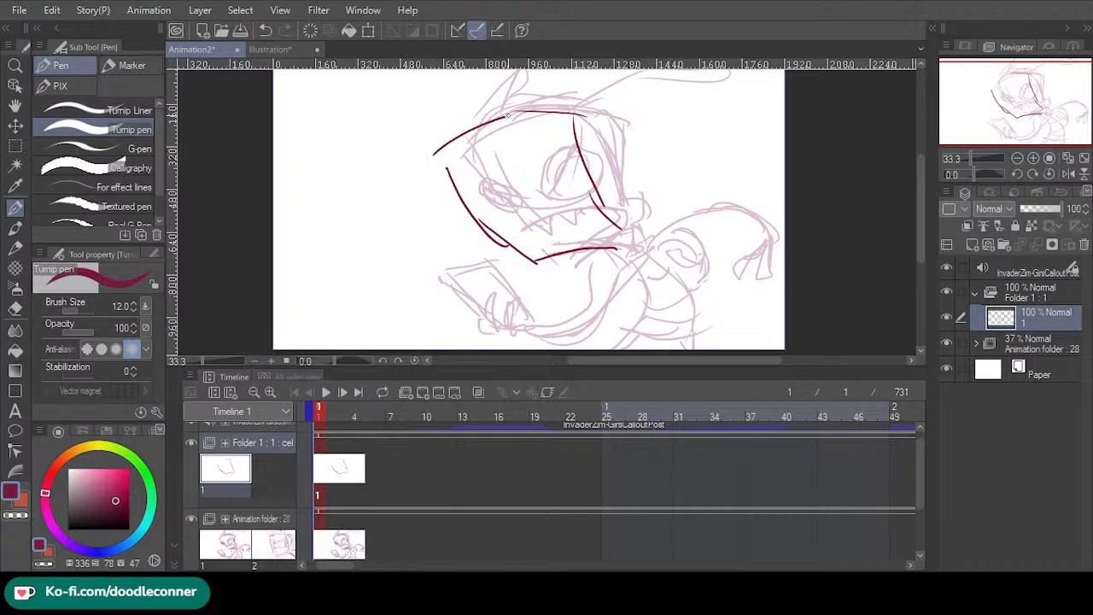
mouse_move(507, 112)
mouse_down()
mouse_move(543, 109)
mouse_move(582, 125)
mouse_up()
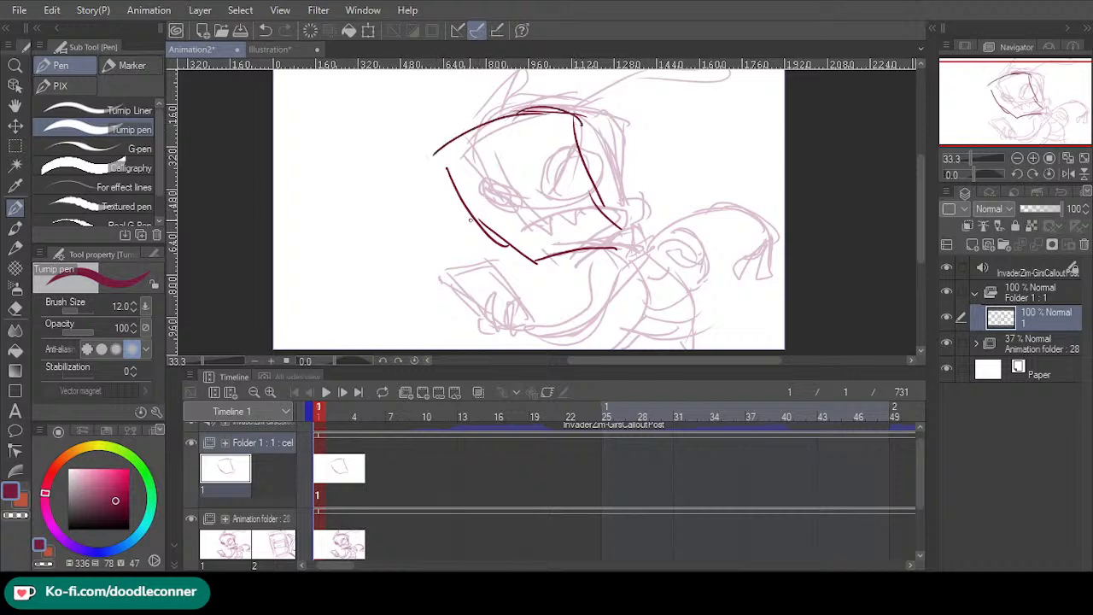
mouse_move(459, 181)
mouse_down()
mouse_move(504, 223)
mouse_move(463, 205)
mouse_move(483, 191)
mouse_move(509, 218)
mouse_move(456, 210)
mouse_move(519, 219)
mouse_move(546, 195)
mouse_up()
key(ctrl+z)
key(ctrl+z)
key(ctrl+z)
- Draw the two narrowed, slanted eyes with thick upper edges, the brow creases between them and the frowning mouth line
mouse_move(457, 208)
mouse_down()
mouse_move(481, 221)
mouse_move(502, 213)
mouse_up()
drag(581, 181, 529, 213)
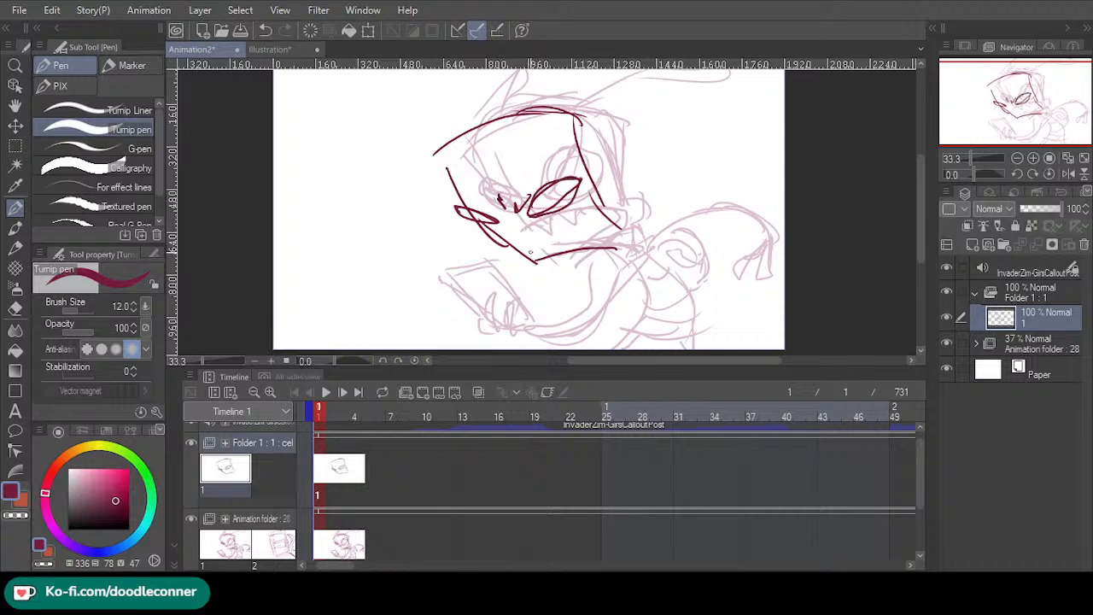
mouse_move(530, 256)
mouse_down()
mouse_move(596, 214)
mouse_move(535, 261)
mouse_up()
key(ctrl+z)
drag(601, 222, 565, 229)
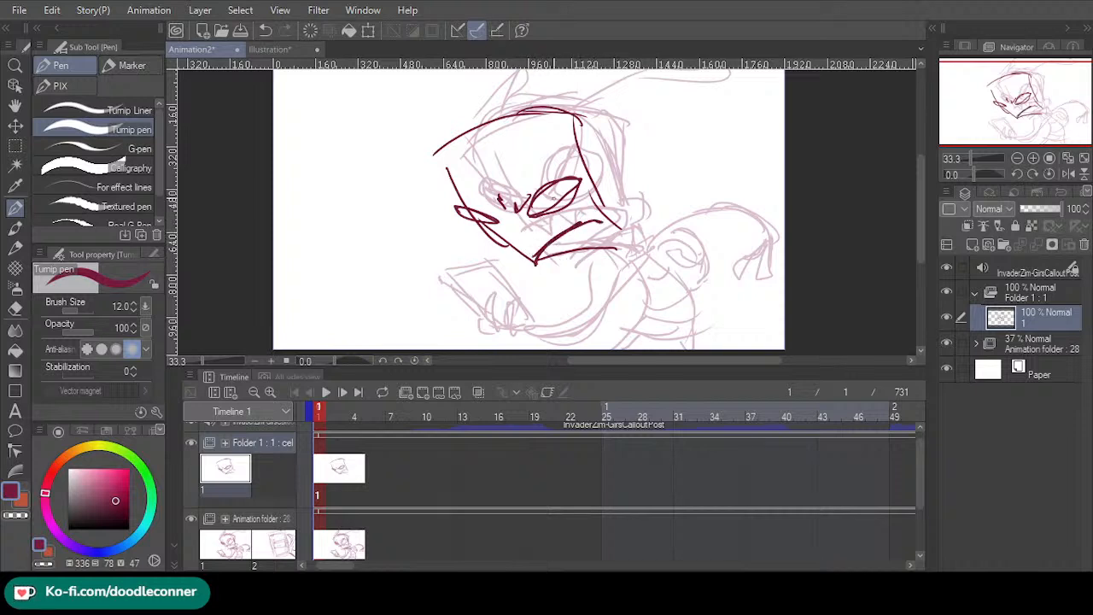
drag(579, 176, 548, 210)
drag(569, 181, 534, 215)
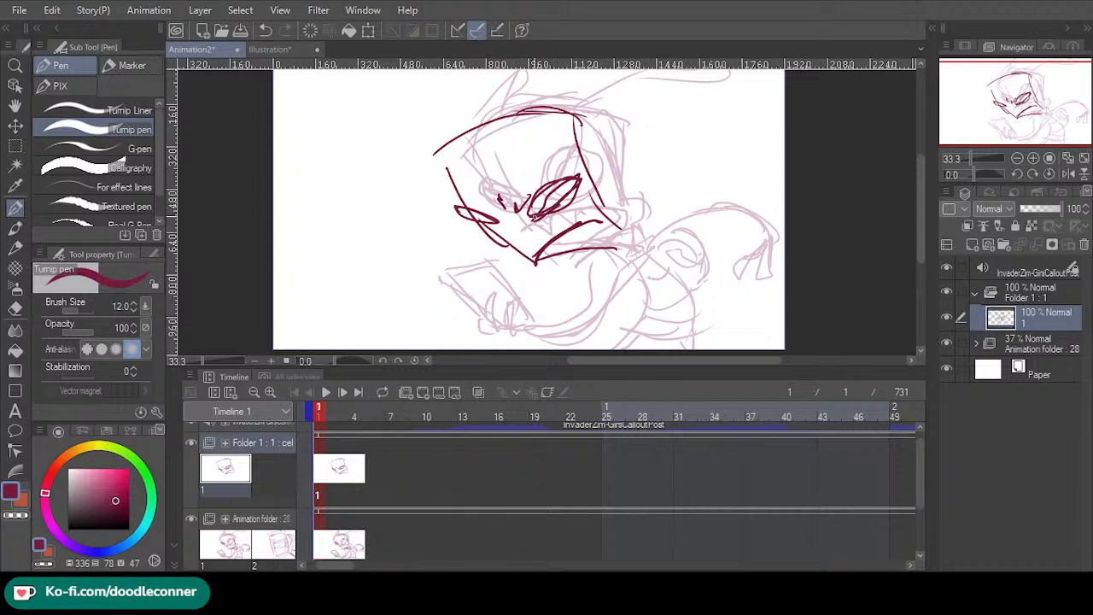
mouse_move(564, 173)
mouse_down()
mouse_move(533, 217)
mouse_move(560, 203)
mouse_move(465, 220)
mouse_up()
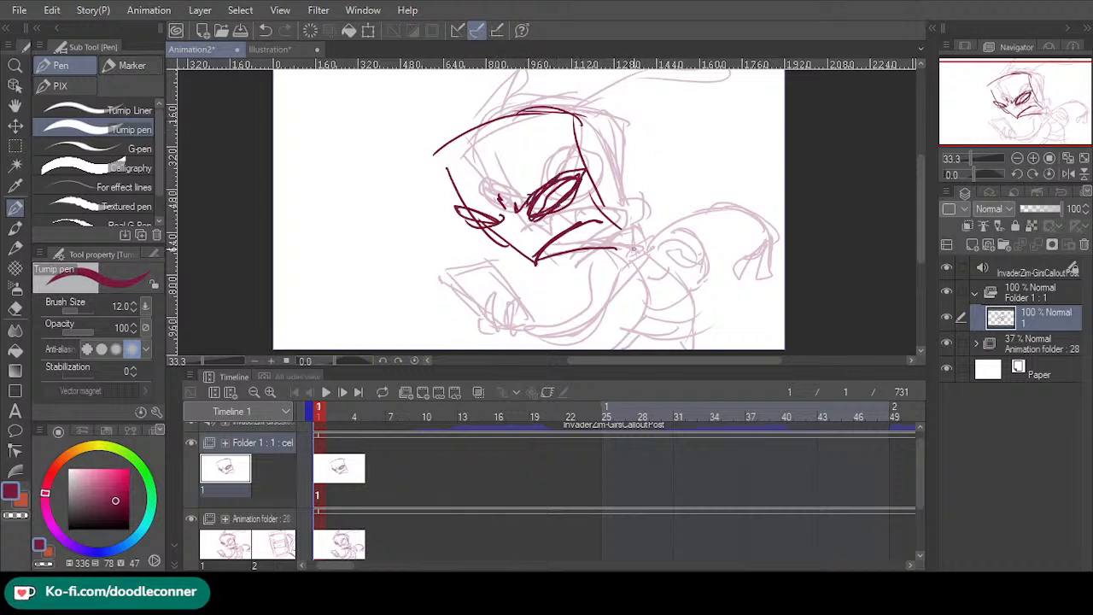
- Thicken the jaw line and the back edge of the head
drag(551, 257, 608, 245)
drag(600, 203, 620, 242)
mouse_move(581, 134)
mouse_down()
mouse_move(598, 191)
mouse_move(588, 162)
mouse_up()
- Draw the torso below the head with its curved back, front edge, bottom hem and small collar
mouse_move(608, 244)
mouse_down()
mouse_move(645, 251)
mouse_move(671, 282)
mouse_move(666, 333)
mouse_up()
key(ctrl+z)
drag(637, 249, 680, 306)
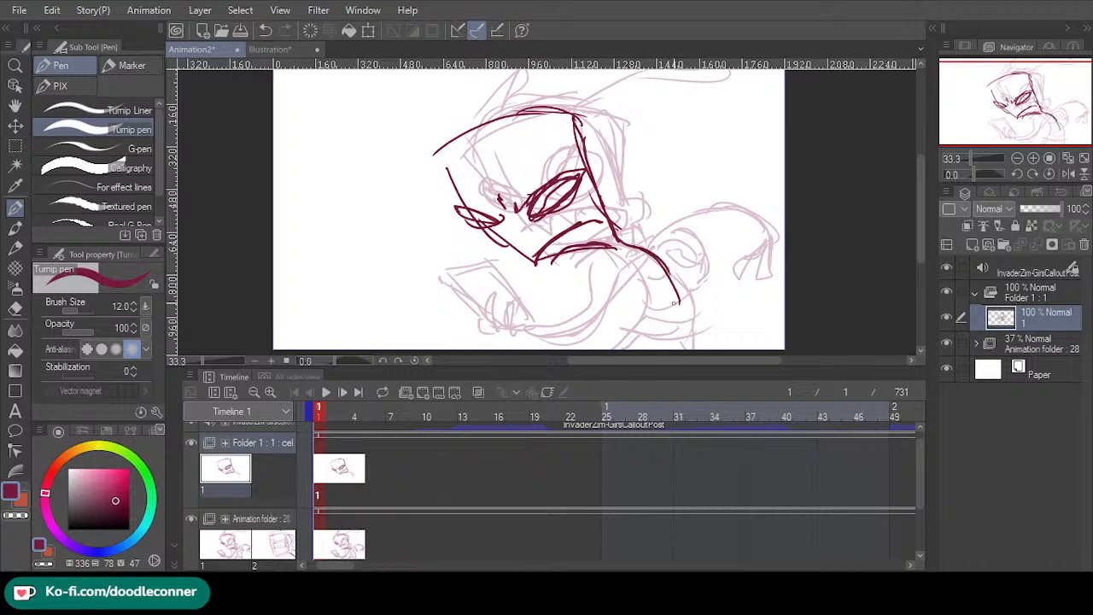
drag(664, 264, 693, 341)
drag(694, 342, 676, 278)
mouse_move(615, 247)
mouse_down()
mouse_move(627, 294)
mouse_move(608, 349)
mouse_move(616, 269)
mouse_move(623, 299)
mouse_move(612, 346)
mouse_move(630, 260)
mouse_up()
key(ctrl+z)
mouse_move(628, 332)
mouse_down()
mouse_move(668, 335)
mouse_move(630, 334)
mouse_up()
mouse_move(626, 234)
mouse_down()
mouse_move(626, 256)
mouse_move(614, 251)
mouse_move(624, 257)
mouse_up()
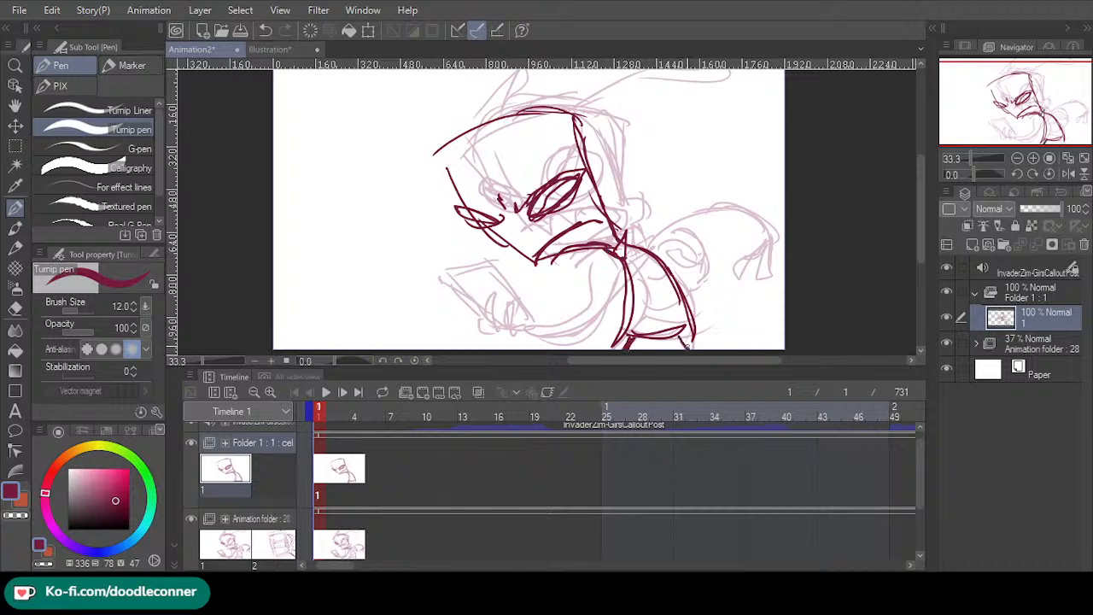
- Draw the tablet in front of the face with the fingers gripping it and the forearm with its cuff
mouse_move(452, 269)
mouse_down()
mouse_move(468, 302)
mouse_move(491, 240)
mouse_move(525, 305)
mouse_up()
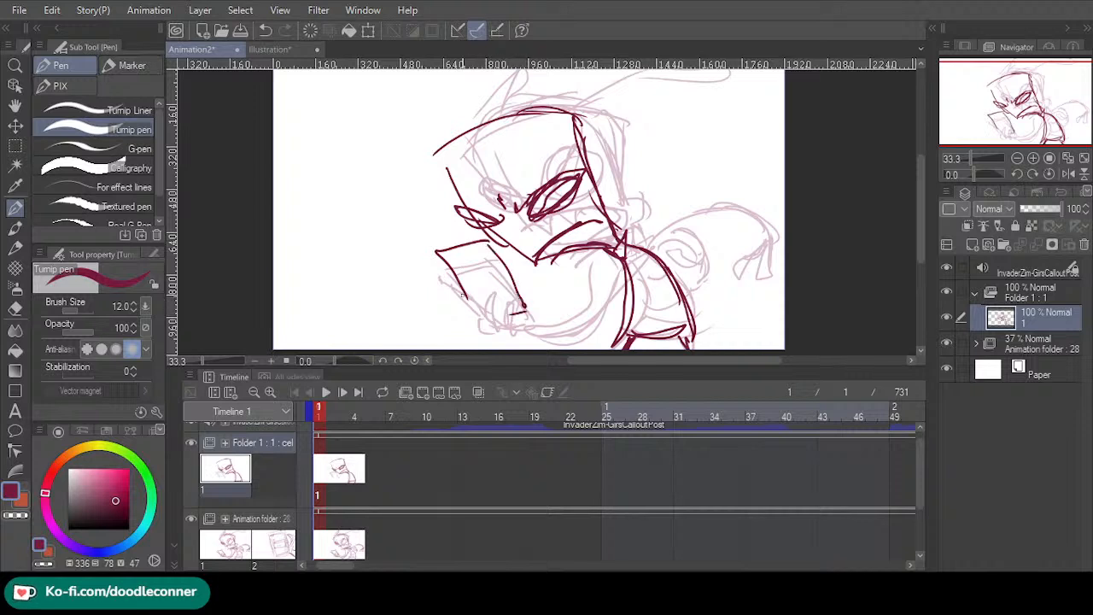
drag(477, 270, 454, 301)
drag(462, 301, 480, 295)
mouse_move(478, 297)
mouse_down()
mouse_move(504, 284)
mouse_move(518, 292)
mouse_up()
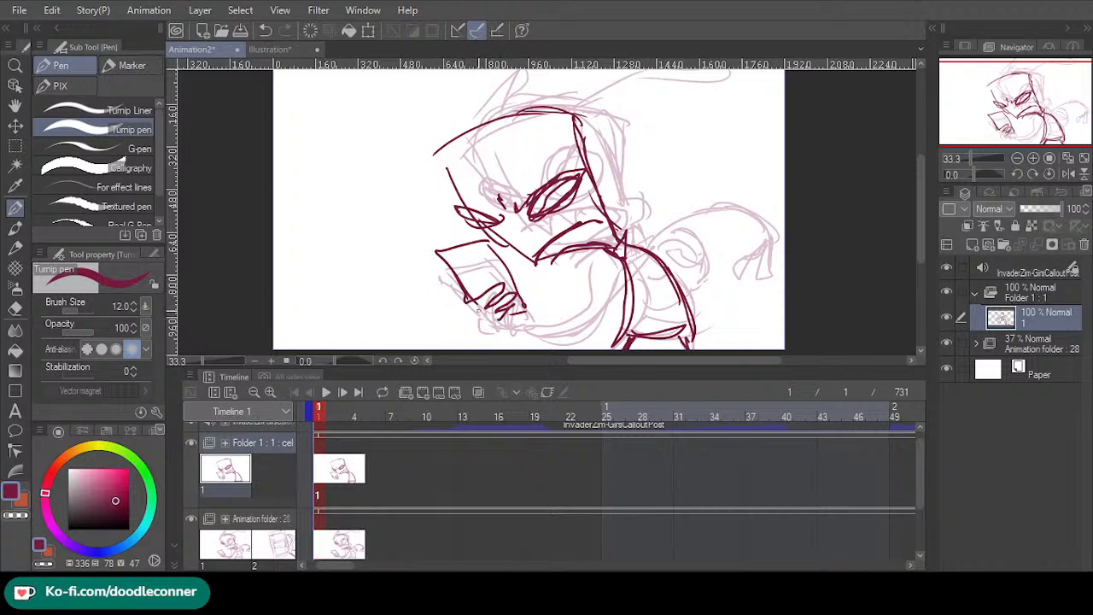
mouse_move(469, 304)
mouse_down()
mouse_move(494, 326)
mouse_move(573, 333)
mouse_move(549, 307)
mouse_move(494, 323)
mouse_up()
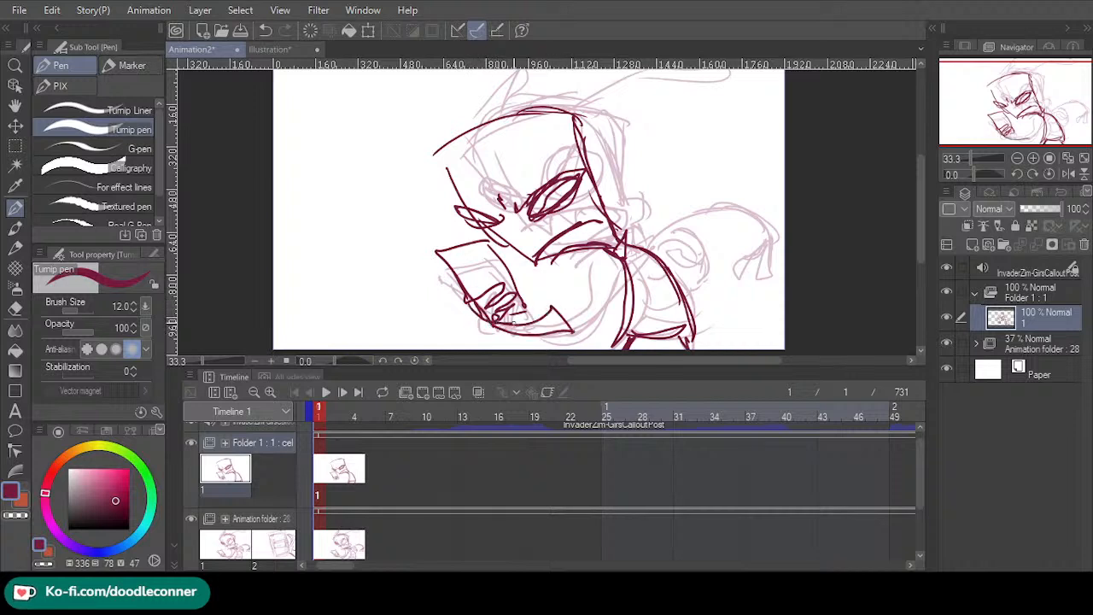
- Draw the upper arm, the curved shapes behind the back and the stripes across the torso
mouse_move(563, 319)
mouse_down()
mouse_move(655, 248)
mouse_move(708, 316)
mouse_up()
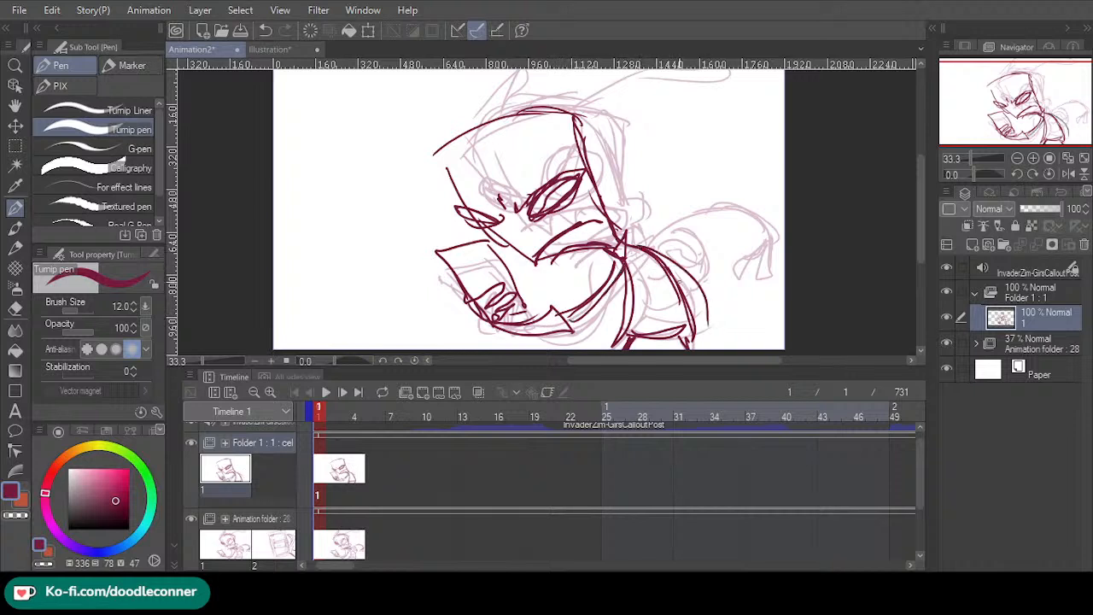
mouse_move(686, 269)
mouse_down()
mouse_move(715, 344)
mouse_move(690, 293)
mouse_up()
mouse_move(631, 247)
mouse_down()
mouse_move(669, 232)
mouse_move(675, 254)
mouse_move(631, 280)
mouse_move(638, 311)
mouse_up()
- Draw the two antennae on the head, one sweeping backward and one rising from the forehead
drag(994, 106, 994, 94)
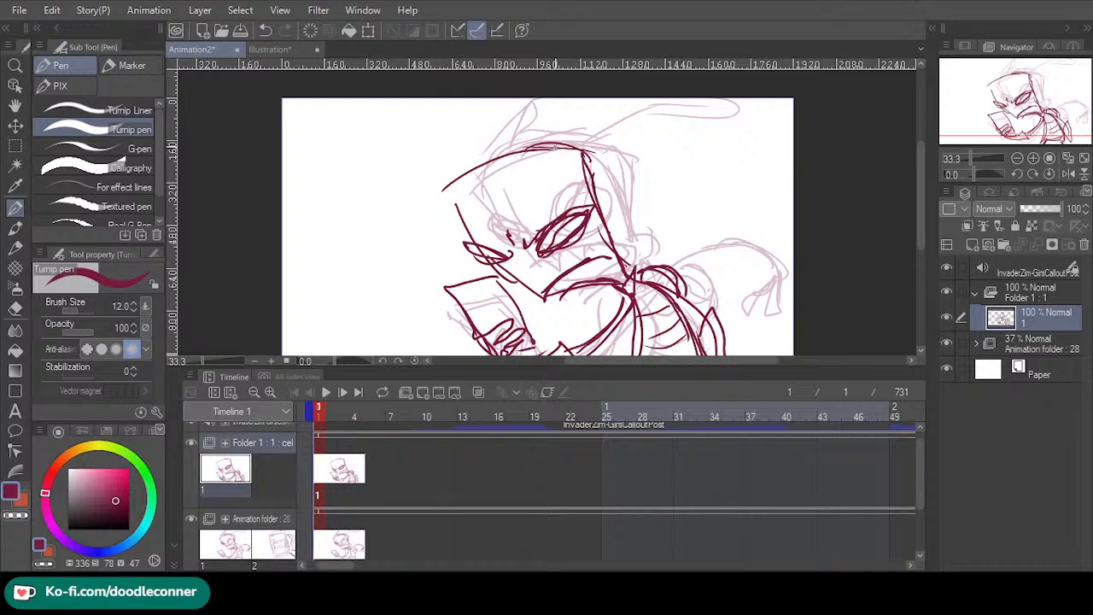
mouse_move(577, 148)
mouse_down()
mouse_move(635, 104)
mouse_move(727, 120)
mouse_move(630, 116)
mouse_move(579, 147)
mouse_move(547, 150)
mouse_up()
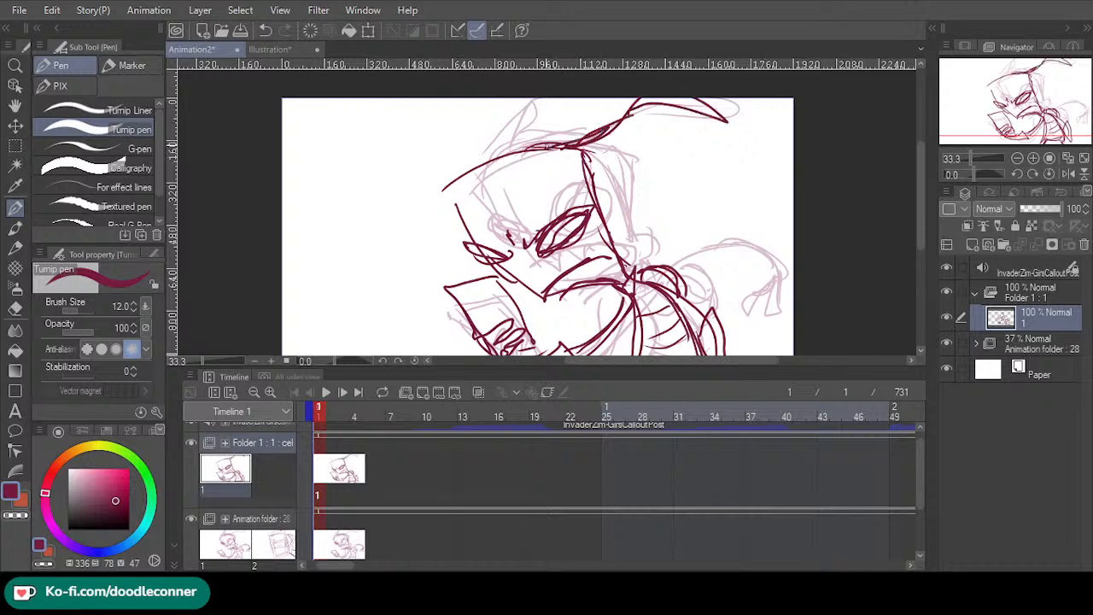
mouse_move(475, 174)
mouse_down()
mouse_move(524, 142)
mouse_move(500, 100)
mouse_move(470, 164)
mouse_move(500, 100)
mouse_move(552, 117)
mouse_up()
mouse_move(552, 117)
mouse_down()
mouse_move(502, 117)
mouse_move(475, 161)
mouse_up()
drag(1067, 131, 1053, 143)
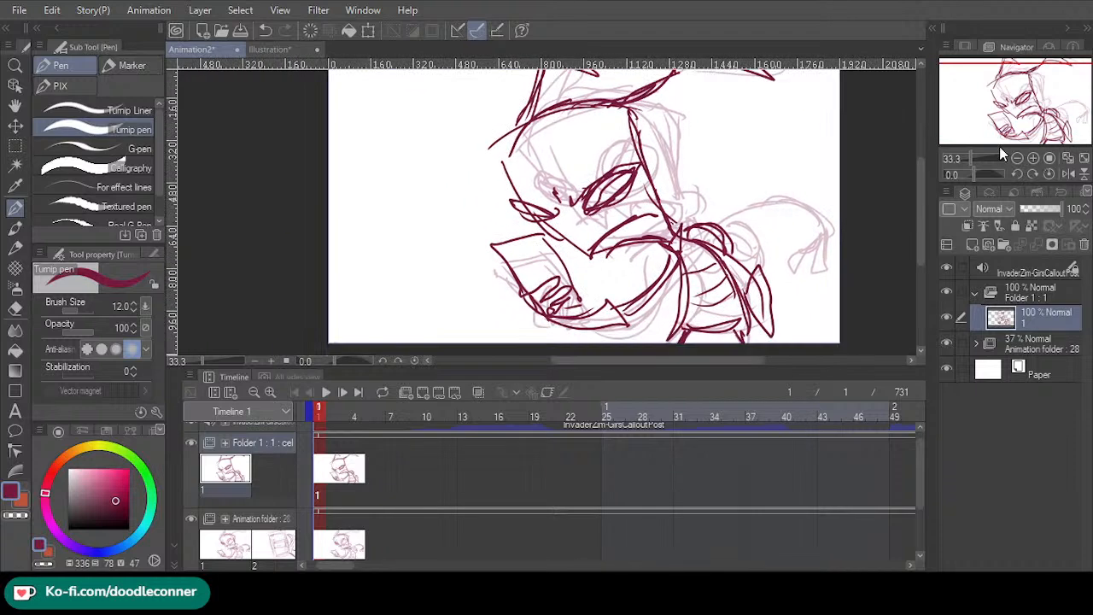
drag(488, 150, 505, 206)
mouse_move(484, 172)
mouse_down()
mouse_move(520, 227)
mouse_move(560, 248)
mouse_up()
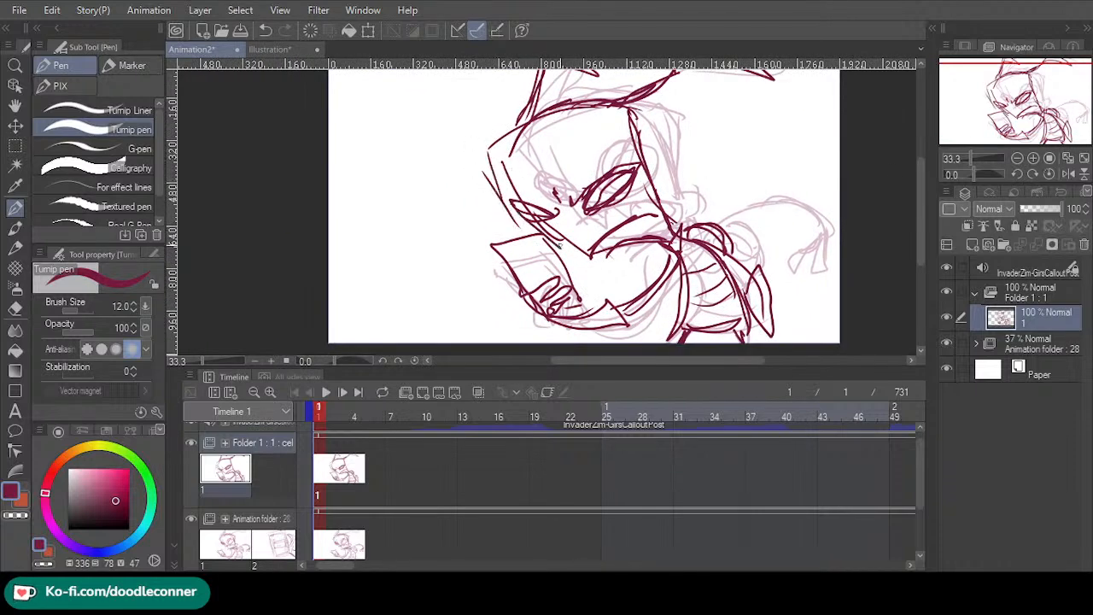
key(ctrl+z)
key(ctrl+z)
key(ctrl+z)
- Strengthen the front contour of the face, the jaw line near the neck and the back edge of the head
mouse_move(499, 148)
mouse_down()
mouse_move(516, 190)
mouse_move(540, 207)
mouse_up()
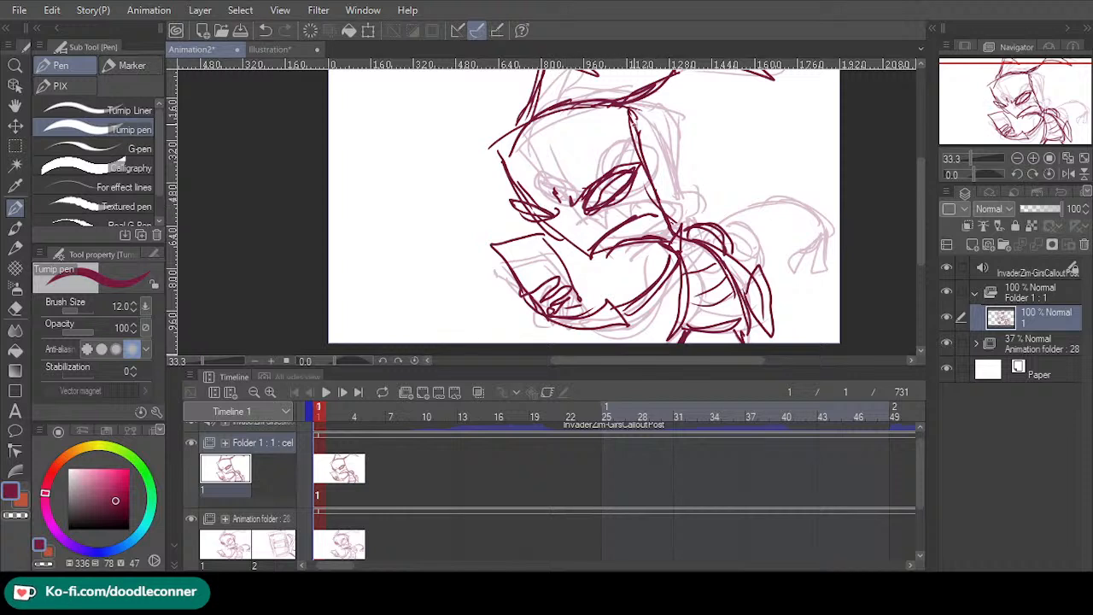
drag(646, 106, 656, 201)
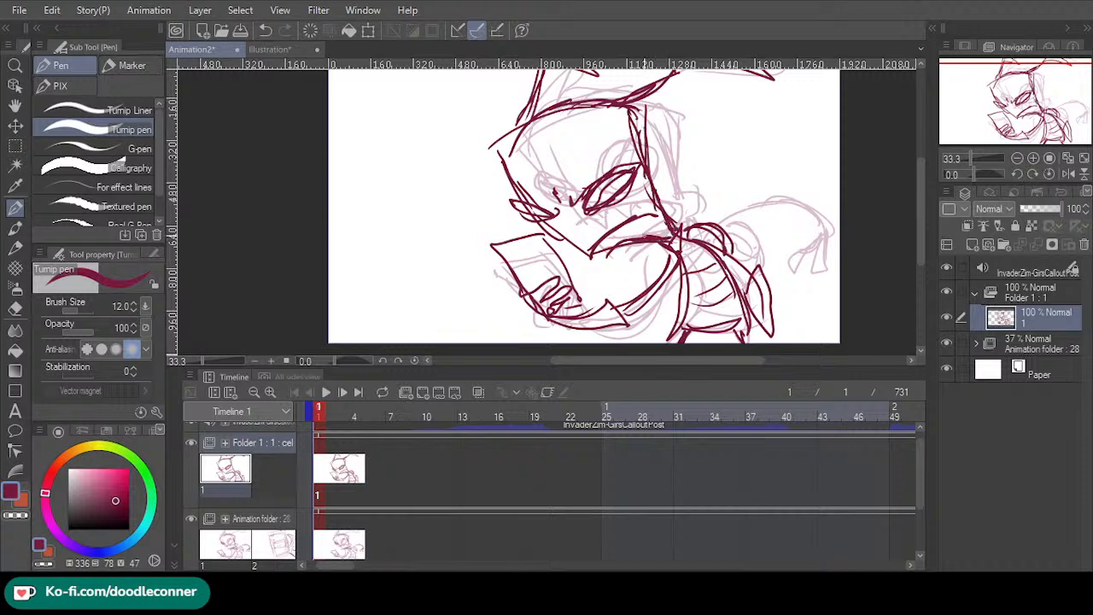
key(ctrl+z)
drag(673, 231, 629, 243)
drag(647, 122, 644, 106)
- Erase the doubled line beside the large eye and redraw the back edge of the head as a single line
drag(1012, 105, 1014, 104)
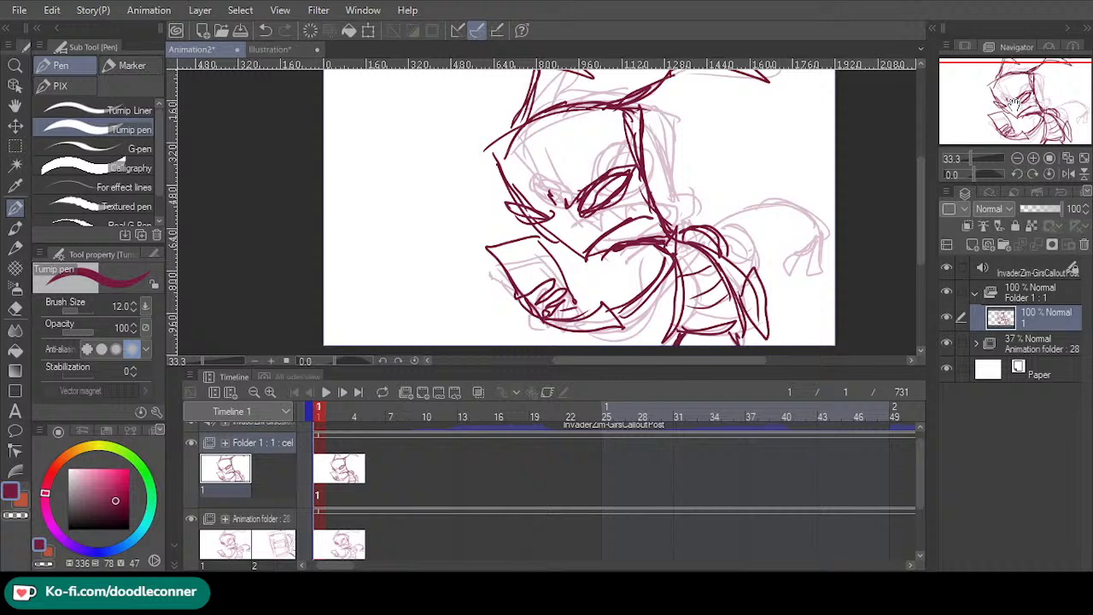
click(15, 307)
drag(628, 152, 624, 119)
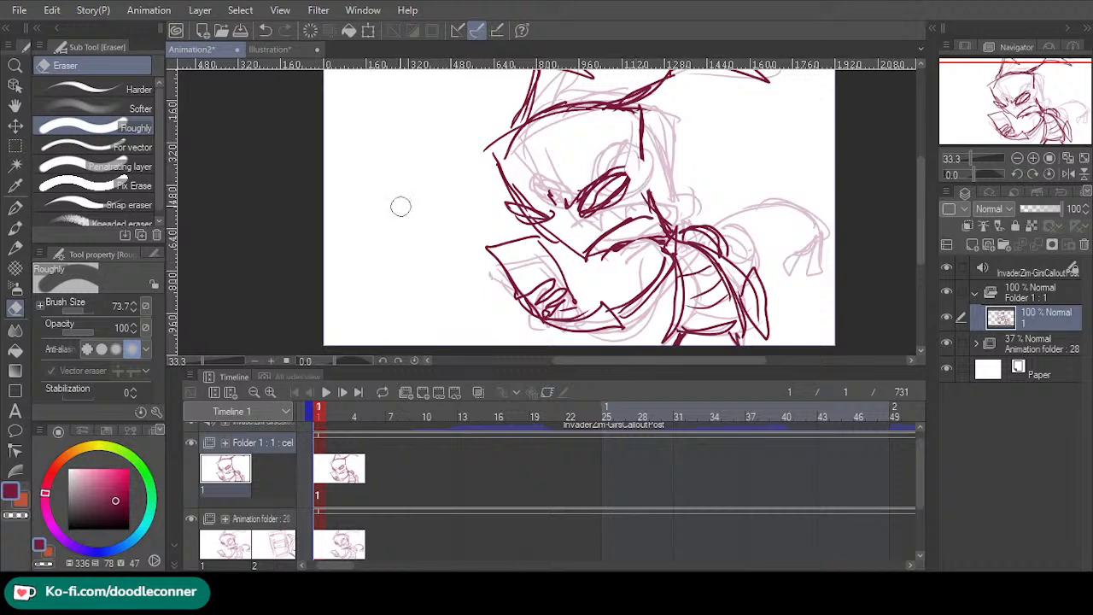
click(16, 206)
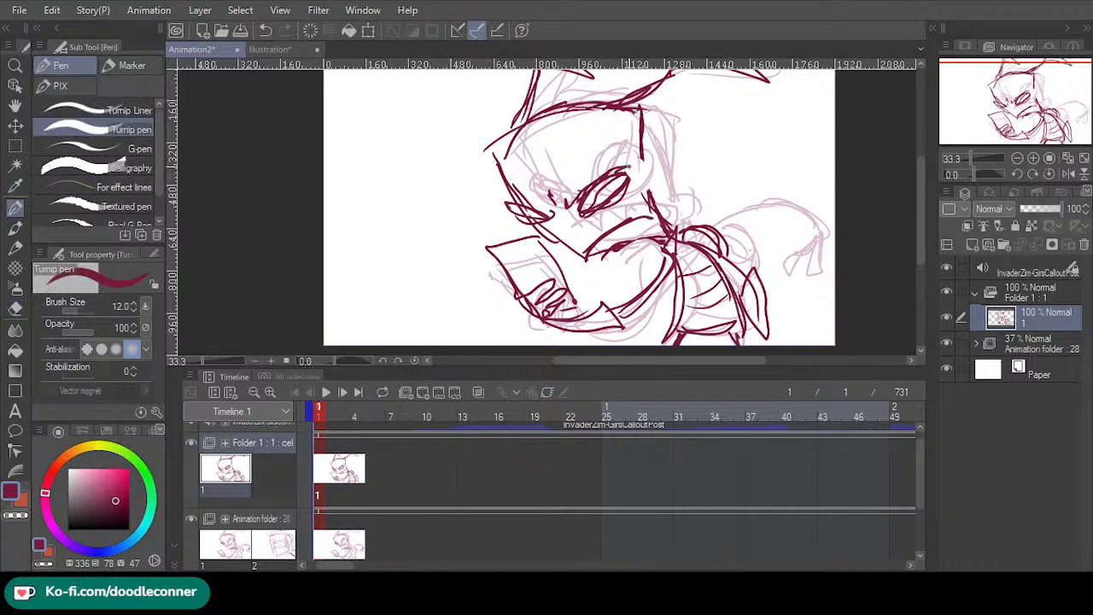
drag(643, 166, 648, 197)
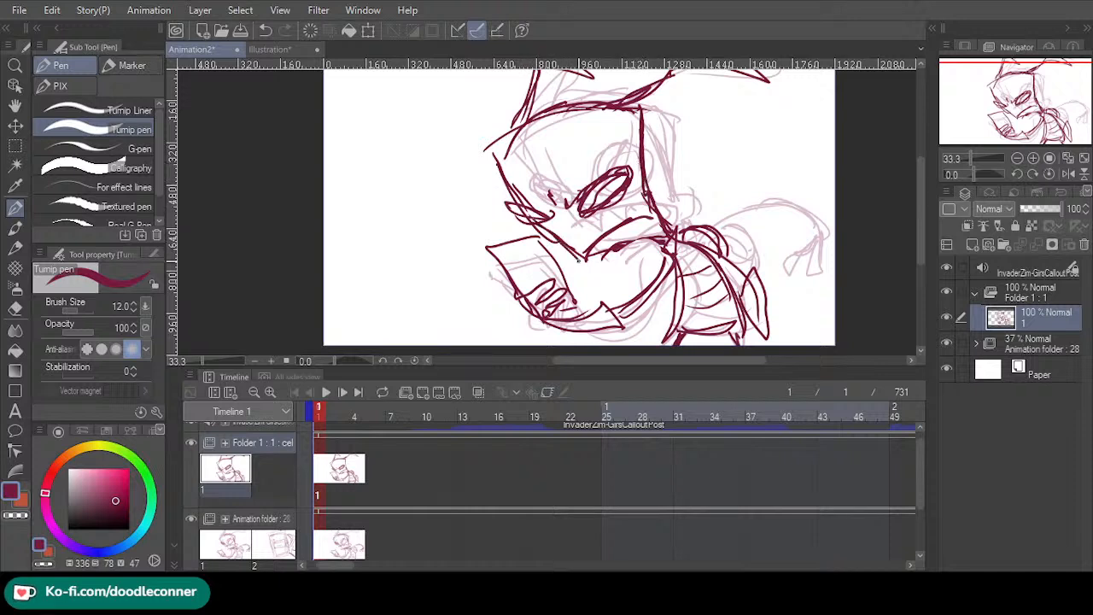
- Strengthen the mouth line of the hunched character and close the front corner of its head
drag(601, 246, 642, 234)
drag(492, 154, 507, 191)
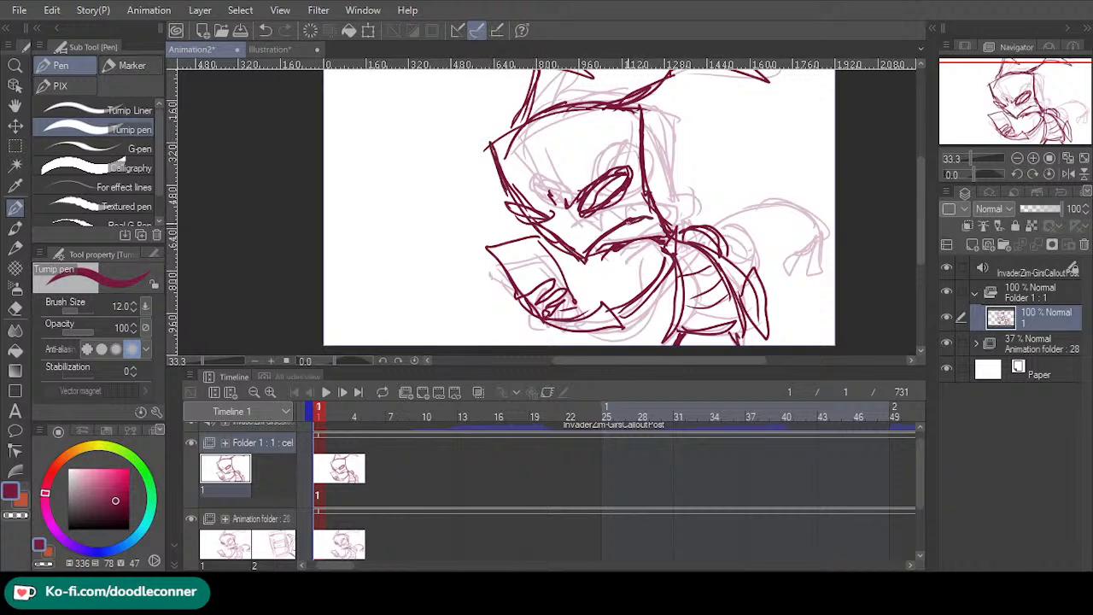
drag(633, 223, 647, 219)
drag(1010, 99, 1012, 101)
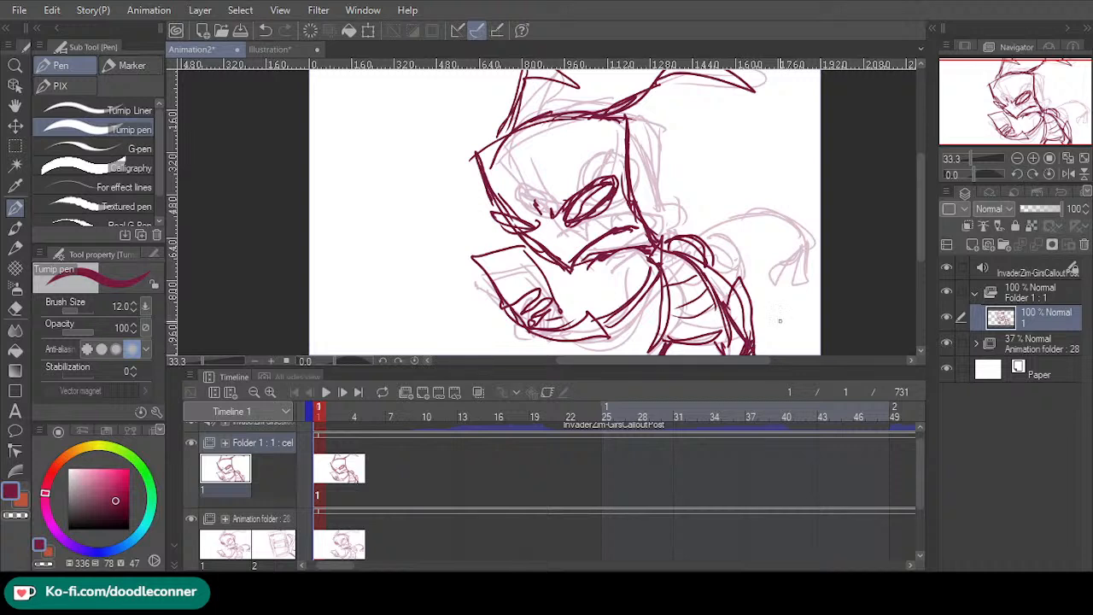
- Add a new blank cel at frame 7 of Folder 1 and turn on onion skin
click(394, 418)
click(424, 393)
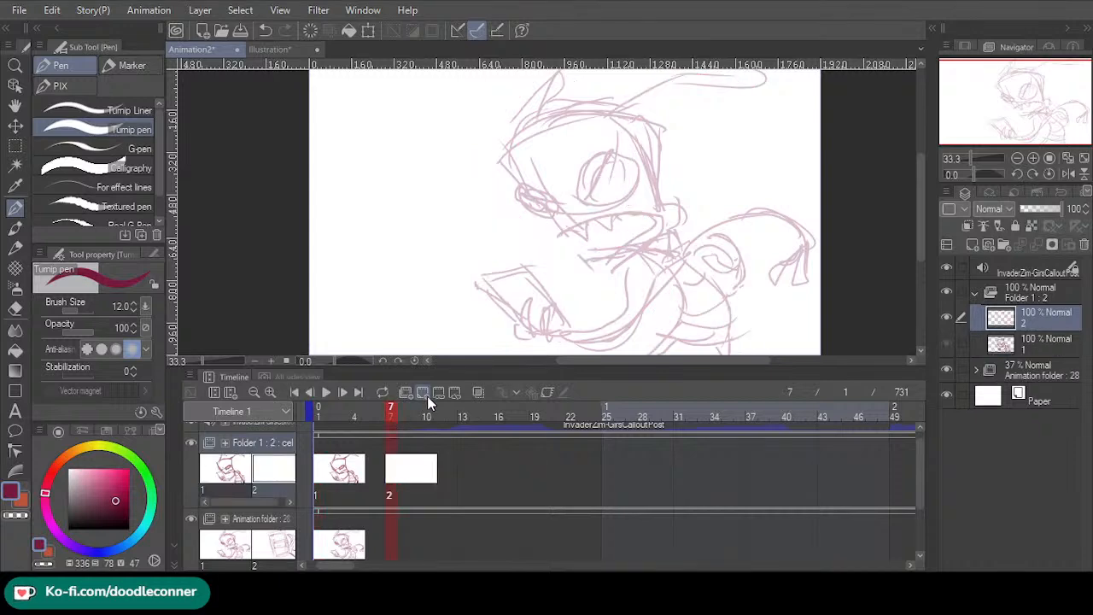
click(479, 392)
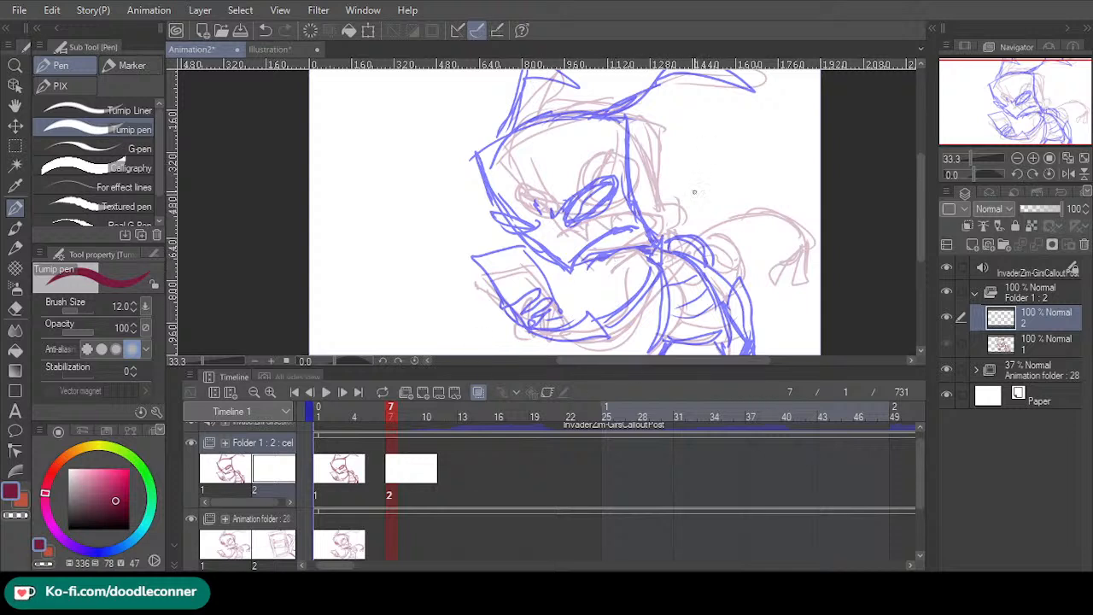
- Draw the raised head's outline on the new cel, with a domed top, curved back edge, and front contour narrowing to a pointed chin
drag(566, 106, 709, 83)
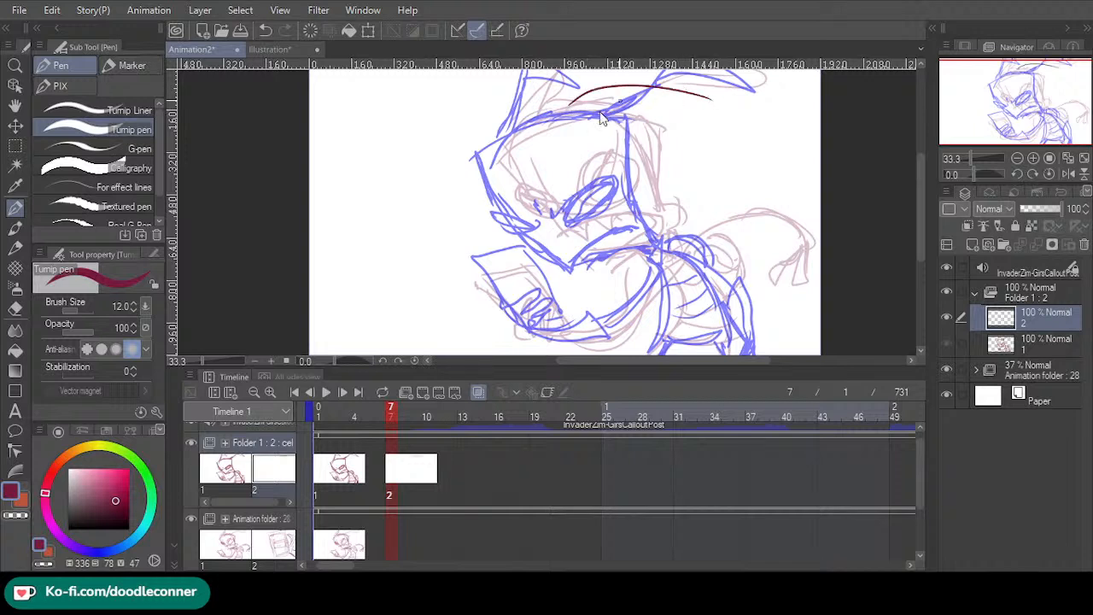
key(ctrl+z)
mouse_move(571, 111)
mouse_down()
mouse_move(698, 76)
mouse_move(692, 194)
mouse_up()
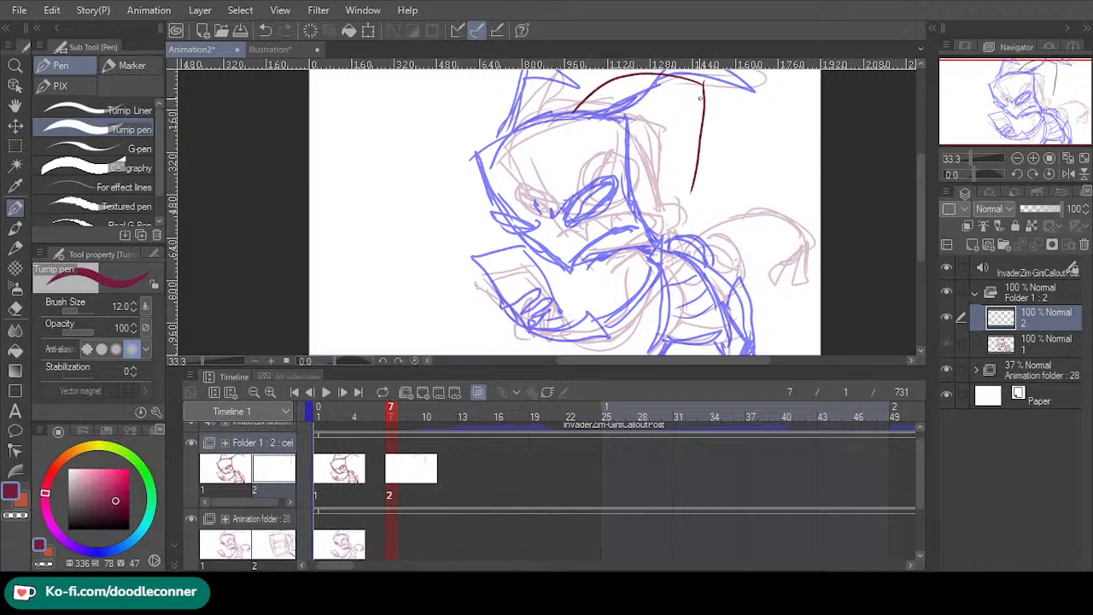
key(ctrl+z)
drag(702, 83, 706, 217)
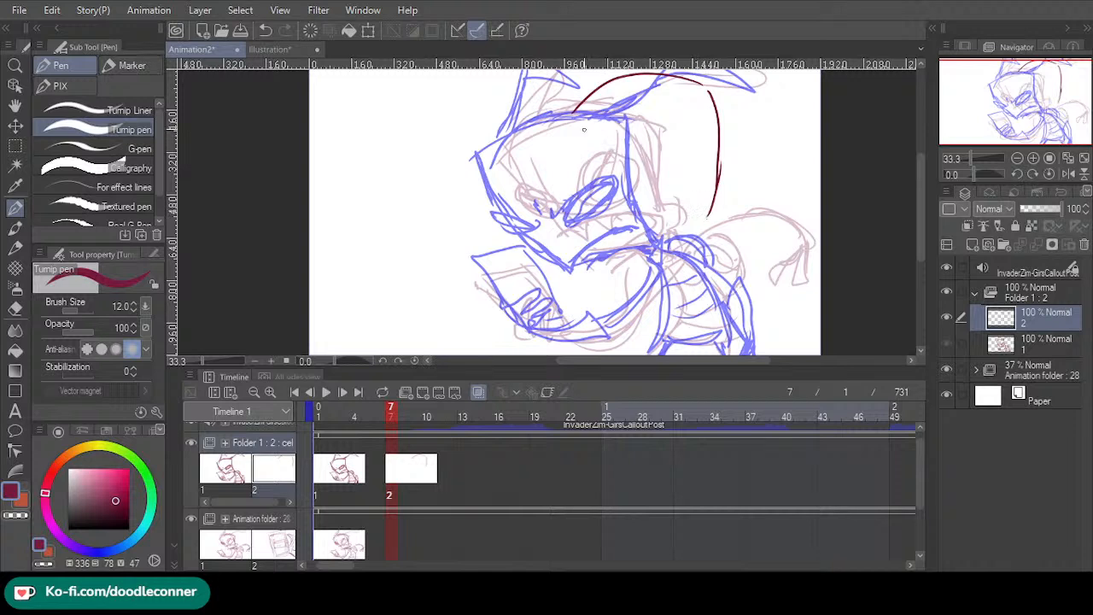
mouse_move(576, 121)
mouse_down()
mouse_move(610, 177)
mouse_move(691, 239)
mouse_move(728, 162)
mouse_up()
mouse_move(688, 233)
mouse_down()
mouse_move(730, 151)
mouse_move(711, 92)
mouse_up()
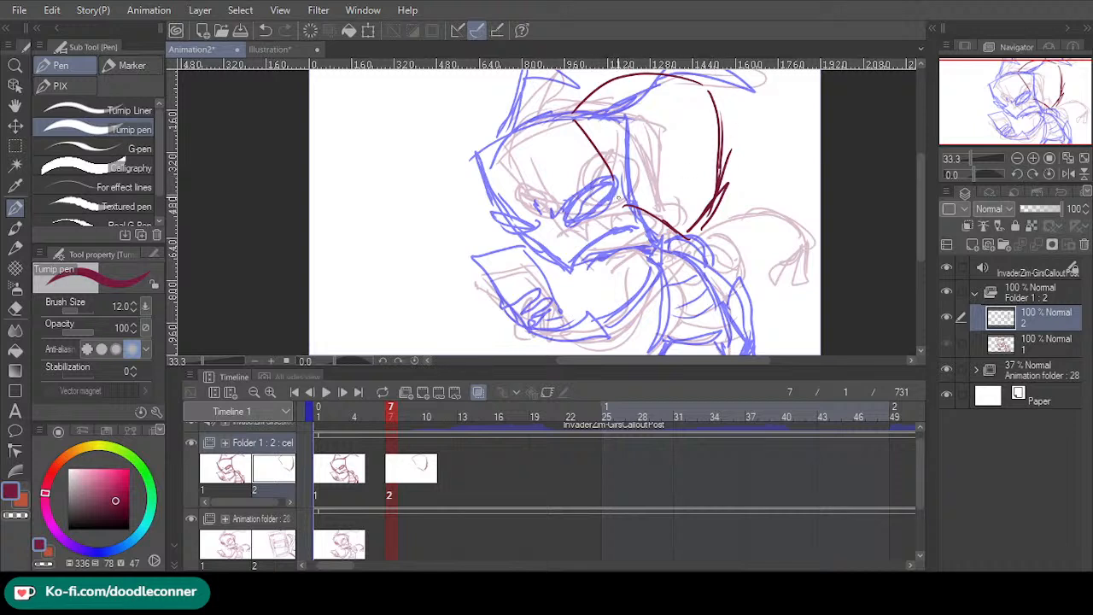
- Draw the face with a wide frowning mouth, zigzag teeth, two oval eyes and angry slanted brows
mouse_move(620, 202)
mouse_down()
mouse_move(641, 177)
mouse_move(702, 180)
mouse_move(629, 195)
mouse_move(714, 189)
mouse_move(682, 164)
mouse_move(700, 192)
mouse_move(717, 190)
mouse_move(730, 176)
mouse_move(718, 162)
mouse_move(707, 196)
mouse_up()
mouse_move(609, 156)
mouse_down()
mouse_move(598, 129)
mouse_move(628, 125)
mouse_move(615, 161)
mouse_move(630, 111)
mouse_move(633, 154)
mouse_move(599, 157)
mouse_up()
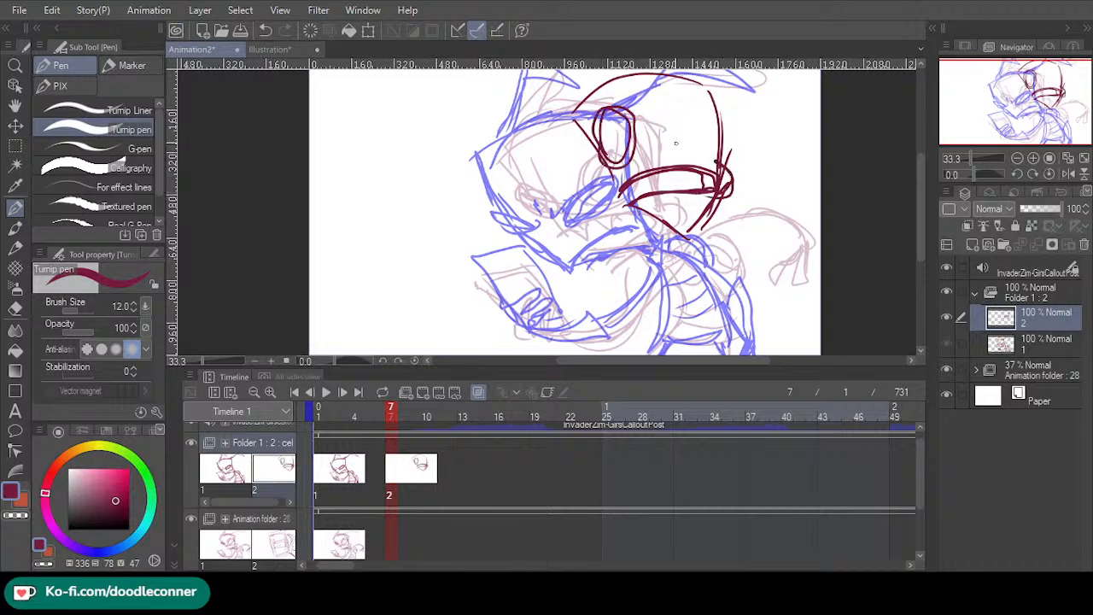
mouse_move(699, 95)
mouse_down()
mouse_move(670, 137)
mouse_move(694, 95)
mouse_up()
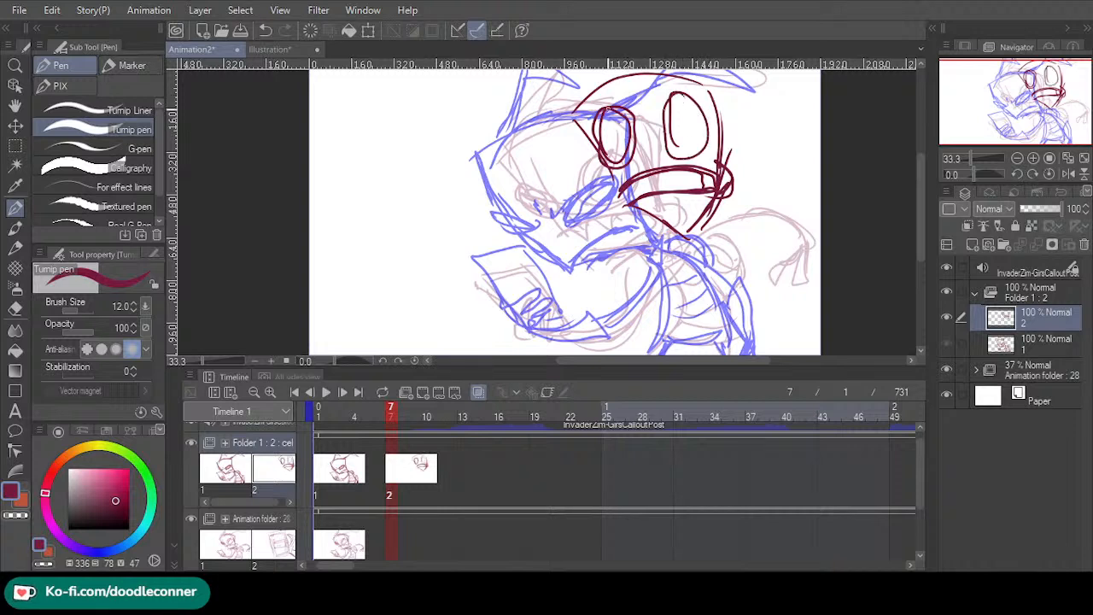
drag(602, 120, 707, 100)
drag(632, 192, 704, 176)
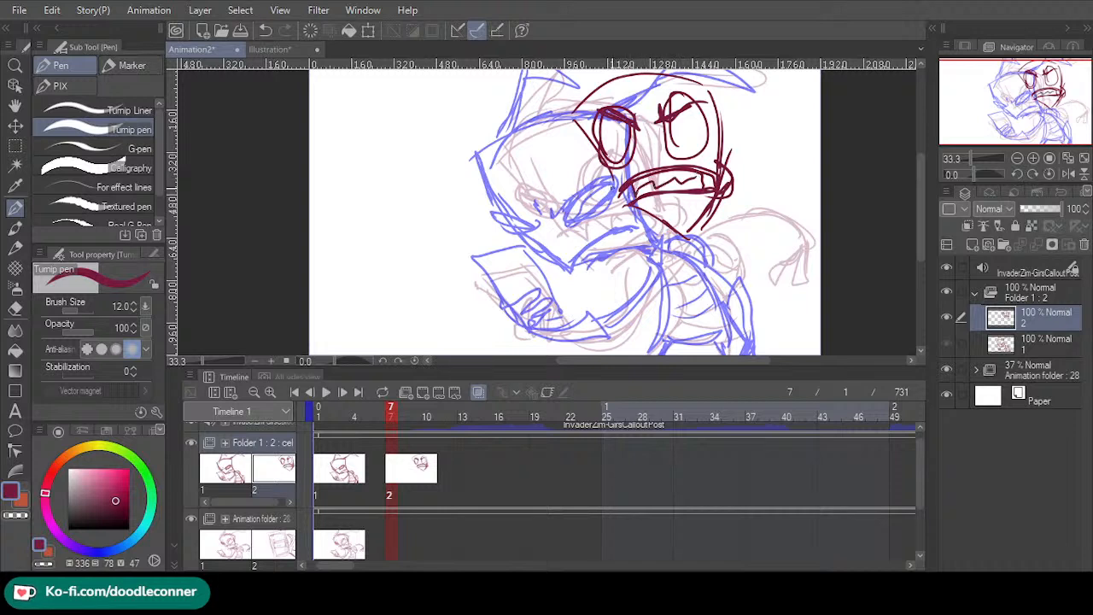
- Reinforce the front edge of the face and draw the two antenna bases on top of the head
drag(613, 189, 592, 100)
key(ctrl+z)
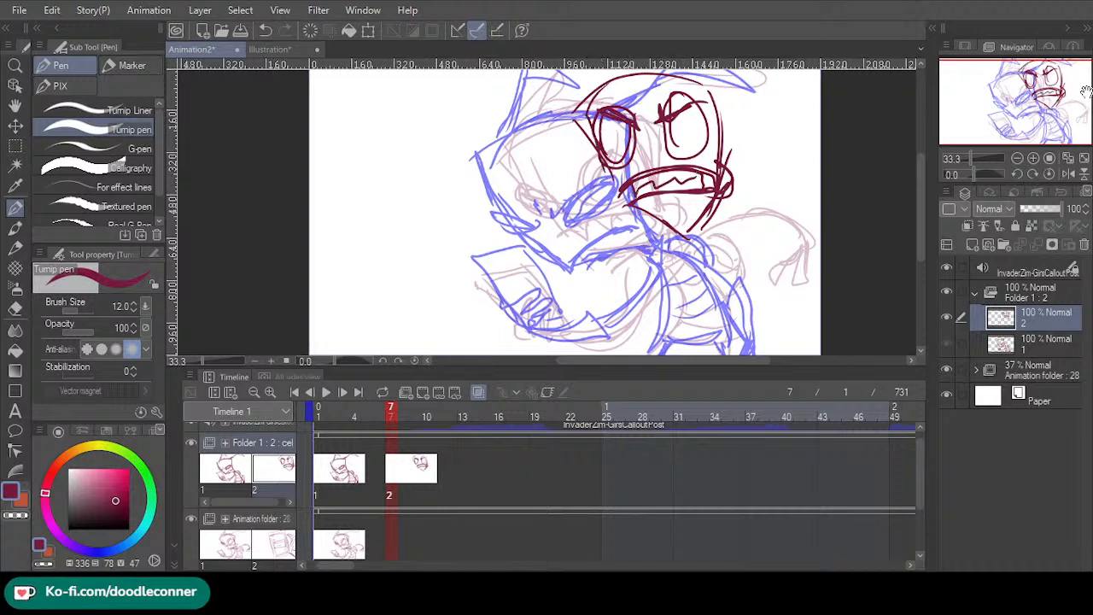
scroll(807, 83, up, 1)
mouse_move(700, 121)
mouse_down()
mouse_move(707, 101)
mouse_move(712, 119)
mouse_move(702, 99)
mouse_up()
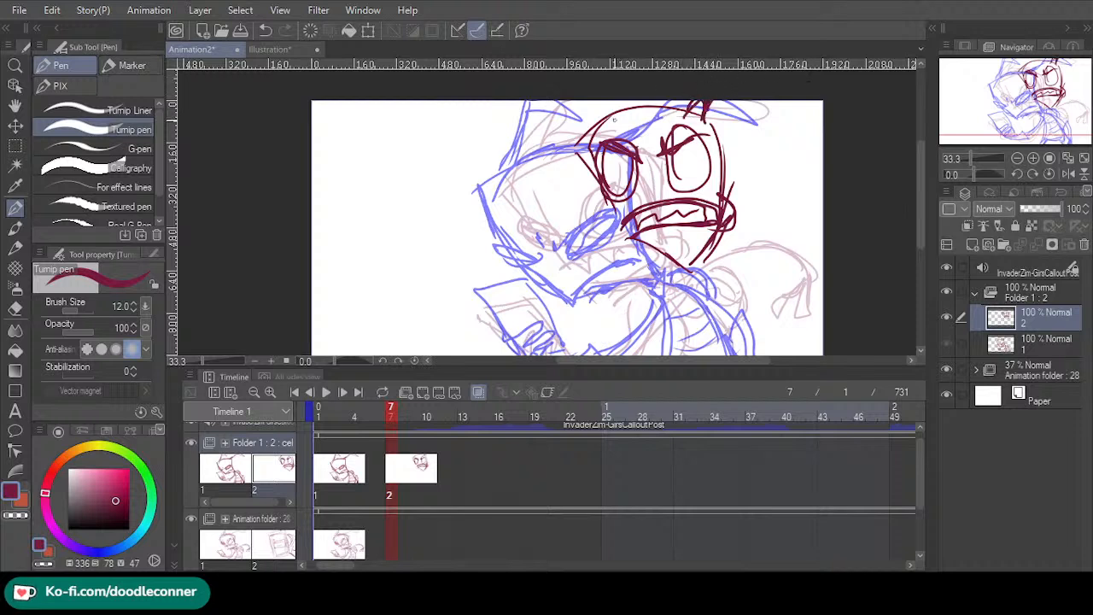
drag(623, 99, 627, 119)
scroll(661, 88, down, 1)
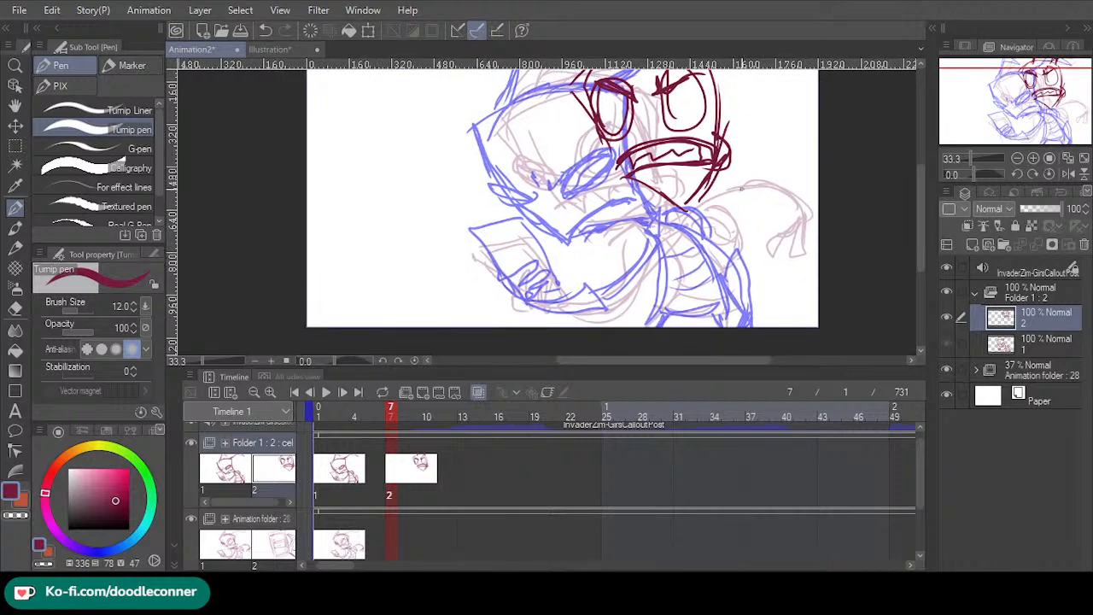
drag(696, 206, 712, 294)
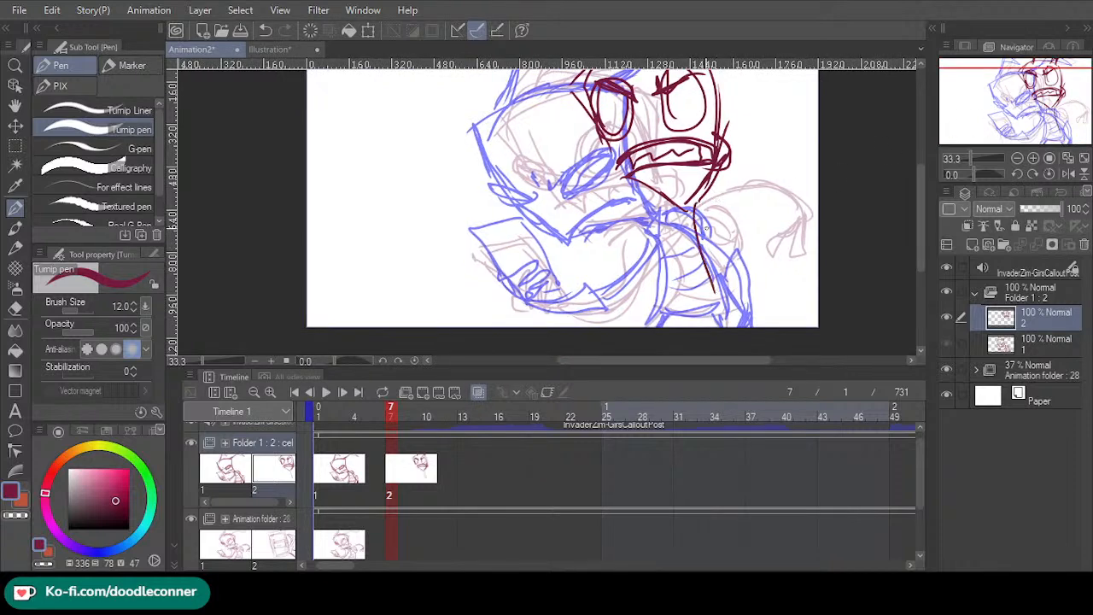
key(ctrl+z)
- Compare the poses at frames 1 and 7, and draw the upright torso with its side edges and hem on the frame 7 cel
scroll(811, 219, up, 1)
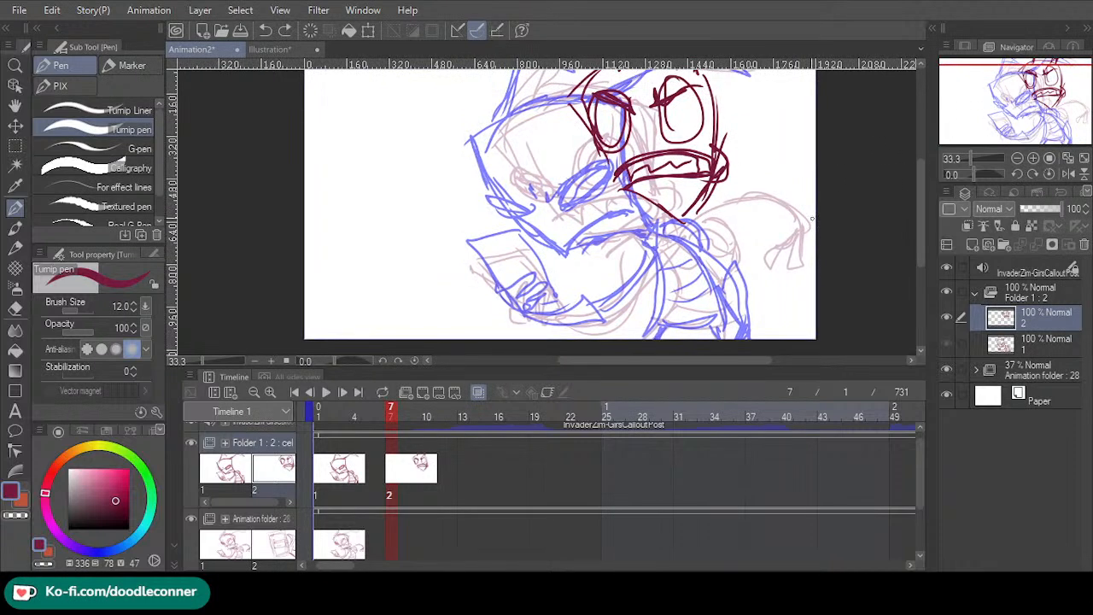
click(321, 497)
click(383, 496)
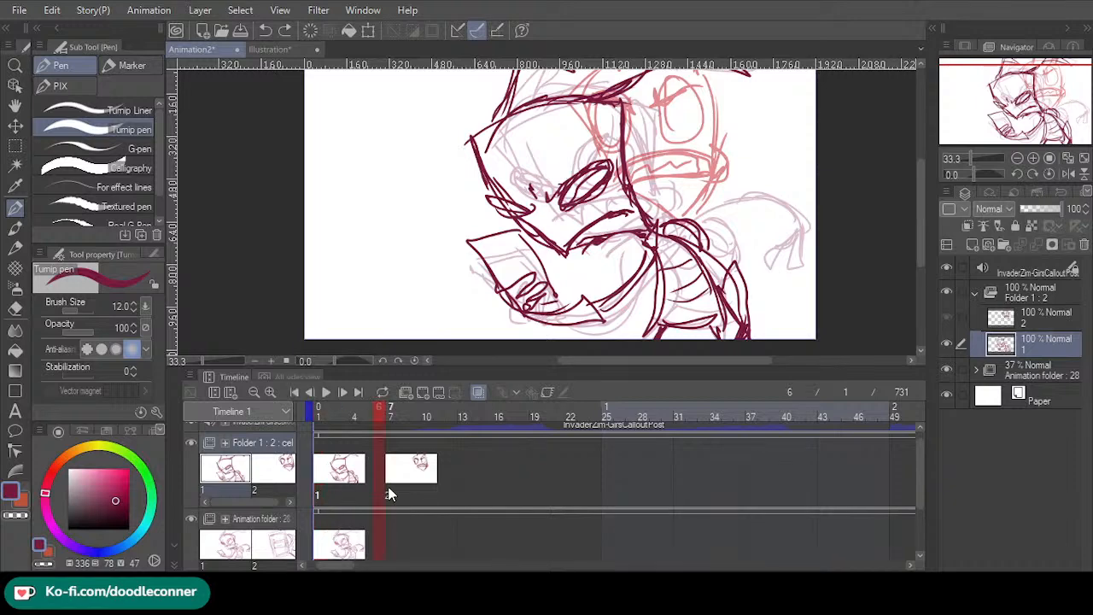
click(391, 495)
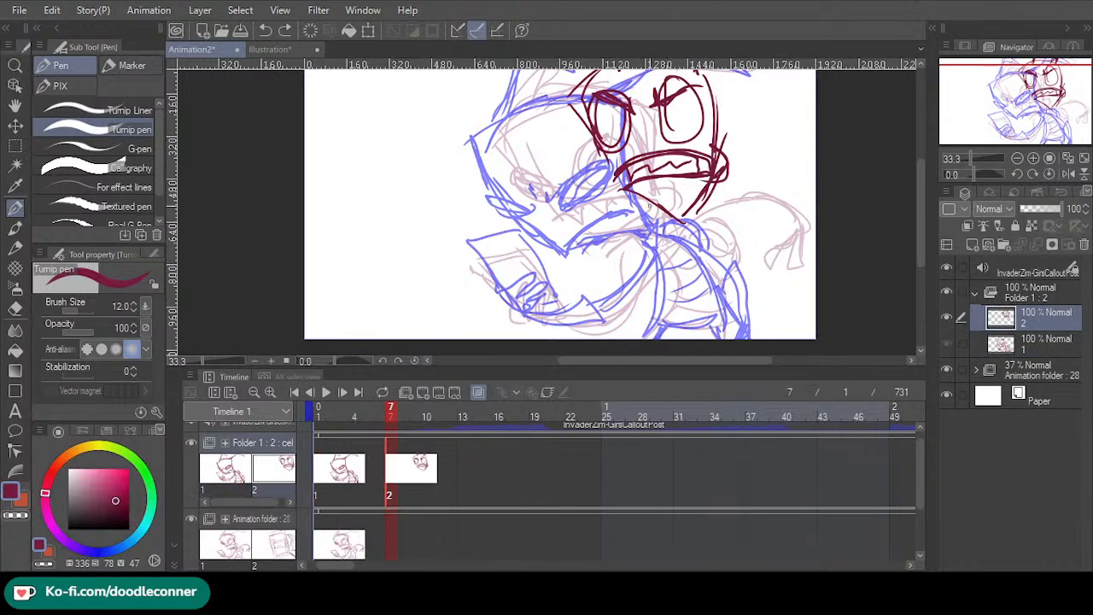
mouse_move(662, 212)
mouse_down()
mouse_move(607, 190)
mouse_move(670, 217)
mouse_move(657, 338)
mouse_move(672, 228)
mouse_move(728, 336)
mouse_up()
drag(722, 289, 734, 342)
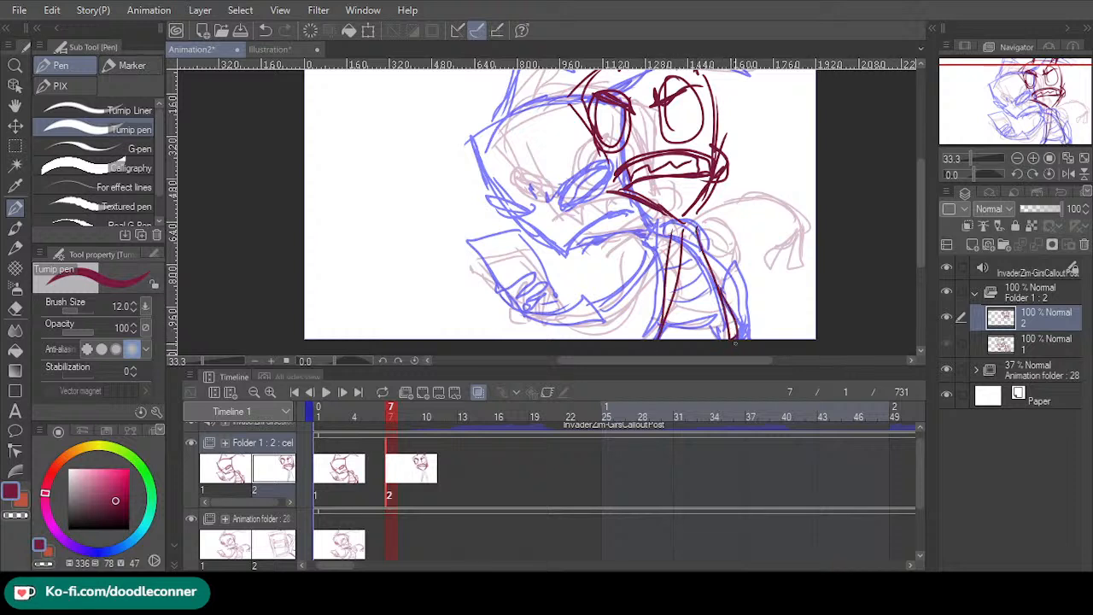
mouse_move(657, 324)
mouse_down()
mouse_move(726, 323)
mouse_move(668, 252)
mouse_move(679, 220)
mouse_move(724, 285)
mouse_up()
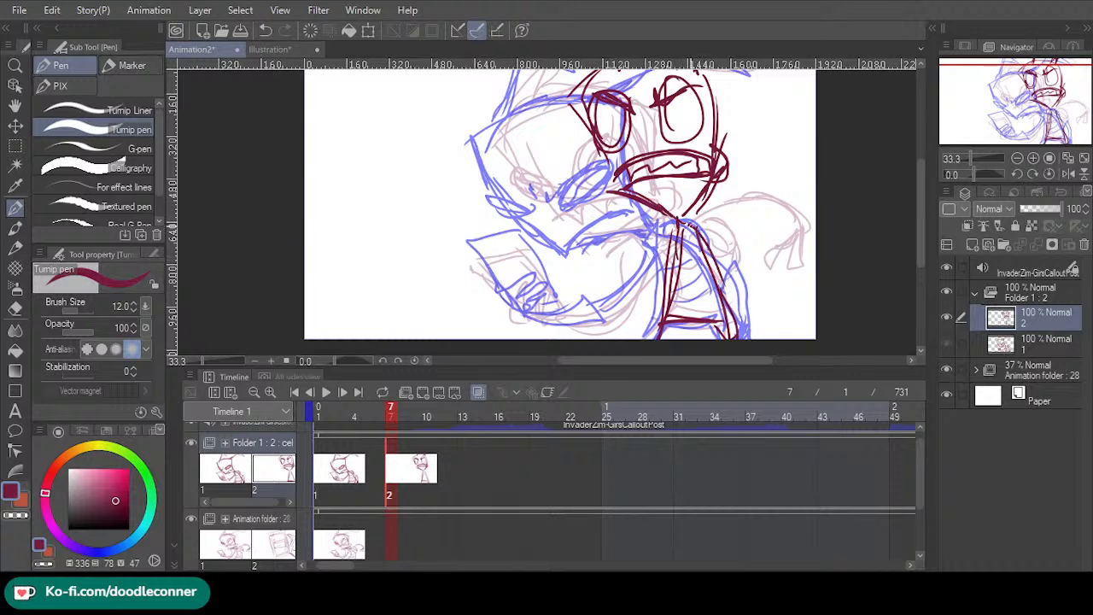
- Draw the back arm bent with the hand at the hip, plus the front arm reaching forward with the flat device it holds
mouse_move(688, 221)
mouse_down()
mouse_move(727, 292)
mouse_move(710, 302)
mouse_move(781, 238)
mouse_move(743, 283)
mouse_move(731, 244)
mouse_up()
mouse_move(556, 288)
mouse_down()
mouse_move(519, 229)
mouse_move(468, 243)
mouse_up()
mouse_move(518, 306)
mouse_down()
mouse_move(601, 321)
mouse_move(538, 304)
mouse_move(647, 261)
mouse_up()
drag(643, 266, 670, 242)
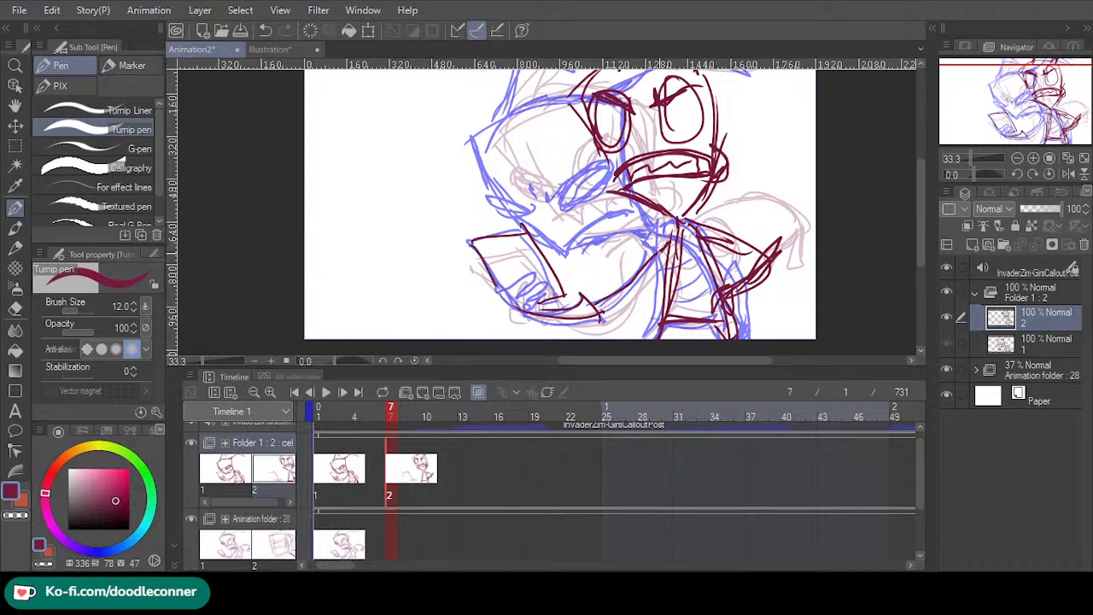
drag(621, 299, 674, 248)
- Select the held device and forearm end and shift them slightly up and toward the body
key(m)
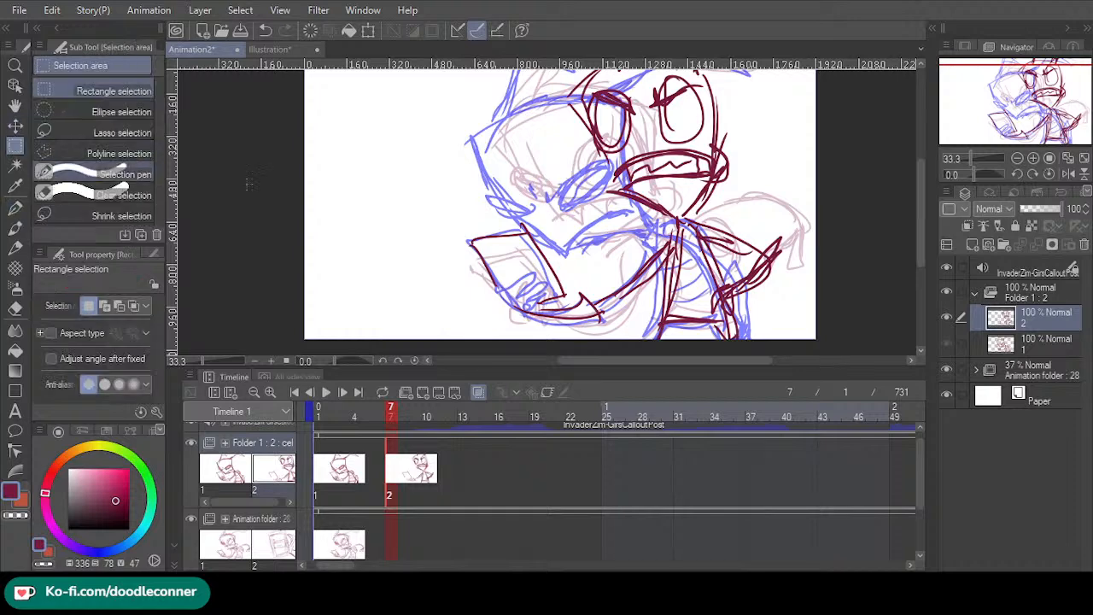
drag(422, 220, 604, 295)
click(579, 343)
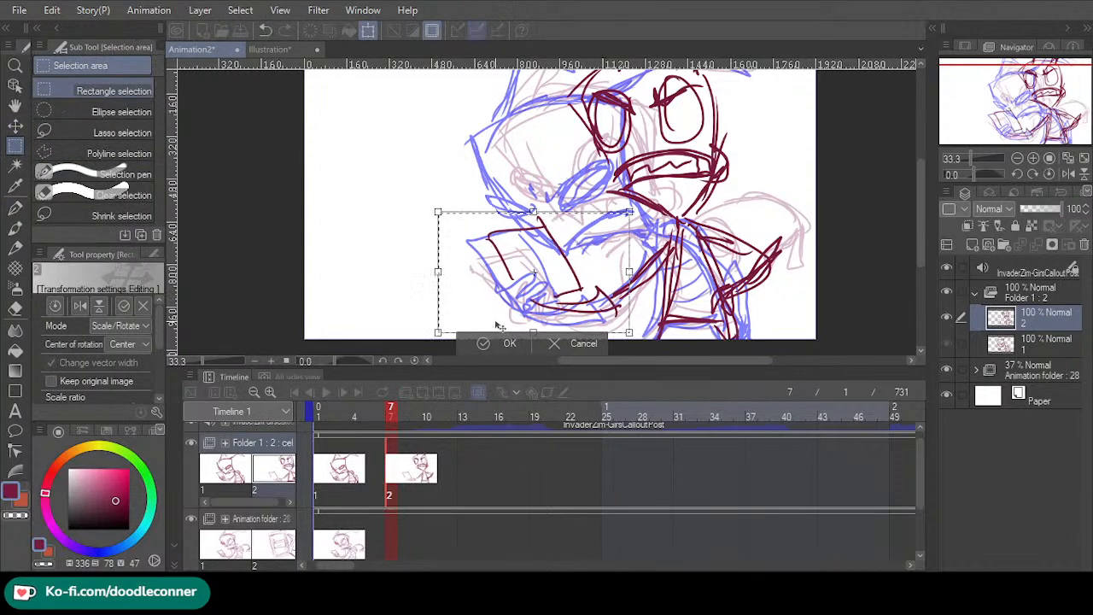
click(489, 344)
click(402, 341)
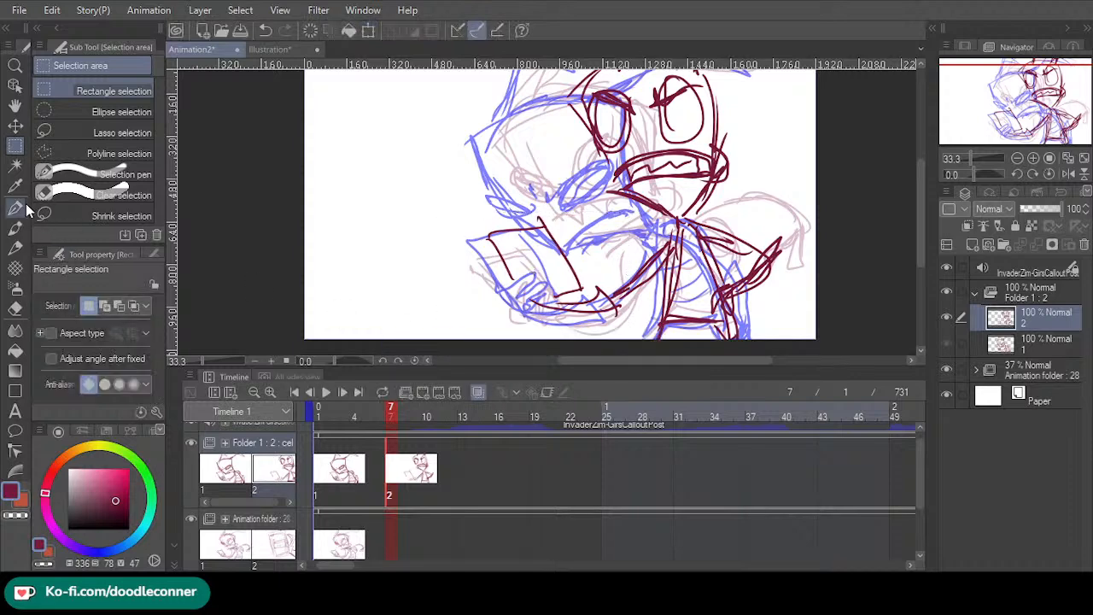
- Draw the fingers gripping the device, reconnect the forearm lines and add a curved shape behind the back shoulder
click(14, 208)
mouse_move(517, 304)
mouse_down()
mouse_move(534, 264)
mouse_move(518, 283)
mouse_move(542, 274)
mouse_move(568, 313)
mouse_move(628, 302)
mouse_up()
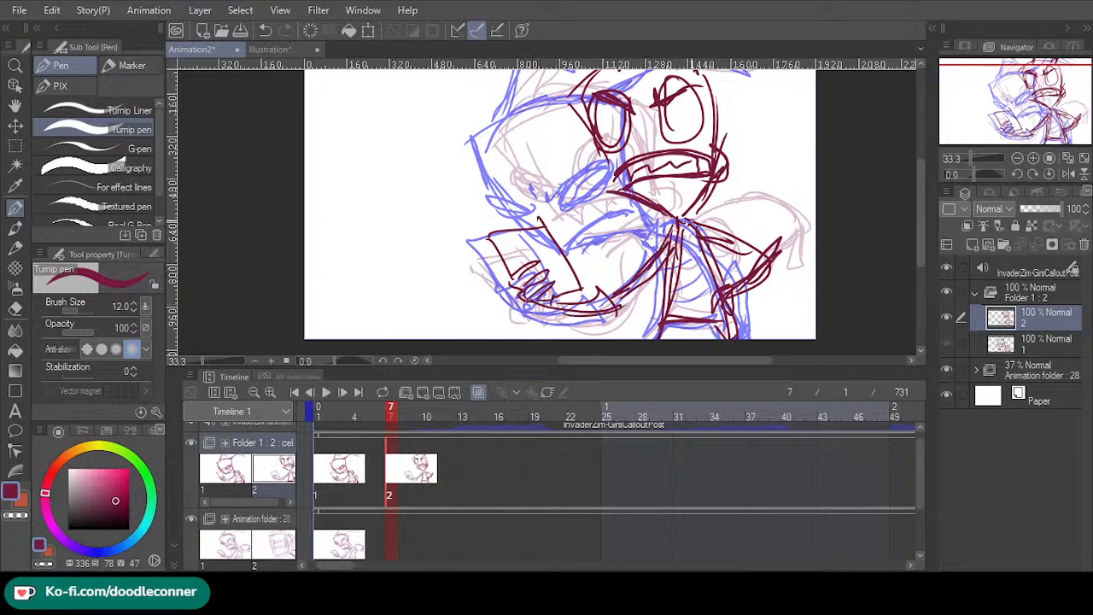
mouse_move(699, 219)
mouse_down()
mouse_move(729, 244)
mouse_move(732, 275)
mouse_move(711, 225)
mouse_move(760, 263)
mouse_up()
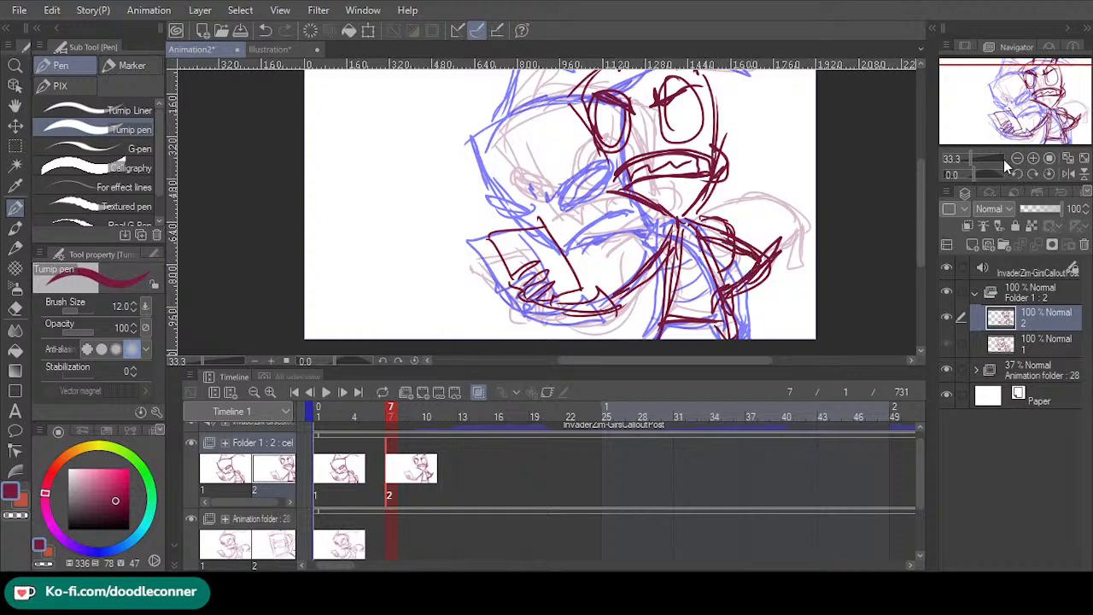
- Strengthen the head's outline along the top, back edge and front side of the face
drag(1035, 126, 1036, 115)
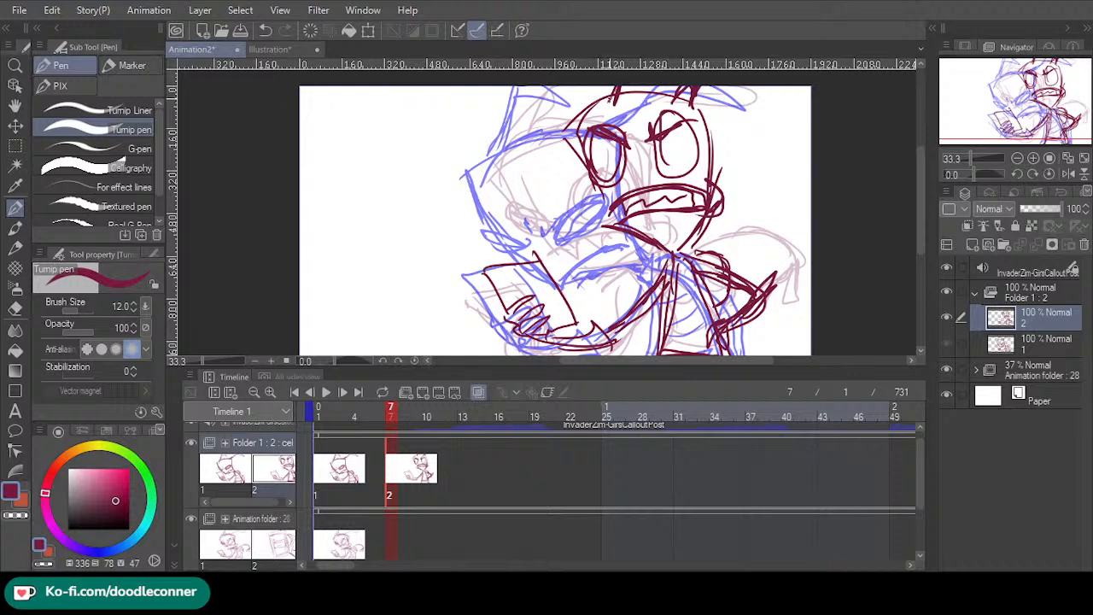
mouse_move(610, 86)
mouse_down()
mouse_move(609, 104)
mouse_move(689, 101)
mouse_move(717, 169)
mouse_move(722, 138)
mouse_move(712, 174)
mouse_up()
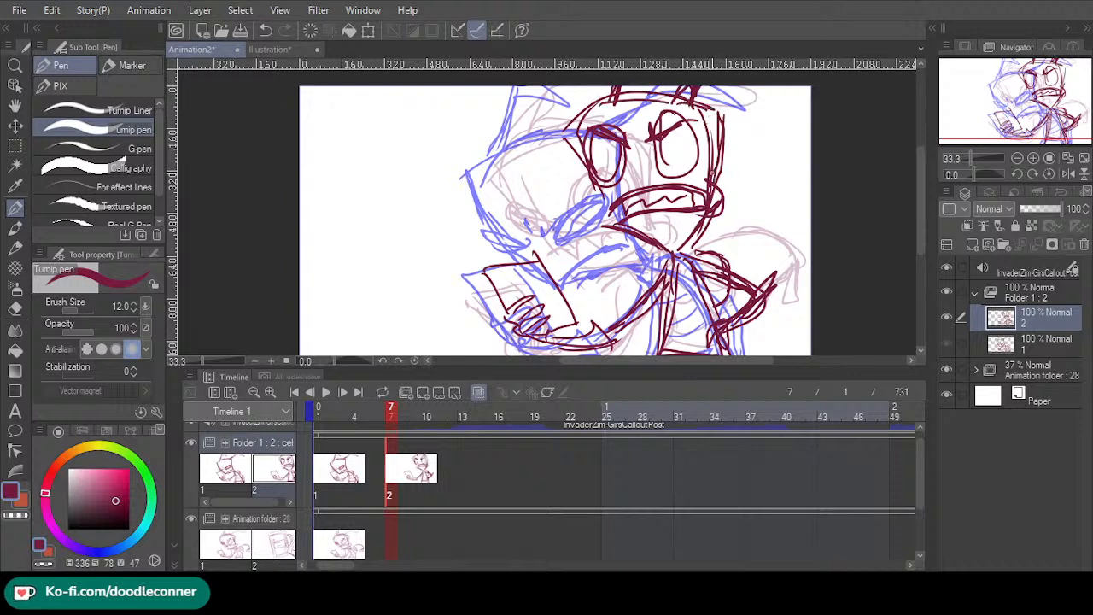
mouse_move(605, 205)
mouse_down()
mouse_move(572, 109)
mouse_move(584, 154)
mouse_up()
mouse_move(585, 106)
mouse_down()
mouse_move(649, 93)
mouse_move(714, 109)
mouse_move(708, 192)
mouse_up()
drag(1015, 124, 1016, 129)
- Play back the animation from the start to check the timing between the two poses
drag(391, 415, 315, 426)
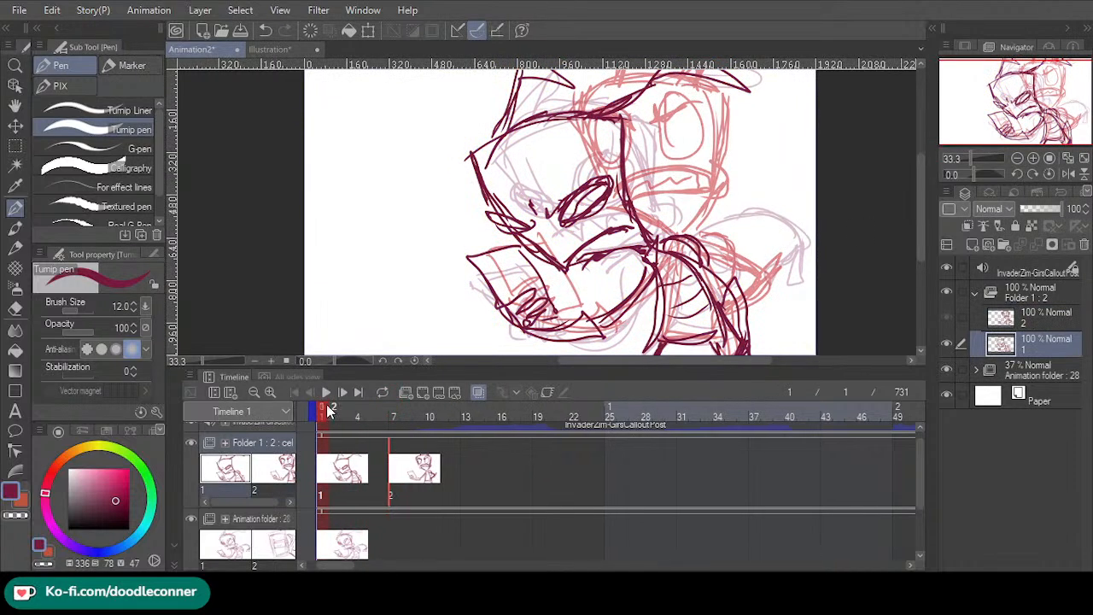
click(326, 394)
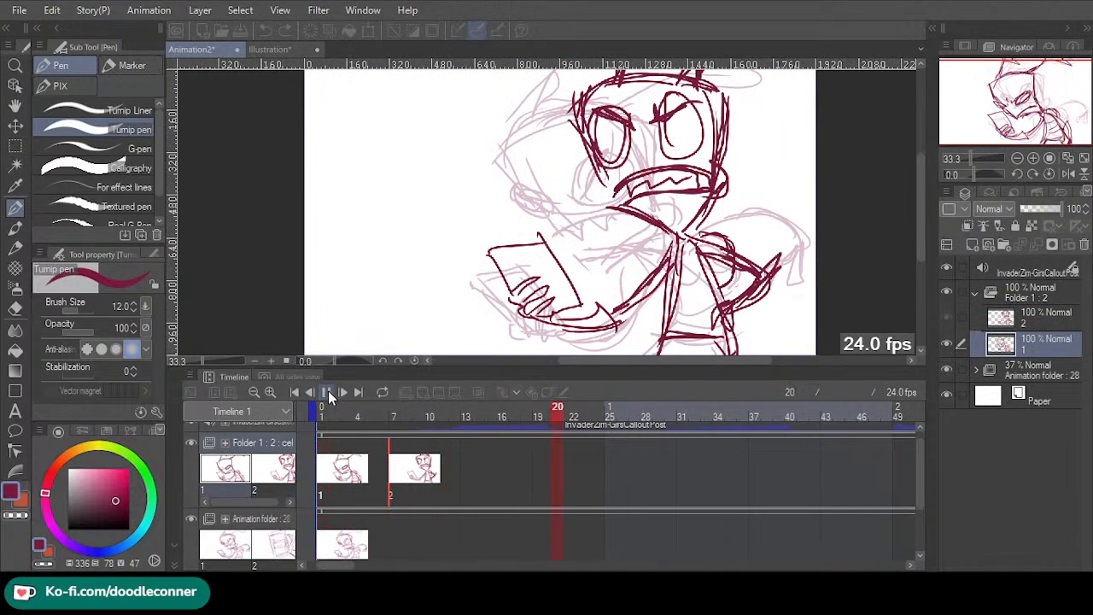
click(396, 495)
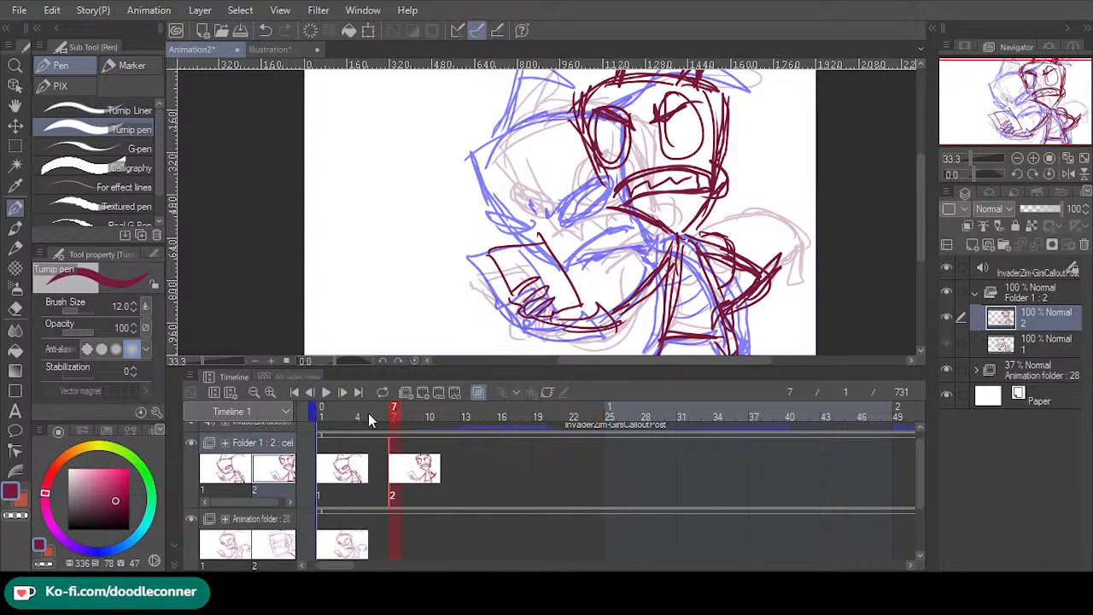
click(326, 392)
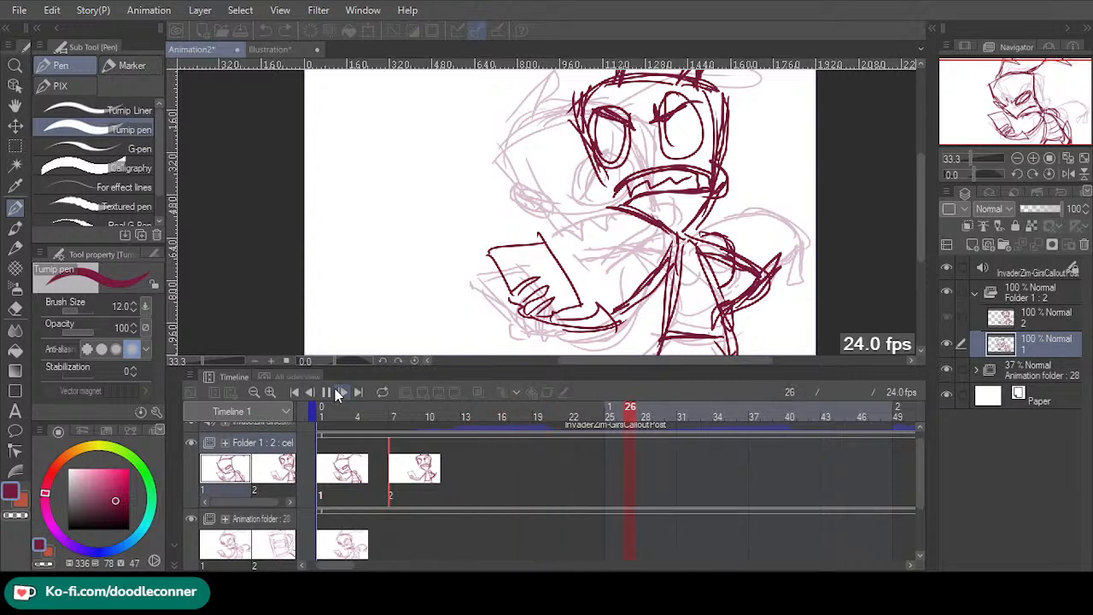
click(339, 392)
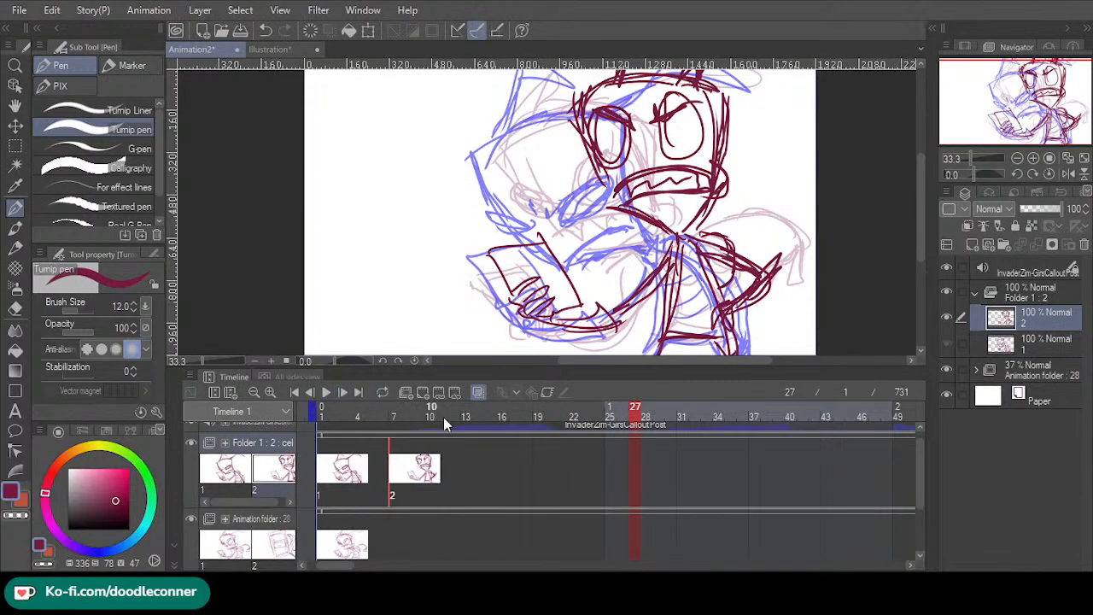
- Duplicate the second pose's cel and place the copy on the timeline at frame 13
click(467, 411)
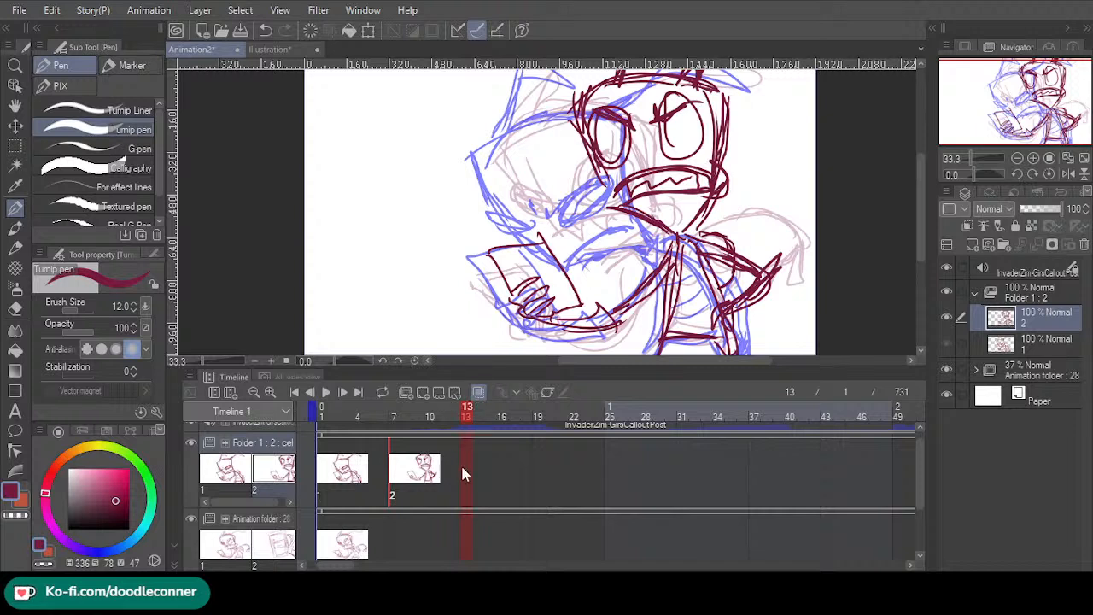
key(ctrl+shift+n)
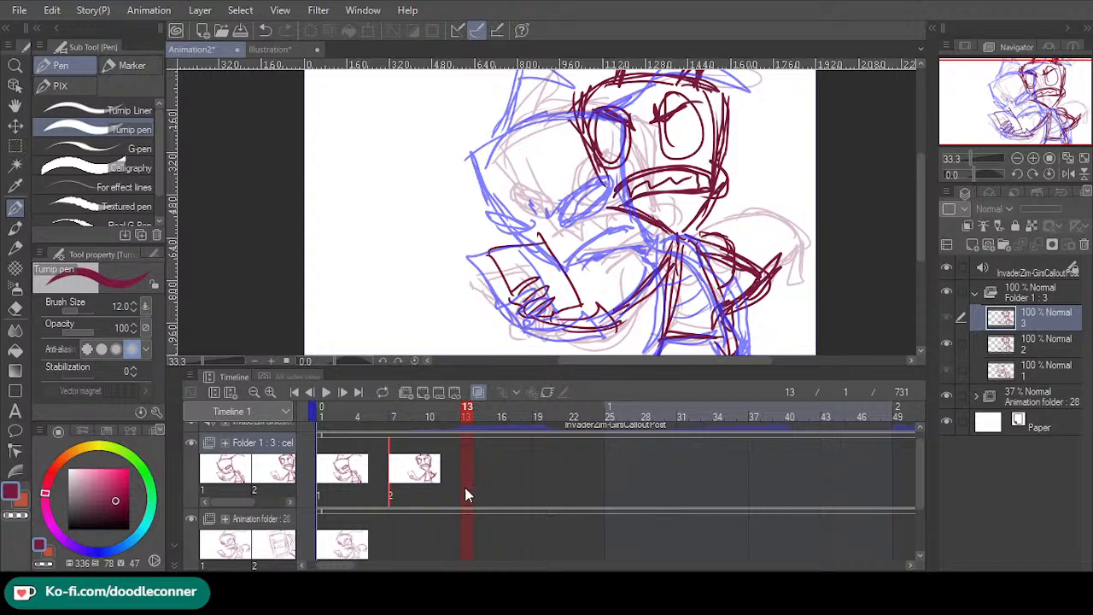
click(467, 494)
key(3)
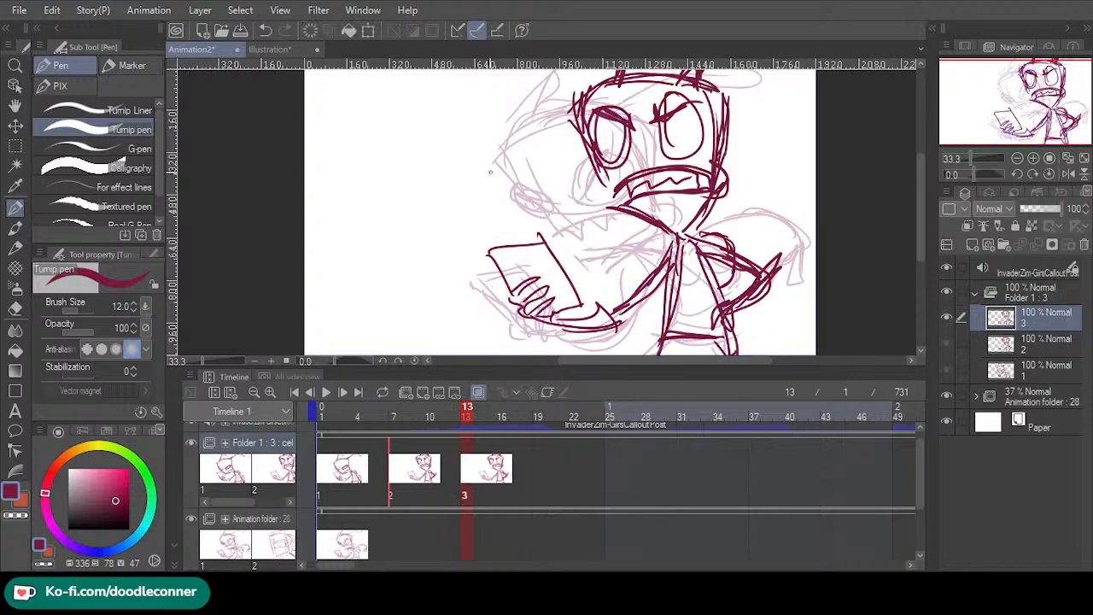
- Select the whole head on the frame 13 cel and delete it, keeping the body and held device
drag(1000, 76, 1023, 82)
click(14, 146)
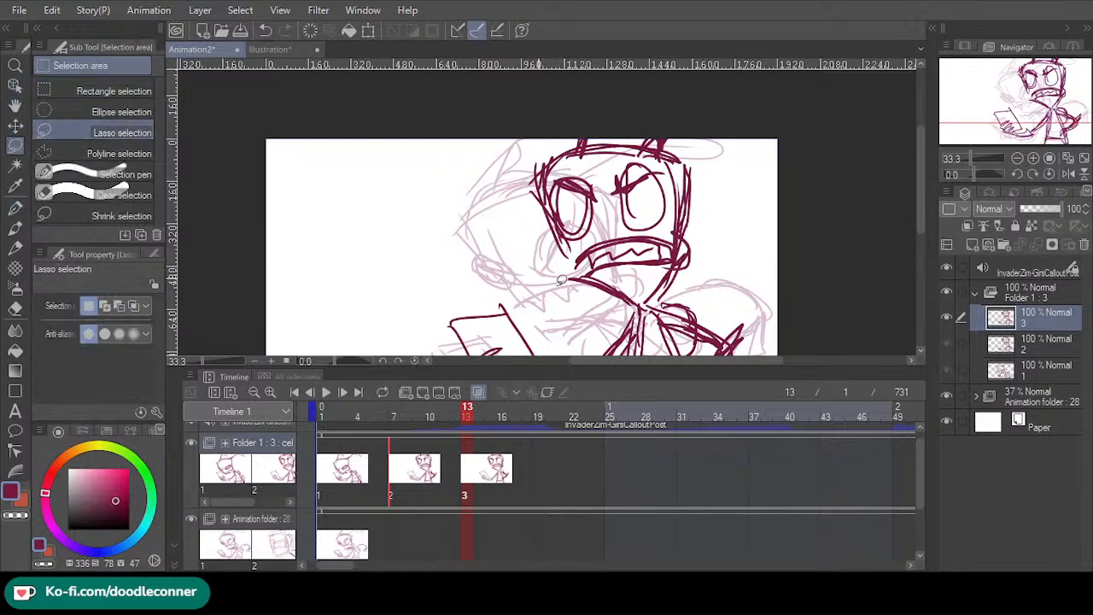
mouse_move(646, 304)
mouse_down()
mouse_move(726, 243)
mouse_move(701, 94)
mouse_move(460, 183)
mouse_move(508, 295)
mouse_move(564, 304)
mouse_up()
click(564, 337)
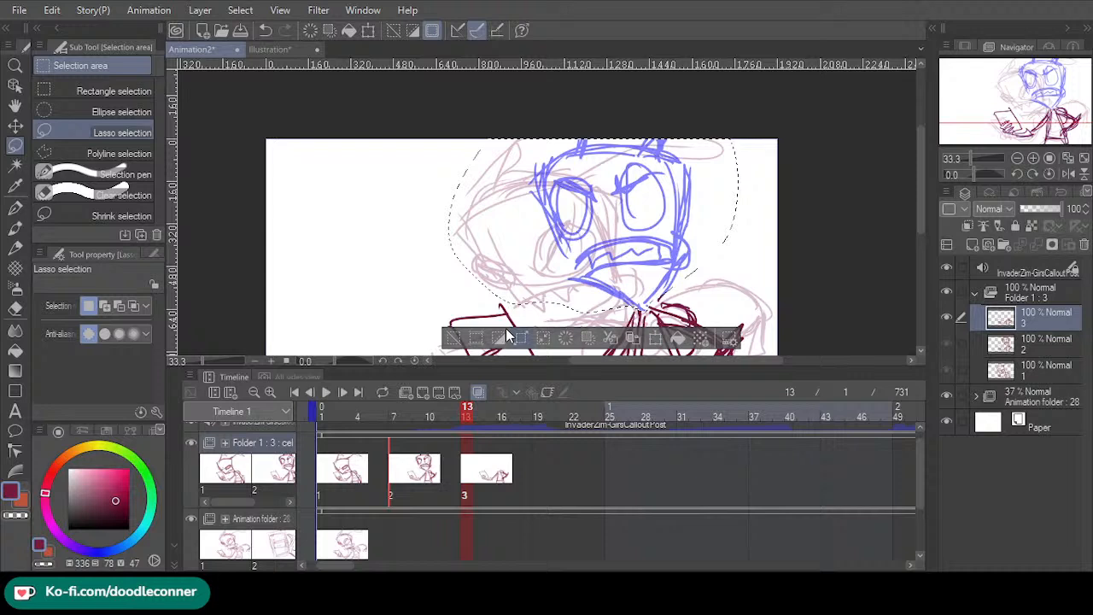
click(453, 338)
- Draw a new tilted-back head outline with a wide open mouth above the neck
click(15, 207)
mouse_move(560, 250)
mouse_down()
mouse_move(574, 240)
mouse_move(693, 249)
mouse_move(607, 266)
mouse_move(626, 301)
mouse_move(711, 239)
mouse_move(693, 149)
mouse_move(628, 141)
mouse_move(565, 166)
mouse_up()
drag(568, 213, 598, 150)
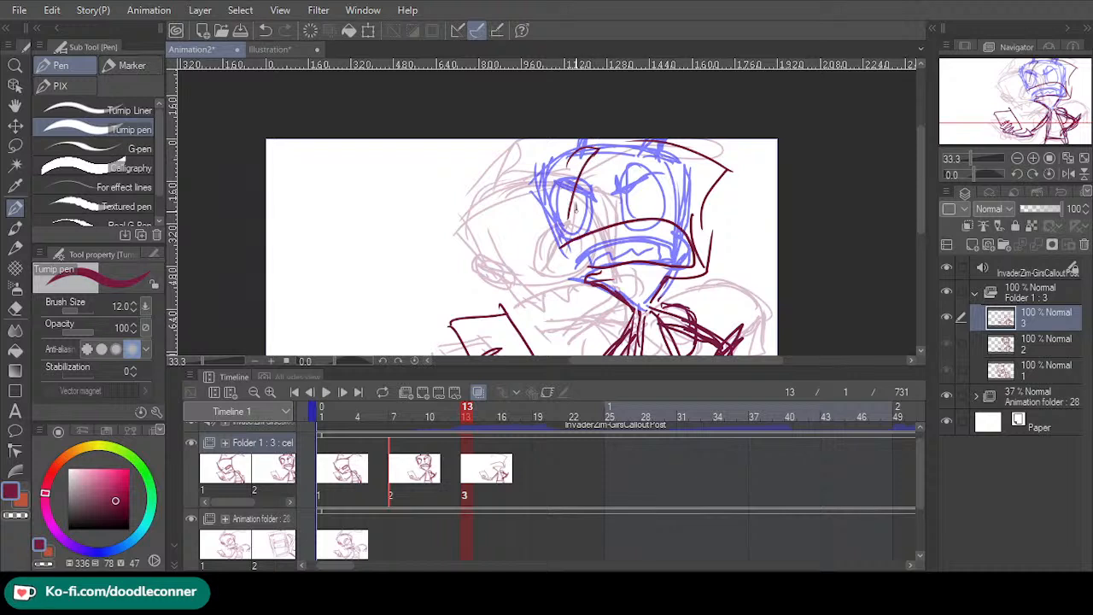
- Draw narrowed angry eyes, an antenna curving behind the head, and jagged upper teeth inside the mouth
drag(574, 193, 570, 220)
mouse_move(574, 156)
mouse_down()
mouse_move(610, 192)
mouse_move(614, 181)
mouse_move(577, 219)
mouse_up()
mouse_move(584, 174)
mouse_down()
mouse_move(591, 215)
mouse_move(605, 210)
mouse_up()
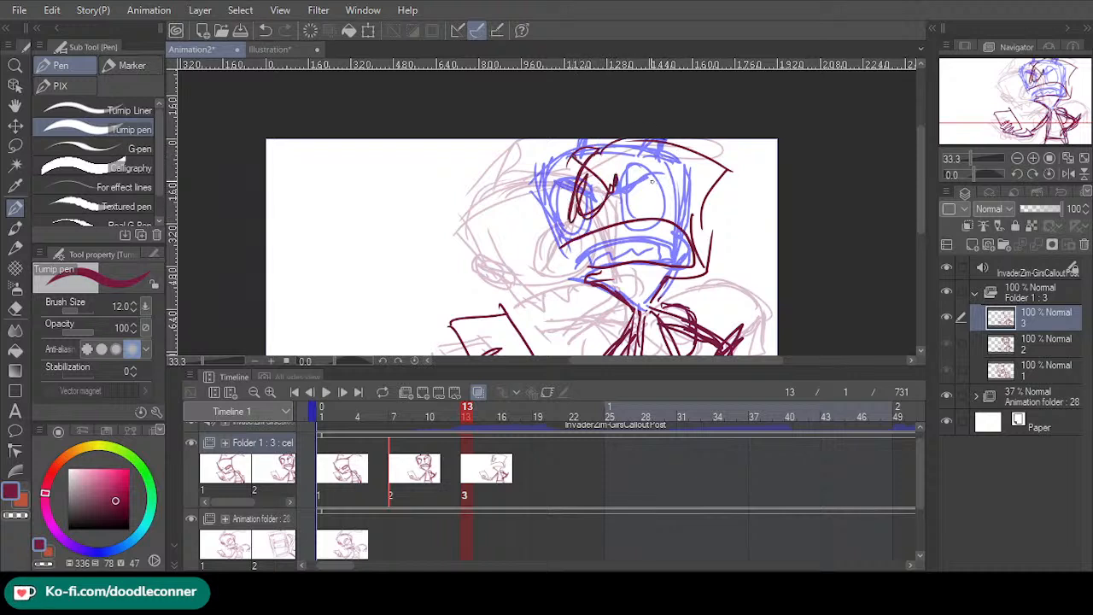
mouse_move(646, 174)
mouse_down()
mouse_move(668, 195)
mouse_move(644, 191)
mouse_move(678, 209)
mouse_move(695, 176)
mouse_move(642, 200)
mouse_up()
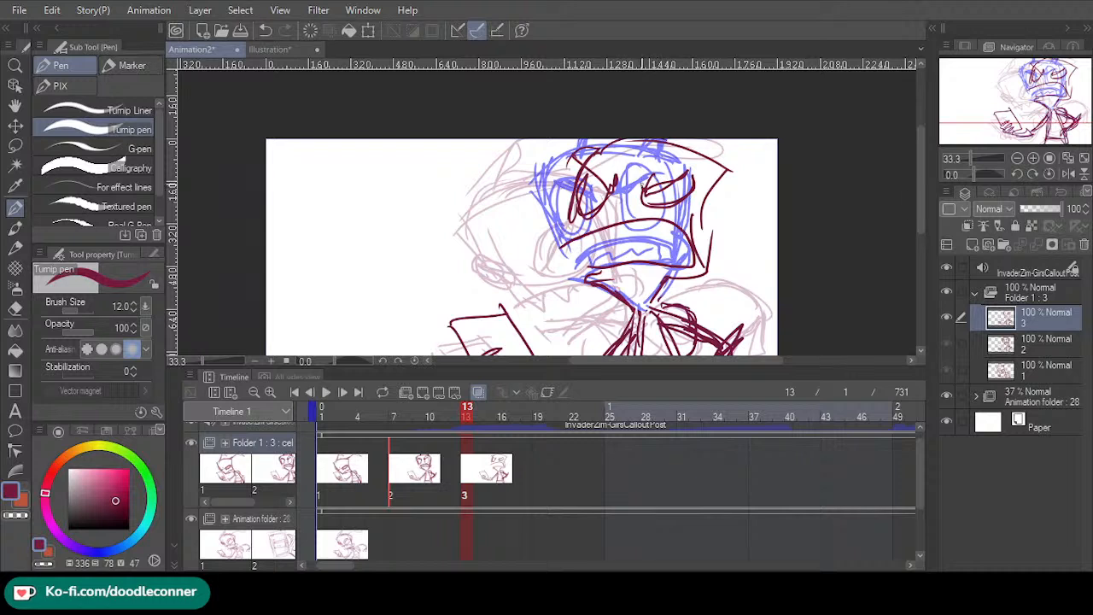
mouse_move(643, 186)
mouse_down()
mouse_move(647, 172)
mouse_move(691, 167)
mouse_up()
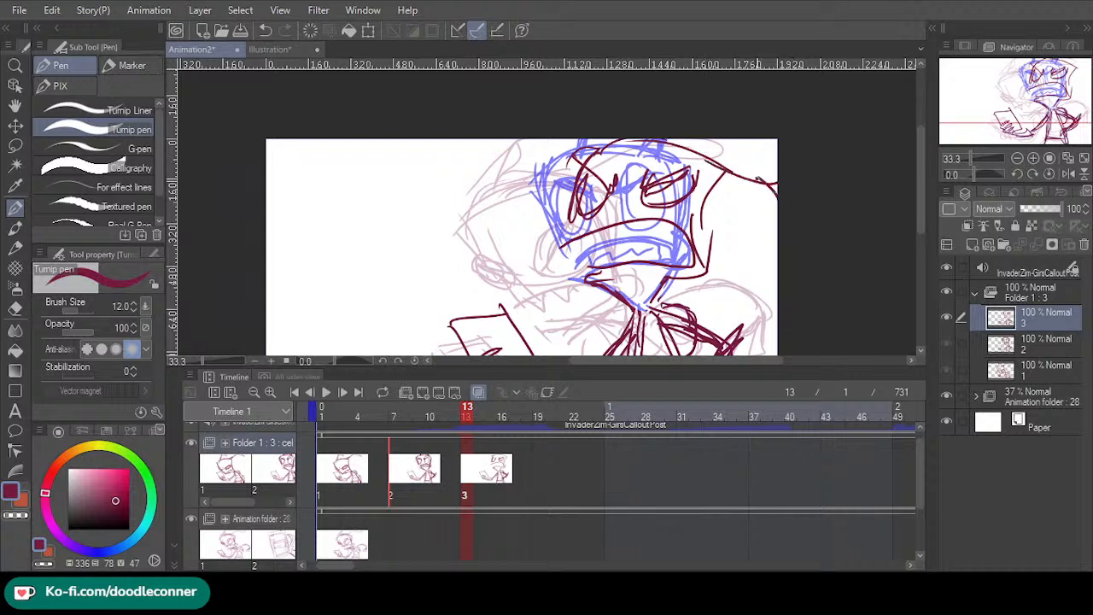
mouse_move(769, 190)
mouse_down()
mouse_move(722, 173)
mouse_move(736, 228)
mouse_move(741, 152)
mouse_up()
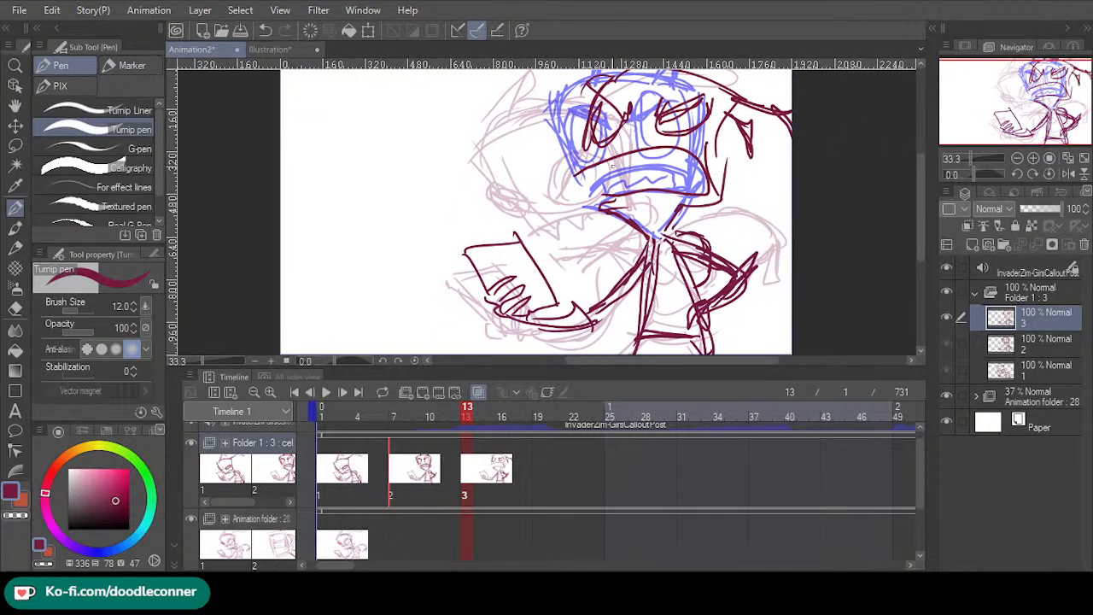
mouse_move(596, 174)
mouse_down()
mouse_move(614, 159)
mouse_move(683, 160)
mouse_up()
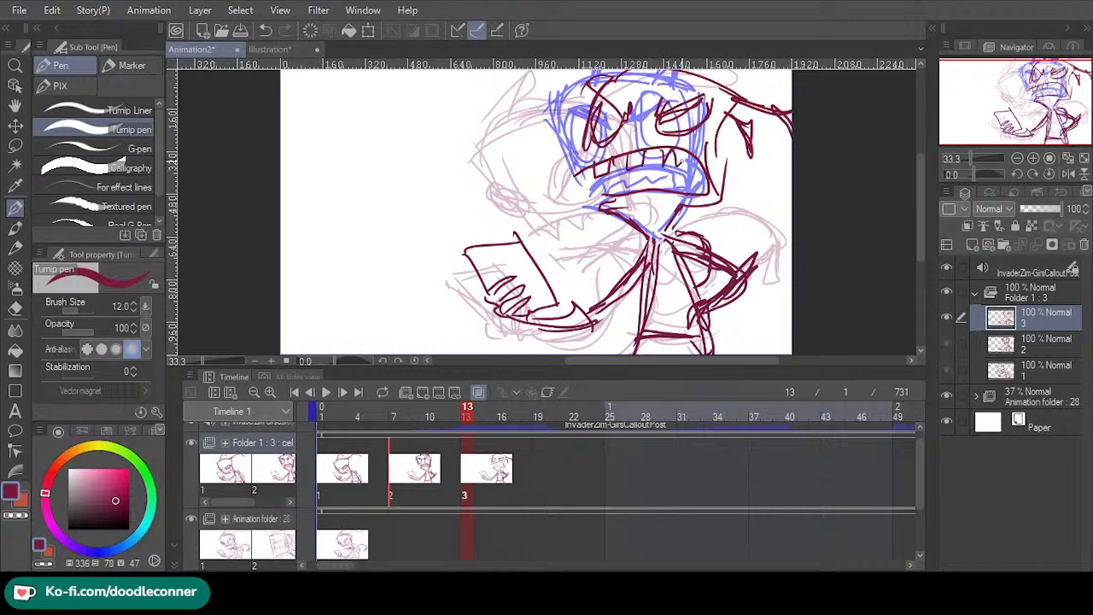
- Select the bent back arm on the frame 13 cel and delete it
click(15, 146)
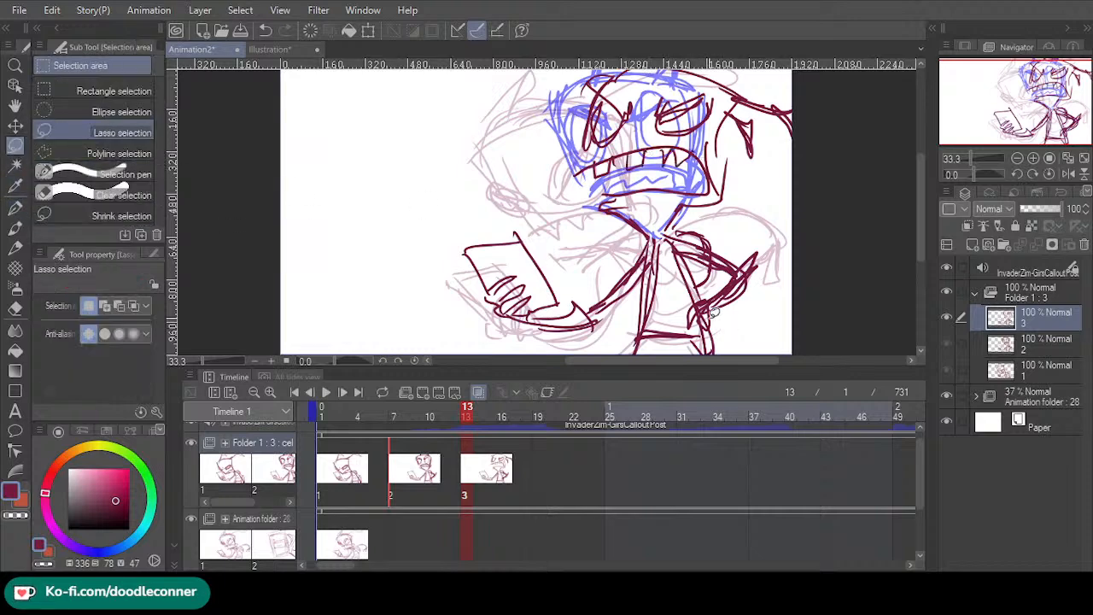
mouse_move(714, 313)
mouse_down()
mouse_move(718, 287)
mouse_move(679, 239)
mouse_move(769, 301)
mouse_up()
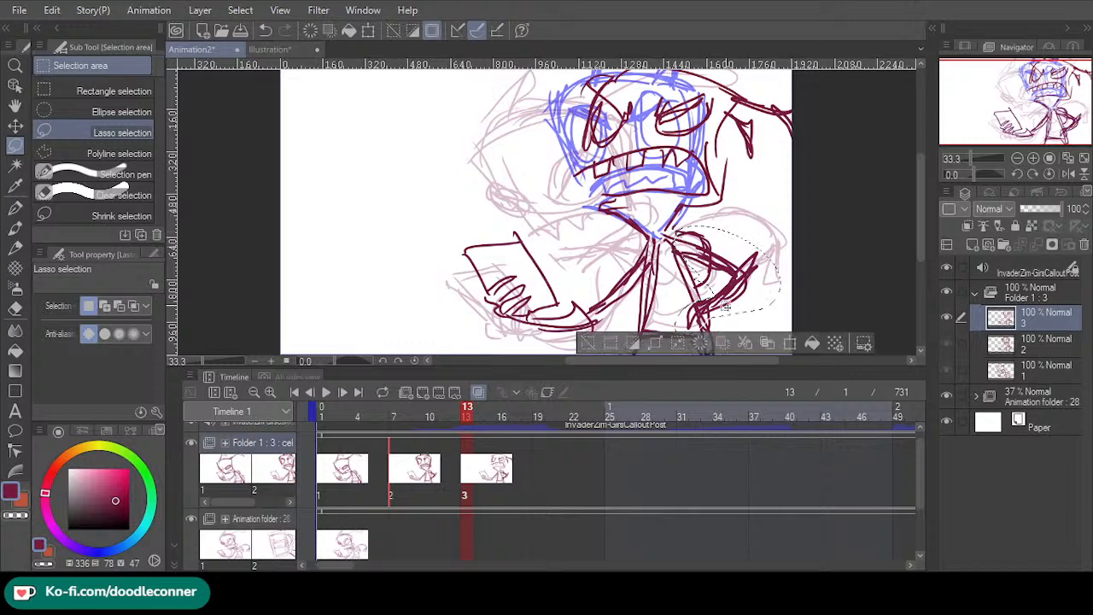
click(703, 344)
click(587, 344)
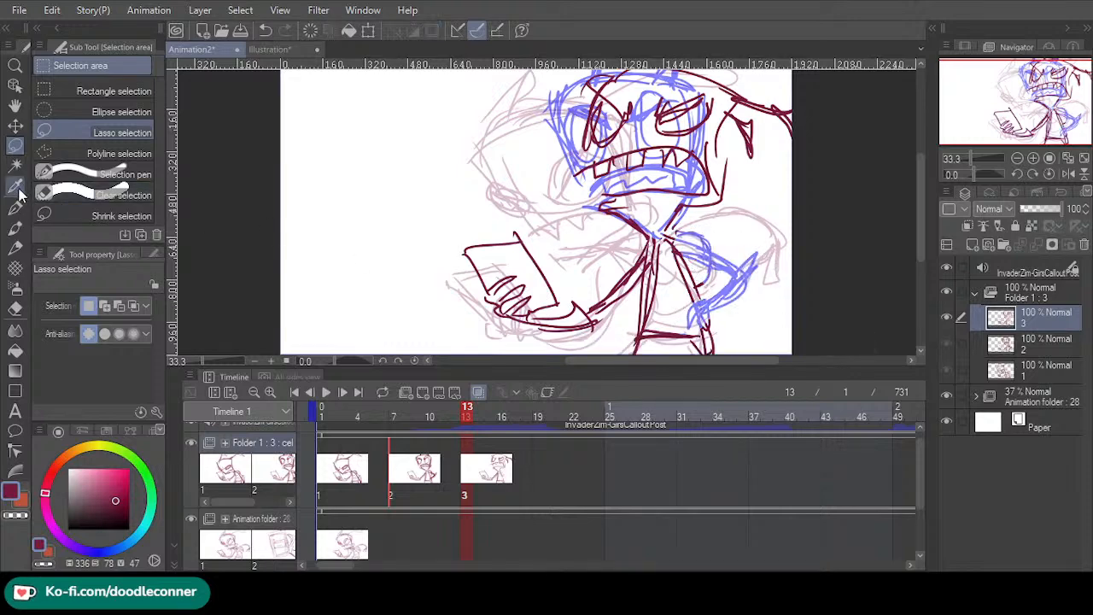
- Redraw the back arm stretched outward from the shoulder, ending in a clenched hand
key(p)
drag(707, 323, 687, 237)
mouse_move(675, 236)
mouse_down()
mouse_move(708, 266)
mouse_move(750, 244)
mouse_move(767, 279)
mouse_move(735, 258)
mouse_move(757, 286)
mouse_up()
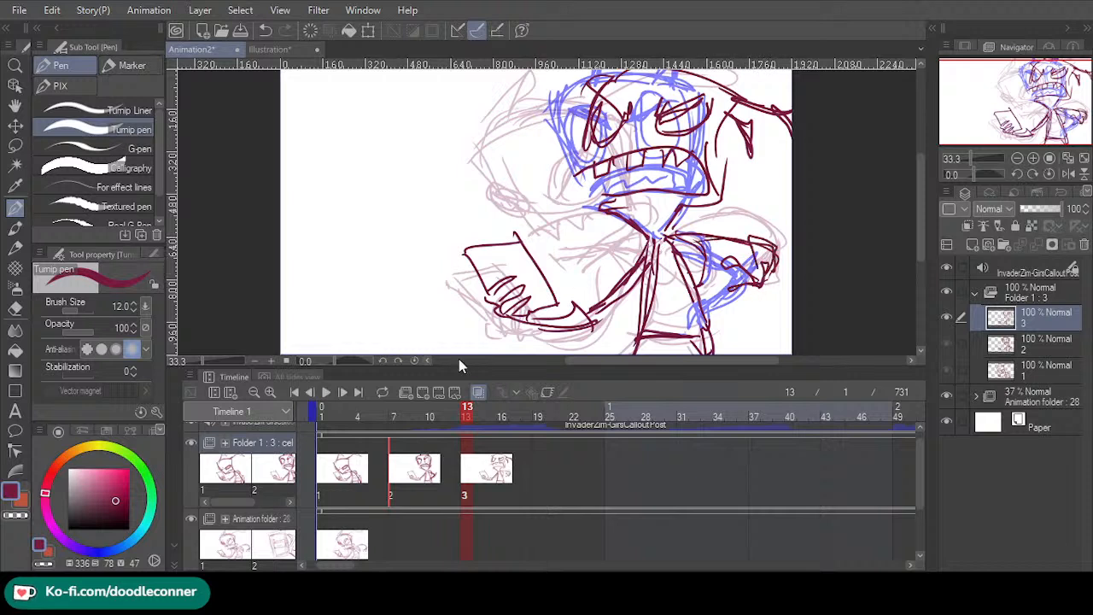
- Play back the animation from frame 1 to check the timing of the three poses
click(394, 411)
click(322, 413)
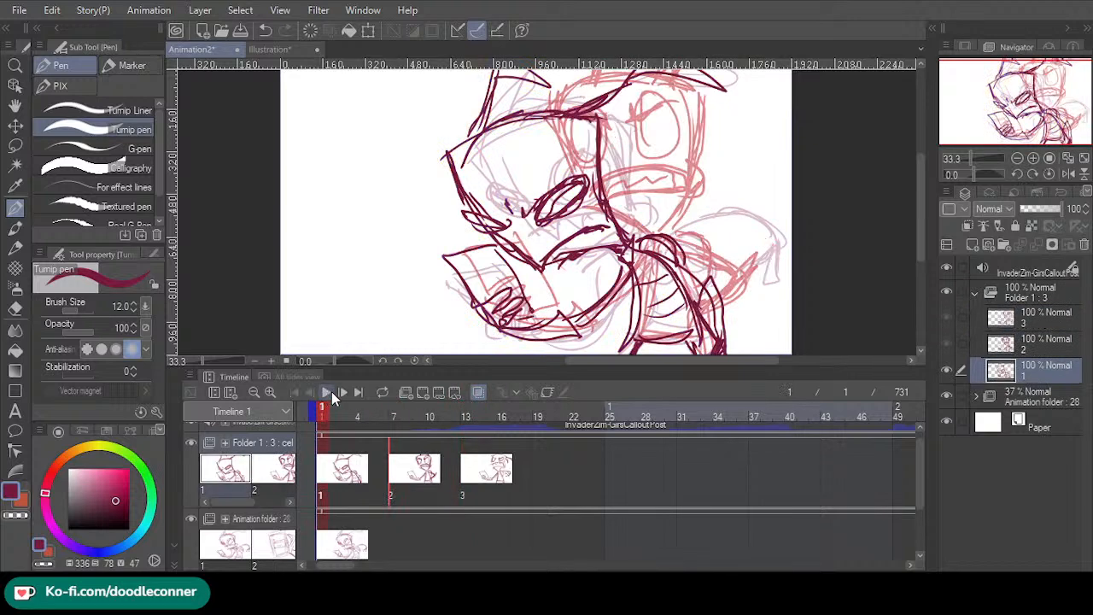
click(330, 391)
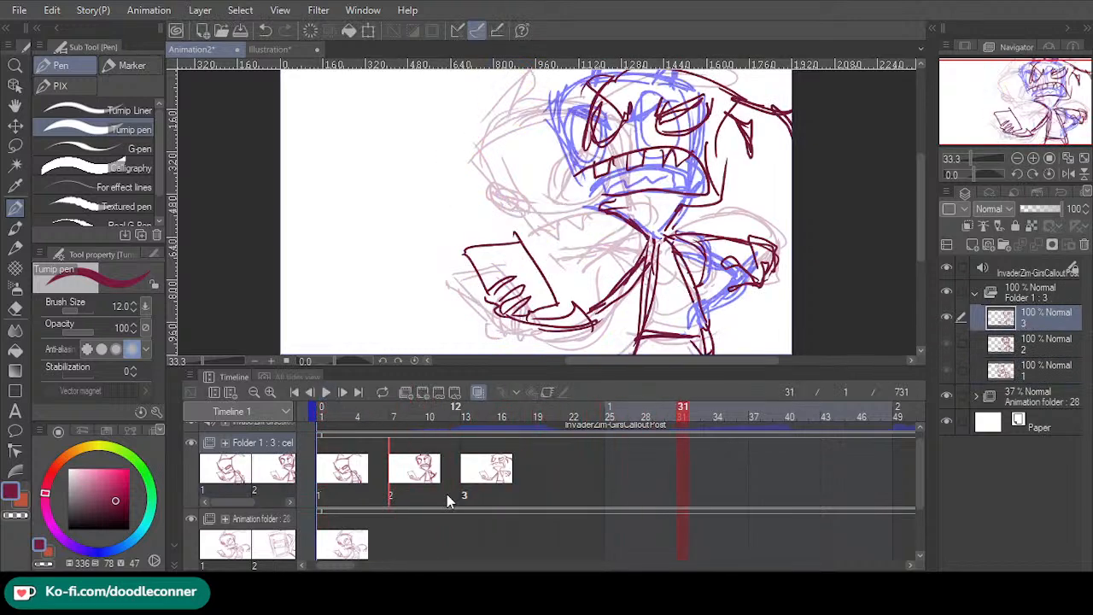
- Retime the later poses by moving cel 2 to frame 9 and cel 3 to frame 11
mouse_move(463, 495)
mouse_down()
mouse_move(389, 494)
mouse_move(417, 495)
mouse_up()
drag(1027, 111, 1056, 97)
click(1067, 159)
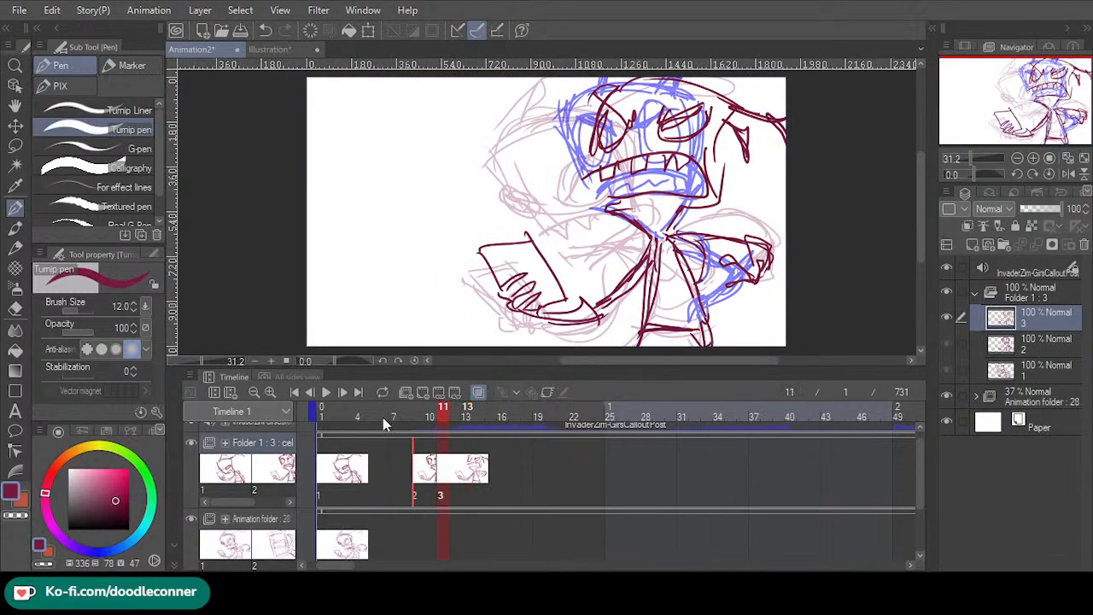
- Play back the retimed poses from the start
click(323, 410)
click(328, 393)
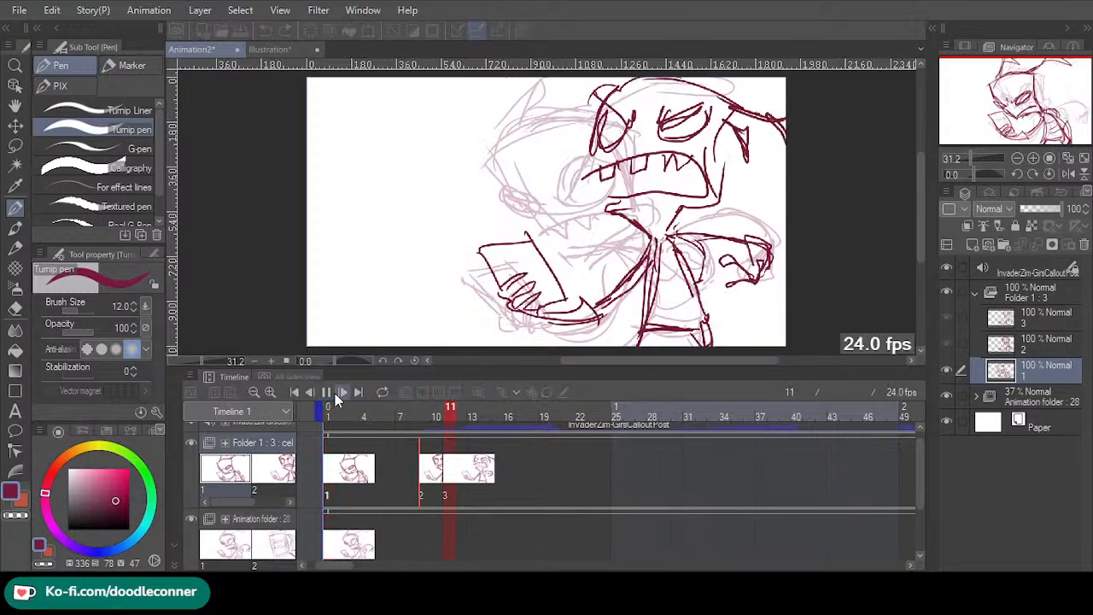
click(333, 392)
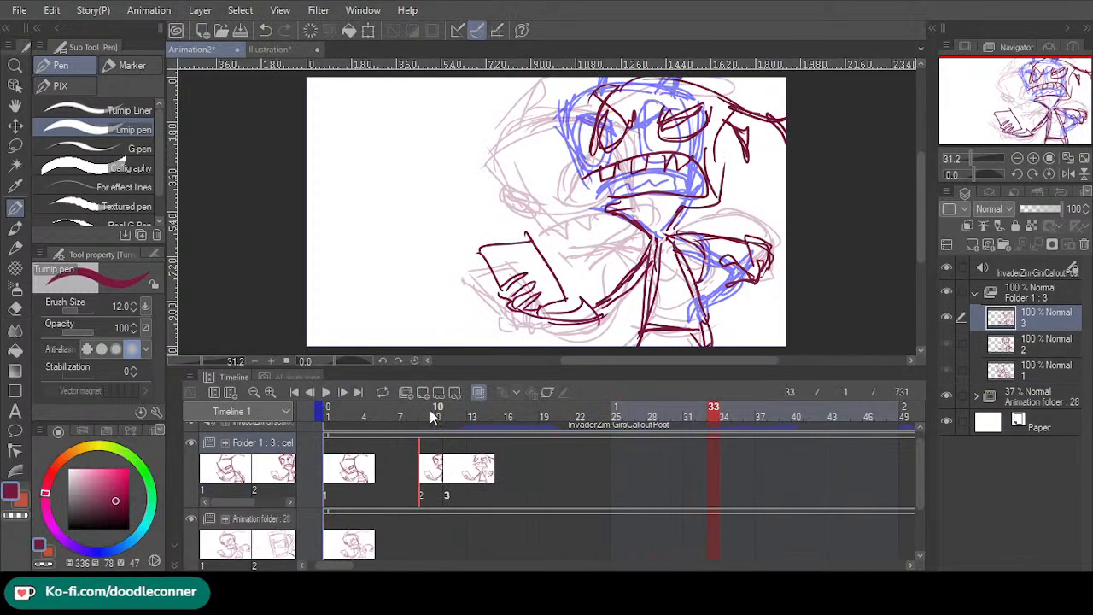
- Insert a new cel at frame 4 and sketch the head bowed lower than the first pose, with slanted facial marks and raised antennae
drag(429, 410, 358, 421)
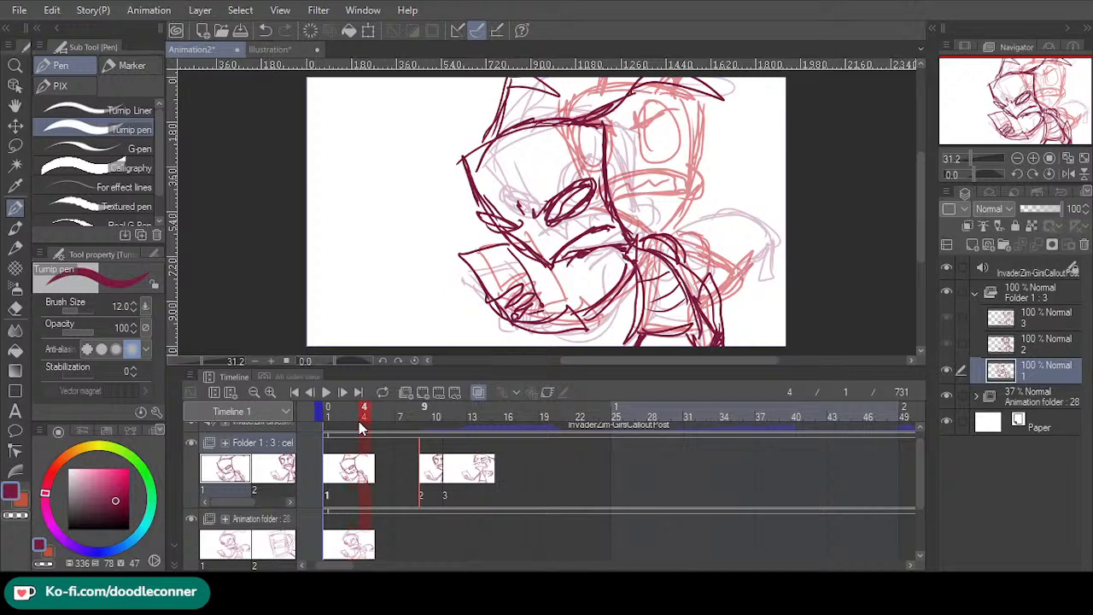
click(422, 392)
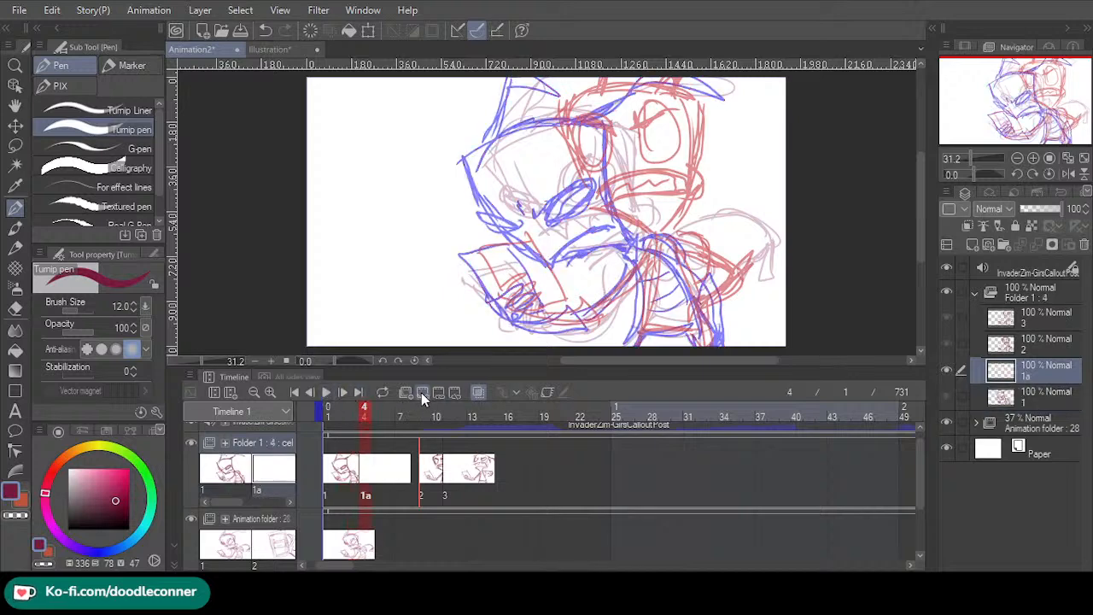
mouse_move(497, 195)
mouse_down()
mouse_move(654, 167)
mouse_move(634, 231)
mouse_move(666, 261)
mouse_up()
mouse_move(596, 287)
mouse_down()
mouse_move(506, 224)
mouse_move(547, 275)
mouse_up()
mouse_move(627, 227)
mouse_down()
mouse_move(589, 275)
mouse_move(572, 278)
mouse_move(628, 271)
mouse_move(624, 282)
mouse_move(654, 235)
mouse_up()
key(ctrl+z)
key(ctrl+z)
drag(618, 278, 659, 236)
mouse_move(535, 181)
mouse_down()
mouse_move(568, 91)
mouse_move(561, 109)
mouse_move(607, 82)
mouse_move(560, 104)
mouse_move(539, 175)
mouse_up()
mouse_move(603, 164)
mouse_down()
mouse_move(637, 97)
mouse_move(674, 83)
mouse_up()
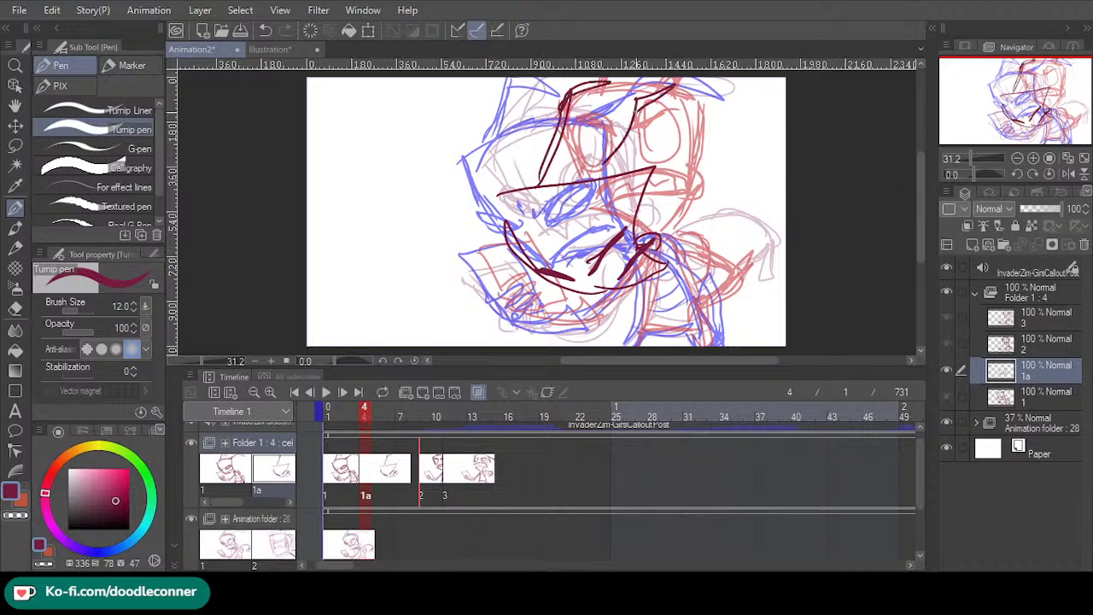
drag(634, 123, 611, 182)
- Sketch the hunched torso and back arm, plus the lowered forearm and hand holding the device, on the frame 4 cel
mouse_move(653, 255)
mouse_down()
mouse_move(693, 257)
mouse_move(717, 340)
mouse_up()
mouse_move(702, 276)
mouse_down()
mouse_move(665, 297)
mouse_move(673, 318)
mouse_move(643, 329)
mouse_up()
mouse_move(502, 263)
mouse_down()
mouse_move(485, 312)
mouse_move(545, 314)
mouse_move(494, 328)
mouse_up()
drag(468, 272, 496, 319)
mouse_move(468, 266)
mouse_down()
mouse_move(510, 263)
mouse_move(526, 306)
mouse_move(579, 318)
mouse_move(526, 336)
mouse_move(543, 340)
mouse_up()
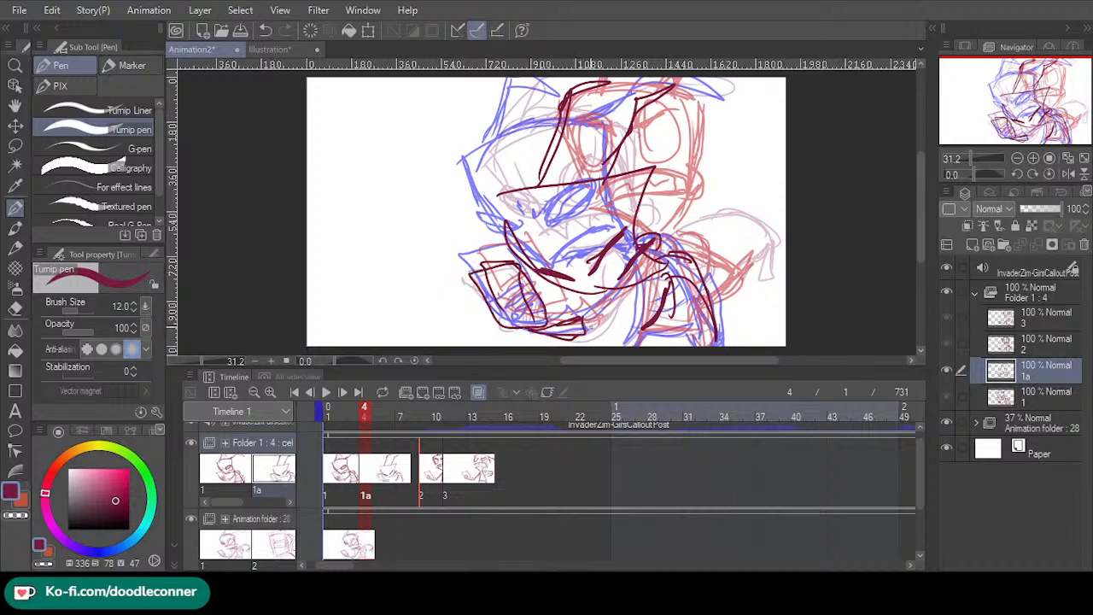
drag(647, 282, 587, 331)
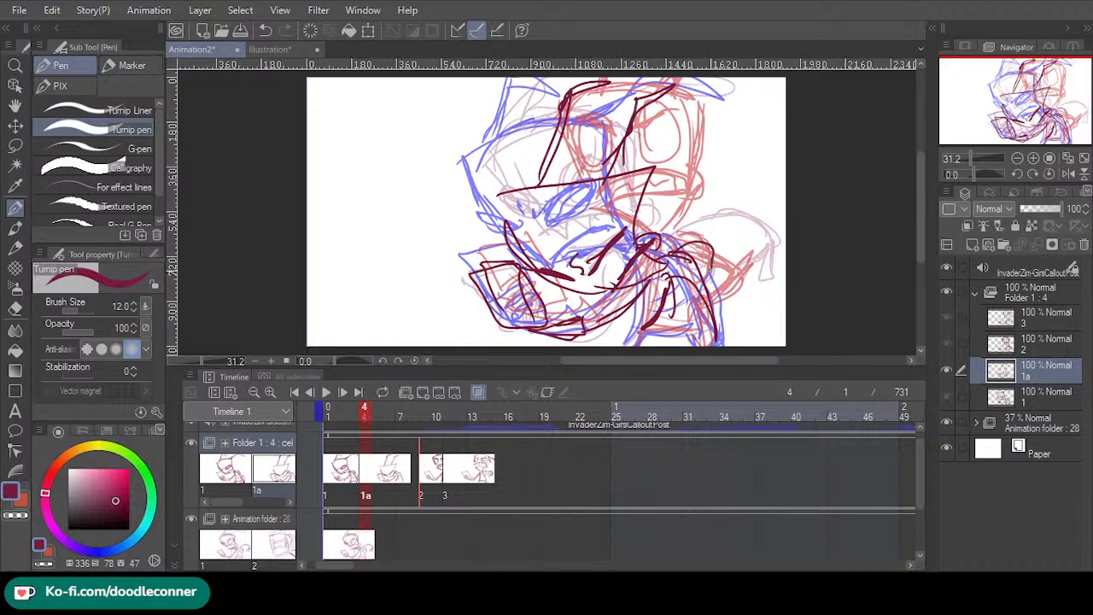
mouse_move(699, 267)
mouse_down()
mouse_move(740, 310)
mouse_move(743, 344)
mouse_up()
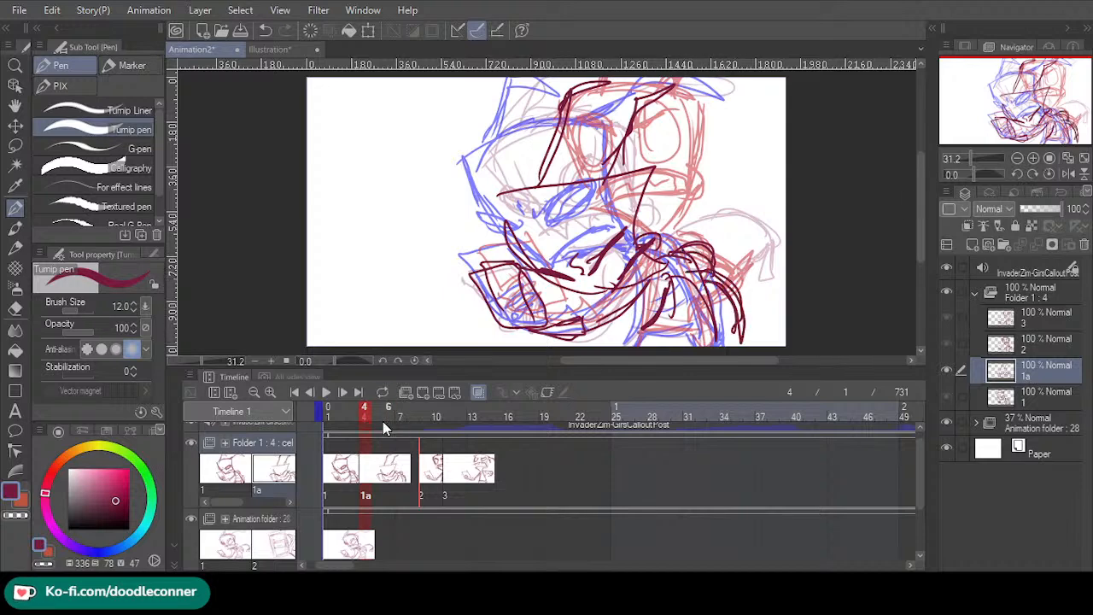
- Play back the animation from frame 1 to check the added bowed-head pose
drag(402, 423, 310, 413)
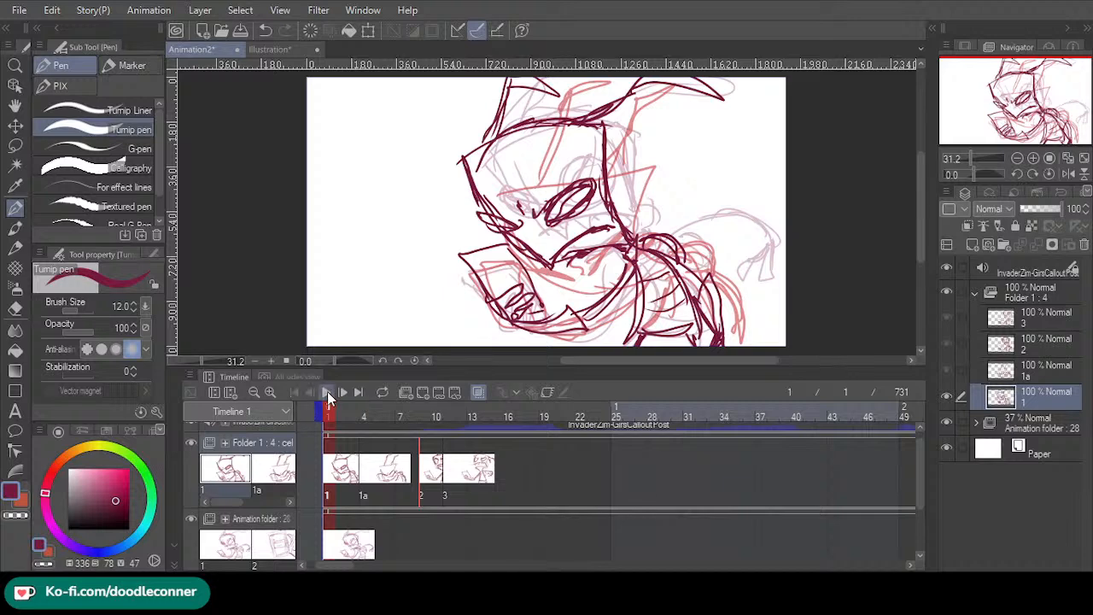
click(331, 393)
click(330, 393)
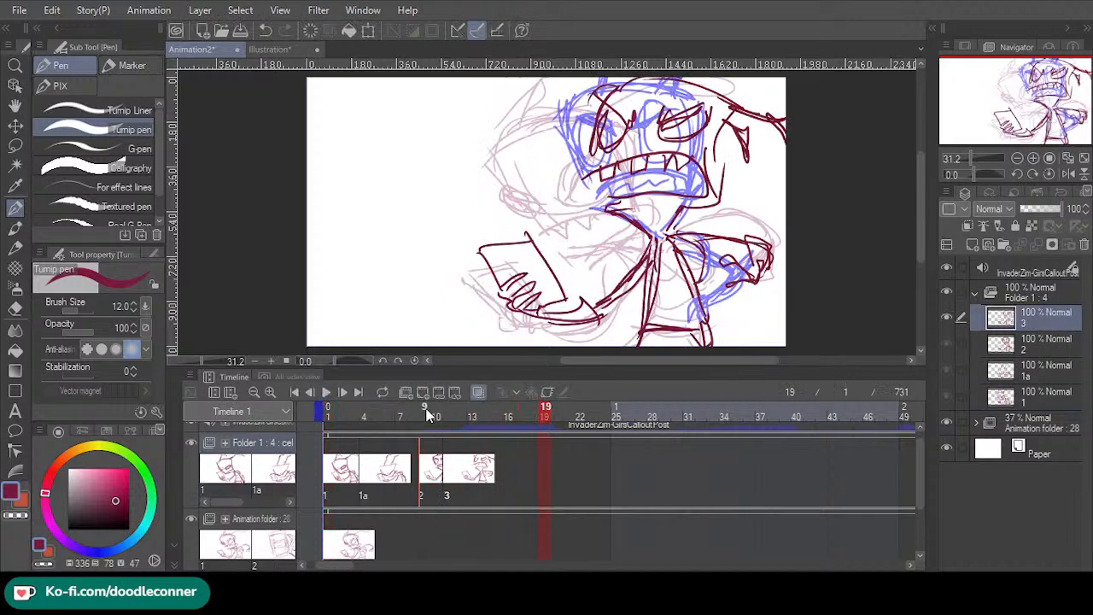
- Move cel 1a to frame 5 and insert a new blank cel at frame 7
mouse_move(416, 411)
mouse_down()
mouse_move(436, 408)
mouse_move(357, 416)
mouse_move(369, 413)
mouse_up()
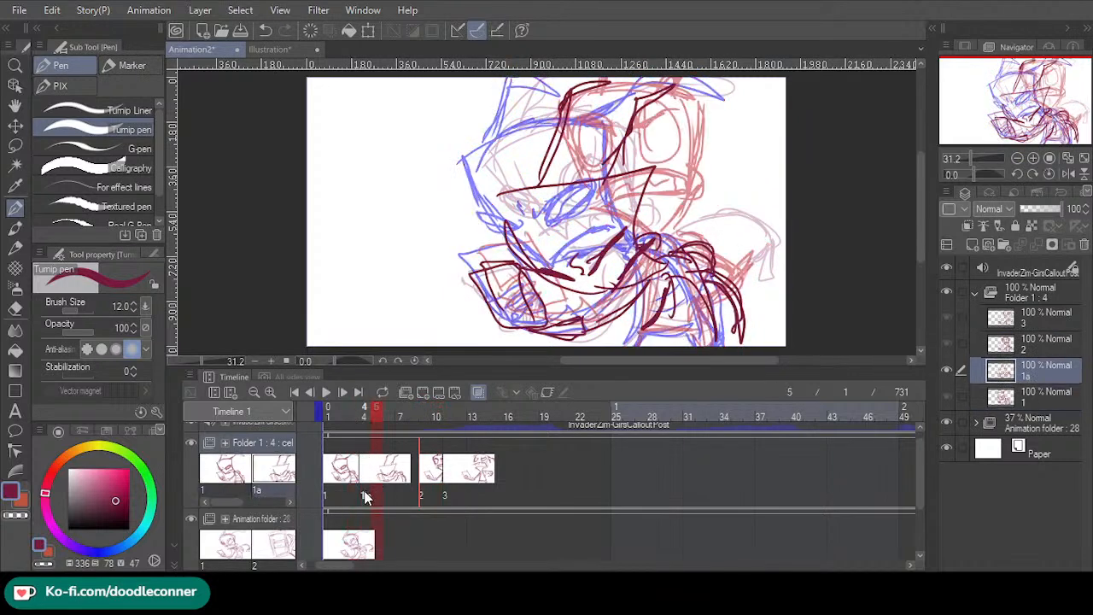
drag(379, 496, 403, 501)
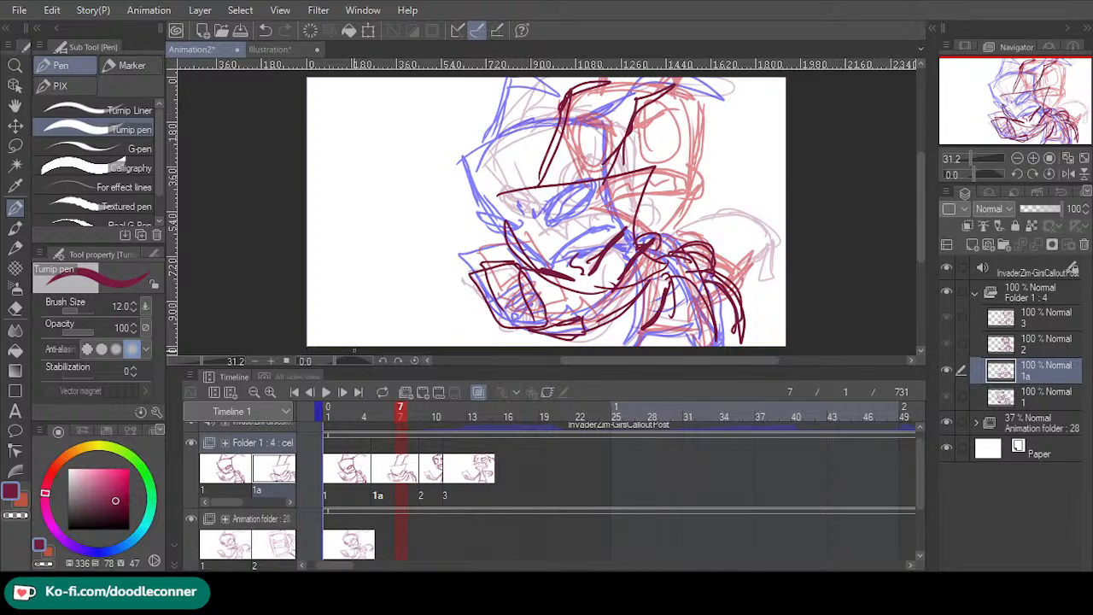
click(423, 392)
drag(1016, 111, 1018, 105)
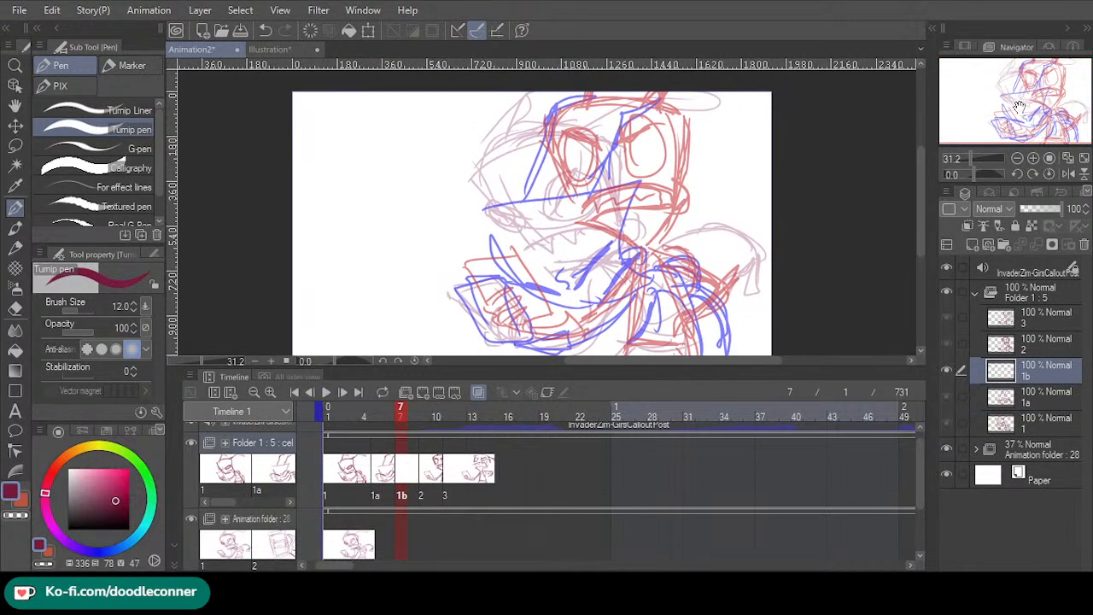
- Transform the whole drawing on cel 2 so its top edge sits slightly lower and leans toward the held device, and compare it with cel 3
click(445, 496)
click(422, 495)
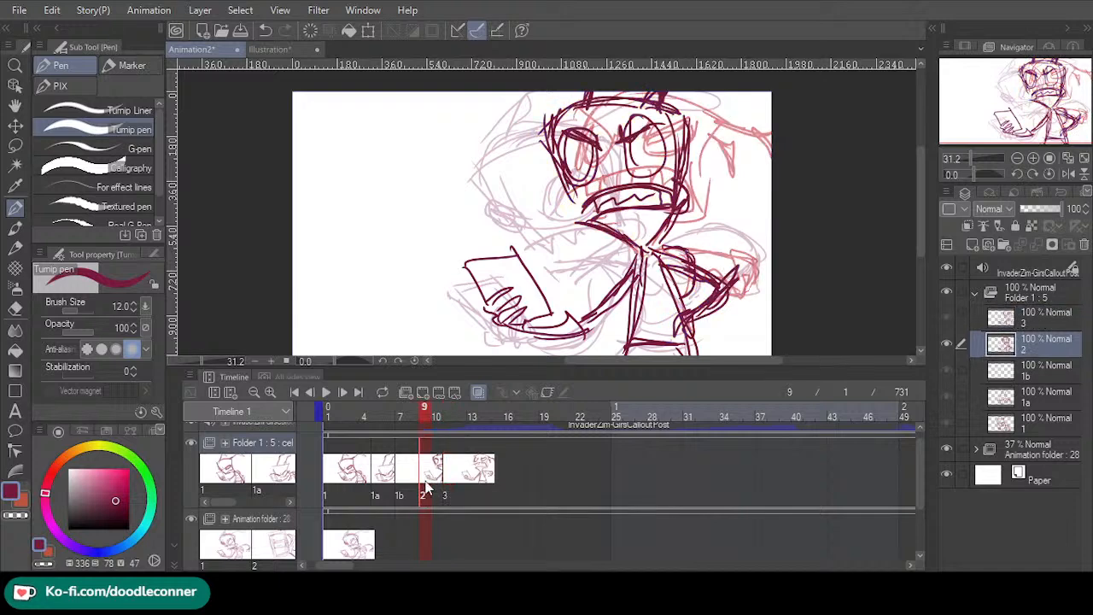
click(368, 31)
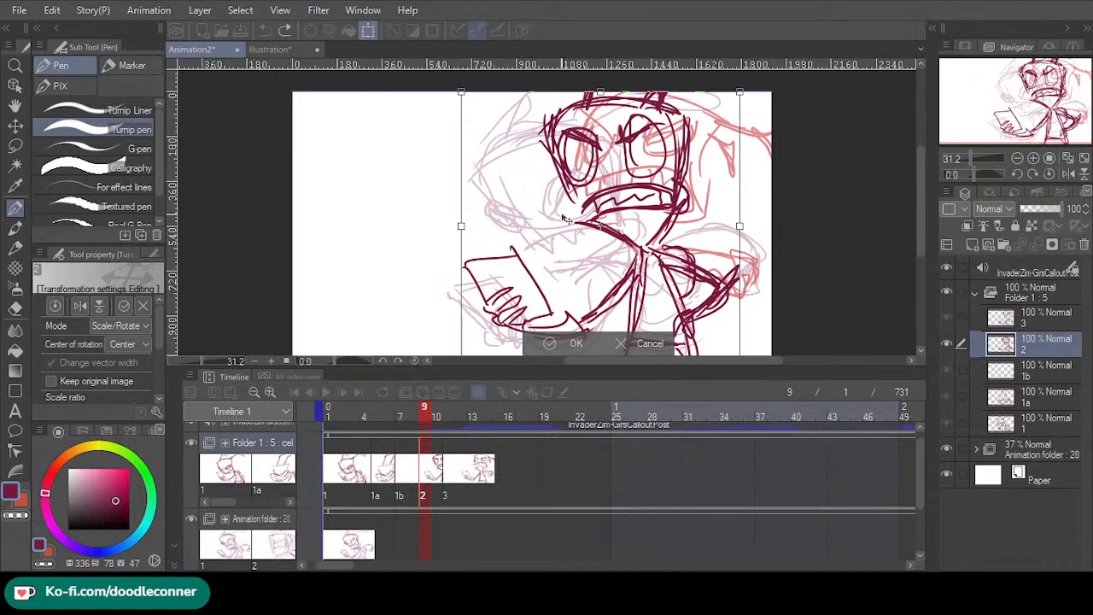
drag(600, 91, 587, 130)
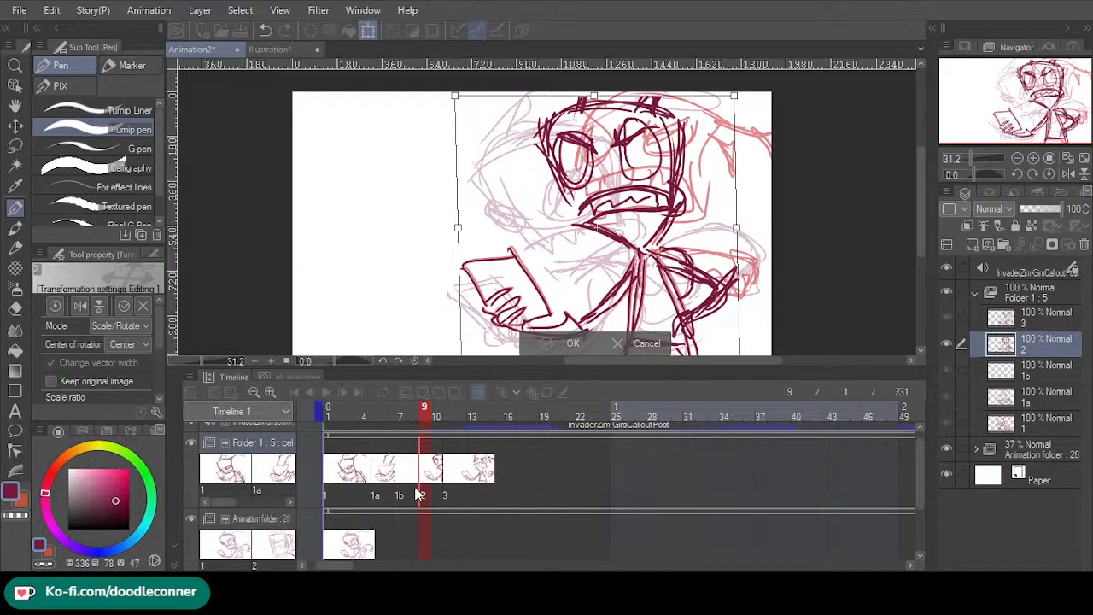
key(Return)
click(444, 493)
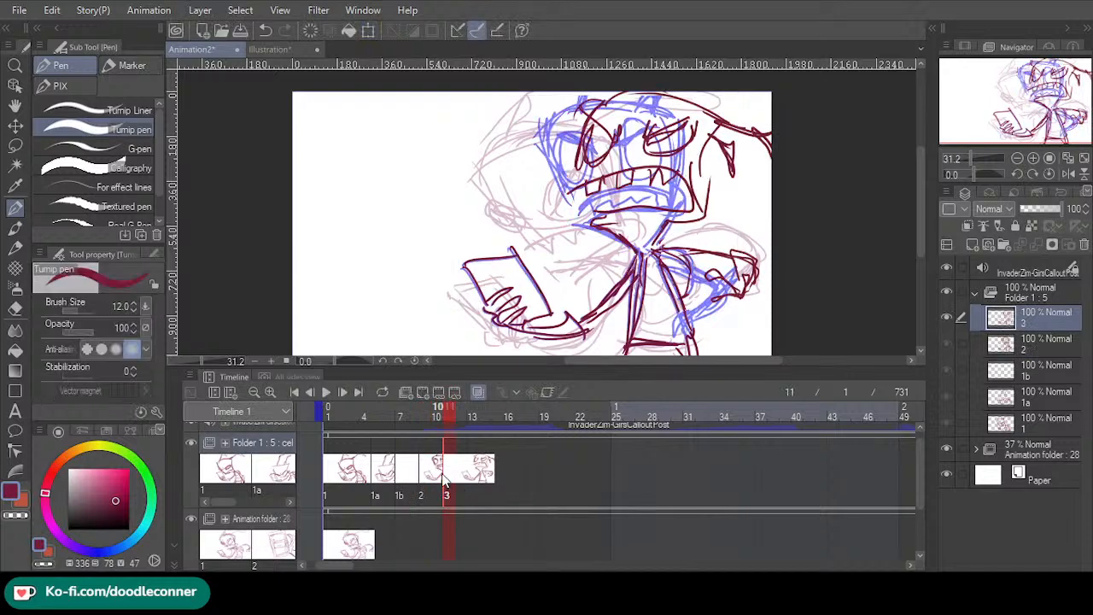
- Sketch the in-between head outline, lowered eyes and neck on cel 1b at frame 7, between the neighbouring poses
click(401, 493)
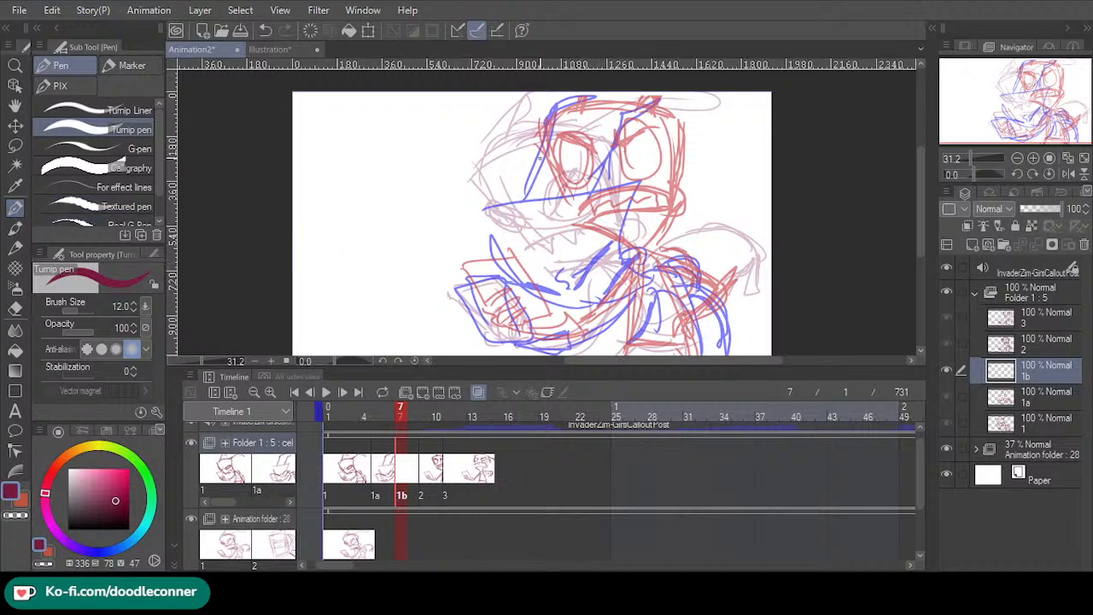
mouse_move(525, 159)
mouse_down()
mouse_move(645, 146)
mouse_move(649, 192)
mouse_move(652, 175)
mouse_move(653, 268)
mouse_move(635, 276)
mouse_move(530, 203)
mouse_move(517, 173)
mouse_move(567, 207)
mouse_move(546, 254)
mouse_up()
drag(524, 208, 543, 255)
drag(595, 209, 631, 235)
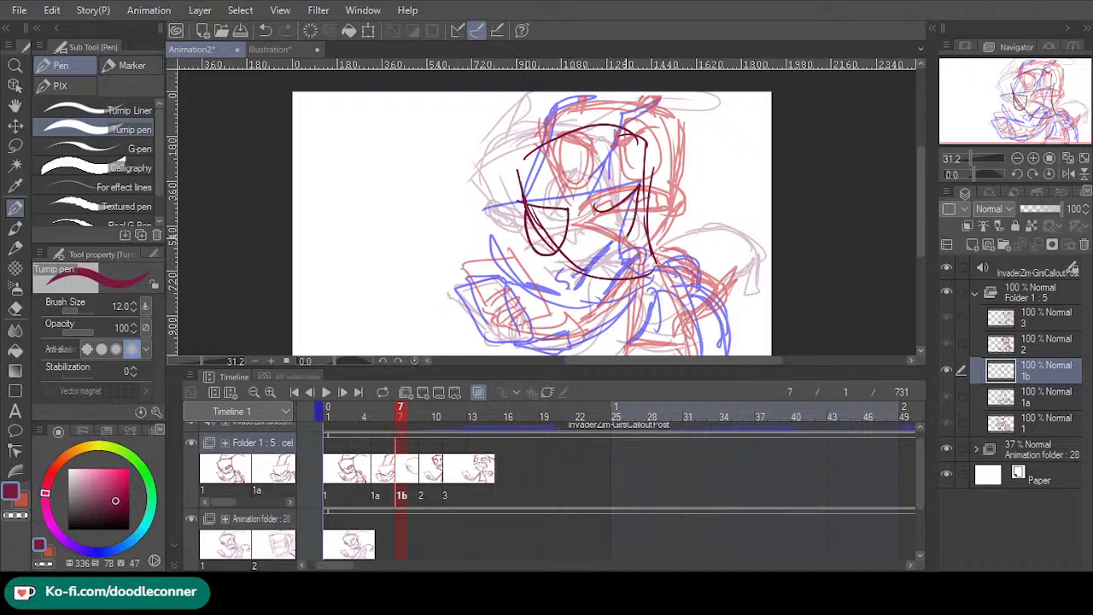
mouse_move(639, 186)
mouse_down()
mouse_move(611, 249)
mouse_move(658, 239)
mouse_move(616, 282)
mouse_up()
drag(657, 241, 630, 258)
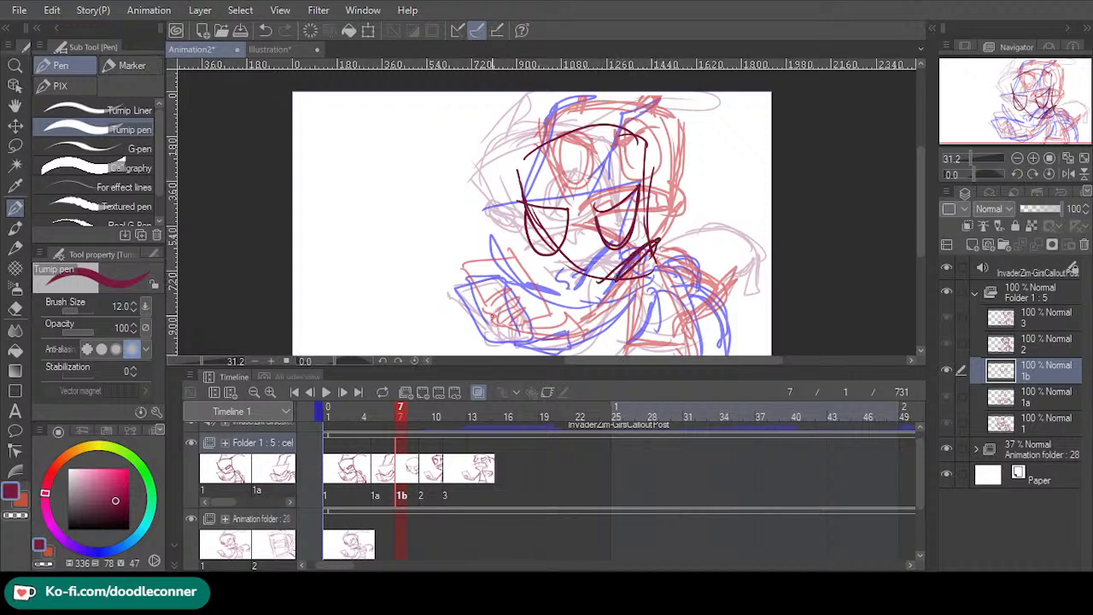
- Draw the forearm and hand holding the device, the torso line and the bent back arm on cel 1b
mouse_move(492, 331)
mouse_down()
mouse_move(470, 284)
mouse_move(479, 271)
mouse_move(506, 269)
mouse_move(532, 326)
mouse_move(503, 334)
mouse_move(558, 328)
mouse_move(570, 341)
mouse_move(539, 352)
mouse_move(625, 290)
mouse_up()
drag(608, 310, 560, 342)
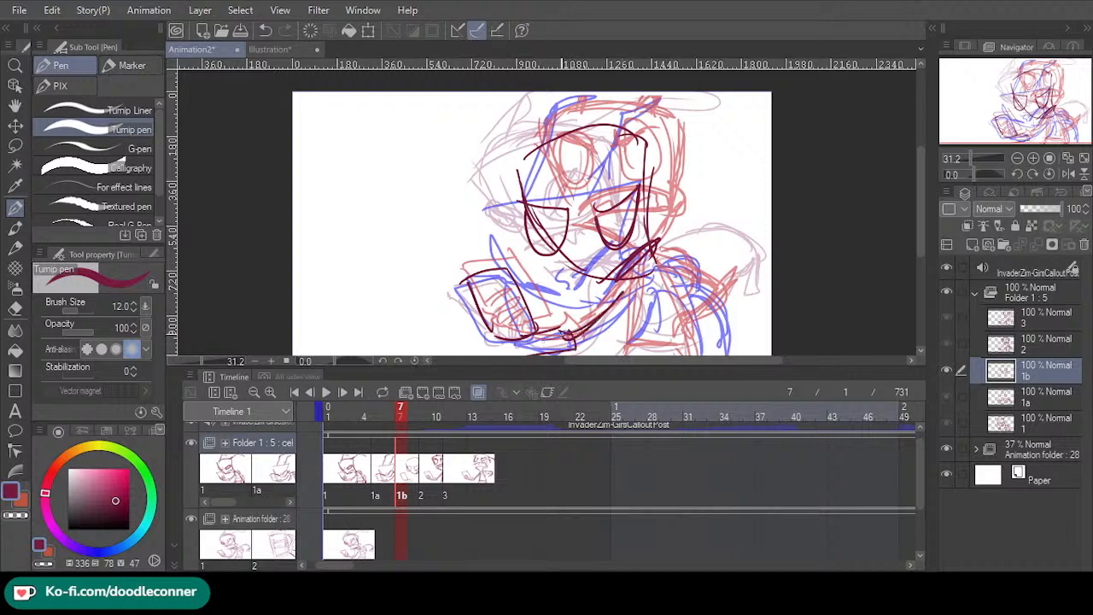
mouse_move(635, 279)
mouse_down()
mouse_move(647, 321)
mouse_move(639, 350)
mouse_move(646, 278)
mouse_move(653, 304)
mouse_up()
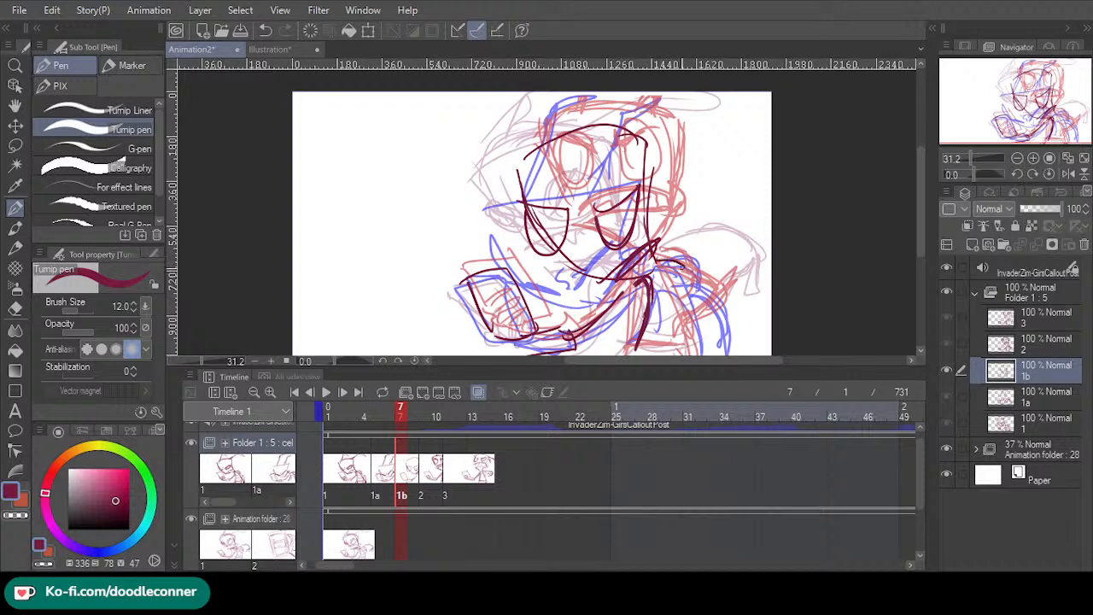
drag(675, 262, 700, 349)
mouse_move(698, 349)
mouse_down()
mouse_move(687, 279)
mouse_move(705, 266)
mouse_move(744, 314)
mouse_move(724, 340)
mouse_move(697, 349)
mouse_move(733, 296)
mouse_up()
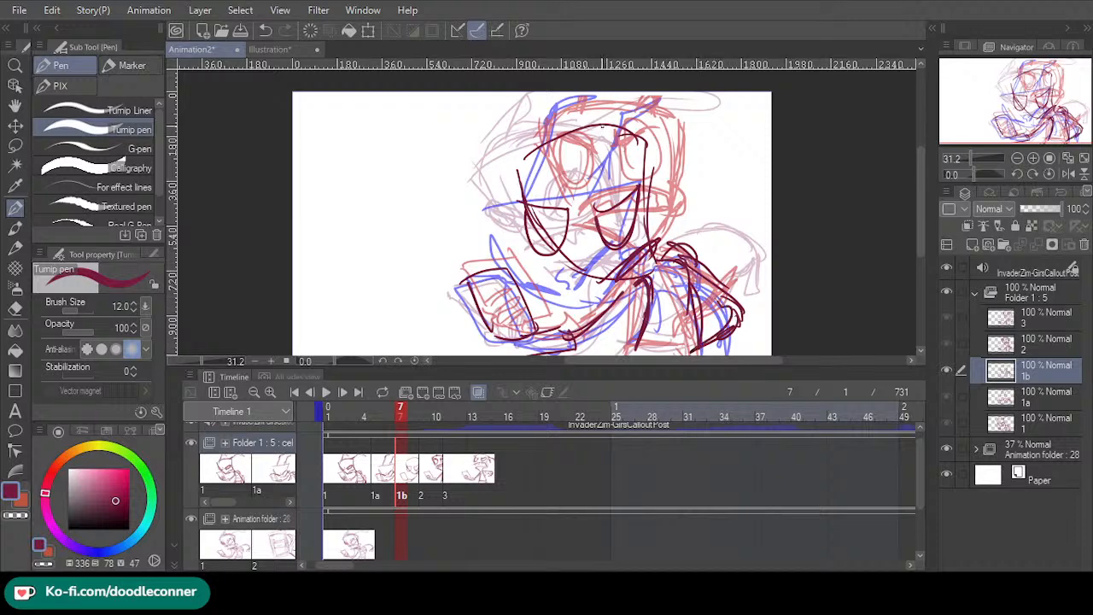
- Draw the trailing antennae on cel 1b, undoing the first stroke and checking cel 1a for their position
drag(604, 128, 694, 100)
key(ctrl+z)
key(Left)
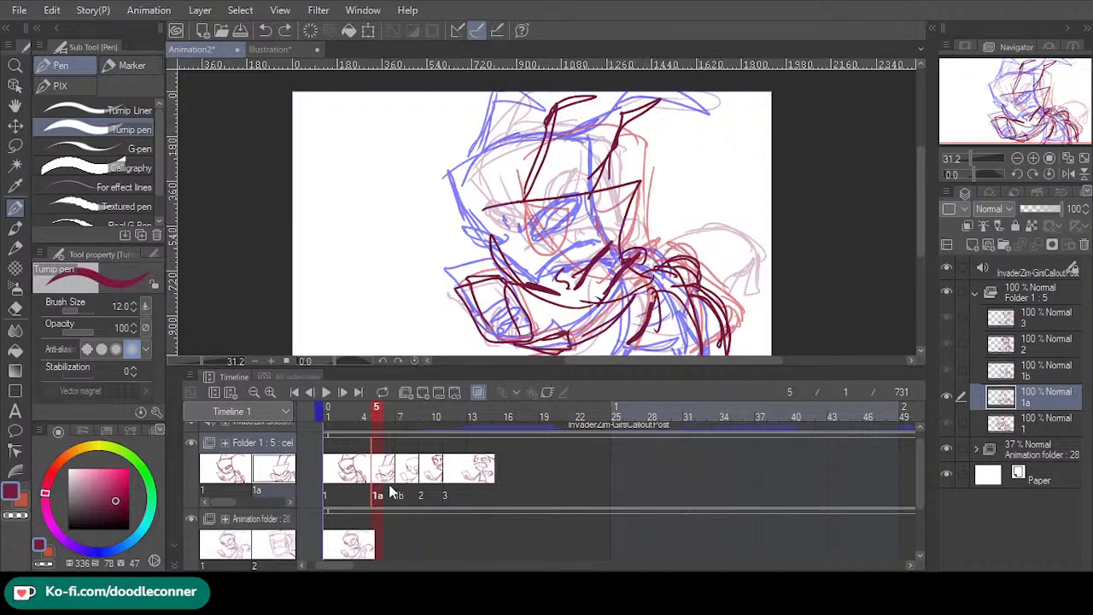
key(Right)
mouse_move(645, 137)
mouse_down()
mouse_move(713, 102)
mouse_move(731, 130)
mouse_move(753, 133)
mouse_up()
drag(712, 115, 690, 113)
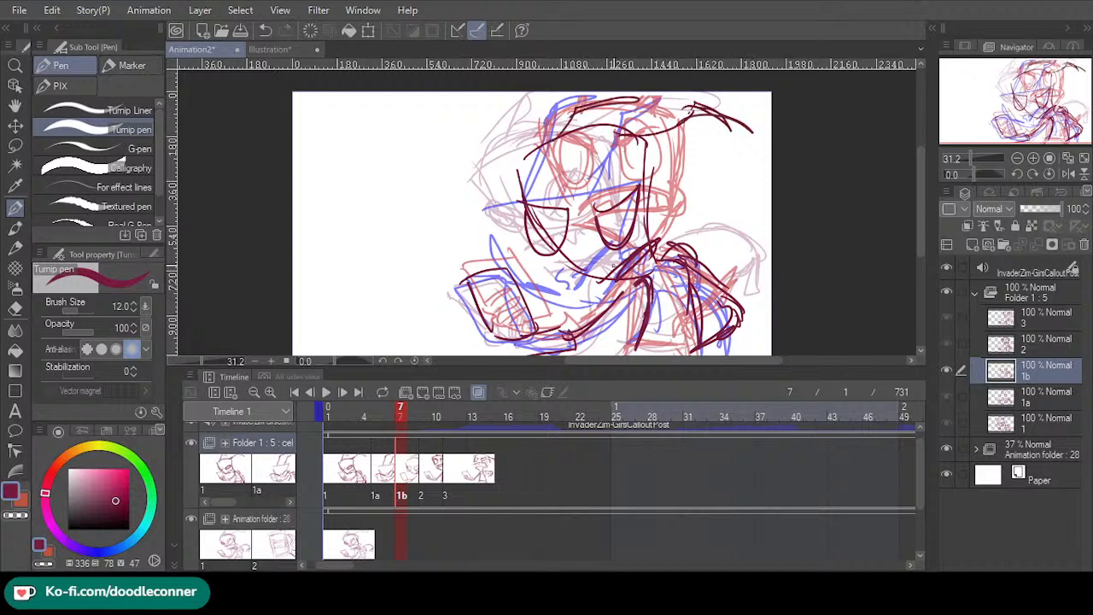
- Play back the animation from frame 1 and scrub through frames 6 to 9 to check the new in-between
click(328, 392)
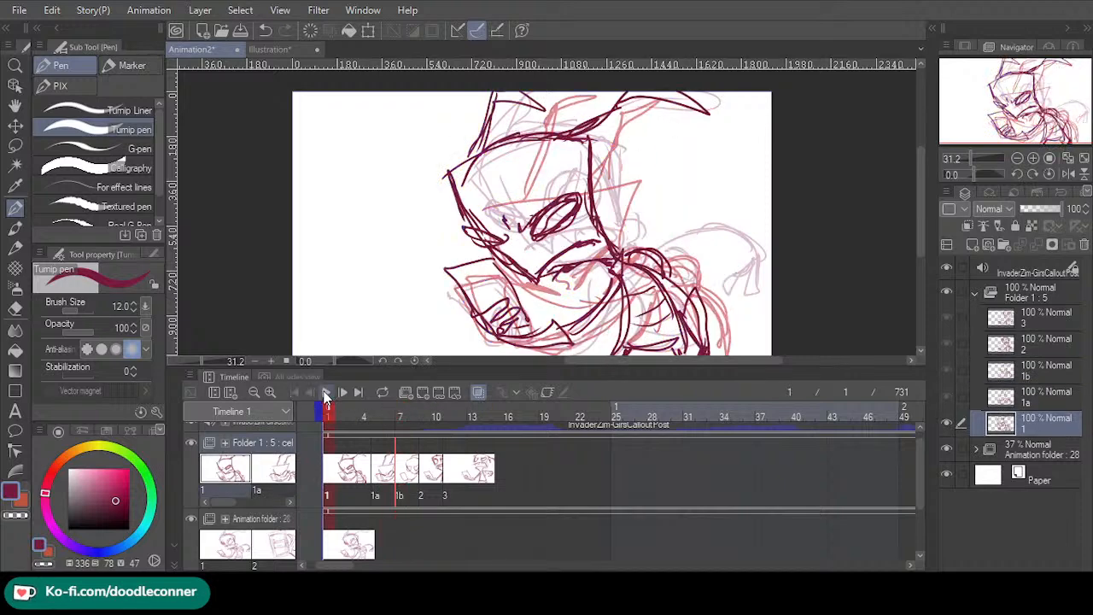
click(325, 393)
click(326, 393)
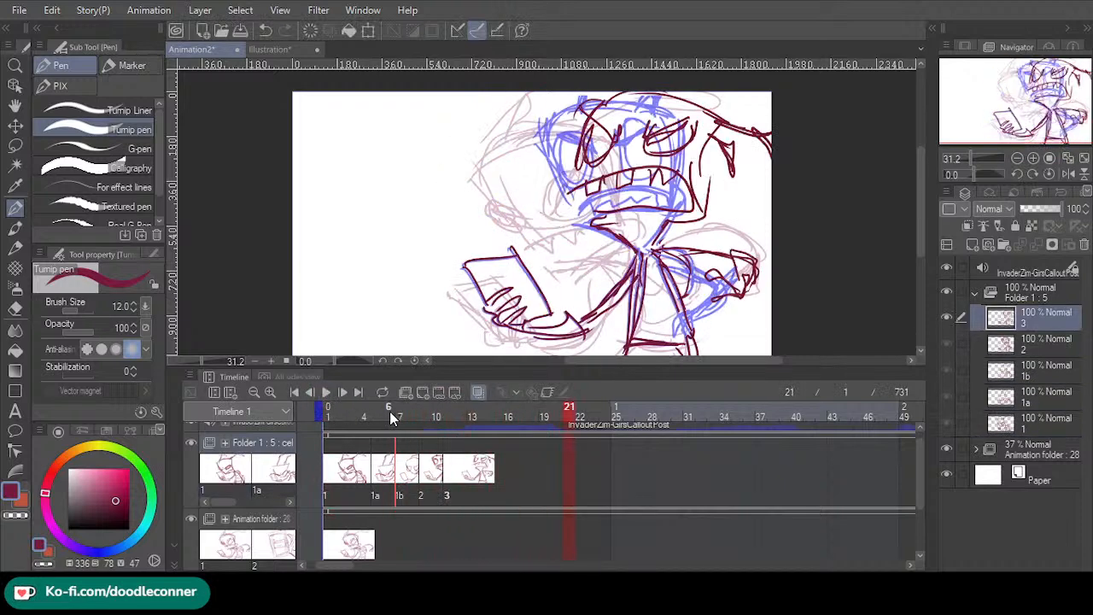
drag(390, 411, 427, 437)
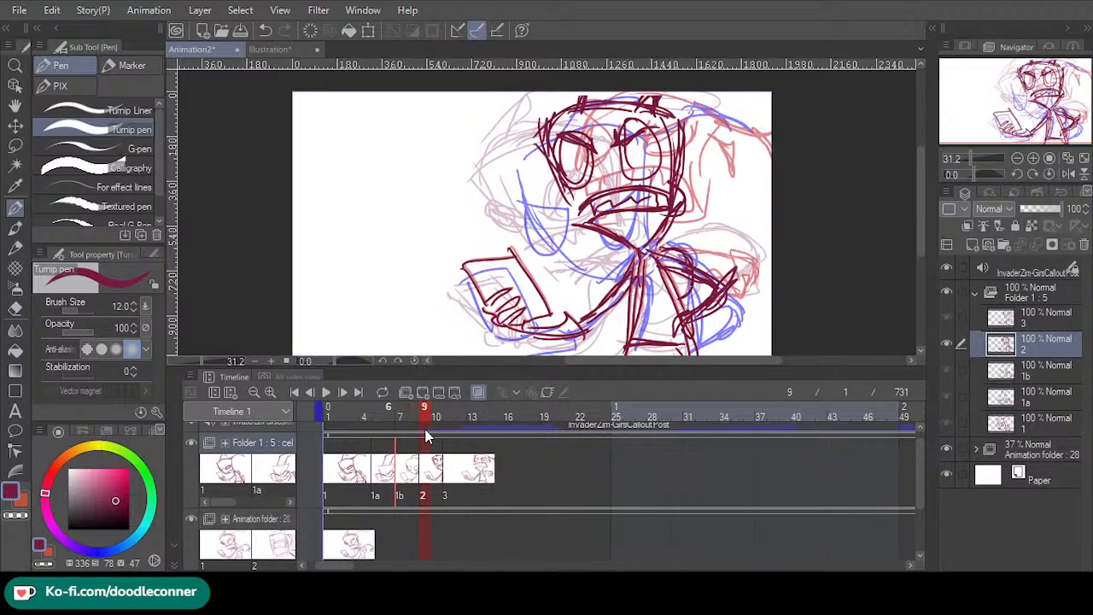
- Shift cels 1a through 3 so cel 1a starts at frame 7, turn off onion skin, and play back the timing
drag(496, 493, 397, 498)
click(326, 392)
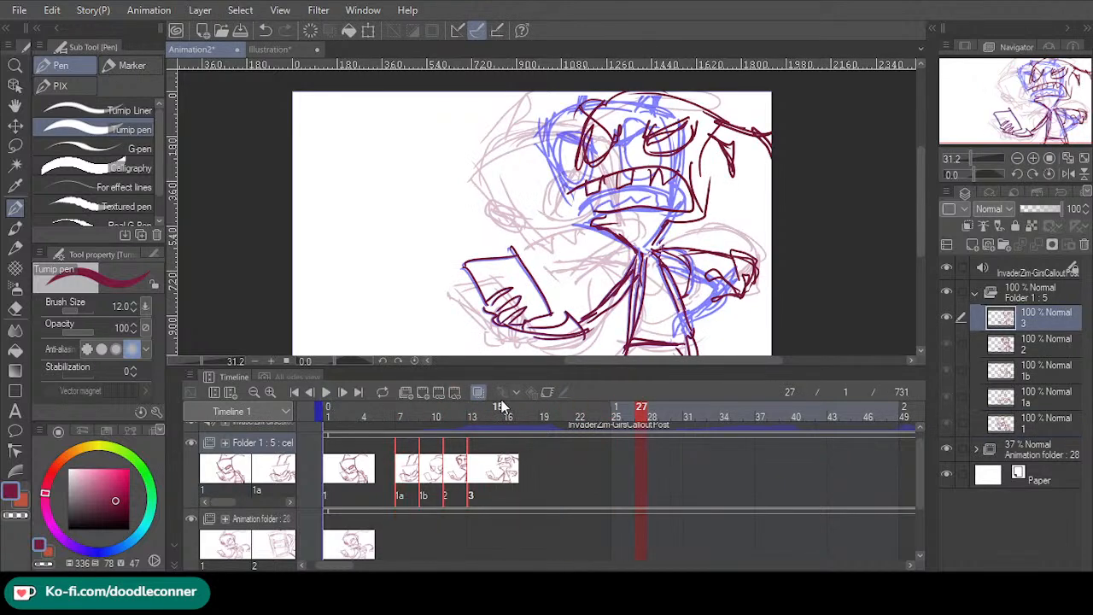
drag(405, 413, 340, 419)
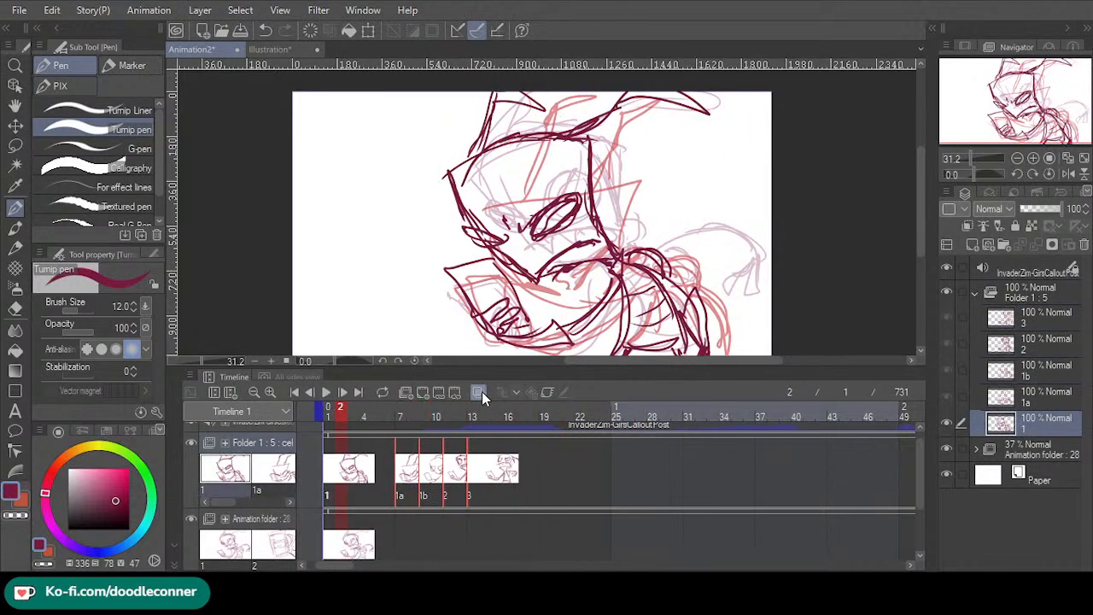
click(327, 393)
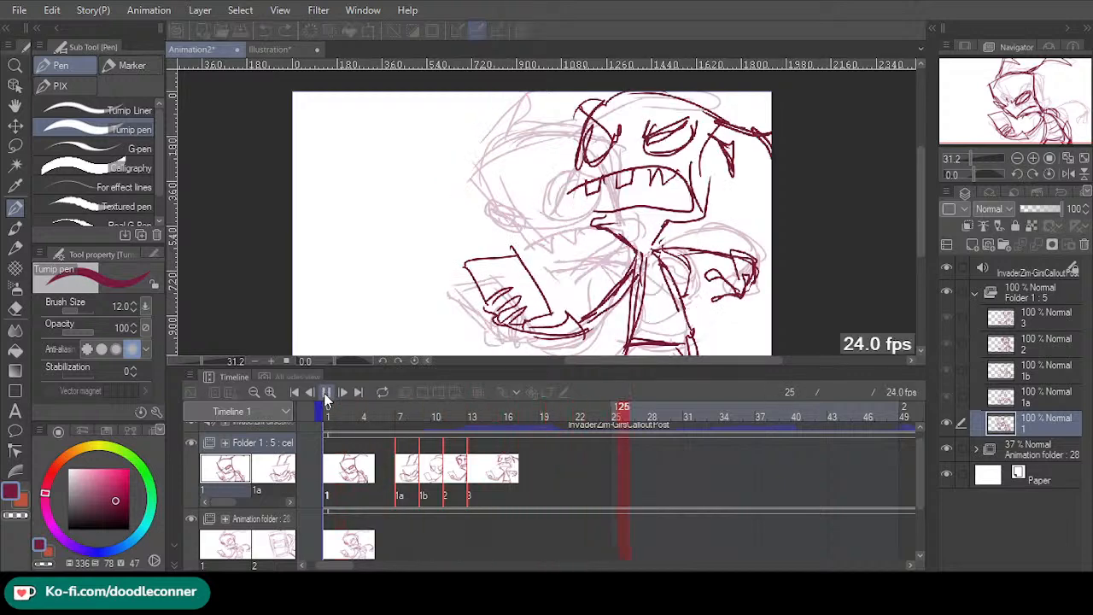
- Duplicate the cel 3 drawing as cel 4, lasso its head and place cel 4 at frame 15
click(479, 490)
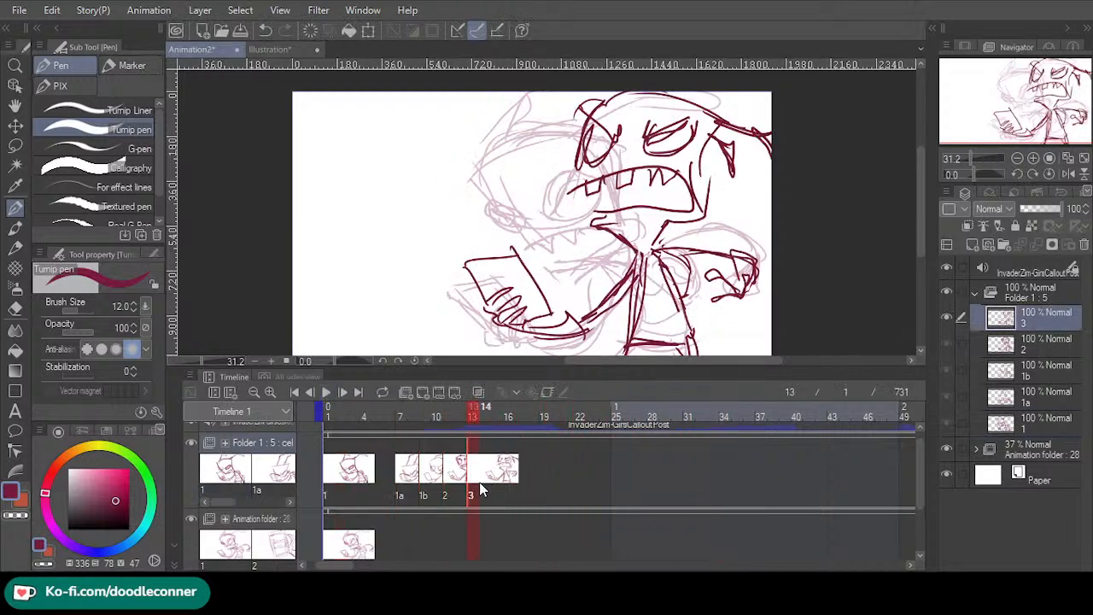
key(ctrl+shift+n)
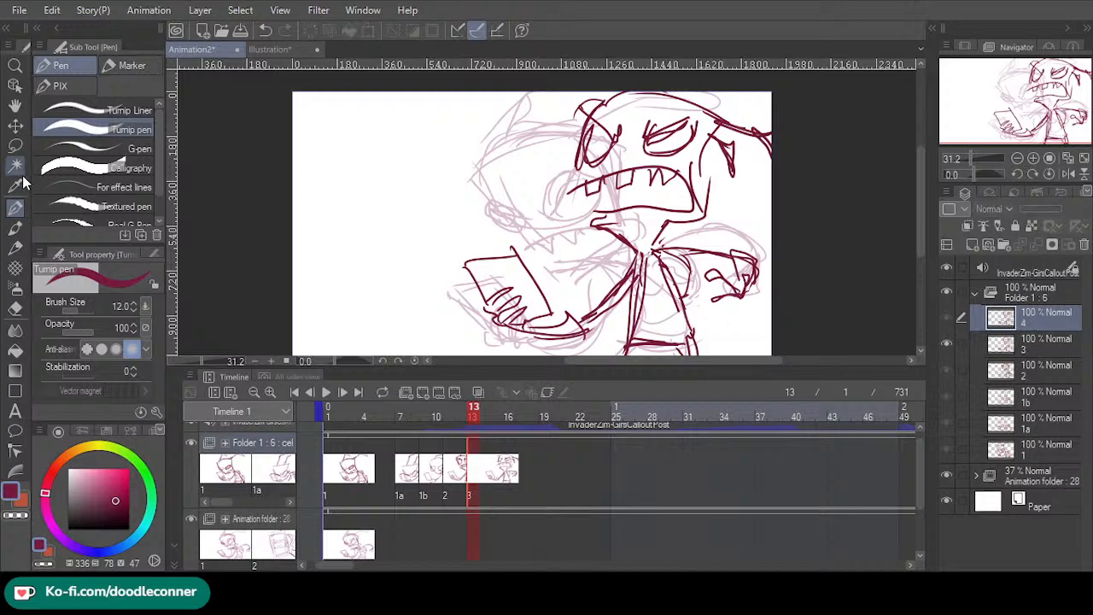
key(m)
mouse_move(646, 187)
mouse_down()
mouse_move(694, 202)
mouse_move(779, 101)
mouse_move(528, 129)
mouse_move(694, 233)
mouse_up()
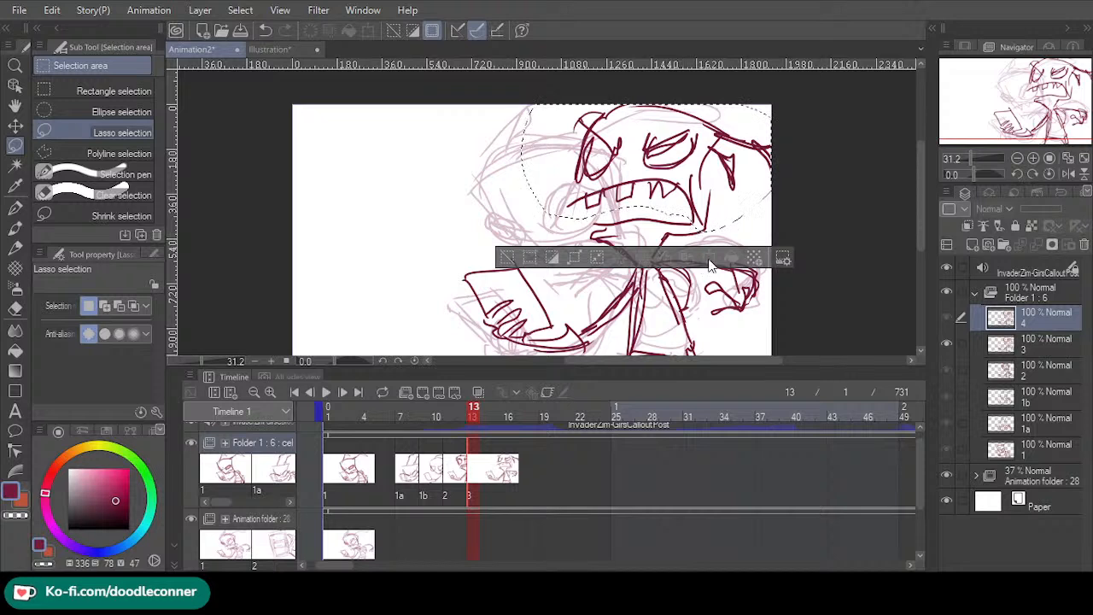
click(488, 501)
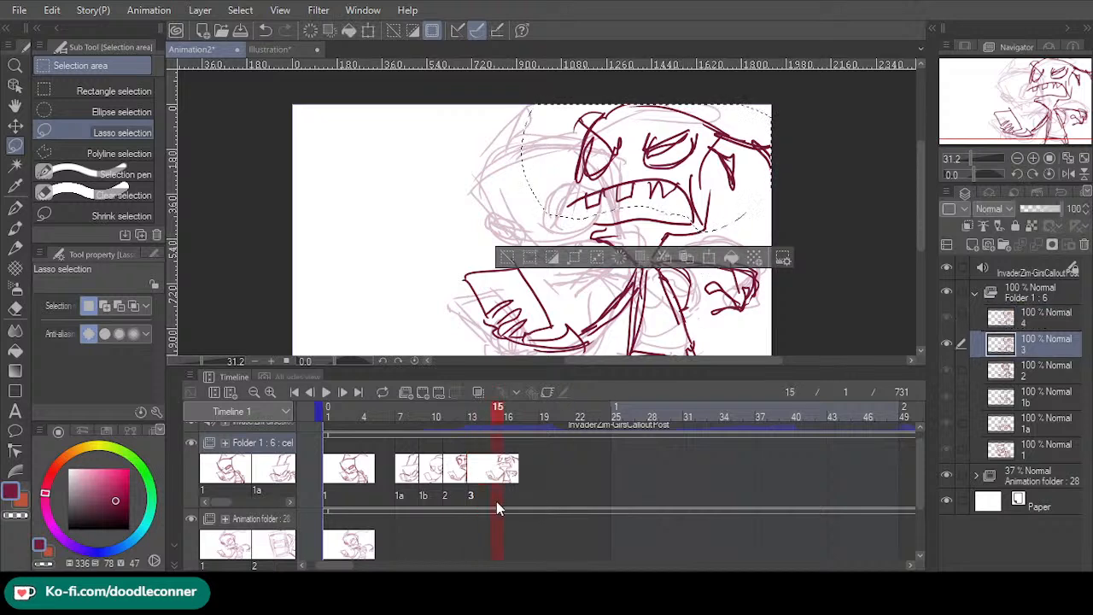
click(496, 502)
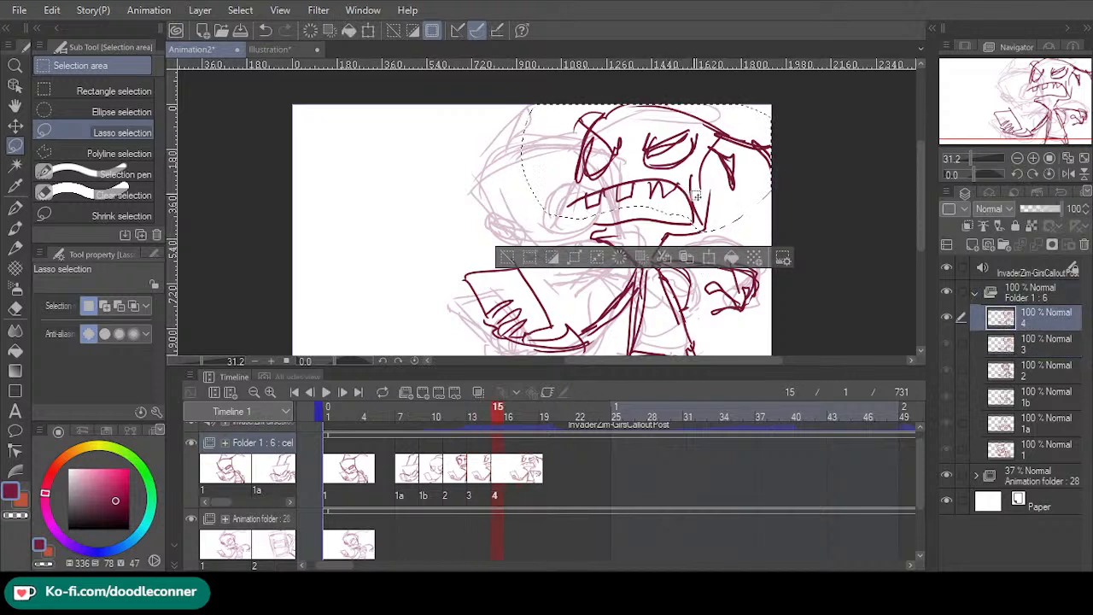
- Nudge the selected head on cel 4 slightly up and away from the device, and clear the selection
click(716, 257)
drag(708, 192, 710, 192)
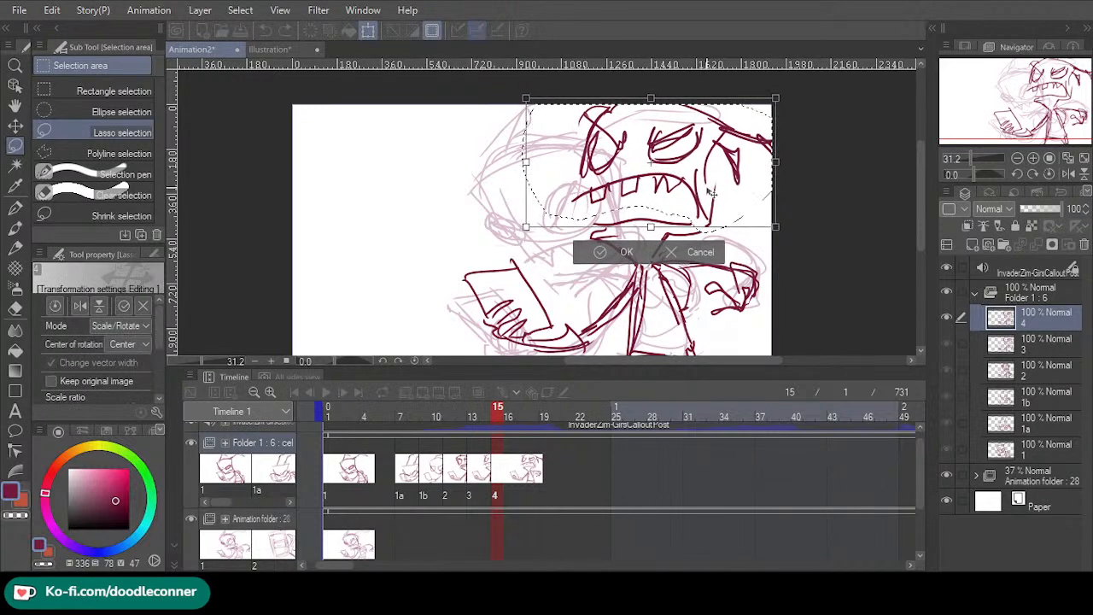
click(604, 254)
click(510, 251)
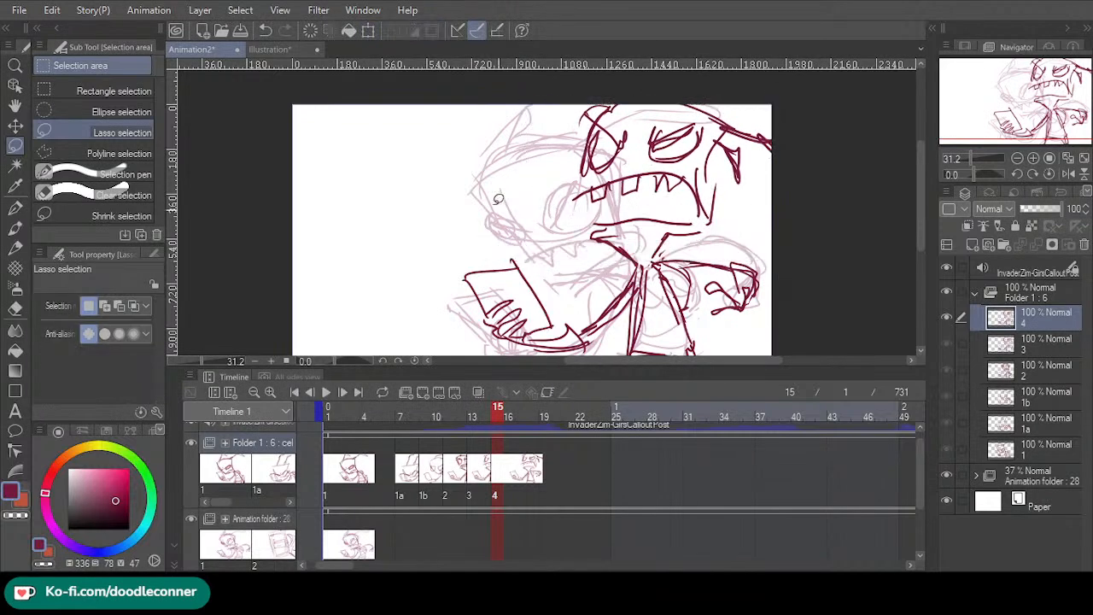
- Distort the whole cel 4 drawing by pulling both upper corners of its bounding box slightly inward
key(ctrl+t)
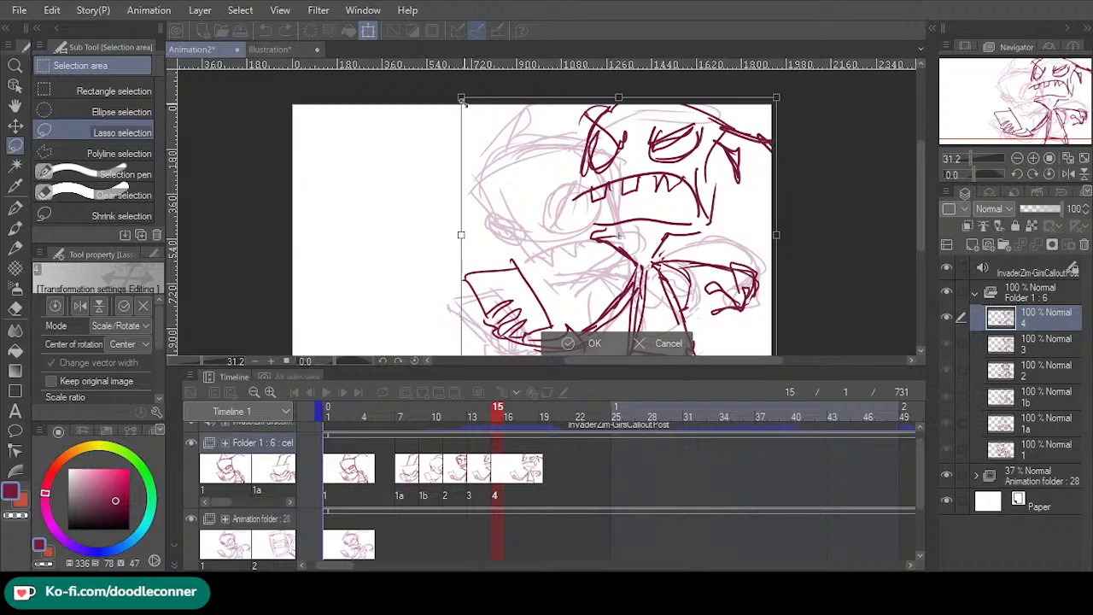
drag(464, 100, 469, 102)
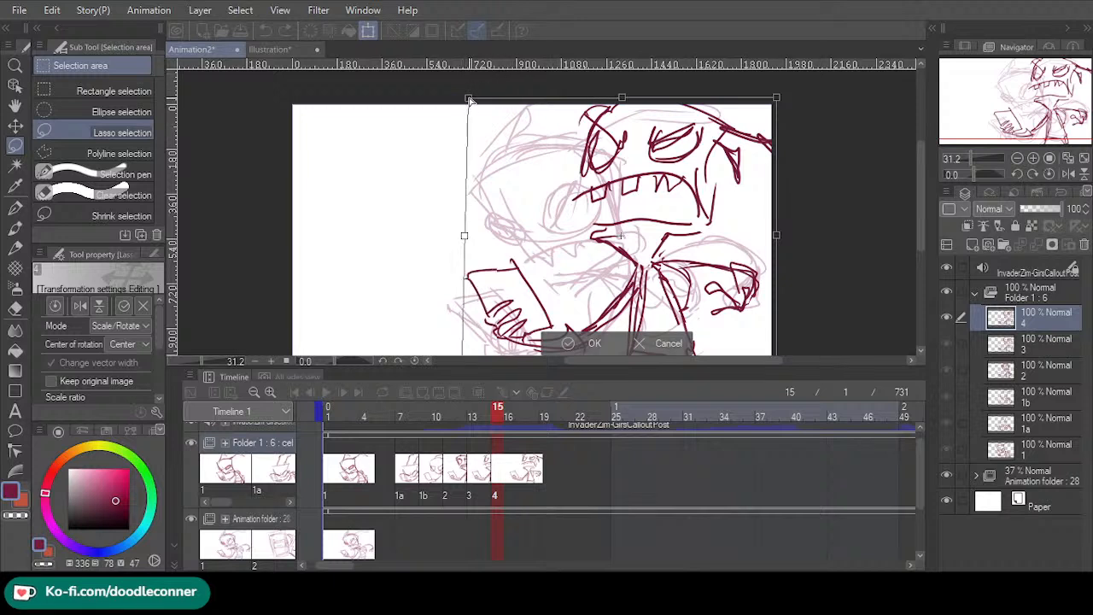
drag(774, 99, 770, 104)
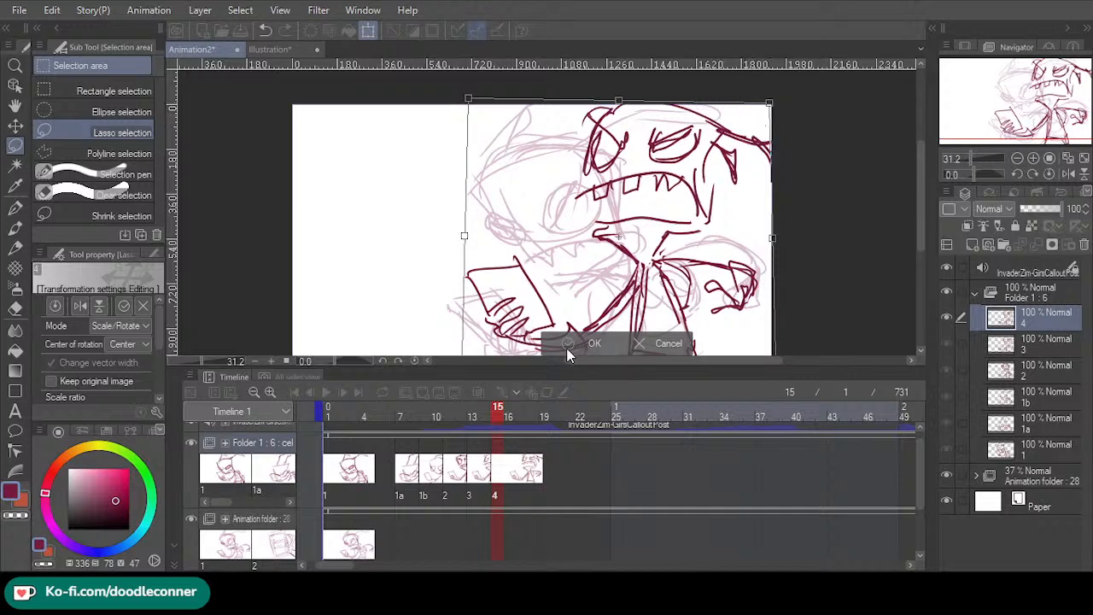
click(581, 343)
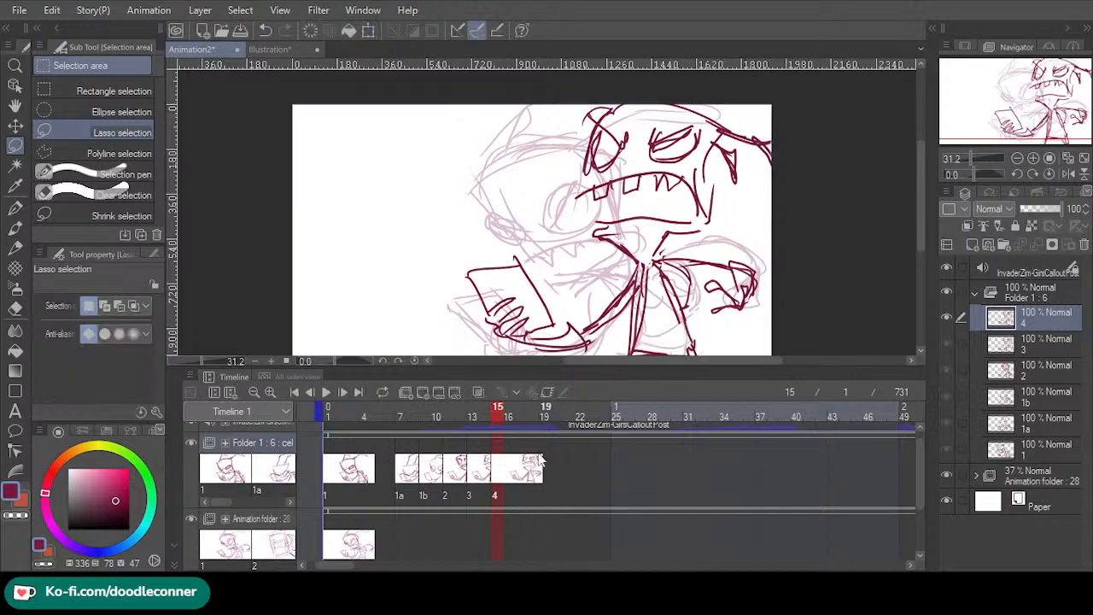
- Repeat the shake by assigning cel 3 at frame 17 and cel 4 at frame 19
right_click(521, 498)
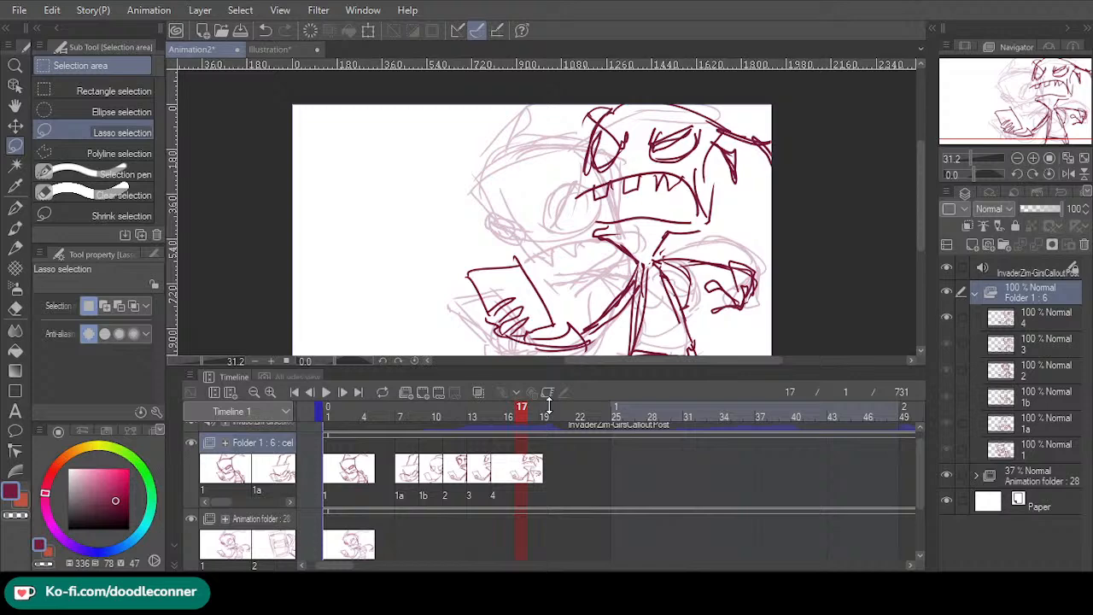
click(543, 203)
drag(555, 499, 547, 499)
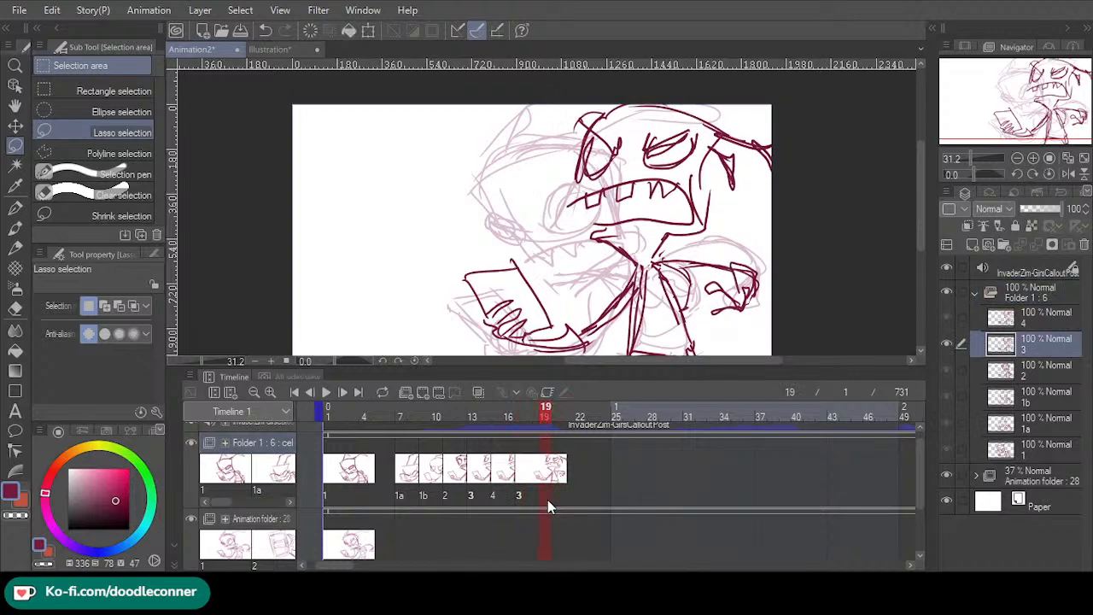
right_click(545, 478)
click(592, 235)
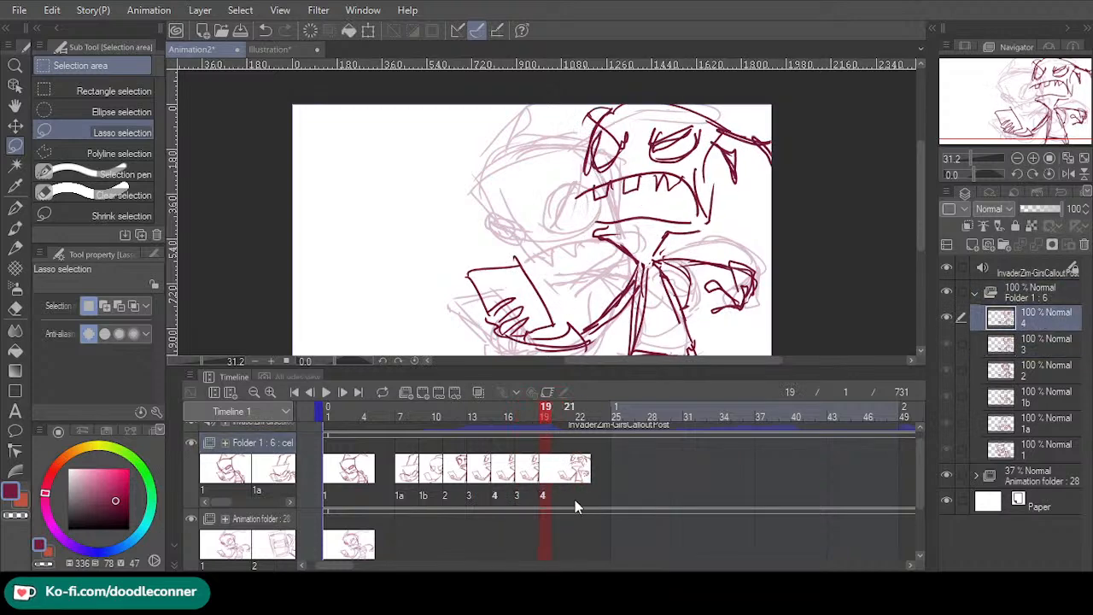
- Retime the repeated poses so the second cel 3 starts at frame 18 and the last cel 4 at frame 21
click(581, 498)
drag(546, 498, 555, 499)
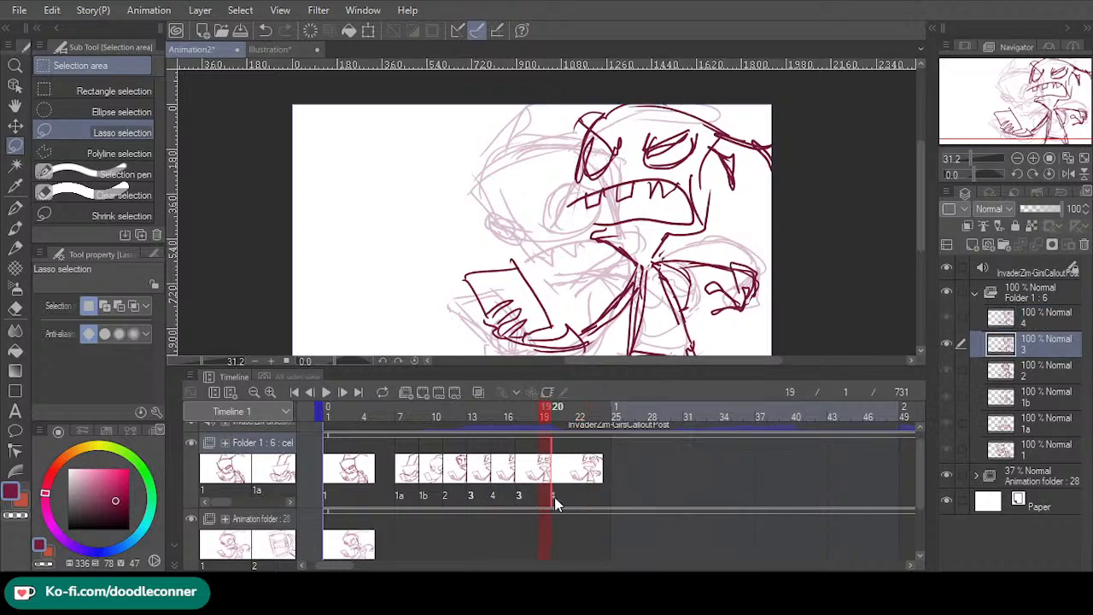
click(557, 417)
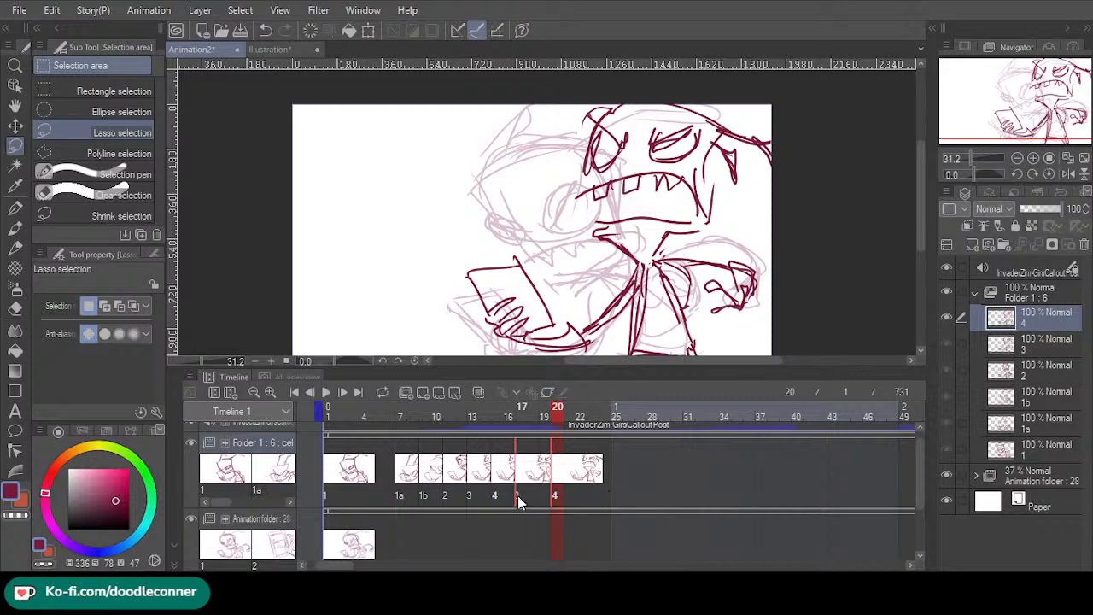
drag(516, 497, 568, 506)
click(566, 500)
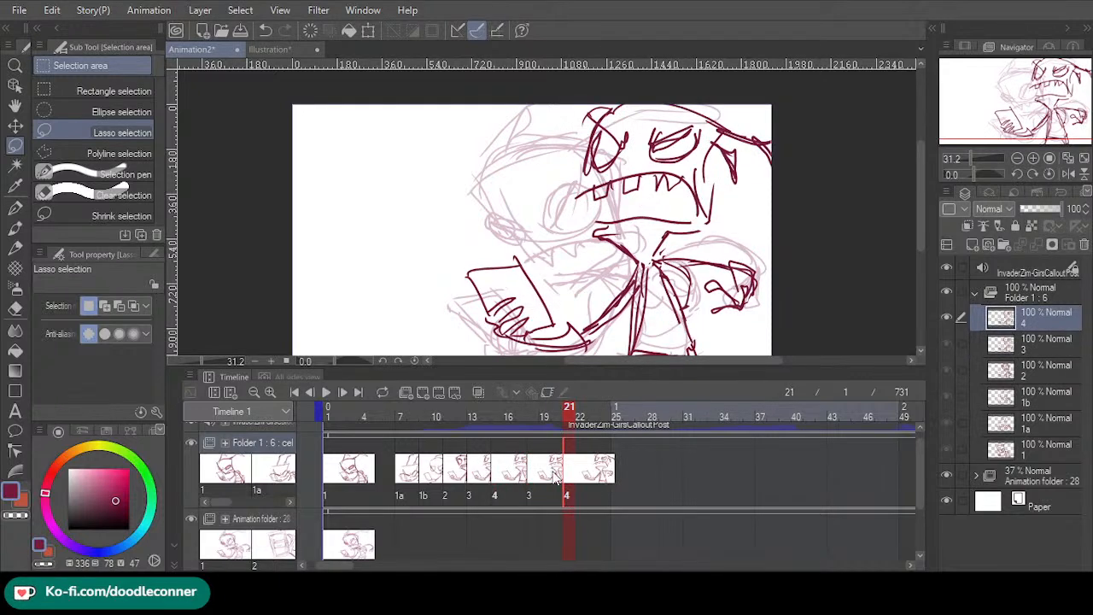
- Remove the cel 4 exposure at frame 21, shift the cels from frame 13 to start at frame 15, and assign cel 4 at frame 13
click(459, 391)
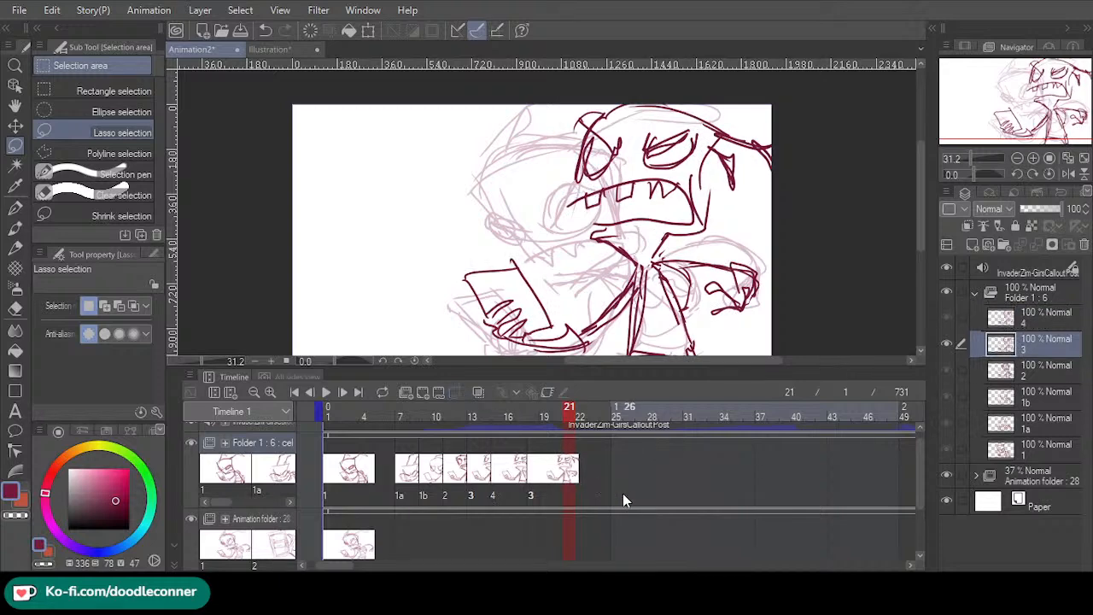
drag(472, 500, 493, 503)
click(469, 494)
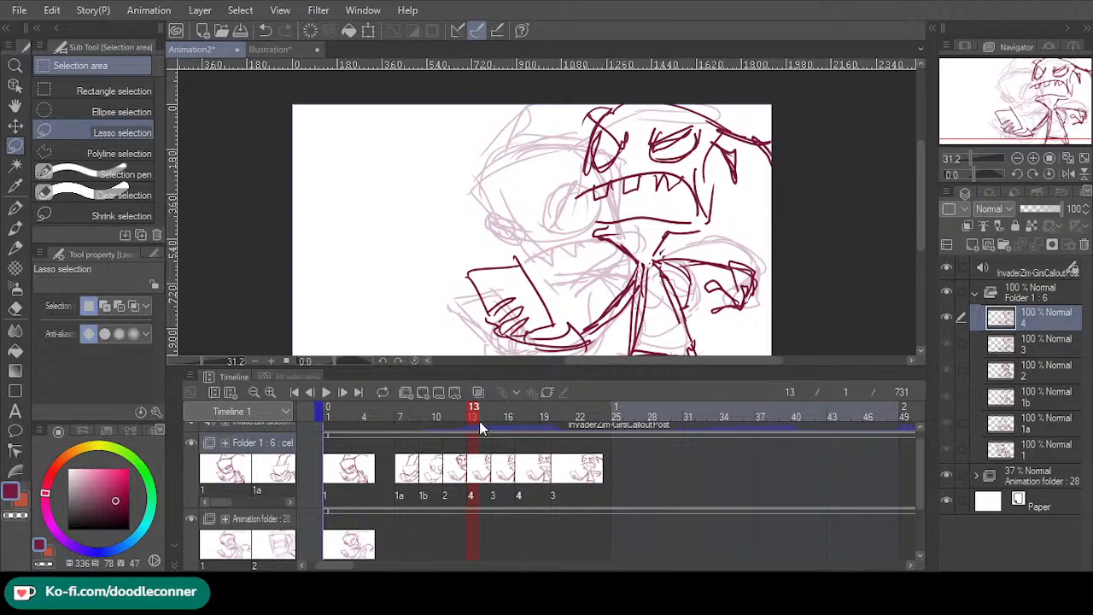
- Play back the animation from frame 1 to check the alternating cel 3 and cel 4 timing
drag(480, 415, 414, 418)
click(341, 391)
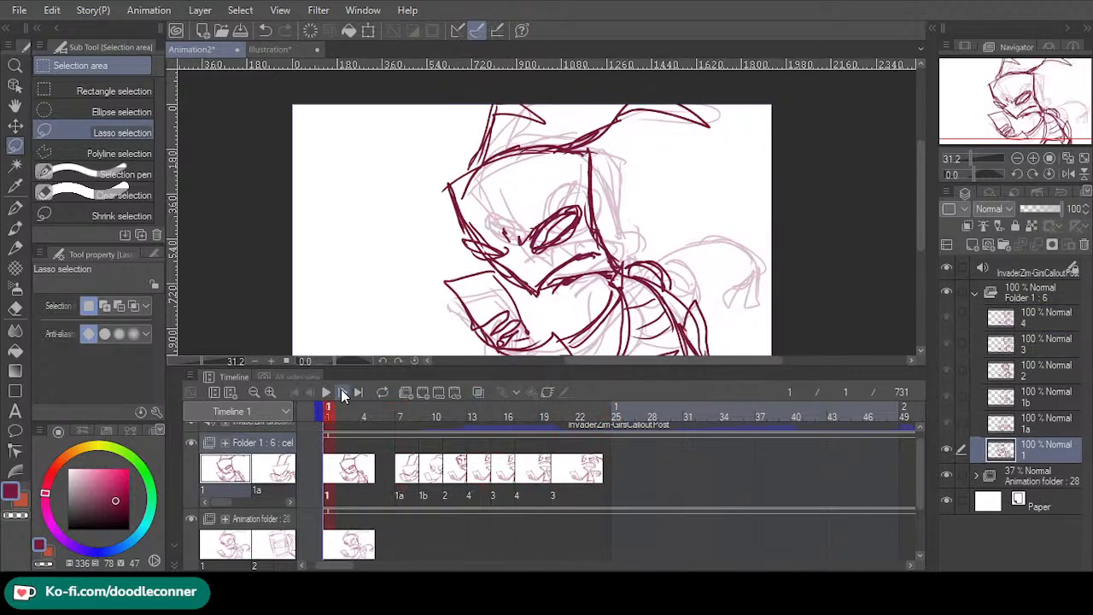
click(328, 395)
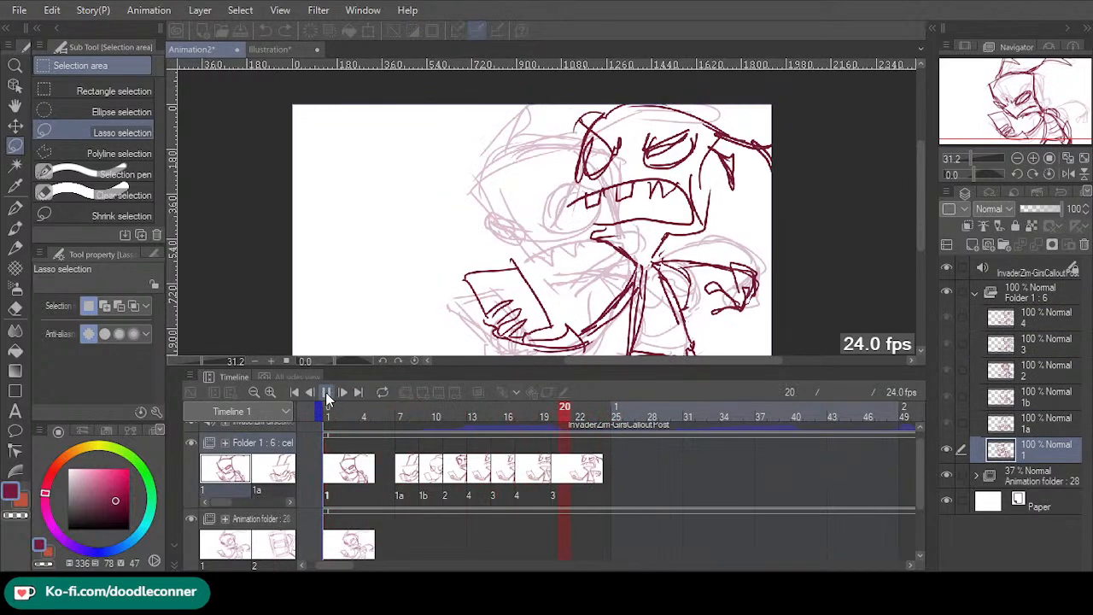
- Play back the shot again from its opening frames to review the timing of the shaking hold
click(328, 395)
drag(658, 410, 339, 411)
click(327, 394)
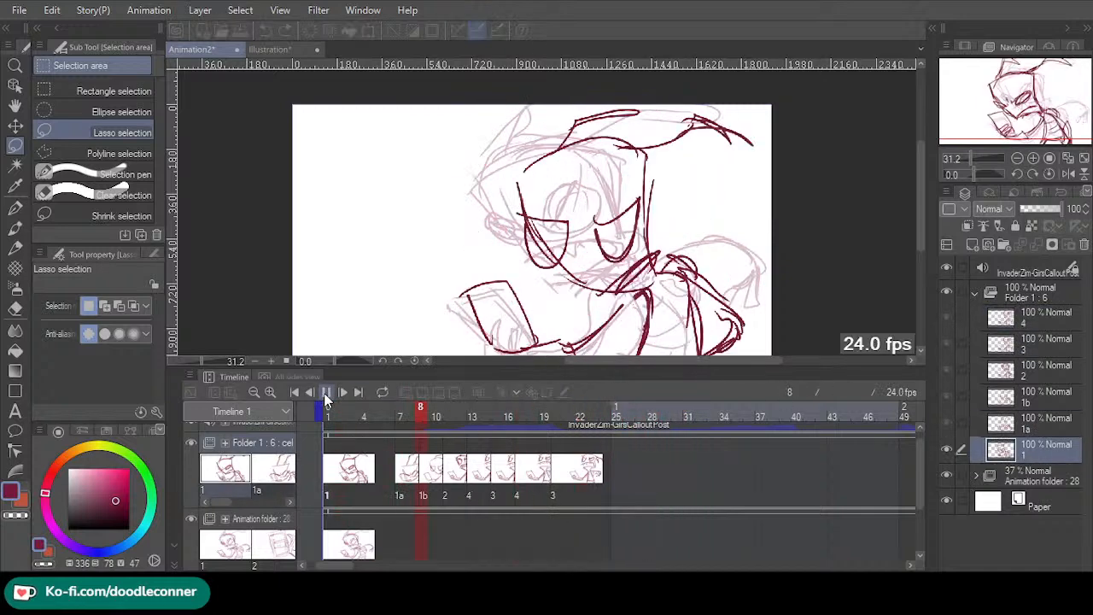
click(329, 395)
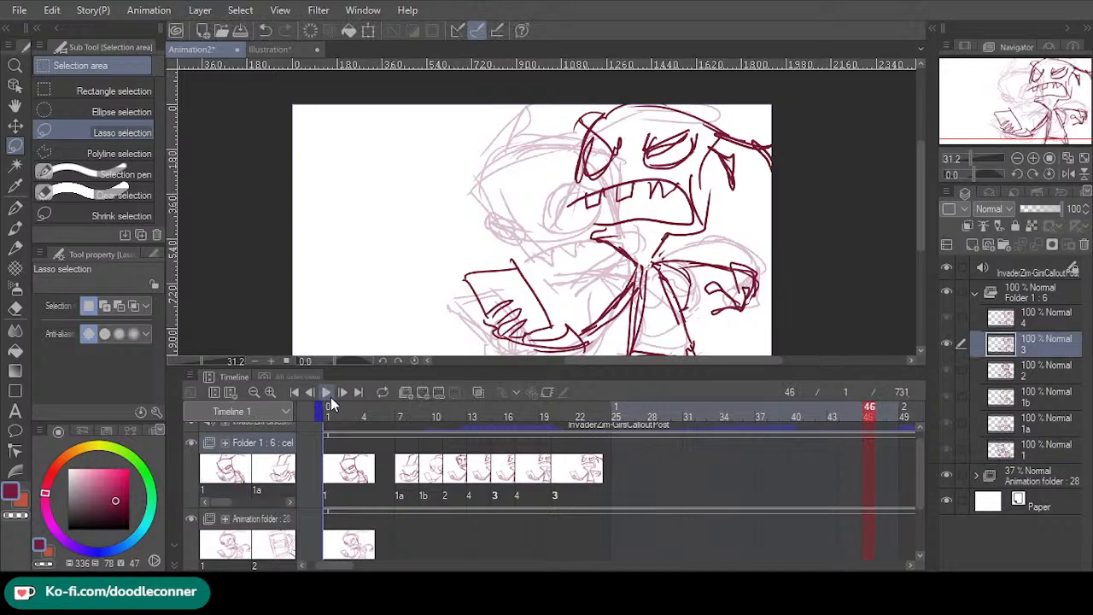
- Assign cel 1 at frame 30 in Folder 1, then move that exposure to start at frame 34
drag(702, 410, 680, 434)
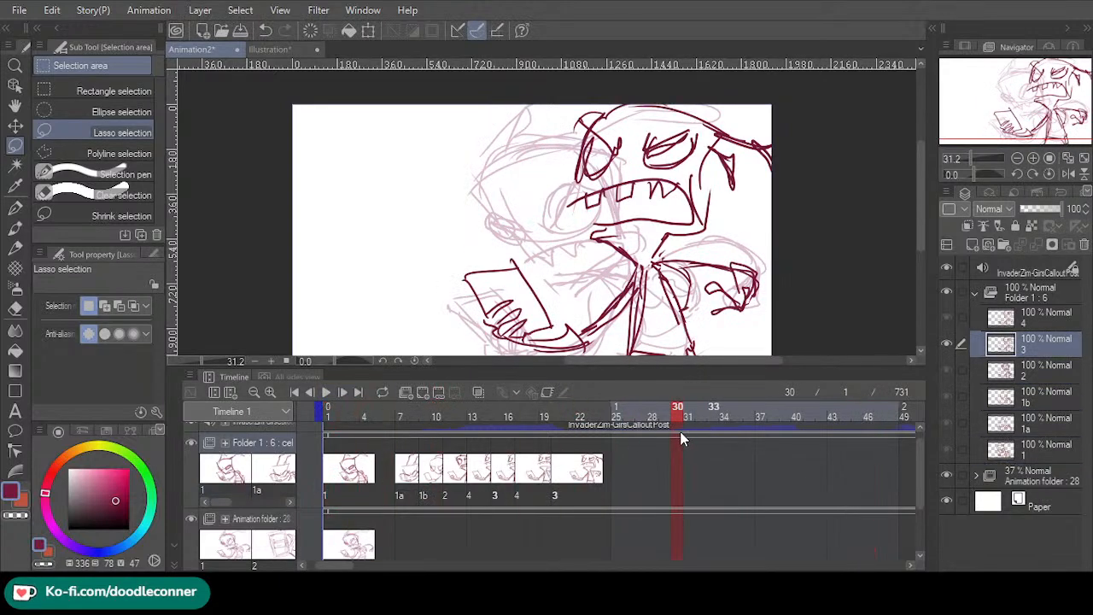
click(675, 486)
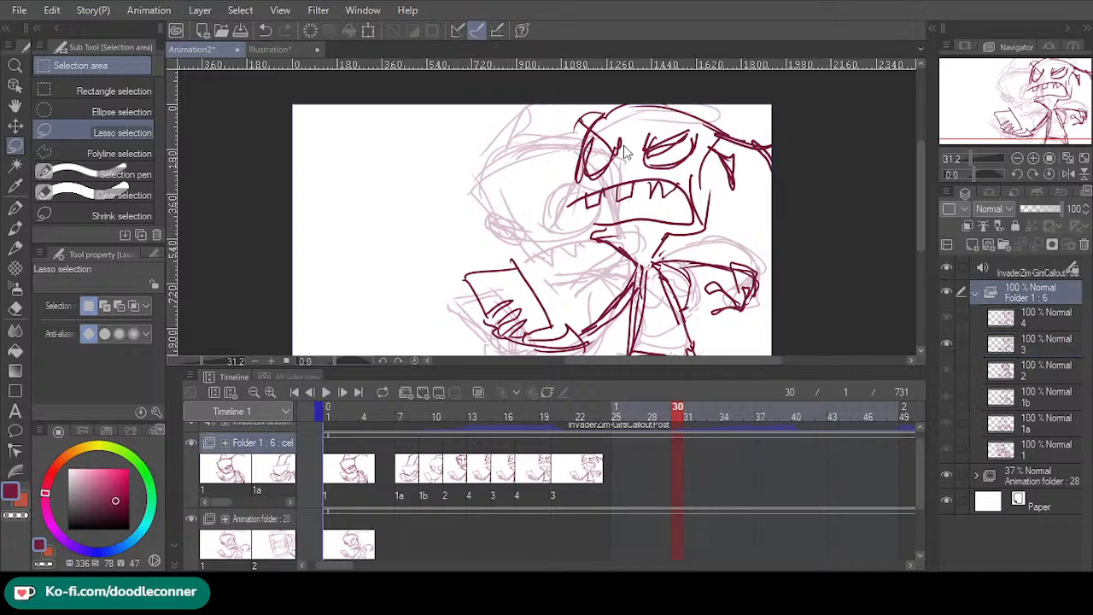
click(235, 475)
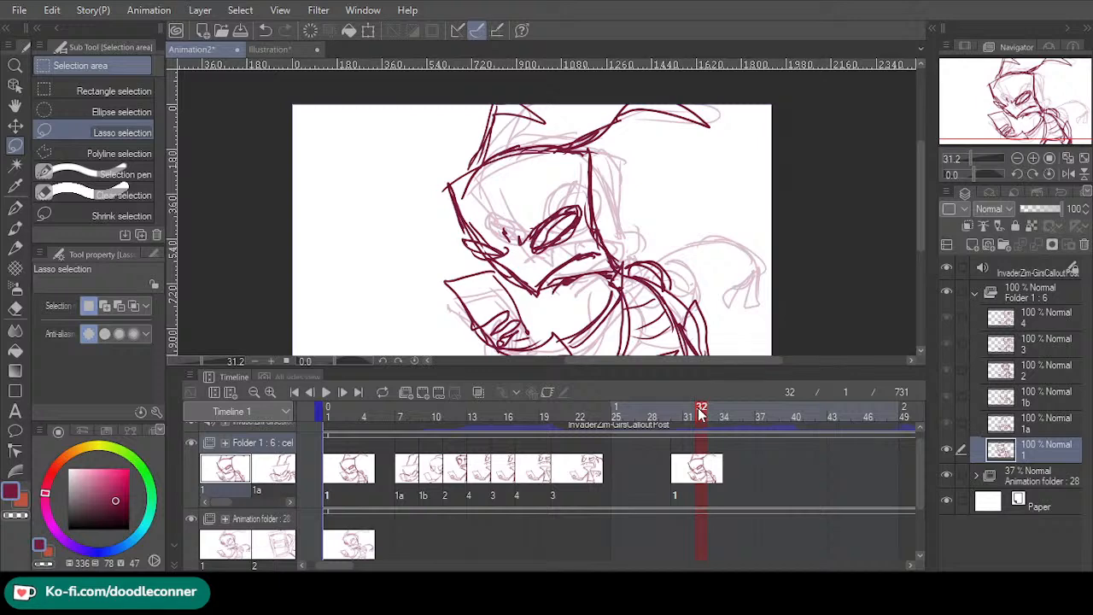
drag(680, 500, 723, 494)
- Create a new blank cel 3a at frame 31 and turn on onion skin
click(686, 492)
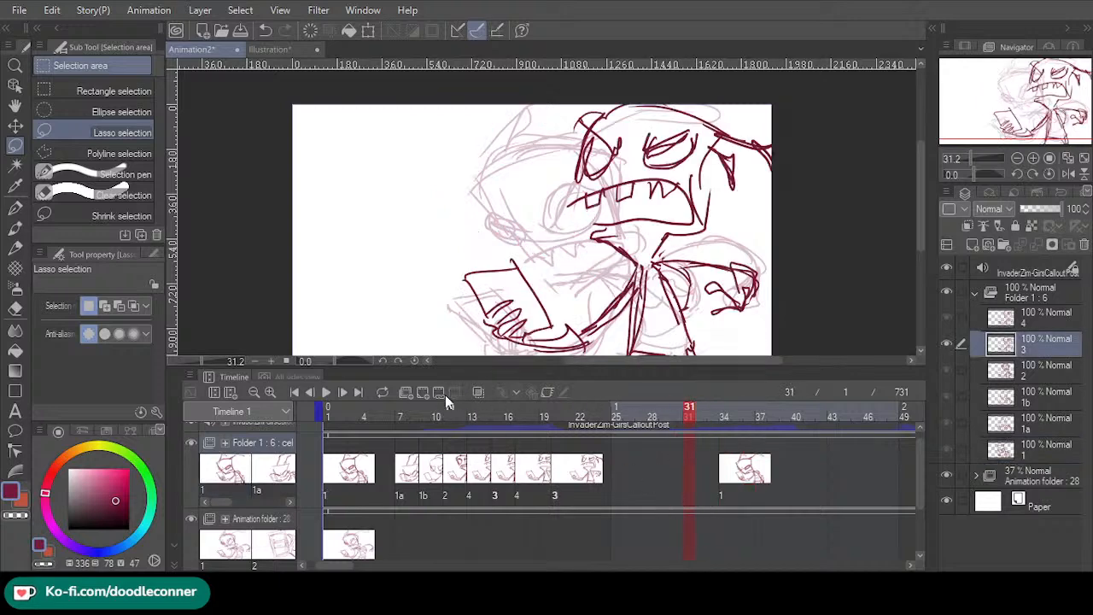
click(424, 392)
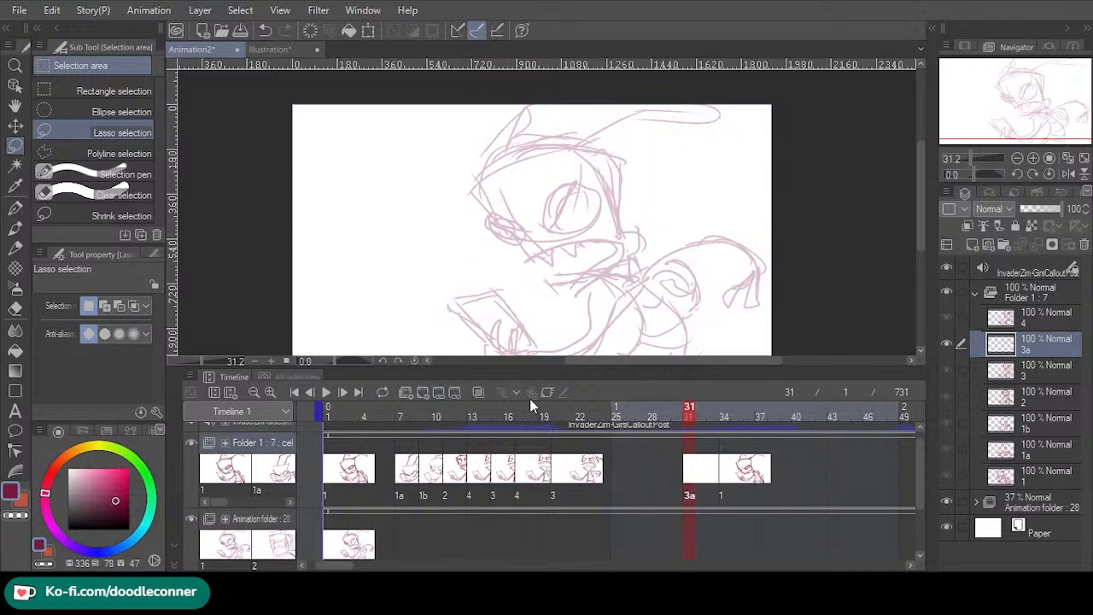
click(478, 394)
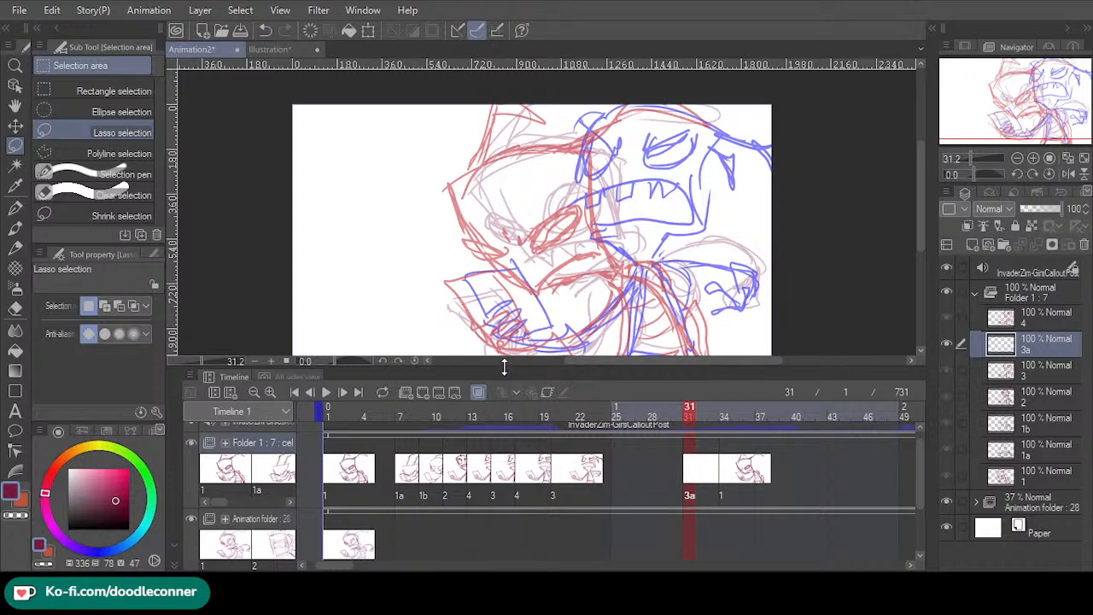
- Sketch the open mouth, angry eyes and chin on cel 3a with the Turnip pen, using the onion-skinned poses as reference
key(p)
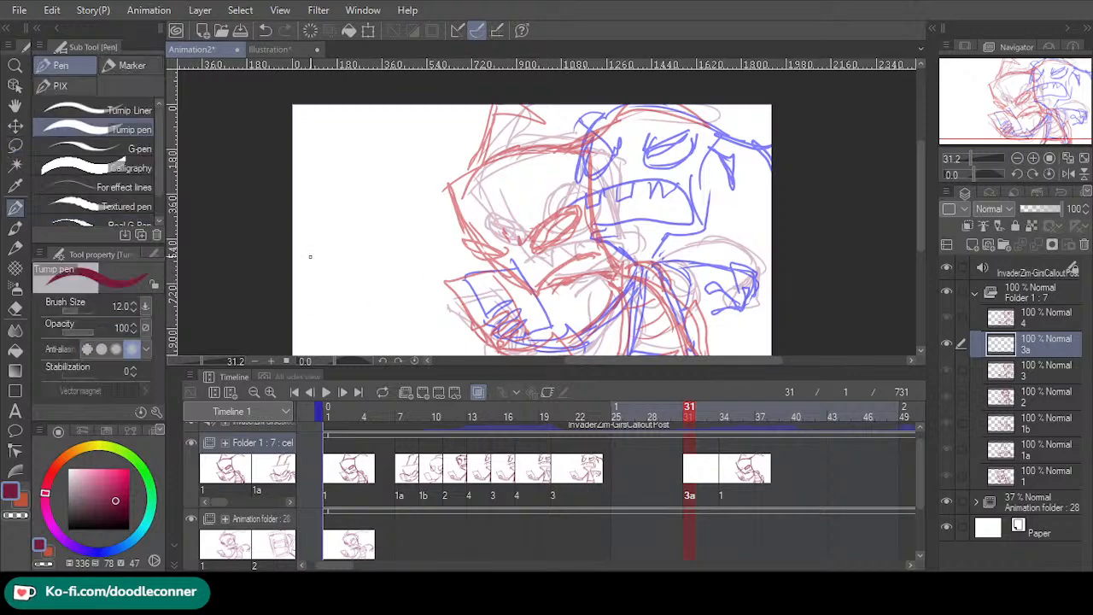
mouse_move(532, 287)
mouse_down()
mouse_move(577, 244)
mouse_move(619, 241)
mouse_move(582, 283)
mouse_move(596, 232)
mouse_move(610, 248)
mouse_move(577, 288)
mouse_move(611, 270)
mouse_move(574, 292)
mouse_up()
key(ctrl+z)
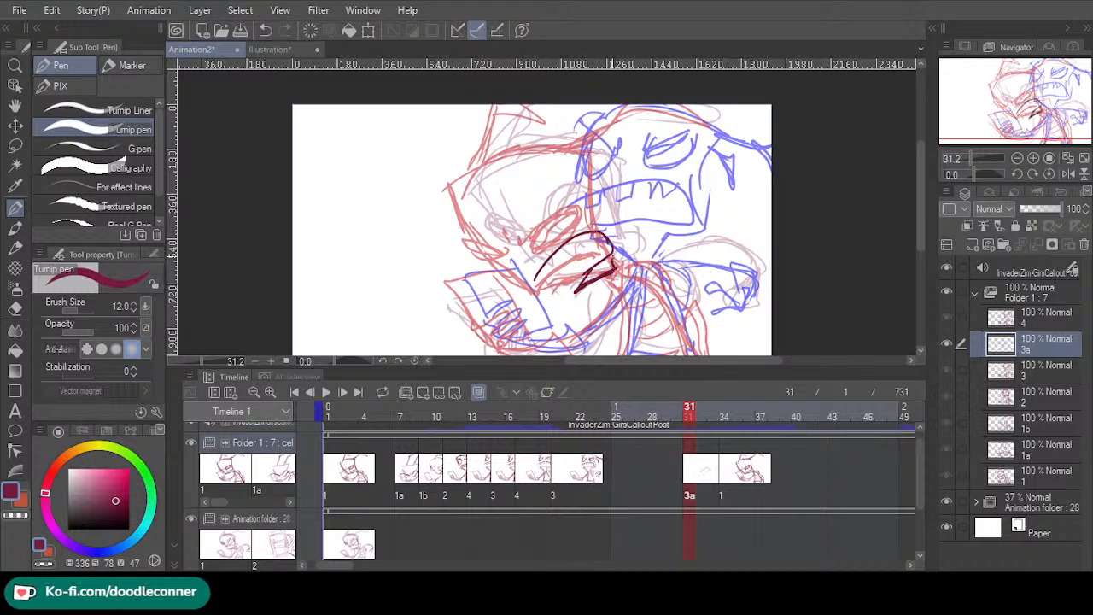
mouse_move(617, 258)
mouse_down()
mouse_move(620, 237)
mouse_move(588, 224)
mouse_move(626, 258)
mouse_up()
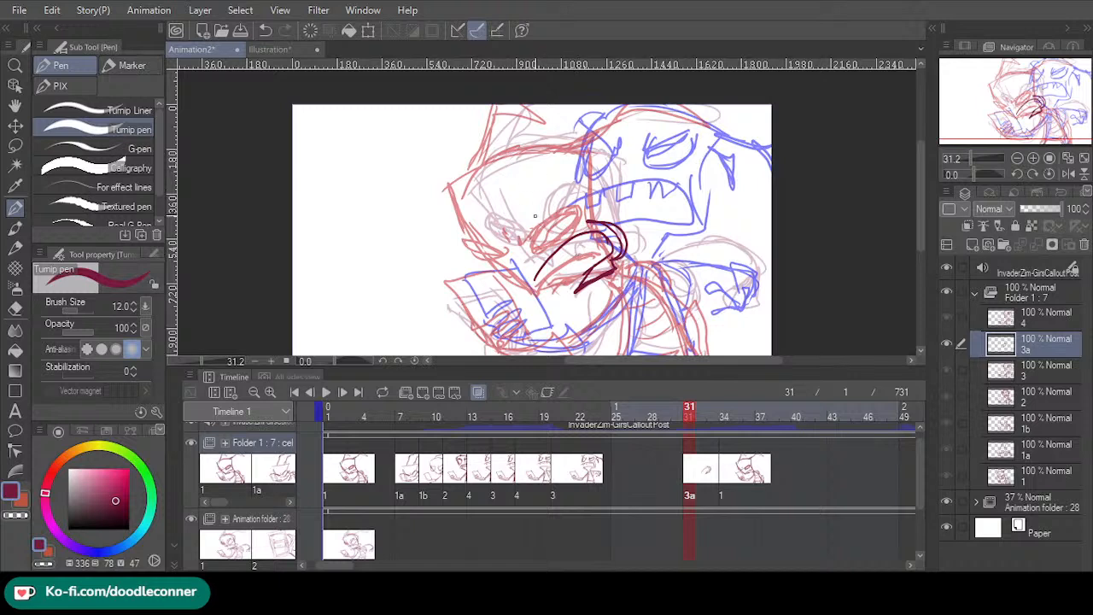
mouse_move(521, 246)
mouse_down()
mouse_move(560, 198)
mouse_move(577, 209)
mouse_move(537, 248)
mouse_move(467, 237)
mouse_move(461, 256)
mouse_up()
mouse_move(461, 257)
mouse_down()
mouse_move(480, 265)
mouse_move(511, 252)
mouse_up()
drag(530, 290, 504, 270)
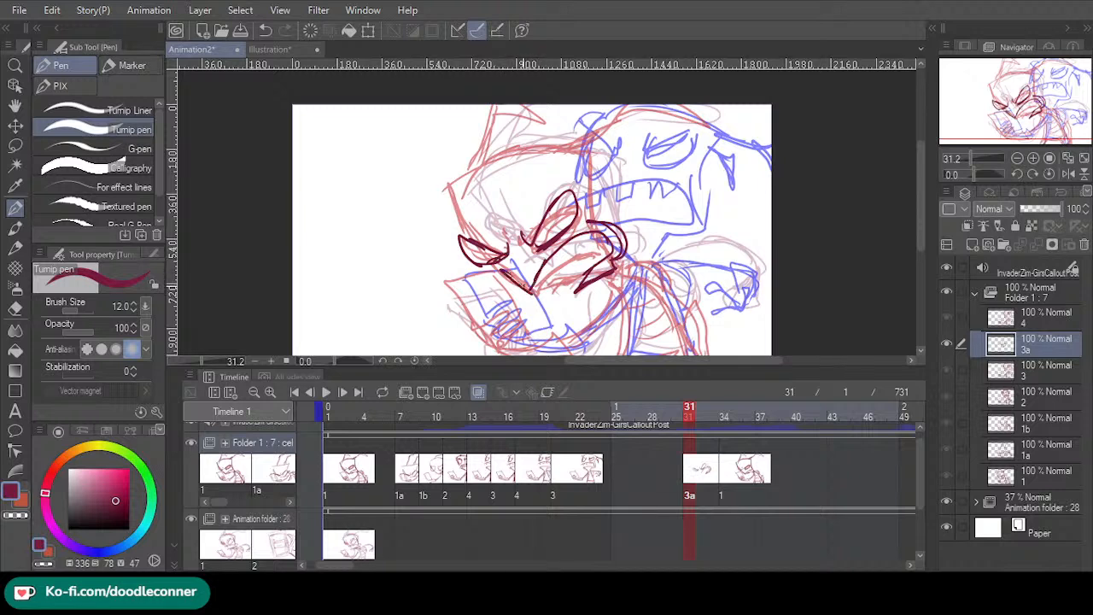
- Draw the head outline, the back of the head and the swept-back antenna on cel 3a
mouse_move(463, 236)
mouse_down()
mouse_move(442, 186)
mouse_move(522, 150)
mouse_up()
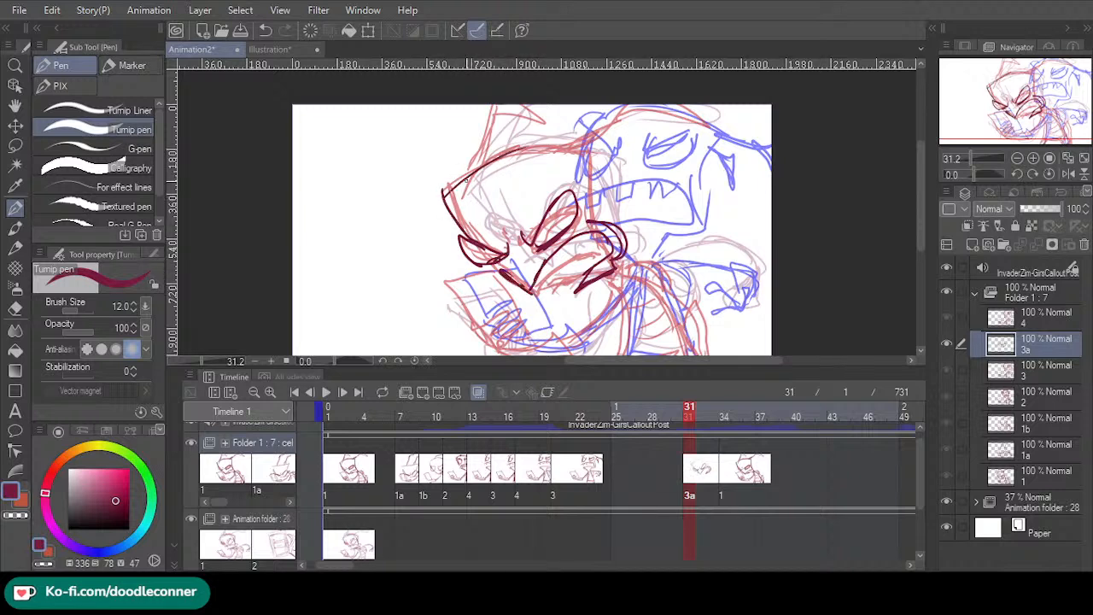
mouse_move(466, 181)
mouse_down()
mouse_move(553, 143)
mouse_move(576, 147)
mouse_move(602, 222)
mouse_up()
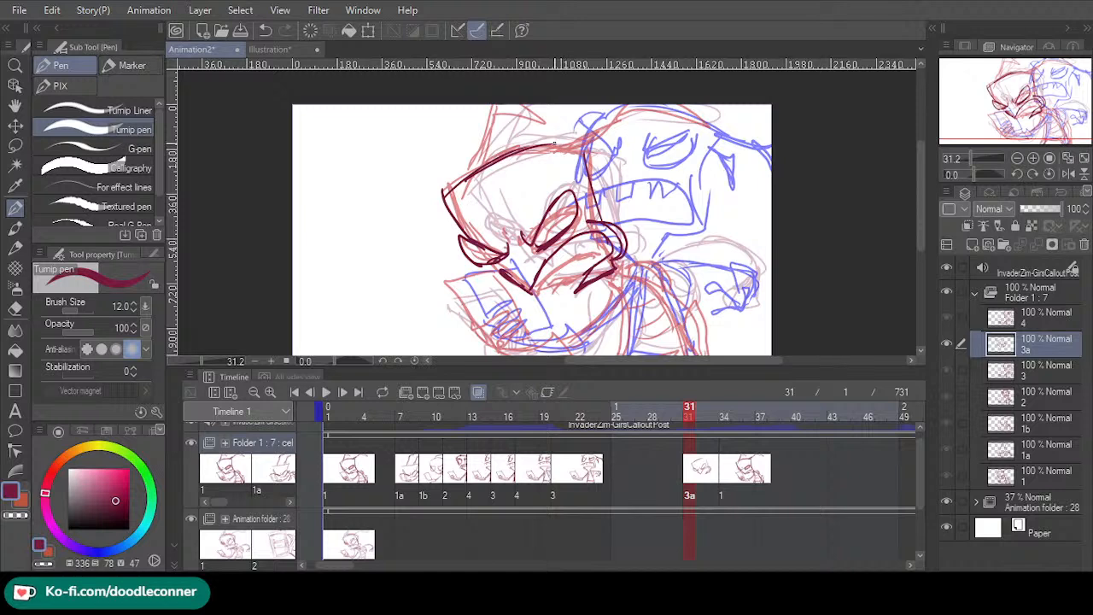
drag(555, 145, 687, 133)
key(ctrl+z)
key(ctrl+z)
mouse_move(553, 147)
mouse_down()
mouse_move(683, 113)
mouse_move(724, 115)
mouse_move(641, 139)
mouse_move(730, 119)
mouse_move(661, 132)
mouse_up()
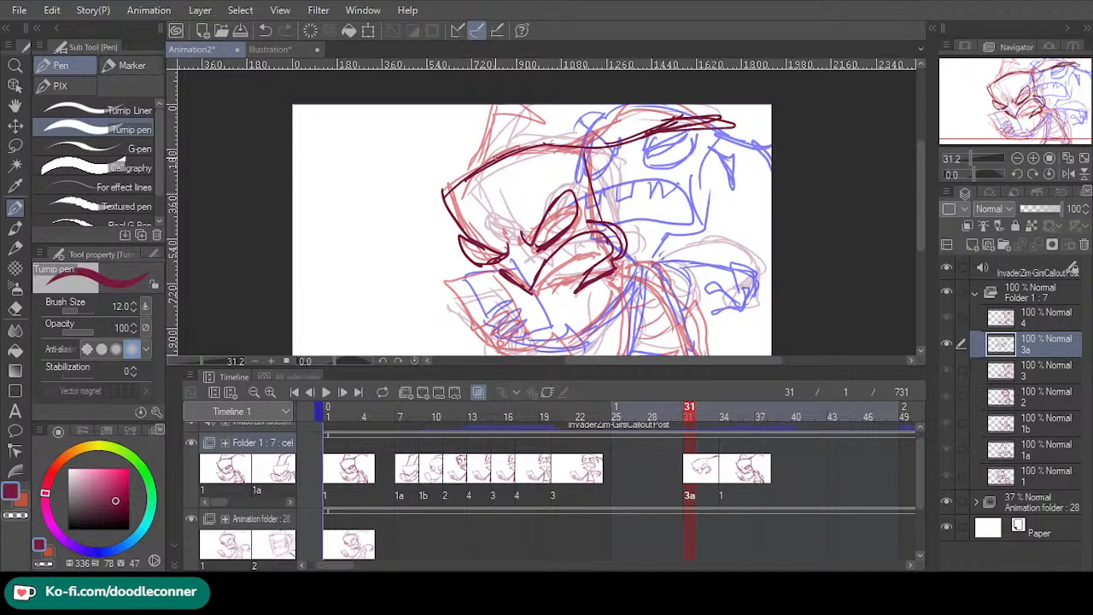
mouse_move(495, 163)
mouse_down()
mouse_move(558, 130)
mouse_move(610, 122)
mouse_move(552, 139)
mouse_up()
mouse_move(584, 126)
mouse_down()
mouse_move(544, 146)
mouse_move(615, 117)
mouse_up()
mouse_move(555, 132)
mouse_down()
mouse_move(535, 142)
mouse_move(586, 188)
mouse_move(600, 226)
mouse_up()
drag(584, 156, 593, 198)
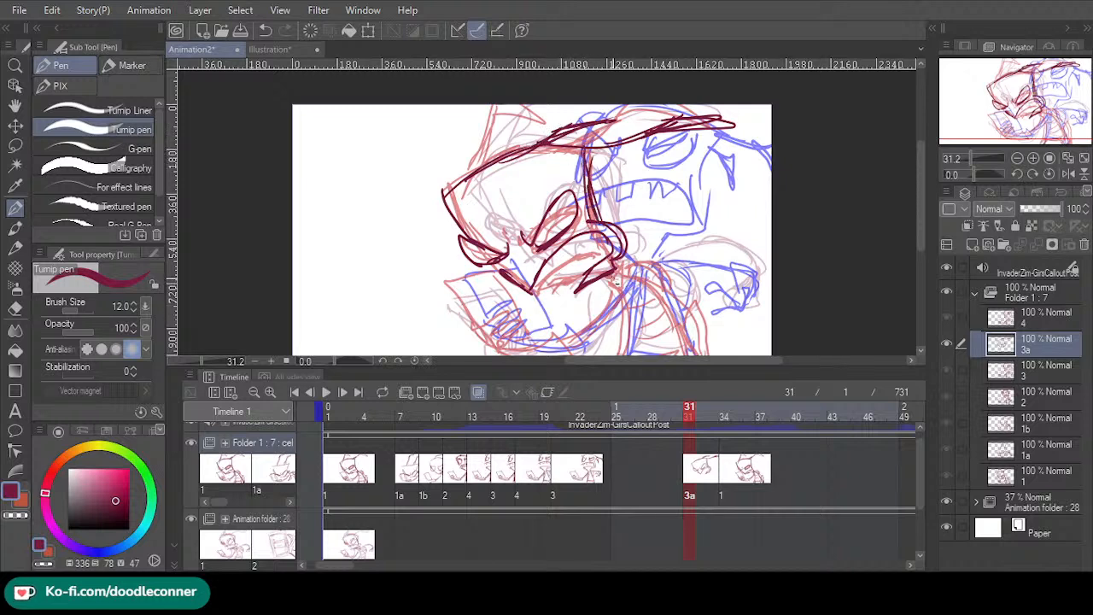
- Draw the front and back lines of the torso on cel 3a, checking the pose against cel 3
drag(616, 278, 632, 353)
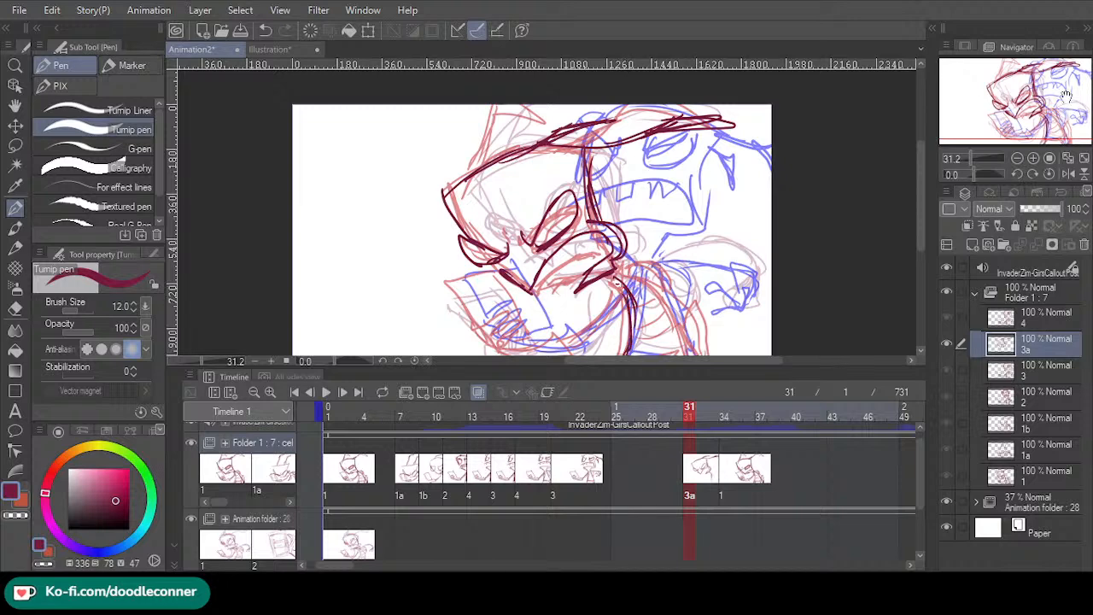
drag(618, 282, 632, 254)
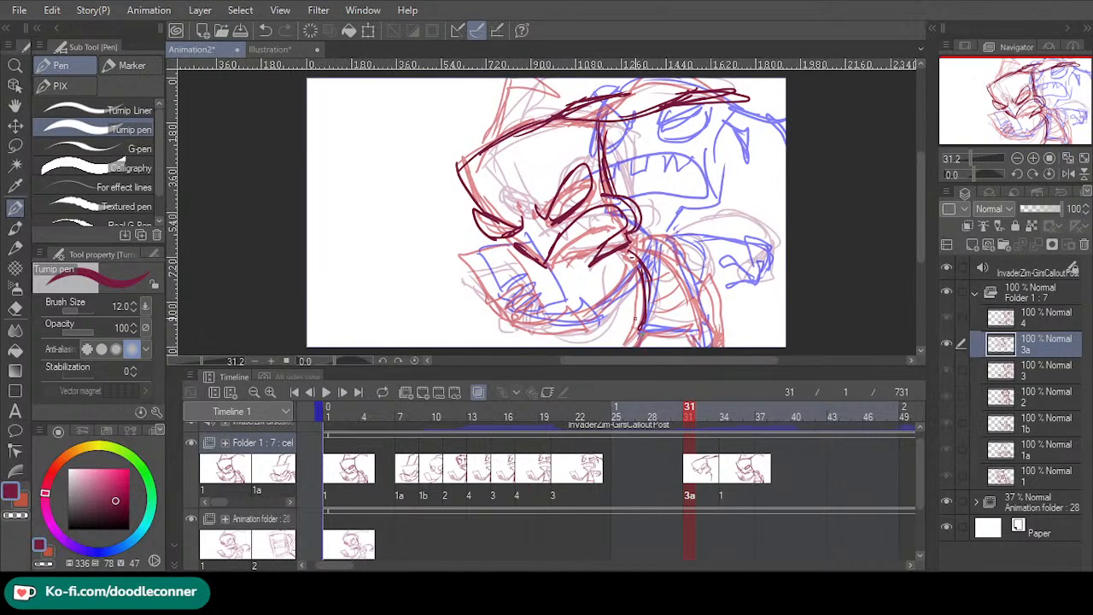
click(557, 494)
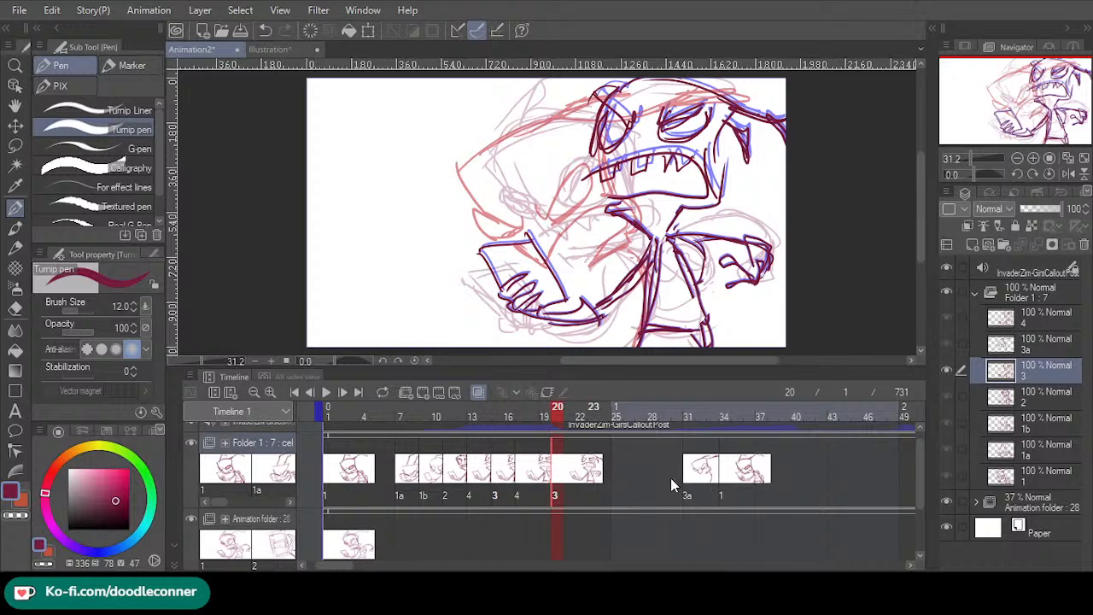
click(689, 492)
mouse_move(630, 248)
mouse_down()
mouse_move(693, 295)
mouse_move(703, 342)
mouse_up()
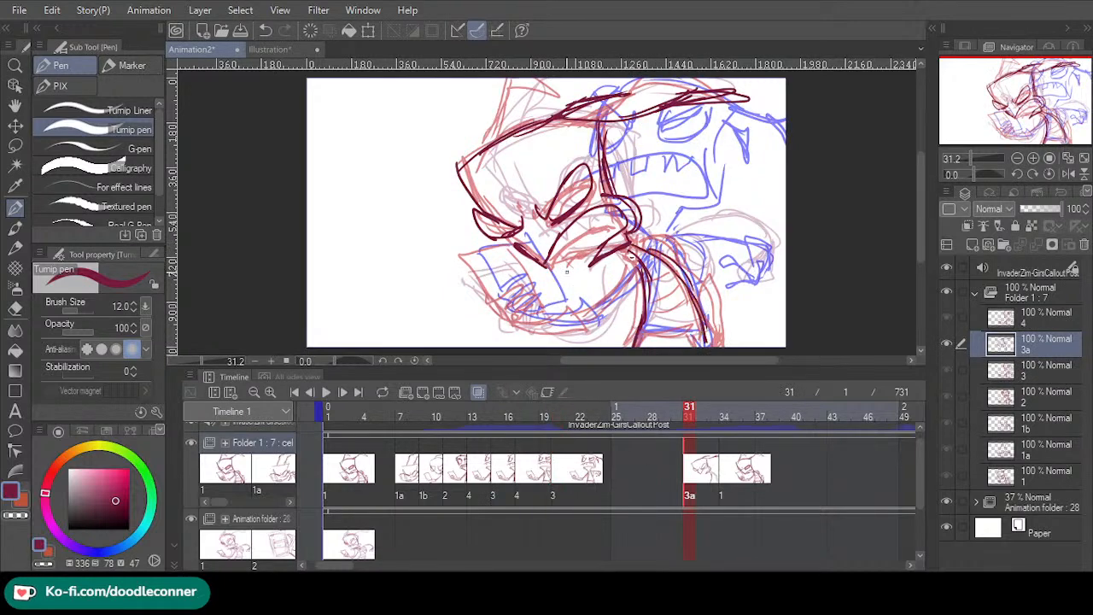
- Draw the paper and the fingers gripping it on cel 3a, checking the pose against cel 1
drag(466, 270, 492, 299)
click(725, 501)
click(690, 497)
mouse_move(505, 248)
mouse_down()
mouse_move(490, 306)
mouse_move(514, 289)
mouse_move(515, 317)
mouse_move(538, 303)
mouse_move(532, 316)
mouse_move(604, 312)
mouse_move(586, 333)
mouse_up()
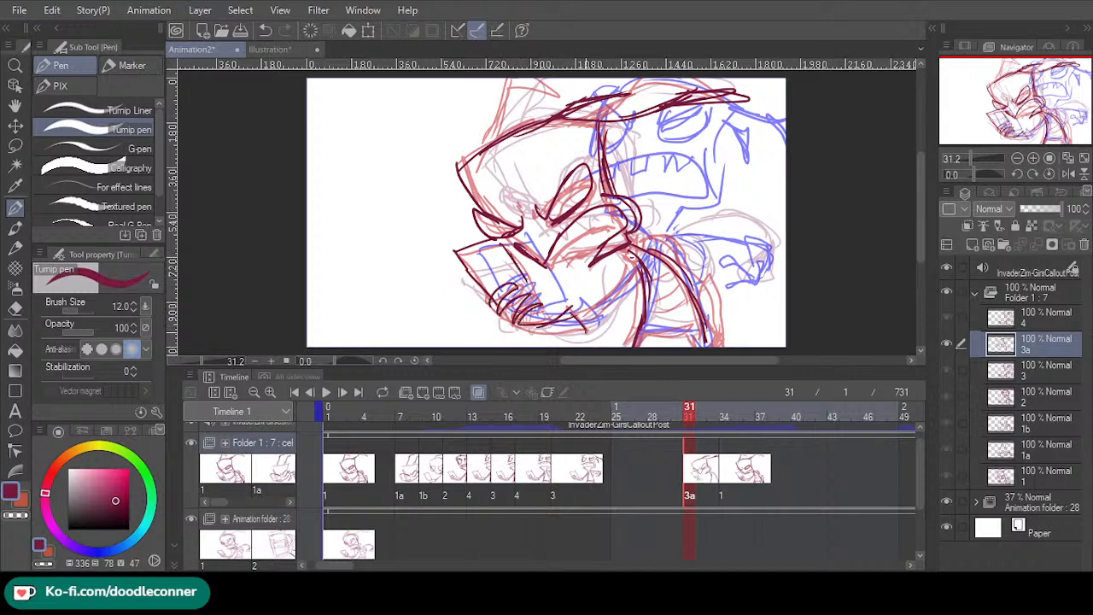
drag(511, 326, 587, 334)
drag(519, 302, 557, 319)
drag(509, 263, 547, 309)
drag(523, 278, 529, 280)
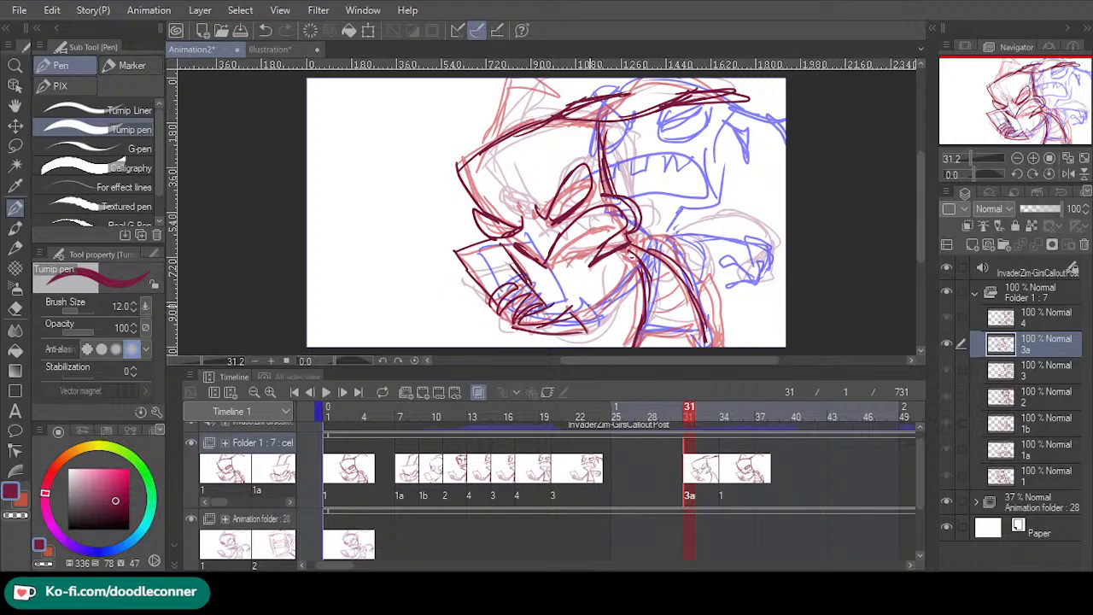
- Draw the arm holding the paper and the curved line over the upper back on cel 3a
drag(577, 315, 628, 272)
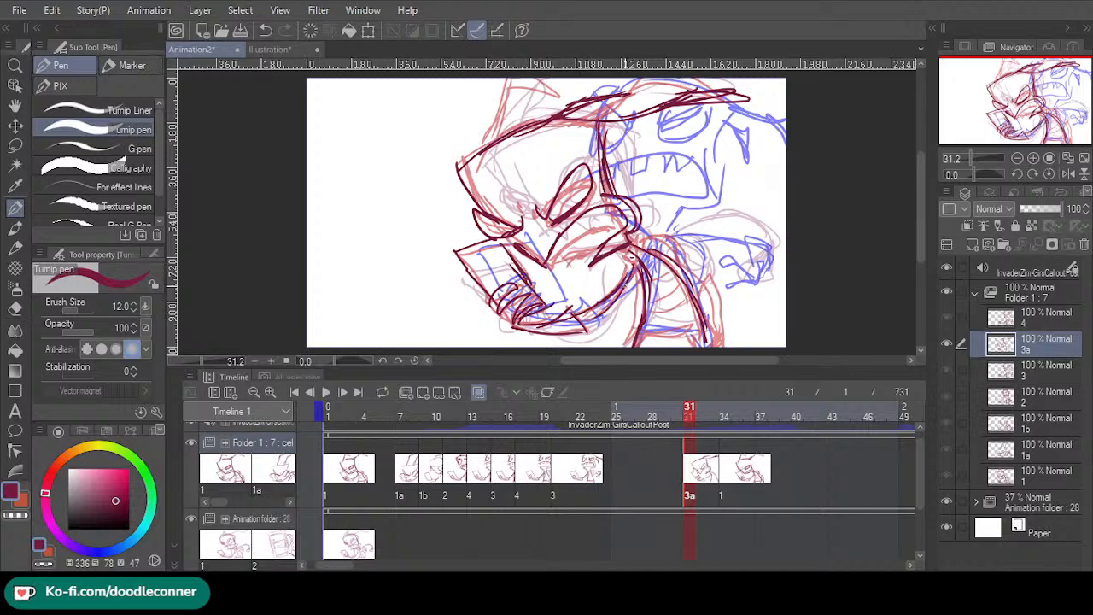
drag(581, 317, 634, 280)
mouse_move(637, 238)
mouse_down()
mouse_move(678, 228)
mouse_move(680, 261)
mouse_move(690, 252)
mouse_move(693, 268)
mouse_up()
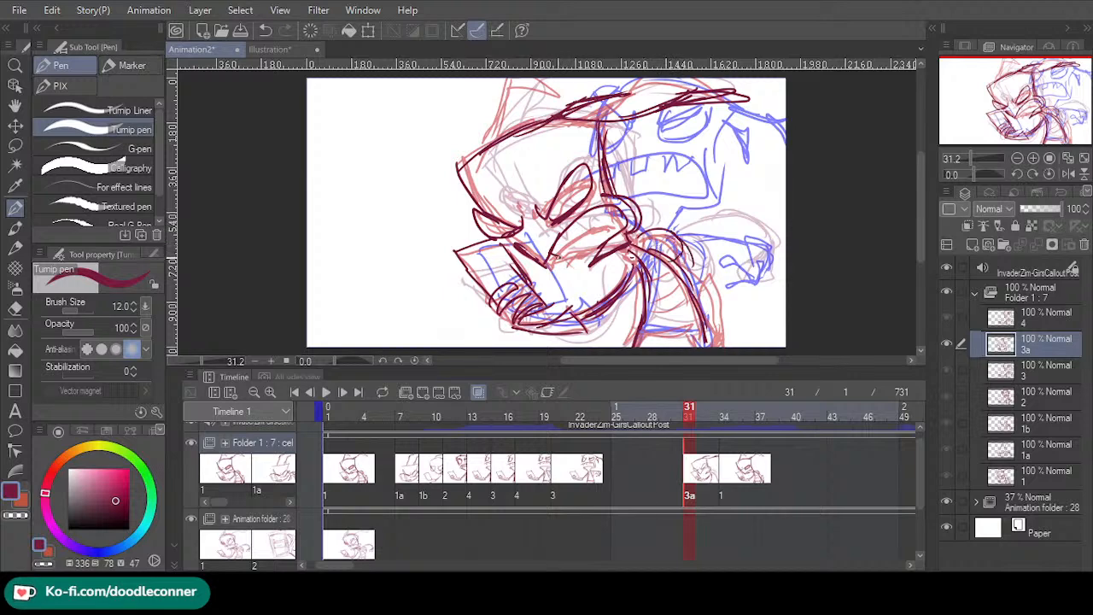
- Add teeth and detail lines inside the mouth, then the hem and stripes on the torso of cel 3a
mouse_move(554, 258)
mouse_down()
mouse_move(583, 224)
mouse_move(557, 246)
mouse_move(615, 222)
mouse_move(584, 241)
mouse_move(610, 224)
mouse_up()
key(ctrl+z)
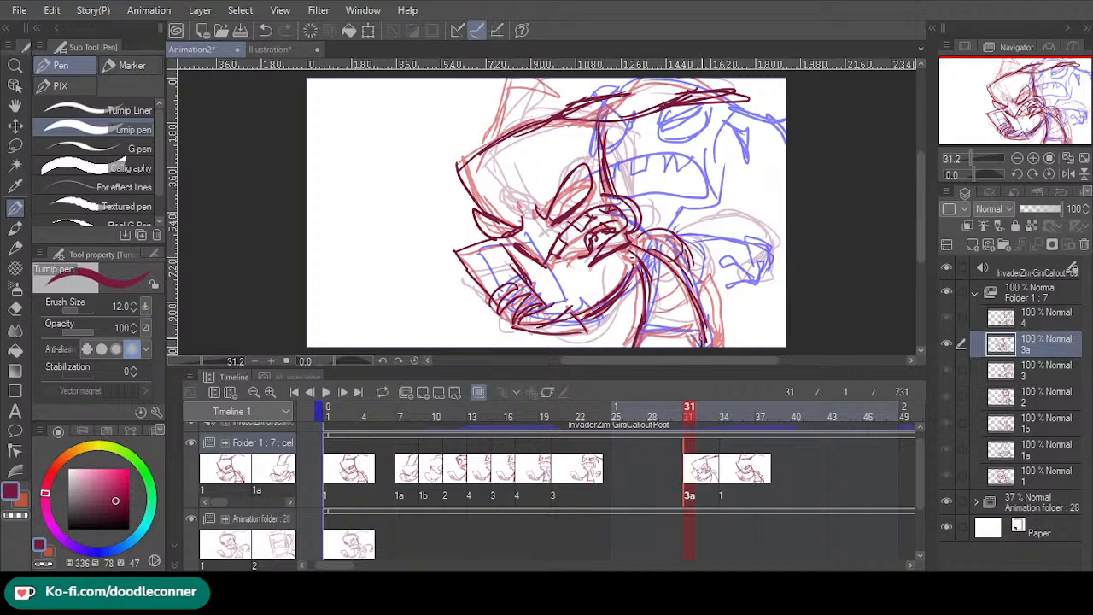
mouse_move(701, 339)
mouse_down()
mouse_move(646, 332)
mouse_move(677, 315)
mouse_move(664, 271)
mouse_up()
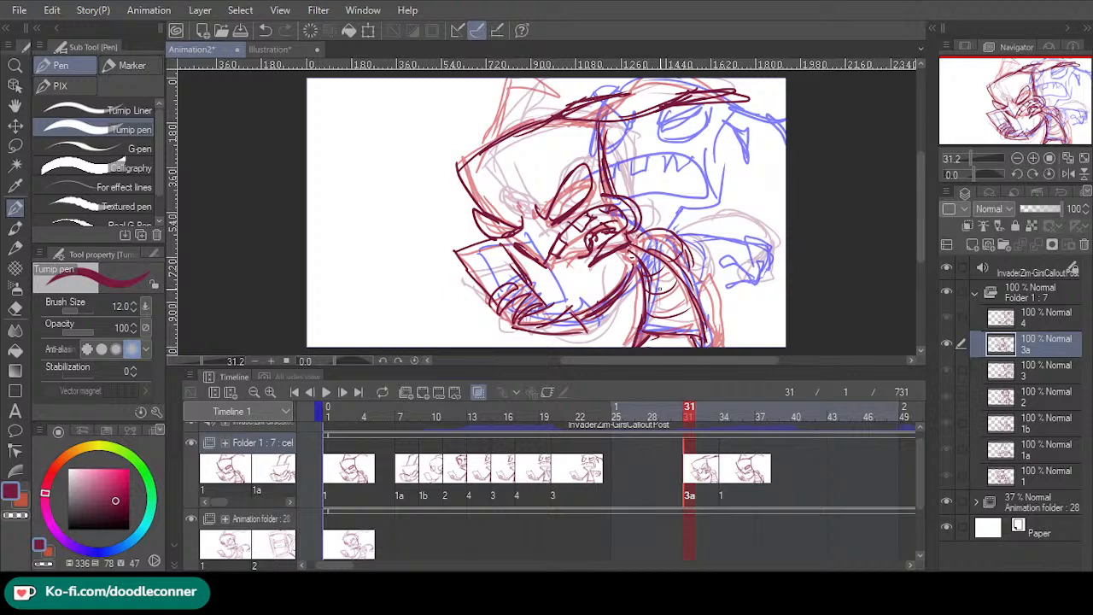
- Remove the cel 1 exposure at frame 34 and draw the arm arching behind the body on cel 3a
click(724, 500)
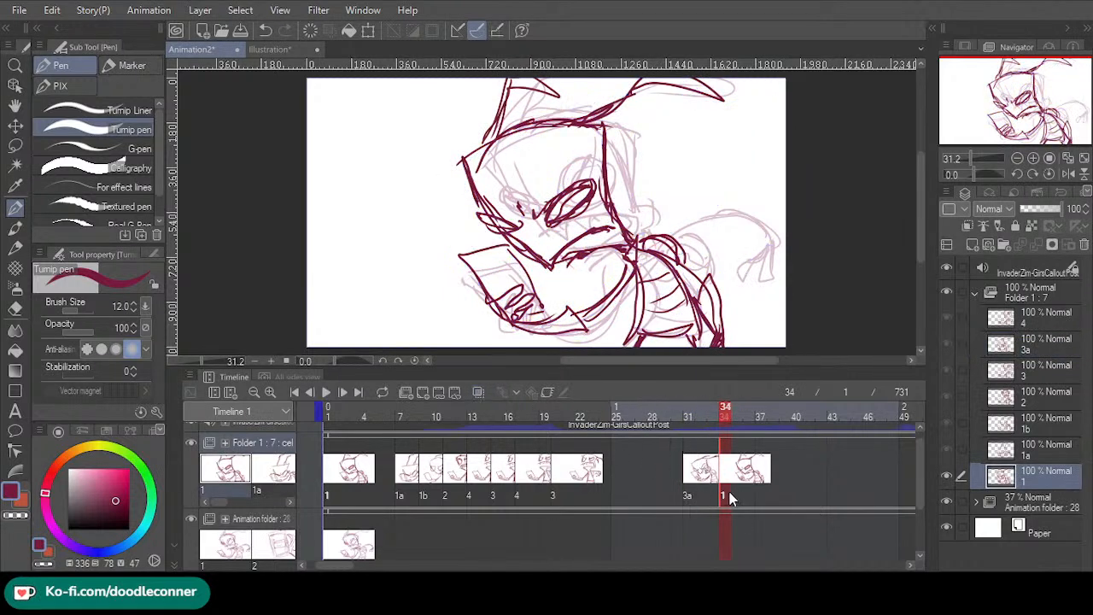
key(Delete)
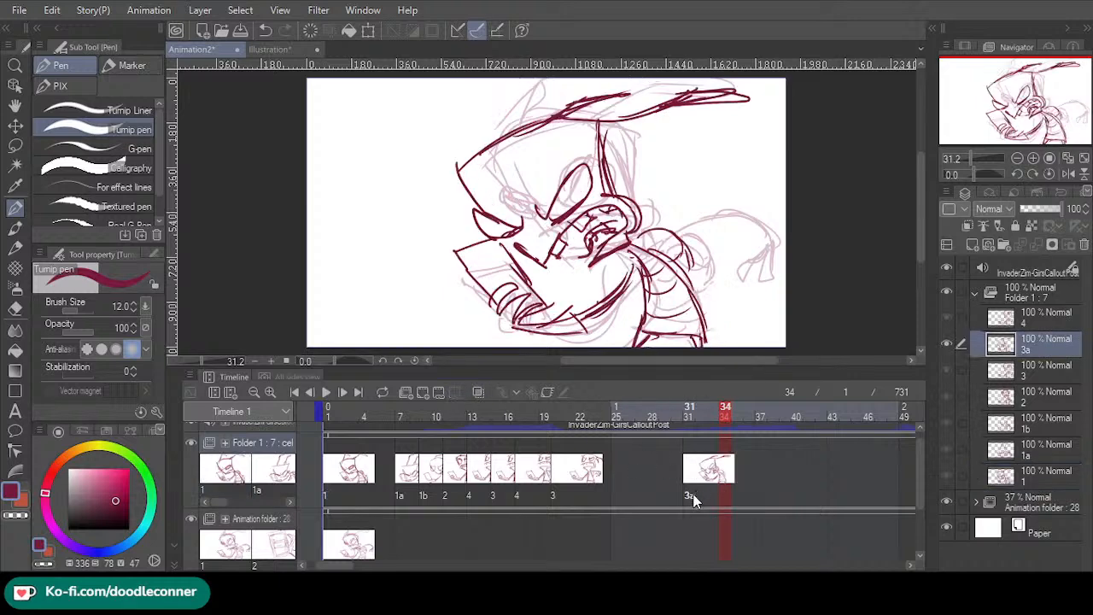
click(693, 500)
drag(640, 256, 748, 258)
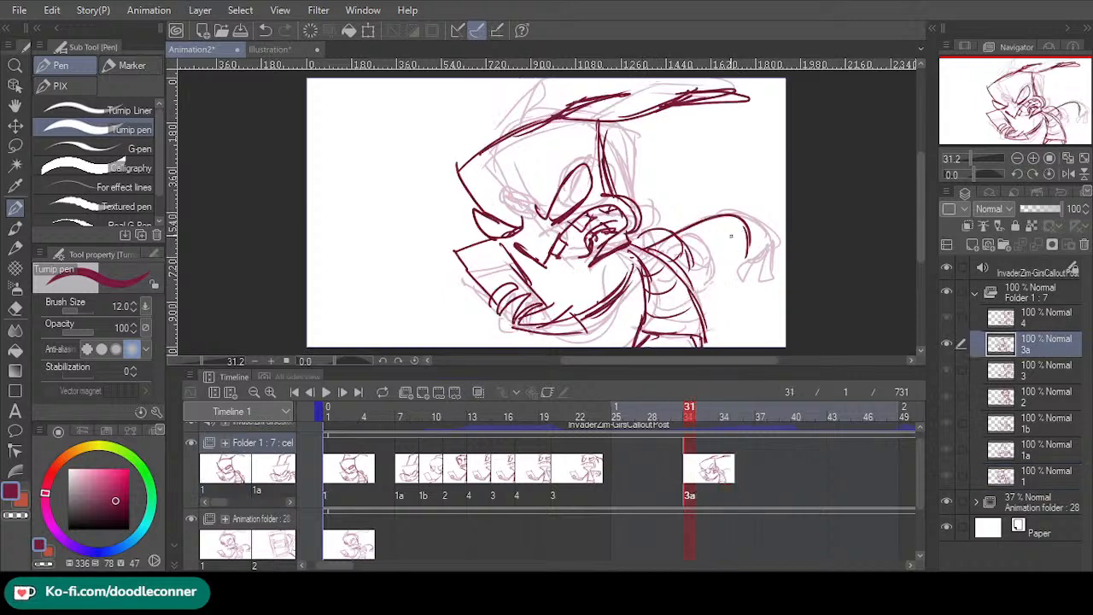
click(681, 505)
click(687, 500)
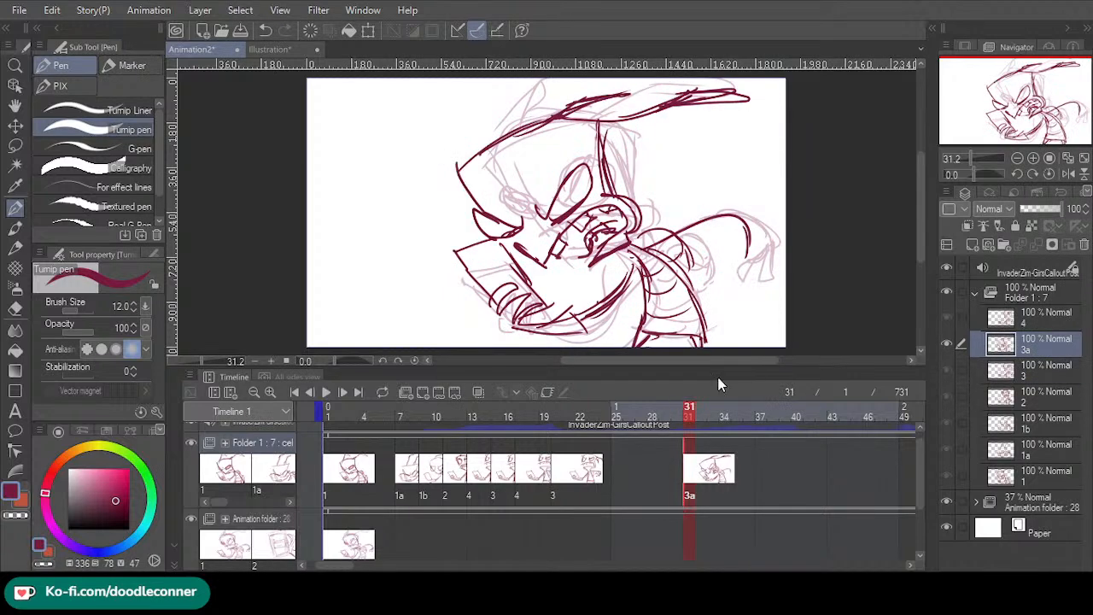
- Turn onion skin back on and draw the clawed hand at the end of the rear arm on cel 3a
click(478, 392)
mouse_move(747, 248)
mouse_down()
mouse_move(717, 268)
mouse_move(717, 282)
mouse_move(726, 269)
mouse_move(746, 288)
mouse_move(745, 267)
mouse_move(724, 256)
mouse_move(746, 210)
mouse_move(733, 235)
mouse_move(724, 230)
mouse_move(752, 256)
mouse_move(741, 280)
mouse_move(769, 275)
mouse_move(743, 280)
mouse_move(754, 267)
mouse_move(766, 294)
mouse_move(739, 292)
mouse_up()
key(ctrl+z)
drag(738, 291, 749, 301)
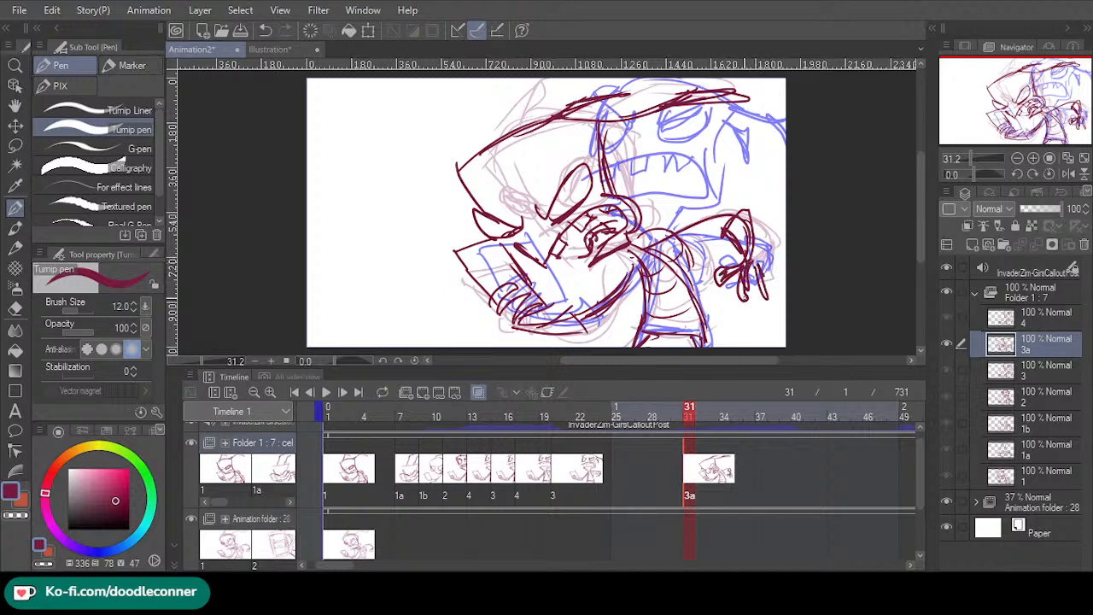
- Play back the animation from frame 2 to check how the new cel 3a pose follows the hold
drag(689, 411, 345, 420)
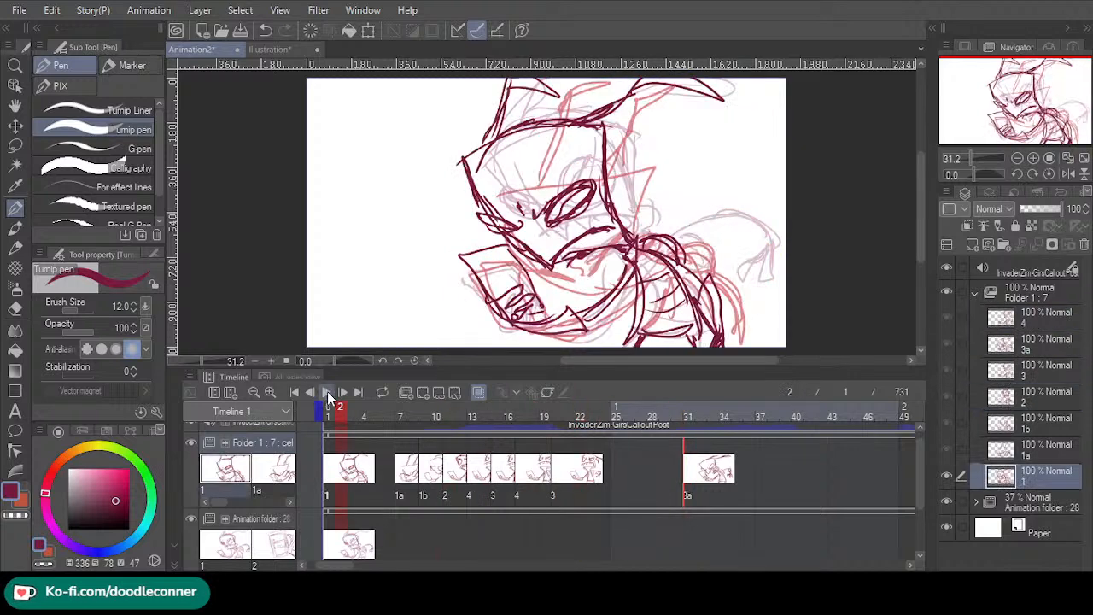
click(327, 392)
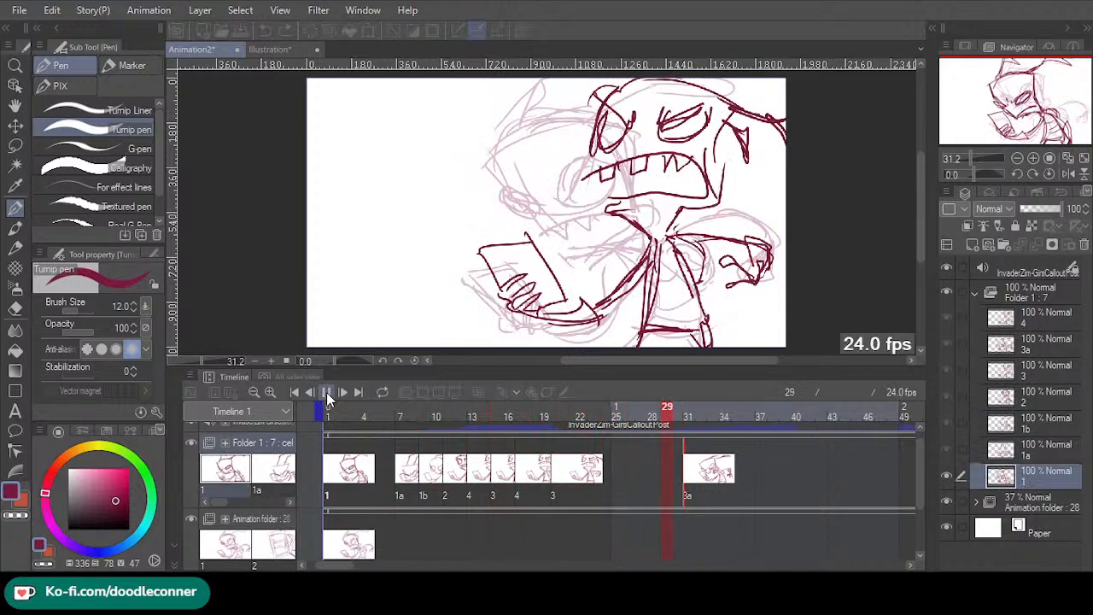
click(329, 393)
- Move the cel 3a exposure from frame 31 to start at frame 33
mouse_move(697, 420)
mouse_down()
mouse_move(666, 420)
mouse_move(686, 422)
mouse_up()
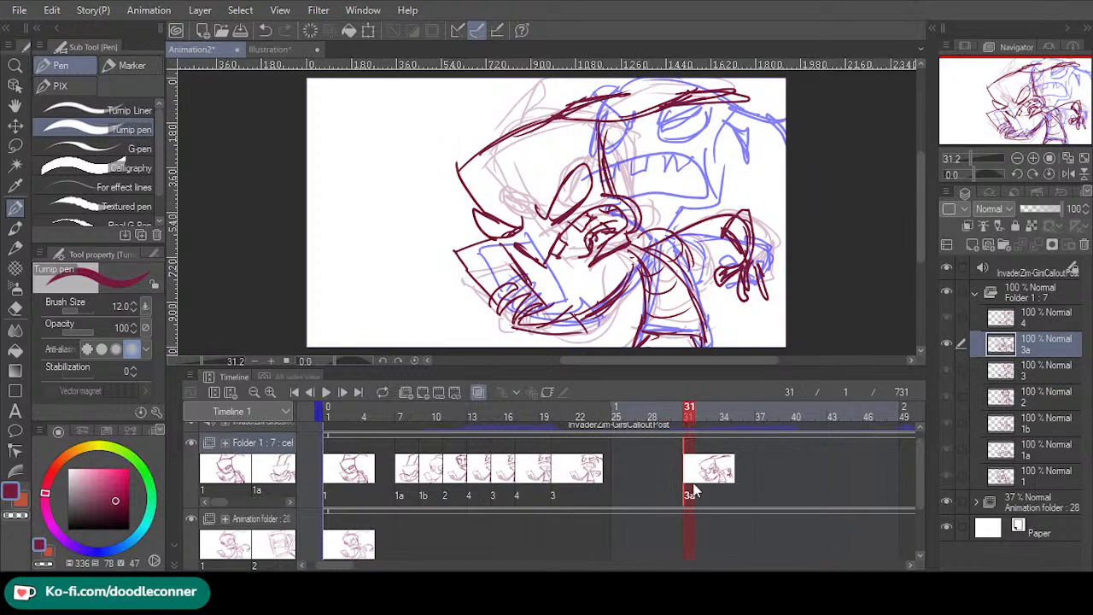
drag(693, 504, 717, 504)
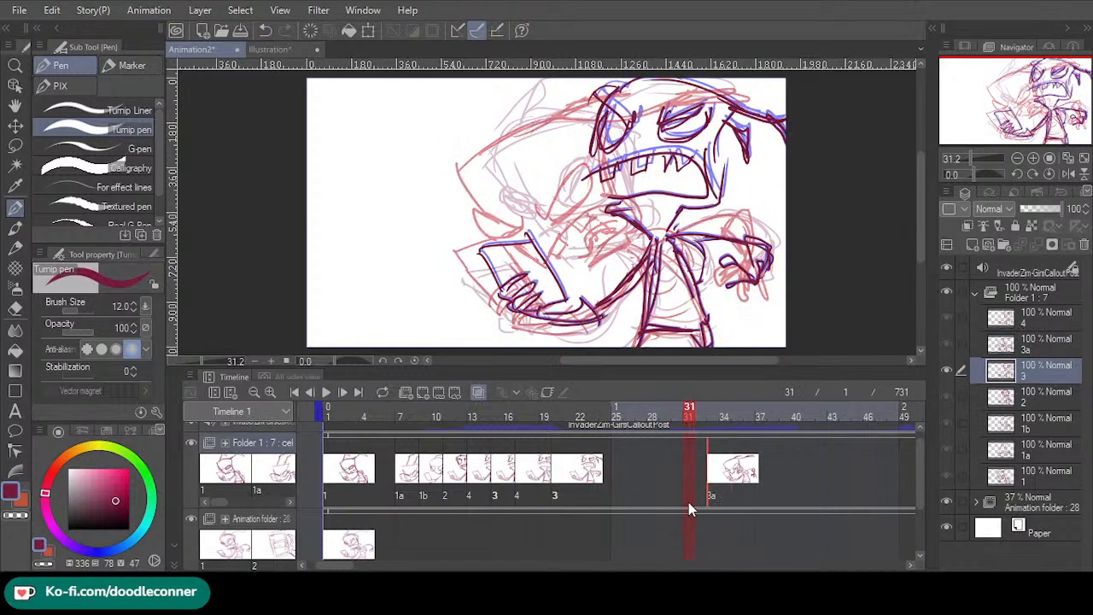
- Add a new cel at frame 31 and renumber the folder's cels in timeline order
click(422, 391)
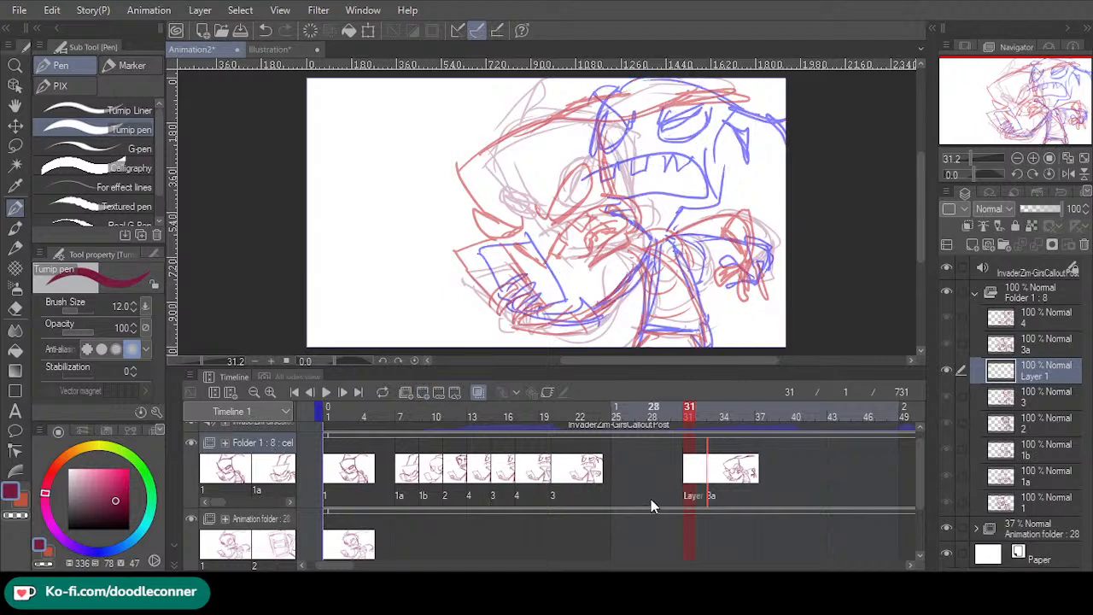
key(alt)
key(a)
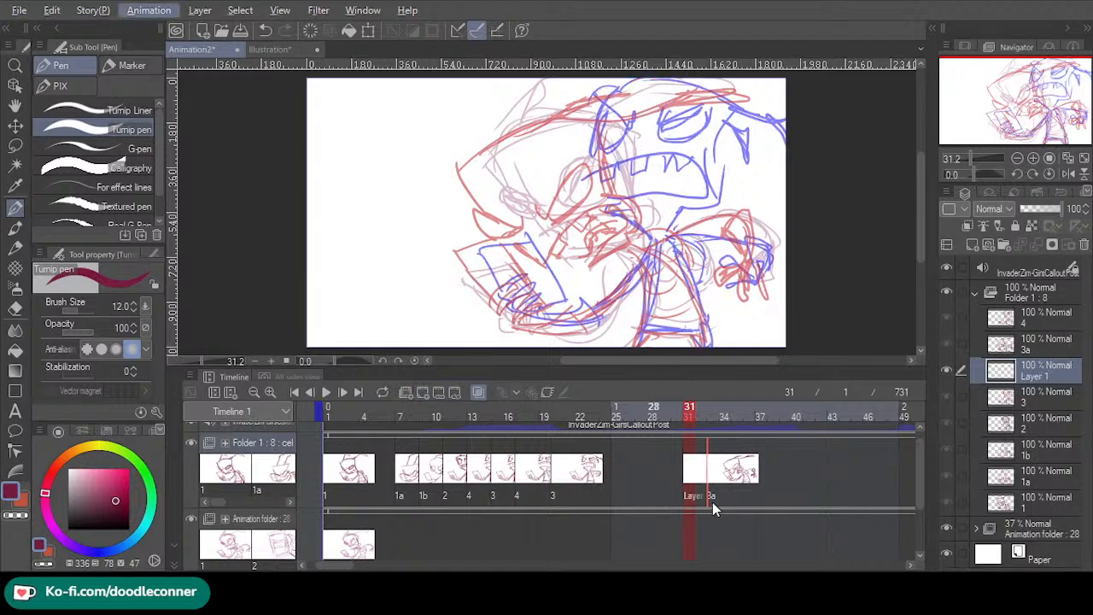
key(r)
click(686, 503)
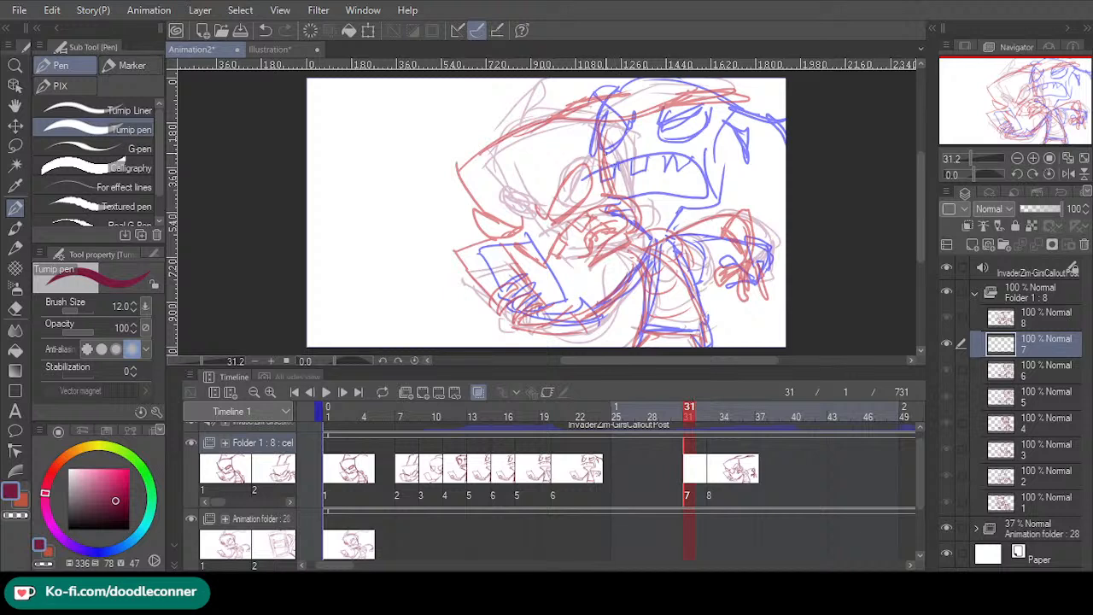
- Rough in the mouth, jaw line and top of the head on cel 7, undoing the last head outline strokes
mouse_move(584, 205)
mouse_down()
mouse_move(603, 202)
mouse_move(587, 214)
mouse_move(601, 205)
mouse_move(629, 232)
mouse_move(603, 207)
mouse_move(615, 191)
mouse_move(610, 235)
mouse_move(655, 250)
mouse_move(712, 150)
mouse_up()
key(ctrl+z)
key(ctrl+z)
mouse_move(712, 136)
mouse_down()
mouse_move(604, 139)
mouse_move(654, 115)
mouse_up()
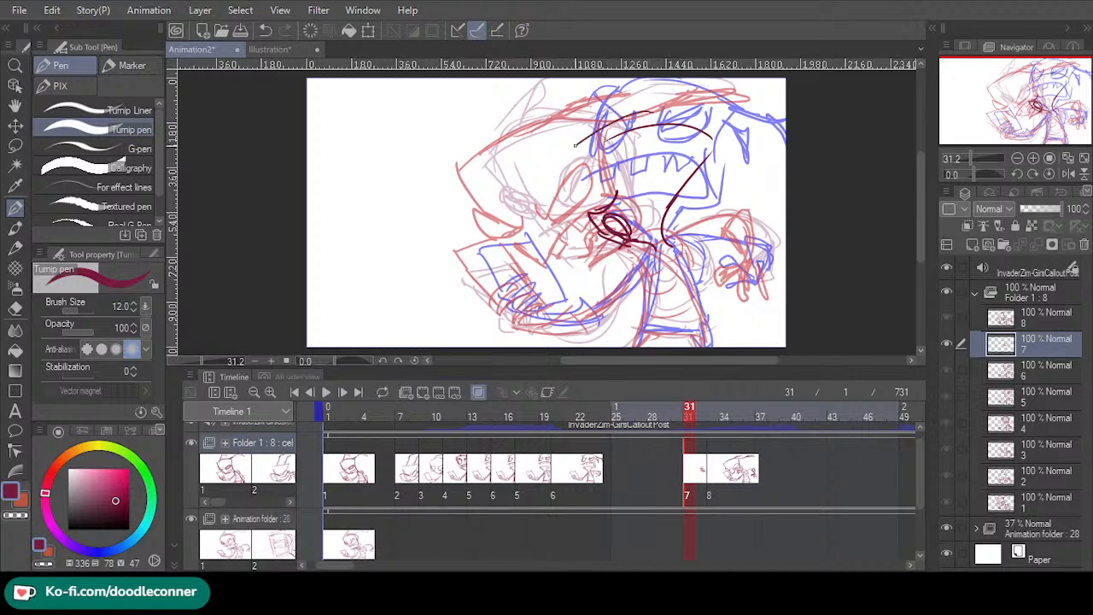
mouse_move(562, 150)
mouse_down()
mouse_move(589, 210)
mouse_move(651, 109)
mouse_up()
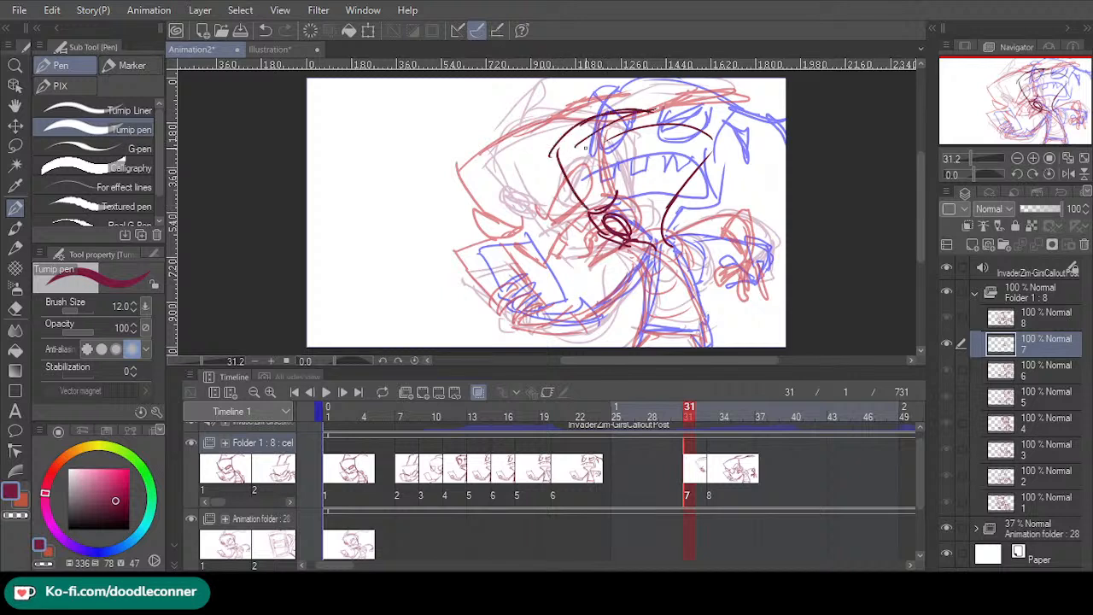
key(ctrl+z)
key(ctrl+z)
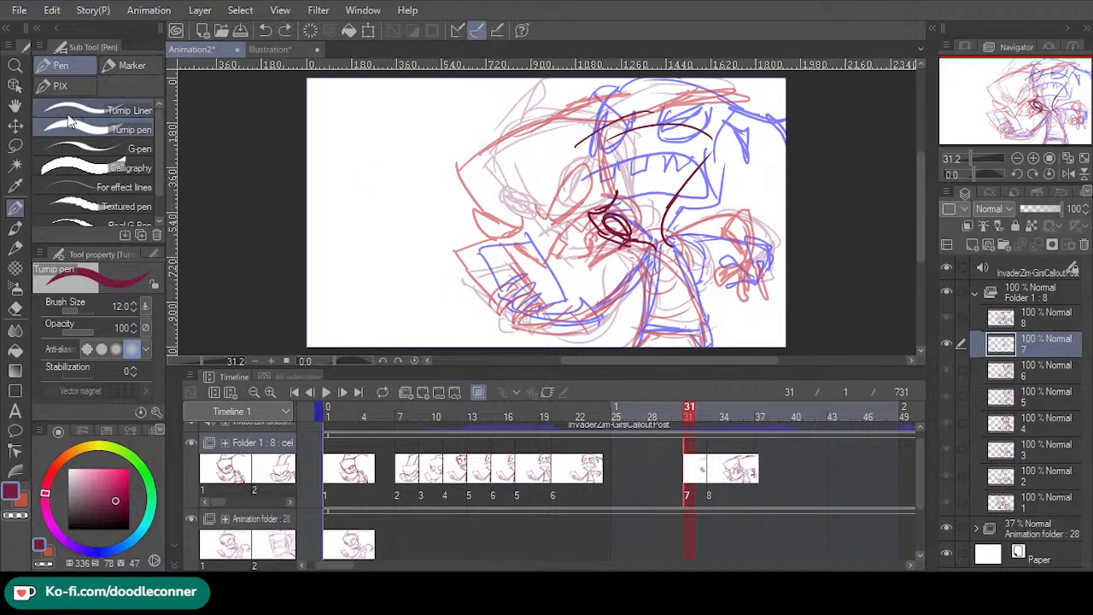
- Shift the cel 7 sketch down and to the left and rotate it slightly counterclockwise
key(k)
drag(653, 219, 633, 236)
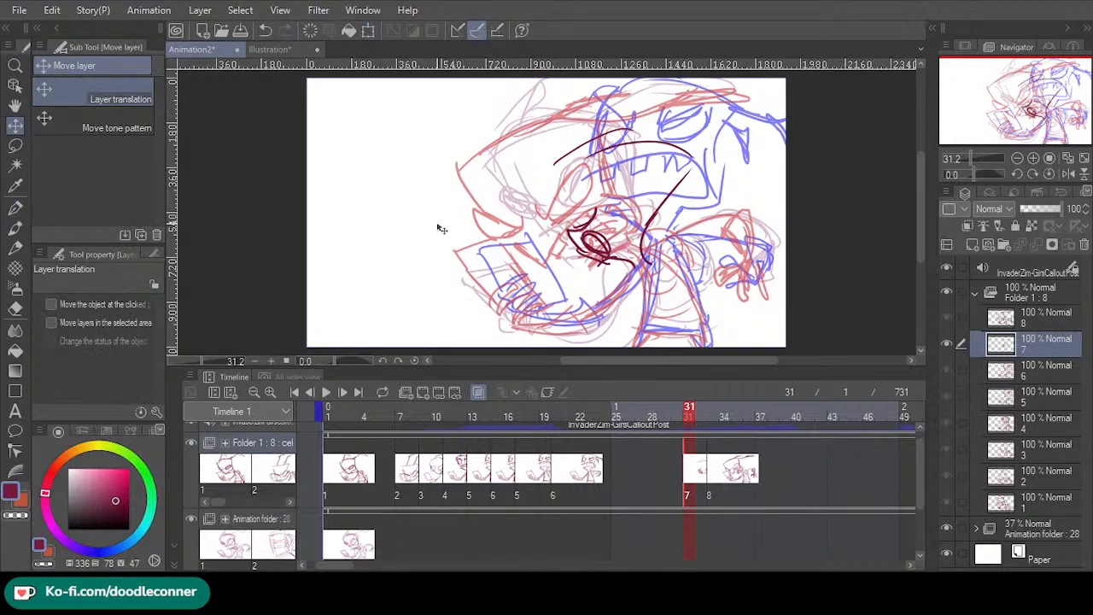
click(369, 31)
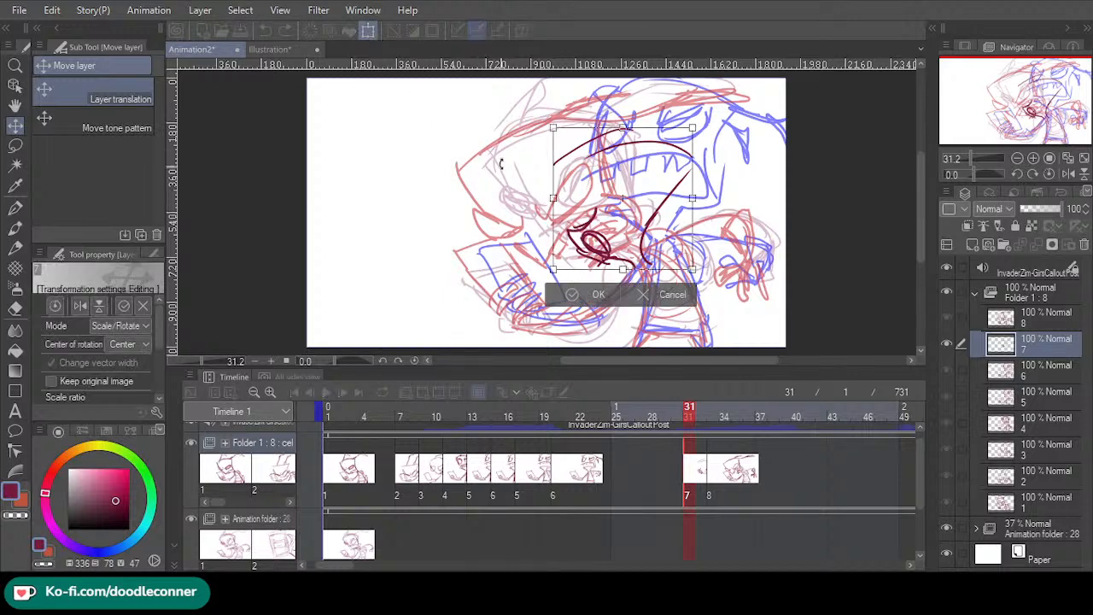
drag(499, 162, 491, 181)
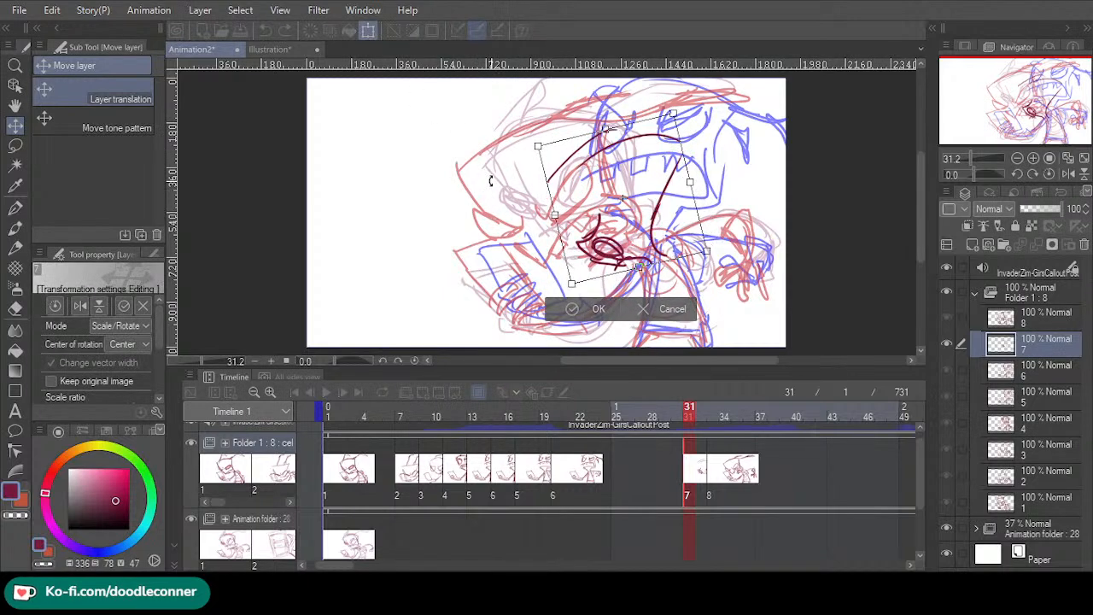
drag(649, 240, 647, 254)
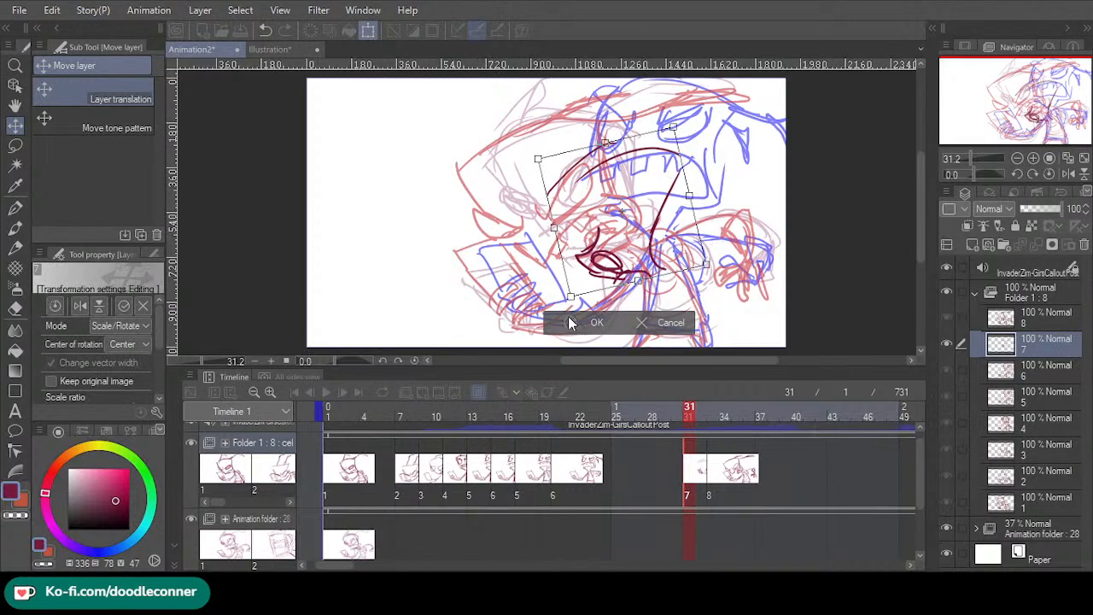
key(Return)
- Lasso the arcs at the top of the head on cel 7, delete them and deselect
click(15, 145)
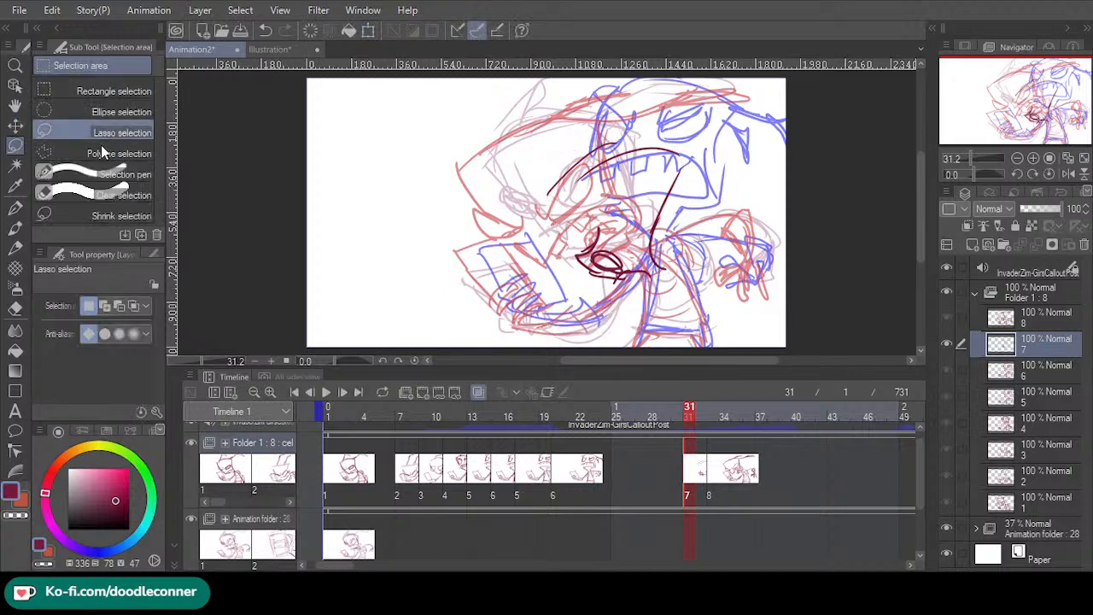
mouse_move(680, 154)
mouse_down()
mouse_move(519, 209)
mouse_move(614, 171)
mouse_up()
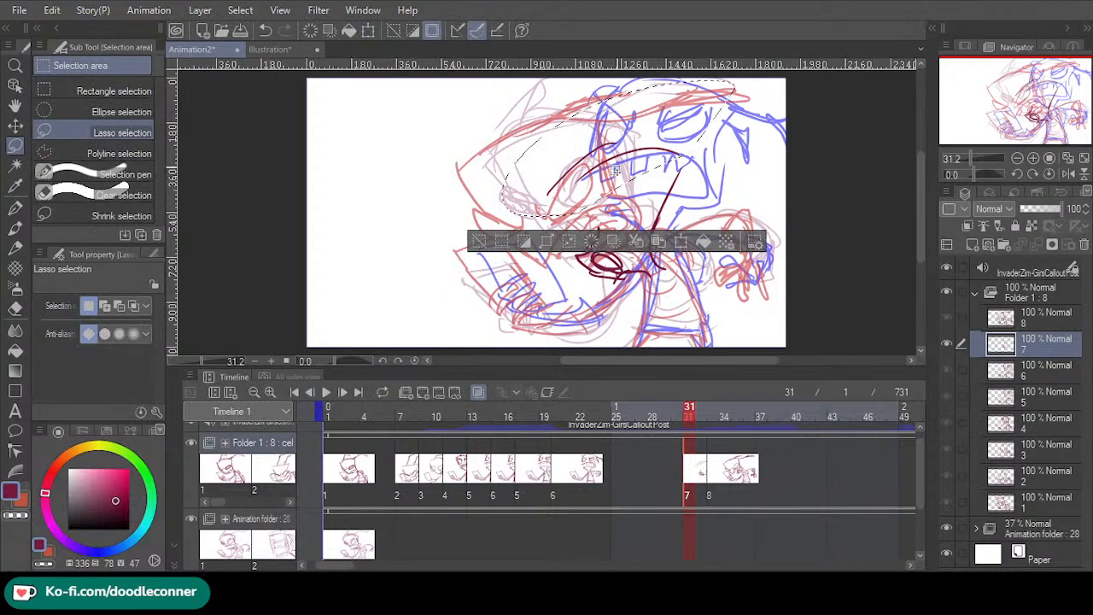
click(592, 241)
click(480, 243)
- Redraw the rounded head outline with the Turnip pen and reinforce the jaw and mouth on cel 7
click(13, 211)
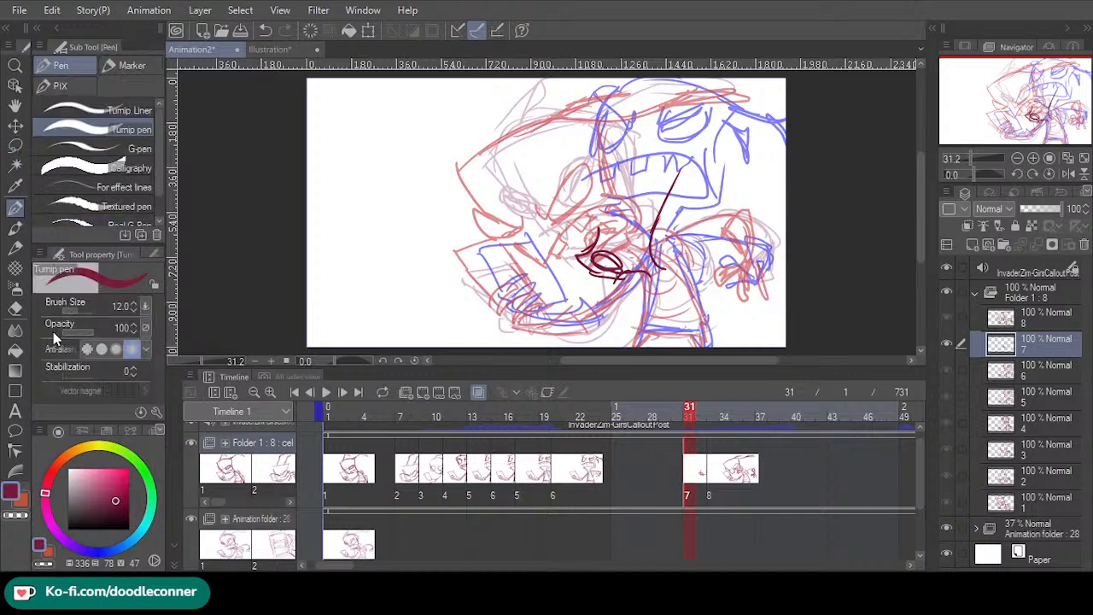
mouse_move(682, 142)
mouse_down()
mouse_move(679, 159)
mouse_move(576, 124)
mouse_move(542, 175)
mouse_move(547, 226)
mouse_move(567, 242)
mouse_up()
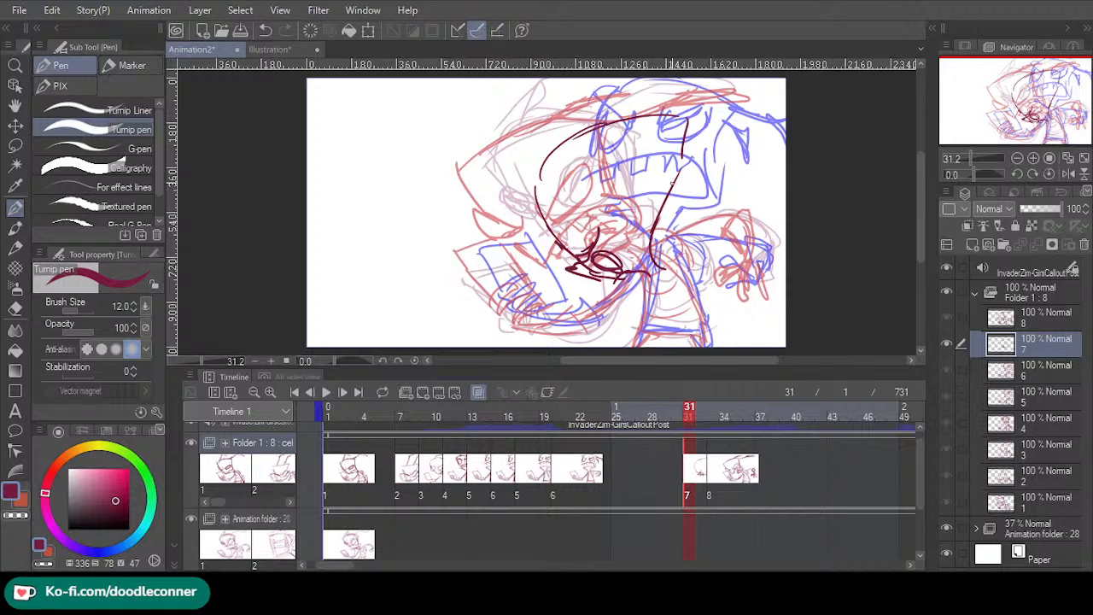
mouse_move(676, 195)
mouse_down()
mouse_move(688, 155)
mouse_move(617, 128)
mouse_move(544, 159)
mouse_move(564, 239)
mouse_up()
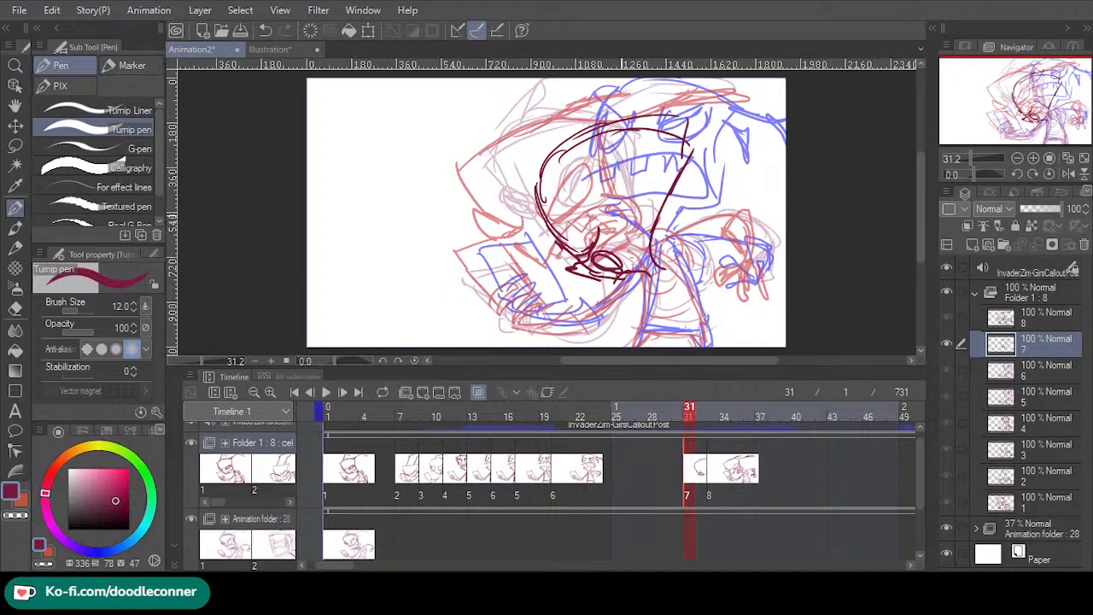
drag(560, 272, 601, 281)
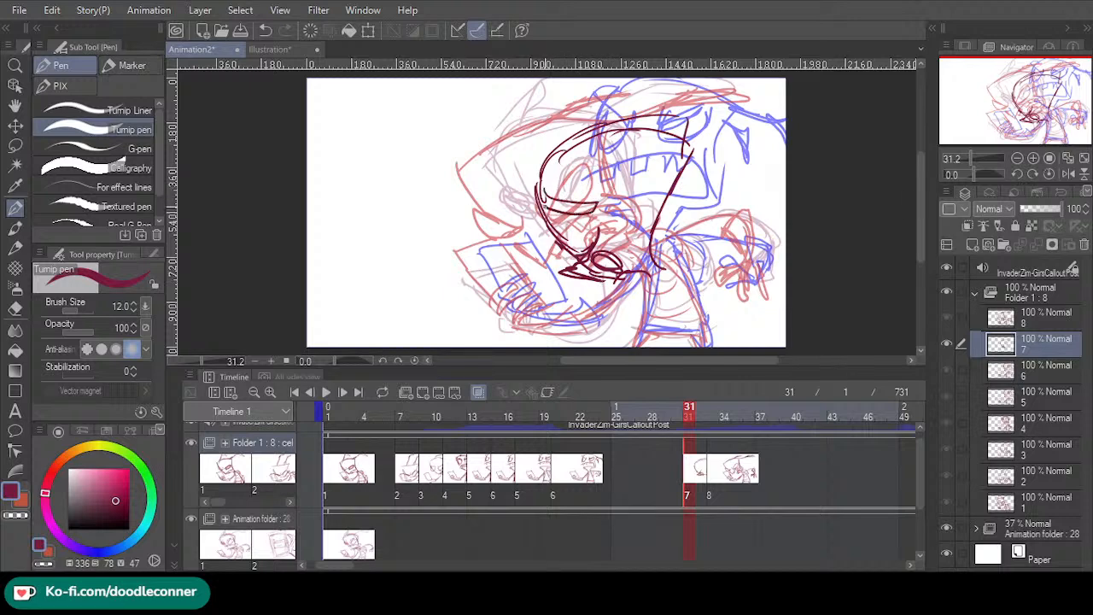
- Draw the angry eyes and the long antenna trailing behind the head on cel 7
drag(570, 208, 527, 202)
mouse_move(529, 205)
mouse_down()
mouse_move(546, 229)
mouse_move(586, 233)
mouse_move(565, 237)
mouse_up()
mouse_move(656, 168)
mouse_down()
mouse_move(651, 205)
mouse_move(603, 216)
mouse_move(600, 187)
mouse_move(639, 189)
mouse_up()
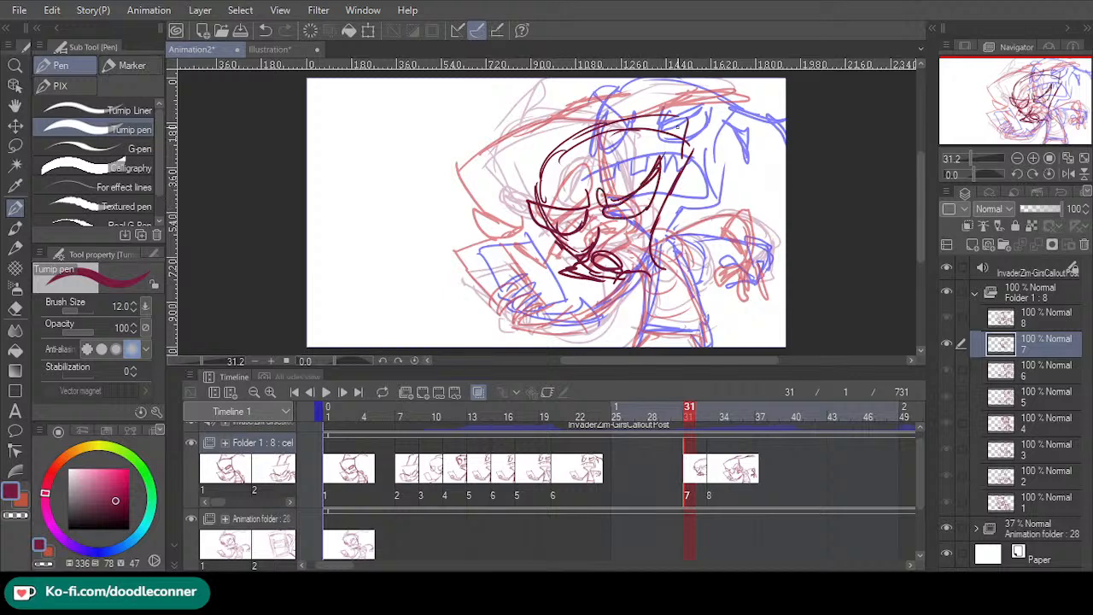
mouse_move(663, 130)
mouse_down()
mouse_move(768, 115)
mouse_move(699, 135)
mouse_move(688, 125)
mouse_up()
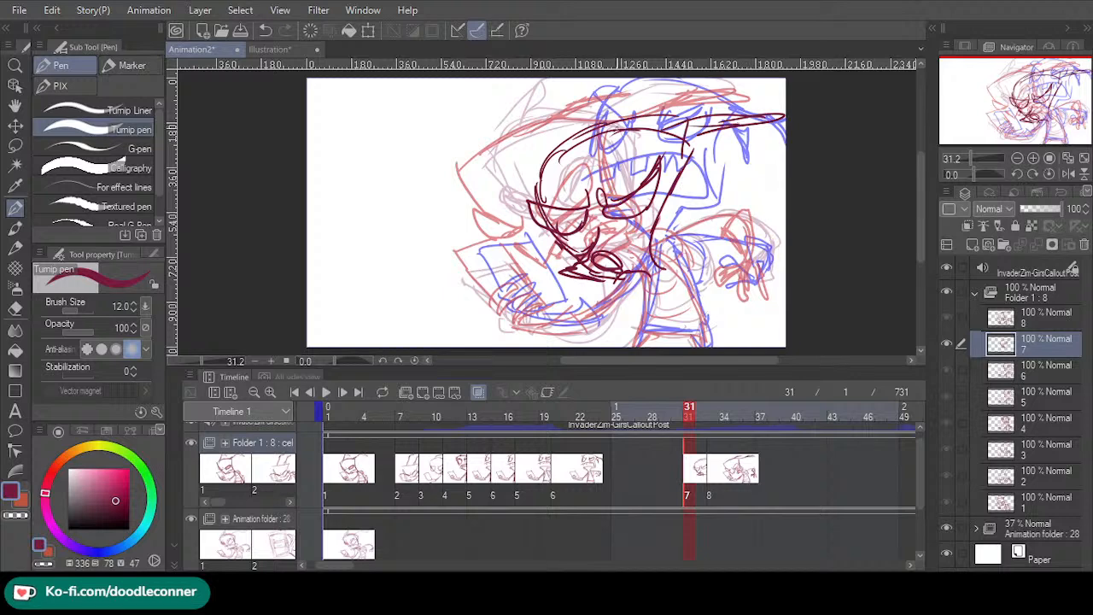
- Draw the torso and both arms on cel 7, with the paper in the front hand and a clawed rear hand
mouse_move(655, 268)
mouse_down()
mouse_move(700, 283)
mouse_move(707, 343)
mouse_up()
mouse_move(656, 299)
mouse_down()
mouse_move(642, 343)
mouse_move(690, 338)
mouse_up()
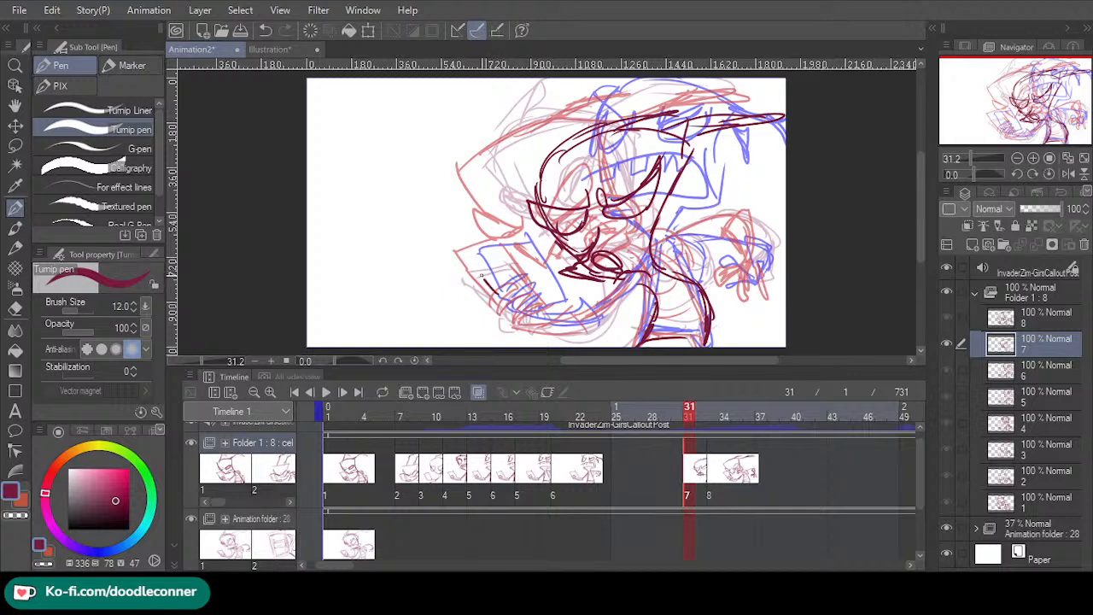
mouse_move(484, 280)
mouse_down()
mouse_move(512, 238)
mouse_move(540, 284)
mouse_move(492, 305)
mouse_move(520, 321)
mouse_move(596, 321)
mouse_up()
mouse_move(524, 323)
mouse_down()
mouse_move(611, 287)
mouse_move(589, 320)
mouse_up()
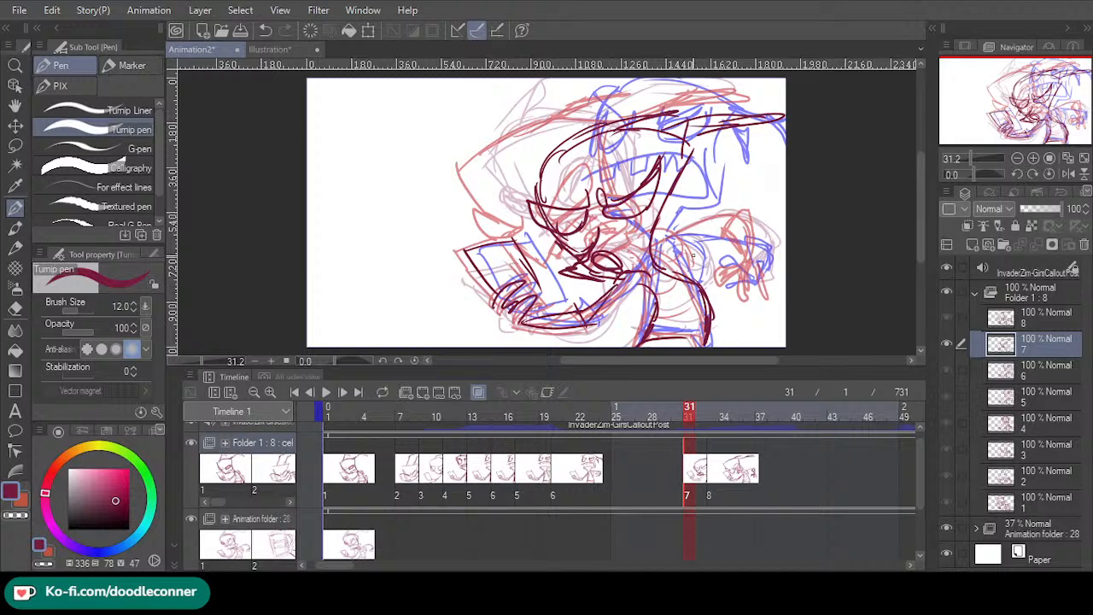
mouse_move(663, 259)
mouse_down()
mouse_move(752, 229)
mouse_move(765, 256)
mouse_move(743, 258)
mouse_move(763, 277)
mouse_move(736, 260)
mouse_move(721, 278)
mouse_move(738, 256)
mouse_move(723, 281)
mouse_move(753, 292)
mouse_up()
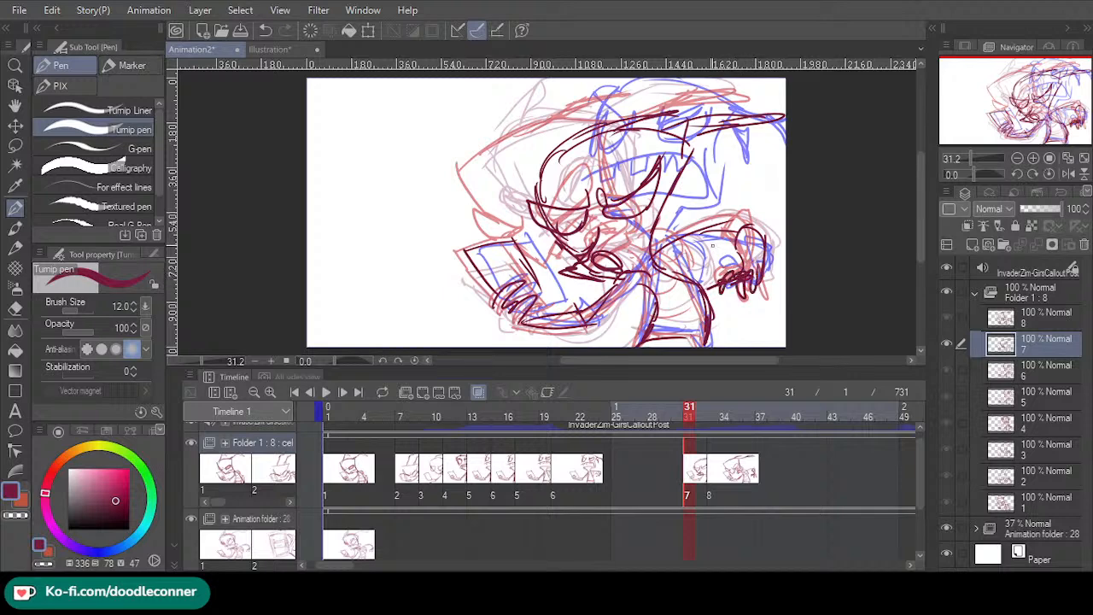
mouse_move(663, 261)
mouse_down()
mouse_move(709, 237)
mouse_move(671, 279)
mouse_move(667, 248)
mouse_up()
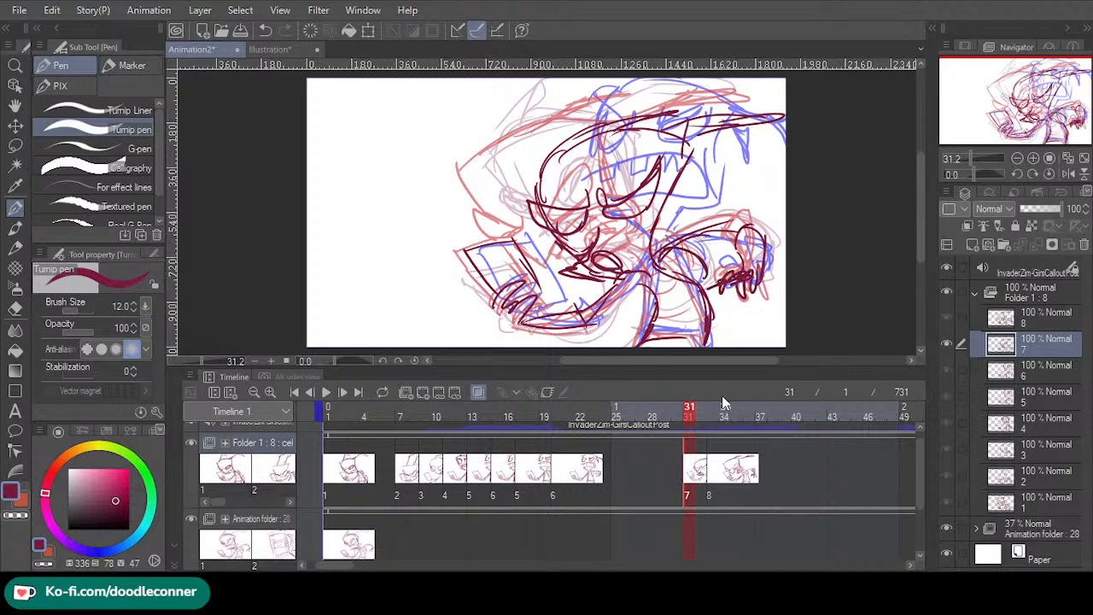
- Play back the animation from frame 8 to check the new cel 7 pose, and return to frame 31
drag(677, 419, 411, 419)
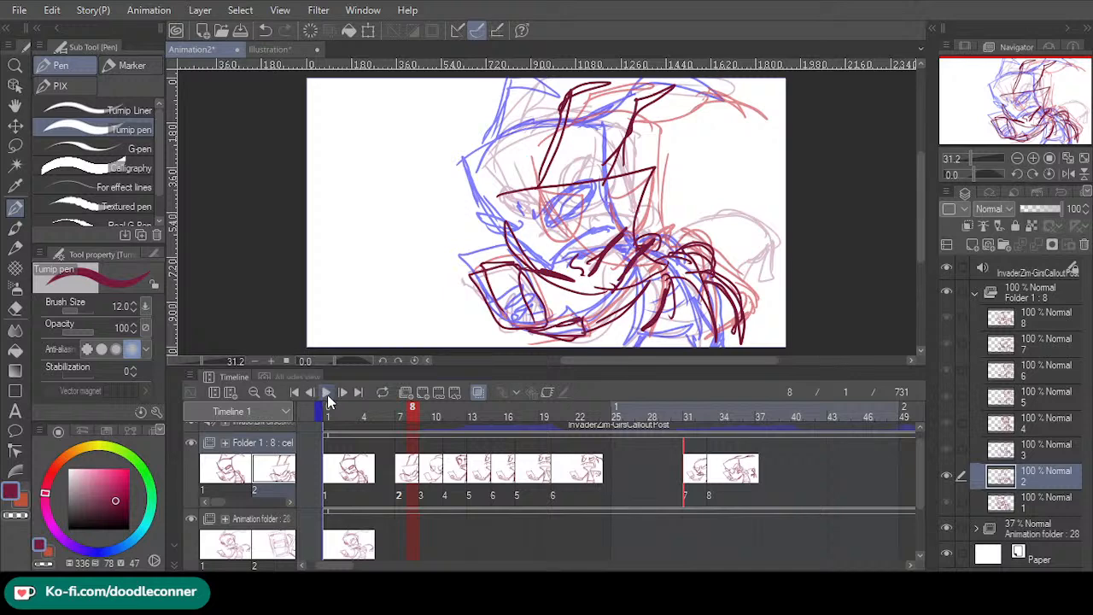
click(327, 393)
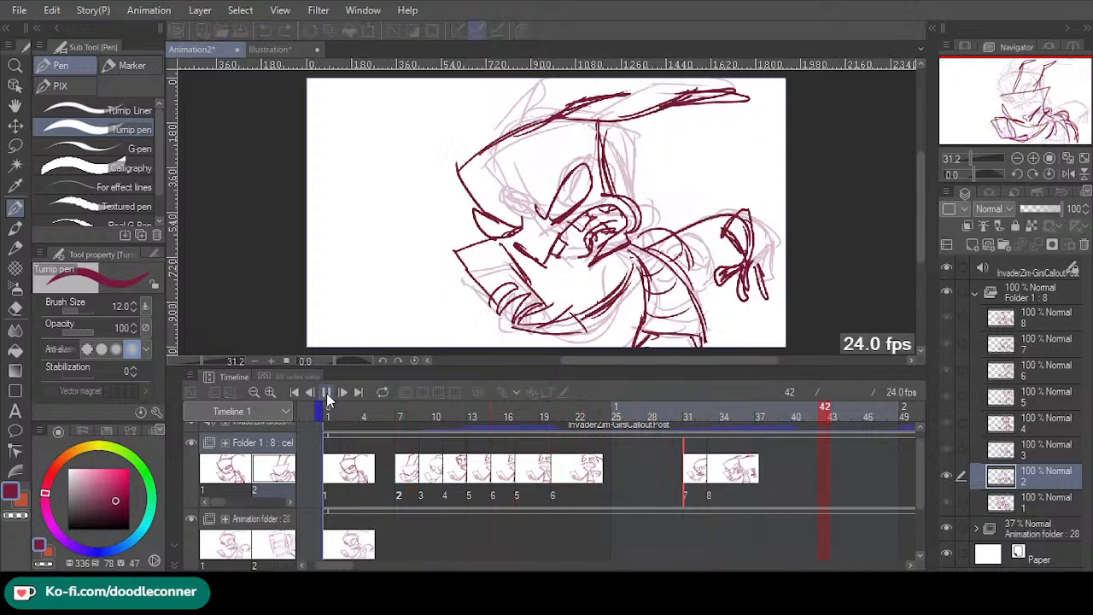
drag(696, 412, 689, 423)
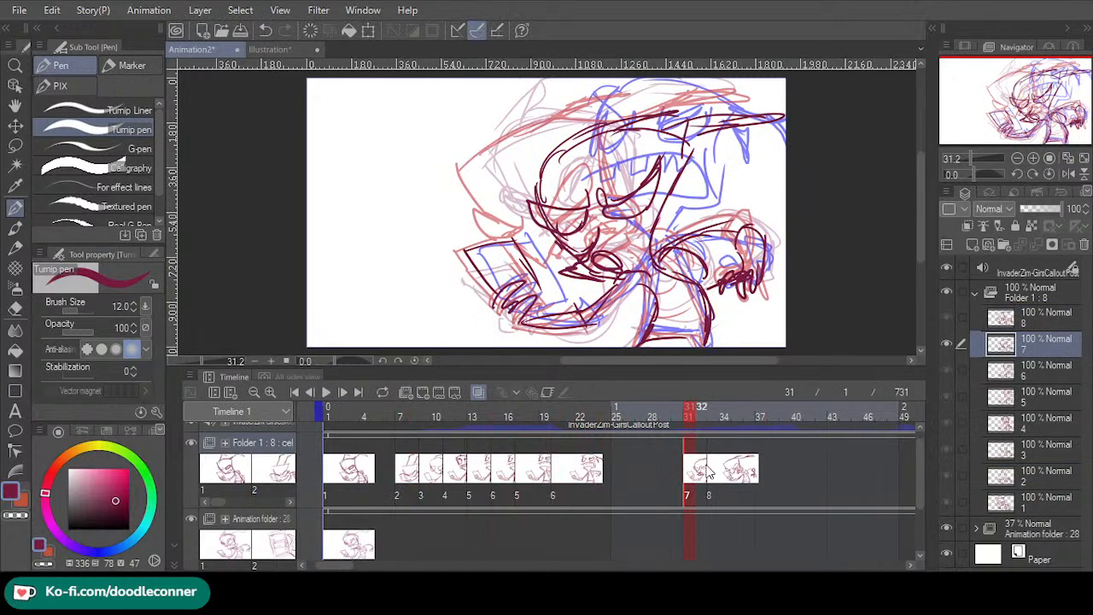
- Move the cel 8 exposure to start at frame 35 and add a new in-between cel at frame 33
click(709, 495)
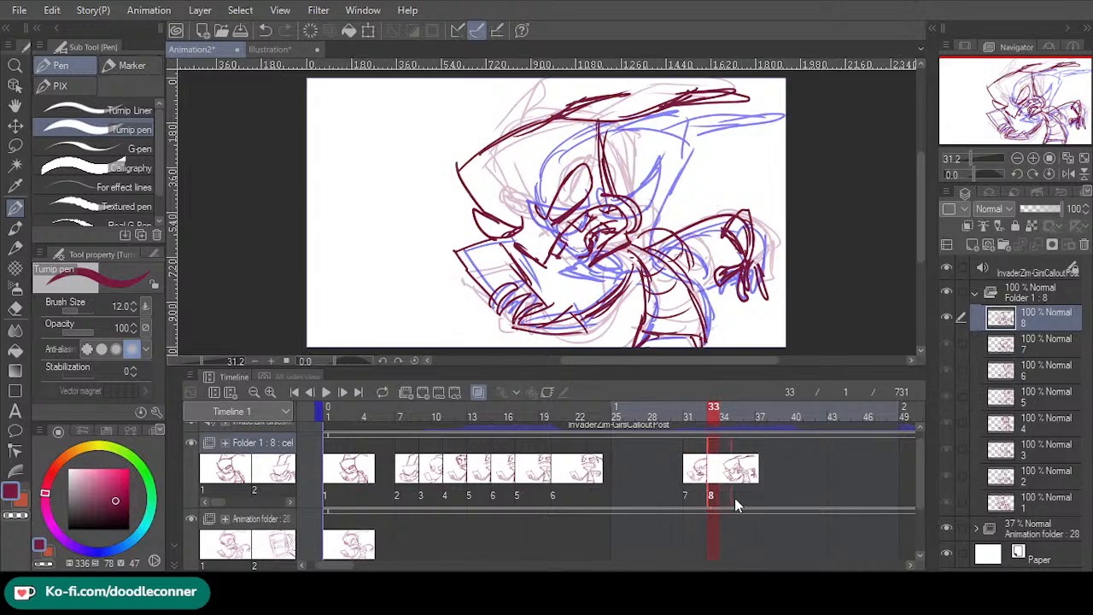
drag(734, 503, 731, 502)
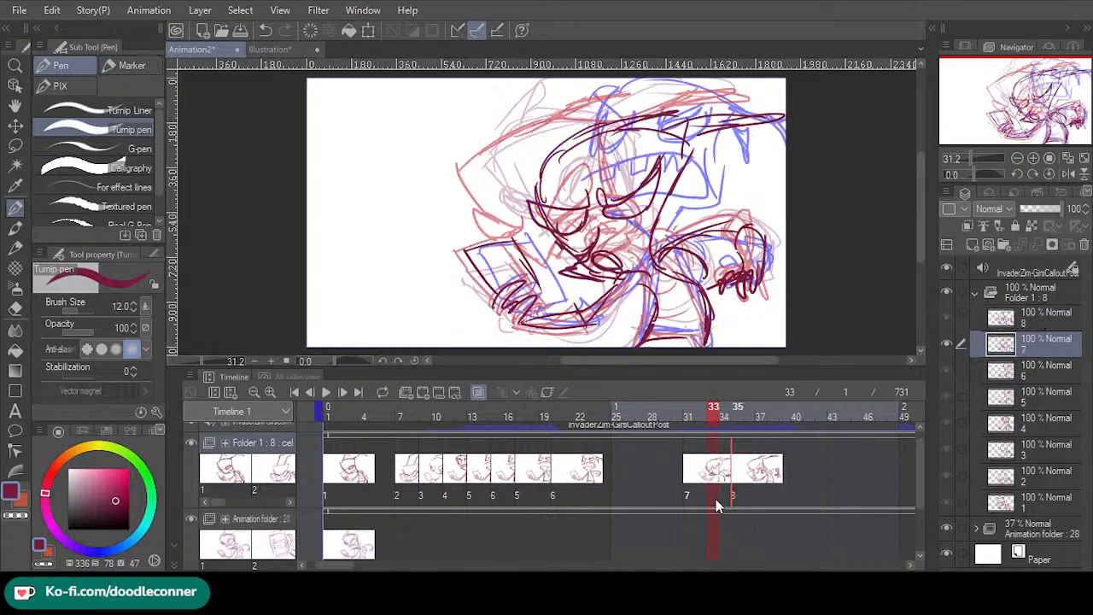
click(419, 389)
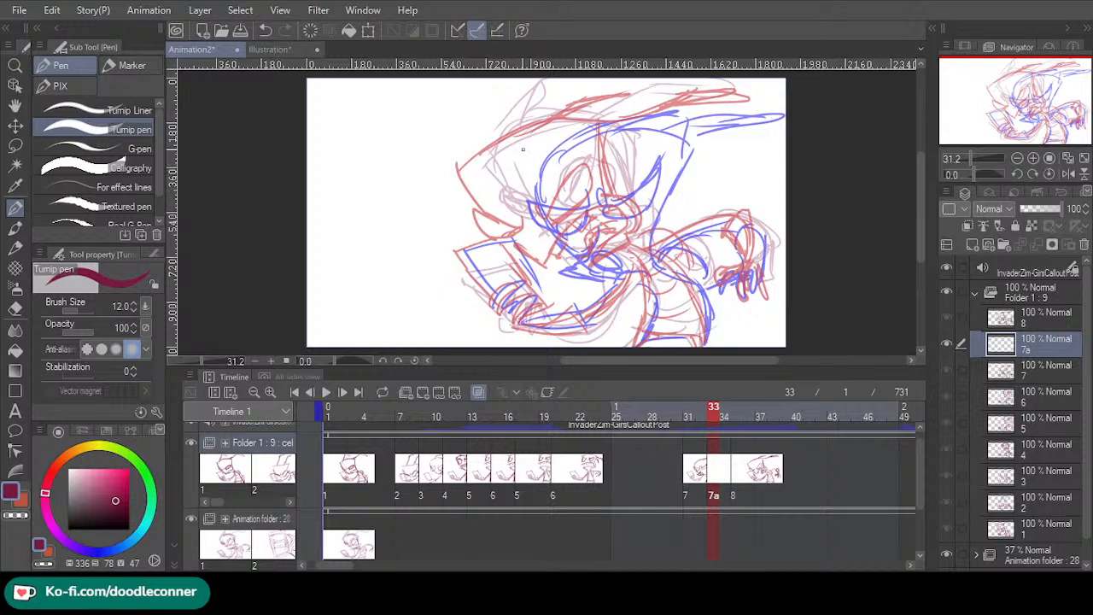
- Draw the head outline, jaw, mouth and narrowed eyes on cel 7a between the neighbouring onion-skin poses
mouse_move(483, 168)
mouse_down()
mouse_move(510, 136)
mouse_move(583, 122)
mouse_move(641, 139)
mouse_move(636, 231)
mouse_up()
drag(628, 171, 649, 258)
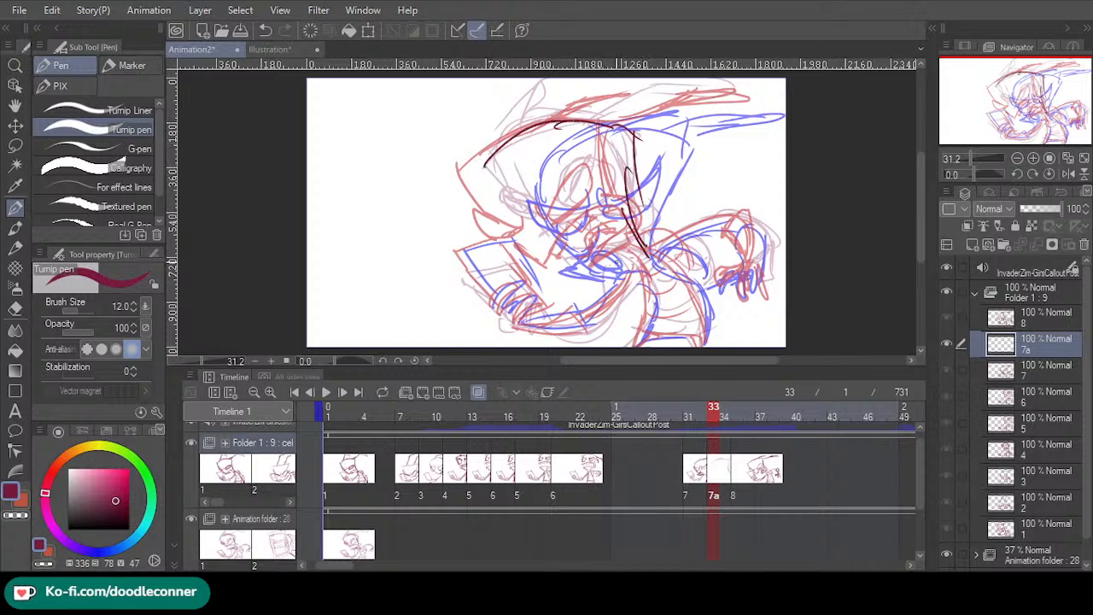
mouse_move(548, 256)
mouse_down()
mouse_move(570, 224)
mouse_move(613, 230)
mouse_move(598, 256)
mouse_move(612, 272)
mouse_move(598, 270)
mouse_move(635, 264)
mouse_up()
mouse_move(490, 190)
mouse_down()
mouse_move(553, 258)
mouse_move(539, 246)
mouse_up()
drag(490, 170, 538, 257)
mouse_move(568, 203)
mouse_down()
mouse_move(613, 162)
mouse_move(620, 204)
mouse_up()
mouse_move(620, 193)
mouse_down()
mouse_move(500, 215)
mouse_move(535, 221)
mouse_move(533, 211)
mouse_up()
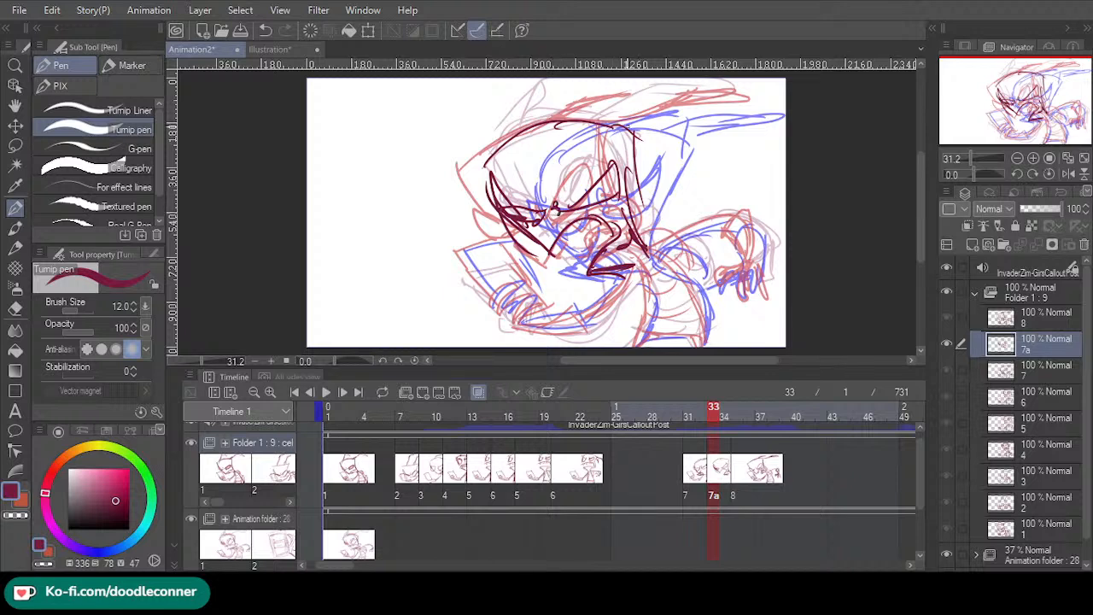
- Draw the antennae trailing behind the head and the curved torso with its stripes on cel 7a
mouse_move(616, 125)
mouse_down()
mouse_move(717, 105)
mouse_move(739, 123)
mouse_move(656, 126)
mouse_move(758, 120)
mouse_up()
mouse_move(641, 112)
mouse_down()
mouse_move(572, 120)
mouse_move(625, 115)
mouse_up()
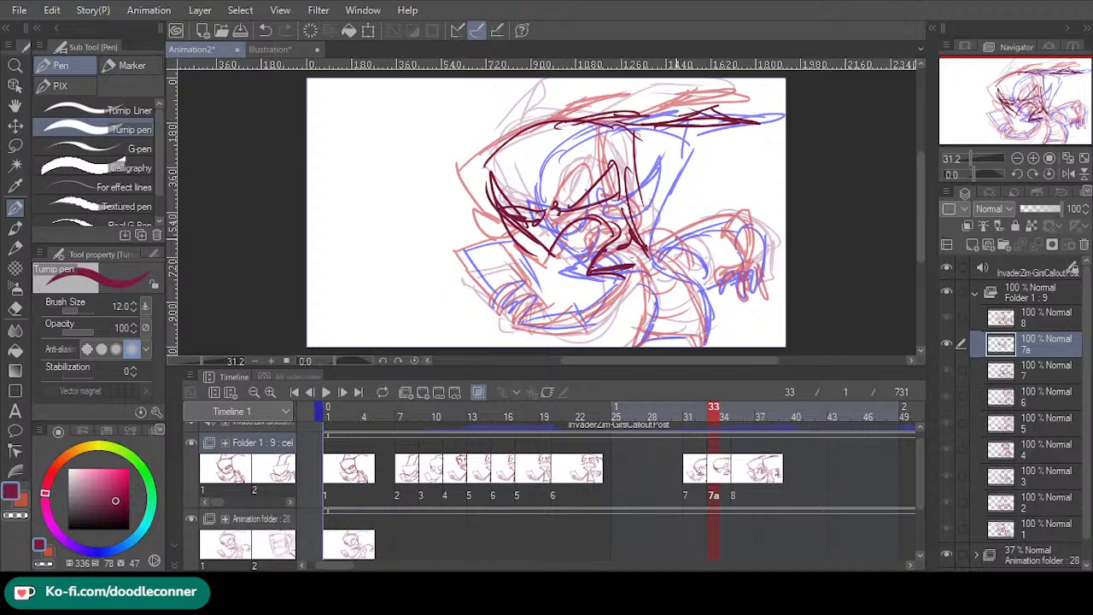
mouse_move(649, 253)
mouse_down()
mouse_move(693, 304)
mouse_move(701, 343)
mouse_move(651, 321)
mouse_move(633, 345)
mouse_up()
mouse_move(635, 341)
mouse_down()
mouse_move(673, 334)
mouse_move(704, 345)
mouse_up()
drag(689, 304, 649, 316)
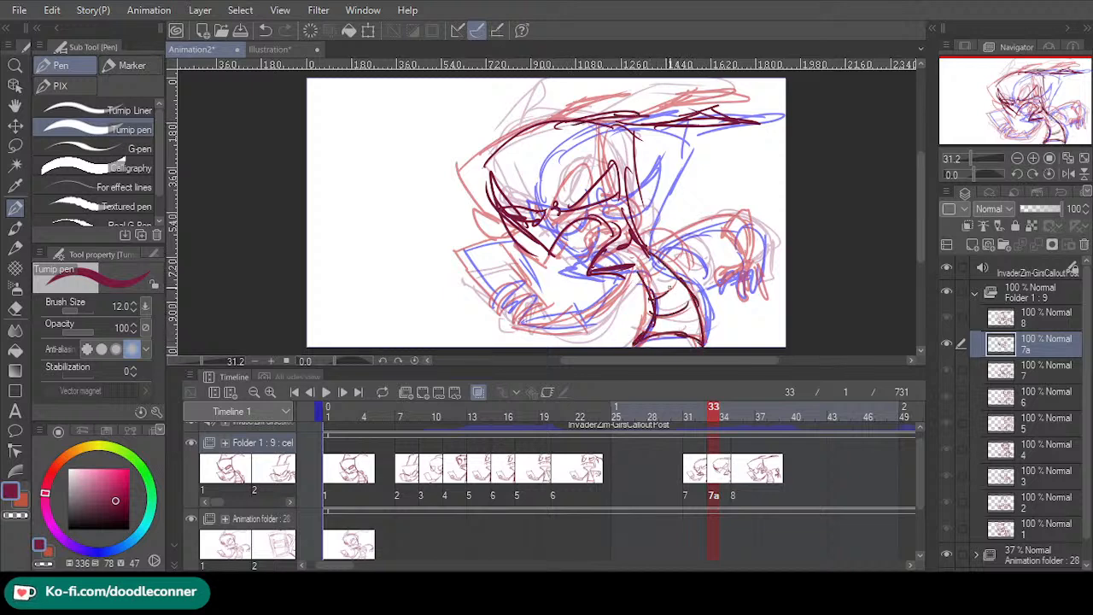
- Draw the raised back arm with its clawed hand and the front arm and hand holding the paper on cel 7a
mouse_move(659, 251)
mouse_down()
mouse_move(738, 202)
mouse_move(716, 211)
mouse_up()
mouse_move(675, 239)
mouse_down()
mouse_move(740, 216)
mouse_move(751, 200)
mouse_move(763, 226)
mouse_move(737, 234)
mouse_move(755, 248)
mouse_move(721, 282)
mouse_move(755, 293)
mouse_move(765, 241)
mouse_up()
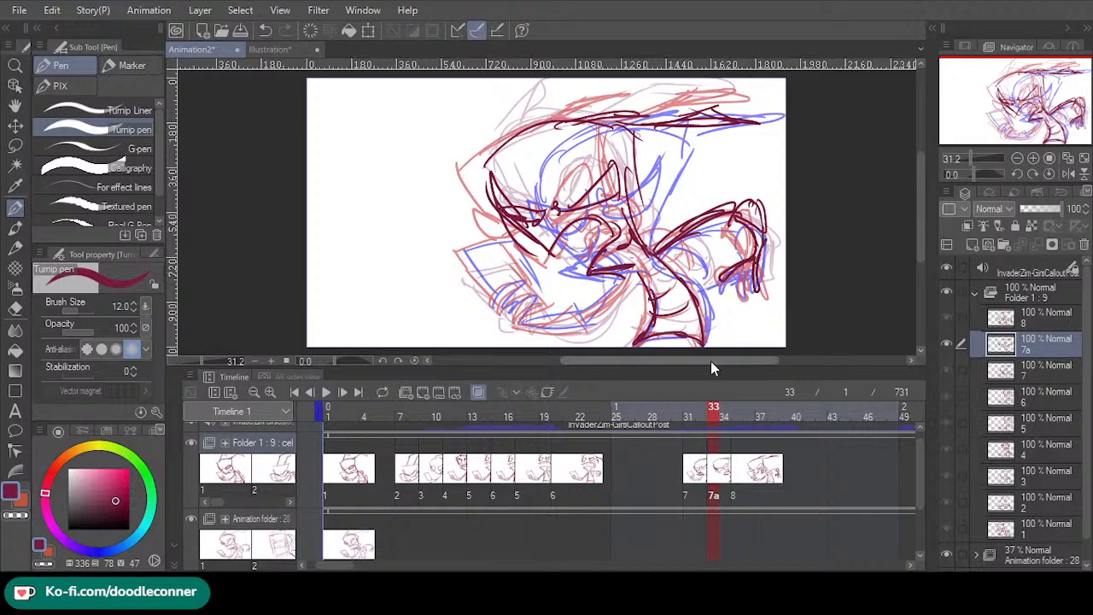
click(681, 416)
drag(680, 418, 713, 418)
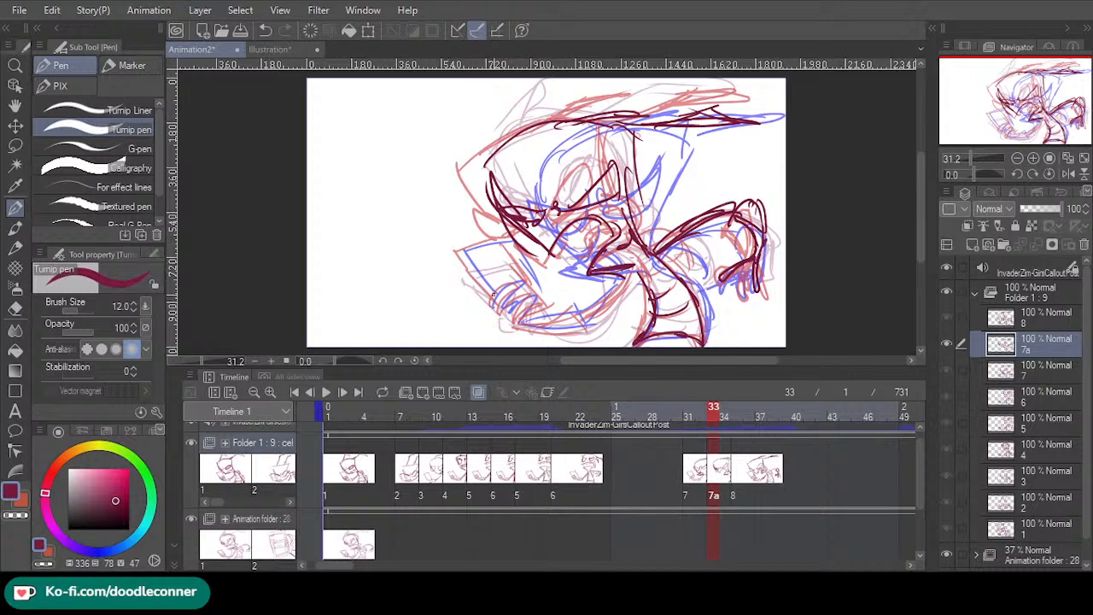
mouse_move(480, 301)
mouse_down()
mouse_move(441, 265)
mouse_move(487, 249)
mouse_move(515, 281)
mouse_move(486, 317)
mouse_move(516, 310)
mouse_move(522, 332)
mouse_move(588, 325)
mouse_up()
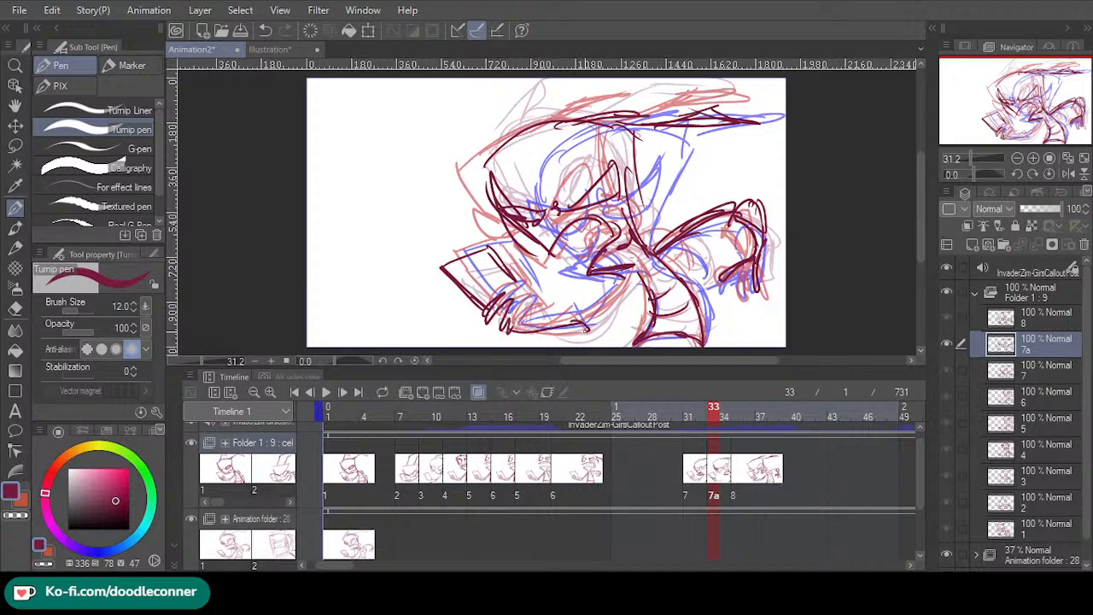
mouse_move(525, 340)
mouse_down()
mouse_move(587, 332)
mouse_move(639, 283)
mouse_up()
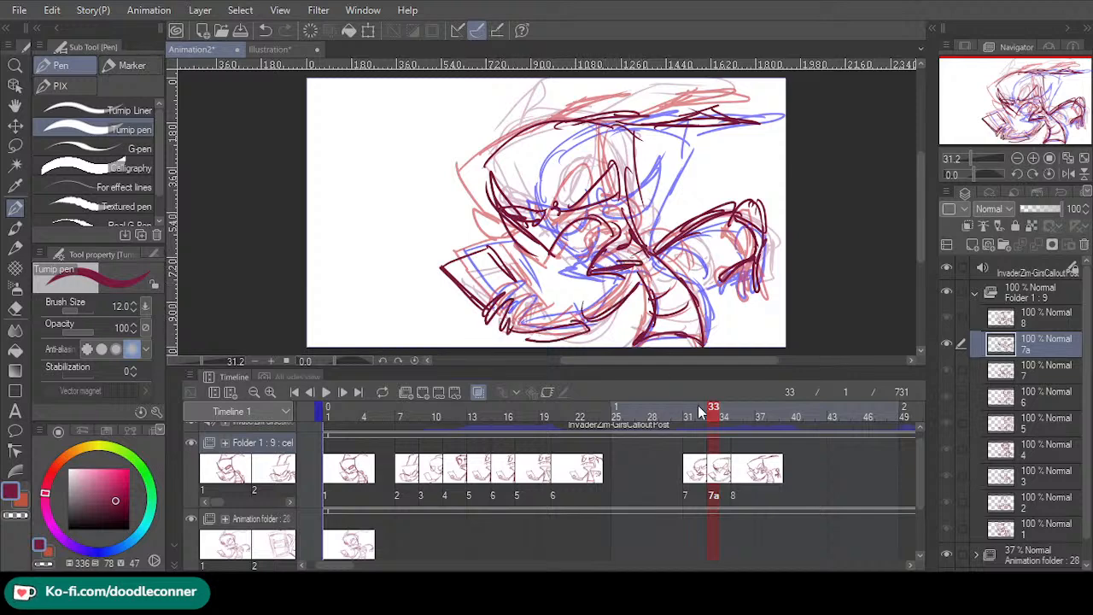
- Play back the shot from frame 1 to check cel 7a, and scrub back from frame 30 to the start
drag(711, 419, 326, 415)
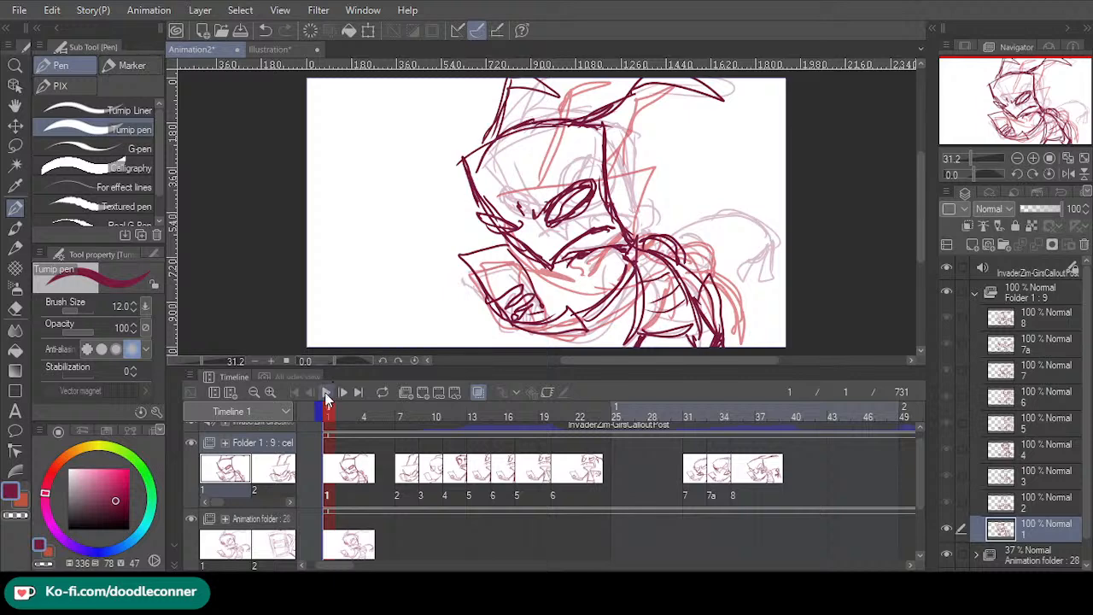
click(331, 394)
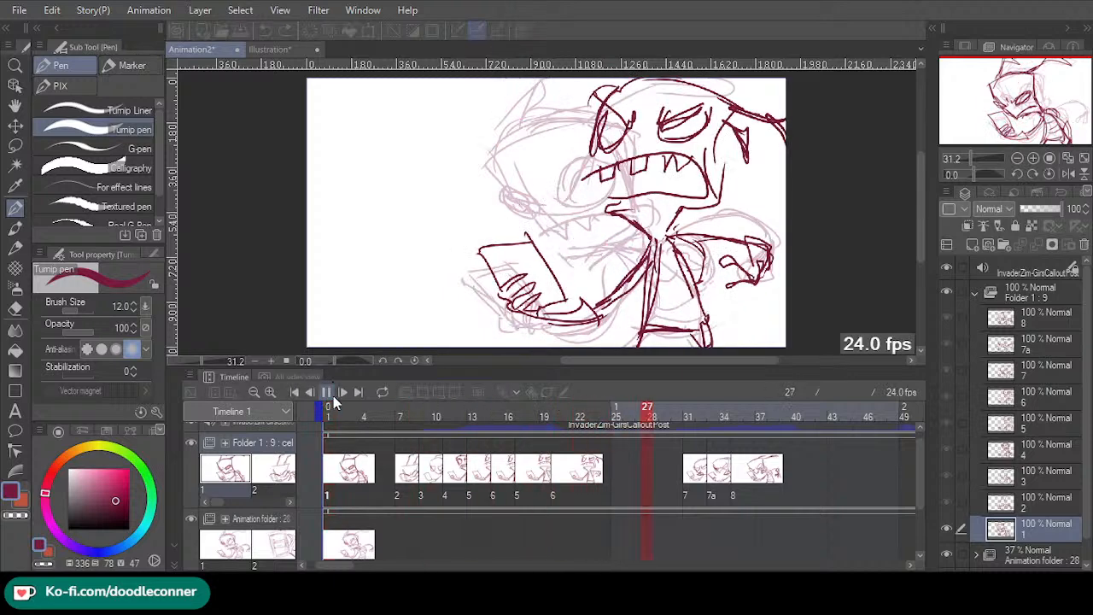
click(329, 393)
click(679, 414)
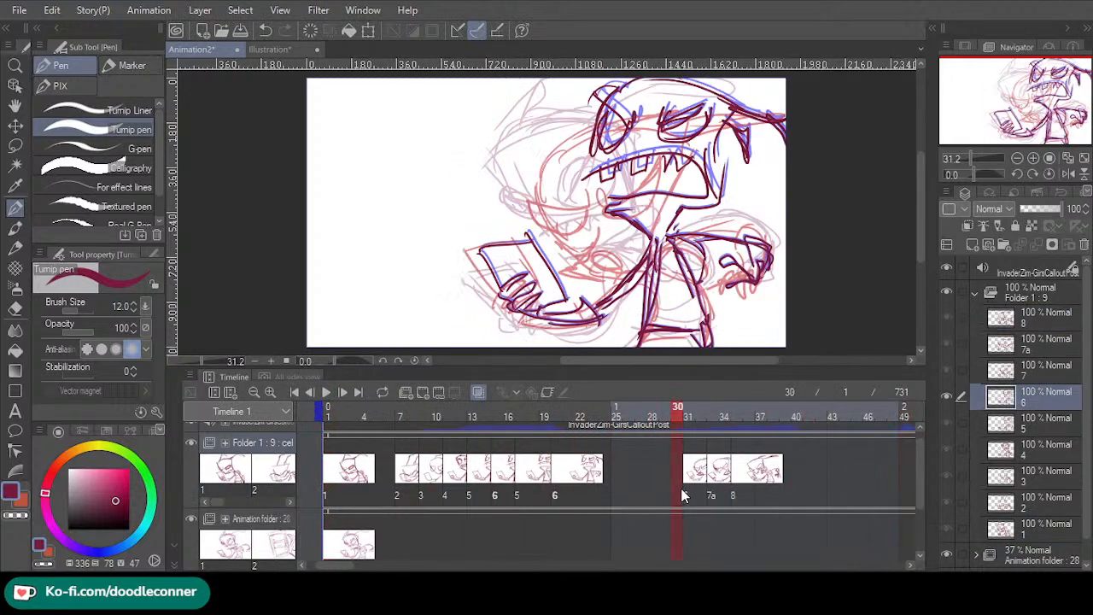
drag(690, 418, 557, 419)
click(328, 416)
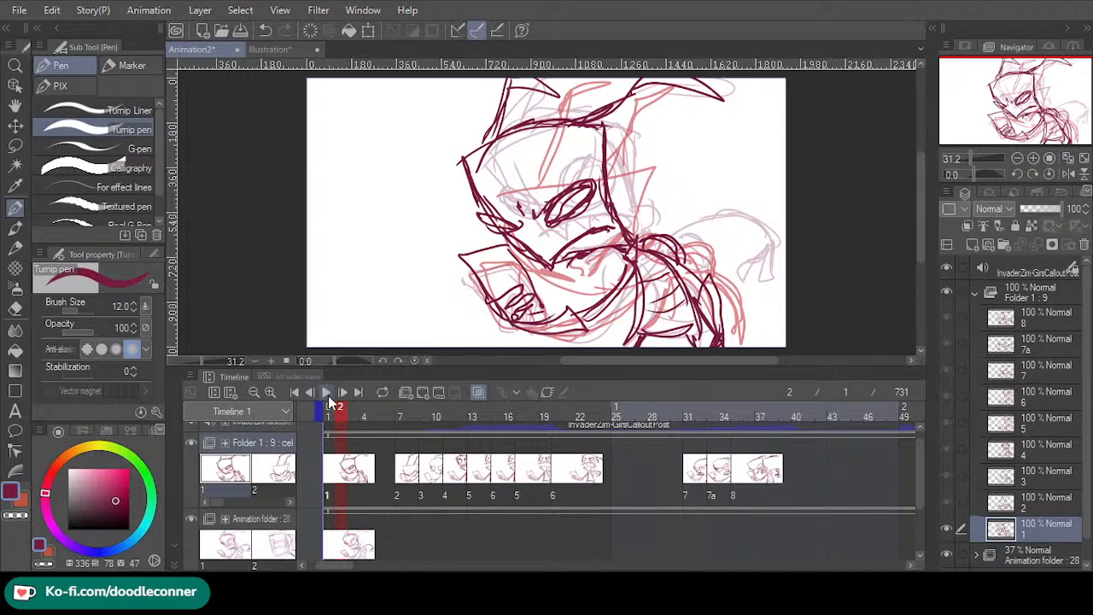
- Replay the shot several times from the first frame to review the timing of cels 1 through 8
click(330, 393)
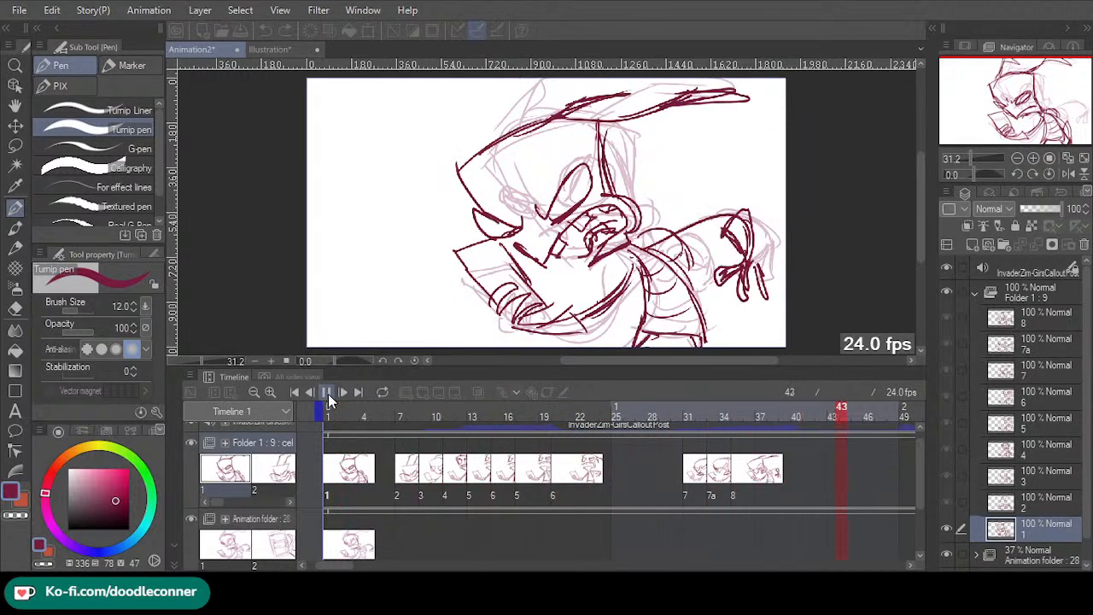
click(326, 411)
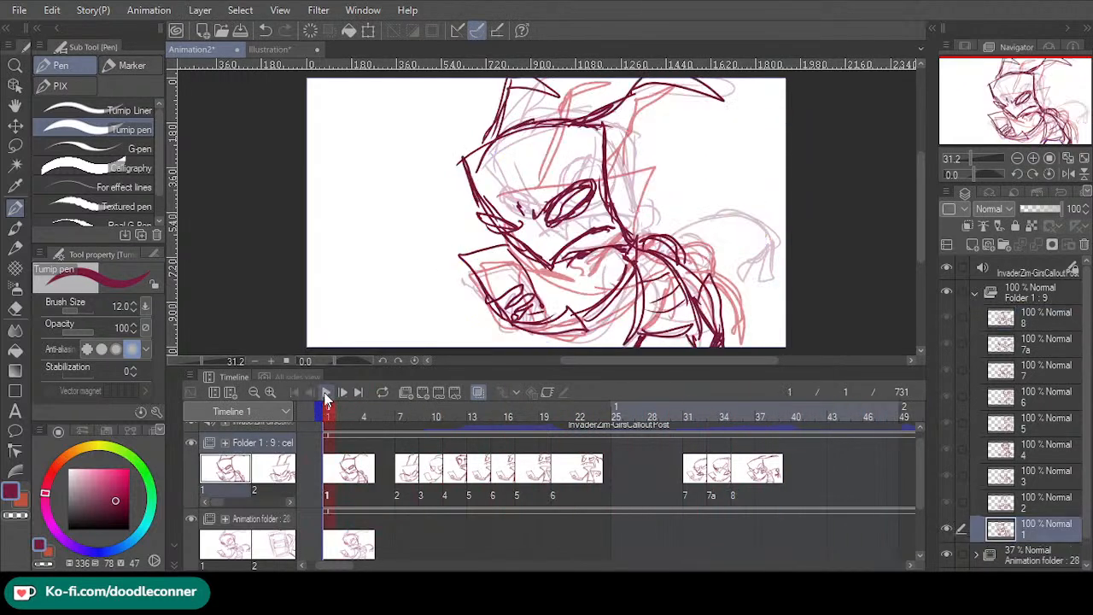
click(327, 393)
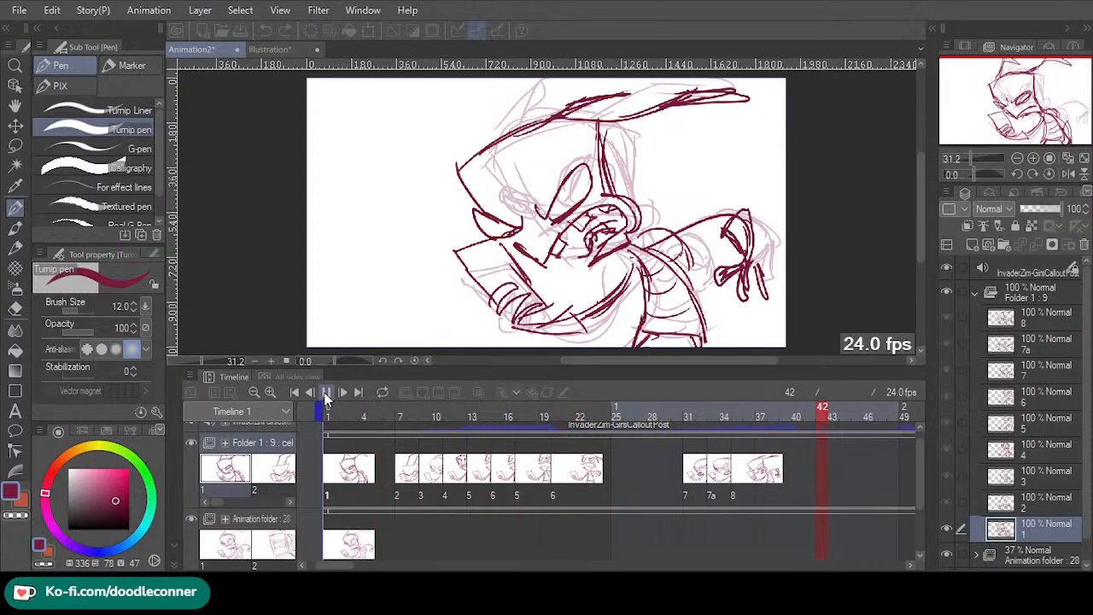
click(327, 411)
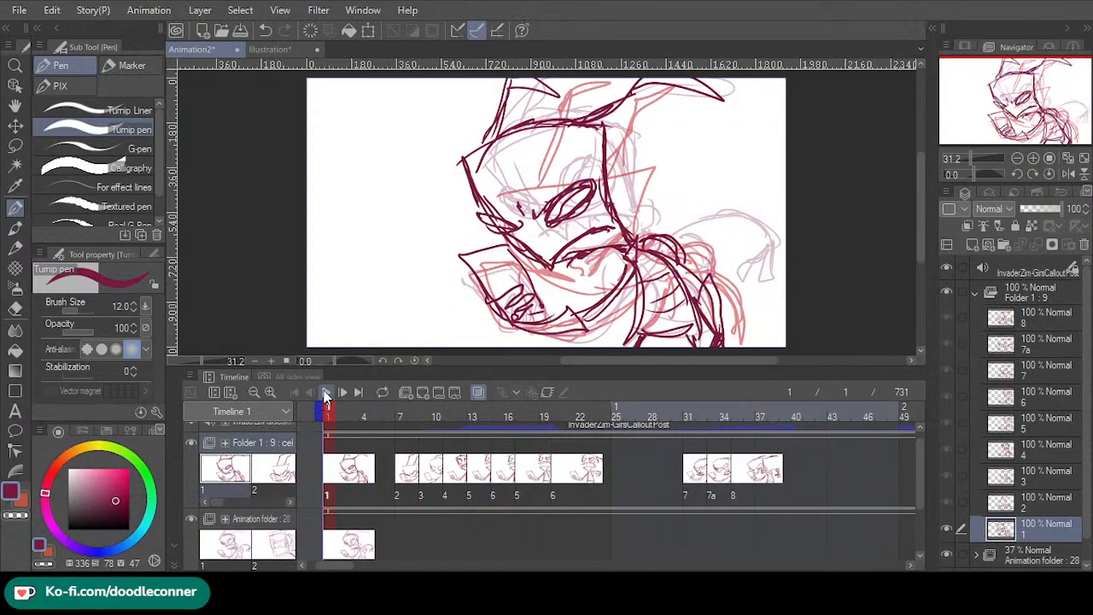
click(327, 393)
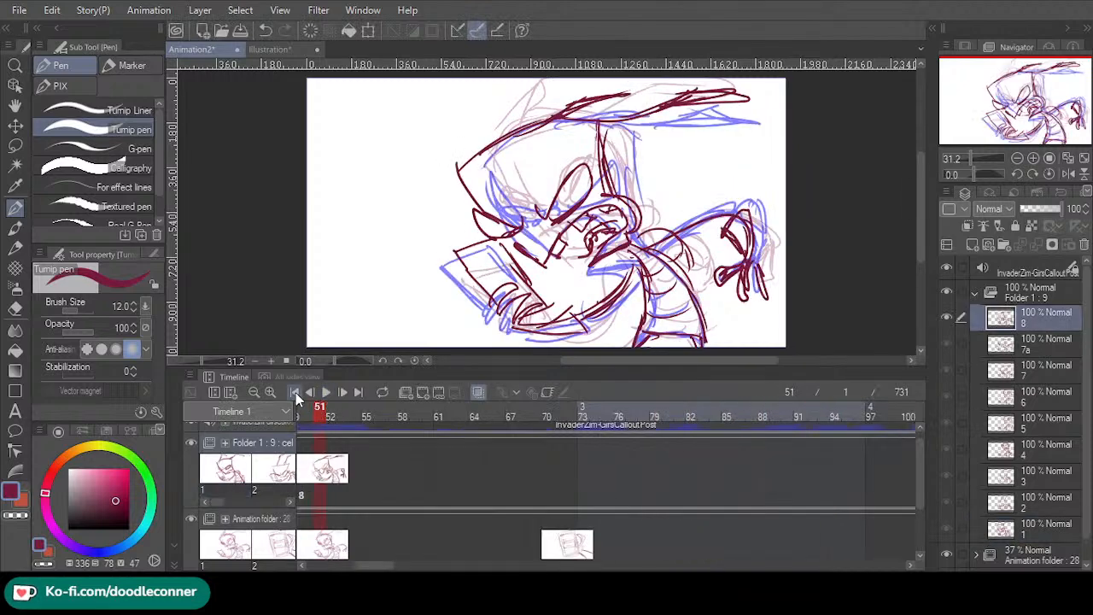
click(296, 393)
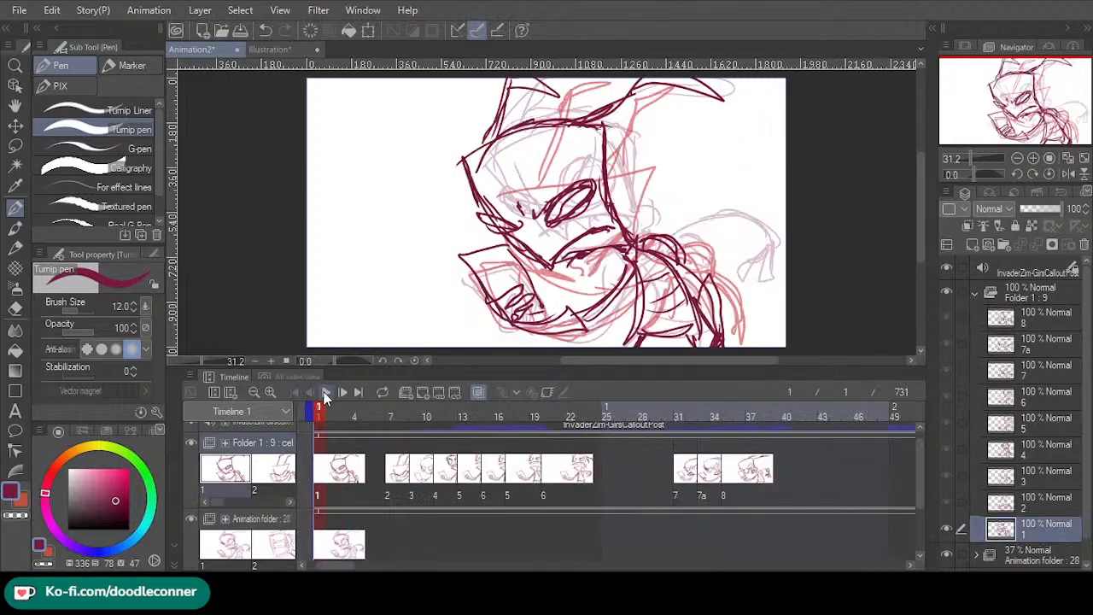
click(326, 394)
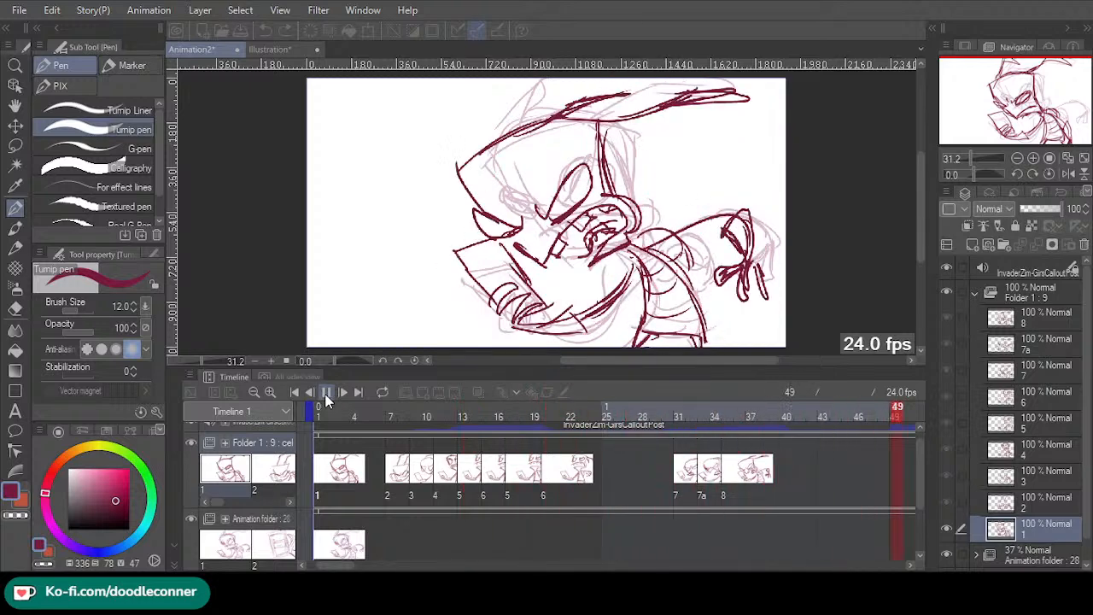
click(326, 394)
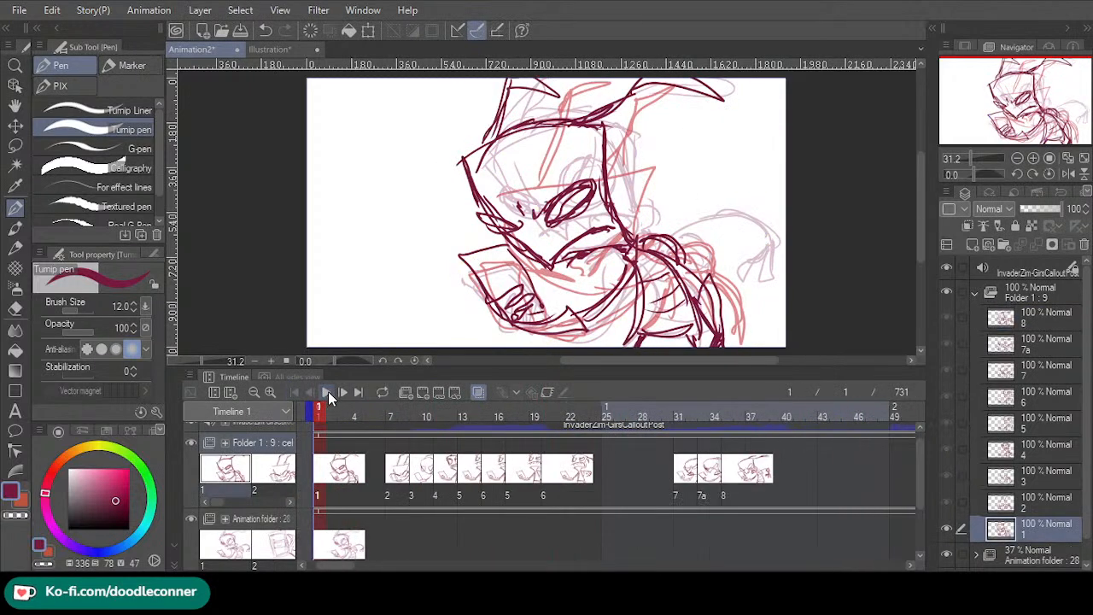
click(326, 393)
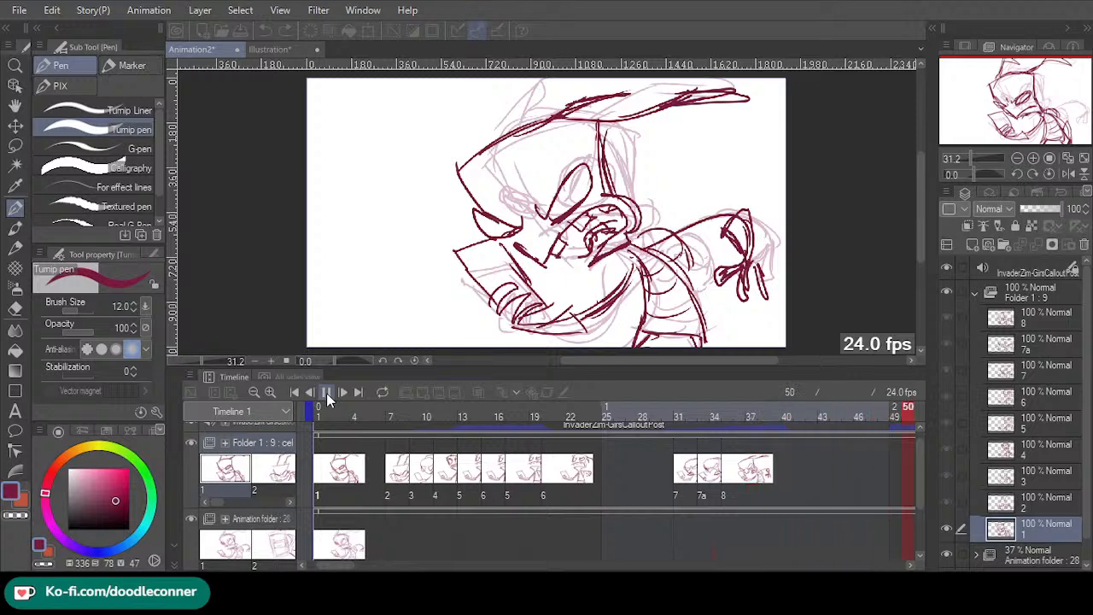
click(327, 394)
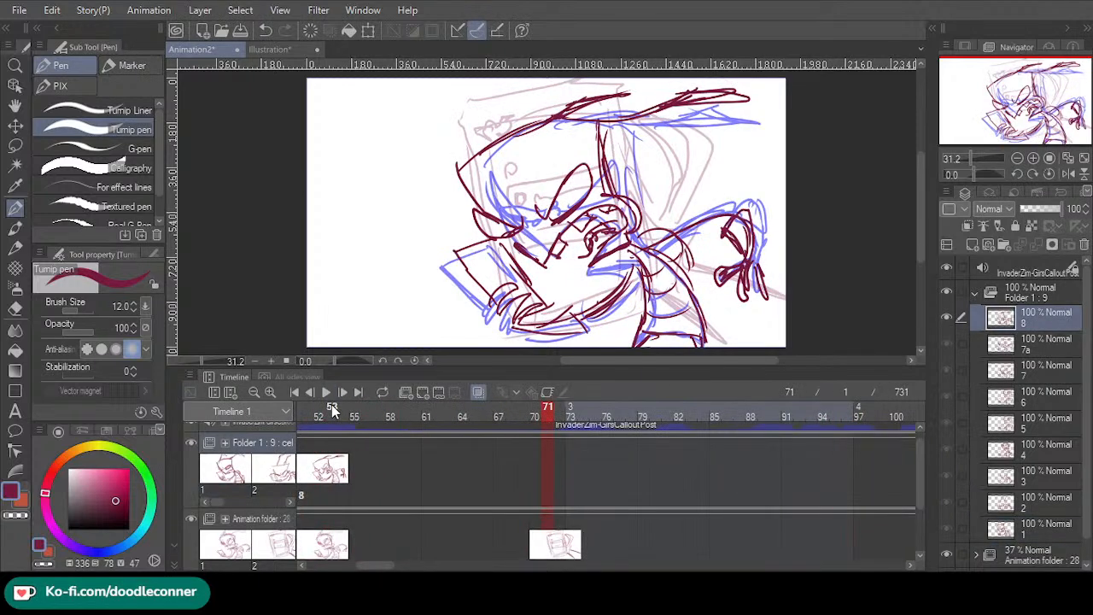
click(326, 393)
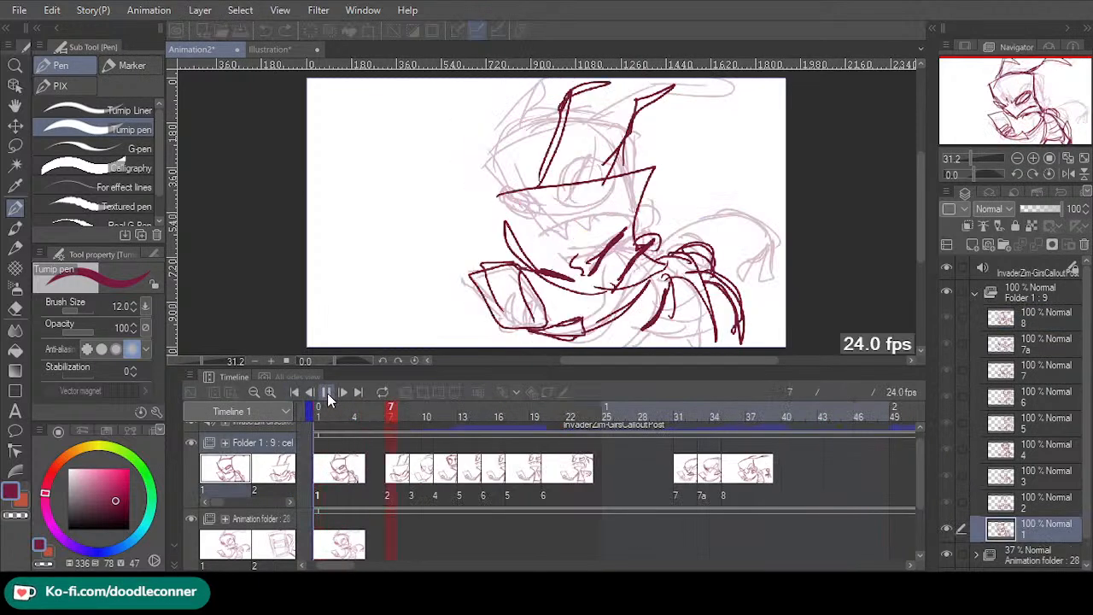
click(328, 392)
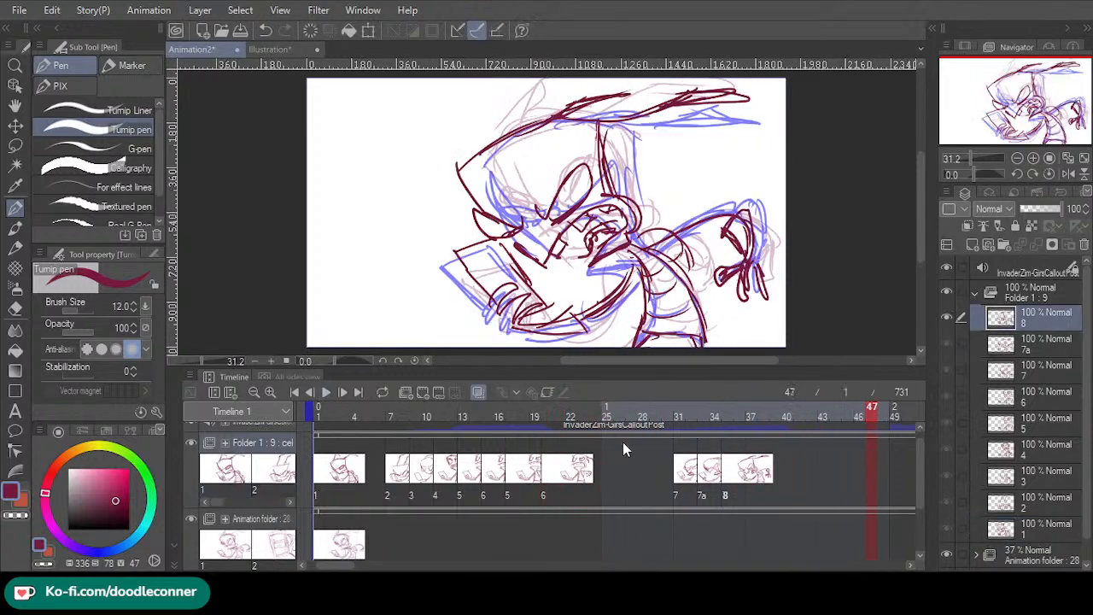
- Duplicate cel 8 as cel 9 and expose the copy from frame 38
click(727, 495)
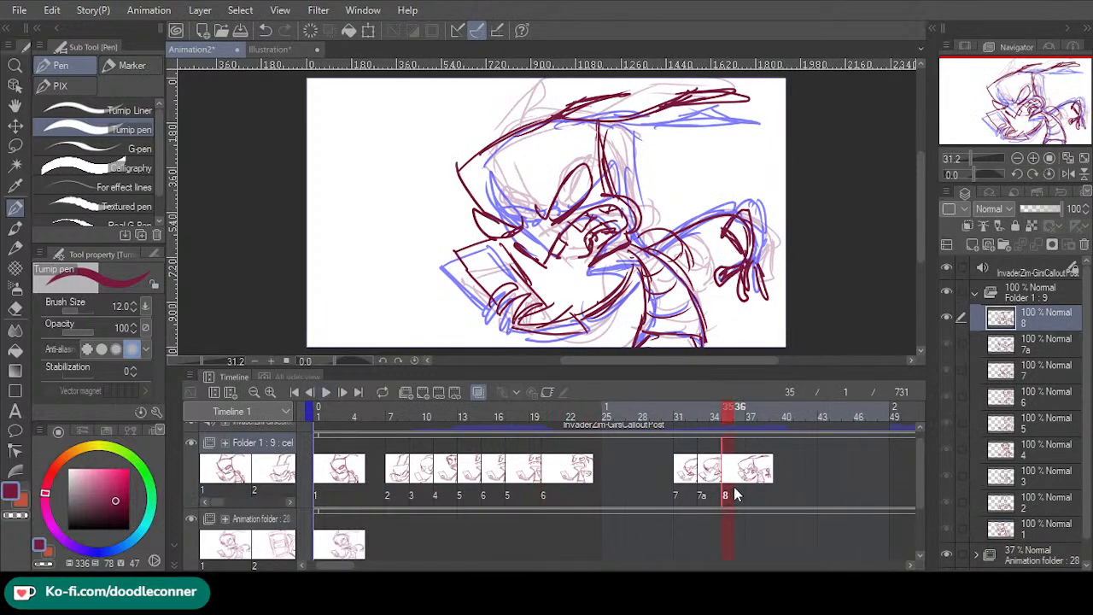
key(alt+shift+n)
click(754, 500)
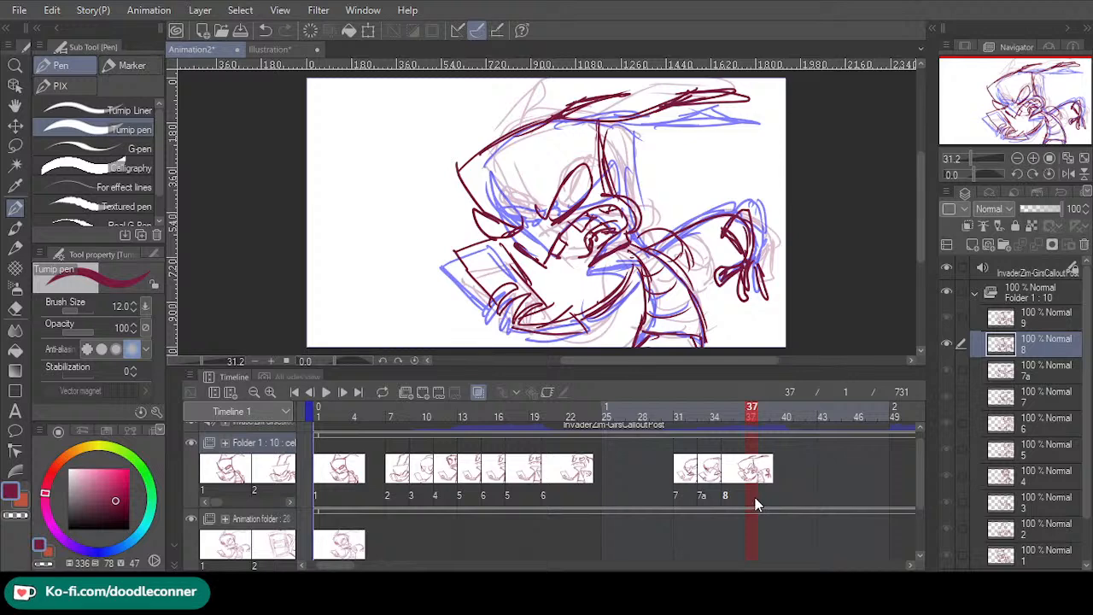
click(762, 495)
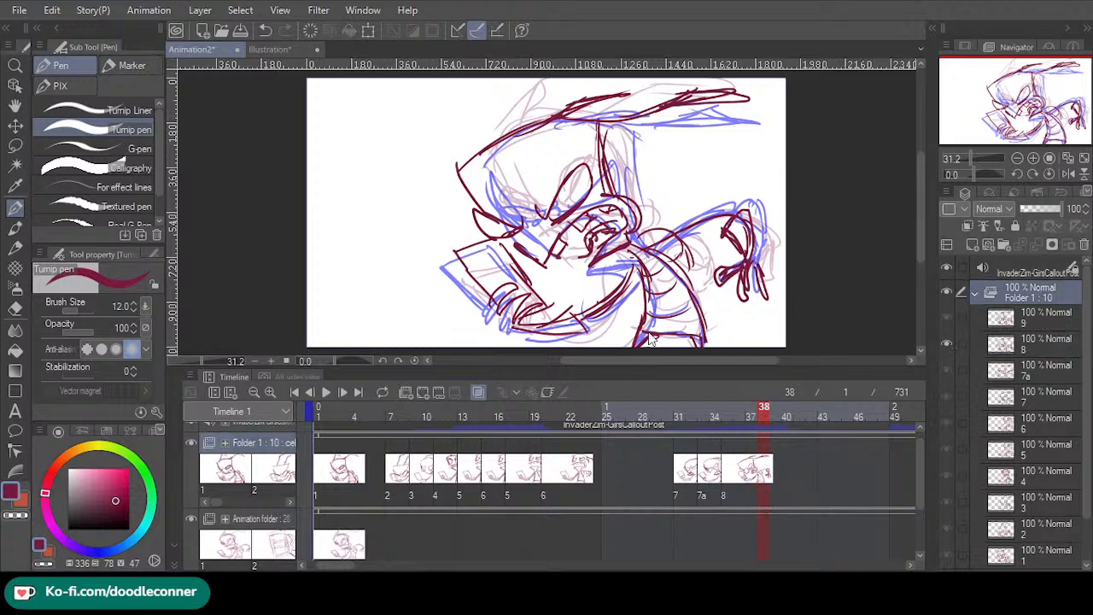
click(629, 274)
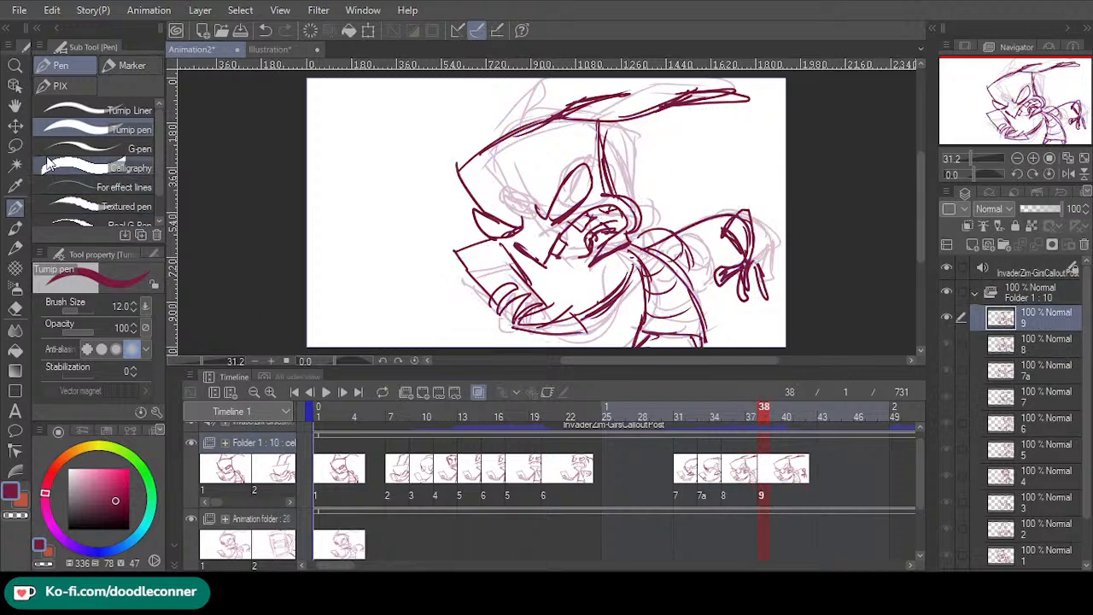
- Lasso the open mouth on cel 9, clear it and drop the selection
key(m)
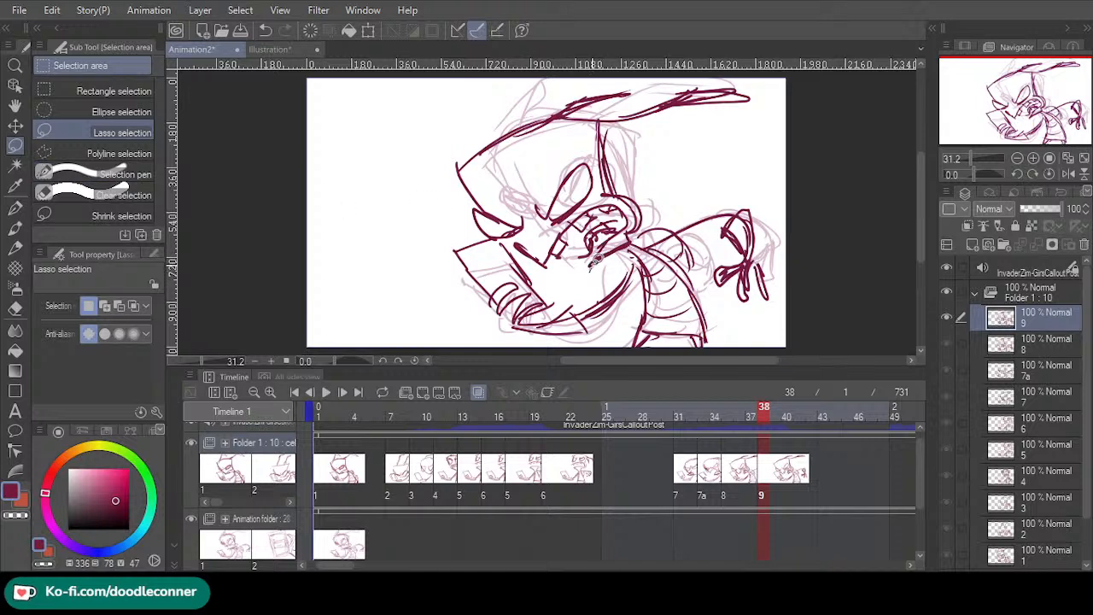
mouse_move(598, 257)
mouse_down()
mouse_move(632, 238)
mouse_move(620, 175)
mouse_move(550, 235)
mouse_move(562, 286)
mouse_move(589, 282)
mouse_up()
click(569, 316)
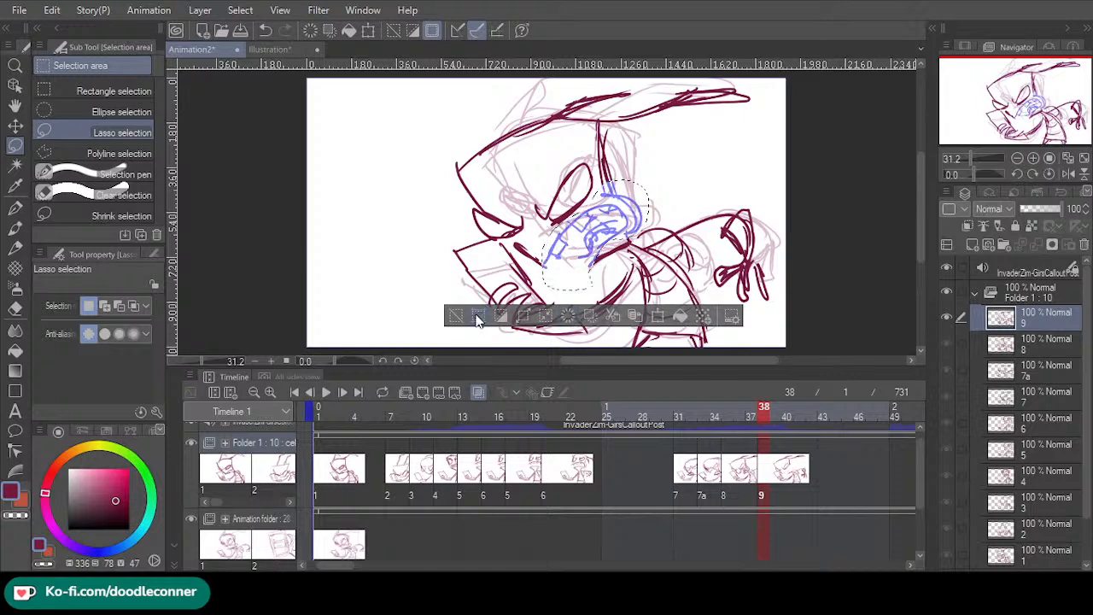
click(456, 315)
- Redraw the mouth on cel 9 with the Turnip pen as a narrower slanted shape with teeth and a cheek line
click(19, 207)
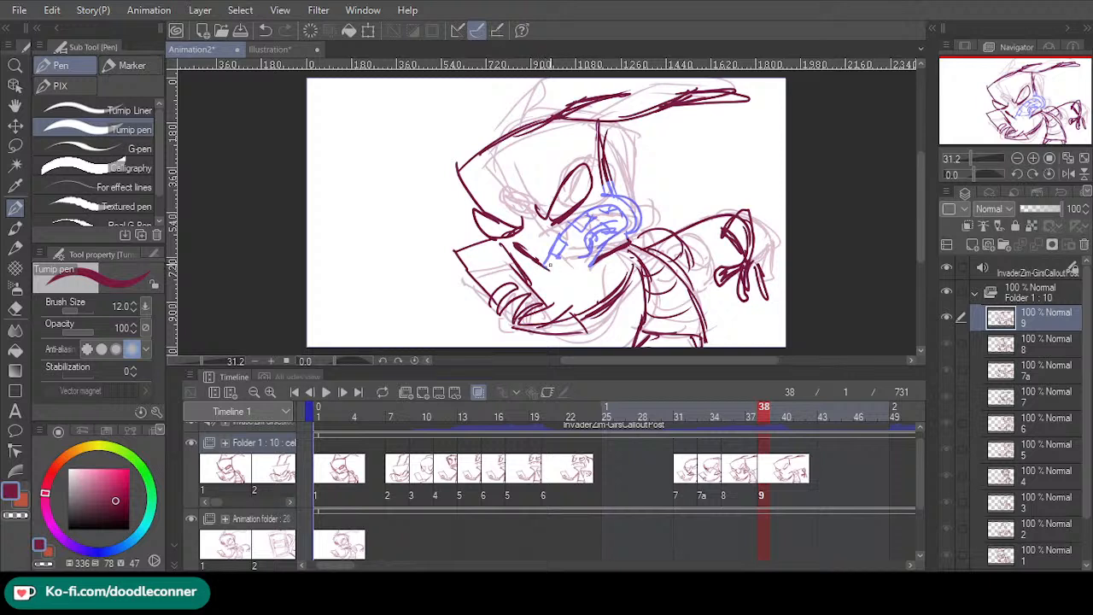
mouse_move(586, 214)
mouse_down()
mouse_move(550, 261)
mouse_move(595, 203)
mouse_move(617, 201)
mouse_move(623, 239)
mouse_move(631, 200)
mouse_move(608, 184)
mouse_move(631, 181)
mouse_move(634, 210)
mouse_move(608, 179)
mouse_move(562, 215)
mouse_move(538, 261)
mouse_move(560, 258)
mouse_move(560, 246)
mouse_up()
mouse_move(581, 229)
mouse_down()
mouse_move(560, 243)
mouse_move(574, 233)
mouse_move(579, 249)
mouse_move(603, 245)
mouse_up()
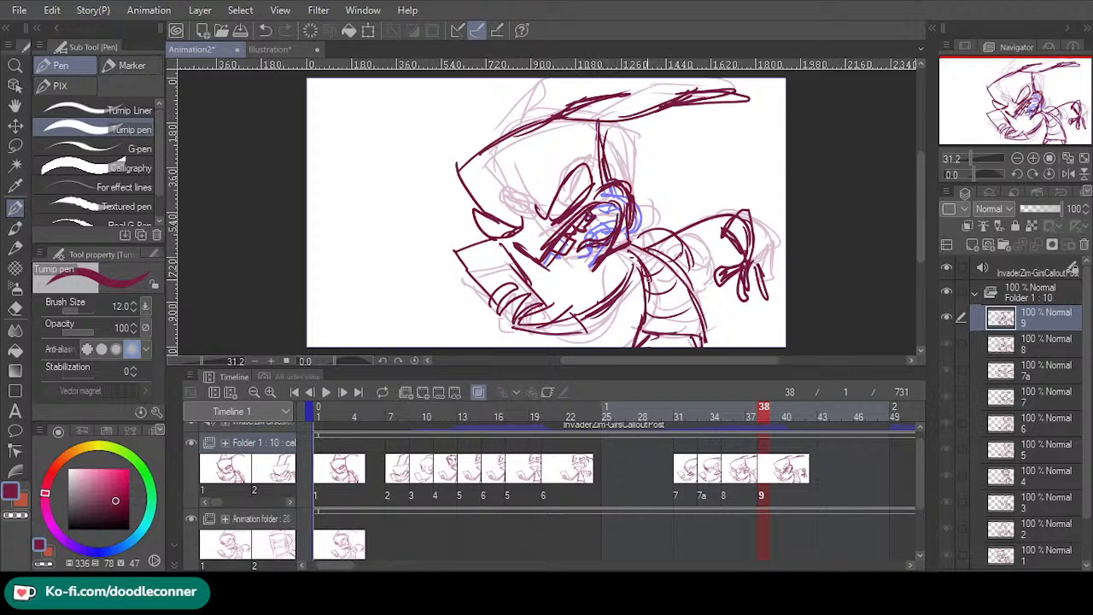
- Scrub and play back the animation to check the new mouth shape on cel 9
drag(766, 419, 735, 420)
drag(642, 440, 340, 382)
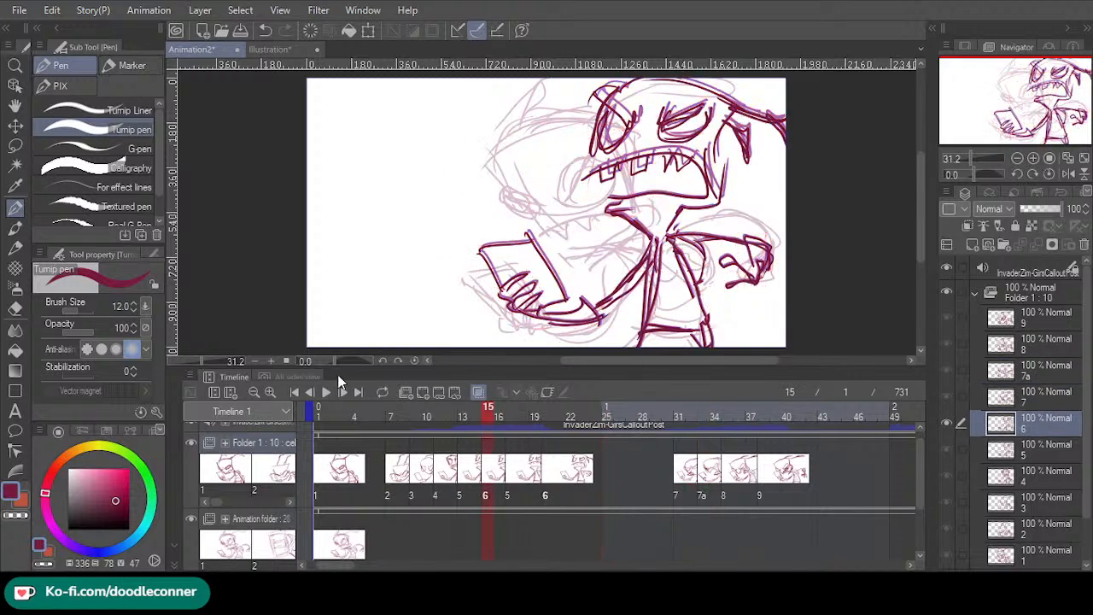
click(327, 394)
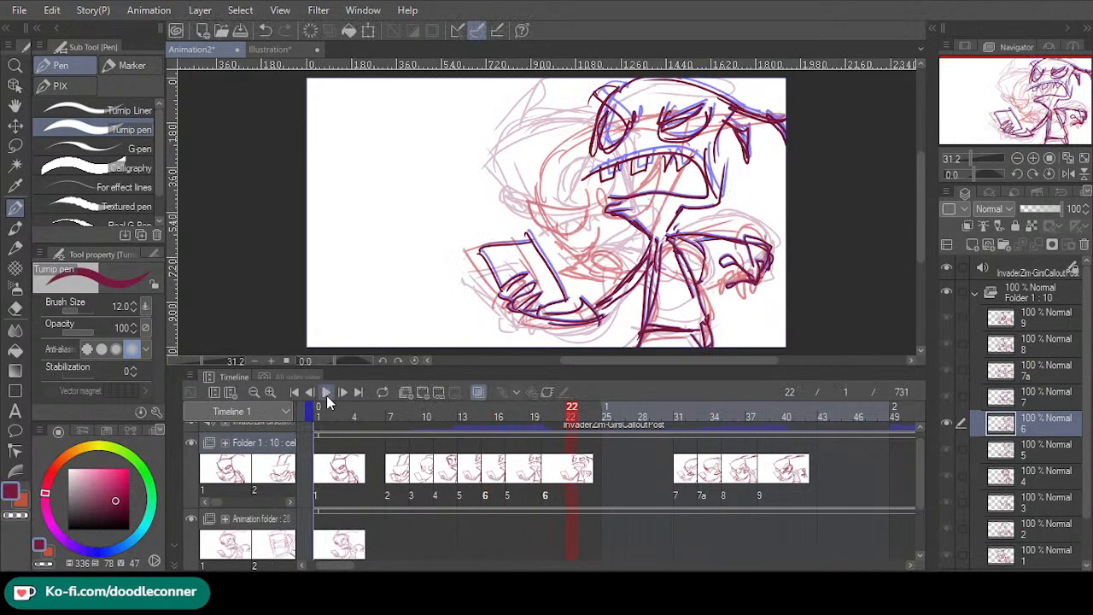
click(328, 393)
- Move the cel 9 exposure to start at frame 37, duplicate the cel as cel 10 and expose it from frame 39
drag(766, 484, 755, 495)
click(755, 497)
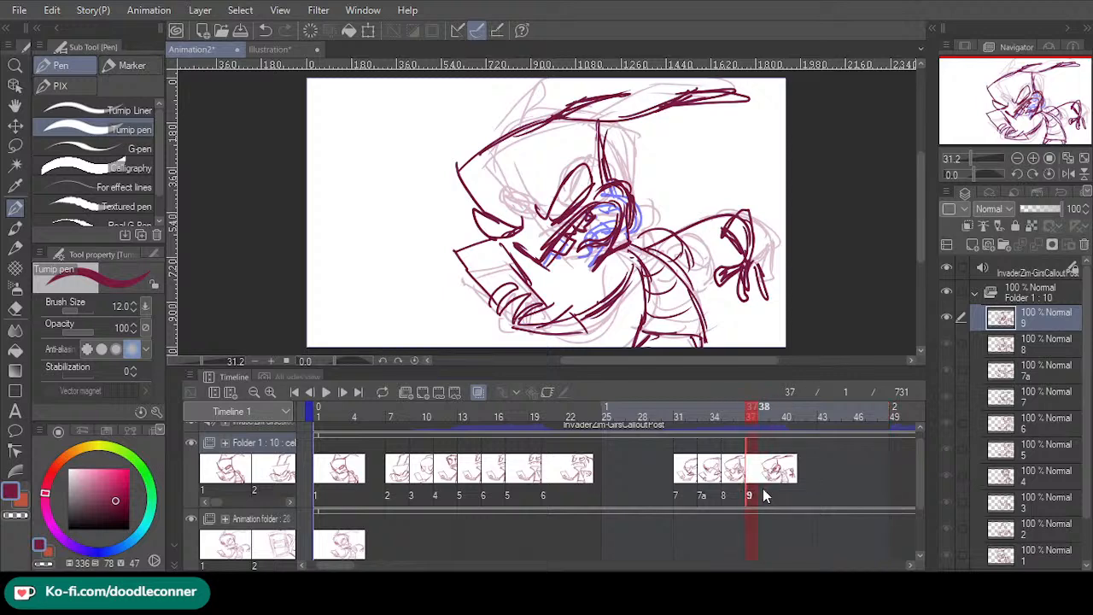
key(ctrl+shift+n)
click(778, 501)
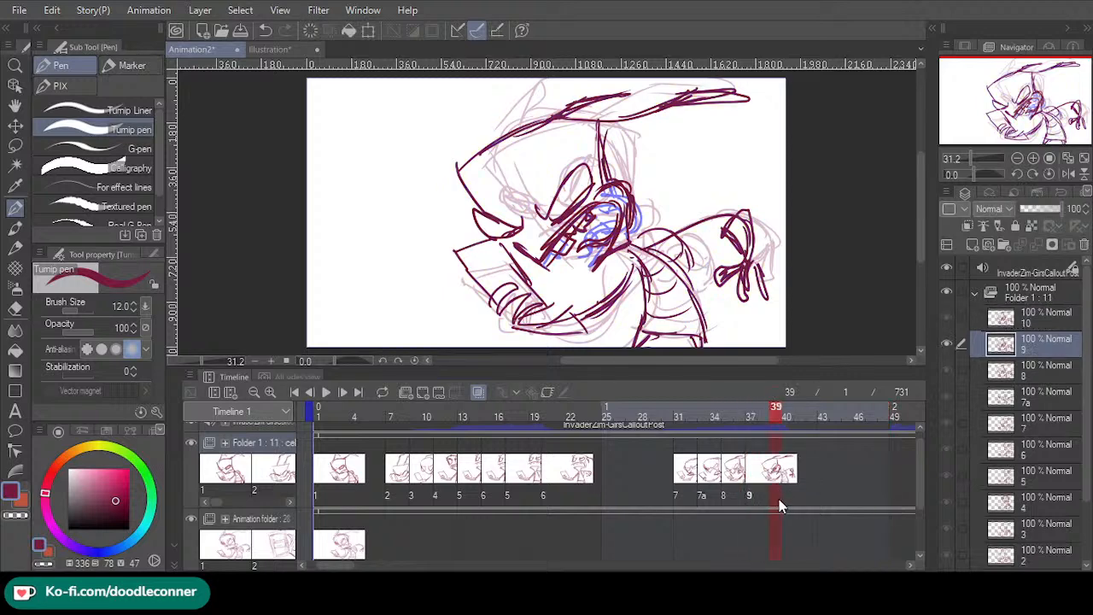
right_click(783, 478)
click(811, 461)
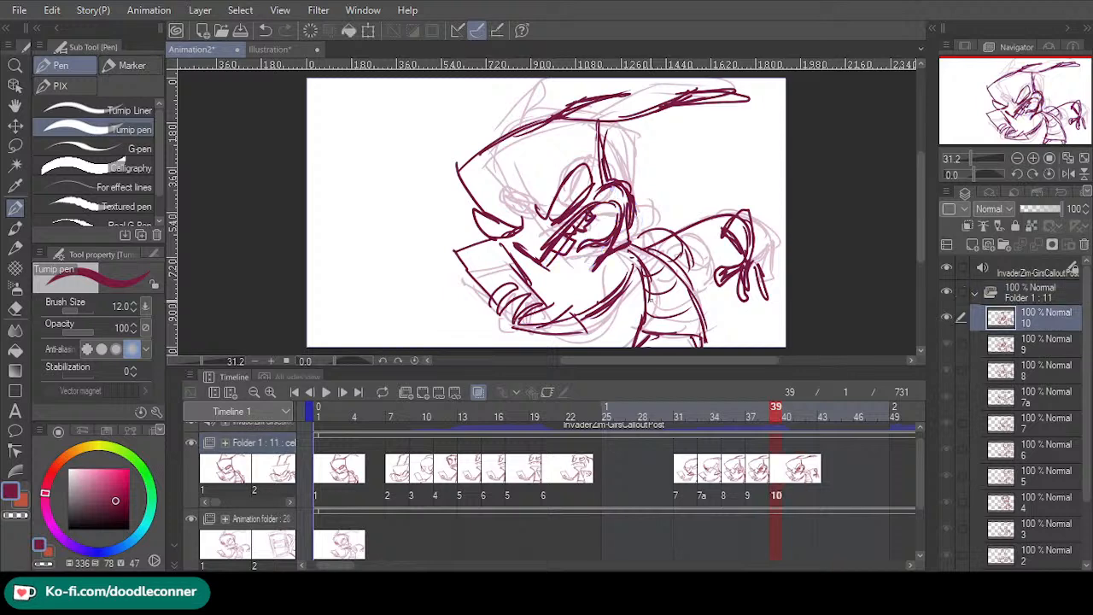
- Lasso the mouth on cel 10, clear it and drop the selection
key(m)
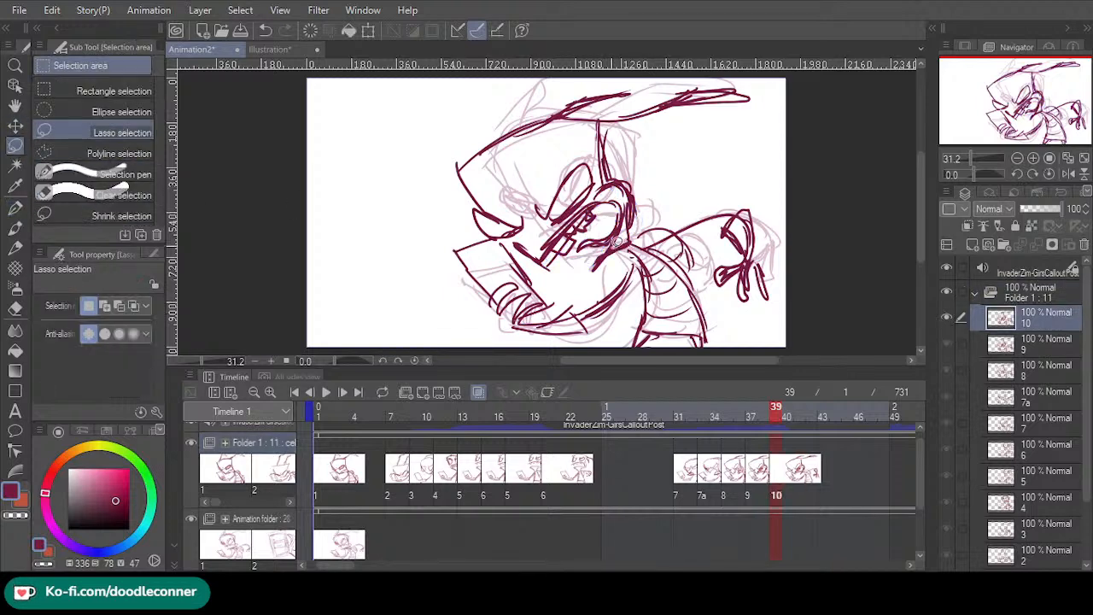
mouse_move(615, 243)
mouse_down()
mouse_move(600, 268)
mouse_move(635, 215)
mouse_move(642, 176)
mouse_move(605, 178)
mouse_move(546, 234)
mouse_move(591, 279)
mouse_up()
click(564, 315)
click(453, 314)
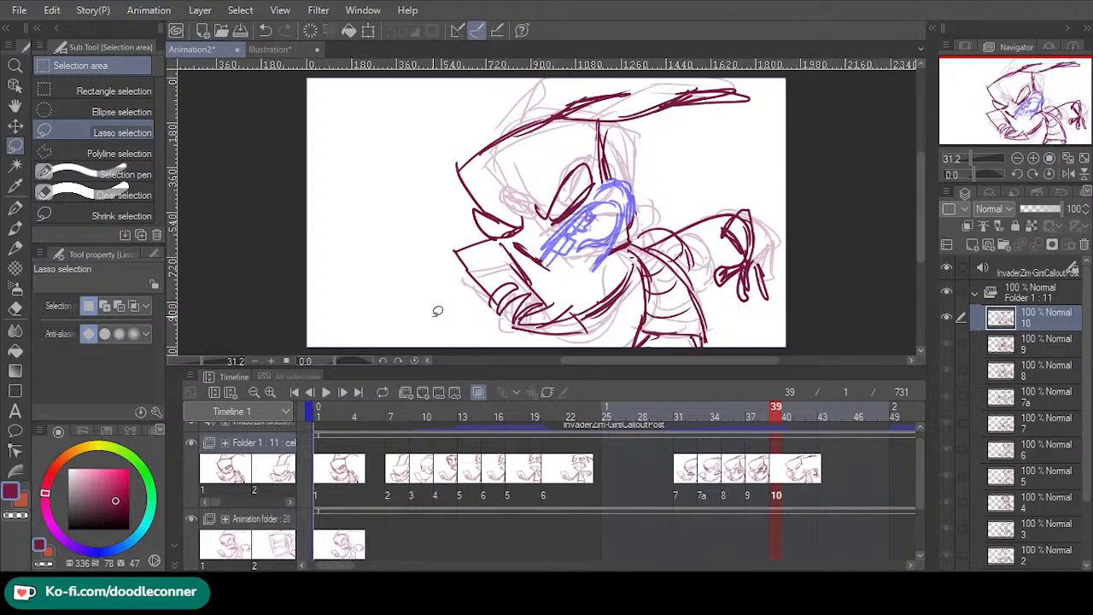
- Redraw the mouth on cel 10 with the Turnip pen as a small slanted open shape with zigzag teeth and a cheek line
click(15, 207)
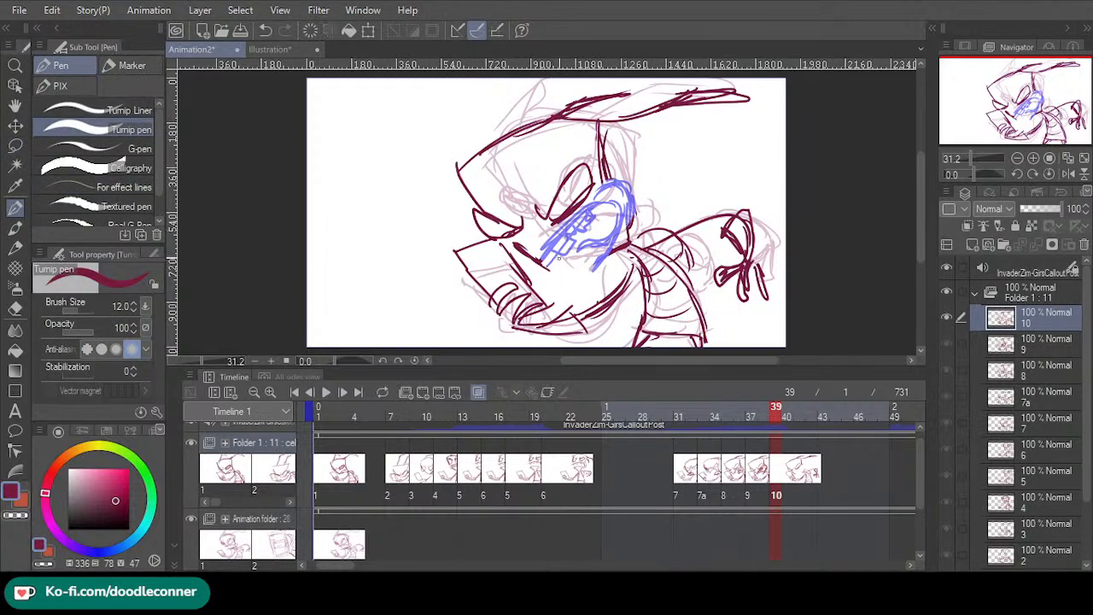
mouse_move(558, 257)
mouse_down()
mouse_move(606, 222)
mouse_move(589, 269)
mouse_up()
drag(637, 207, 615, 204)
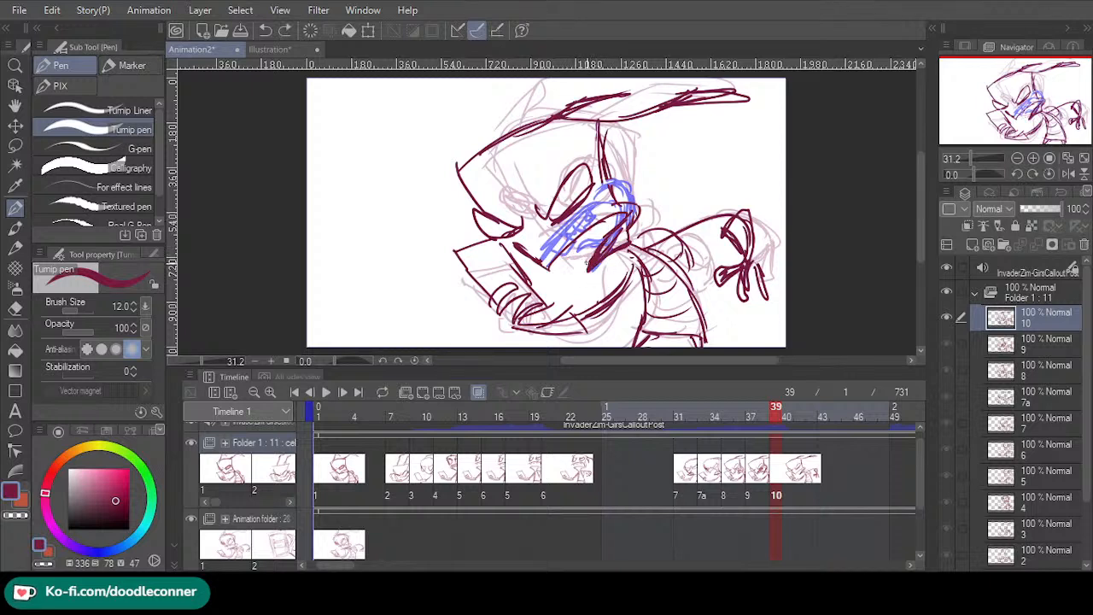
mouse_move(595, 259)
mouse_down()
mouse_move(583, 275)
mouse_move(598, 213)
mouse_up()
drag(577, 256, 633, 212)
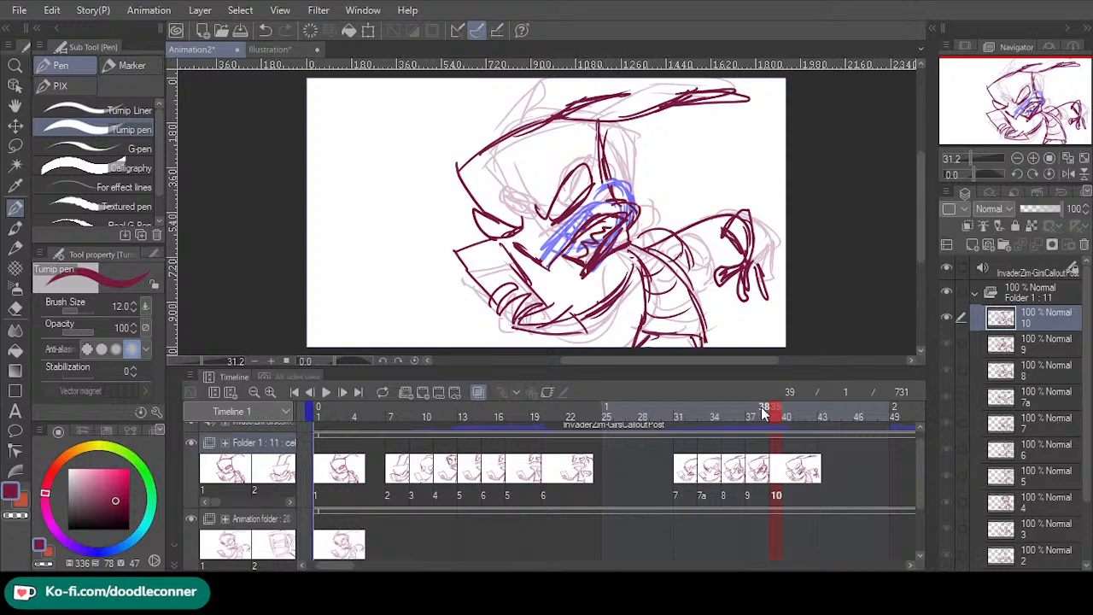
- Scrub and play back the animation to check the redrawn mouth on cel 10
drag(761, 407, 330, 396)
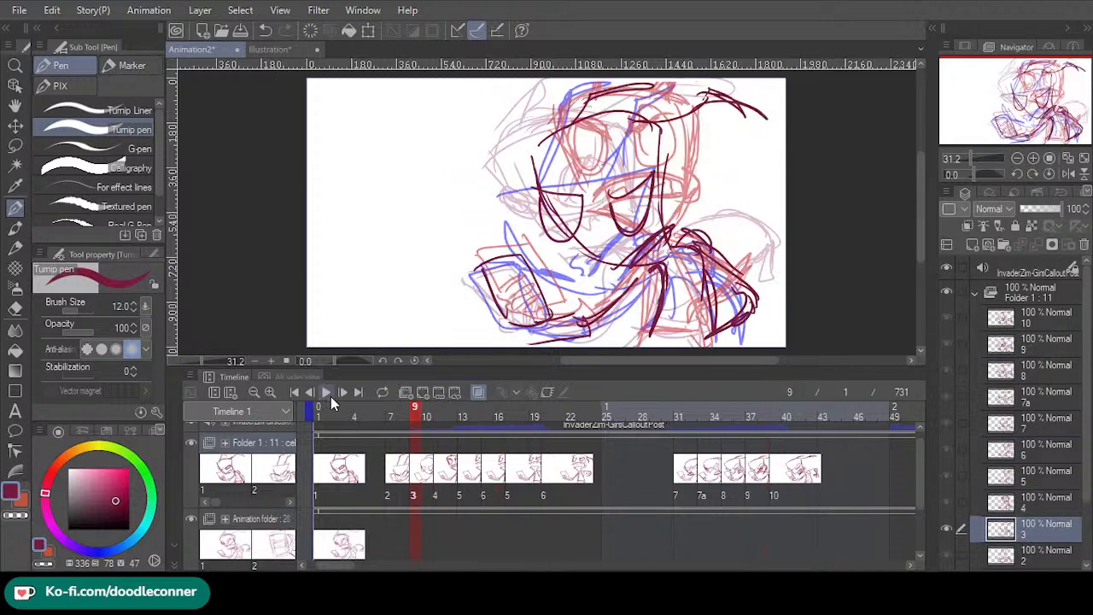
click(329, 395)
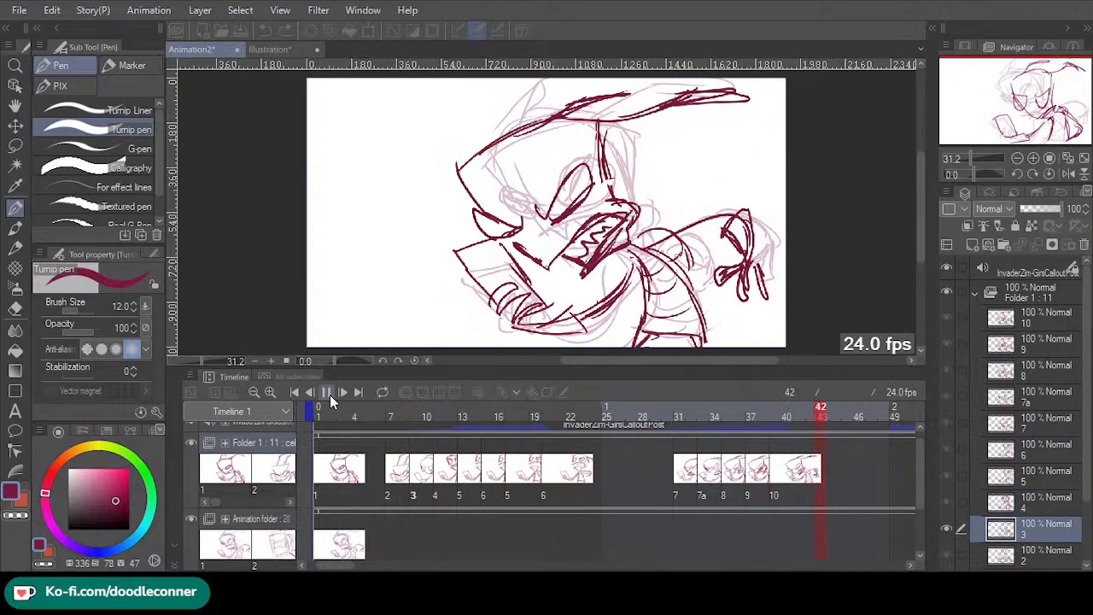
click(333, 396)
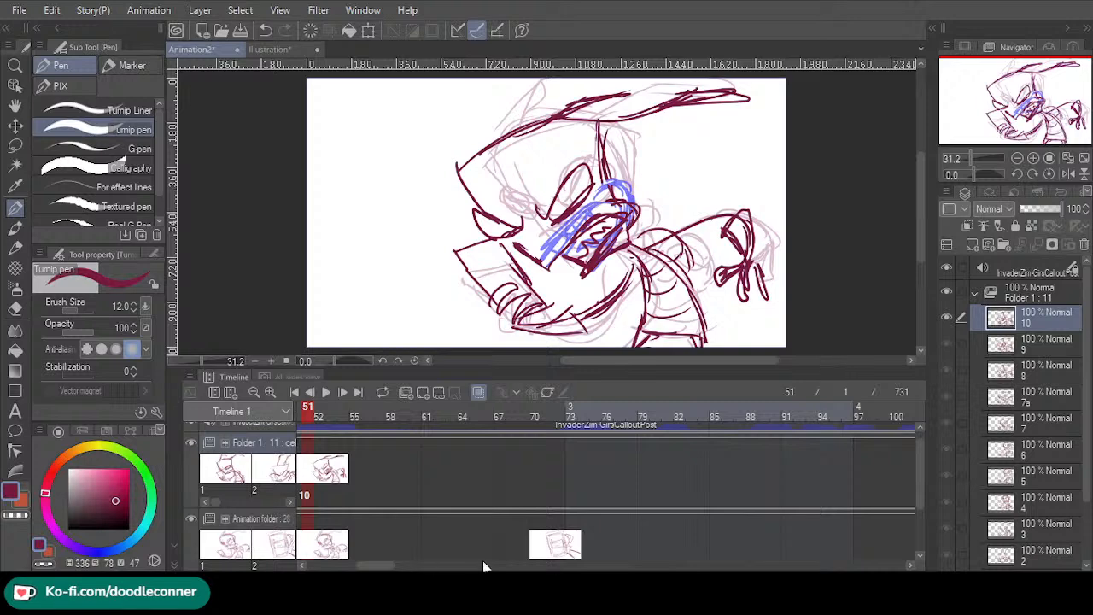
- Duplicate cel 10 as cel 11 and expose the copy from frame 41
drag(382, 568, 365, 567)
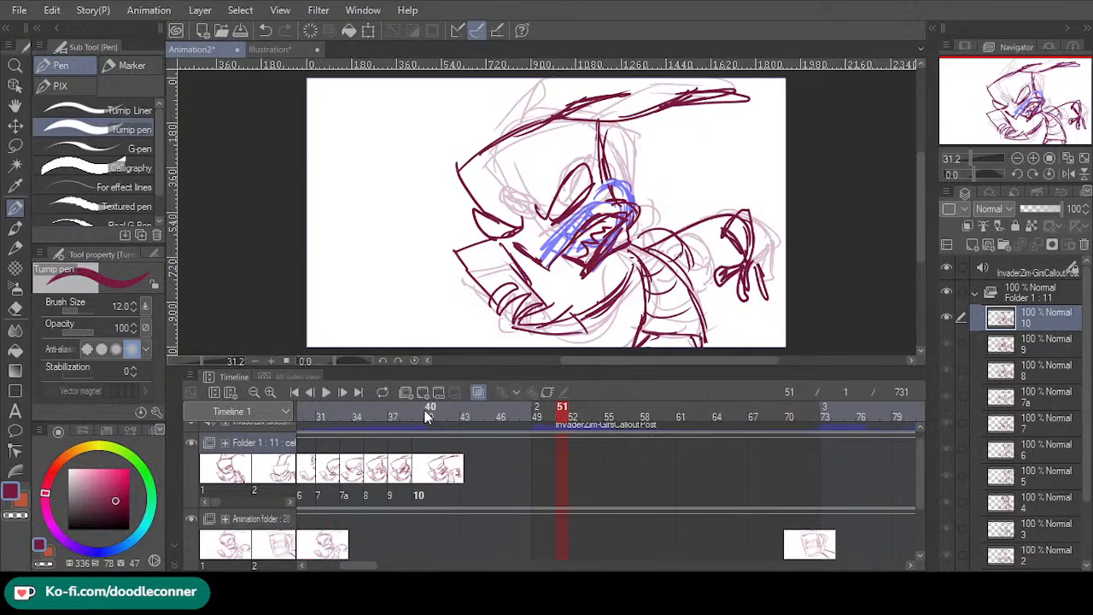
drag(424, 410, 442, 457)
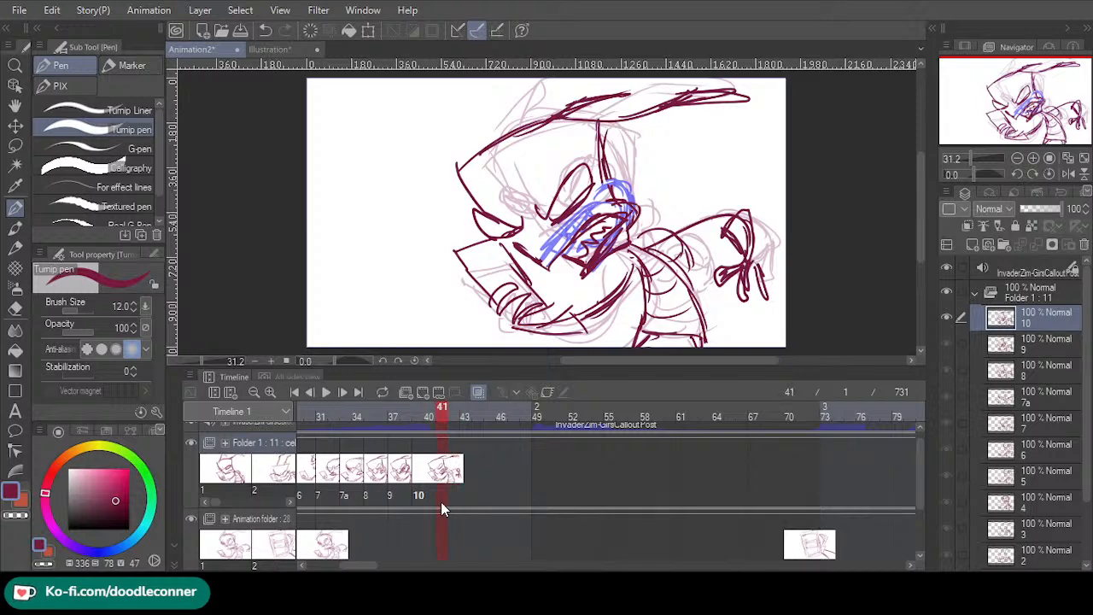
click(423, 392)
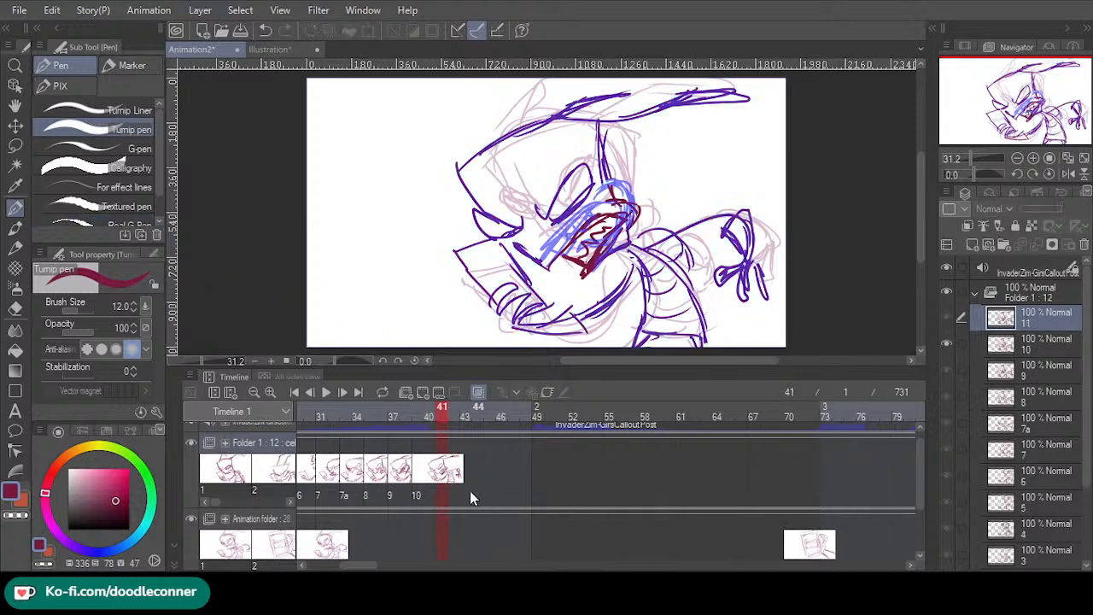
click(455, 392)
key(ctrl+z)
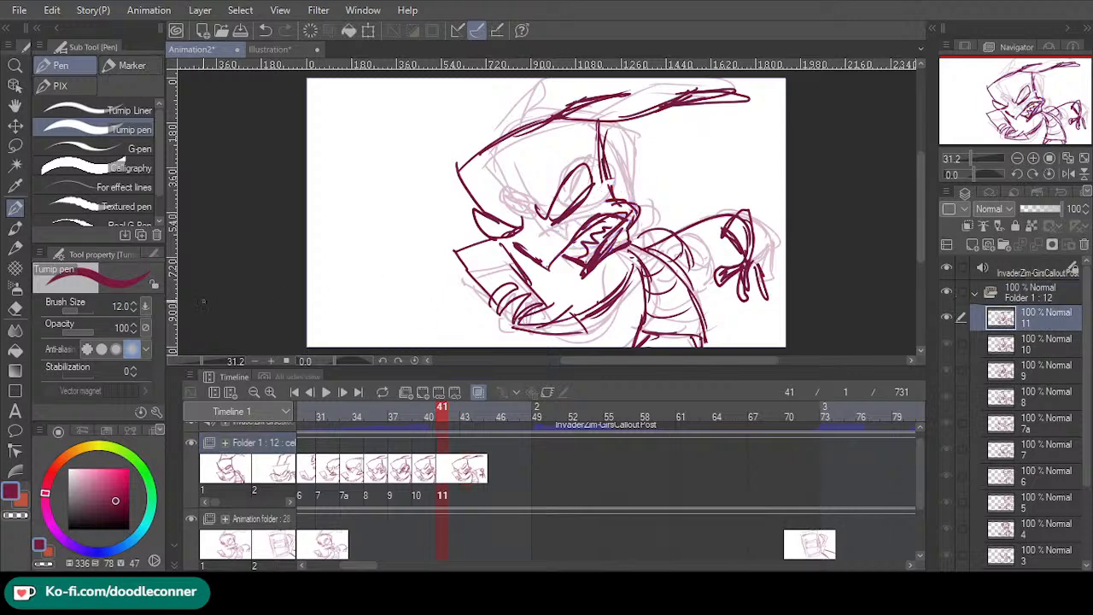
- Lasso the mouth on cel 11 and start a scale and rotate transformation on it
click(15, 146)
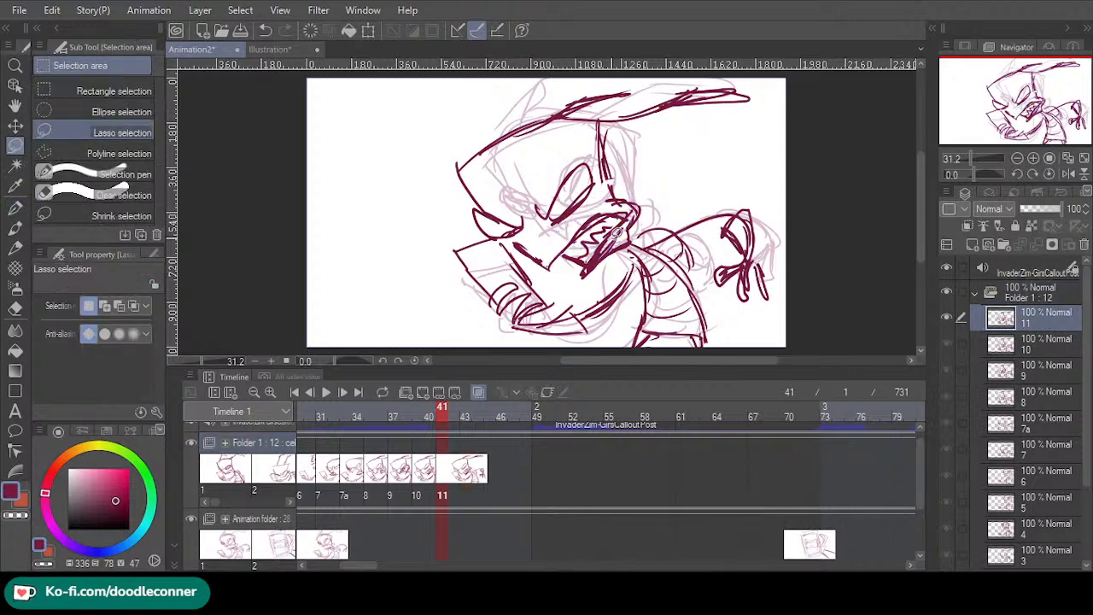
mouse_move(591, 222)
mouse_down()
mouse_move(622, 232)
mouse_move(590, 249)
mouse_move(642, 182)
mouse_move(637, 218)
mouse_move(660, 184)
mouse_up()
key(ctrl+t)
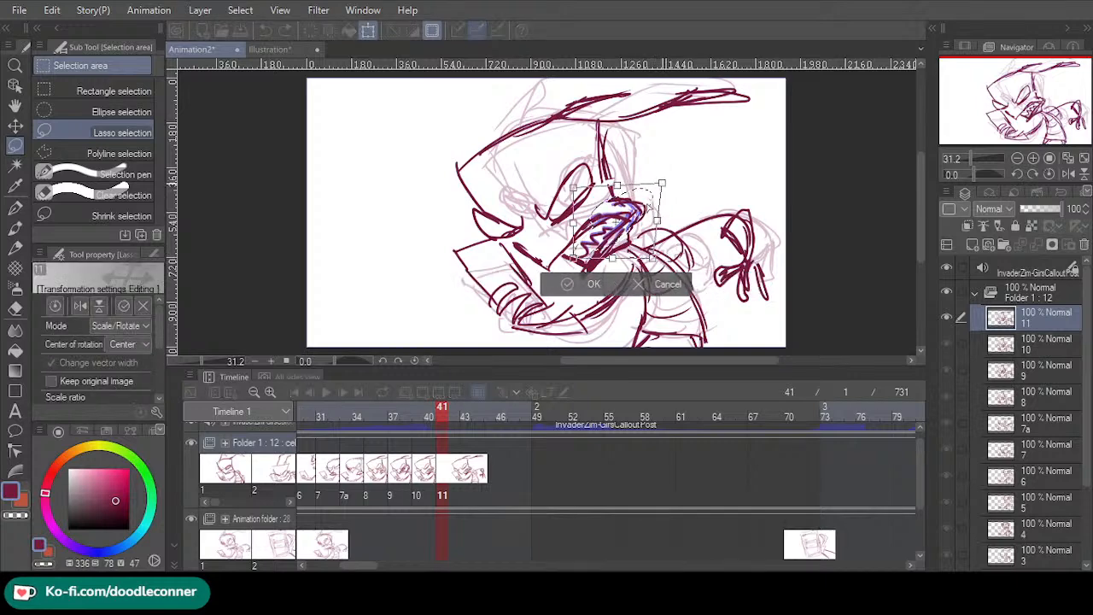
- Shift the selected mouth on cel 11 slightly up and to the right, apply the transformation and clear the selection
drag(633, 221, 641, 216)
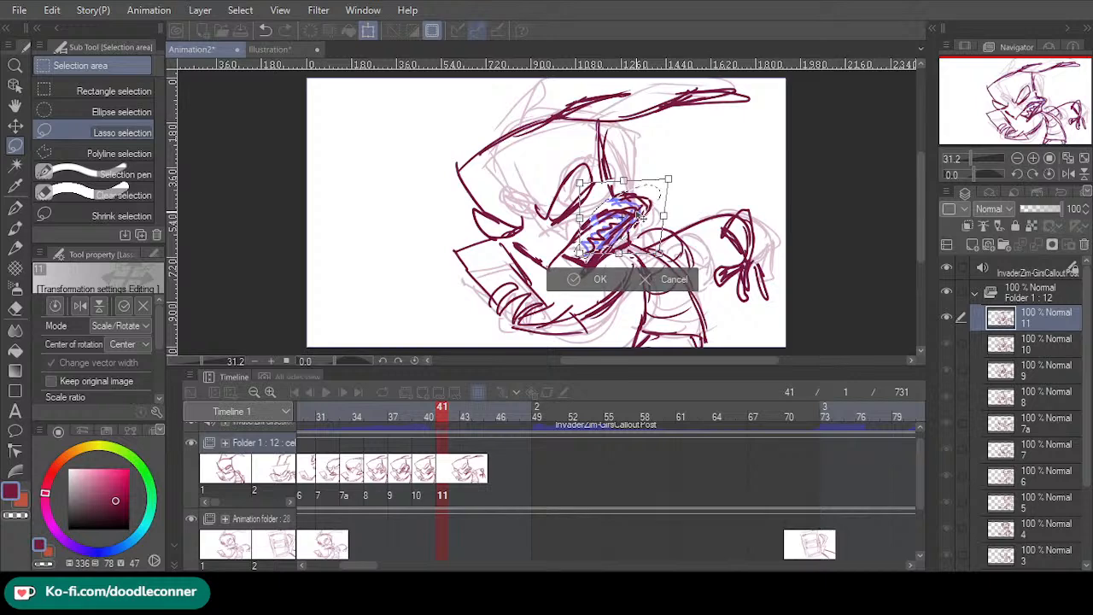
click(572, 282)
click(478, 278)
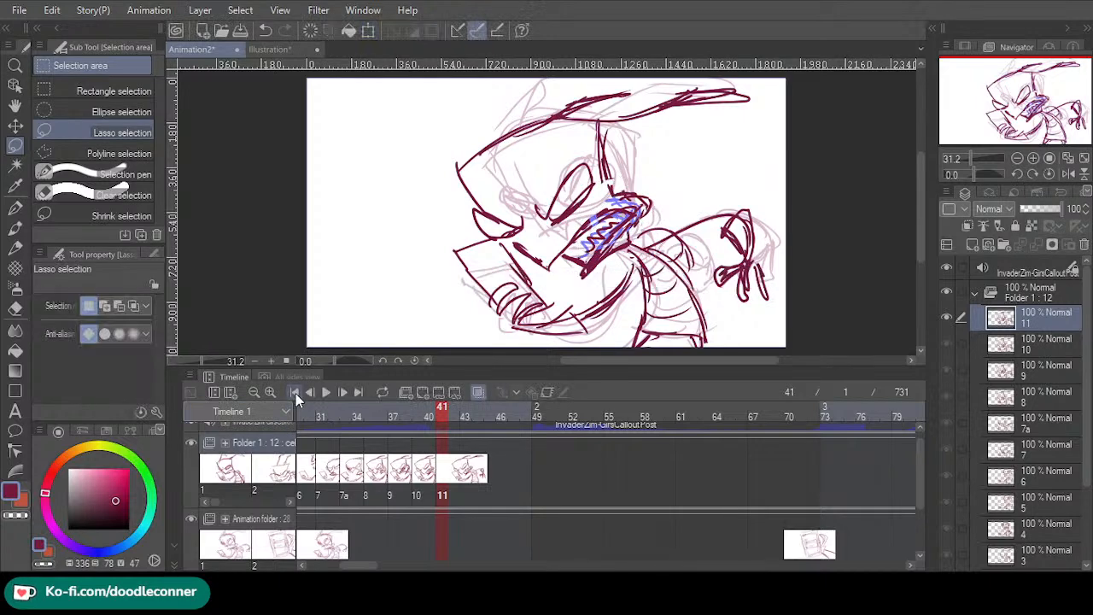
- Play the animation from the first frame several times to check the timing of the mouth movement
click(294, 392)
click(325, 394)
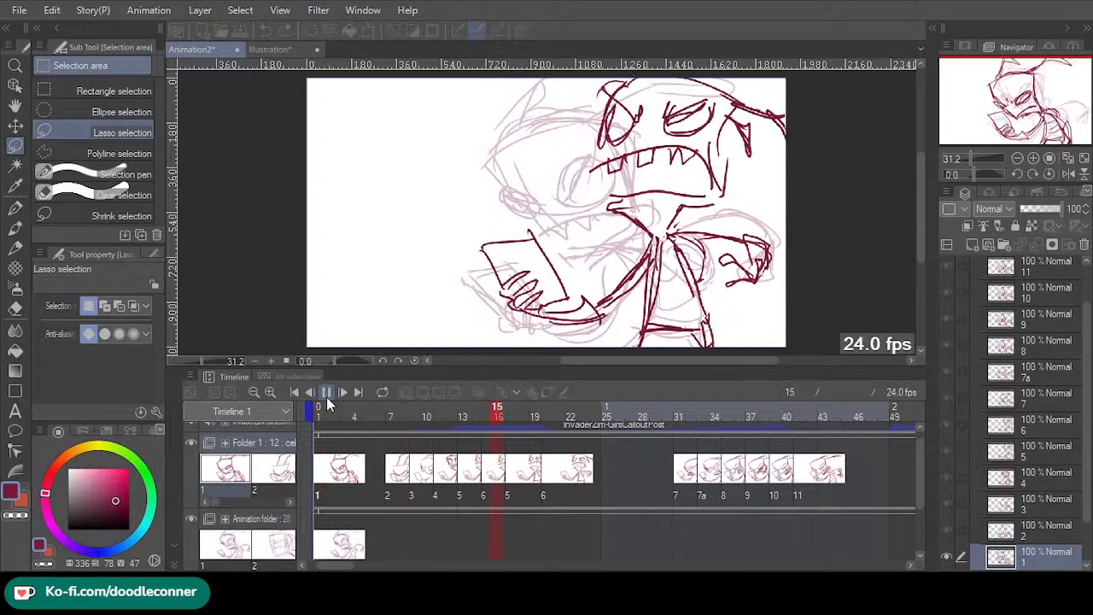
click(325, 394)
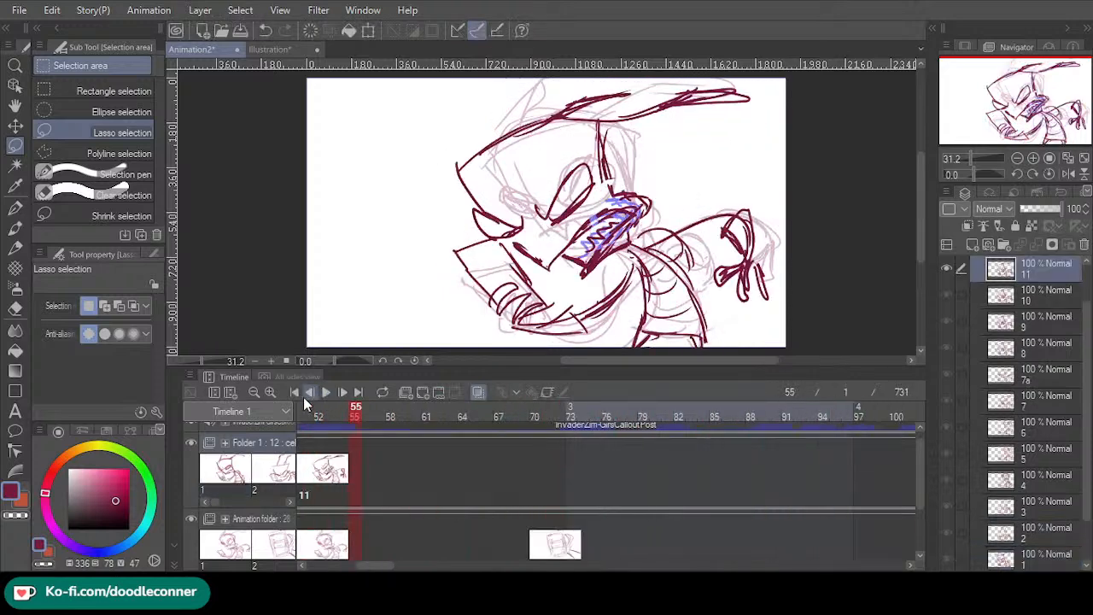
click(295, 392)
click(325, 393)
drag(346, 418, 305, 420)
drag(380, 565, 352, 567)
click(294, 392)
click(327, 391)
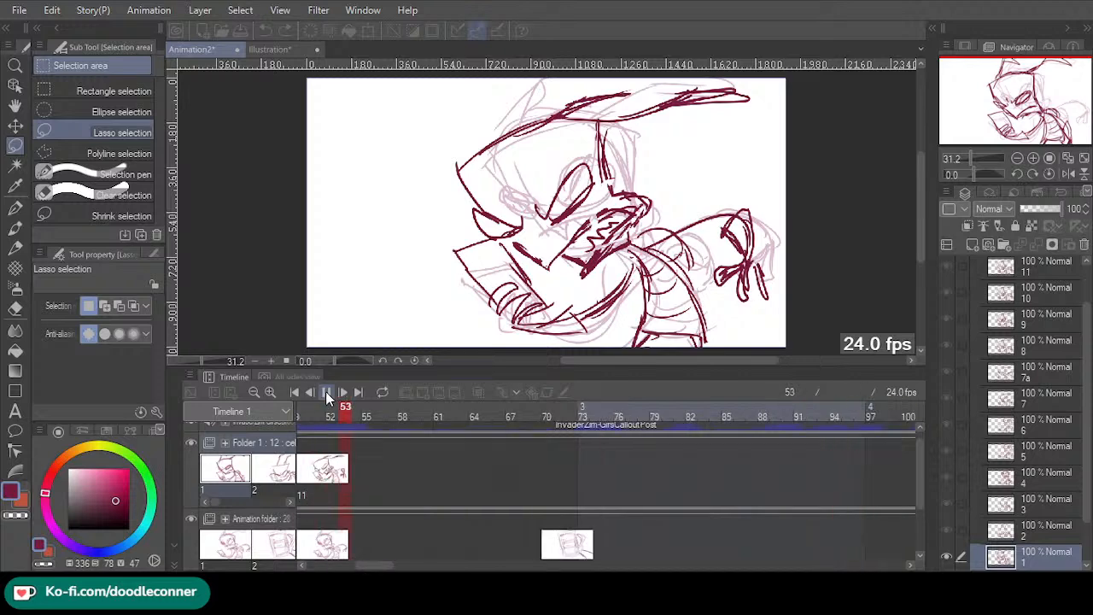
click(326, 391)
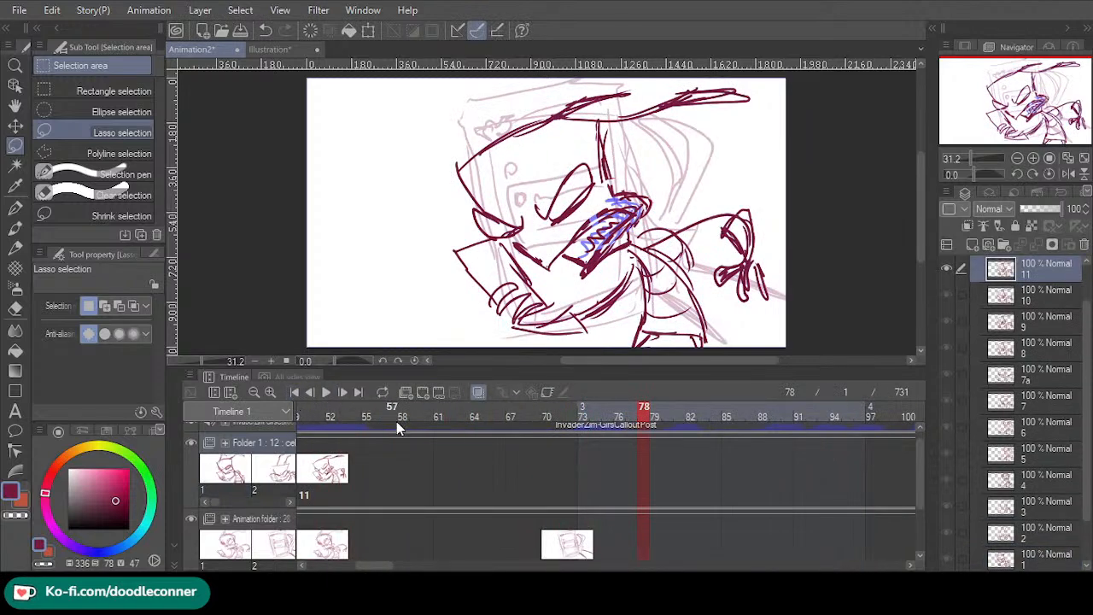
- Add a blank cel at frame 70 of Folder 1 and rename it 40
click(438, 418)
drag(547, 410, 550, 409)
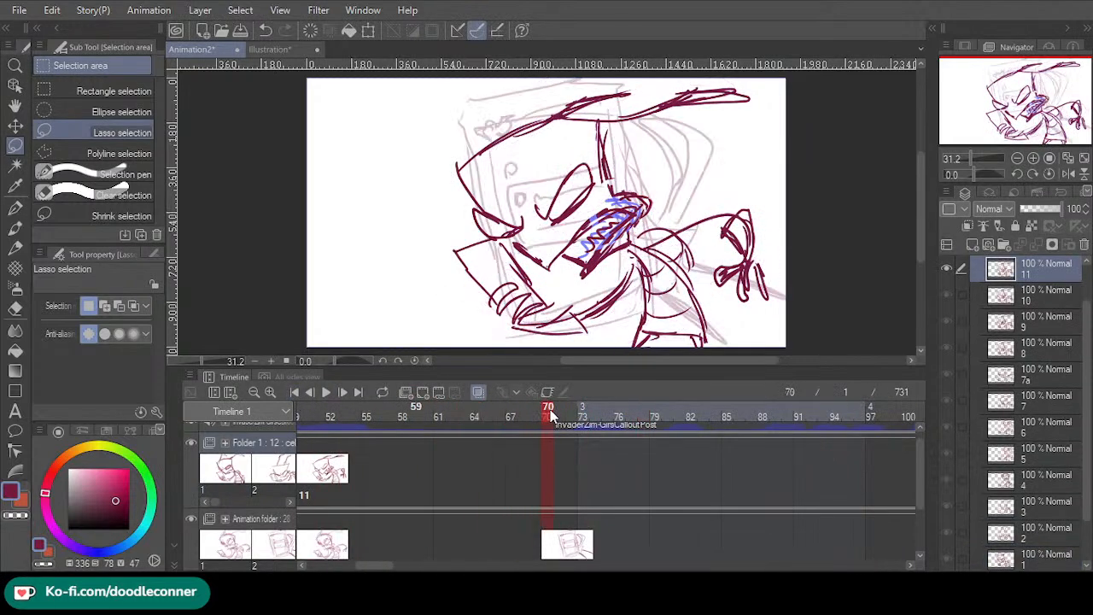
click(422, 391)
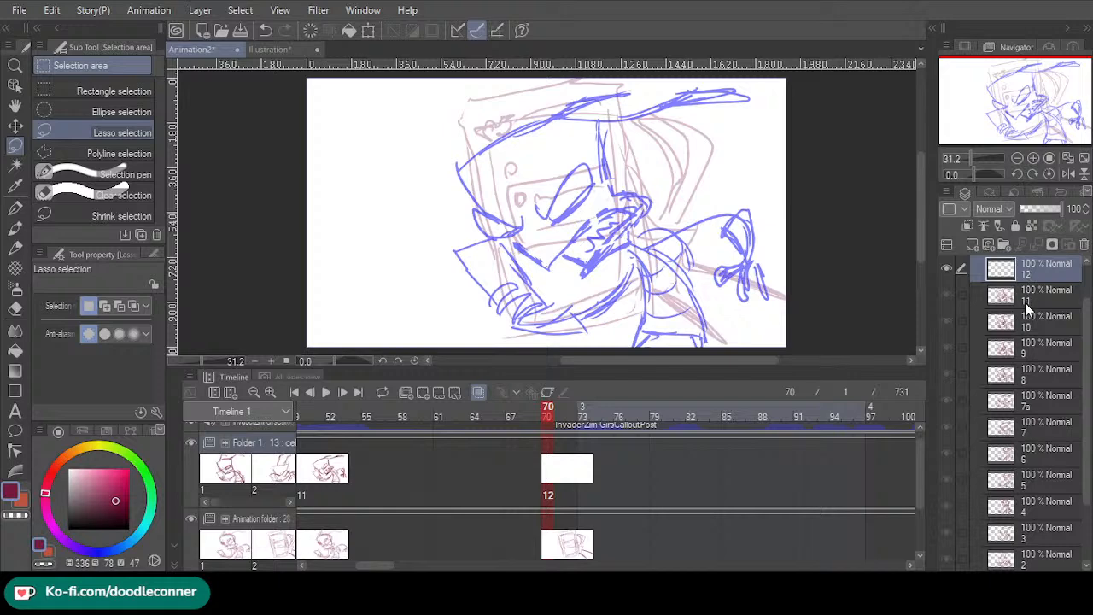
text(40)
key(Return)
- Play the animation again from frame 1 to review the motion up to cel 11
scroll(327, 532, left, 10)
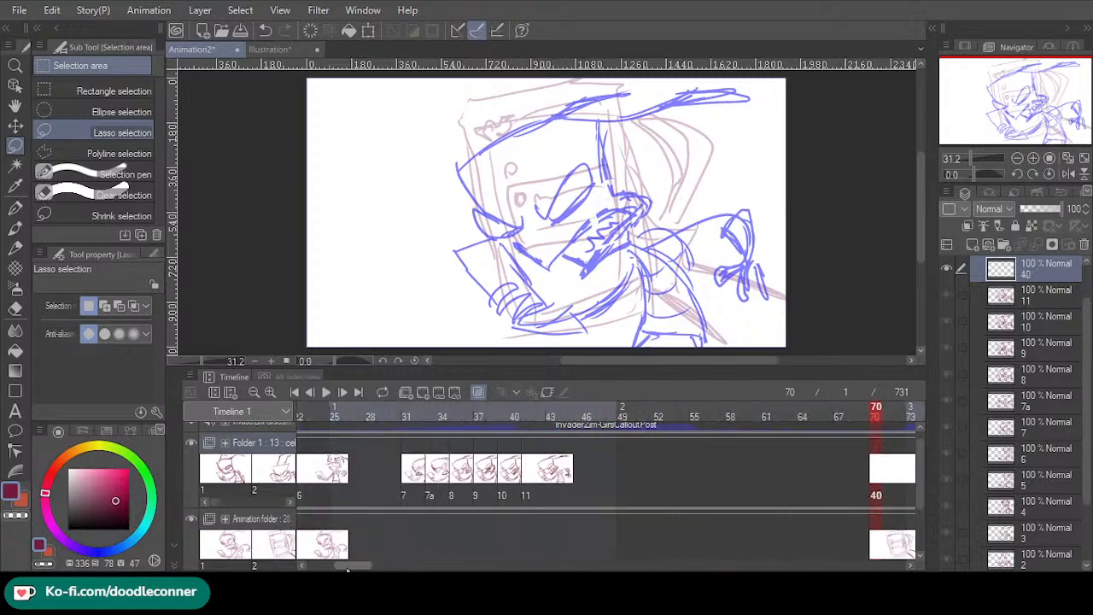
click(450, 412)
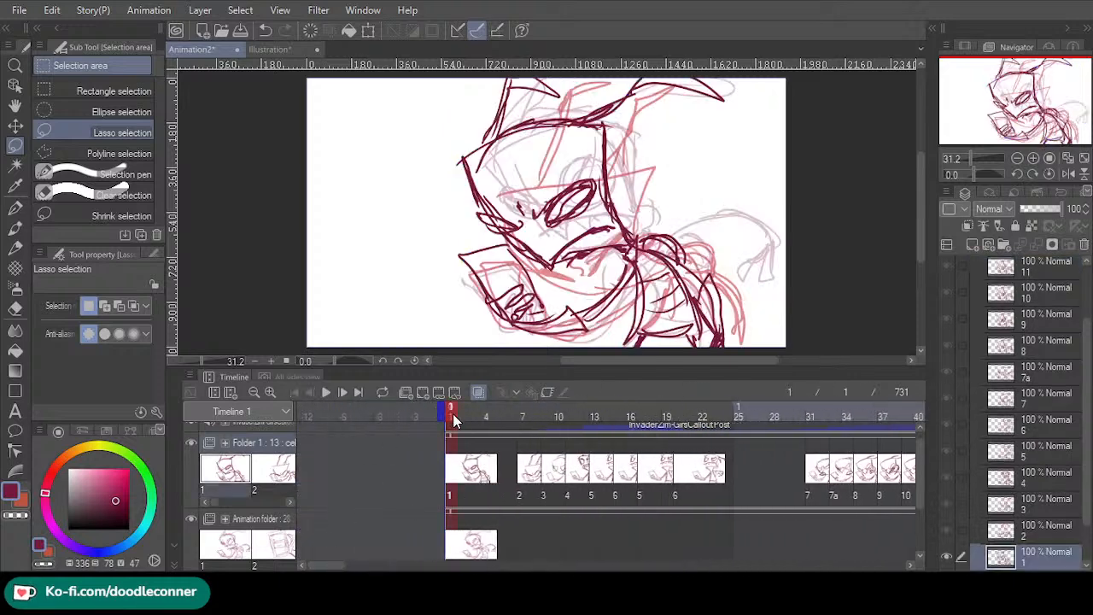
click(325, 393)
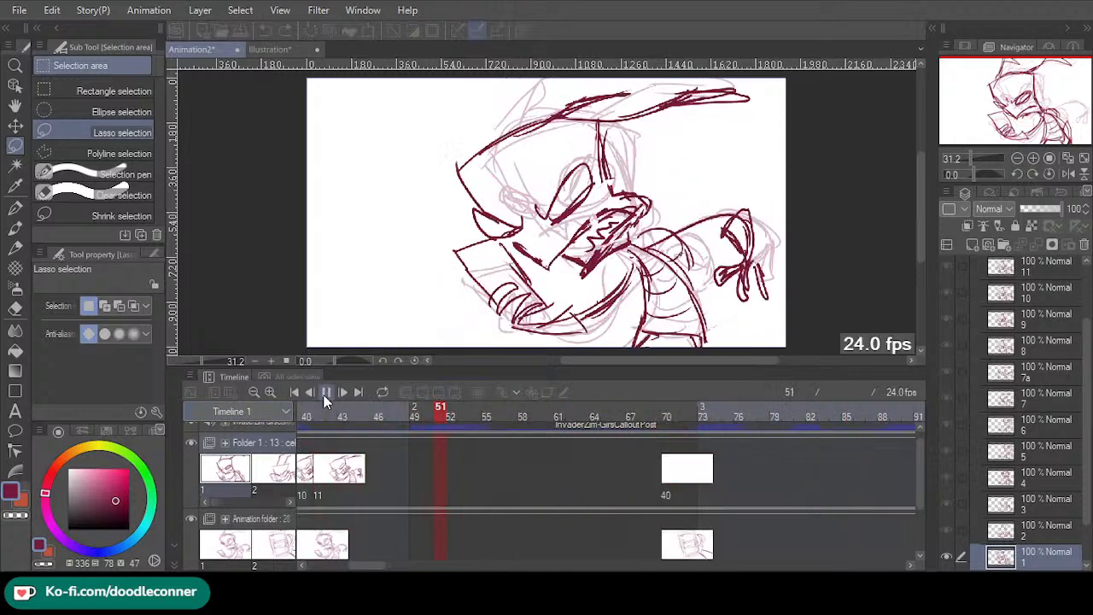
click(325, 393)
- Place a copy of cel 11 at frame 47 of Folder 1 as cel 12
click(321, 416)
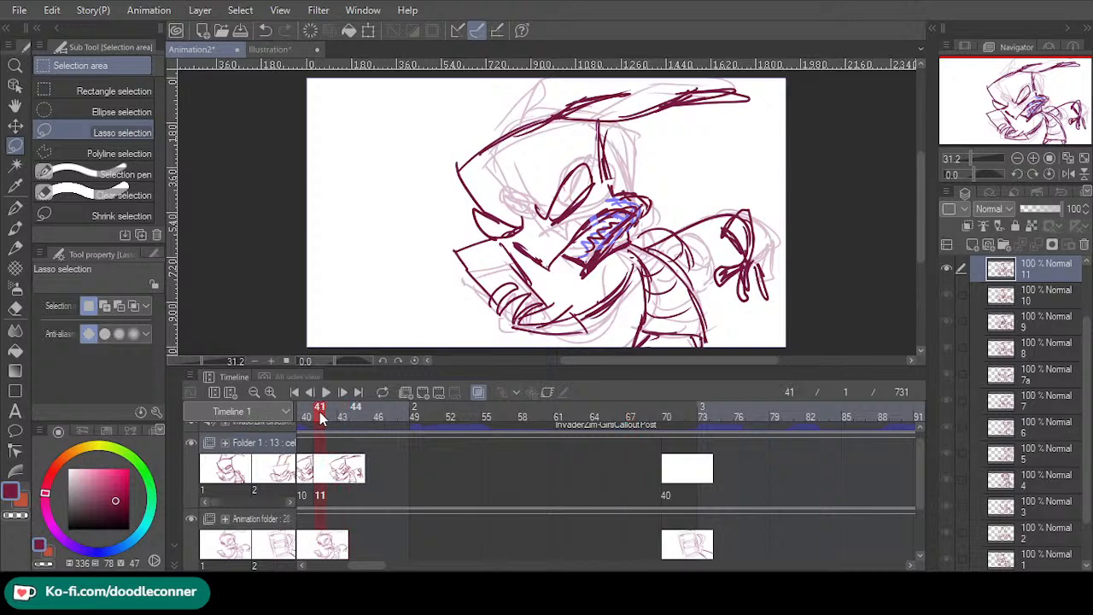
drag(381, 432, 399, 437)
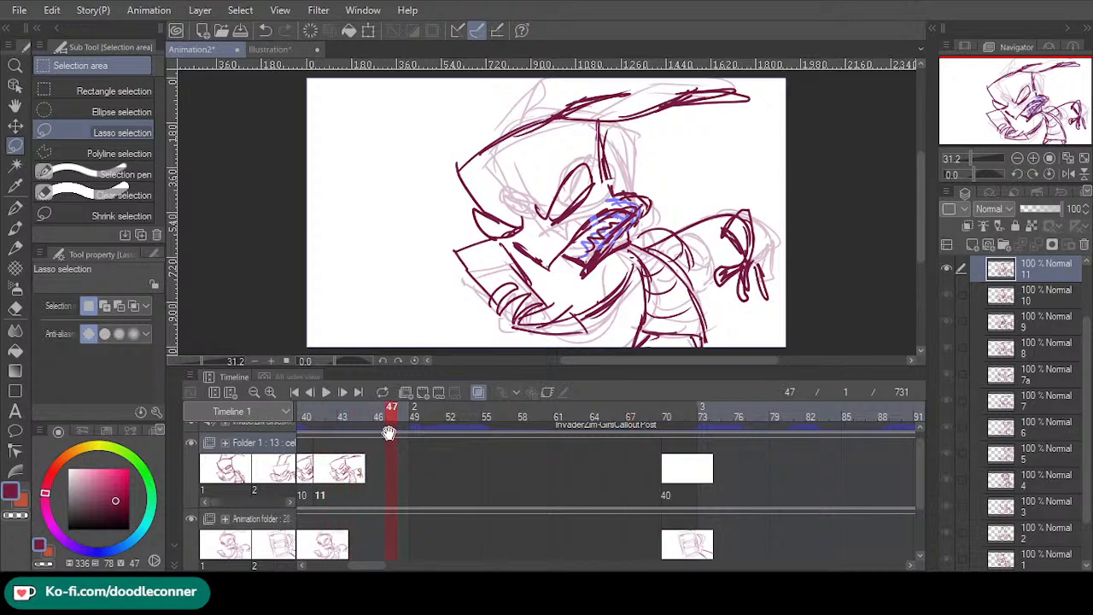
click(418, 397)
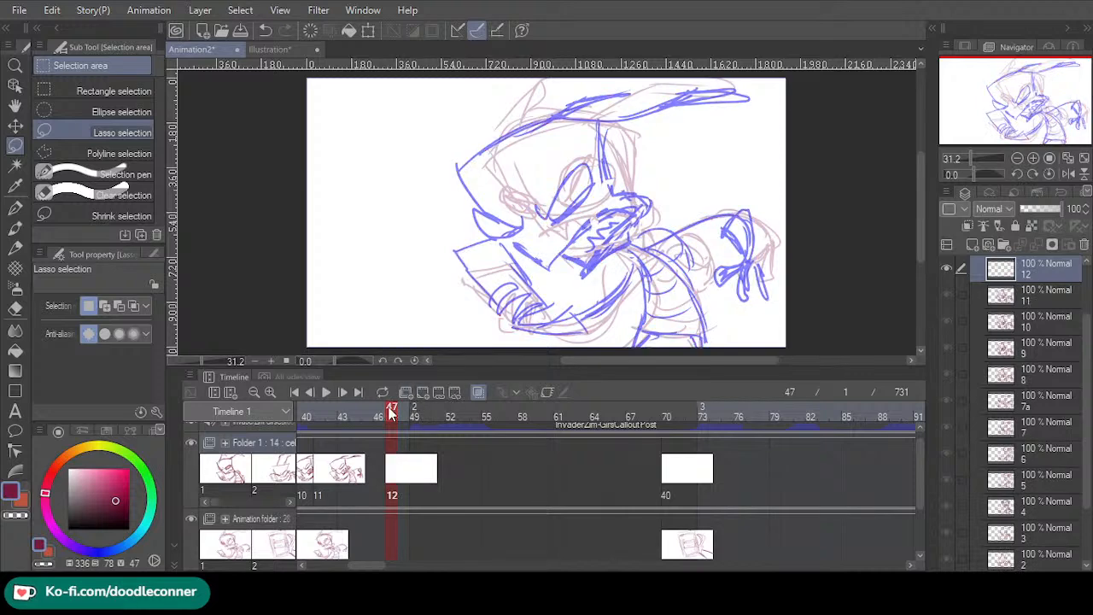
key(ctrl+z)
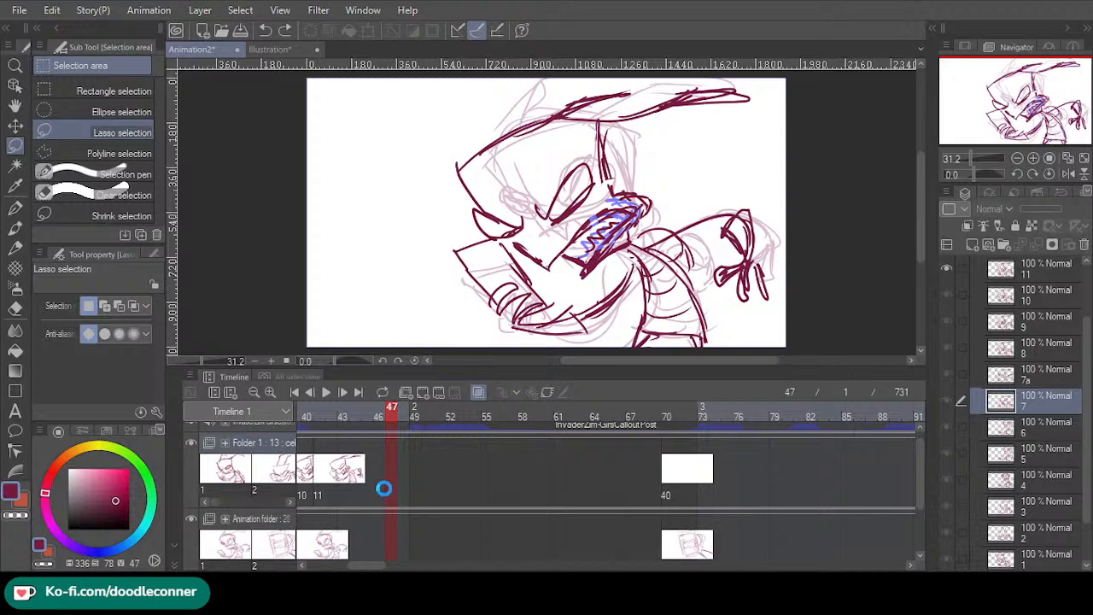
click(1044, 265)
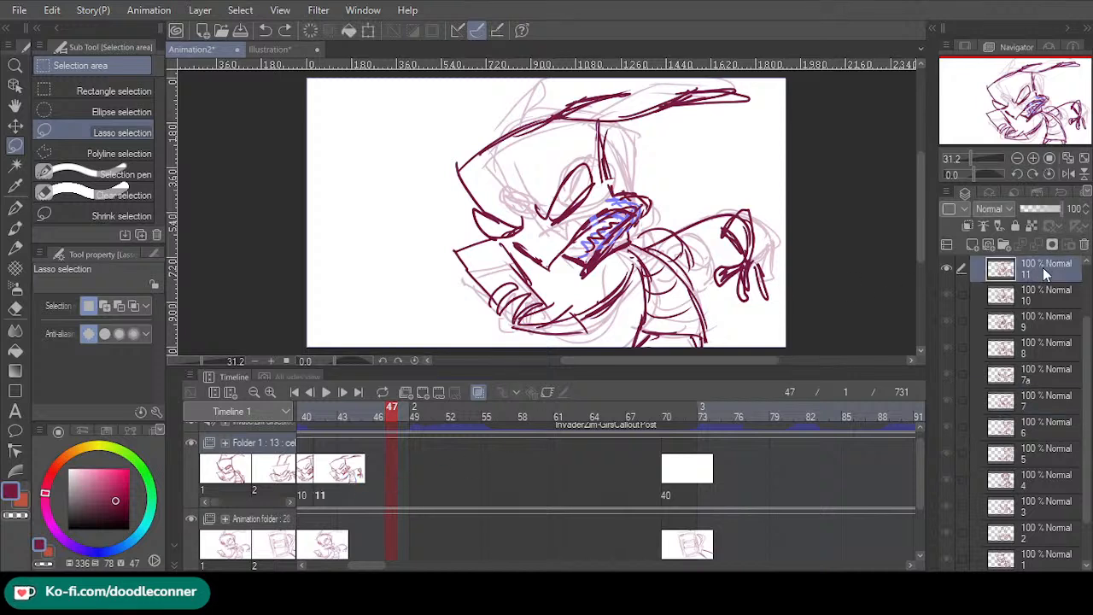
click(406, 444)
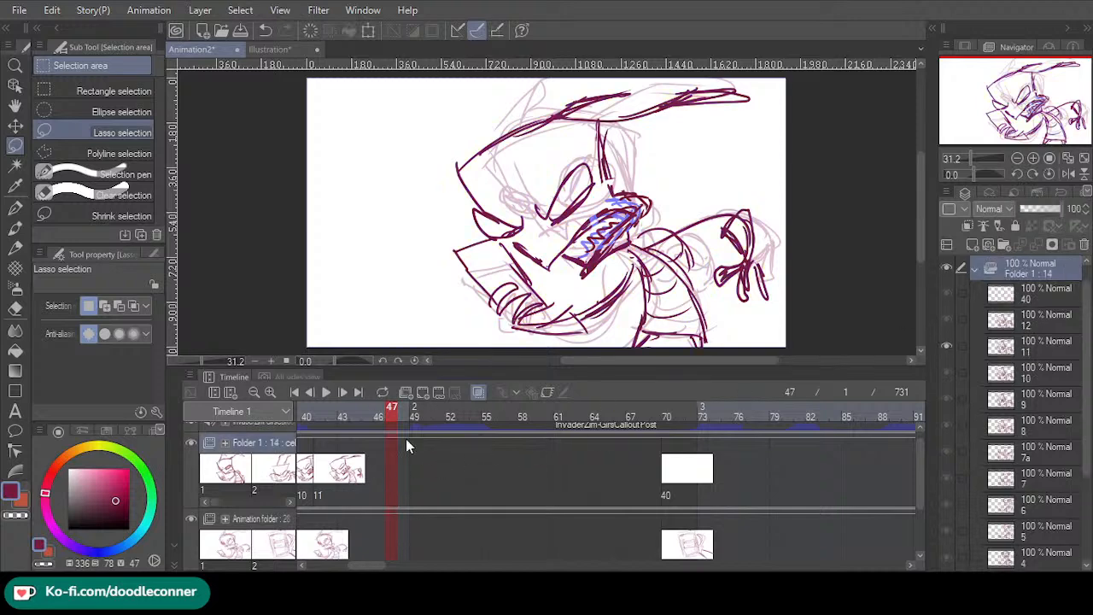
click(418, 317)
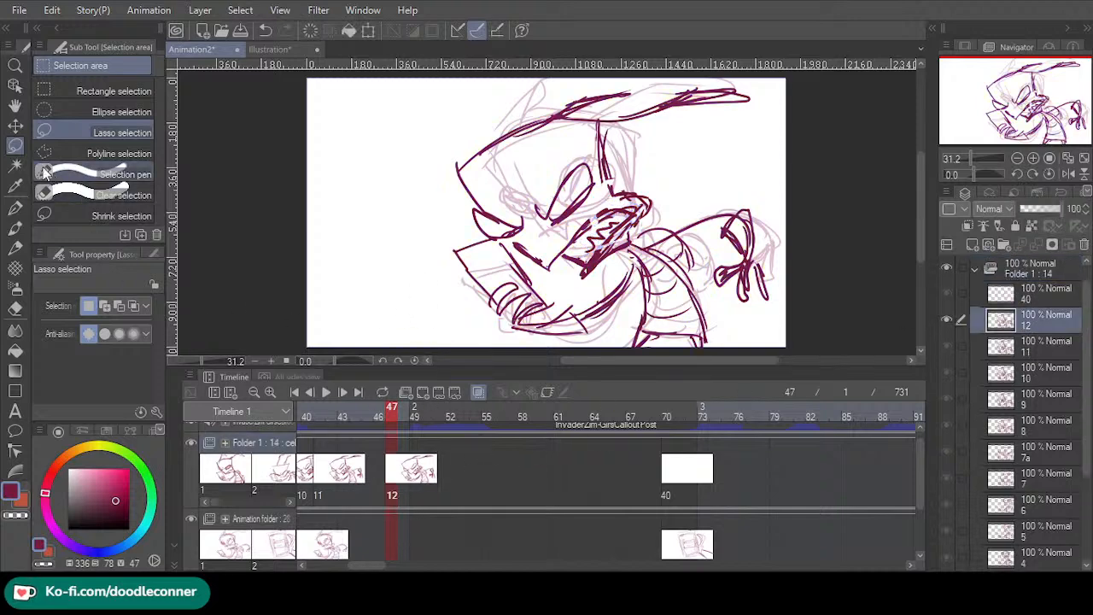
- Remove the old mouth and the adjoining cheek lines from cel 12 using lasso selections, then deselect
mouse_move(517, 244)
mouse_down()
mouse_move(585, 272)
mouse_move(628, 247)
mouse_move(665, 204)
mouse_move(611, 178)
mouse_move(521, 243)
mouse_up()
click(559, 308)
click(448, 307)
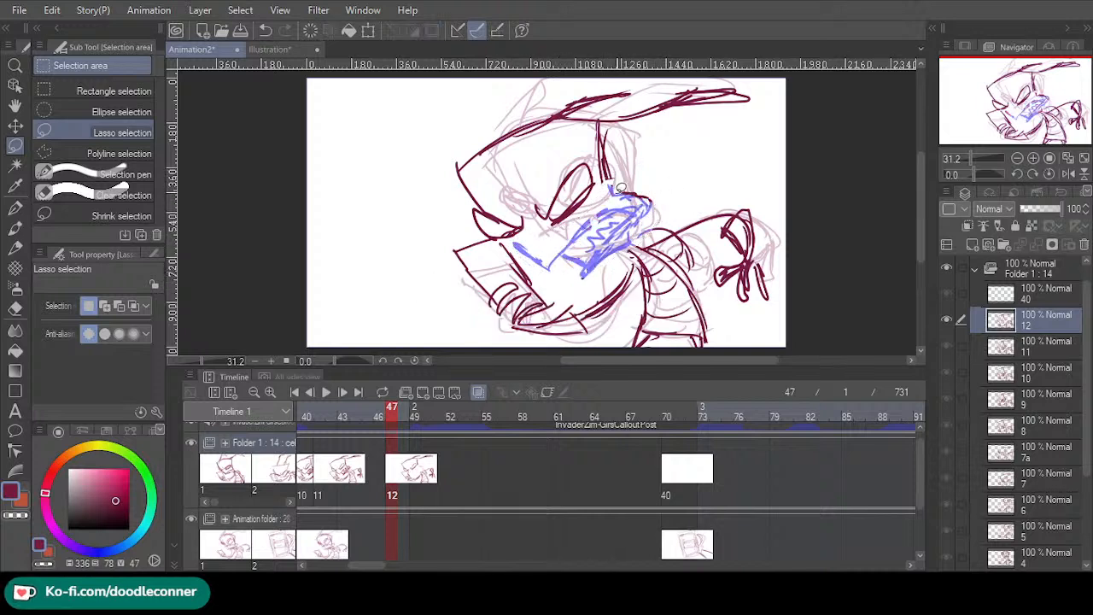
mouse_move(611, 195)
mouse_down()
mouse_move(619, 217)
mouse_move(609, 204)
mouse_up()
click(607, 243)
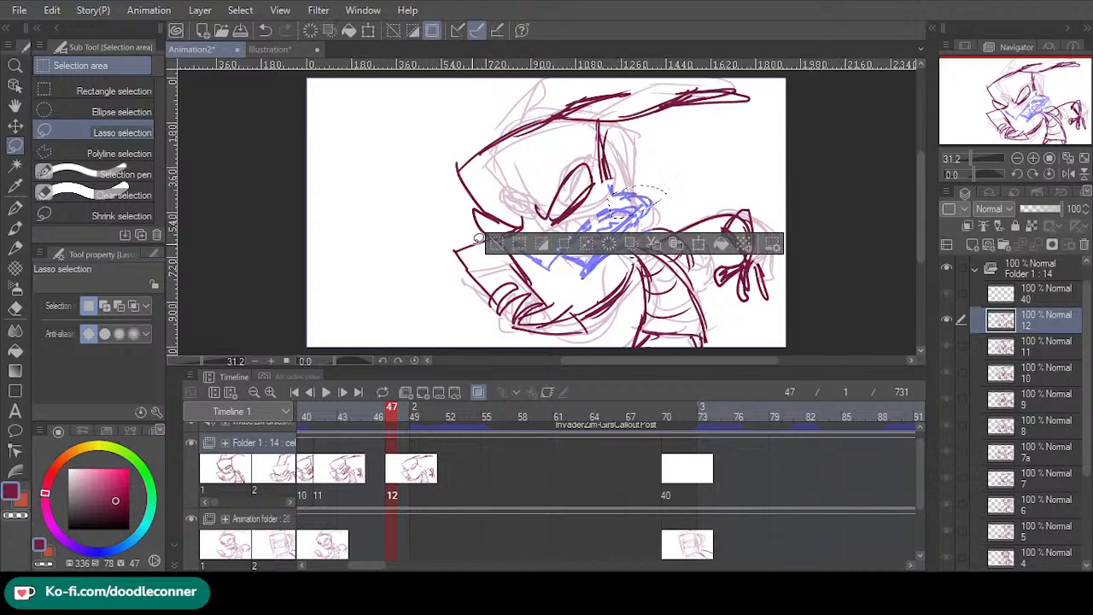
click(494, 242)
- Draw a smaller mouth with teeth and a new cheek line on cel 12 with the Turnip pen
click(14, 207)
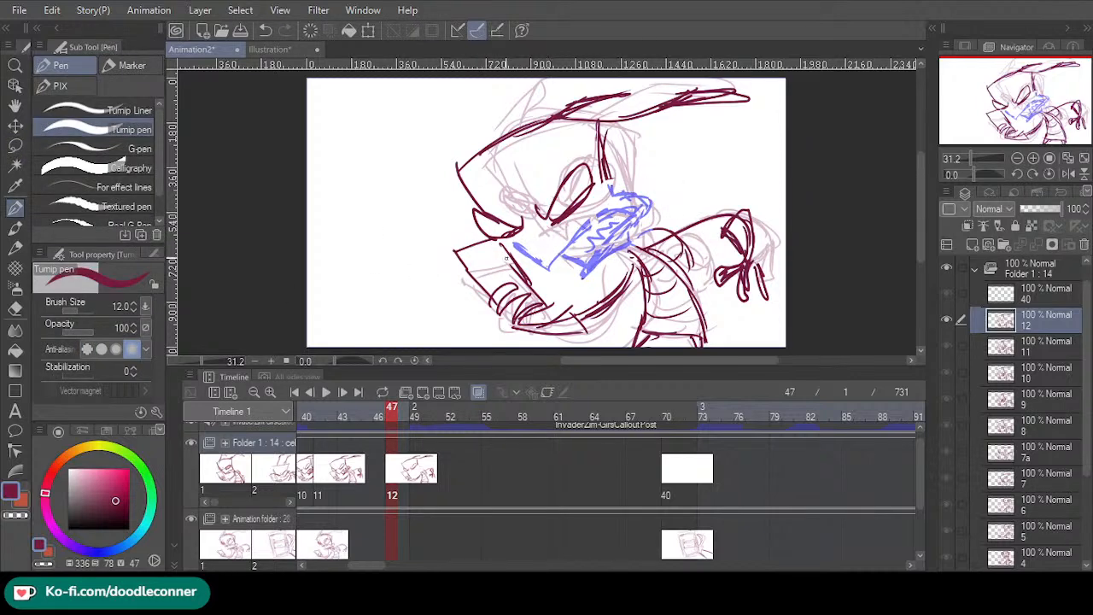
mouse_move(507, 239)
mouse_down()
mouse_move(531, 263)
mouse_move(561, 240)
mouse_move(583, 275)
mouse_move(628, 244)
mouse_up()
mouse_move(556, 258)
mouse_down()
mouse_move(583, 273)
mouse_move(568, 276)
mouse_up()
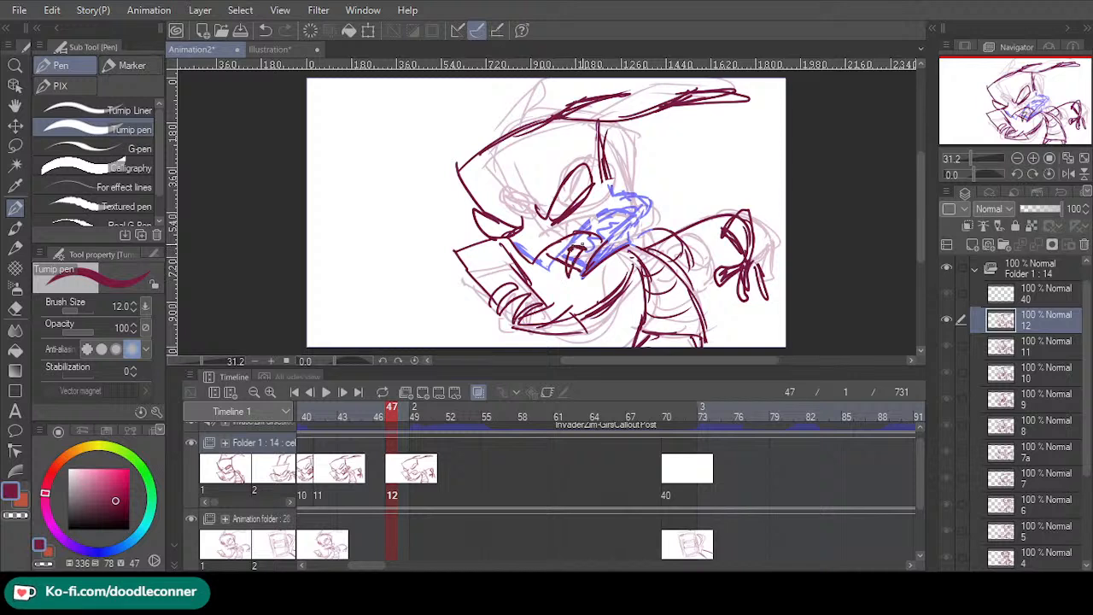
mouse_move(595, 231)
mouse_down()
mouse_move(581, 249)
mouse_move(608, 189)
mouse_move(630, 232)
mouse_up()
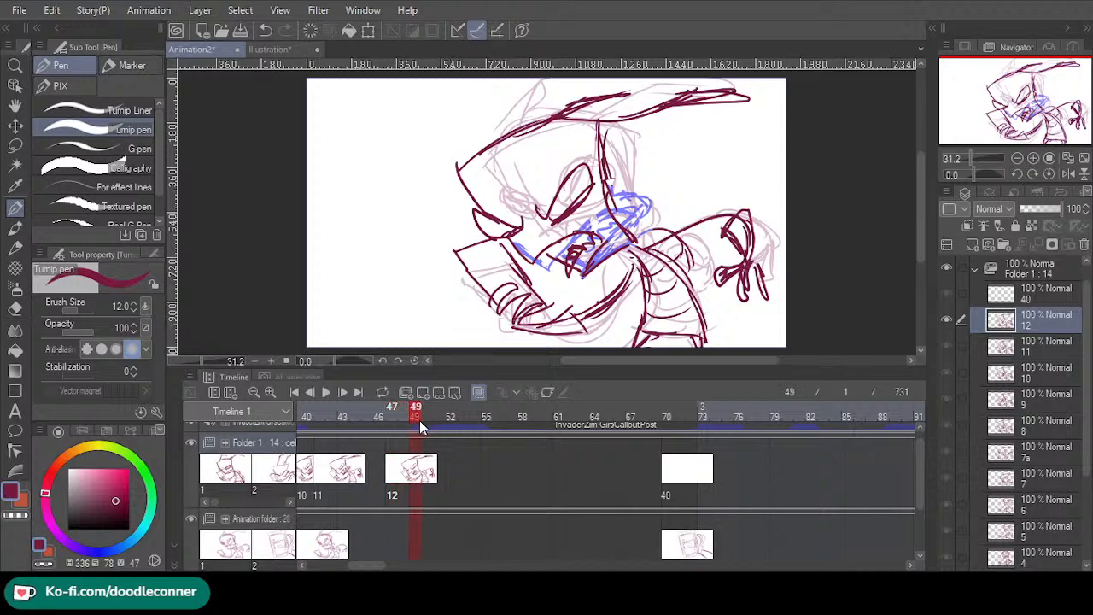
- Try existing cel 10 at frame 49 of Folder 1, and replace it with cel 8
click(414, 500)
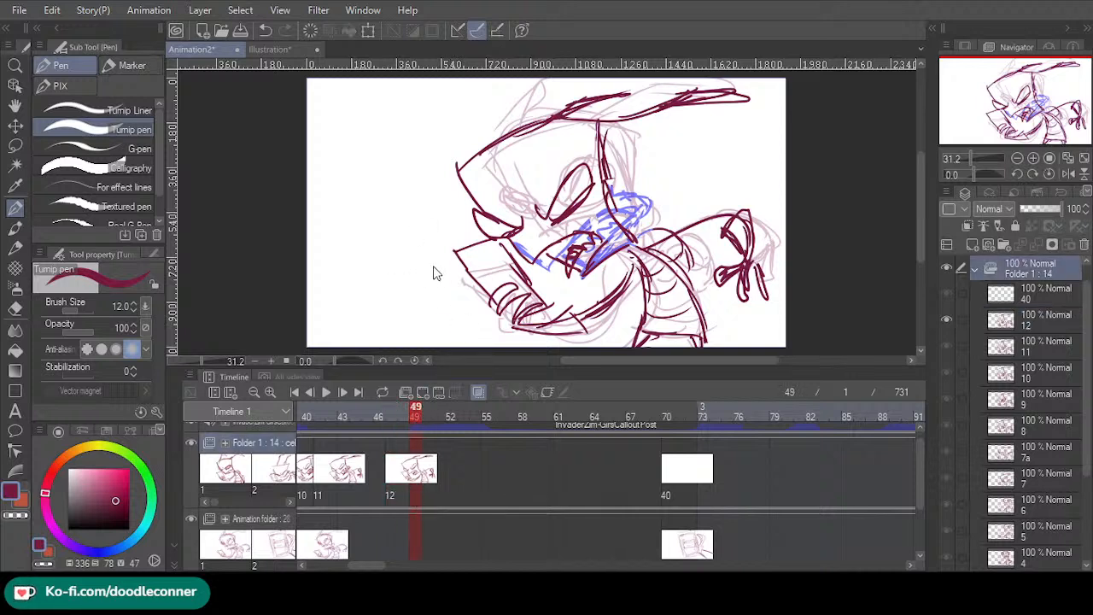
click(438, 297)
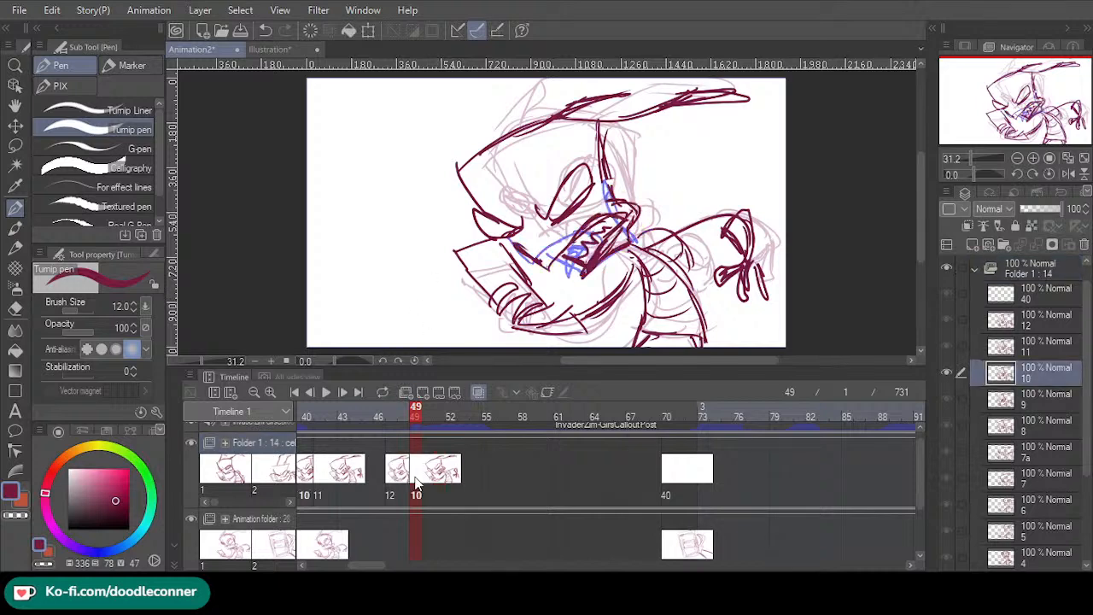
right_click(415, 496)
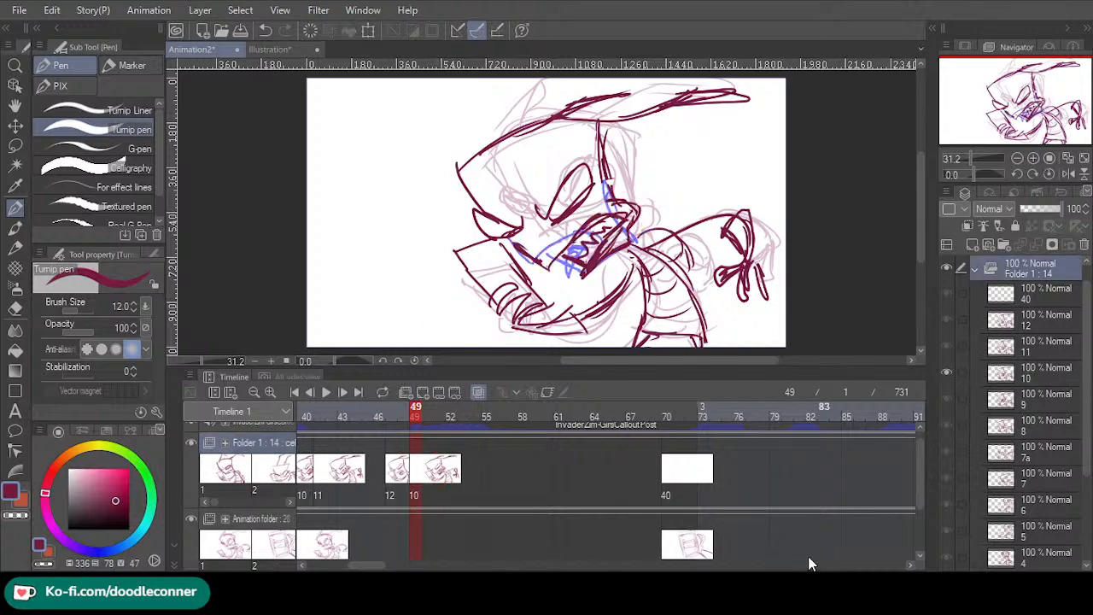
drag(386, 566, 366, 567)
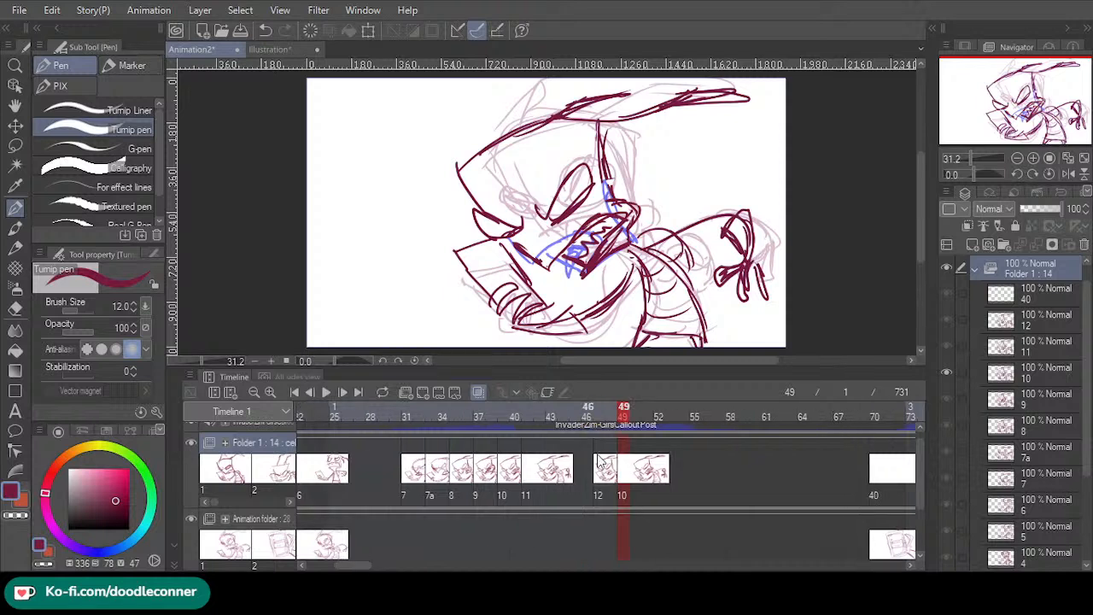
right_click(621, 500)
click(627, 268)
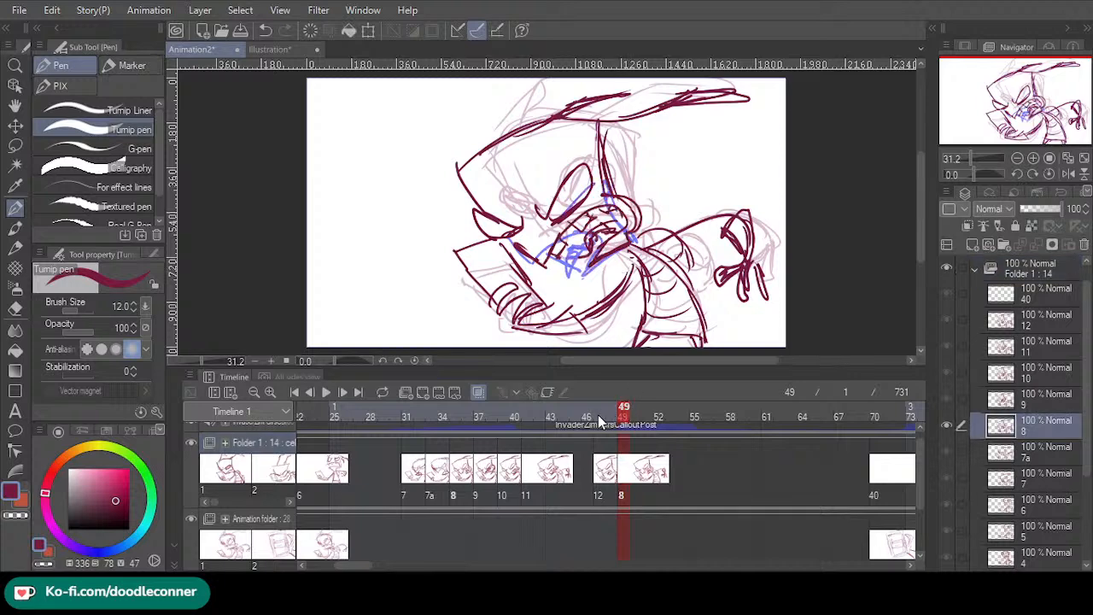
- Compare the earlier mouth cels 8 and 9, and assign existing cel 9 to frame 51 of Folder 1
mouse_move(597, 415)
mouse_down()
mouse_move(578, 419)
mouse_move(638, 421)
mouse_move(468, 462)
mouse_up()
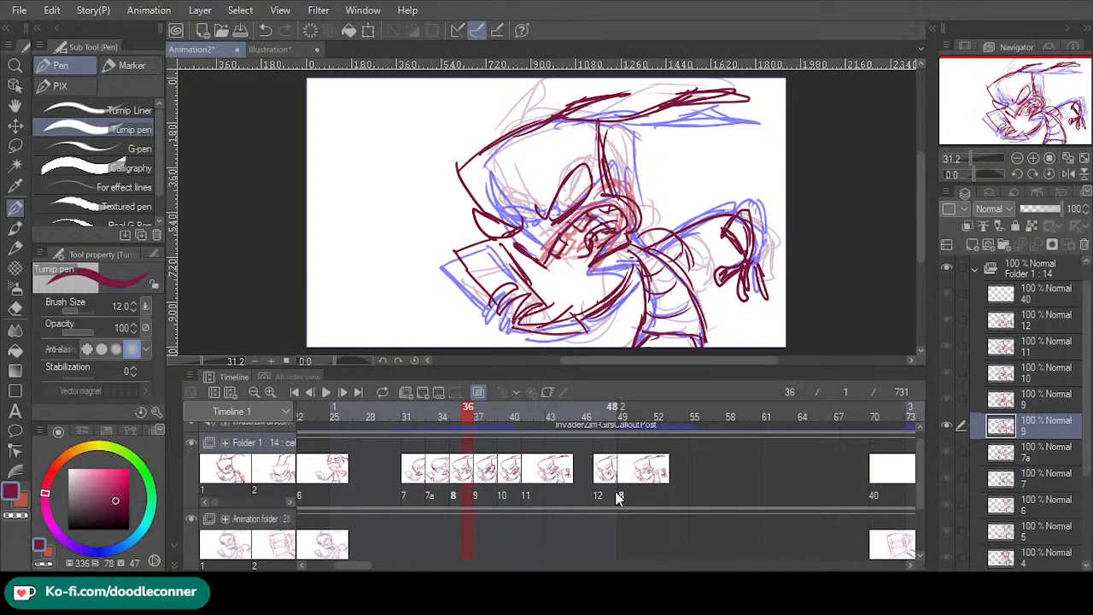
click(478, 494)
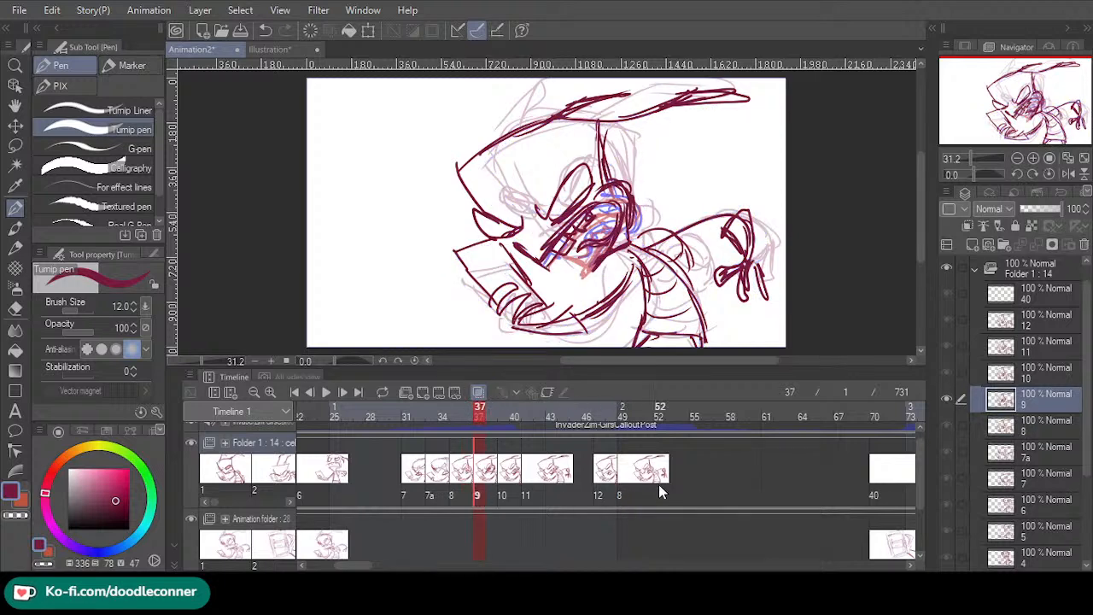
click(646, 503)
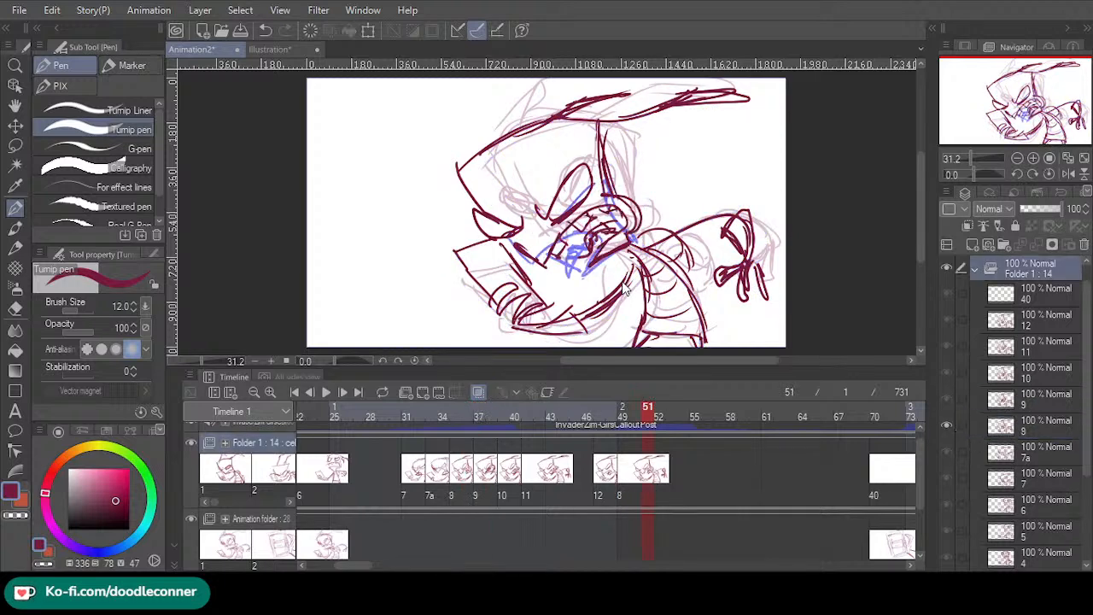
click(647, 367)
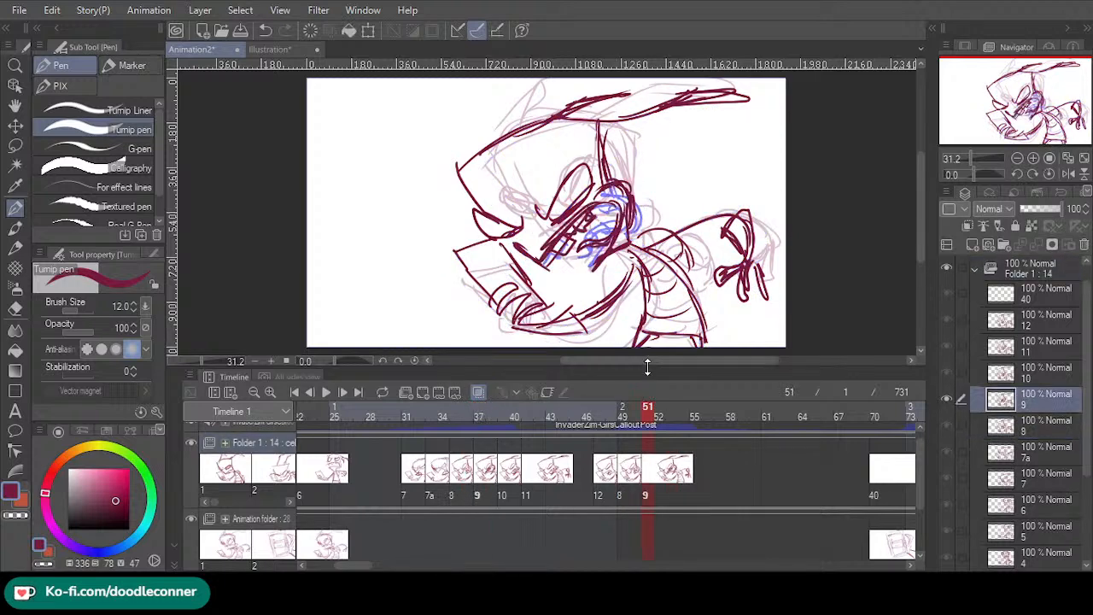
- Compare mouth cels 10 and 11, and assign existing cel 10 to frame 53 and cel 11 to frame 55 of Folder 1
click(504, 495)
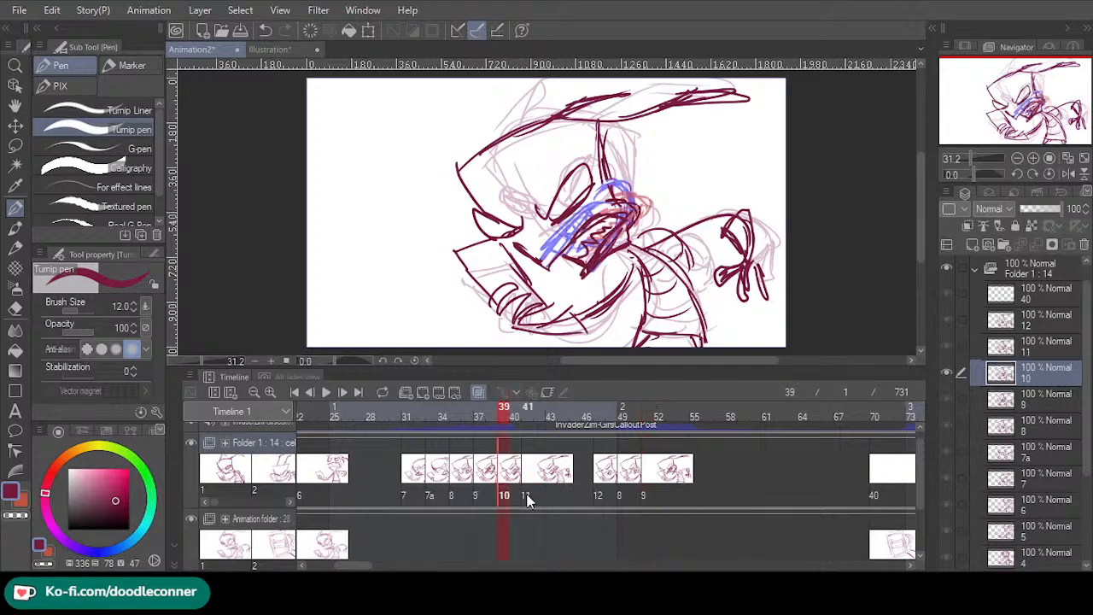
click(527, 499)
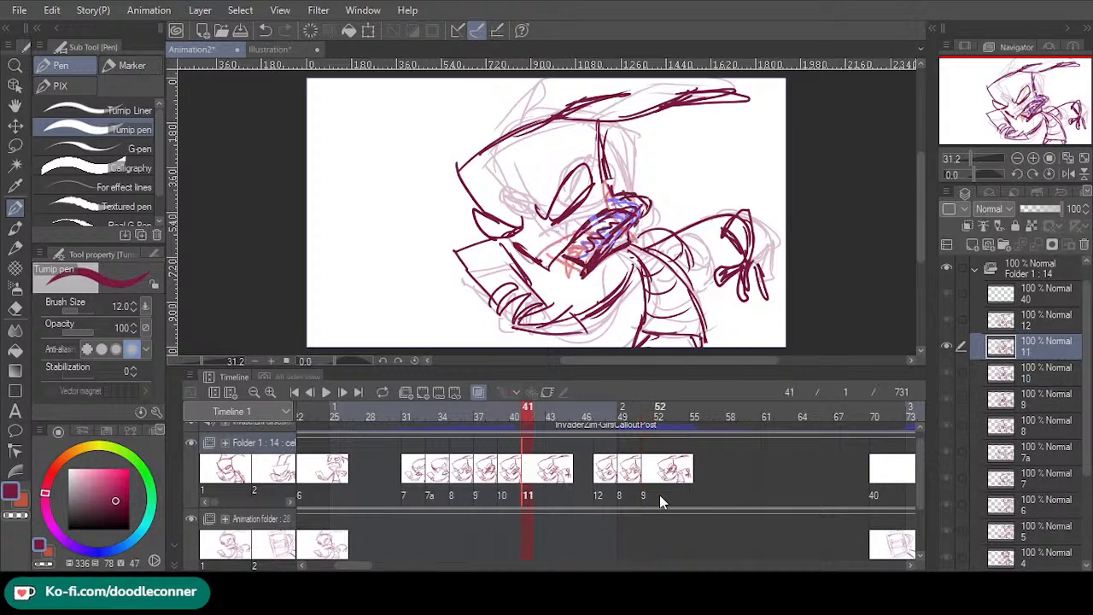
drag(660, 498, 671, 498)
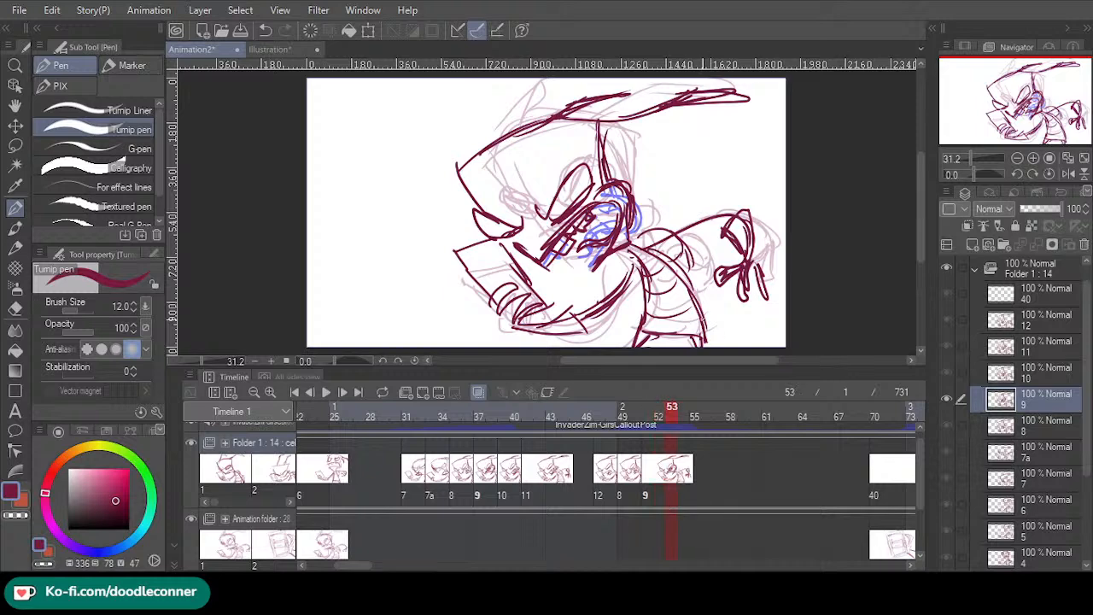
click(692, 461)
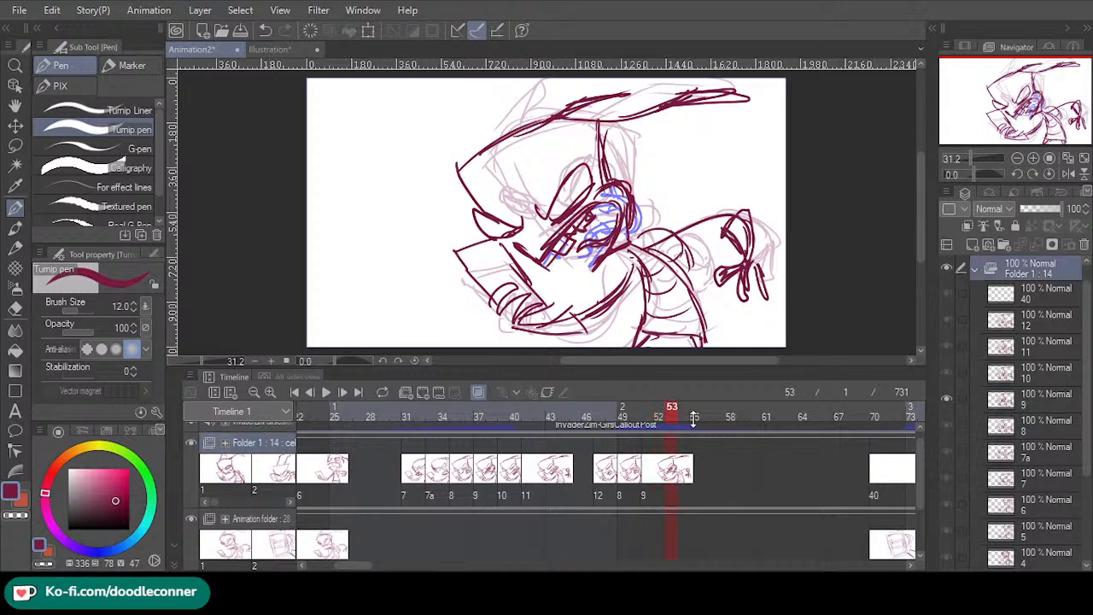
click(635, 297)
click(697, 495)
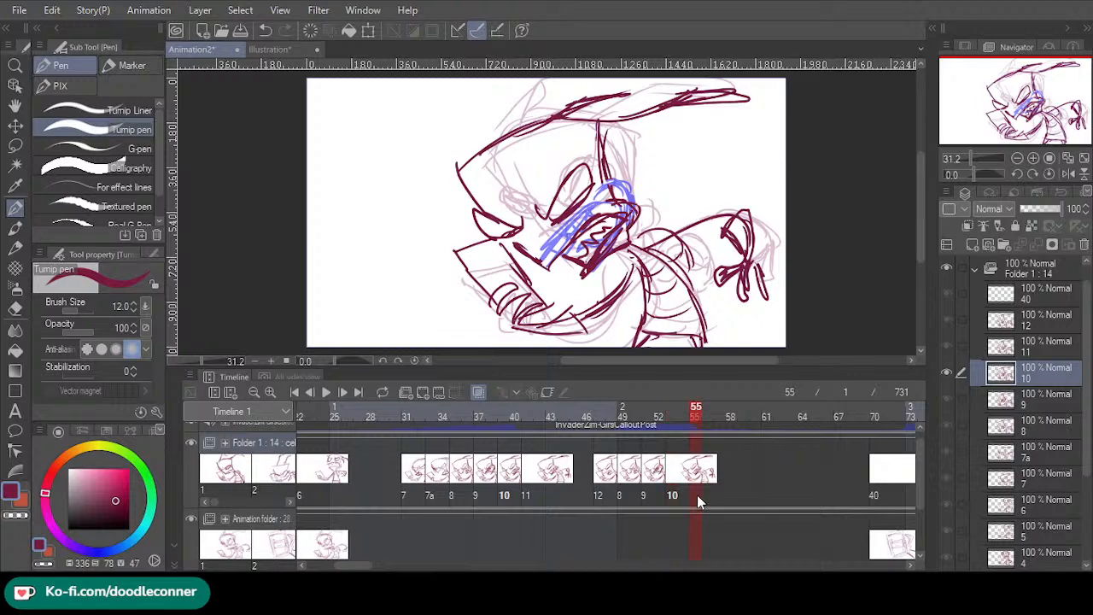
- Play the animation from around frame 24 and again from frame 1 to check the lip sync
click(318, 417)
click(325, 393)
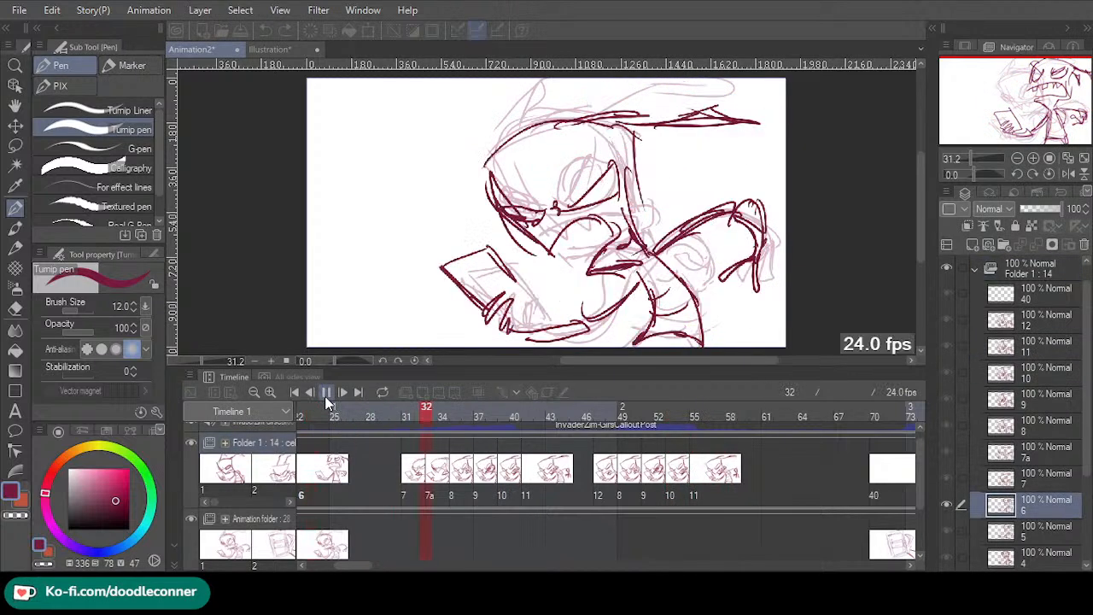
click(325, 394)
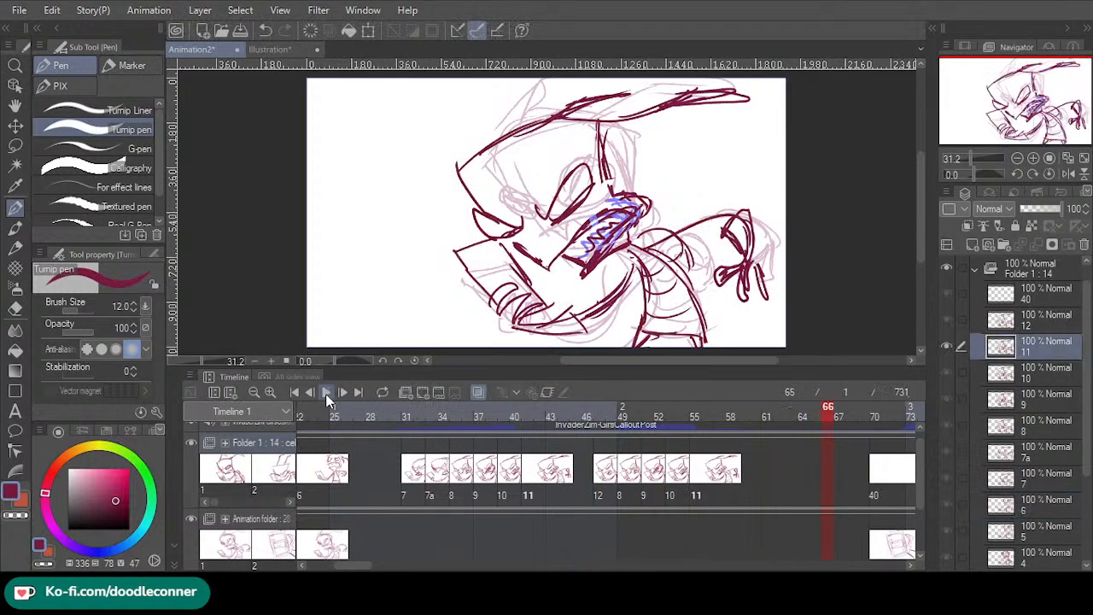
drag(570, 418, 397, 416)
drag(482, 419, 313, 408)
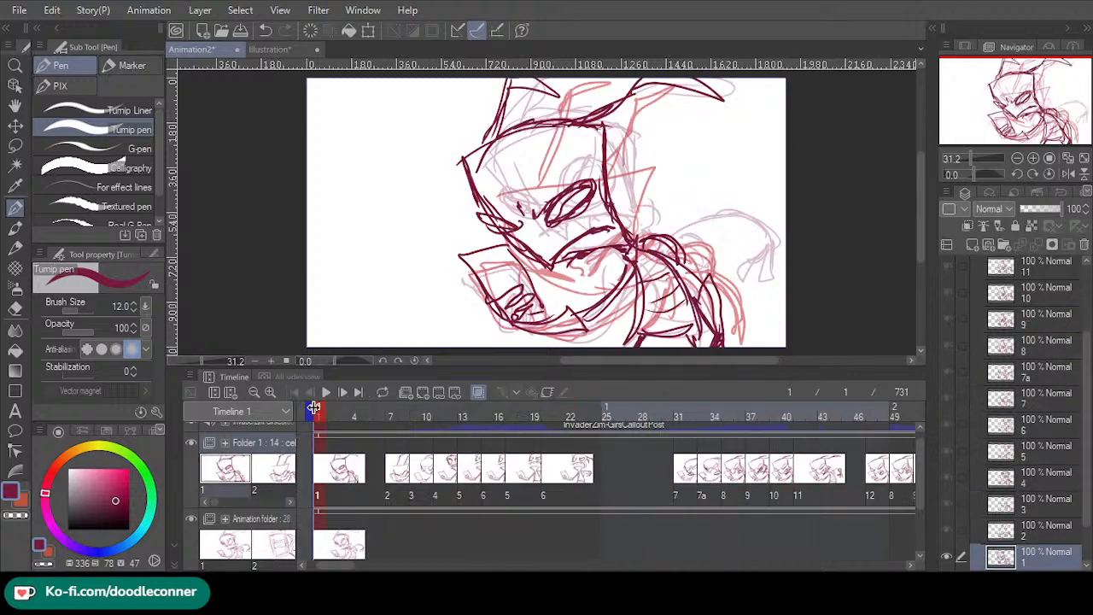
click(325, 400)
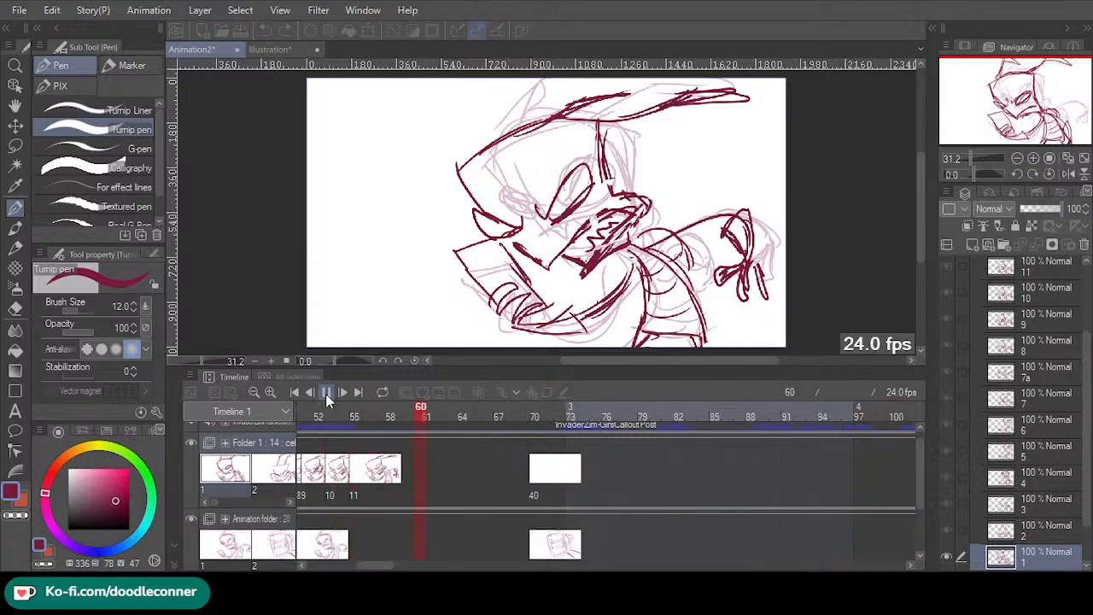
click(325, 395)
- Lasso the head on cel 8 at frame 49, move it slightly upward with a transformation, and deselect
drag(377, 566, 358, 565)
click(580, 496)
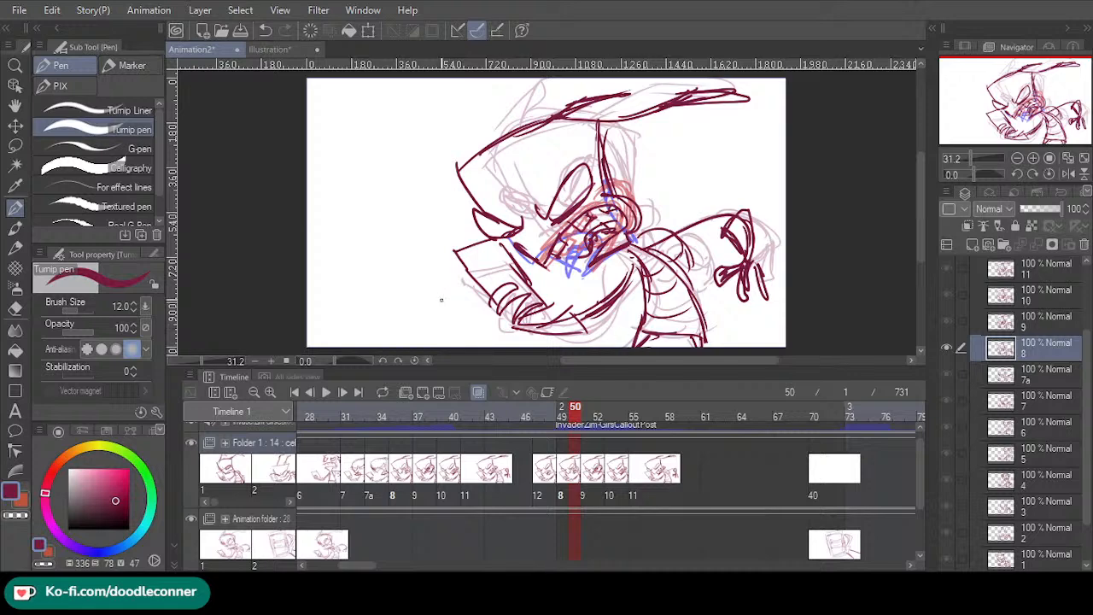
click(15, 146)
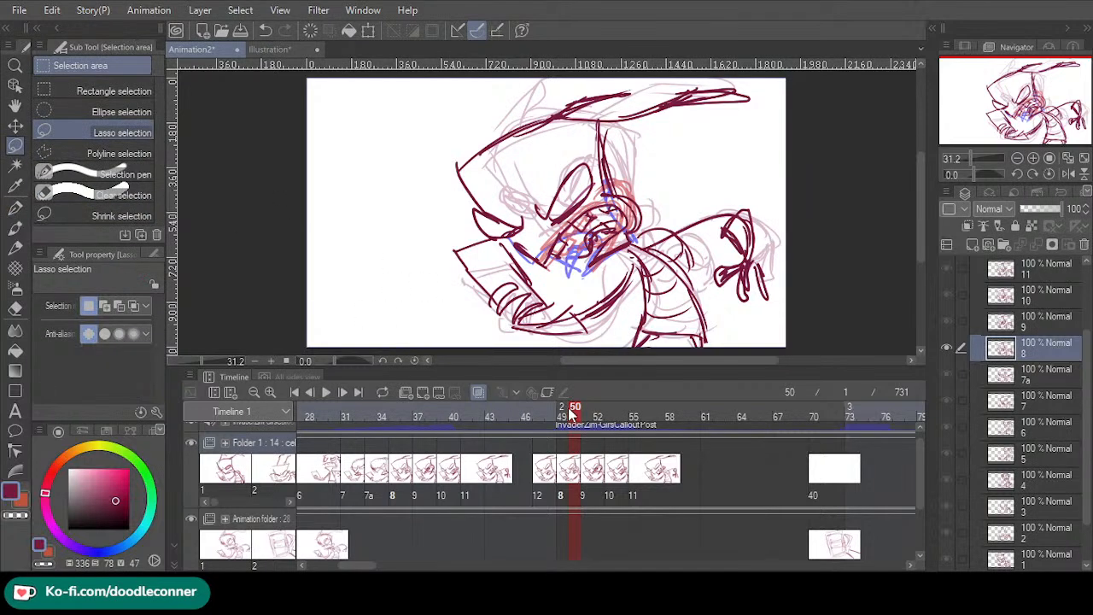
mouse_move(572, 414)
mouse_down()
mouse_move(541, 414)
mouse_move(562, 414)
mouse_up()
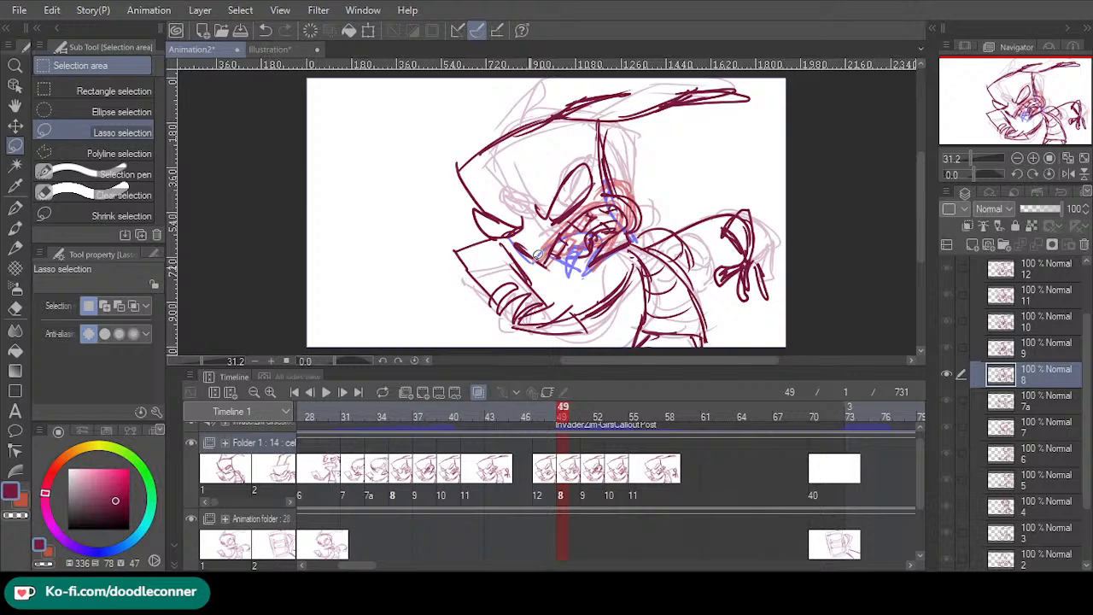
mouse_move(493, 233)
mouse_down()
mouse_move(520, 262)
mouse_move(557, 270)
mouse_move(586, 222)
mouse_move(762, 164)
mouse_move(779, 72)
mouse_move(507, 65)
mouse_move(393, 185)
mouse_move(459, 255)
mouse_move(450, 255)
mouse_move(491, 272)
mouse_up()
click(647, 329)
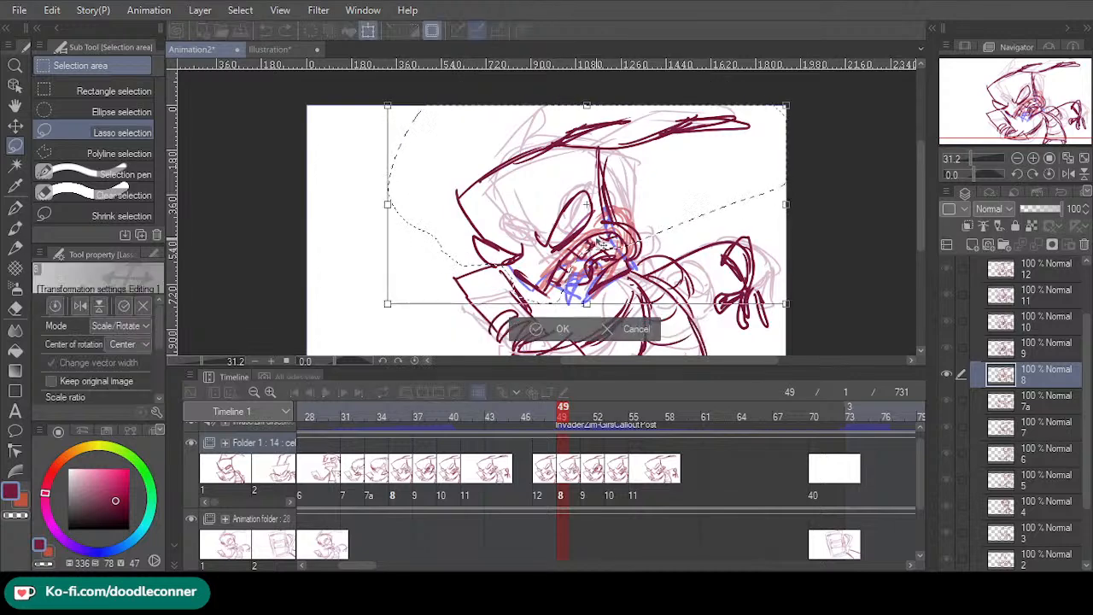
drag(585, 230, 587, 224)
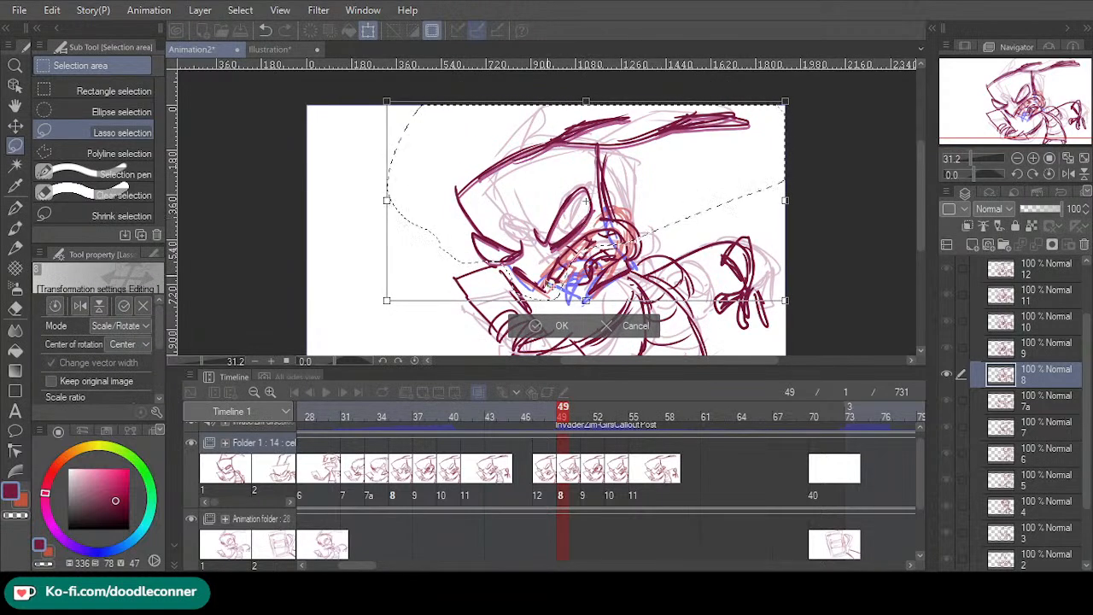
click(557, 325)
click(449, 333)
- Lasso the head on cel 9 at frame 51, shift it slightly up and to the left, and deselect
click(583, 468)
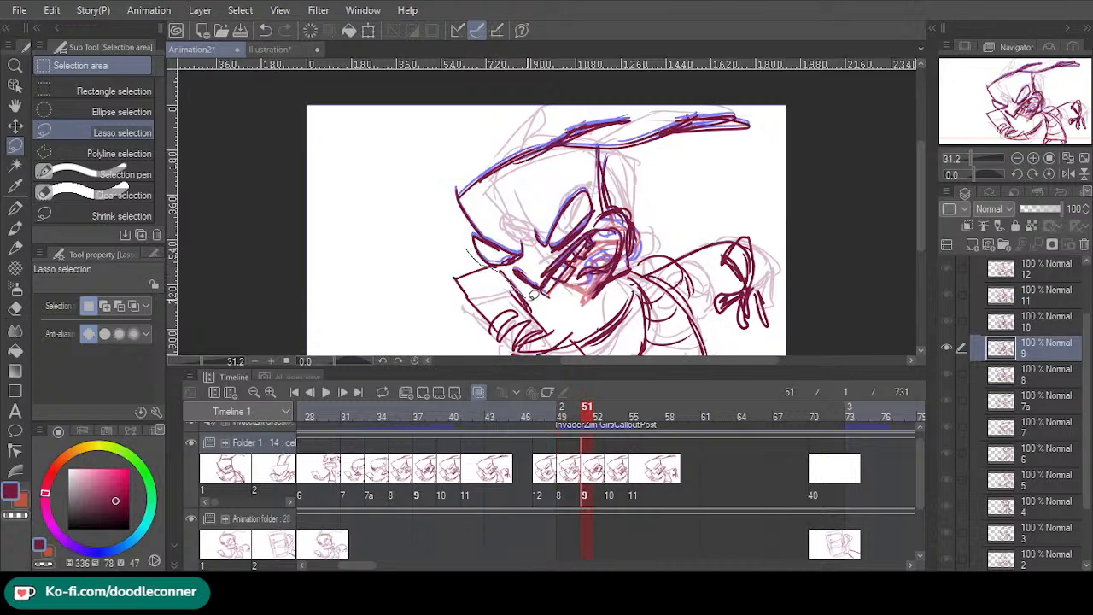
drag(555, 281, 422, 285)
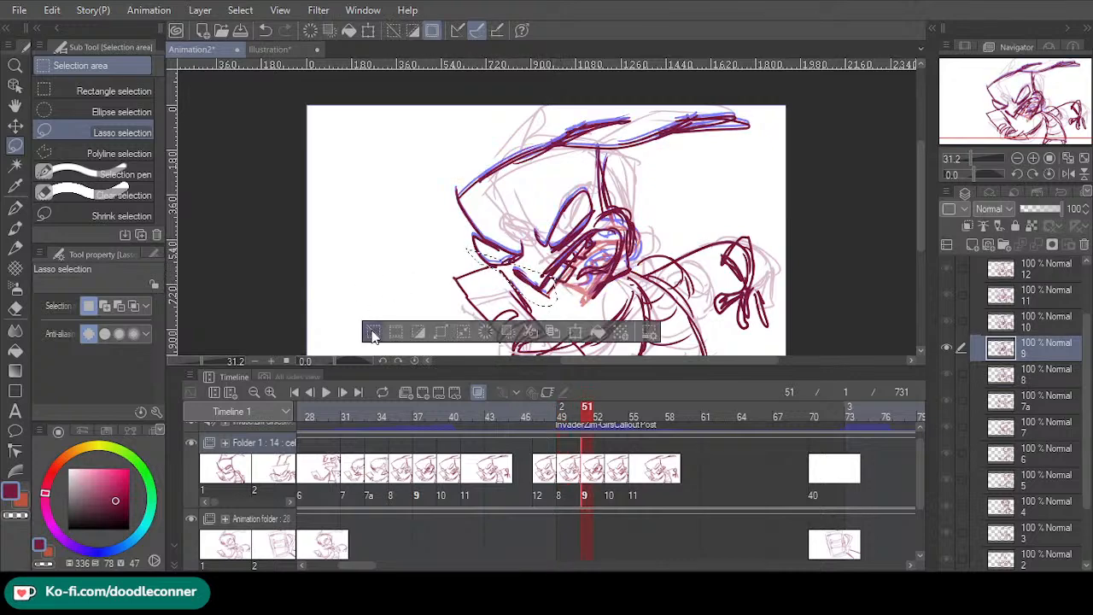
click(487, 258)
mouse_move(517, 275)
mouse_down()
mouse_move(567, 279)
mouse_move(650, 208)
mouse_move(787, 134)
mouse_move(607, 71)
mouse_move(401, 188)
mouse_move(429, 239)
mouse_move(508, 277)
mouse_up()
click(649, 338)
drag(628, 214, 621, 218)
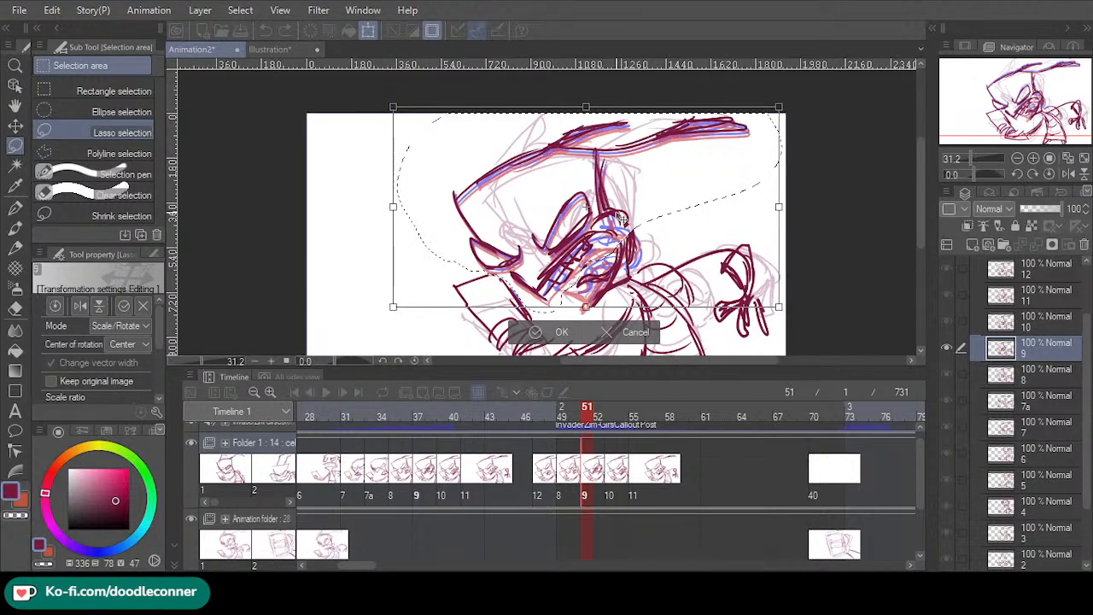
click(536, 333)
click(446, 333)
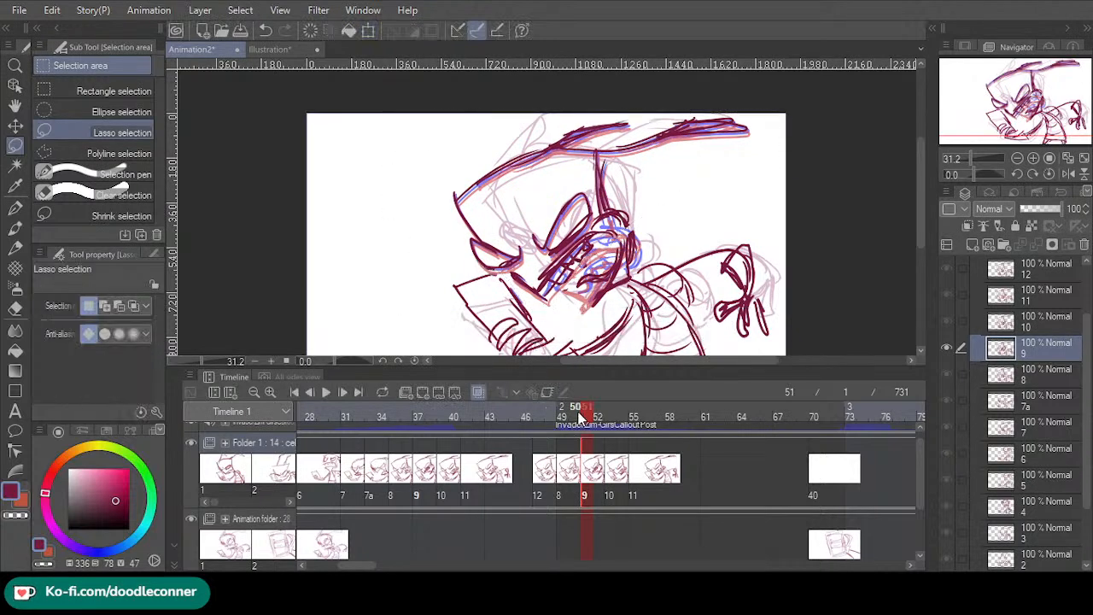
- Lasso the head on cel 11 at frame 56, move it slightly downward with a transformation, and deselect
mouse_move(586, 408)
mouse_down()
mouse_move(562, 408)
mouse_move(575, 408)
mouse_up()
click(638, 414)
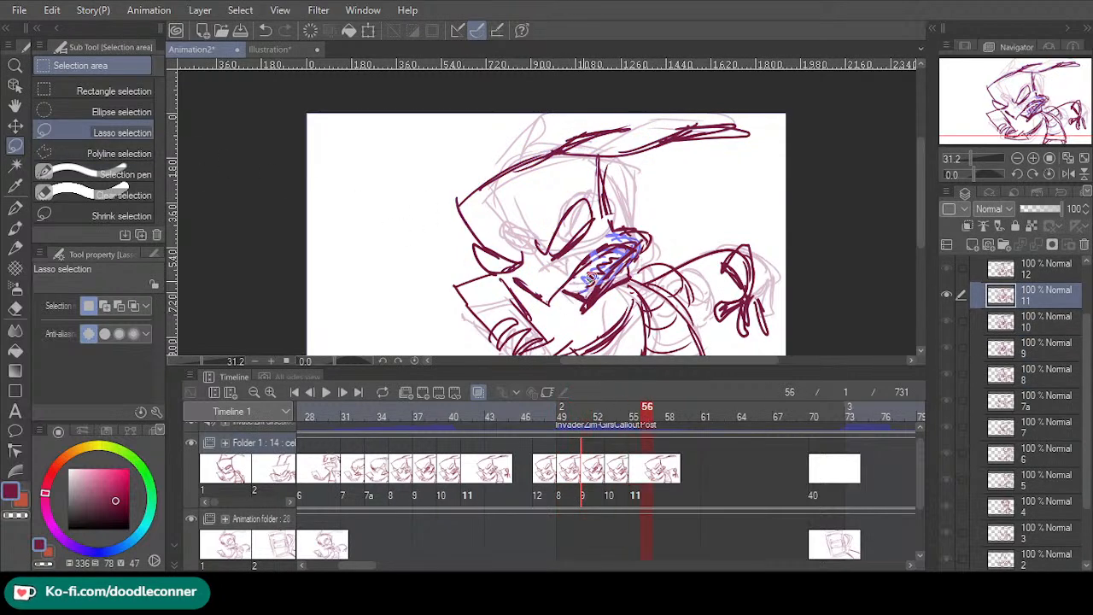
mouse_move(672, 234)
mouse_down()
mouse_move(548, 88)
mouse_move(454, 263)
mouse_up()
drag(560, 319, 623, 299)
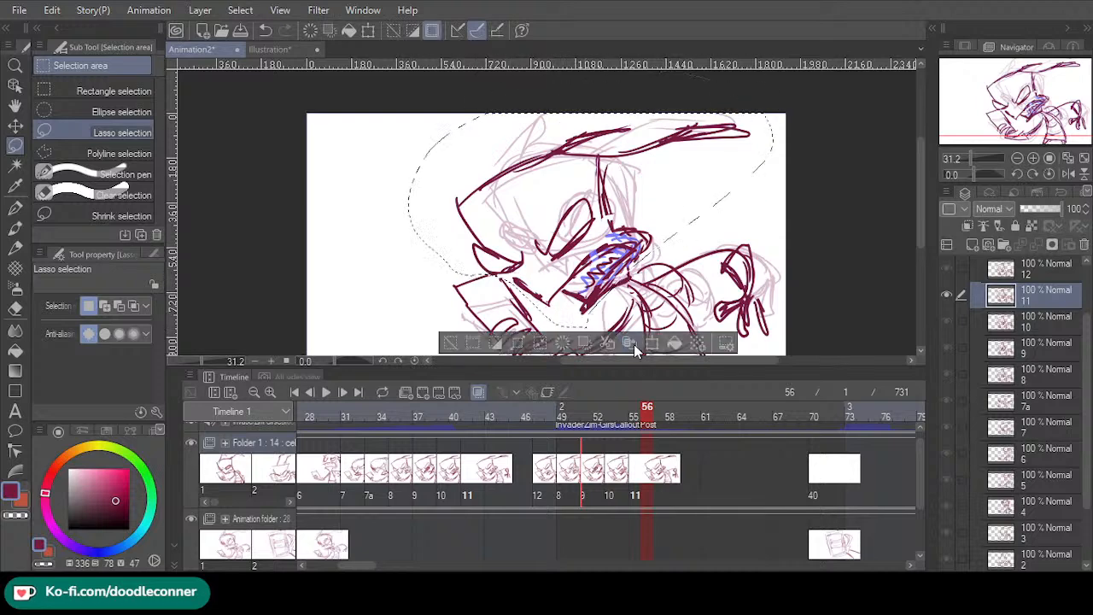
click(651, 343)
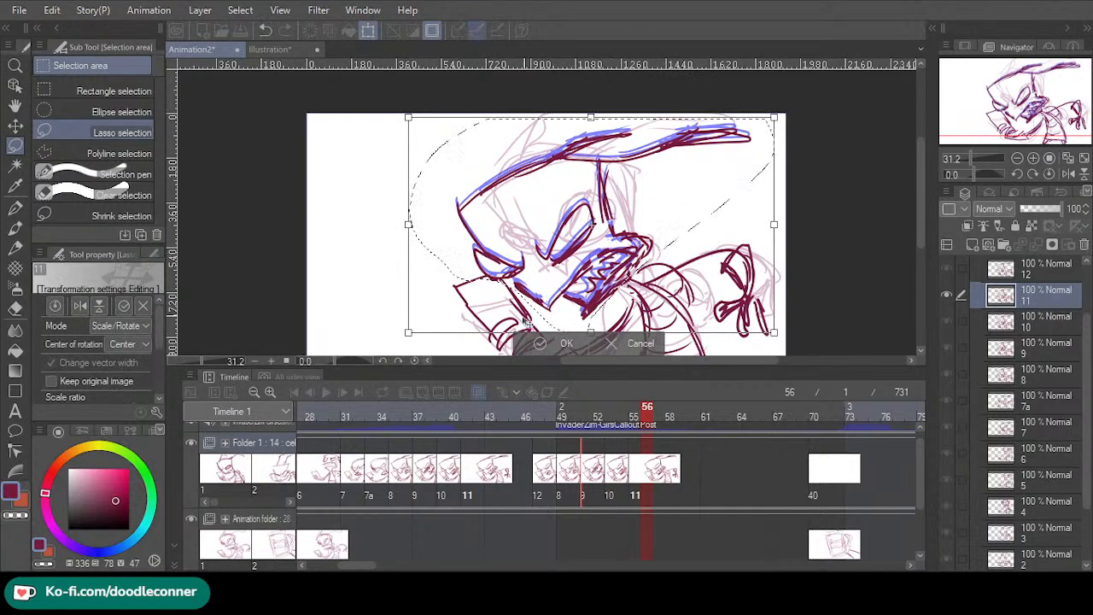
click(567, 344)
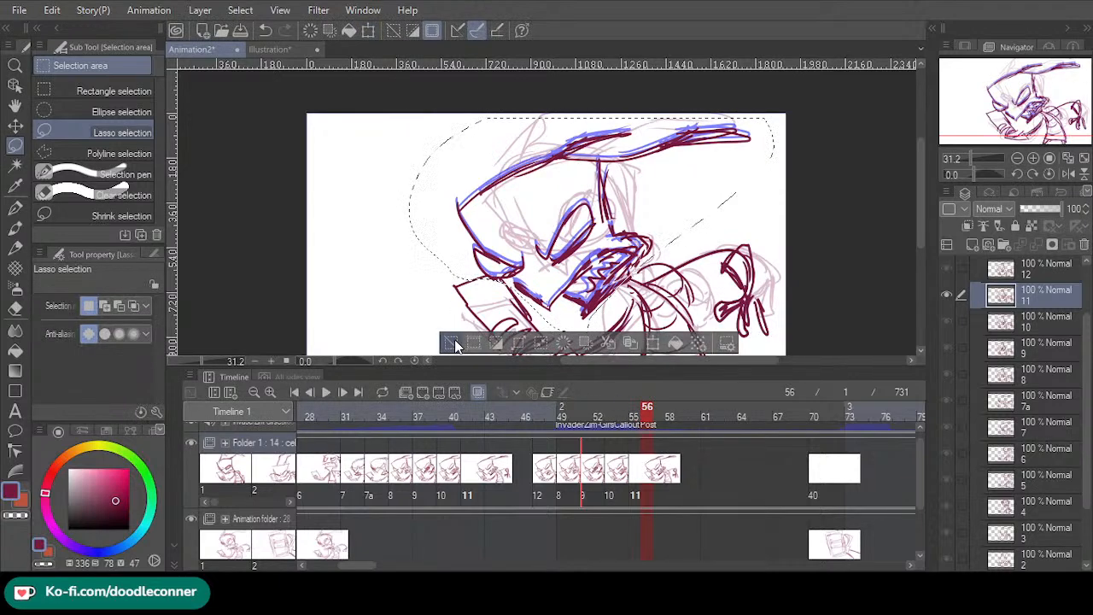
click(451, 342)
- Play the animation from an earlier frame to check the adjusted head movement across the mouth cels
click(599, 408)
click(323, 409)
drag(271, 411, 213, 410)
click(326, 391)
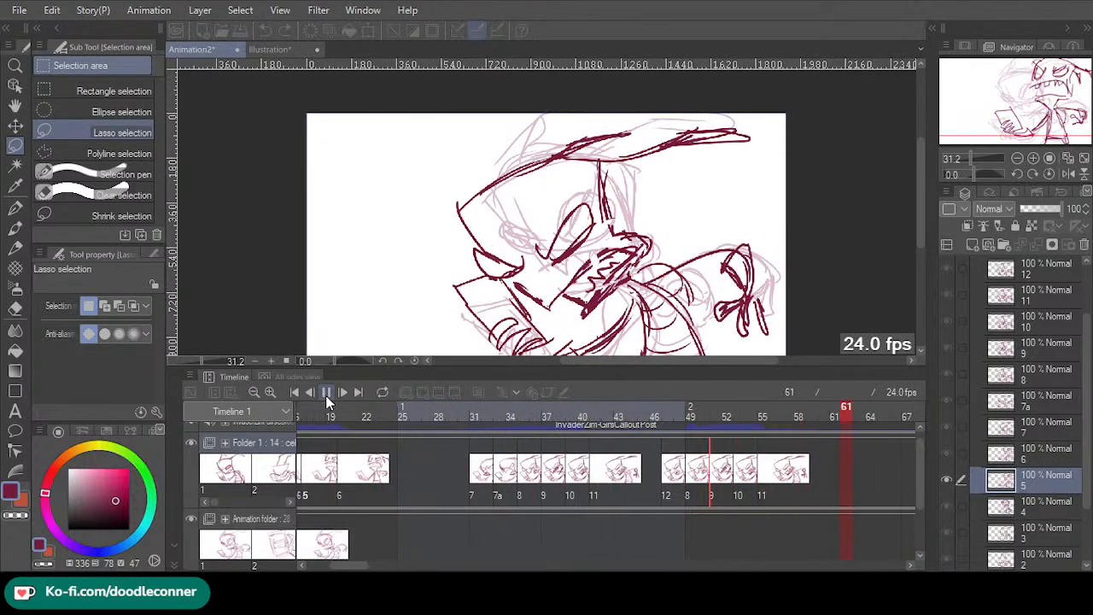
click(326, 393)
click(1067, 159)
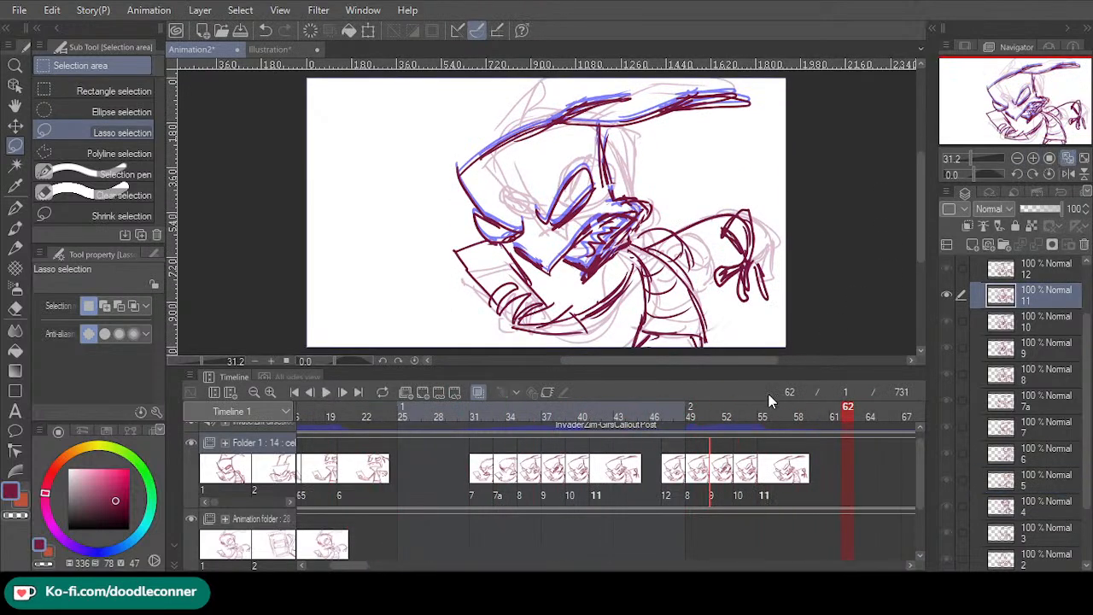
- Turn off the onion skin and play the whole animation from the first frame
drag(751, 415, 430, 433)
click(478, 393)
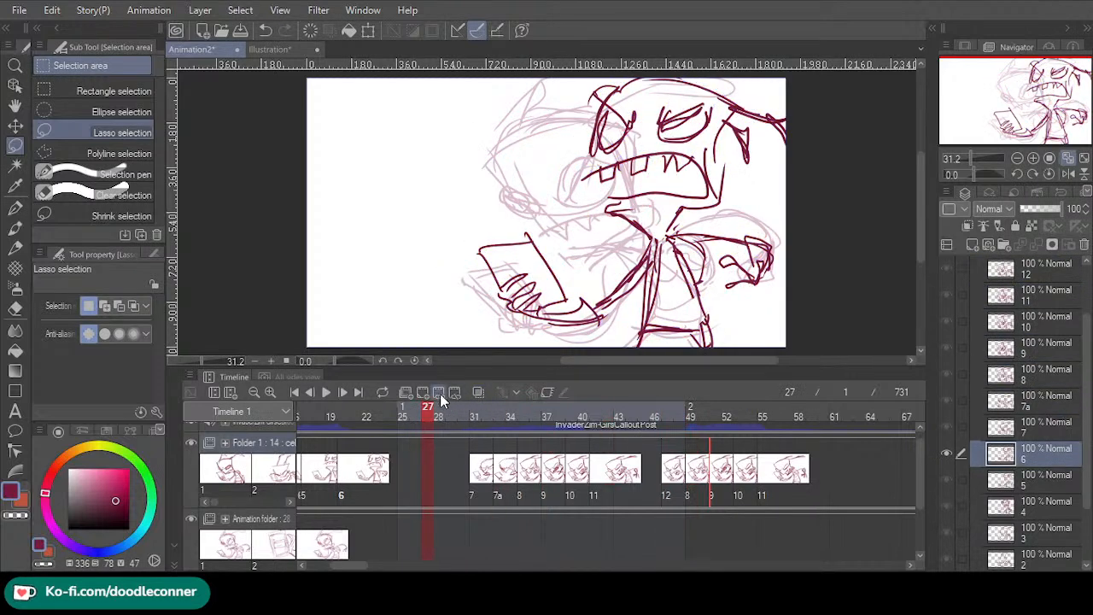
click(293, 392)
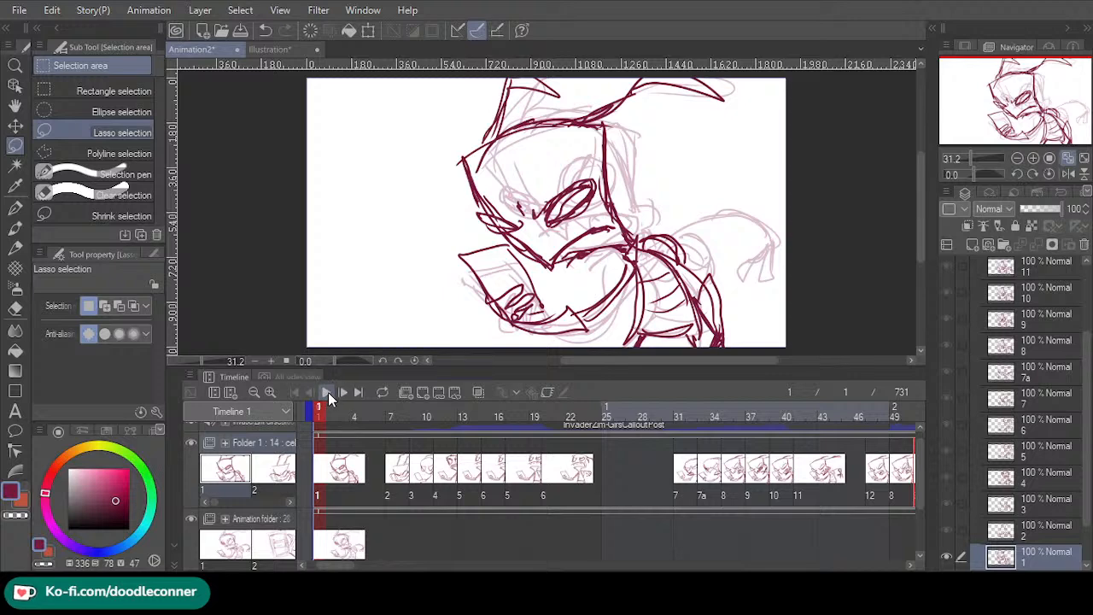
click(332, 392)
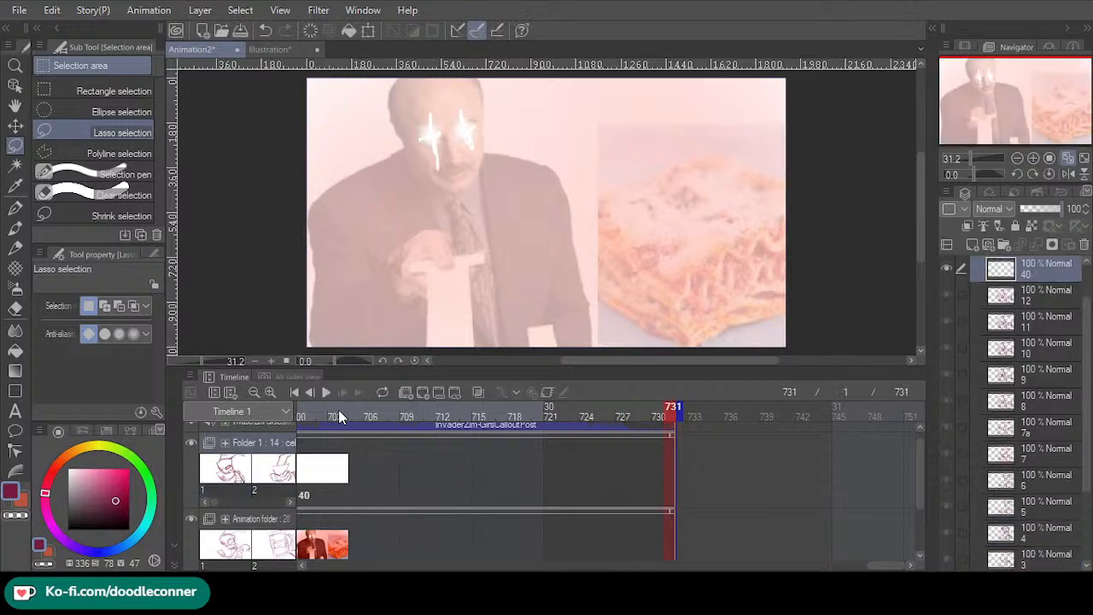
- Move along the timeline to frame 173 and assign cel 5 there in Folder 1
click(293, 392)
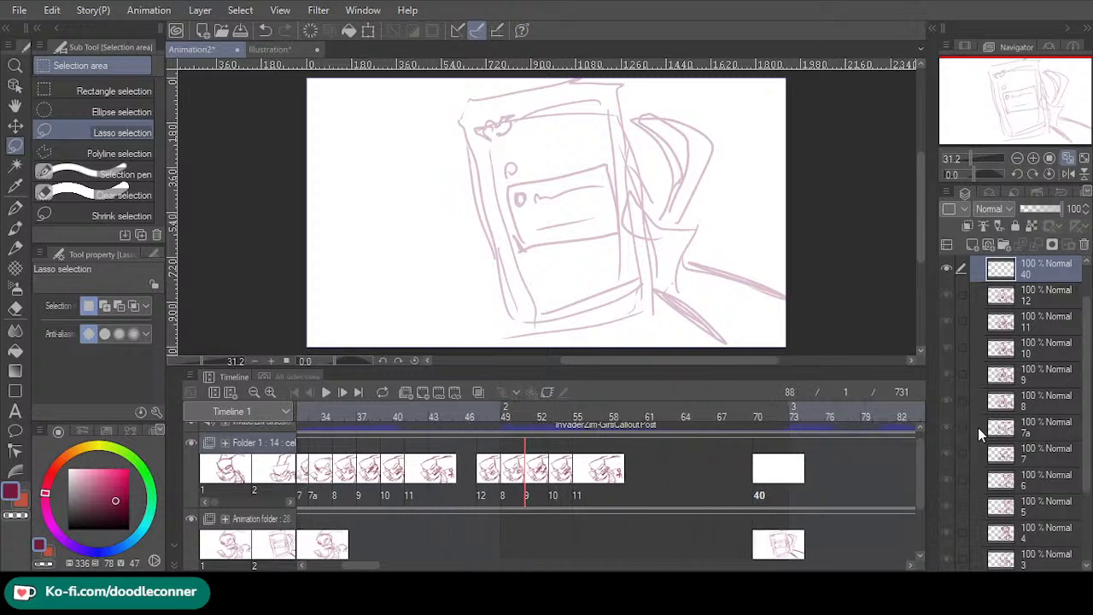
click(629, 439)
drag(629, 439, 844, 436)
drag(942, 415, 752, 430)
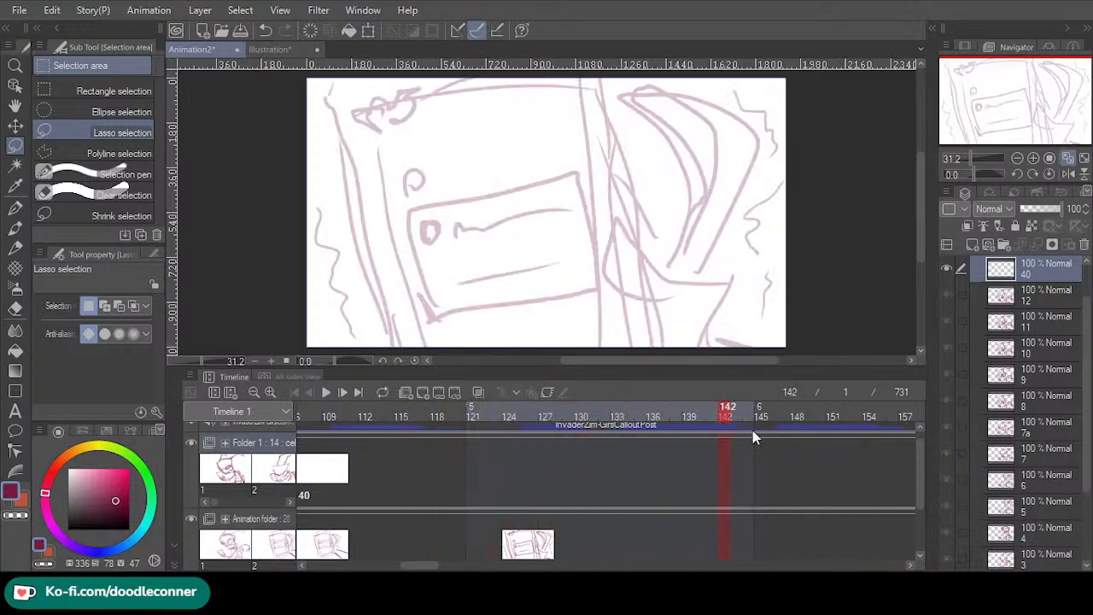
drag(905, 432, 836, 434)
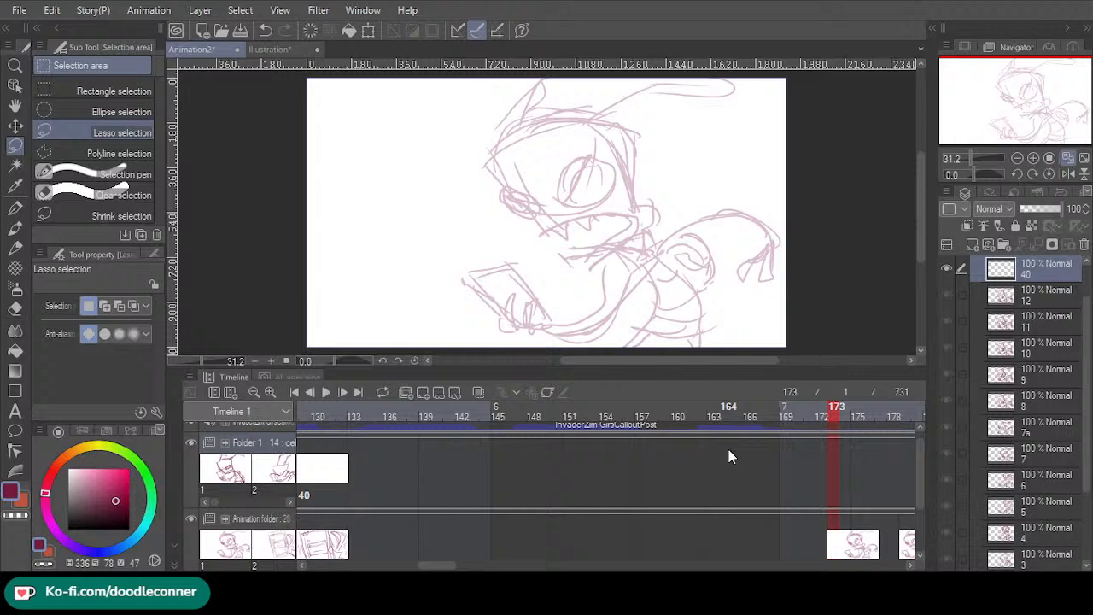
click(833, 462)
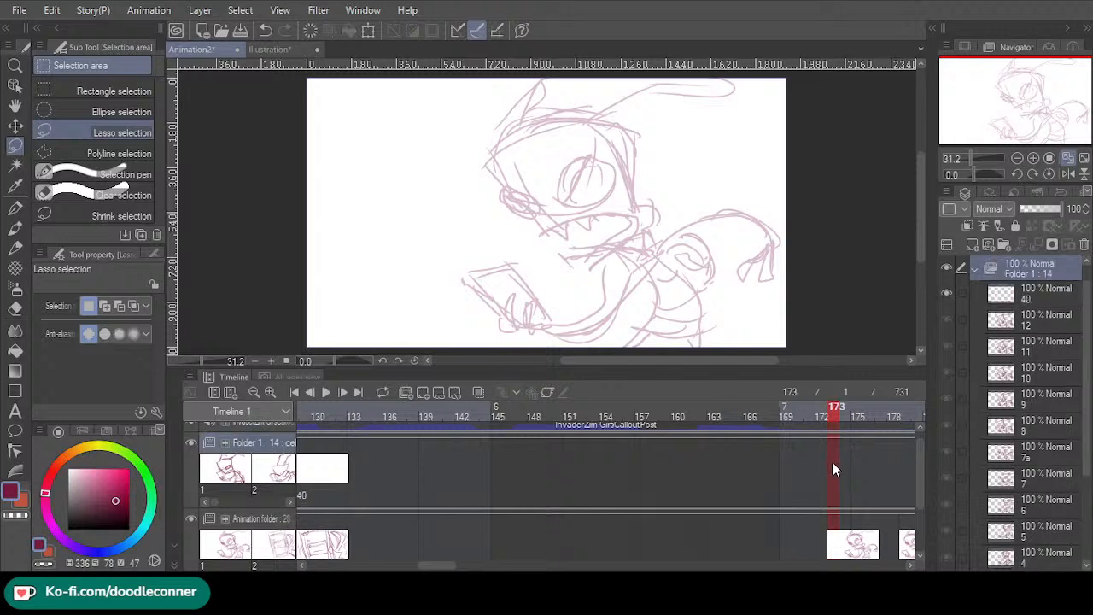
click(670, 204)
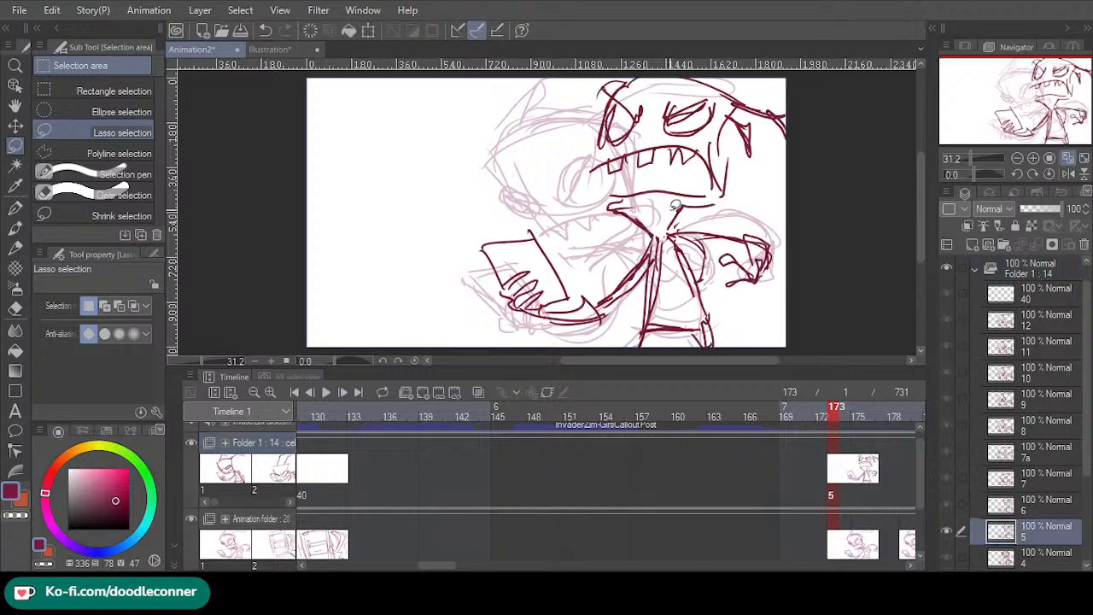
- Try cels 2, 1, 5 and 7 as the pose at frame 173 over the rough sketch
click(835, 493)
click(628, 162)
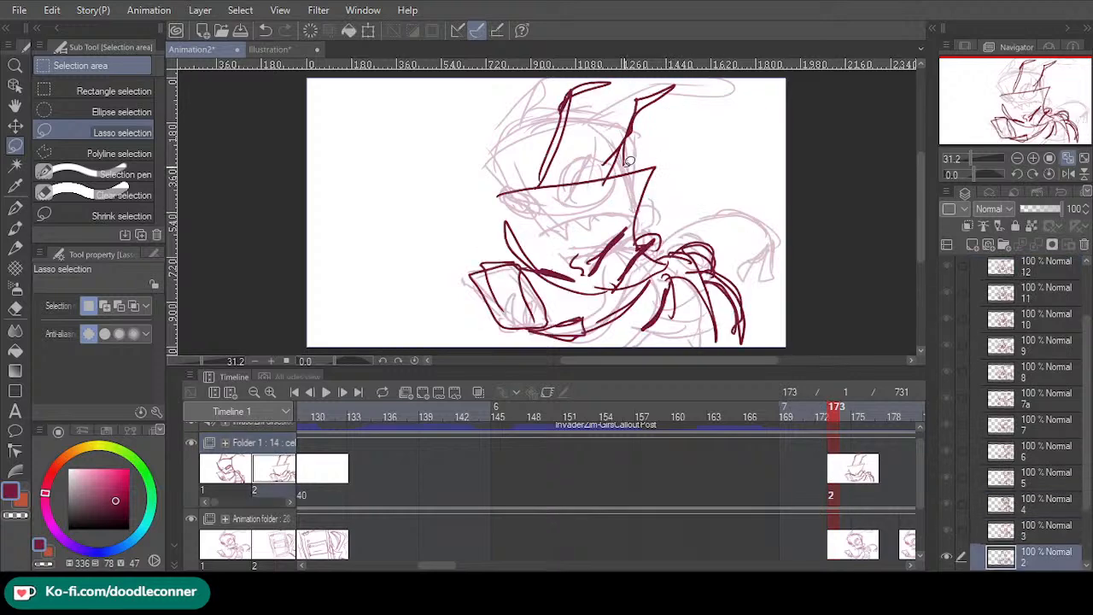
right_click(834, 493)
click(675, 141)
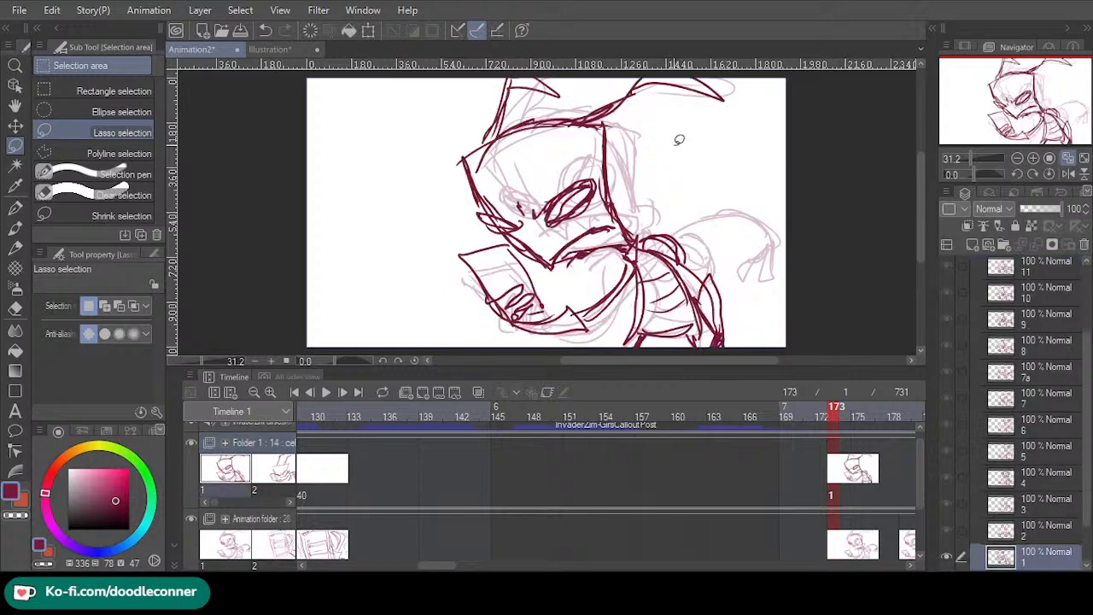
click(834, 493)
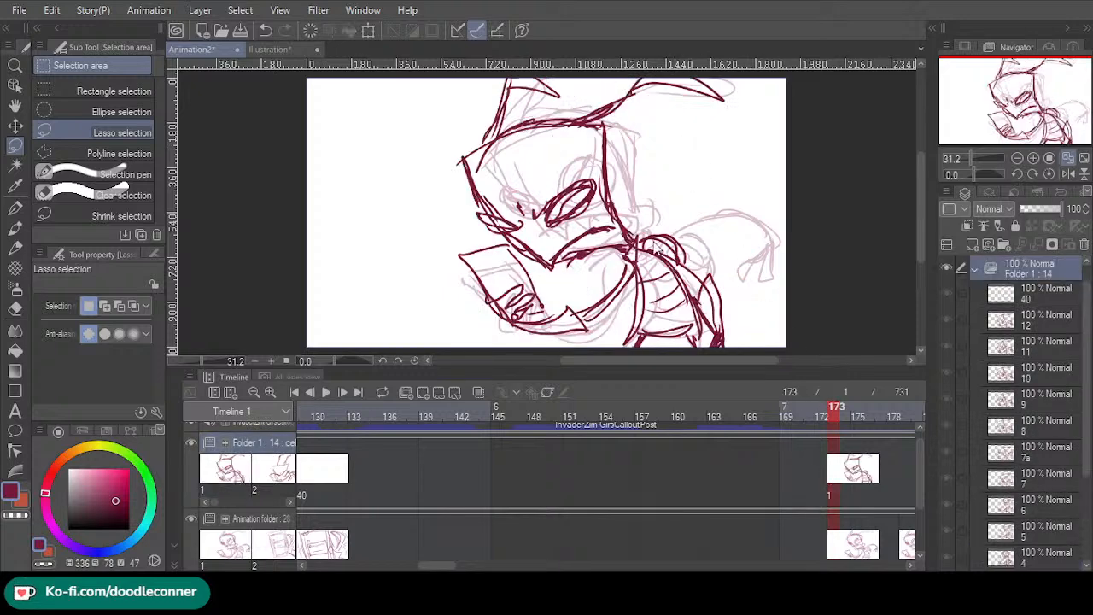
click(636, 203)
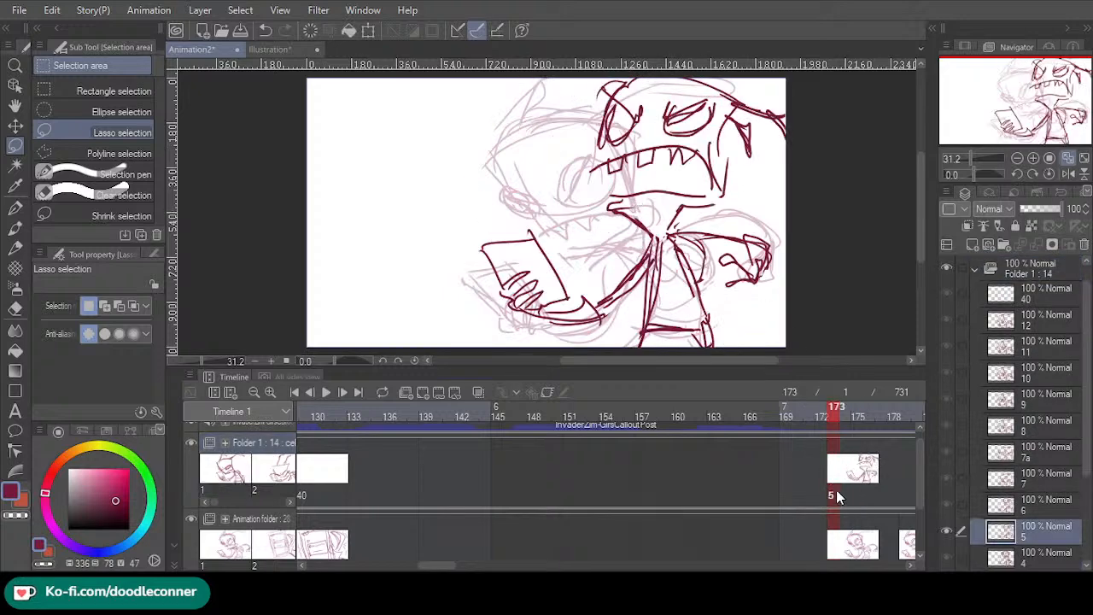
click(834, 495)
click(655, 232)
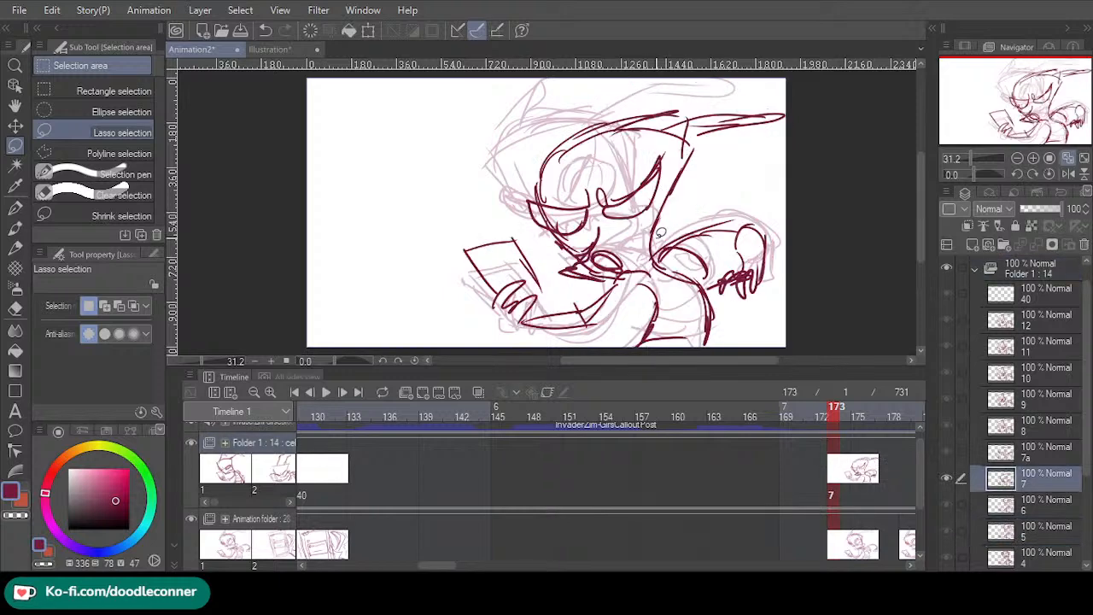
- Assign cel 8 to frame 173, try cel 7a in its place, and undo that swap
click(834, 496)
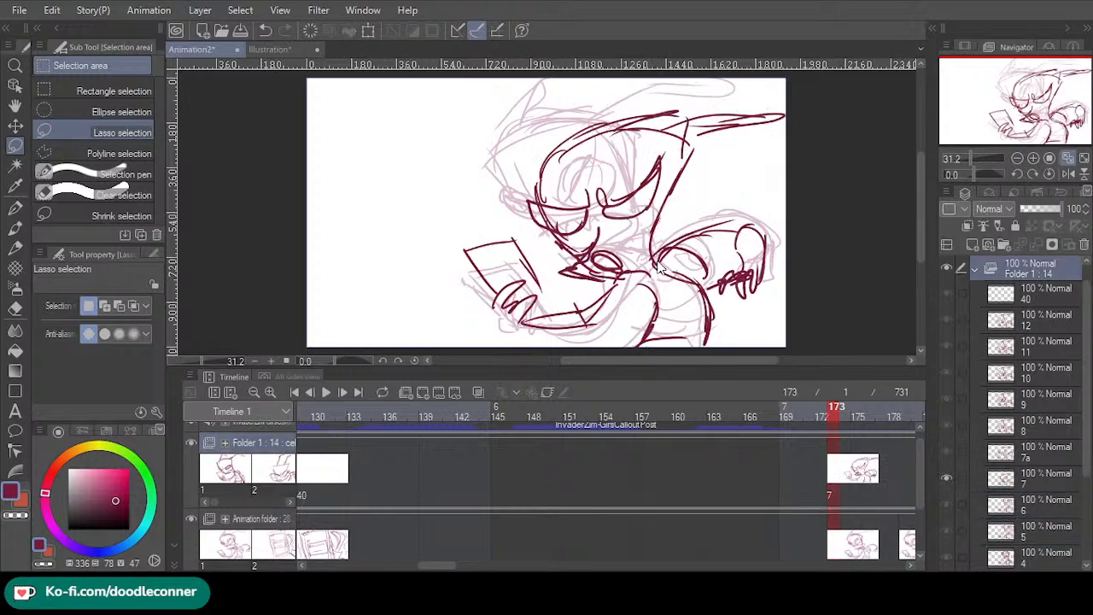
click(658, 267)
click(827, 495)
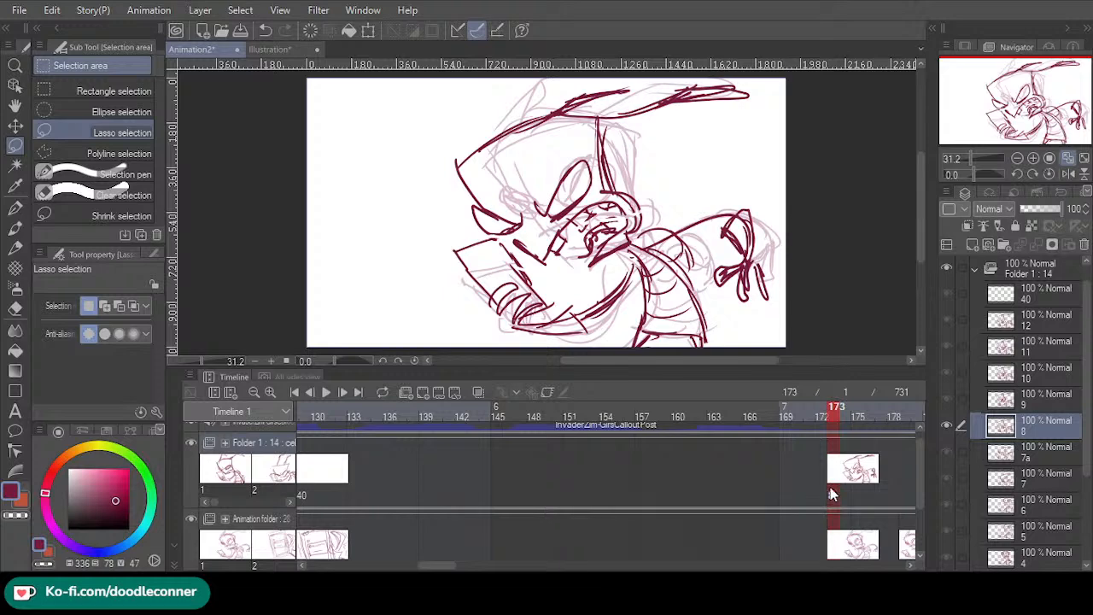
click(833, 494)
key(ctrl+z)
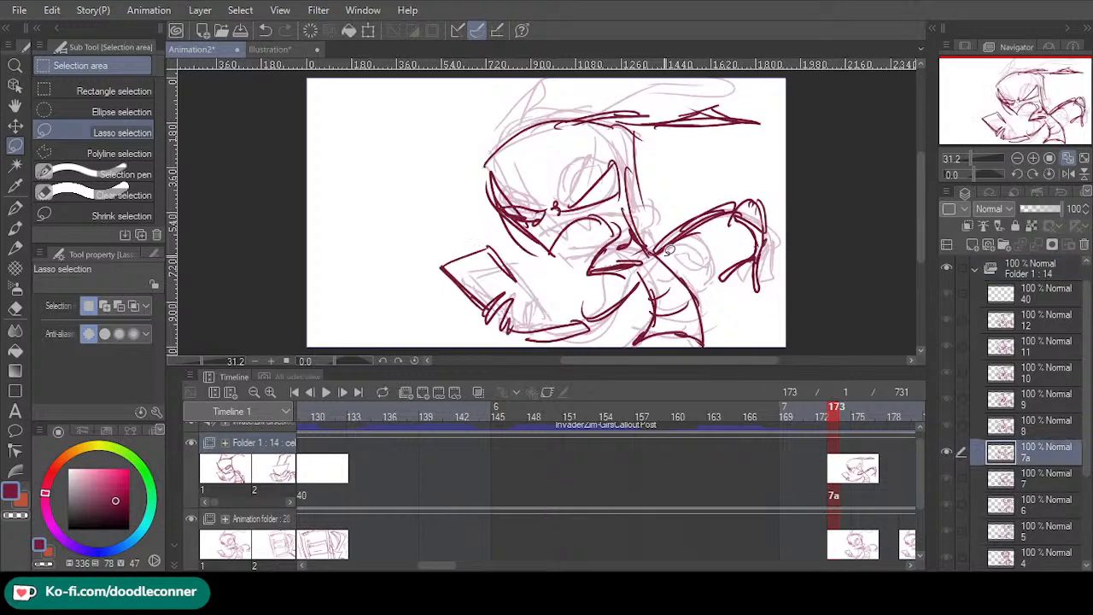
click(834, 482)
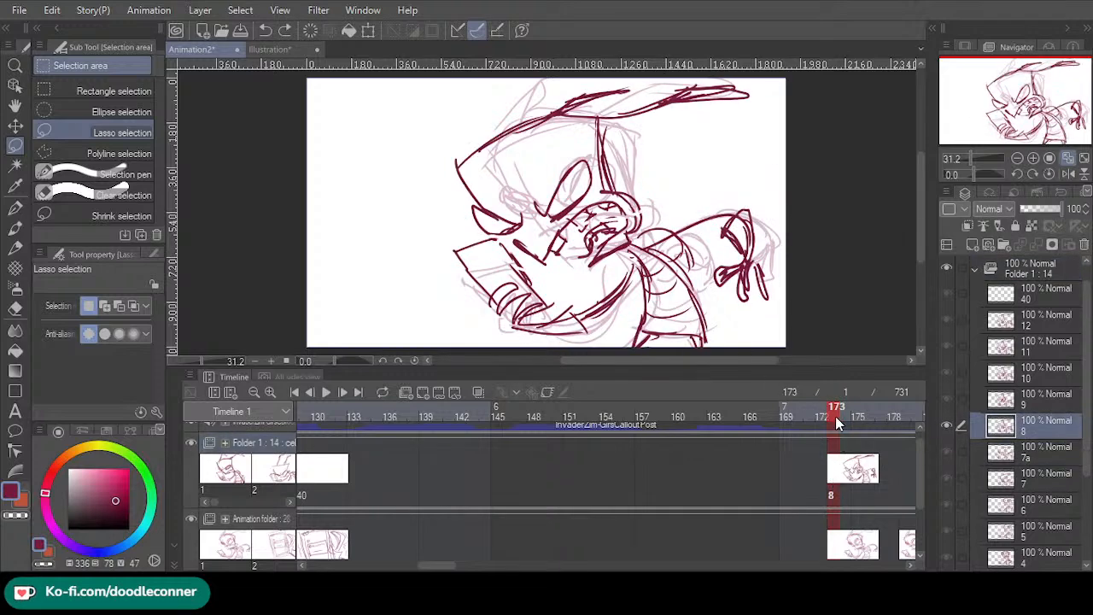
- Renumber the cels of Folder 1 in timeline order and scrub the early mouth poses up to cel 12 at frame 42
drag(836, 416, 745, 443)
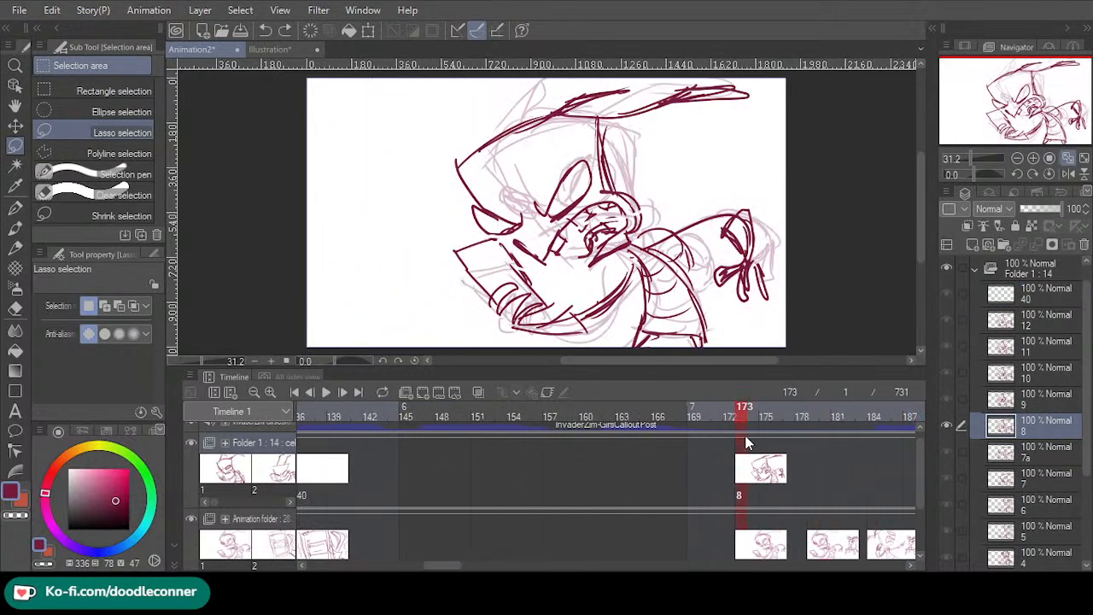
key(space)
drag(438, 565, 356, 556)
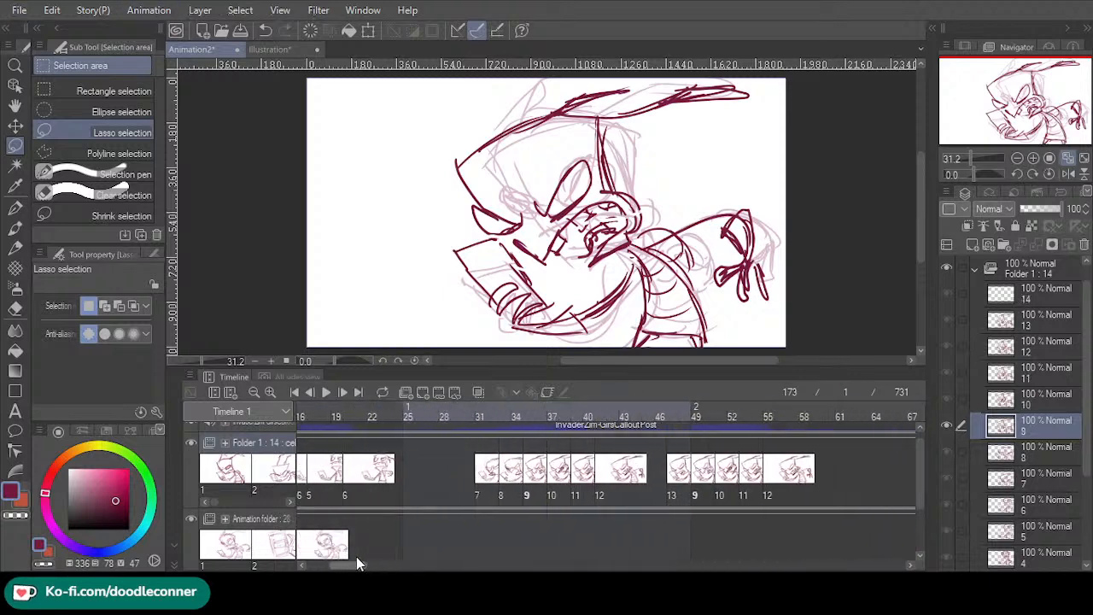
click(385, 416)
drag(413, 415, 374, 418)
drag(513, 431, 651, 427)
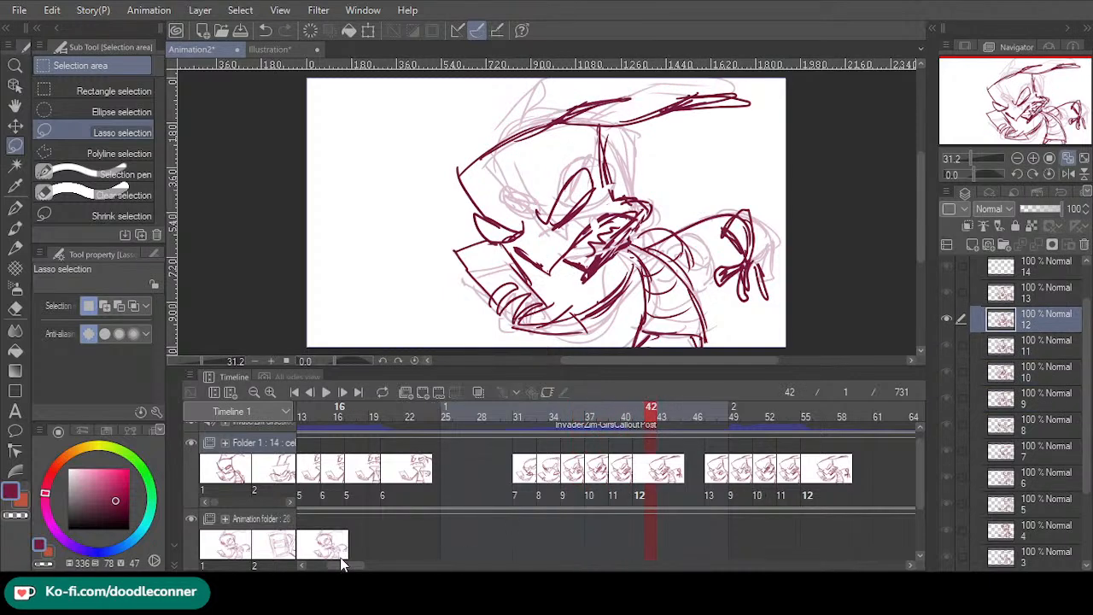
- Replace the cel at frame 173 with cel 12 and scrub ahead to frame 179
drag(342, 564, 457, 559)
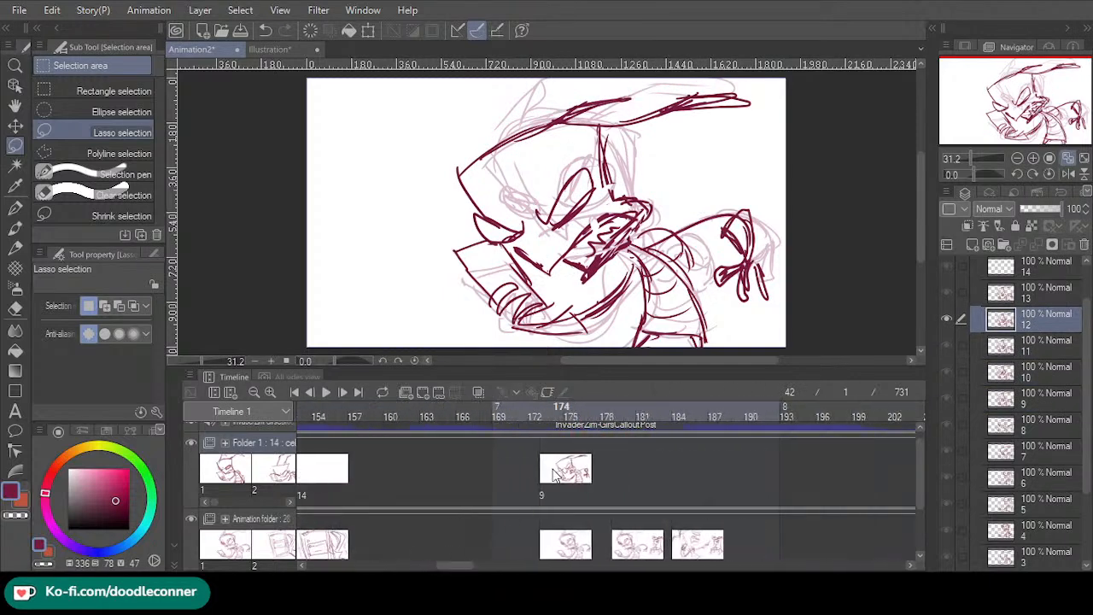
click(544, 494)
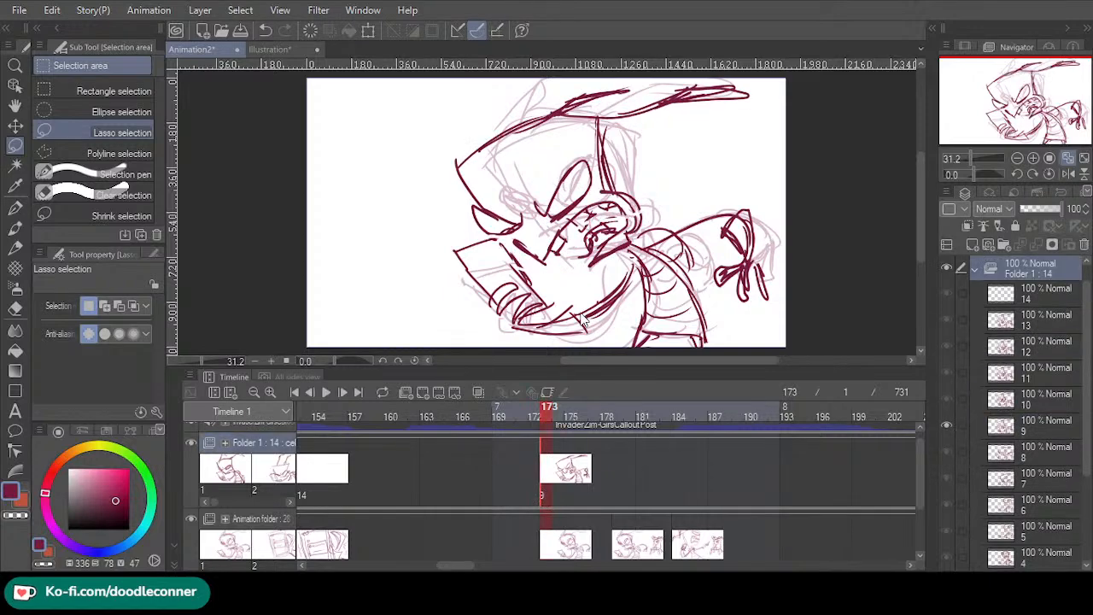
drag(549, 413, 616, 414)
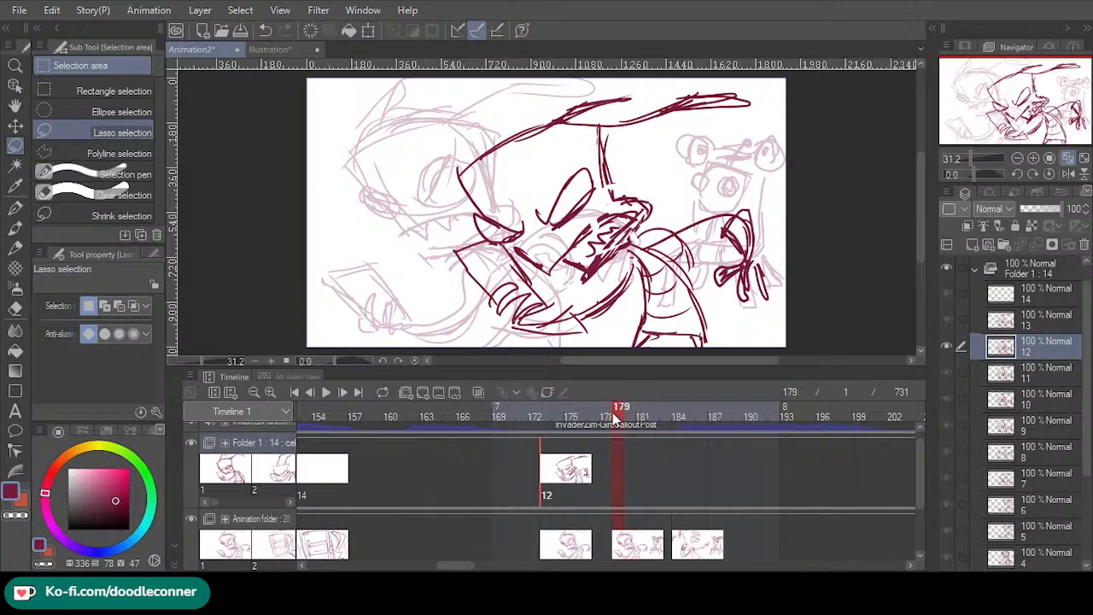
- Duplicate cel 12, assign the copy to frame 179, and move its drawing left onto the rough sketch
click(548, 496)
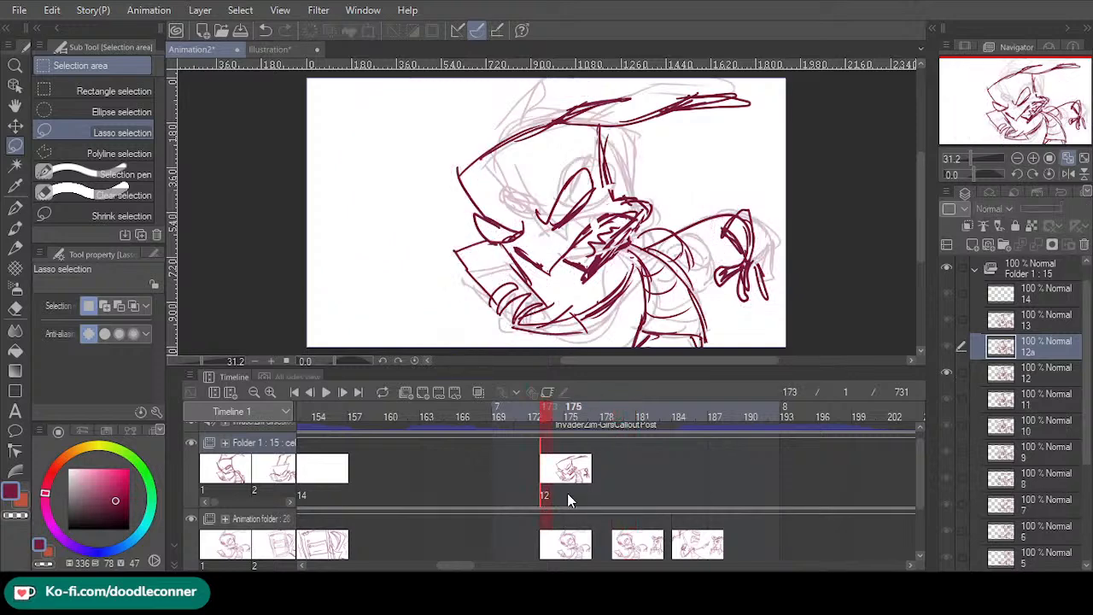
drag(567, 493, 618, 488)
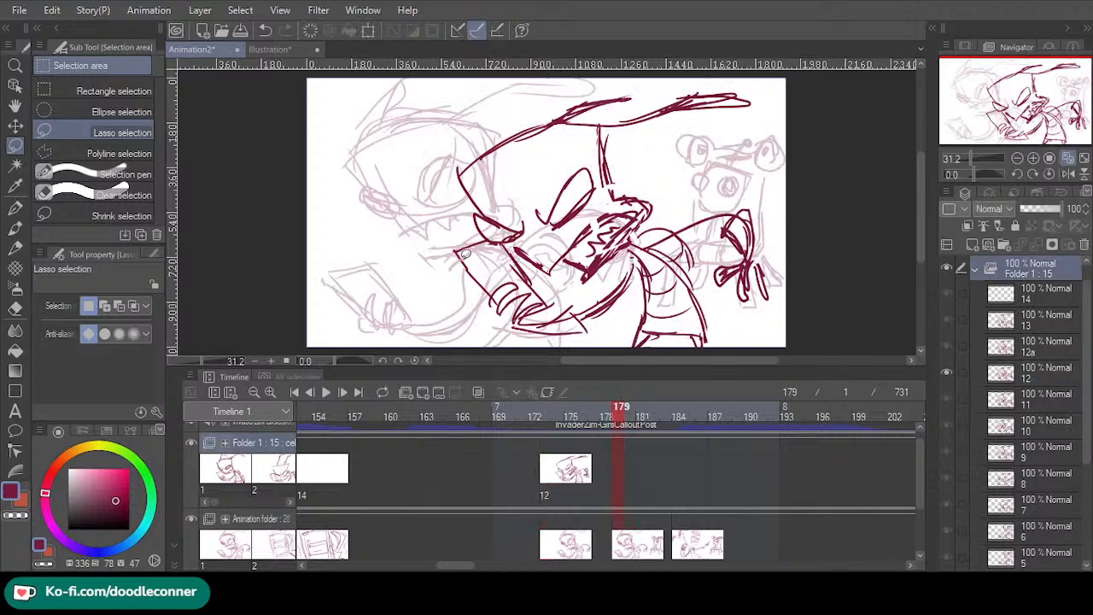
key(ctrl+v)
click(16, 128)
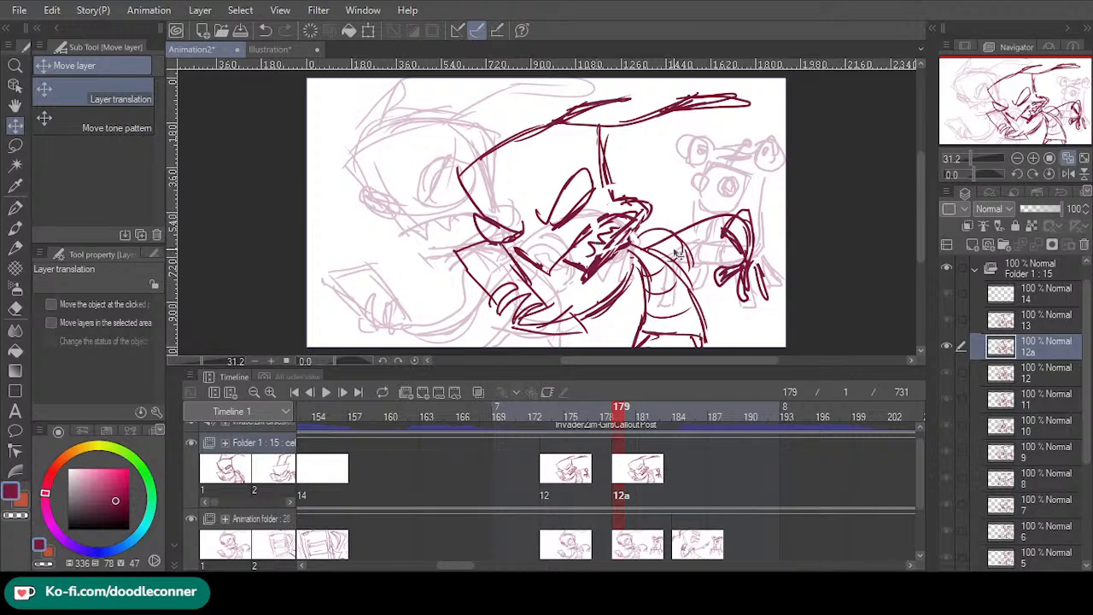
mouse_move(690, 223)
mouse_down()
mouse_move(538, 239)
mouse_move(549, 243)
mouse_up()
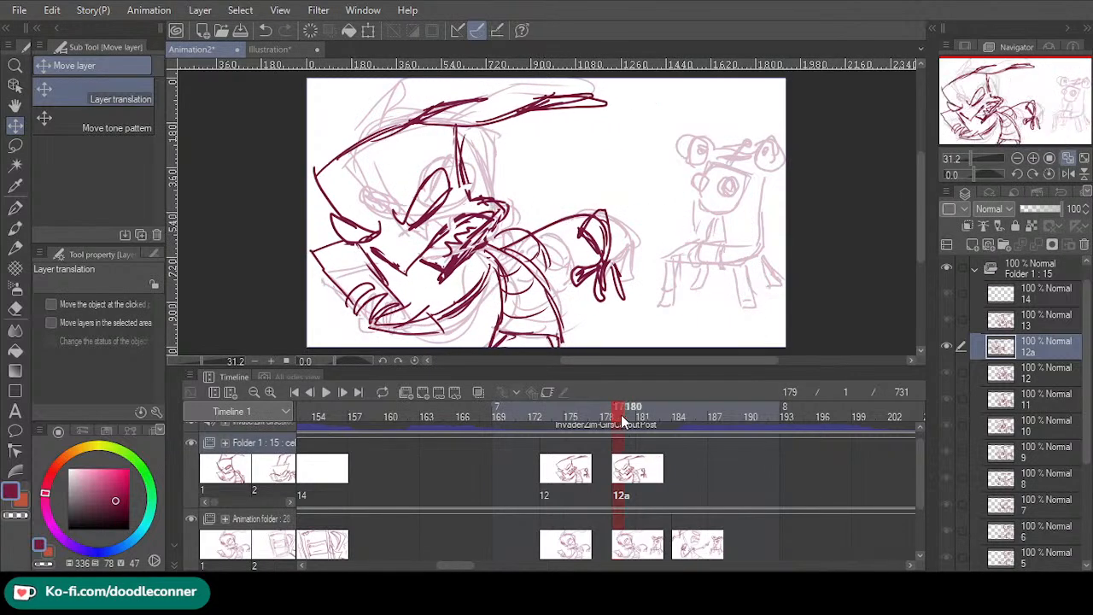
- Play the section from frame 150 and move cel 12a from frame 179 to frame 177
click(345, 416)
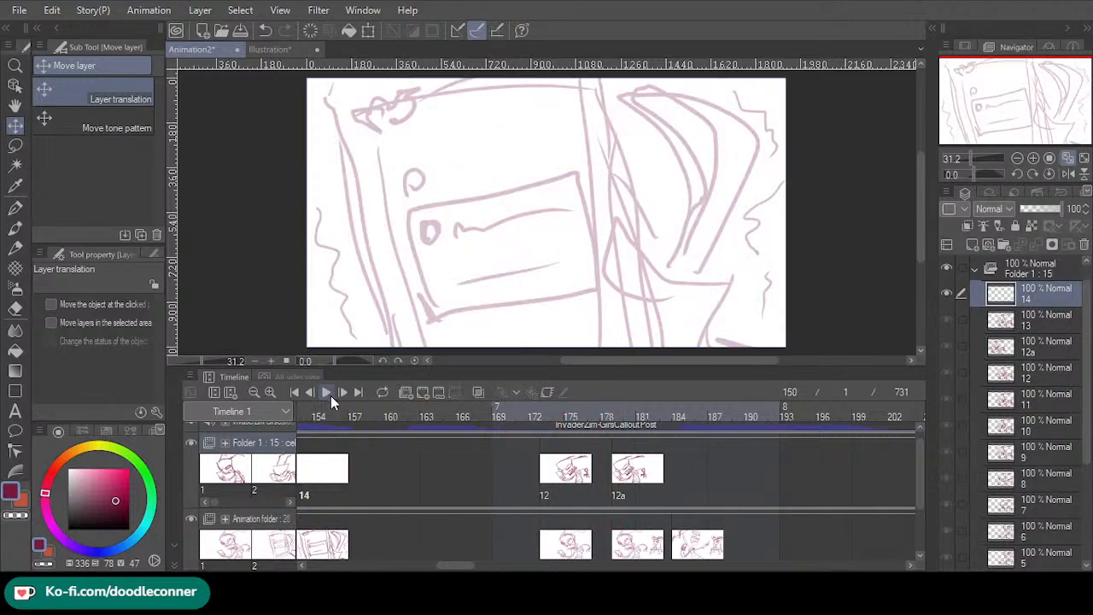
click(333, 395)
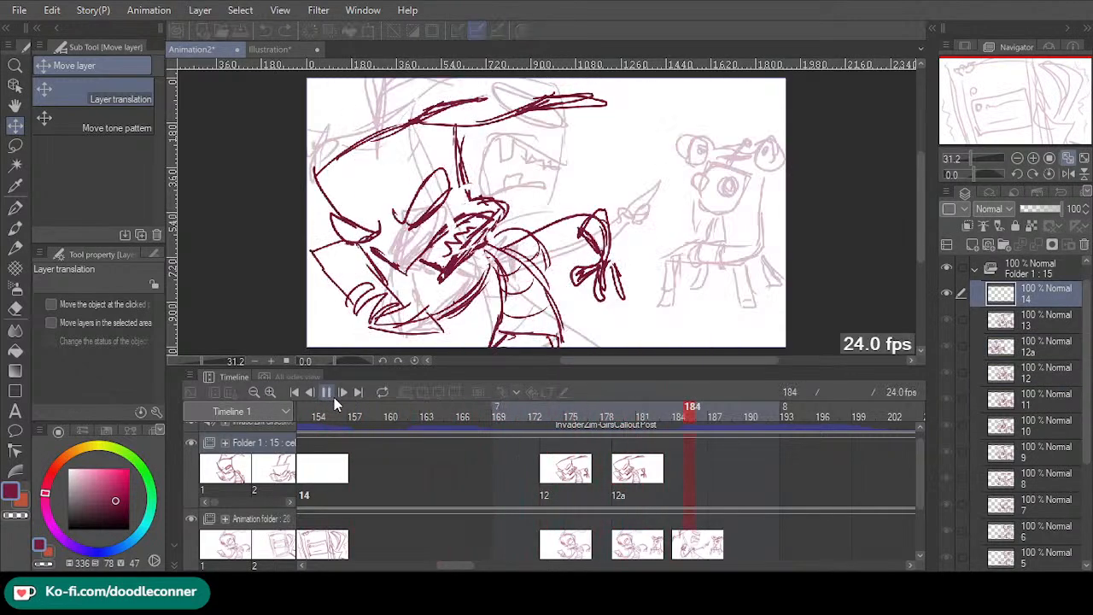
click(618, 500)
drag(596, 497, 589, 497)
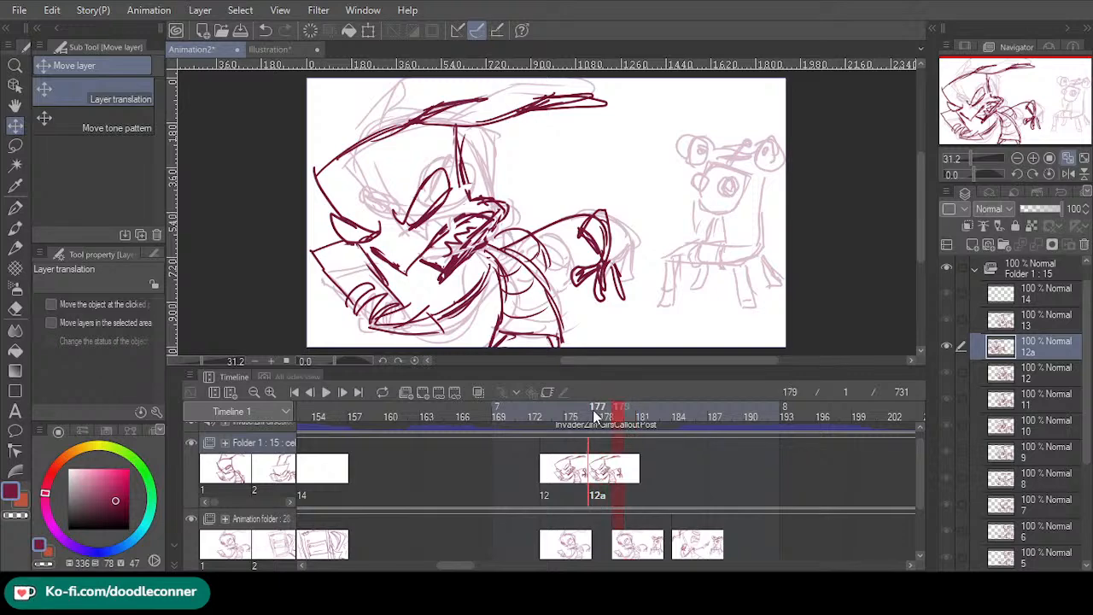
- Duplicate cel 12a at frame 177 and assign the copy to frame 179
click(593, 409)
click(601, 498)
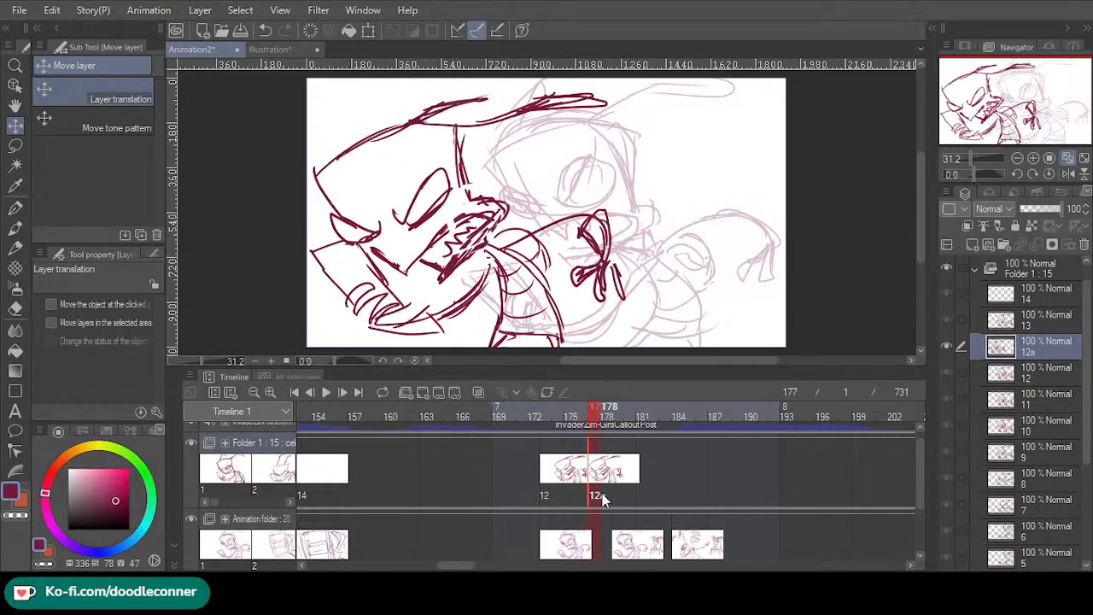
key(ctrl+v)
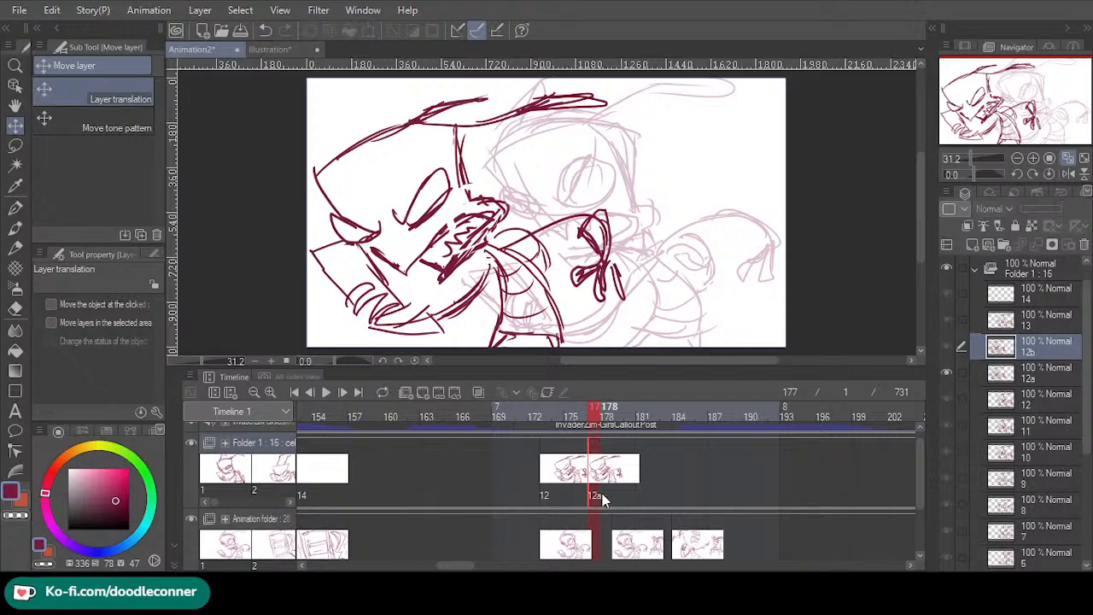
click(593, 497)
click(620, 497)
click(620, 501)
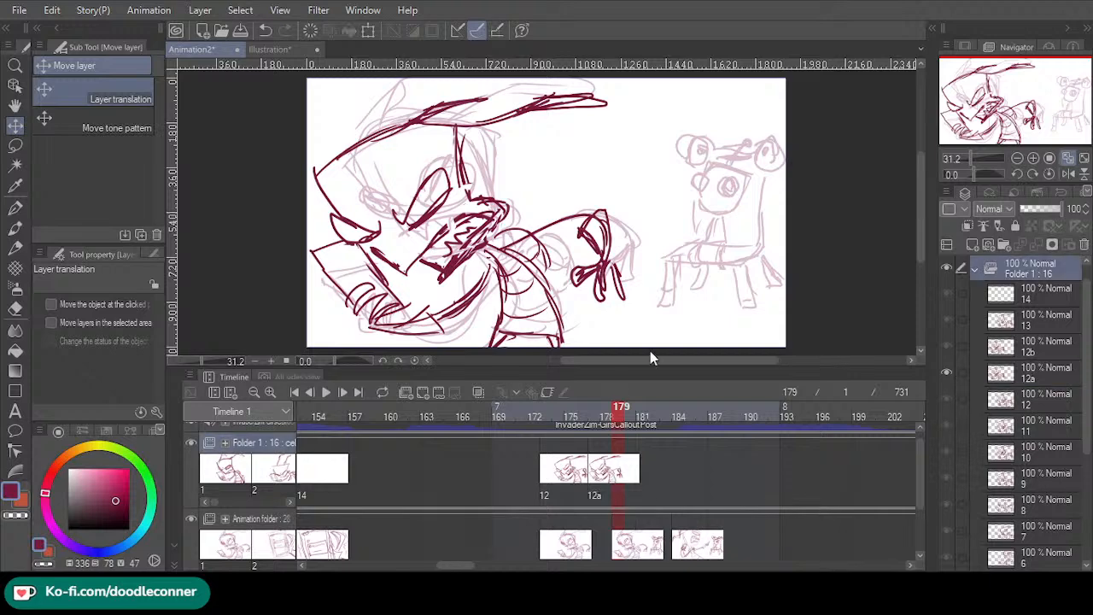
- Shift the cel 12a drawing at frame 177 slightly right and play the slide from an earlier frame to check it
click(598, 478)
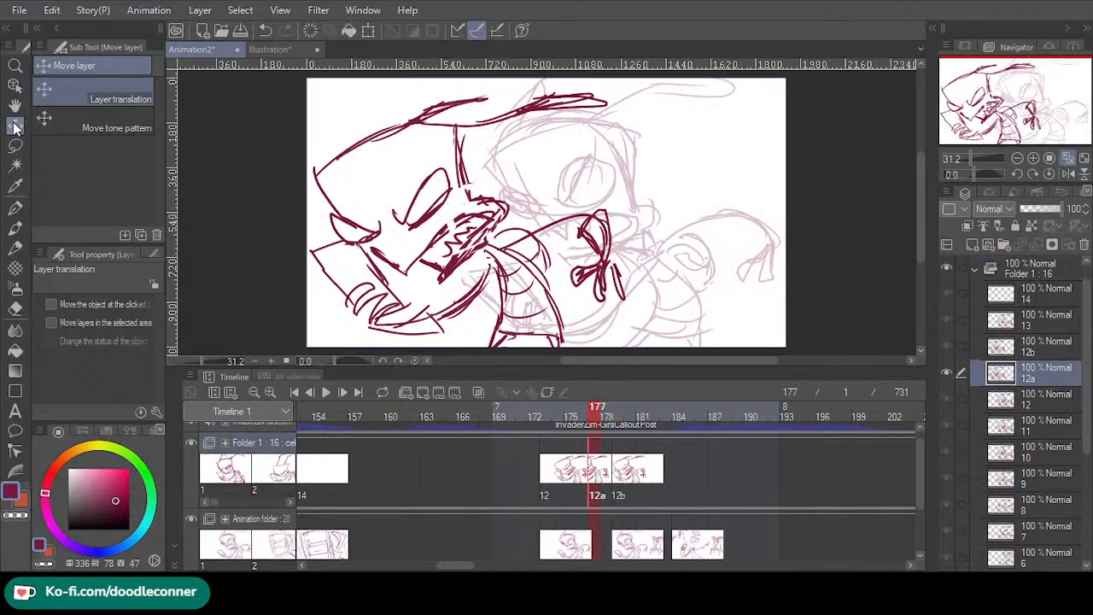
drag(488, 254, 511, 252)
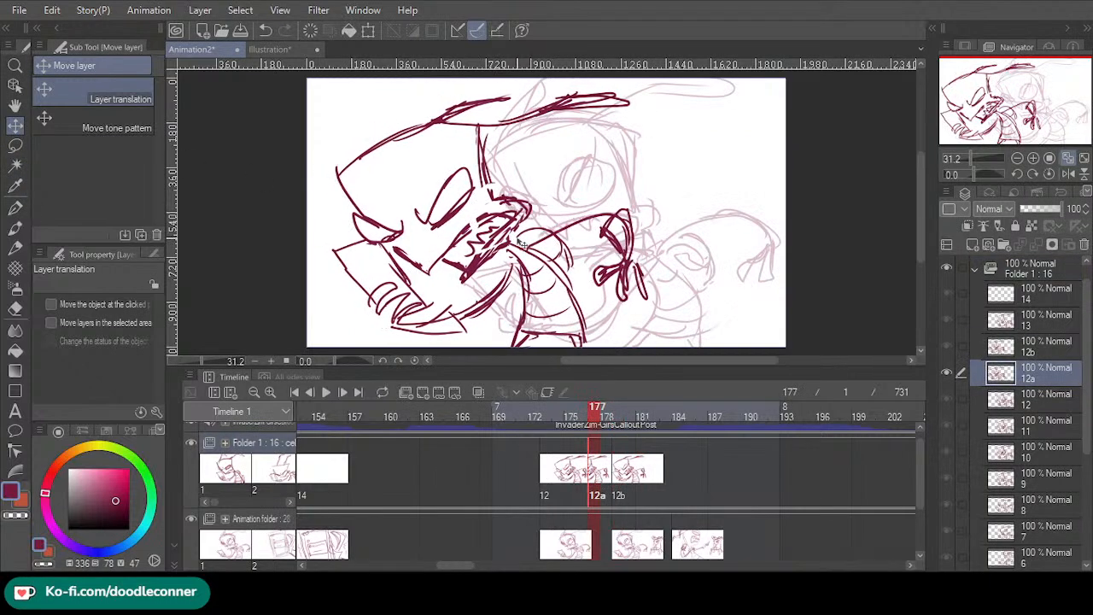
drag(570, 414, 312, 436)
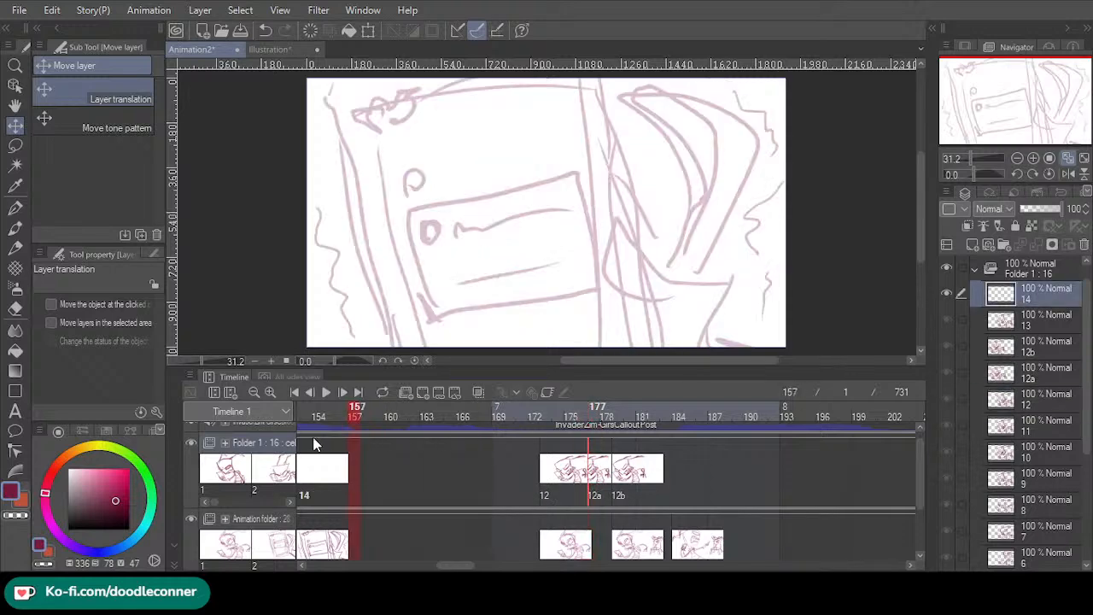
click(329, 392)
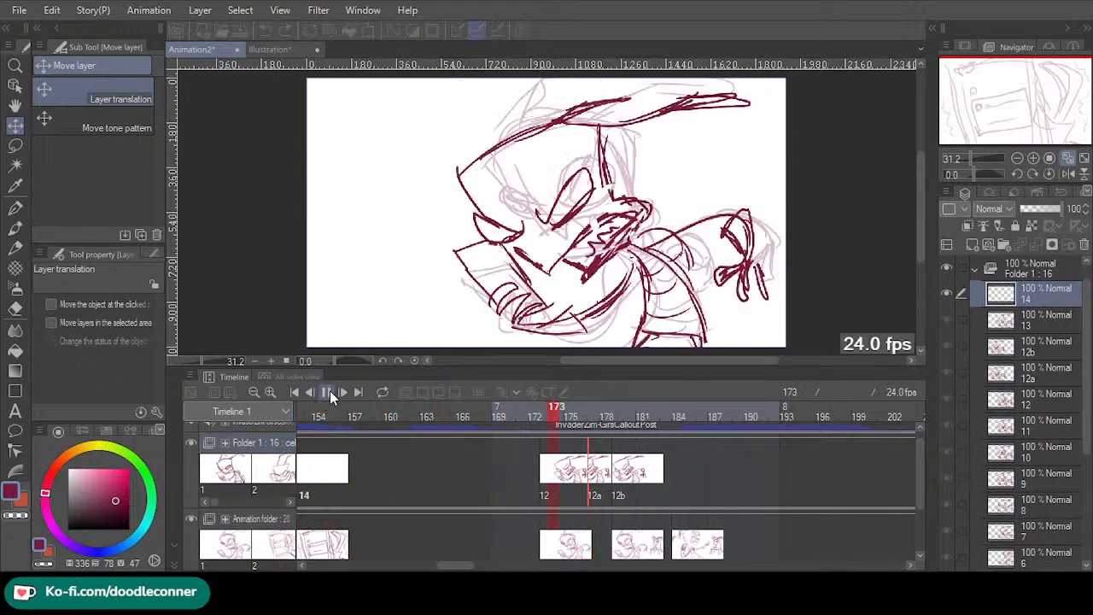
click(329, 392)
click(616, 415)
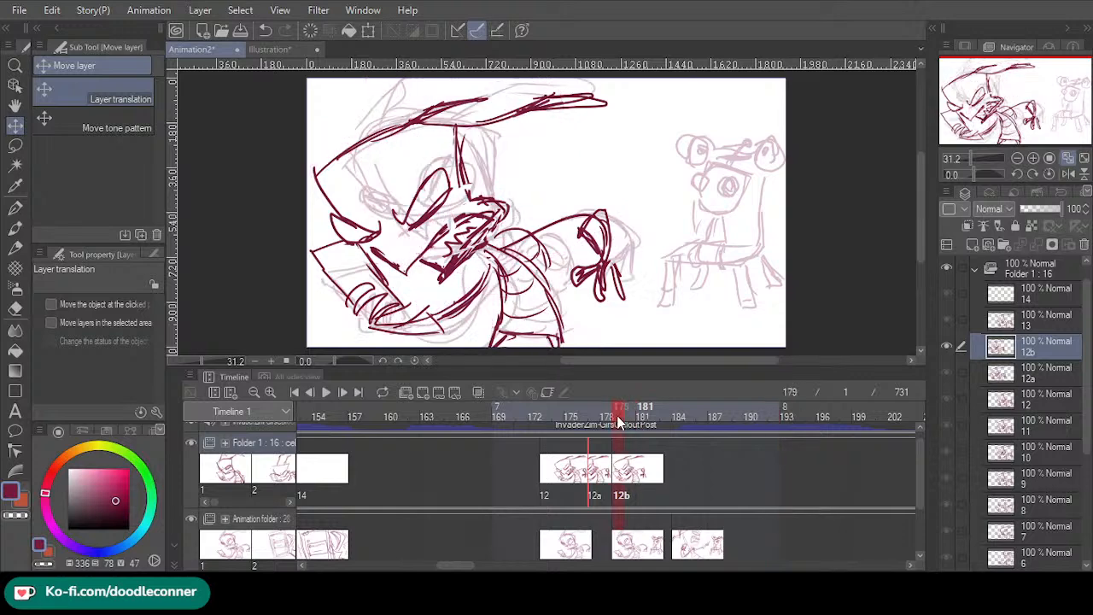
- Remove the extra in-between cel at frame 177 and move the remaining copy, cel 12a, to frame 179
drag(617, 415, 642, 426)
click(602, 425)
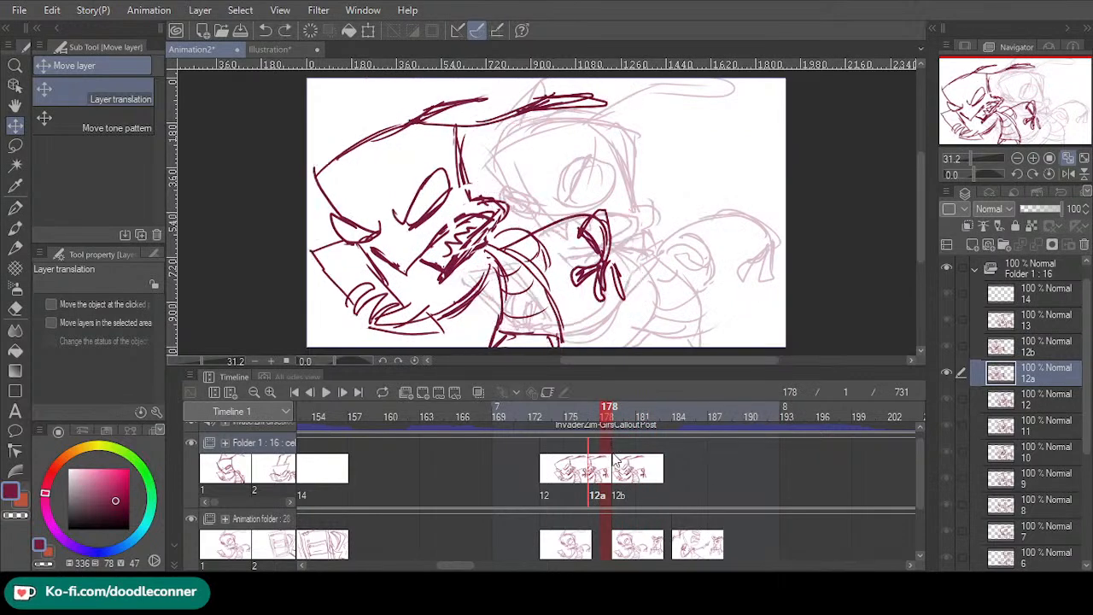
key(Delete)
click(596, 498)
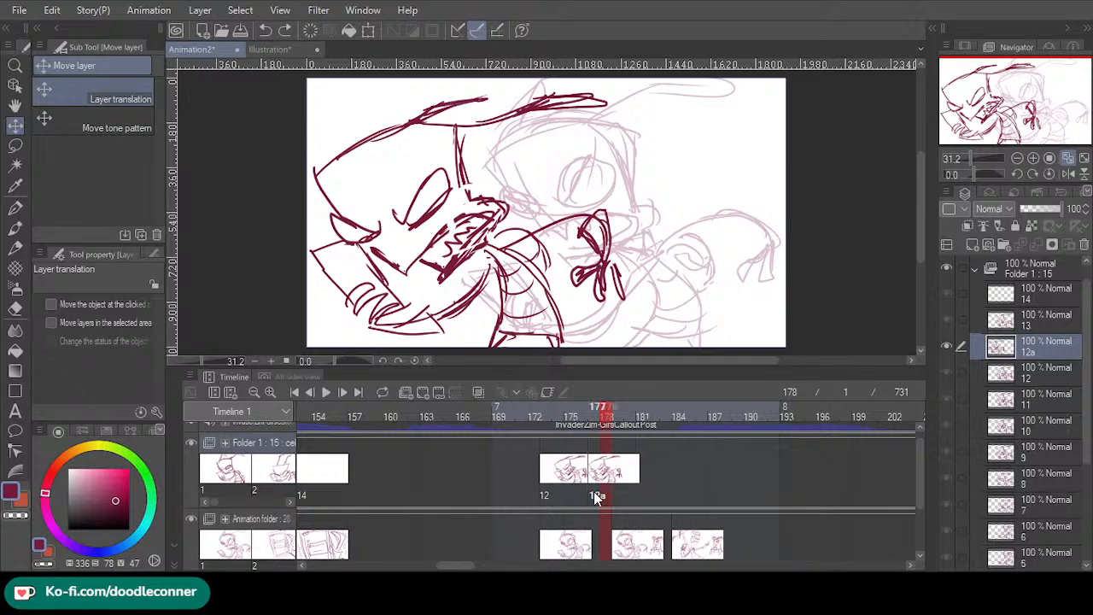
click(596, 498)
drag(610, 492, 623, 502)
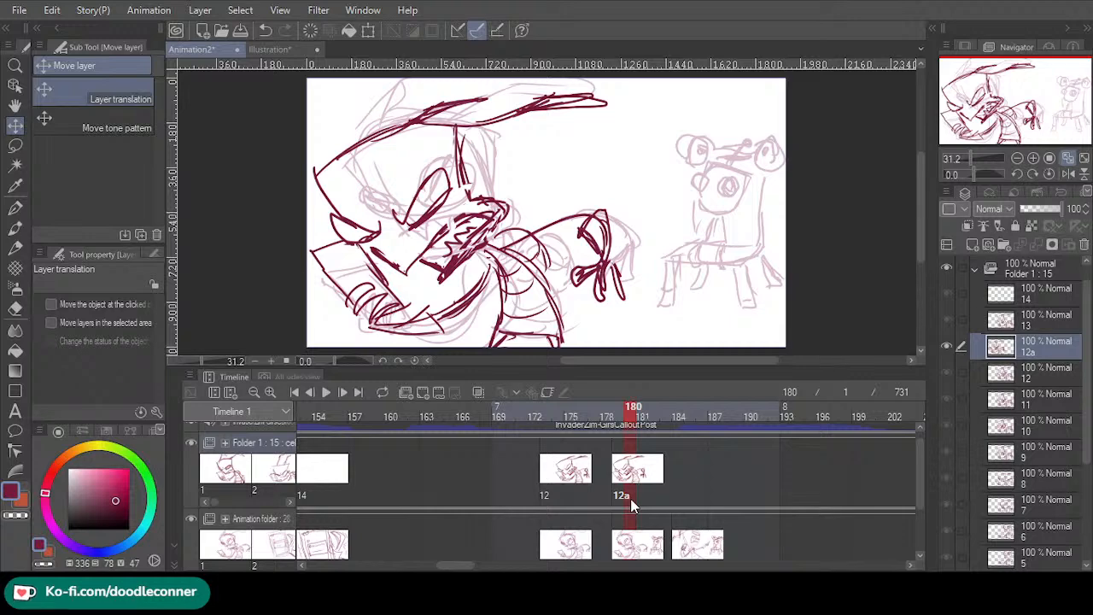
- Draw two round eyes for the small seated character on cel 12a over the rough sketch with the Turnip pen
key(p)
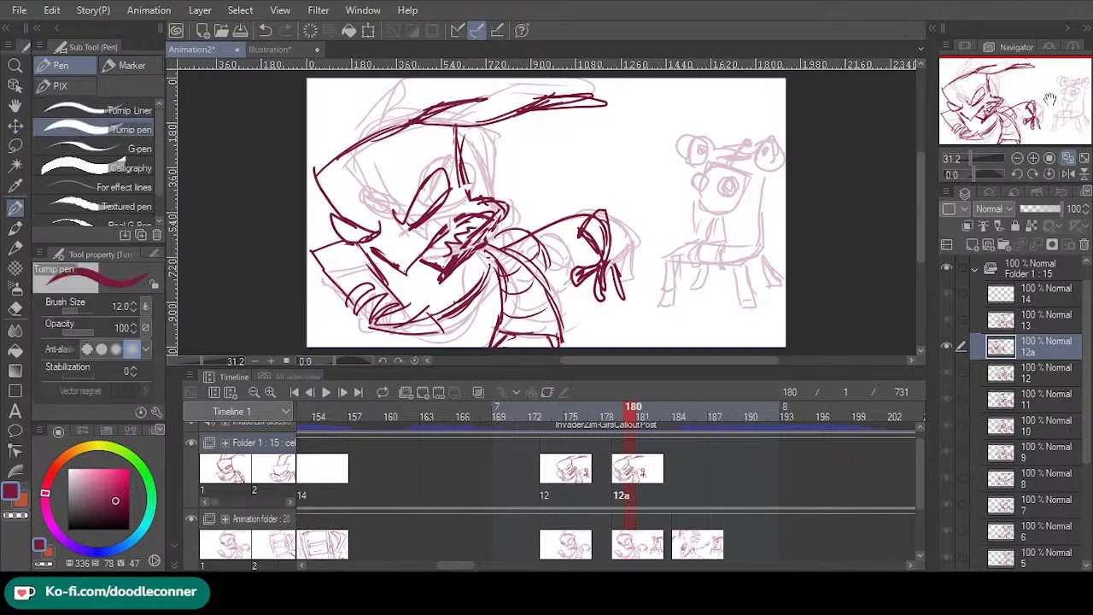
click(1034, 158)
click(1033, 158)
drag(1022, 92, 1054, 89)
mouse_move(613, 205)
mouse_down()
mouse_move(603, 268)
mouse_move(598, 237)
mouse_up()
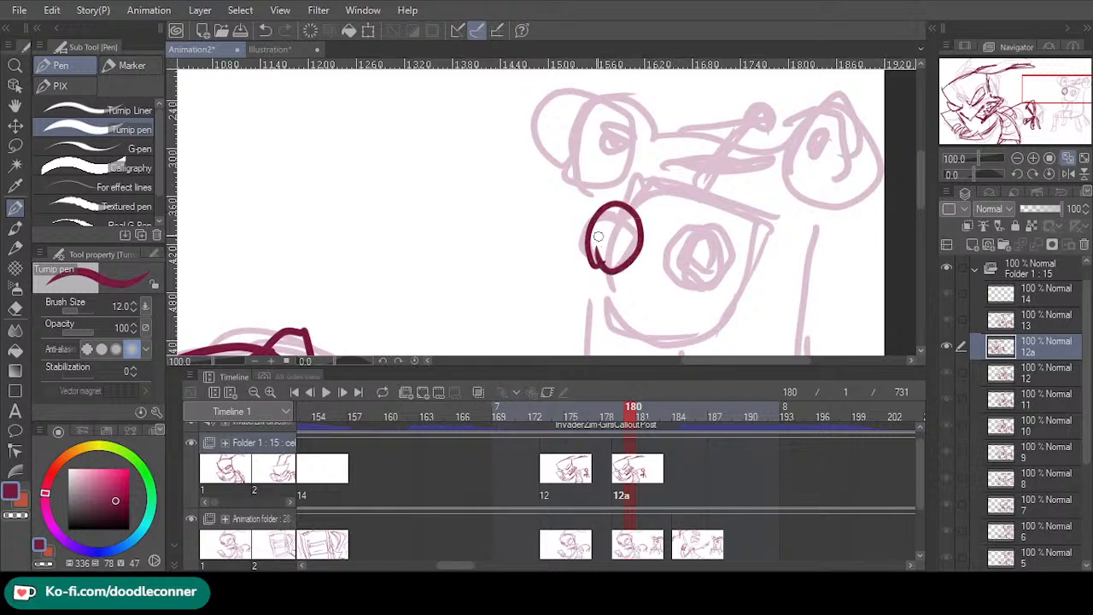
mouse_move(702, 223)
mouse_down()
mouse_move(729, 267)
mouse_move(675, 265)
mouse_up()
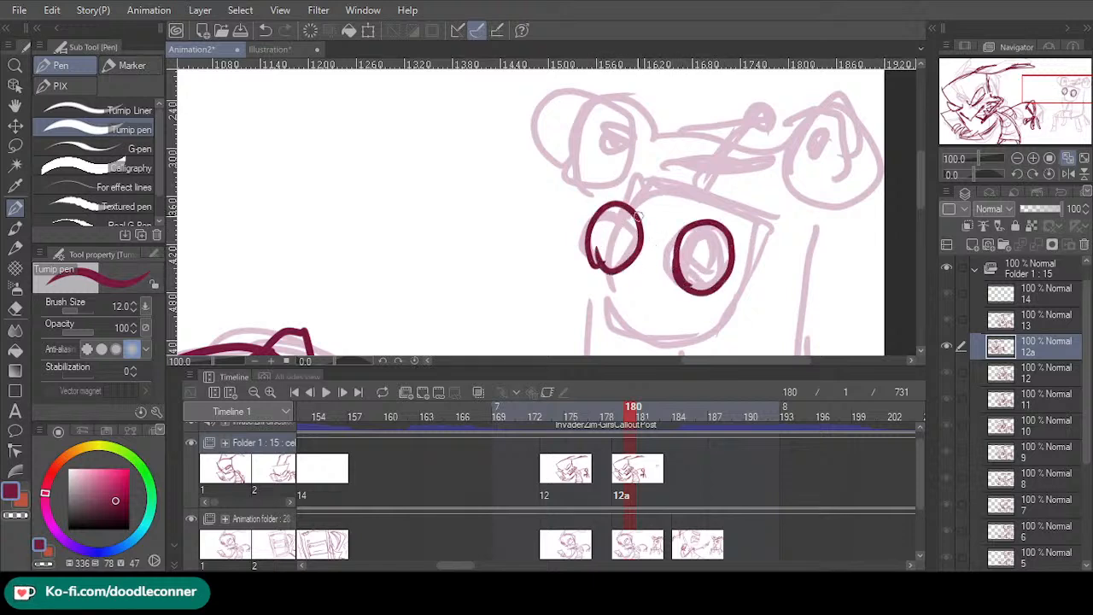
mouse_move(637, 215)
mouse_down()
mouse_move(639, 256)
mouse_move(606, 266)
mouse_up()
drag(726, 251, 707, 287)
- Draw the small character's stitched mouth below the eyes and outline its head along the rough sketch
drag(1056, 90, 1057, 97)
drag(615, 206, 682, 218)
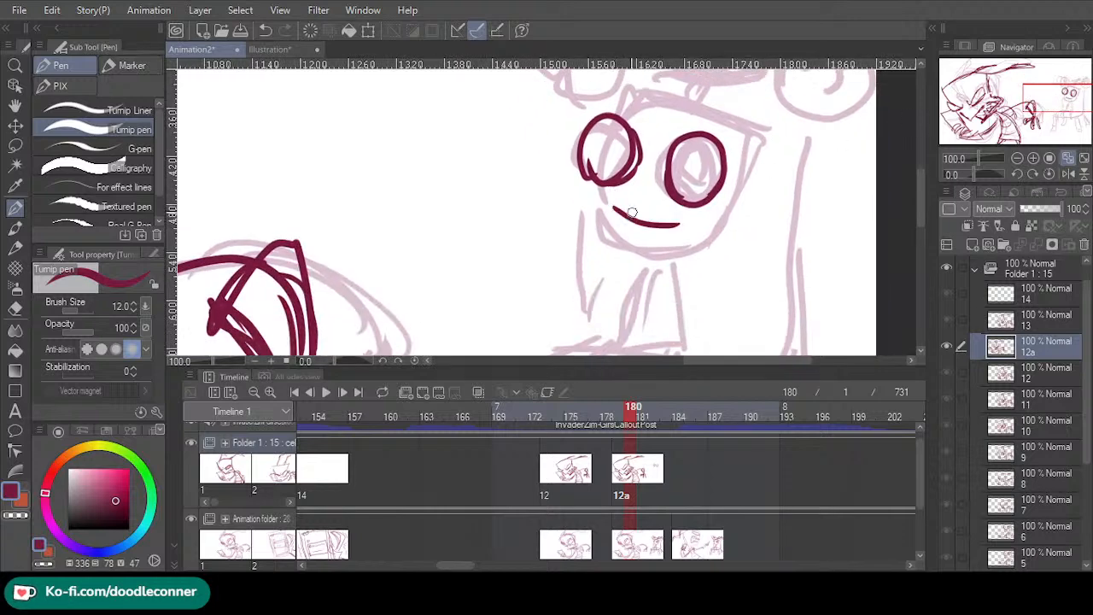
key(ctrl+z)
mouse_move(613, 205)
mouse_down()
mouse_move(687, 215)
mouse_move(633, 218)
mouse_move(654, 222)
mouse_up()
drag(674, 205, 675, 219)
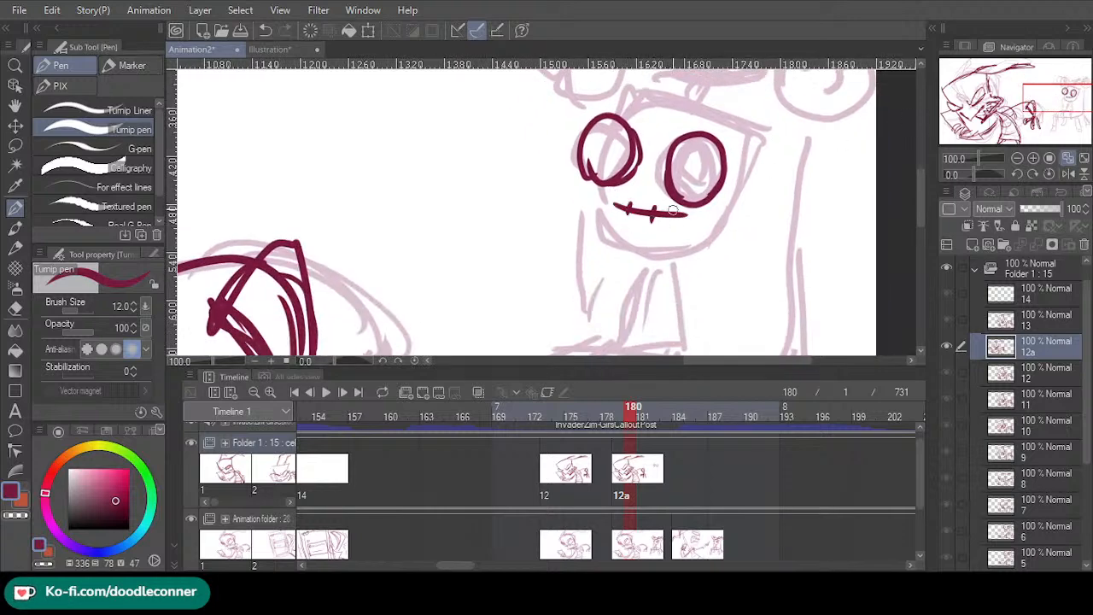
mouse_move(595, 182)
mouse_down()
mouse_move(624, 243)
mouse_move(610, 222)
mouse_move(713, 240)
mouse_move(742, 174)
mouse_up()
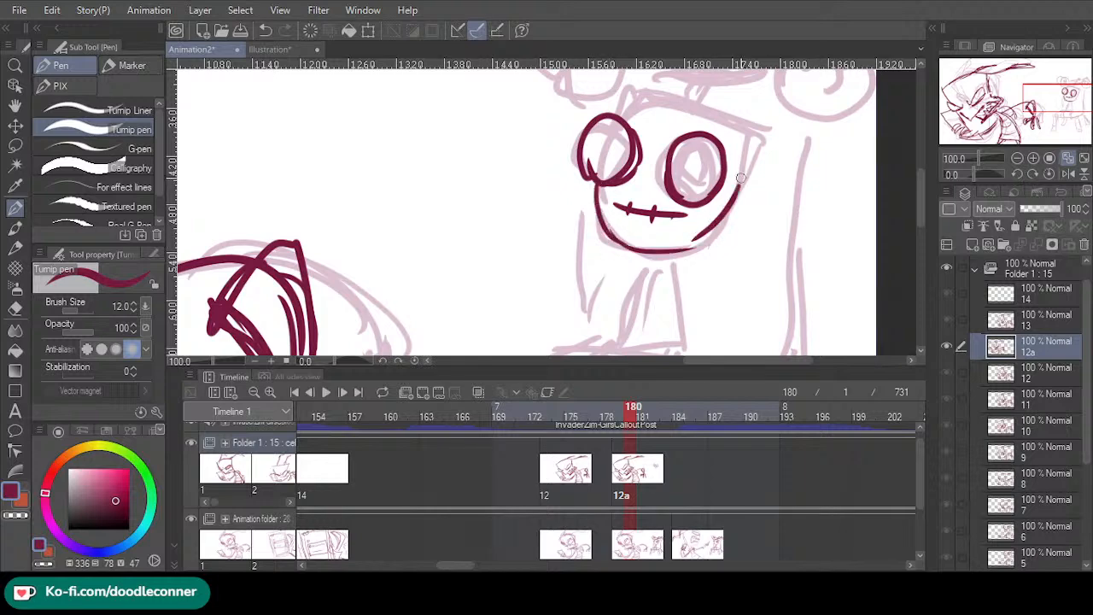
mouse_move(622, 122)
mouse_down()
mouse_move(630, 95)
mouse_move(757, 129)
mouse_move(731, 180)
mouse_up()
drag(1056, 88, 1044, 100)
mouse_move(699, 170)
mouse_down()
mouse_move(670, 229)
mouse_move(693, 239)
mouse_up()
drag(700, 183, 691, 238)
key(ctrl+z)
key(ctrl+z)
key(ctrl+z)
- Draw the small character's oval torso, two legs with round feet, and both arms beneath the head
drag(694, 220, 700, 229)
mouse_move(699, 166)
mouse_down()
mouse_move(724, 213)
mouse_move(675, 239)
mouse_move(705, 241)
mouse_move(601, 280)
mouse_move(608, 298)
mouse_move(589, 272)
mouse_move(601, 262)
mouse_up()
mouse_move(616, 292)
mouse_down()
mouse_move(680, 255)
mouse_move(693, 261)
mouse_move(690, 296)
mouse_move(700, 323)
mouse_up()
drag(715, 240, 714, 317)
drag(693, 282, 705, 283)
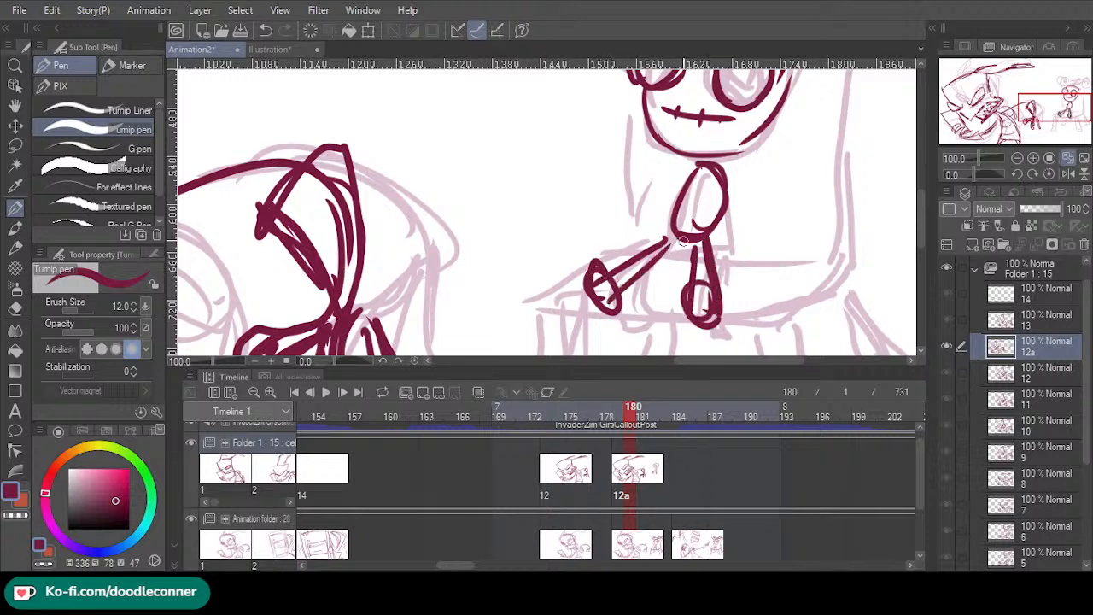
mouse_move(690, 165)
mouse_down()
mouse_move(598, 261)
mouse_move(620, 239)
mouse_move(744, 250)
mouse_move(767, 277)
mouse_move(747, 271)
mouse_up()
click(1018, 159)
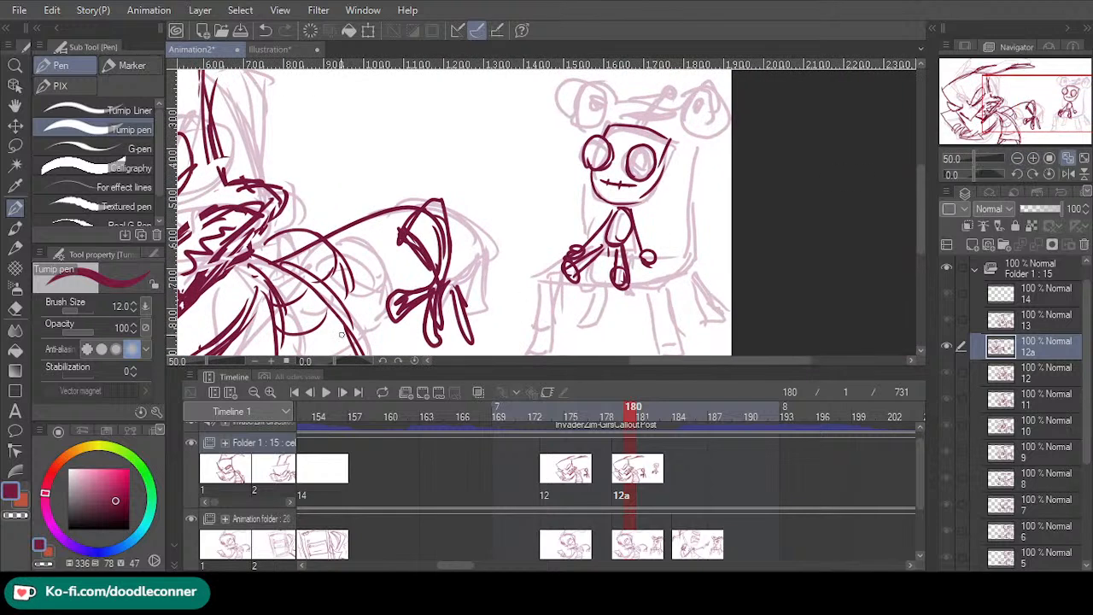
- Lasso the small seated character, scale it down slightly, reposition it lower on the chair, and deselect
key(m)
mouse_move(670, 281)
mouse_down()
mouse_move(587, 74)
mouse_move(737, 282)
mouse_up()
key(ctrl+shift+t)
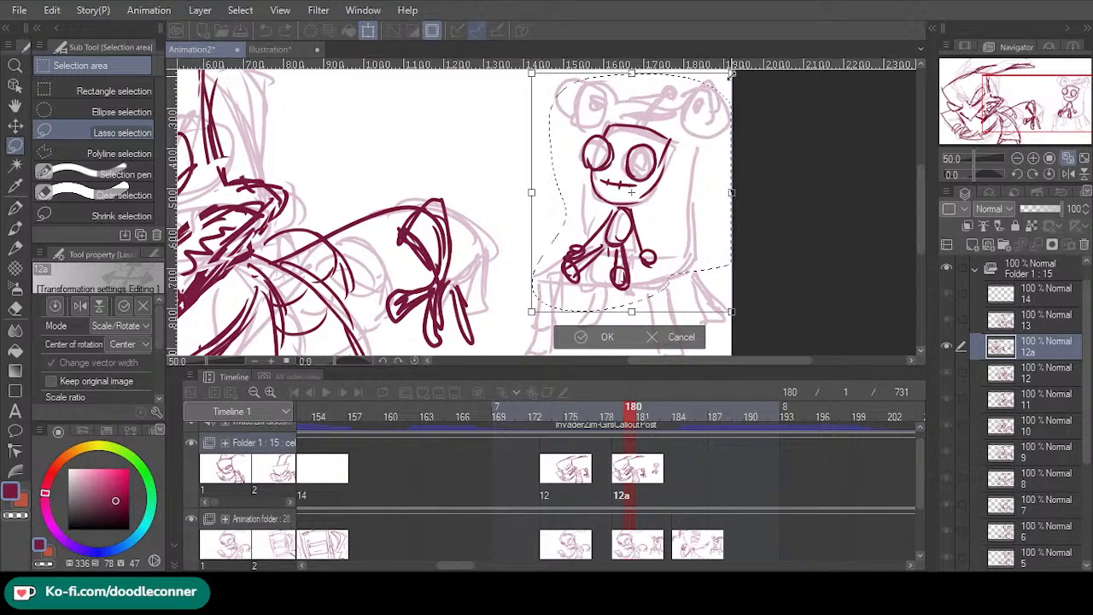
drag(732, 74, 701, 112)
drag(623, 171, 669, 193)
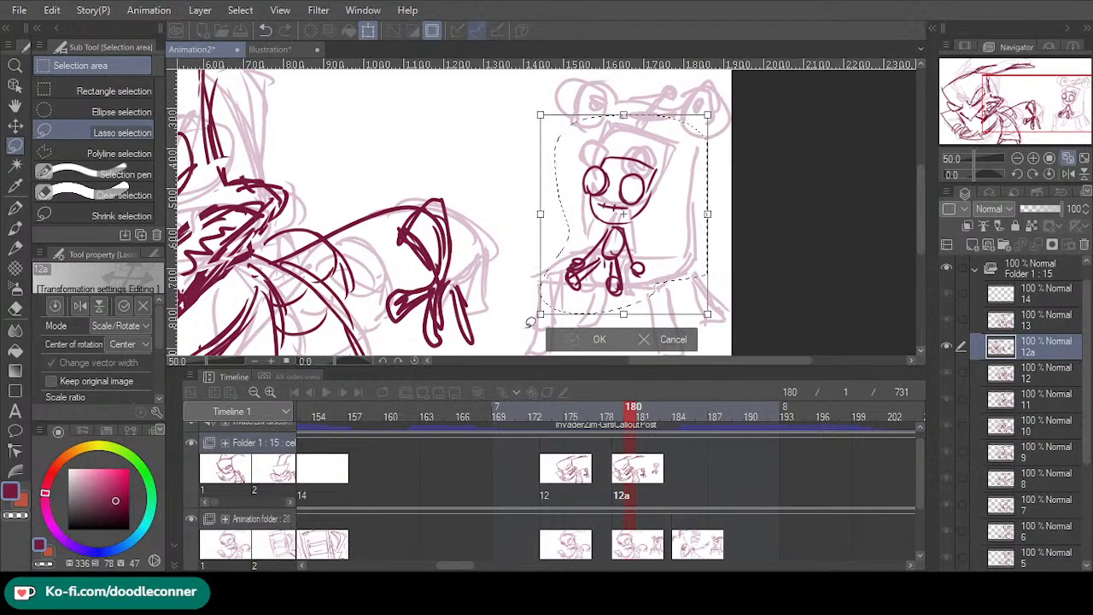
key(Return)
click(510, 333)
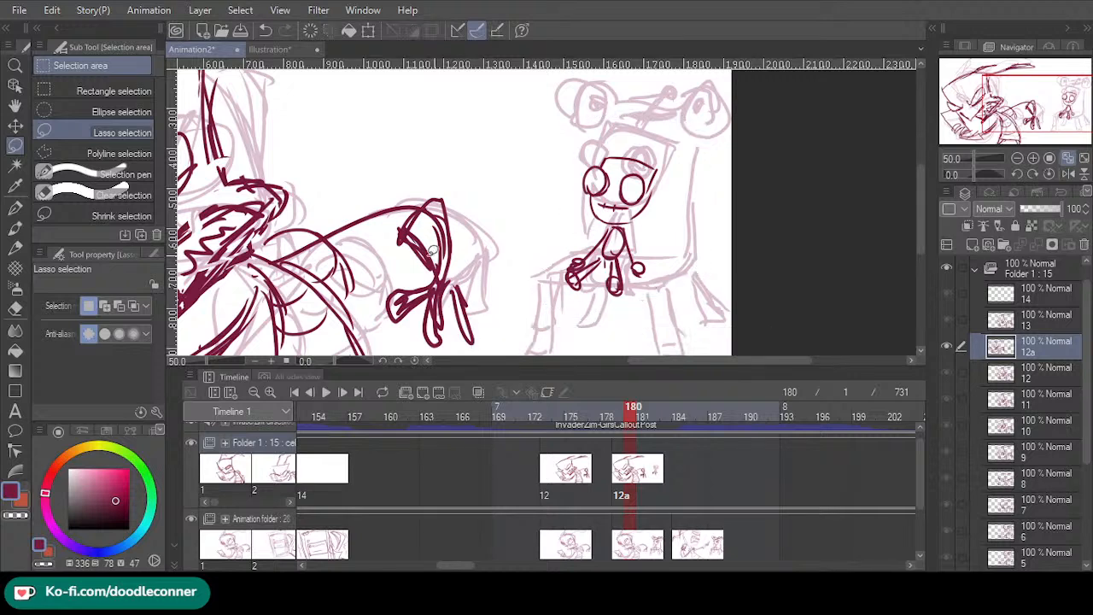
- Draw an antenna with a round tip on top of the small character's head with the Turnip pen
click(18, 212)
drag(1065, 76, 1071, 70)
double_click(1034, 159)
drag(1038, 107, 1043, 96)
mouse_move(613, 305)
mouse_down()
mouse_move(666, 239)
mouse_move(630, 309)
mouse_move(622, 299)
mouse_up()
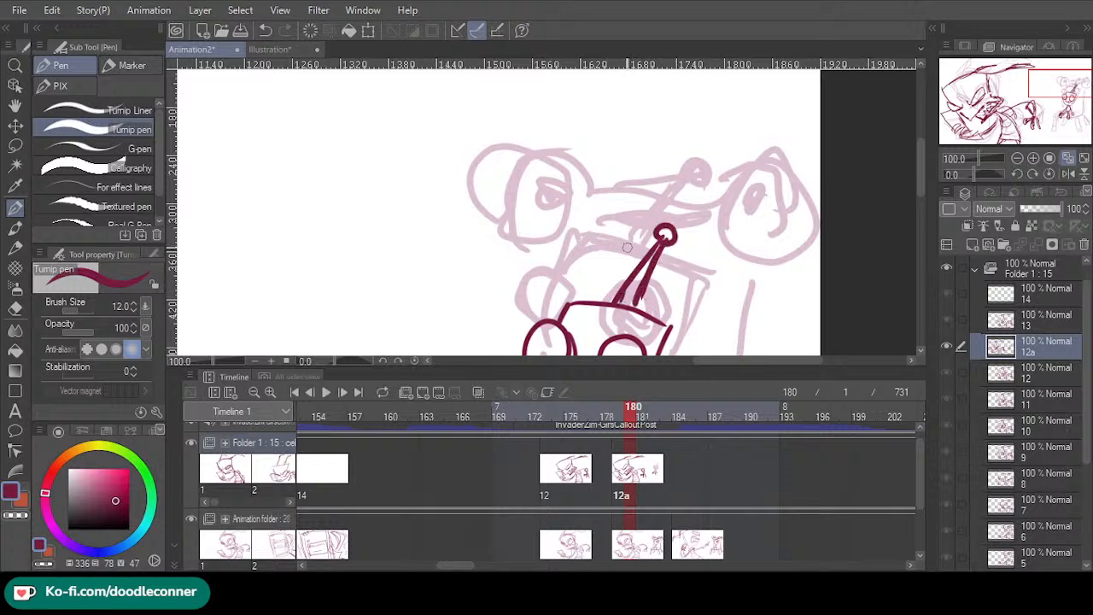
- Draw the animal-faced chair top with a flat snout, a curved forehead line, and two bulging eyes with pupils
mouse_move(600, 249)
mouse_down()
mouse_move(693, 245)
mouse_move(590, 260)
mouse_move(628, 247)
mouse_move(616, 248)
mouse_move(700, 249)
mouse_move(658, 263)
mouse_move(597, 265)
mouse_up()
key(ctrl+z)
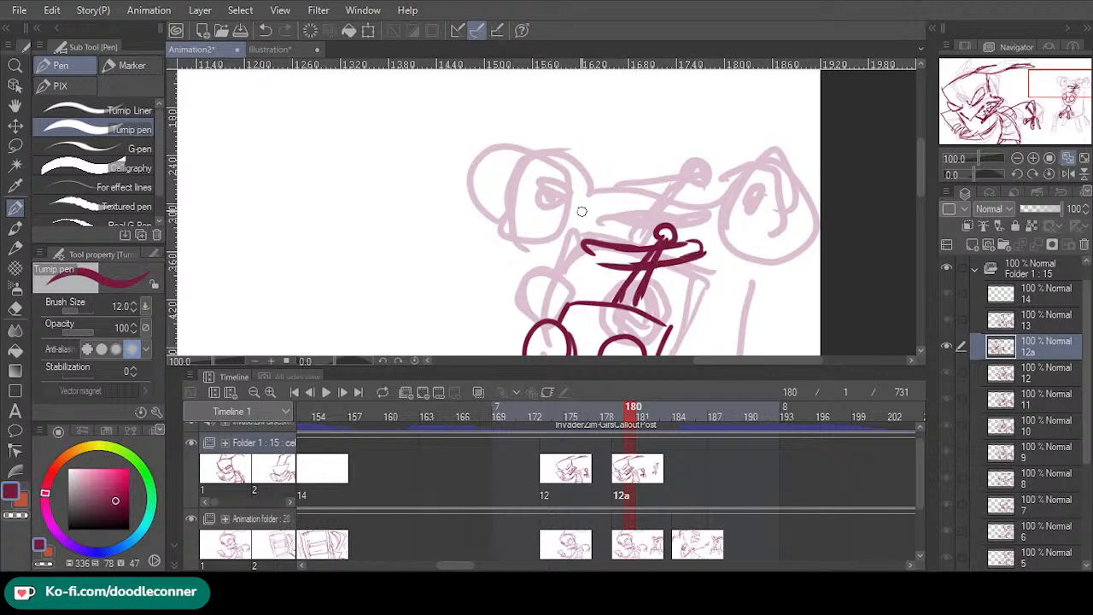
mouse_move(586, 218)
mouse_down()
mouse_move(714, 219)
mouse_move(714, 193)
mouse_move(745, 185)
mouse_move(778, 223)
mouse_move(755, 257)
mouse_up()
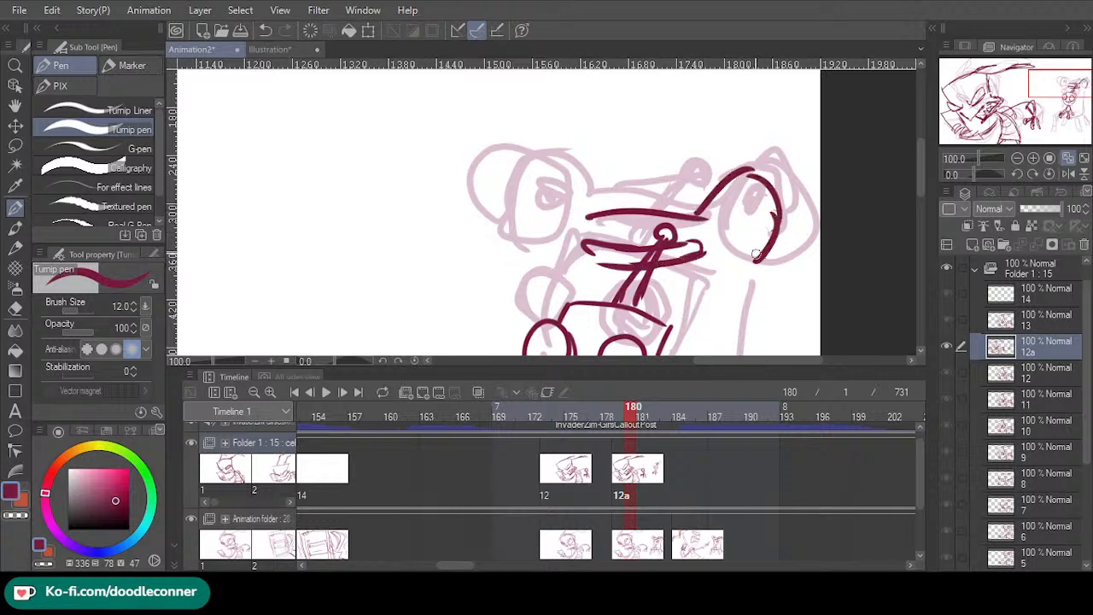
mouse_move(588, 215)
mouse_down()
mouse_move(527, 214)
mouse_move(530, 252)
mouse_move(580, 195)
mouse_move(560, 221)
mouse_up()
mouse_move(727, 220)
mouse_down()
mouse_move(772, 183)
mouse_move(776, 193)
mouse_up()
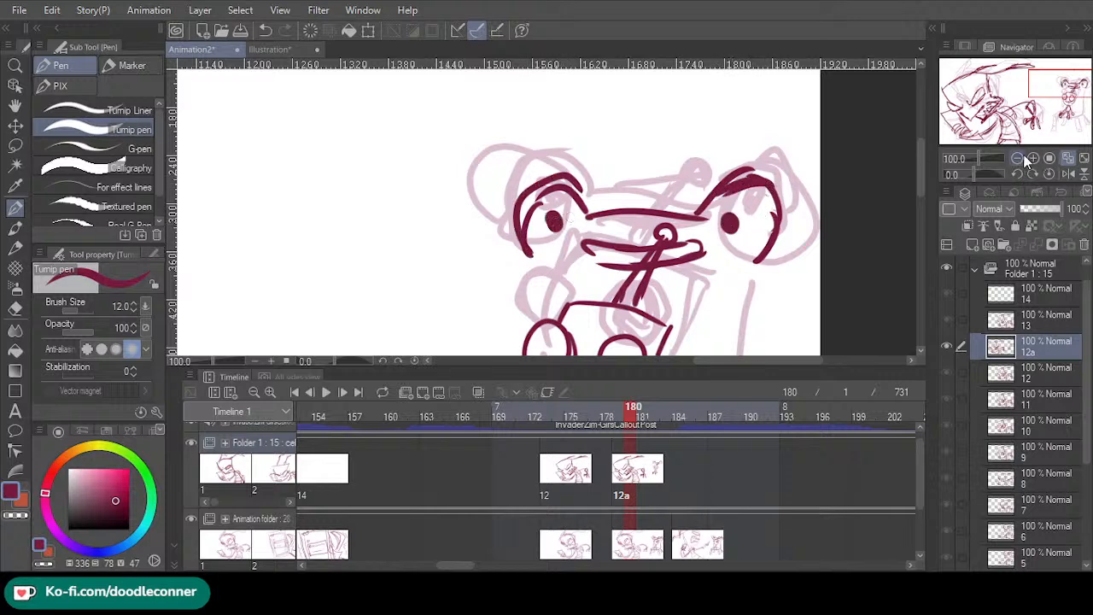
- Draw the sides of the chair's backrest and the outline of its seat around the small character
scroll(523, 282, down, 1)
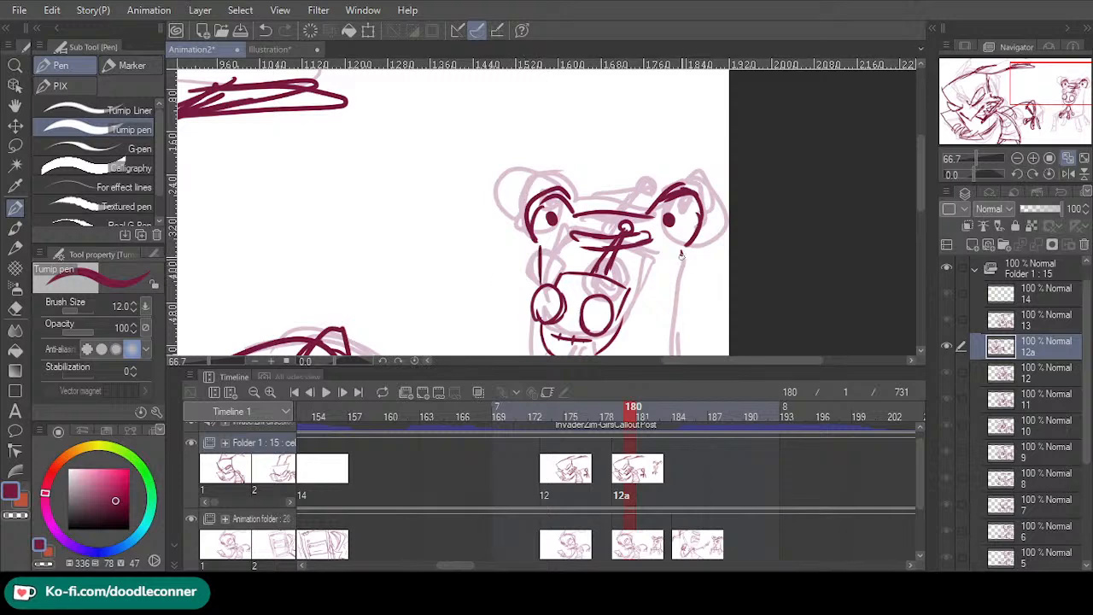
drag(1046, 86, 1043, 98)
drag(699, 164, 692, 266)
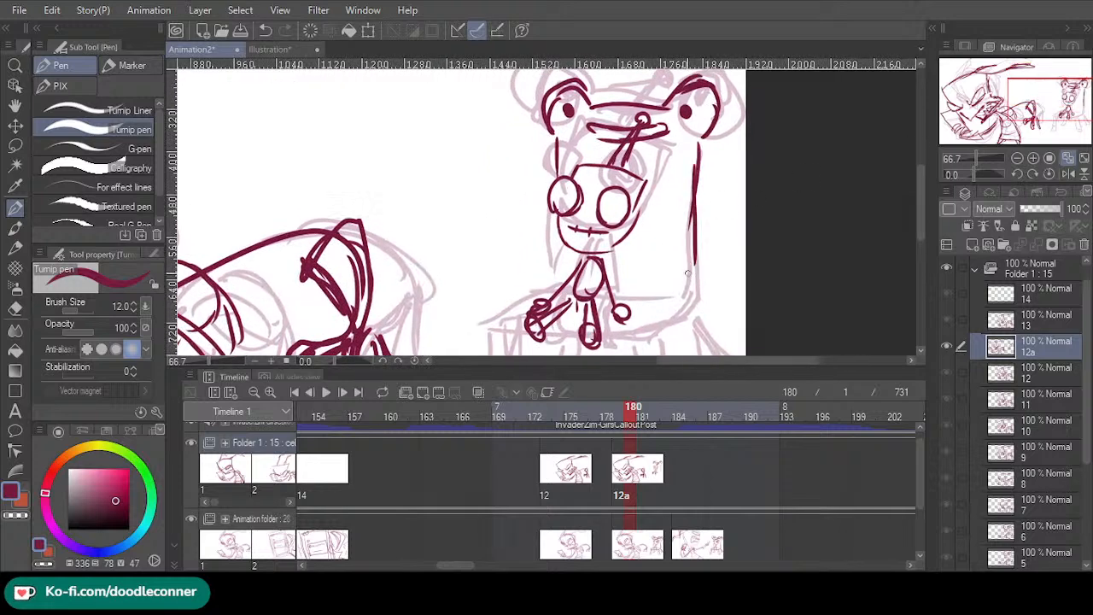
drag(608, 288, 680, 275)
key(ctrl+z)
mouse_move(562, 251)
mouse_down()
mouse_move(467, 319)
mouse_move(538, 339)
mouse_up()
drag(616, 345, 675, 349)
mouse_move(651, 340)
mouse_down()
mouse_move(702, 283)
mouse_move(655, 339)
mouse_up()
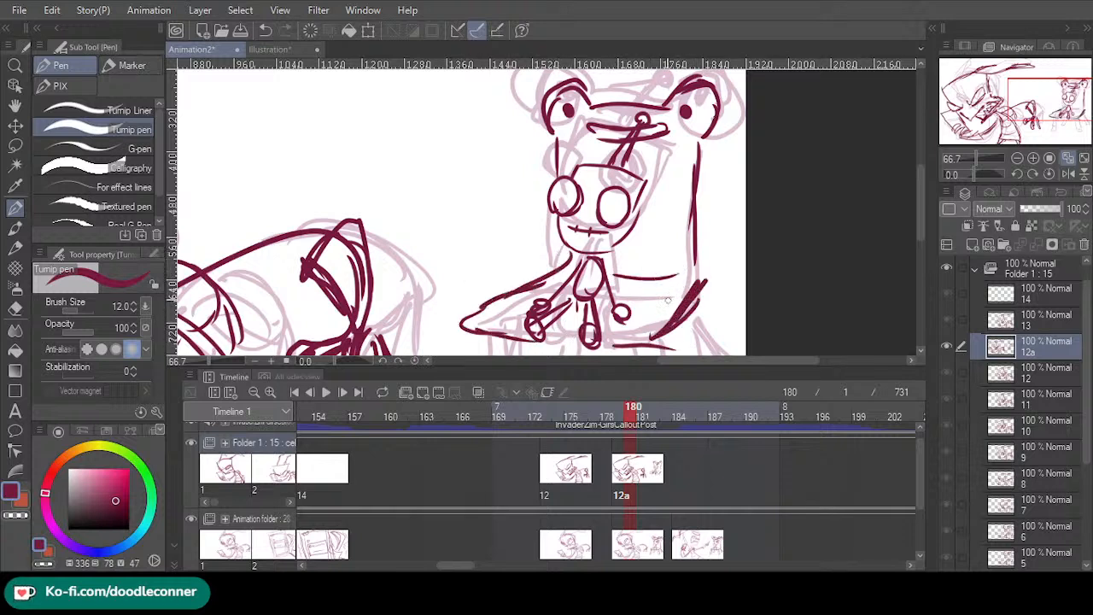
- Draw the chair's two front legs and its right rear leg below the seat, following the rough sketch
drag(1067, 100, 1066, 111)
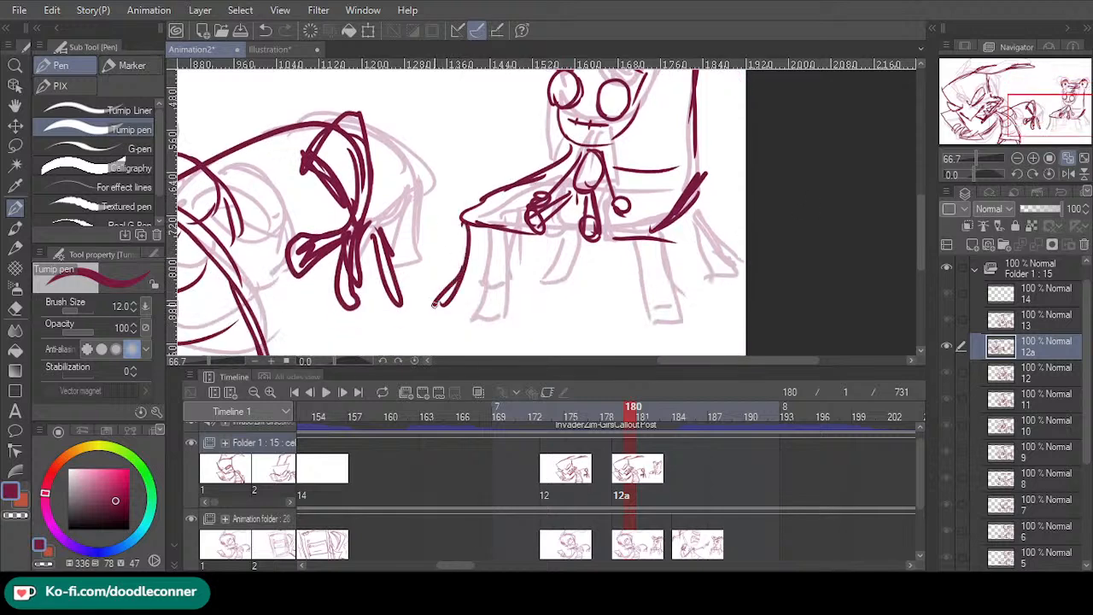
key(ctrl+z)
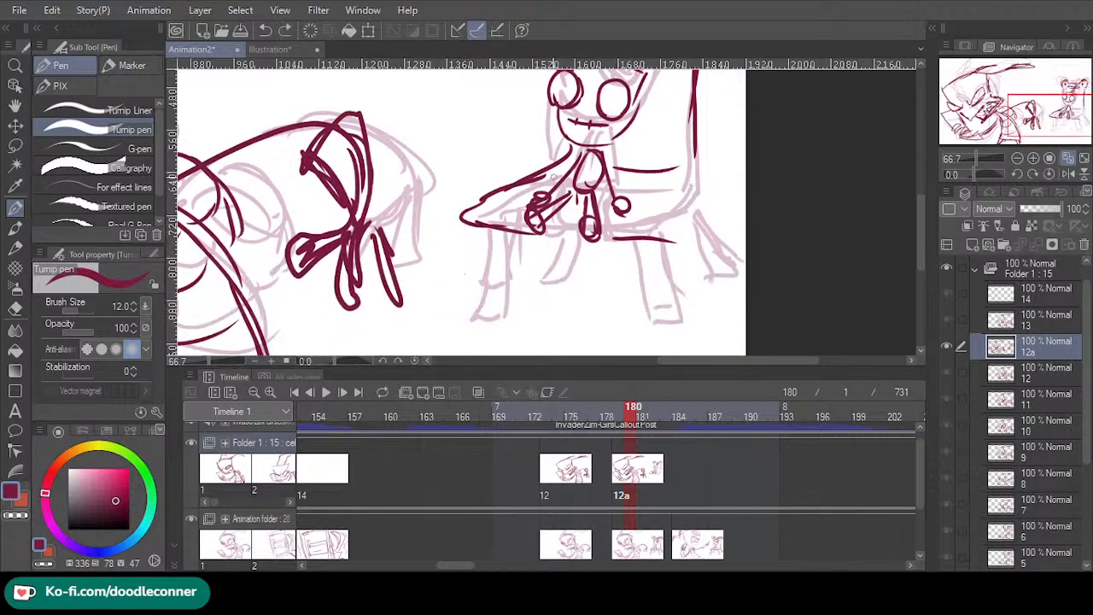
mouse_move(699, 171)
mouse_down()
mouse_move(649, 240)
mouse_move(646, 322)
mouse_move(699, 322)
mouse_up()
mouse_move(699, 325)
mouse_down()
mouse_move(665, 246)
mouse_move(687, 299)
mouse_up()
mouse_move(696, 175)
mouse_down()
mouse_move(719, 253)
mouse_move(706, 278)
mouse_move(687, 217)
mouse_move(696, 266)
mouse_up()
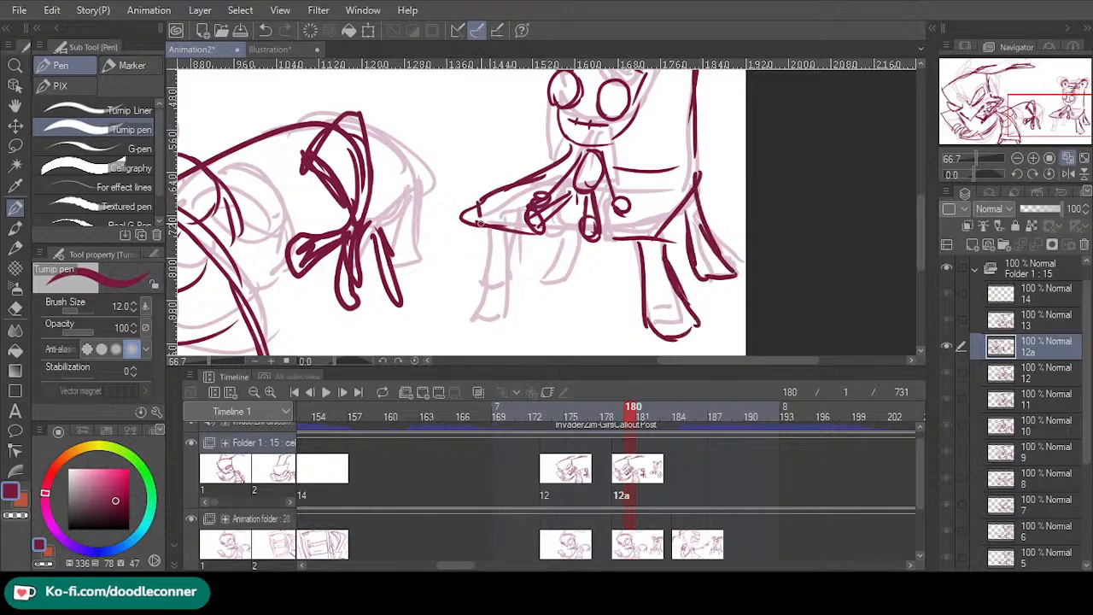
mouse_move(480, 220)
mouse_down()
mouse_move(482, 274)
mouse_move(502, 313)
mouse_up()
drag(512, 232, 499, 307)
drag(553, 244, 555, 257)
drag(548, 271, 586, 265)
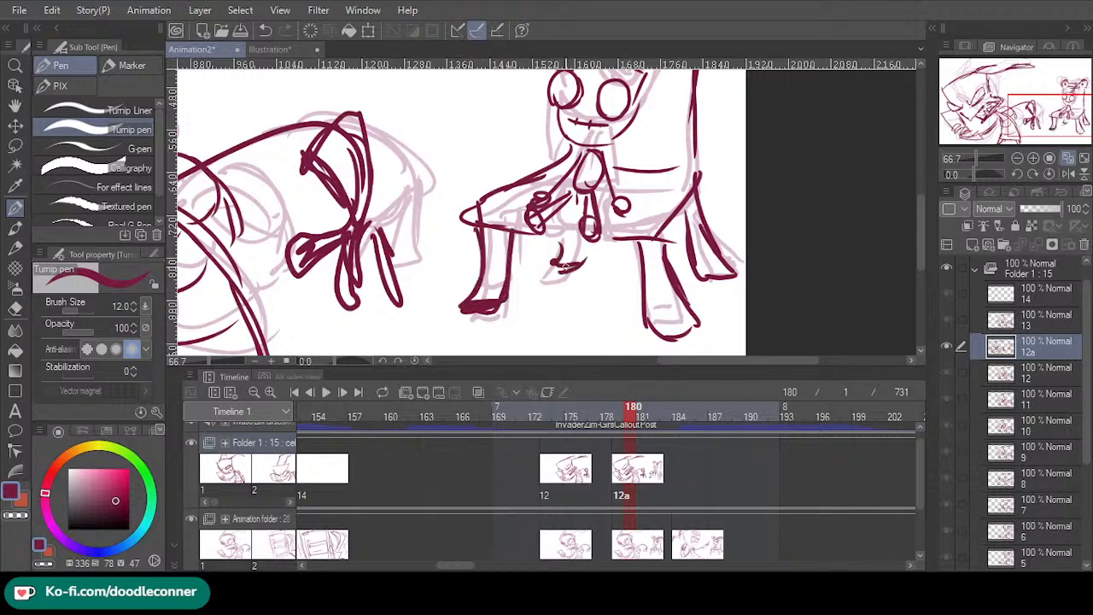
key(ctrl+z)
key(ctrl+z)
- Draw the short far leg under the middle of the chair and close the seat's lower edge
drag(567, 245, 581, 278)
mouse_move(598, 242)
mouse_down()
mouse_move(539, 243)
mouse_move(591, 242)
mouse_up()
drag(569, 256, 579, 274)
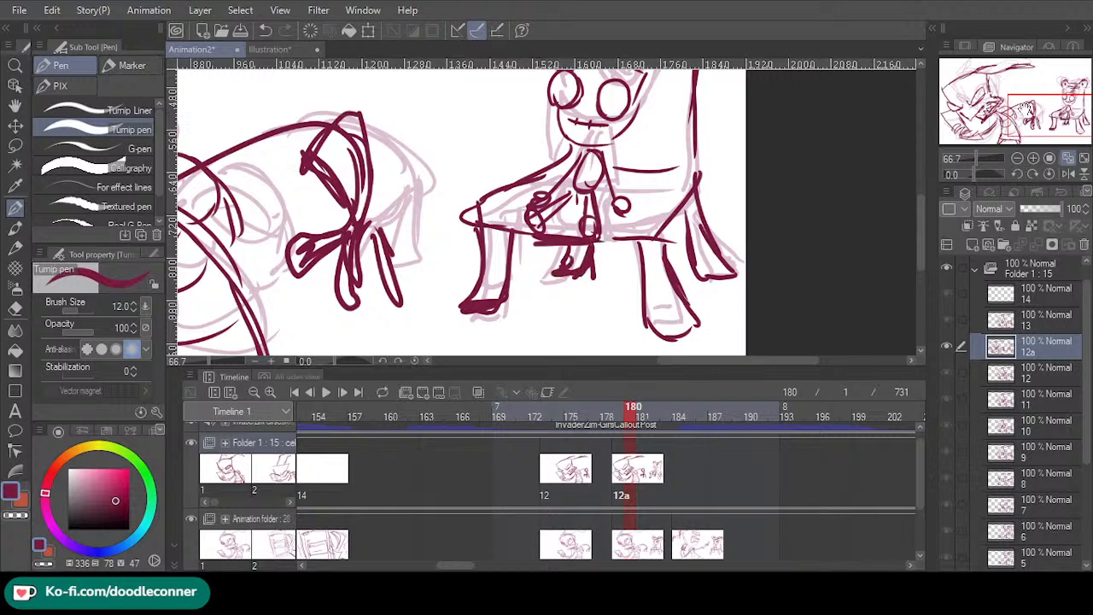
- Duplicate cel 12a at frame 179 and assign the copy to frame 181
click(1017, 158)
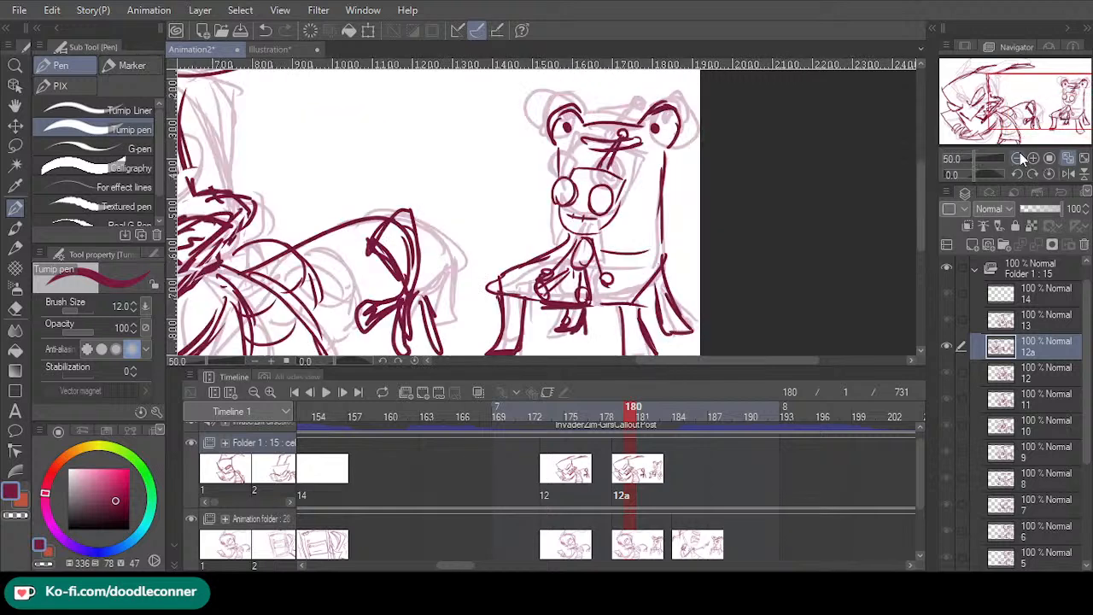
click(1018, 158)
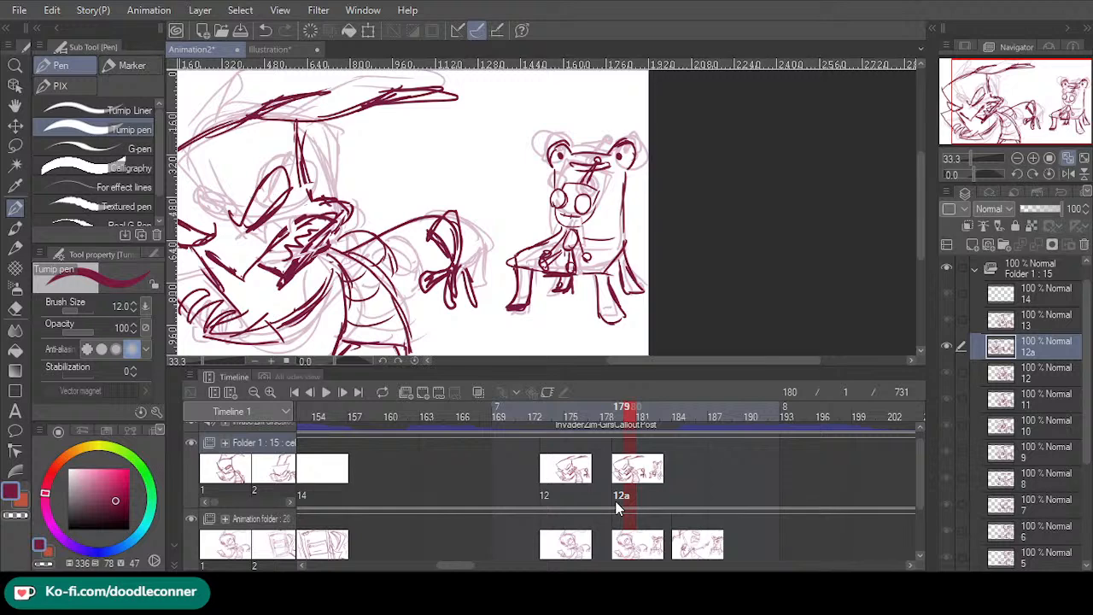
click(616, 501)
key(ctrl+v)
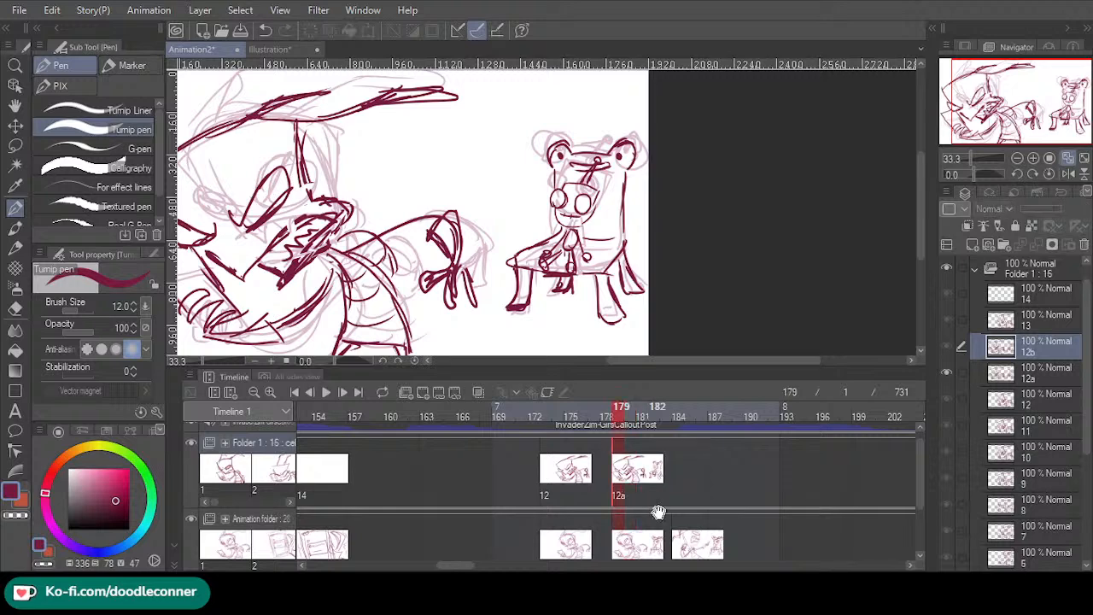
click(643, 504)
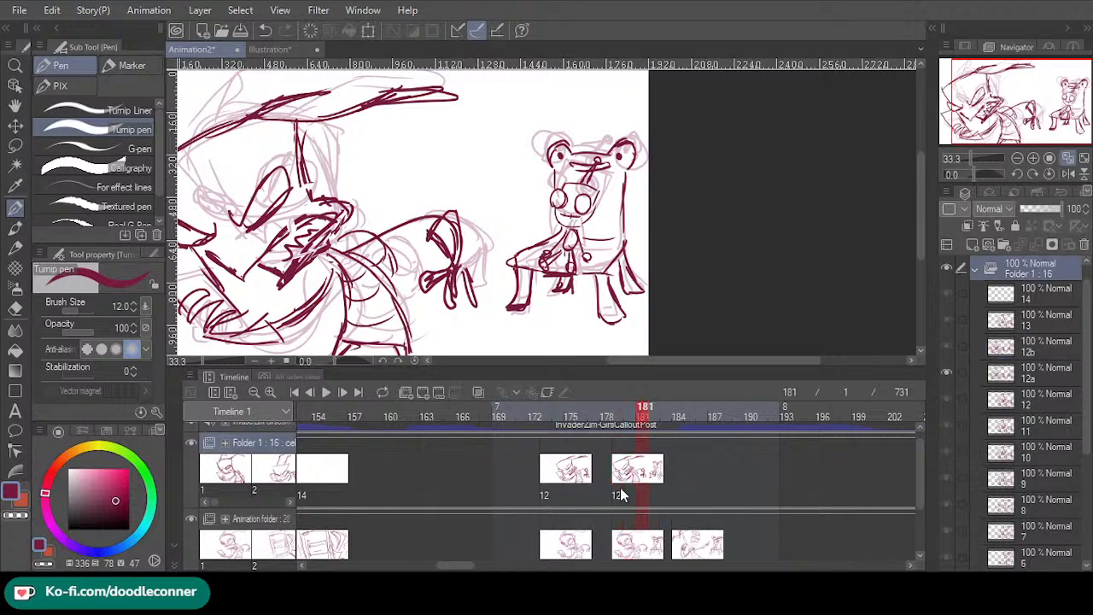
click(620, 500)
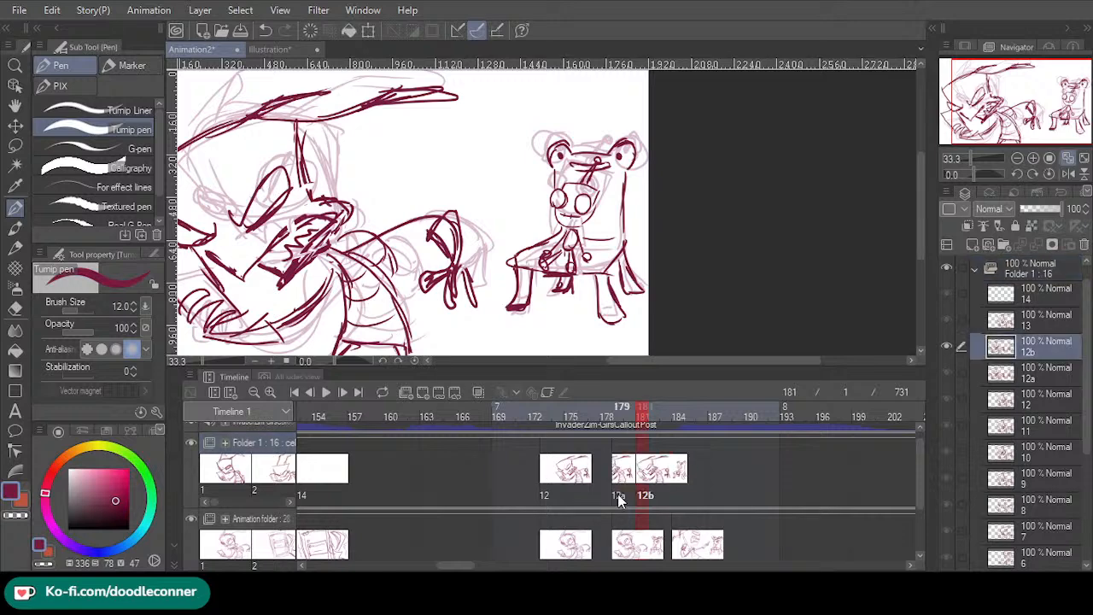
- Shift the cel 12a drawing at frame 179 slightly right and check the slide against the surrounding frames
click(620, 501)
key(k)
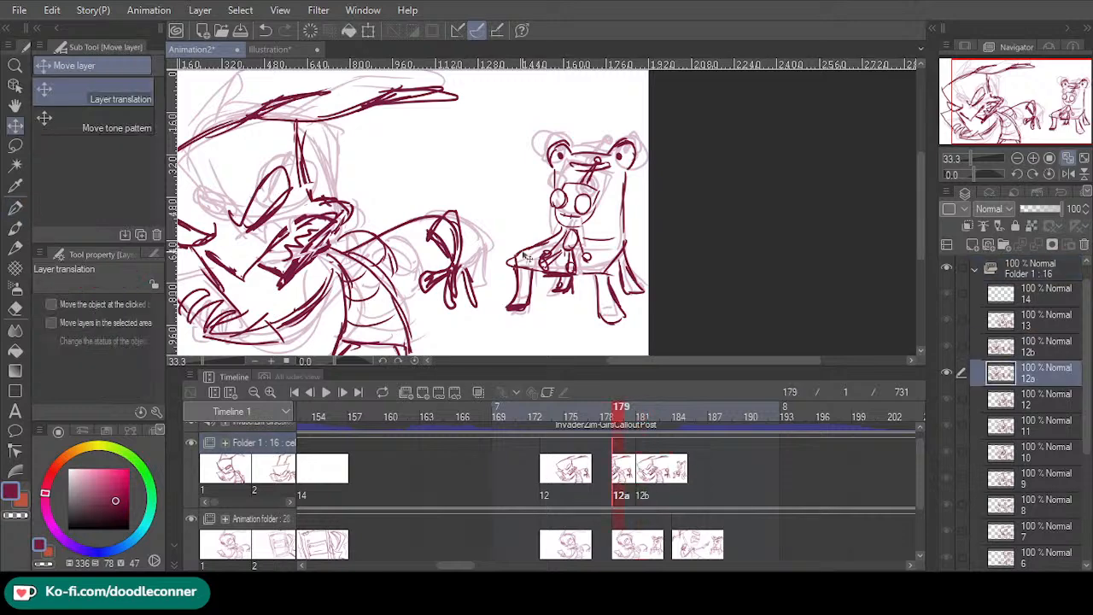
drag(525, 256, 540, 256)
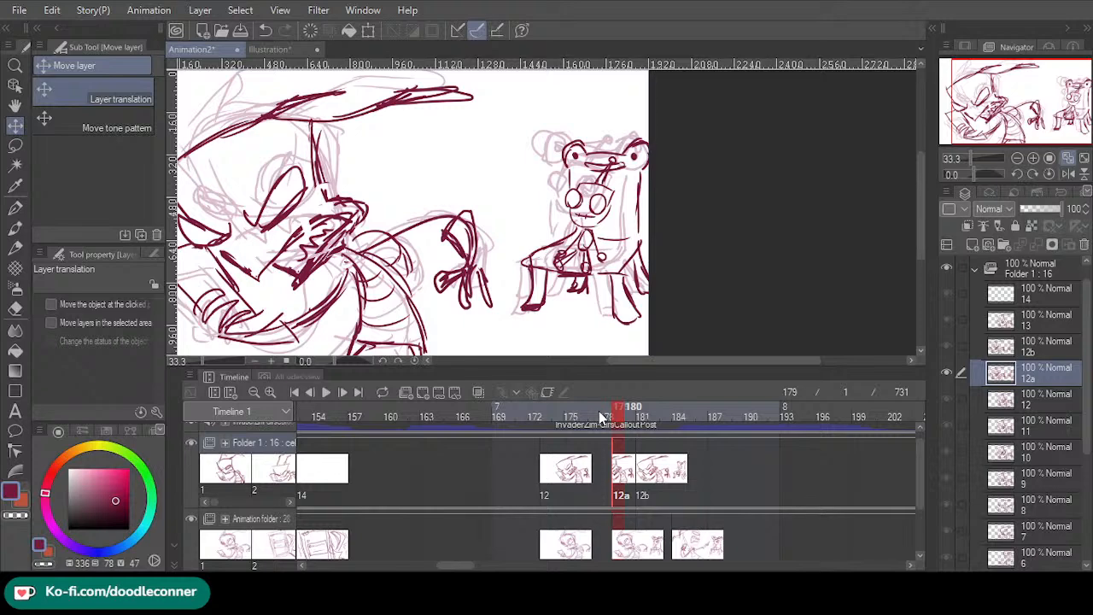
click(595, 427)
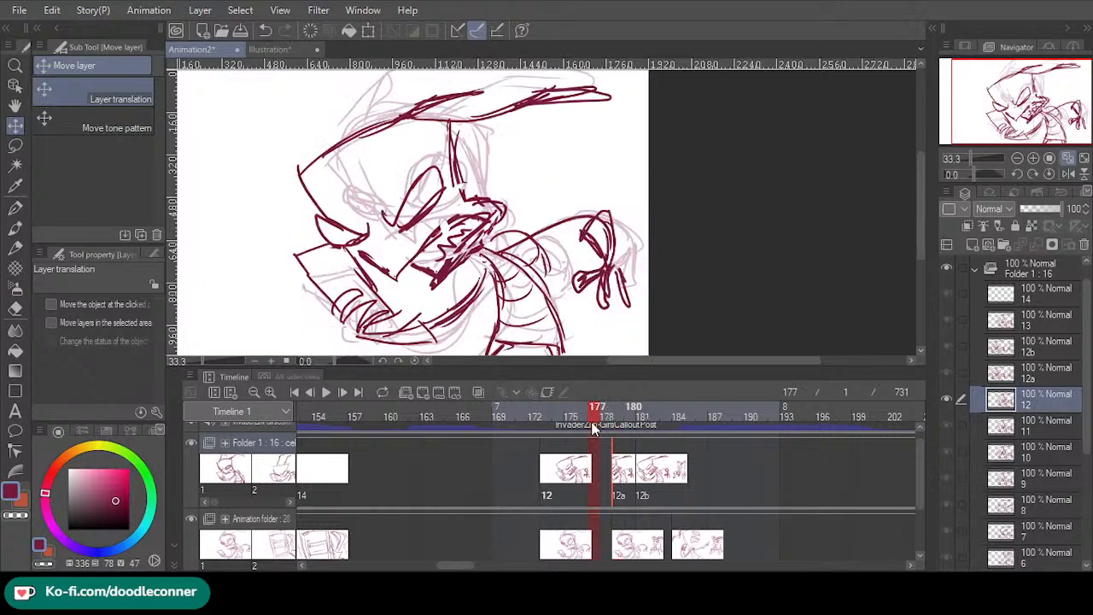
click(689, 424)
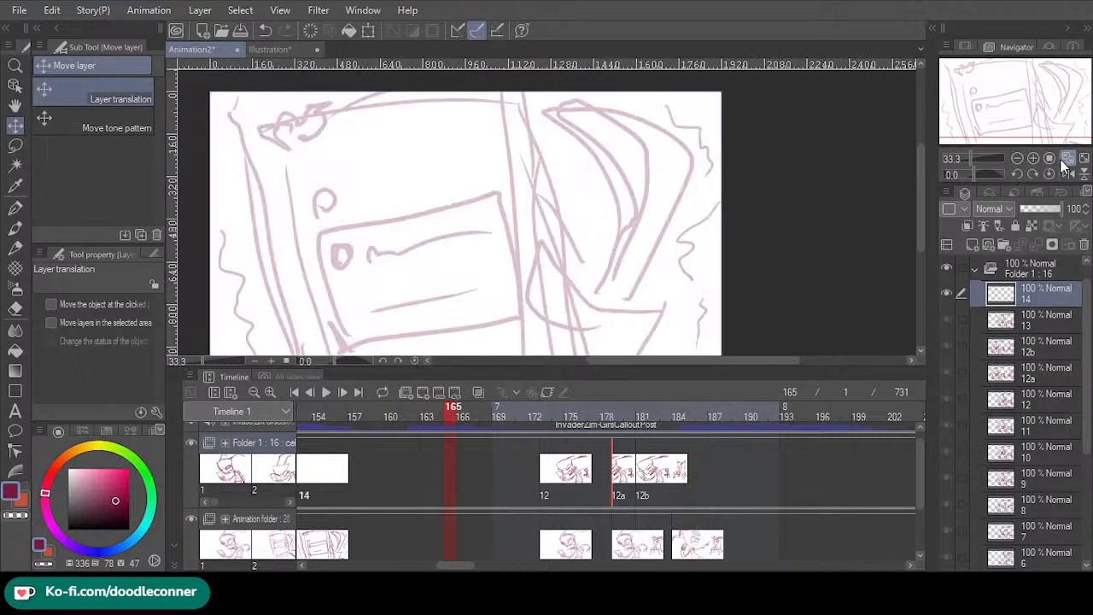
- Fit the whole canvas in view and play back the animation from frame 165 to check the character's slide
click(1067, 160)
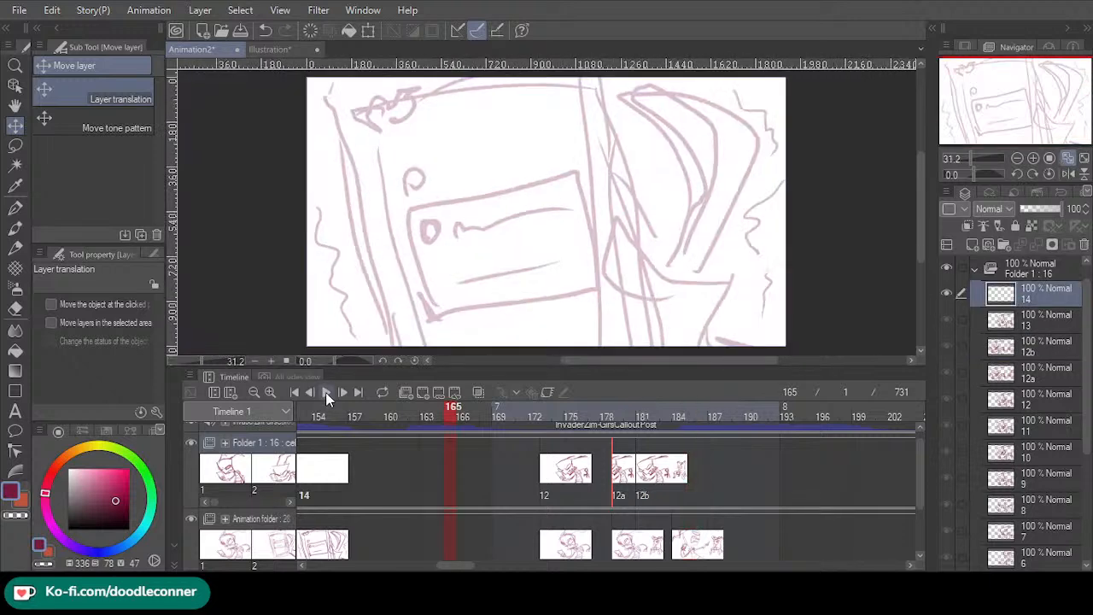
click(326, 391)
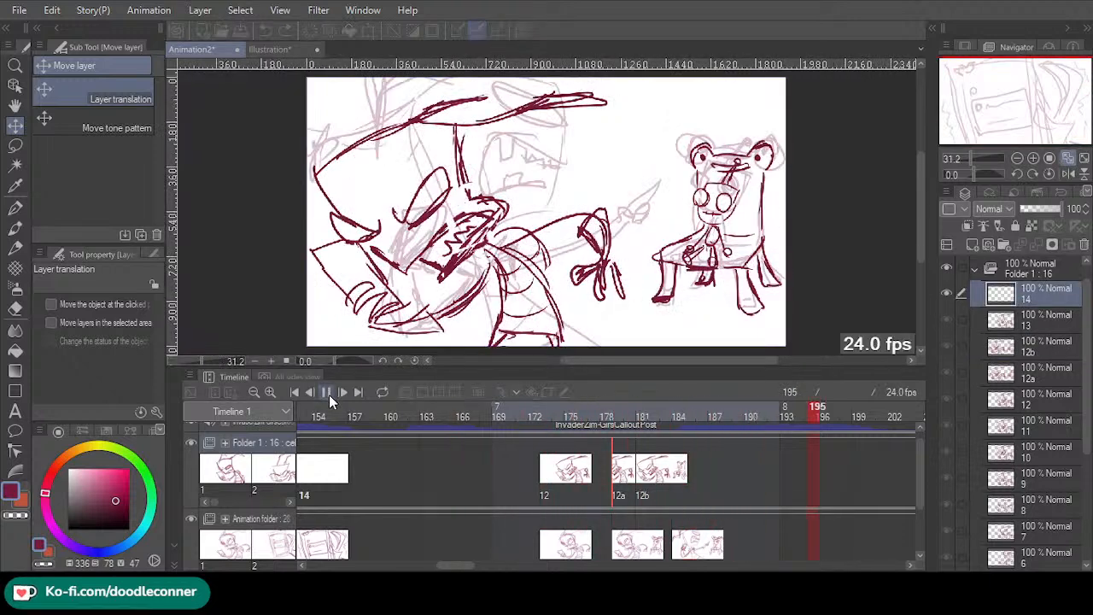
click(329, 394)
- Duplicate cel 12b at frame 181 and assign the copy, 12c, to frame 183
click(645, 478)
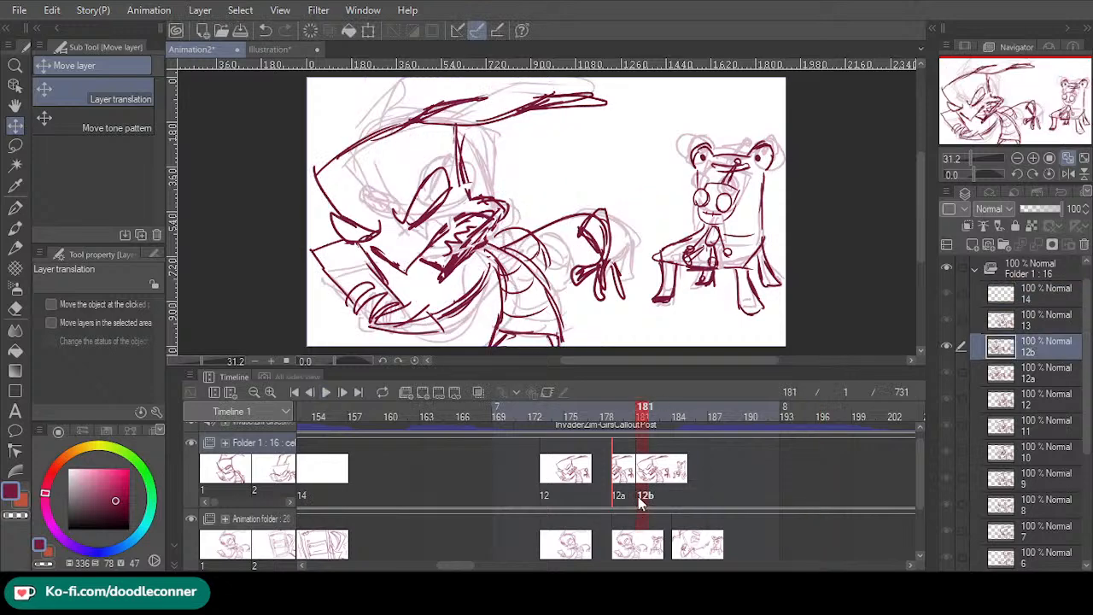
click(628, 416)
click(642, 420)
key(ctrl+v)
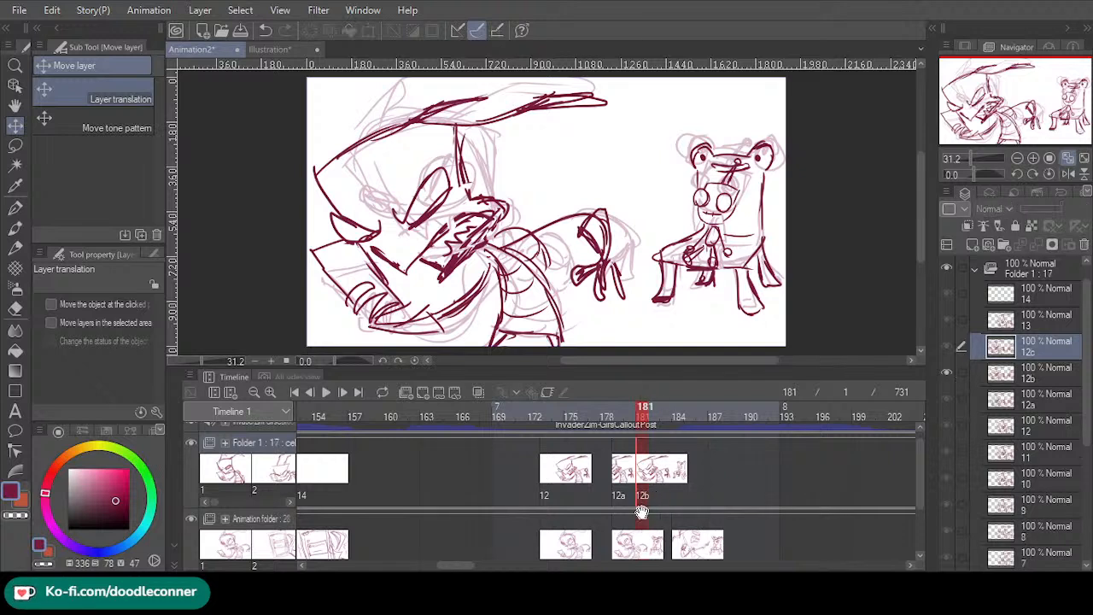
click(671, 499)
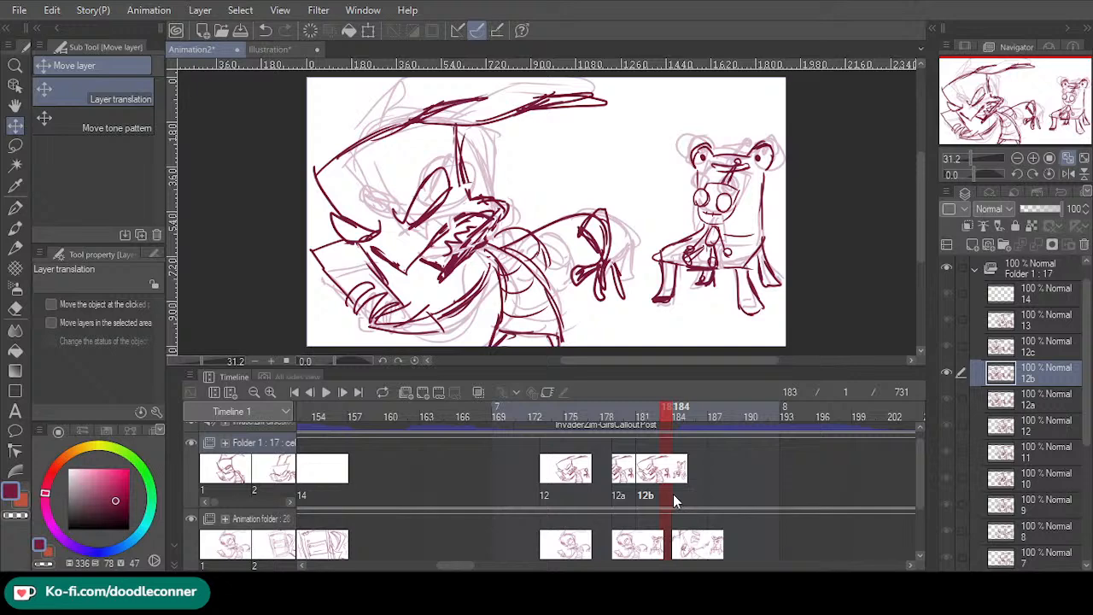
click(662, 443)
click(647, 502)
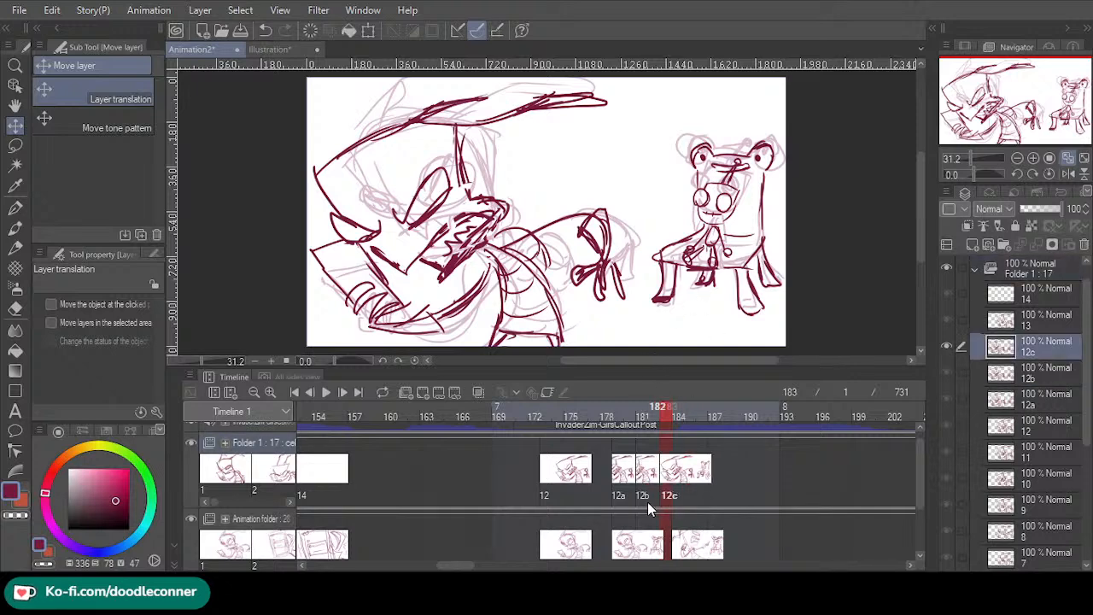
- Nudge the cel 12b drawing at frame 181 slightly right and play back the sequence from frame 155
click(646, 500)
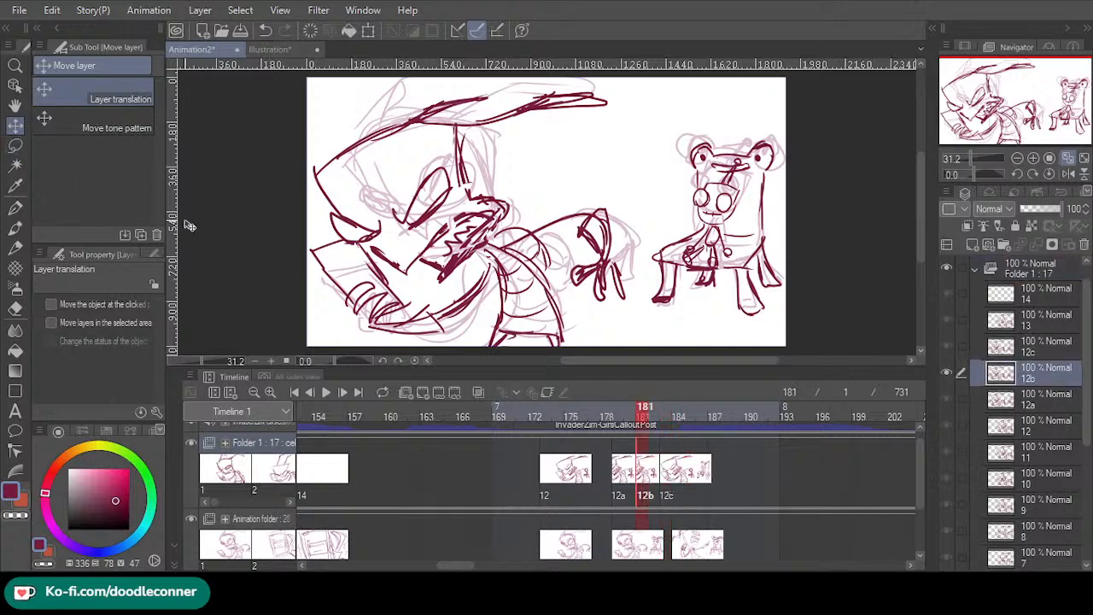
drag(189, 224, 195, 226)
drag(644, 414, 593, 425)
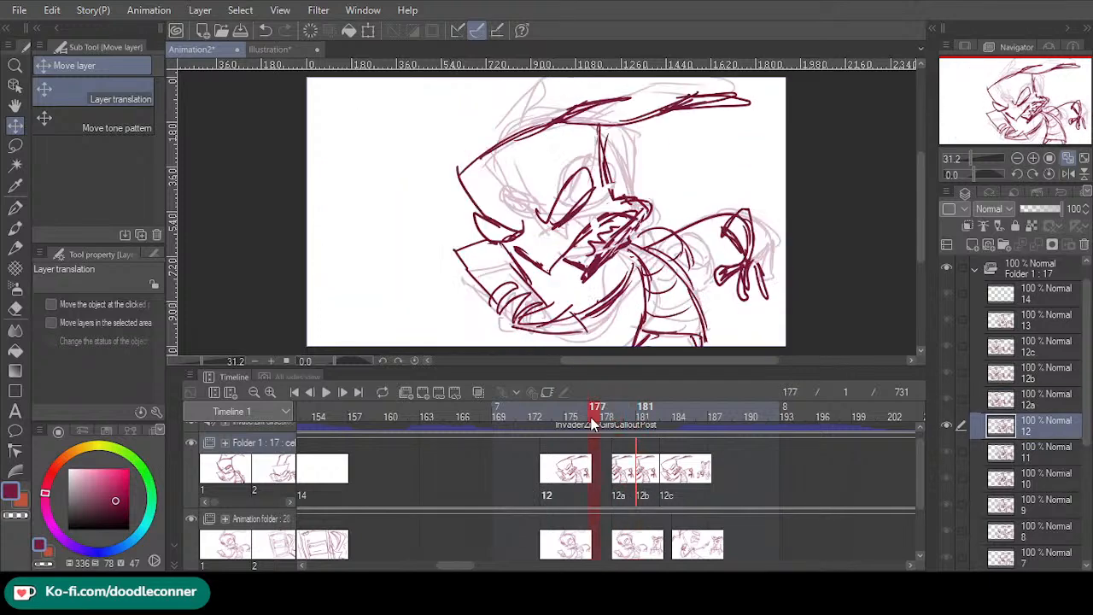
click(426, 416)
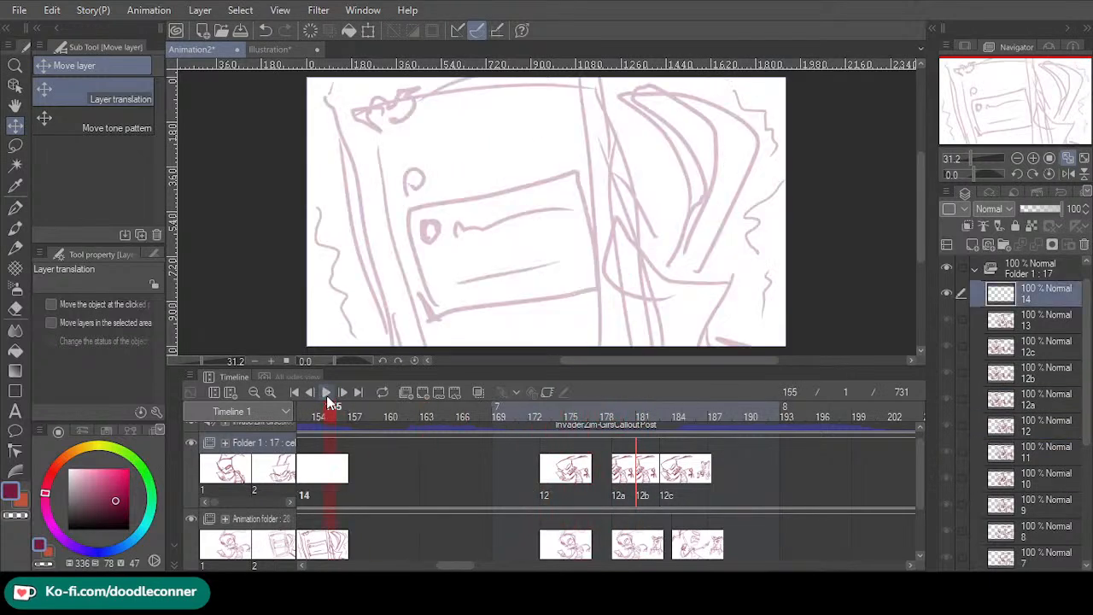
click(326, 392)
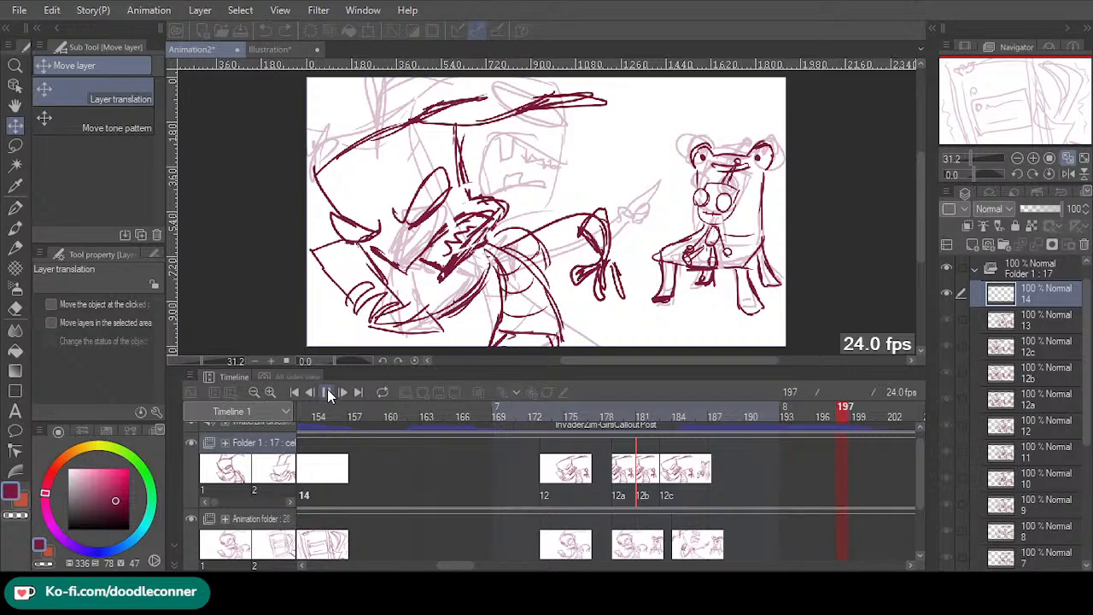
- On cel 12c at frame 183, isolate the seated character and chair by erasing everything outside a lasso around them, and deselect
click(666, 504)
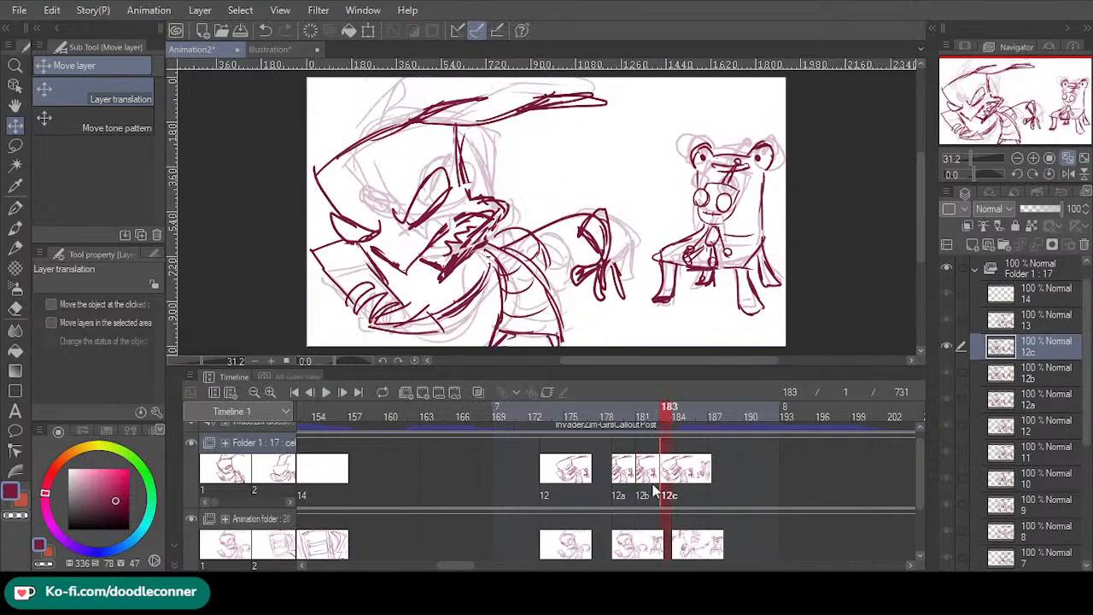
click(15, 146)
mouse_move(807, 130)
mouse_down()
mouse_move(639, 214)
mouse_move(649, 316)
mouse_move(803, 275)
mouse_up()
click(700, 343)
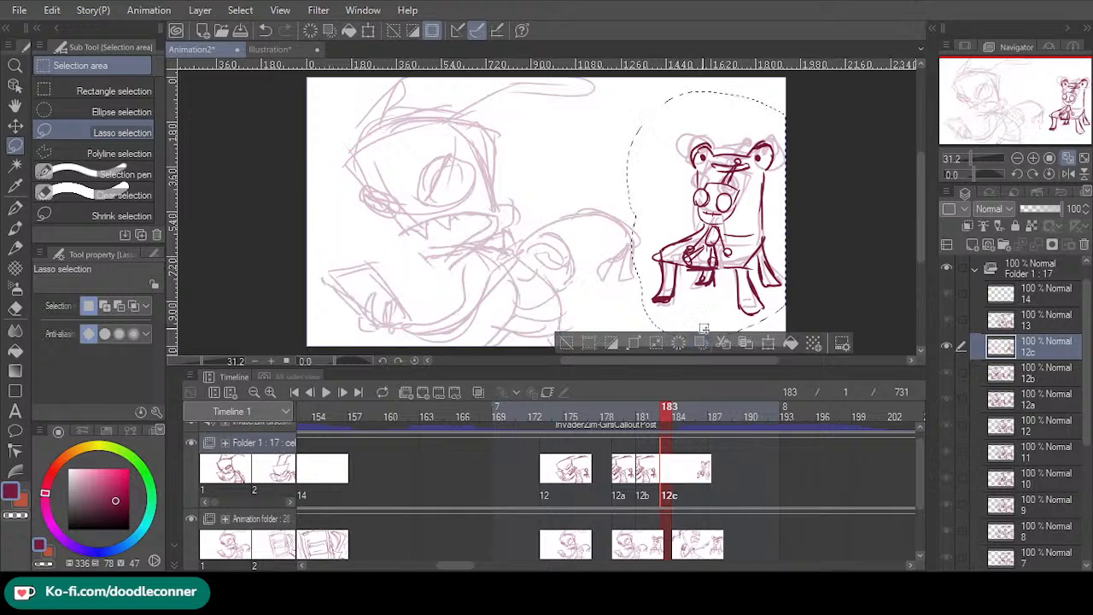
click(567, 345)
- Renumber the cels in timeline order and turn on onion skin at frame 184, ready to draw with the Turnip pen
click(681, 494)
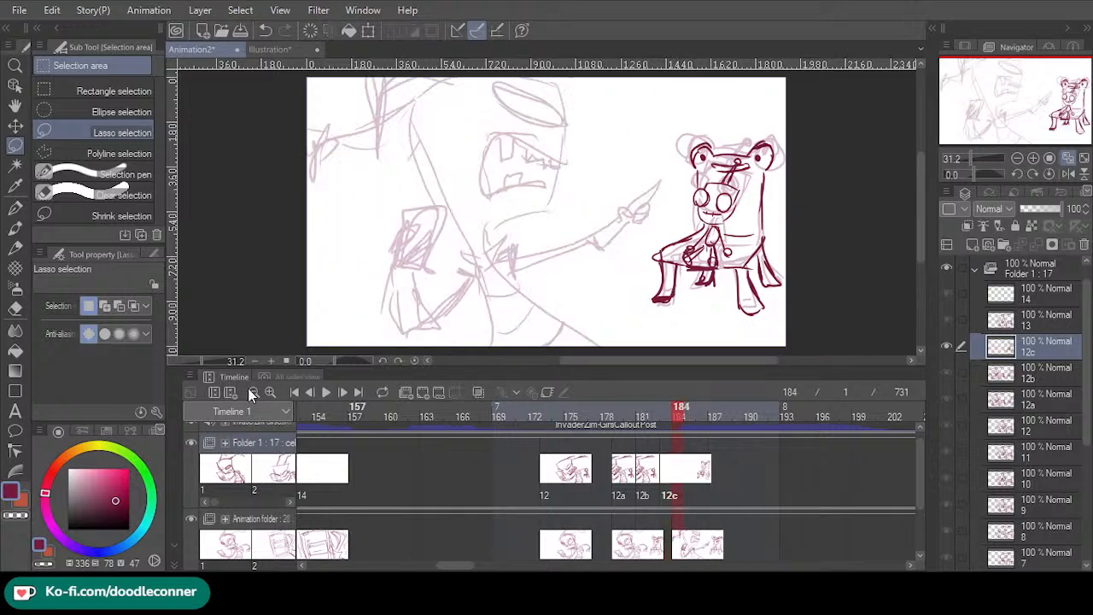
click(15, 208)
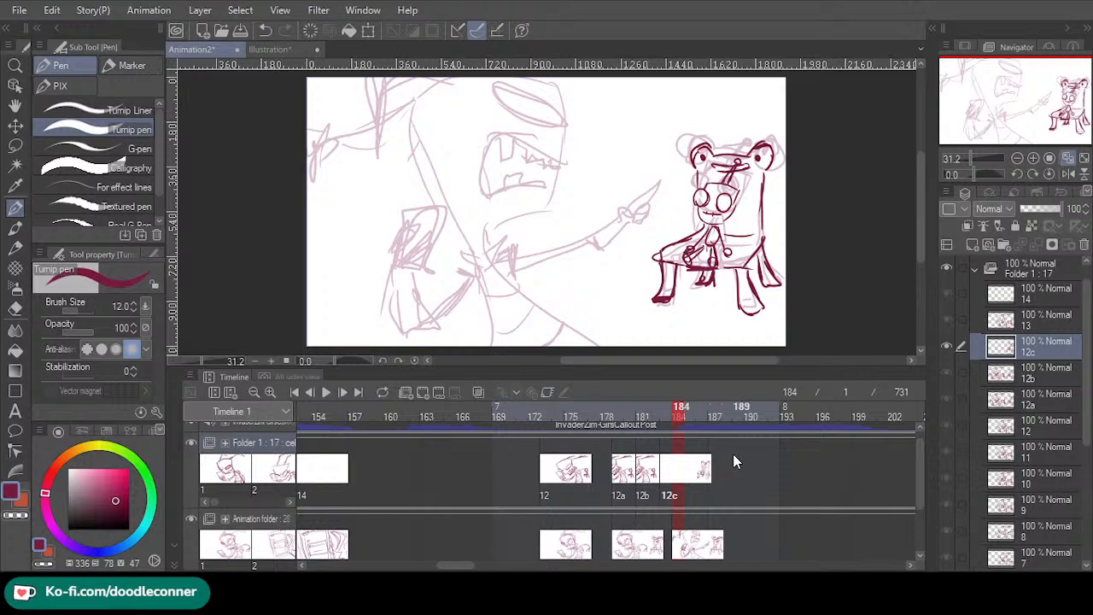
key(alt+a)
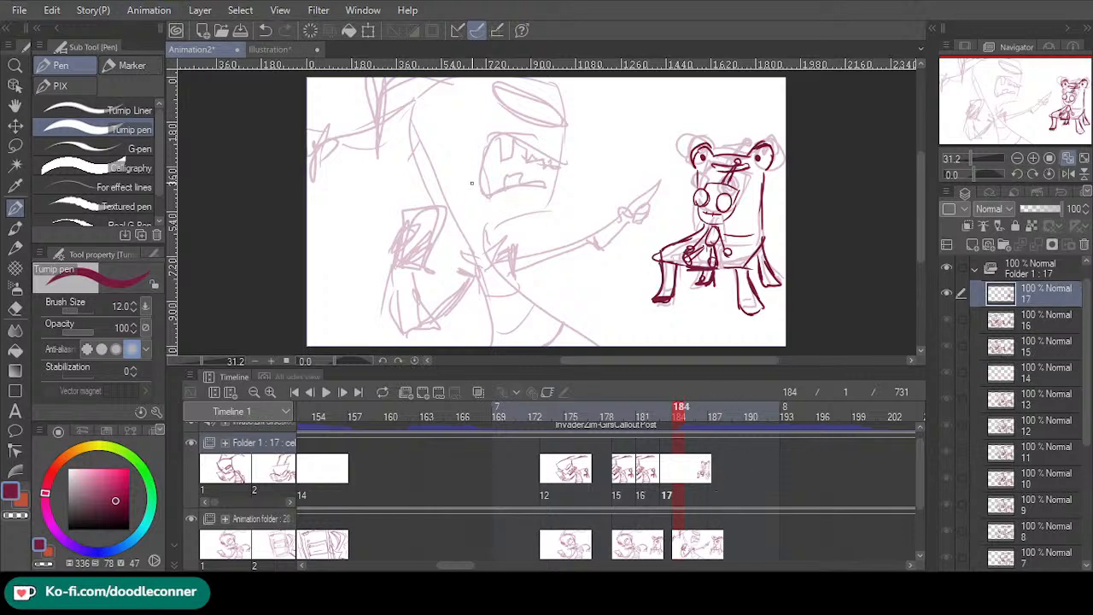
click(479, 392)
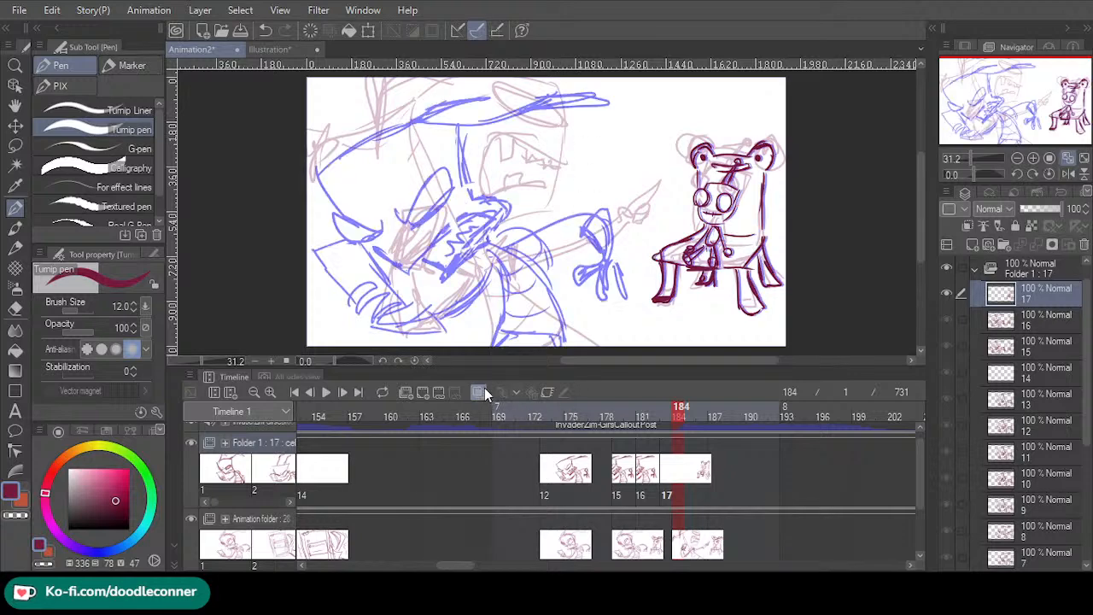
drag(551, 220, 566, 118)
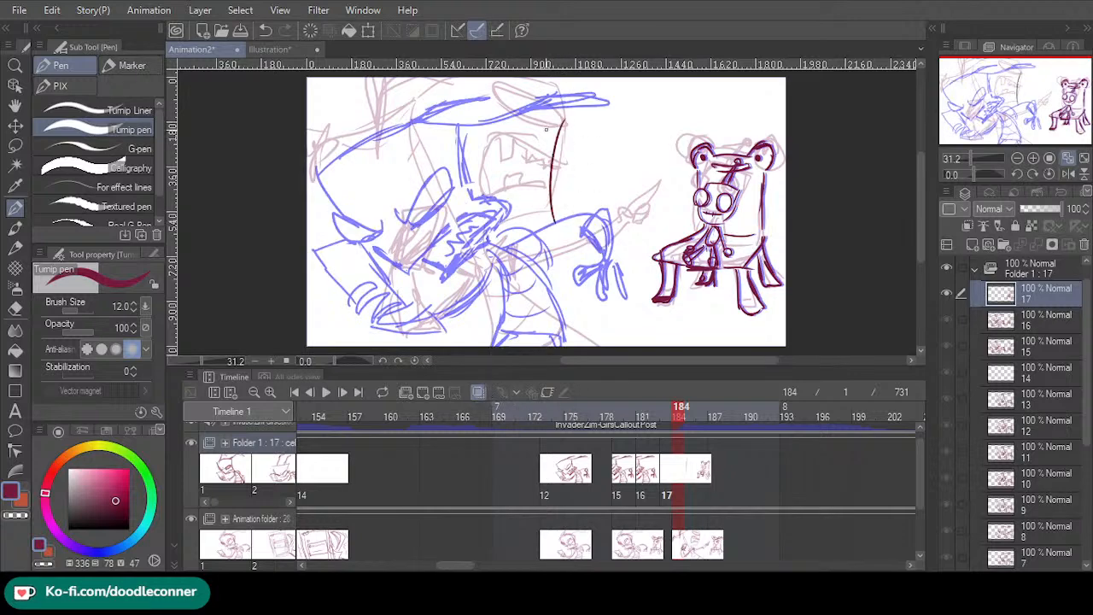
key(ctrl+z)
mouse_move(515, 252)
mouse_down()
mouse_move(460, 177)
mouse_move(500, 111)
mouse_move(548, 91)
mouse_move(589, 167)
mouse_up()
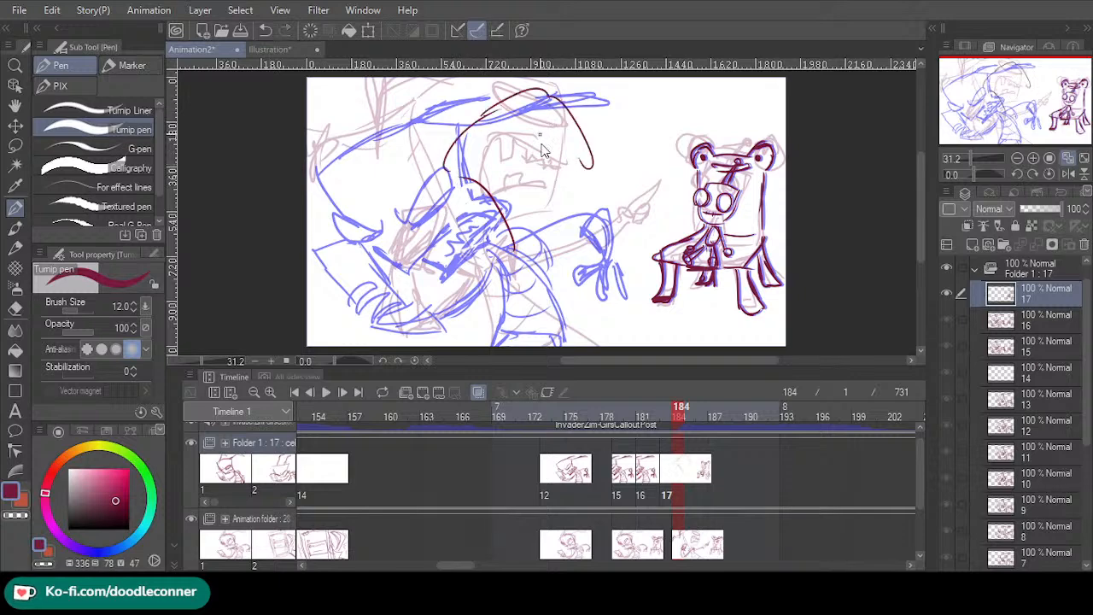
key(ctrl+z)
key(ctrl+z)
key(ctrl+z)
key(ctrl+z)
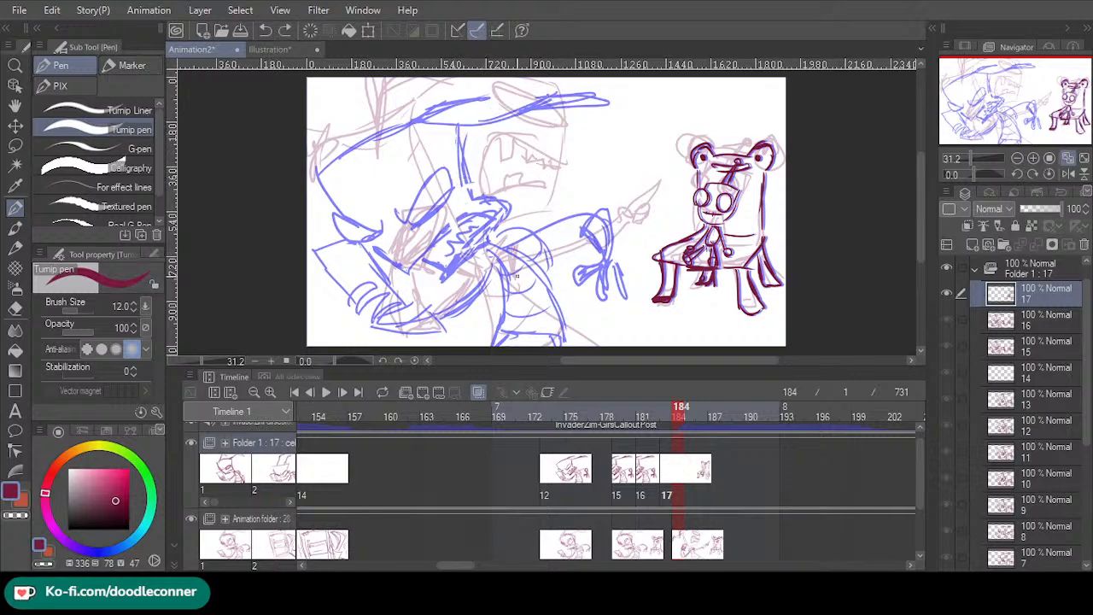
- Draw the standing character's flared torso on cel 17 with slanted side edges, a hem and stripes, following the rough sketch
drag(518, 249, 581, 323)
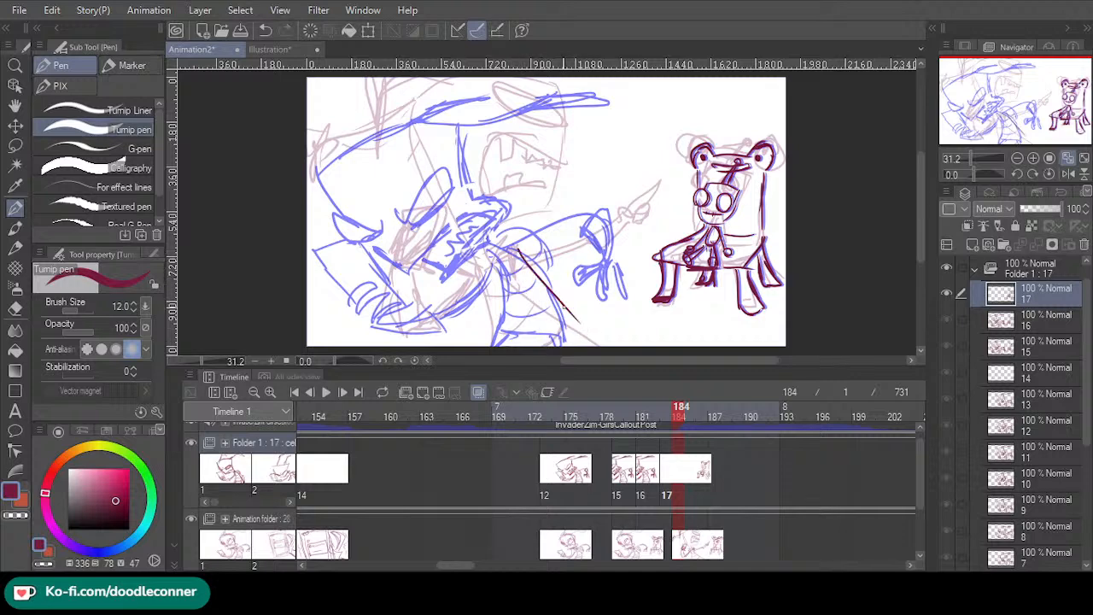
drag(538, 280, 608, 343)
drag(516, 261, 523, 321)
mouse_move(516, 283)
mouse_down()
mouse_move(522, 337)
mouse_move(584, 312)
mouse_up()
drag(565, 314, 596, 349)
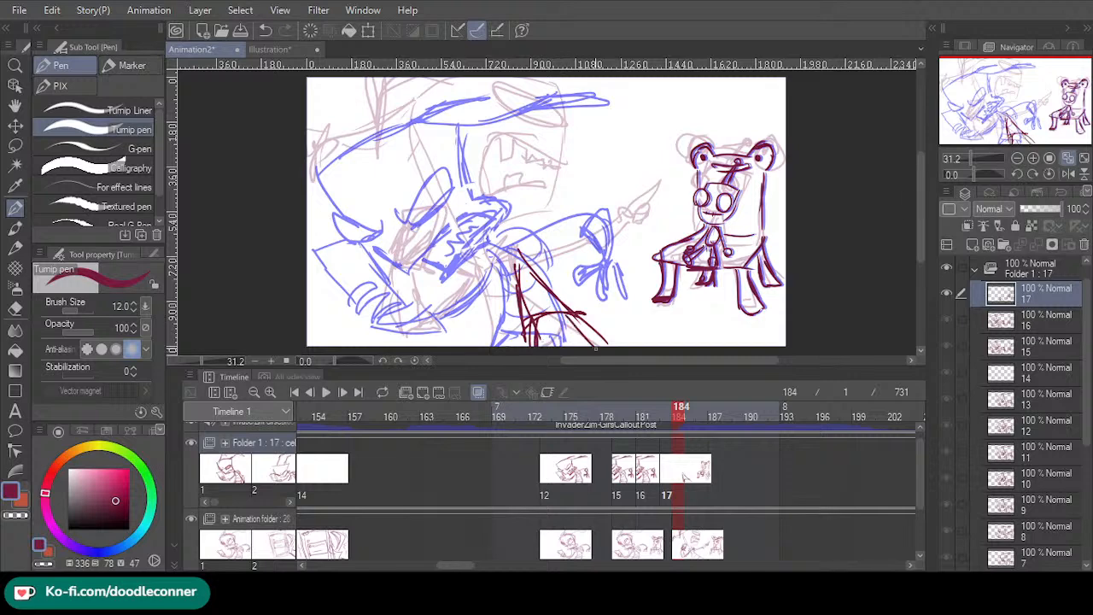
drag(521, 299, 552, 290)
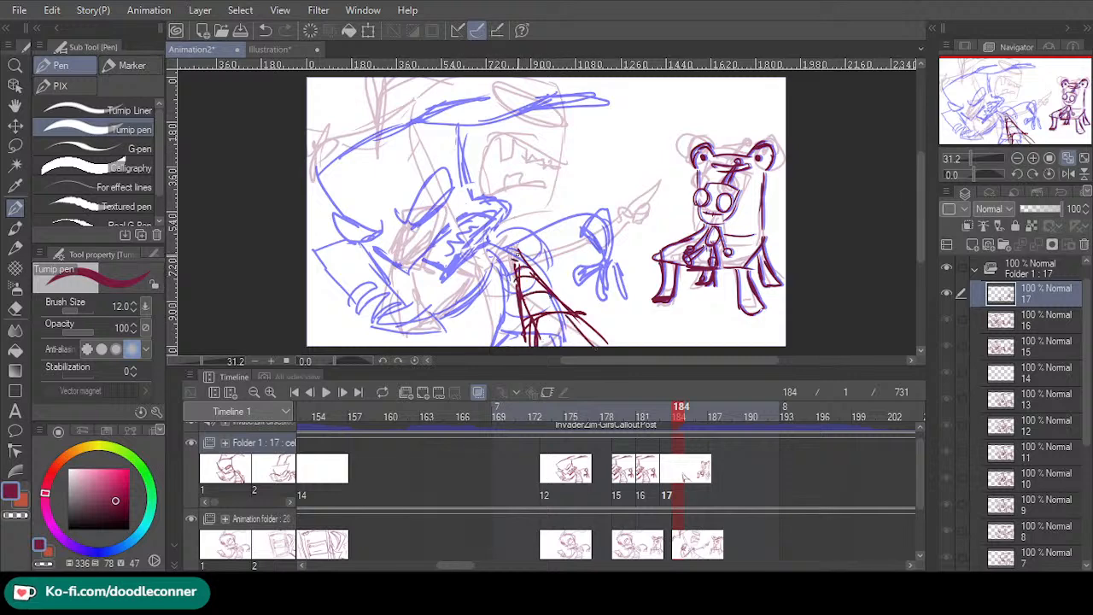
- Draw the shouting character's lower jaw, wide open mouth and rounded head outline above the torso
mouse_move(512, 252)
mouse_down()
mouse_move(521, 222)
mouse_move(542, 211)
mouse_up()
key(ctrl+z)
mouse_move(519, 260)
mouse_down()
mouse_move(528, 226)
mouse_move(549, 227)
mouse_move(470, 233)
mouse_move(468, 205)
mouse_move(486, 171)
mouse_move(541, 170)
mouse_move(465, 234)
mouse_up()
drag(521, 163, 554, 171)
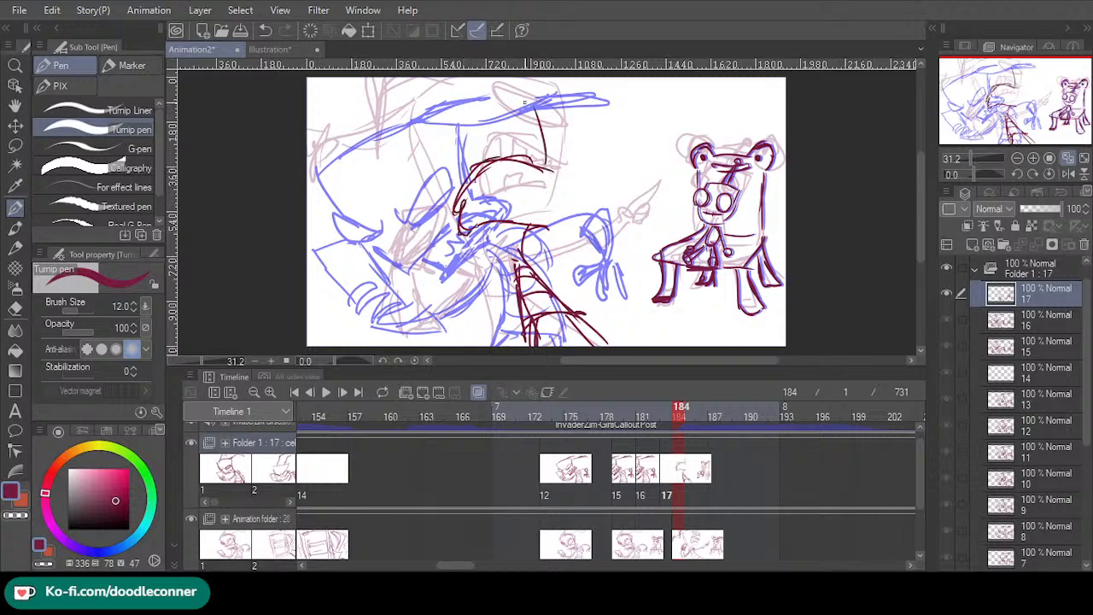
mouse_move(534, 111)
mouse_down()
mouse_move(491, 97)
mouse_move(464, 102)
mouse_move(423, 170)
mouse_move(438, 146)
mouse_move(434, 189)
mouse_move(456, 229)
mouse_up()
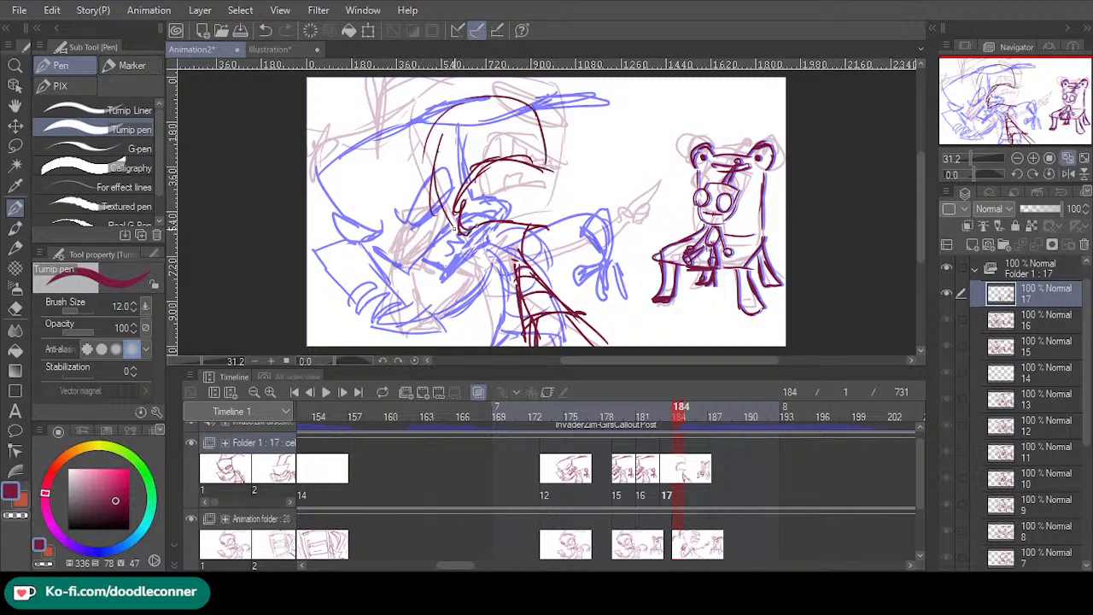
drag(504, 258, 432, 186)
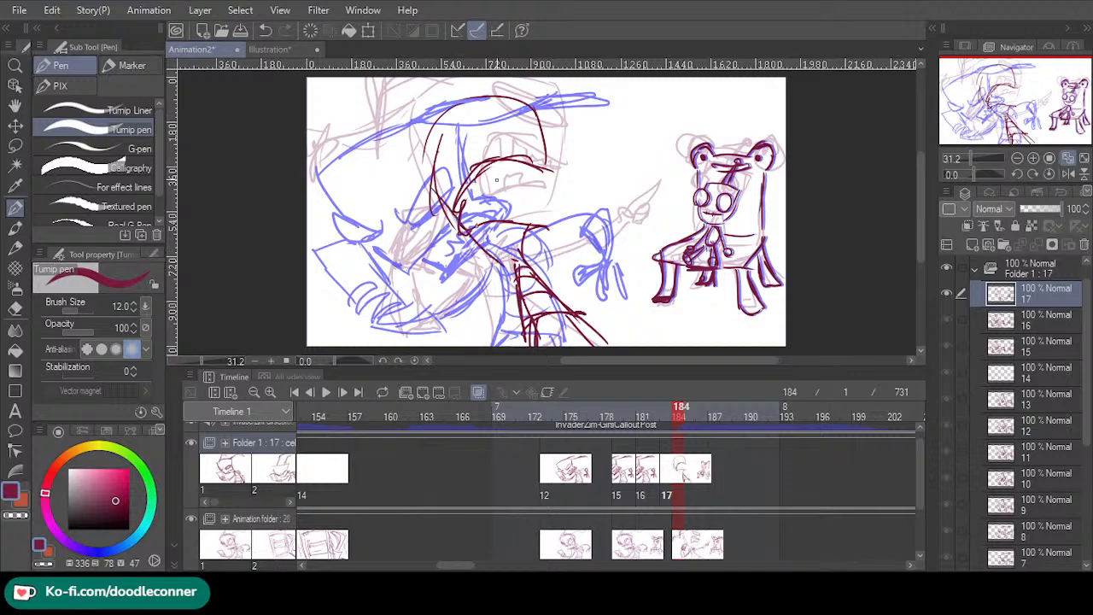
- Add jagged teeth and a tongue inside the open mouth, and draw the narrowed eye above it
drag(507, 179, 527, 173)
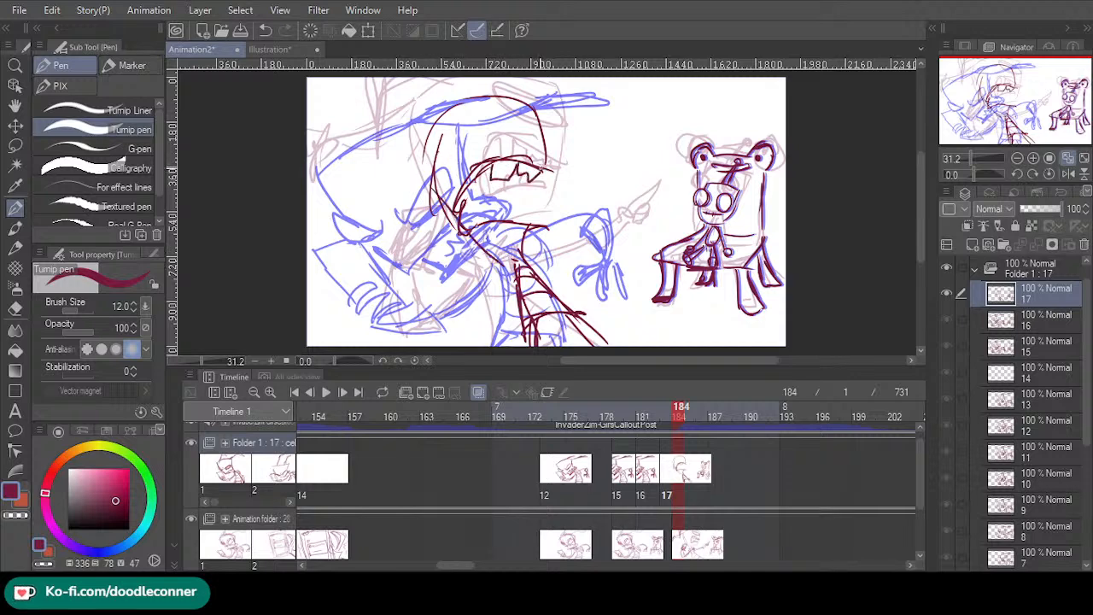
mouse_move(481, 221)
mouse_down()
mouse_move(519, 193)
mouse_move(546, 205)
mouse_move(518, 204)
mouse_up()
drag(514, 227, 532, 205)
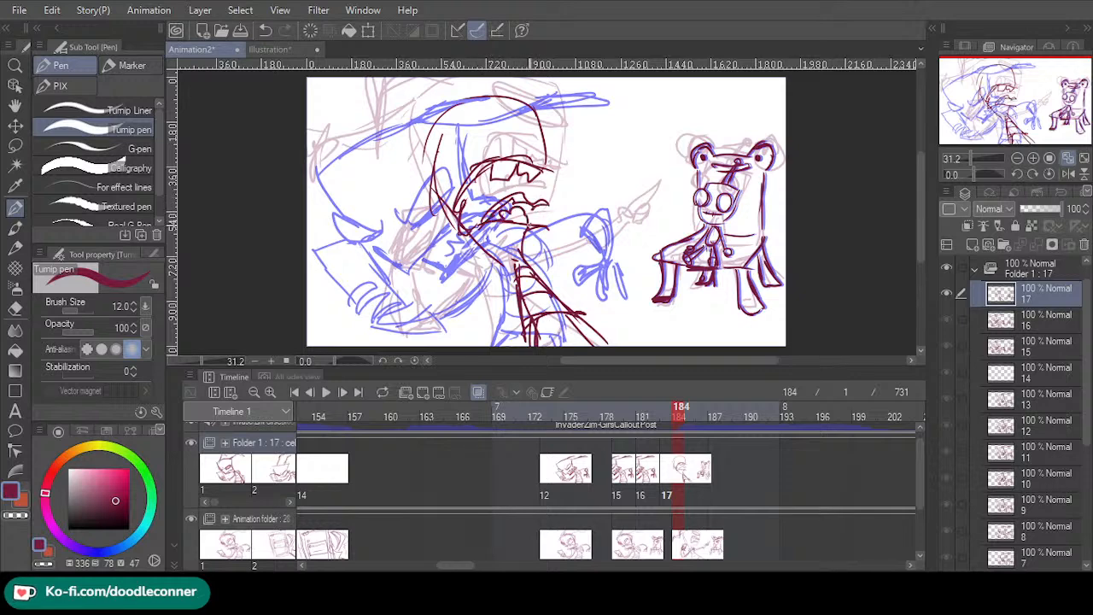
mouse_move(547, 123)
mouse_down()
mouse_move(489, 127)
mouse_move(544, 144)
mouse_up()
mouse_move(478, 137)
mouse_down()
mouse_move(540, 144)
mouse_move(516, 138)
mouse_up()
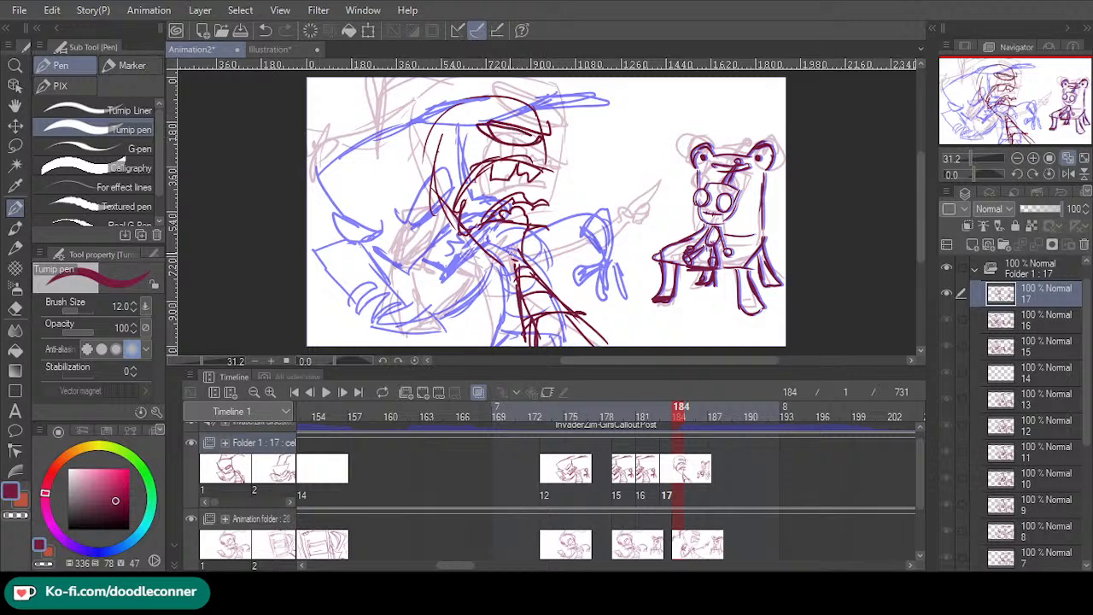
- Reinforce the back and top of the shouting character's head with extra contour strokes
drag(493, 247, 422, 193)
drag(473, 115, 420, 198)
drag(499, 103, 444, 136)
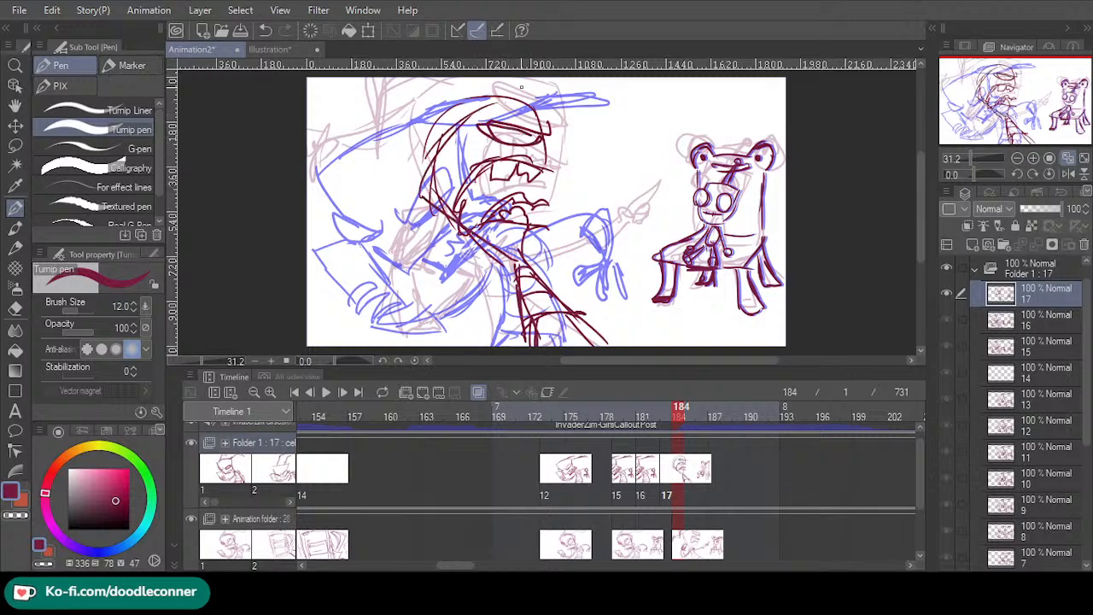
mouse_move(528, 94)
mouse_down()
mouse_move(396, 99)
mouse_move(345, 145)
mouse_move(454, 104)
mouse_move(432, 136)
mouse_up()
drag(480, 101, 427, 142)
- Draw two thick antennae sweeping back from the shouting character's head
mouse_move(432, 134)
mouse_down()
mouse_move(427, 214)
mouse_move(361, 179)
mouse_move(352, 210)
mouse_up()
drag(376, 174, 354, 217)
drag(360, 187, 430, 147)
drag(379, 115, 458, 99)
mouse_move(333, 159)
mouse_down()
mouse_move(451, 101)
mouse_move(488, 98)
mouse_move(531, 102)
mouse_move(543, 174)
mouse_up()
- Add more upper teeth and thicken the corner of the shouting character's jaw
mouse_move(468, 183)
mouse_down()
mouse_move(456, 237)
mouse_move(470, 188)
mouse_move(495, 183)
mouse_up()
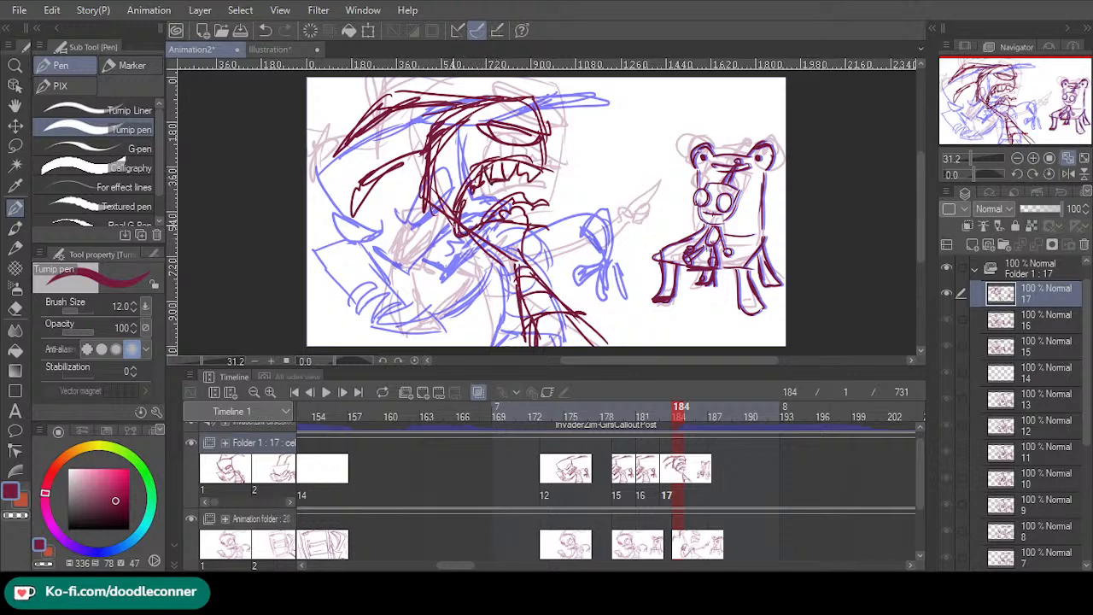
drag(482, 233, 447, 244)
drag(451, 202, 446, 234)
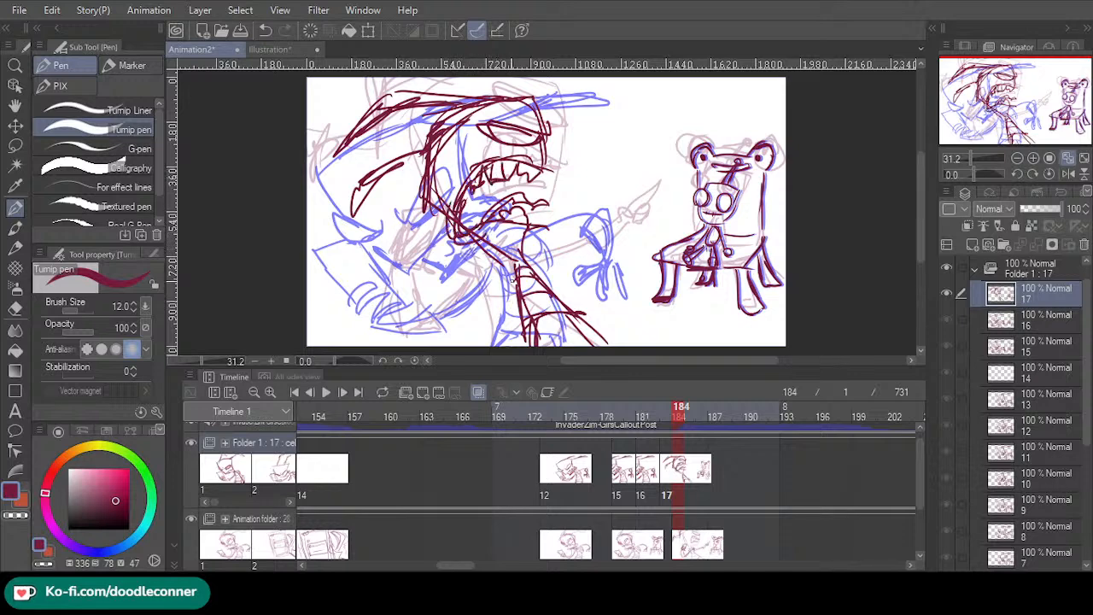
- Strengthen the standing character's torso with extra strokes along its back edge and hem
drag(516, 294, 514, 329)
drag(512, 276, 505, 345)
mouse_move(511, 295)
mouse_down()
mouse_move(499, 345)
mouse_move(515, 347)
mouse_move(500, 336)
mouse_up()
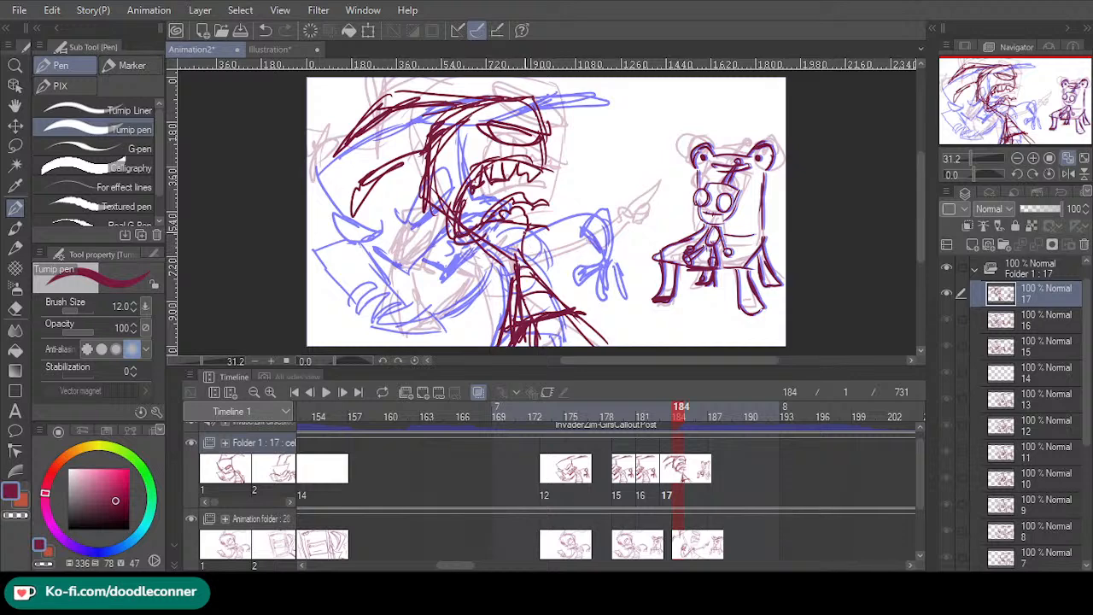
- Draw the outstretched arm reaching toward the chair with a raised finger at its end, and turn onion skin off
drag(560, 246, 612, 217)
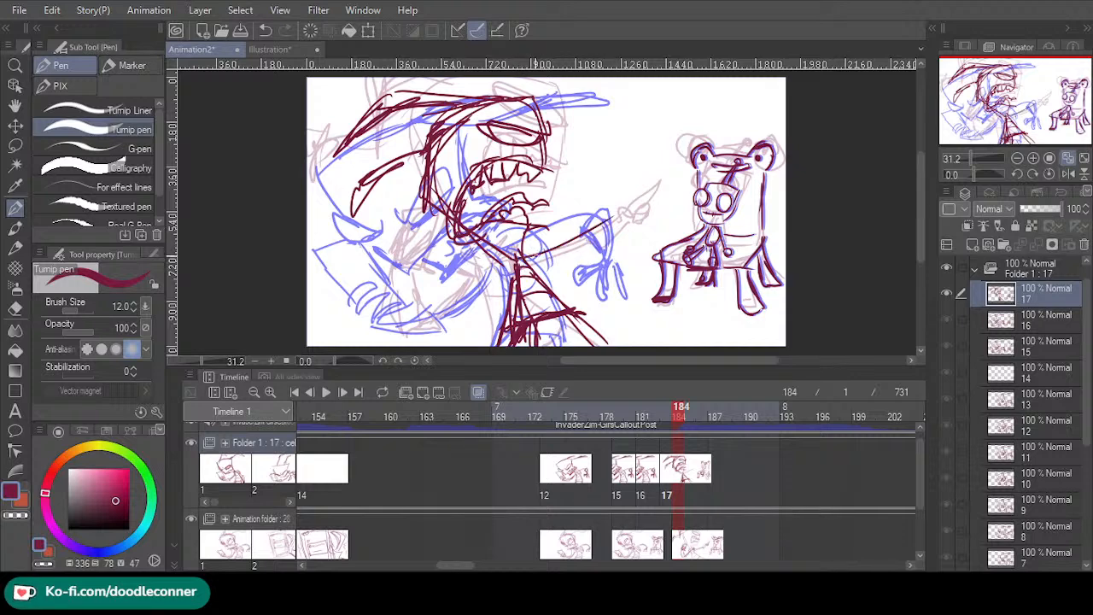
drag(526, 261, 600, 230)
mouse_move(587, 236)
mouse_down()
mouse_move(629, 210)
mouse_move(605, 219)
mouse_up()
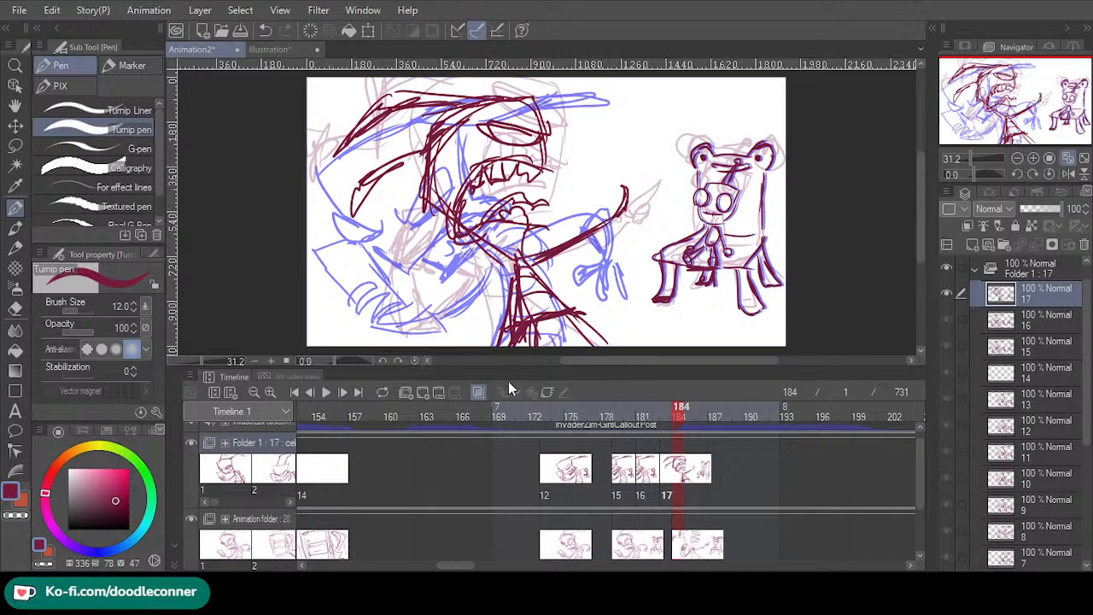
click(477, 392)
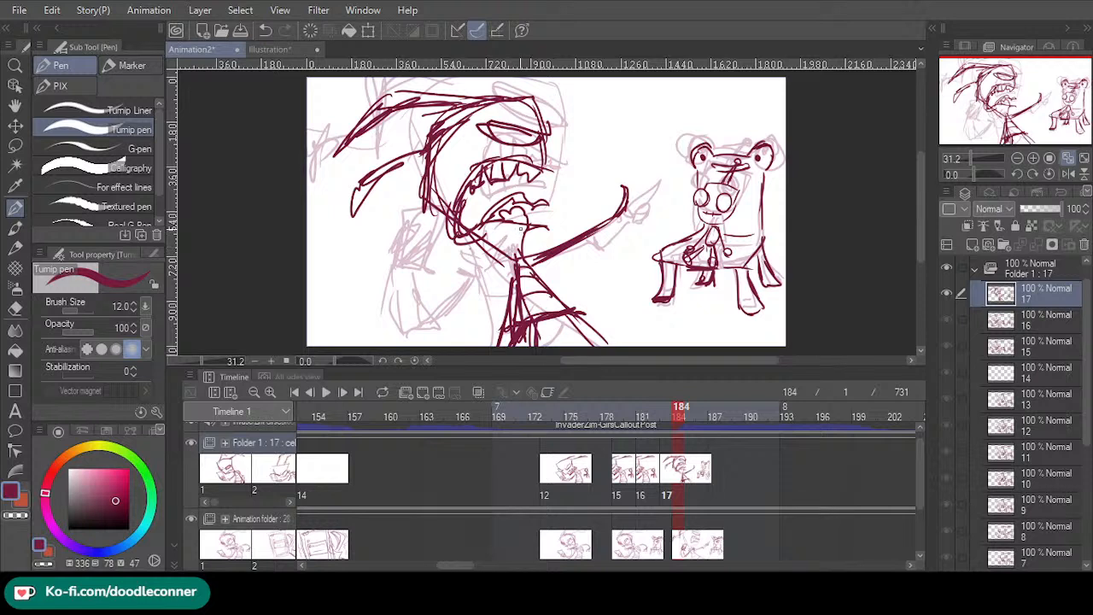
- Outline the shouting character's chin beneath the open mouth and the front edge of its face below the eye
mouse_move(555, 222)
mouse_down()
mouse_move(511, 256)
mouse_move(487, 249)
mouse_move(512, 259)
mouse_move(477, 247)
mouse_up()
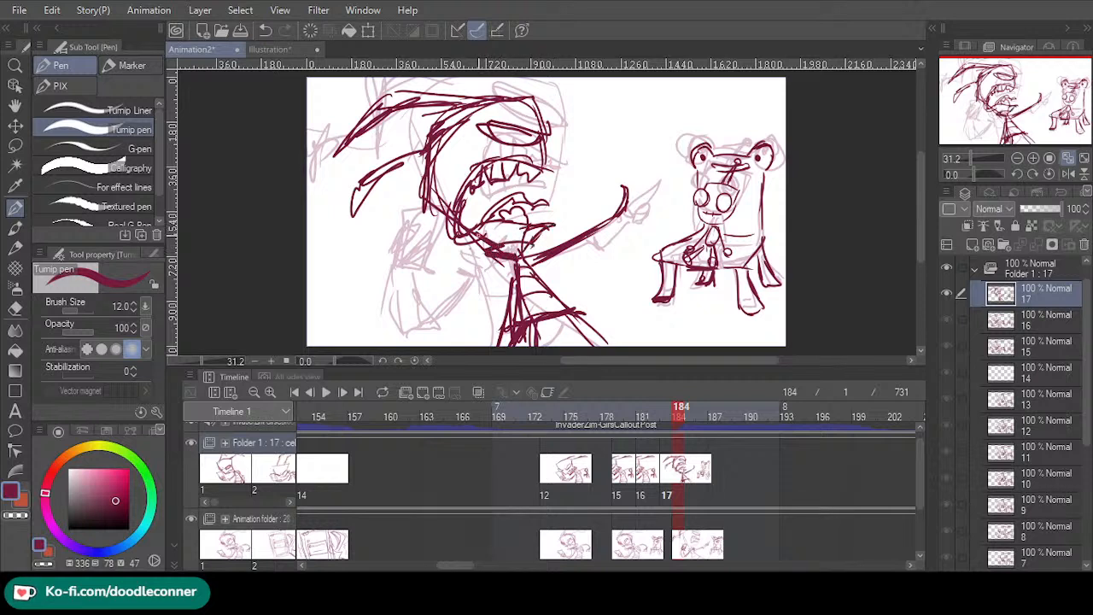
drag(545, 135, 558, 176)
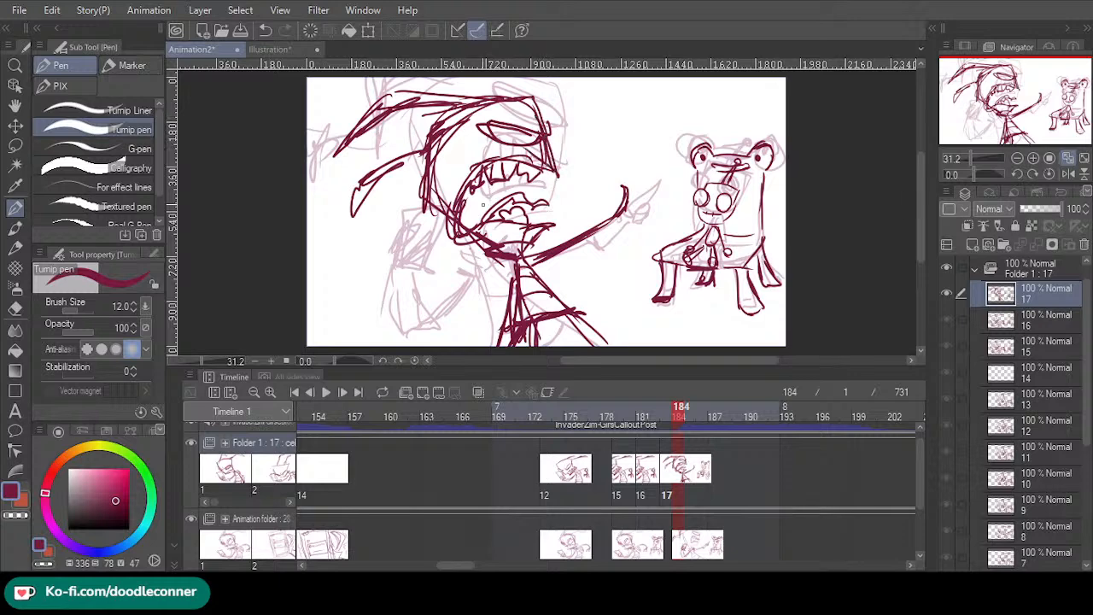
- Erase the raised end of the outstretched arm and redraw it as a thicker forearm with a hand pointing at the chair
click(15, 307)
drag(608, 216, 634, 175)
key(p)
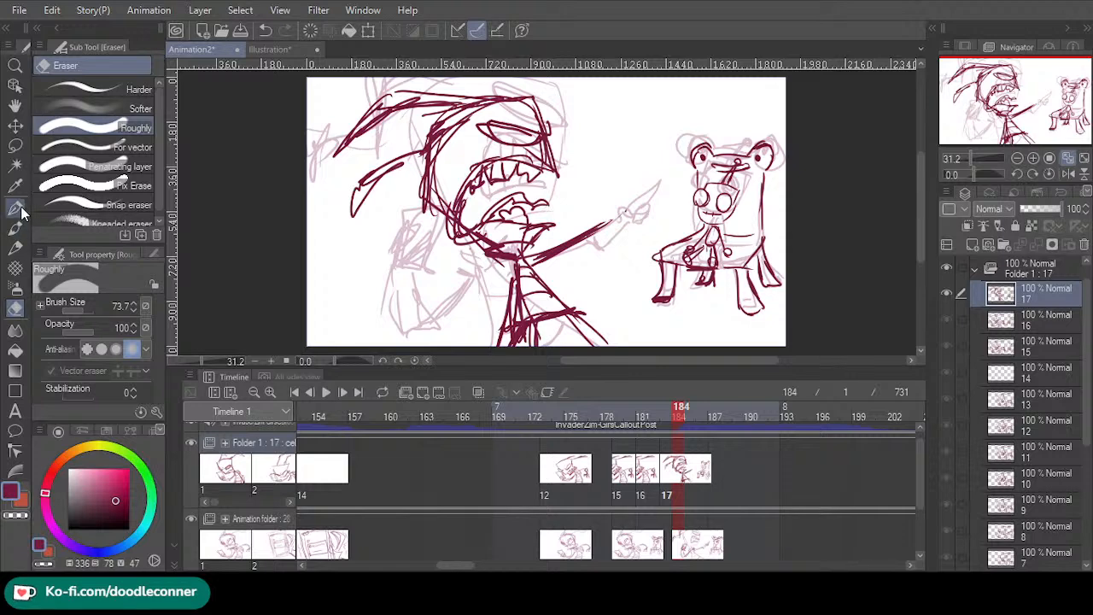
drag(589, 231, 651, 196)
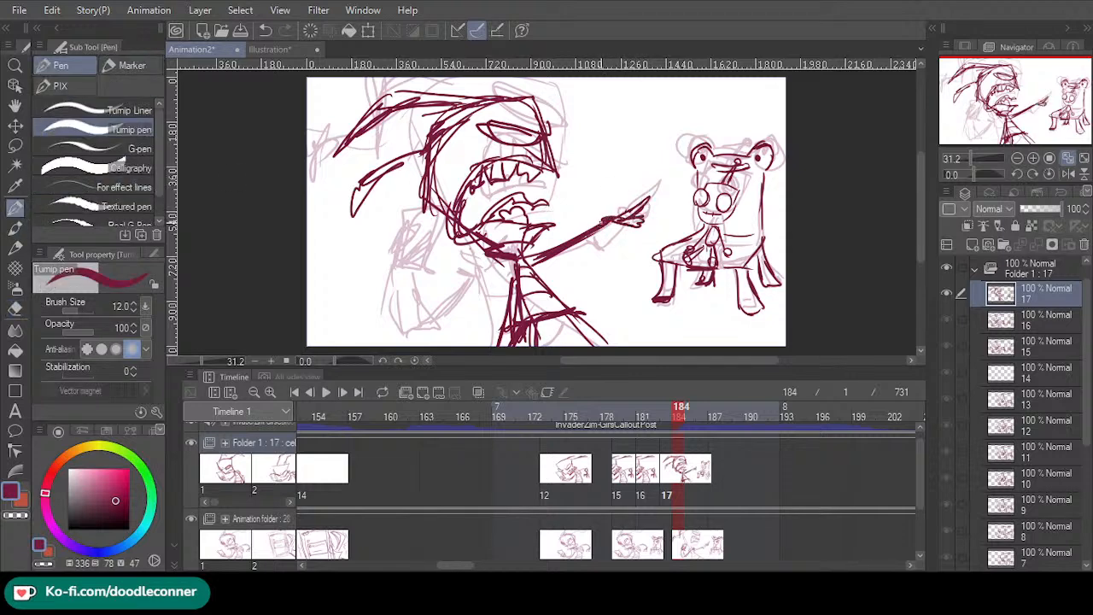
drag(586, 247, 620, 221)
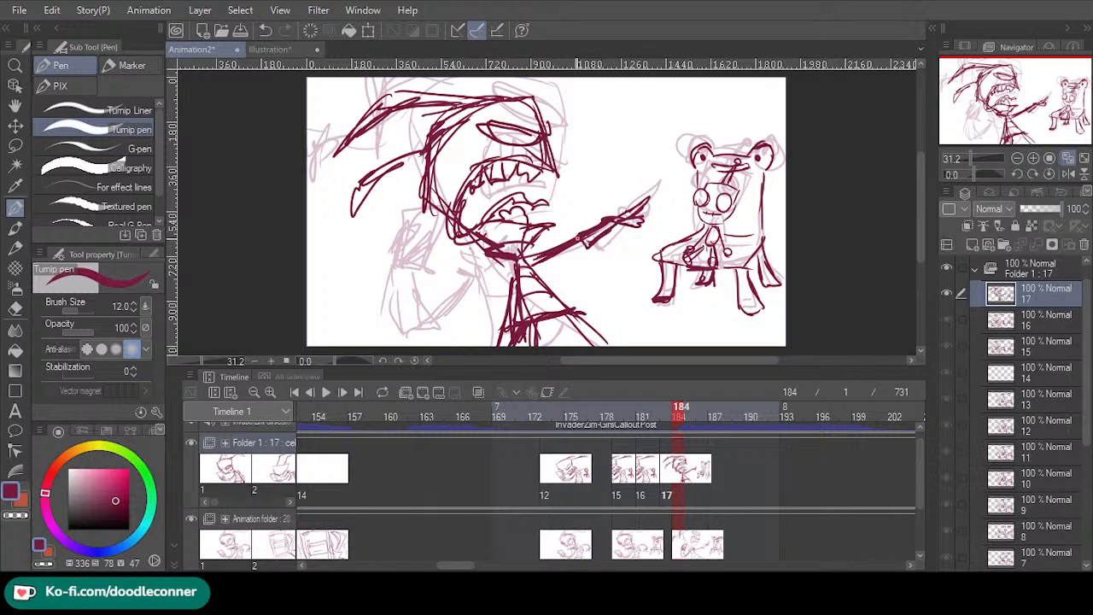
- Draw the shouting character's other arm with a hand gripping a tilted rectangular object beside its torso
mouse_move(421, 275)
mouse_down()
mouse_move(387, 236)
mouse_move(436, 217)
mouse_move(457, 290)
mouse_move(410, 311)
mouse_up()
mouse_move(367, 249)
mouse_down()
mouse_move(395, 279)
mouse_move(365, 256)
mouse_move(458, 275)
mouse_move(413, 307)
mouse_move(444, 313)
mouse_move(430, 273)
mouse_move(437, 320)
mouse_move(487, 317)
mouse_move(446, 296)
mouse_move(501, 331)
mouse_up()
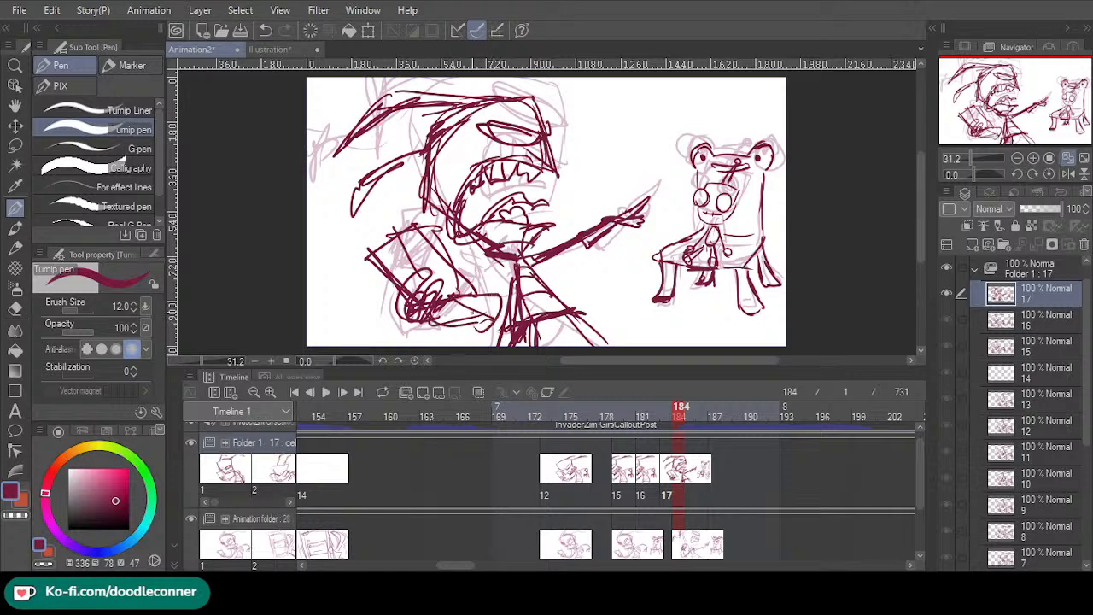
mouse_move(516, 265)
mouse_down()
mouse_move(474, 300)
mouse_move(509, 312)
mouse_move(505, 264)
mouse_up()
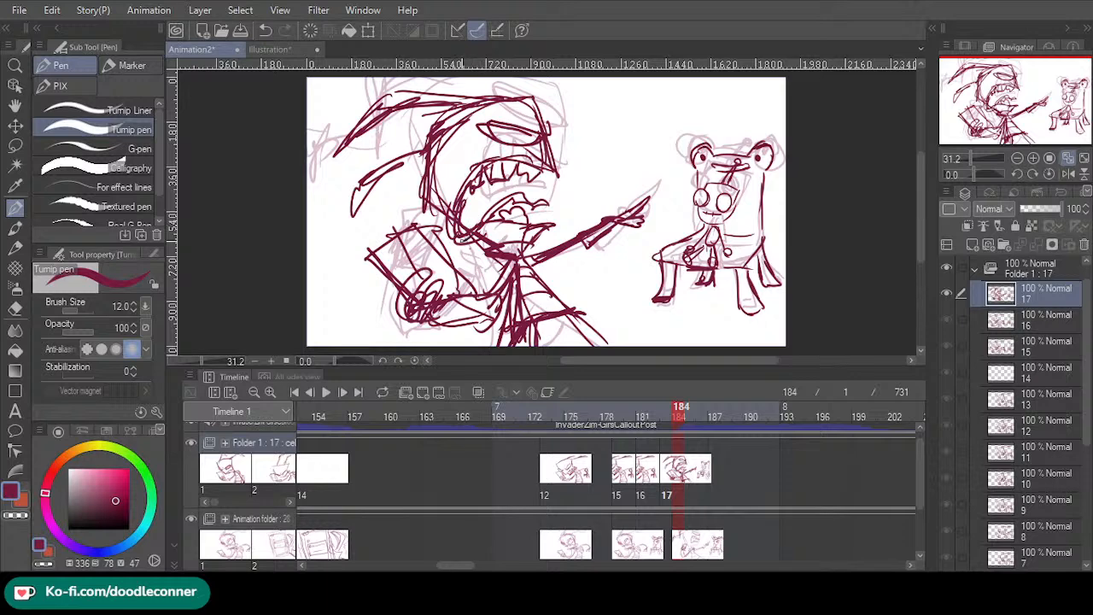
- Darken the back of the shouting character's jaw and add hatching to the side of its head and lower jaw
mouse_move(461, 183)
mouse_down()
mouse_move(449, 244)
mouse_move(453, 212)
mouse_up()
drag(484, 128, 451, 159)
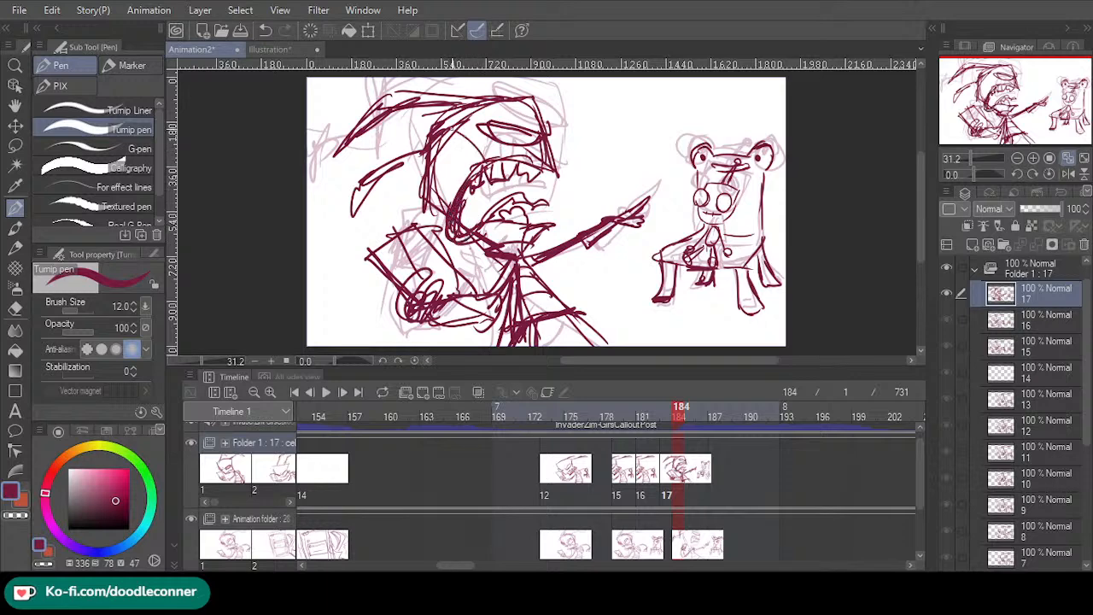
drag(499, 225, 497, 246)
mouse_move(470, 135)
mouse_down()
mouse_move(434, 183)
mouse_move(437, 207)
mouse_up()
drag(498, 227, 490, 238)
drag(508, 225, 496, 242)
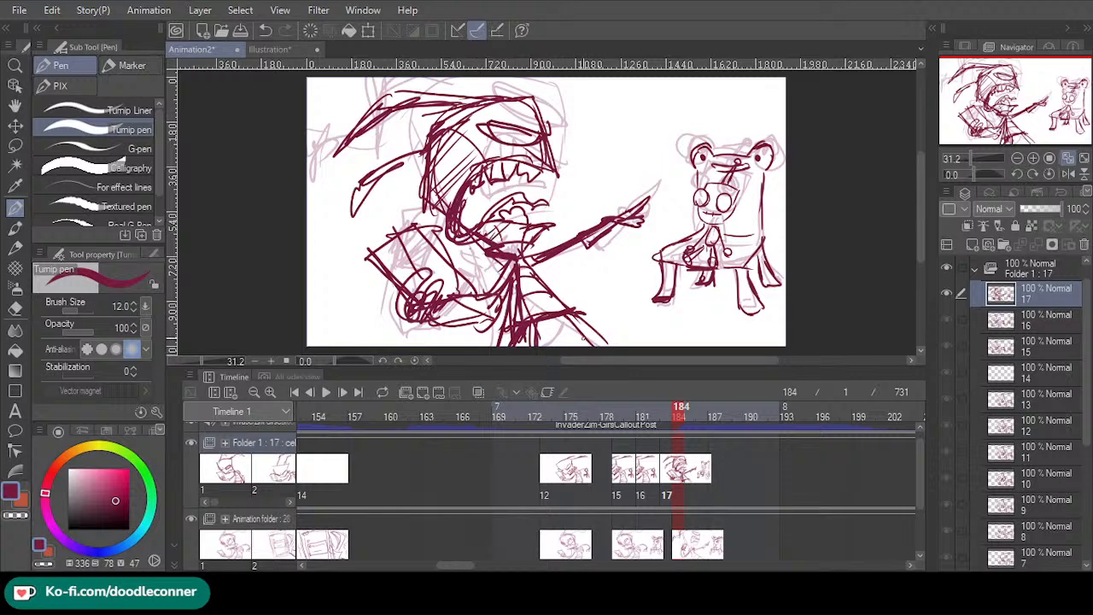
- Compare the cels around frame 183, and shift cel 17 two frames later to start at frame 185
click(651, 415)
click(683, 420)
click(658, 423)
click(665, 424)
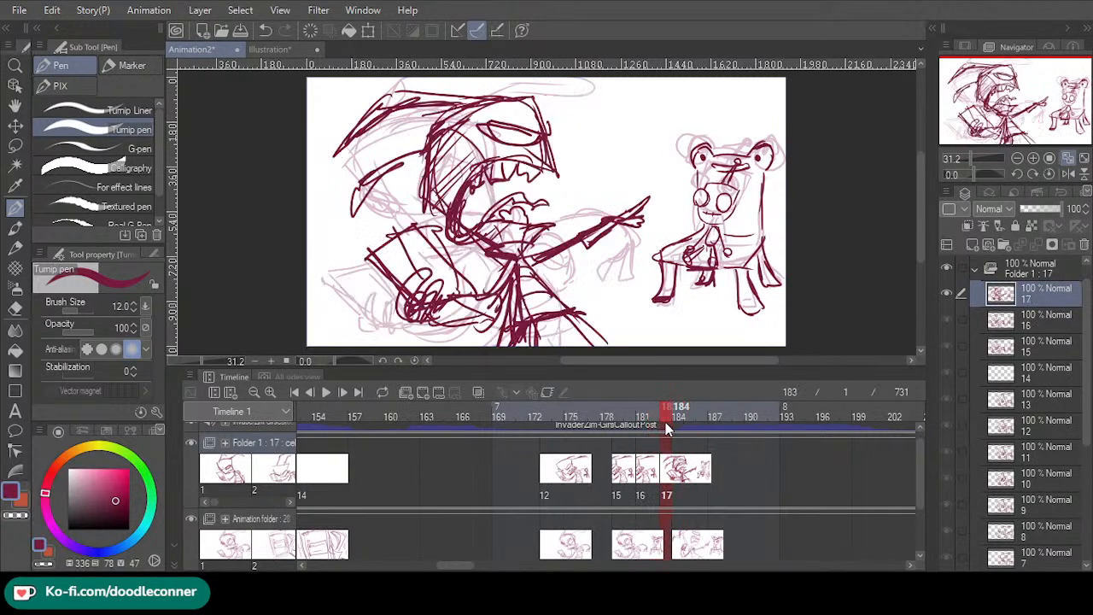
click(661, 422)
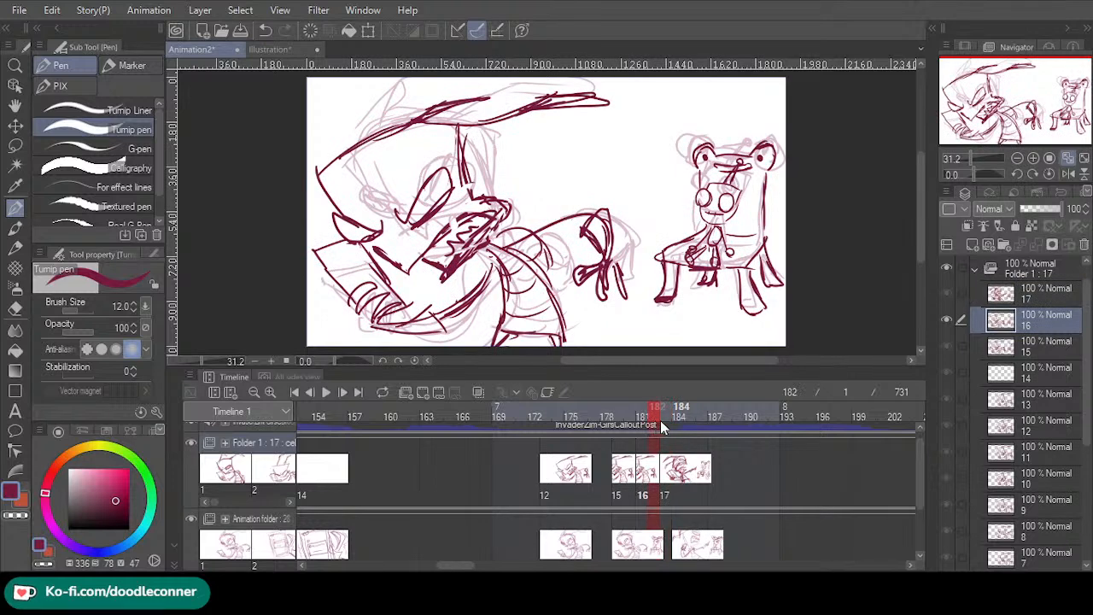
click(665, 420)
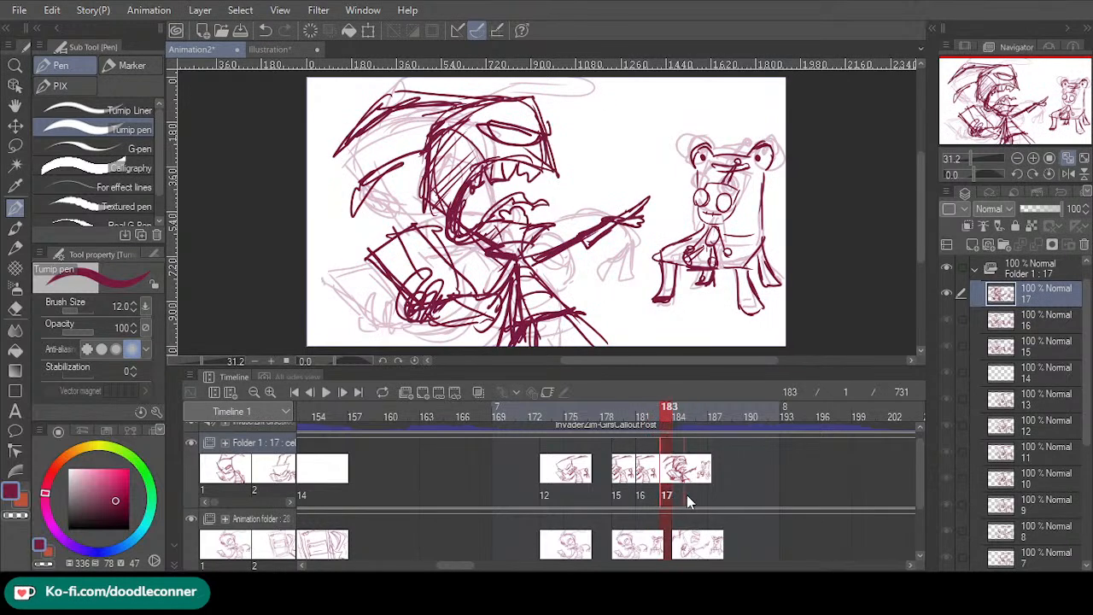
drag(688, 502, 685, 503)
- Duplicate cel 16 and place the copy at frame 183, between cels 16 and 17
click(654, 495)
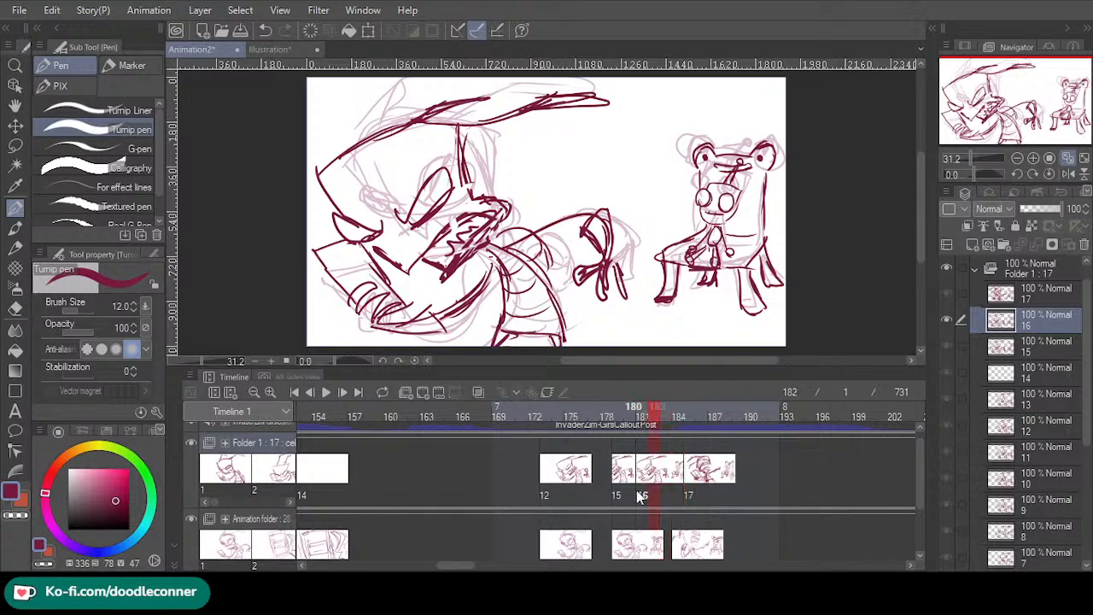
click(644, 504)
key(ctrl+v)
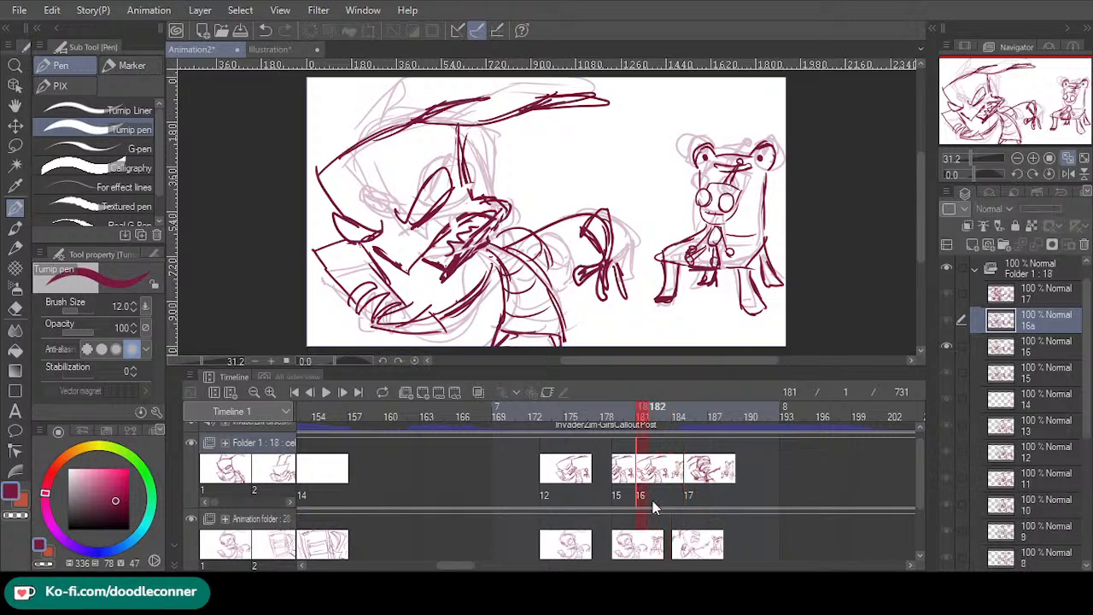
click(662, 502)
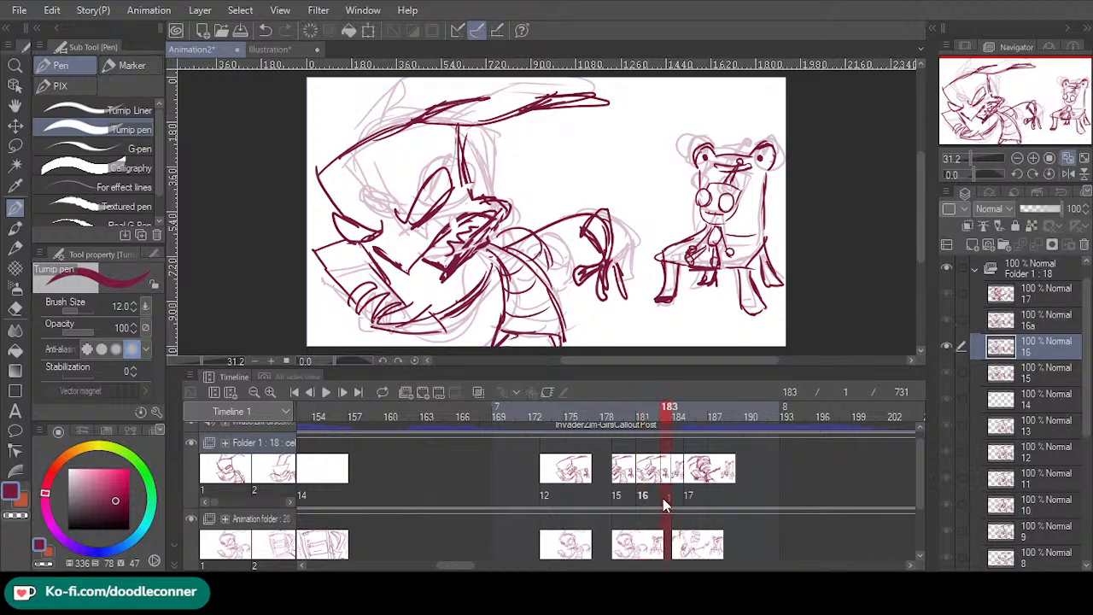
click(662, 499)
click(636, 394)
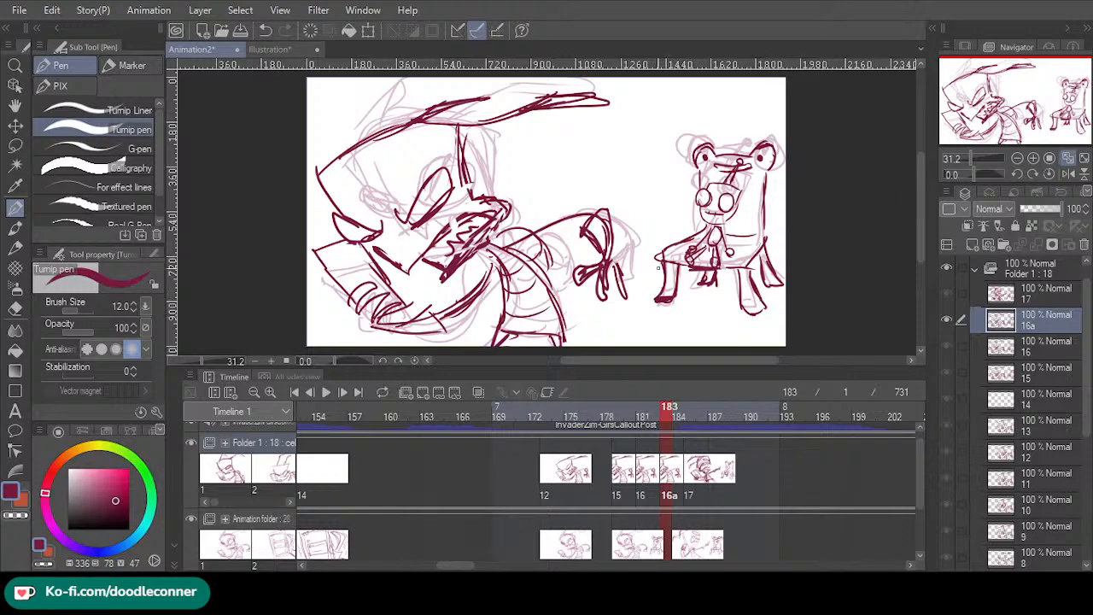
- Lasso the chair and its characters, clear everything outside the selection on the copied cel, deselect, and turn onion skin on
click(15, 145)
mouse_move(822, 311)
mouse_down()
mouse_move(709, 337)
mouse_move(642, 291)
mouse_move(744, 91)
mouse_move(811, 91)
mouse_up()
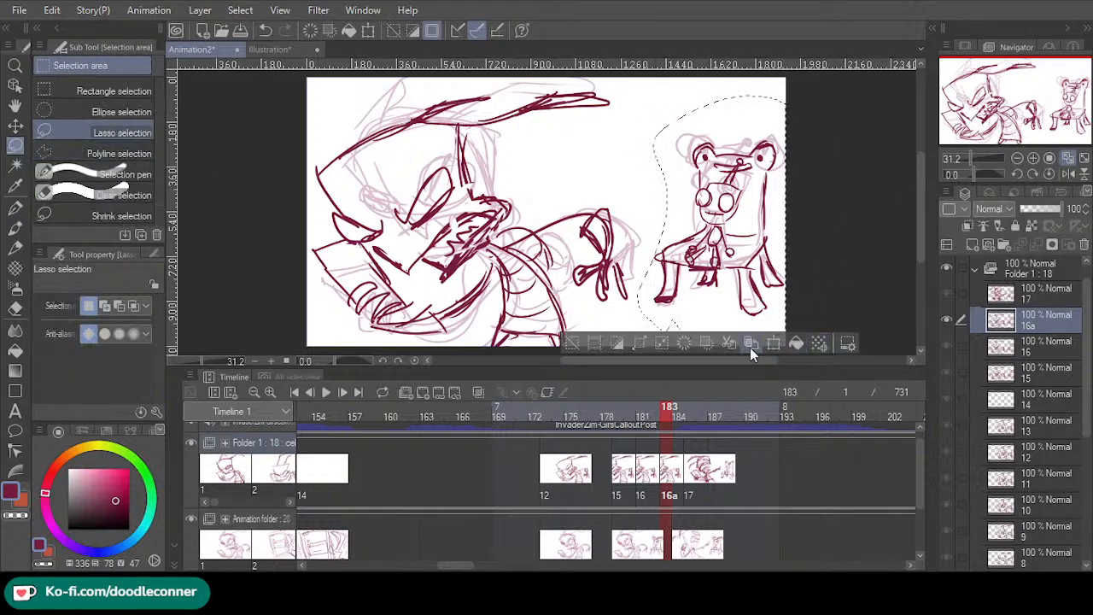
click(683, 343)
click(572, 343)
click(478, 390)
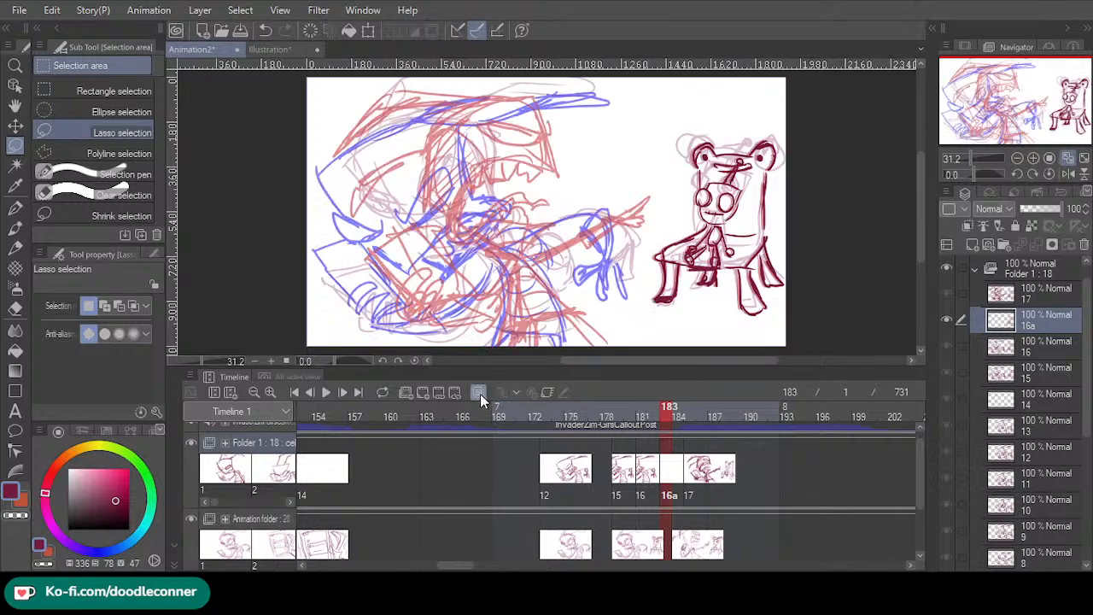
click(14, 125)
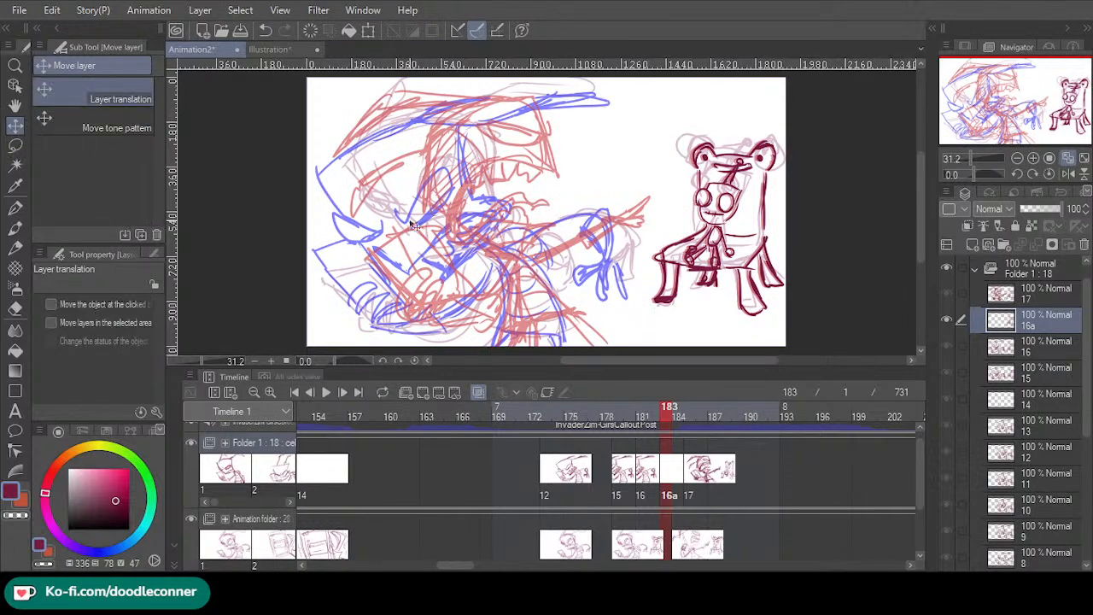
- Draw the in-between head at frame 183 with closed curved eyes, a slanted mouth with zigzag teeth, and a rounded skull
drag(487, 227, 491, 230)
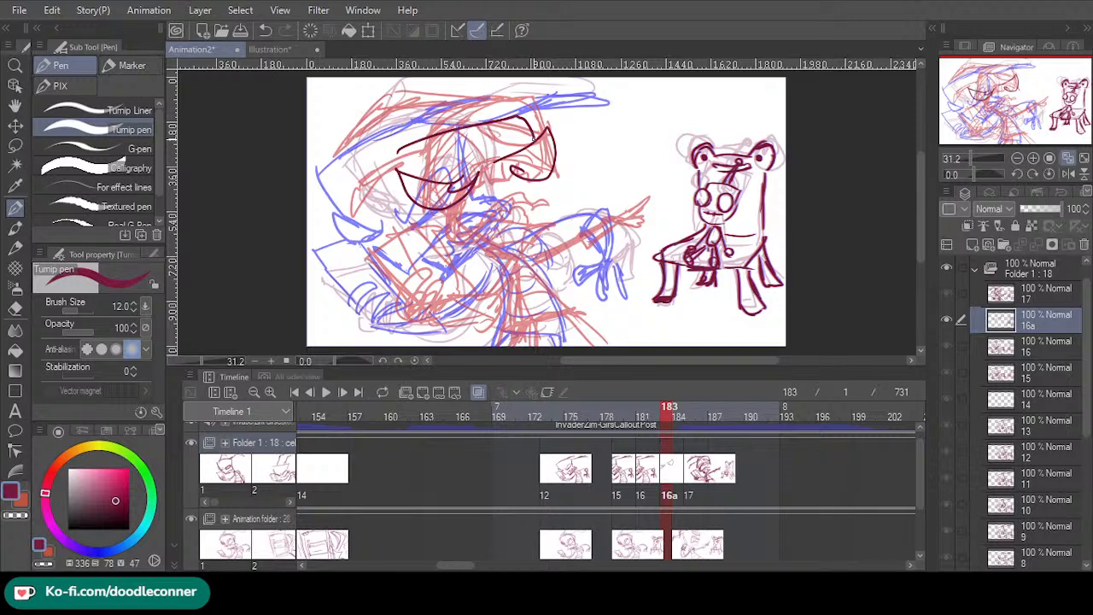
drag(432, 251, 544, 204)
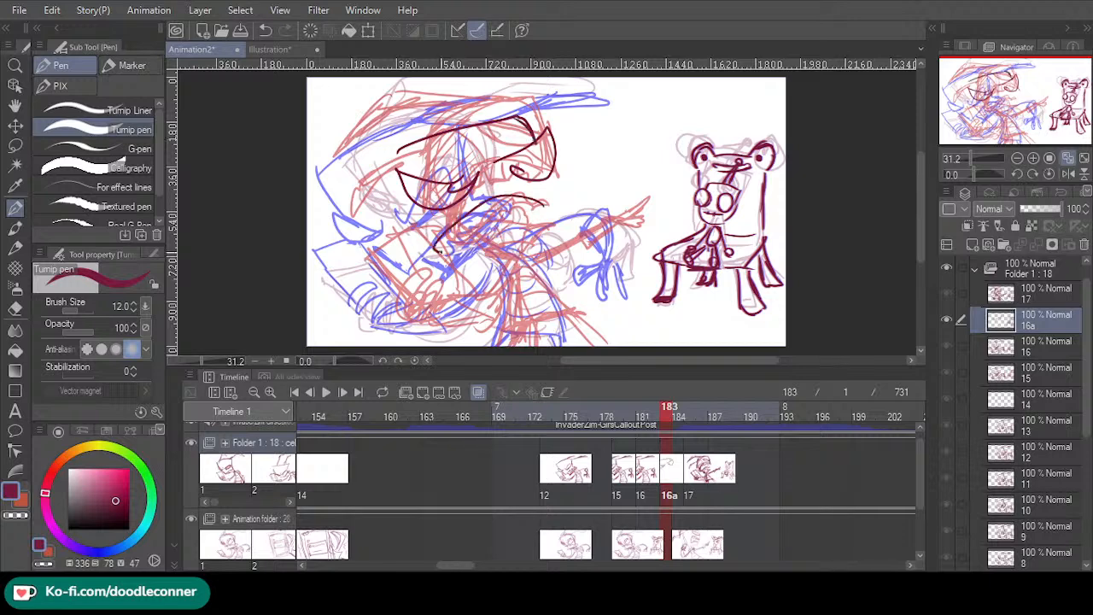
drag(438, 251, 546, 212)
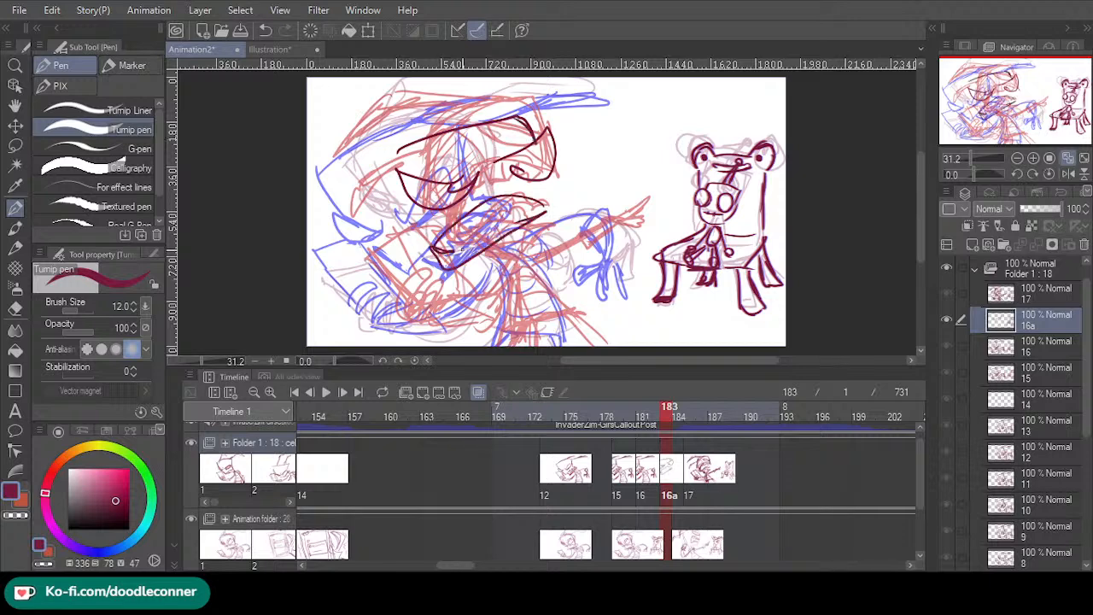
drag(462, 249, 546, 205)
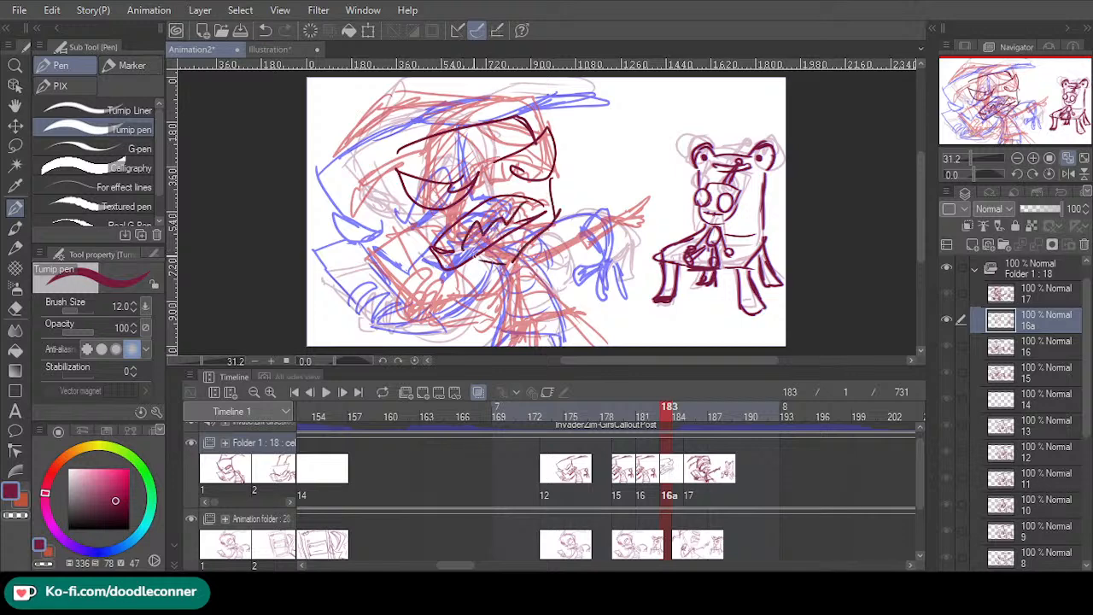
mouse_move(432, 243)
mouse_down()
mouse_move(398, 177)
mouse_move(398, 193)
mouse_move(504, 108)
mouse_up()
- Draw the in-between character's flared torso below the head with curved stripes across it
mouse_move(547, 275)
mouse_down()
mouse_move(588, 341)
mouse_move(564, 300)
mouse_move(581, 349)
mouse_up()
drag(510, 273, 495, 333)
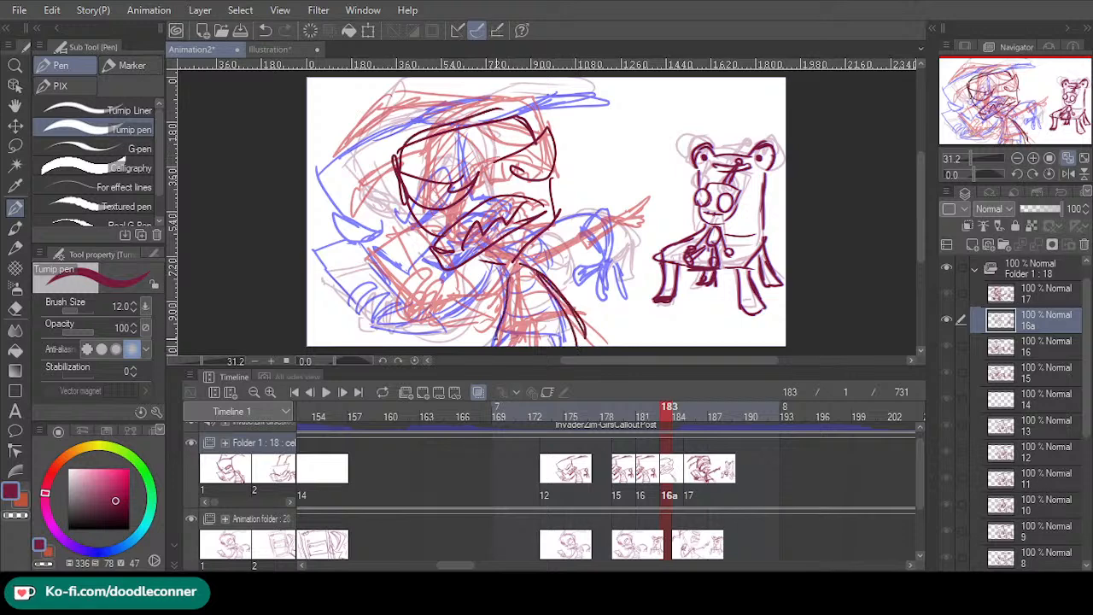
mouse_move(551, 275)
mouse_down()
mouse_move(502, 342)
mouse_move(575, 309)
mouse_up()
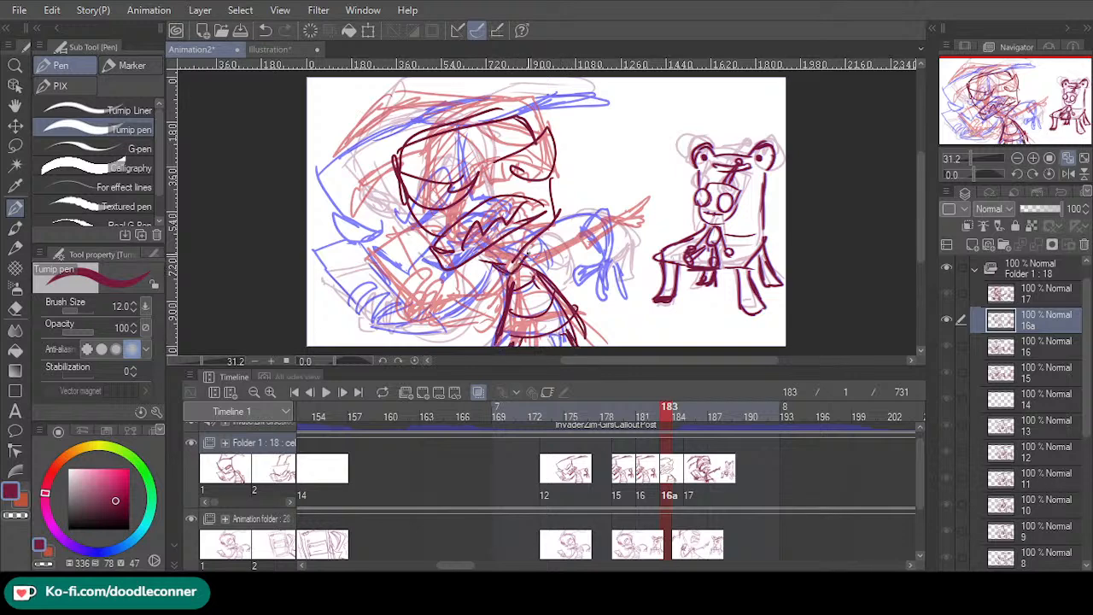
drag(530, 253, 603, 228)
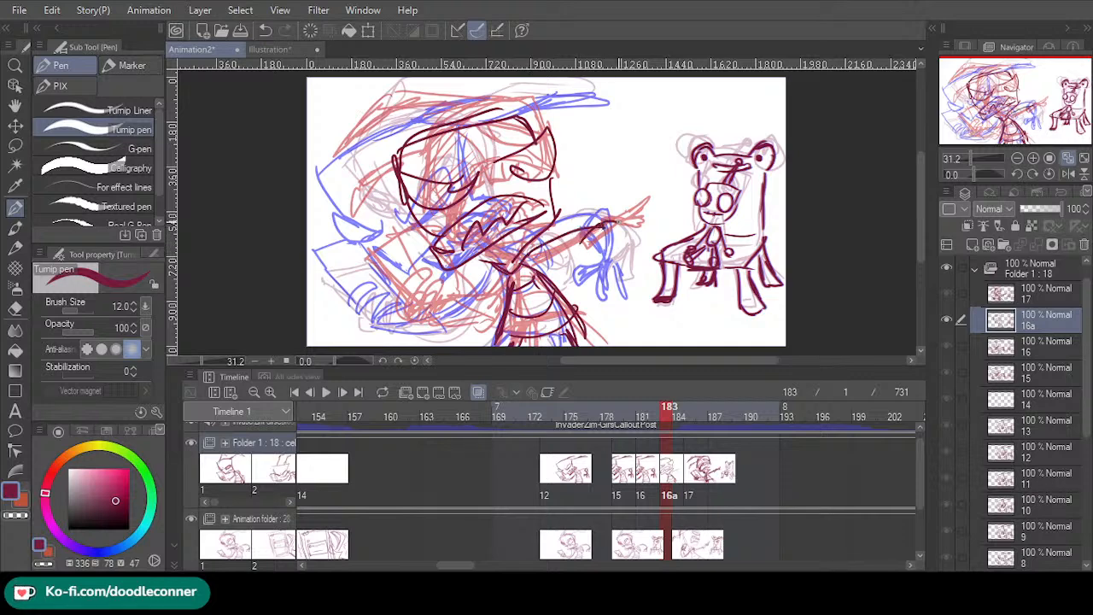
key(ctrl+z)
key(ctrl+z)
mouse_move(526, 256)
mouse_down()
mouse_move(588, 220)
mouse_move(616, 223)
mouse_up()
key(ctrl+z)
key(ctrl+z)
- Draw the in-between character's arm reaching from the shoulder toward the chair
mouse_move(521, 258)
mouse_down()
mouse_move(544, 243)
mouse_move(620, 234)
mouse_move(539, 255)
mouse_up()
drag(608, 237, 640, 222)
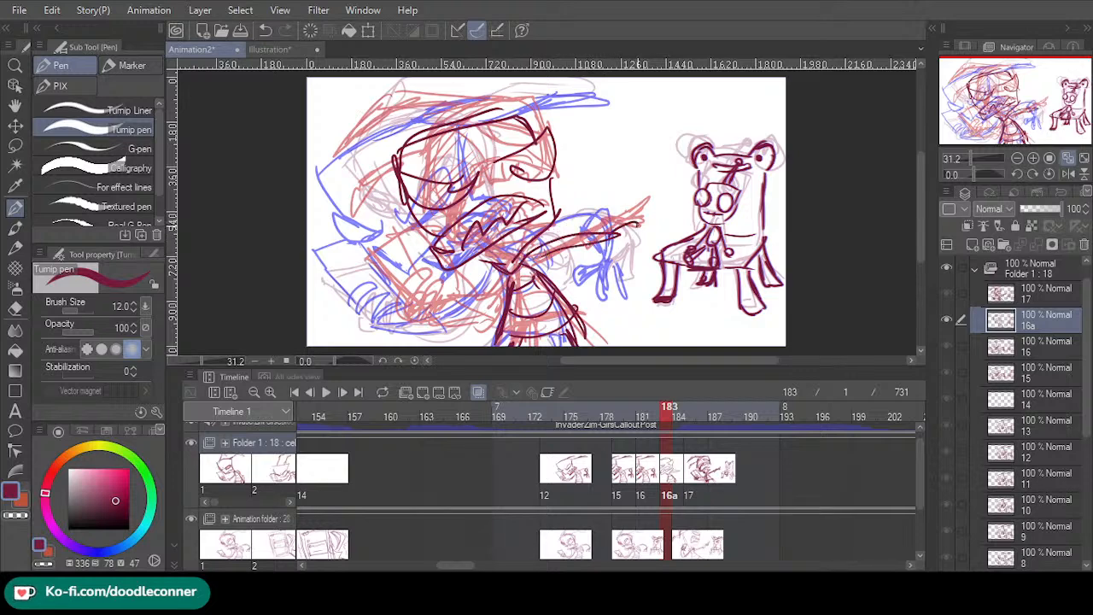
- Play back the animation from frame 162 and again from the beginning to check the shouting motion
click(415, 410)
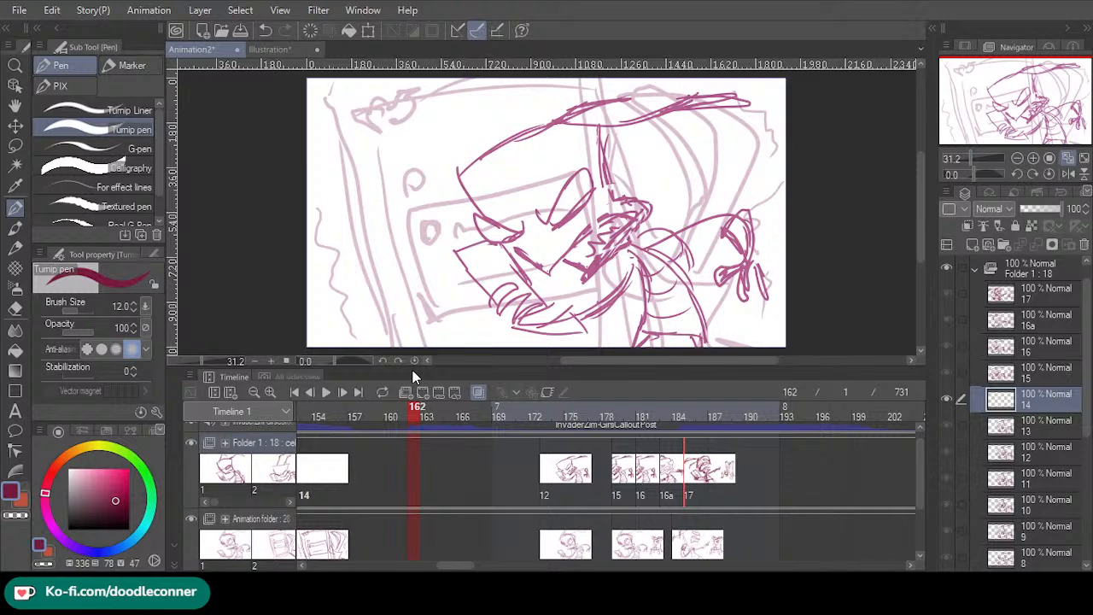
click(324, 398)
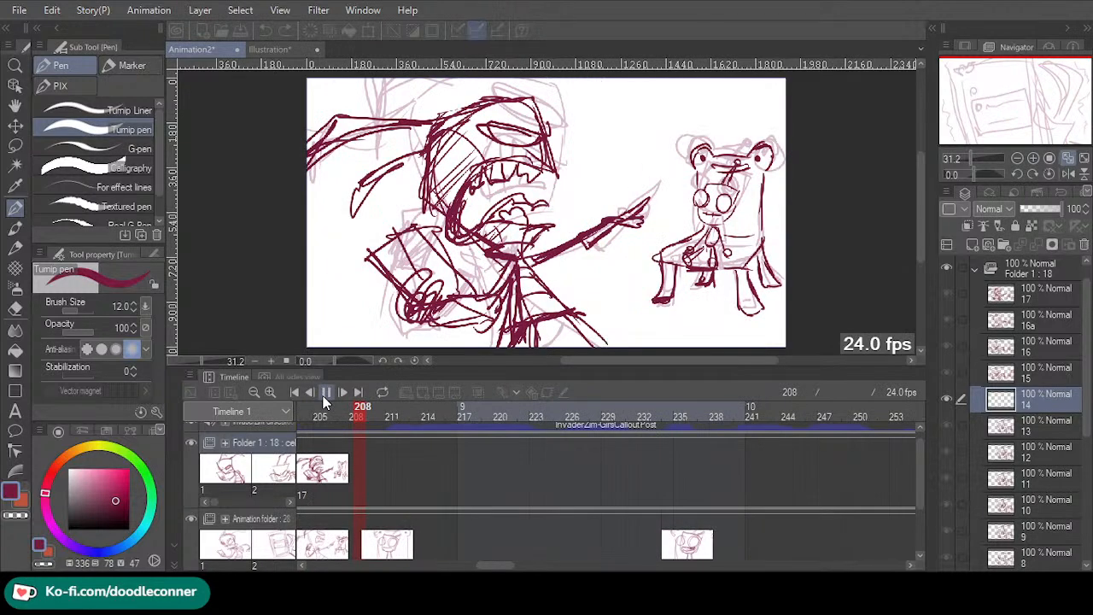
click(325, 398)
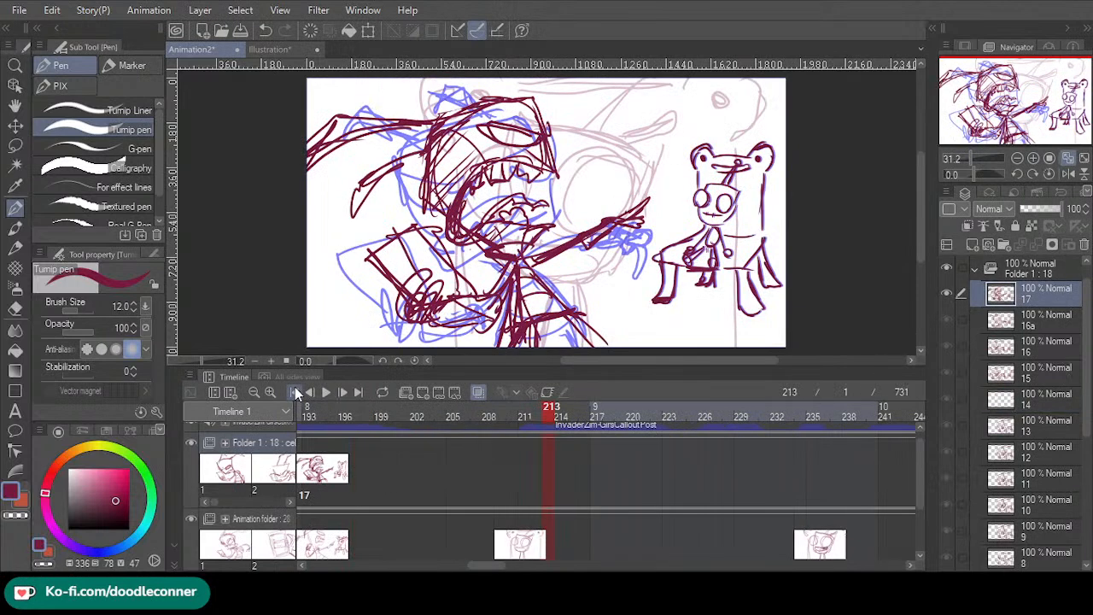
click(295, 392)
click(326, 396)
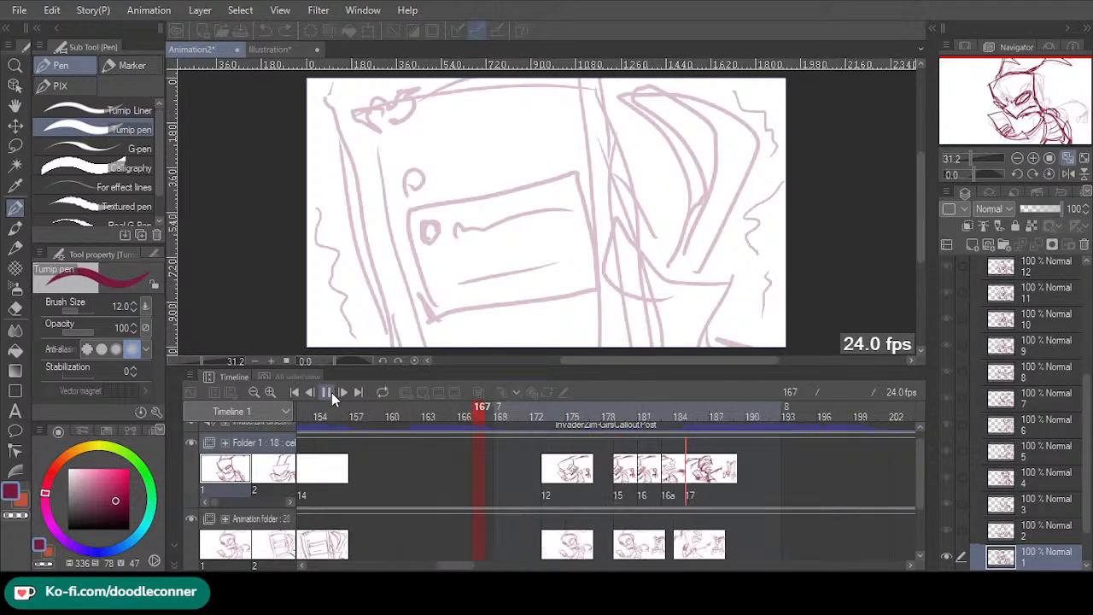
click(331, 392)
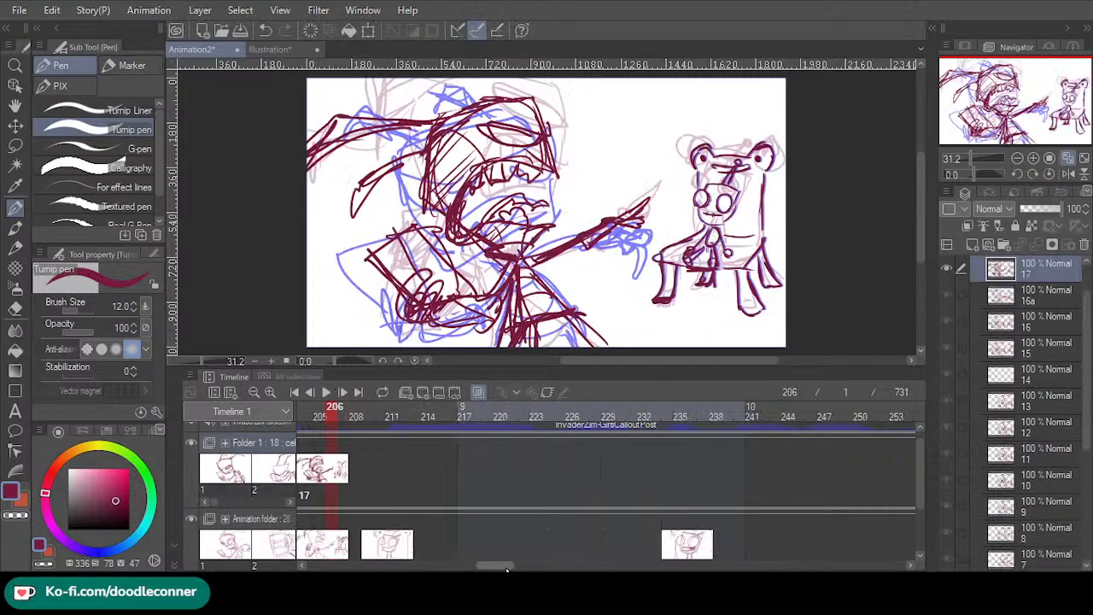
- Select the shouting head on cel 18 at frame 187 and distort it slightly upward and back, away from the chair
drag(502, 567, 478, 569)
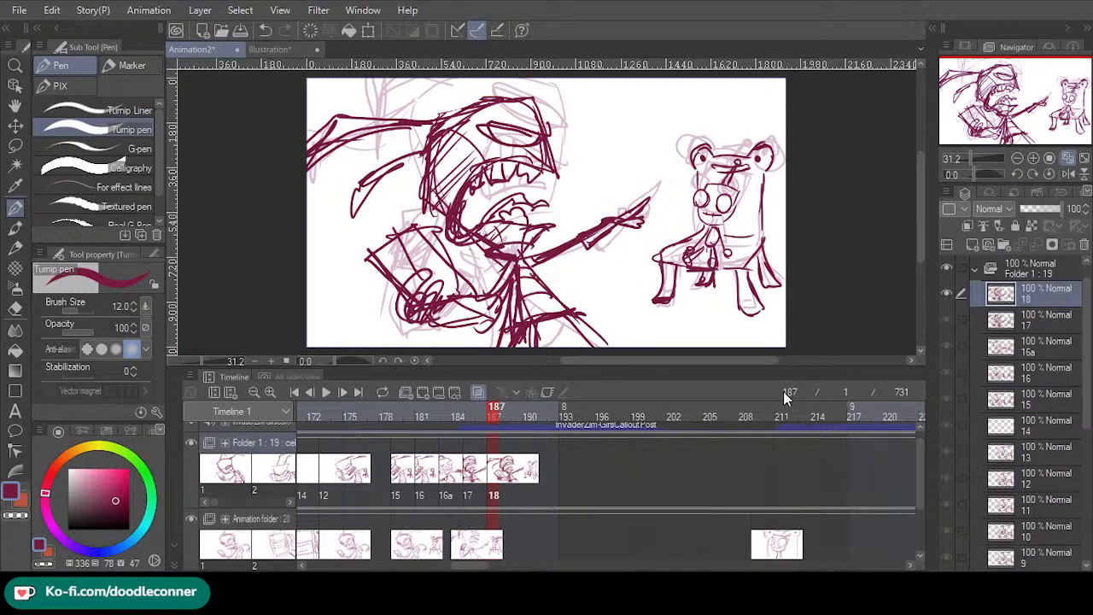
key(m)
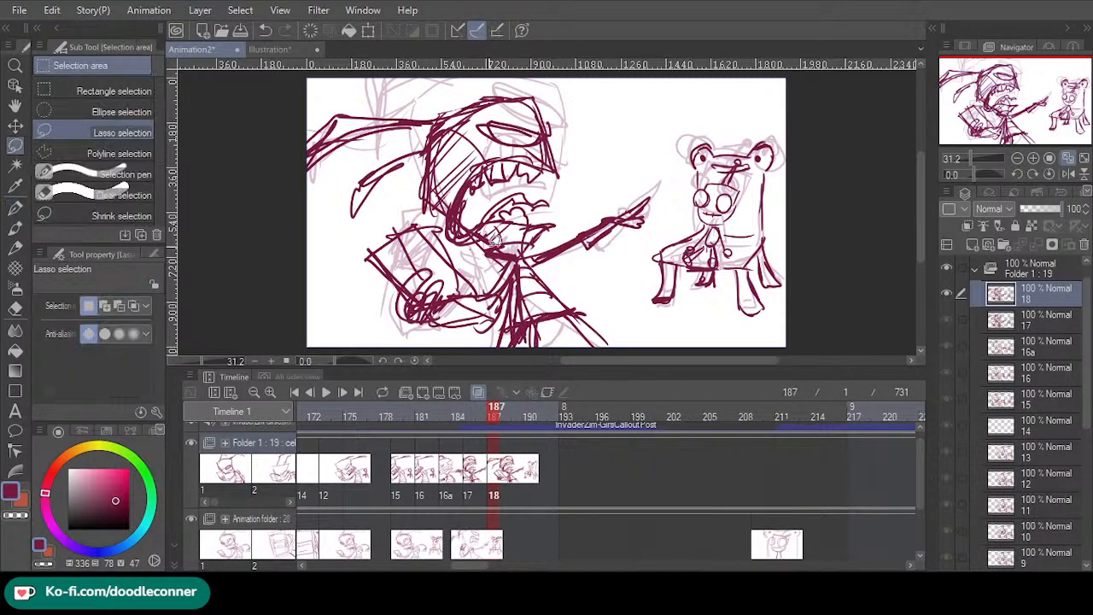
mouse_move(495, 241)
mouse_down()
mouse_move(561, 91)
mouse_move(511, 257)
mouse_up()
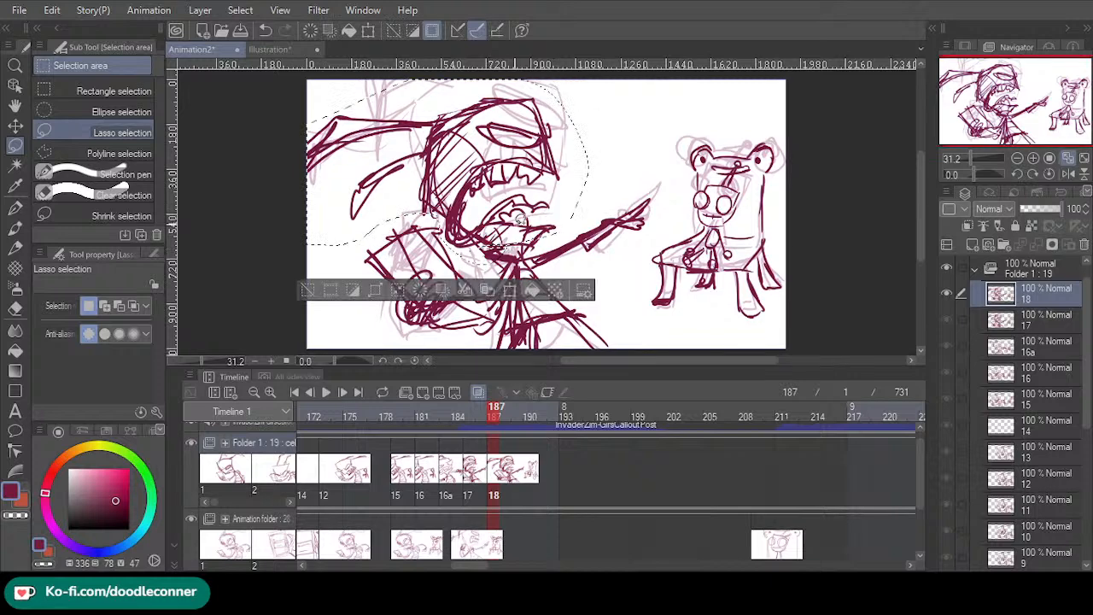
click(510, 290)
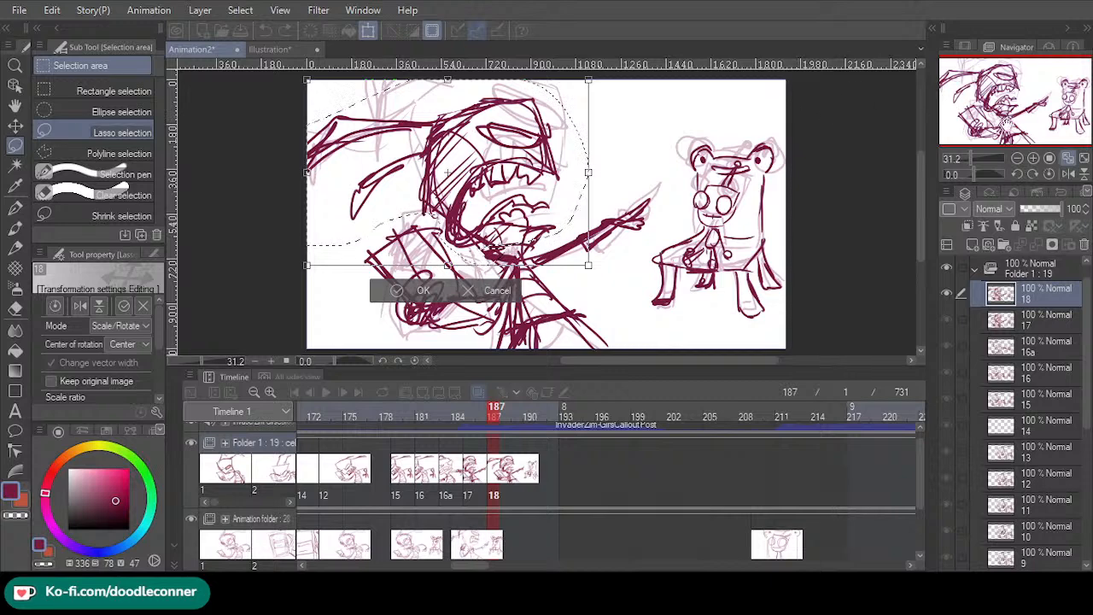
mouse_move(457, 90)
mouse_down()
mouse_move(495, 129)
mouse_move(472, 101)
mouse_up()
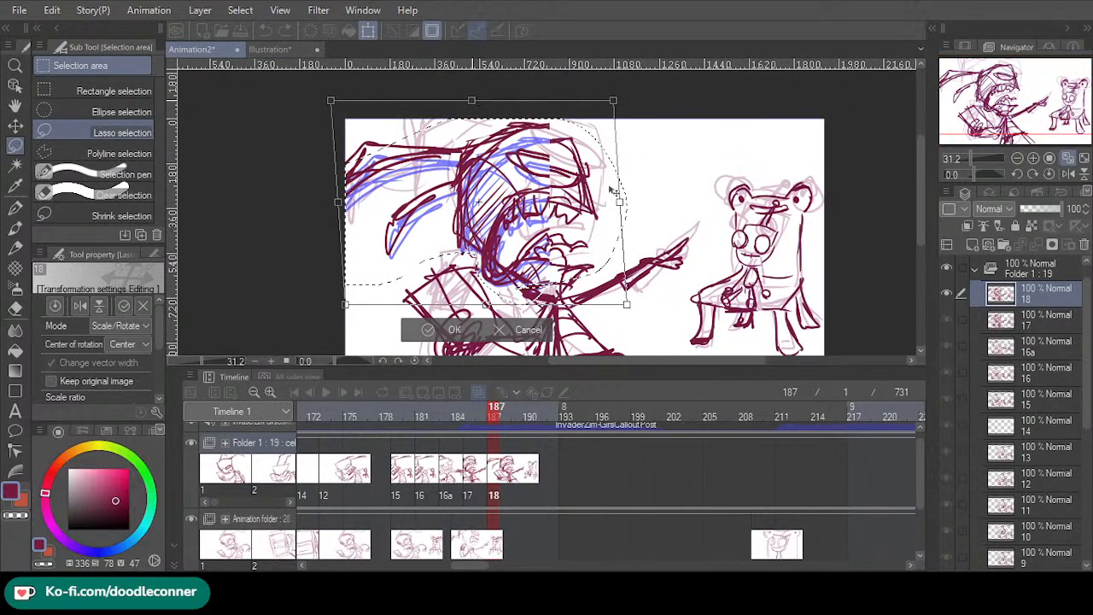
drag(613, 102, 603, 111)
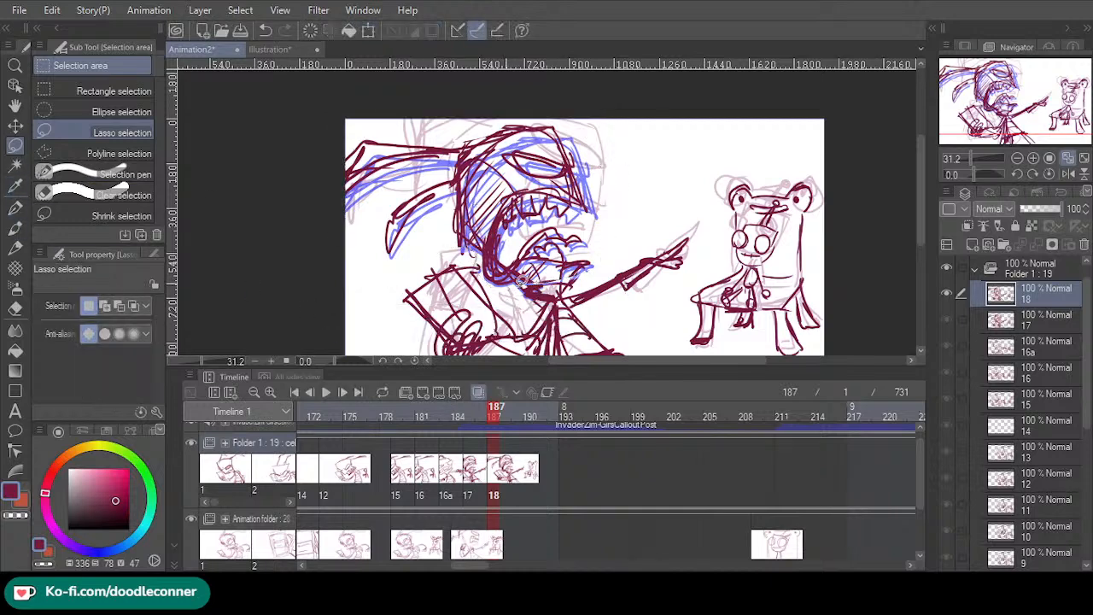
- Clear the tongue and lower teeth from the open mouth on cel 18 and redraw them with the Turnip pen
drag(570, 219, 555, 249)
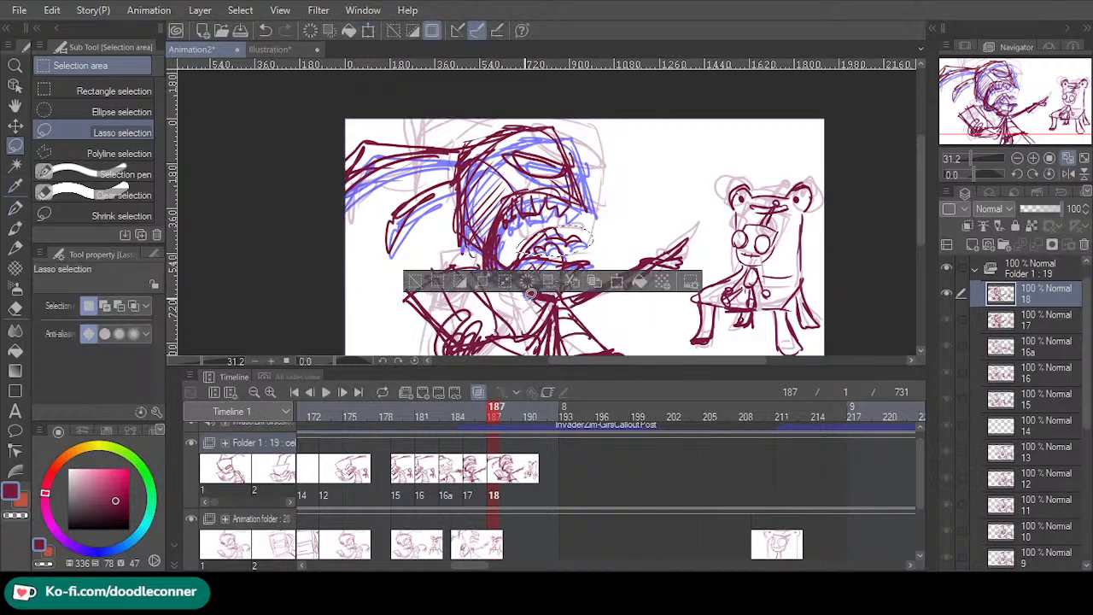
click(412, 283)
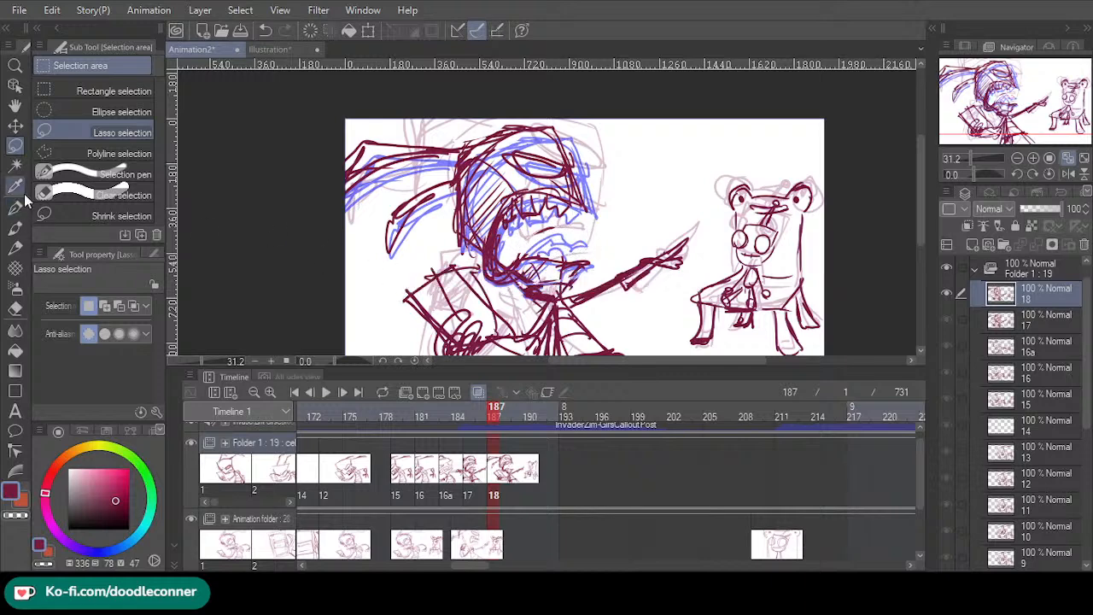
click(15, 208)
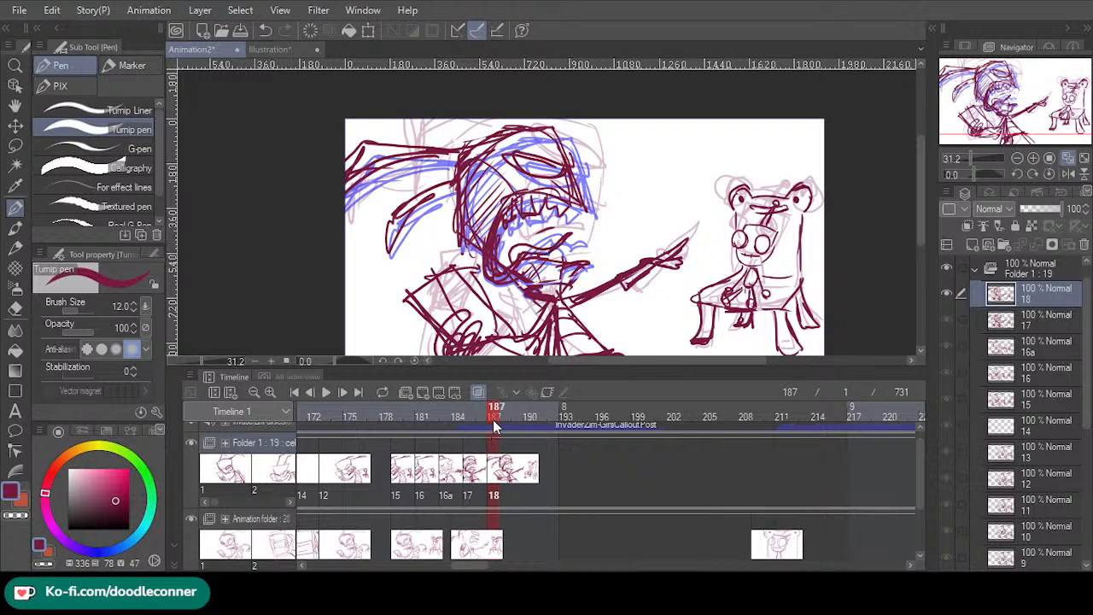
- Place cel 17 again at frame 190 and play back the animation to check the head shake
click(535, 501)
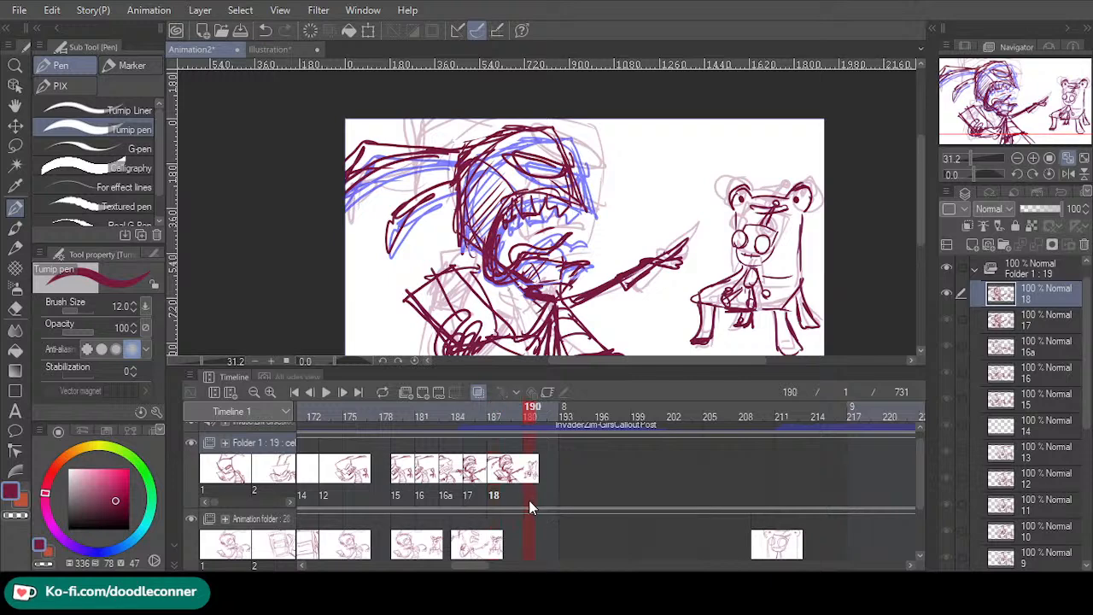
click(563, 372)
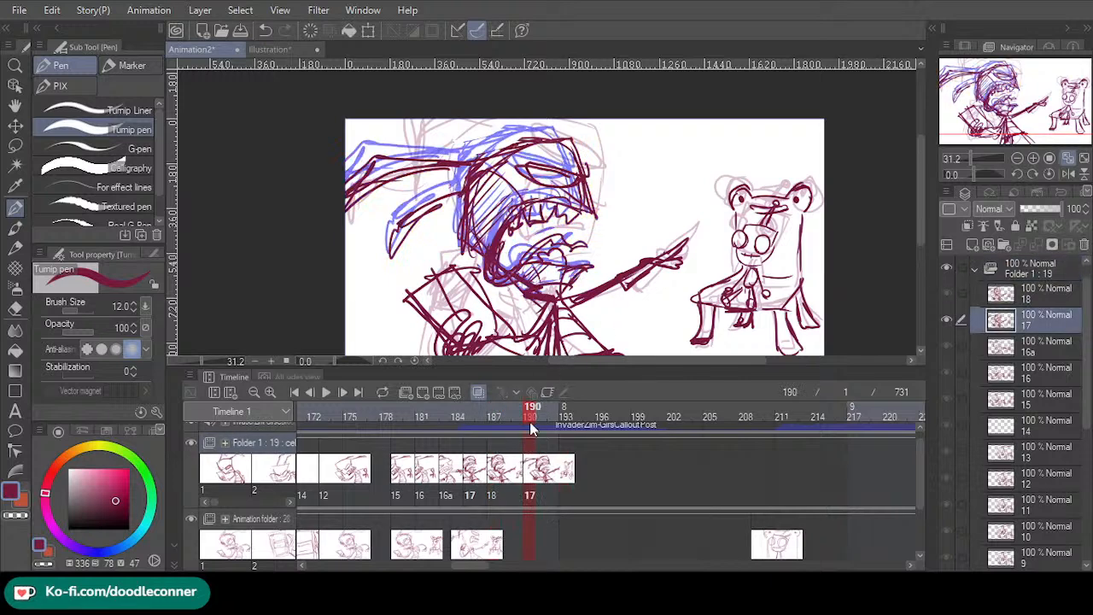
click(331, 396)
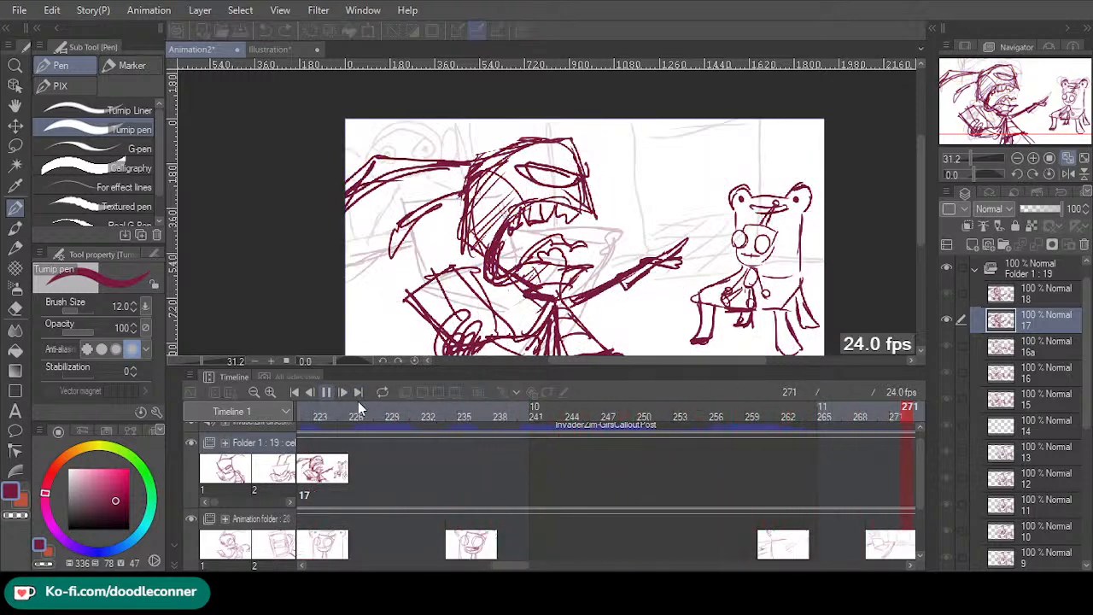
click(325, 392)
- Duplicate cel 17 as 17a and place the copy at frame 193
drag(516, 566, 467, 566)
drag(547, 420, 653, 425)
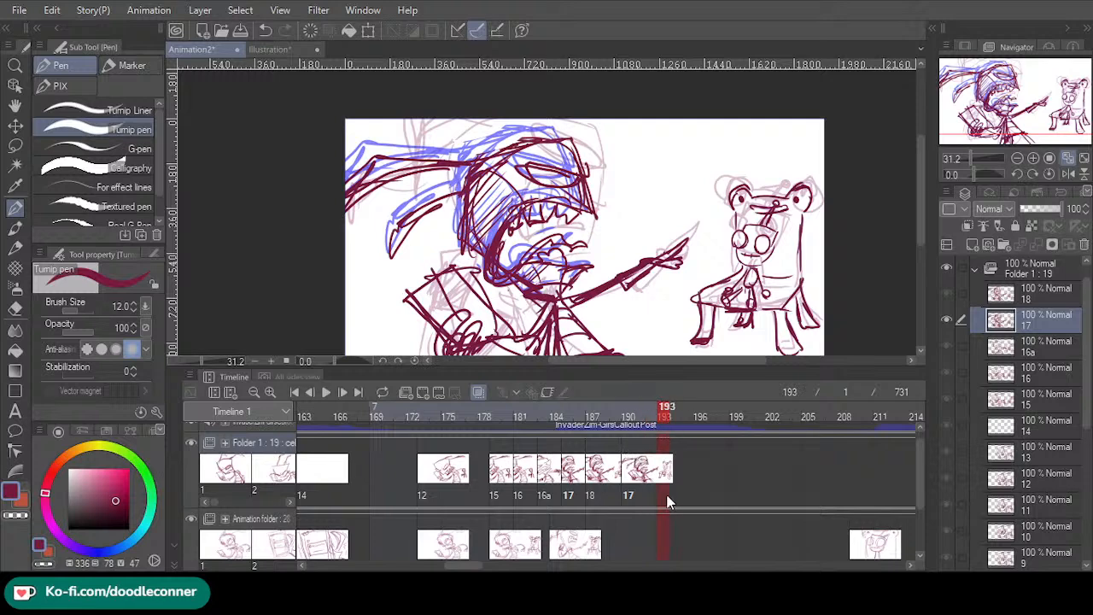
key(ctrl+shift+n)
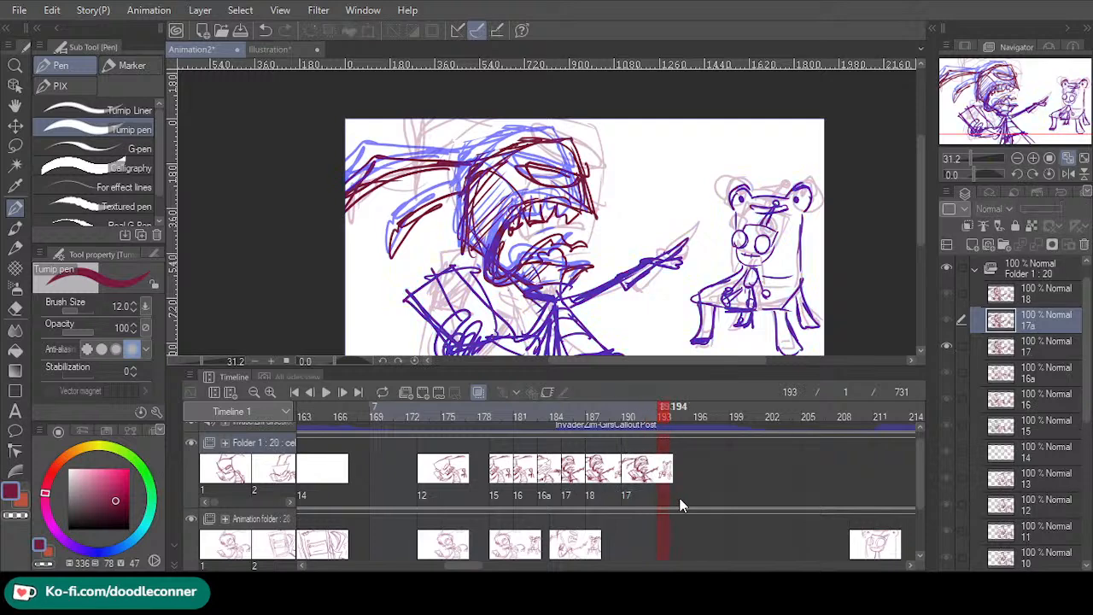
click(668, 496)
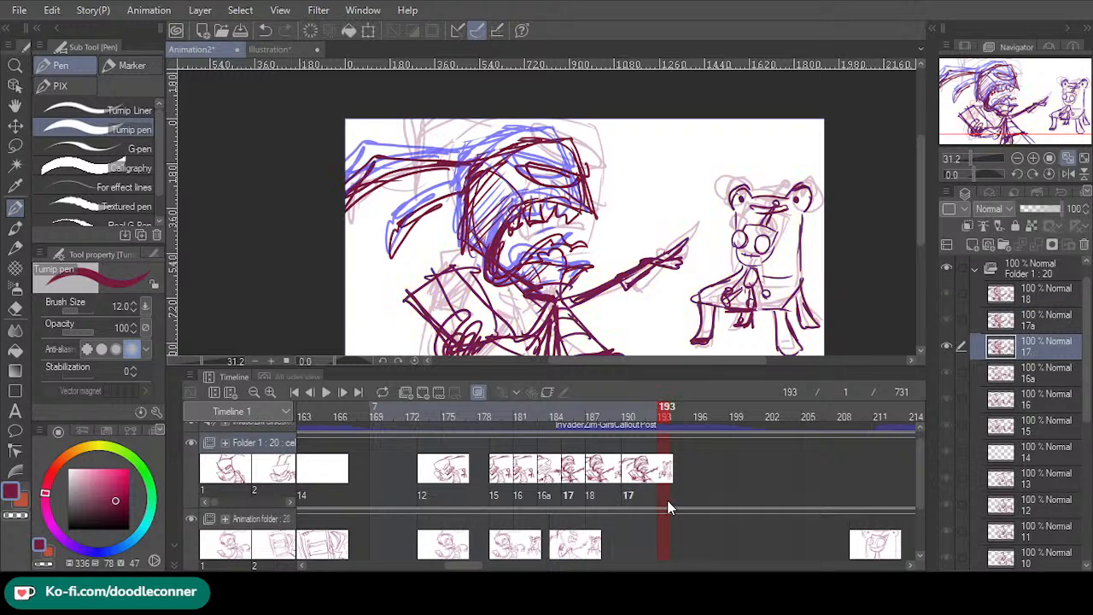
click(667, 497)
click(630, 388)
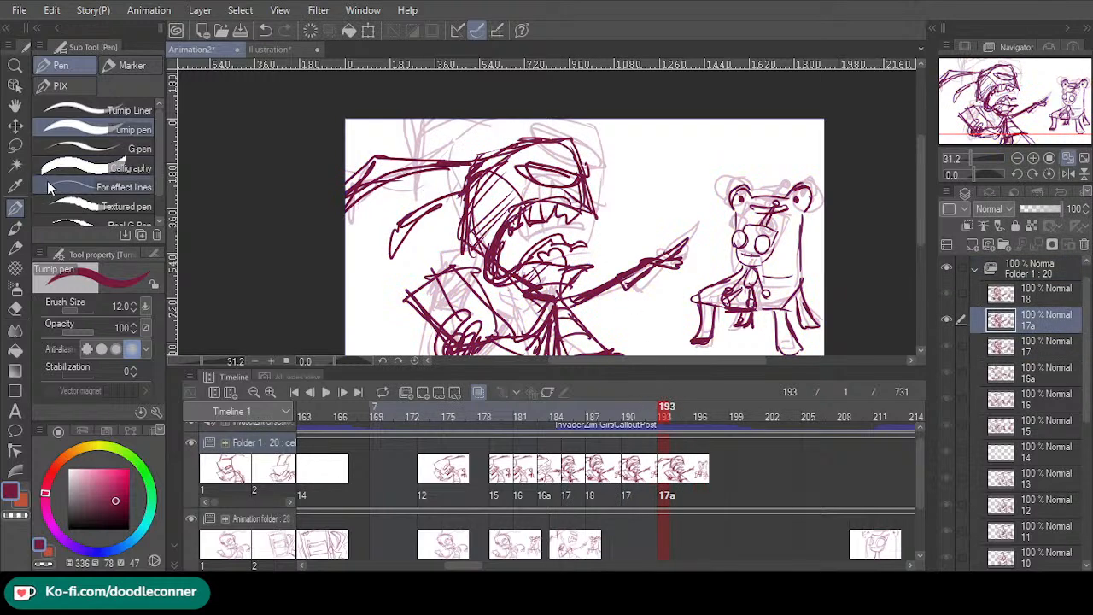
- Delete the shouting head and its leftover jaw lines from cel 17a, keeping the body and the seated character
click(15, 146)
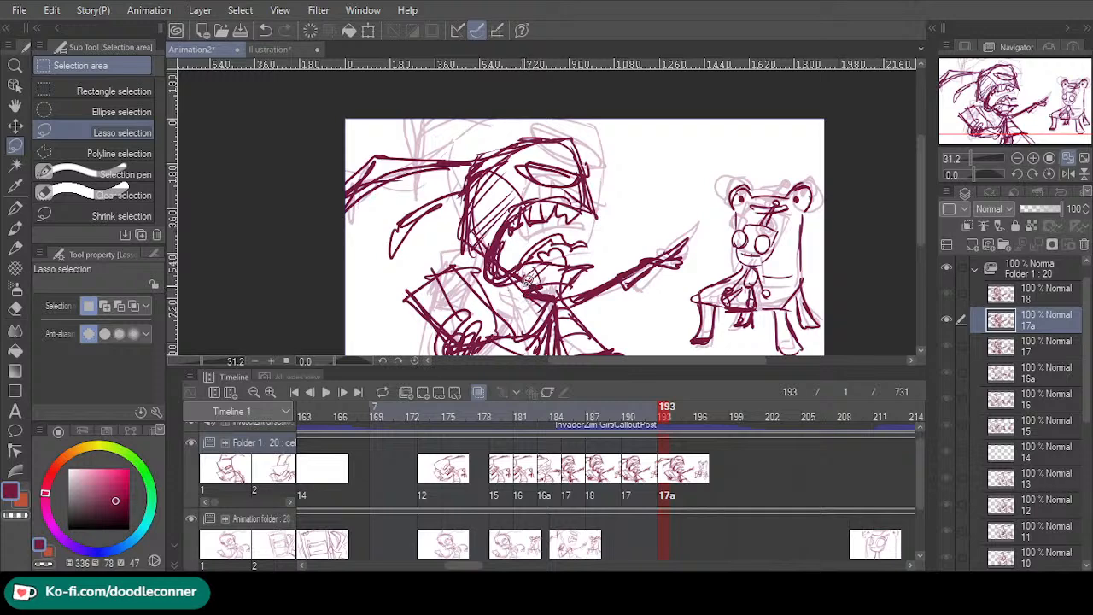
mouse_move(534, 284)
mouse_down()
mouse_move(638, 171)
mouse_move(474, 76)
mouse_move(281, 164)
mouse_move(292, 227)
mouse_move(337, 260)
mouse_move(372, 267)
mouse_move(452, 245)
mouse_move(532, 291)
mouse_up()
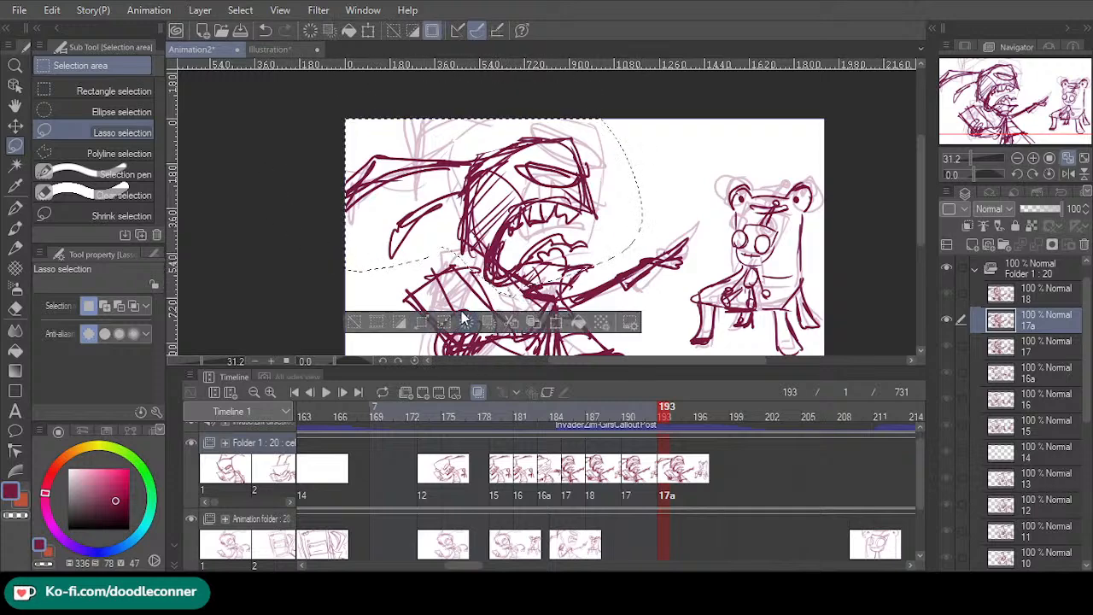
click(466, 321)
click(355, 321)
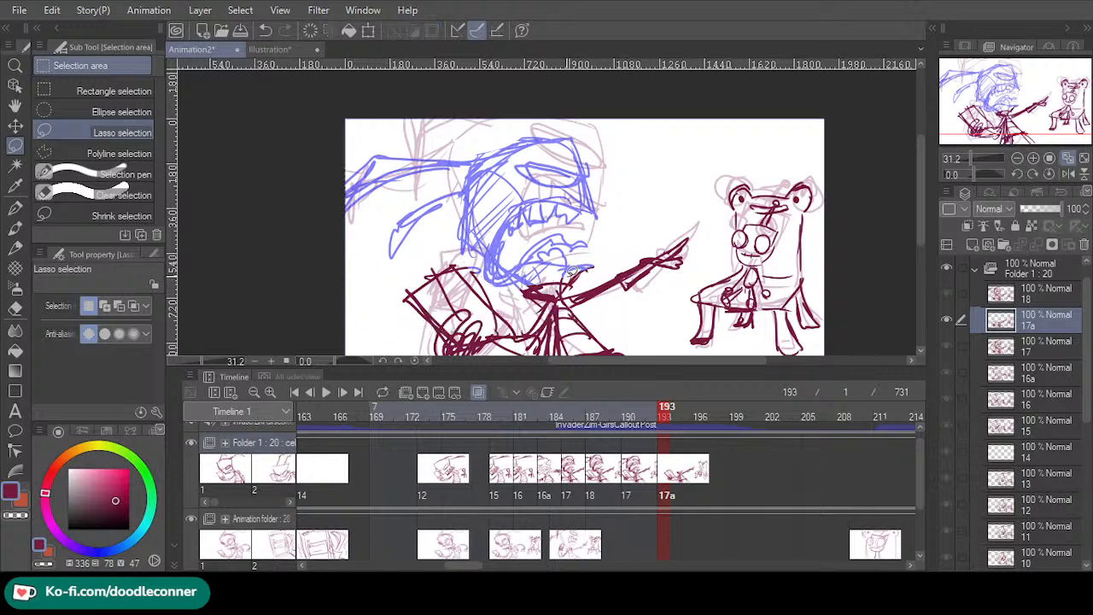
mouse_move(587, 274)
mouse_down()
mouse_move(557, 249)
mouse_move(565, 272)
mouse_up()
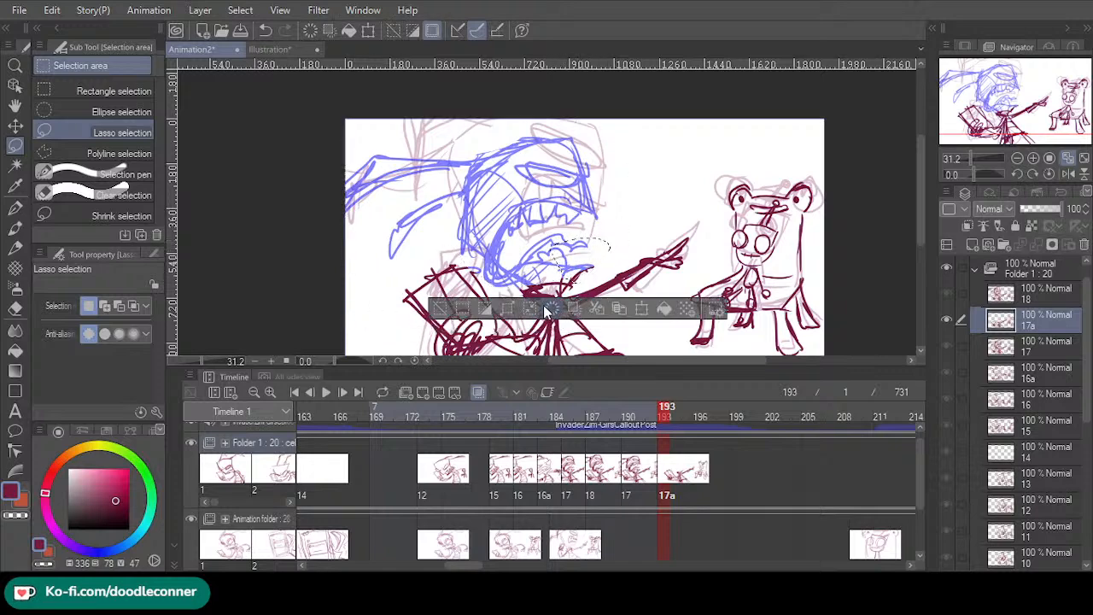
click(439, 309)
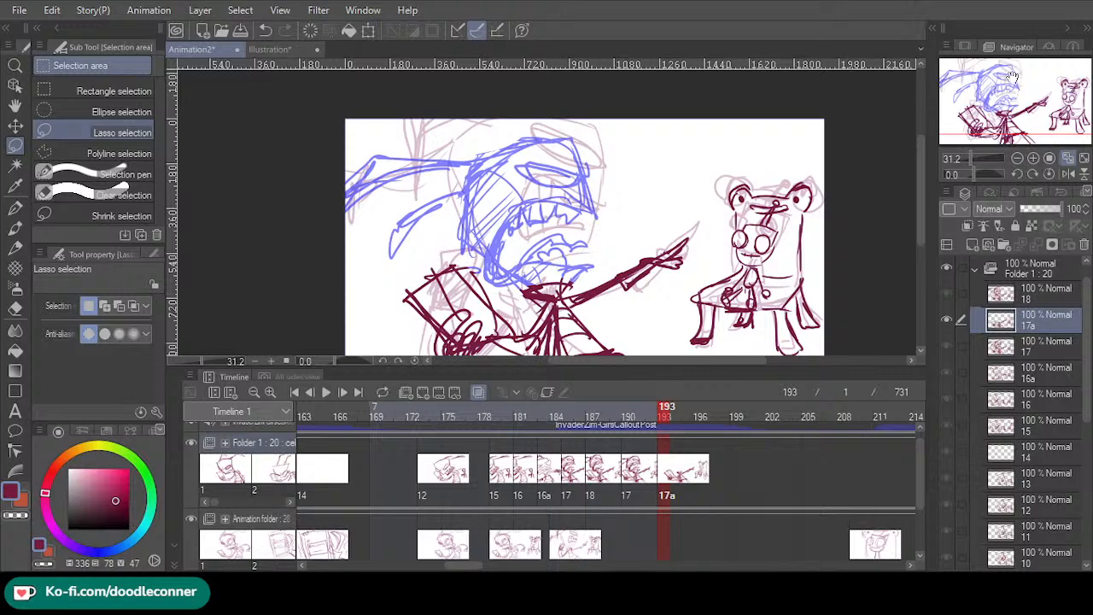
- Select the headless body on cel 17a and distort it so the pointing arm drops slightly and the book side rises
drag(1014, 108, 1040, 128)
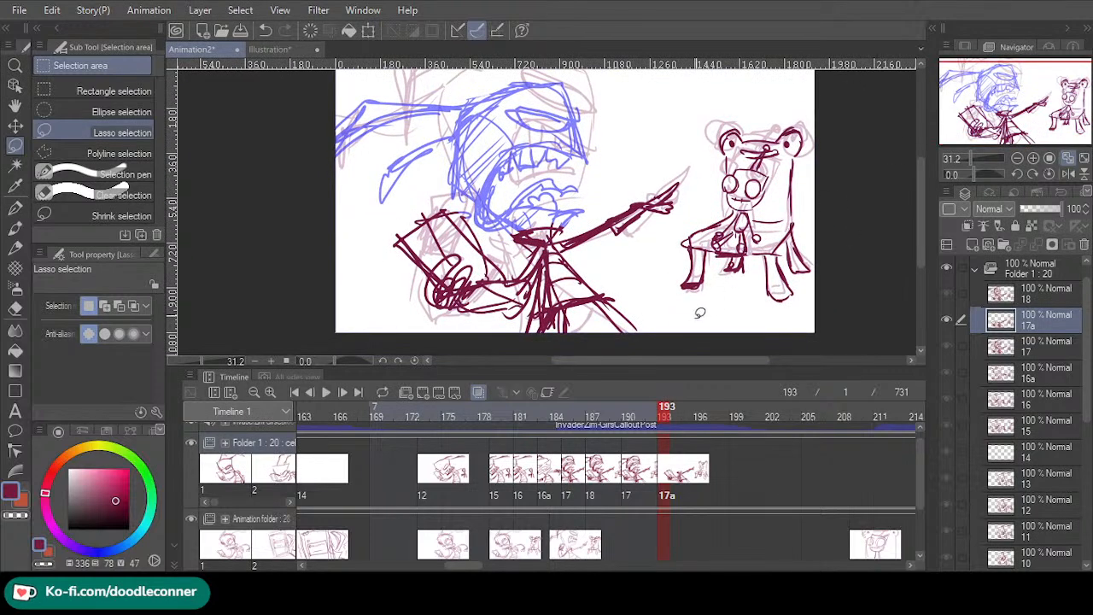
mouse_move(652, 342)
mouse_down()
mouse_move(653, 229)
mouse_move(686, 202)
mouse_move(692, 149)
mouse_move(377, 174)
mouse_move(377, 338)
mouse_up()
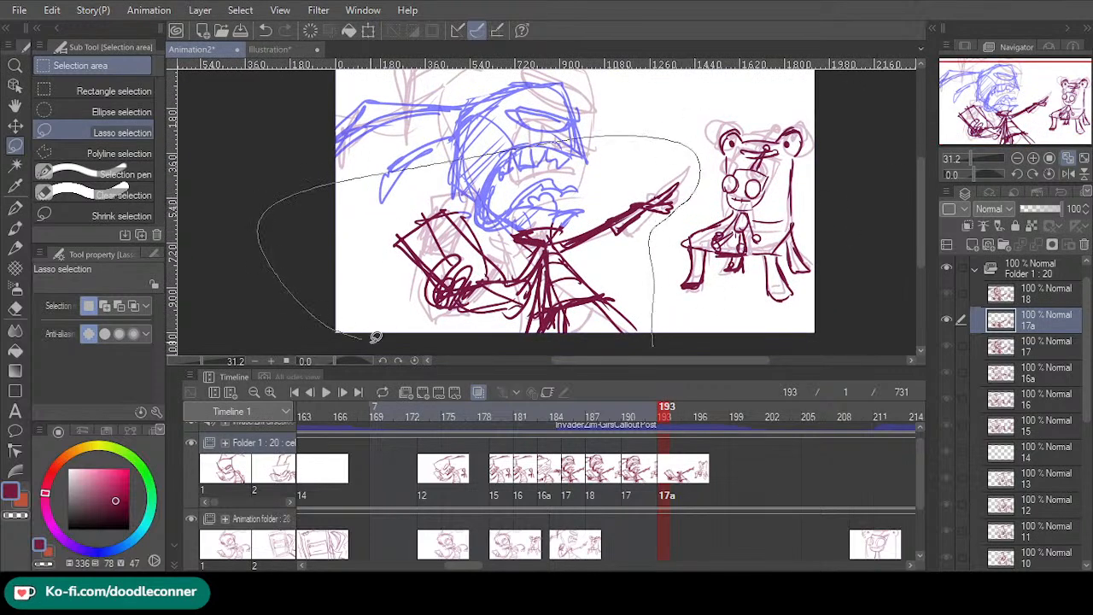
click(581, 340)
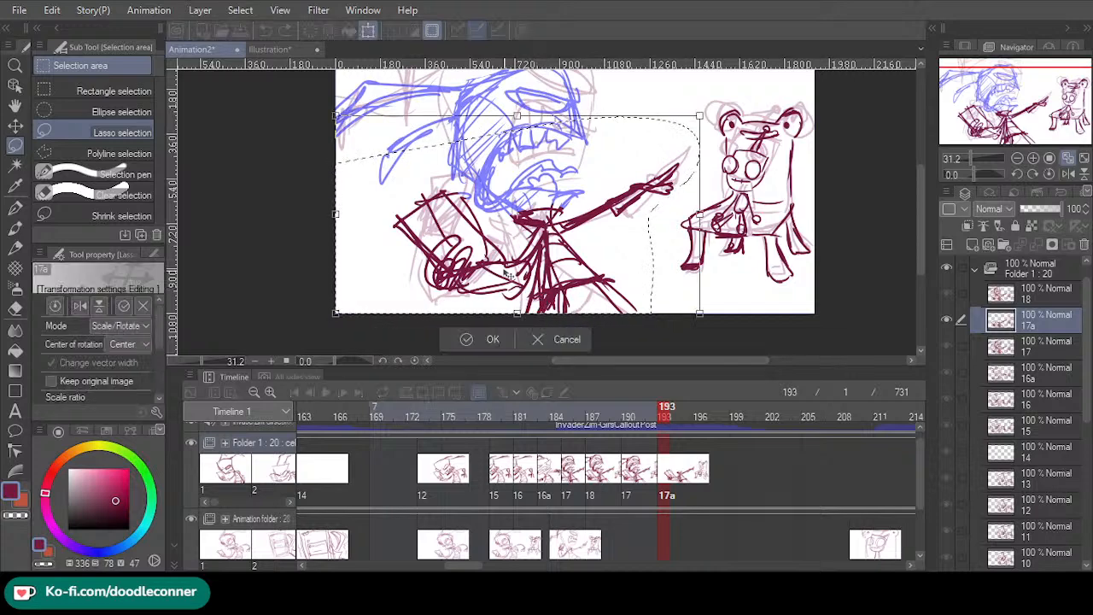
drag(701, 119, 704, 131)
drag(336, 117, 337, 104)
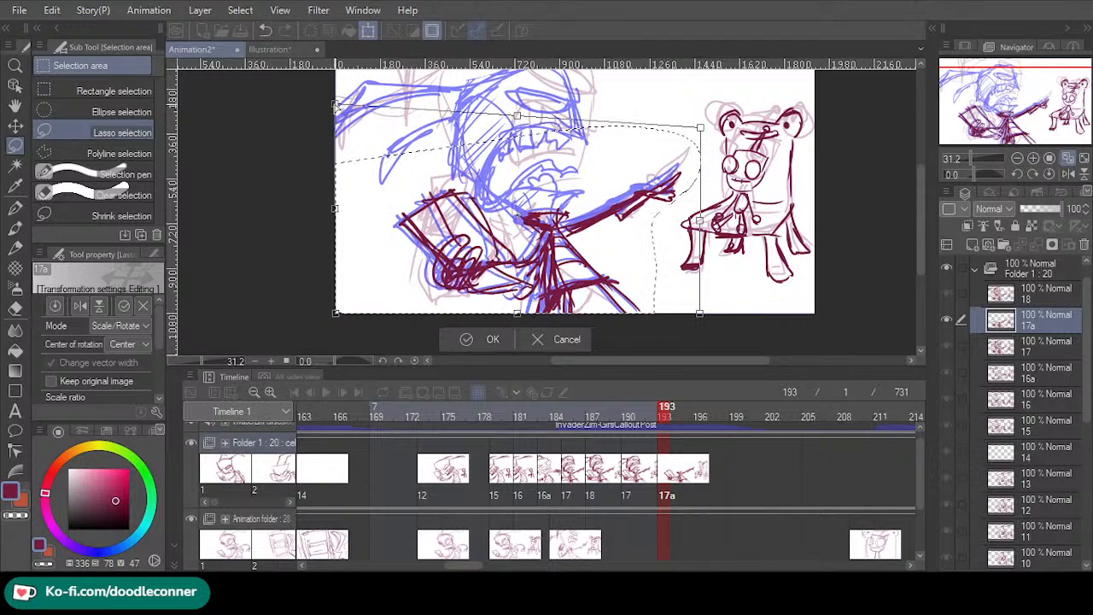
click(470, 336)
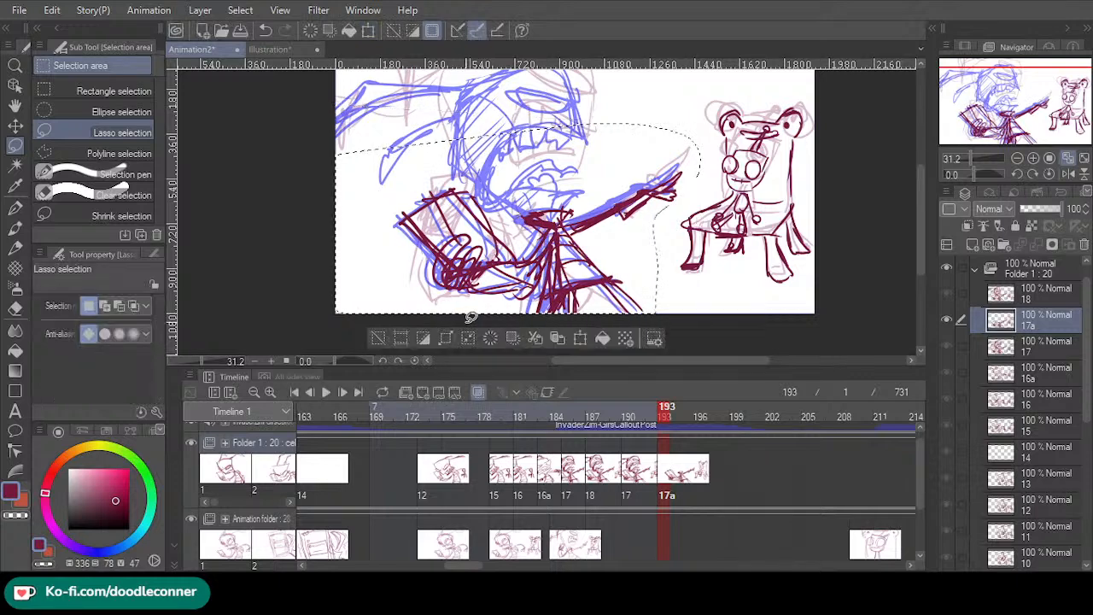
- Skew the bottom of the body on cel 17a slightly away from the chair and clear the selection
click(579, 338)
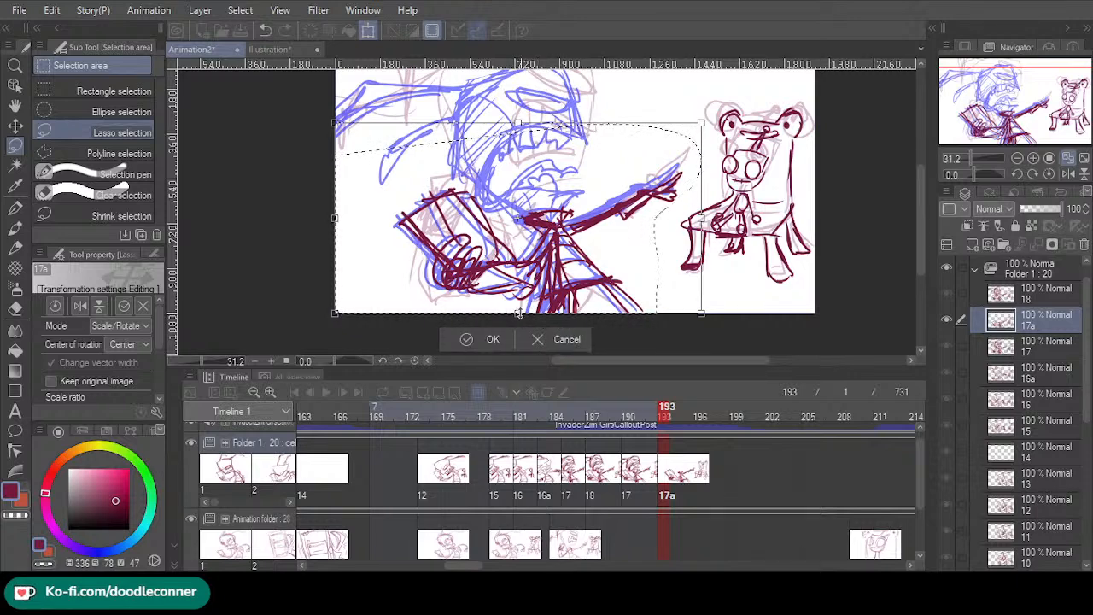
drag(518, 314, 511, 318)
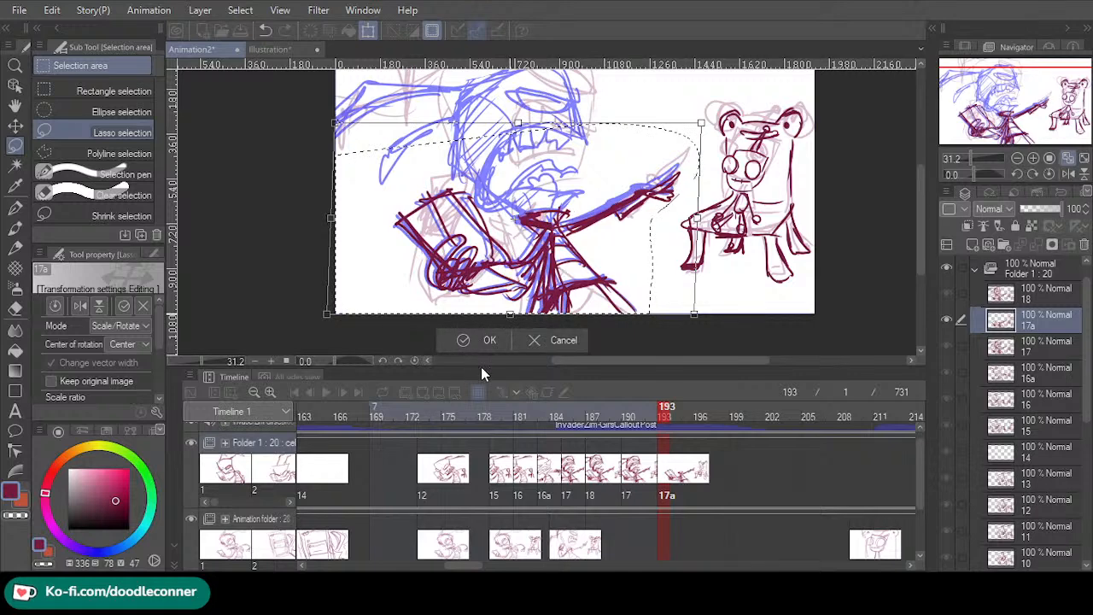
key(Return)
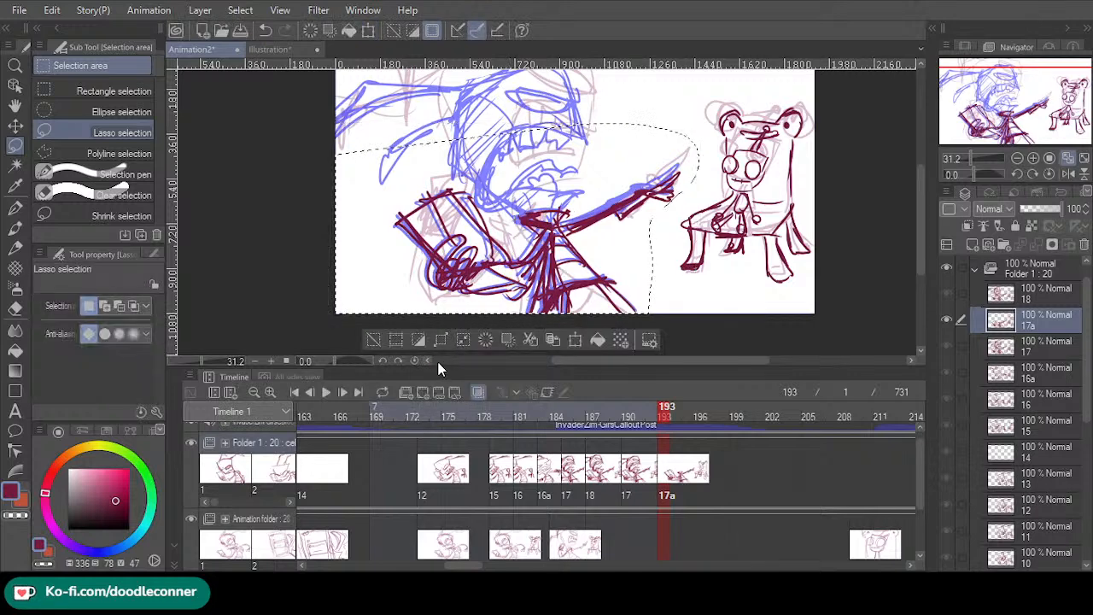
click(383, 342)
- Draw the new mouth on cel 17a with the Turnip pen, with a pointed lower jaw, curved upper lip and jagged teeth
click(1018, 159)
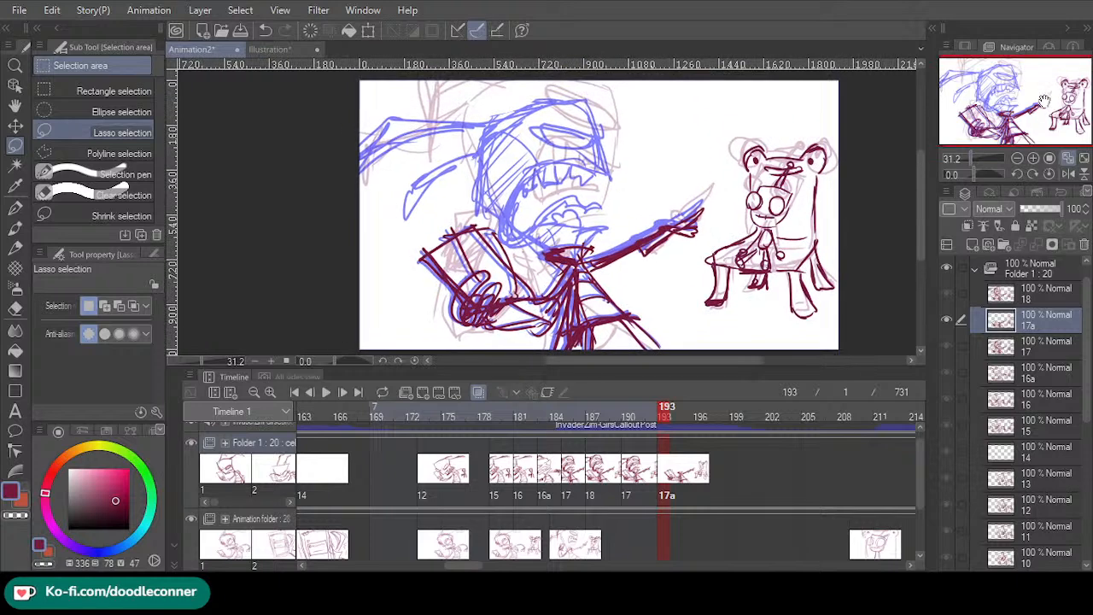
click(15, 207)
mouse_move(608, 208)
mouse_down()
mouse_move(517, 199)
mouse_move(499, 226)
mouse_move(586, 220)
mouse_move(535, 191)
mouse_move(511, 242)
mouse_move(610, 226)
mouse_up()
key(ctrl+z)
key(ctrl+z)
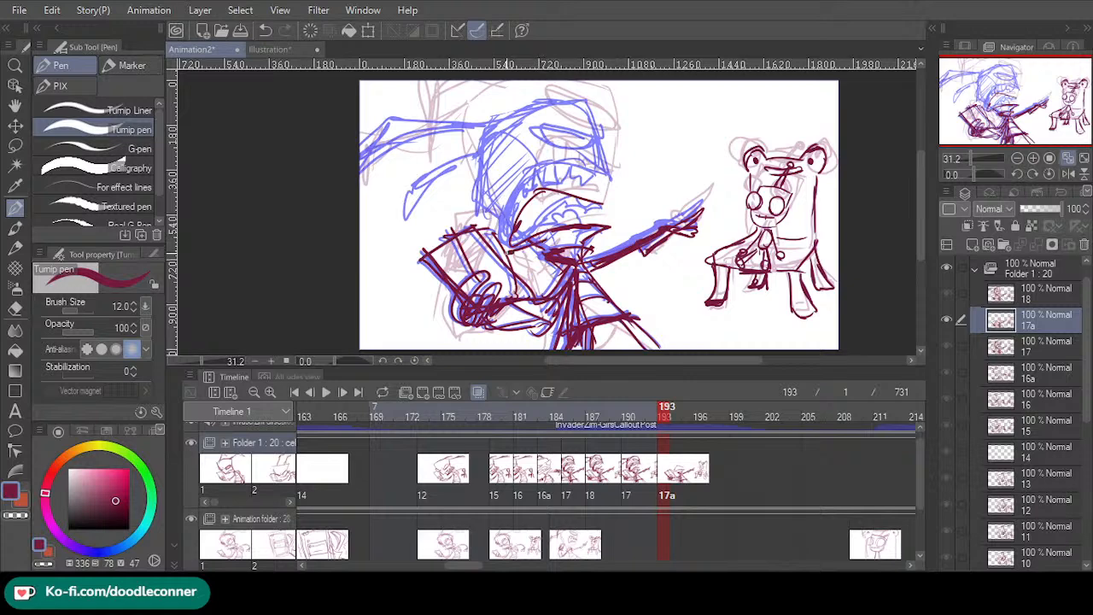
drag(502, 255, 494, 225)
mouse_move(595, 201)
mouse_down()
mouse_move(597, 219)
mouse_move(530, 219)
mouse_up()
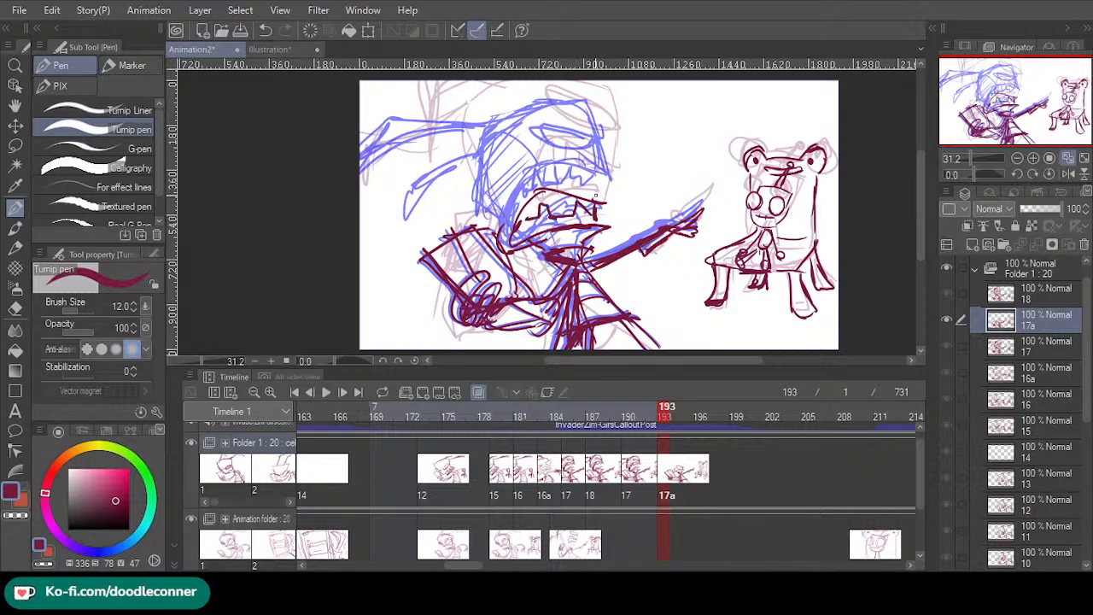
- Draw the head outline above the mouth on cel 17a, with a straight face edge, rounded top and angled back
mouse_move(596, 197)
mouse_down()
mouse_move(590, 129)
mouse_move(499, 136)
mouse_up()
key(ctrl+z)
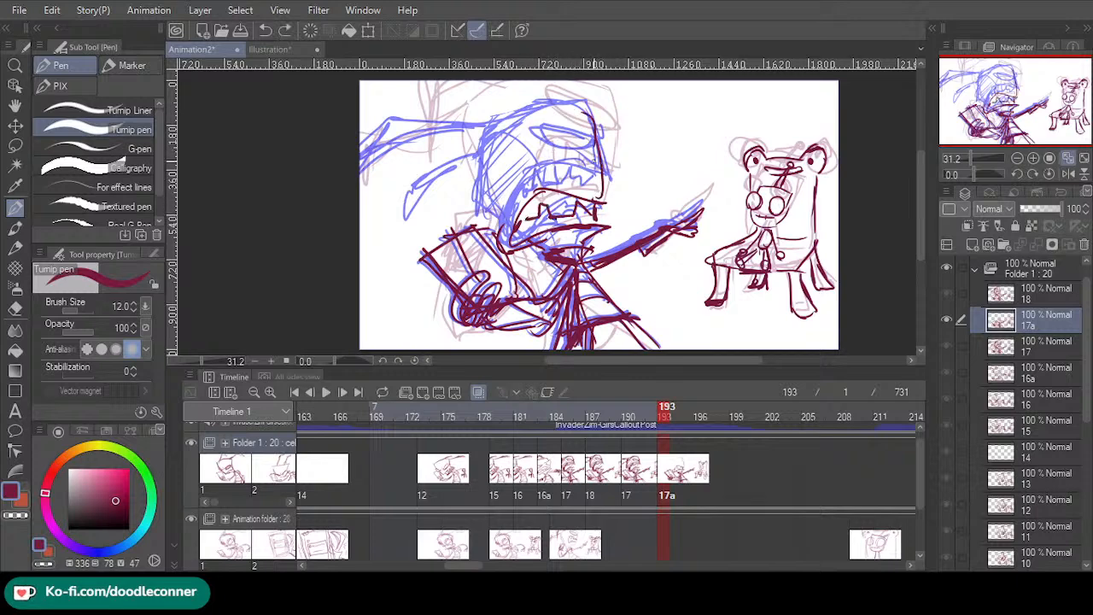
key(ctrl+z)
key(ctrl+z)
mouse_move(607, 205)
mouse_down()
mouse_move(602, 144)
mouse_move(531, 125)
mouse_move(493, 159)
mouse_move(553, 121)
mouse_up()
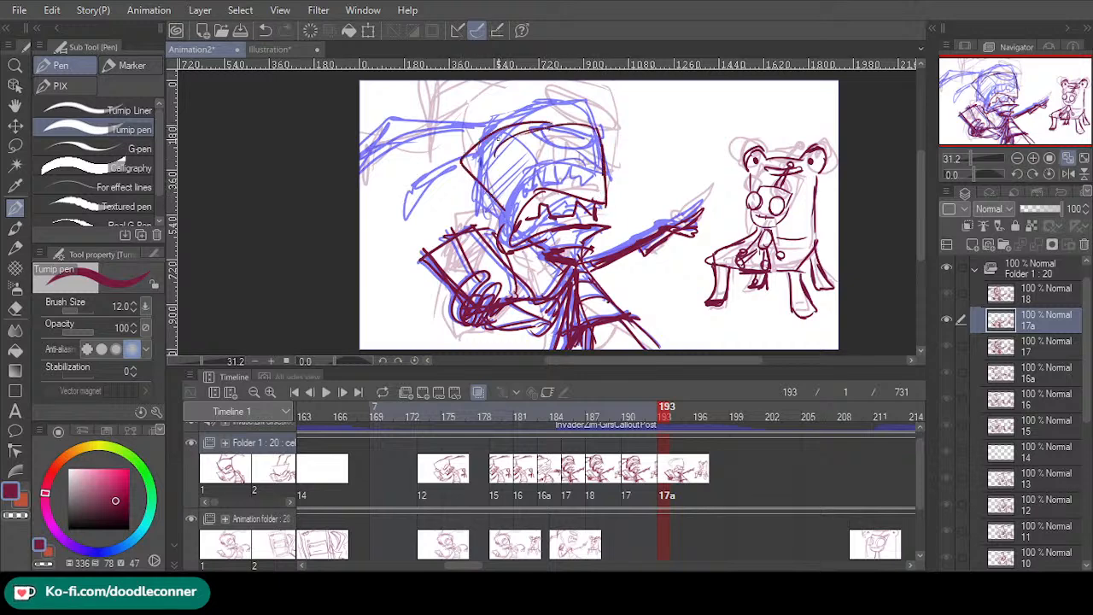
- Draw the narrowed eye on the new head and an antenna sweeping back from its top
drag(495, 142, 597, 118)
mouse_move(559, 159)
mouse_down()
mouse_move(619, 175)
mouse_move(539, 164)
mouse_move(605, 174)
mouse_up()
mouse_move(555, 122)
mouse_down()
mouse_move(450, 104)
mouse_move(400, 119)
mouse_move(546, 124)
mouse_up()
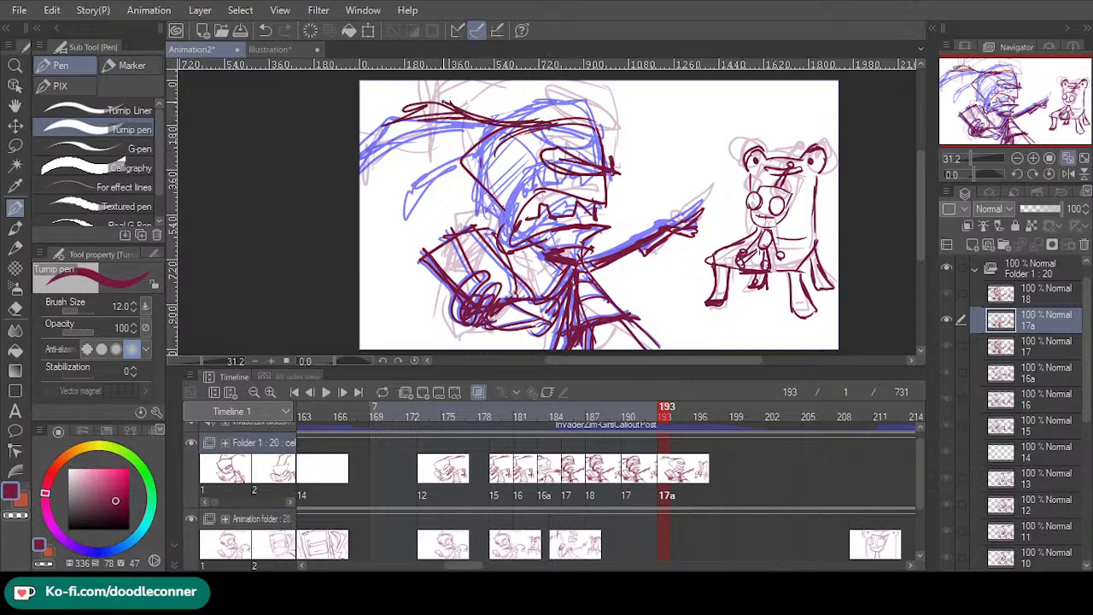
- Draw the swept-back antennae on cel 17a, undoing the low second one and redrawing it higher behind the head
drag(446, 99, 372, 138)
drag(458, 153, 392, 194)
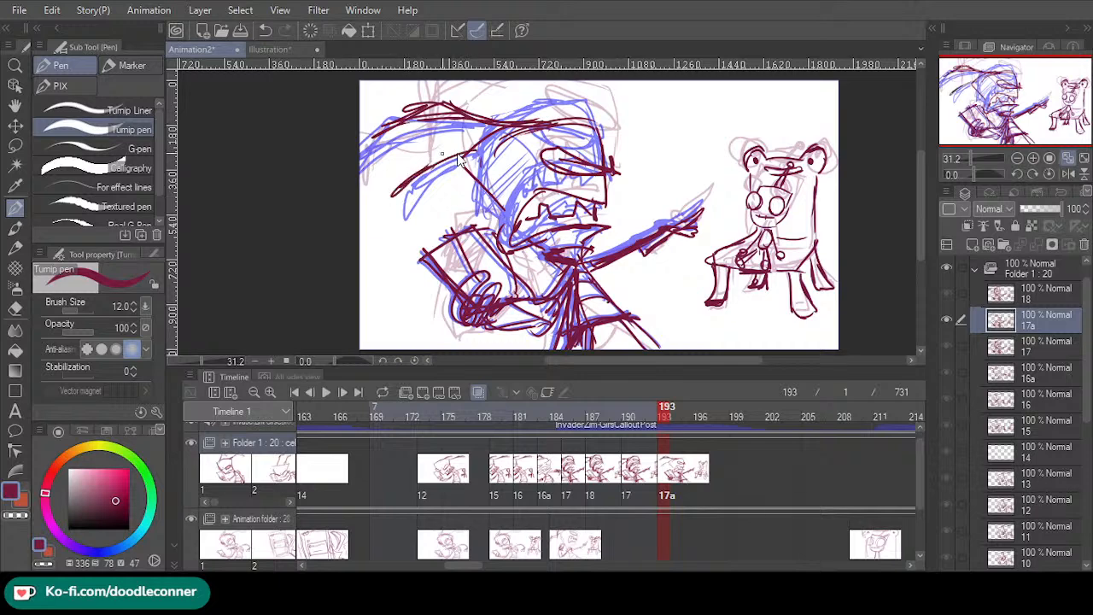
key(ctrl+z)
mouse_move(455, 147)
mouse_down()
mouse_move(411, 130)
mouse_move(371, 166)
mouse_move(398, 154)
mouse_up()
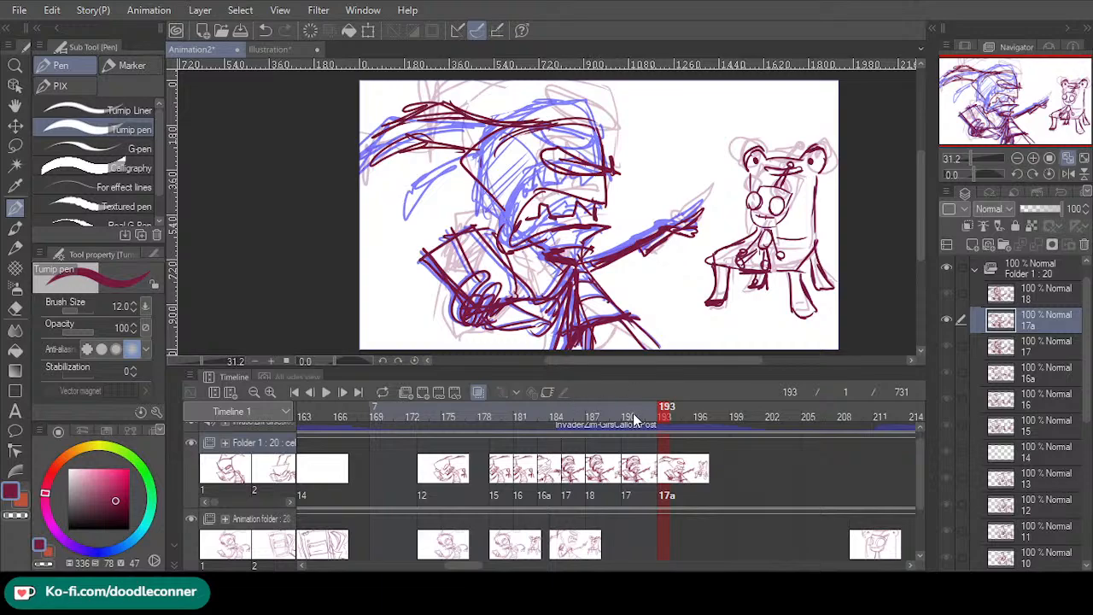
- Play the animation from frame 164 past cel 17a to check the pointing sequence
drag(665, 416, 319, 398)
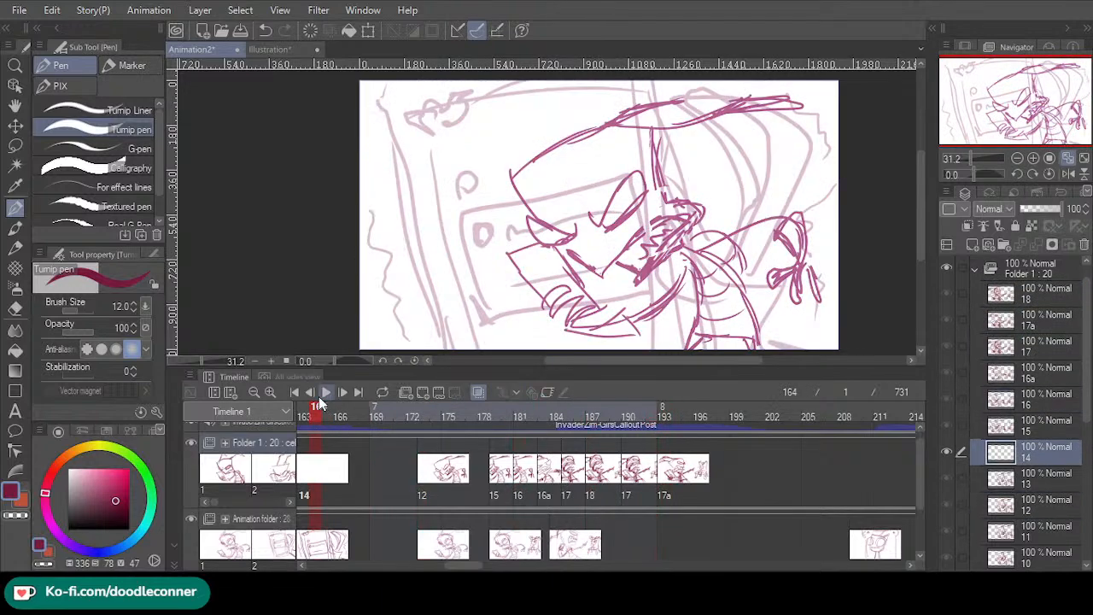
click(329, 396)
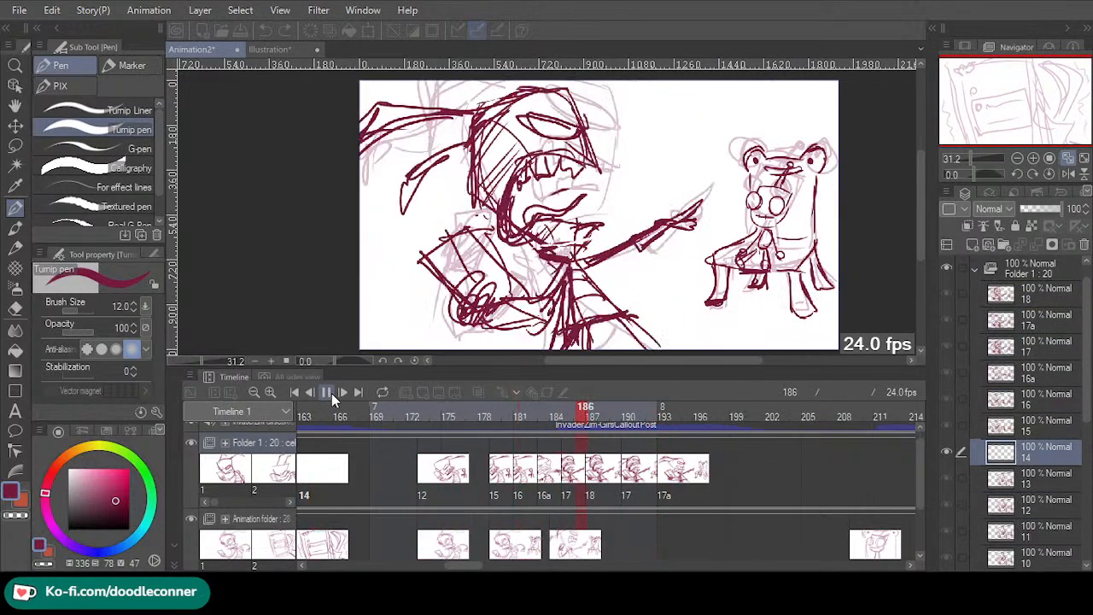
click(332, 394)
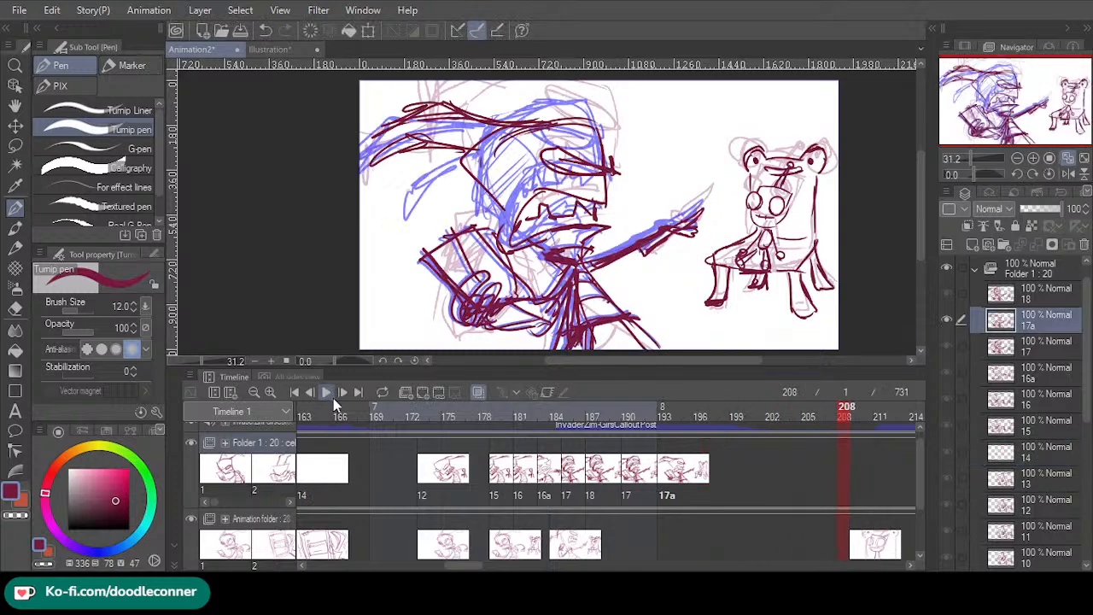
- Add a new blank cel to Folder 1 at frame 209
click(858, 415)
click(422, 392)
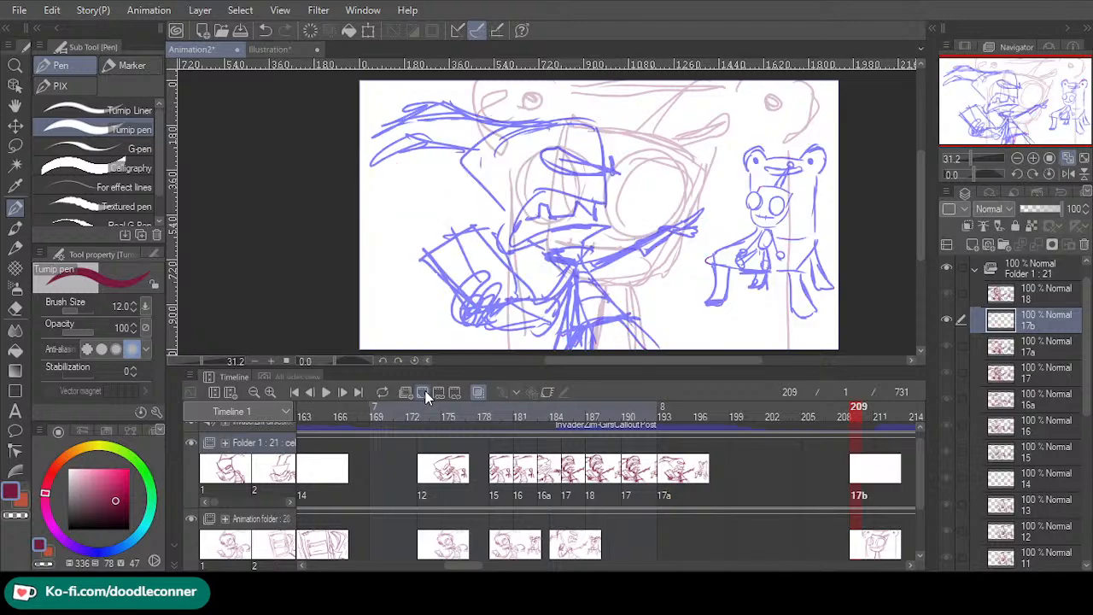
- Play the whole animation from frame 1 and return to the blank cel at frame 209
drag(516, 421, 241, 450)
click(293, 392)
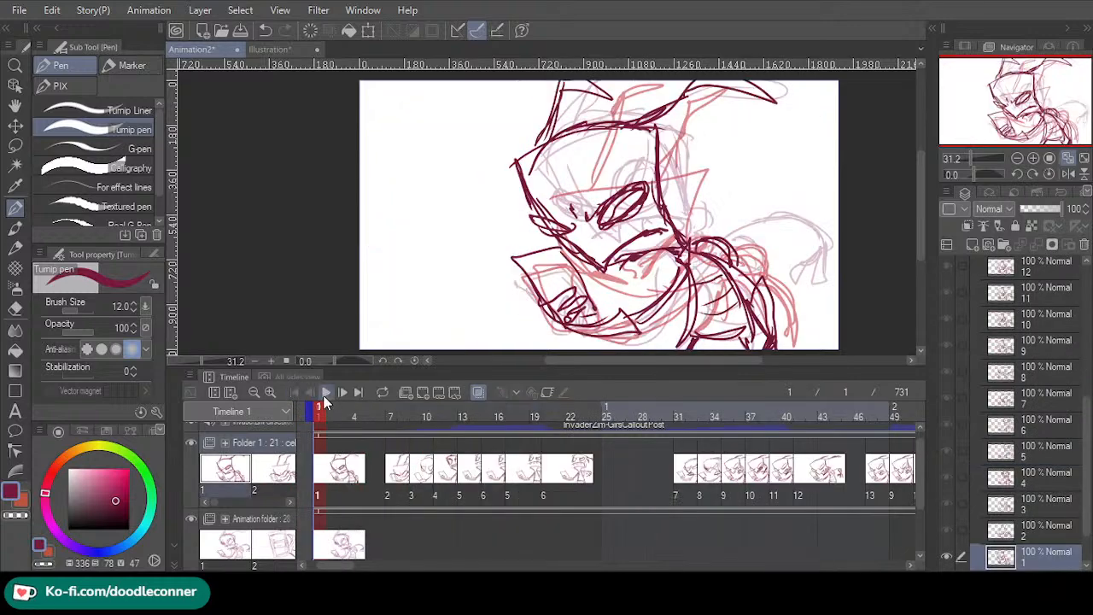
click(328, 392)
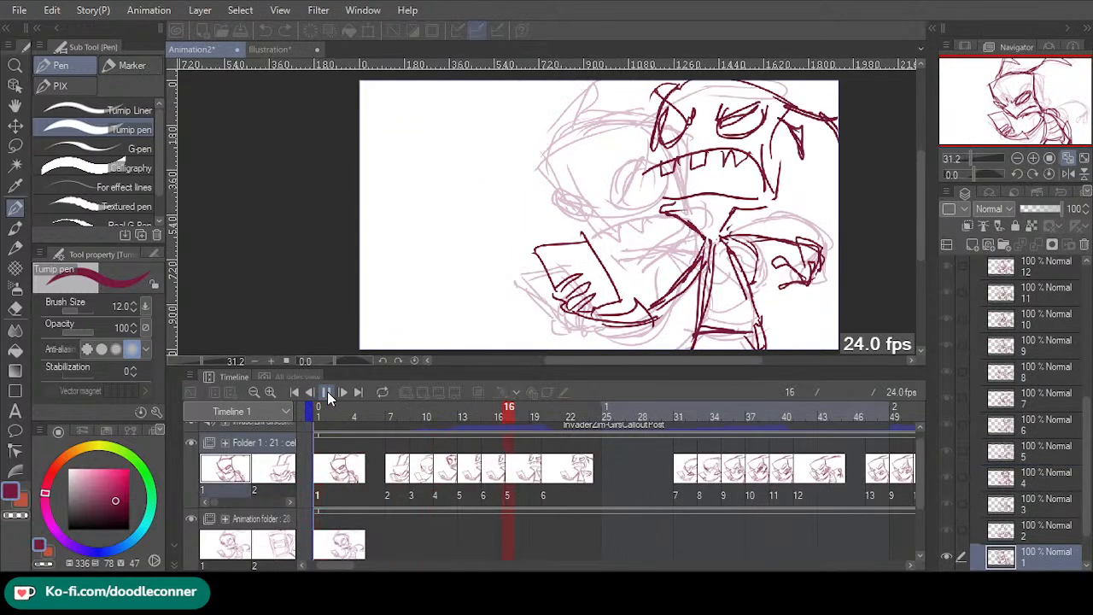
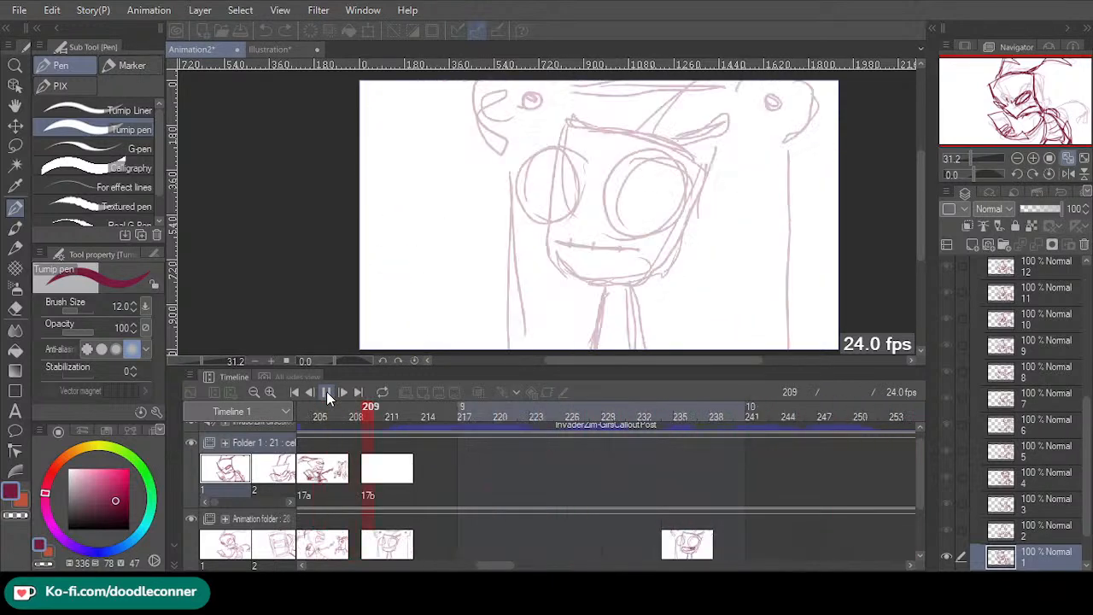
click(326, 391)
drag(375, 415, 364, 418)
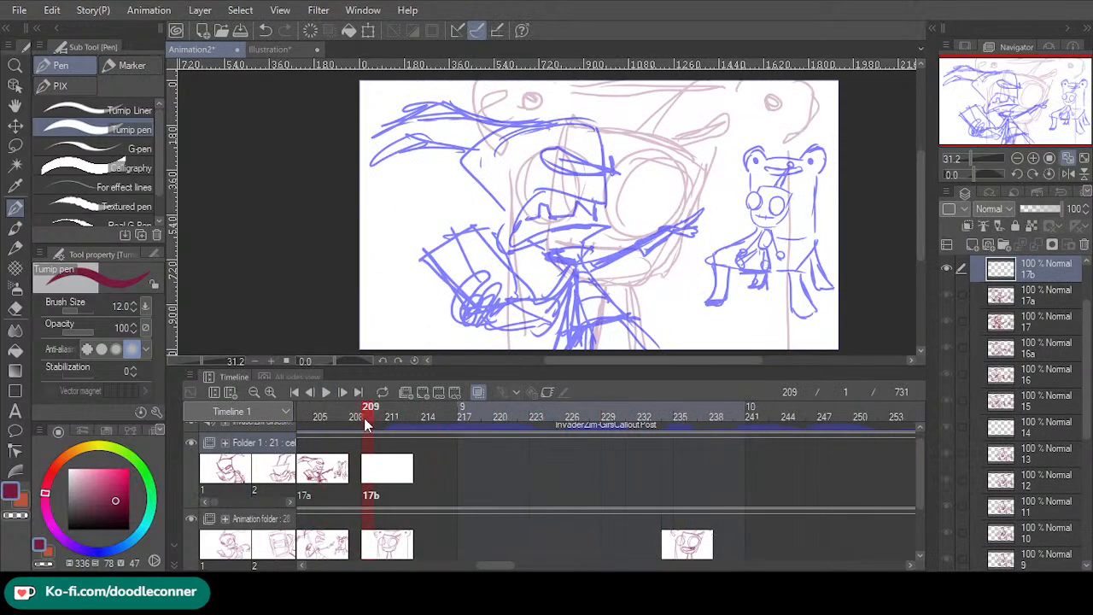
- Turn off onion skin and draw the two large round eyes on cel 17b over the rough sketch
click(478, 392)
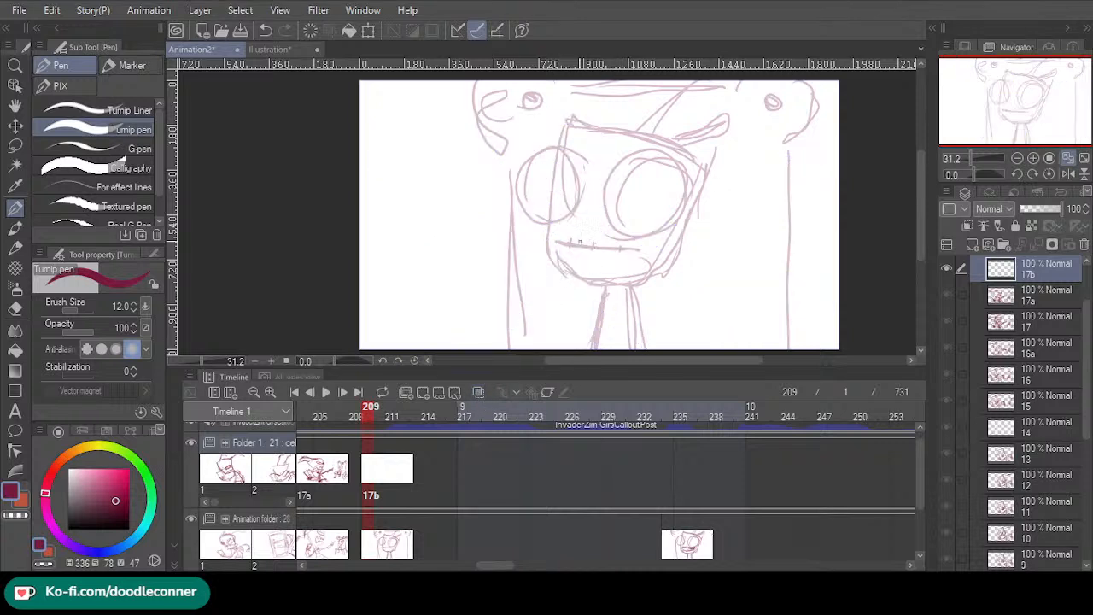
mouse_move(549, 220)
mouse_down()
mouse_move(577, 201)
mouse_move(526, 167)
mouse_move(581, 191)
mouse_move(555, 217)
mouse_move(572, 159)
mouse_up()
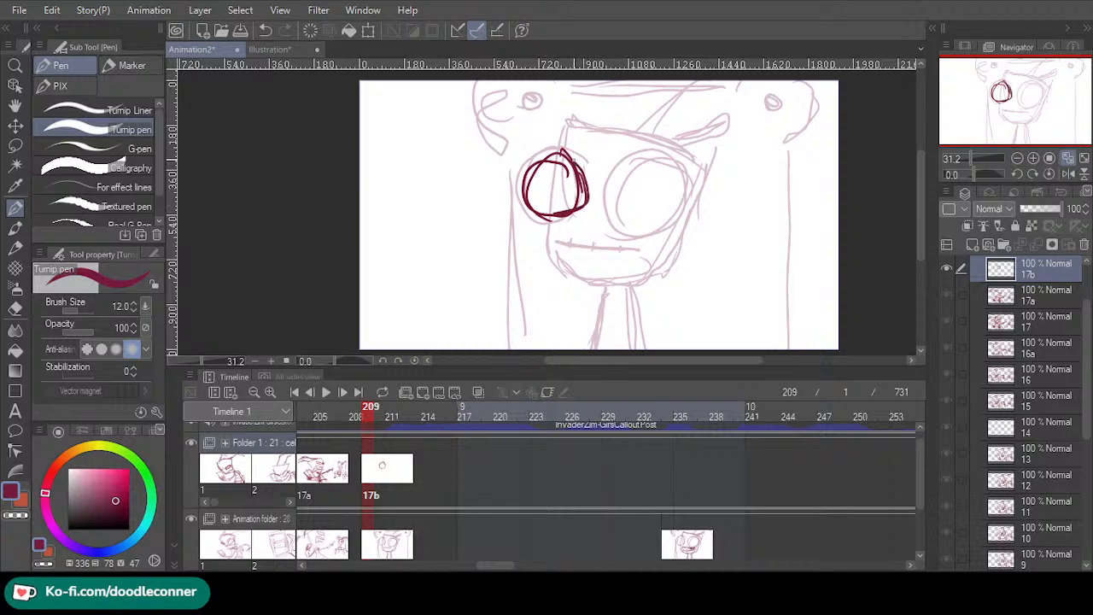
mouse_move(636, 219)
mouse_down()
mouse_move(676, 205)
mouse_move(622, 224)
mouse_up()
mouse_move(633, 157)
mouse_down()
mouse_move(676, 205)
mouse_move(620, 219)
mouse_move(660, 222)
mouse_move(585, 243)
mouse_move(639, 248)
mouse_up()
key(ctrl+z)
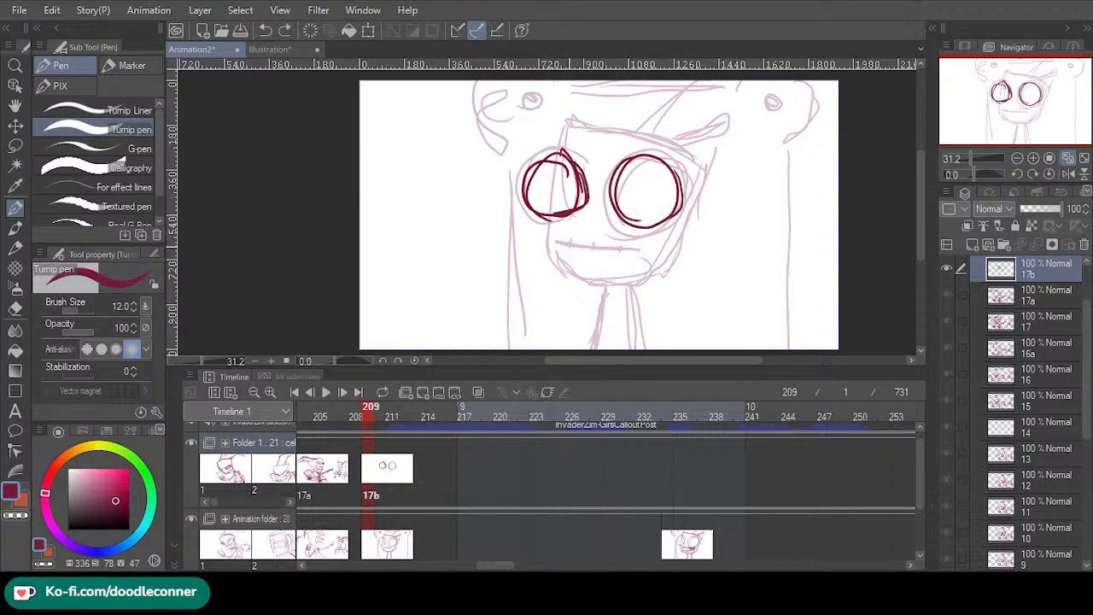
- Draw the stitched smiling mouth and the head outline around the eyes on cel 17b
mouse_move(562, 240)
mouse_down()
mouse_move(634, 248)
mouse_move(566, 246)
mouse_up()
drag(637, 246, 644, 250)
mouse_move(562, 156)
mouse_down()
mouse_move(592, 121)
mouse_move(674, 147)
mouse_move(649, 128)
mouse_move(704, 164)
mouse_move(683, 224)
mouse_move(696, 192)
mouse_move(650, 267)
mouse_move(575, 281)
mouse_move(551, 229)
mouse_up()
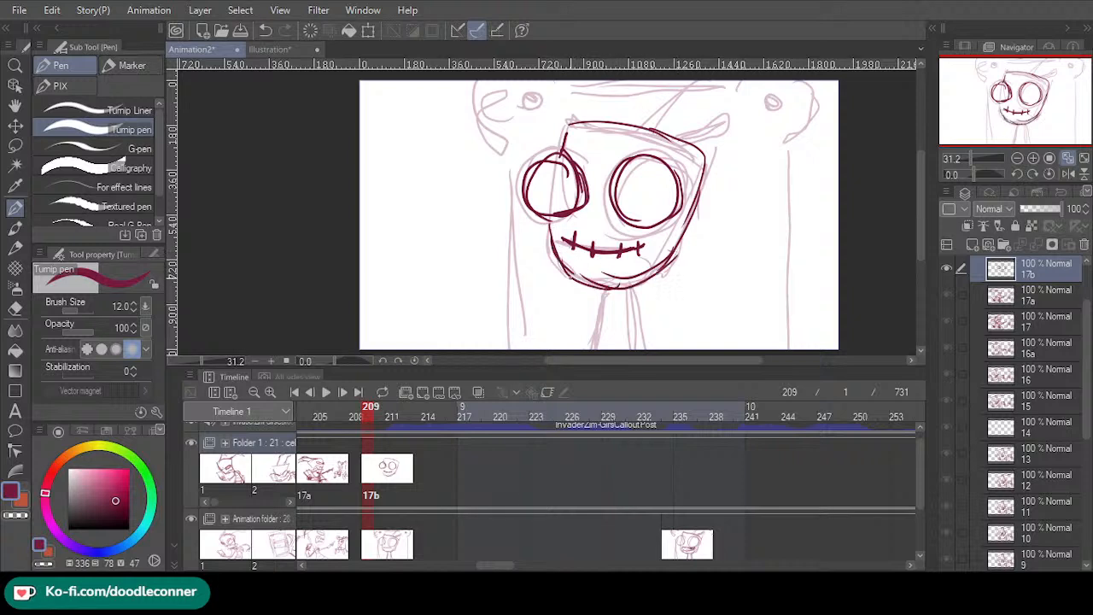
- Draw the two small circles with strings hanging beneath the chin, and the double-lined antenna on top of the head
mouse_move(636, 298)
mouse_down()
mouse_move(655, 299)
mouse_move(637, 284)
mouse_move(584, 301)
mouse_move(598, 289)
mouse_move(593, 347)
mouse_up()
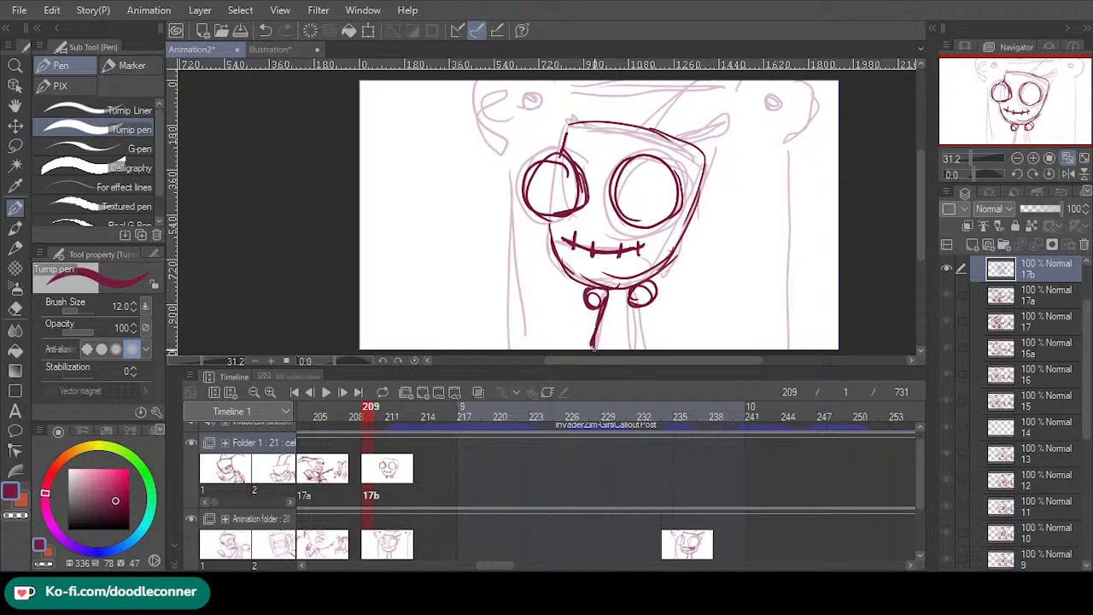
drag(642, 306, 659, 352)
mouse_move(592, 304)
mouse_down()
mouse_move(573, 350)
mouse_move(586, 350)
mouse_up()
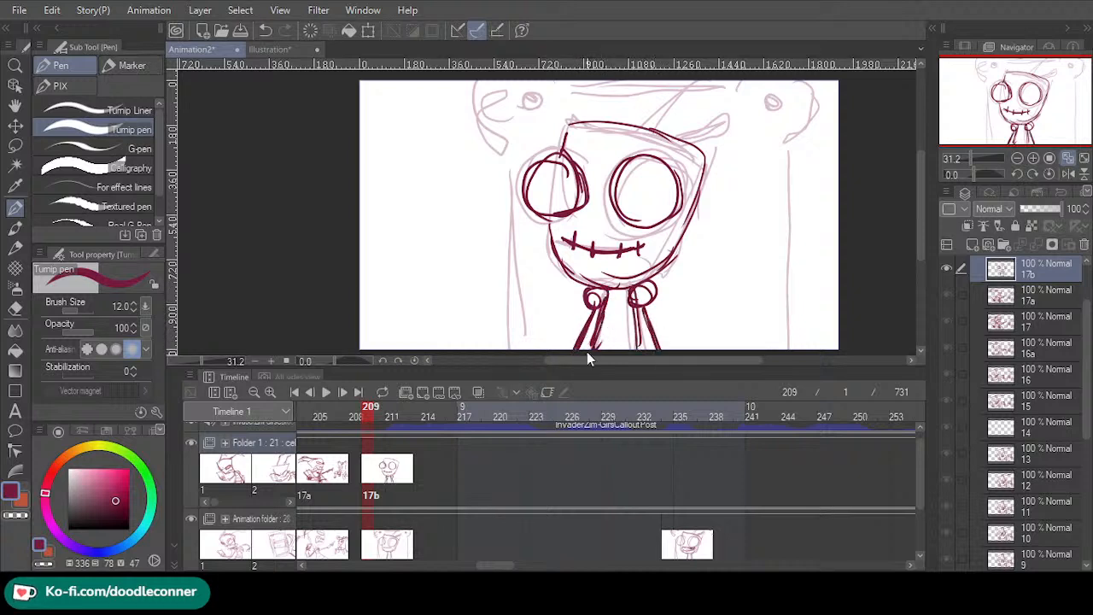
drag(646, 128, 694, 75)
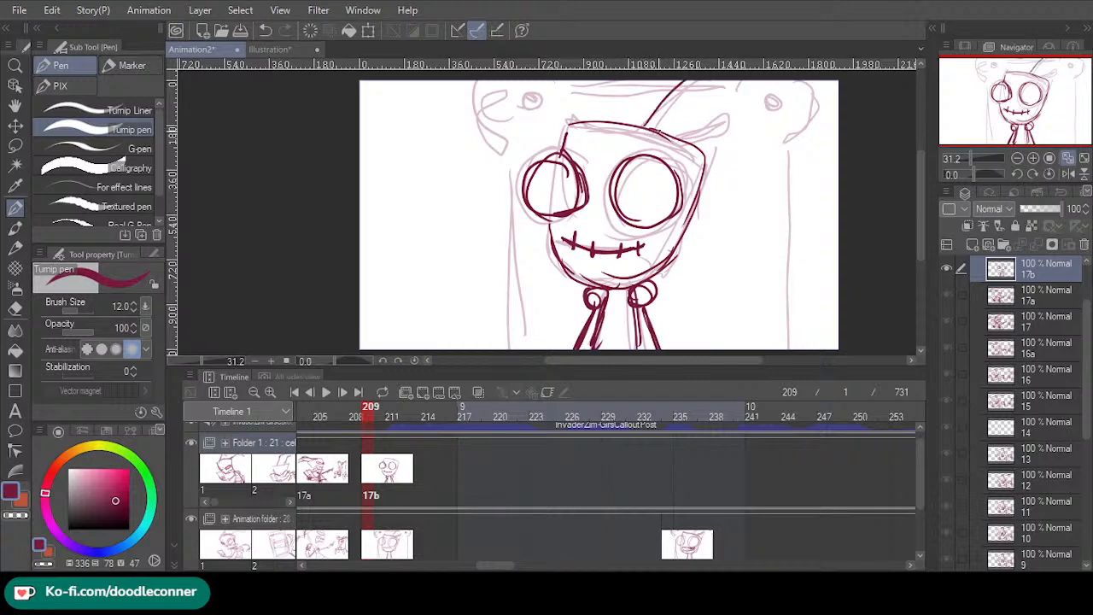
mouse_move(656, 131)
mouse_down()
mouse_move(697, 80)
mouse_move(661, 119)
mouse_up()
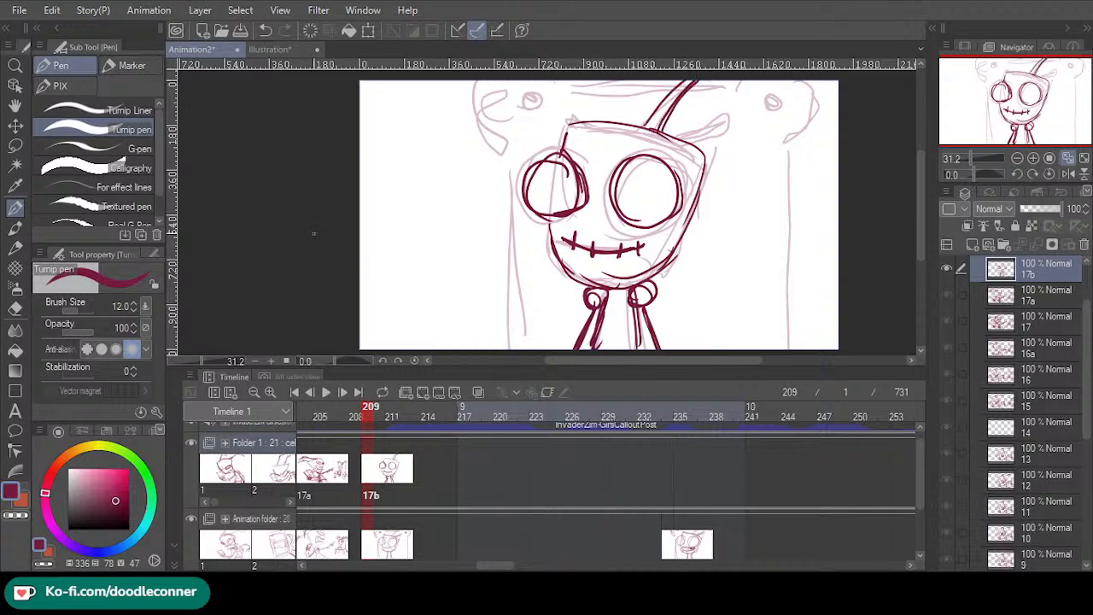
- Draw the long side lines on both sides of the head and two short slanted strokes beside the jaw
mouse_move(519, 164)
mouse_down()
mouse_move(503, 350)
mouse_move(510, 175)
mouse_move(519, 350)
mouse_up()
key(ctrl+z)
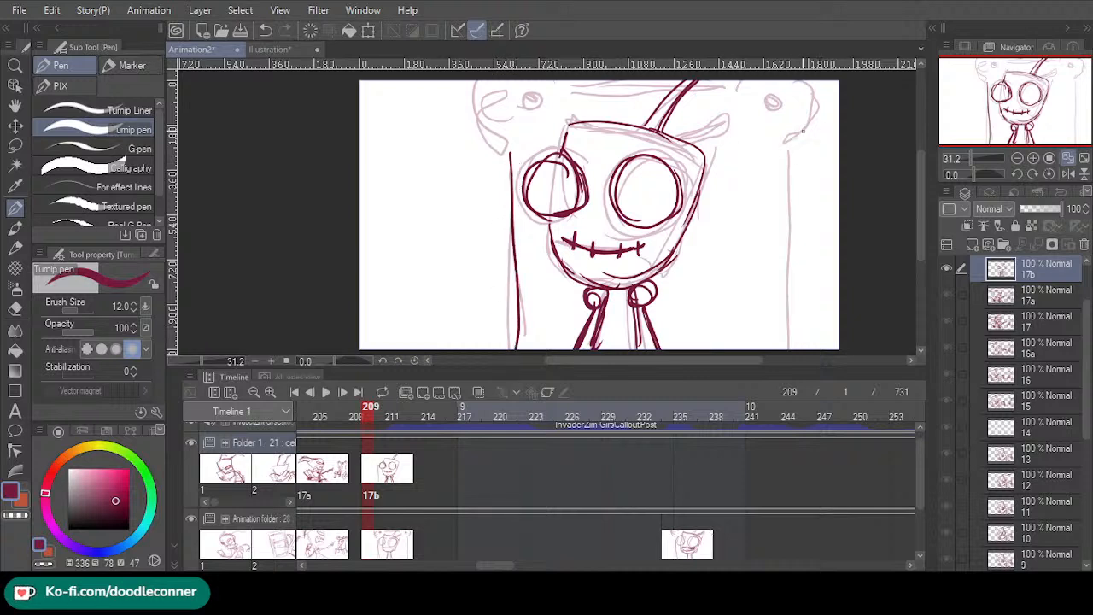
mouse_move(803, 130)
mouse_down()
mouse_move(780, 298)
mouse_move(795, 205)
mouse_move(787, 350)
mouse_up()
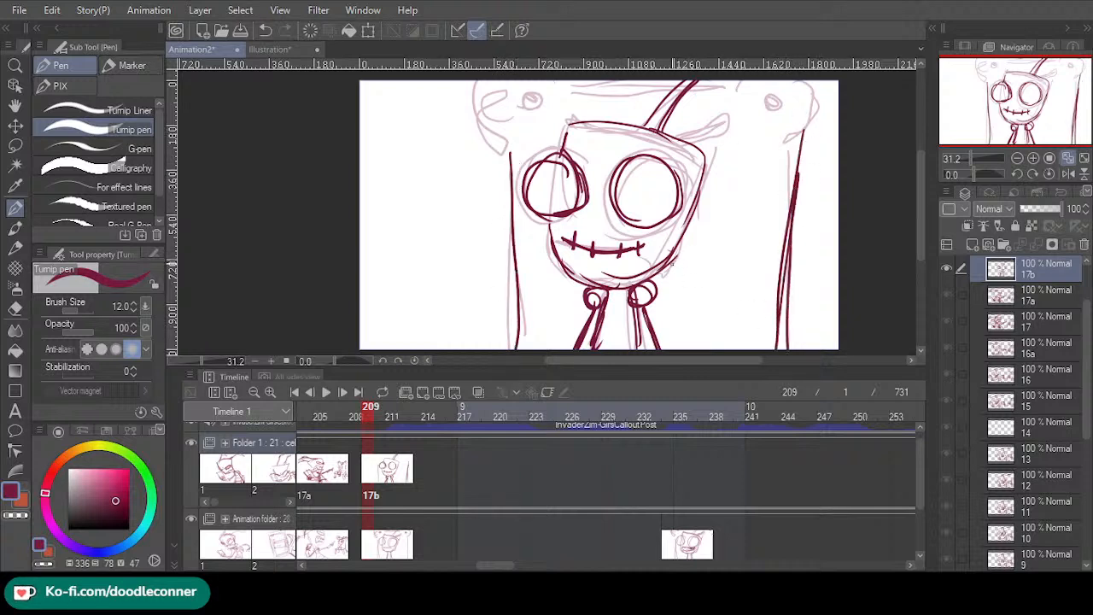
drag(702, 236, 673, 266)
drag(715, 228, 680, 281)
- Draw the hood's ears and dark eyes, the curled flaps above the head, and the line across the hood's top
scroll(597, 213, up, 2)
mouse_move(804, 176)
mouse_down()
mouse_move(834, 139)
mouse_move(806, 174)
mouse_up()
drag(777, 140, 794, 137)
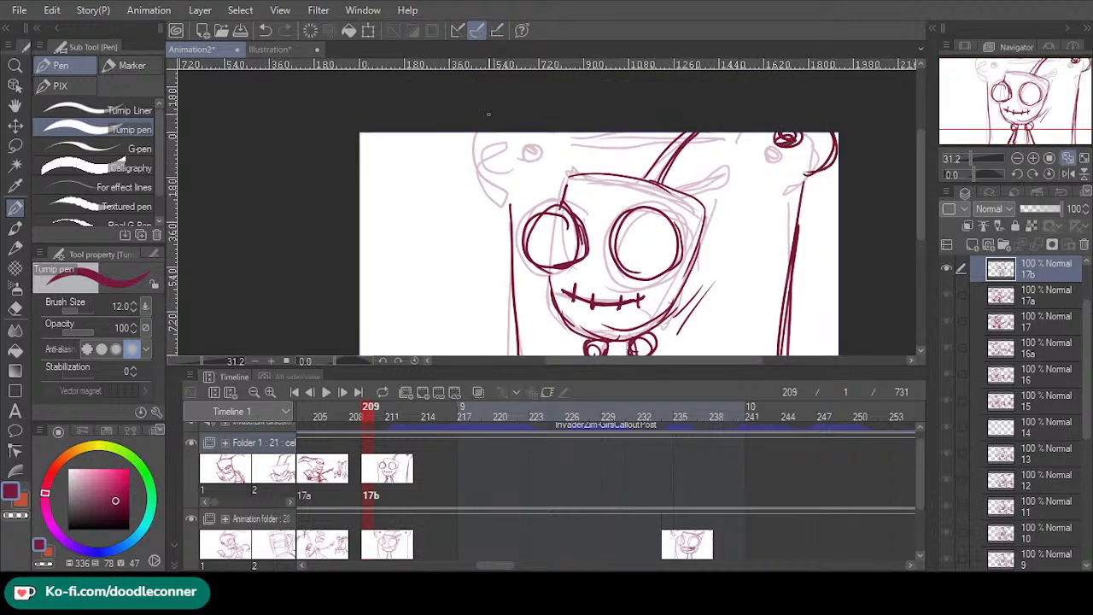
drag(522, 150, 509, 148)
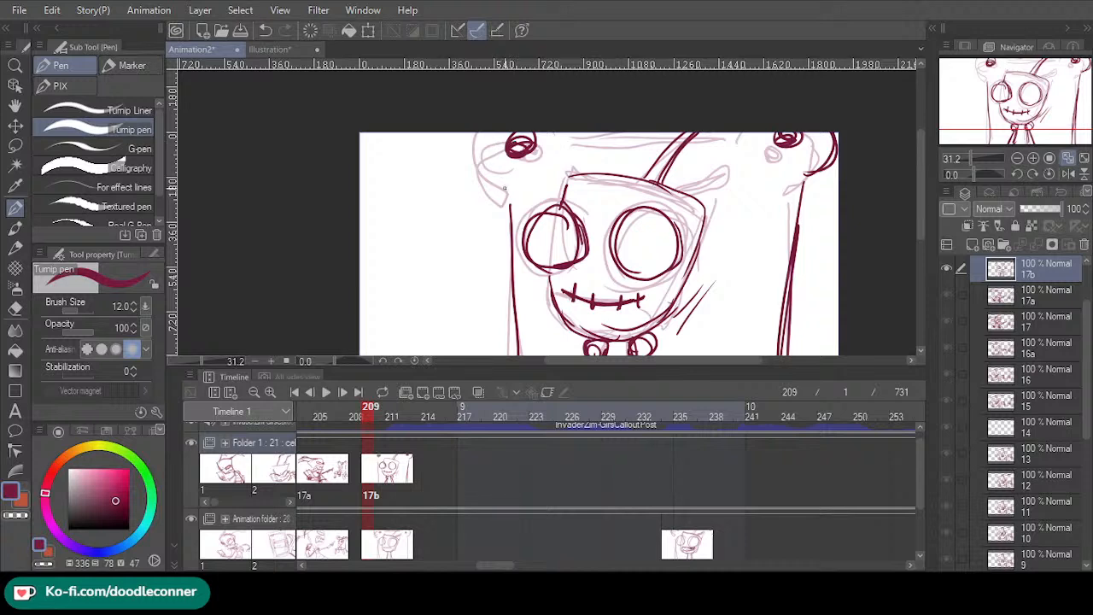
mouse_move(505, 195)
mouse_down()
mouse_move(463, 167)
mouse_move(451, 135)
mouse_up()
mouse_move(562, 172)
mouse_down()
mouse_move(584, 155)
mouse_move(622, 171)
mouse_move(727, 159)
mouse_up()
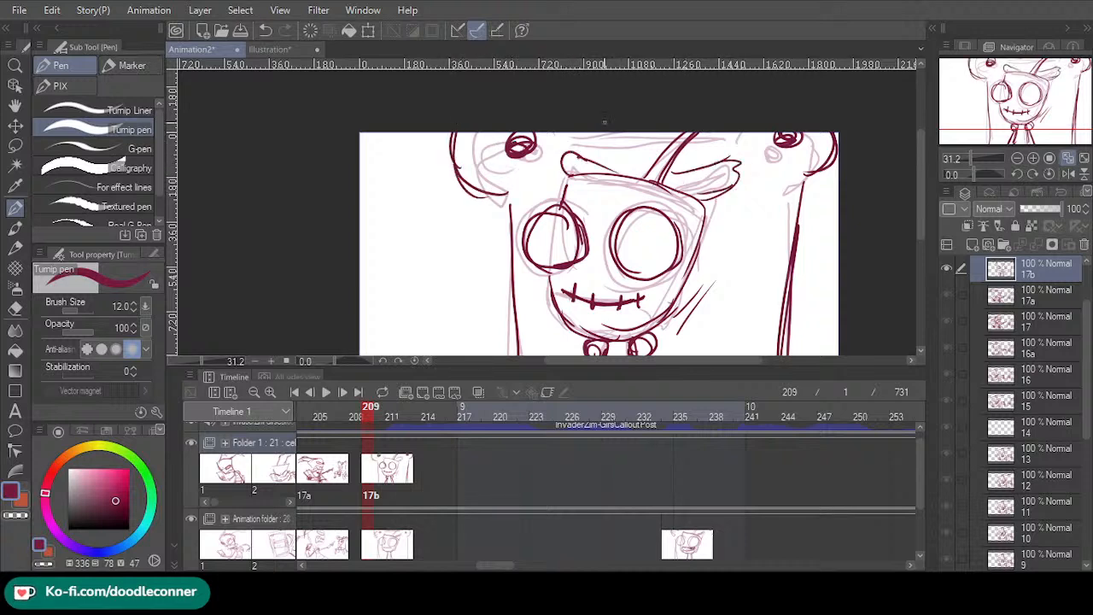
drag(579, 137, 734, 124)
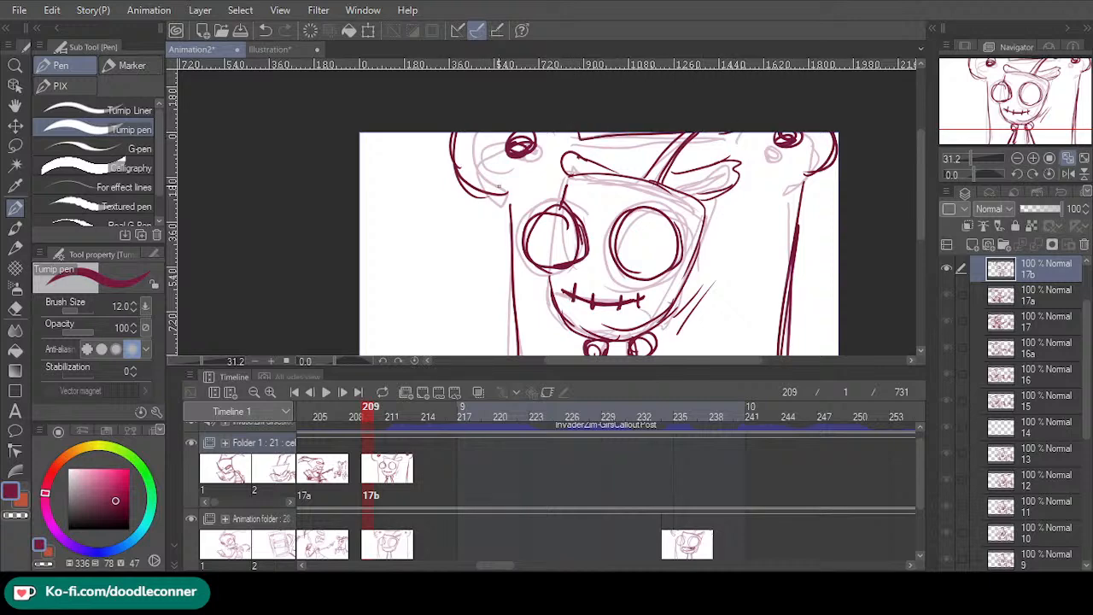
- Redraw the hood's left ear smaller, erase its old outer outline, and shade the flap beside the antenna
drag(492, 190, 509, 198)
mouse_move(485, 133)
mouse_down()
mouse_move(497, 195)
mouse_move(475, 157)
mouse_up()
drag(481, 193, 503, 206)
drag(1023, 96, 1010, 142)
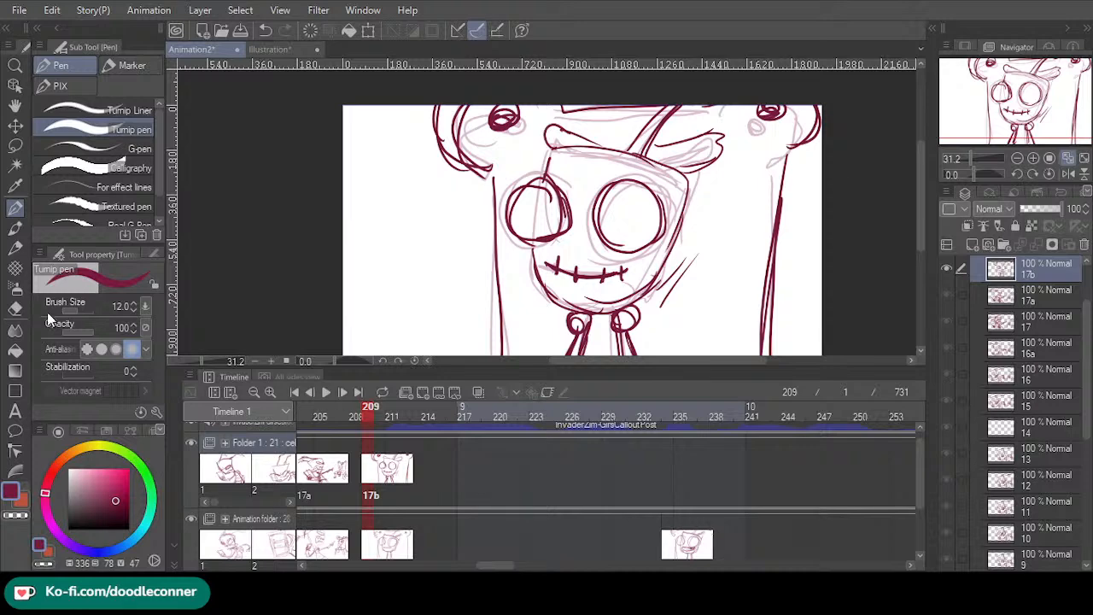
key(e)
mouse_move(450, 122)
mouse_down()
mouse_move(452, 176)
mouse_move(430, 151)
mouse_up()
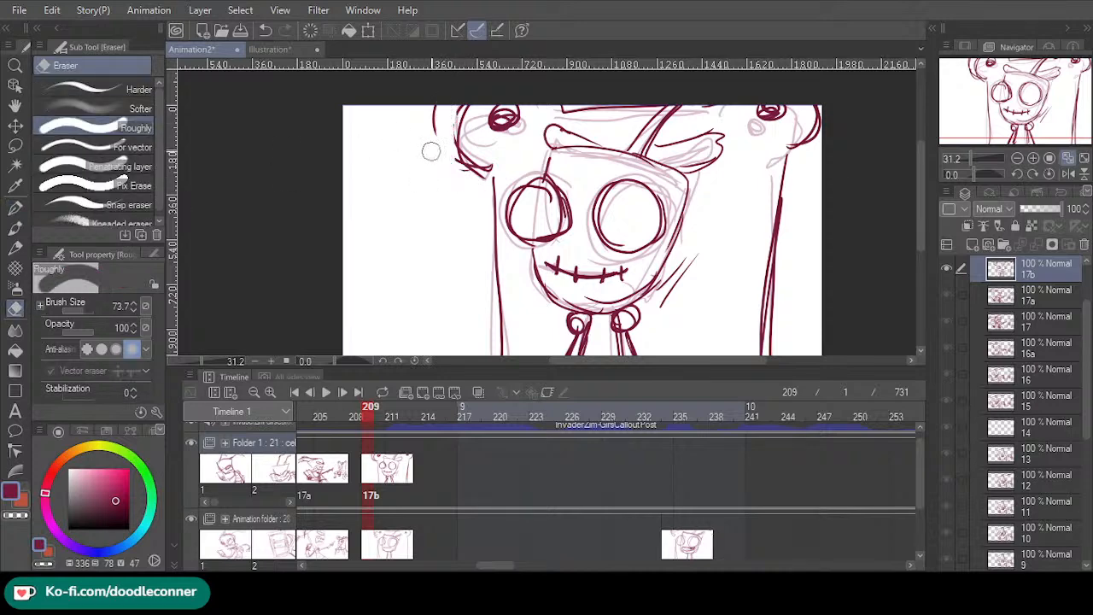
click(15, 208)
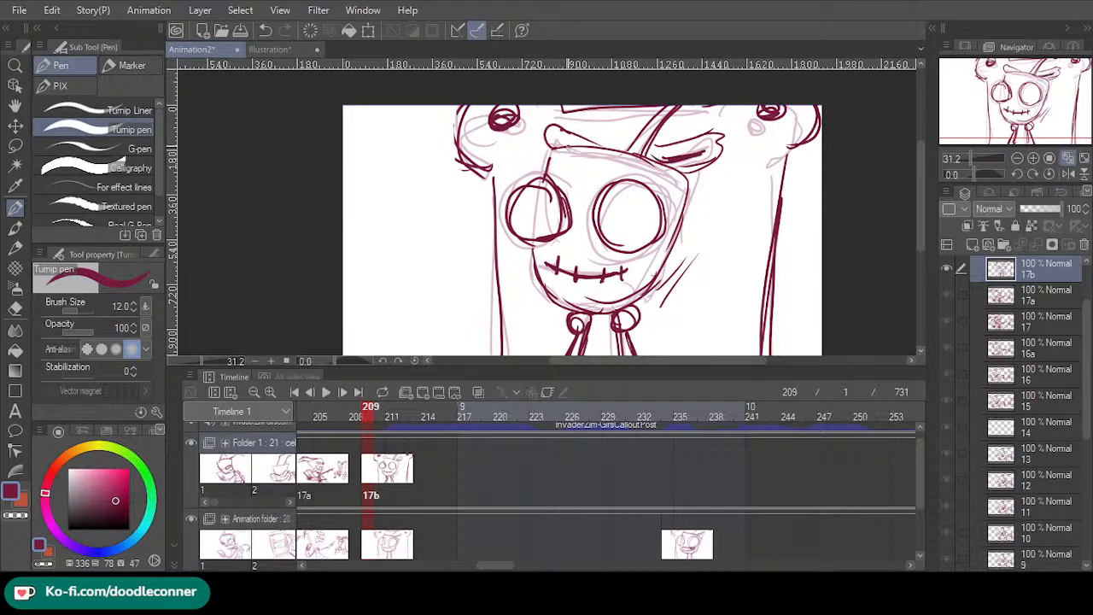
- Play the animation from frame 199 and check the rough drawing at frame 234
drag(370, 407, 303, 407)
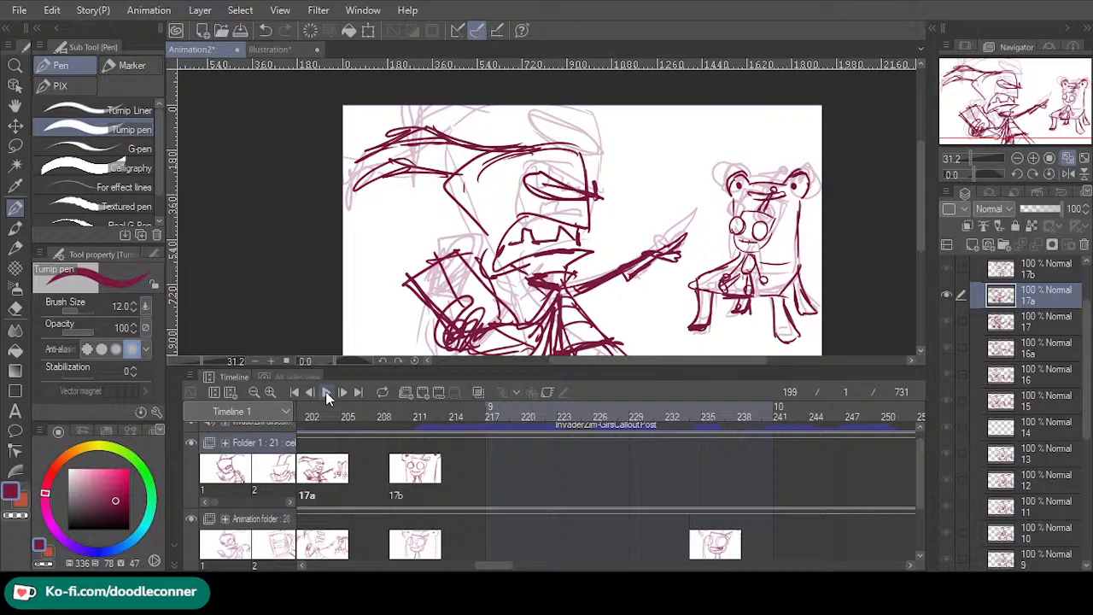
click(327, 393)
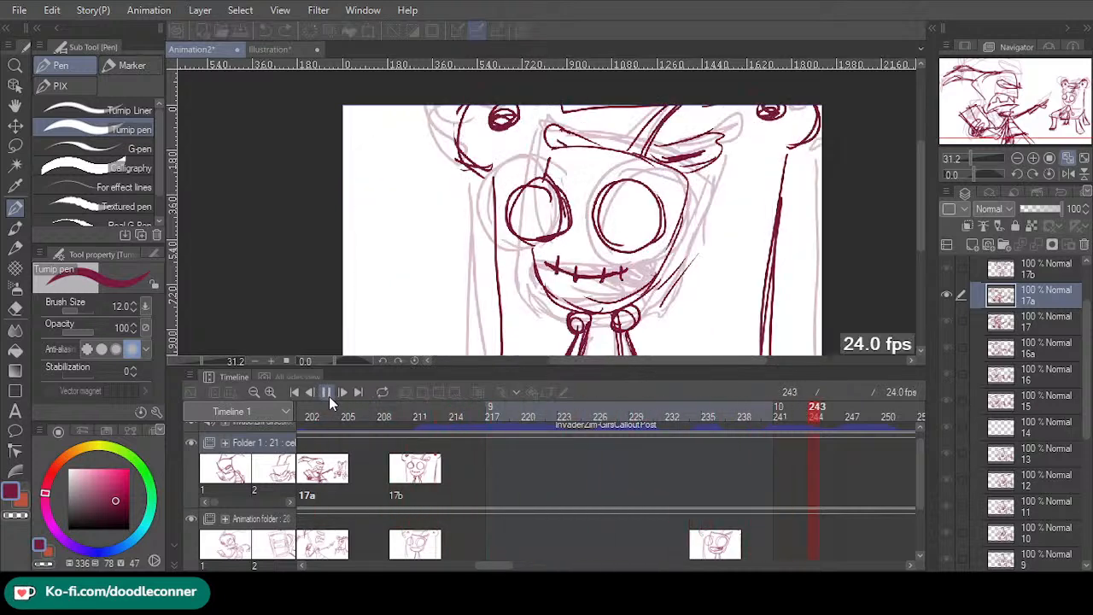
click(707, 410)
click(697, 565)
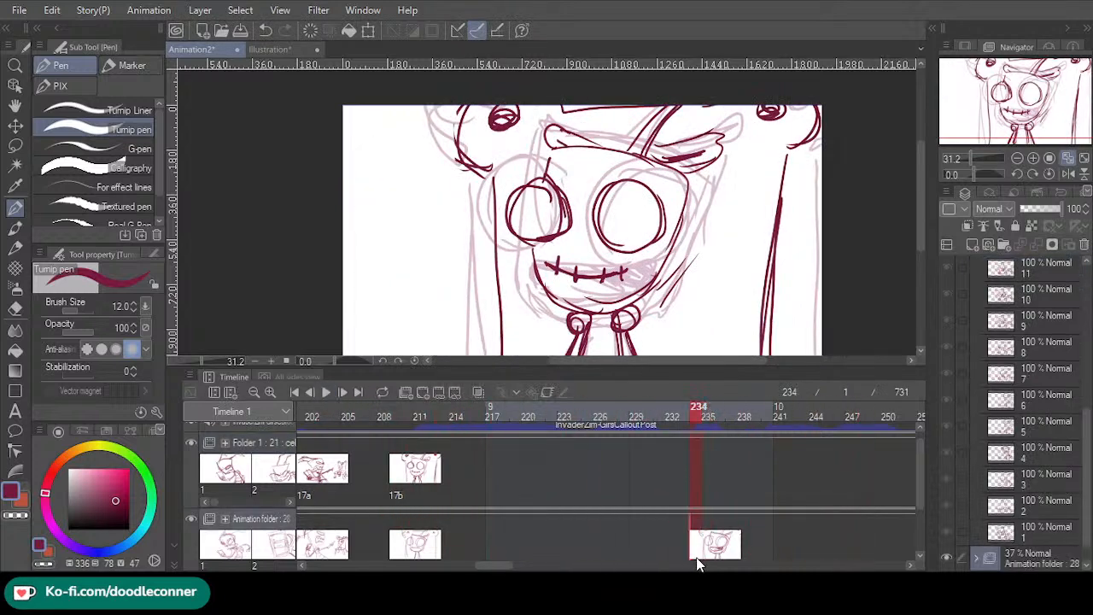
- Renumber Folder 1's cels in timeline order and place a duplicate of cel 21 at frame 234
click(398, 504)
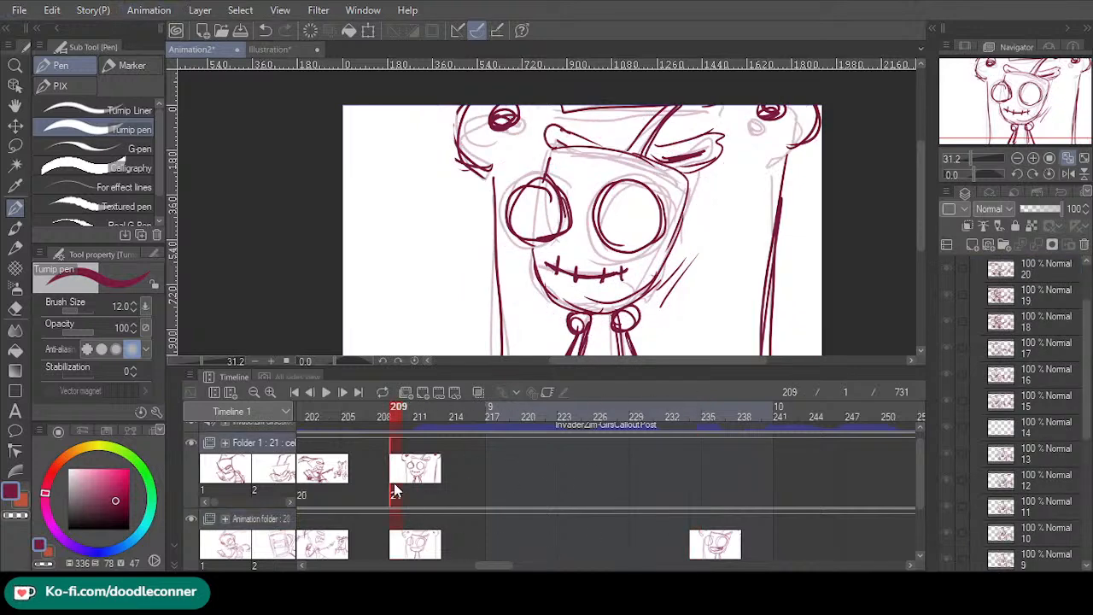
click(695, 502)
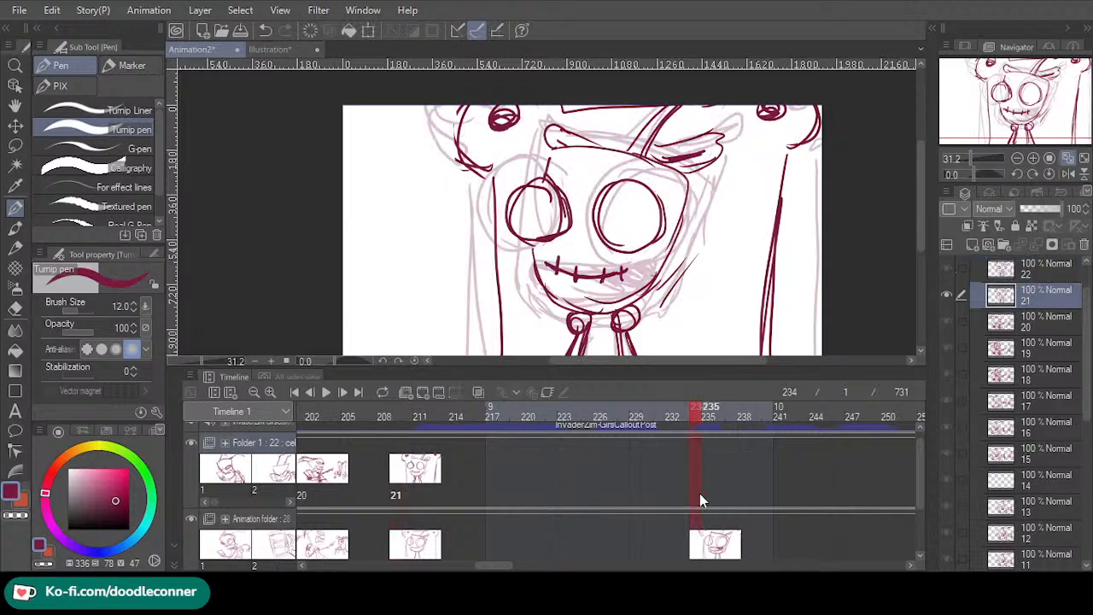
click(694, 493)
click(633, 390)
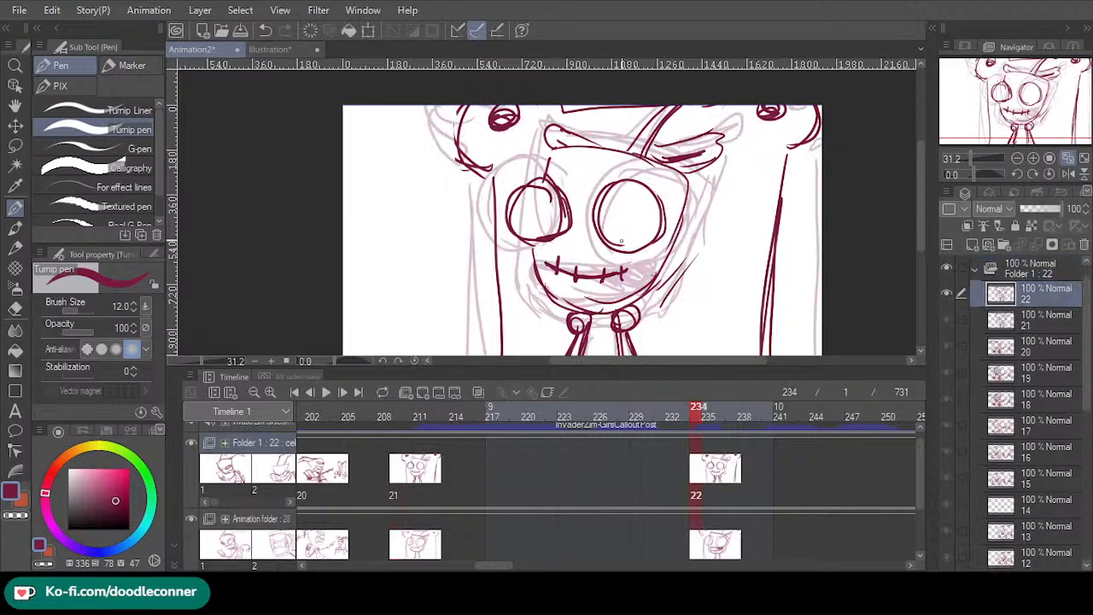
- Enlarge cel 22's drawing slightly and reposition it so the face lines up with the rough sketch
click(368, 30)
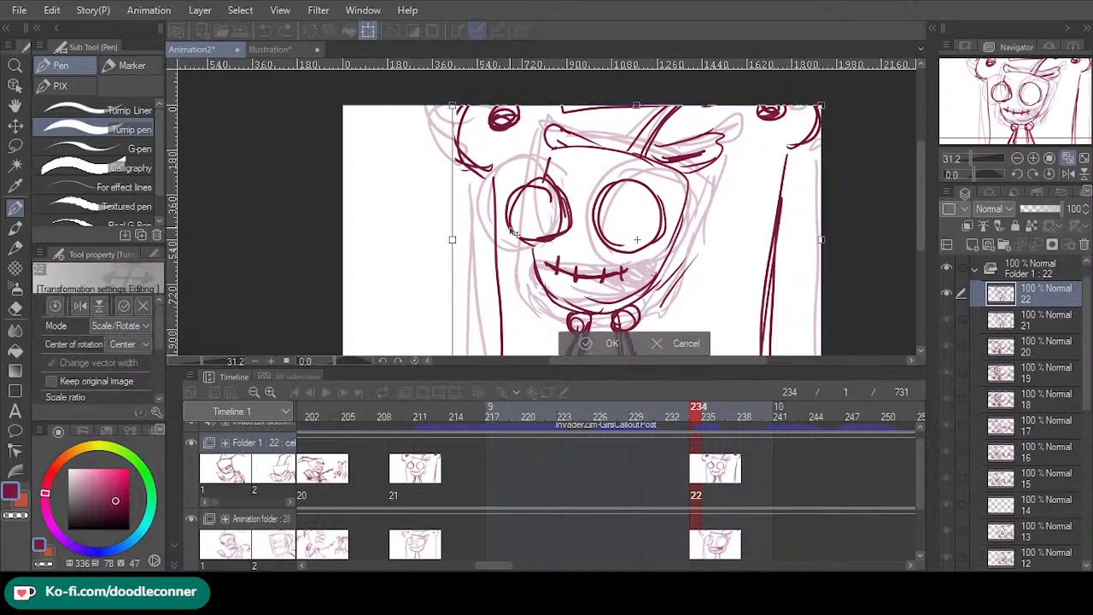
drag(828, 240, 876, 239)
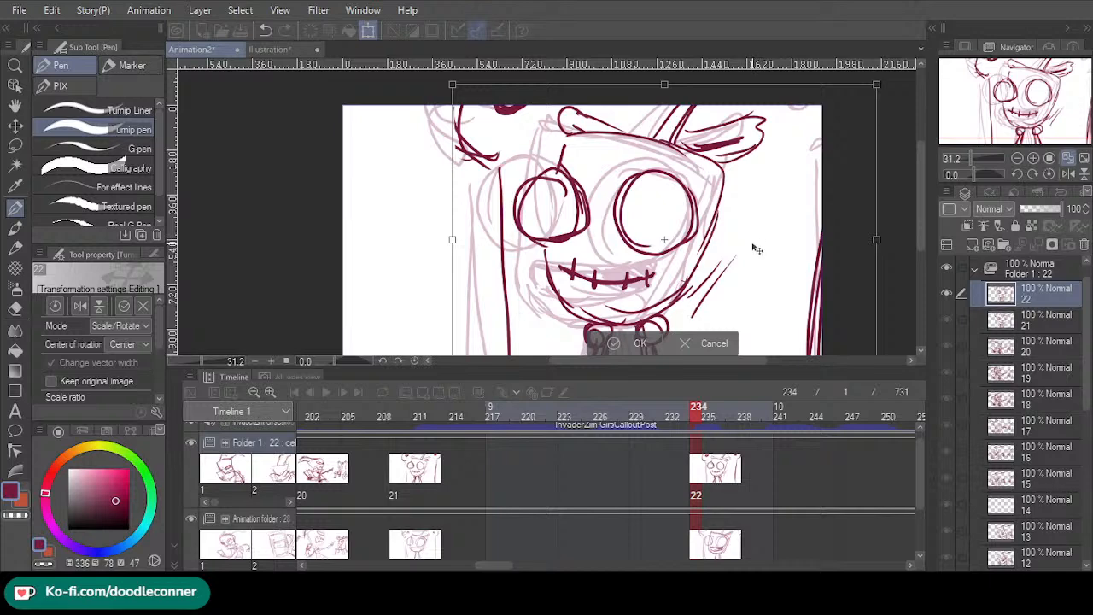
drag(756, 248, 715, 268)
click(577, 345)
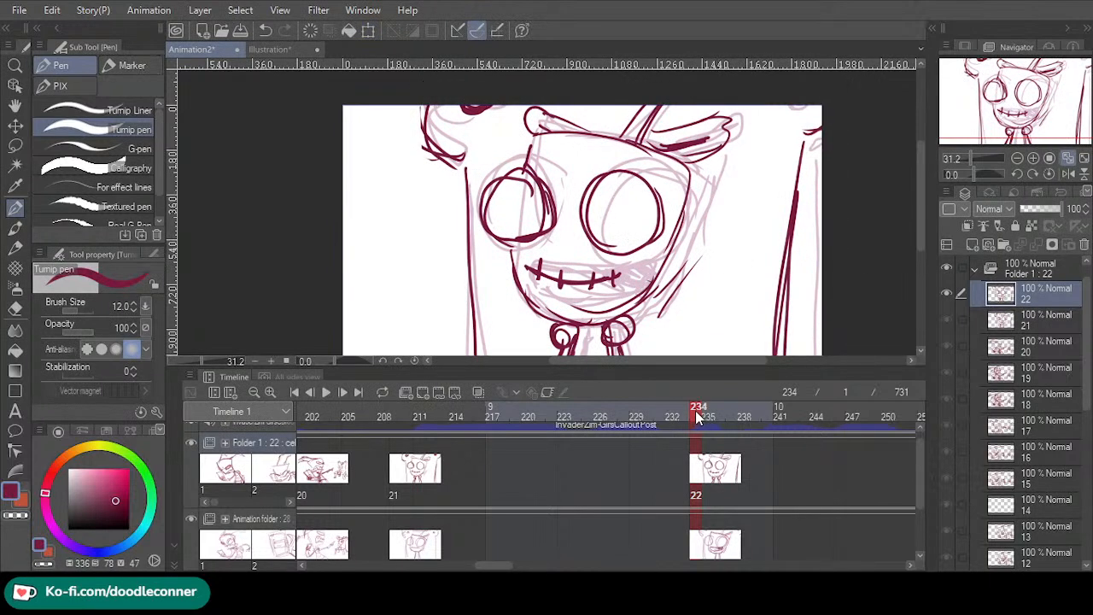
mouse_move(697, 416)
mouse_down()
mouse_move(673, 416)
mouse_move(707, 417)
mouse_move(690, 415)
mouse_up()
- Erase the stitched mouth in cel 22 and draw a wide open grin with a shaded interior over the rough
click(15, 145)
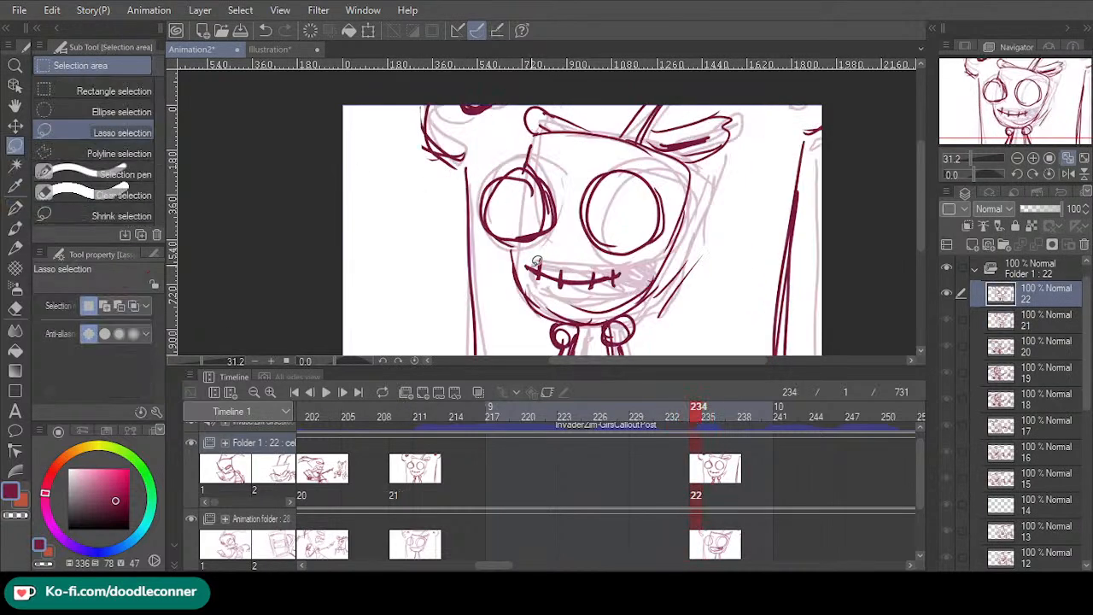
mouse_move(525, 270)
mouse_down()
mouse_move(604, 254)
mouse_move(637, 266)
mouse_move(519, 271)
mouse_up()
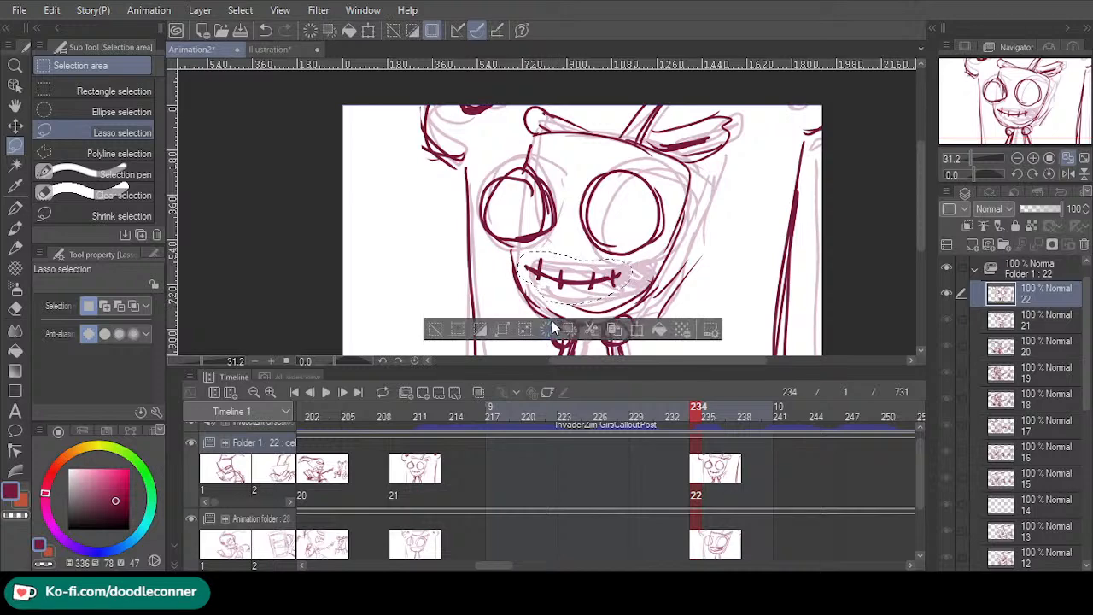
click(546, 329)
click(431, 331)
click(14, 206)
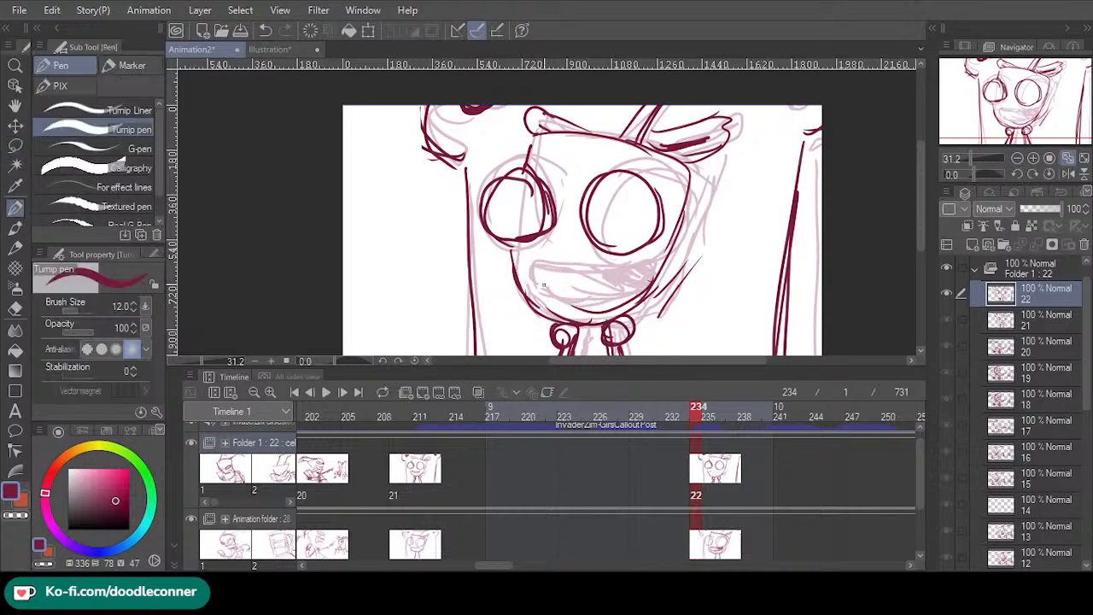
mouse_move(538, 289)
mouse_down()
mouse_move(620, 271)
mouse_move(634, 261)
mouse_move(595, 287)
mouse_move(586, 281)
mouse_move(627, 275)
mouse_move(613, 285)
mouse_move(546, 270)
mouse_up()
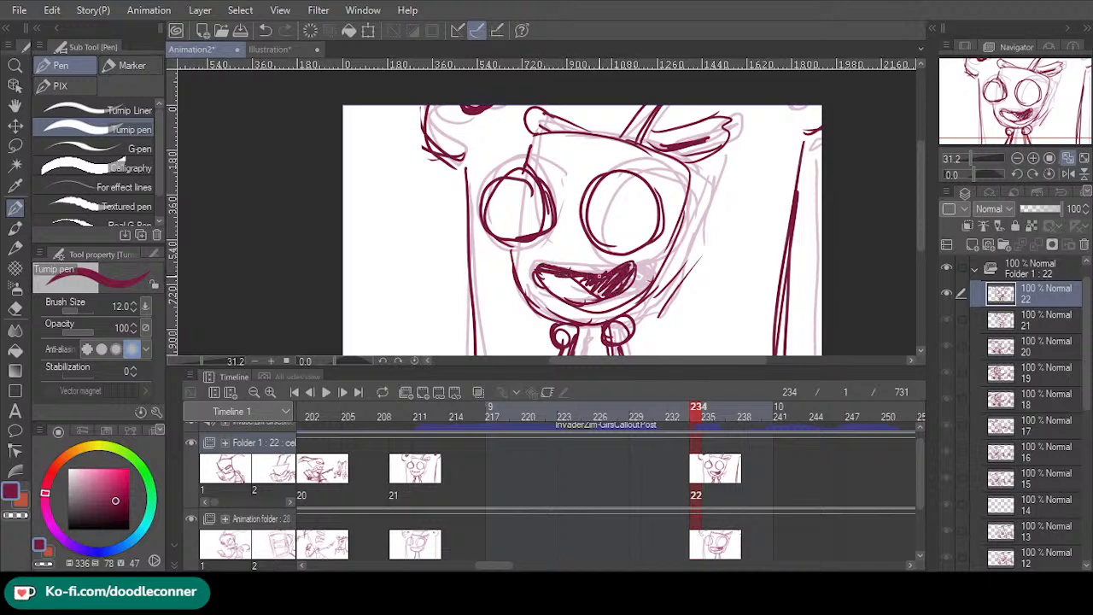
mouse_move(637, 261)
mouse_down()
mouse_move(630, 288)
mouse_move(581, 300)
mouse_up()
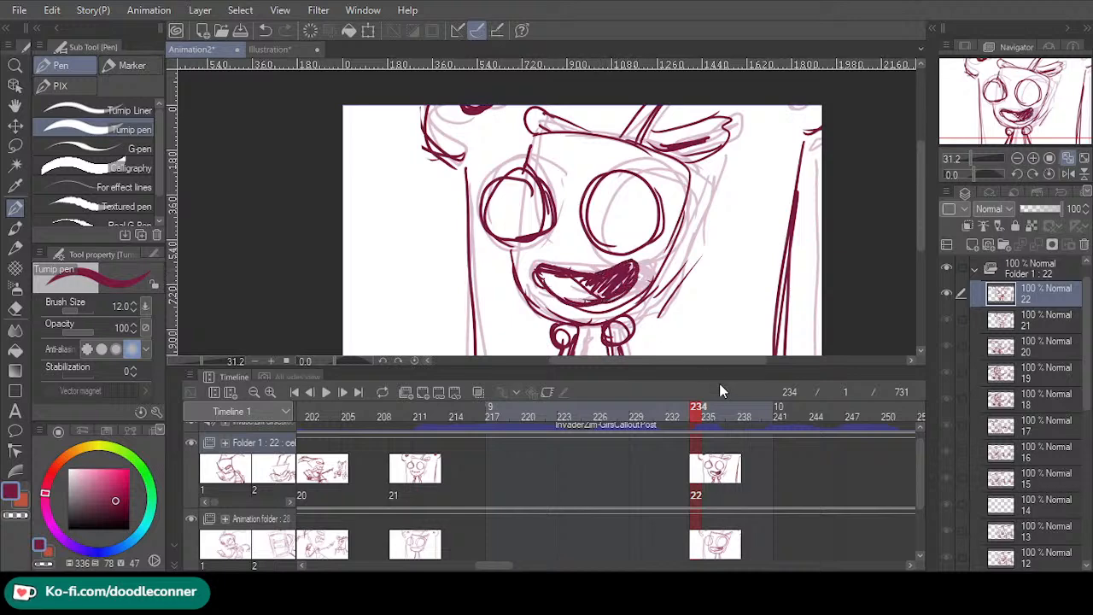
drag(696, 415, 533, 495)
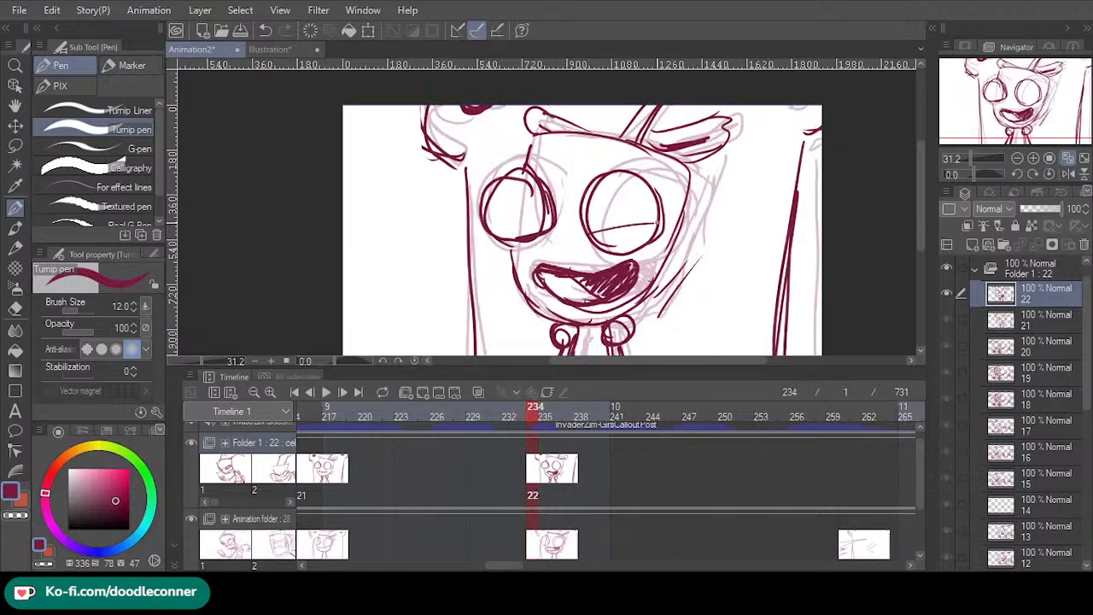
mouse_move(487, 218)
mouse_down()
mouse_move(546, 227)
mouse_move(481, 213)
mouse_up()
key(ctrl+z)
key(ctrl+z)
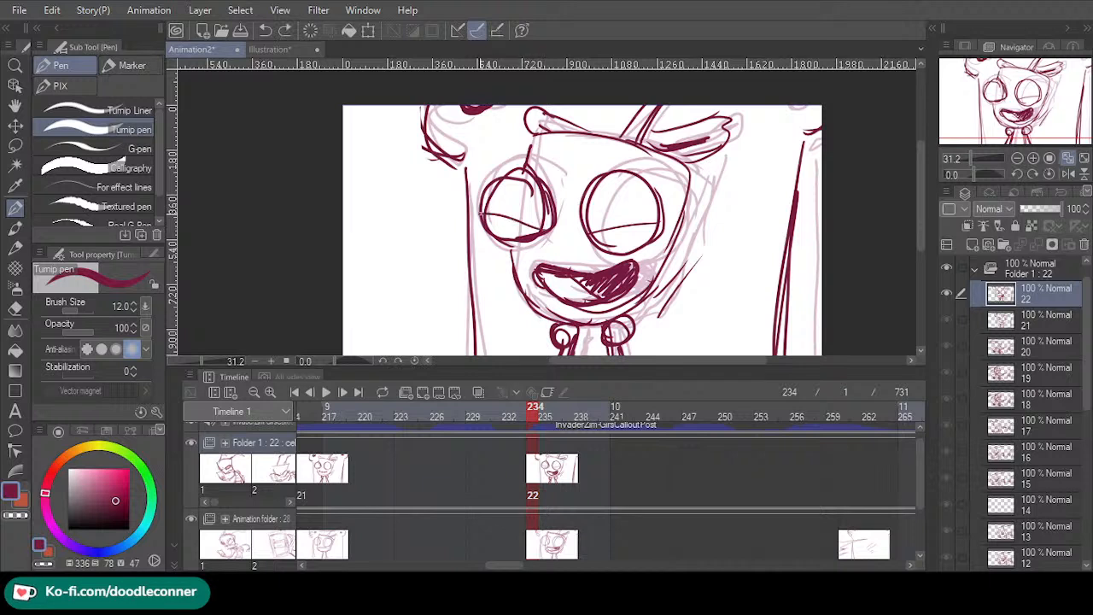
key(ctrl+z)
key(ctrl+z)
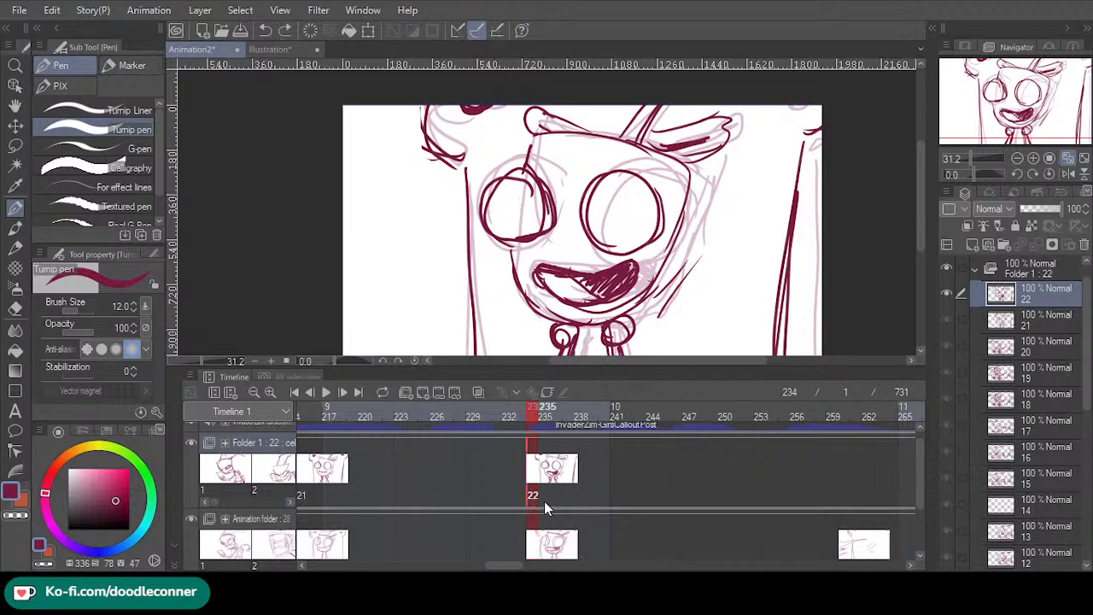
- Duplicate cel 22 and place the copy on Folder 1's track at frame 238
key(ctrl+v)
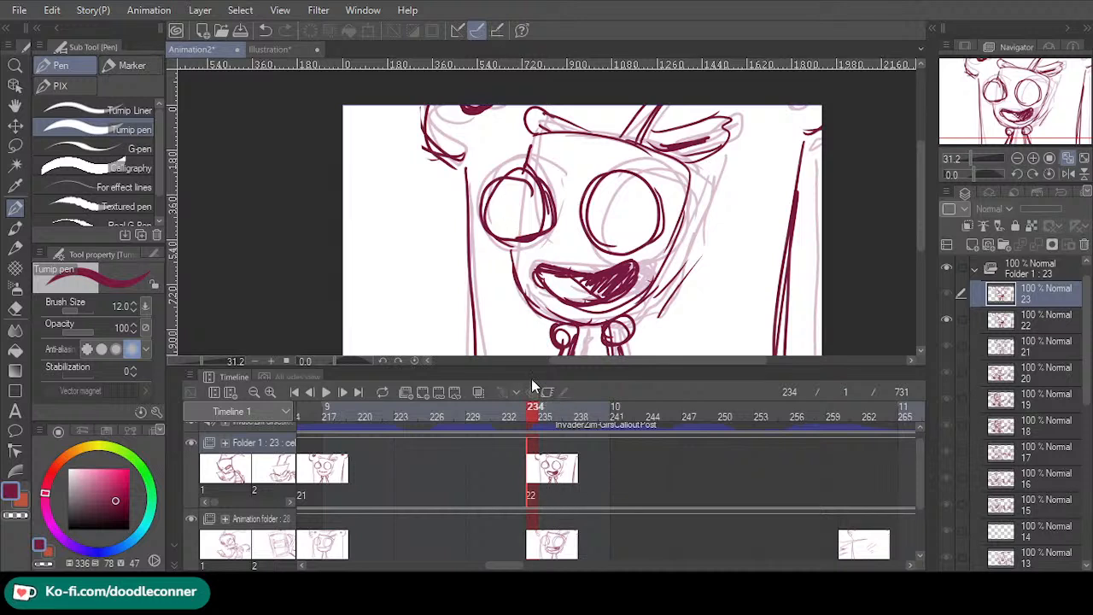
click(533, 495)
drag(533, 501, 568, 500)
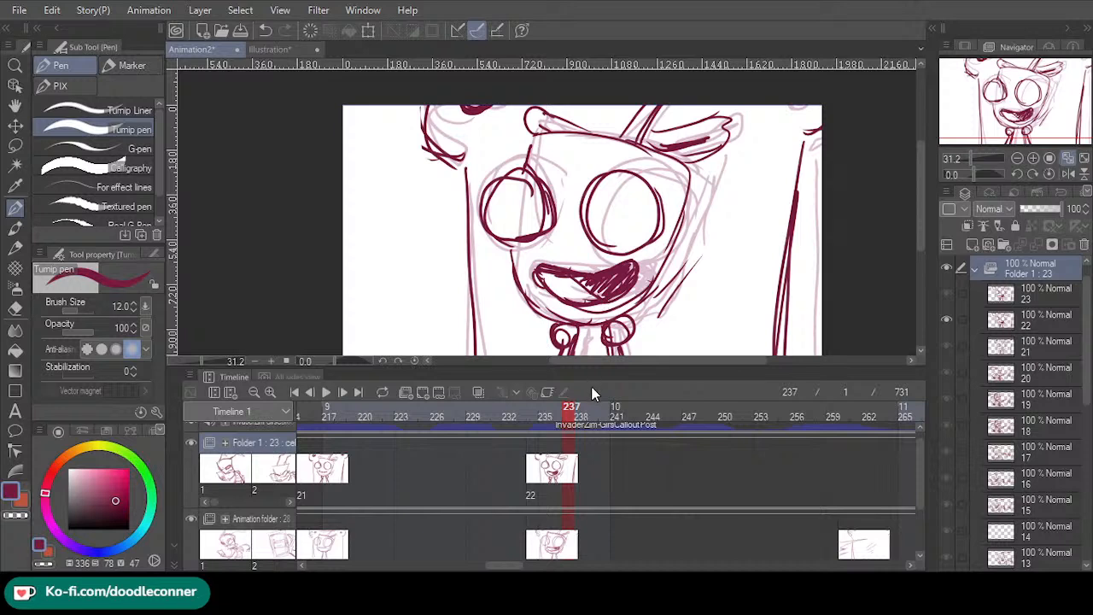
click(571, 502)
click(586, 498)
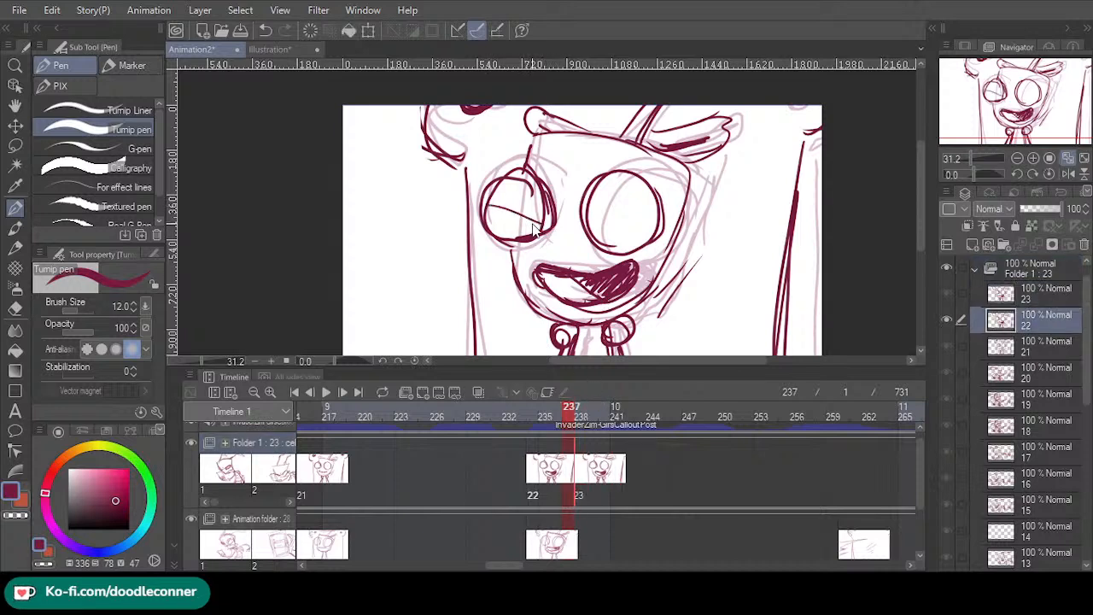
- Draw half-lowered eyelid lines across both eyes in cel 22
key(ctrl+z)
drag(594, 227, 650, 225)
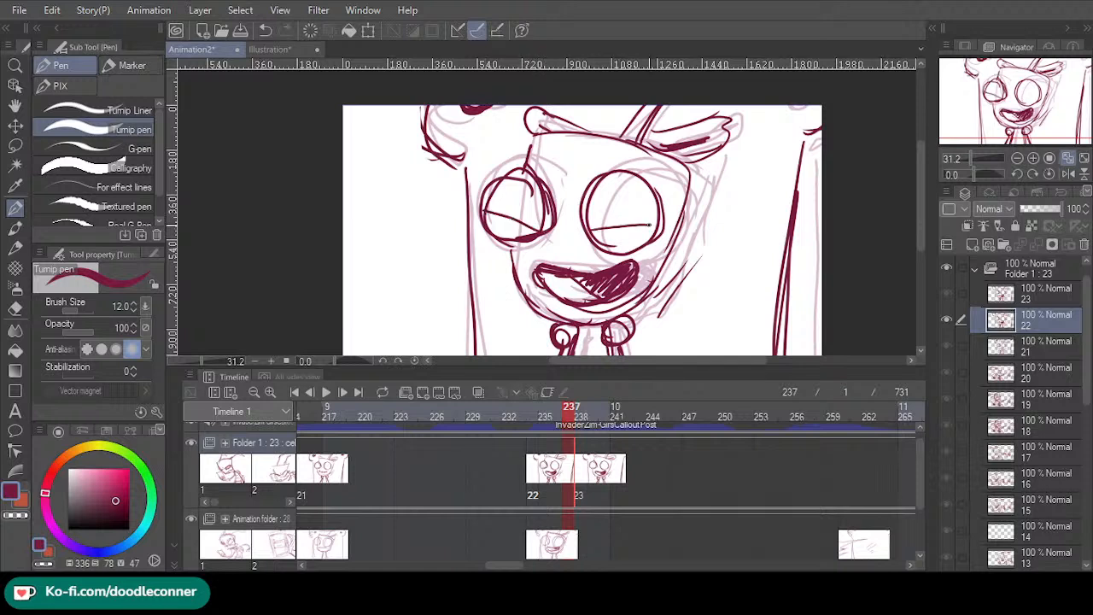
- Place another open-mouthed copy of cel 22 at frame 236, between cels 22 and 23
click(577, 499)
click(560, 496)
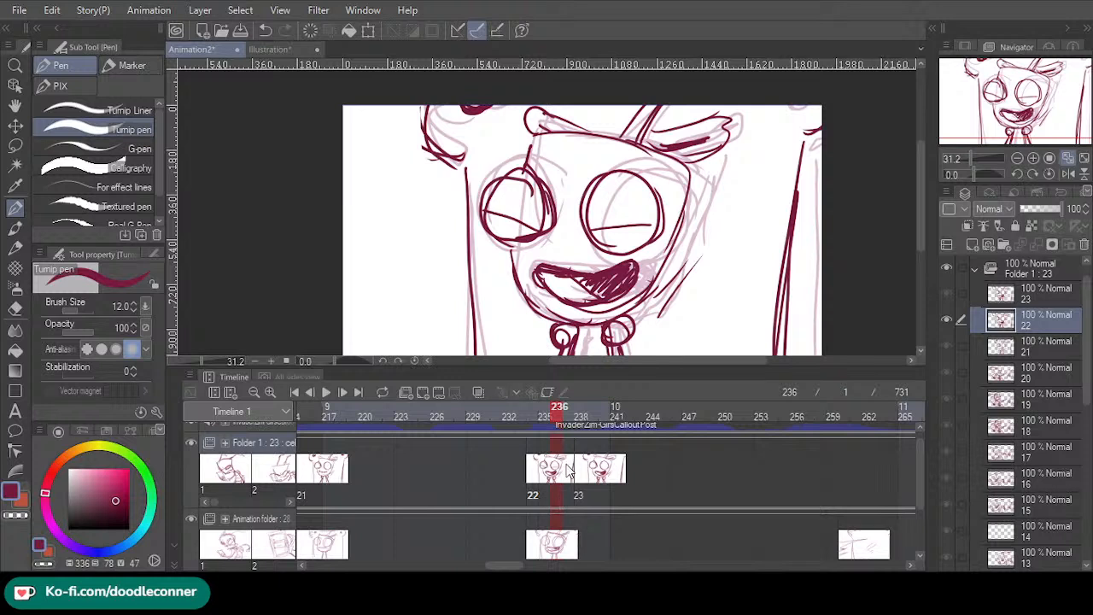
key(ctrl+v)
key(Delete)
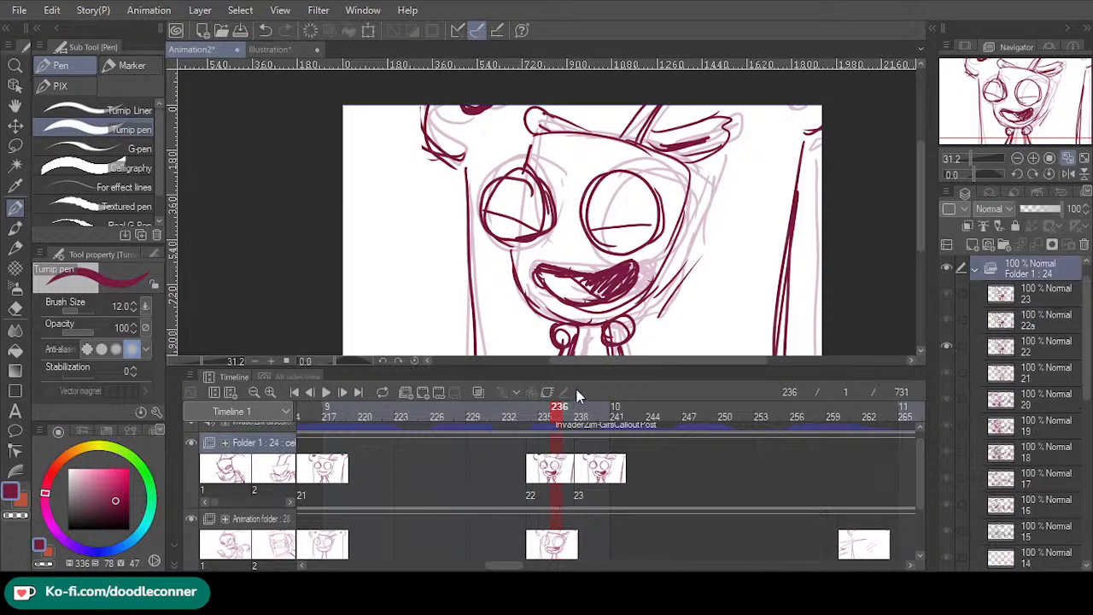
key(ctrl+z)
- Draw curved eyelid lines low across both eyes in cel 22a
drag(601, 234, 655, 225)
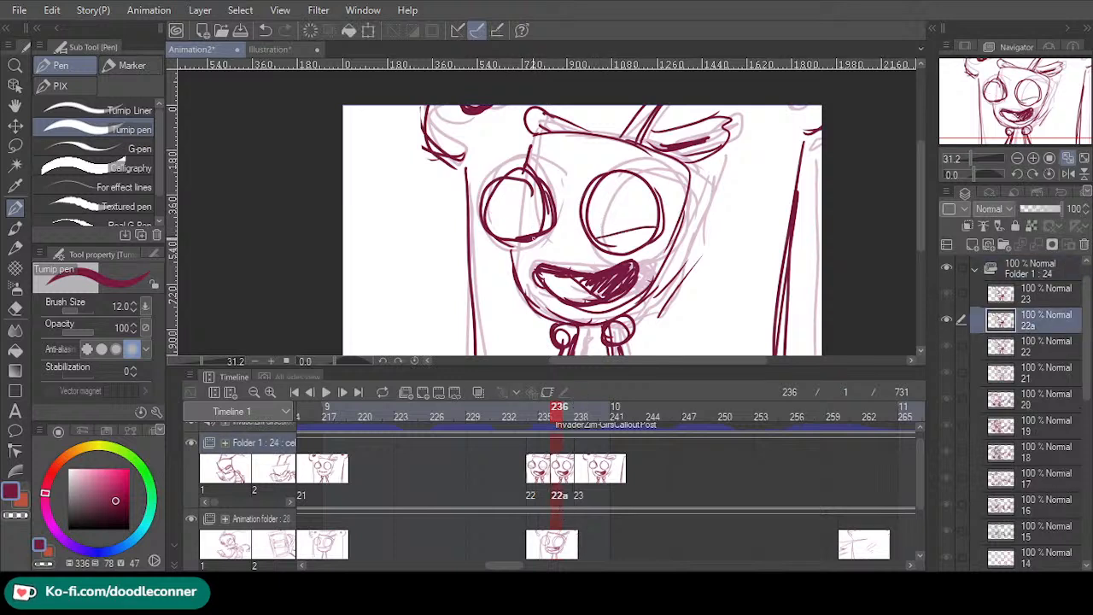
drag(526, 234, 488, 222)
key(ctrl+z)
- Lasso the mouth in cel 22a, try clearing it, and turn on onion skin
click(15, 146)
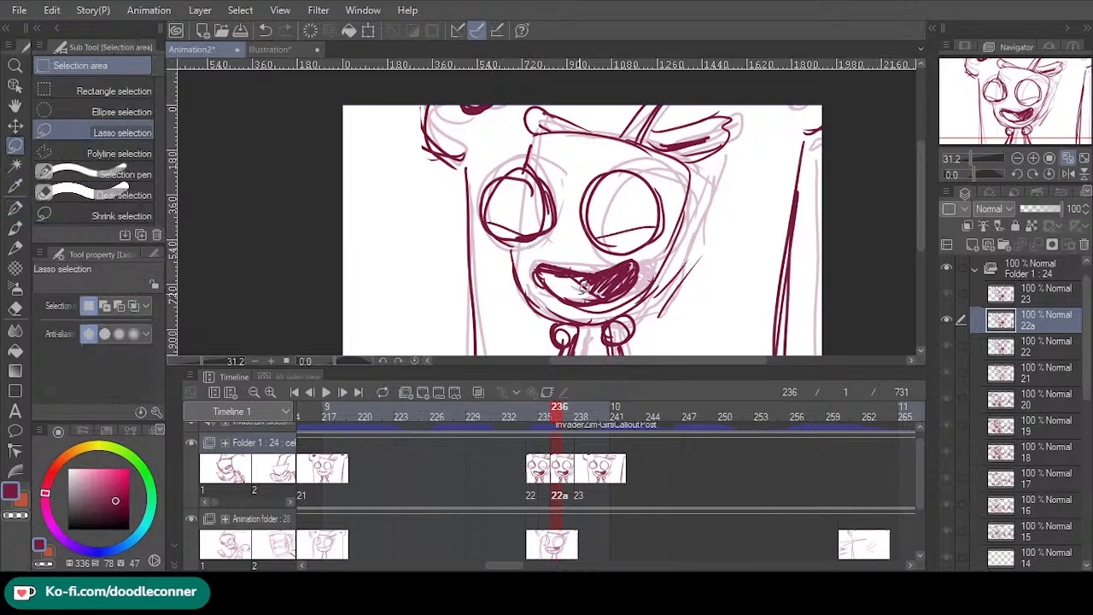
mouse_move(601, 309)
mouse_down()
mouse_move(645, 256)
mouse_move(581, 248)
mouse_move(534, 272)
mouse_move(574, 315)
mouse_up()
click(563, 340)
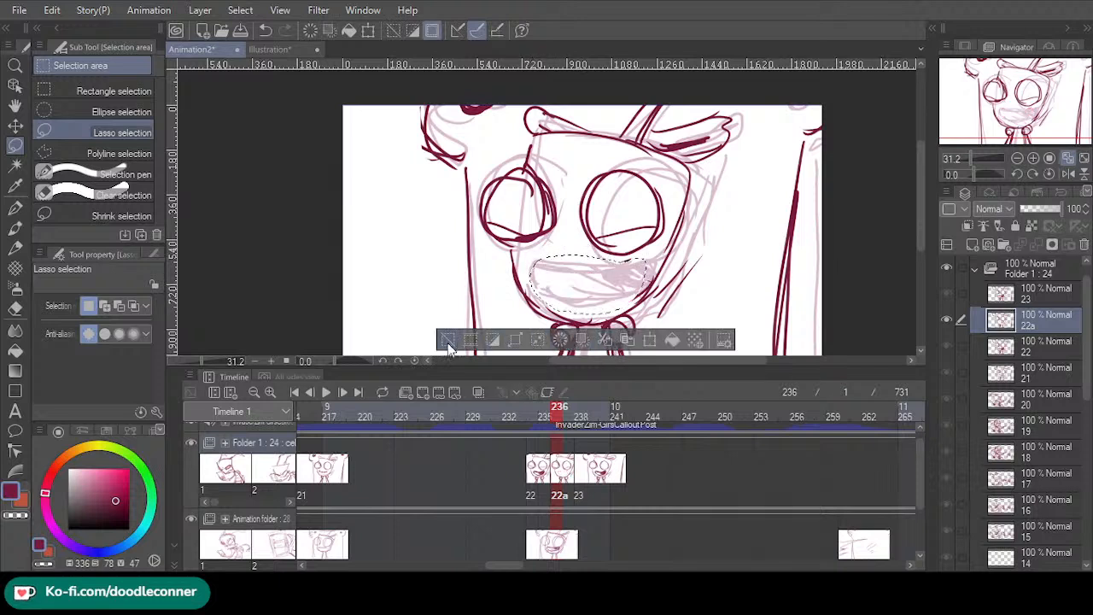
click(448, 341)
key(ctrl+z)
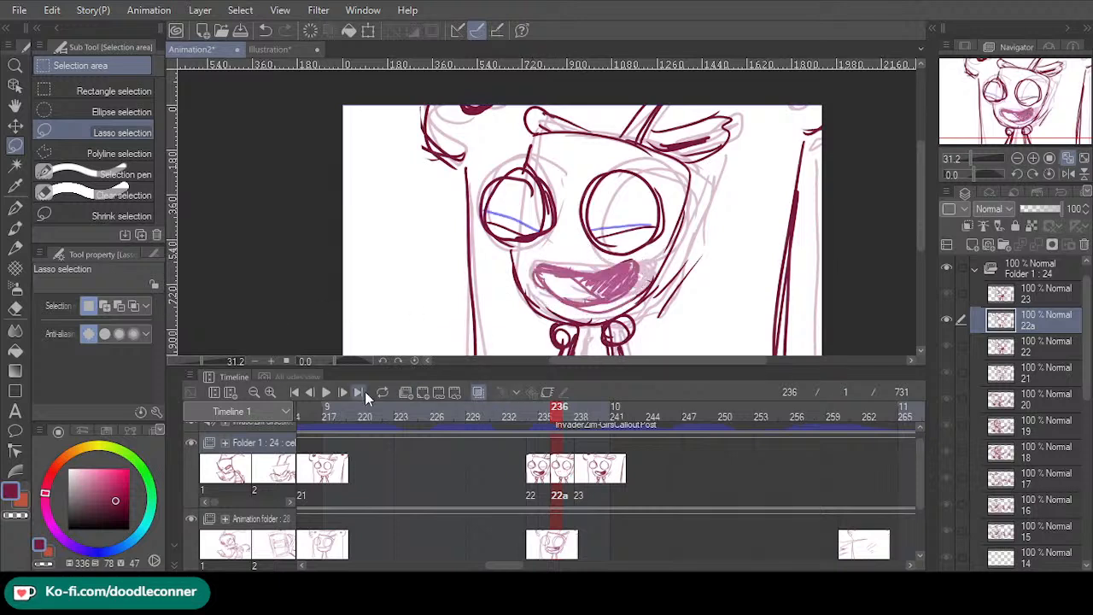
click(15, 208)
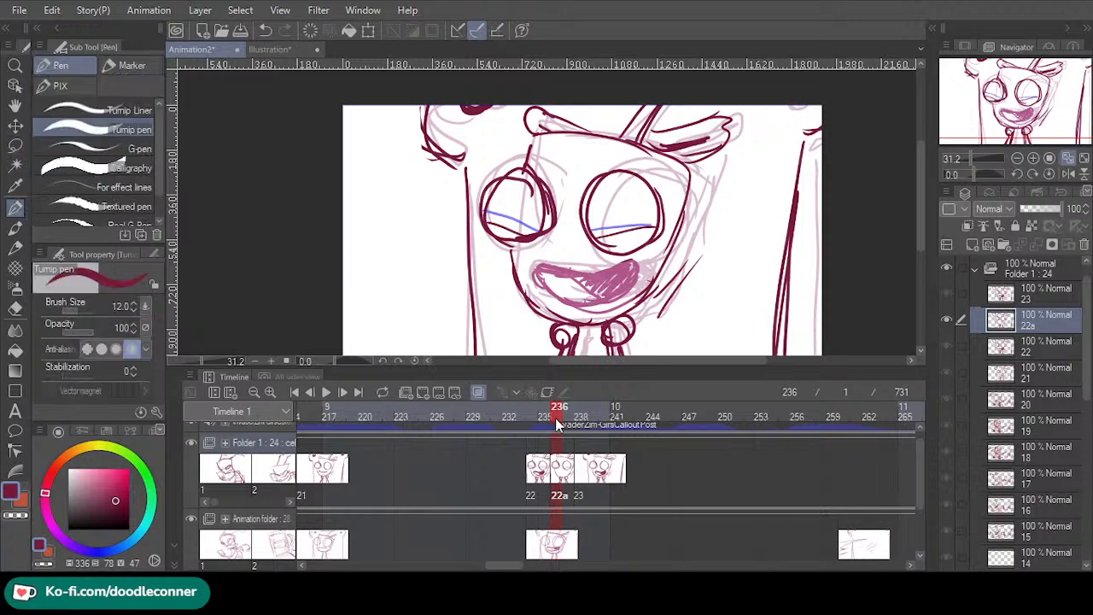
- Clear the selected mouth in cel 22 and draw a smaller open grin with a shaded corner in its place
mouse_move(553, 413)
mouse_down()
mouse_move(507, 416)
mouse_move(559, 419)
mouse_move(532, 416)
mouse_up()
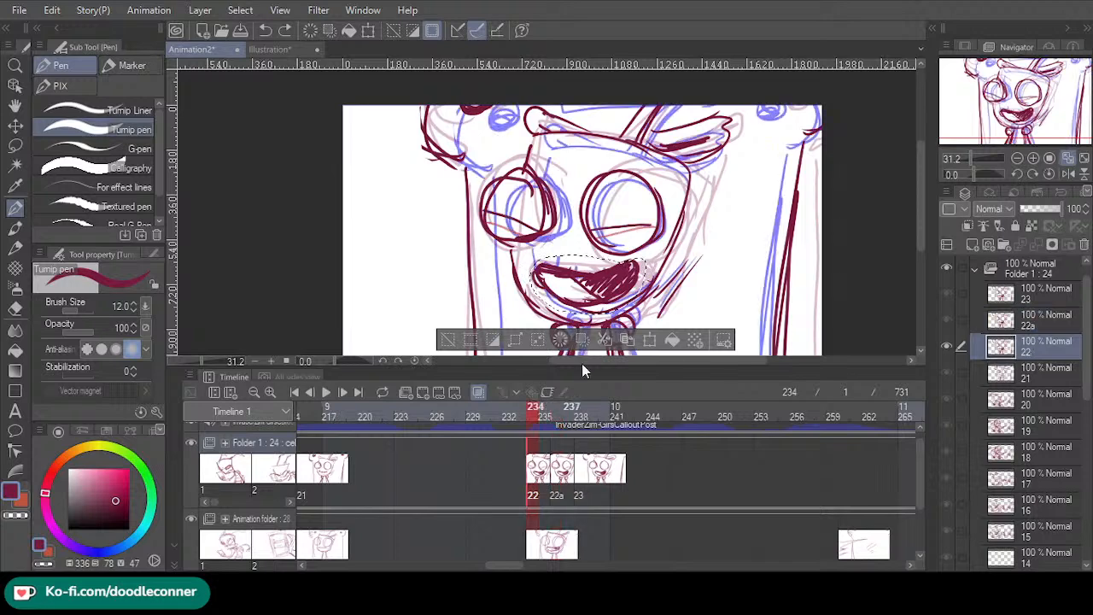
click(560, 340)
click(446, 340)
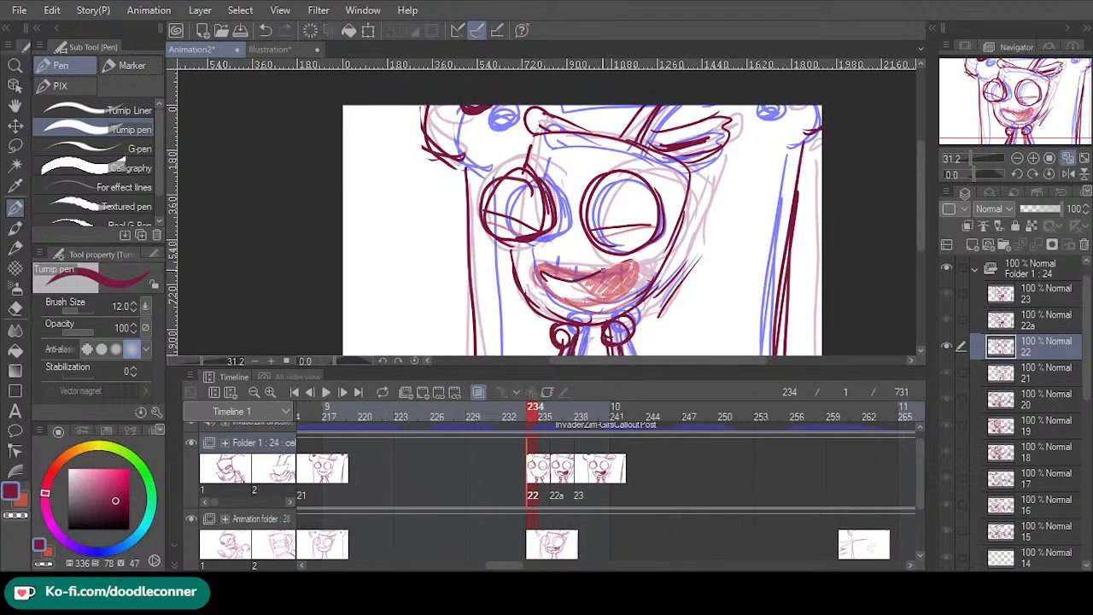
key(ctrl+z)
drag(538, 268, 629, 271)
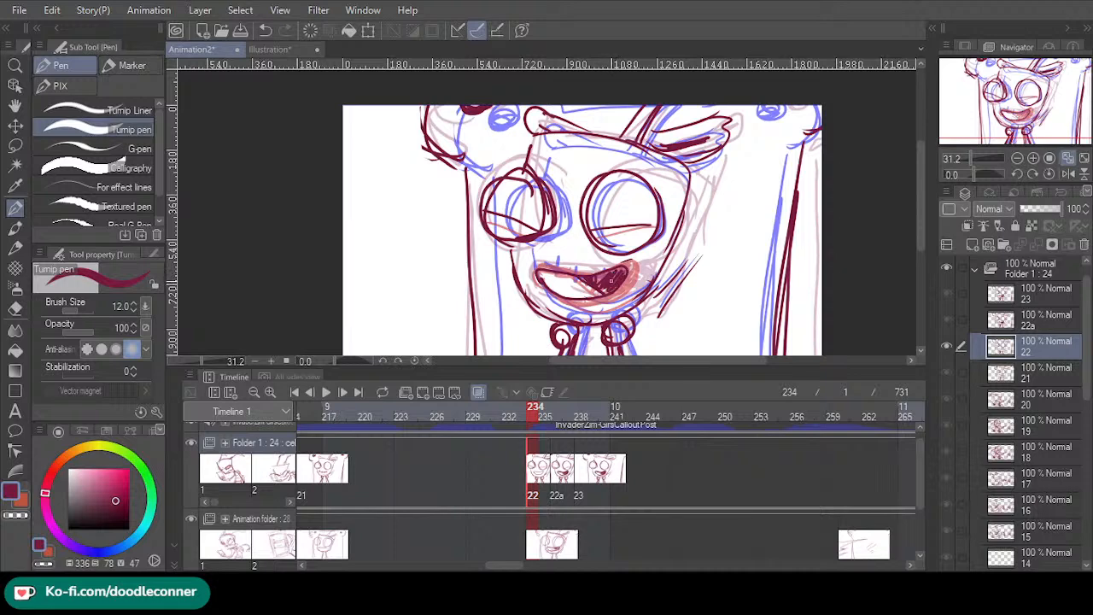
- Play the animation from cel 21 through the open-mouth cels to check the mouth movement
drag(531, 413, 313, 404)
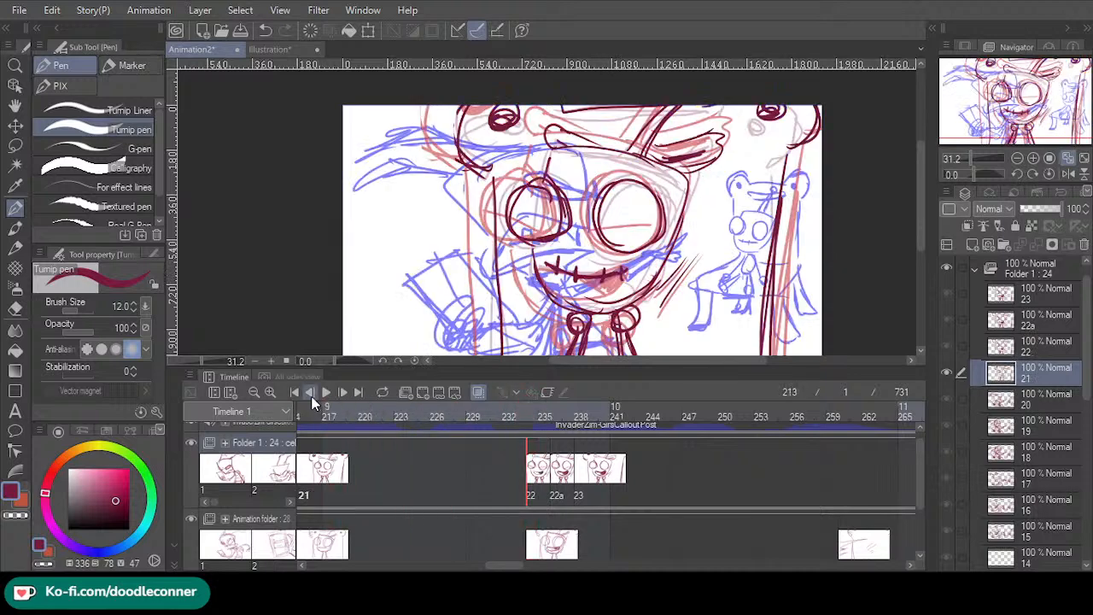
click(326, 393)
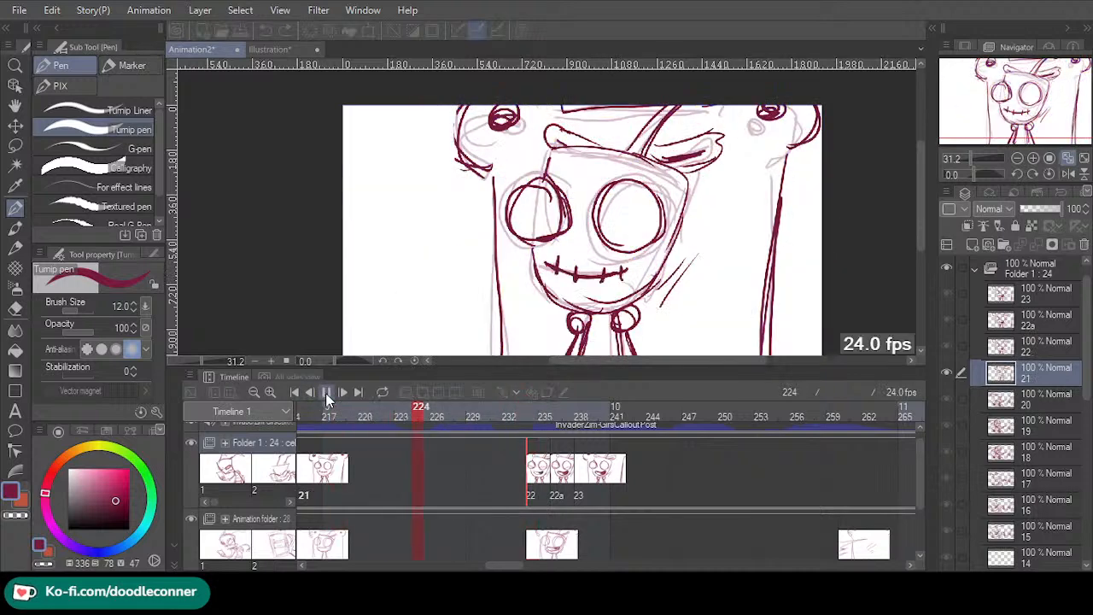
click(325, 393)
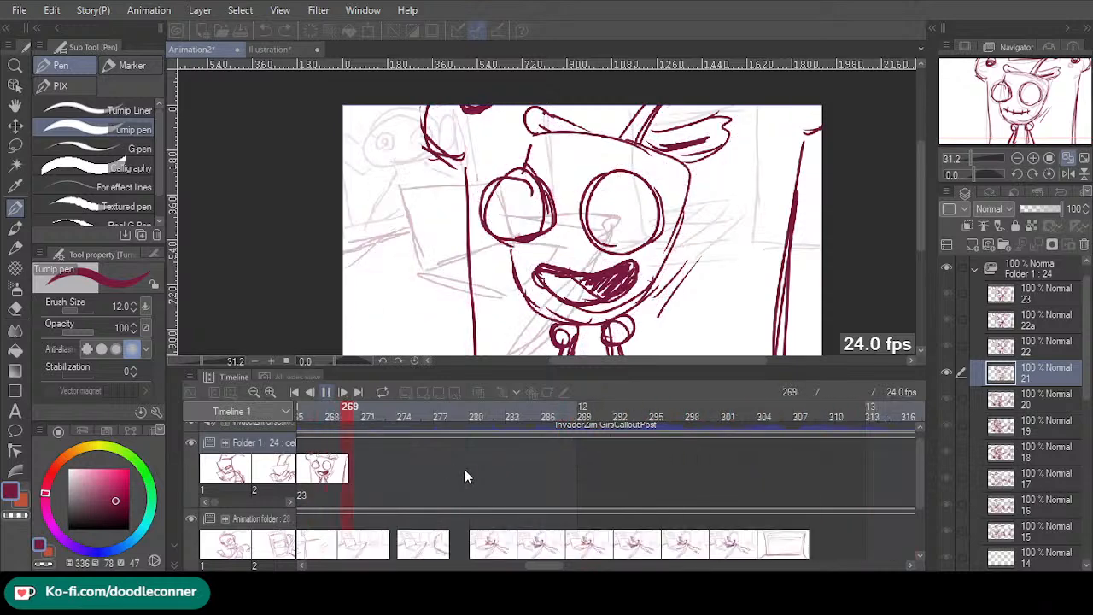
drag(521, 567, 487, 565)
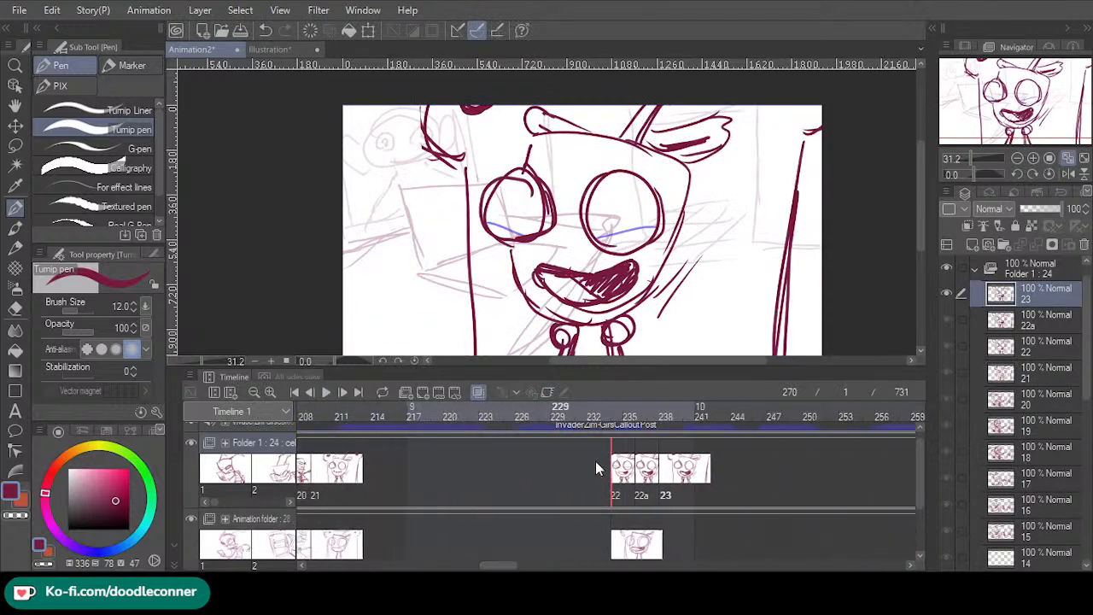
- Draw slanted eyelid lines across both eyes in cel 23 at frame 238
click(647, 494)
click(667, 495)
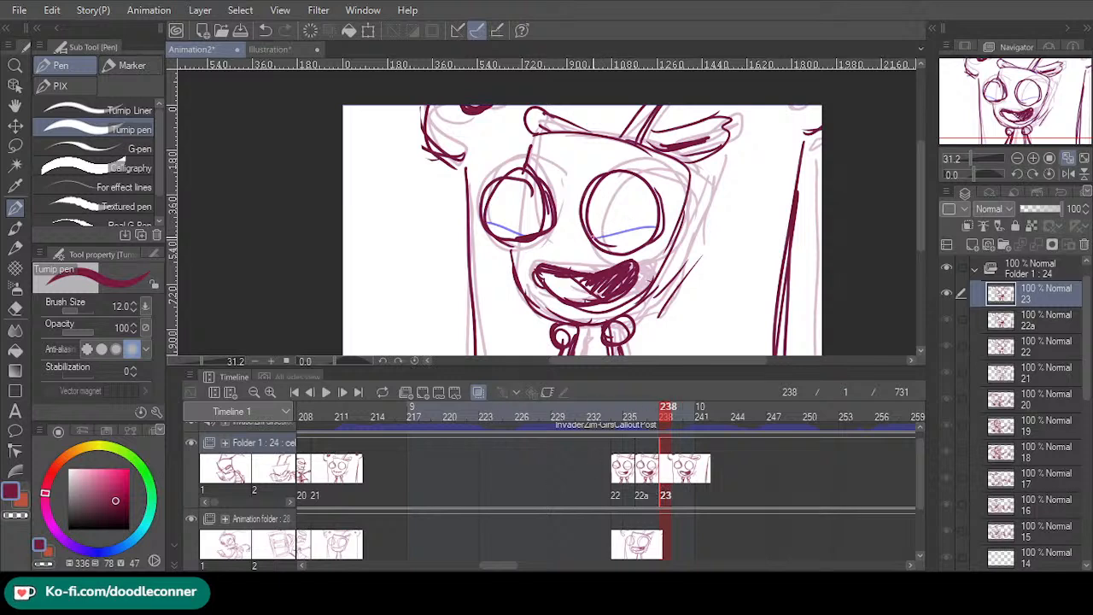
drag(483, 208, 528, 226)
- Erase the eyelid lines from both eyes in cel 22 at frame 234
drag(669, 427, 619, 413)
click(15, 308)
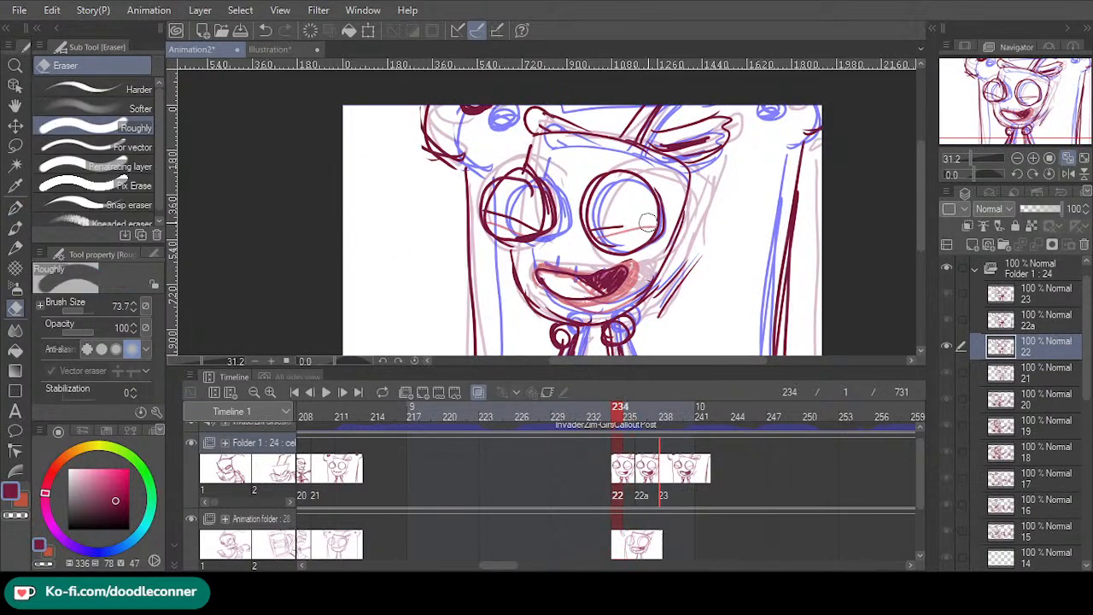
mouse_move(518, 222)
mouse_down()
mouse_move(530, 226)
mouse_move(491, 216)
mouse_up()
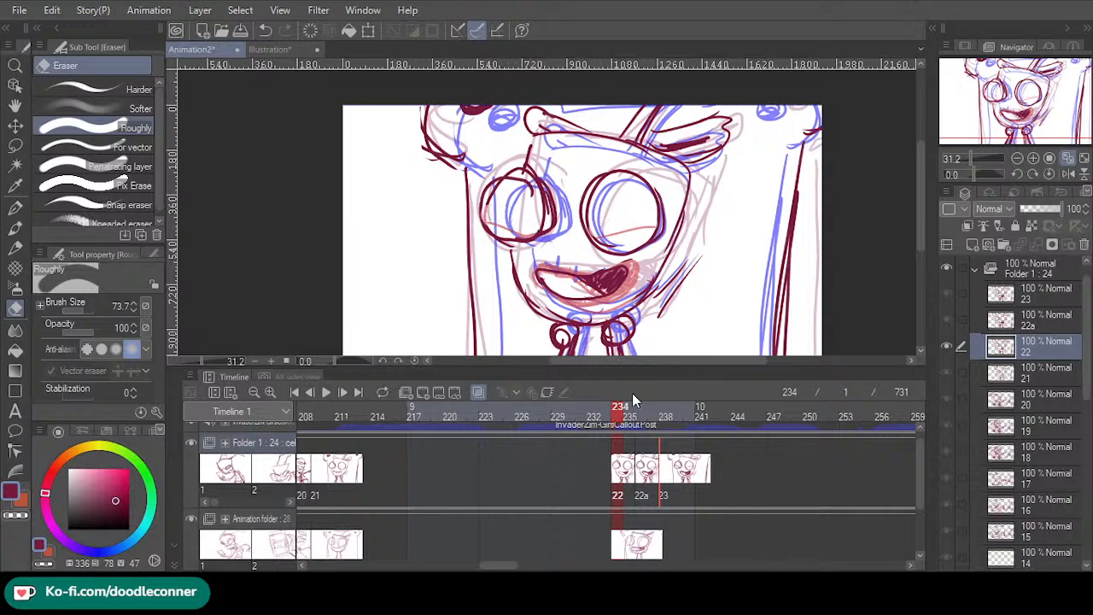
- Play the animation from cel 21 again to check the eyelid and mouth movement across cels 22 to 23
drag(623, 417, 657, 420)
click(329, 412)
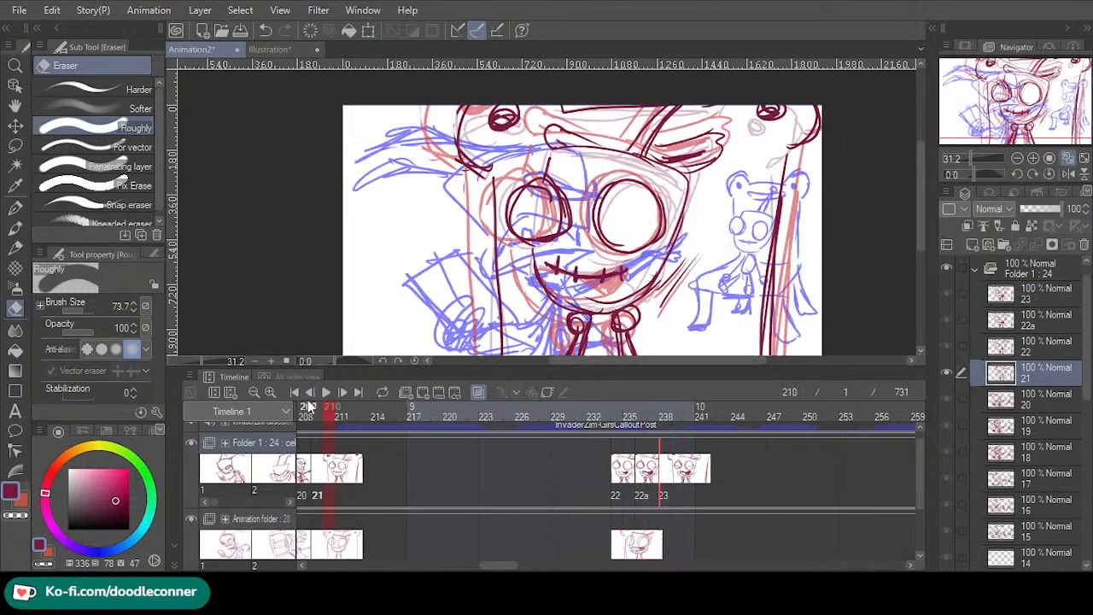
click(328, 396)
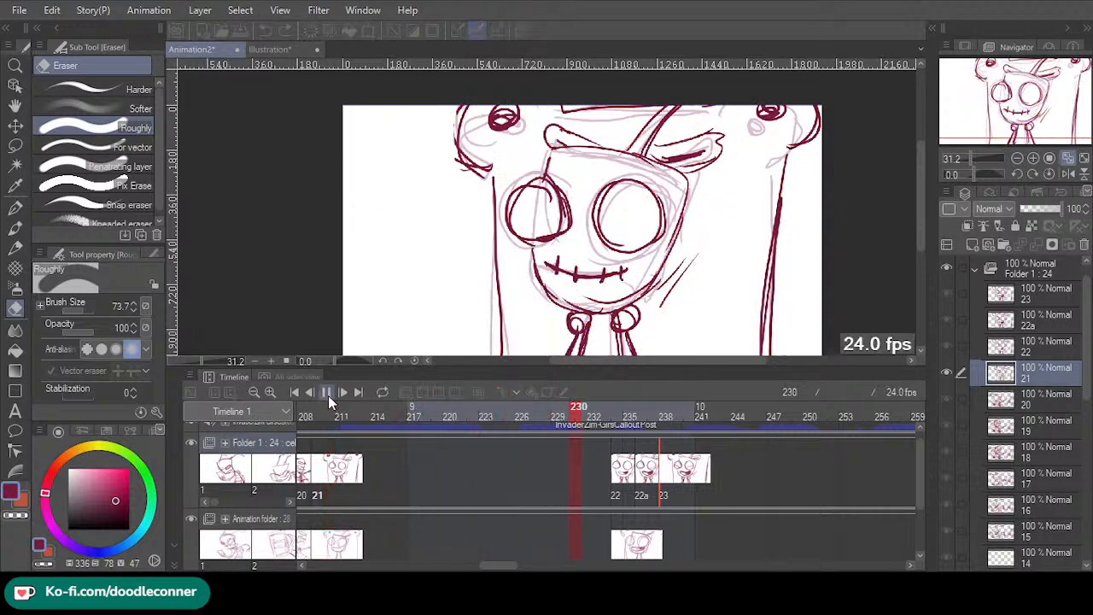
click(328, 395)
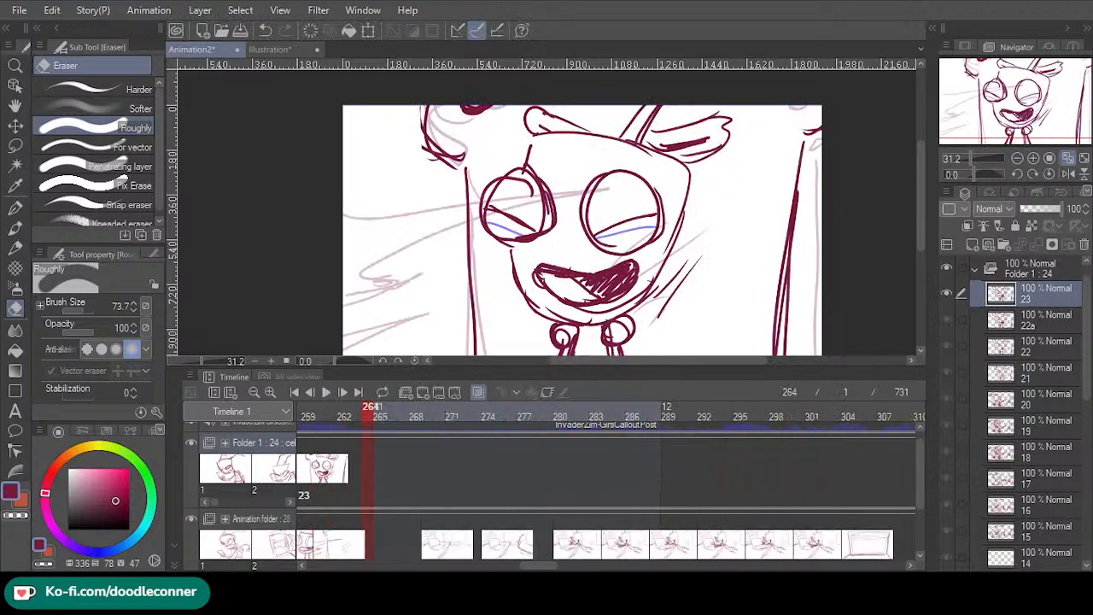
- Move cel 23 to frame 237 and play the animation from cel 21 to check the timing
drag(546, 567, 505, 568)
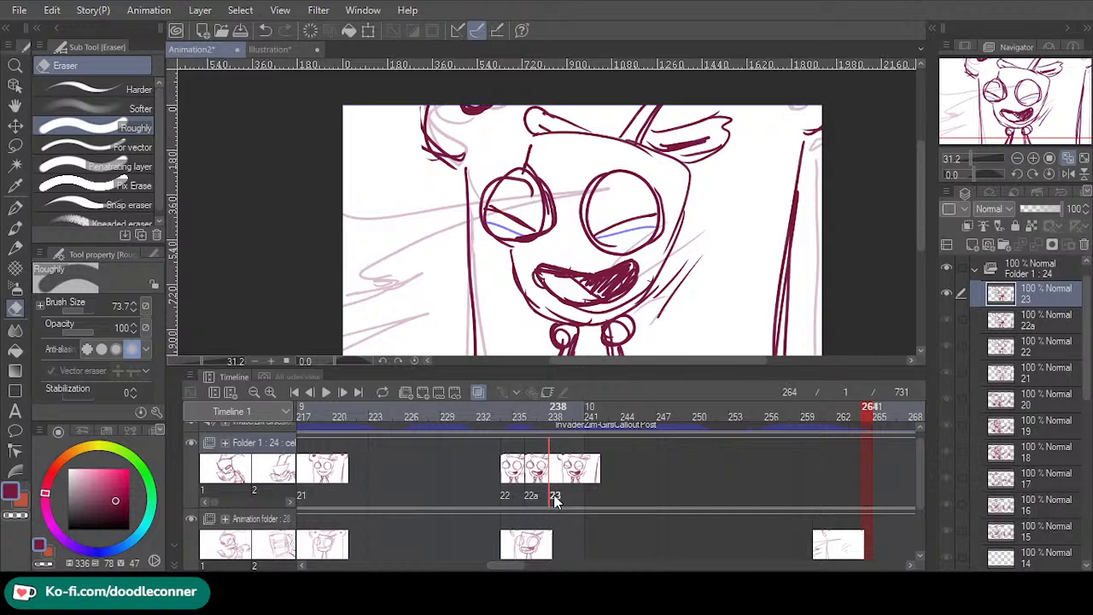
drag(542, 413, 497, 419)
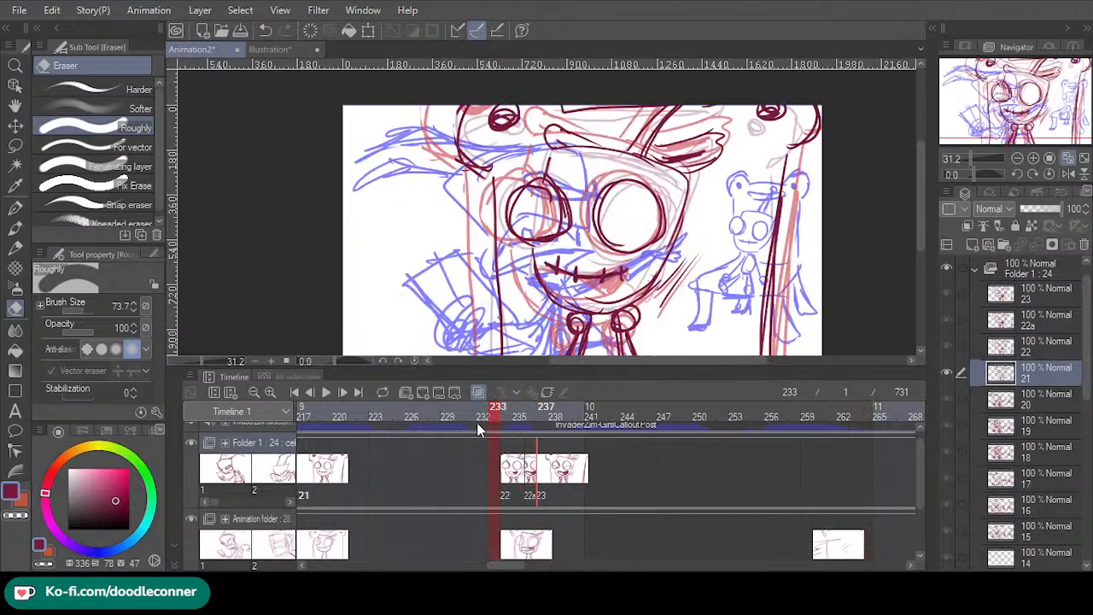
click(326, 395)
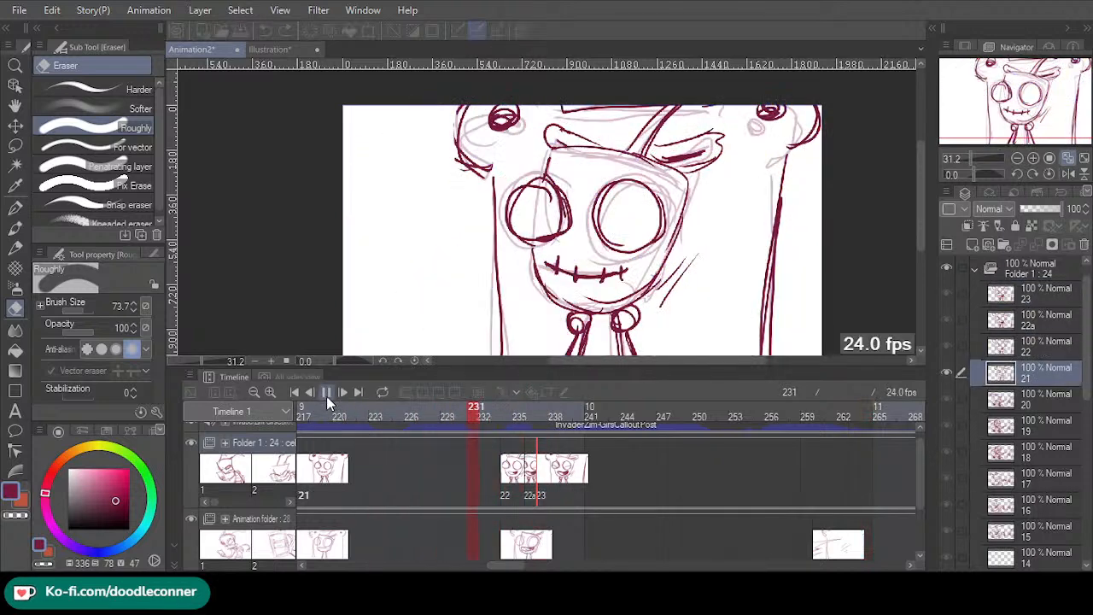
click(325, 393)
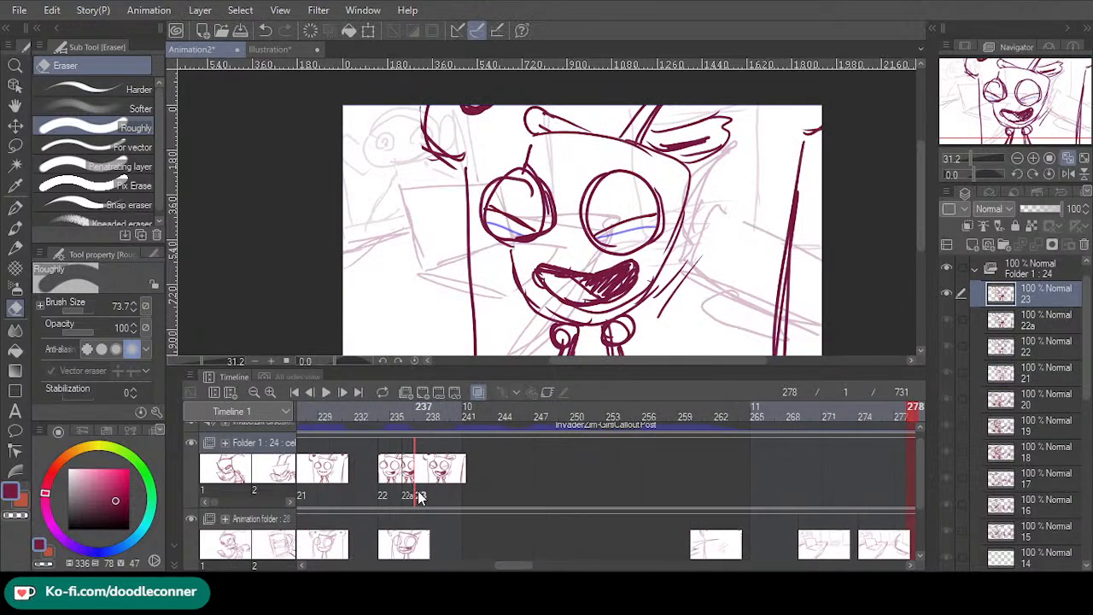
- Duplicate cel 23 and place cel 22a on the timeline at frame 260
click(418, 418)
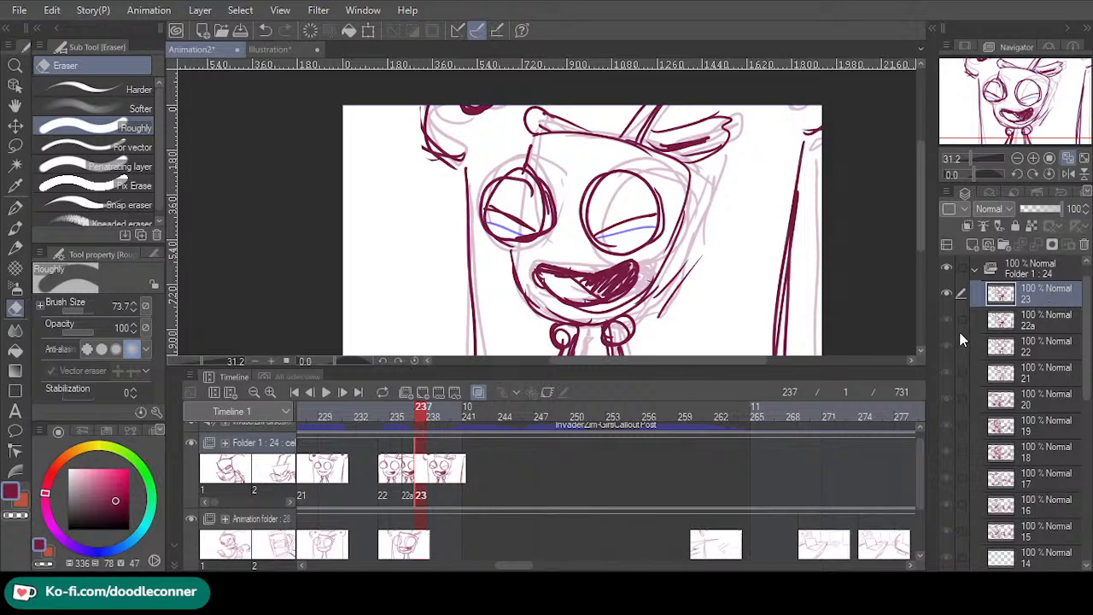
click(522, 390)
drag(462, 418, 587, 420)
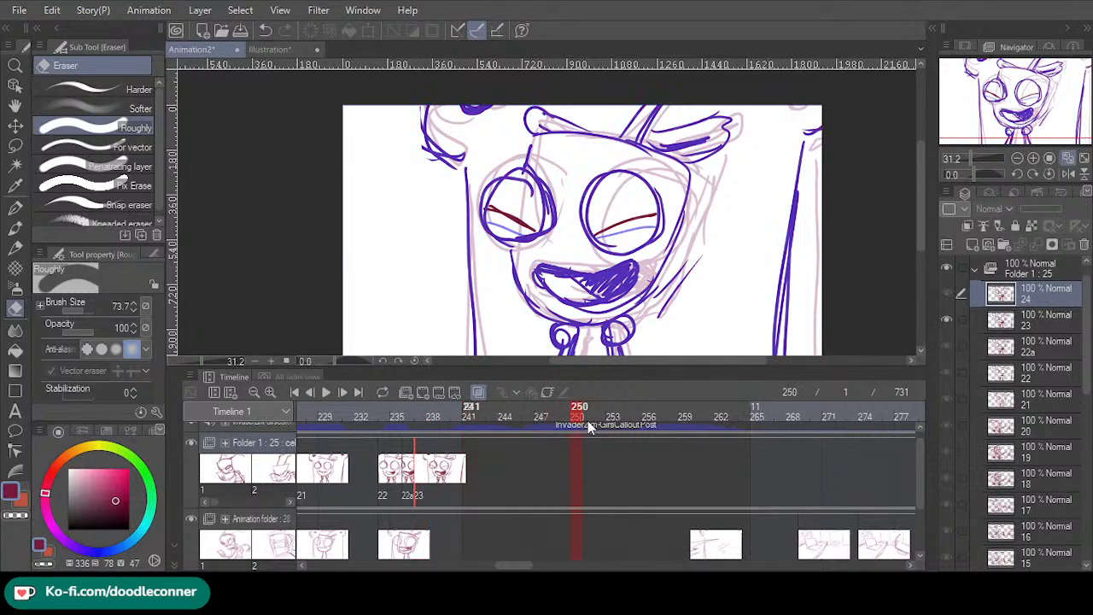
drag(696, 441, 696, 434)
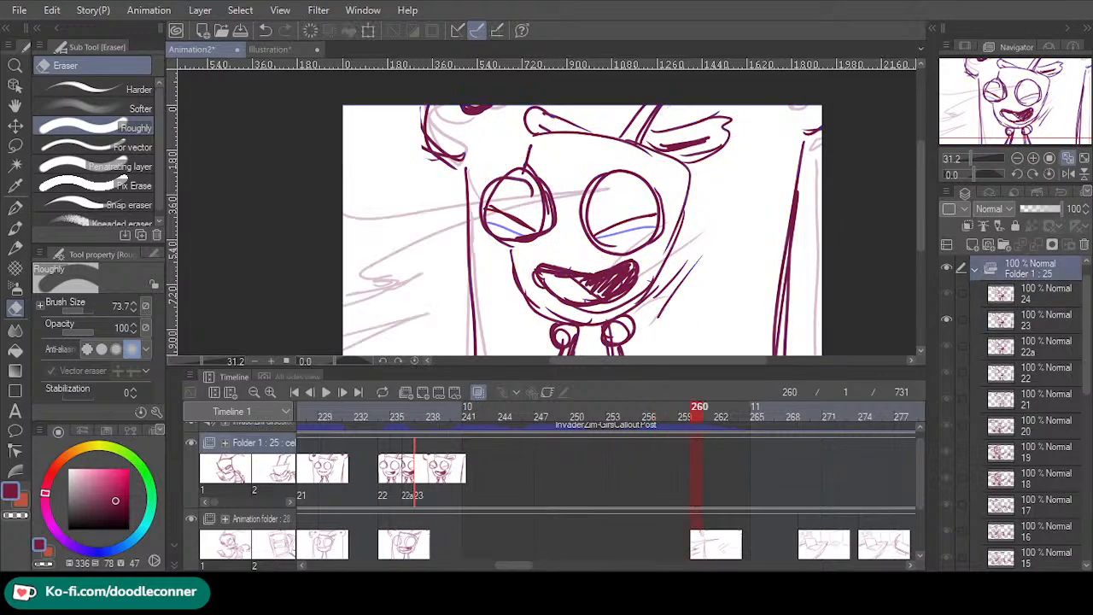
key(ctrl+v)
- Lasso the character's face and neck in cel 22a at frame 260, delete them, and clear the selection
click(15, 145)
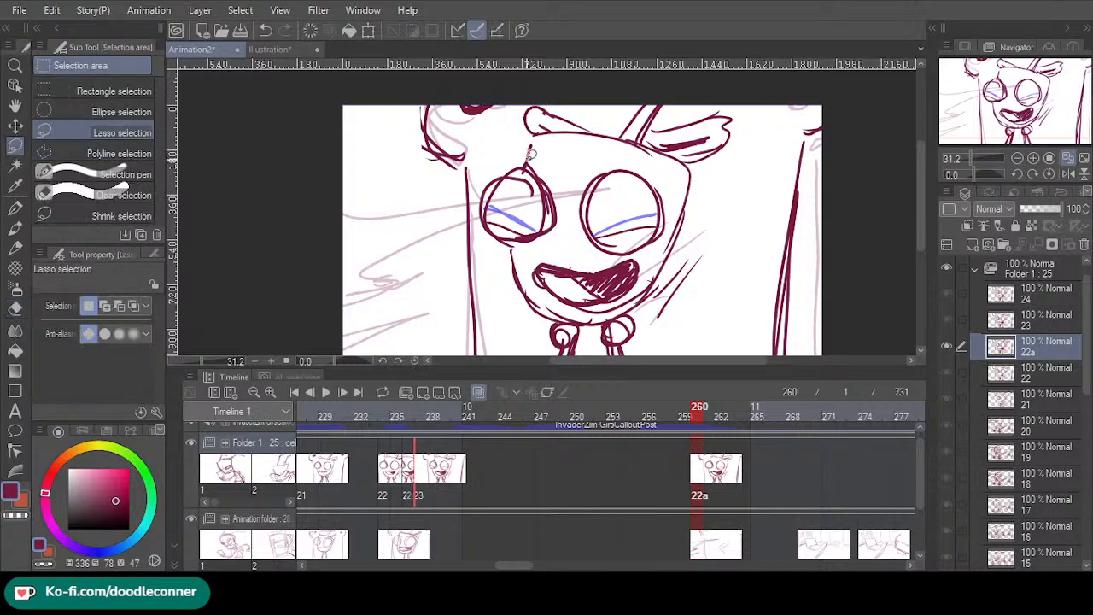
mouse_move(527, 133)
mouse_down()
mouse_move(628, 118)
mouse_move(657, 86)
mouse_move(670, 101)
mouse_move(650, 135)
mouse_move(714, 199)
mouse_move(648, 296)
mouse_move(639, 355)
mouse_move(498, 248)
mouse_up()
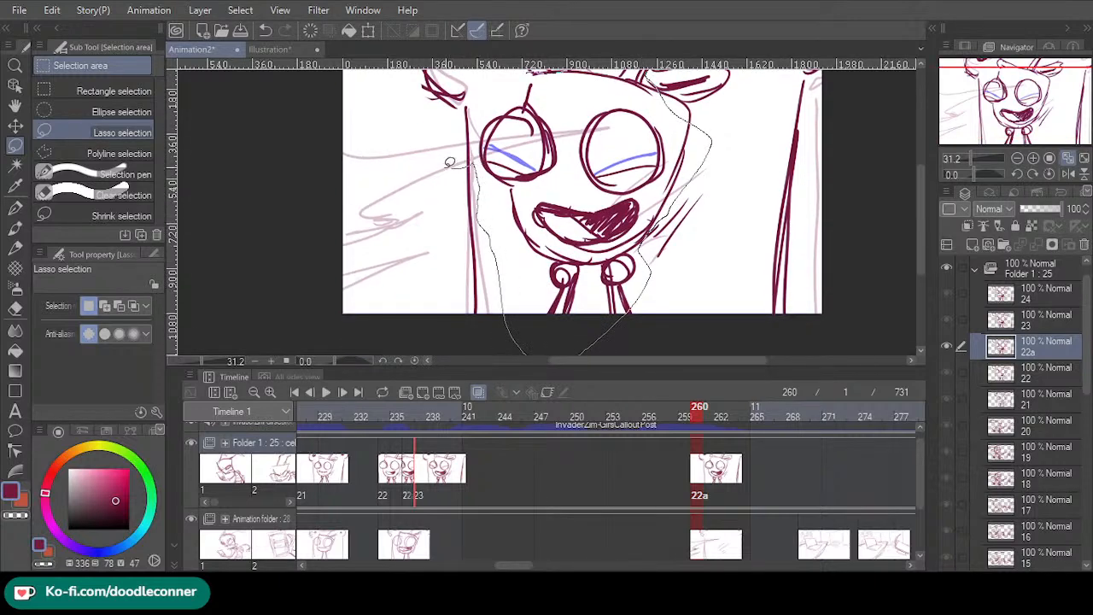
mouse_move(450, 161)
mouse_down()
mouse_move(445, 134)
mouse_move(469, 127)
mouse_up()
drag(526, 66, 529, 68)
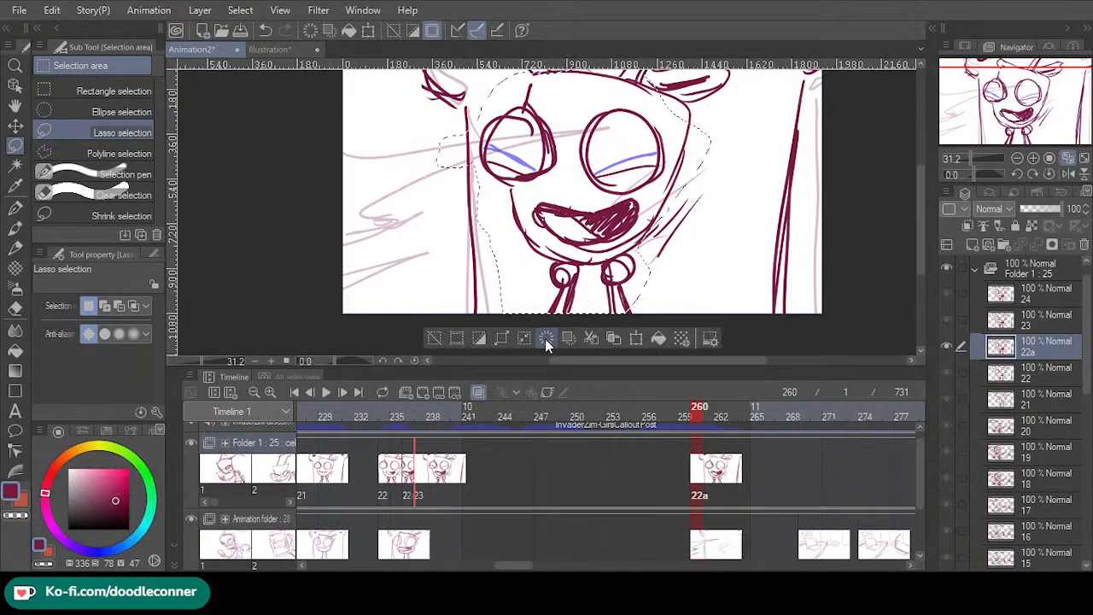
click(545, 338)
click(423, 341)
drag(678, 236, 658, 287)
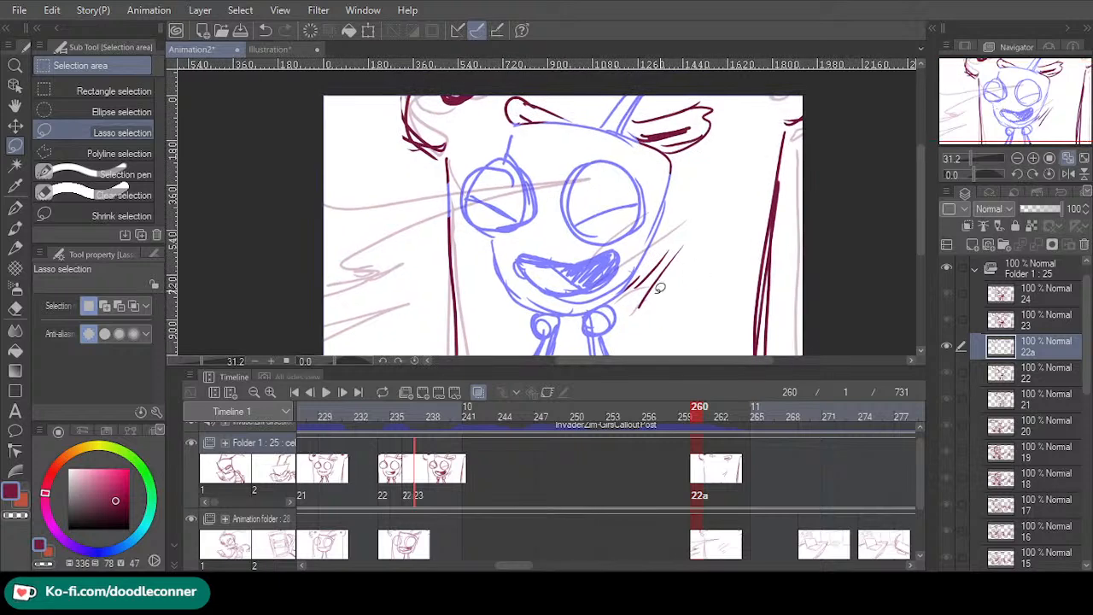
- Draw long curved lines across the top of the head in cel 22a, joining the two loose ear shapes
click(15, 207)
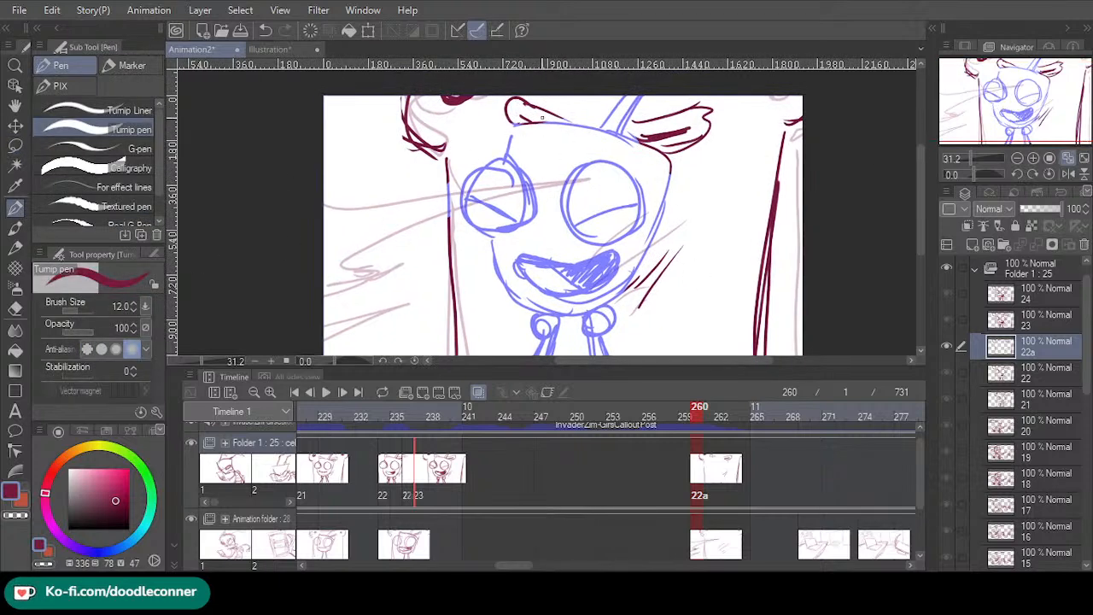
mouse_move(541, 118)
mouse_down()
mouse_move(650, 131)
mouse_move(577, 139)
mouse_up()
drag(557, 120, 654, 128)
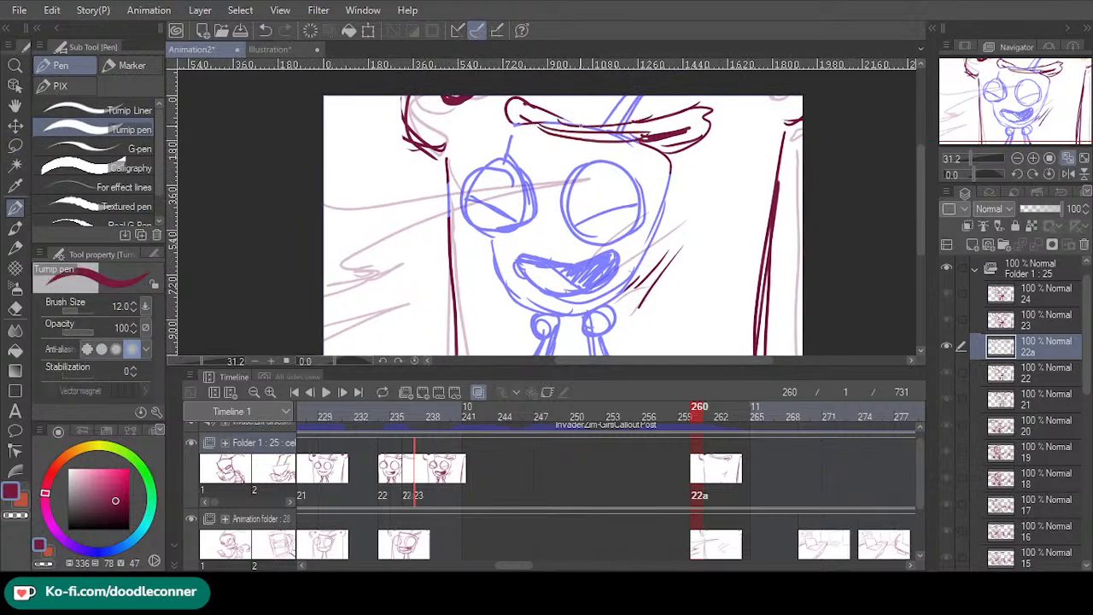
mouse_move(517, 126)
mouse_down()
mouse_move(533, 139)
mouse_move(616, 150)
mouse_up()
drag(561, 145, 665, 145)
drag(672, 146, 596, 164)
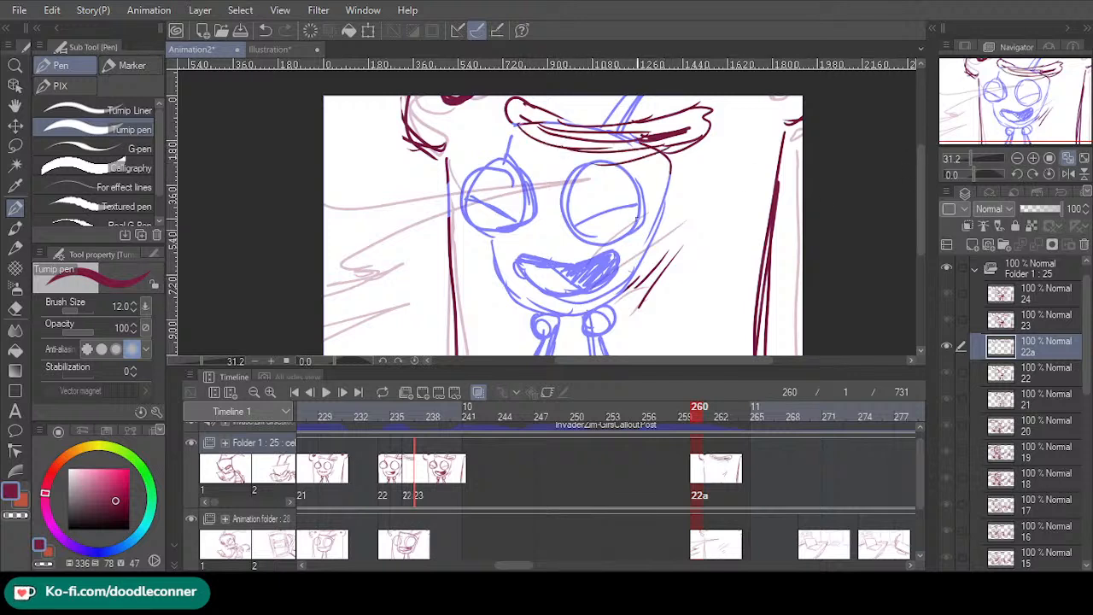
- Draw diagonal hatch strokes over the cheek and mouth area, beside the existing slanted strokes in cel 22a
drag(571, 316, 640, 224)
key(ctrl+z)
drag(584, 300, 643, 253)
drag(563, 328, 622, 270)
drag(565, 290, 647, 220)
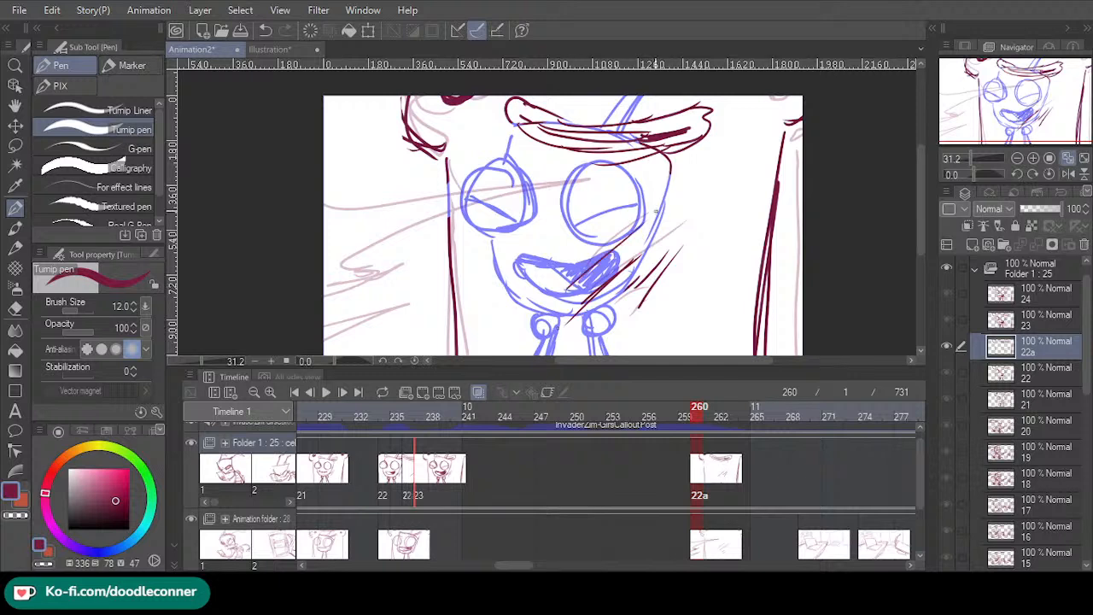
drag(323, 207, 565, 178)
mouse_move(431, 225)
mouse_down()
mouse_move(368, 248)
mouse_move(402, 267)
mouse_move(427, 261)
mouse_up()
drag(403, 271, 325, 298)
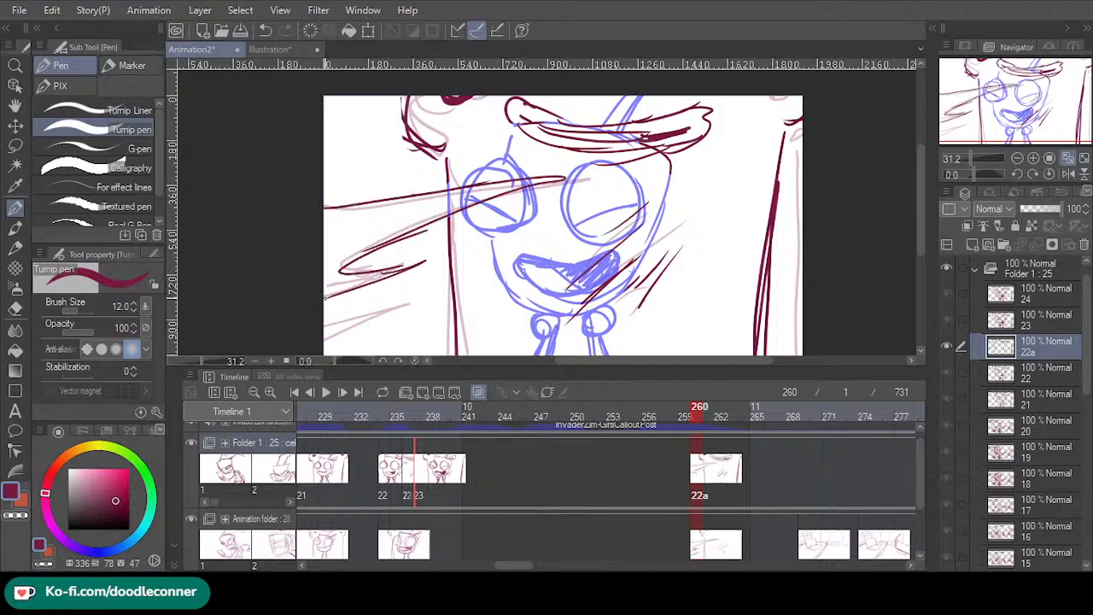
drag(420, 294, 324, 334)
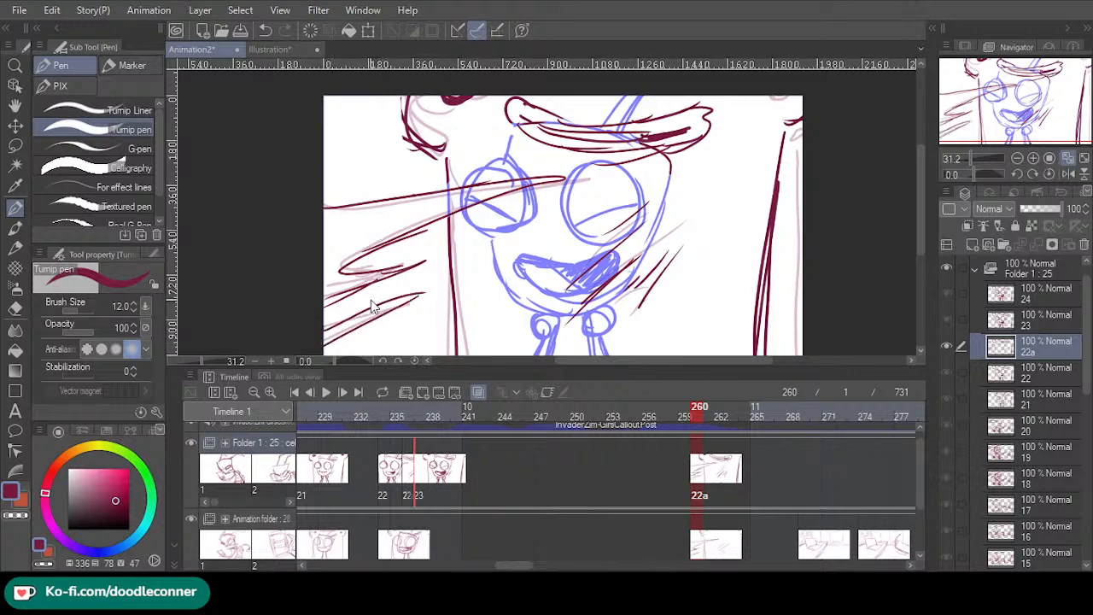
key(ctrl+z)
key(ctrl+z)
drag(418, 167, 309, 171)
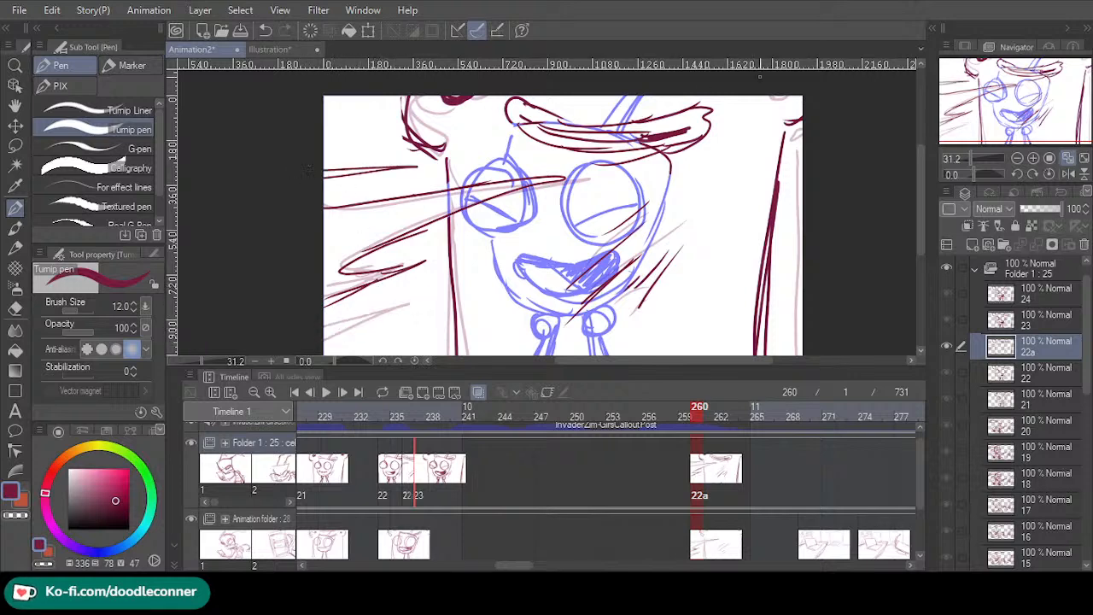
drag(1005, 107, 996, 116)
key(ctrl+z)
key(ctrl+z)
key(ctrl+z)
key(ctrl+z)
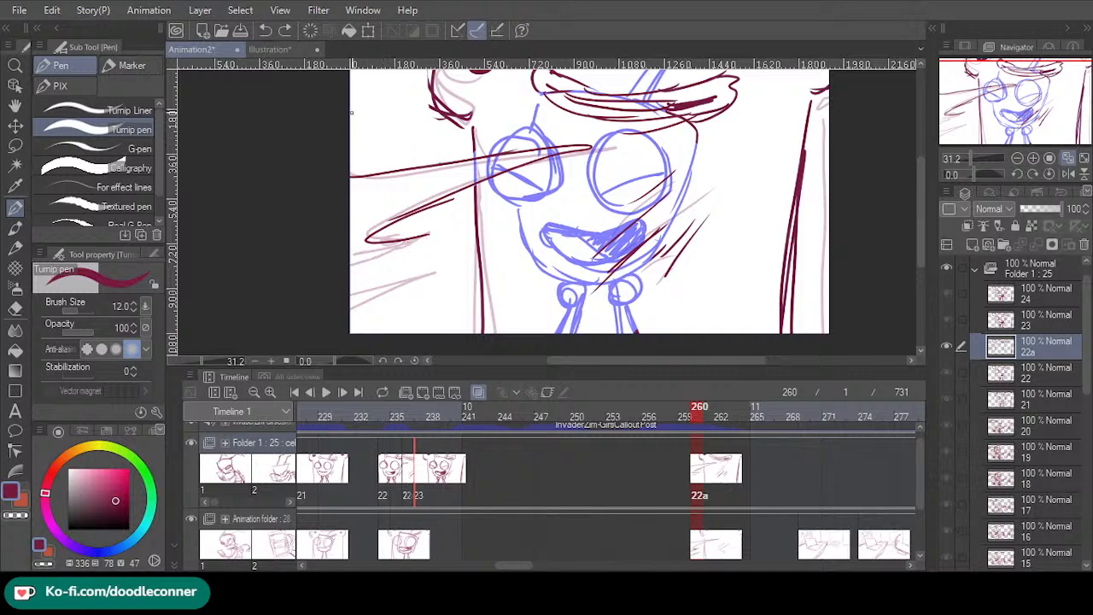
key(ctrl+z)
key(ctrl+z)
mouse_move(350, 104)
mouse_down()
mouse_move(652, 185)
mouse_move(462, 178)
mouse_move(394, 202)
mouse_move(448, 233)
mouse_move(350, 235)
mouse_up()
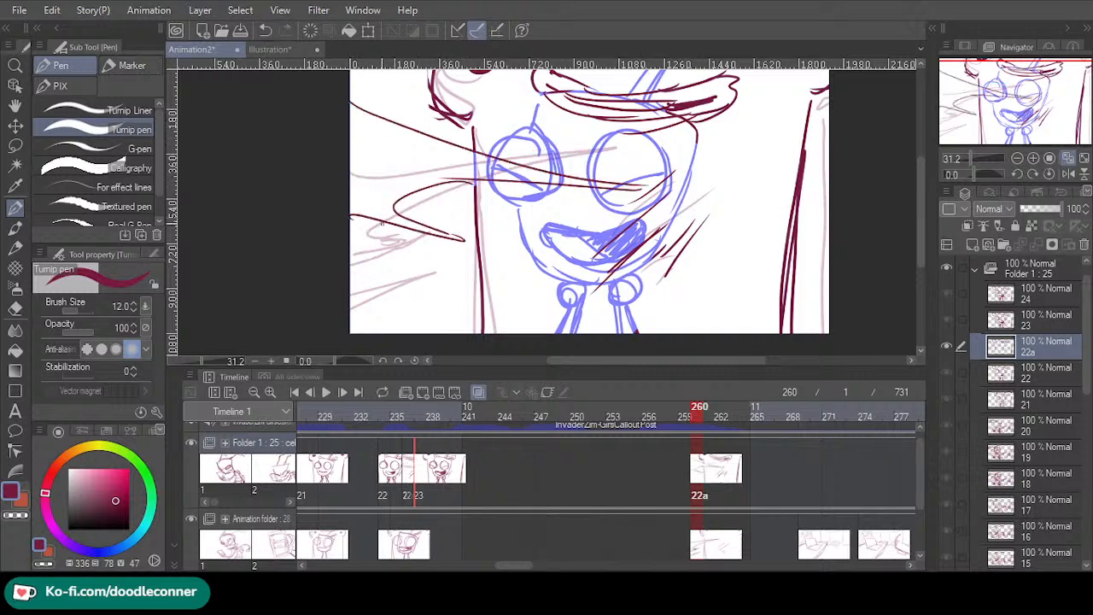
key(ctrl+z)
key(ctrl+z)
mouse_move(468, 181)
mouse_down()
mouse_move(394, 189)
mouse_move(465, 229)
mouse_move(363, 213)
mouse_up()
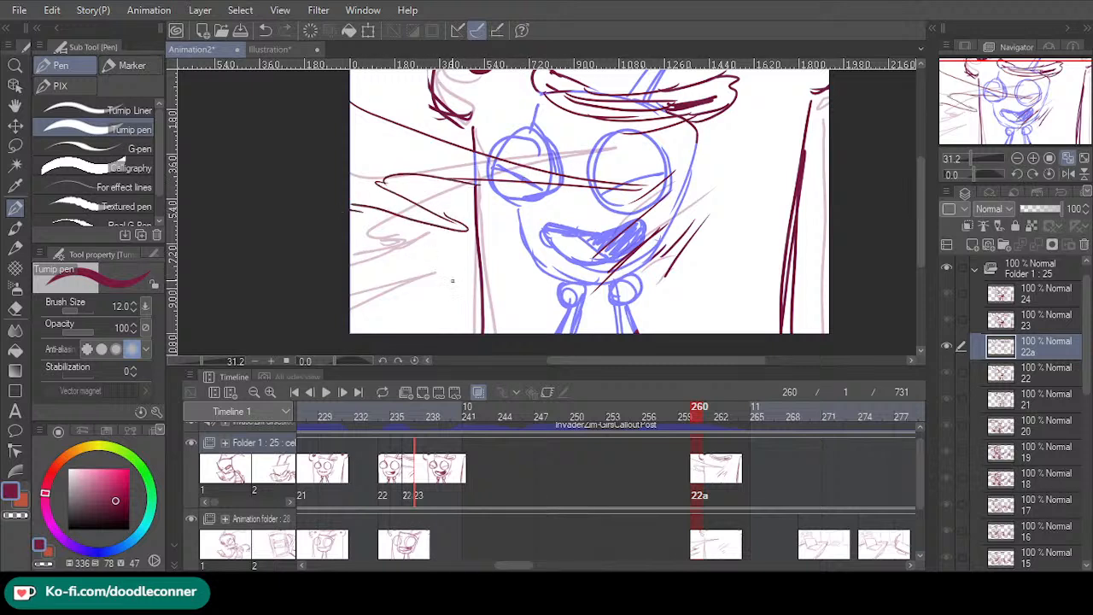
key(ctrl+z)
key(ctrl+z)
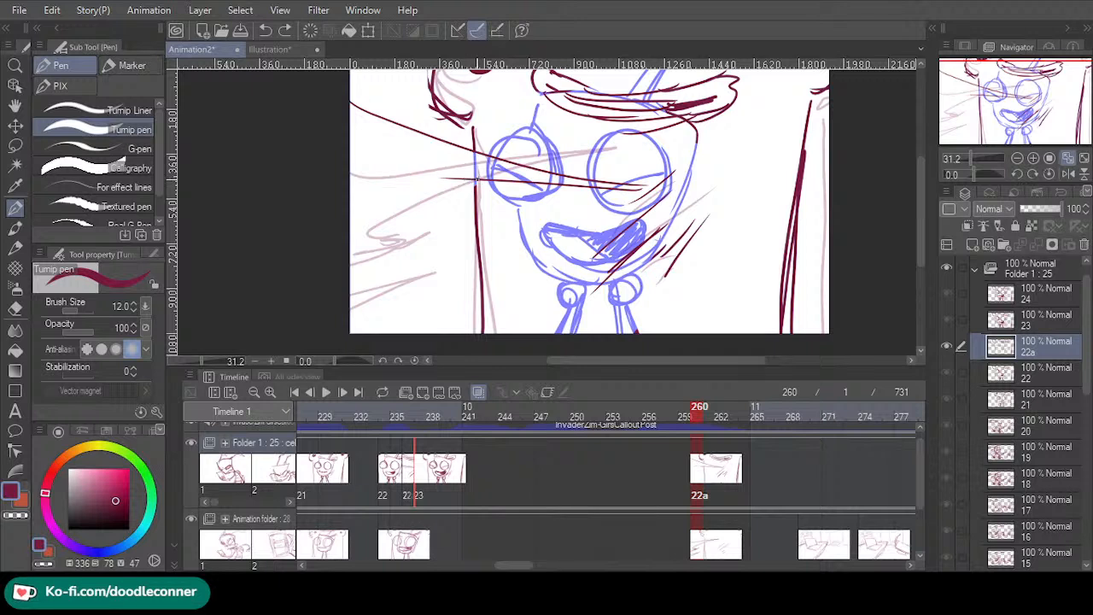
mouse_move(478, 179)
mouse_down()
mouse_move(374, 169)
mouse_move(427, 214)
mouse_move(343, 205)
mouse_move(430, 256)
mouse_up()
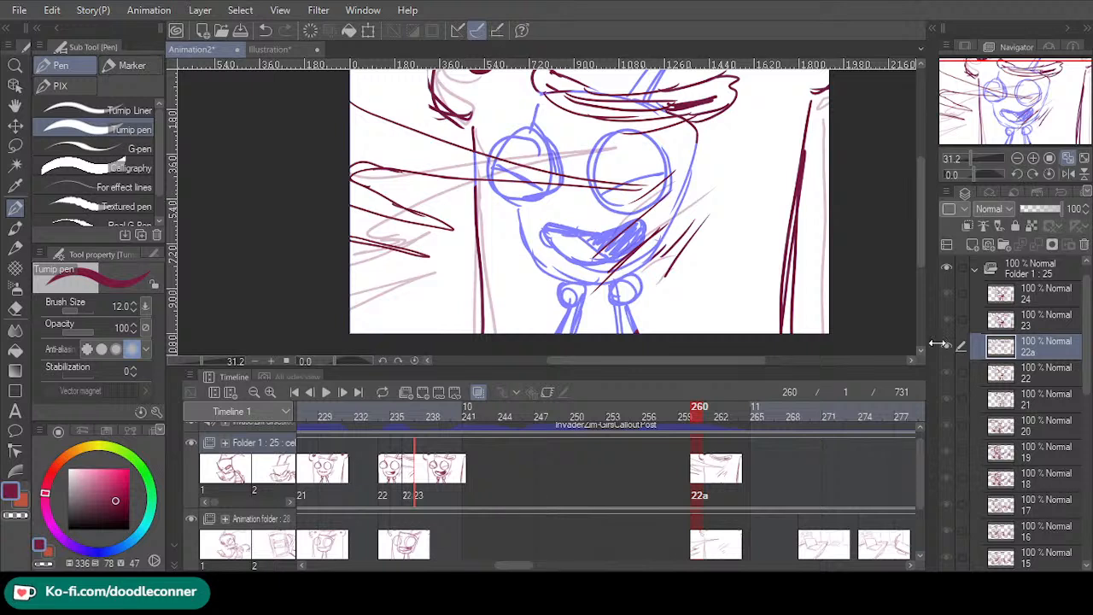
key(ctrl+z)
key(ctrl+z)
key(ctrl+z)
key(ctrl+z)
key(ctrl+z)
key(ctrl+z)
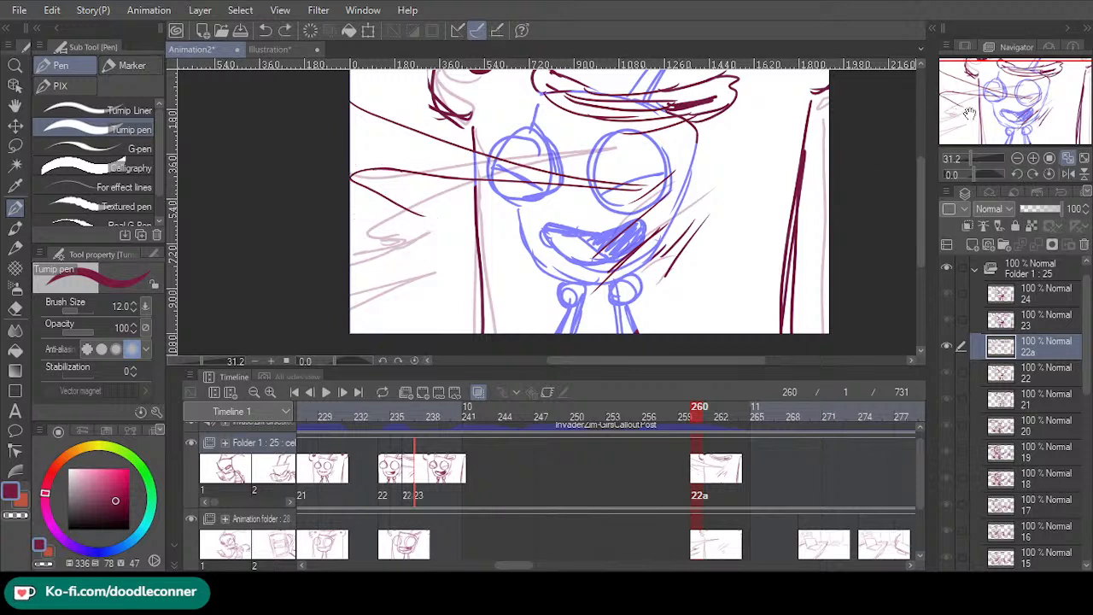
key(ctrl+z)
- Draw long lines sloping down from the canvas's left edge across the character's eye, with a hooked end on the lower line
mouse_move(1029, 118)
mouse_down()
mouse_move(1036, 97)
mouse_move(1032, 106)
mouse_up()
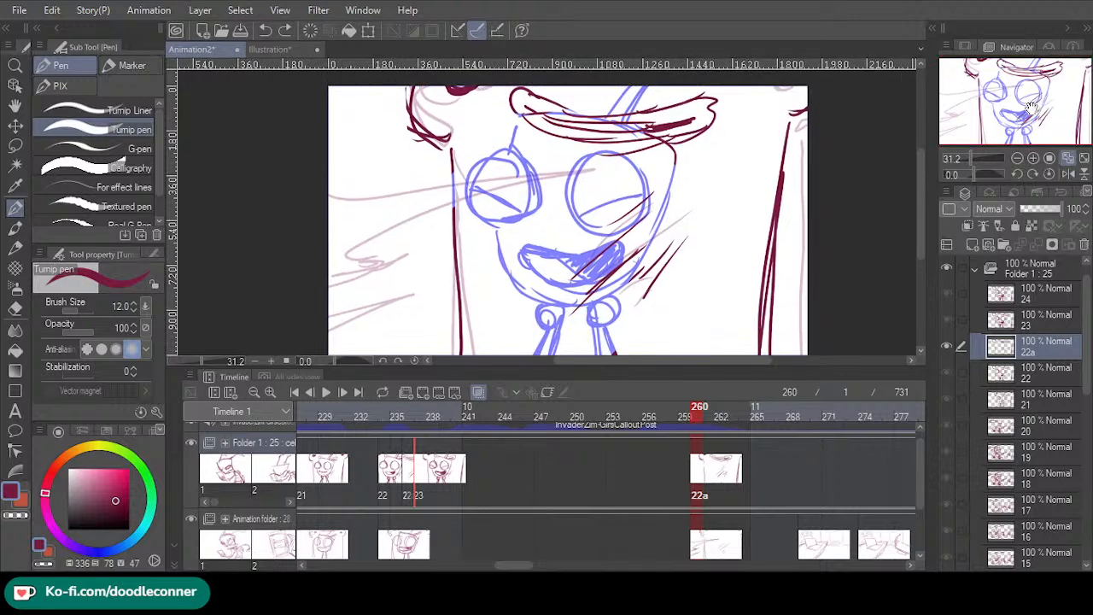
drag(327, 133, 533, 224)
drag(451, 186, 511, 210)
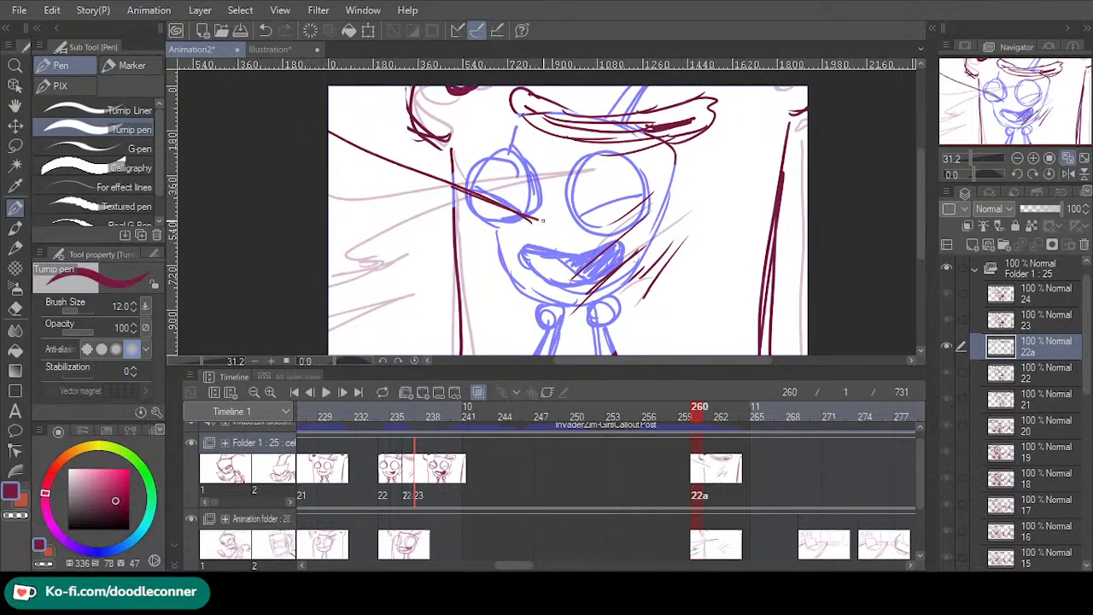
drag(406, 198, 582, 235)
drag(456, 203, 357, 181)
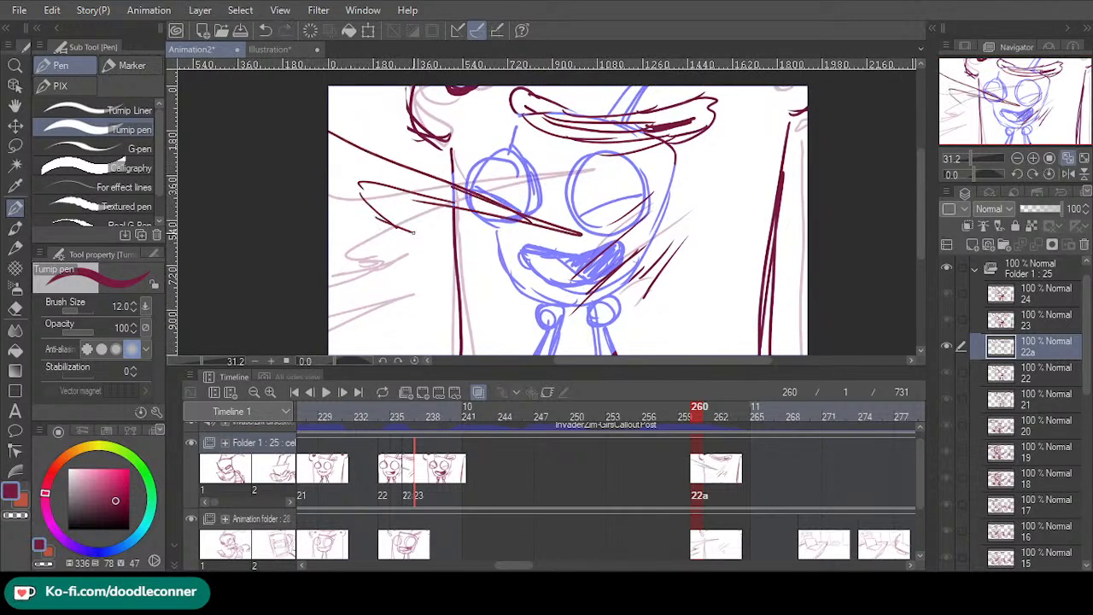
- Add pointed strokes in the canvas's upper-left corner and below the hooked line, with a long slanted line reaching under the eye
drag(329, 234, 395, 261)
drag(329, 103, 405, 139)
drag(369, 111, 328, 84)
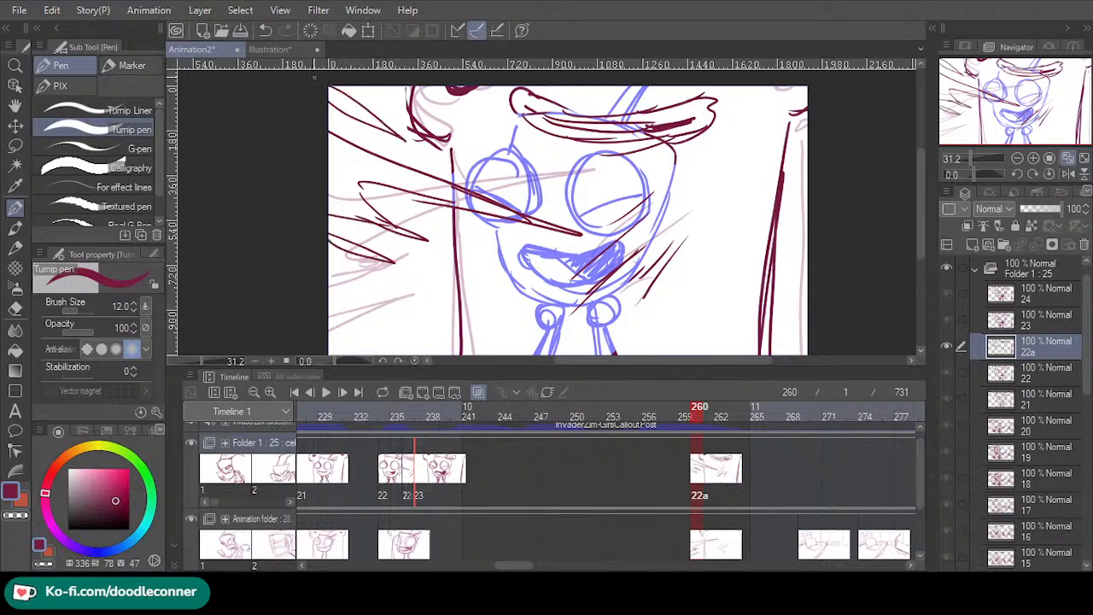
drag(389, 222, 511, 270)
drag(369, 224, 509, 268)
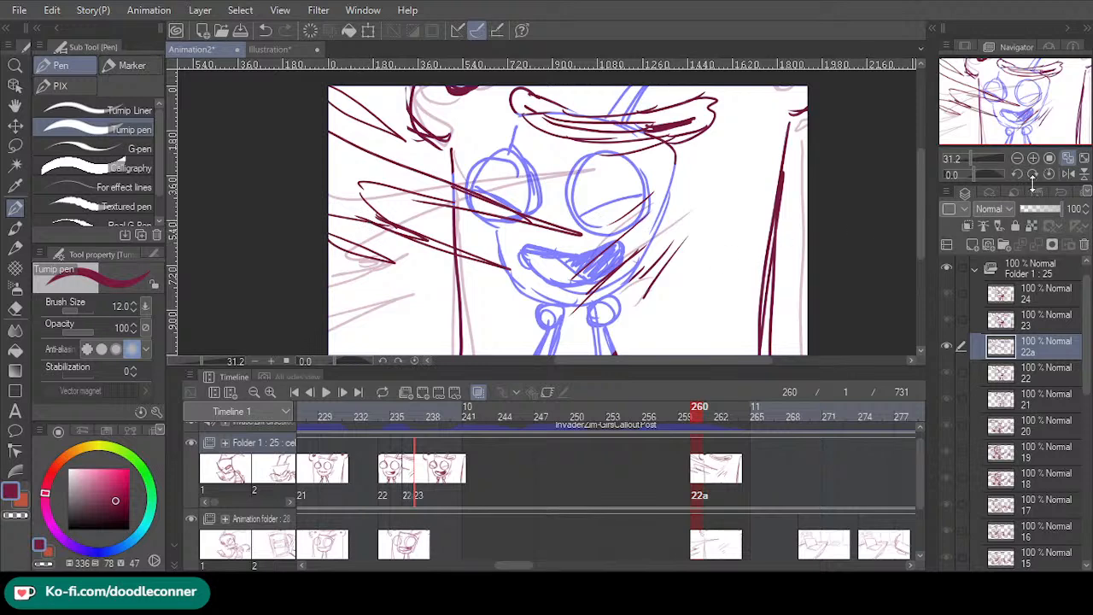
click(1067, 159)
click(1067, 160)
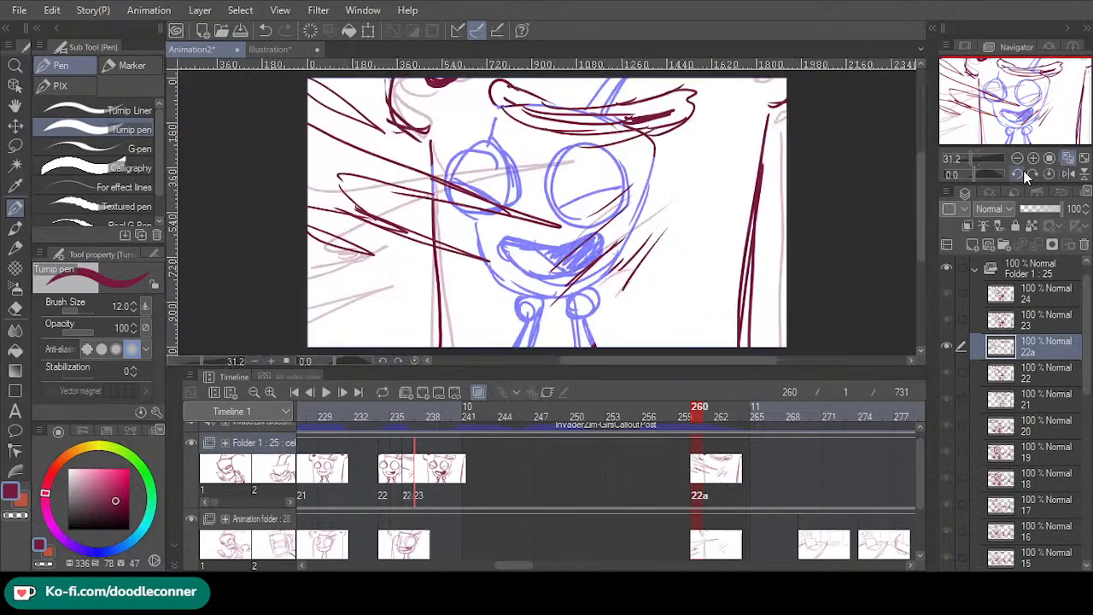
- Add a new blank cel at frame 269 and renumber the folder's cels in timeline order
mouse_move(697, 406)
mouse_down()
mouse_move(694, 418)
mouse_move(815, 426)
mouse_up()
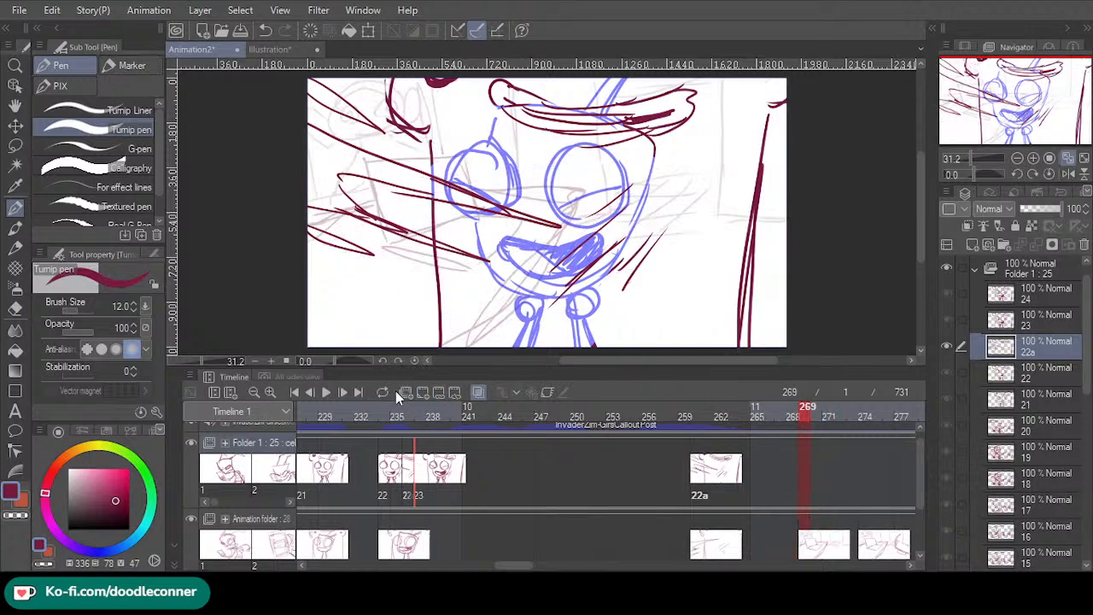
click(436, 388)
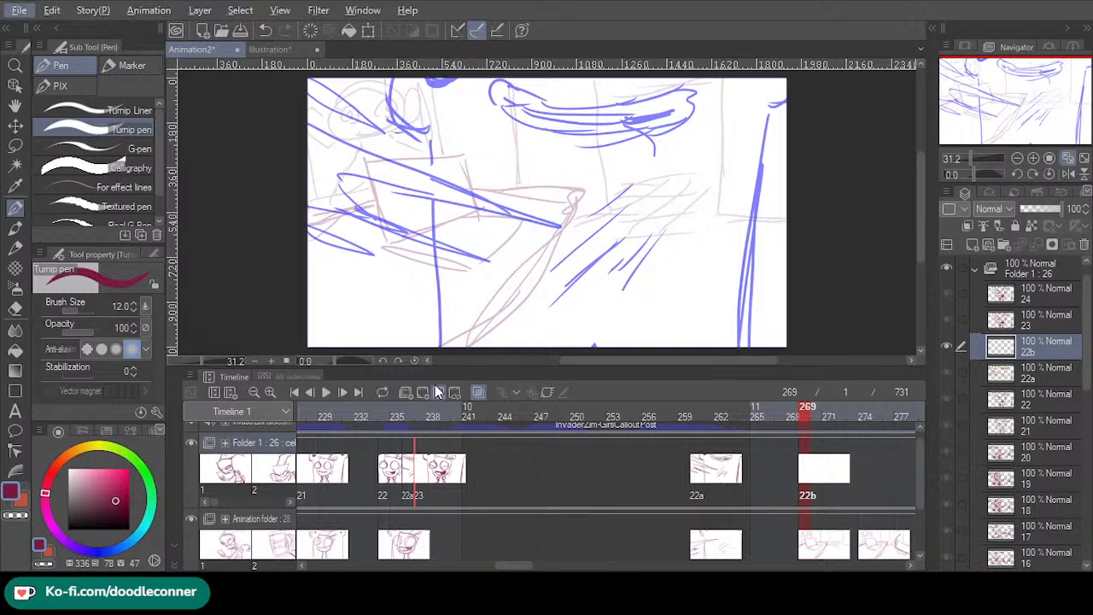
key(Right)
key(Right)
key(Right)
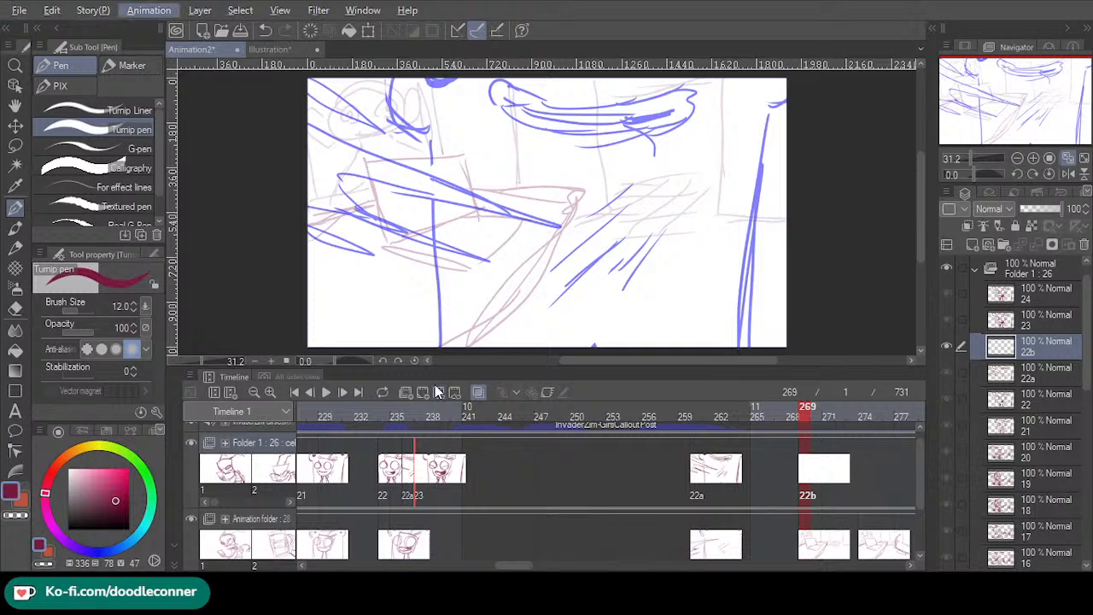
key(Return)
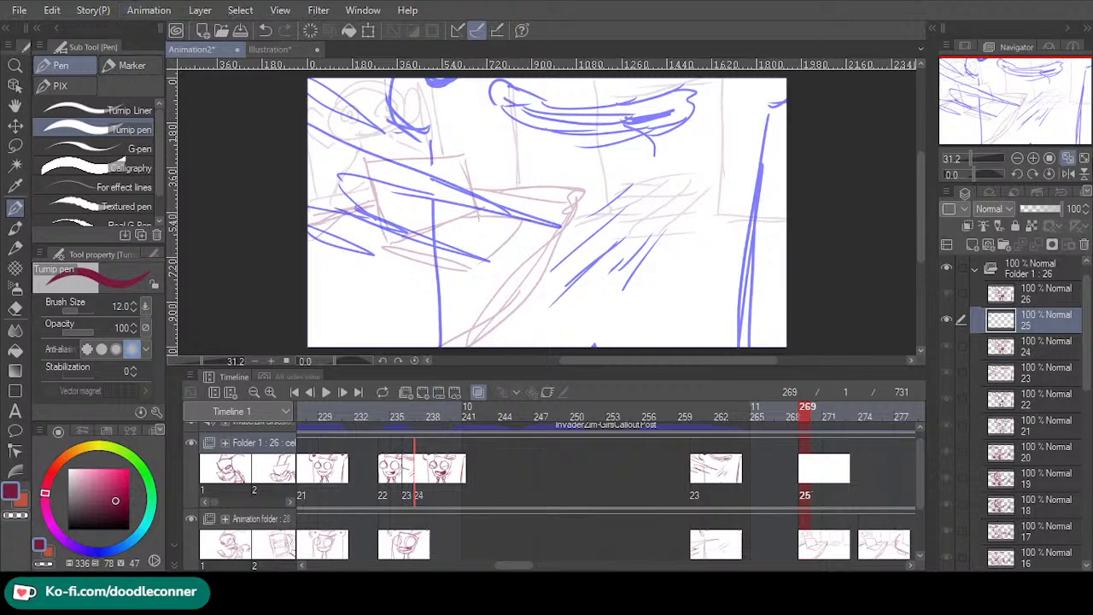
click(1069, 158)
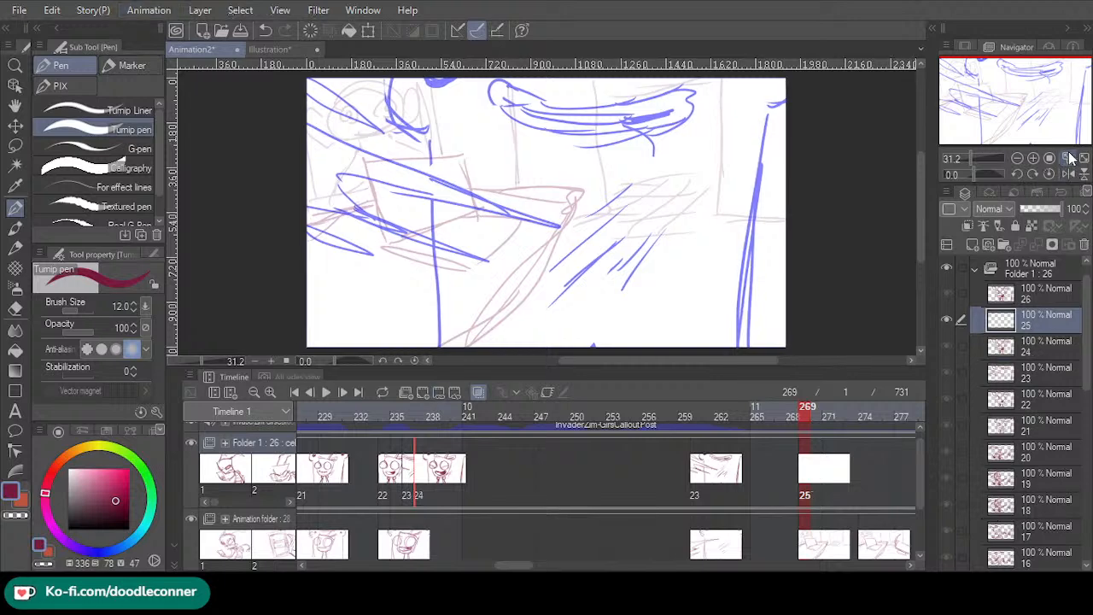
- Play the animation from the first frame through to the blank cel at frame 269 and the rough sketches after it
click(296, 392)
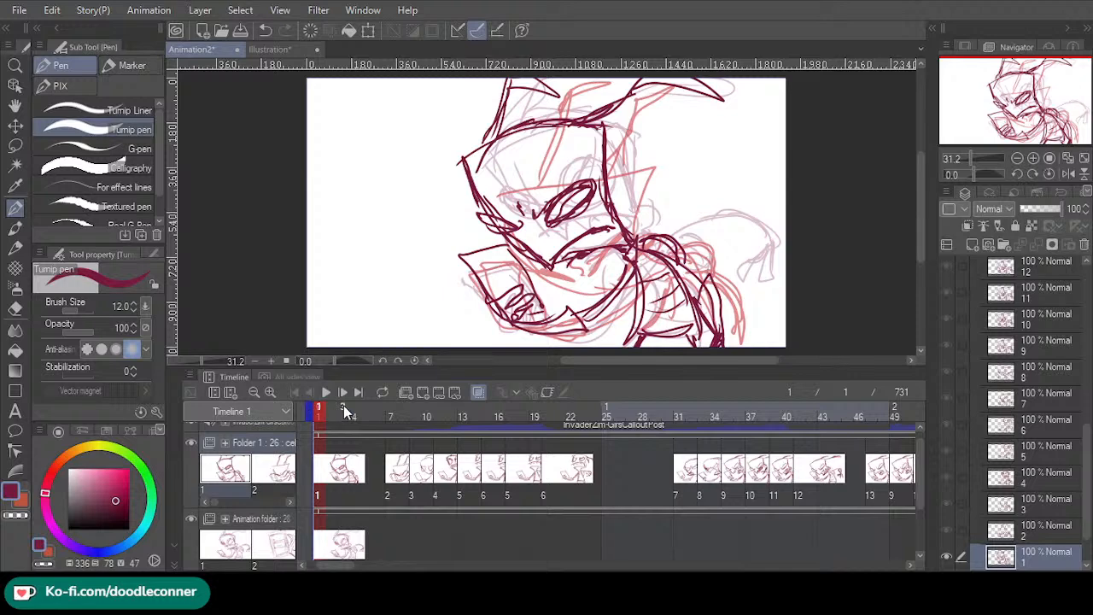
click(330, 390)
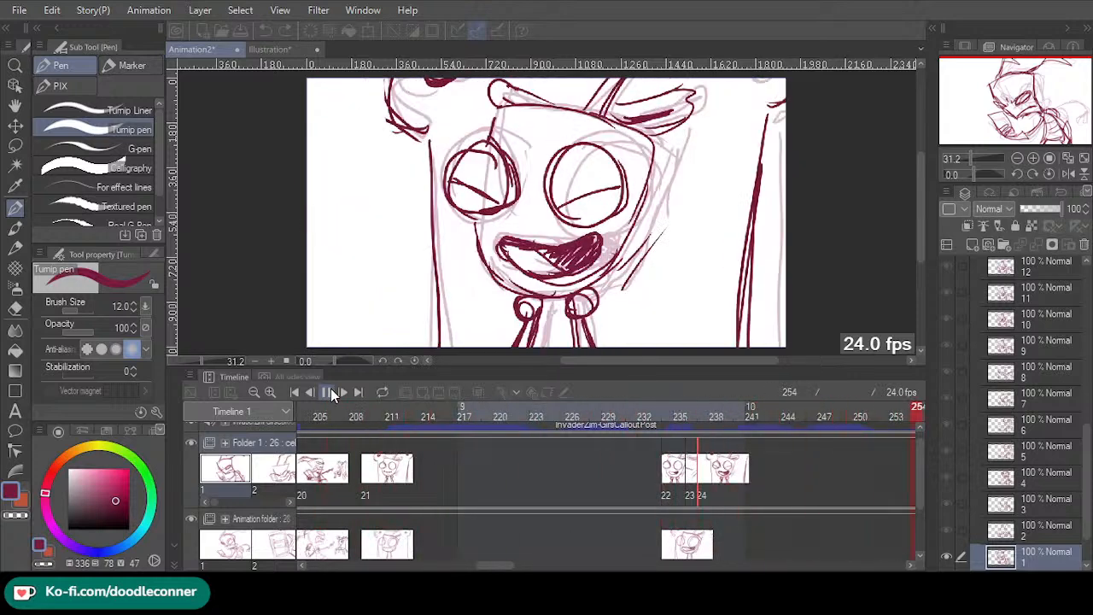
click(321, 391)
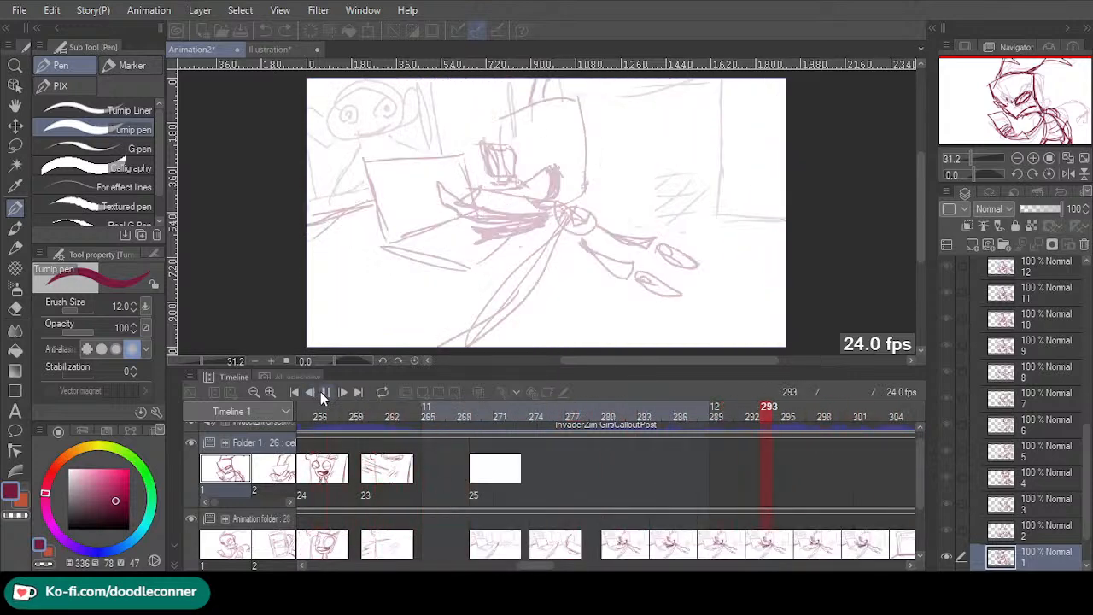
- Duplicate cel 24 and place the copy, 24a, on the timeline at frame 238
click(480, 418)
mouse_move(443, 418)
mouse_down()
mouse_move(256, 450)
mouse_move(440, 470)
mouse_move(430, 470)
mouse_move(431, 502)
mouse_up()
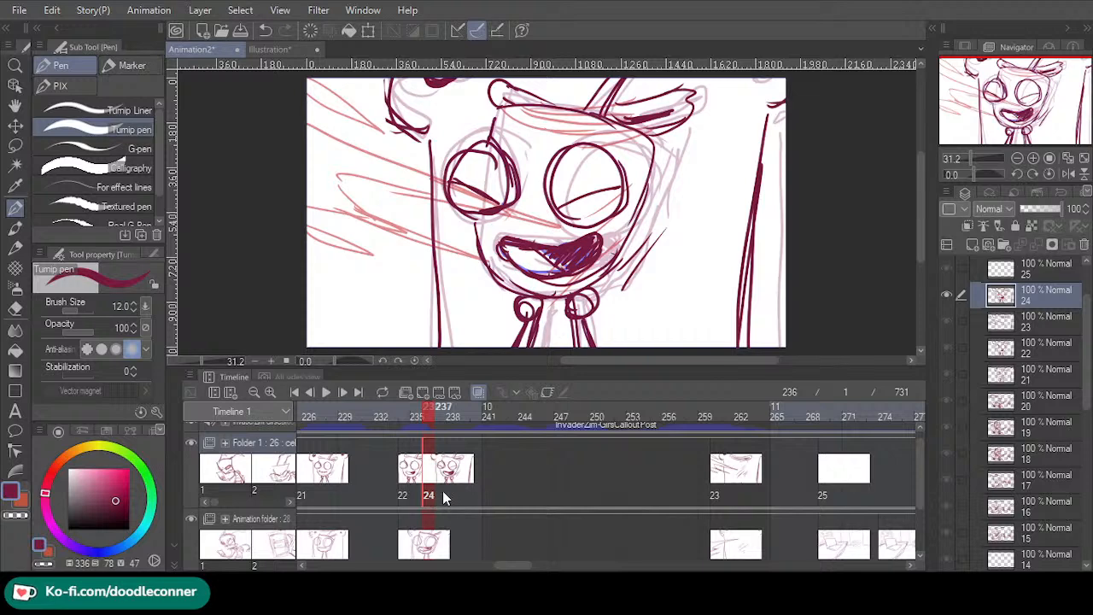
key(ctrl+v)
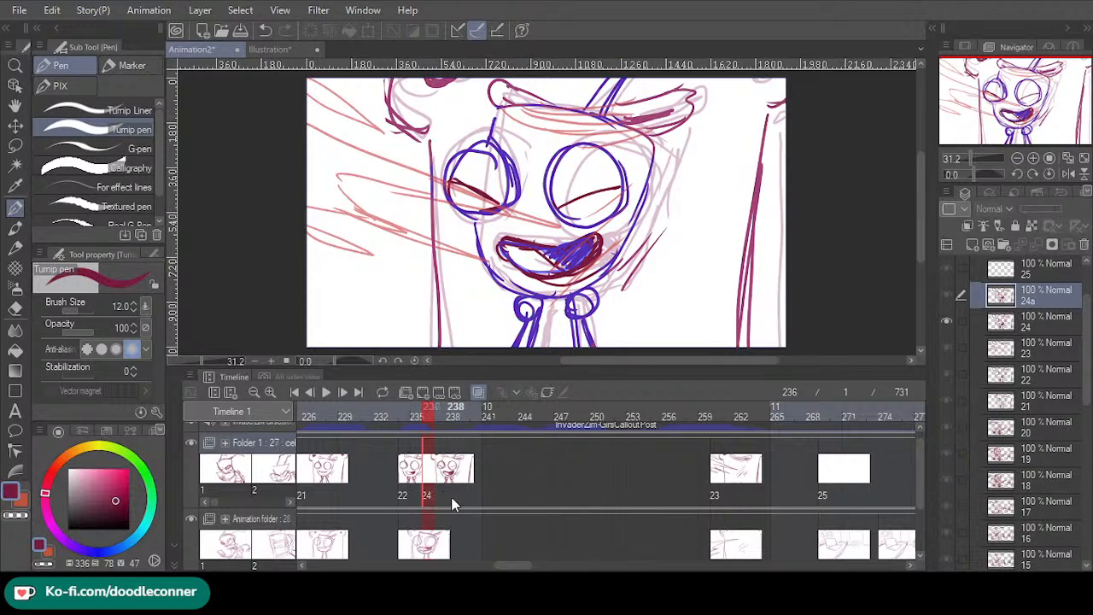
click(452, 500)
click(453, 504)
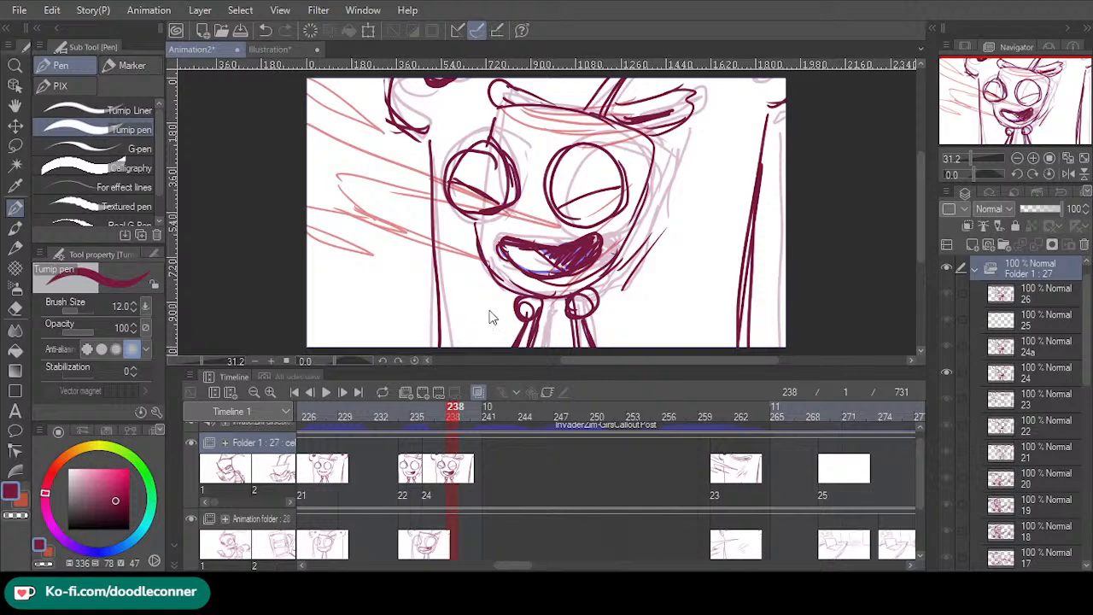
click(484, 392)
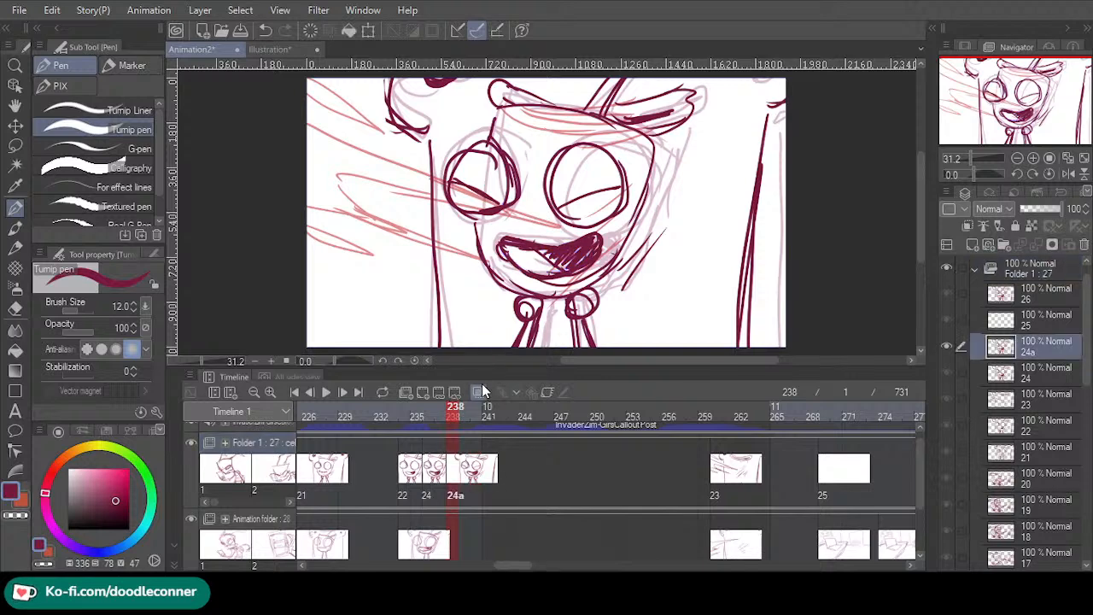
- On cel 24 at frame 236, lasso the eyelid line in the character's left-hand eye and move it slightly lower
click(432, 493)
click(15, 145)
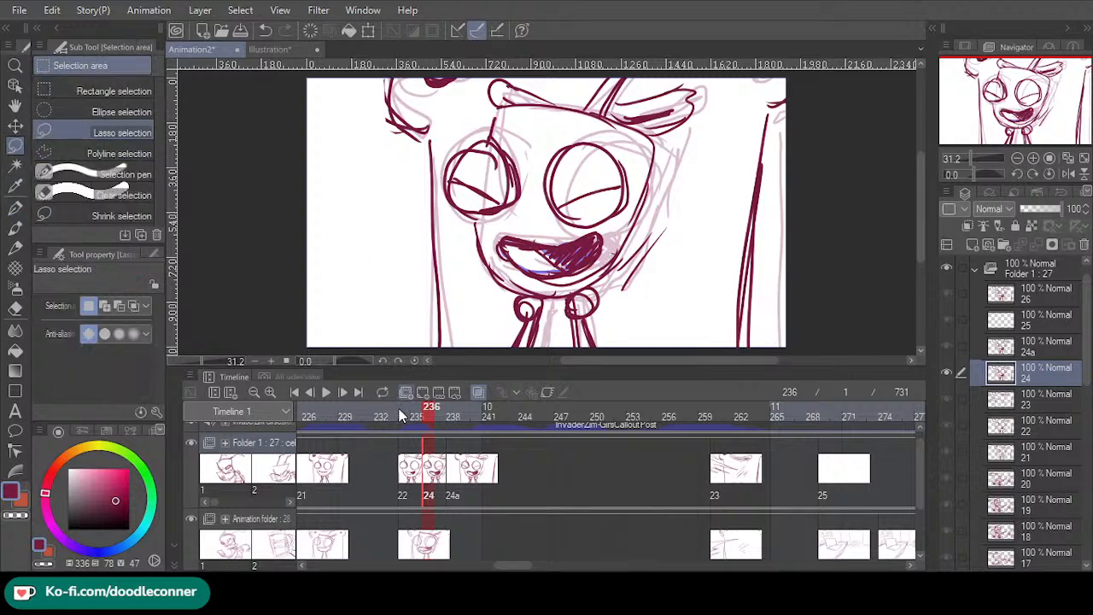
drag(401, 416, 432, 425)
mouse_move(454, 180)
mouse_down()
mouse_move(503, 187)
mouse_move(462, 198)
mouse_up()
click(535, 232)
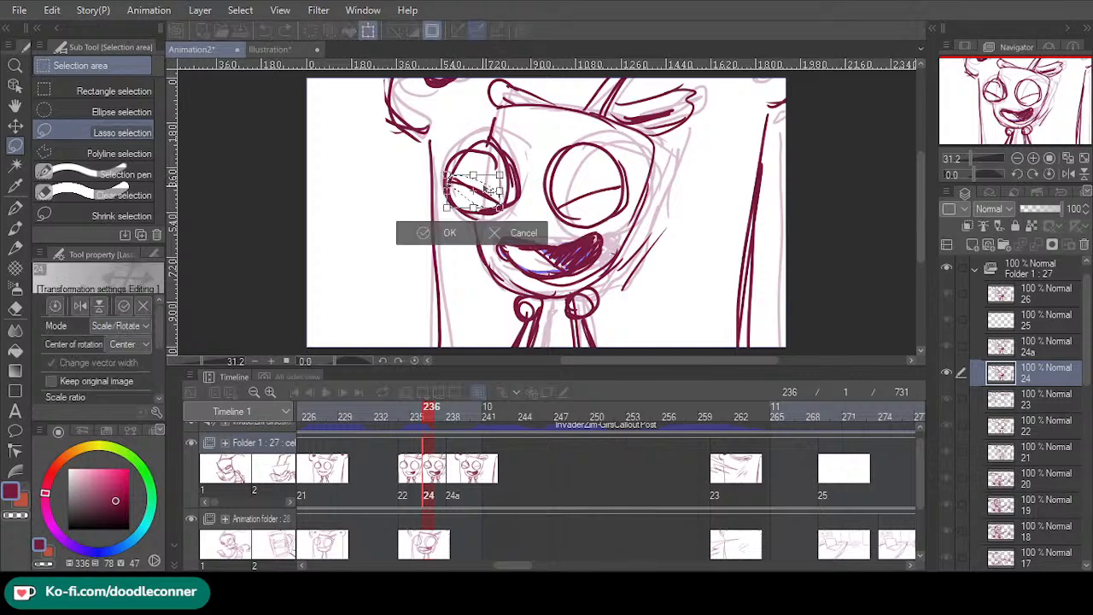
click(416, 236)
click(331, 236)
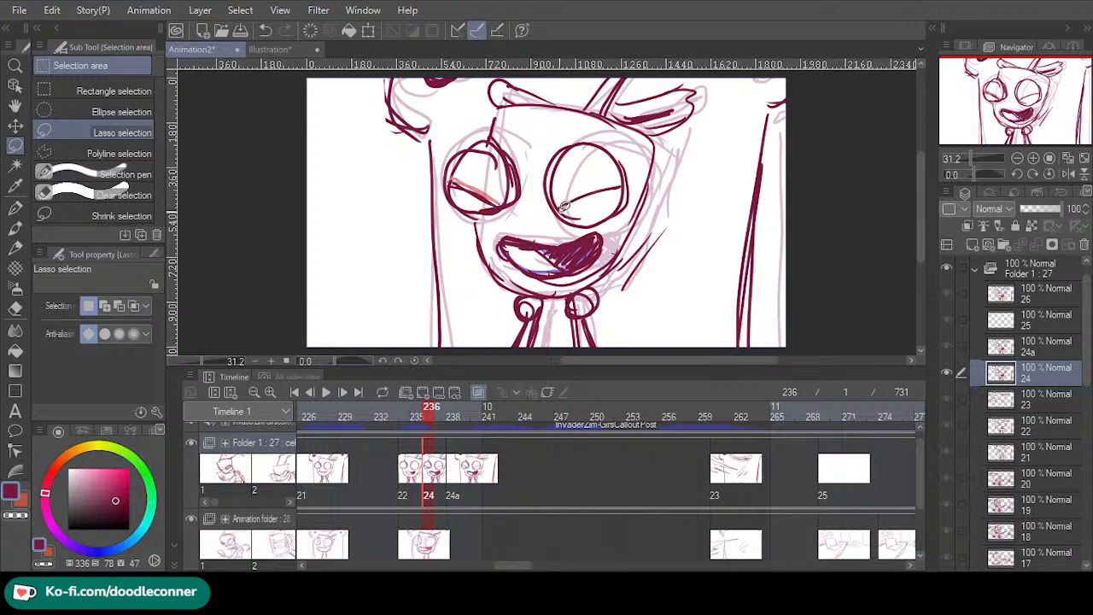
- Shift the right-hand eye's eyelid line slightly down with a small rotation, and renumber the folder's cels in timeline order
mouse_move(558, 204)
mouse_down()
mouse_move(615, 174)
mouse_move(611, 212)
mouse_up()
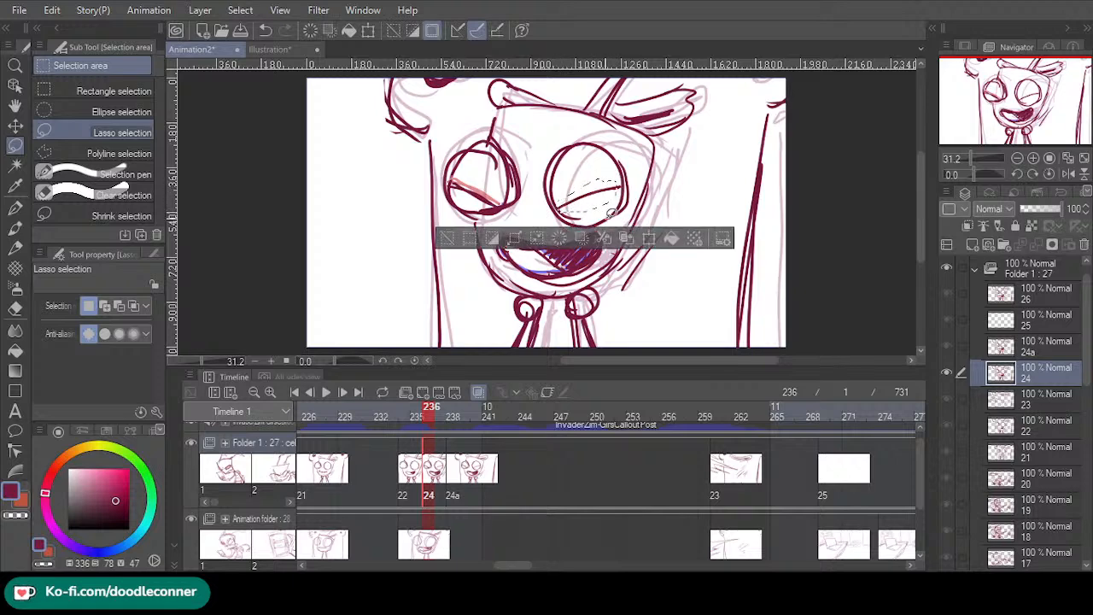
click(651, 240)
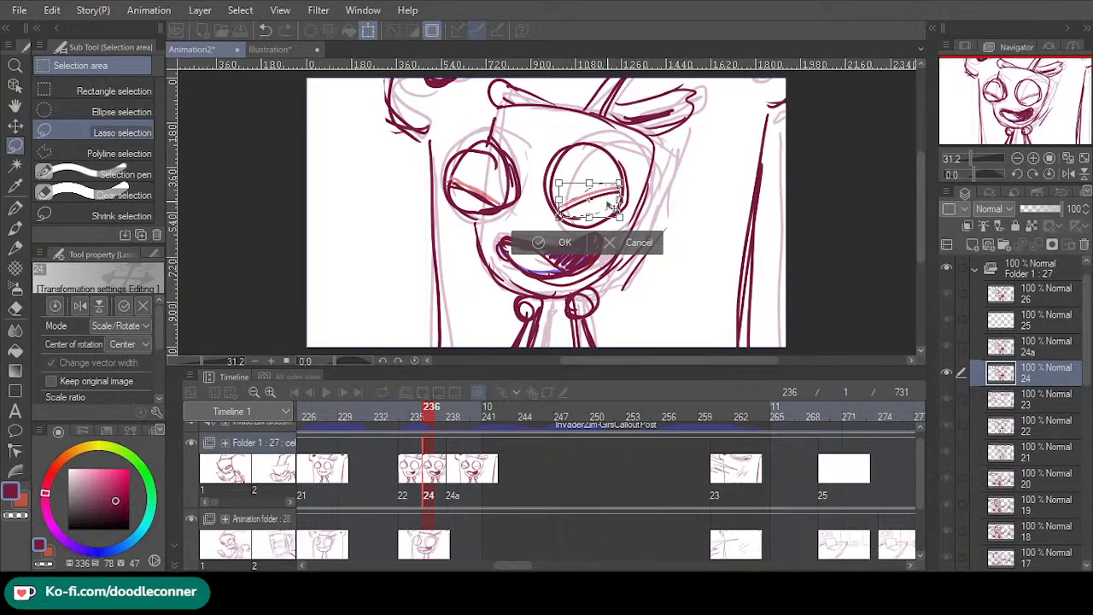
drag(657, 169, 659, 172)
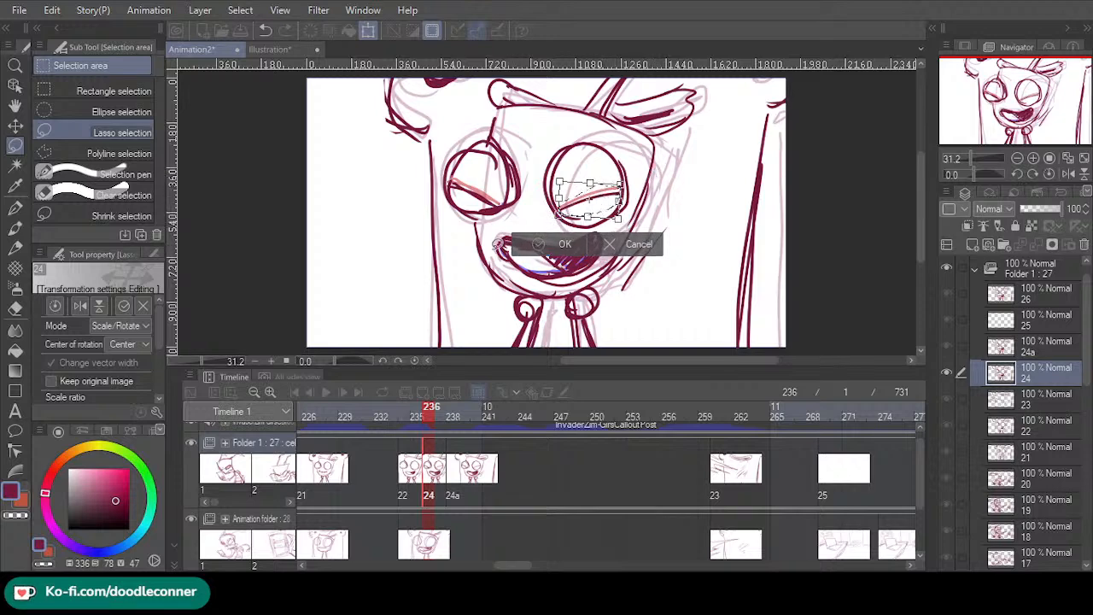
key(Return)
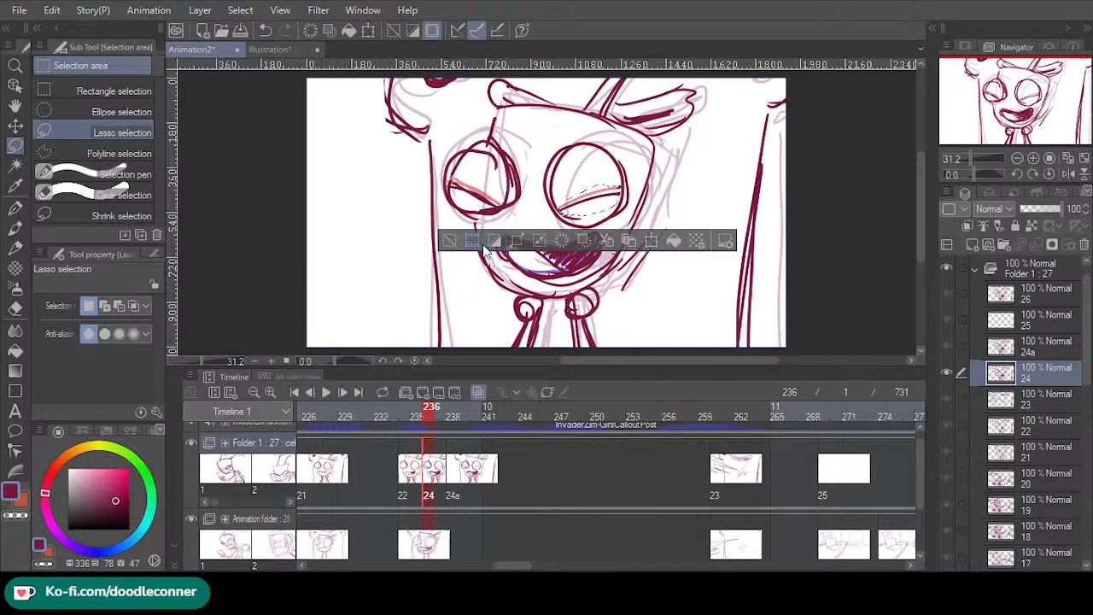
click(451, 242)
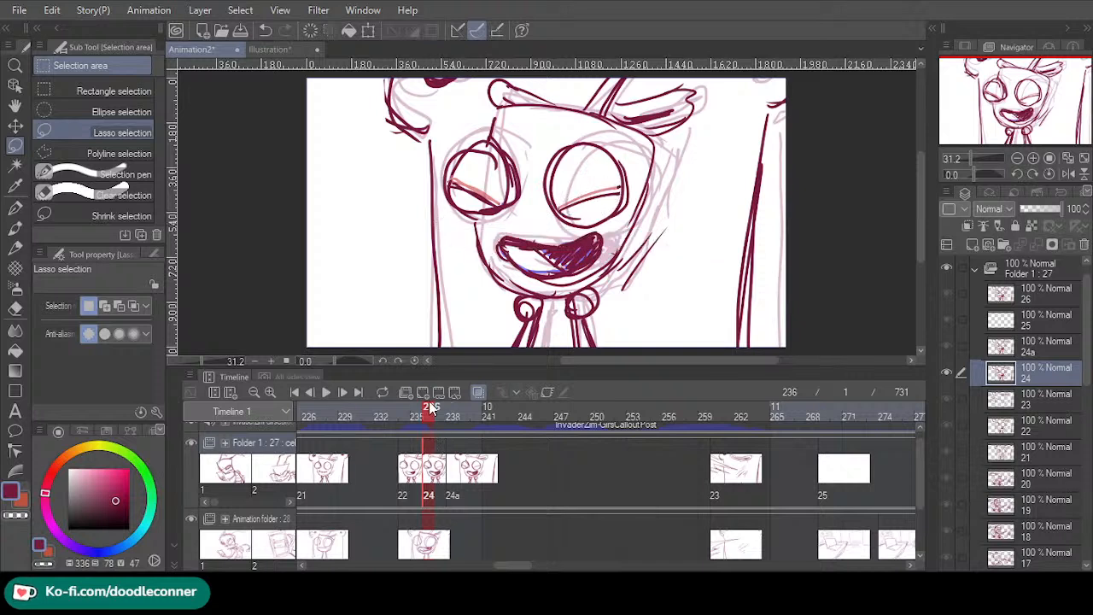
key(Right)
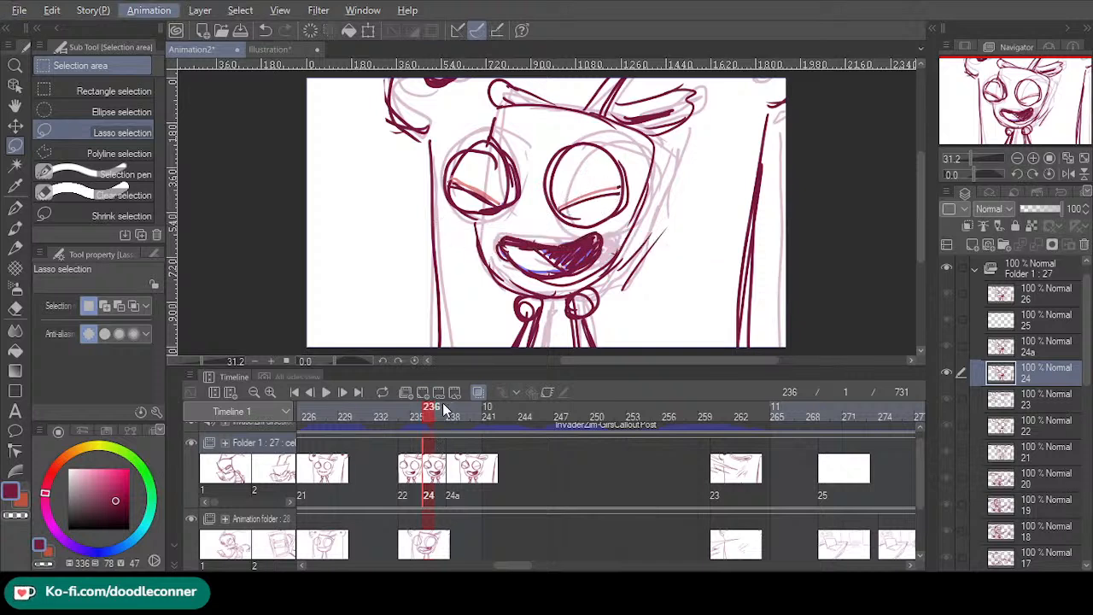
- Play the whole animation from the first frame to the end, and scrub through the opening frames up to frame 70
click(299, 394)
click(327, 395)
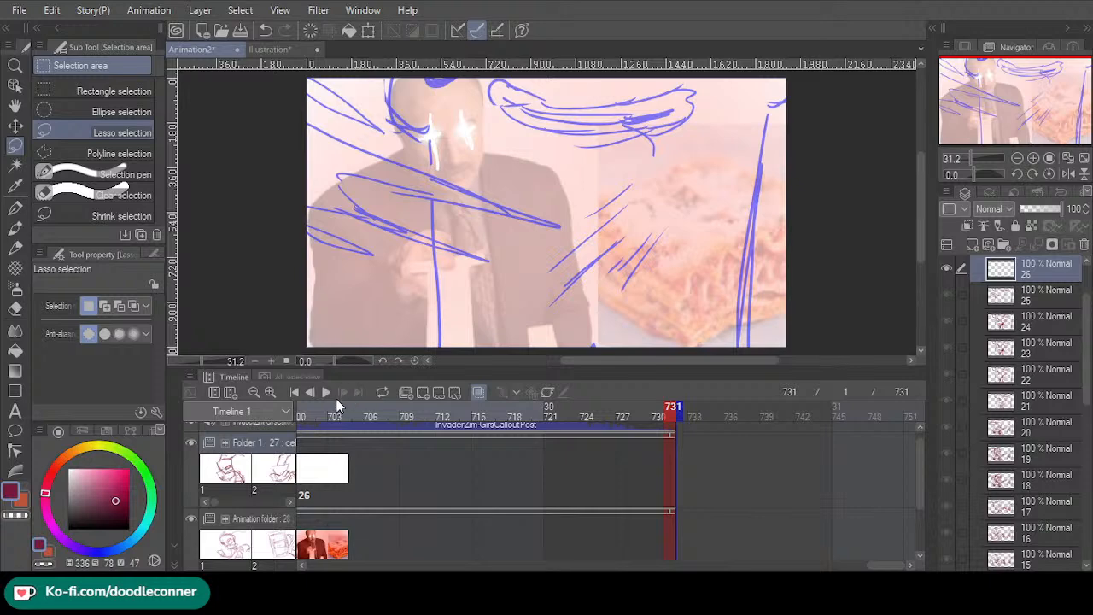
click(292, 391)
drag(316, 409, 585, 415)
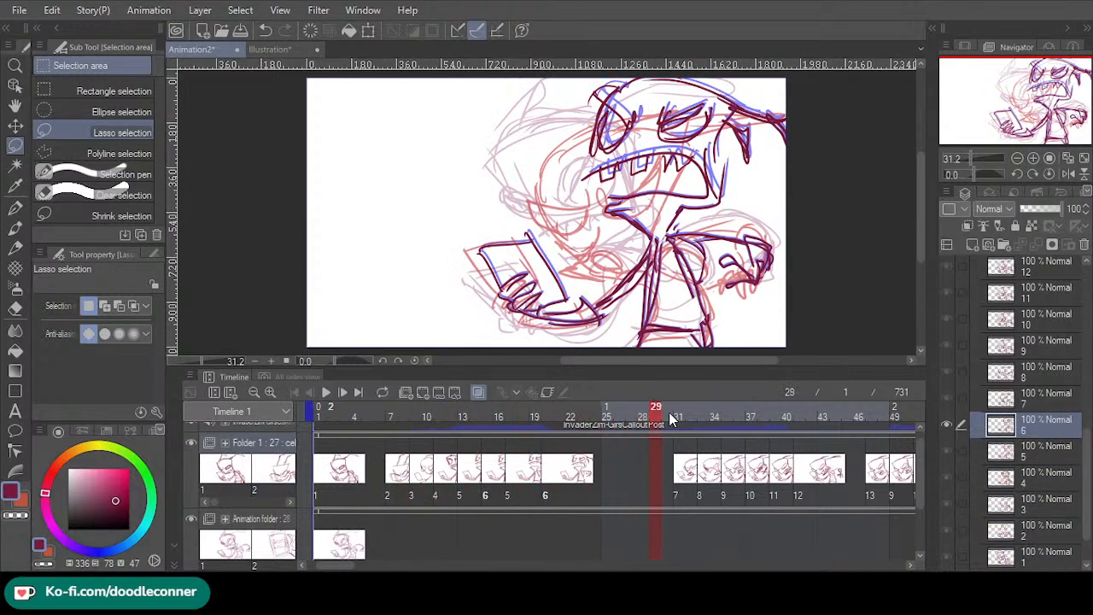
drag(669, 412, 522, 480)
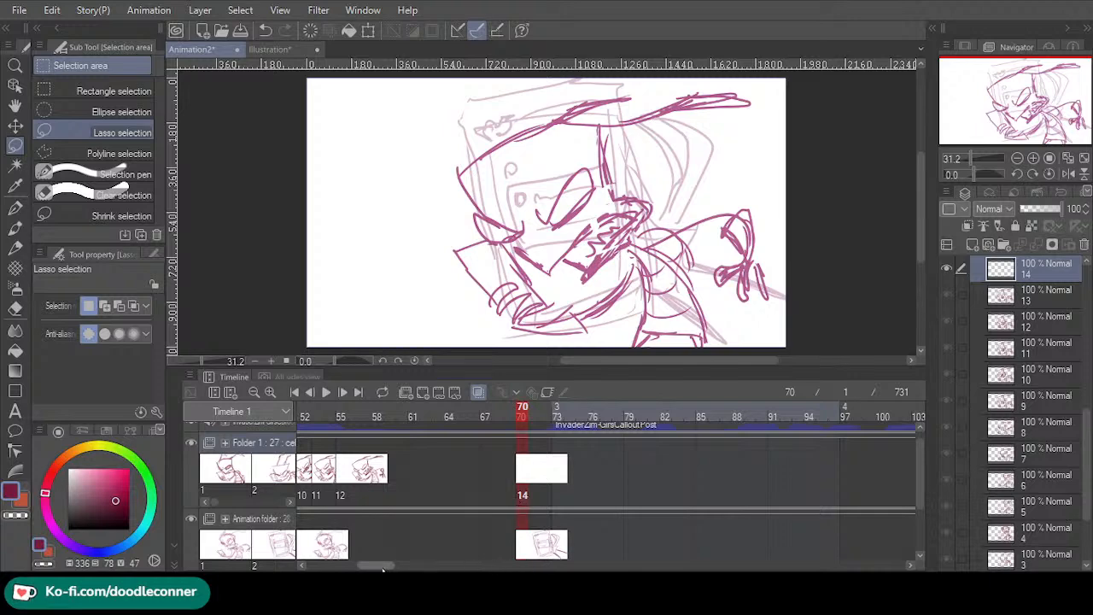
- Scrub from the blank cel at frame 269 through the rough sketches up to frame 383, and return to the first frame
drag(380, 566, 543, 531)
click(499, 494)
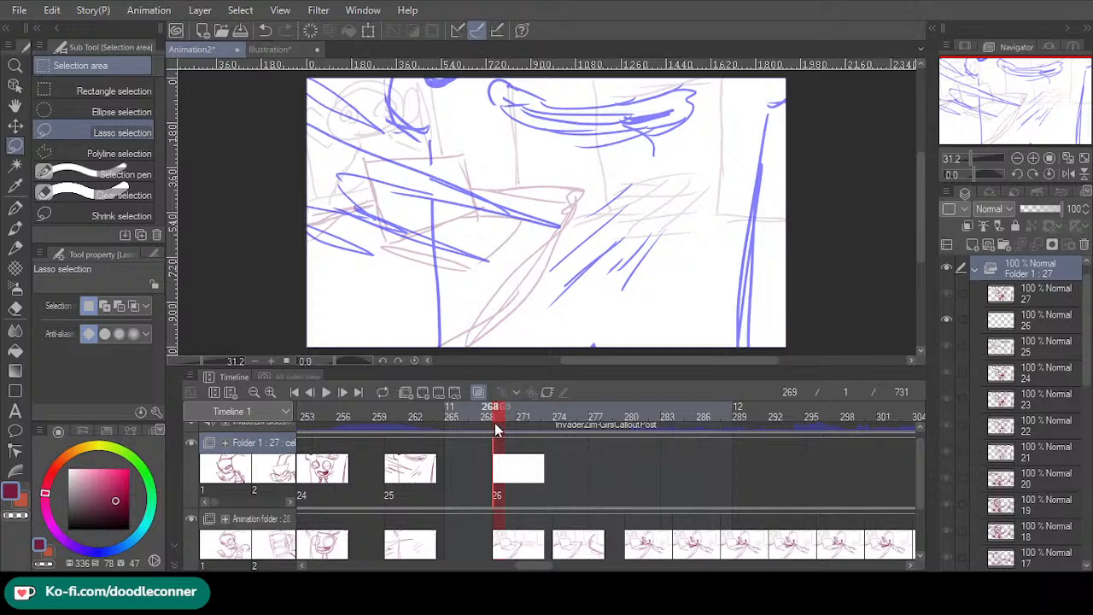
drag(500, 417, 681, 419)
mouse_move(574, 443)
mouse_down()
mouse_move(491, 447)
mouse_move(501, 448)
mouse_up()
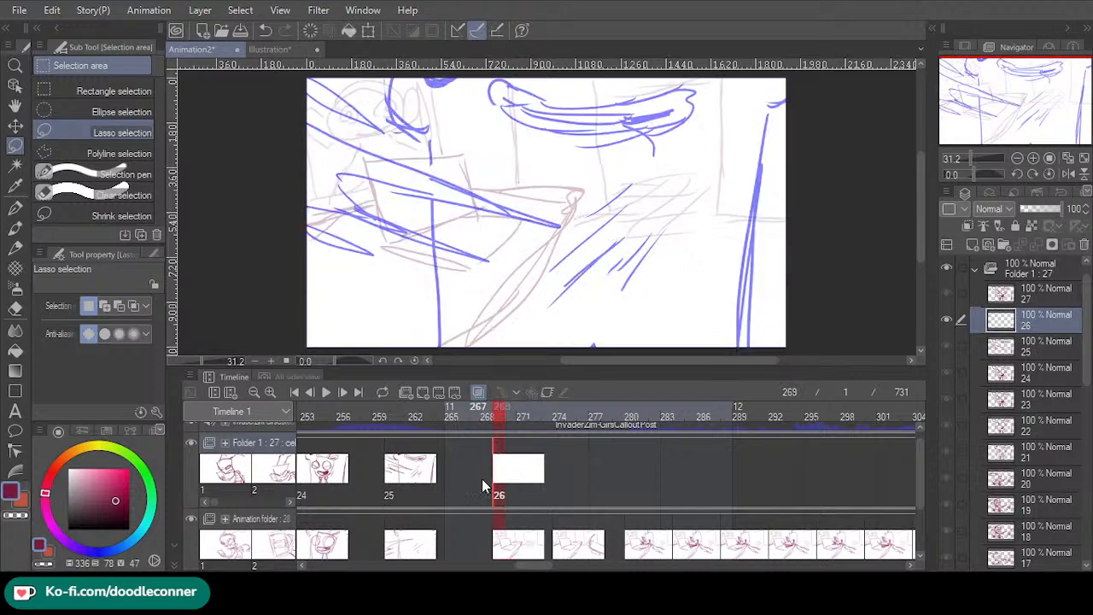
click(549, 420)
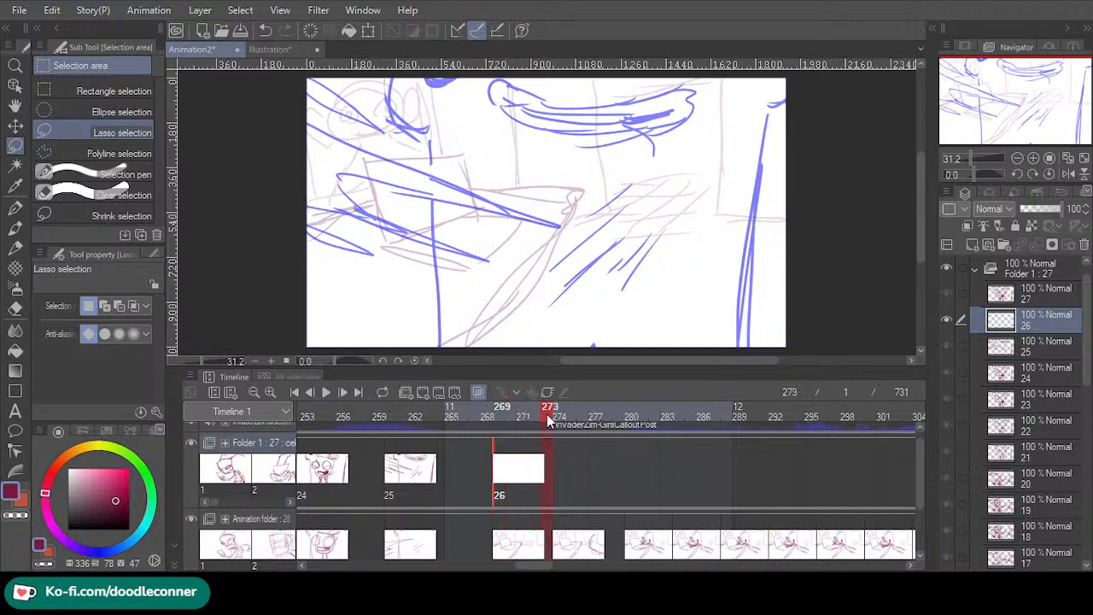
mouse_move(549, 421)
mouse_down()
mouse_move(968, 404)
mouse_move(1015, 412)
mouse_up()
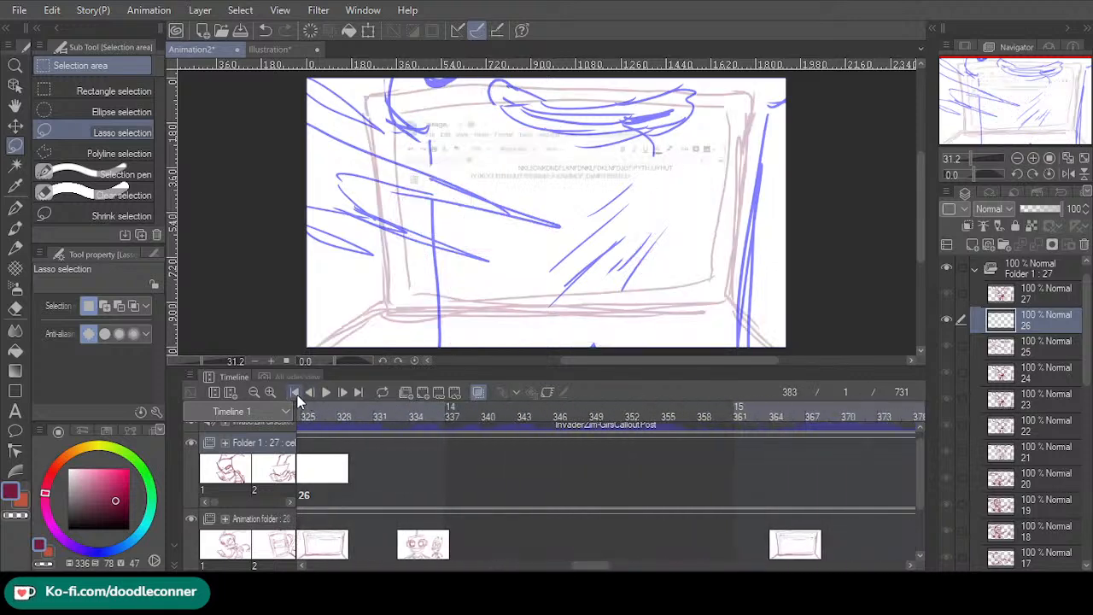
click(294, 393)
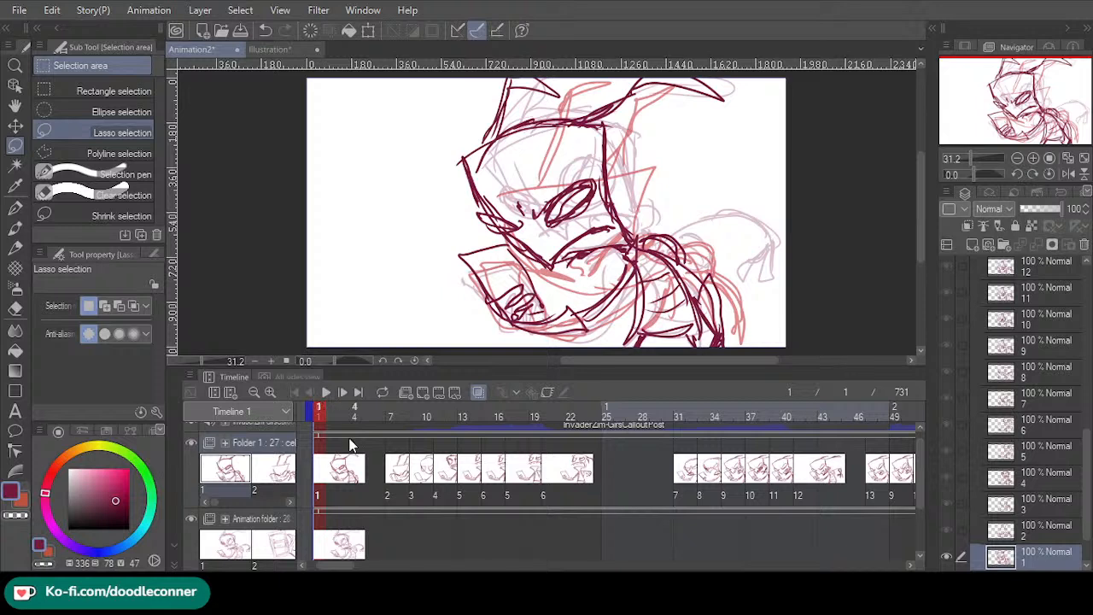